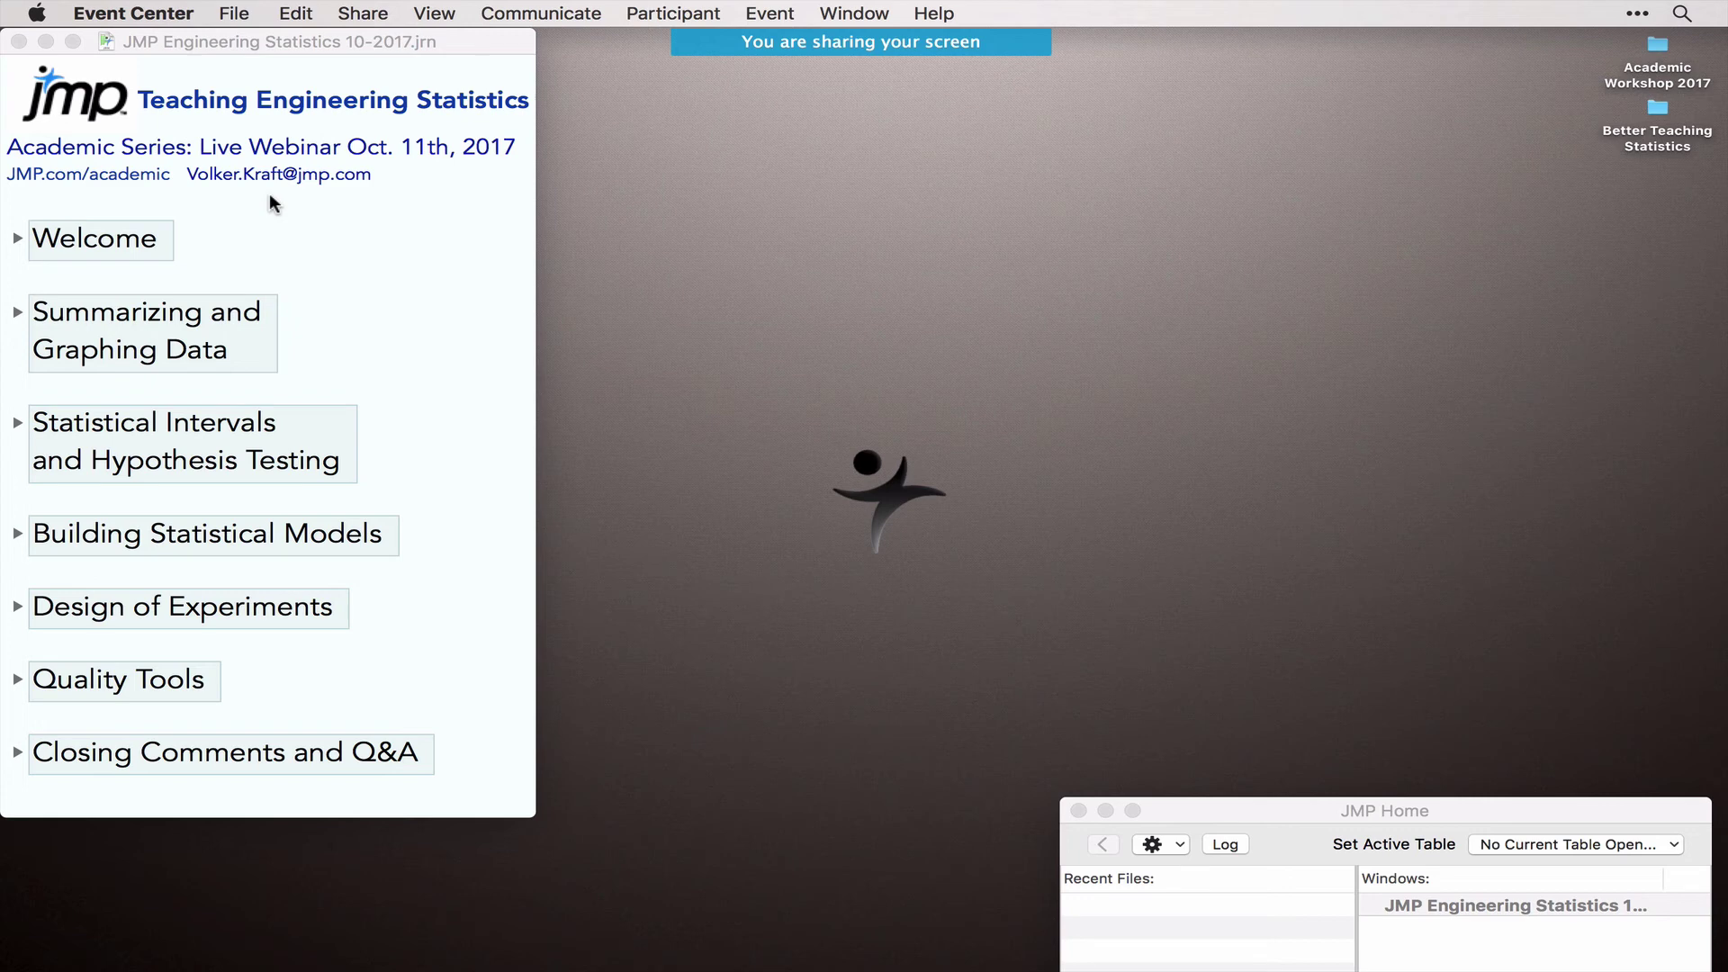
Step: Expand the Welcome section of the journal and highlight each of its four bullet points in turn
click(11, 237)
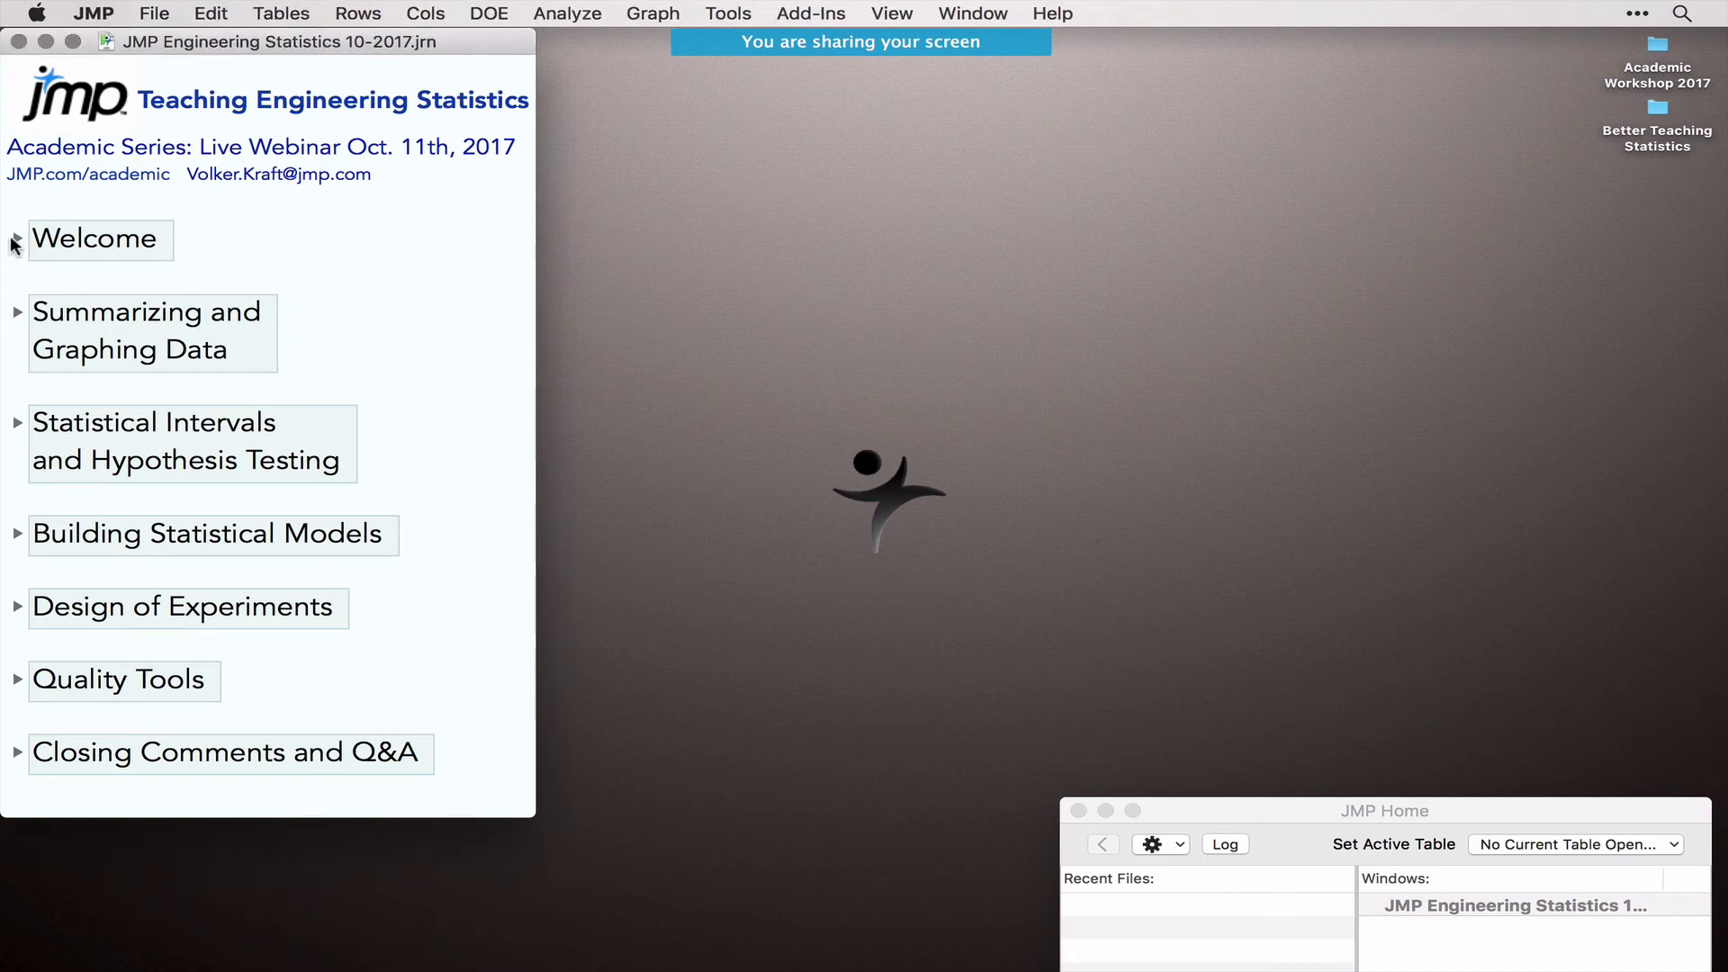
click(15, 239)
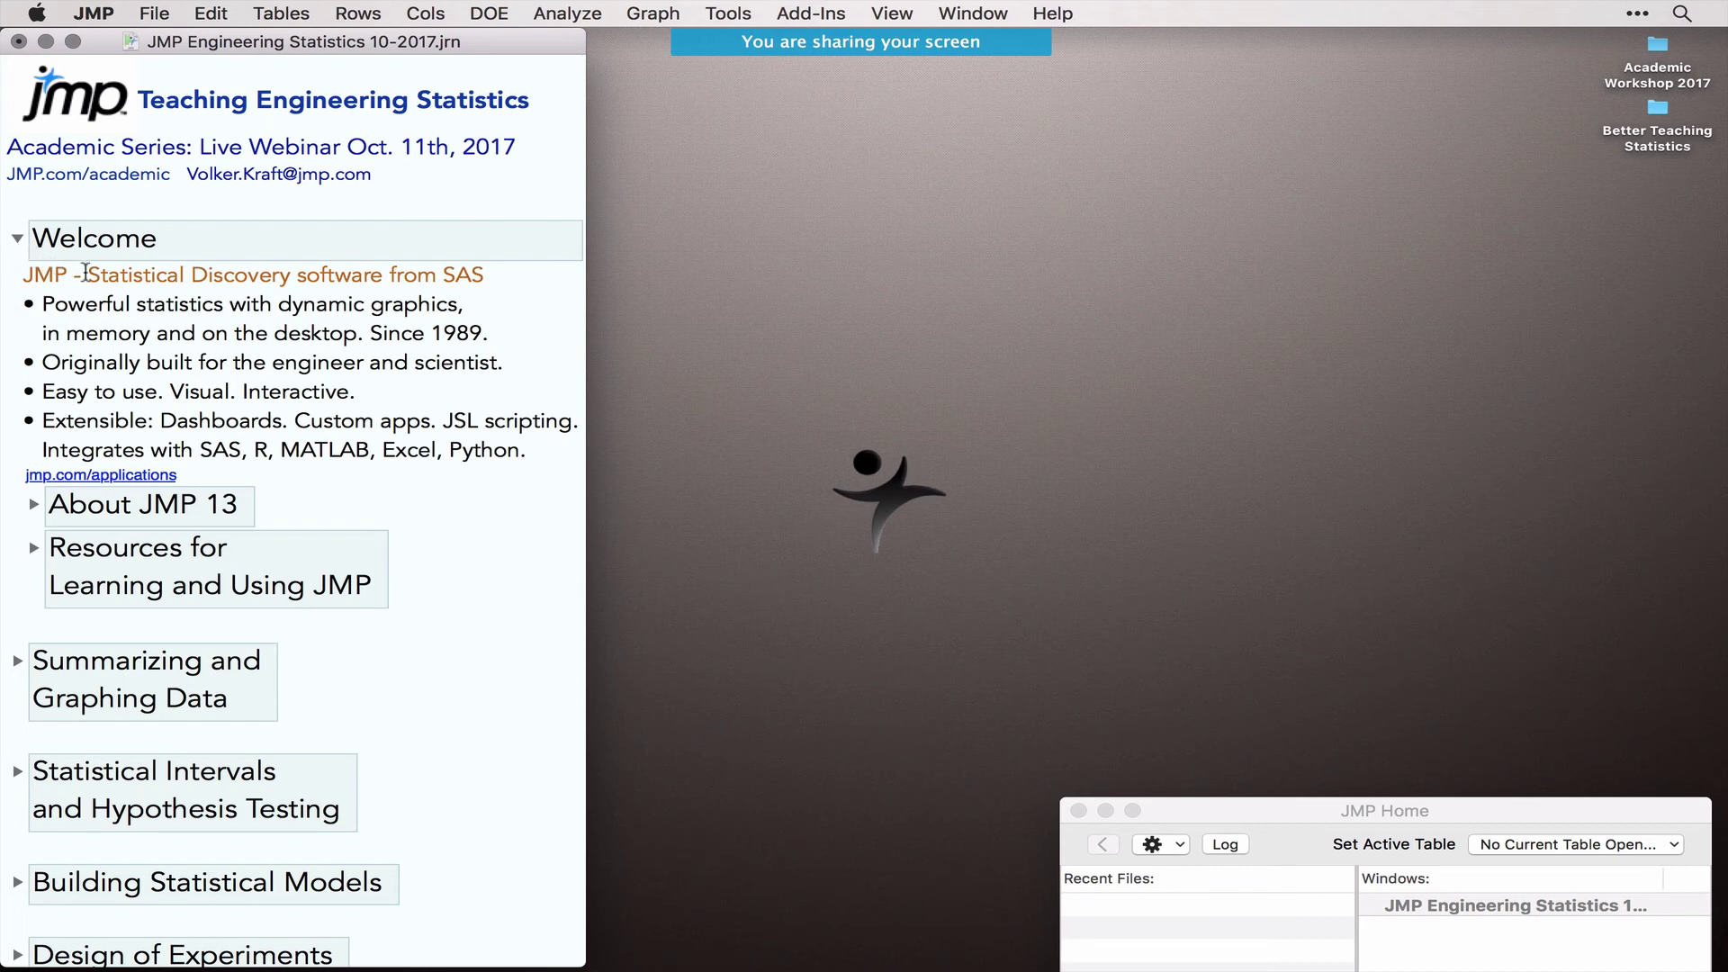
click(143, 310)
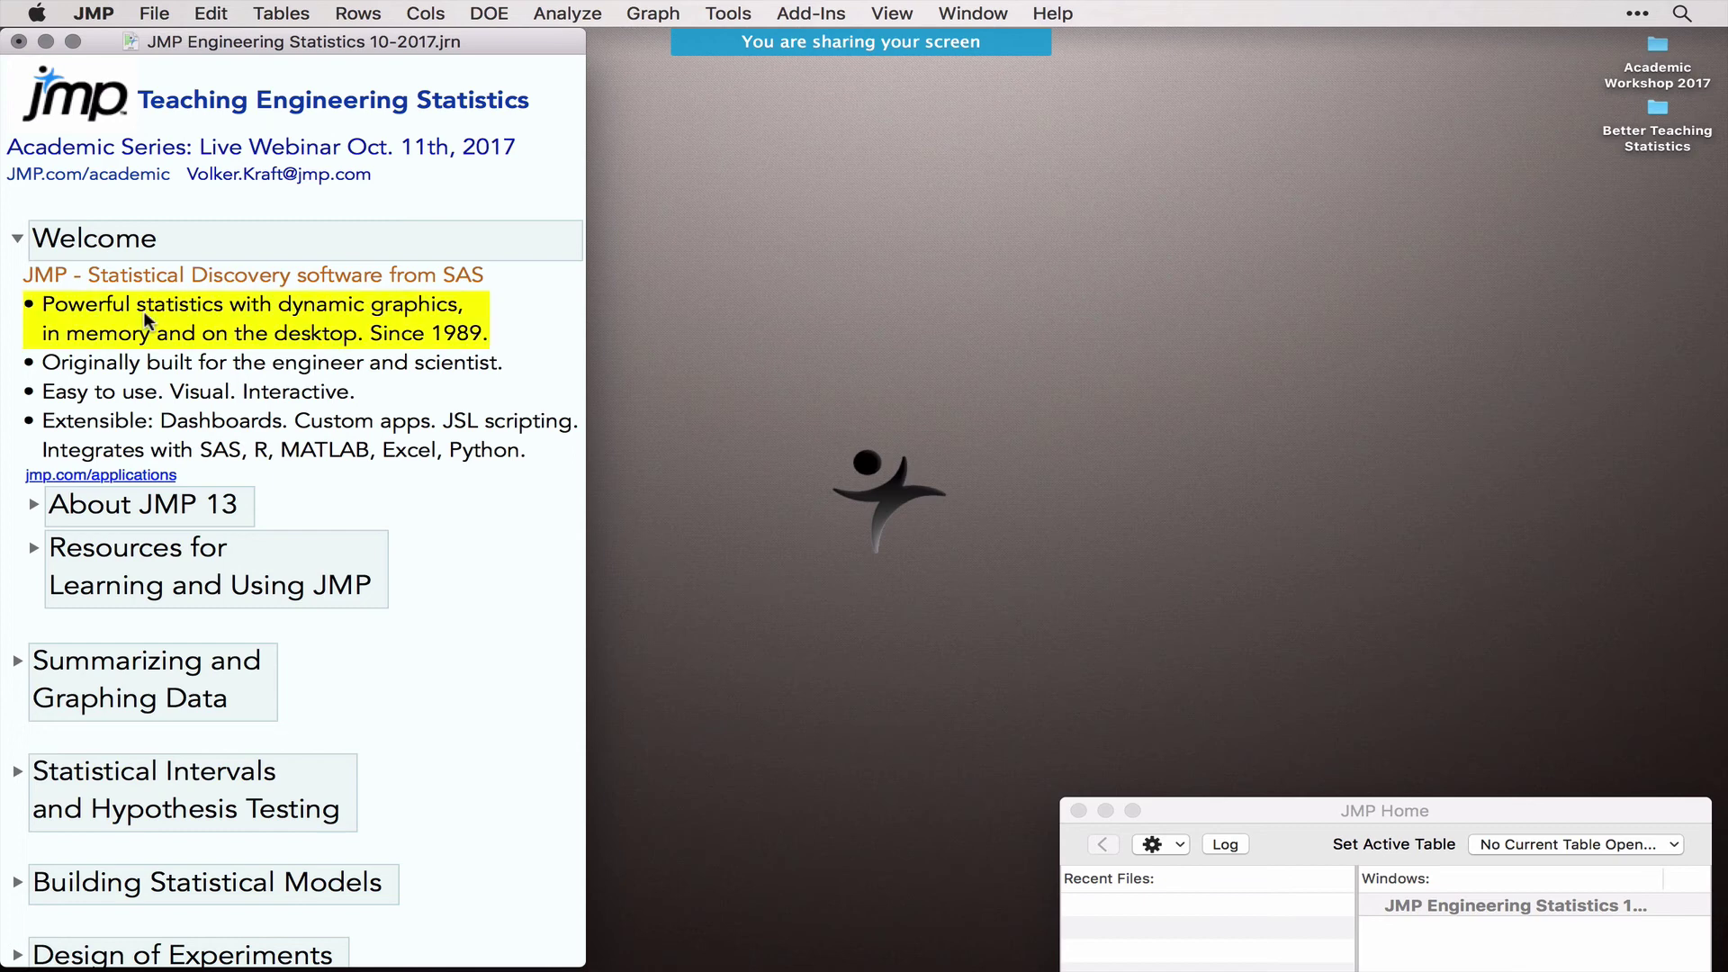
click(286, 364)
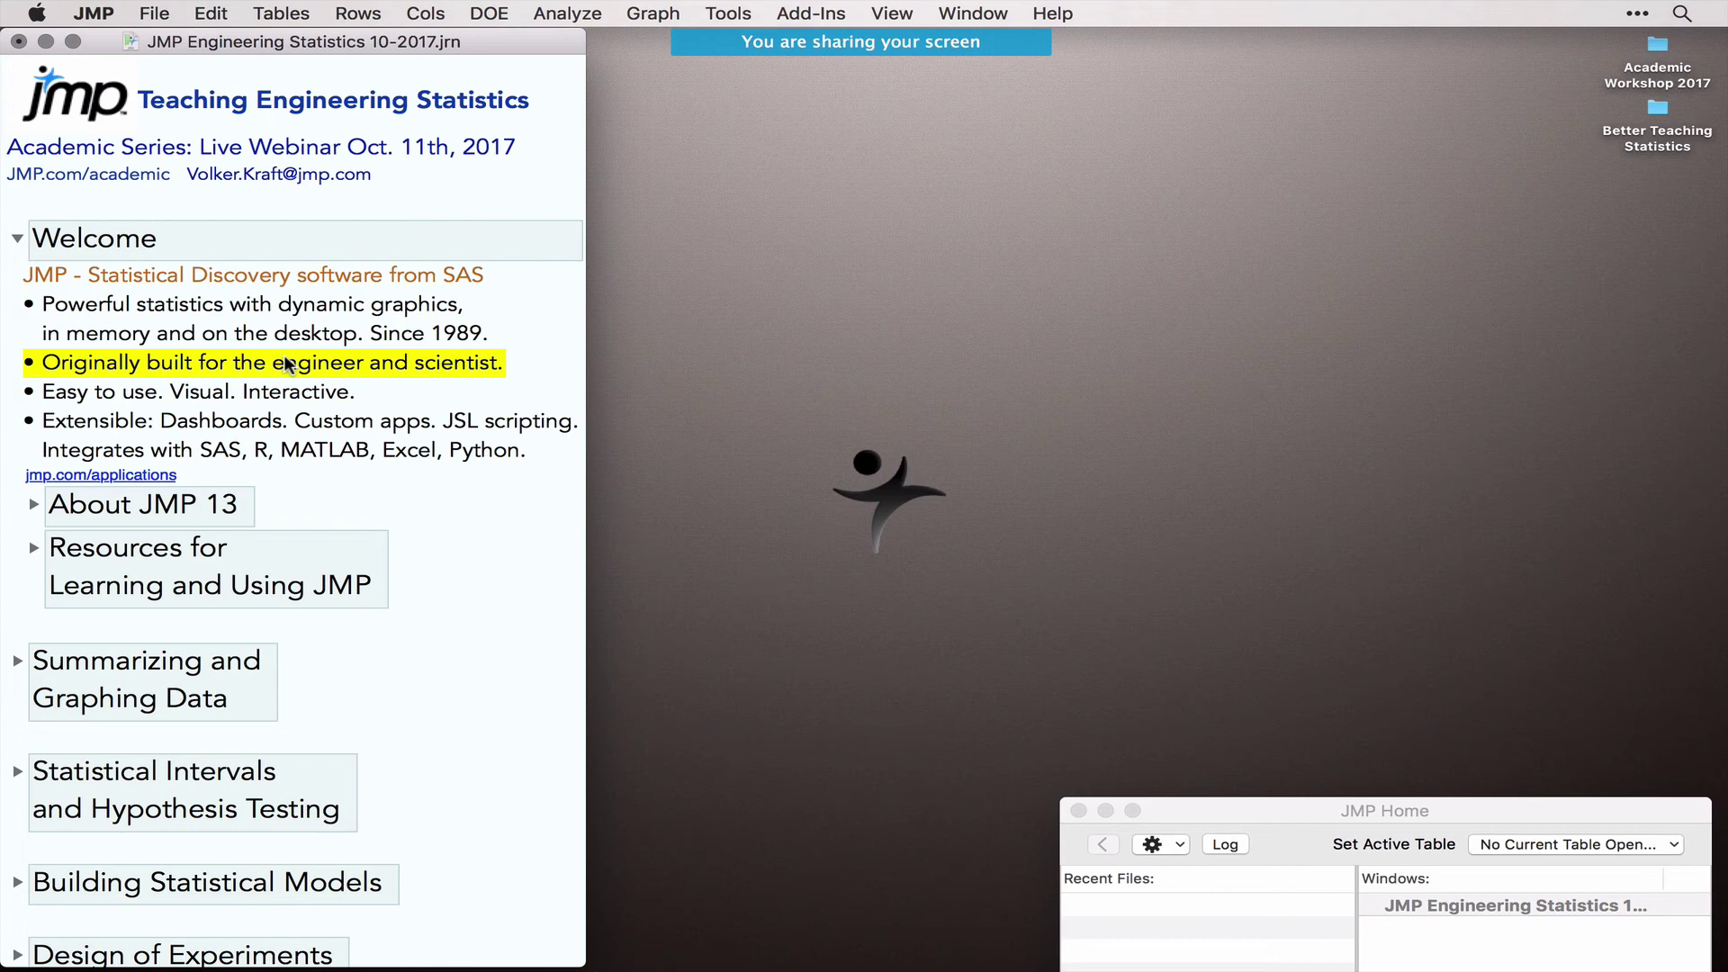
click(288, 393)
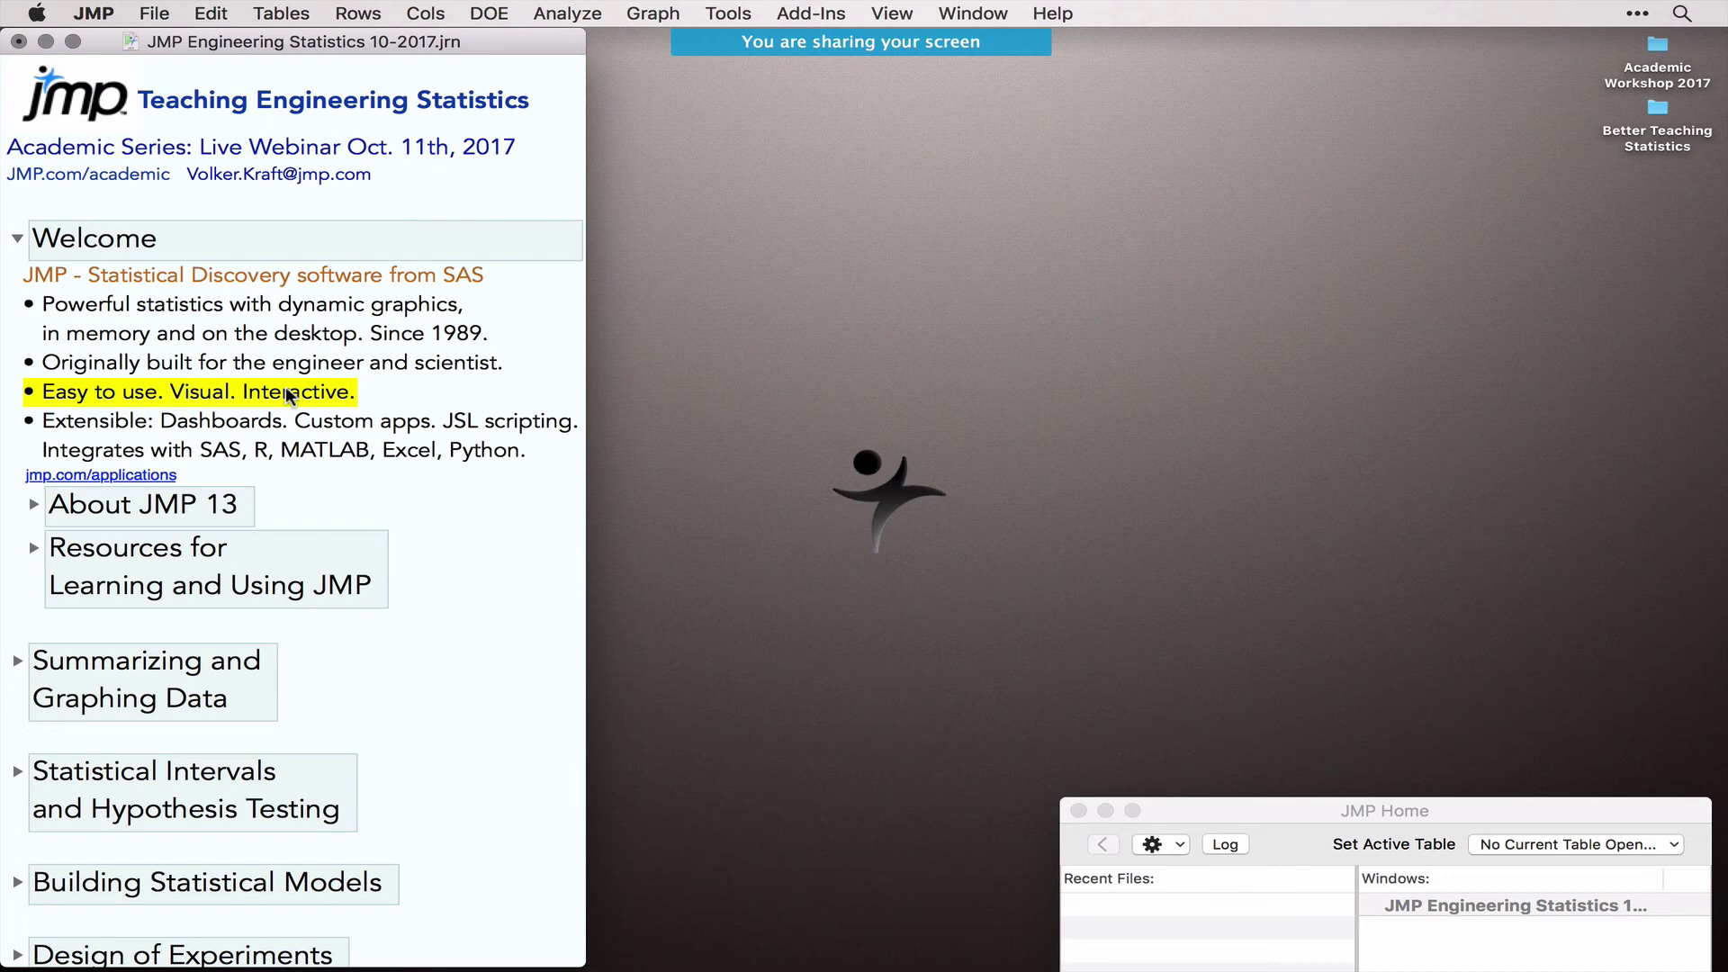
click(285, 427)
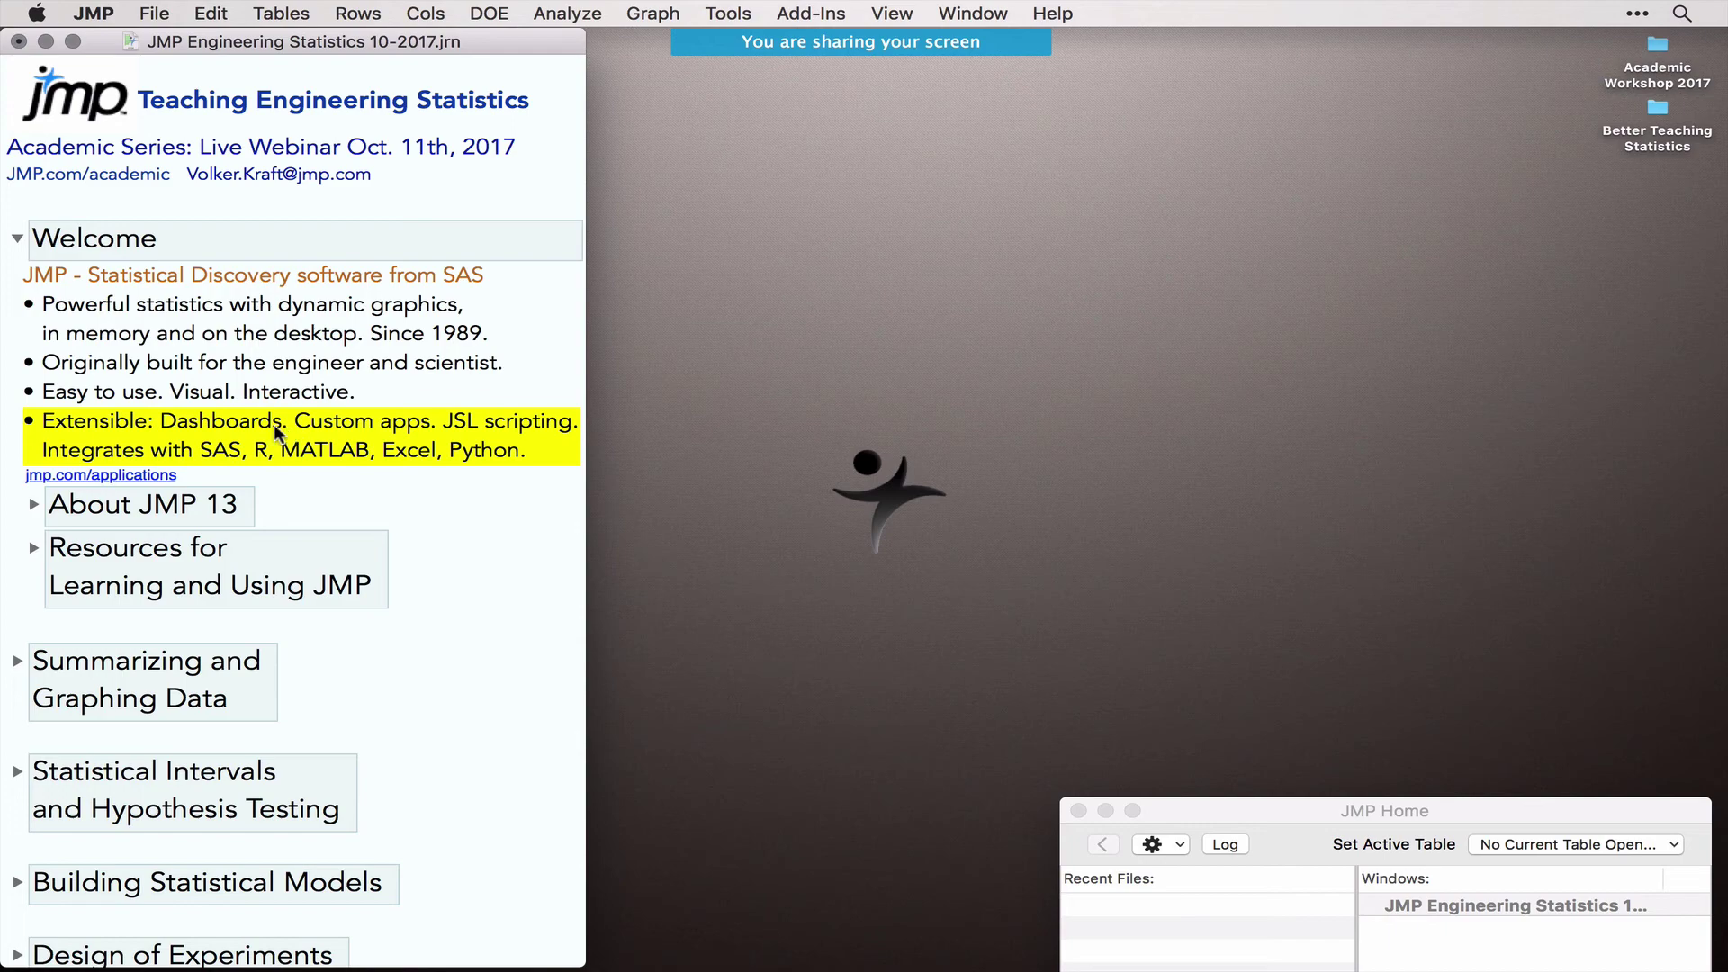
Step: Open the jmp.com/applications link in Safari, look through the JMP application areas, and minimize the browser window
click(142, 475)
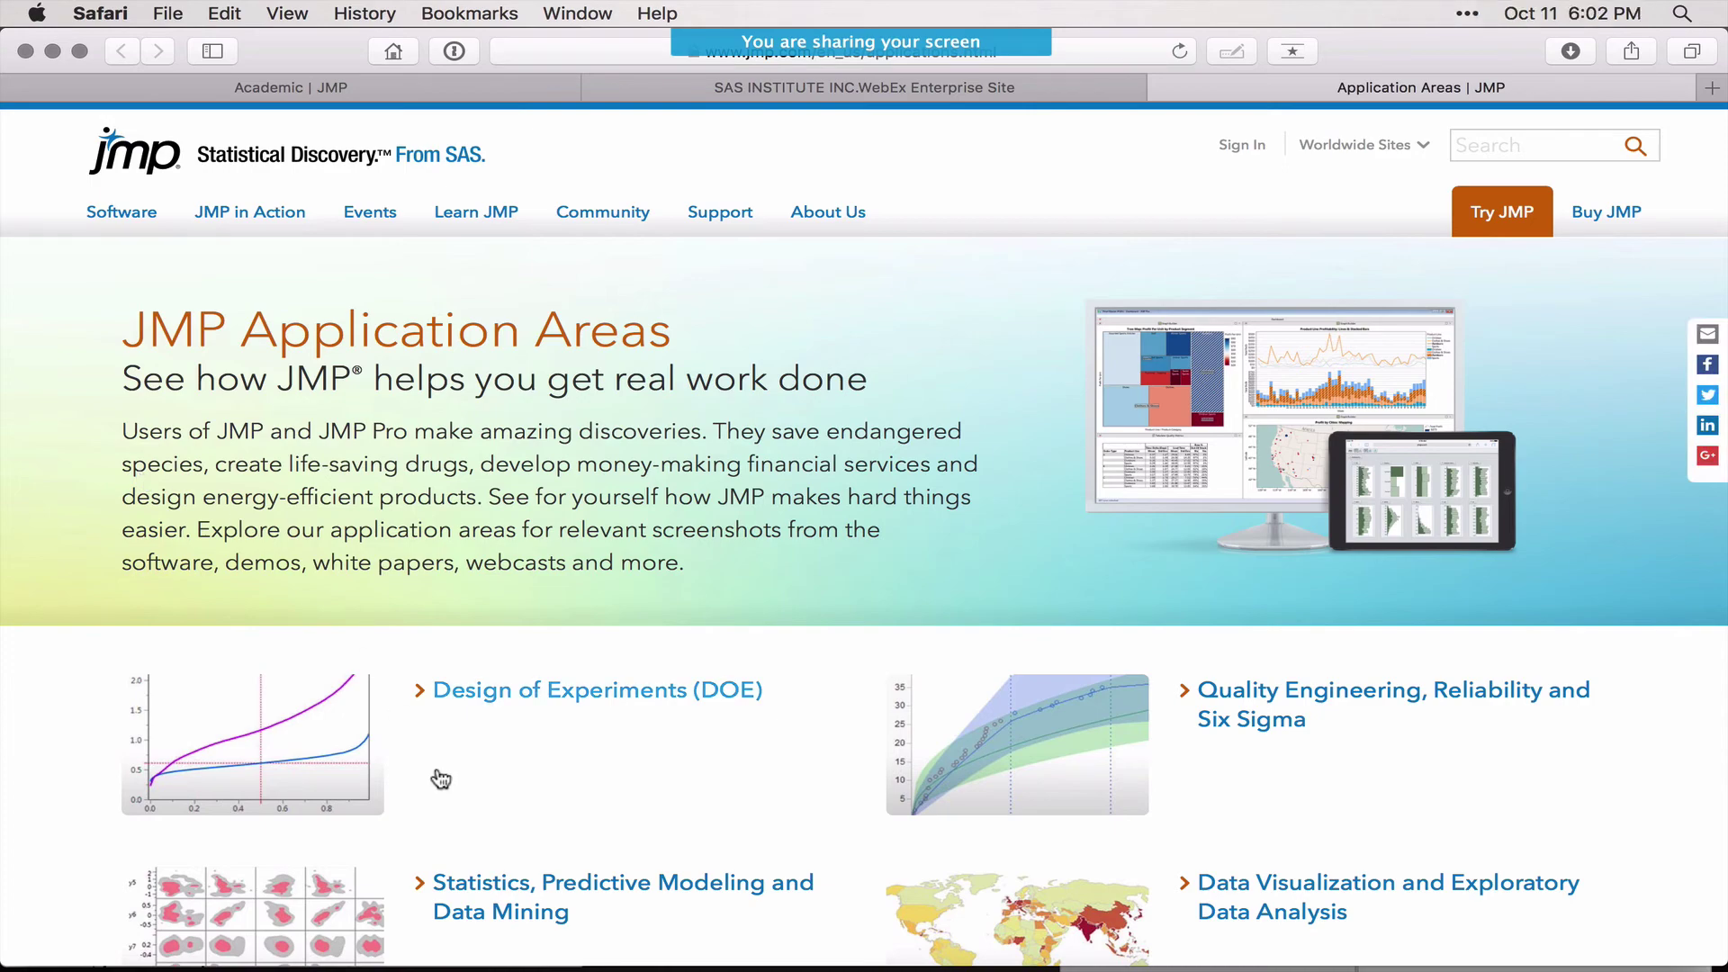
scroll(436, 774, down, 6)
scroll(444, 813, up, 2)
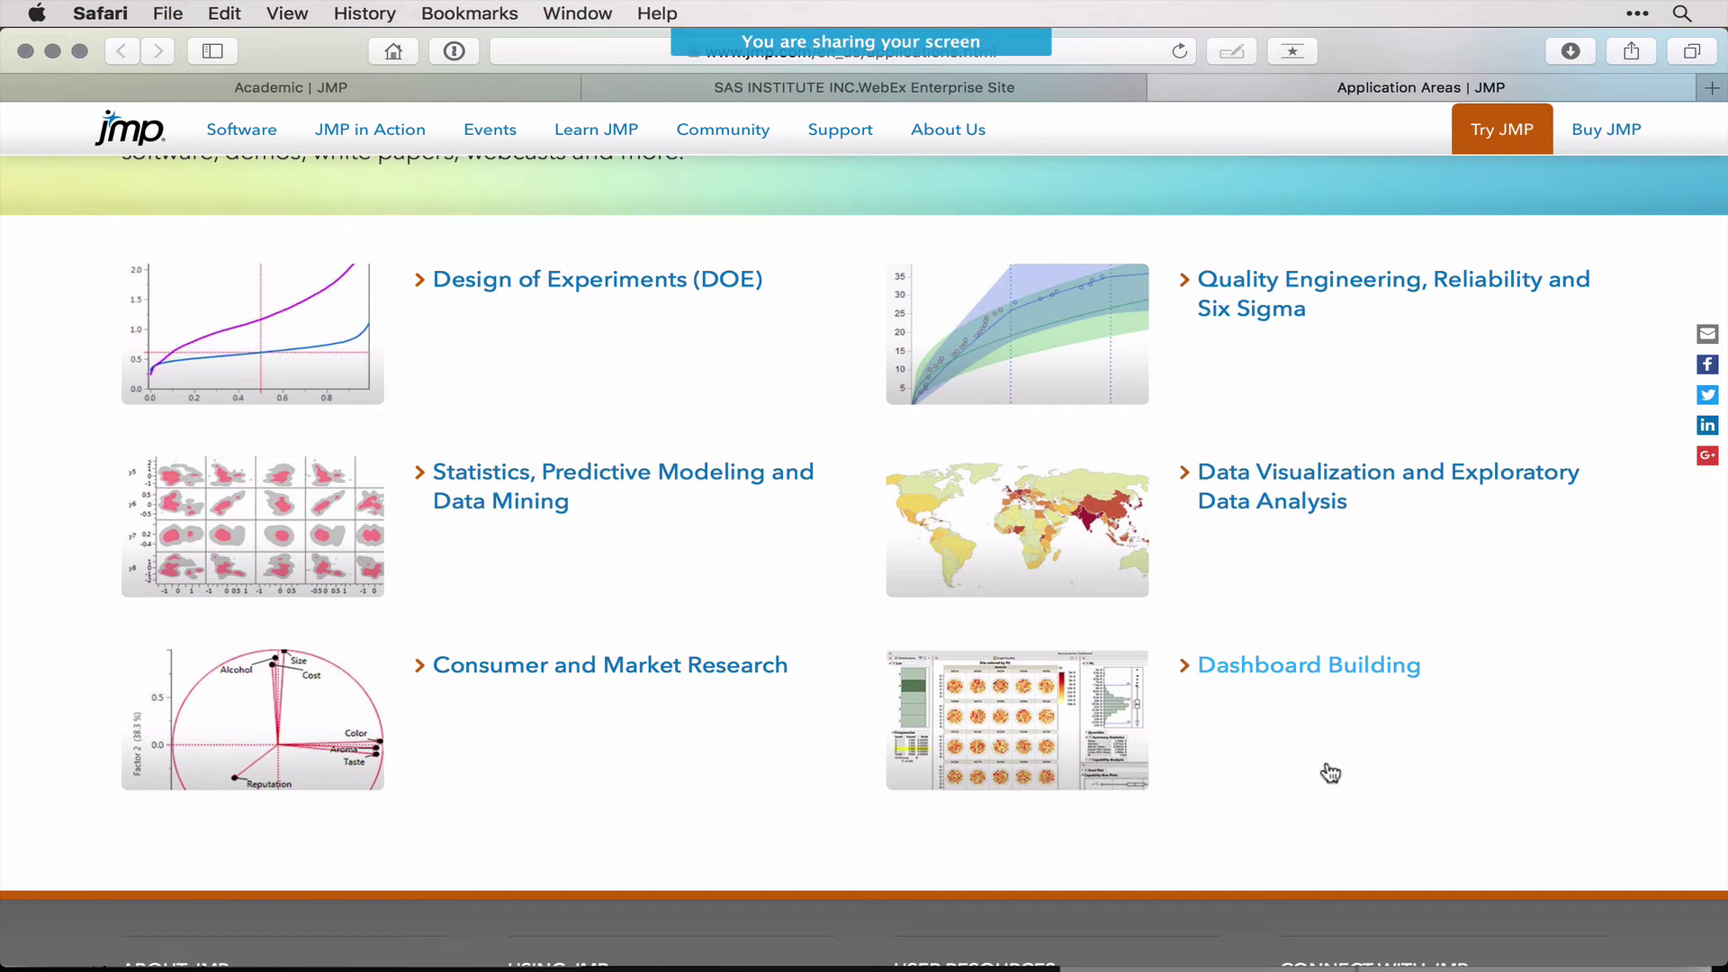
click(53, 51)
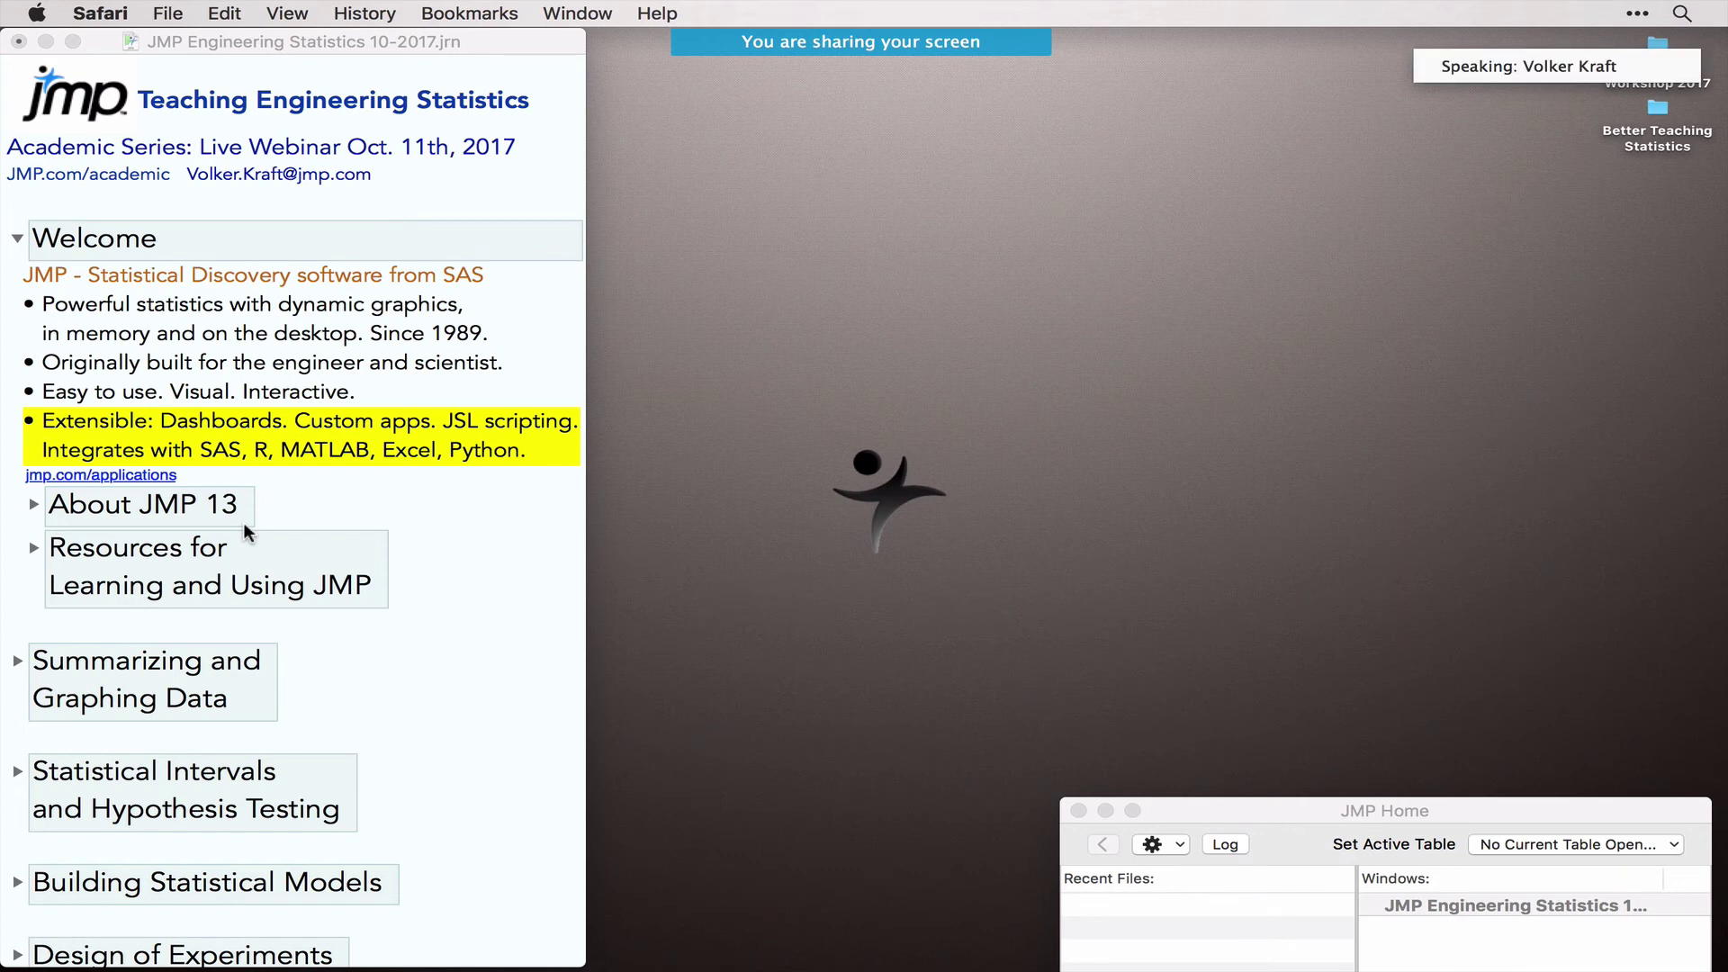
Step: Review the journal's section list, expanding Building Statistical Models to view its topics and collapsing it again
click(219, 438)
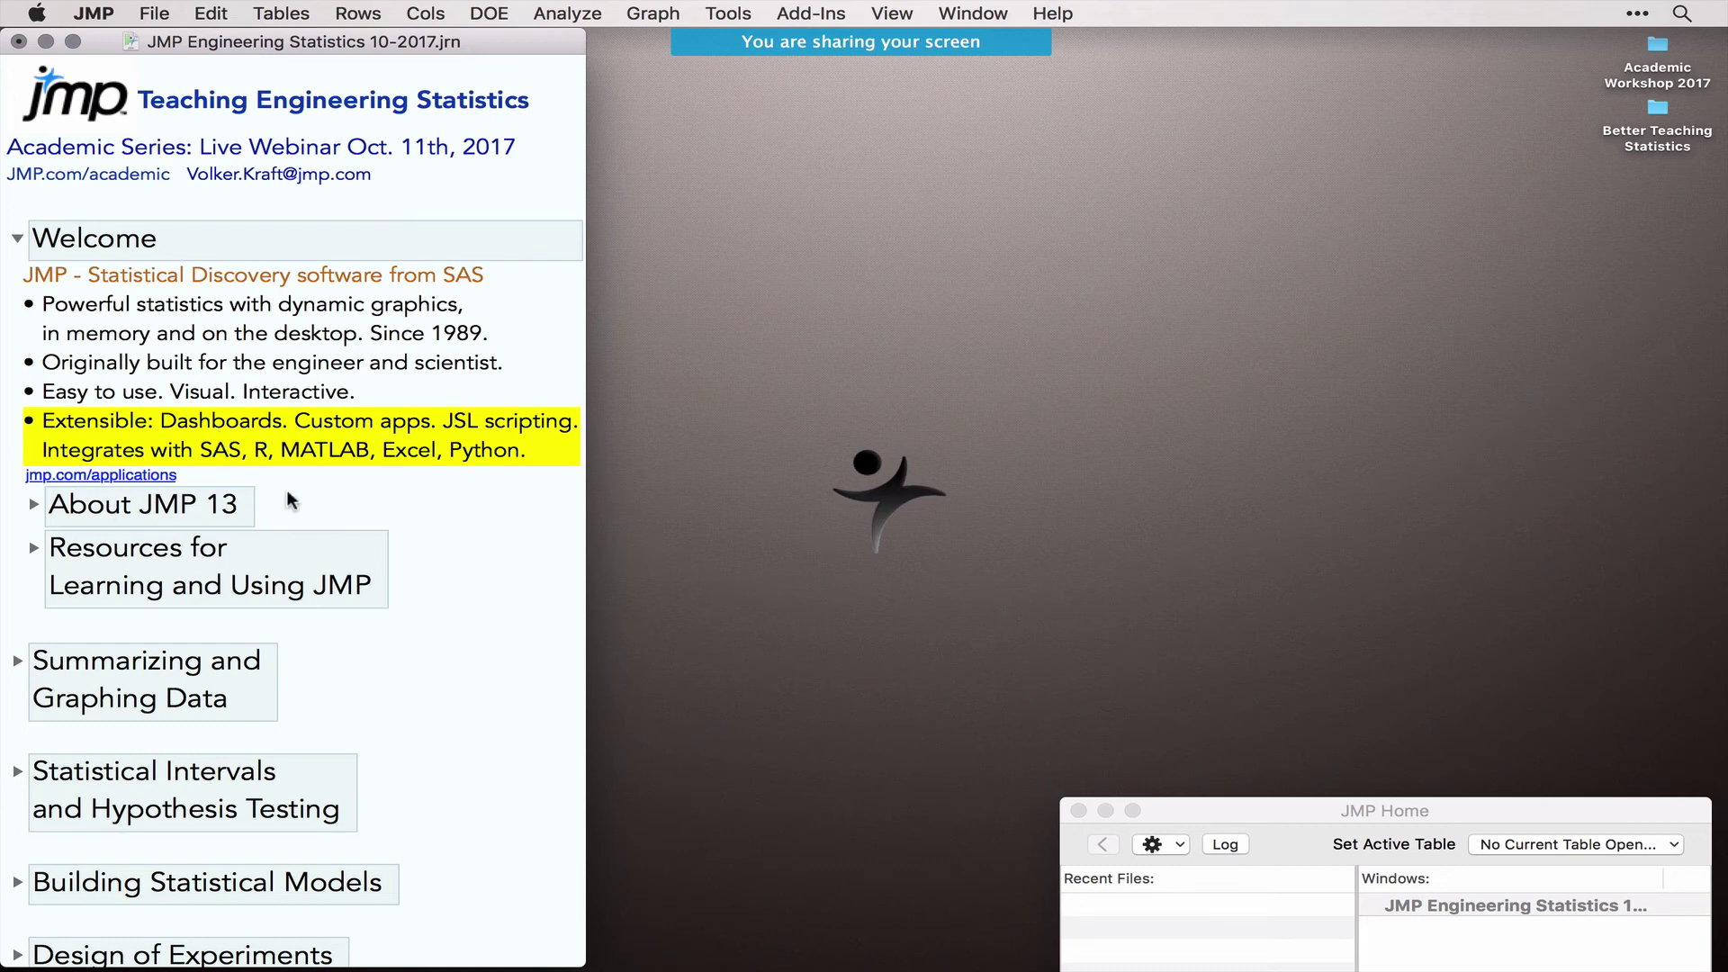
scroll(288, 495, down, 5)
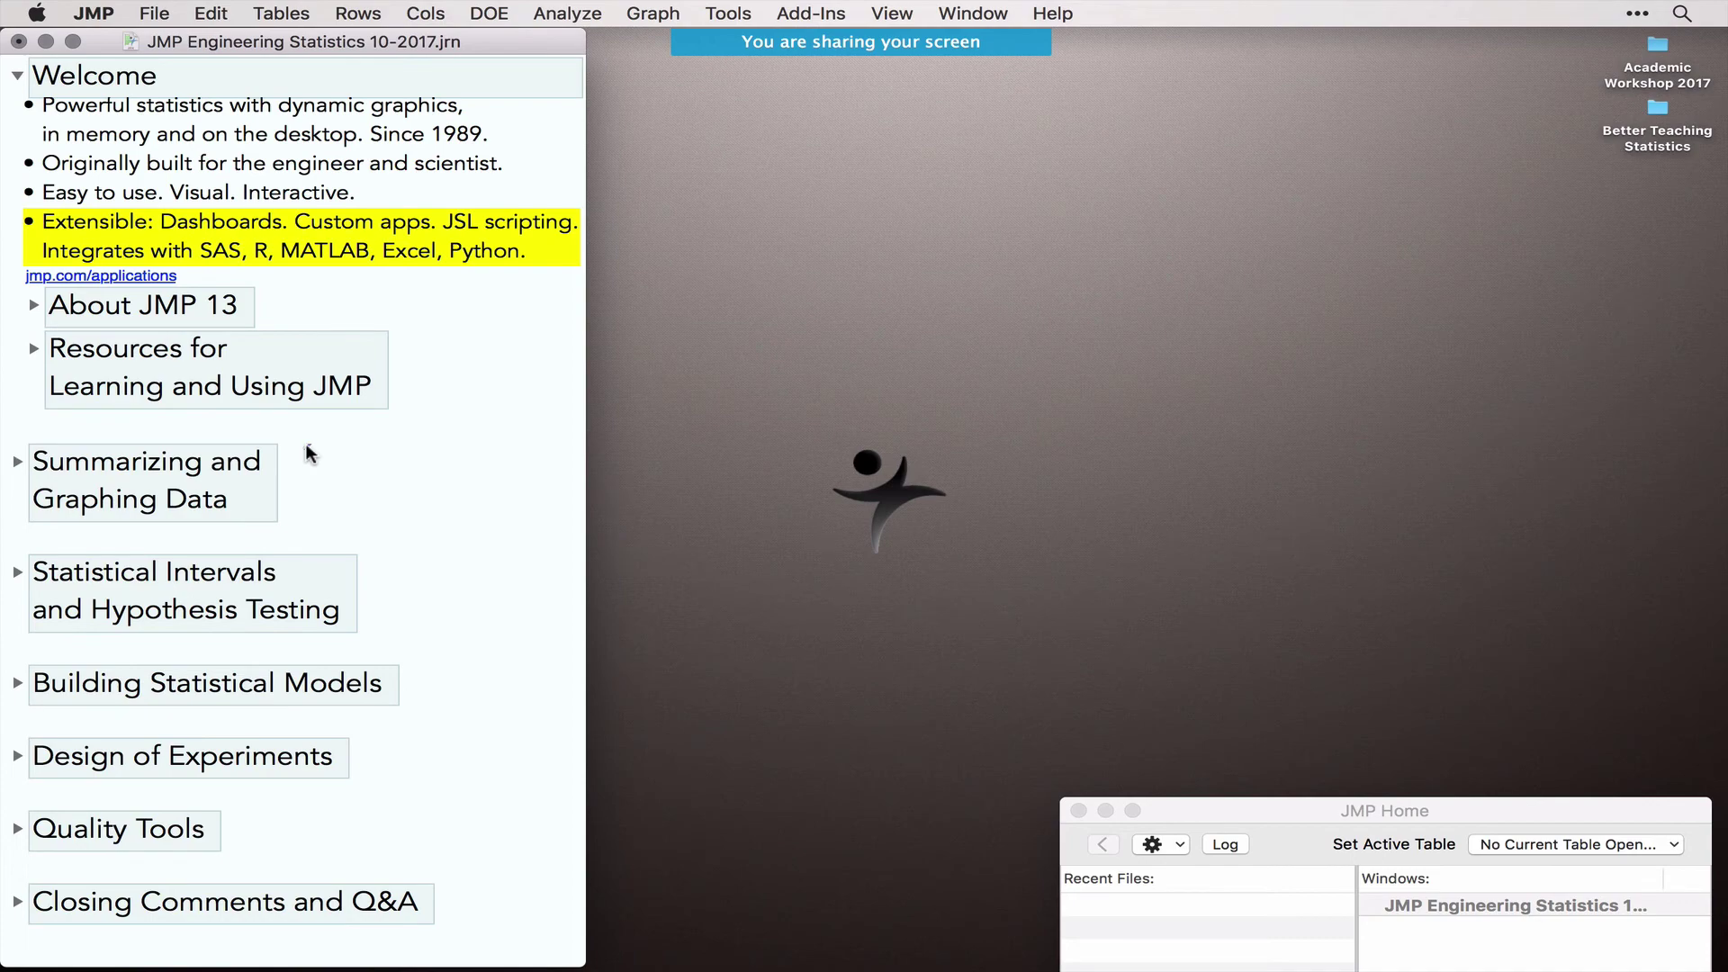
drag(307, 444, 362, 509)
drag(363, 510, 433, 621)
click(17, 683)
scroll(275, 801, down, 3)
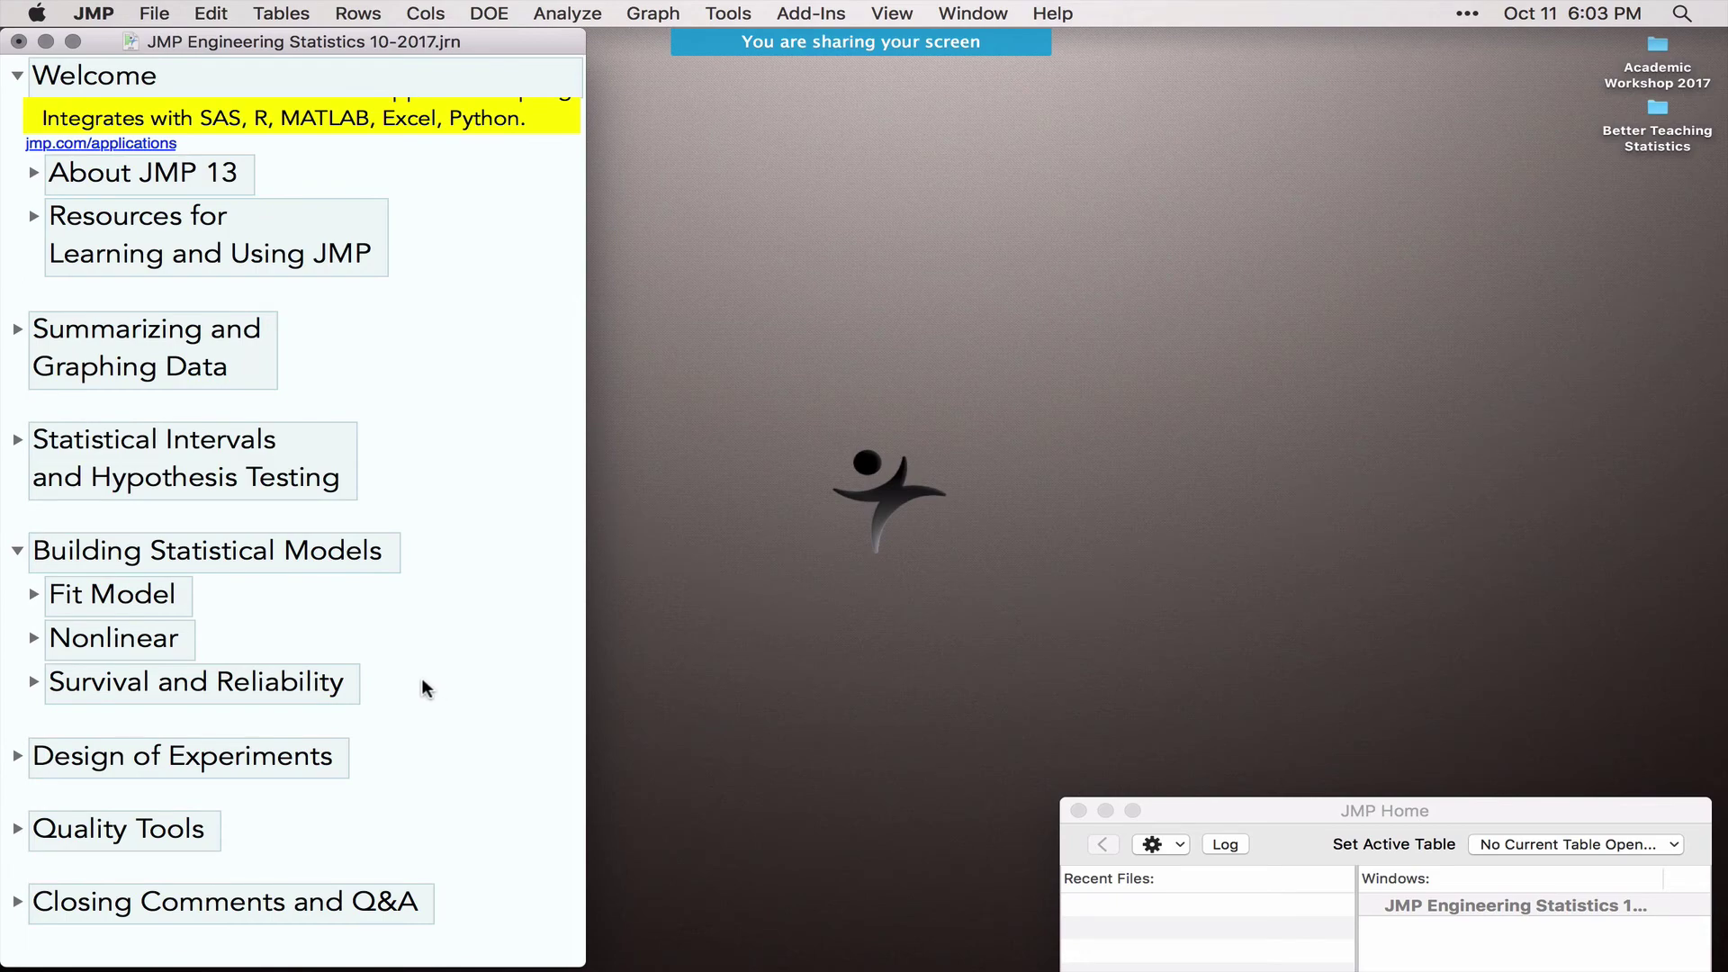
mouse_move(422, 681)
mouse_down()
mouse_move(401, 771)
mouse_move(347, 818)
mouse_move(270, 838)
mouse_up()
click(18, 551)
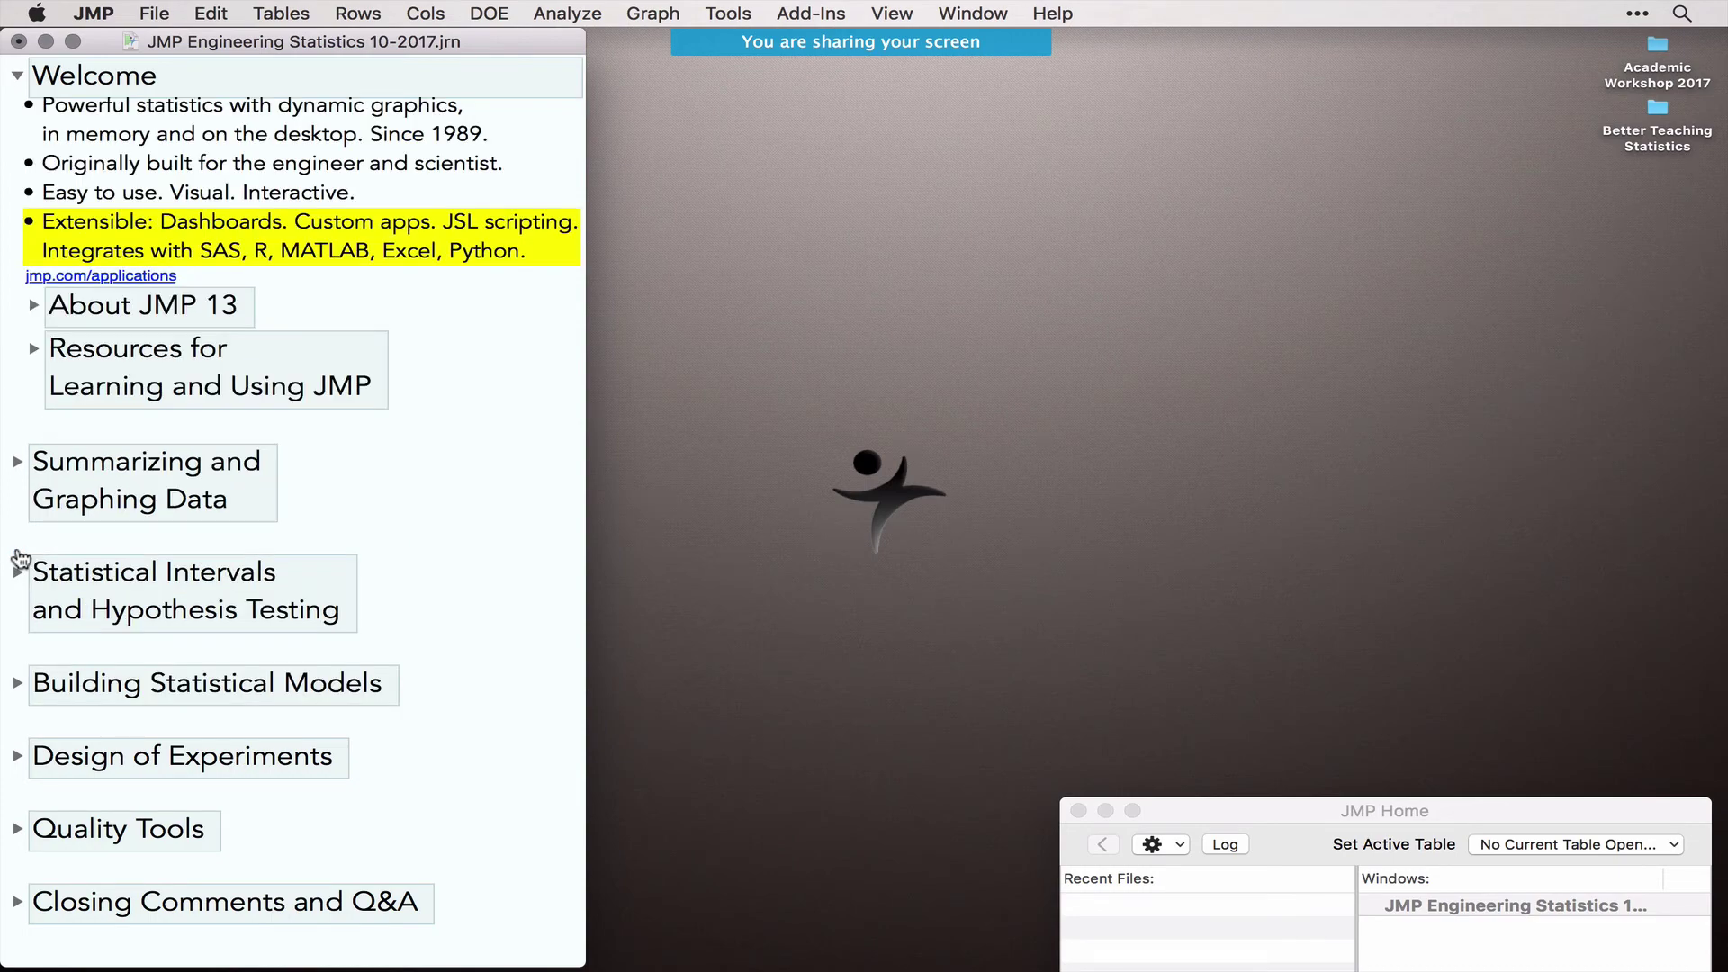
Step: Clear the highlight on the Extensible bullet, expand About JMP 13, and highlight the bullet about JMP and JMP Pro 13.2
scroll(20, 558, up, 5)
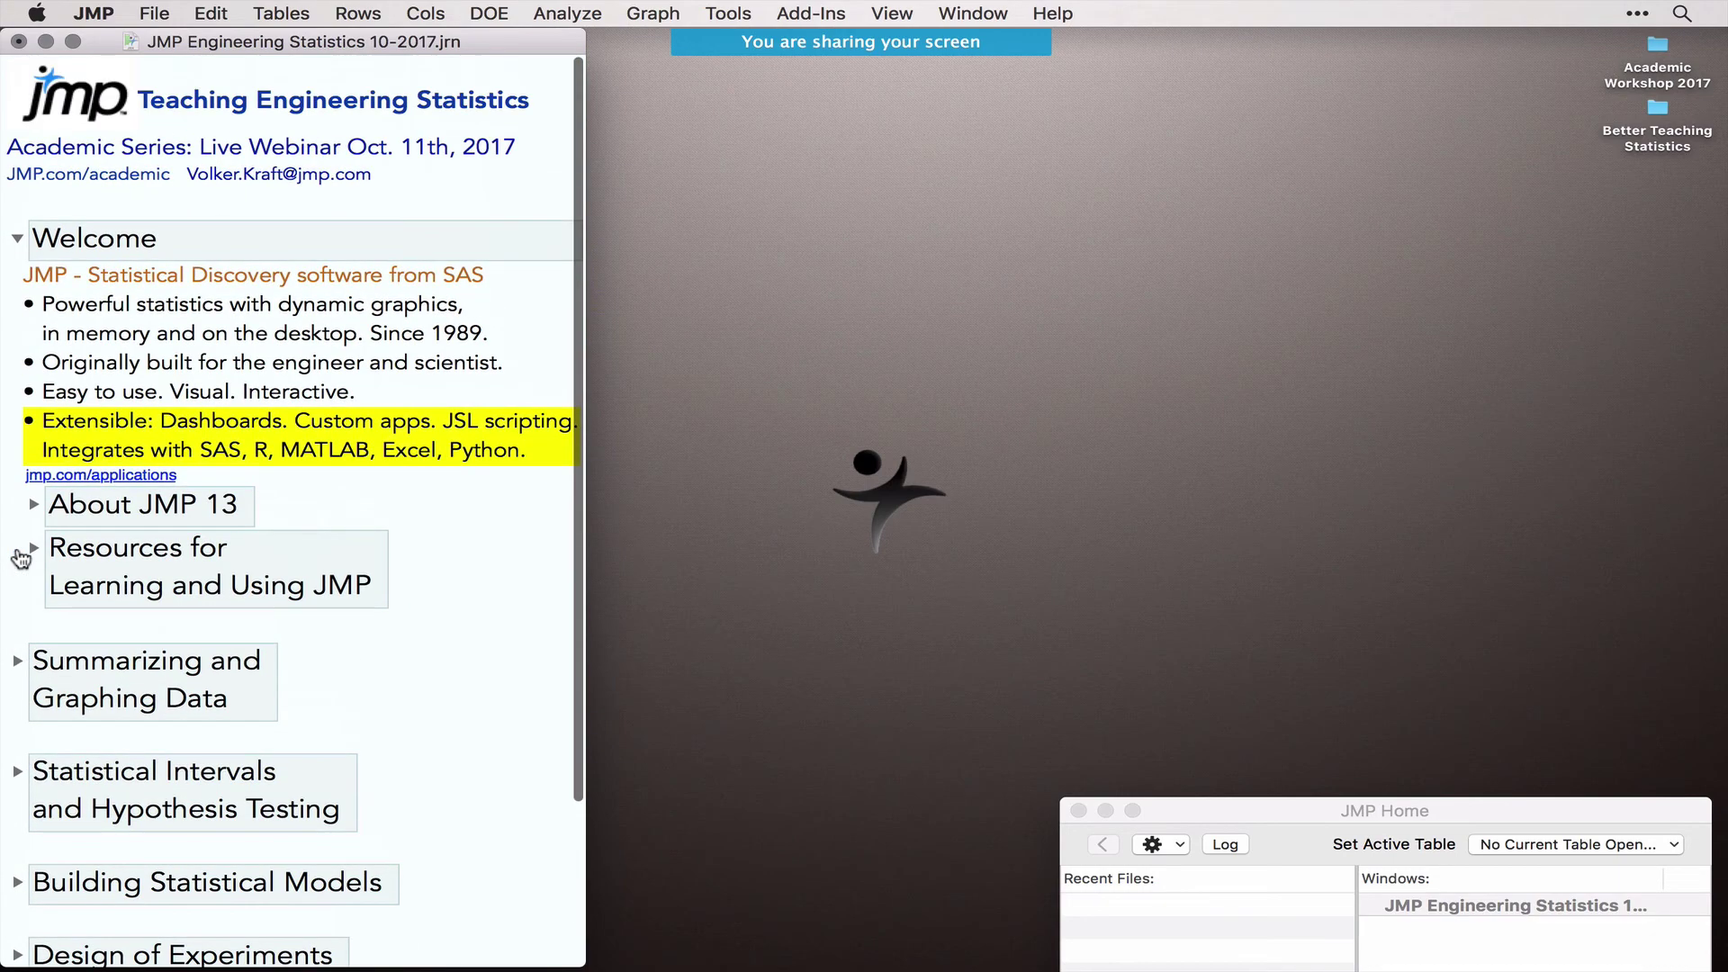
click(90, 423)
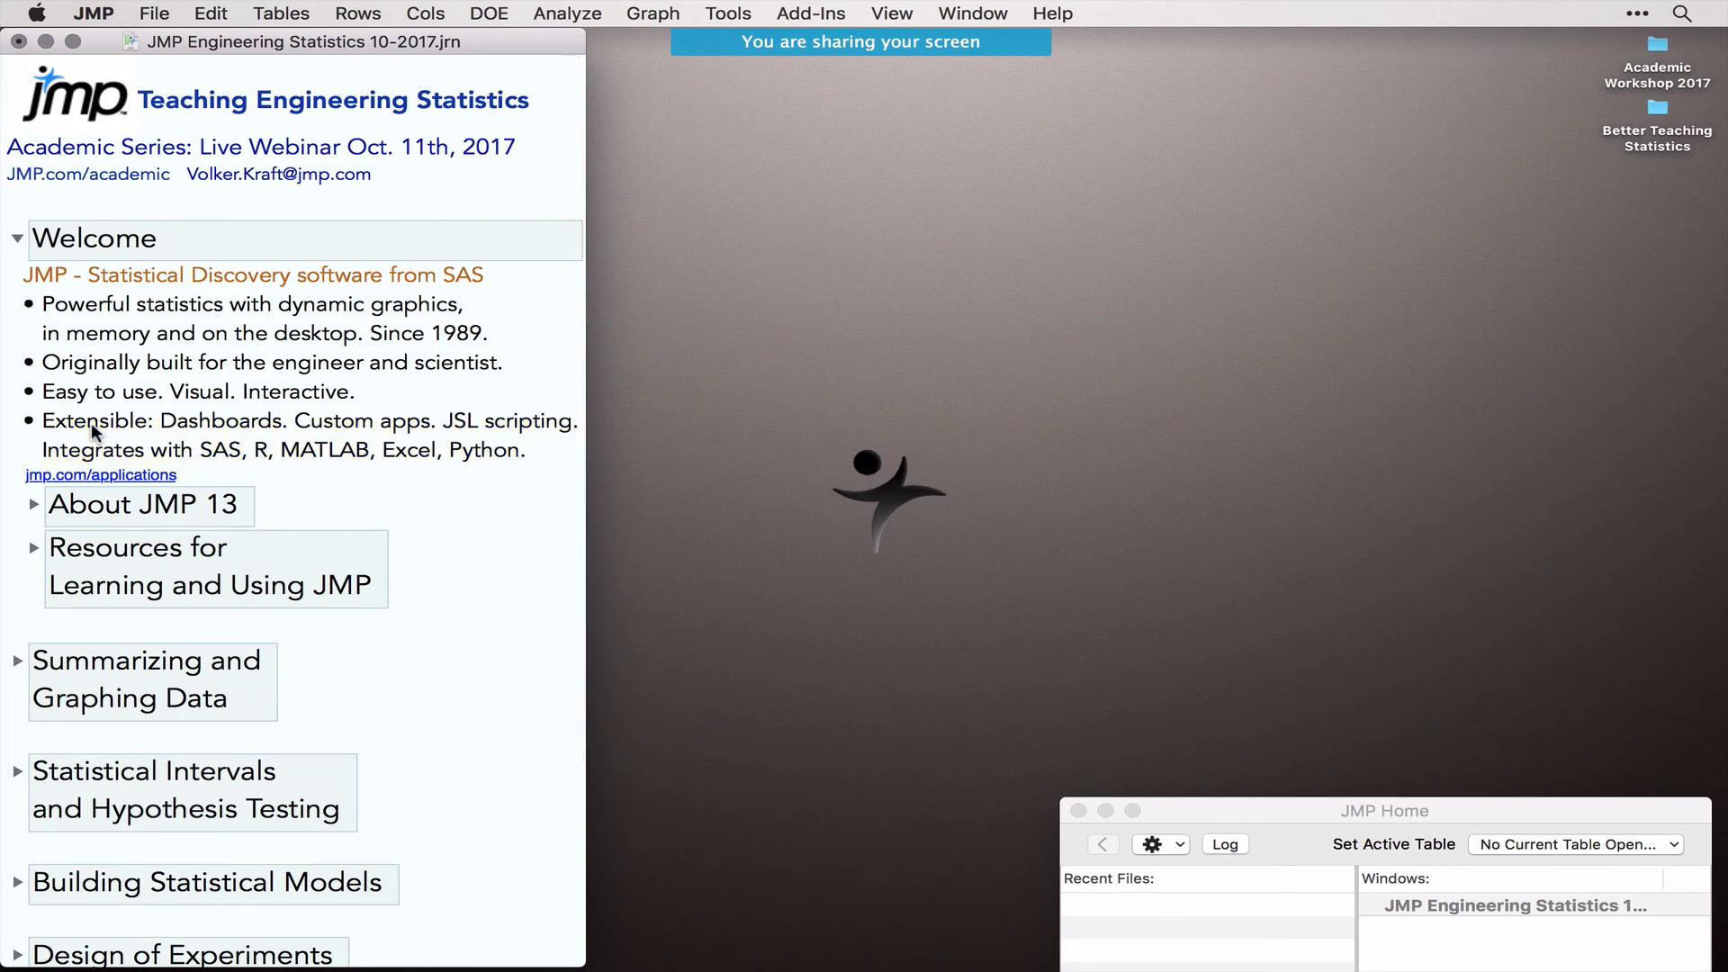
click(34, 504)
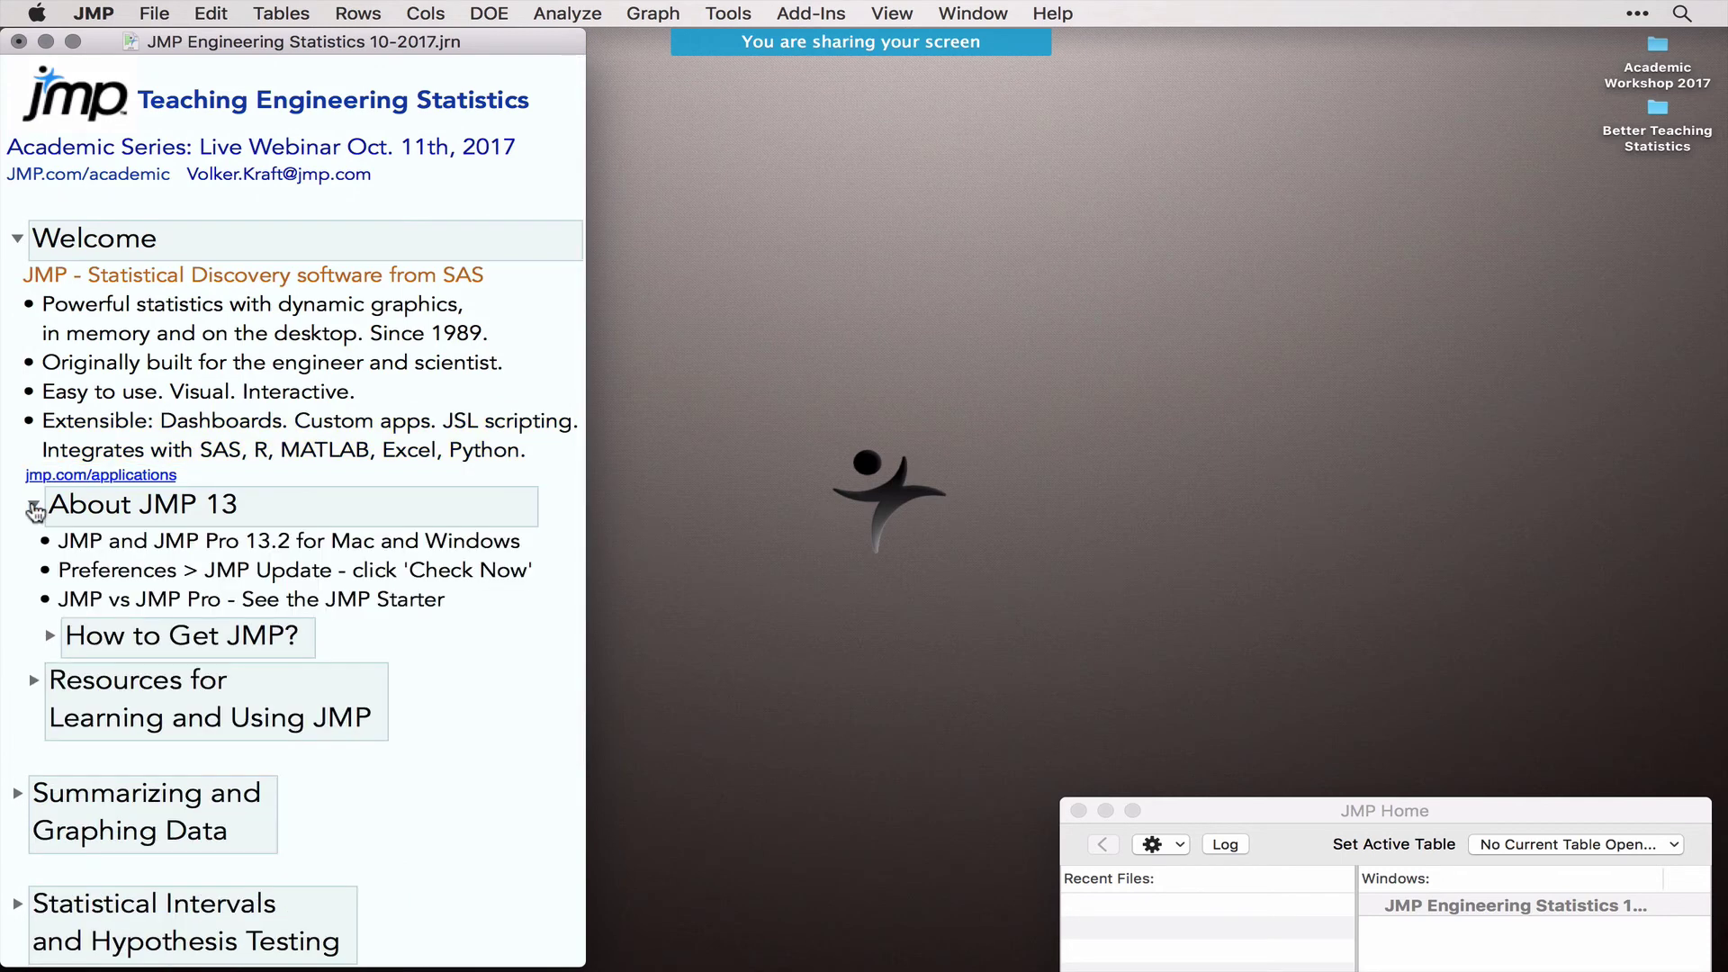
click(140, 540)
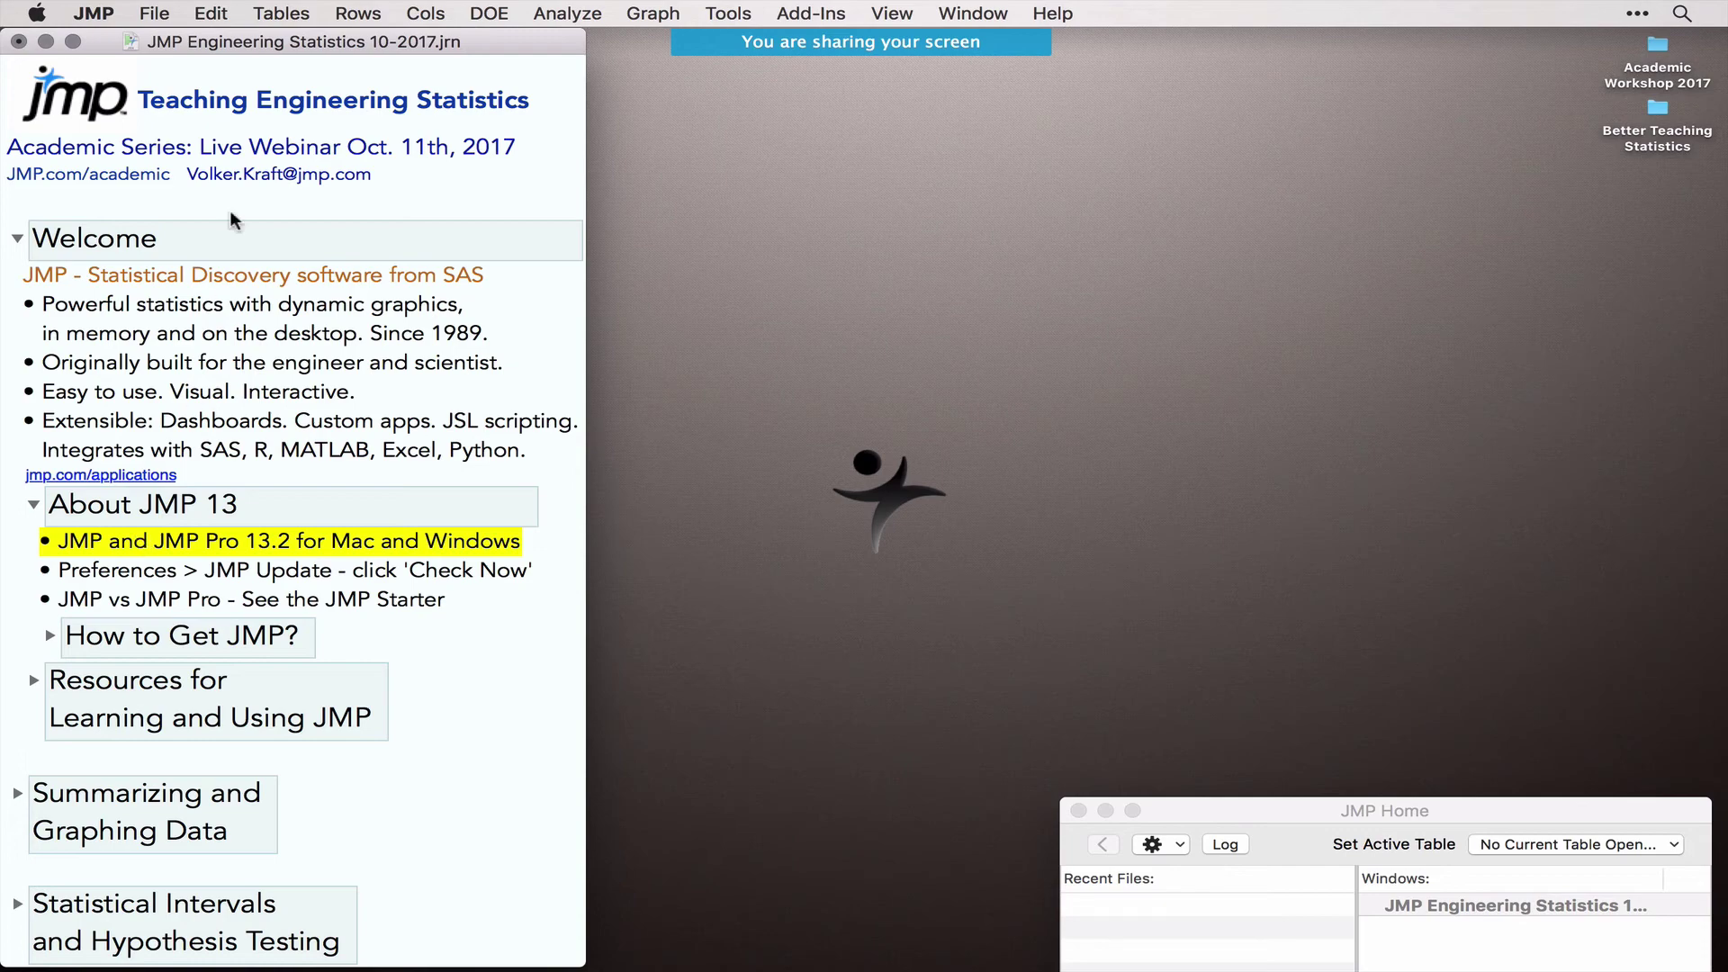
Step: Open the JMP preferences, check the JMP Updates settings and version information, and cancel without changes
click(148, 13)
mouse_move(94, 14)
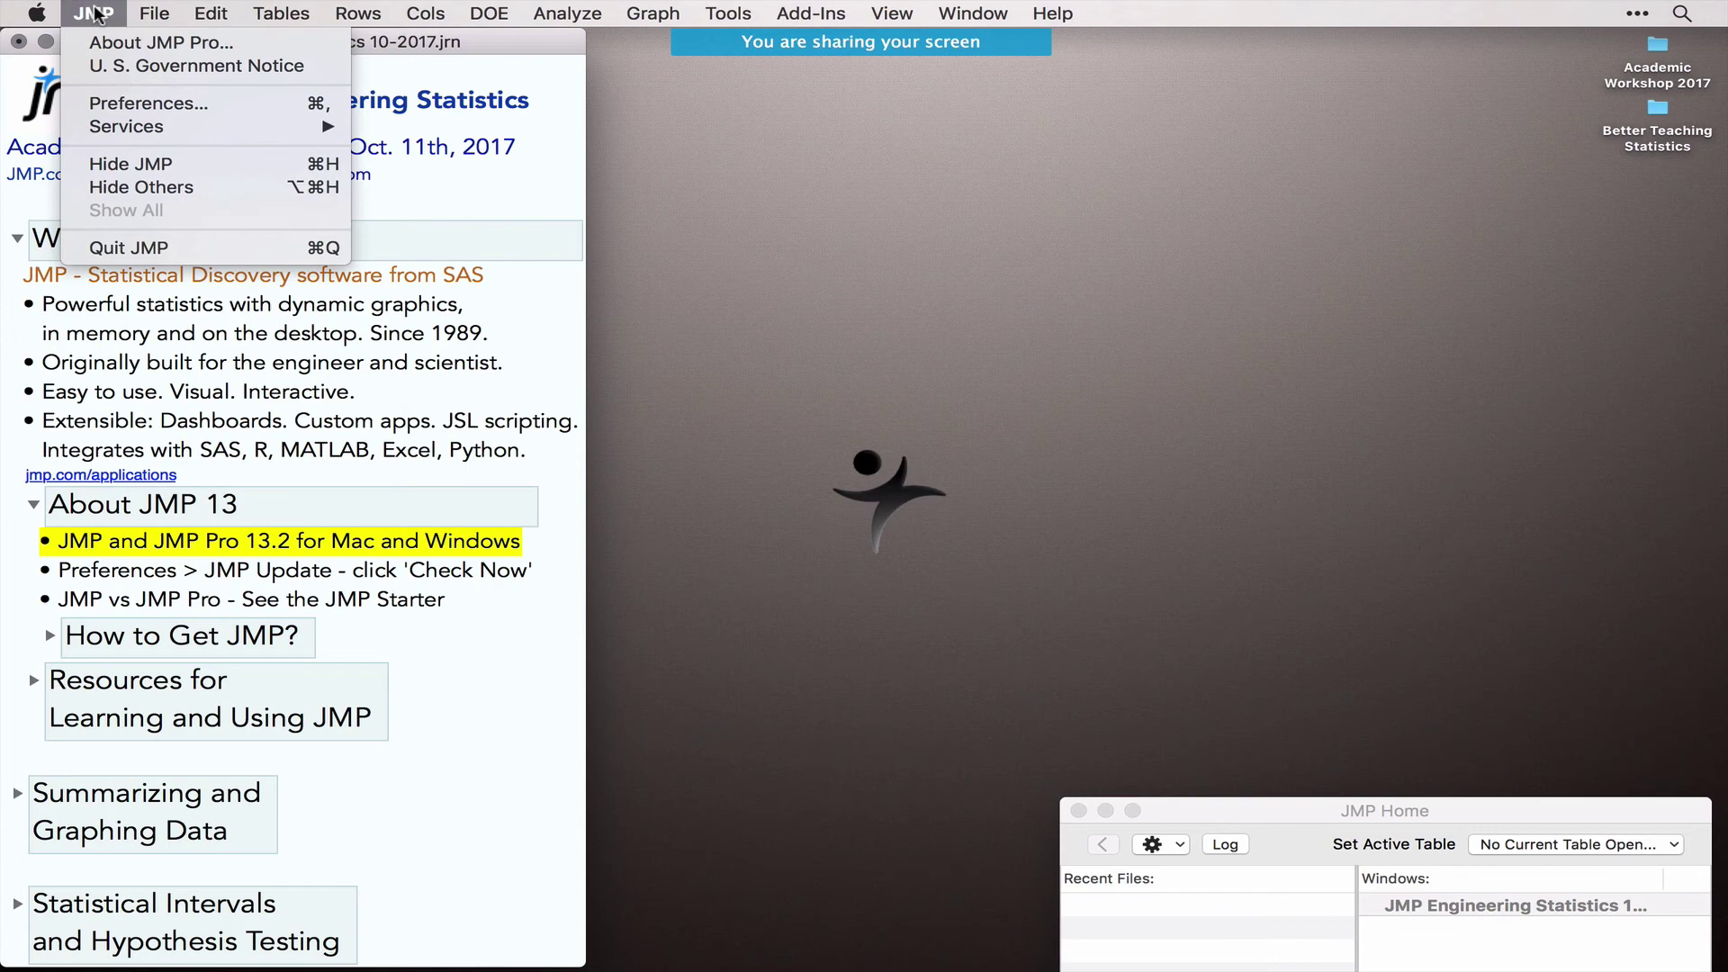
click(130, 98)
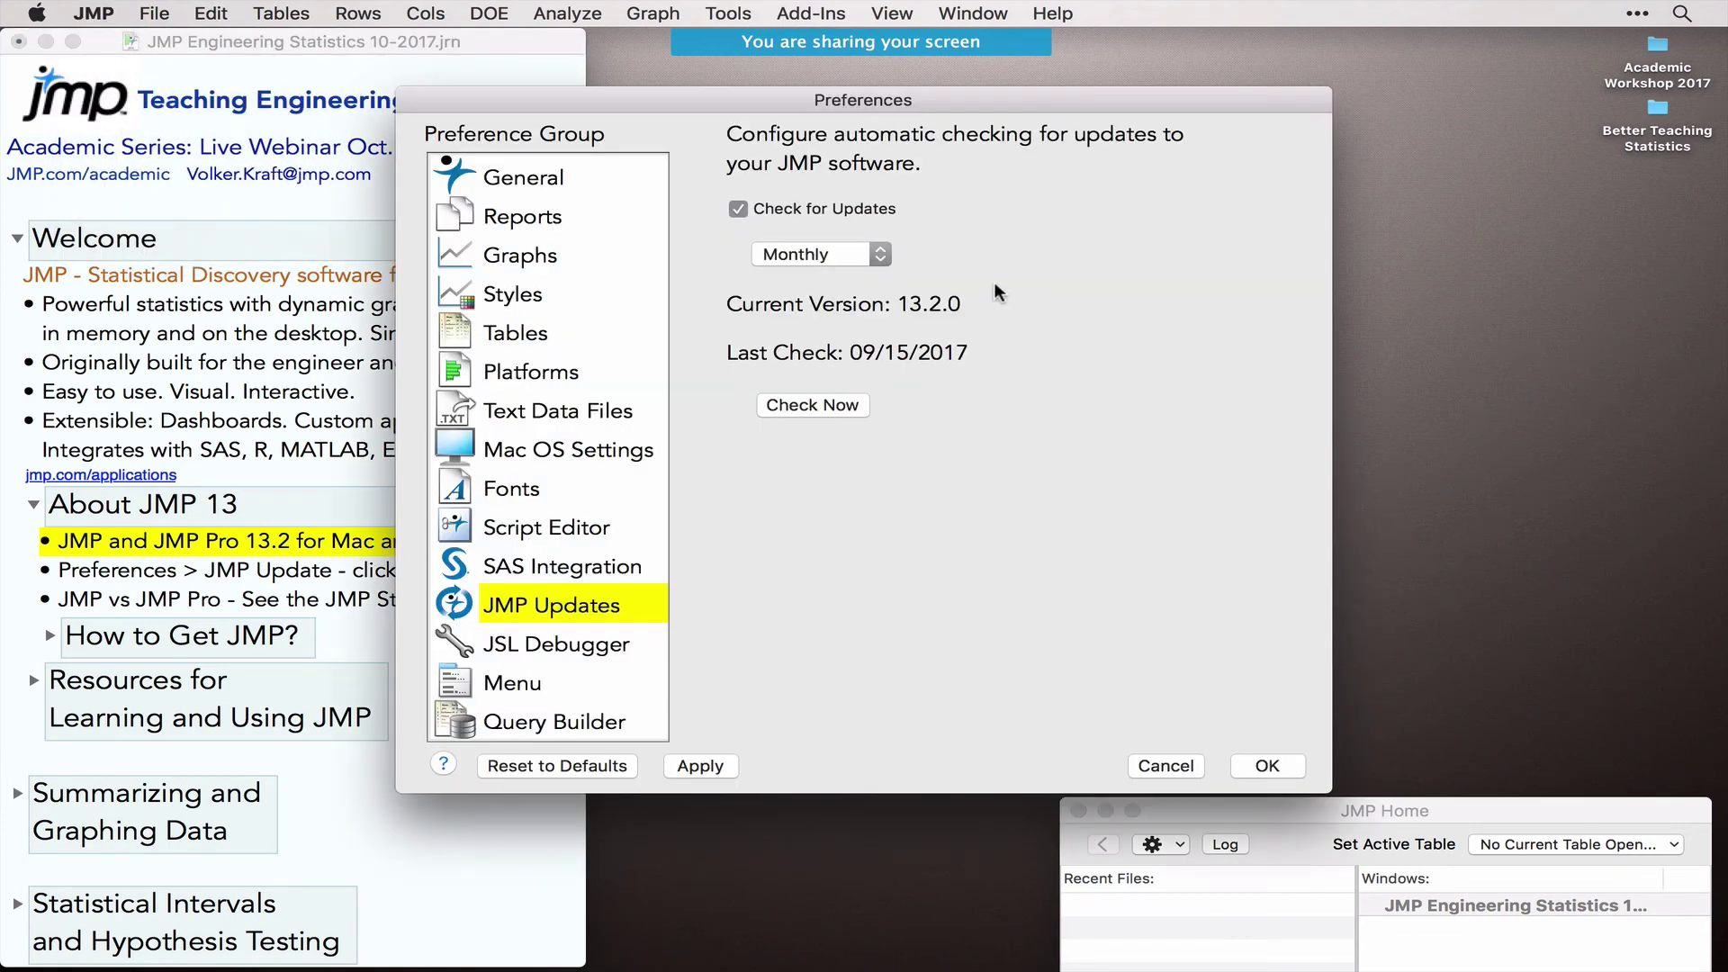
drag(994, 283, 867, 313)
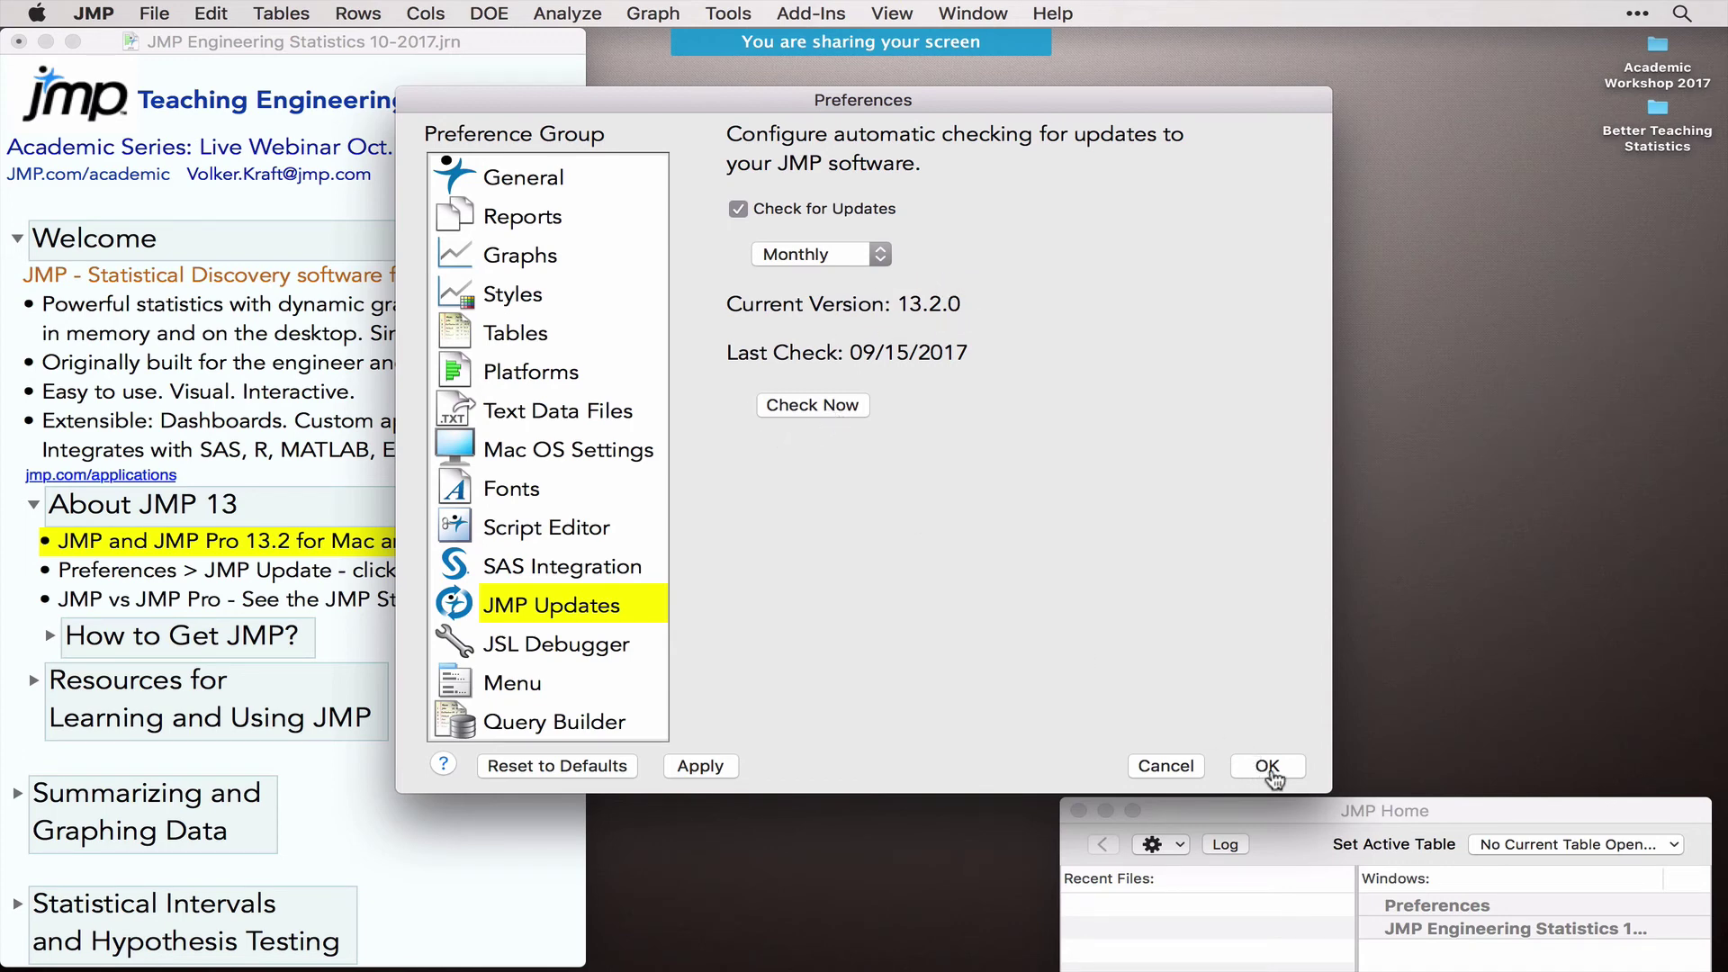
click(1174, 770)
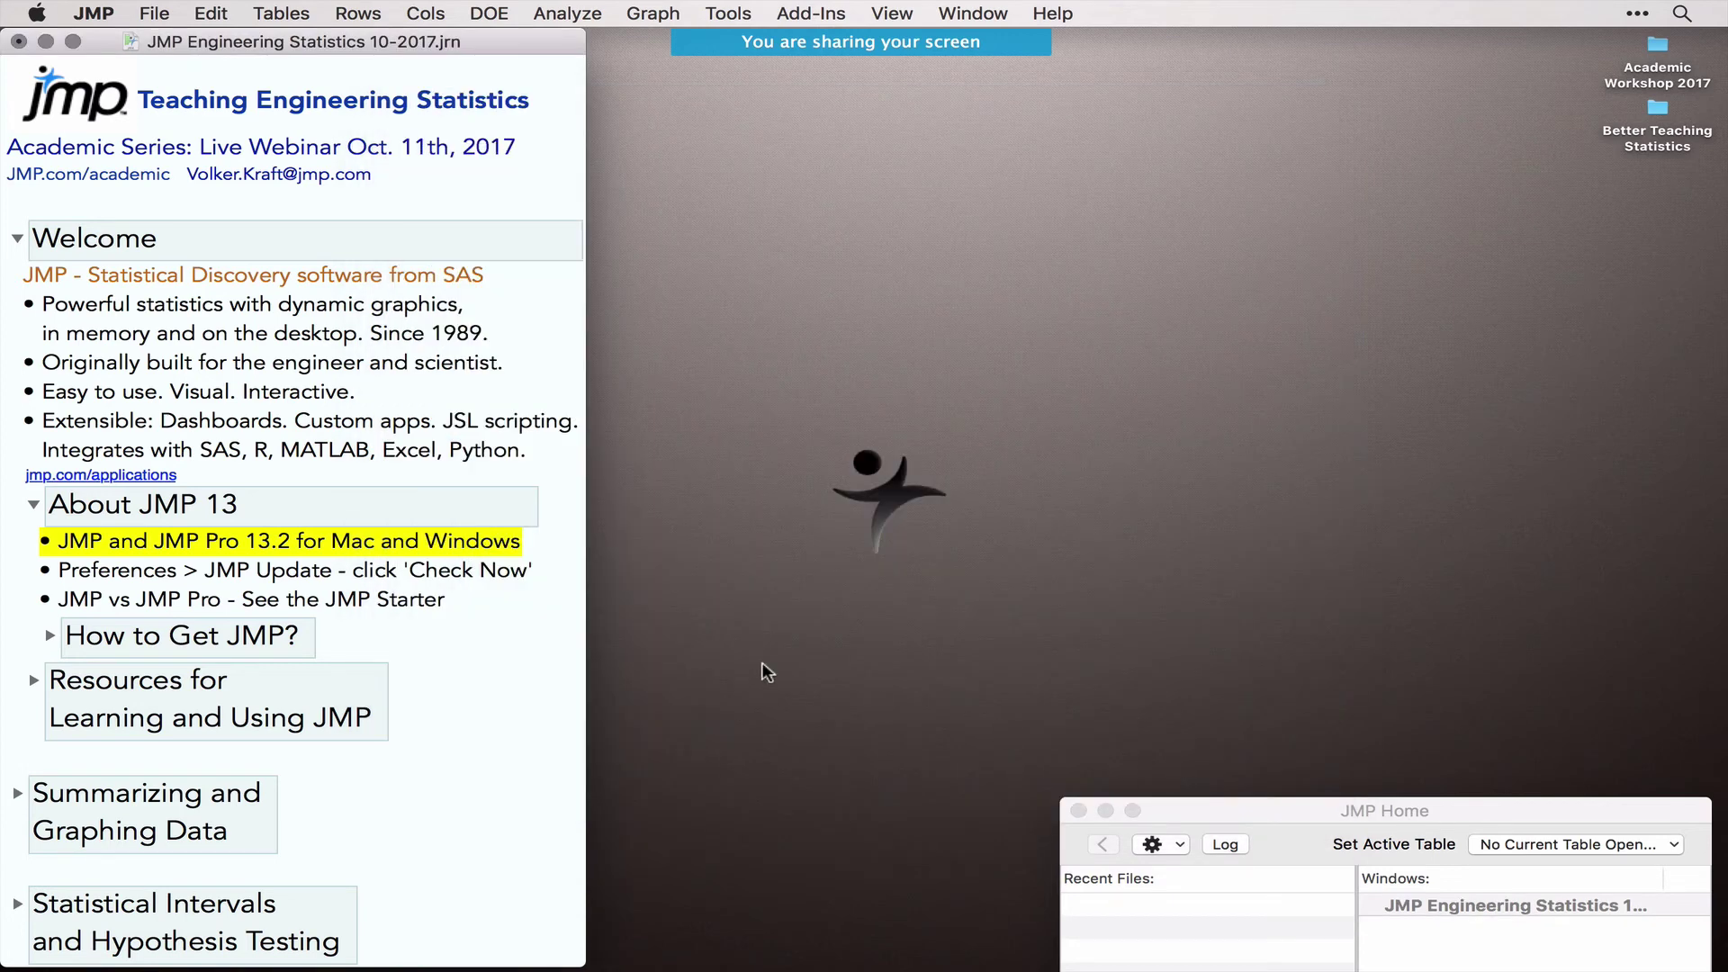
Step: Highlight the JMP Update bullet, move the highlight to the JMP vs JMP Pro bullet, and open the JMP Starter
click(317, 569)
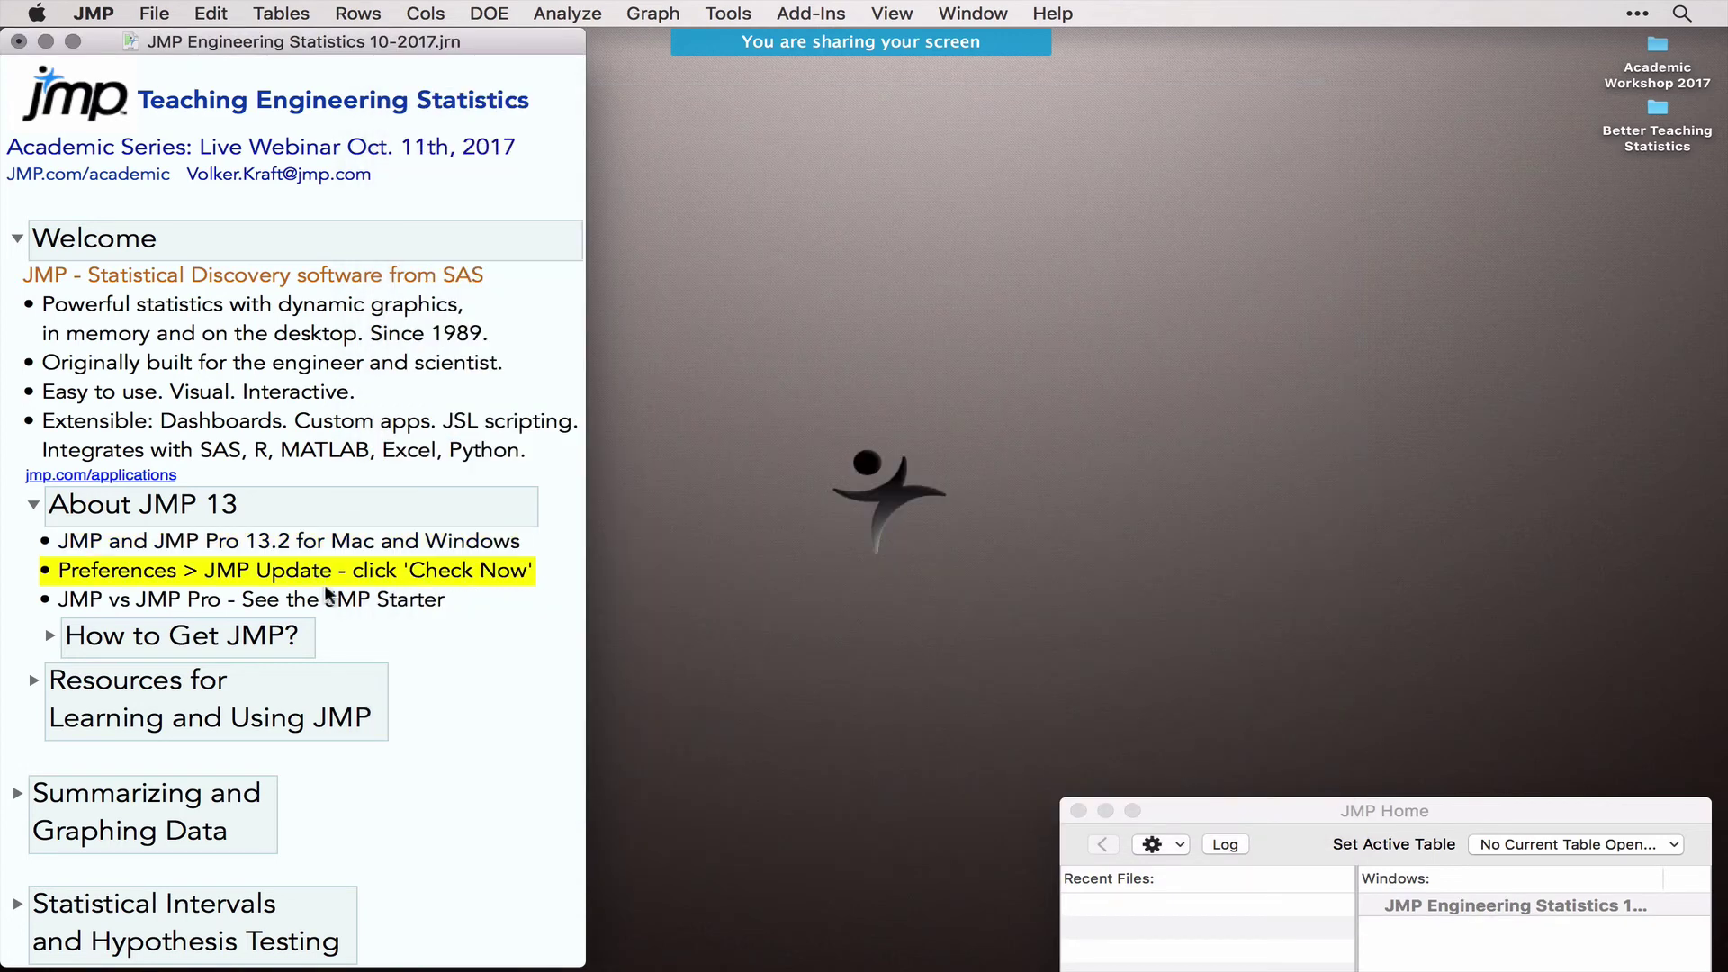
click(329, 596)
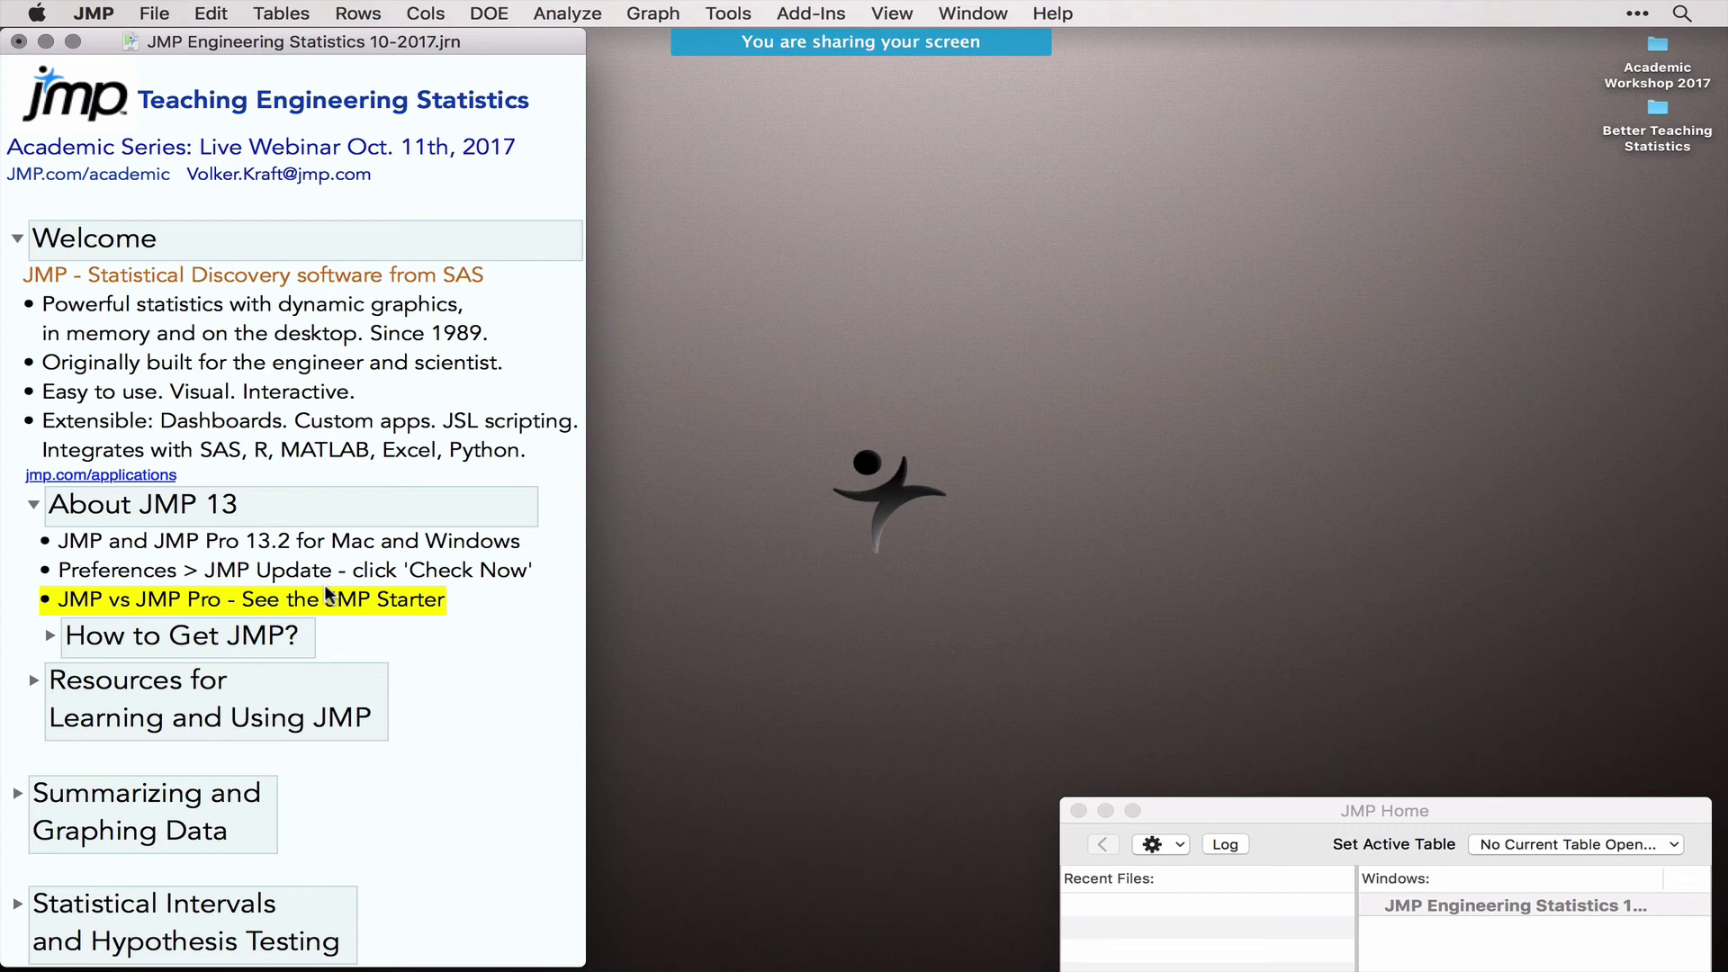
click(961, 13)
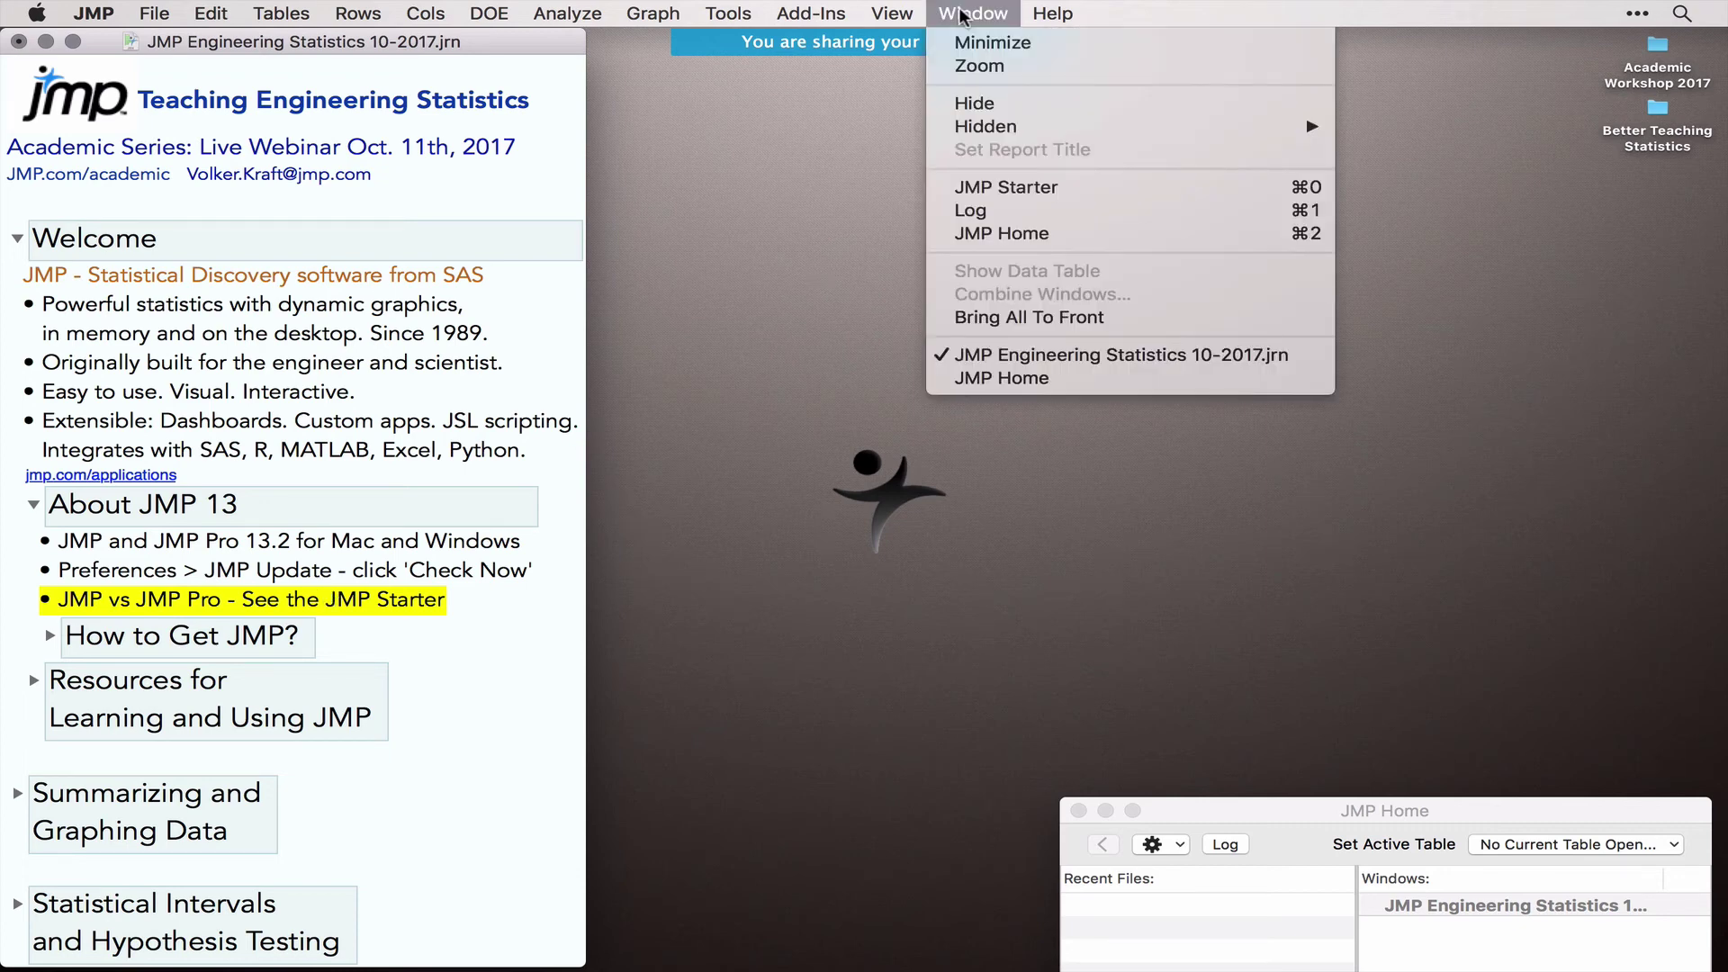
click(1006, 187)
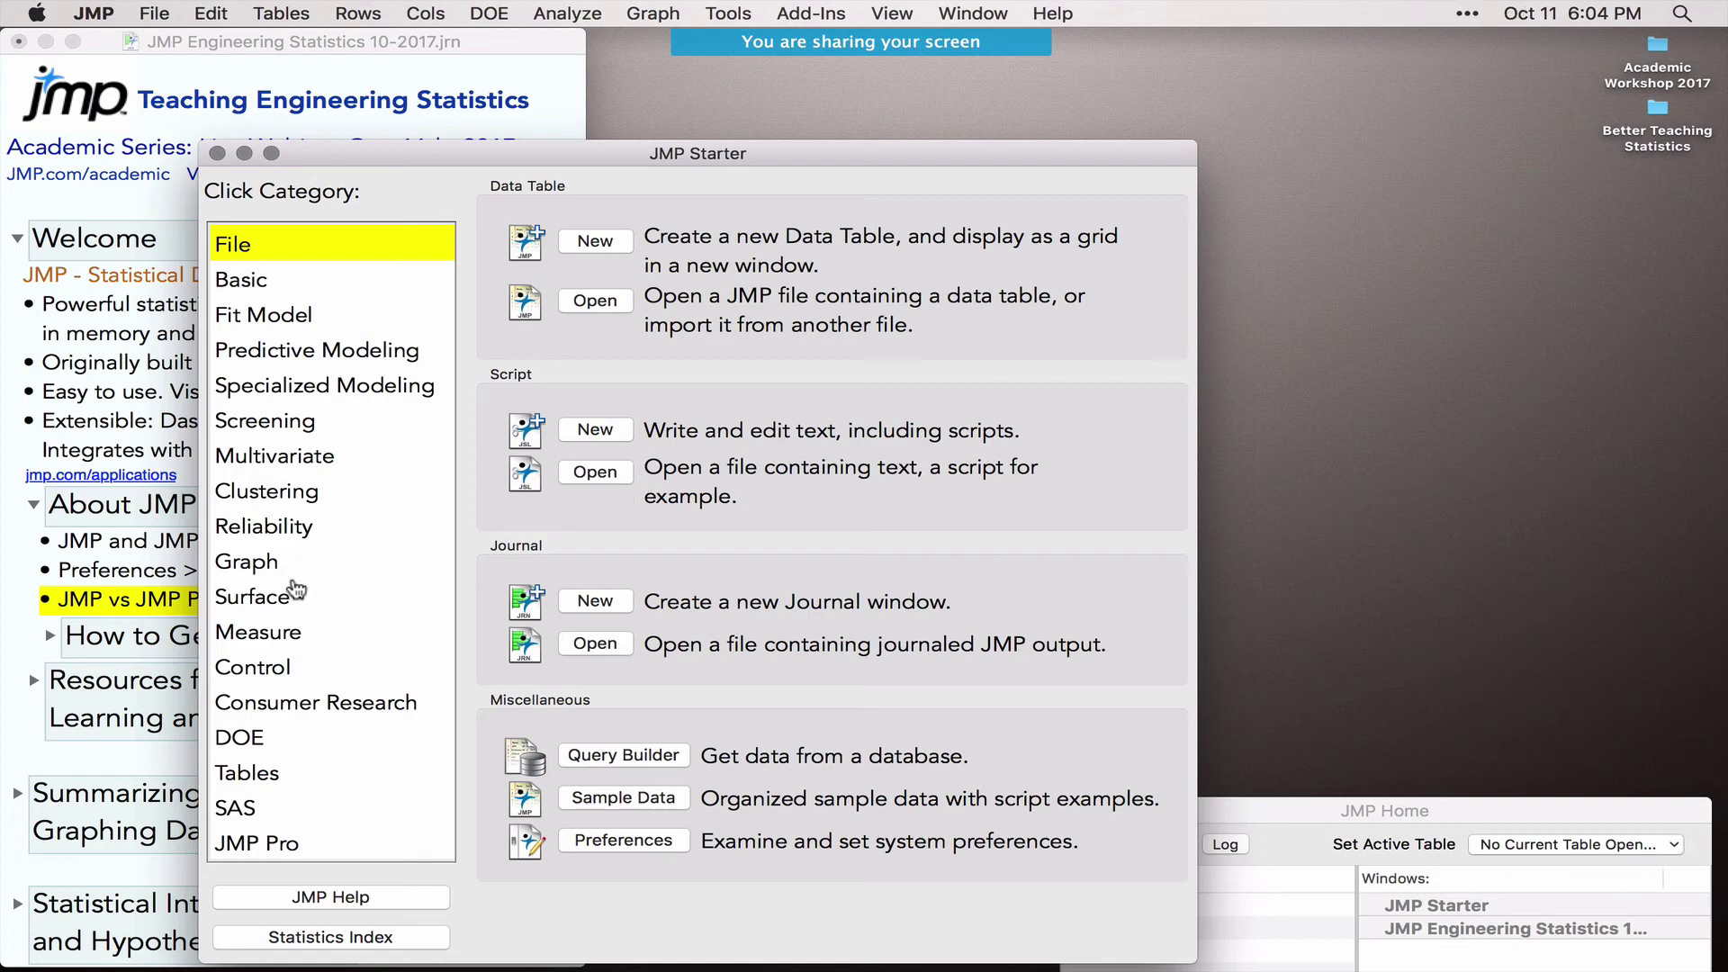
Step: Show the Reliability category in the JMP Starter and circle the JMP Pro marks beside its Pro-only platforms
click(284, 531)
scroll(656, 823, down, 4)
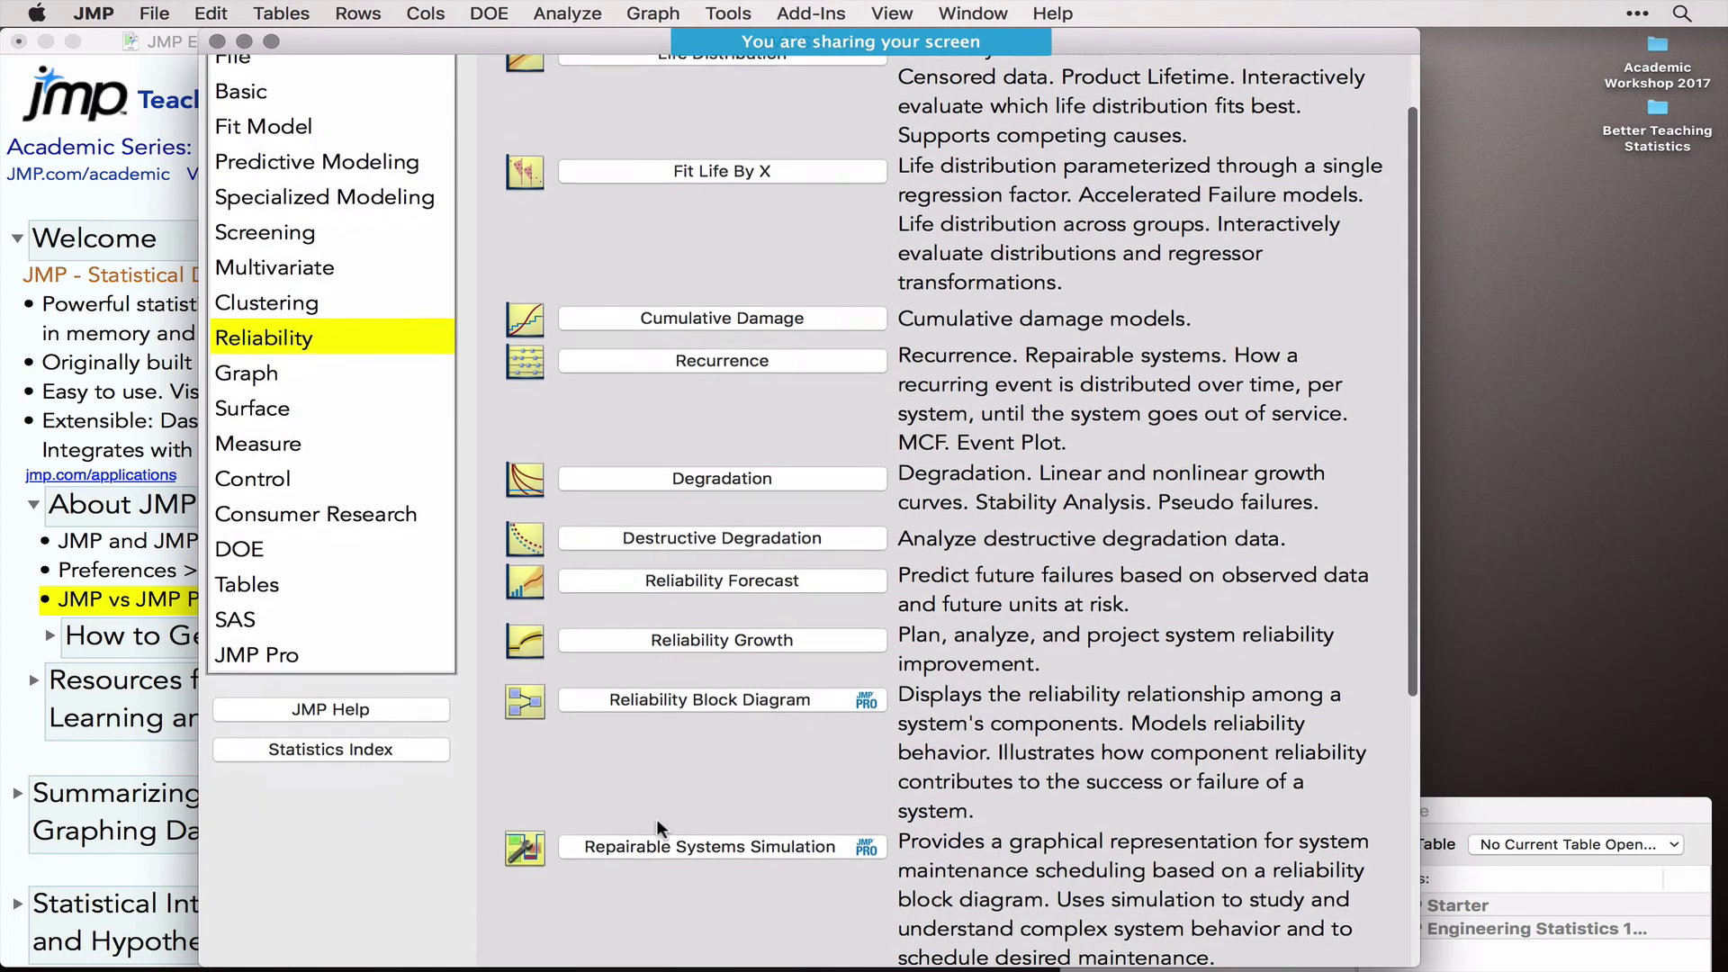
scroll(656, 818, down, 1)
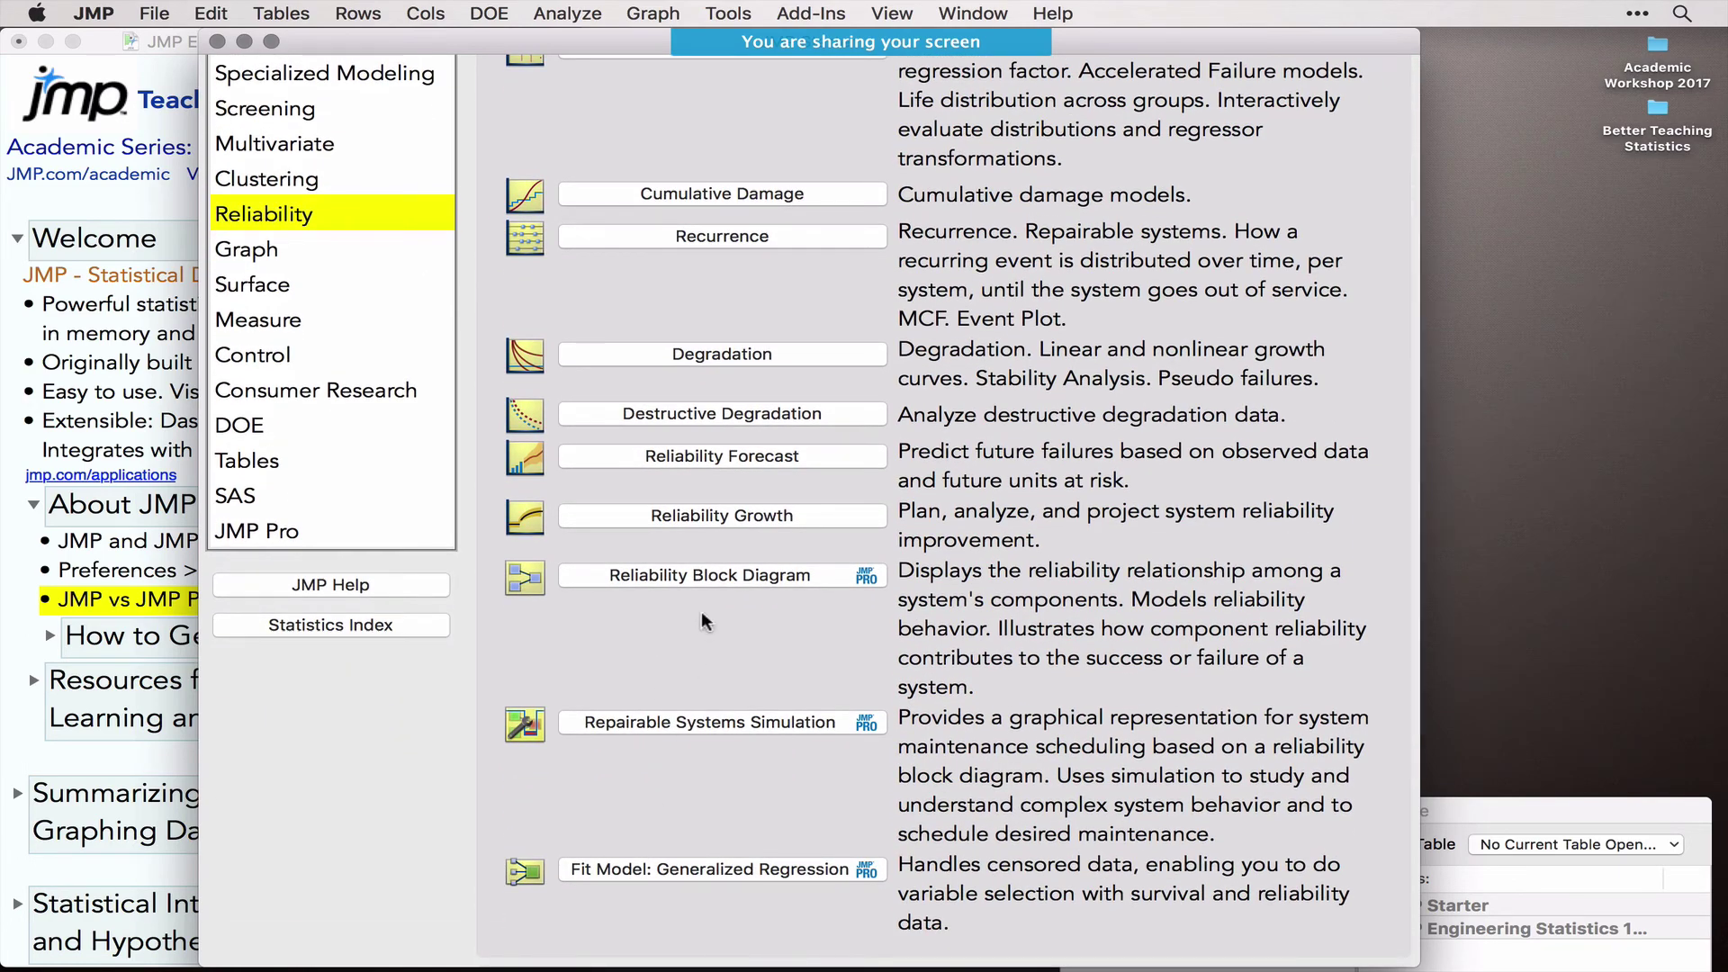
mouse_move(771, 615)
mouse_down()
mouse_move(866, 538)
mouse_move(822, 603)
mouse_move(799, 720)
mouse_move(869, 687)
mouse_move(864, 960)
mouse_move(873, 835)
mouse_up()
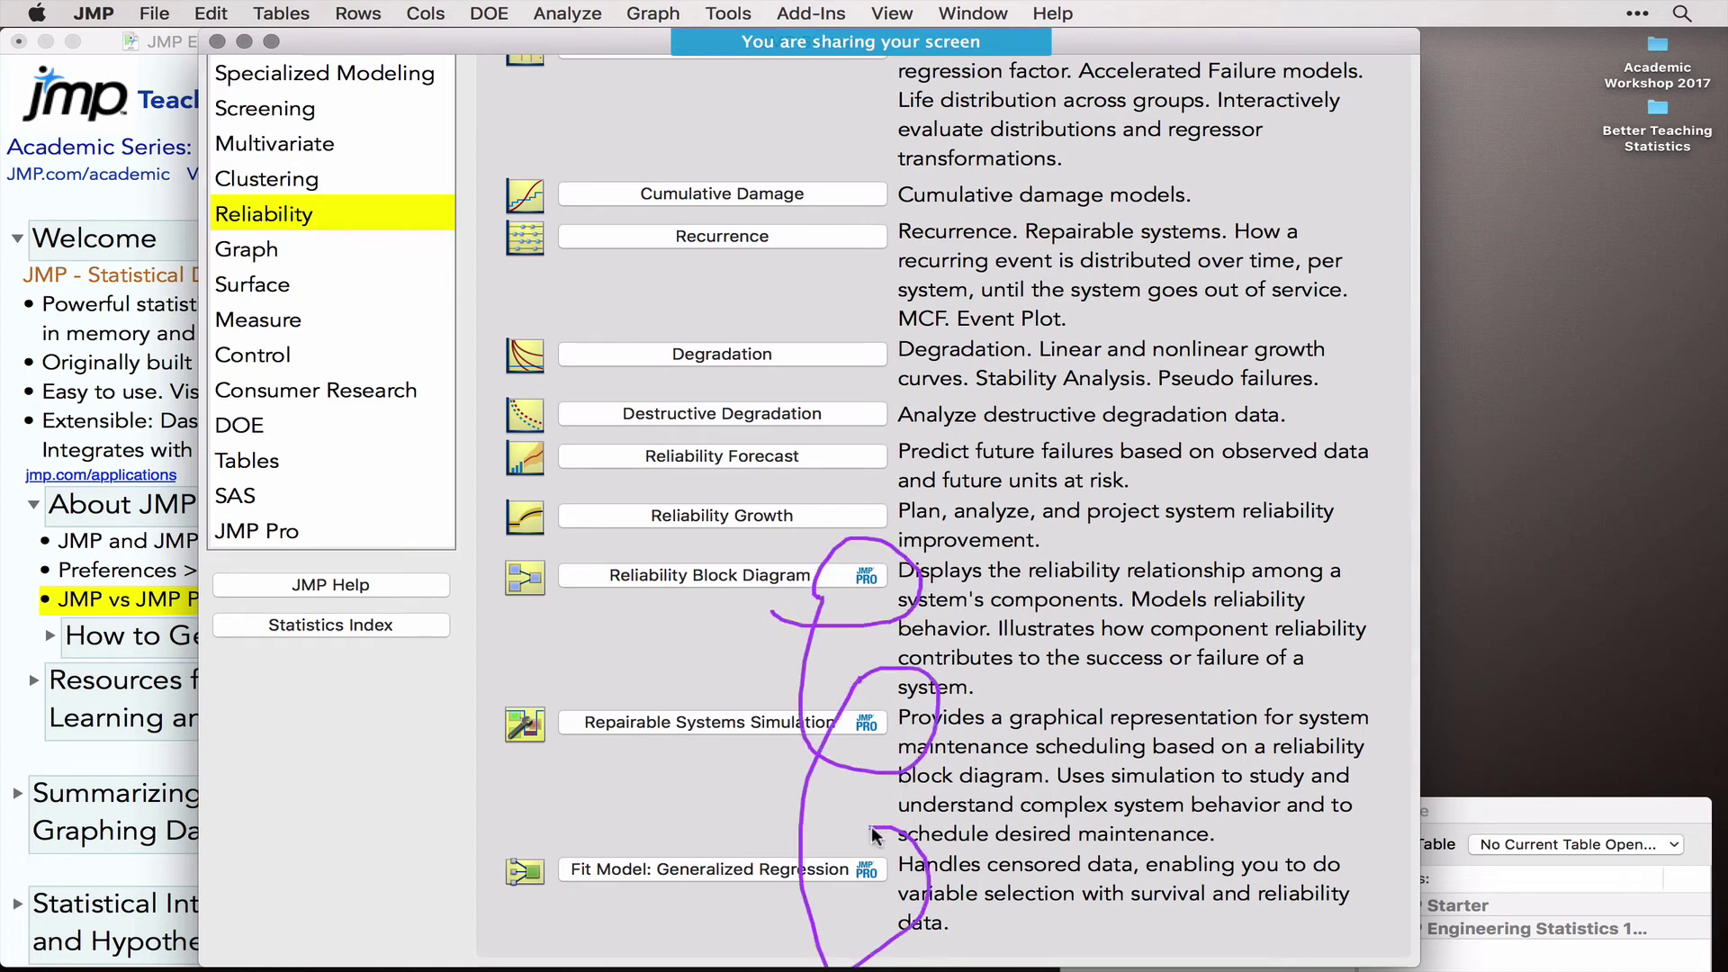
scroll(873, 835, down, 5)
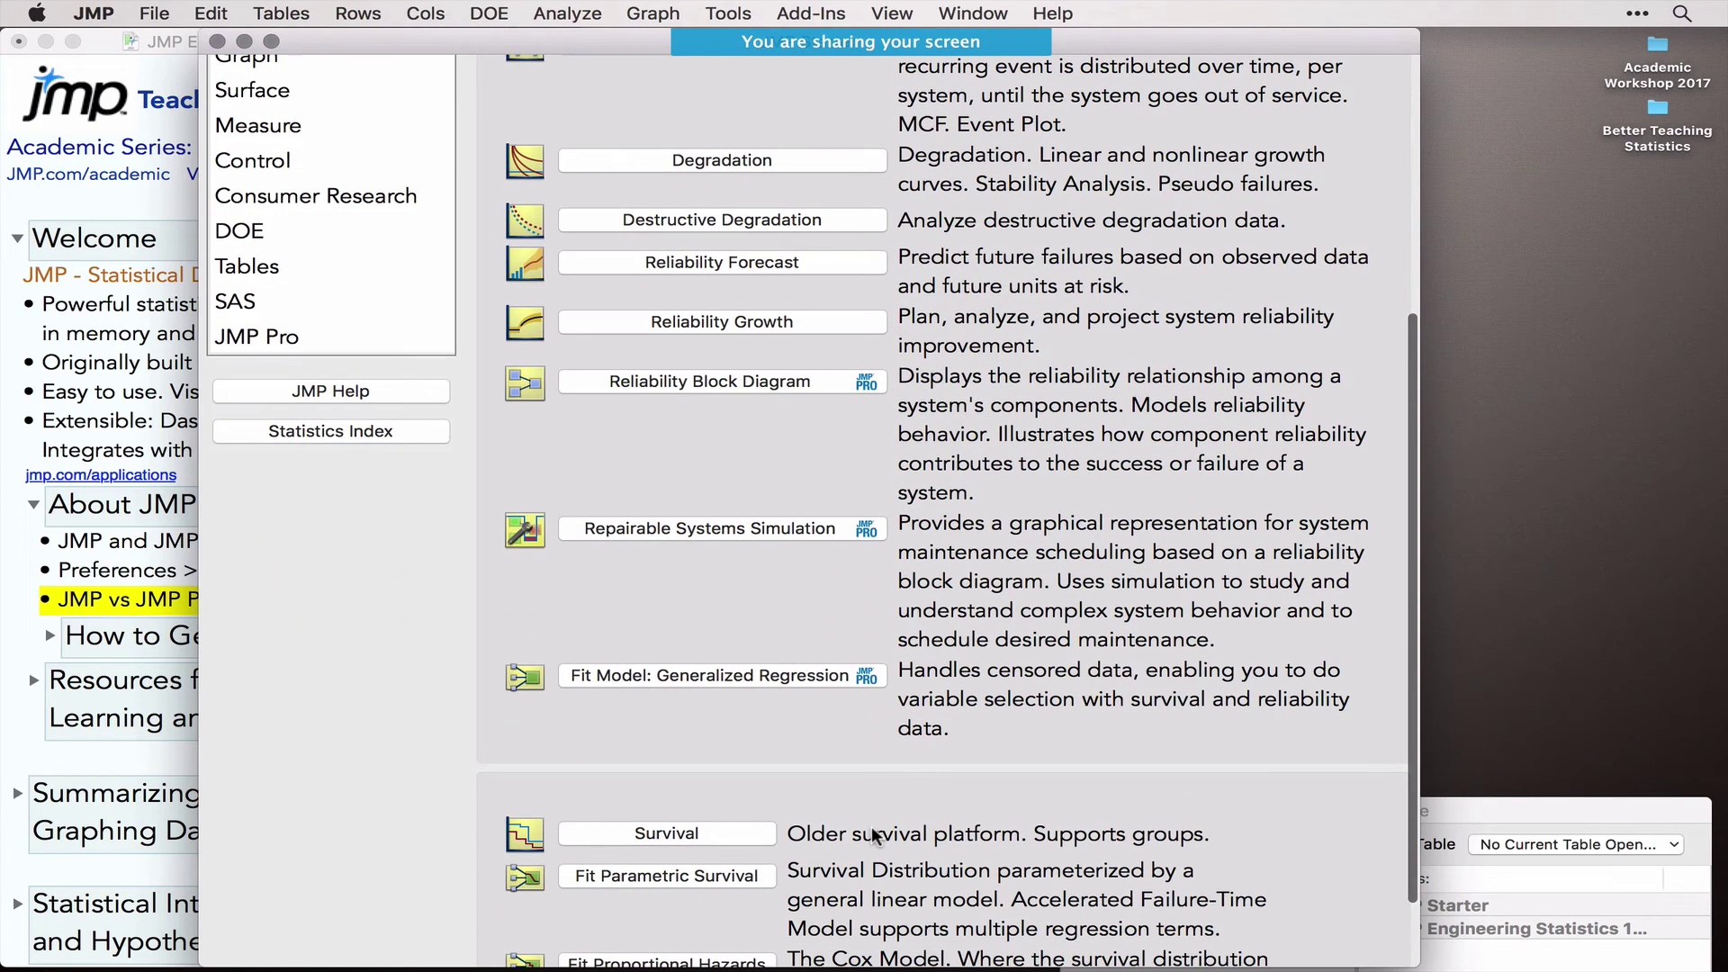
Step: Show the Pro Platforms of the JMP Pro category and expand the Formula Depot and Generalized Regression descriptions
click(268, 339)
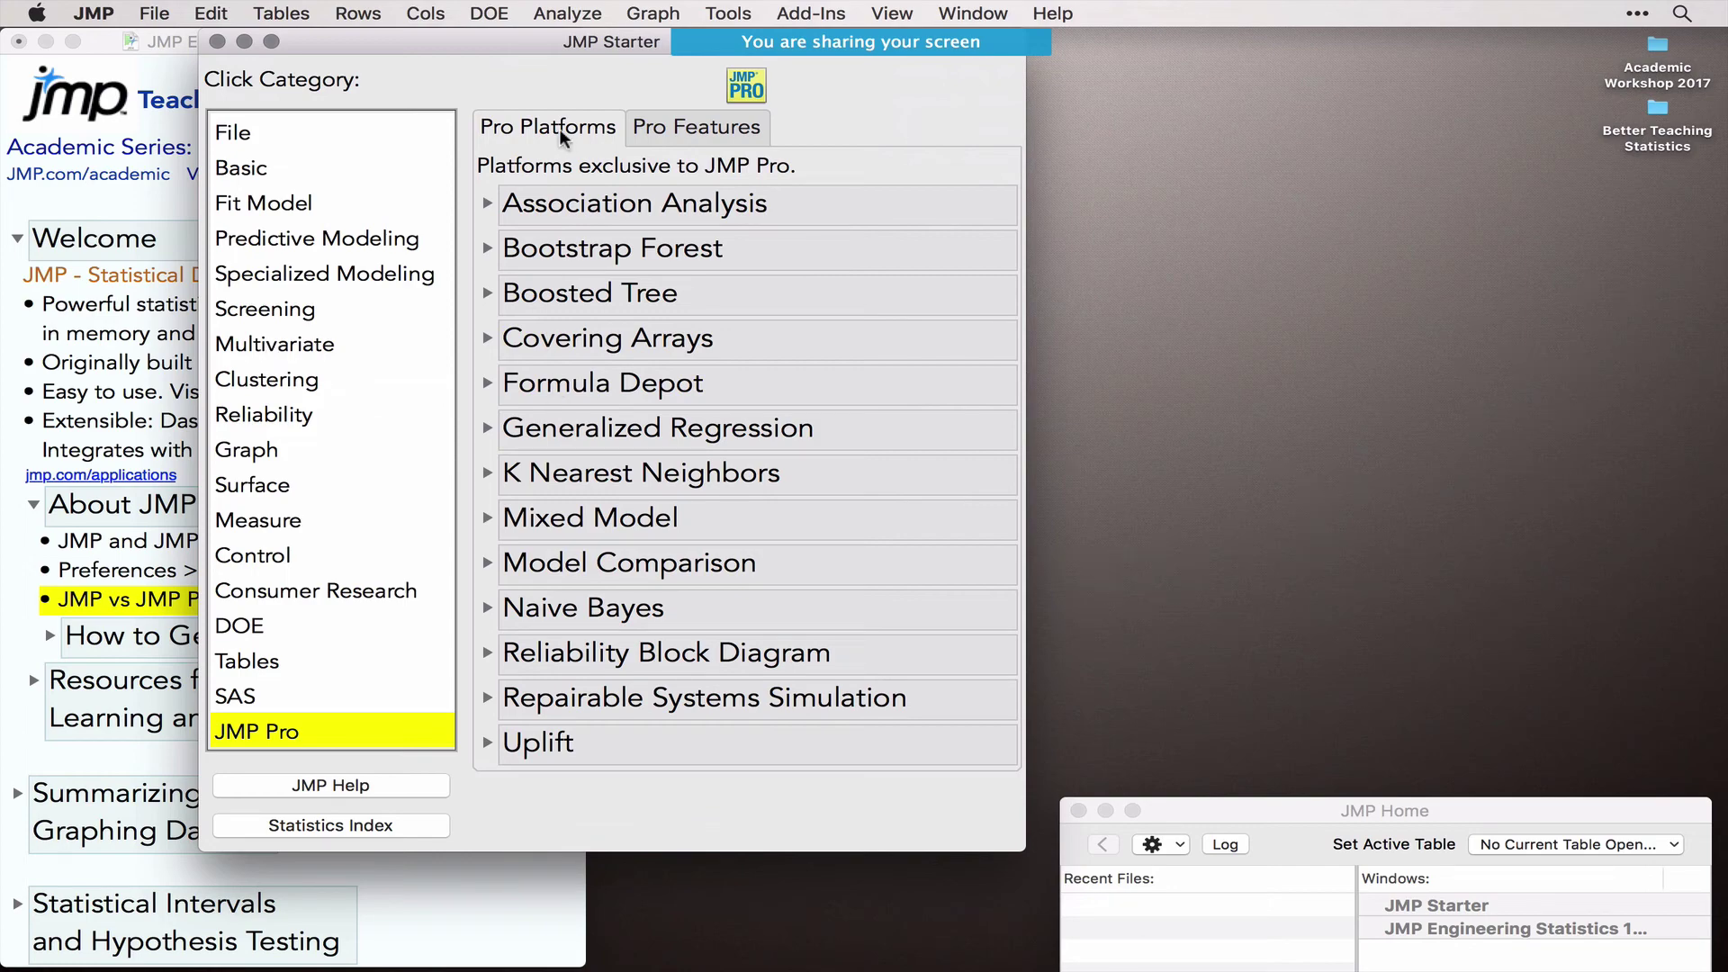
click(488, 383)
click(487, 650)
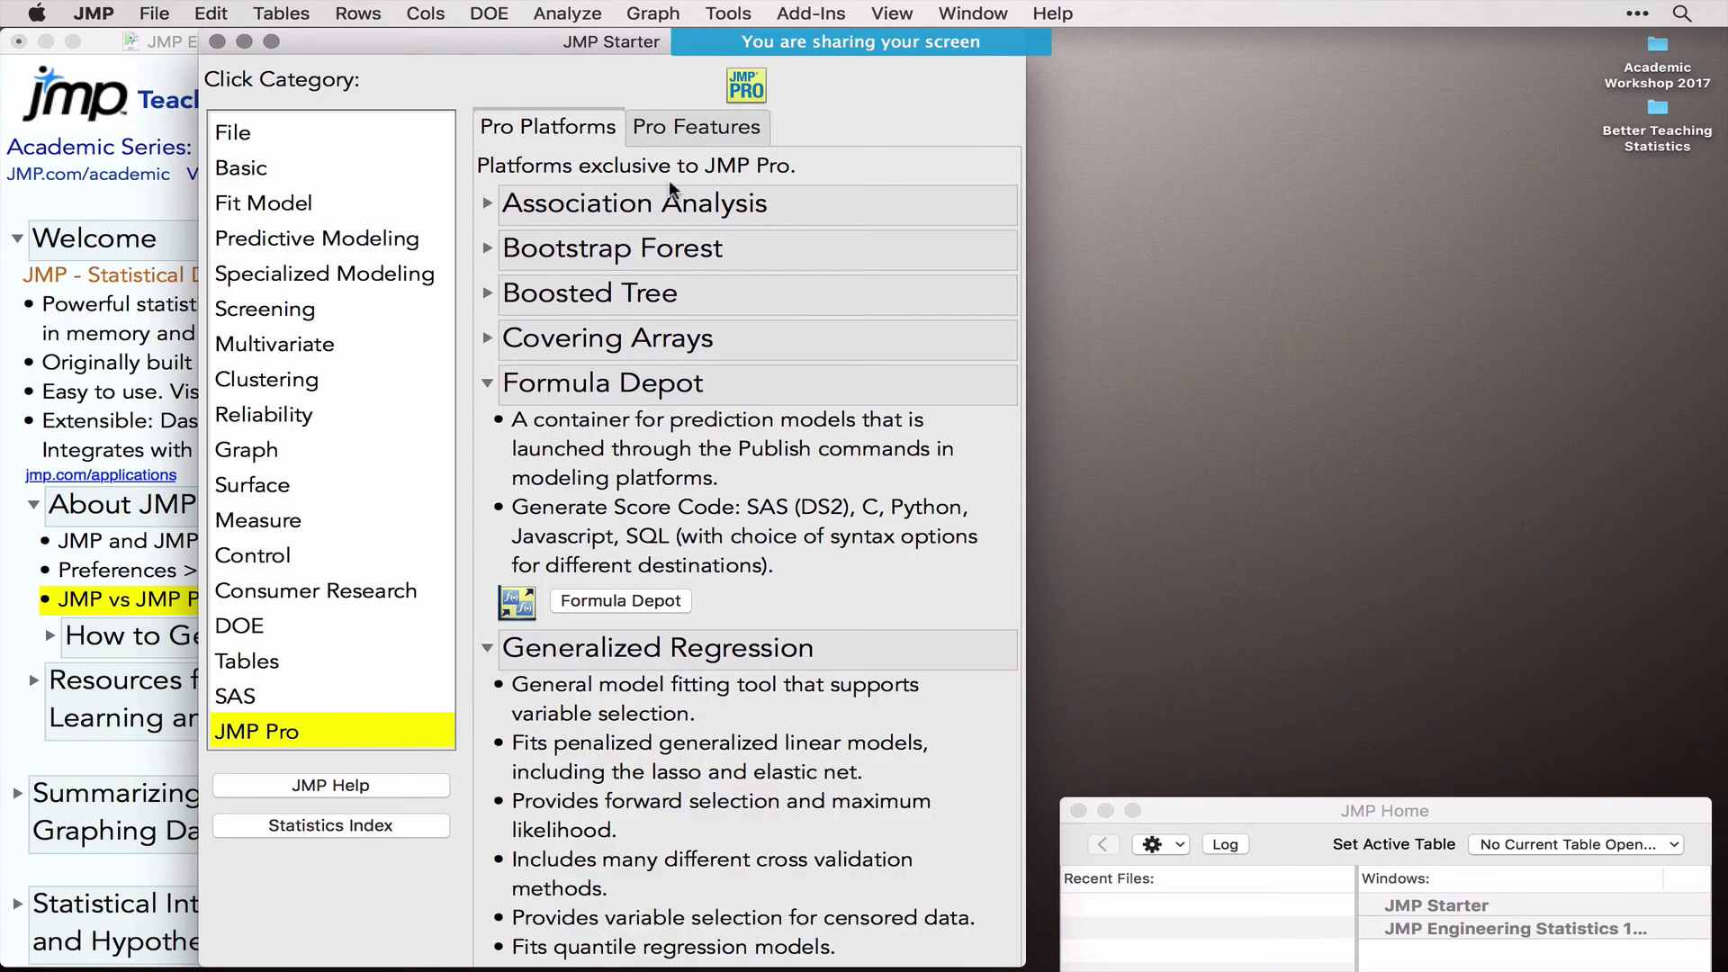
Step: Switch to the Pro Features, expand the Resampling Methods description, and close the JMP Starter
click(670, 129)
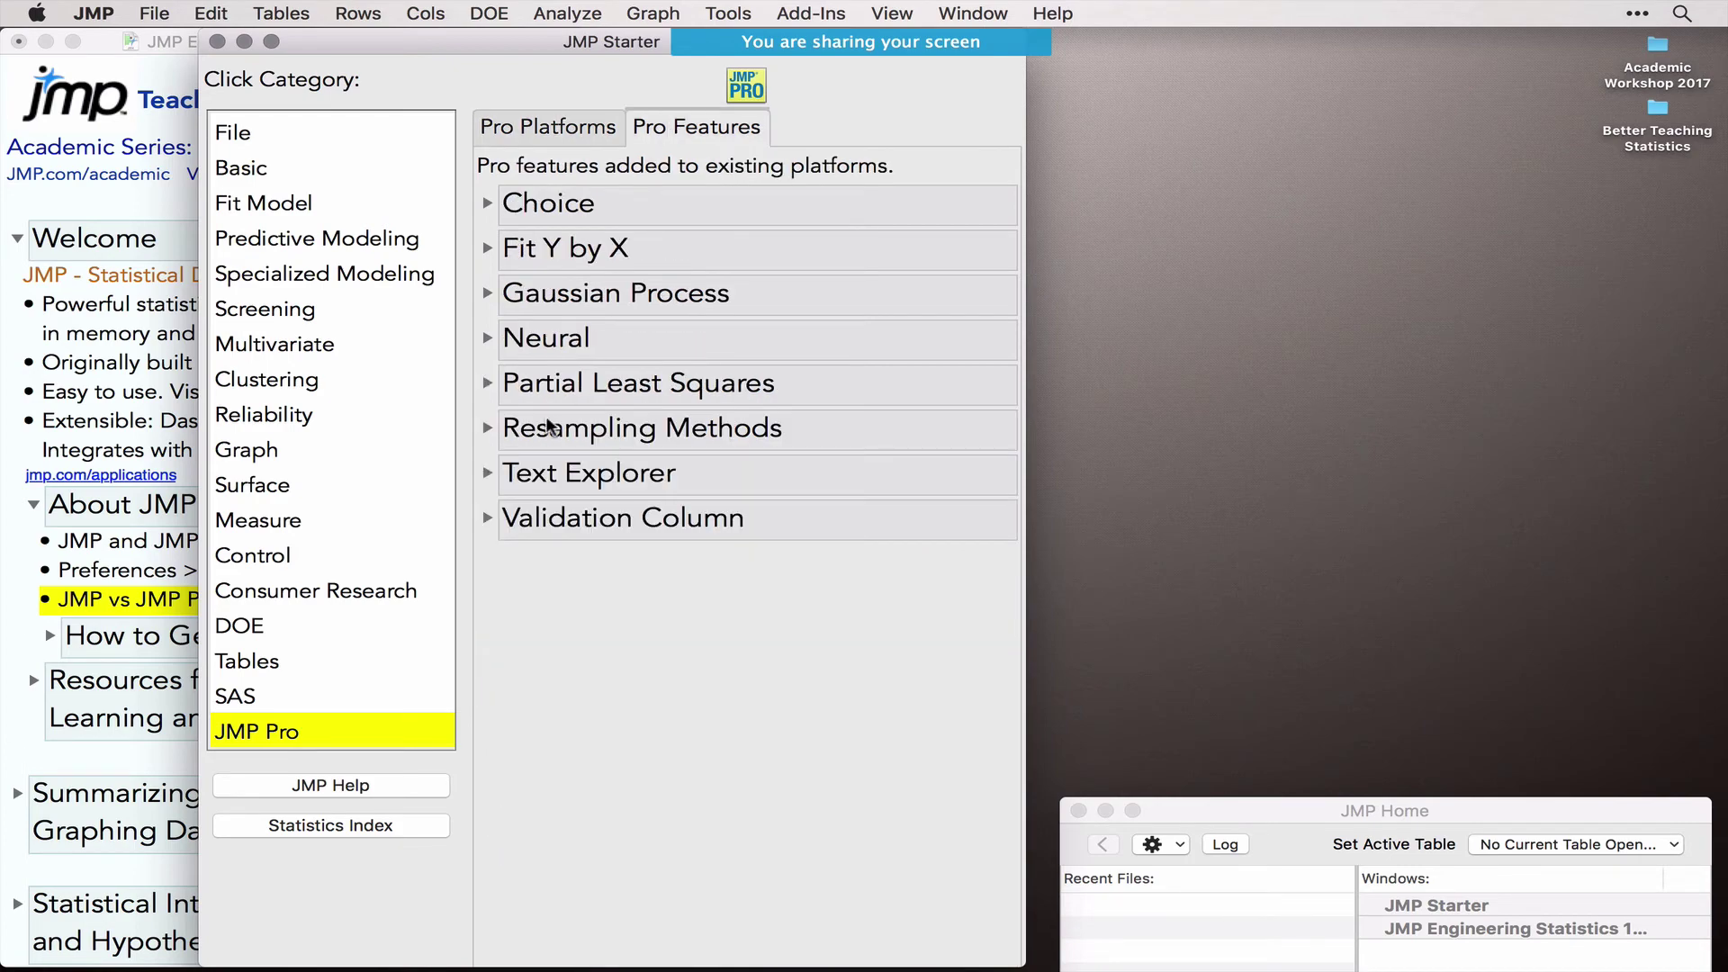
click(488, 429)
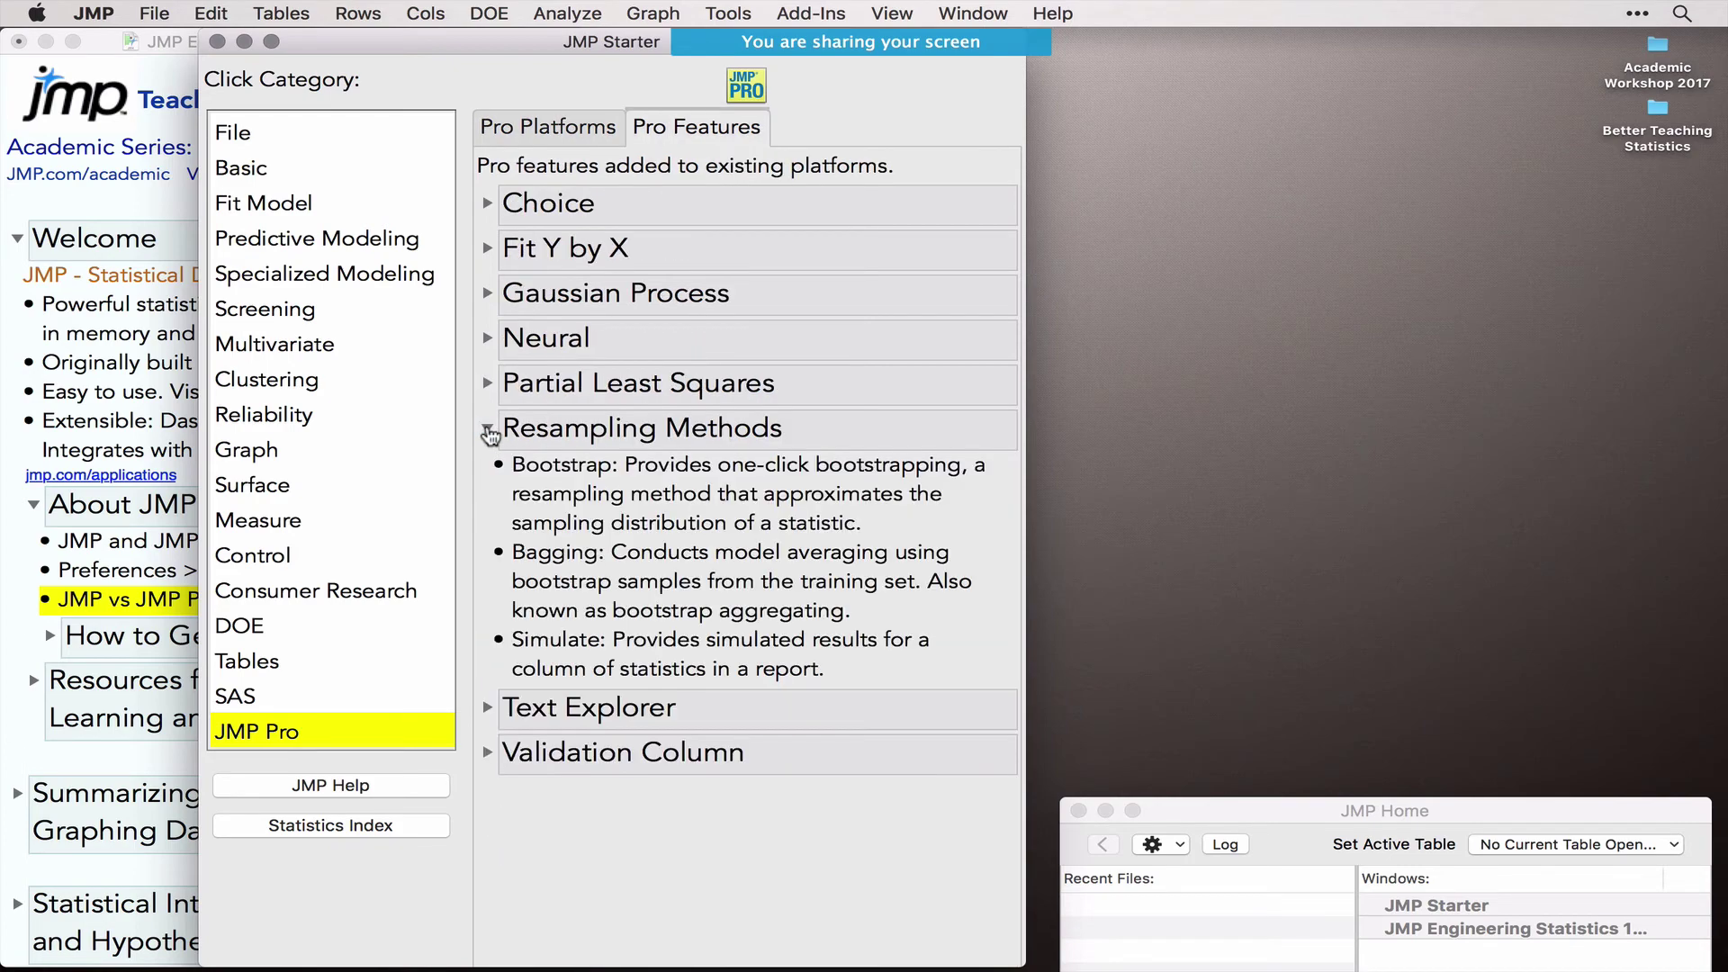
click(217, 41)
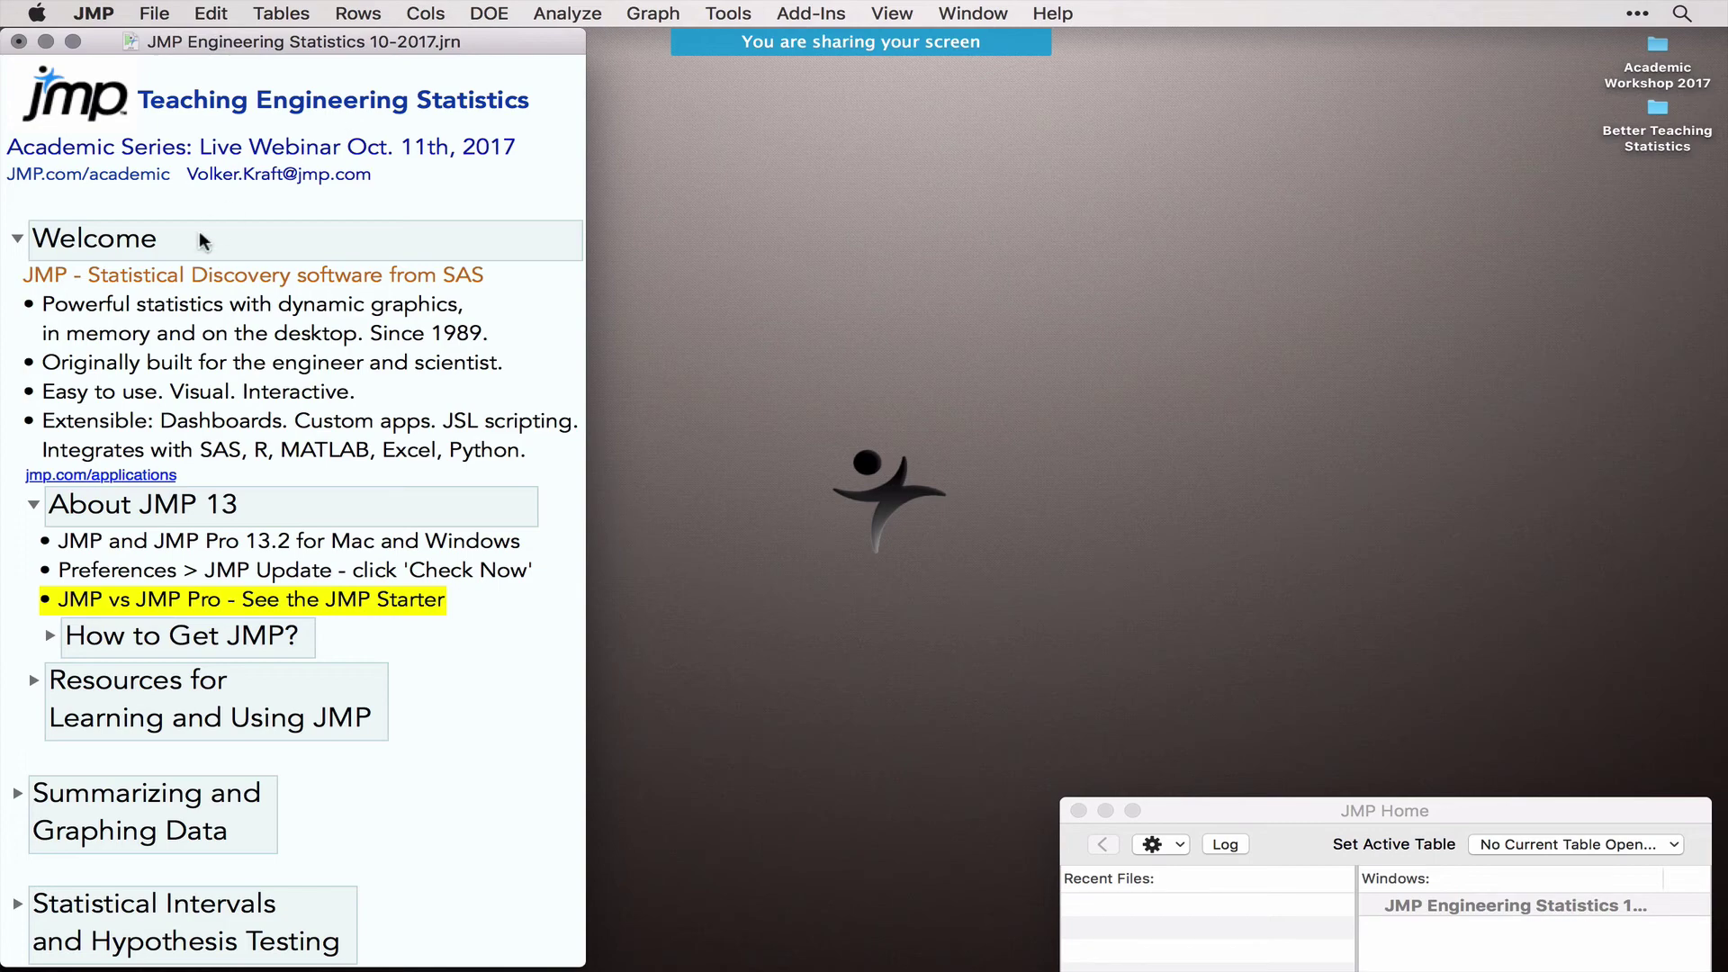
Step: Expand How to Get JMP? in the journal and highlight the Site License (annual) bullet
click(47, 640)
scroll(226, 709, down, 5)
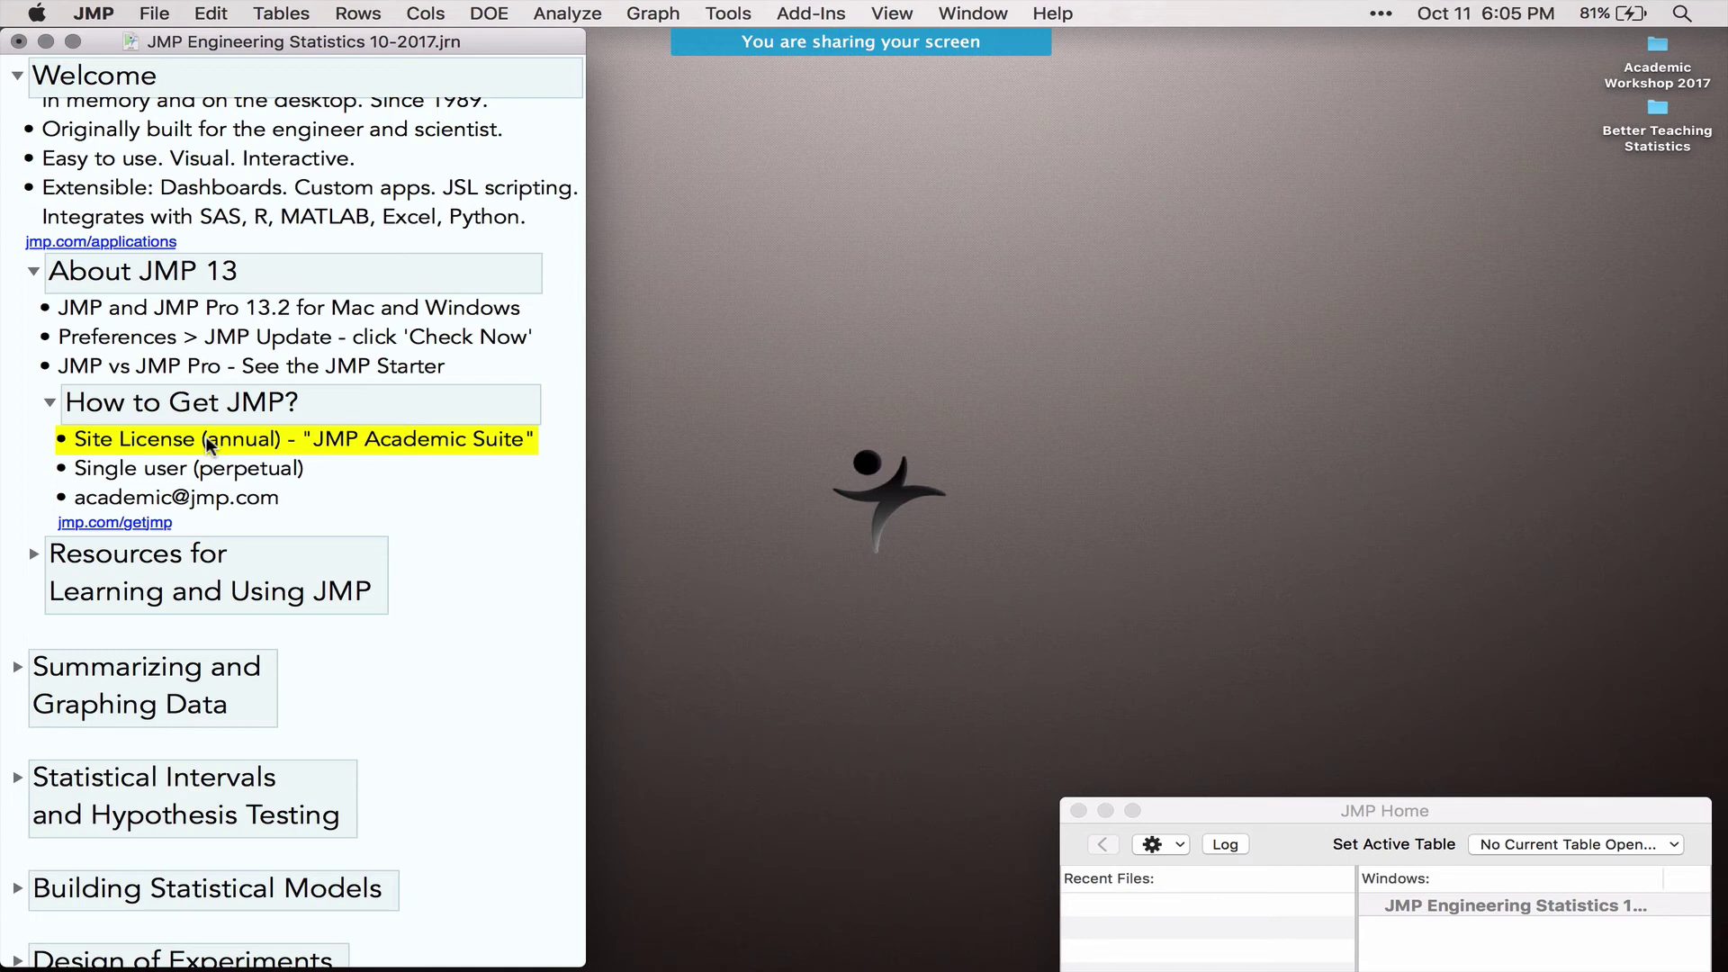
Step: Highlight the academic contact e-mail under How to Get JMP?, and switch from that section to Resources for Learning and Using JMP
click(223, 502)
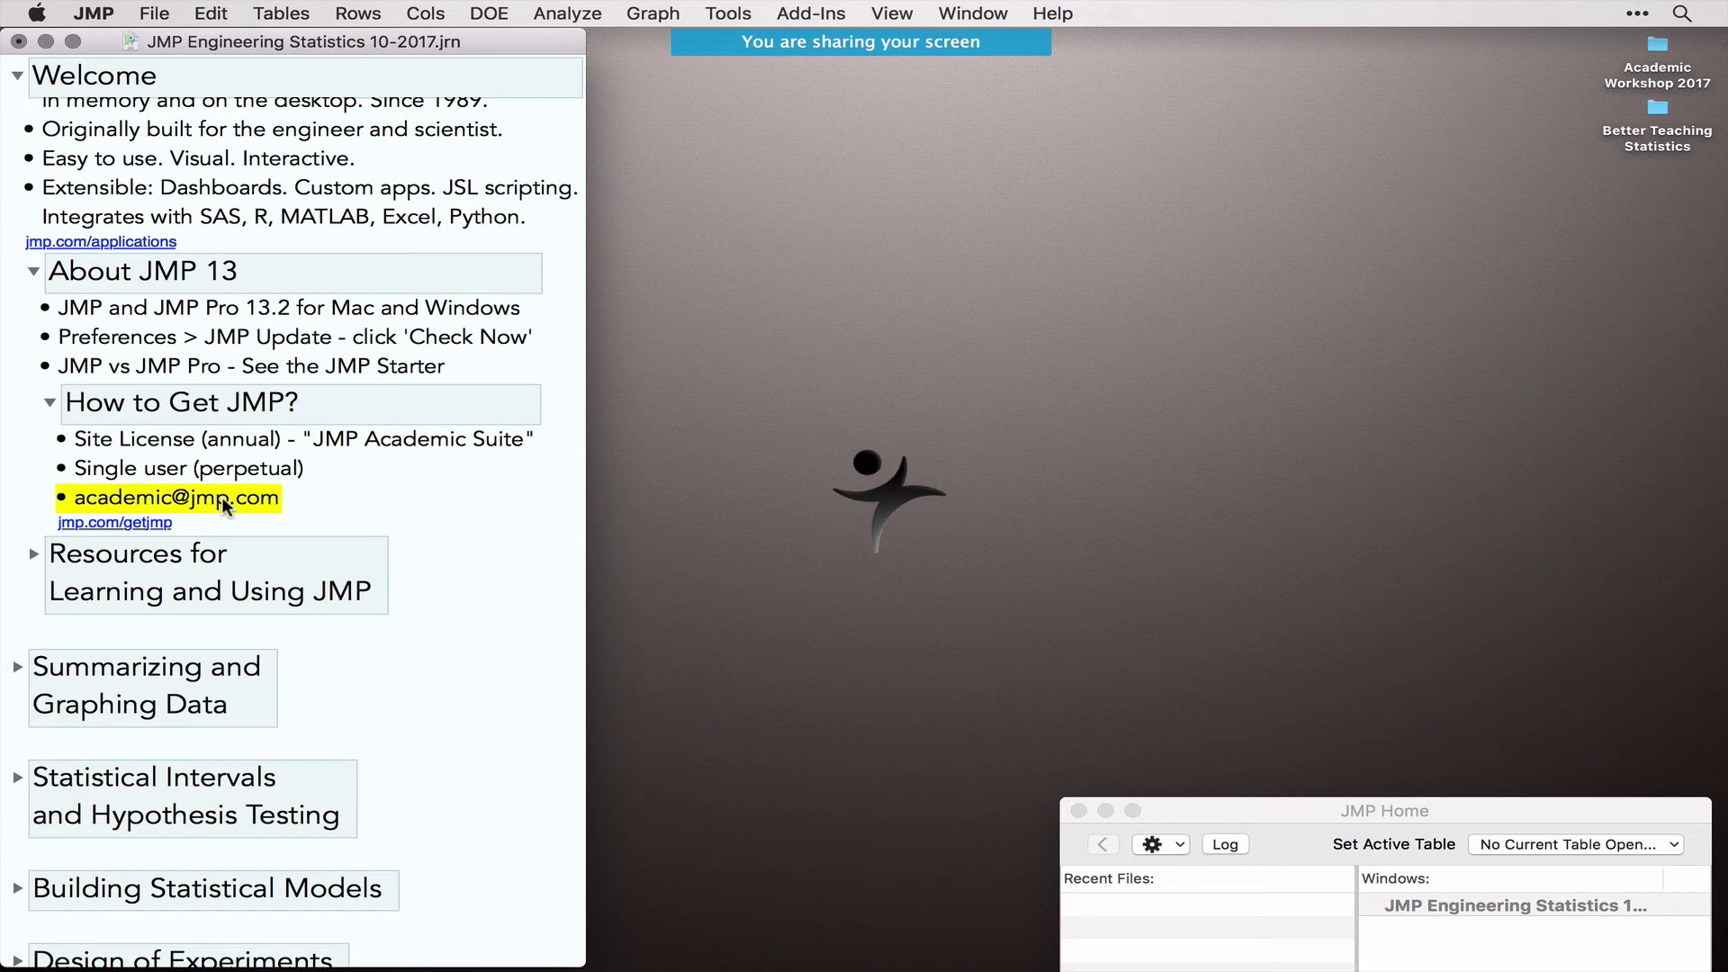
click(50, 405)
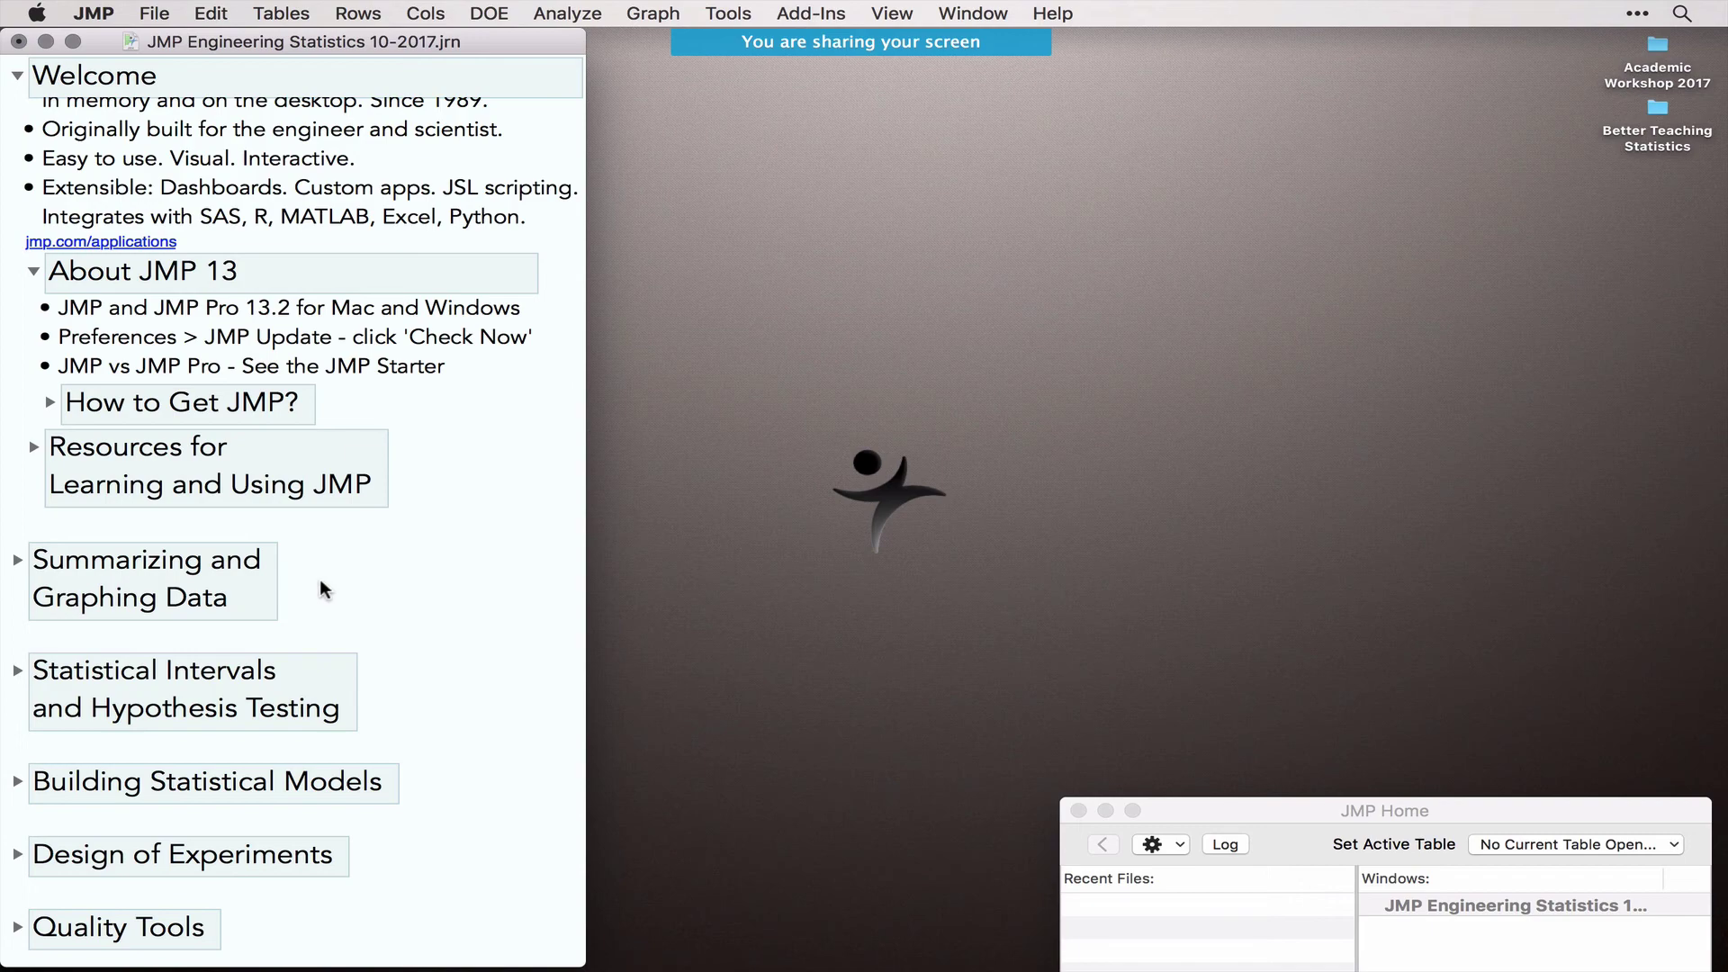
click(34, 449)
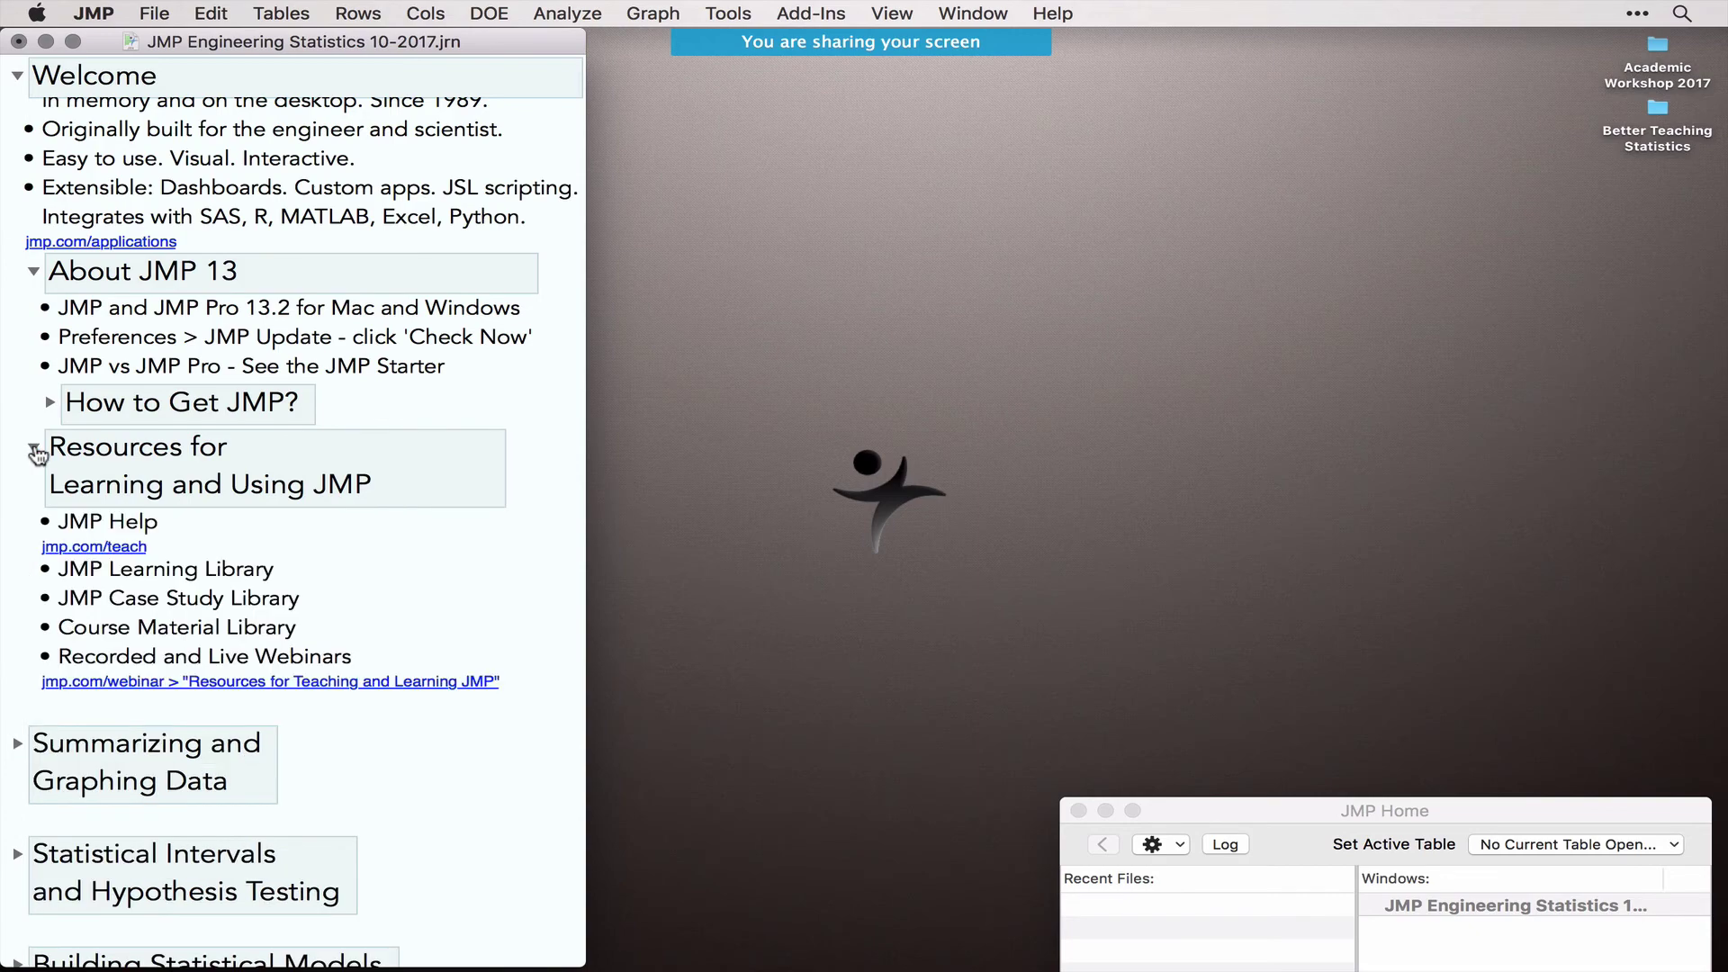
Step: Open the journal's jmp.com/teach link in Safari and view the Course Collections in the Course Material Library
click(102, 548)
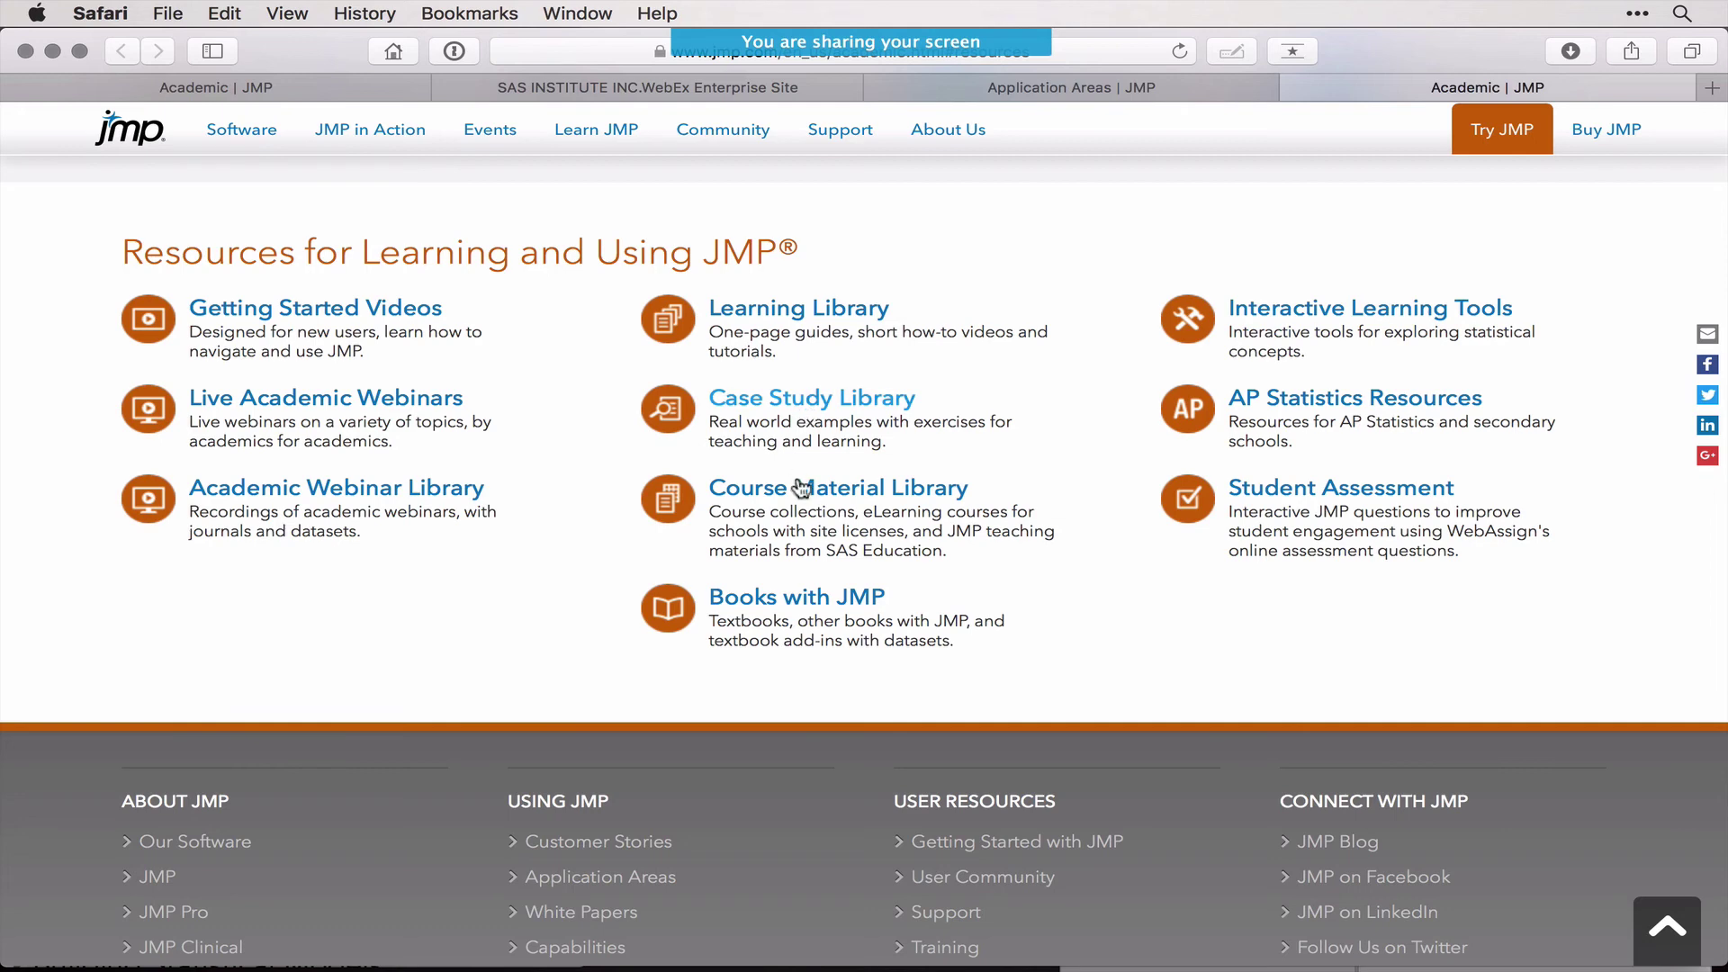
click(829, 487)
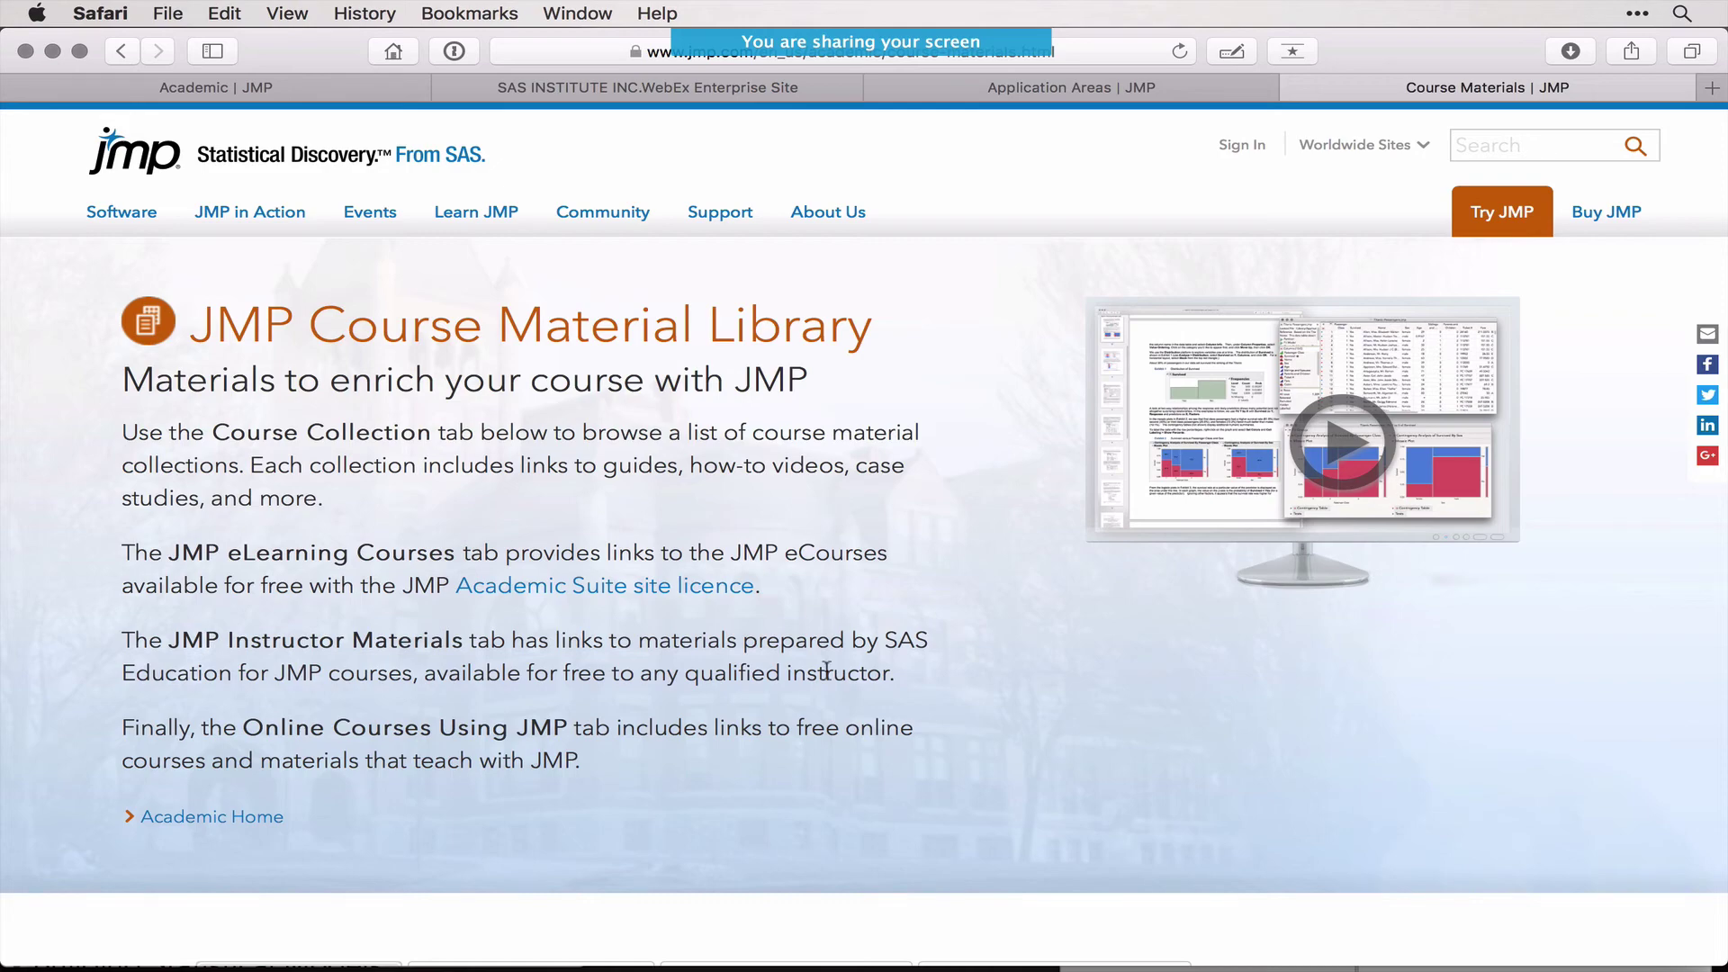
scroll(871, 760, down, 10)
scroll(871, 760, up, 2)
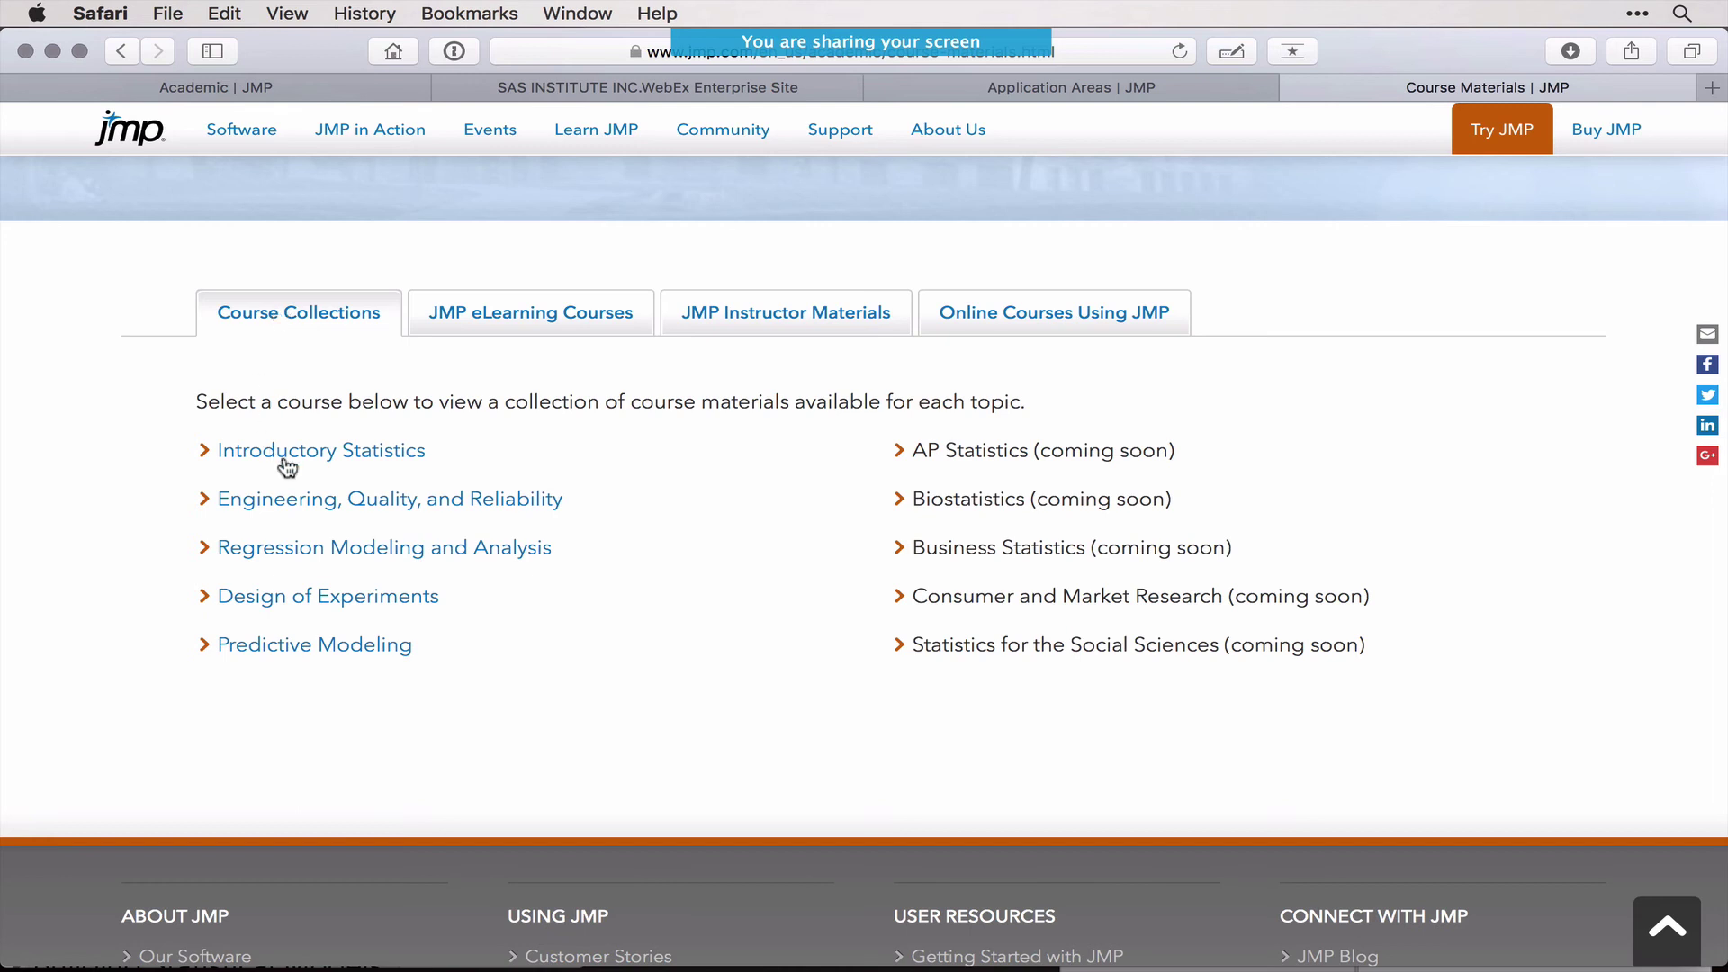
Step: Show the One Page Guides and Short How-To Videos for Engineering, Quality, and Reliability, and minimize the browser
click(327, 499)
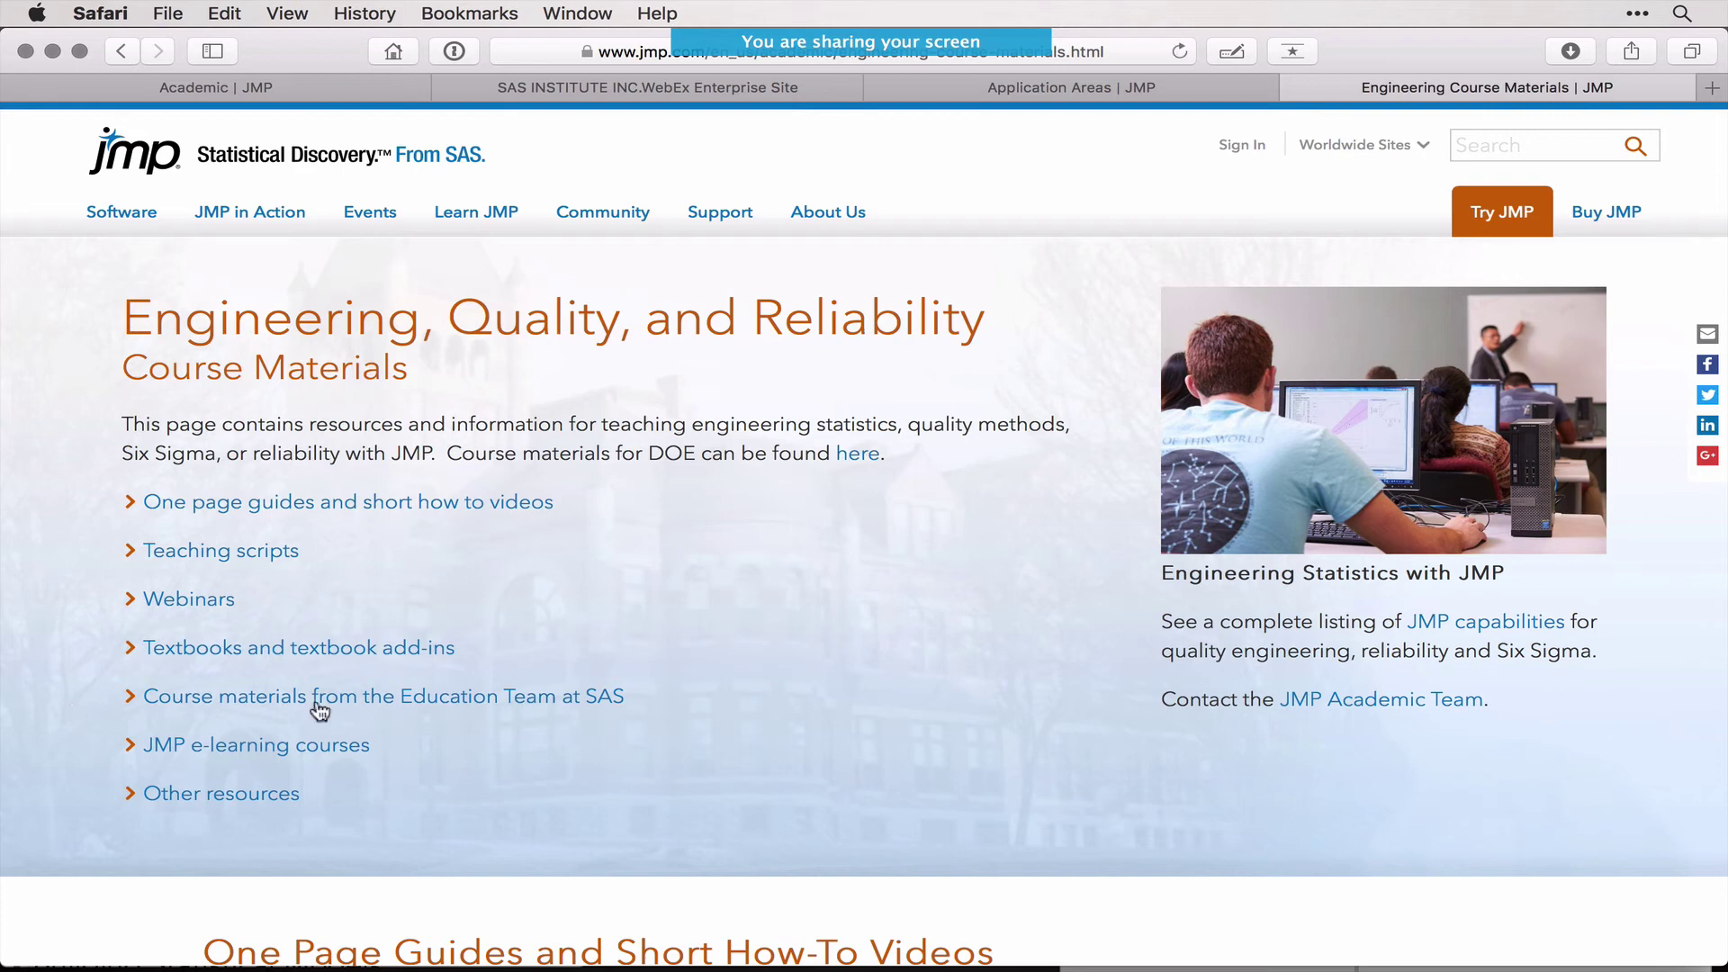
scroll(320, 706, down, 10)
scroll(326, 718, down, 1)
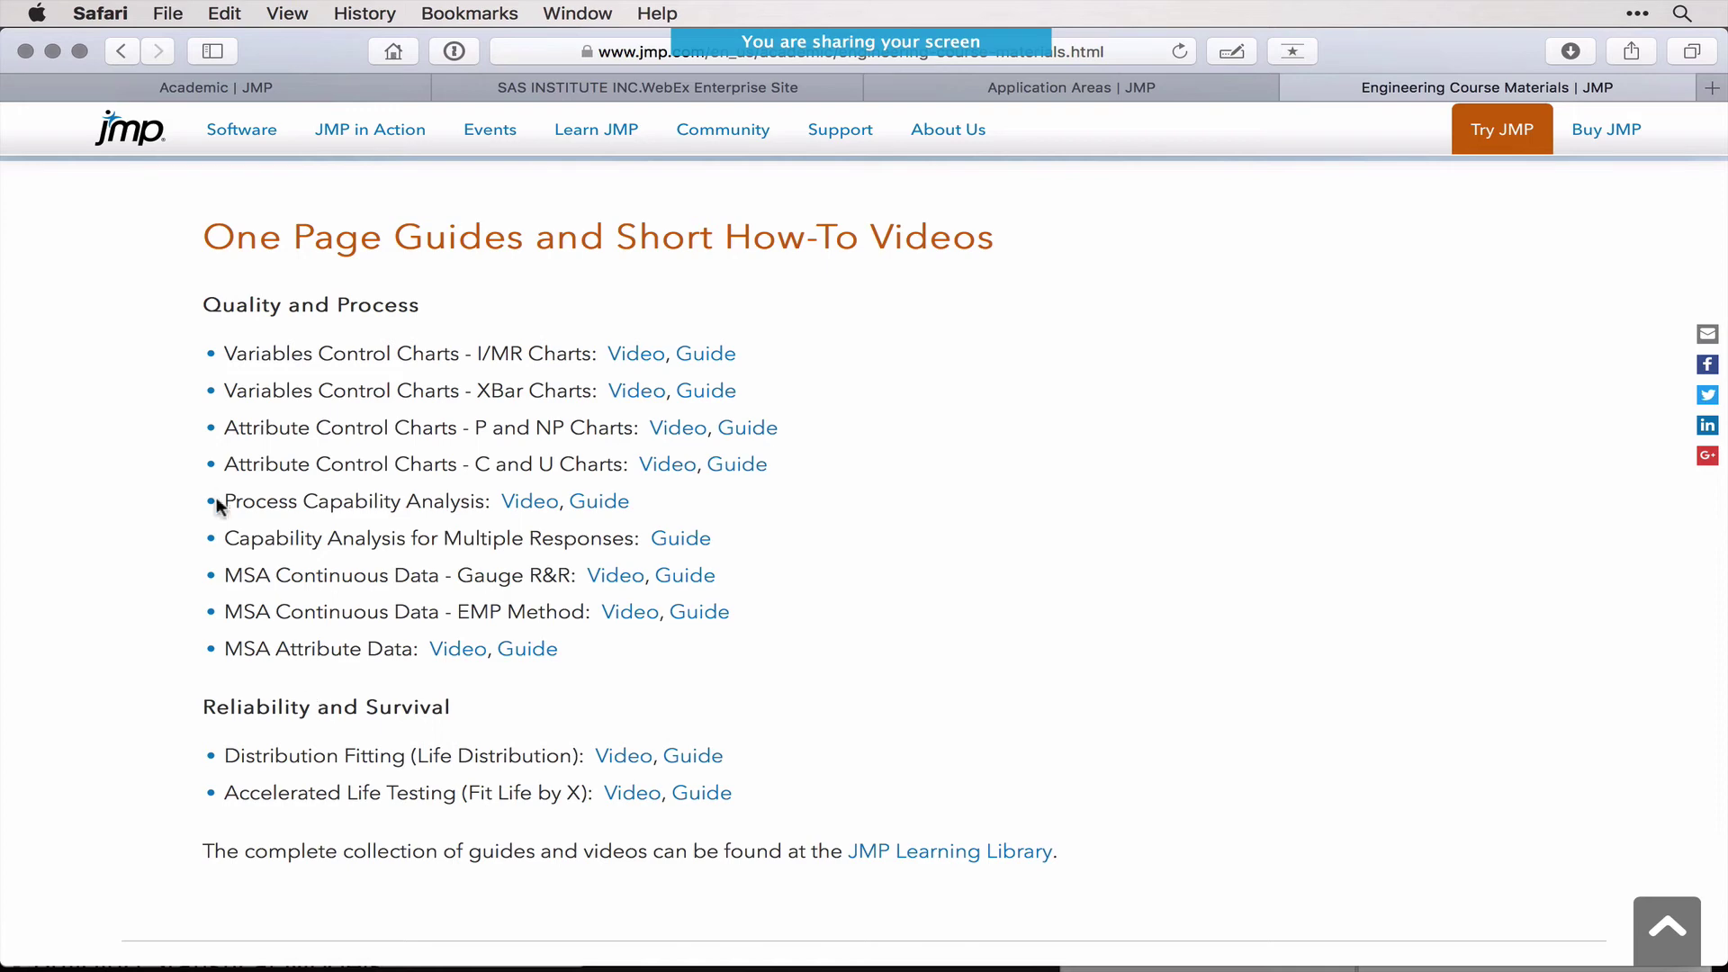
click(54, 52)
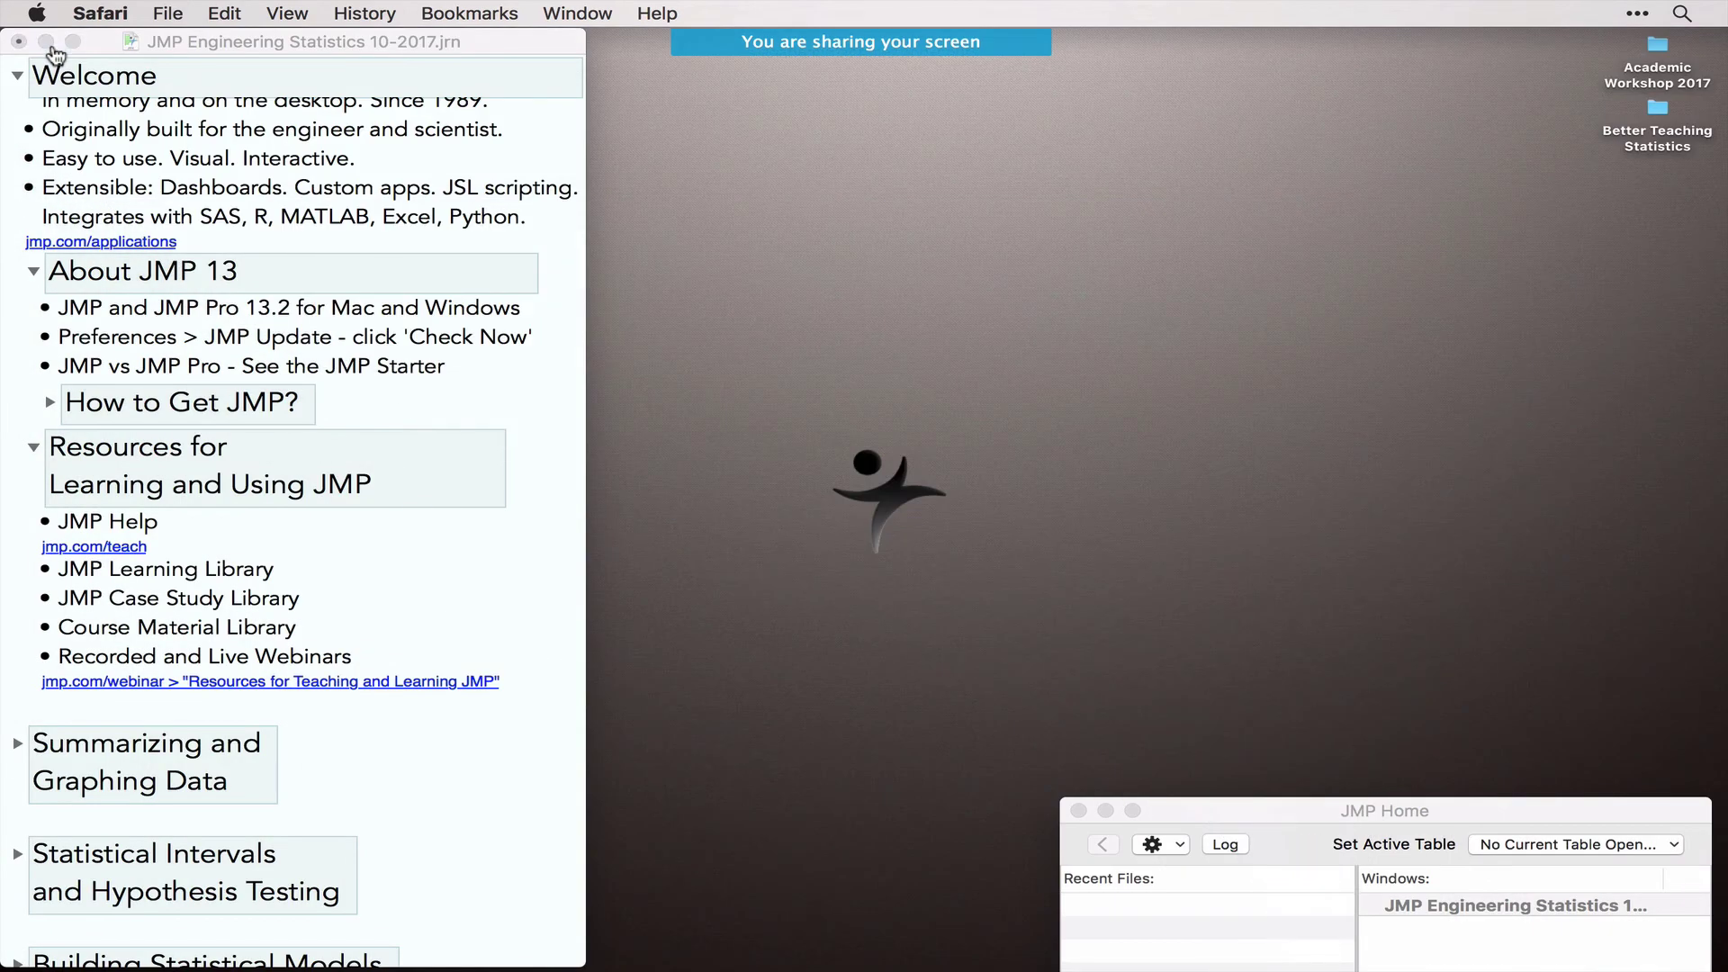
Step: Expand Summarizing and Graphing Data in the JMP journal and open its Diameter data table
click(30, 457)
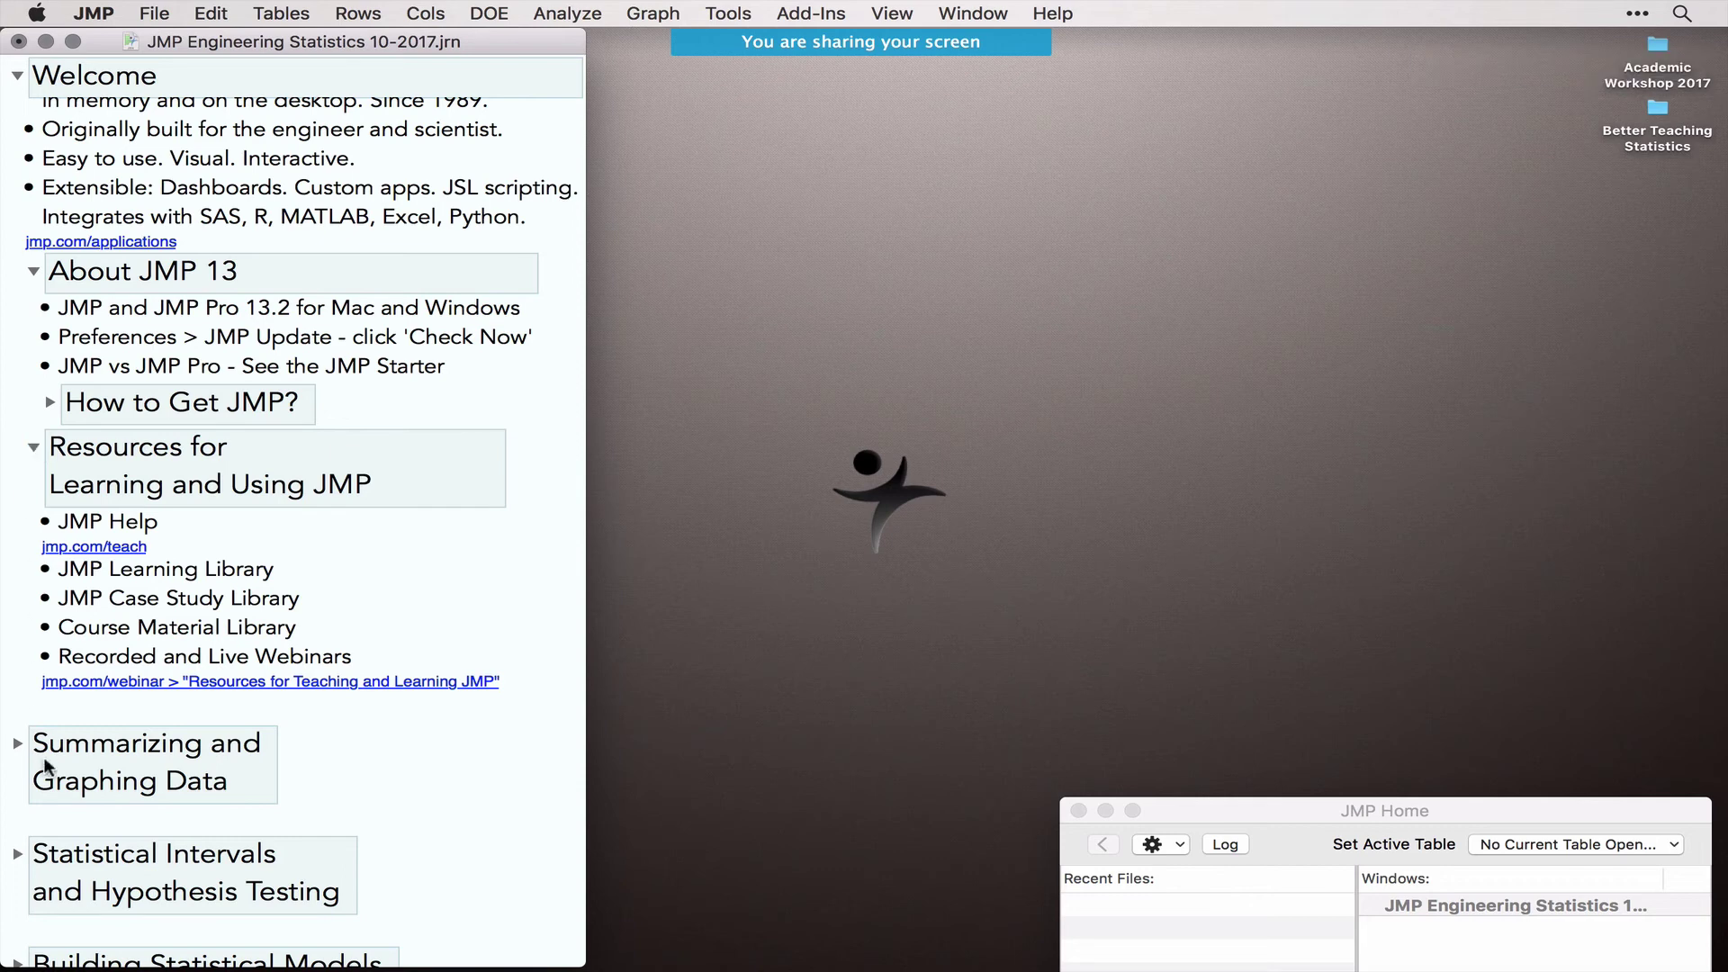
click(15, 752)
scroll(12, 759, down, 1)
scroll(13, 759, down, 5)
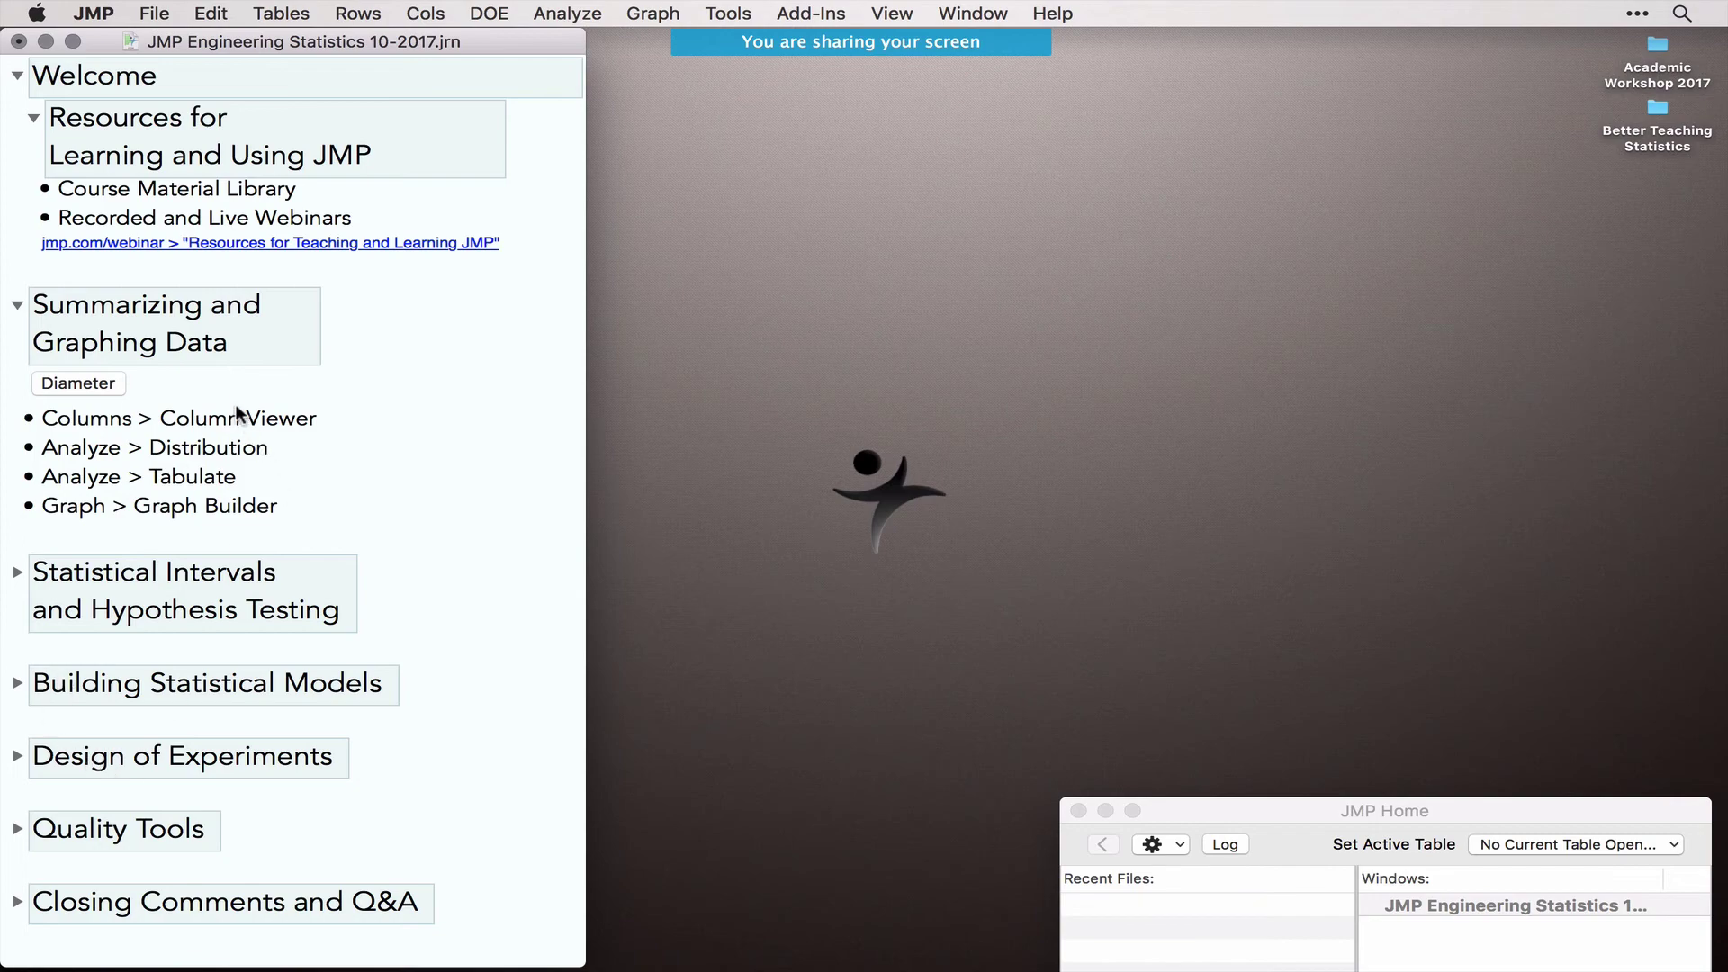
drag(223, 379, 133, 387)
click(89, 376)
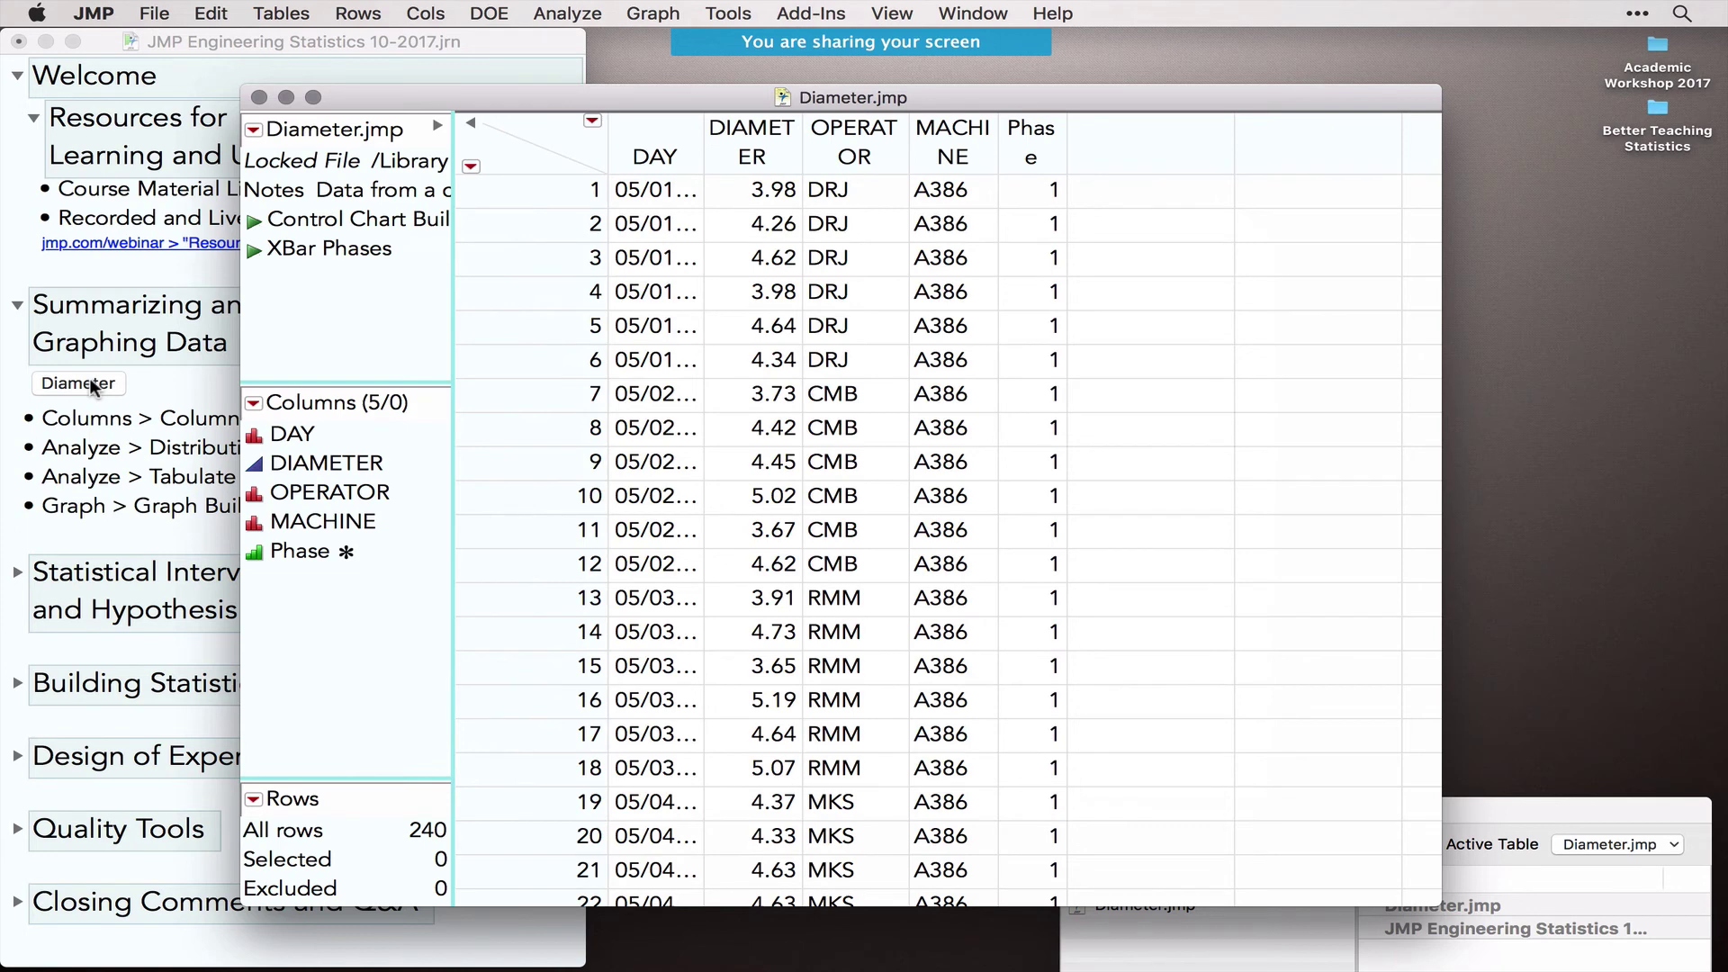
Step: Point out the Sample Data help entry and the Control Chart Builder and XBar Phases scripts saved in the Diameter table
click(1055, 12)
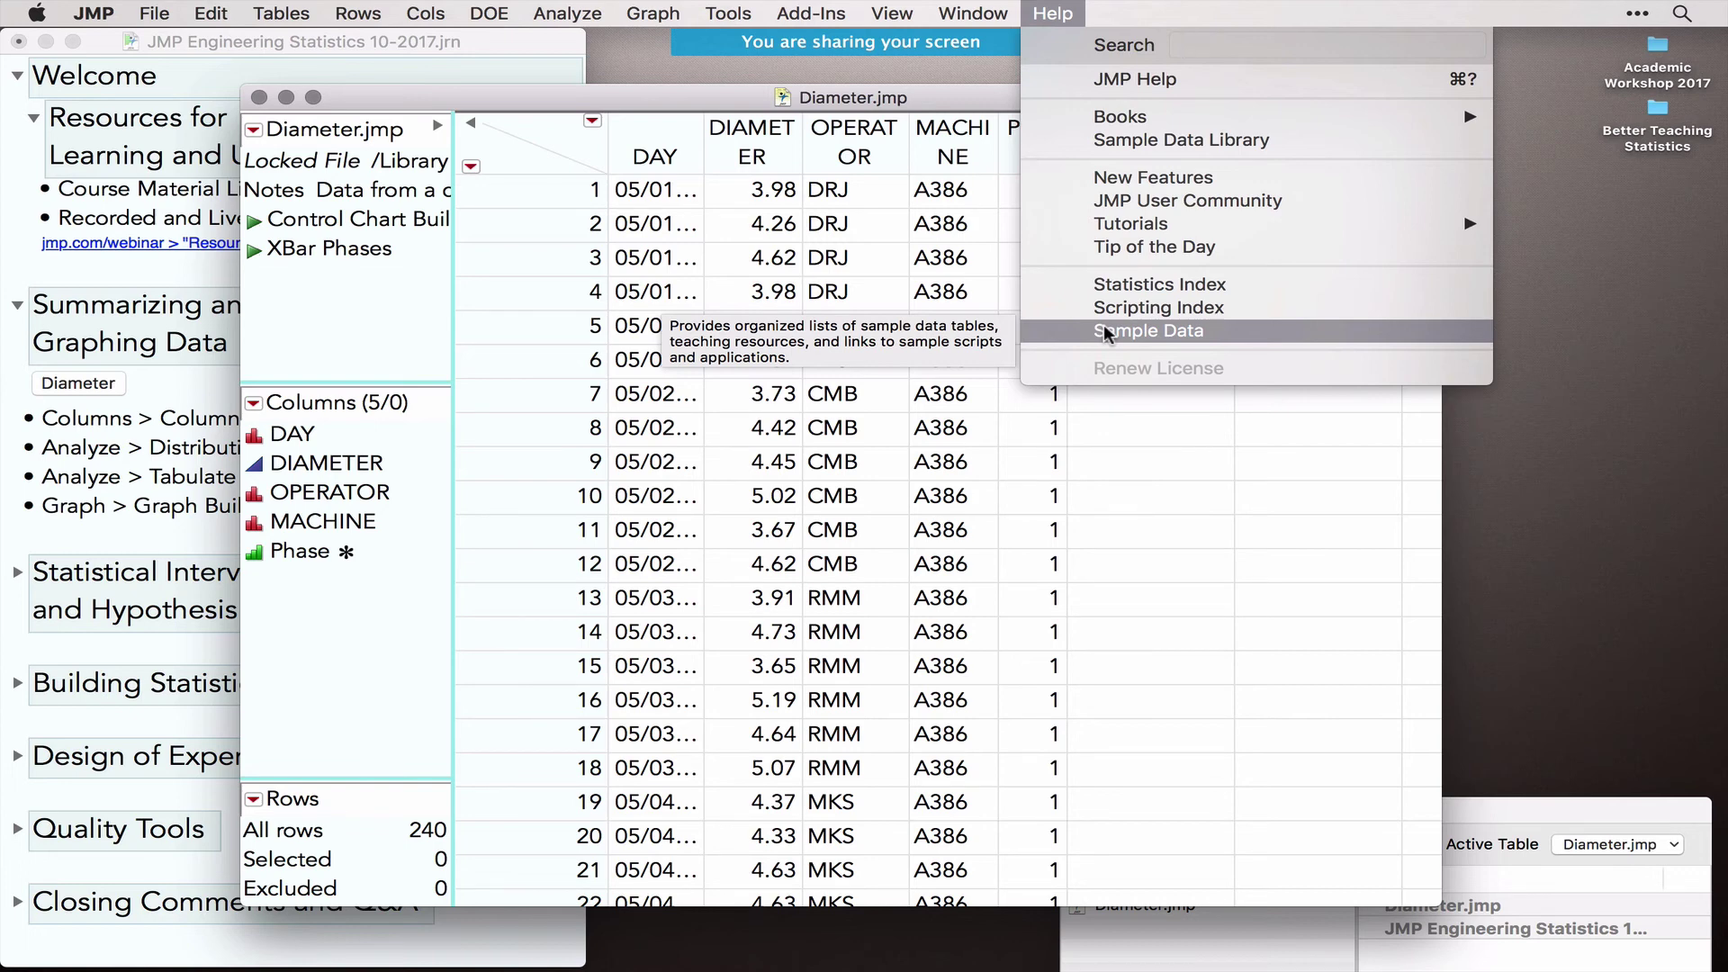
click(352, 224)
click(352, 252)
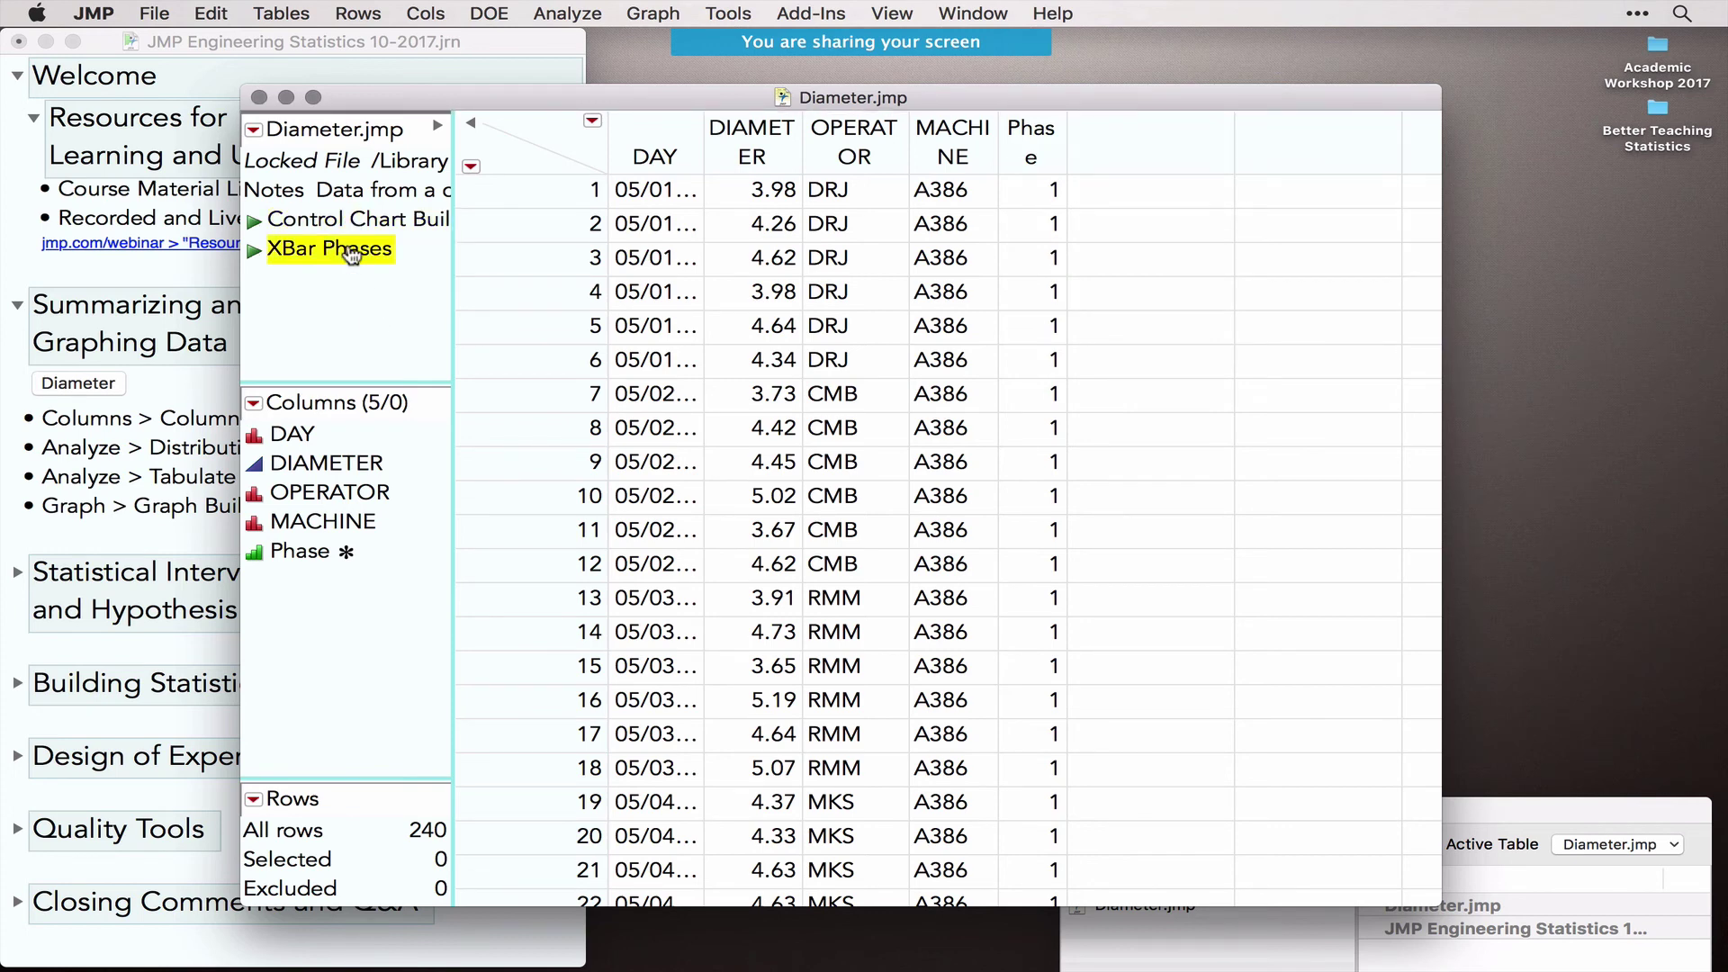
click(320, 226)
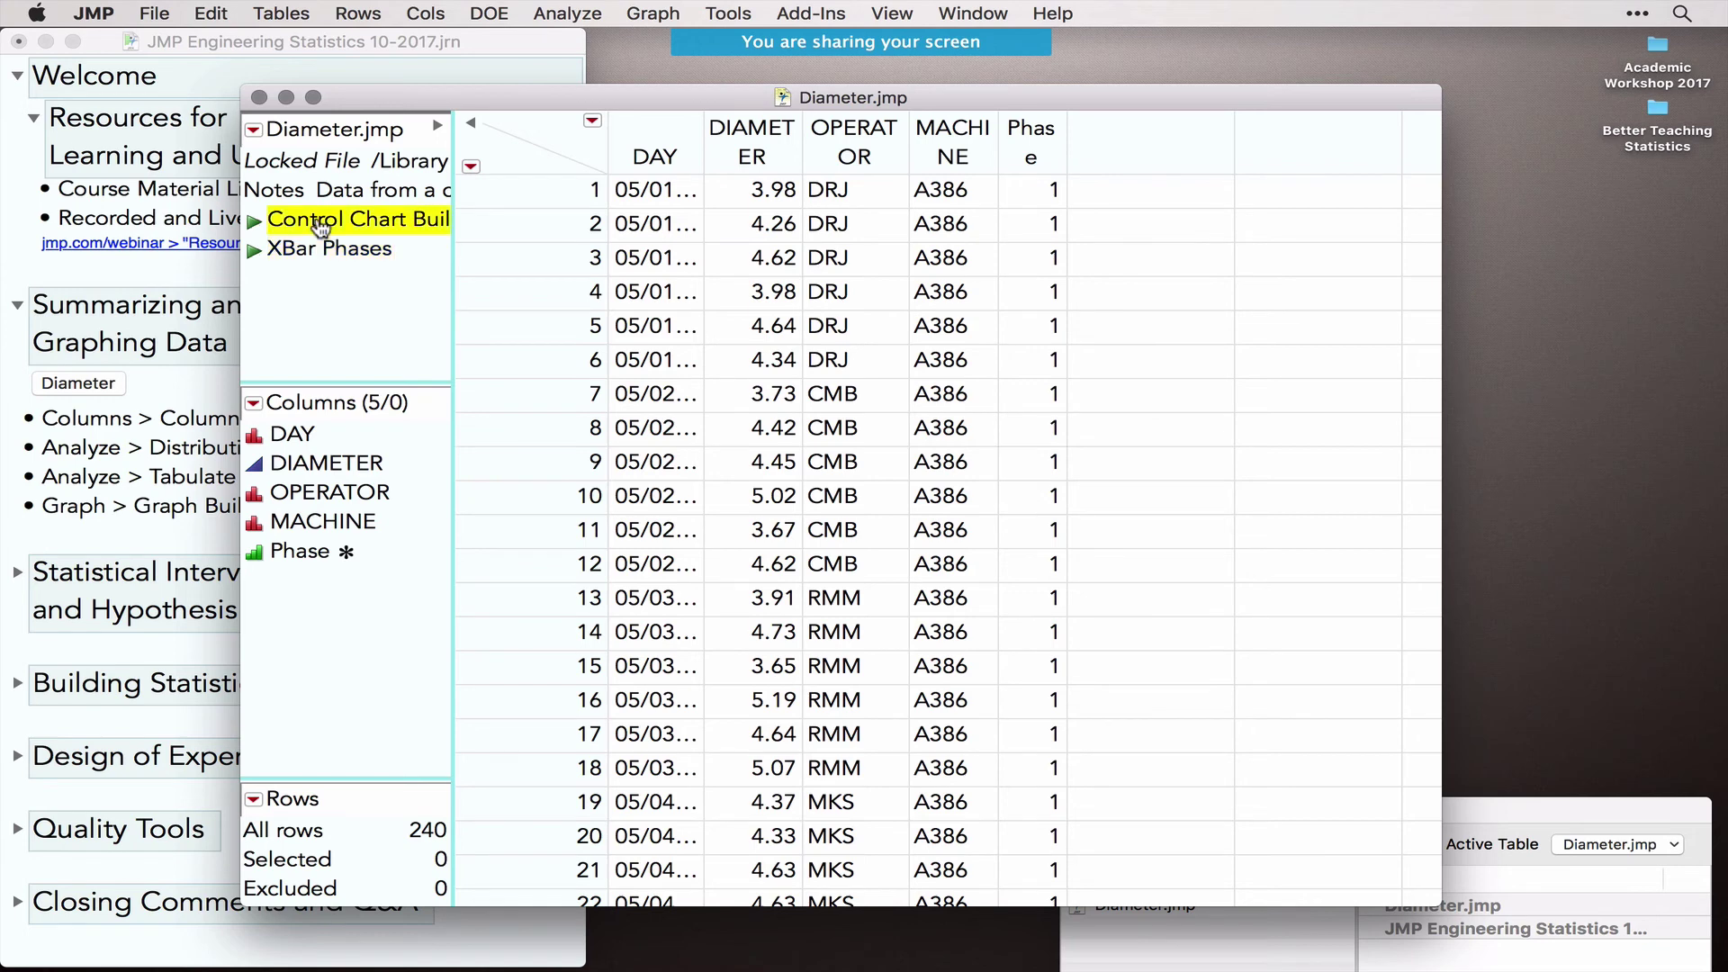
click(321, 254)
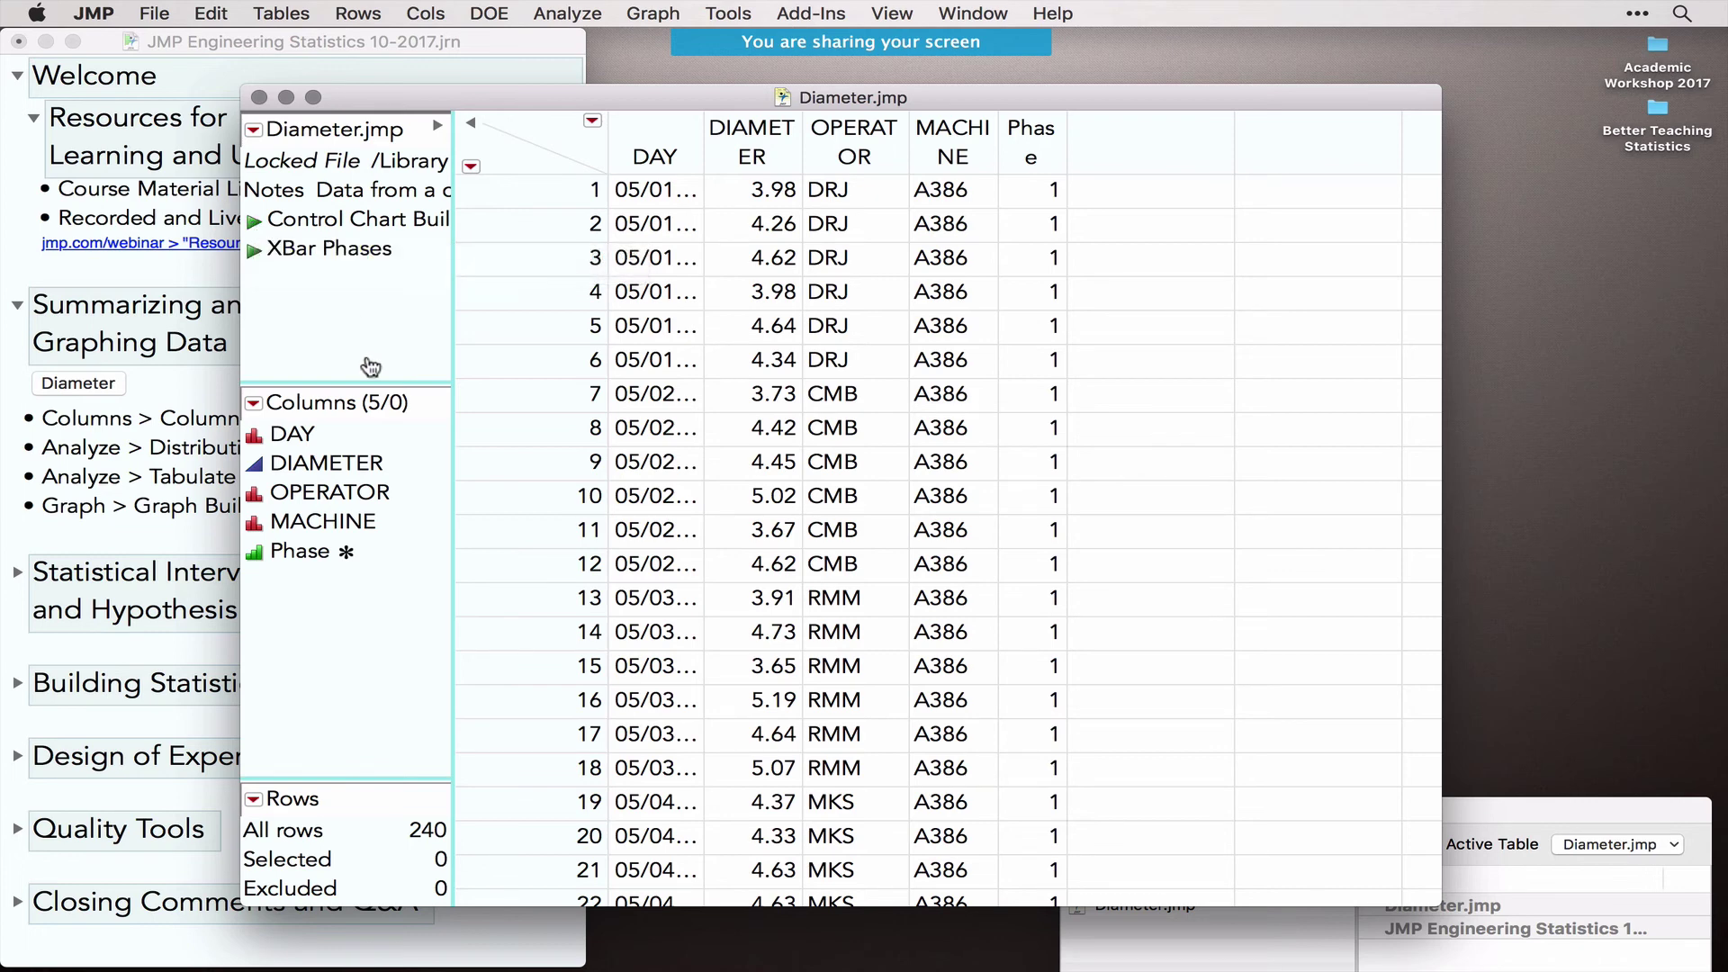
mouse_move(413, 802)
mouse_down()
mouse_move(450, 868)
mouse_move(416, 799)
mouse_up()
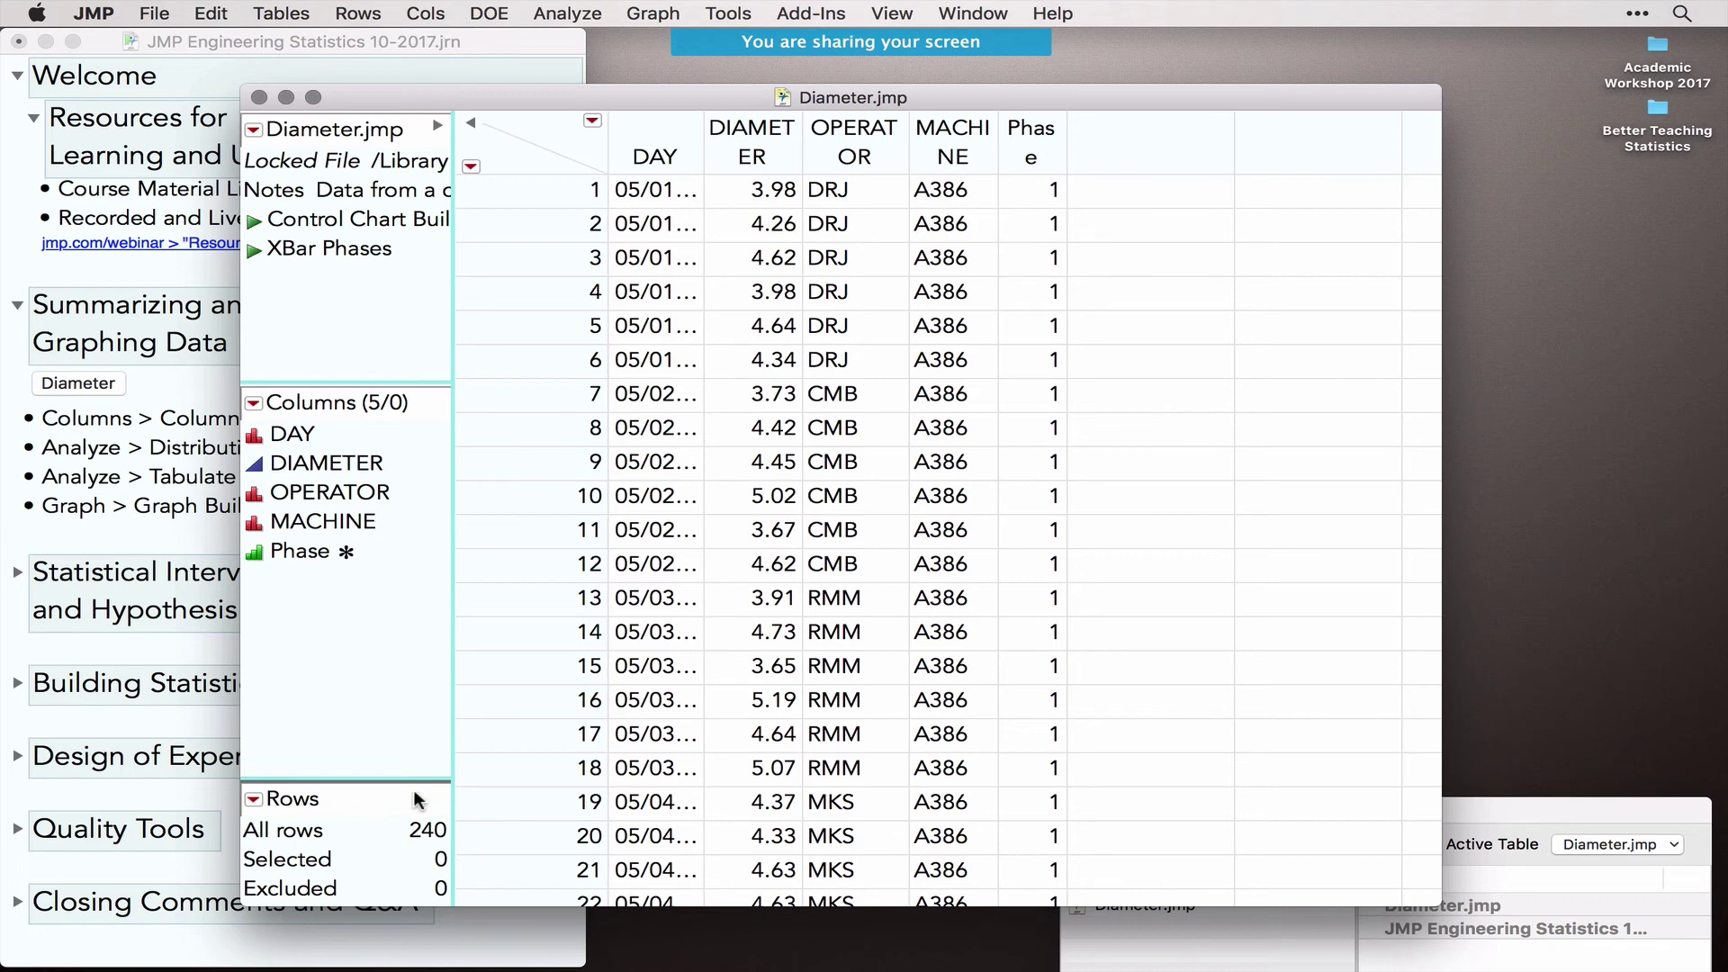
Step: Highlight the DIAMETER, OPERATOR, MACHINE, Phase and DAY columns in turn, and widen the DAY column to fit the full dates
click(750, 140)
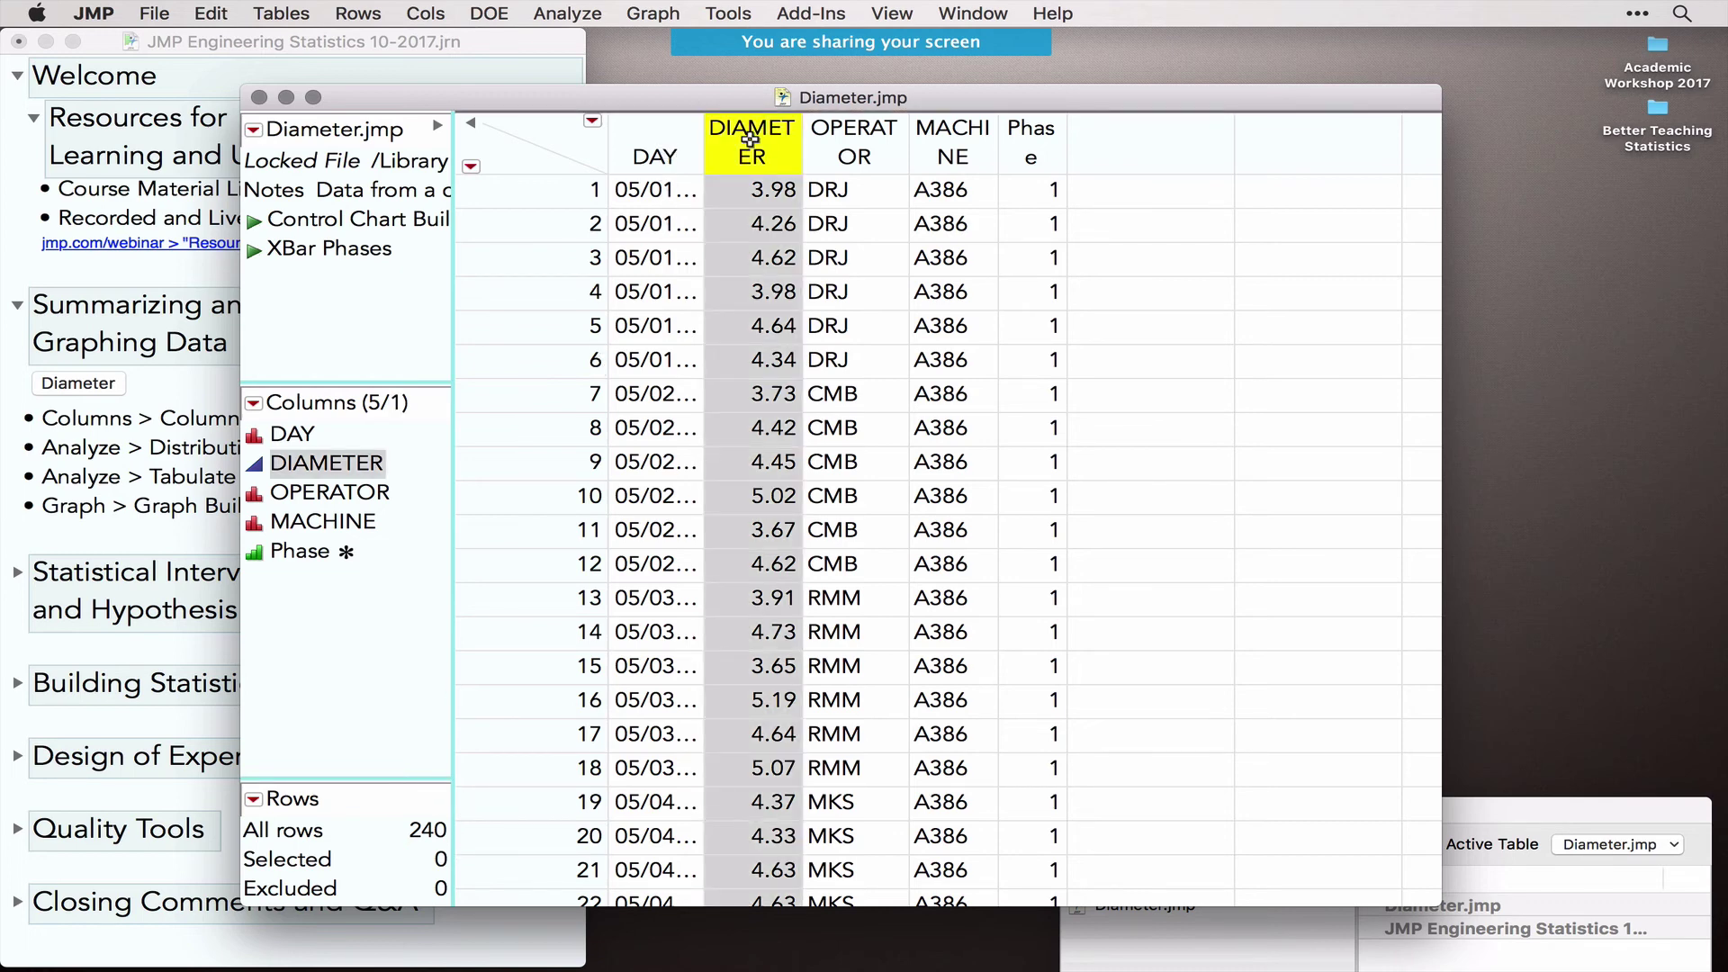
click(853, 144)
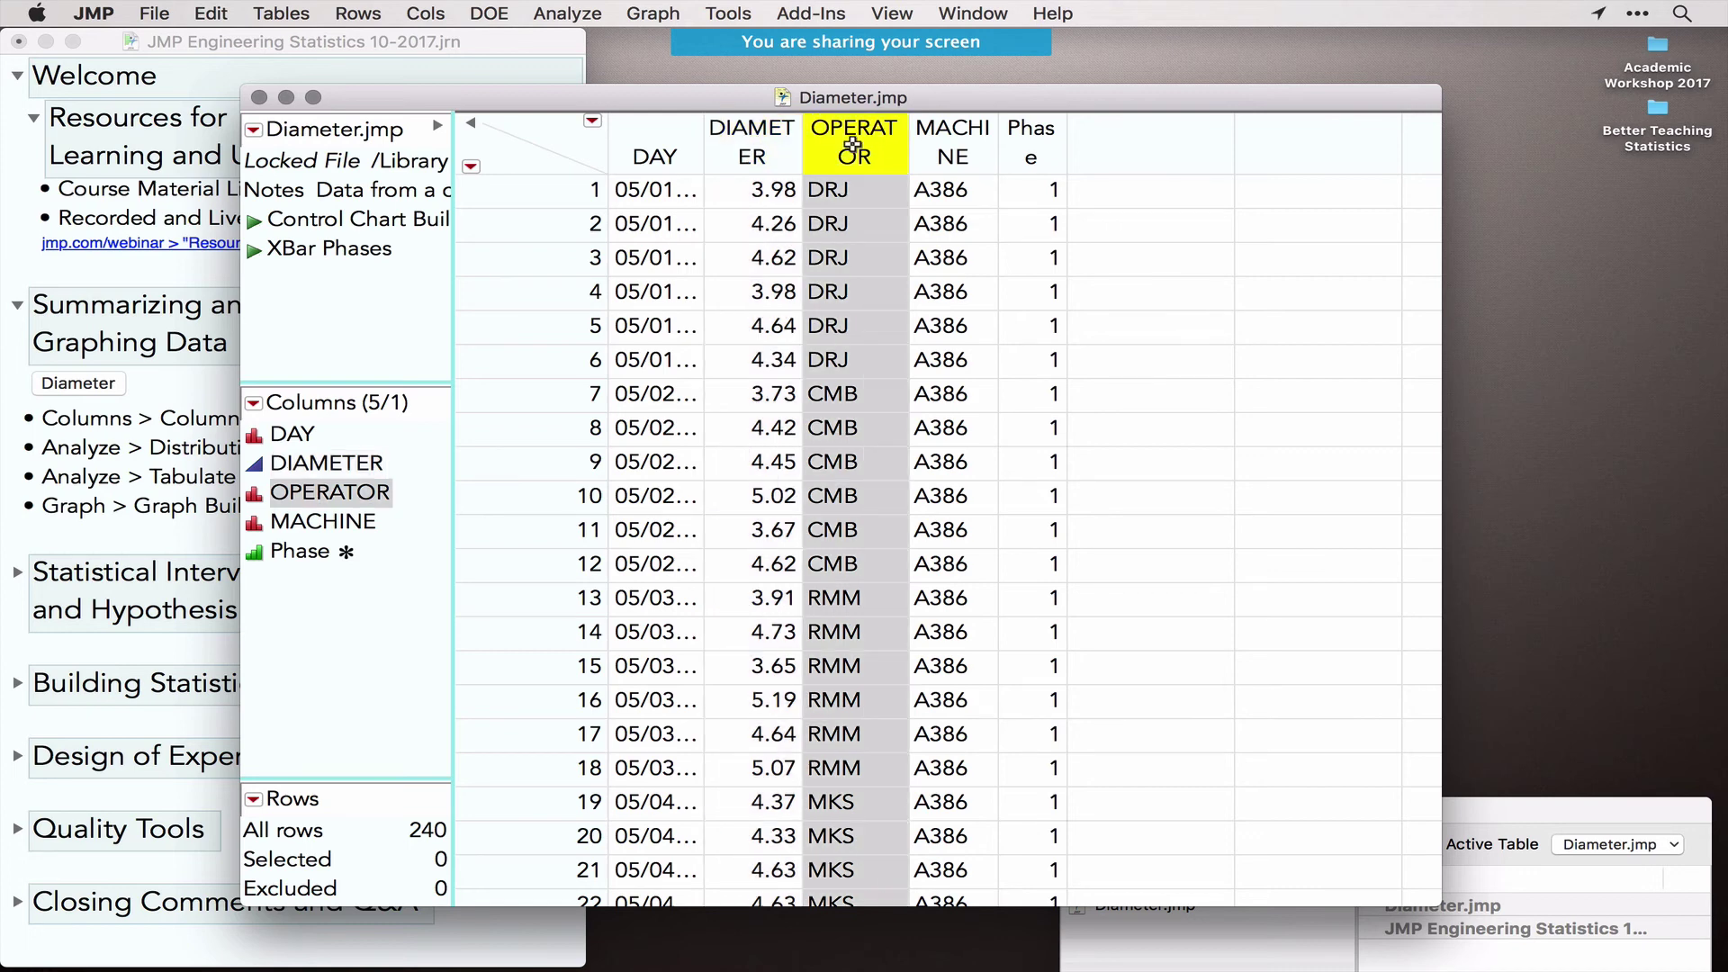
click(950, 144)
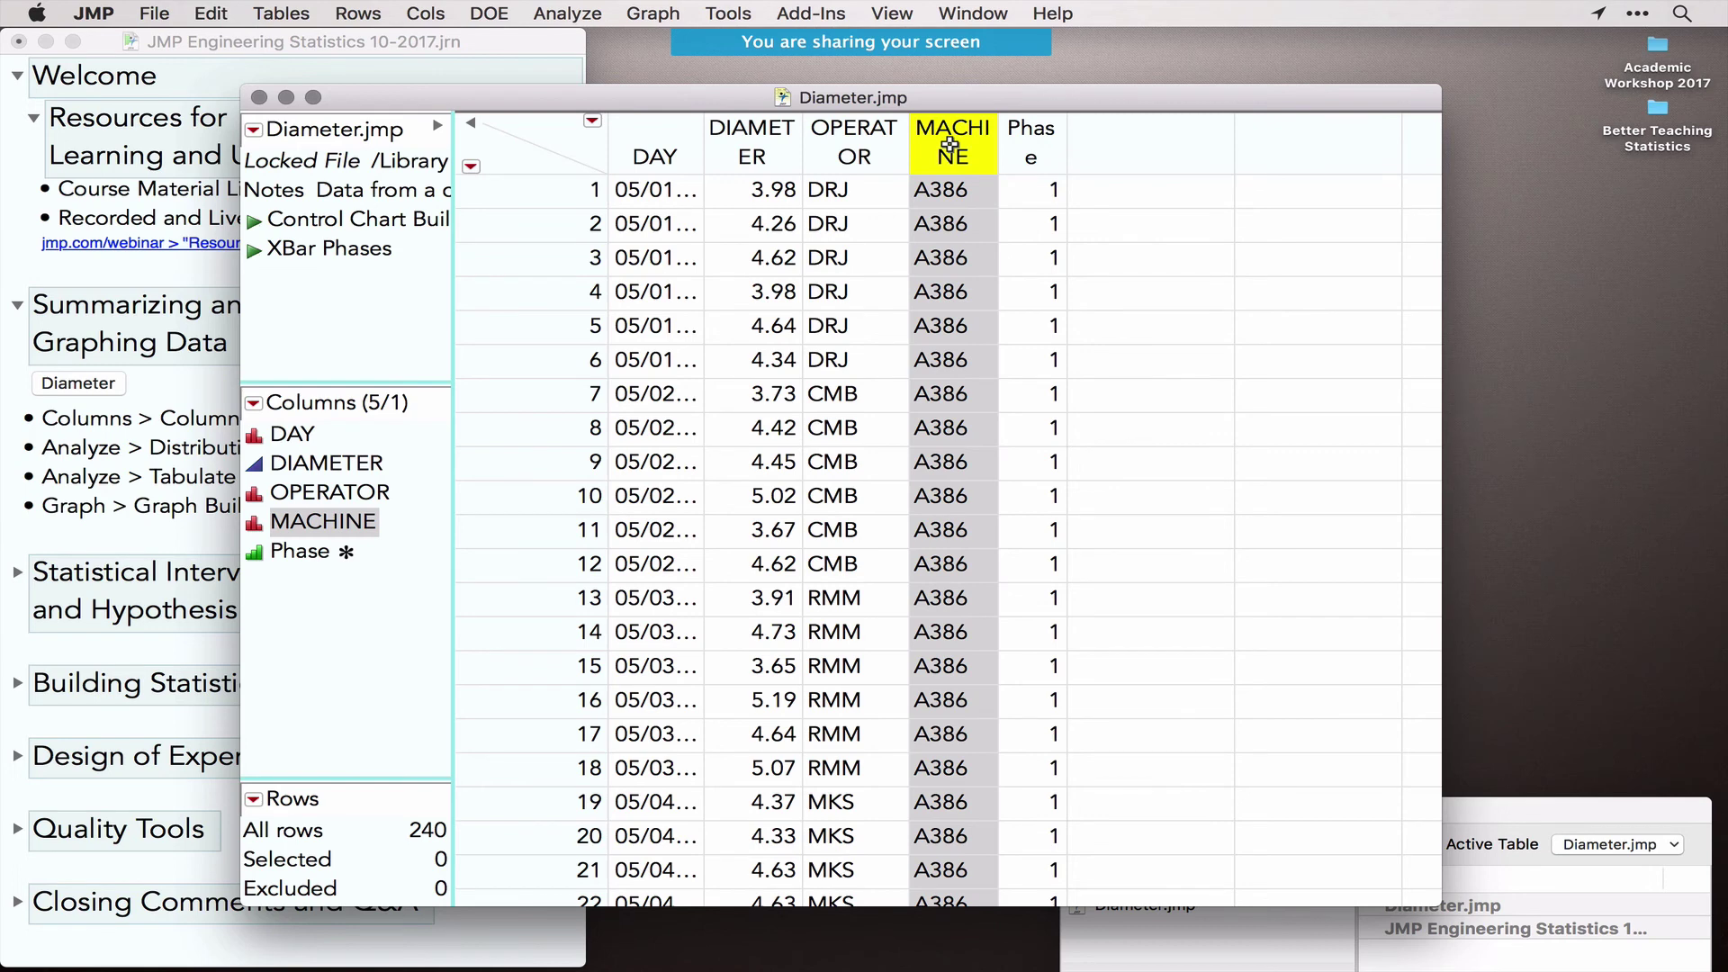
click(1030, 149)
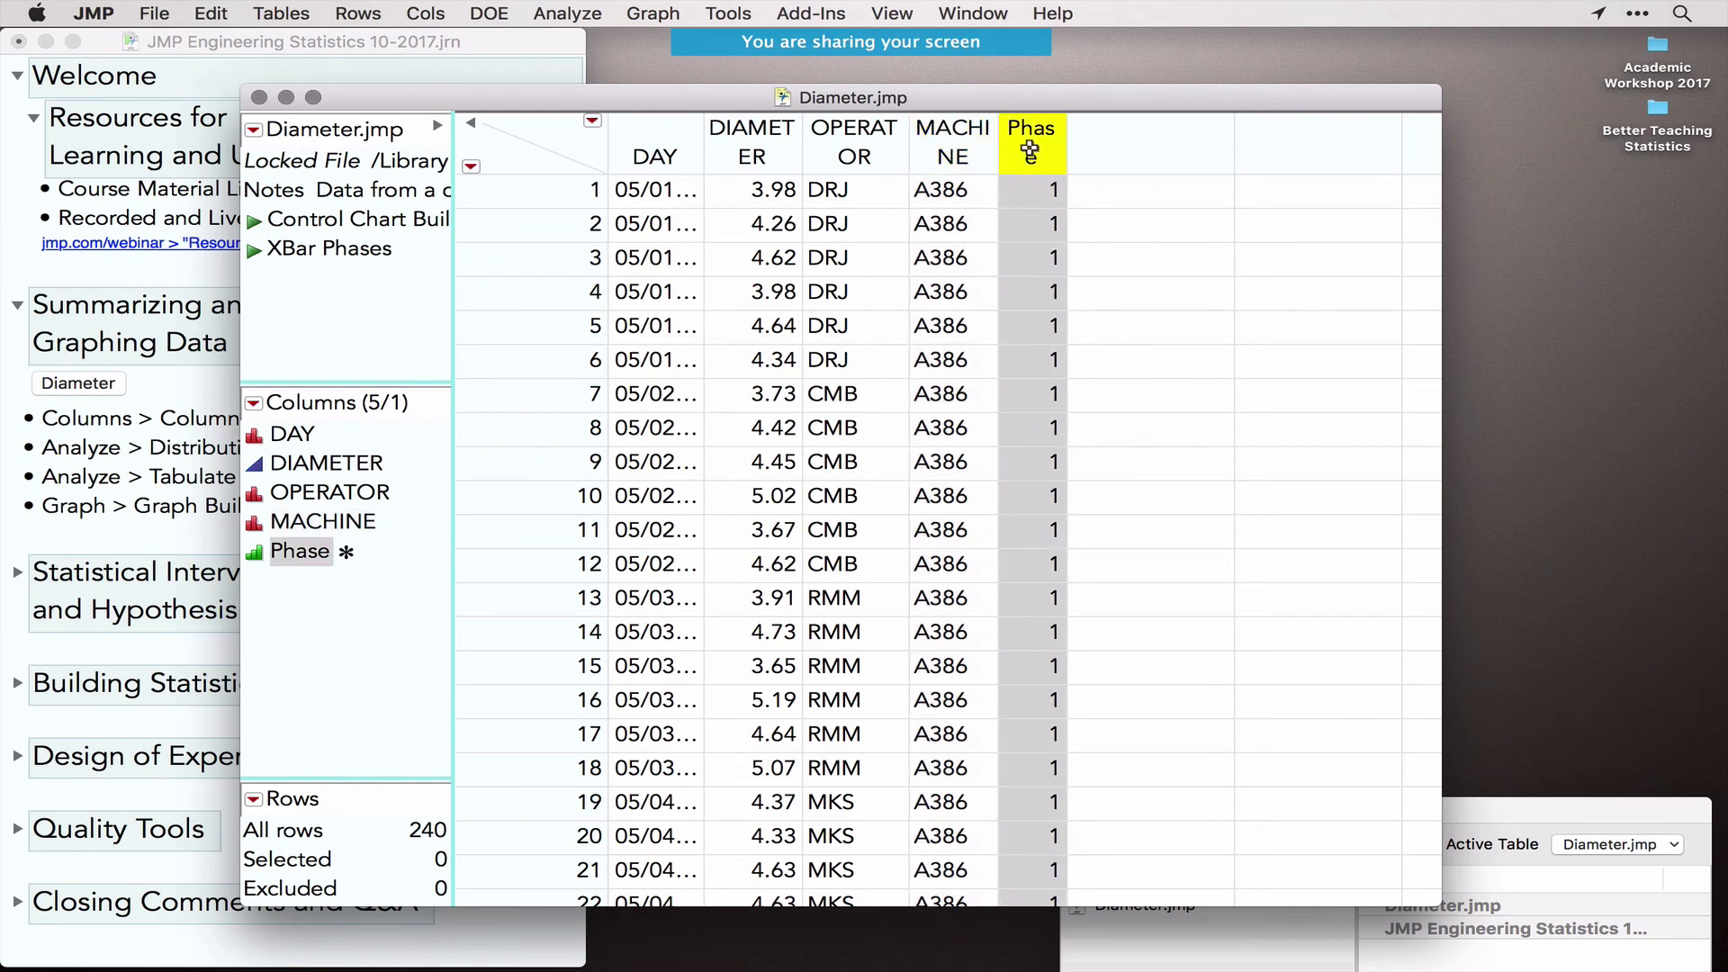
click(655, 142)
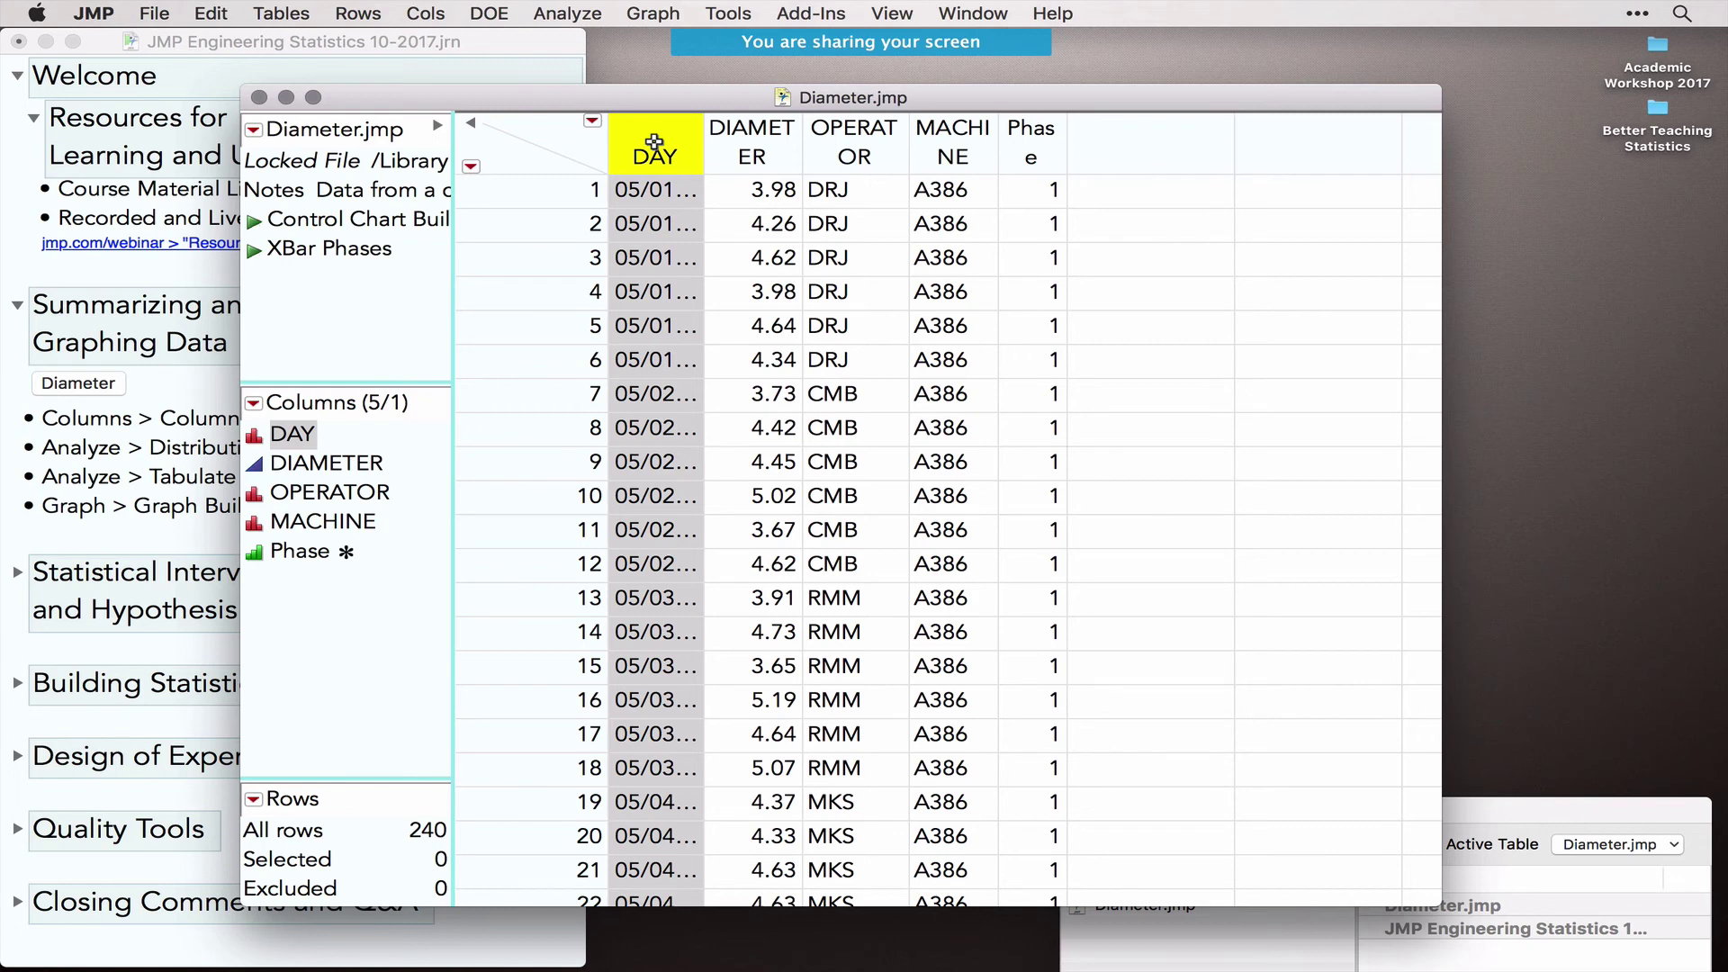
click(573, 141)
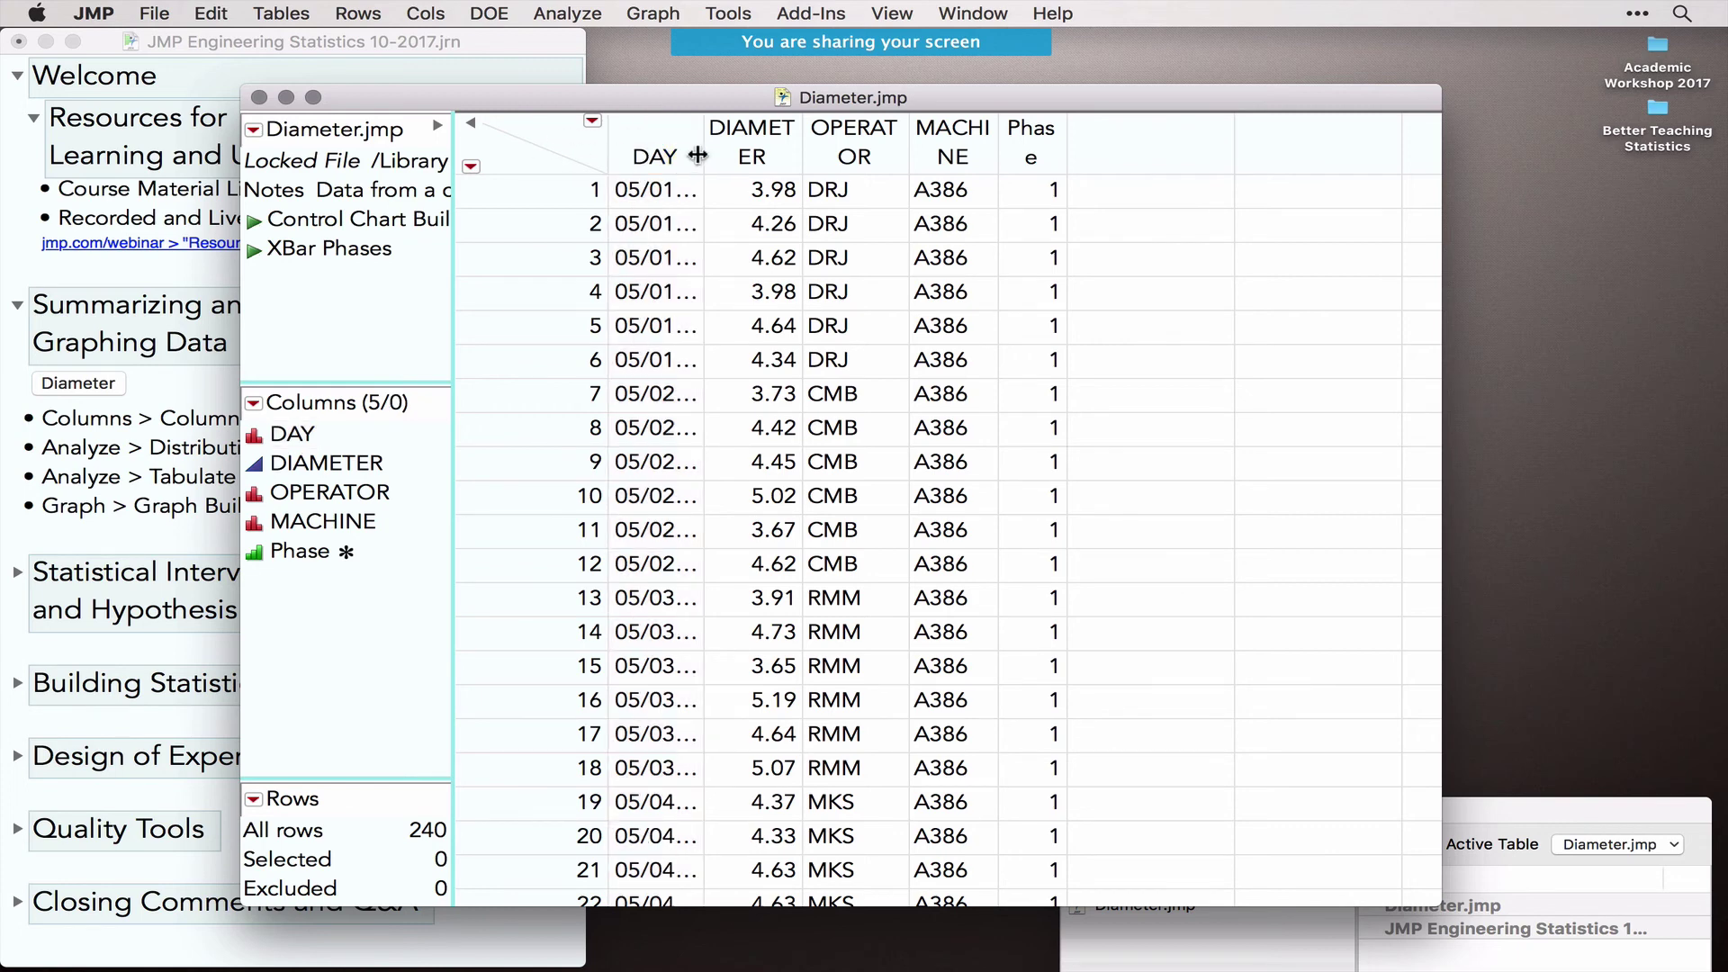
drag(704, 157, 767, 157)
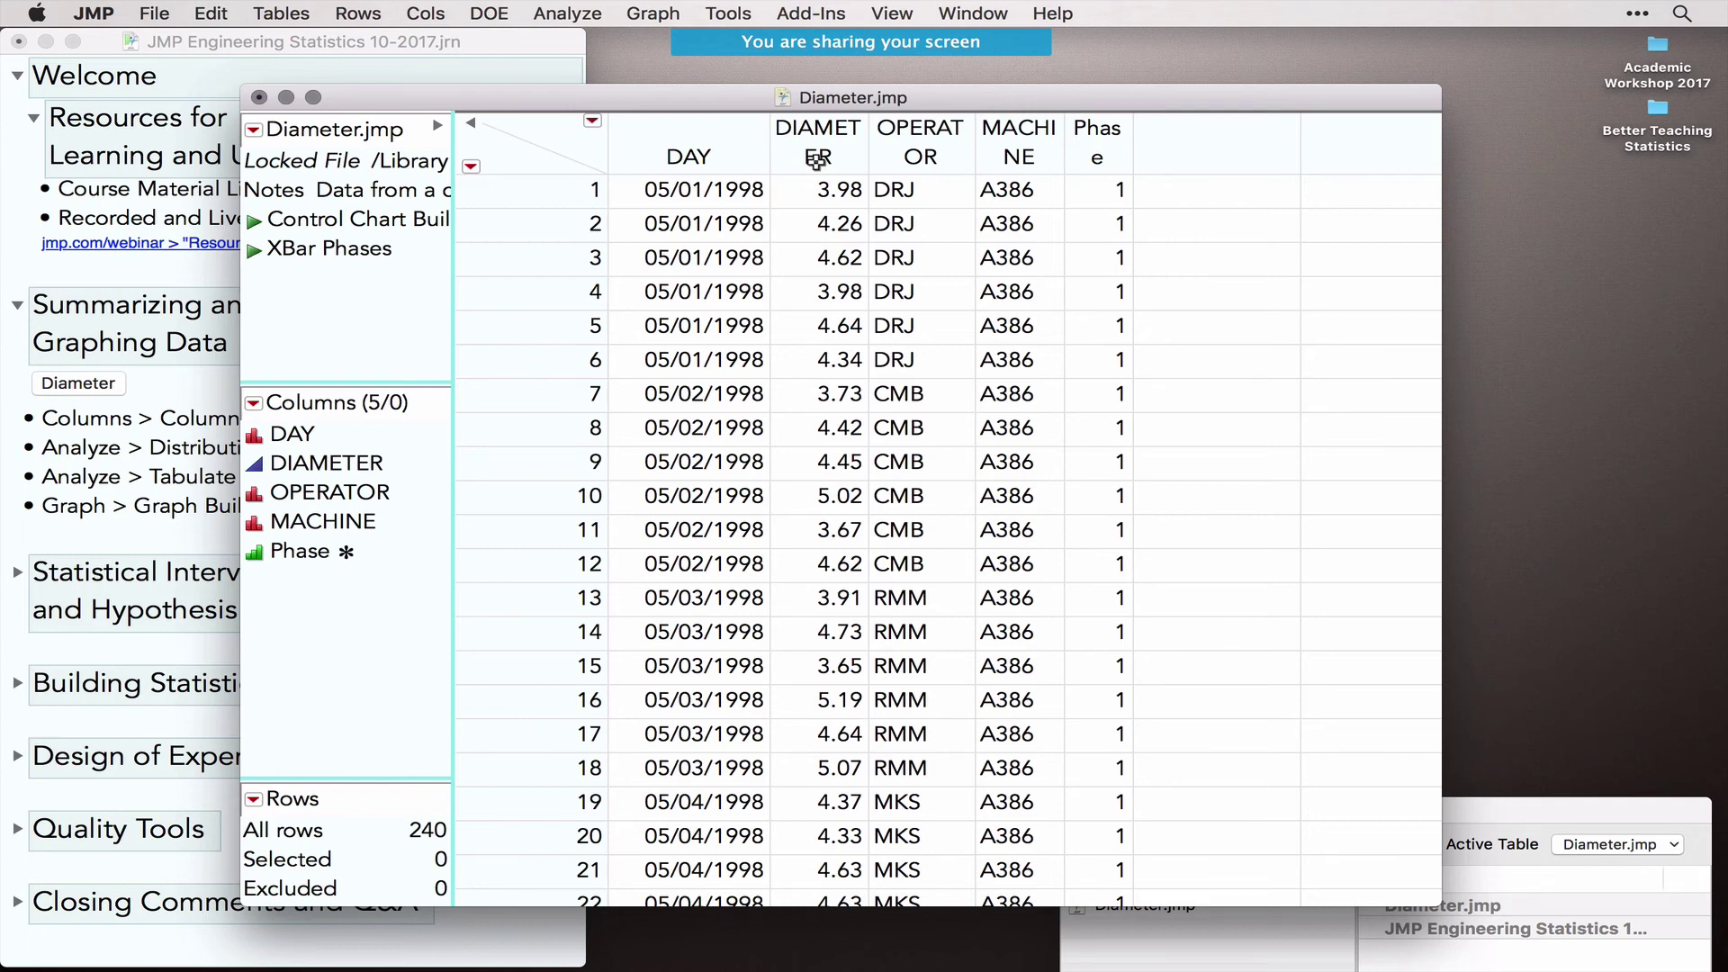
Step: Use the Columns Viewer to show summary statistics with quartiles for all five columns of the Diameter table
click(419, 12)
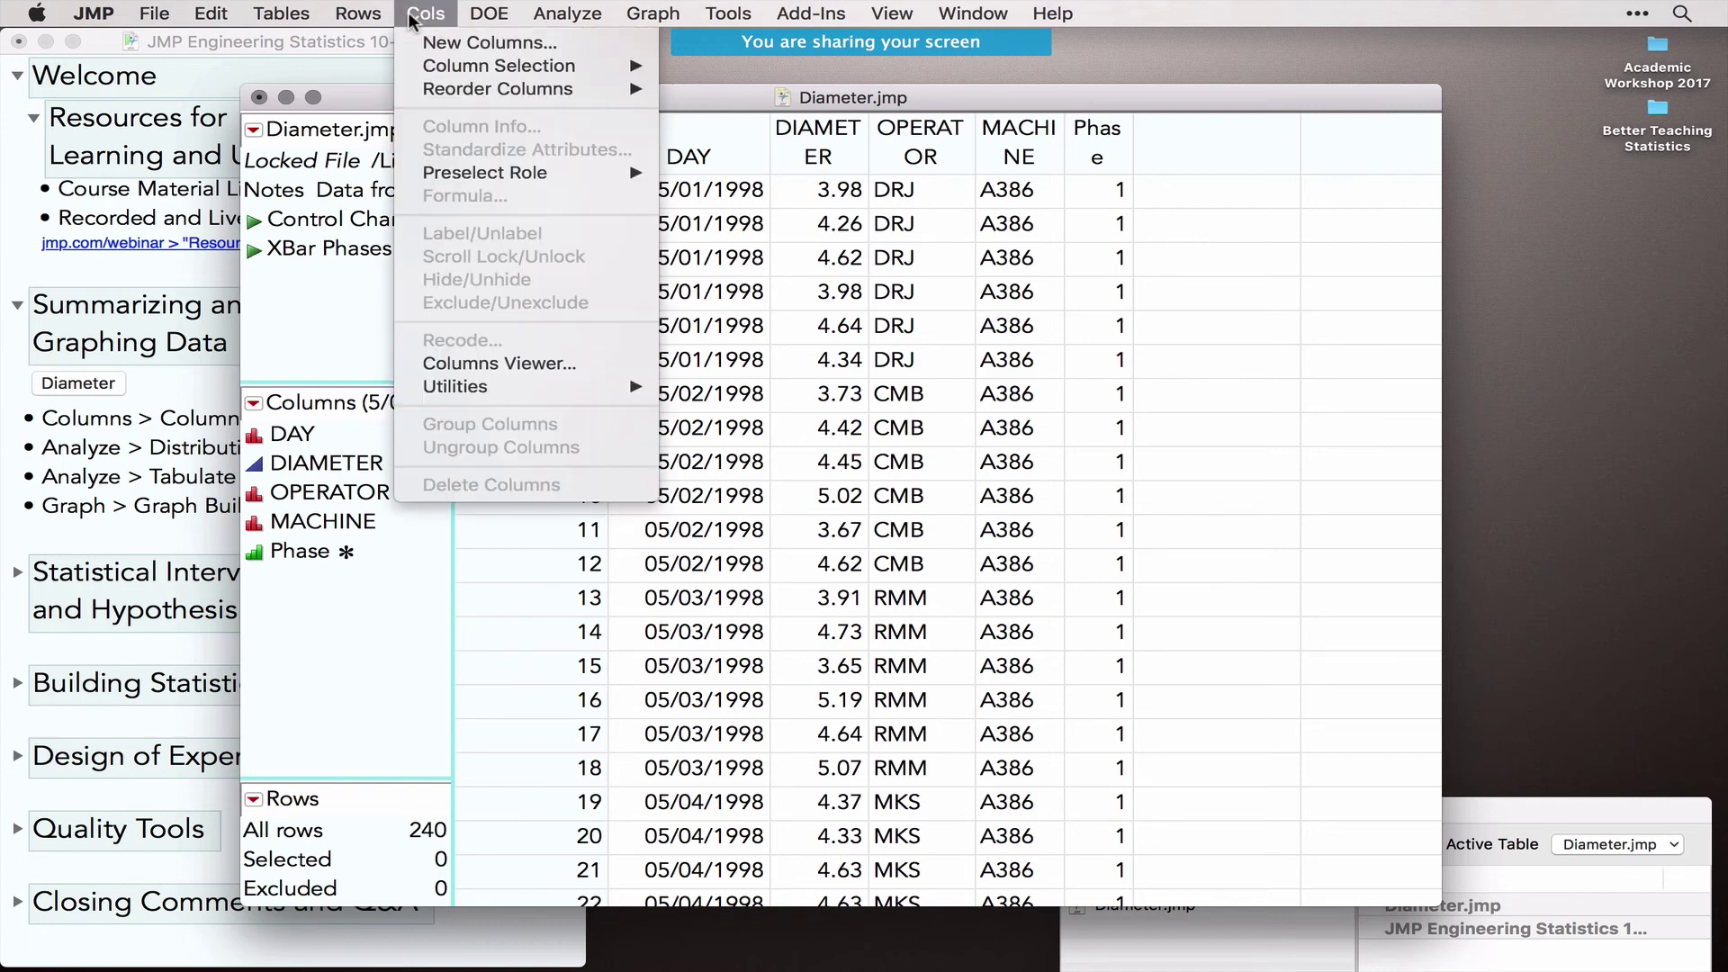
click(497, 364)
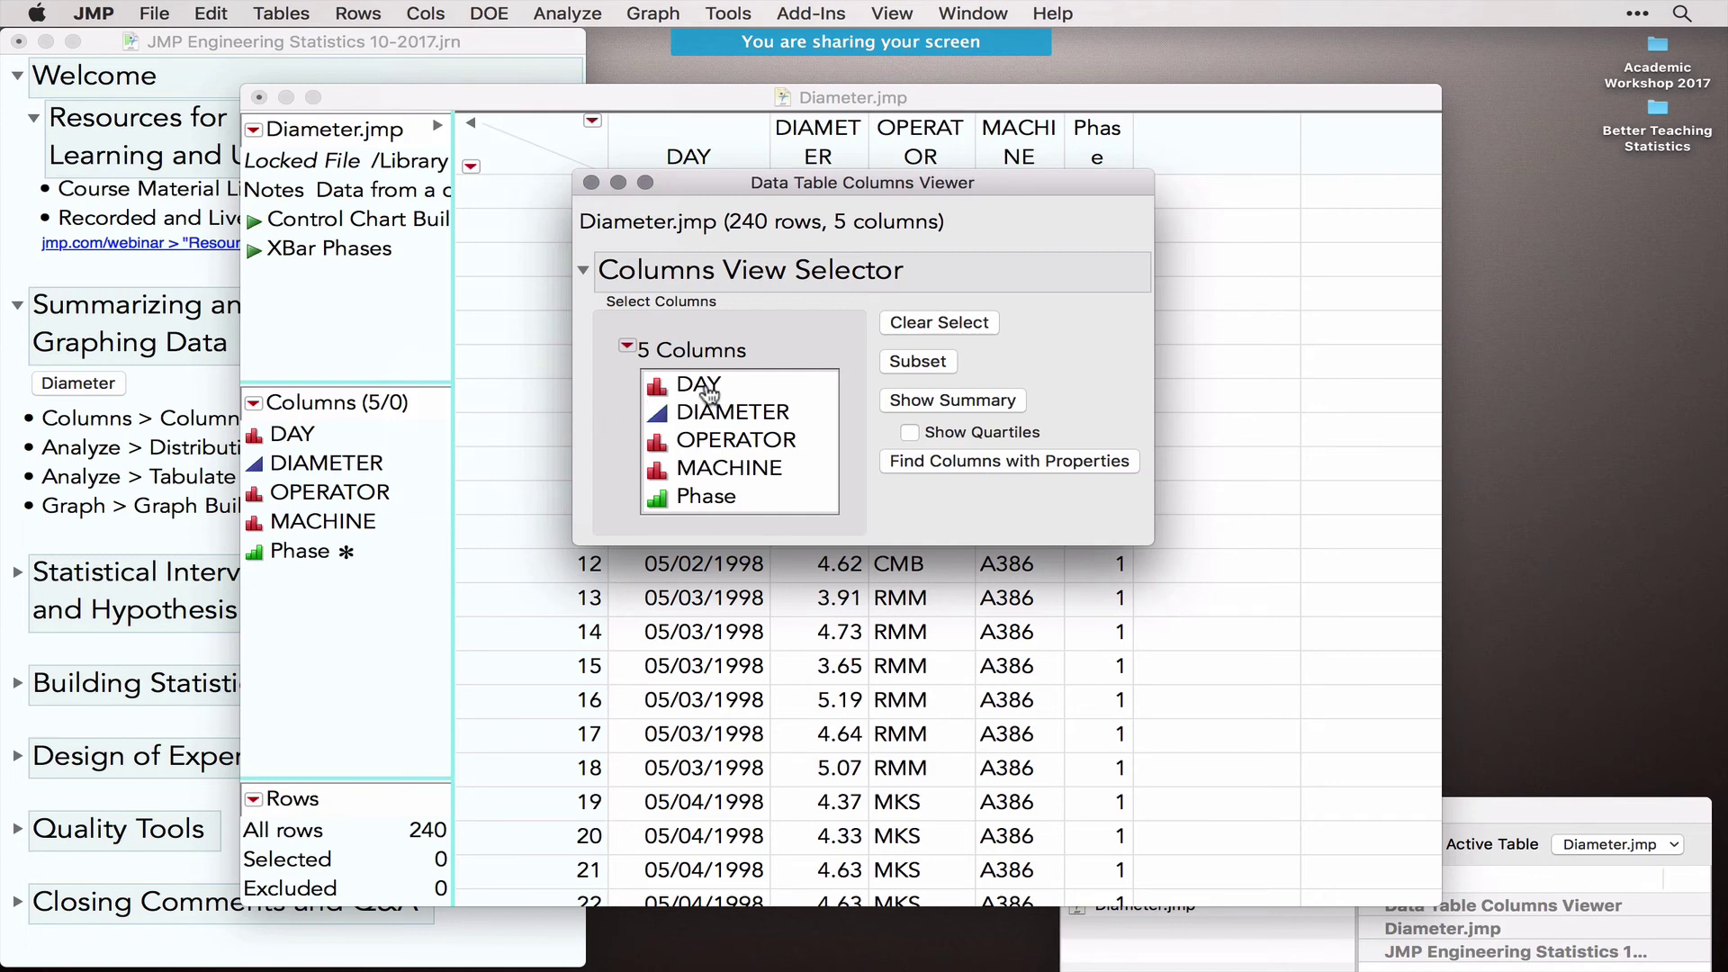
drag(710, 394, 706, 498)
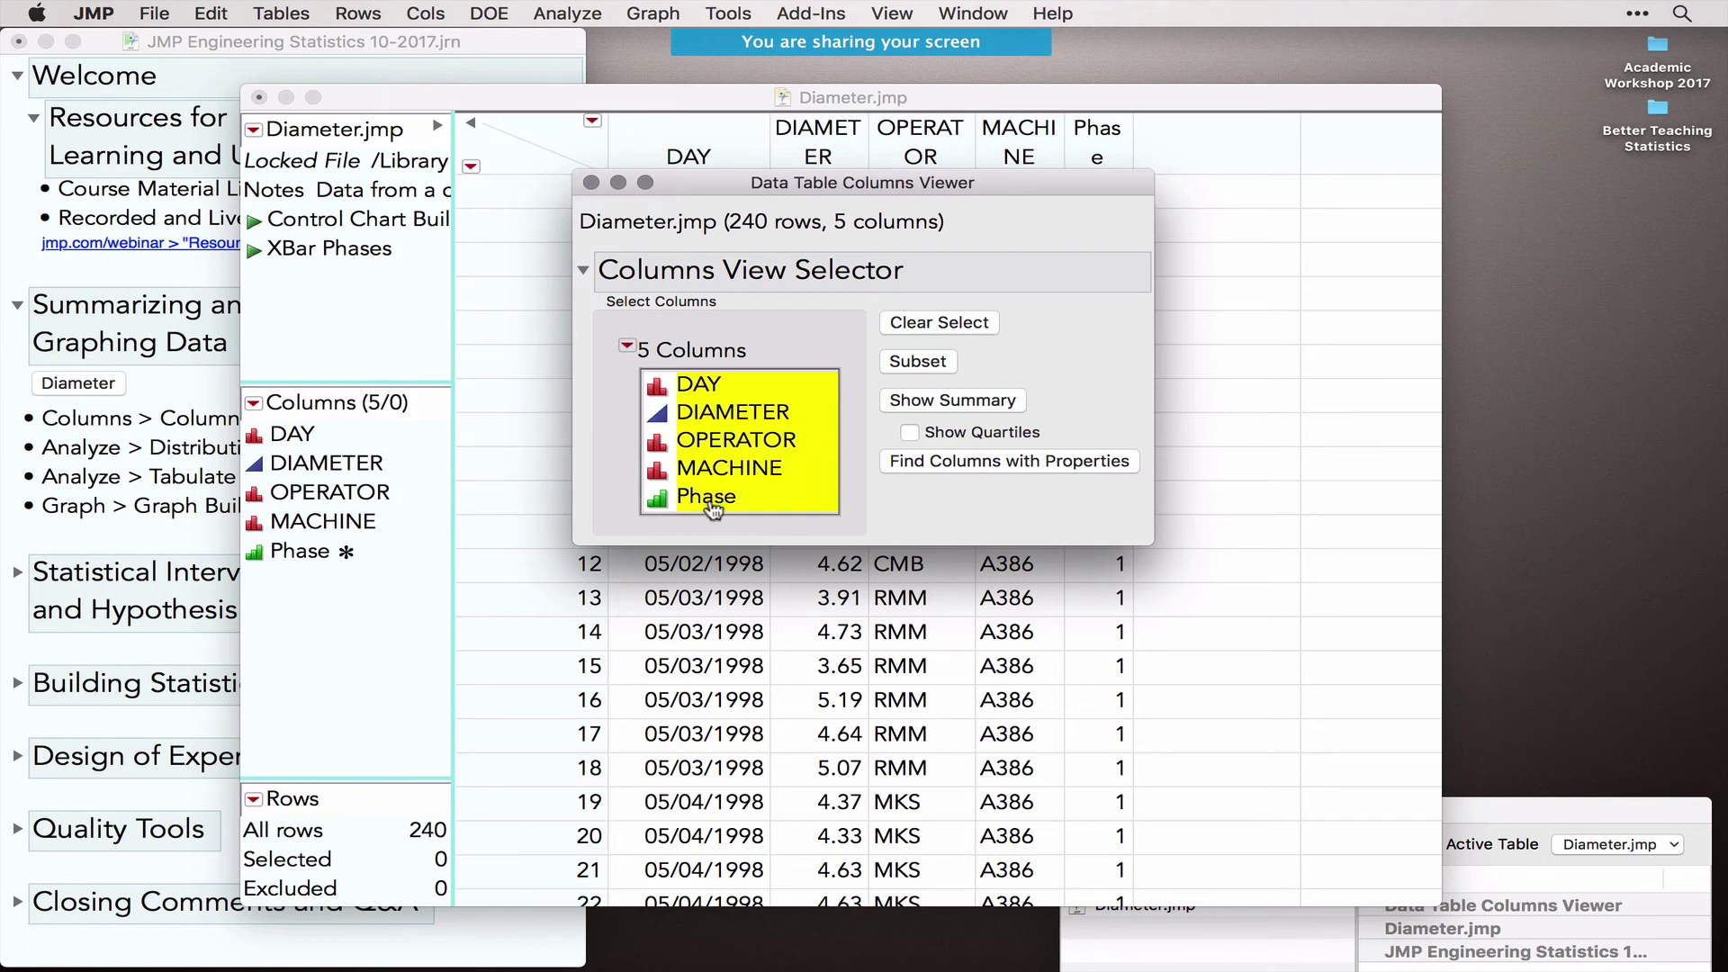
click(909, 436)
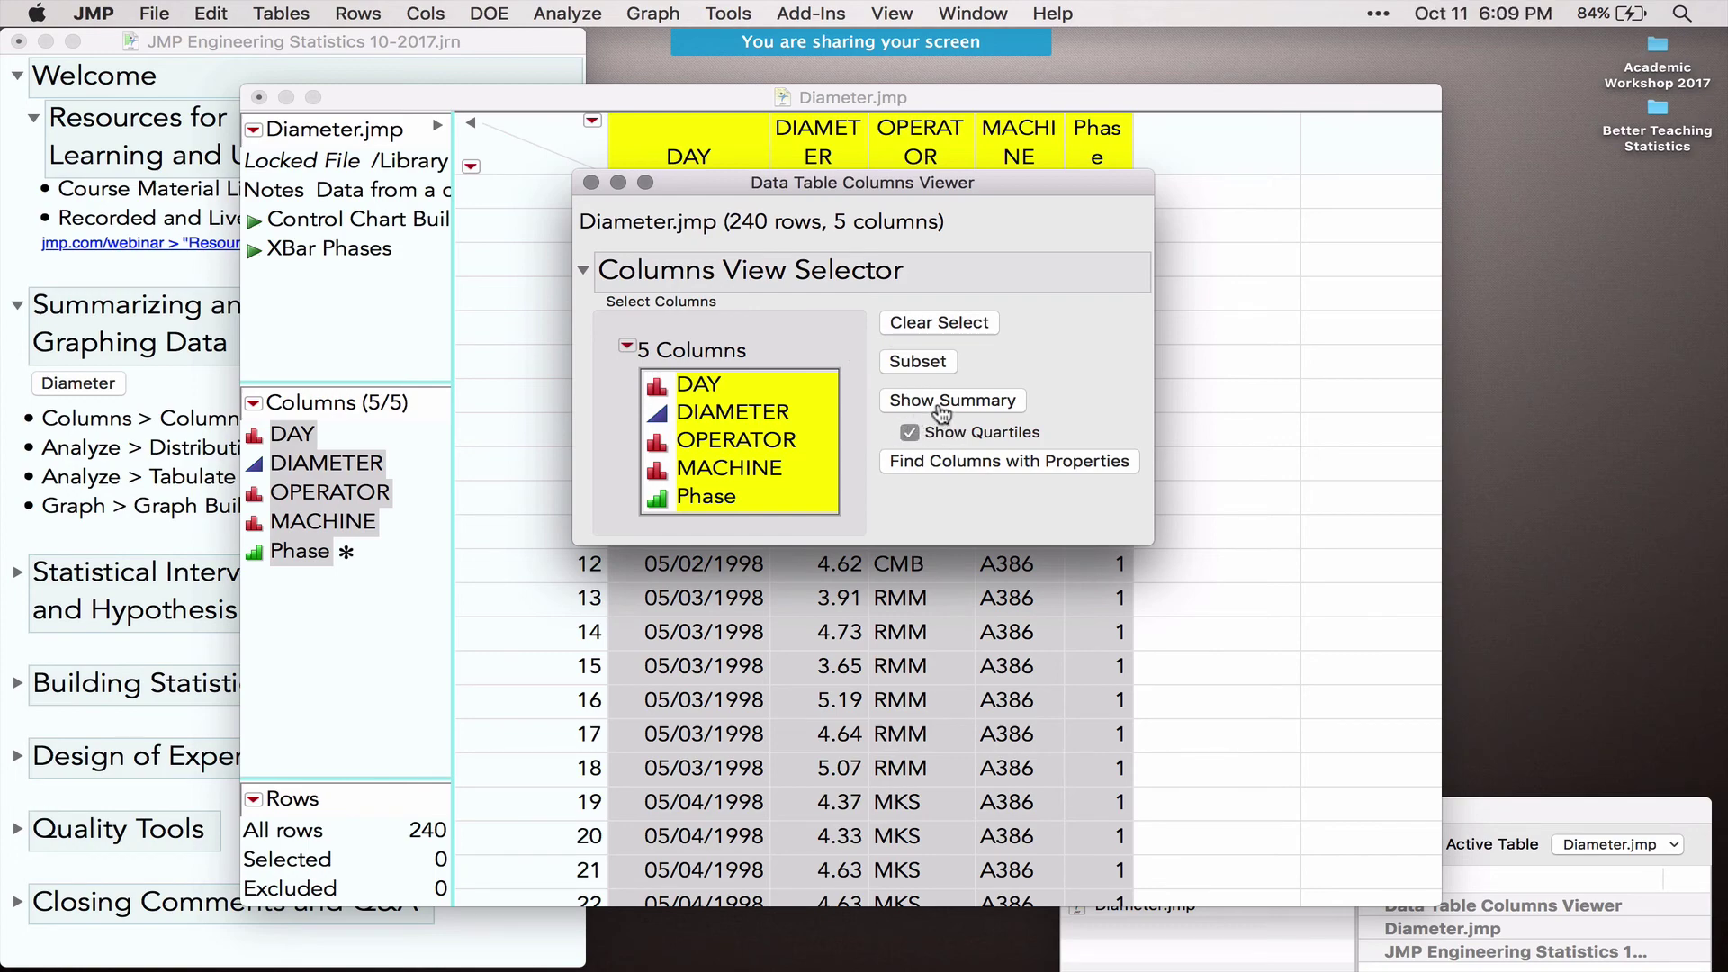
click(942, 410)
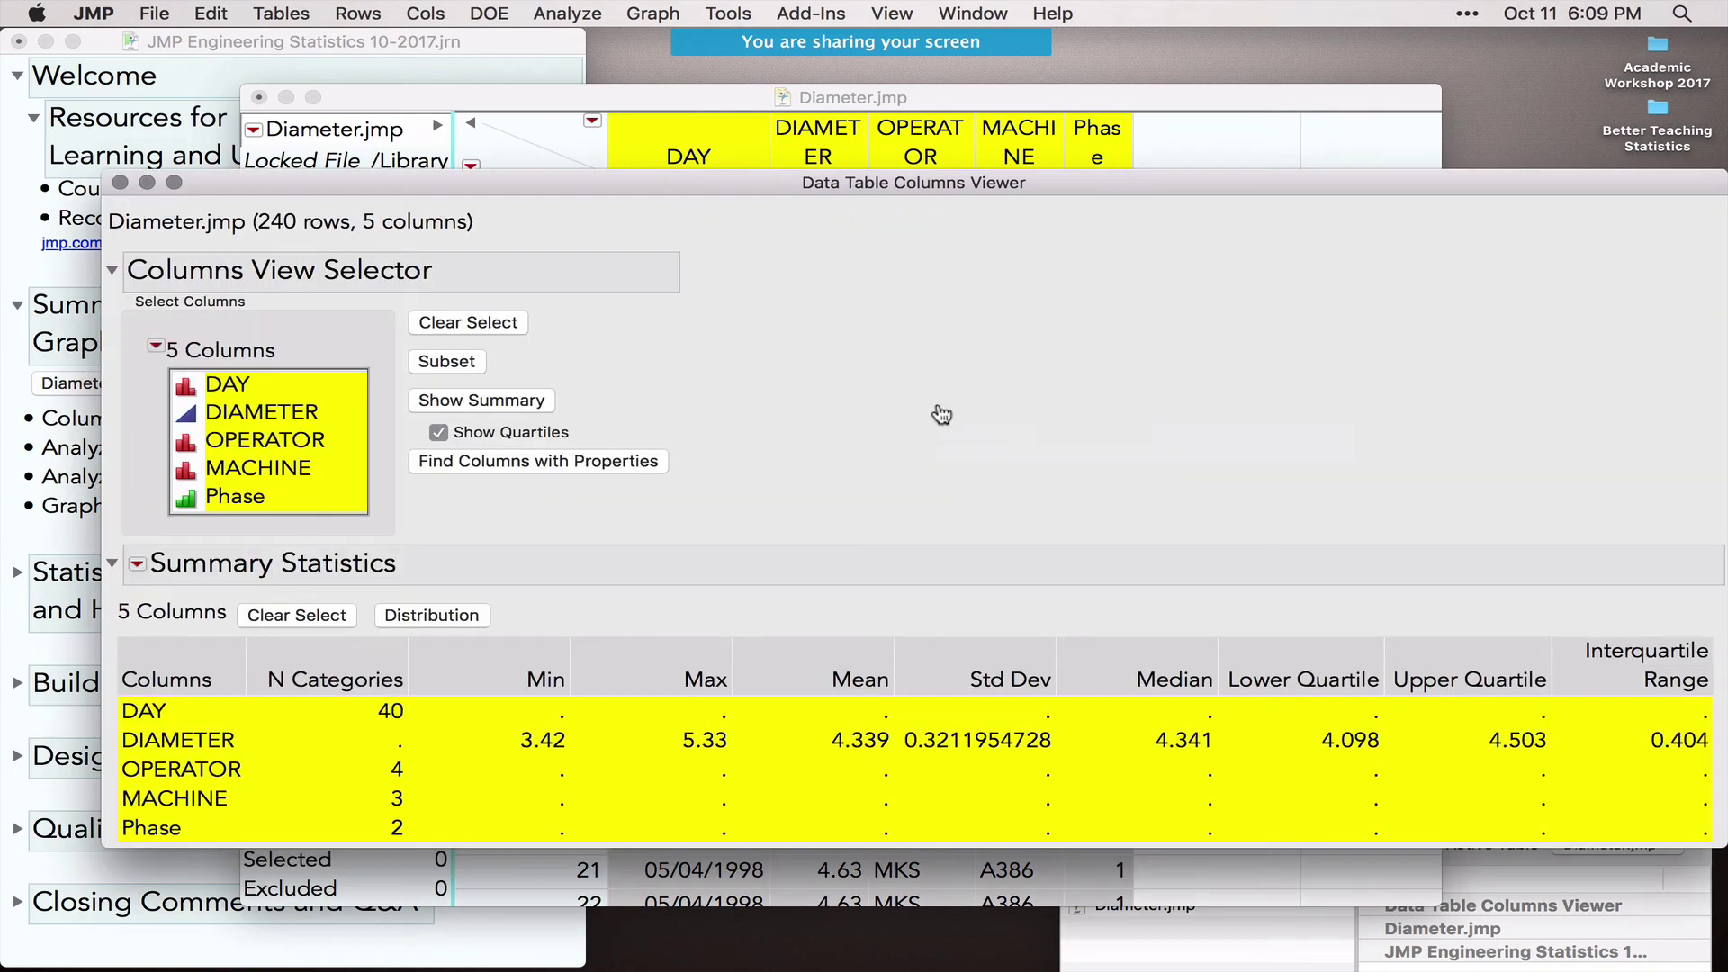
Step: Collapse the Columns View Selector, clear the column selection, and highlight DIAMETER, DAY, OPERATOR, MACHINE and Phase in turn in the summary statistics
click(111, 270)
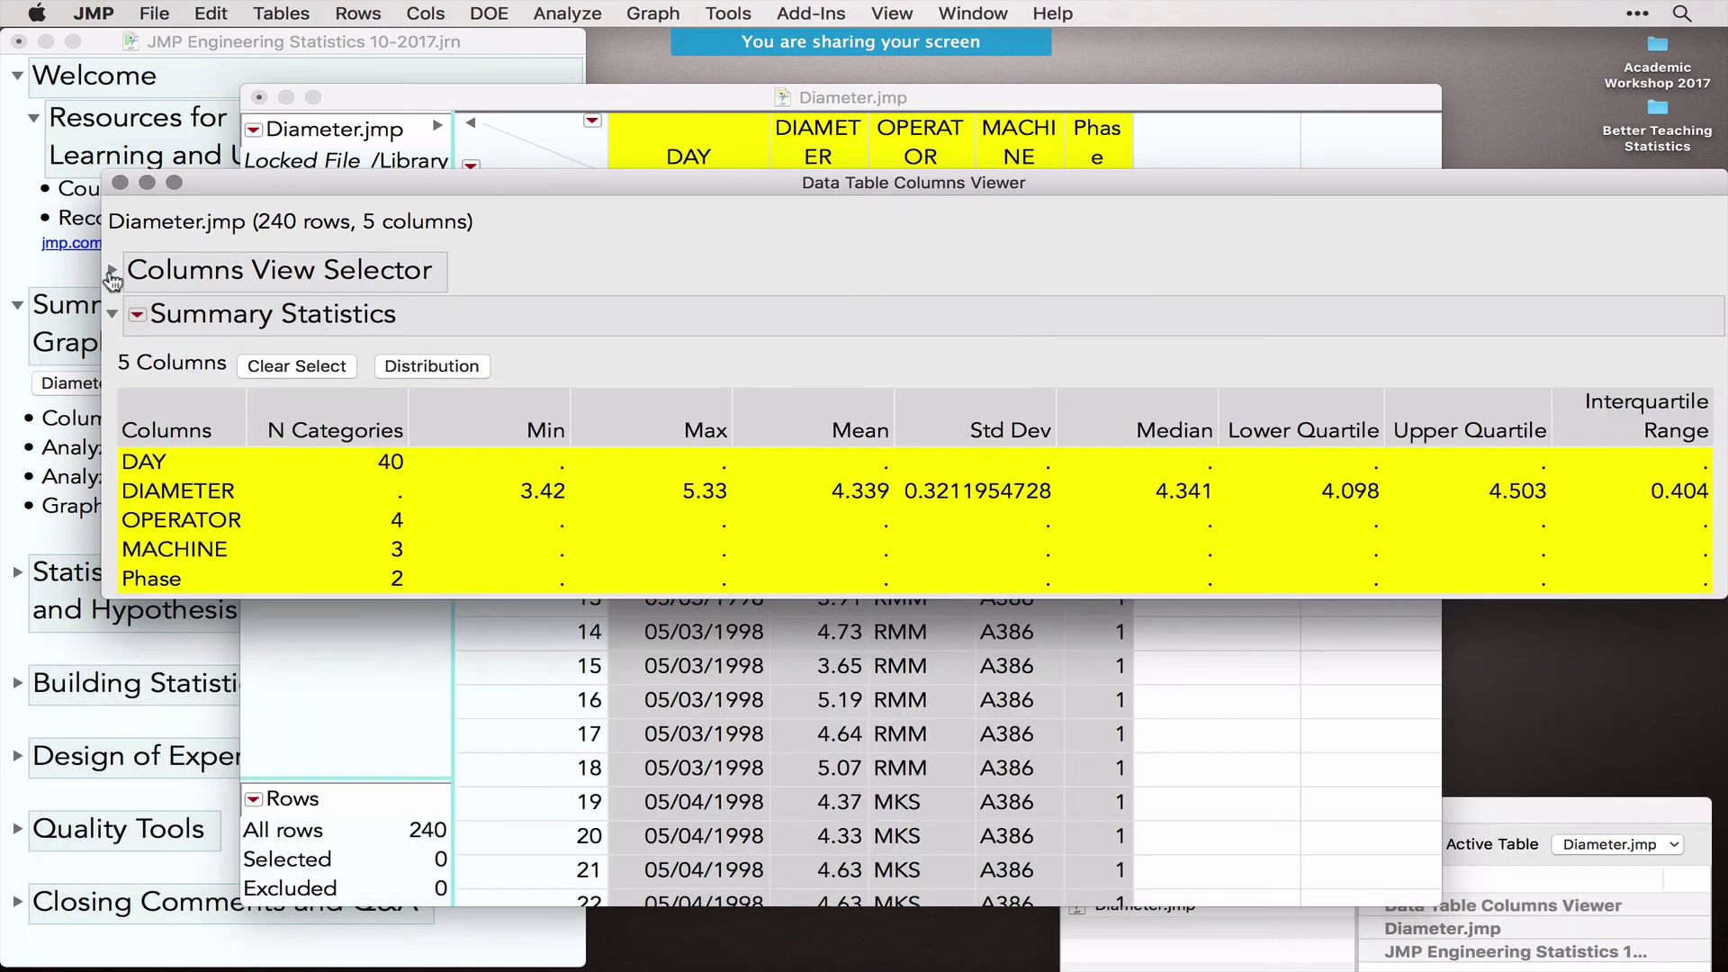
click(281, 367)
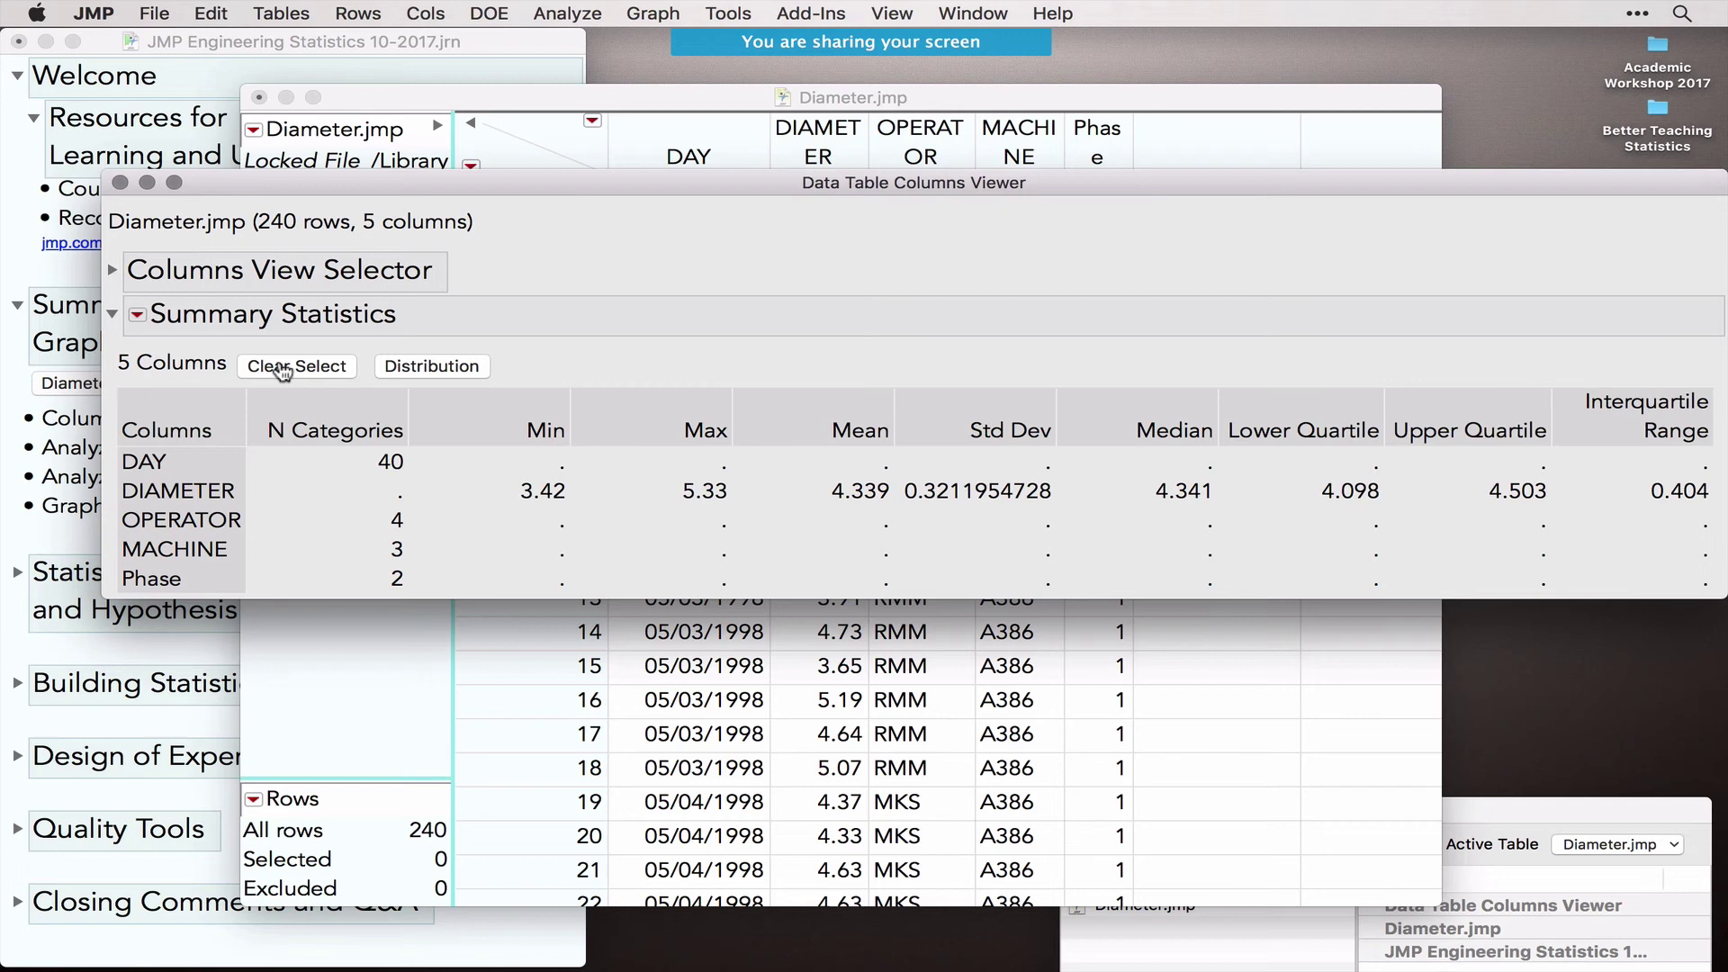
click(160, 494)
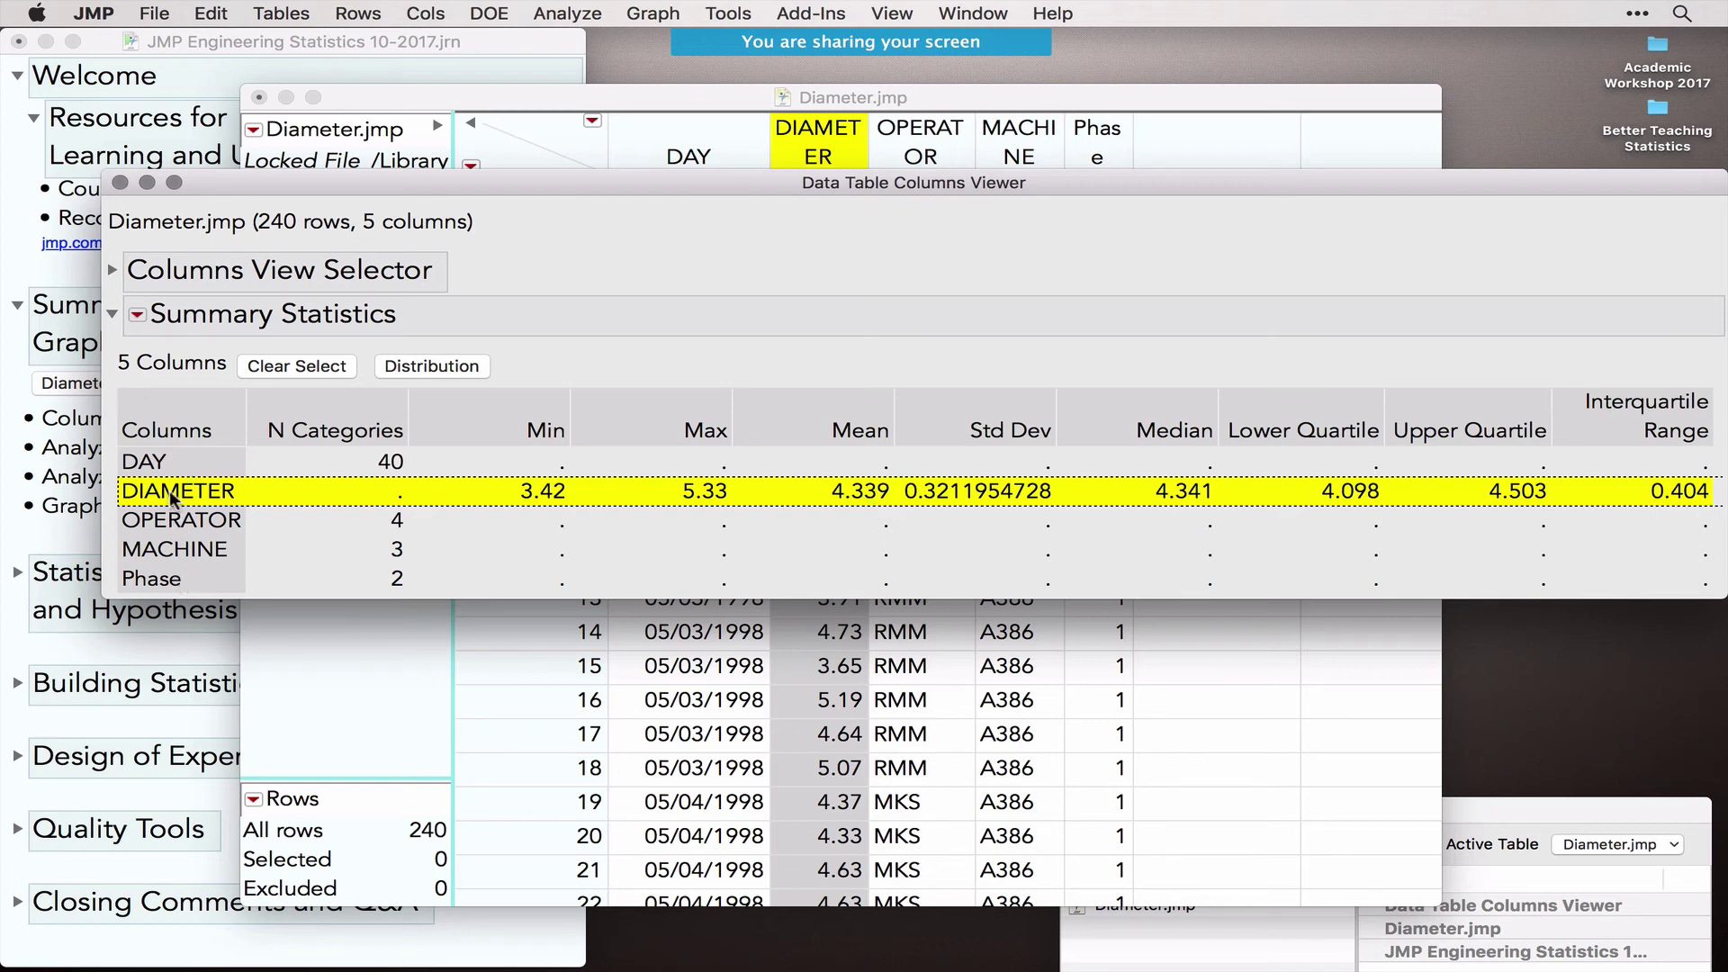
click(168, 462)
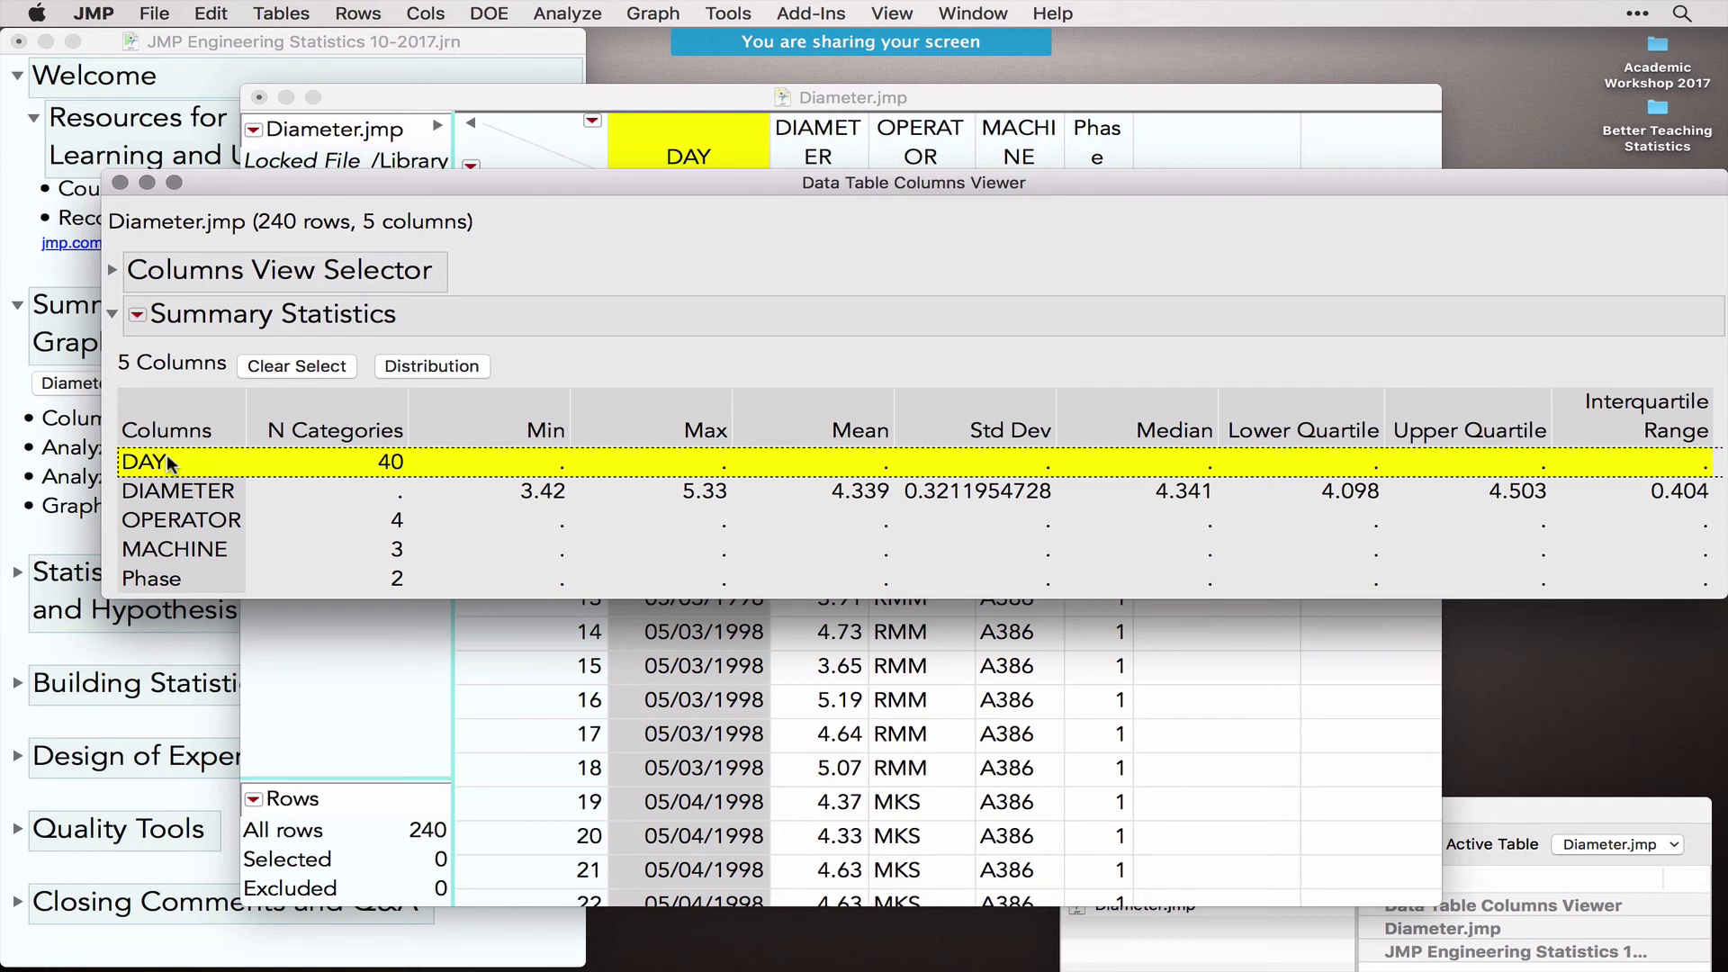
click(189, 520)
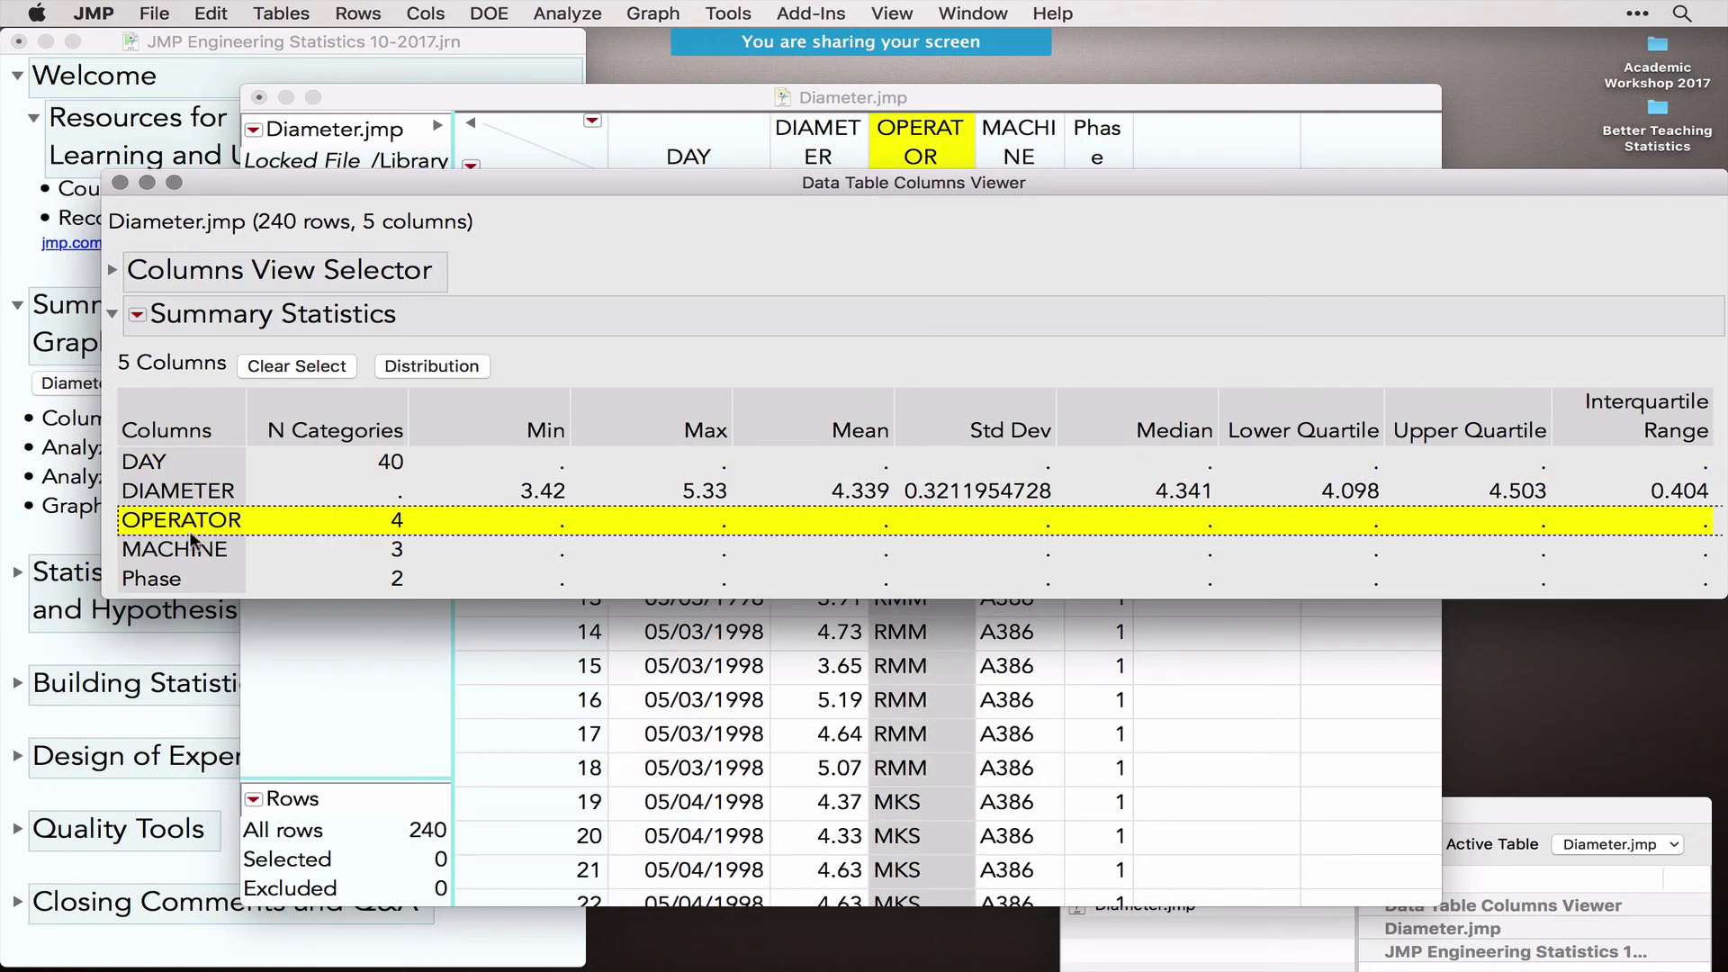
click(190, 551)
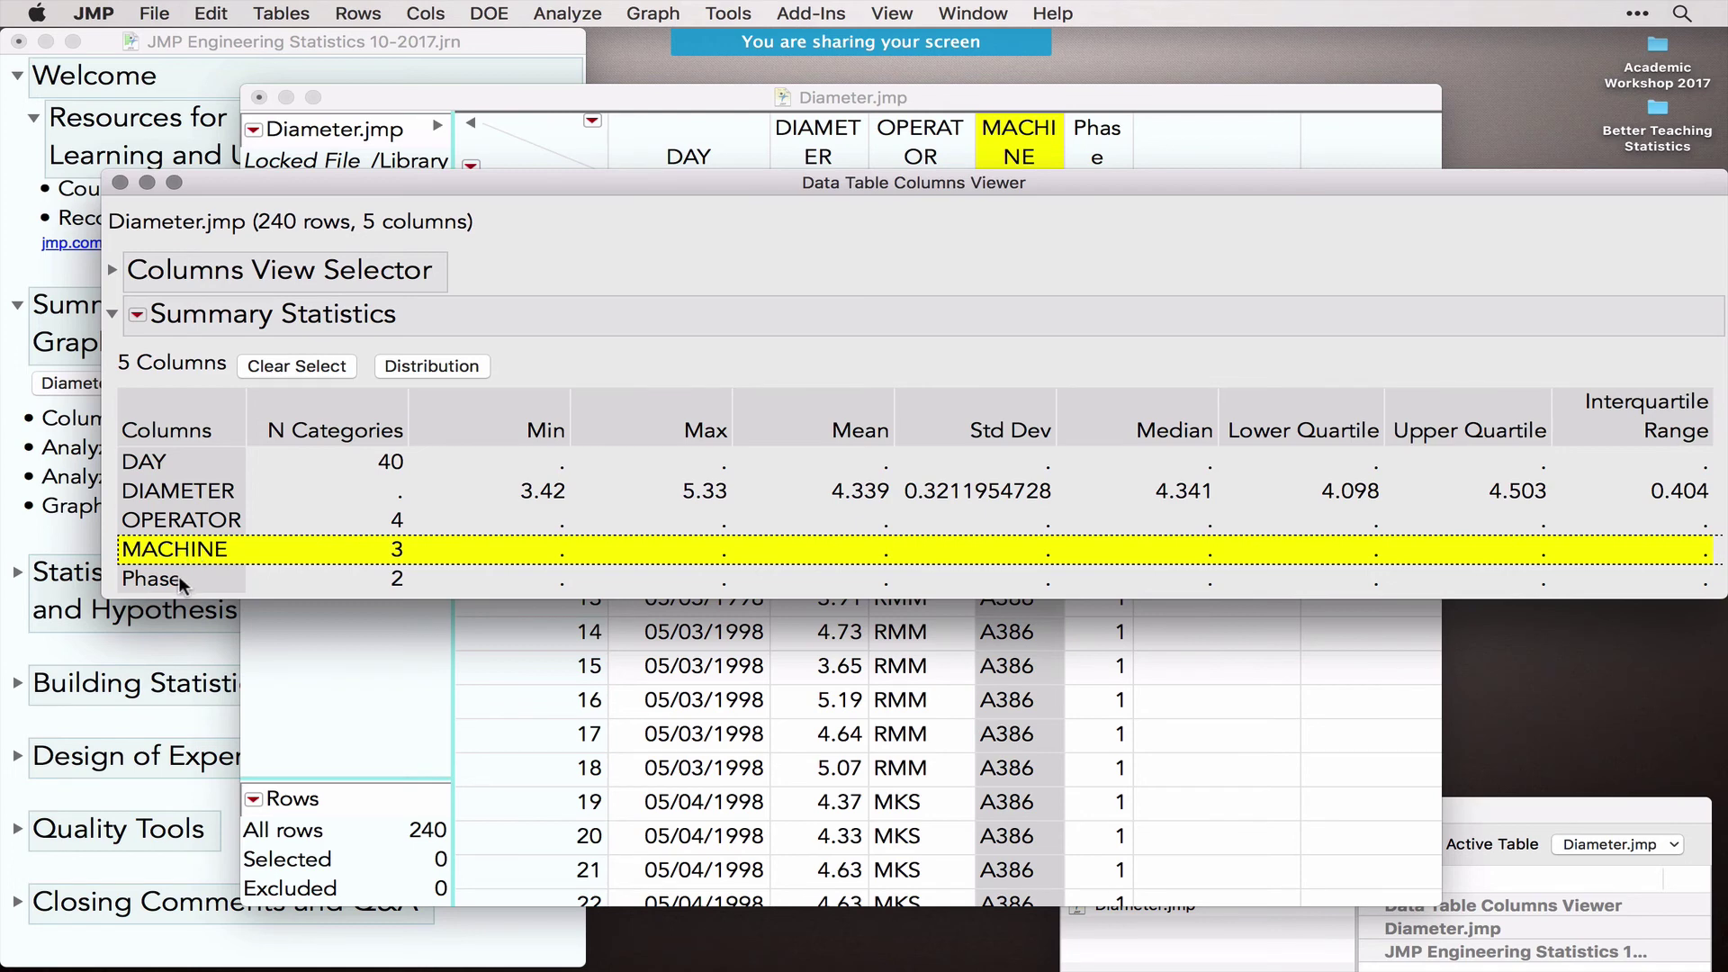
click(179, 579)
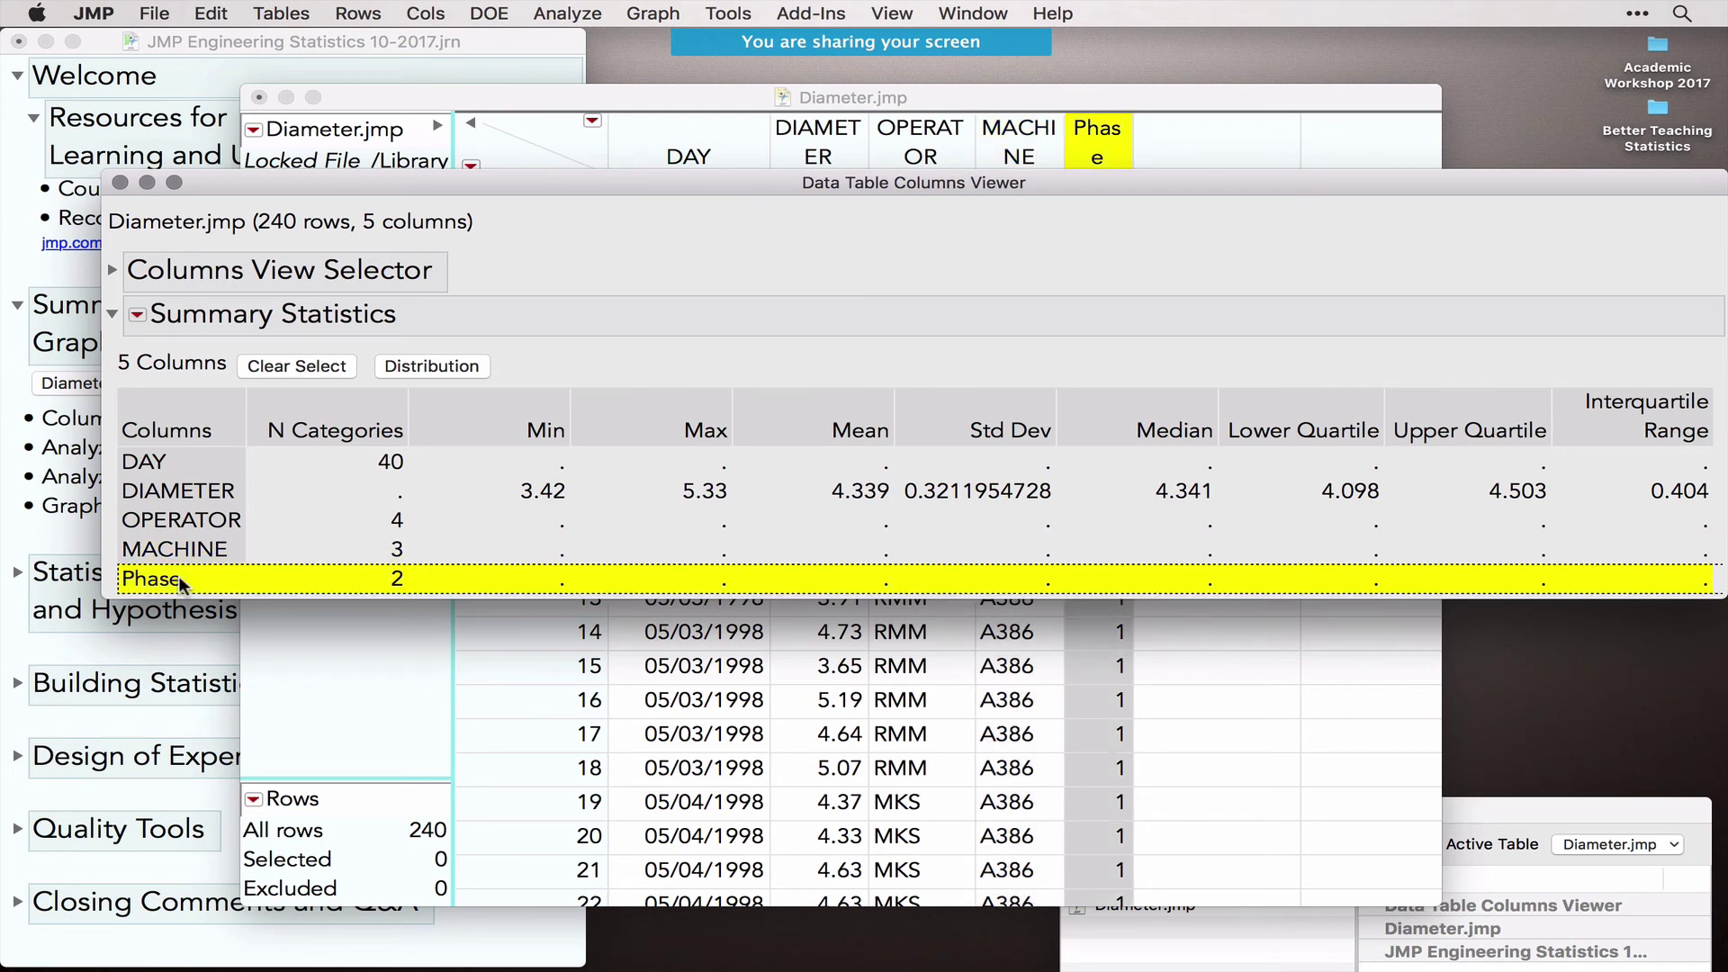
Step: Preview the DIAMETER distribution from the summary statistics, then close that report and the Columns Viewer and deselect the column
click(184, 493)
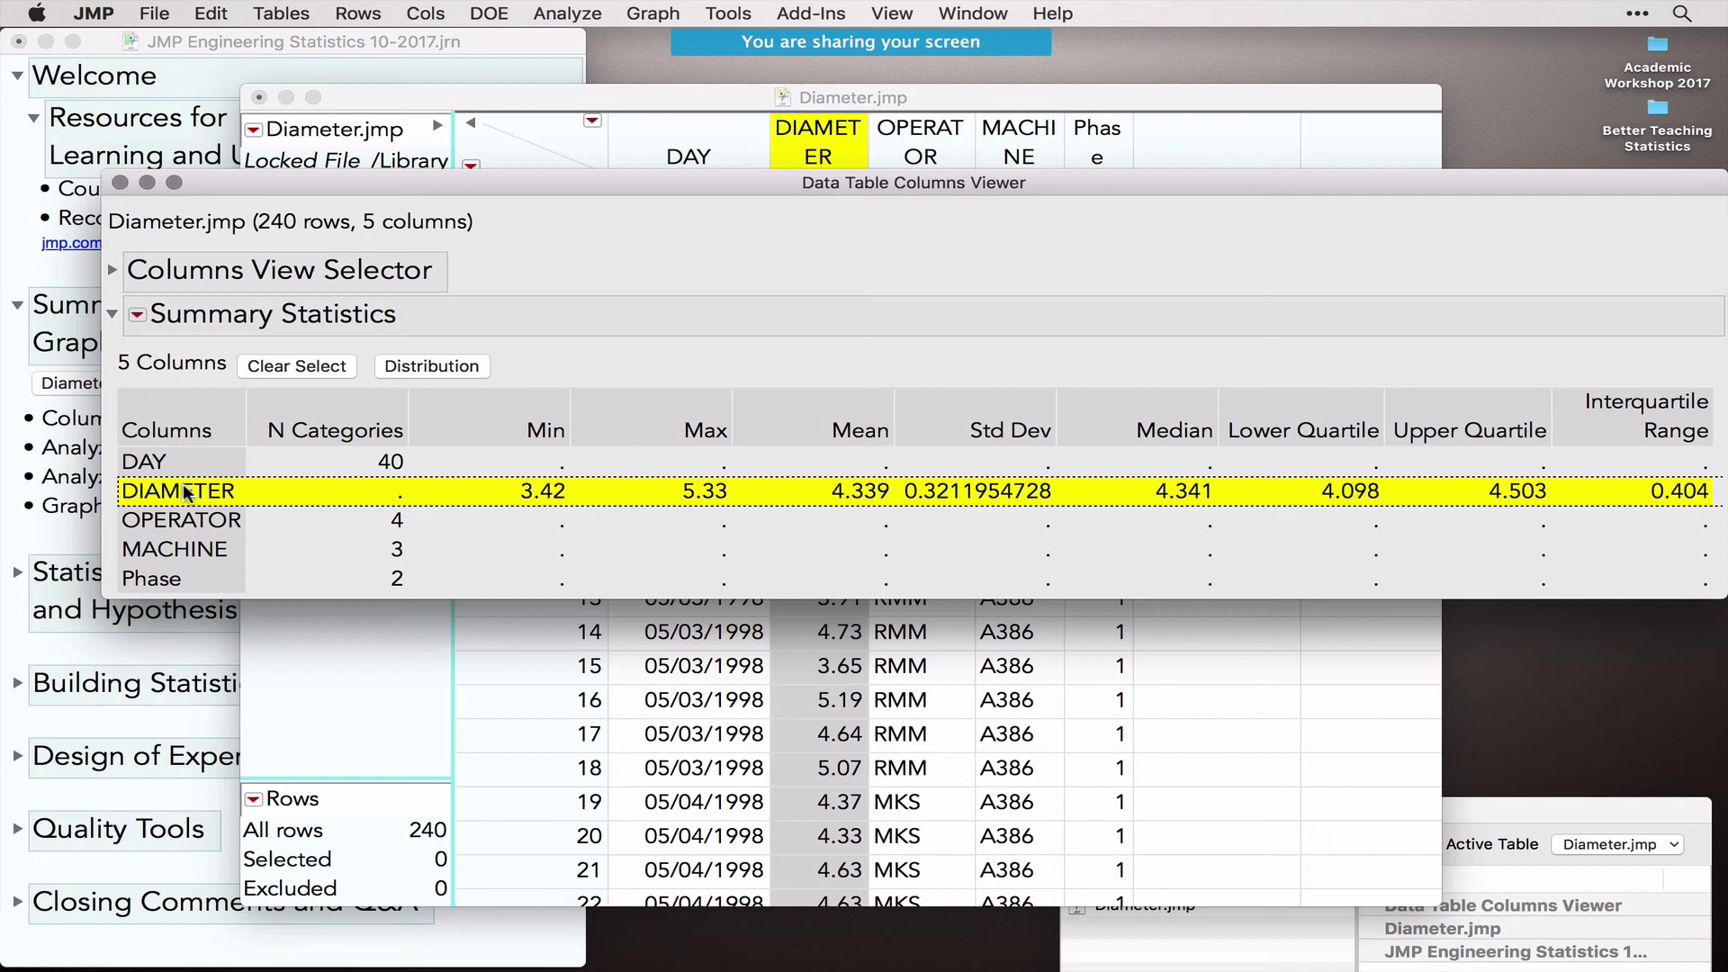
click(425, 367)
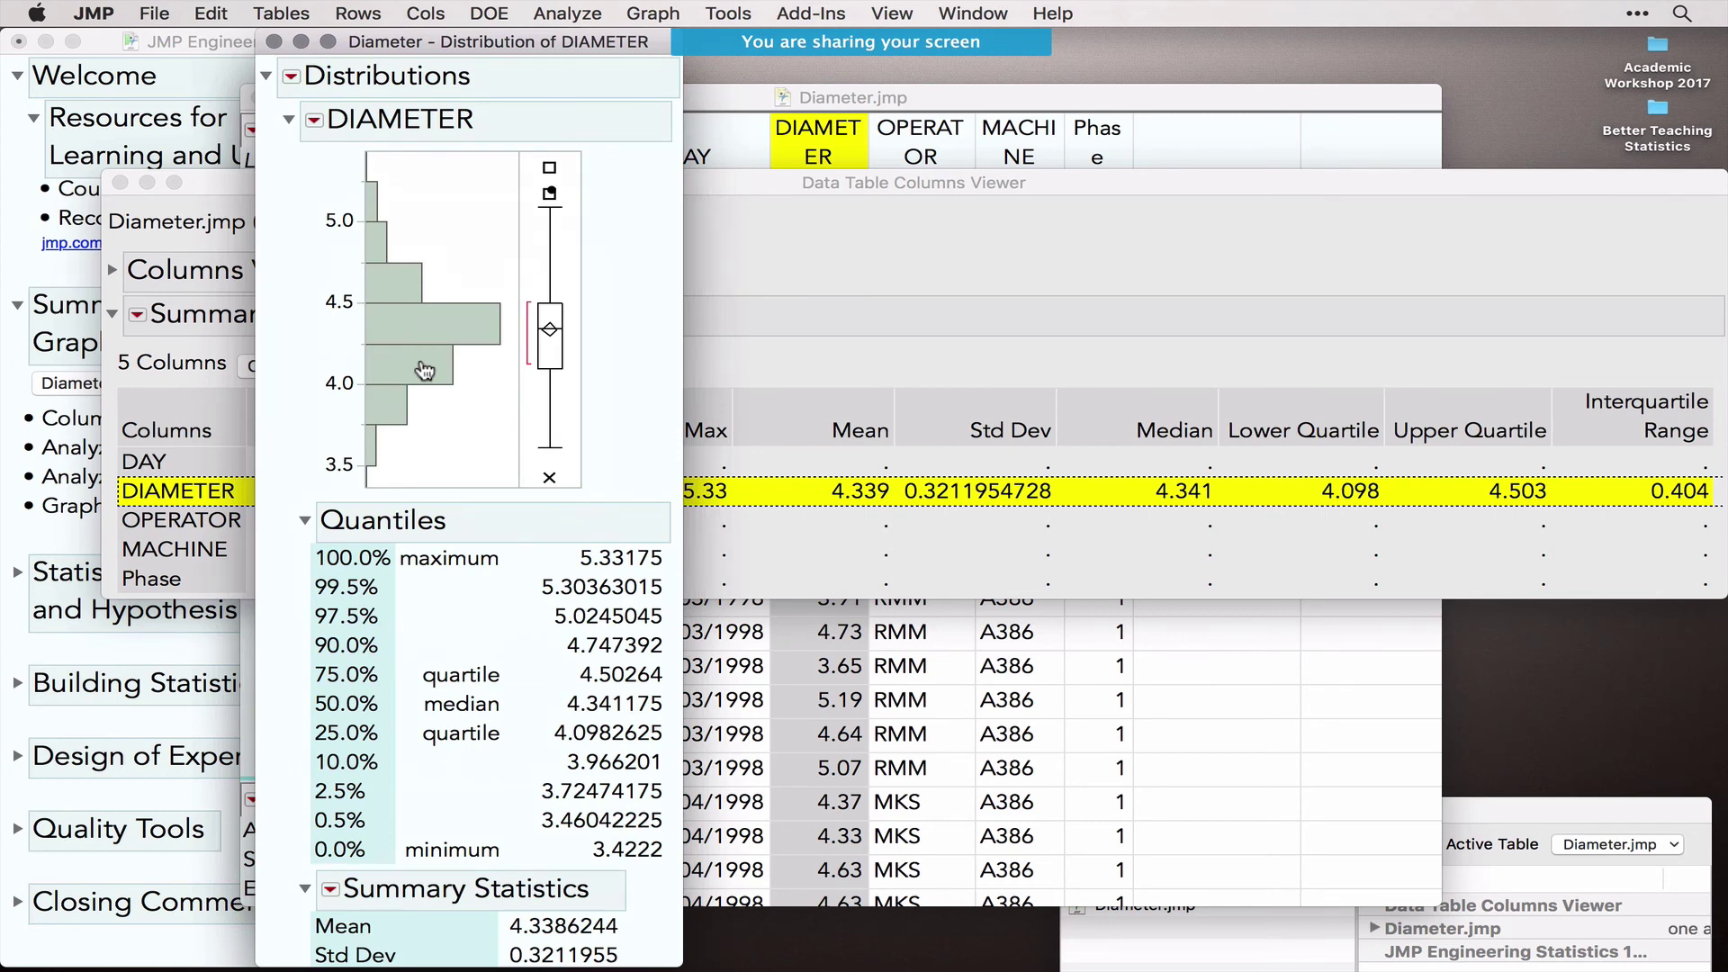
click(274, 42)
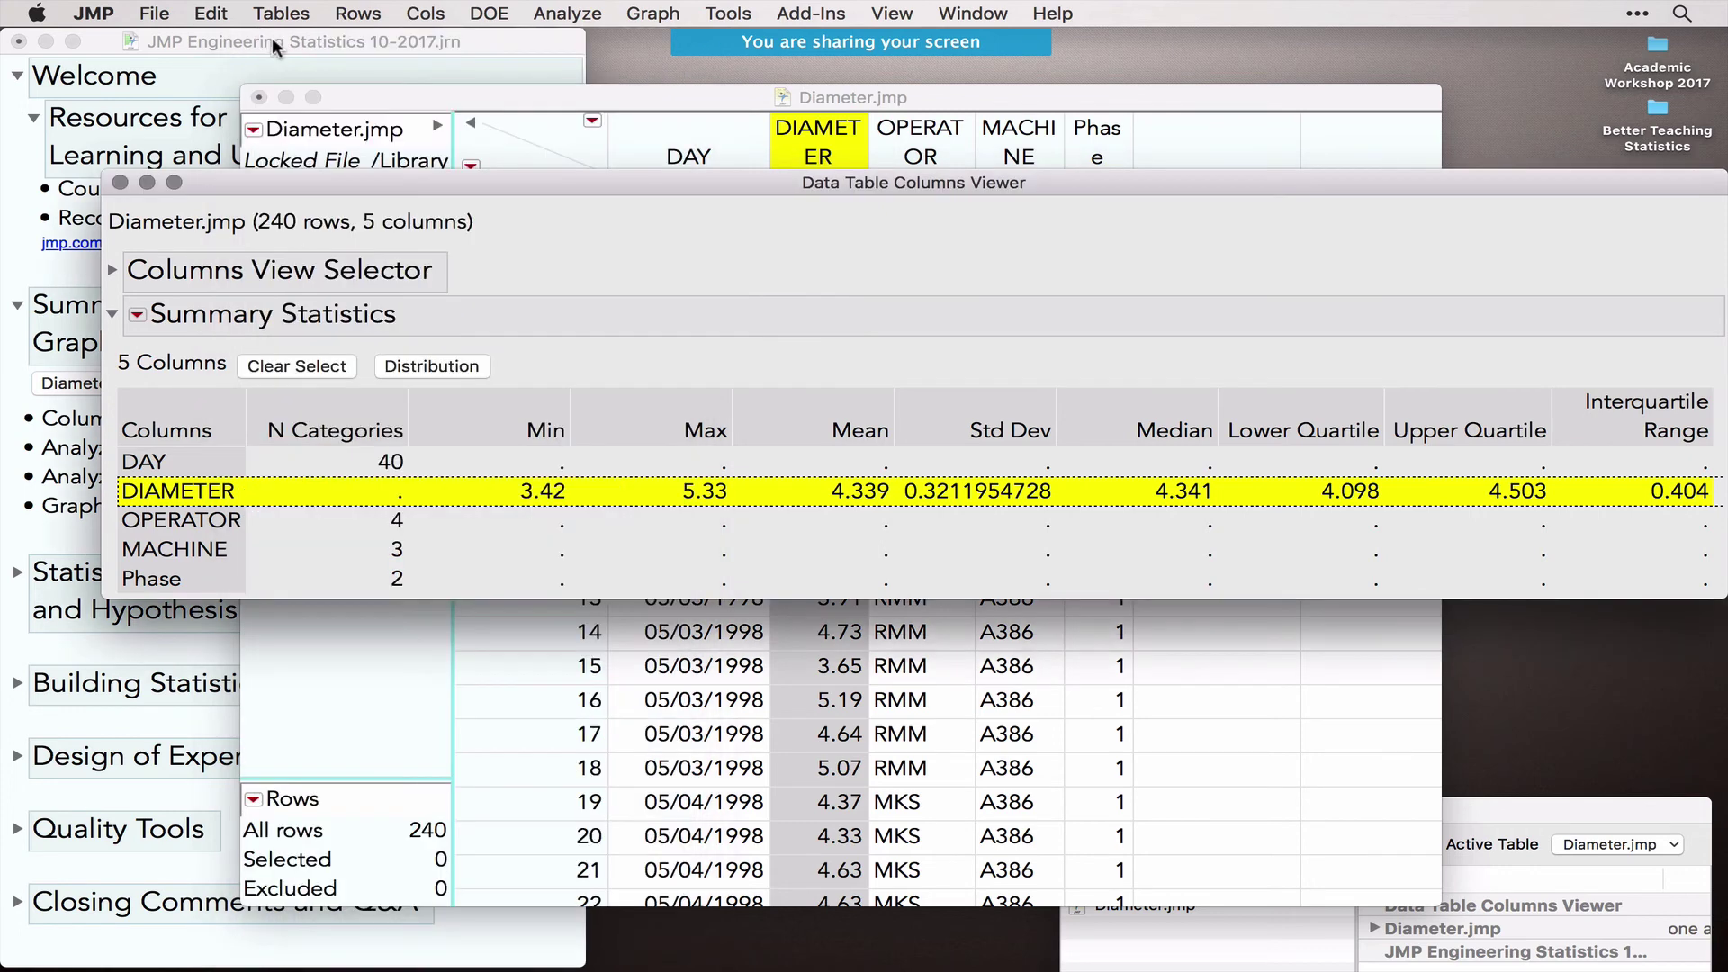
click(120, 183)
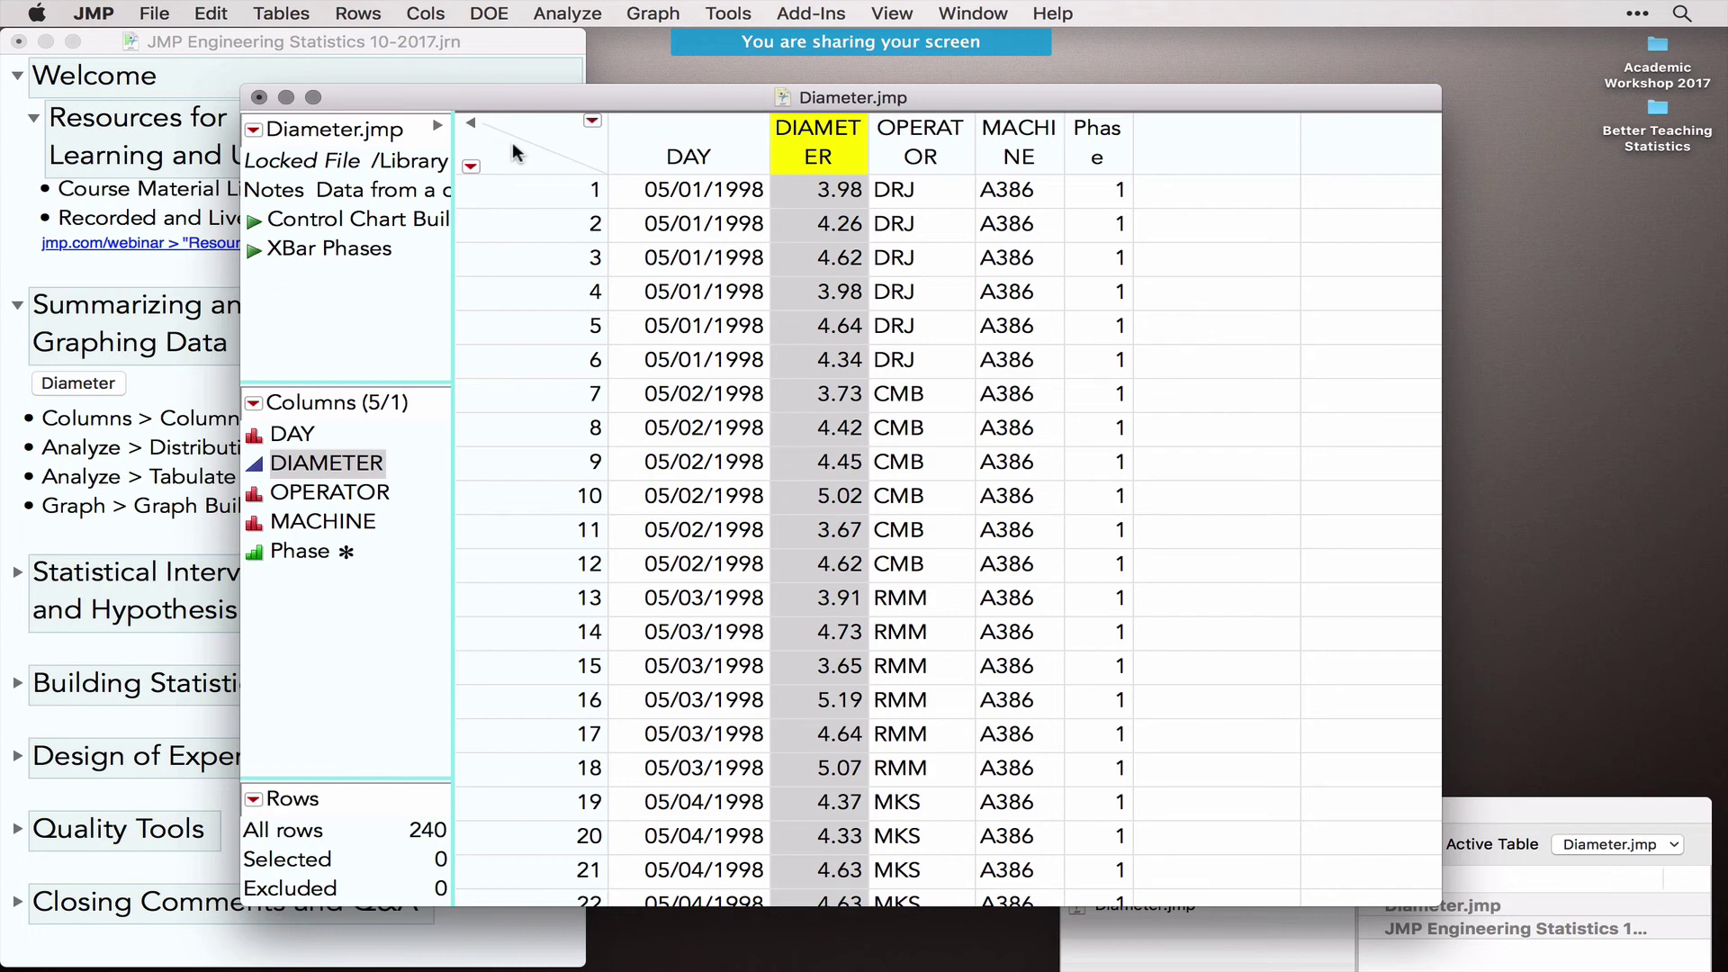
click(560, 130)
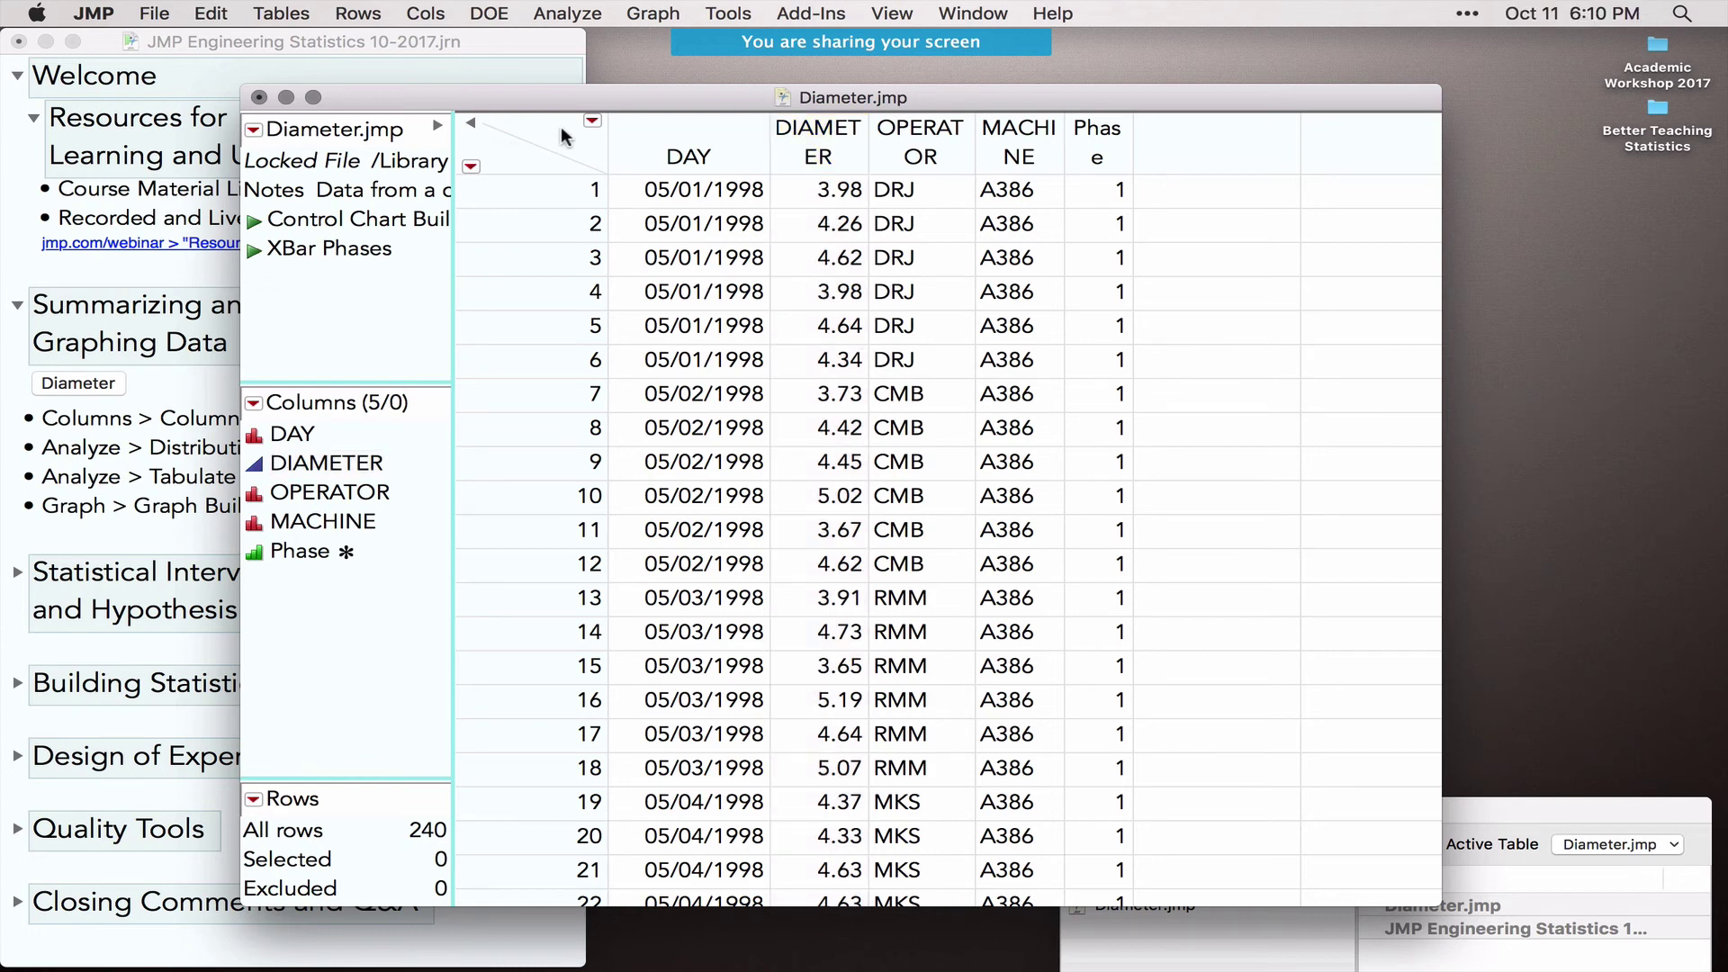
Step: Run a Distribution analysis with DAY, DIAMETER, OPERATOR, MACHINE and Phase as the Y columns
click(567, 15)
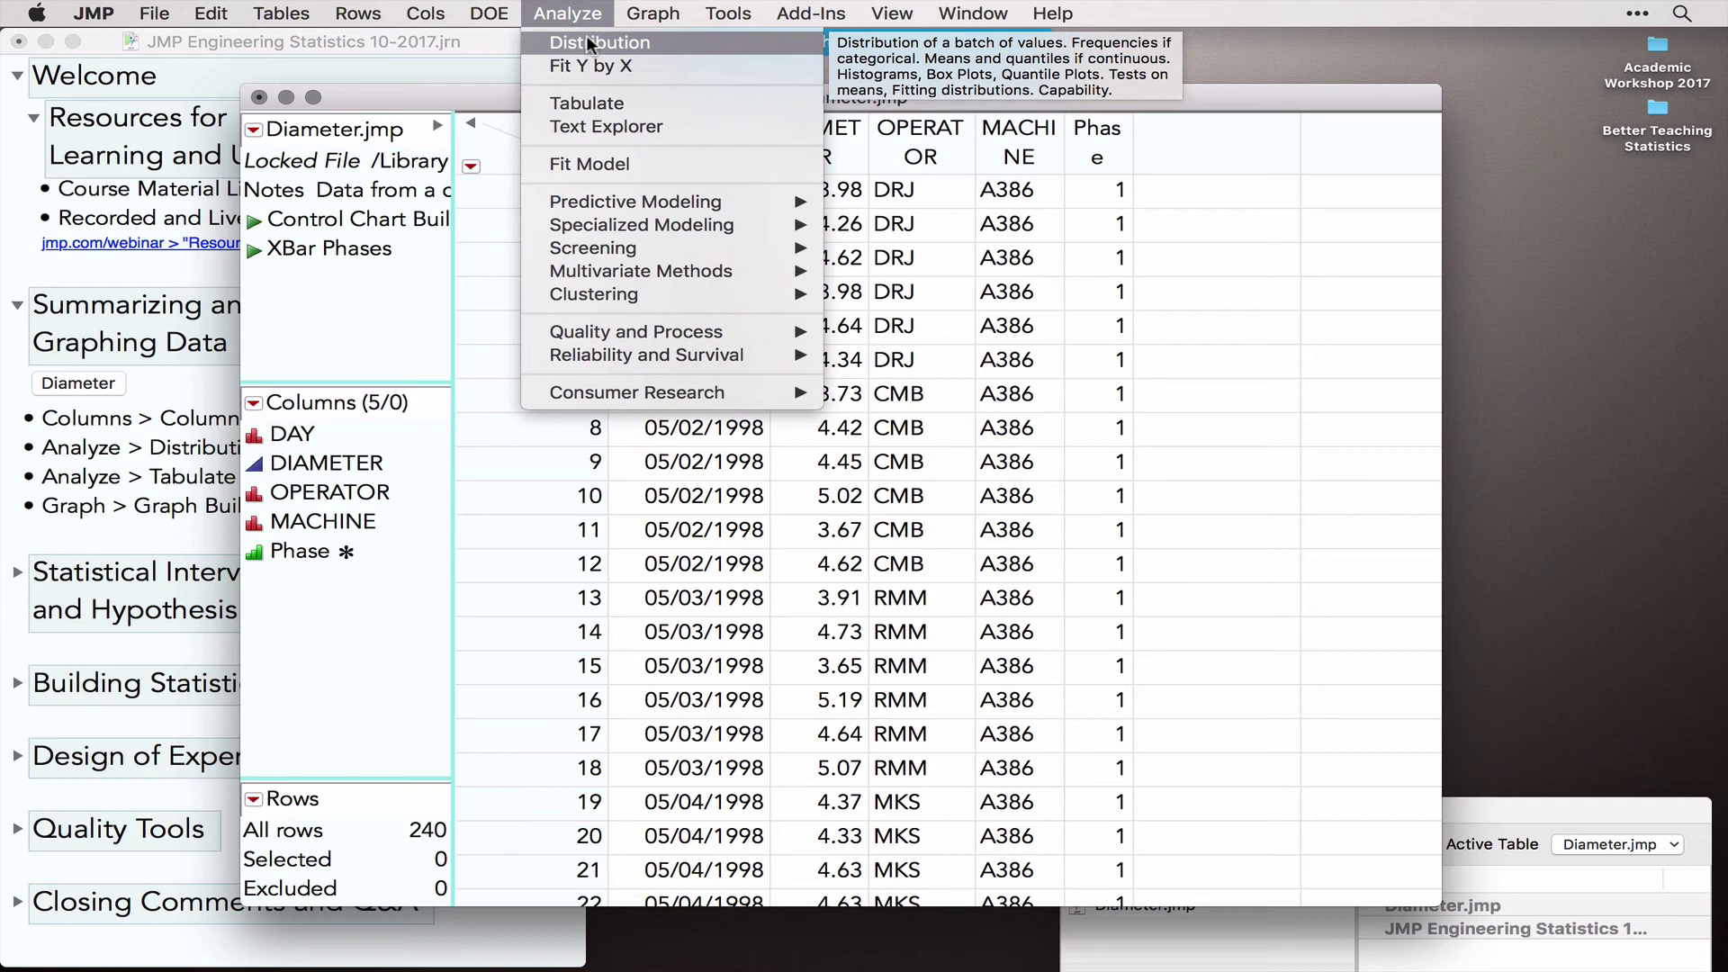
click(586, 39)
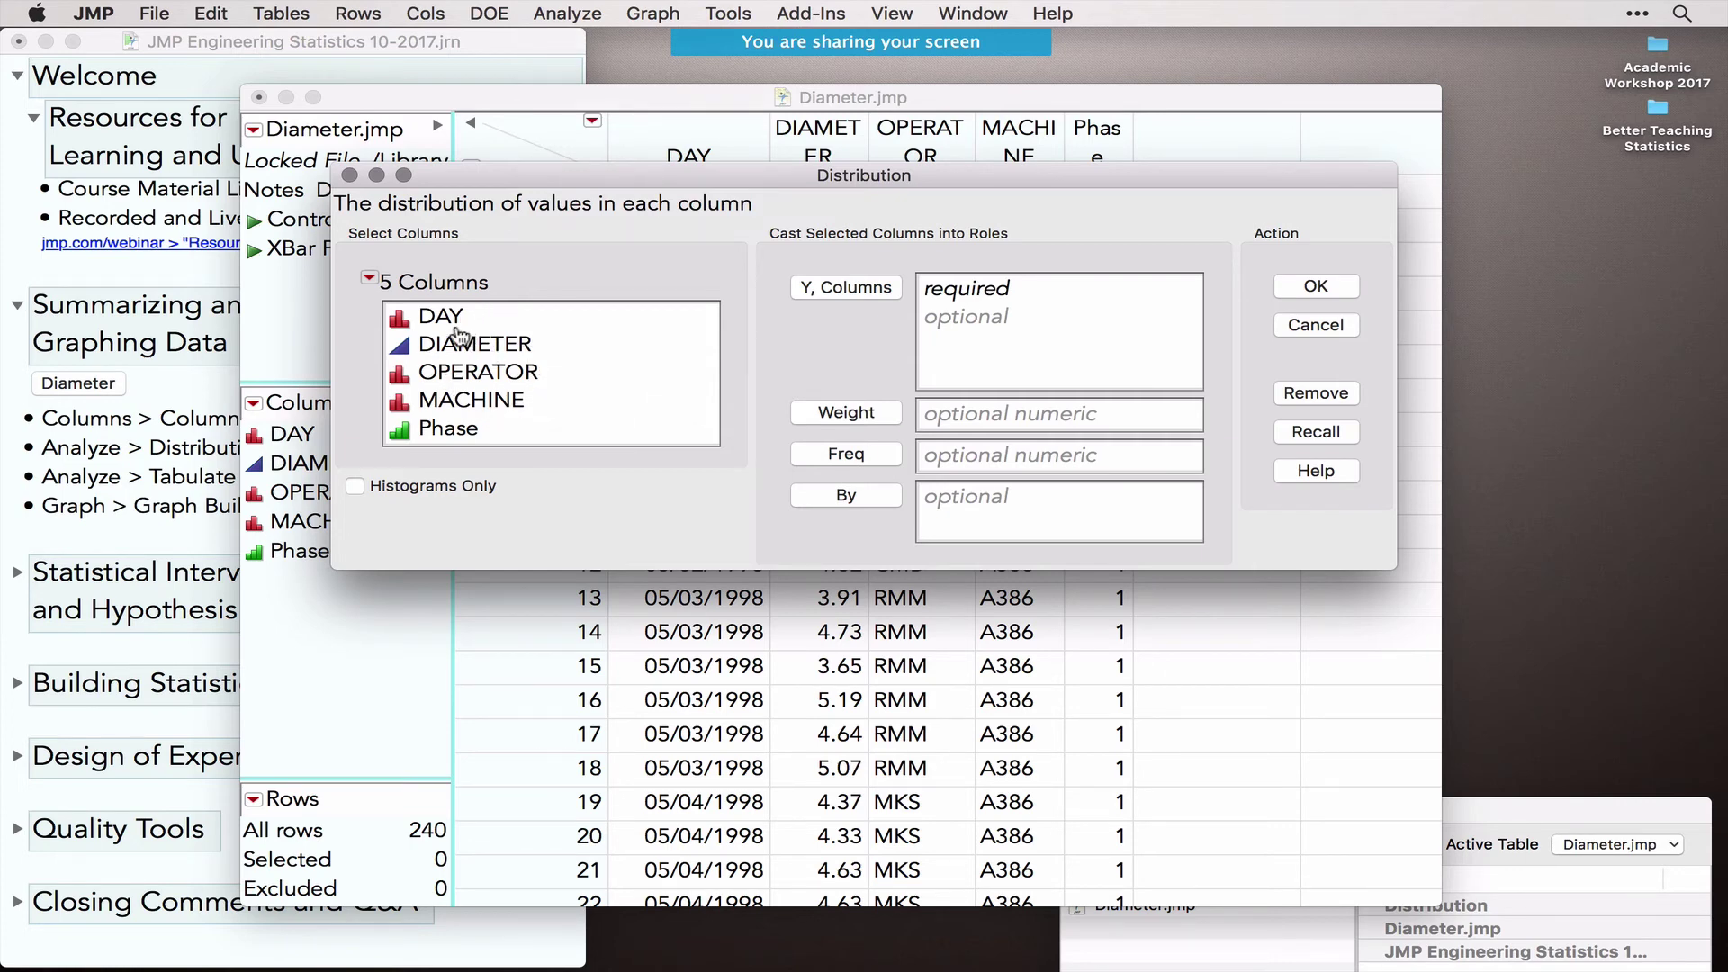
drag(450, 320, 474, 437)
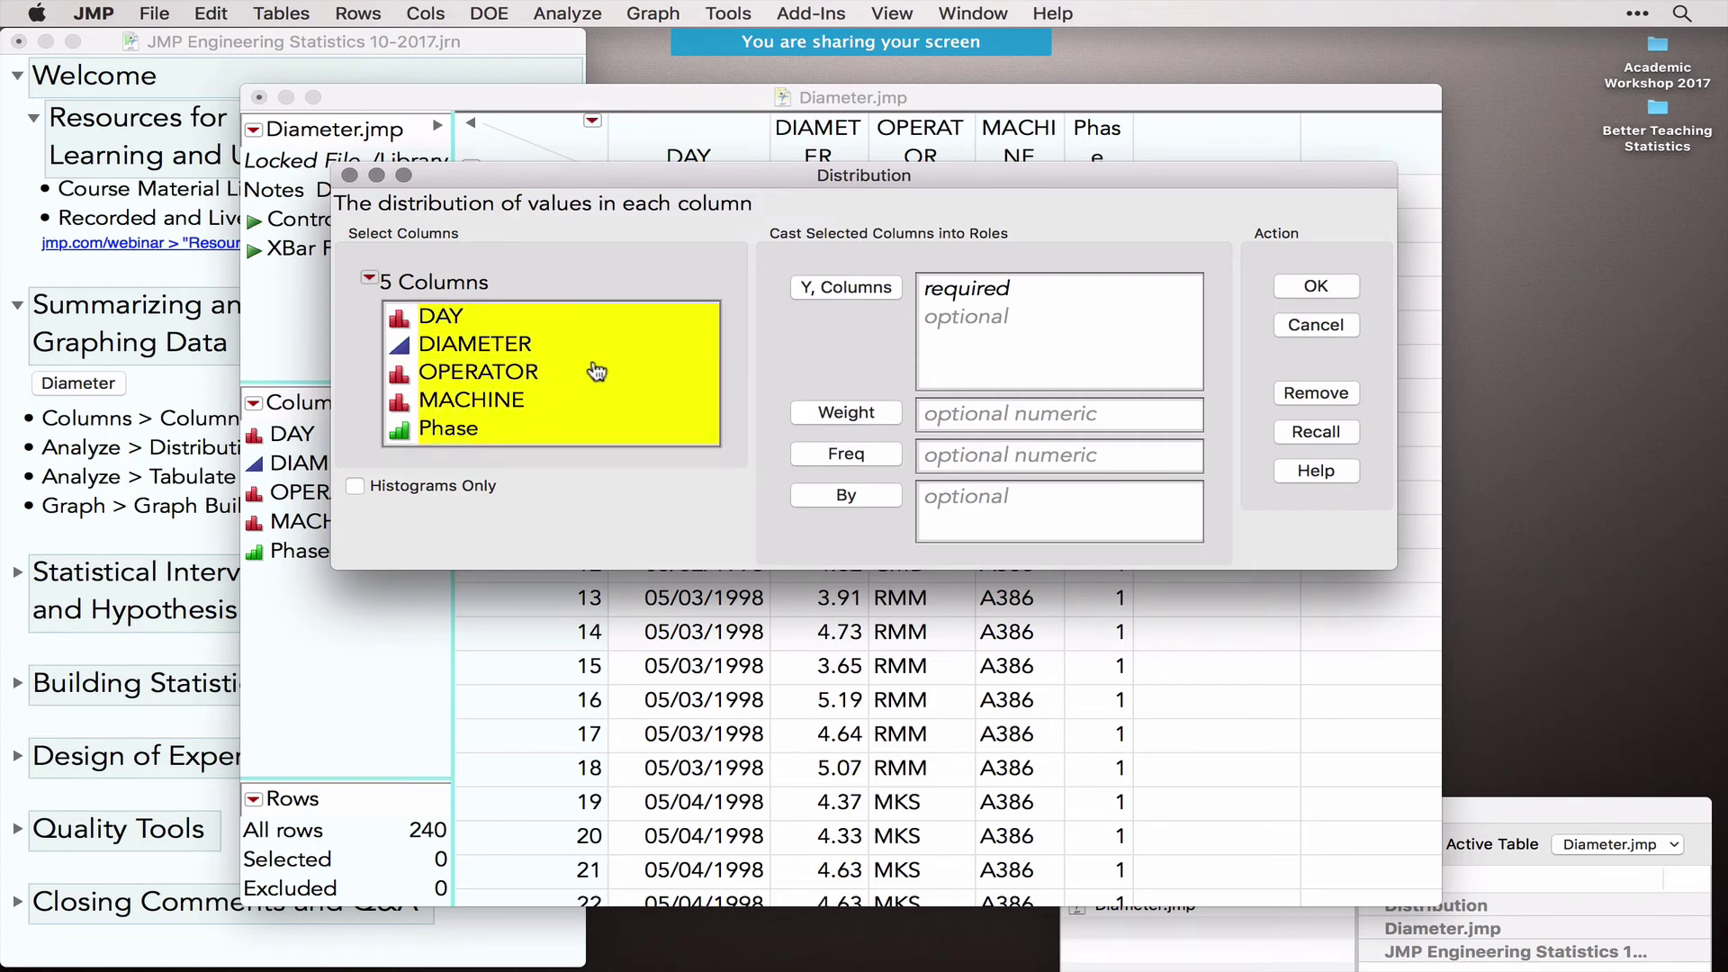
click(852, 290)
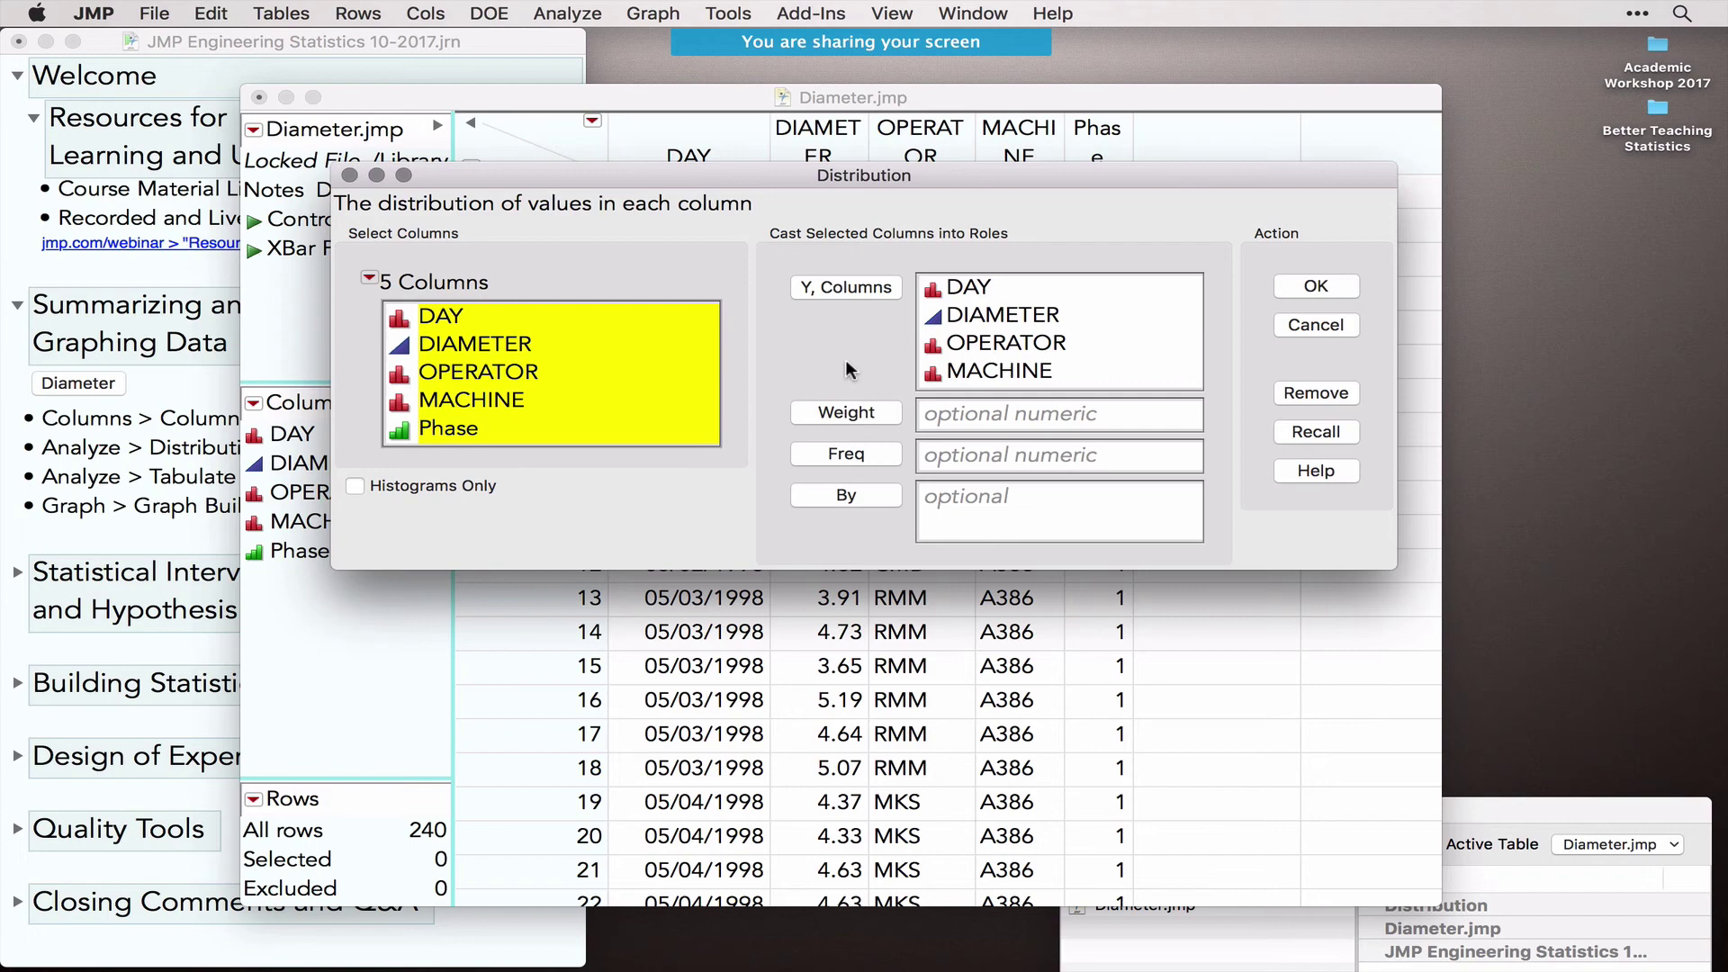
click(1317, 286)
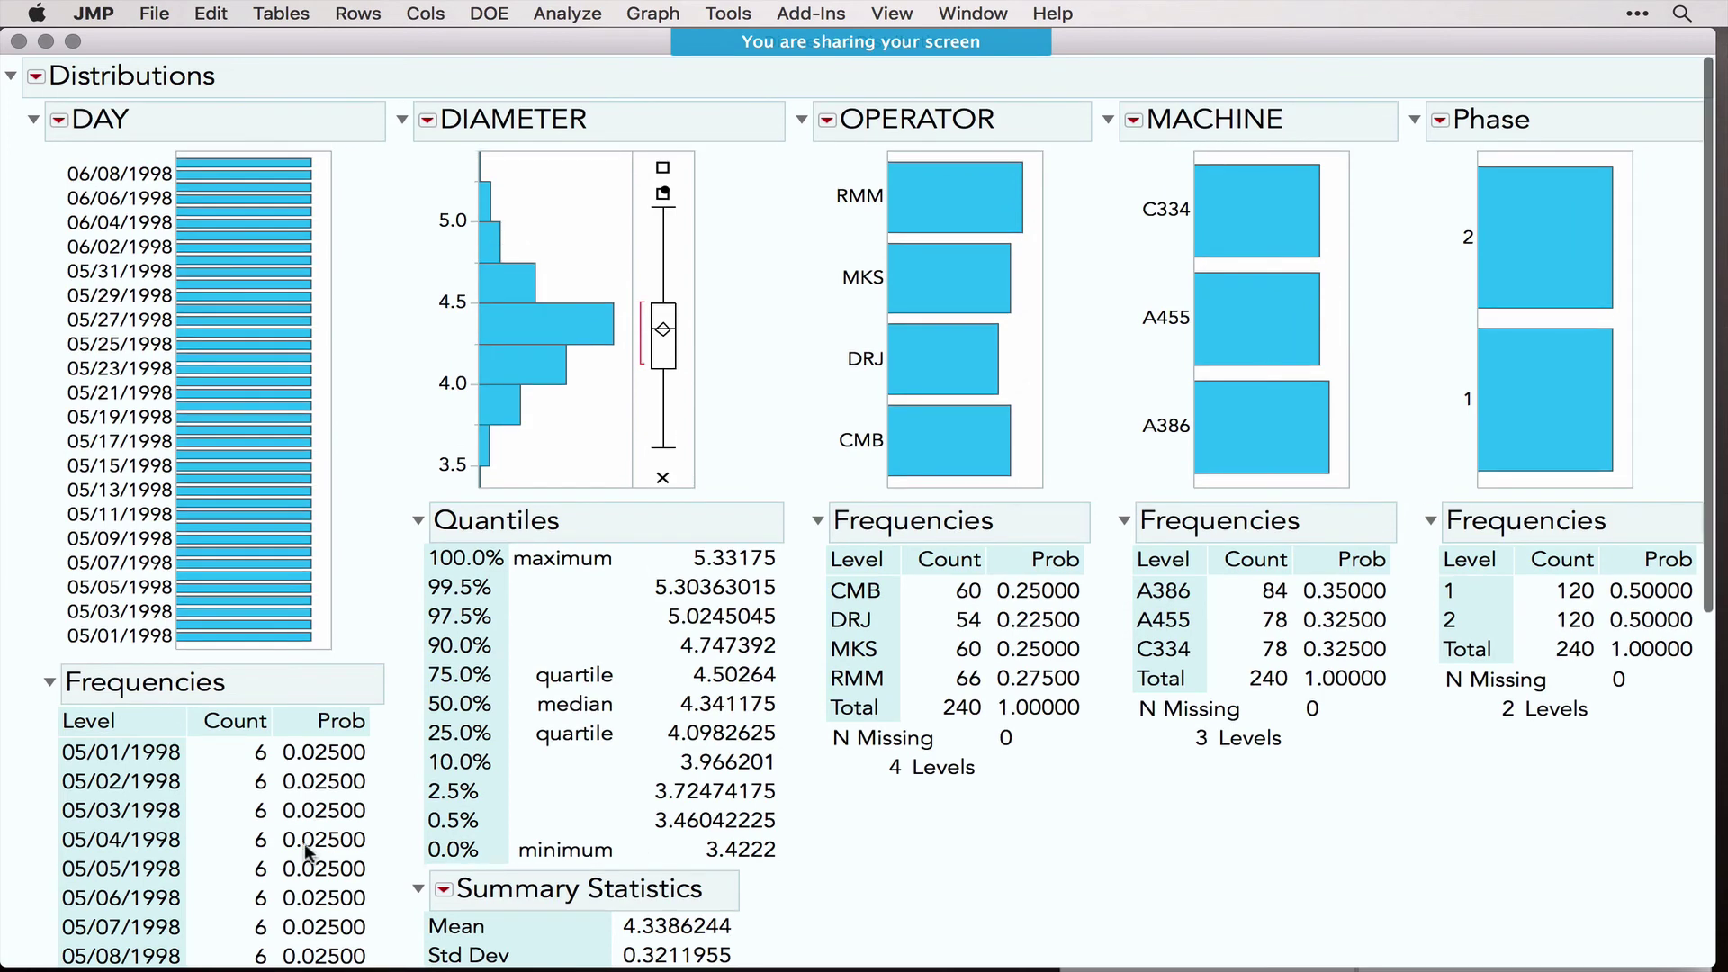
Step: Remove the DAY distribution from the report and move the report window so the journal behind it shows
scroll(306, 850, down, 3)
scroll(306, 850, down, 2)
scroll(306, 851, up, 5)
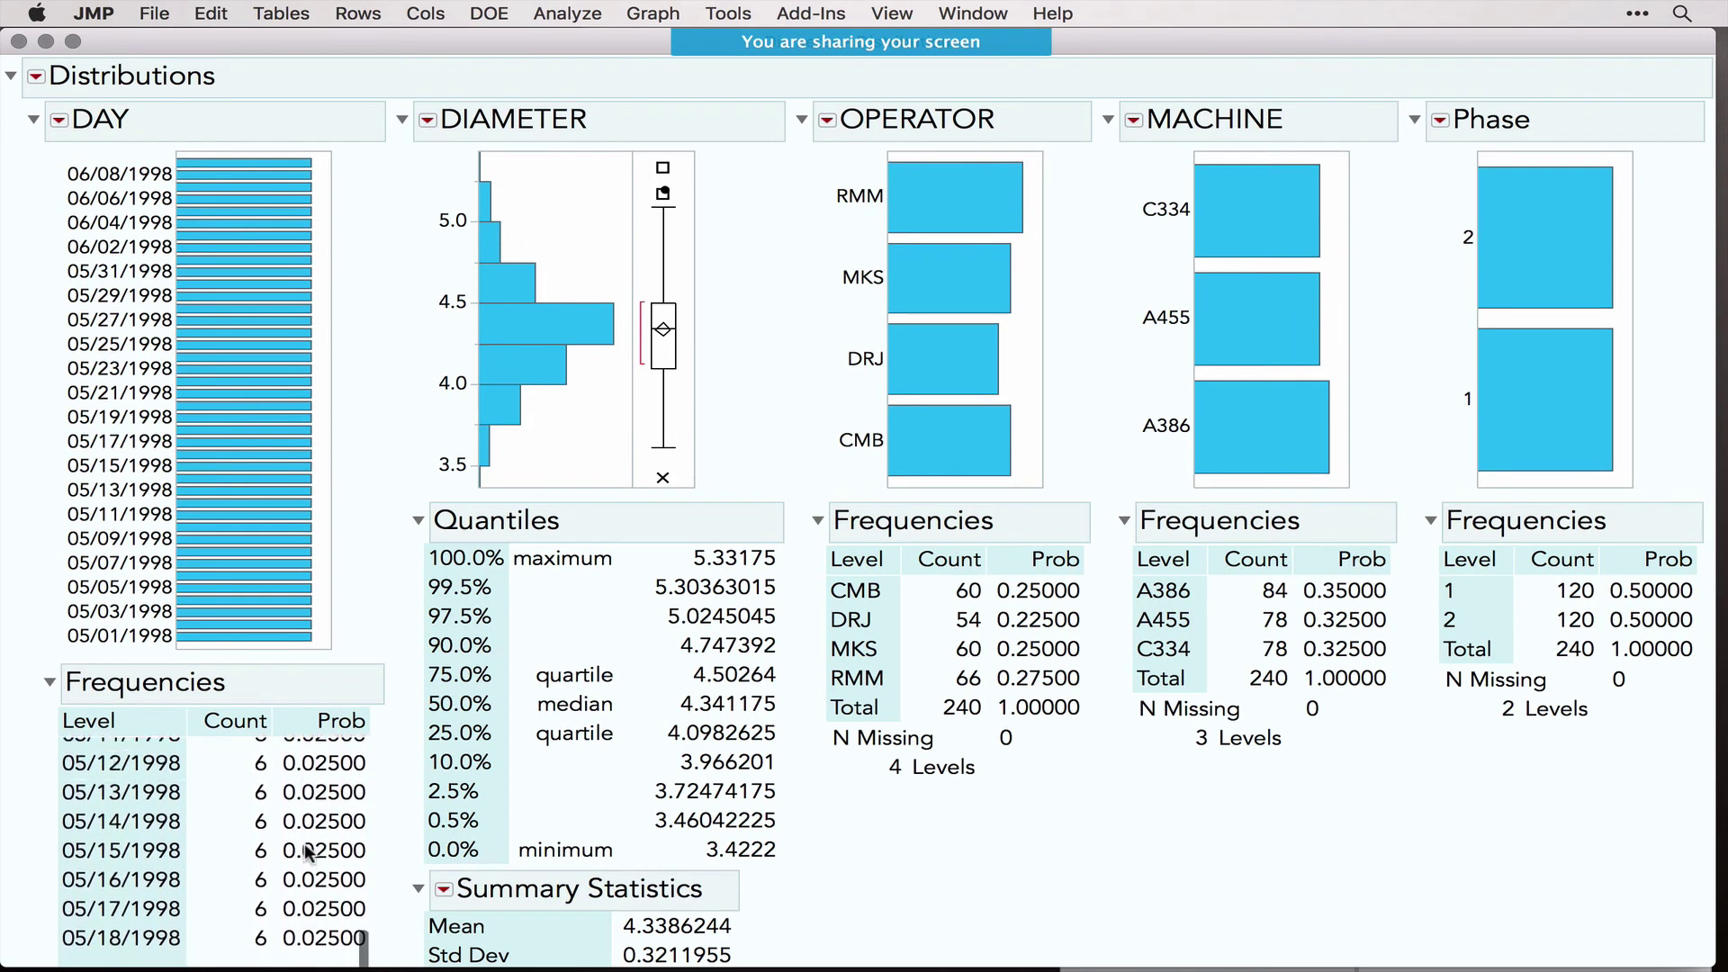
click(60, 121)
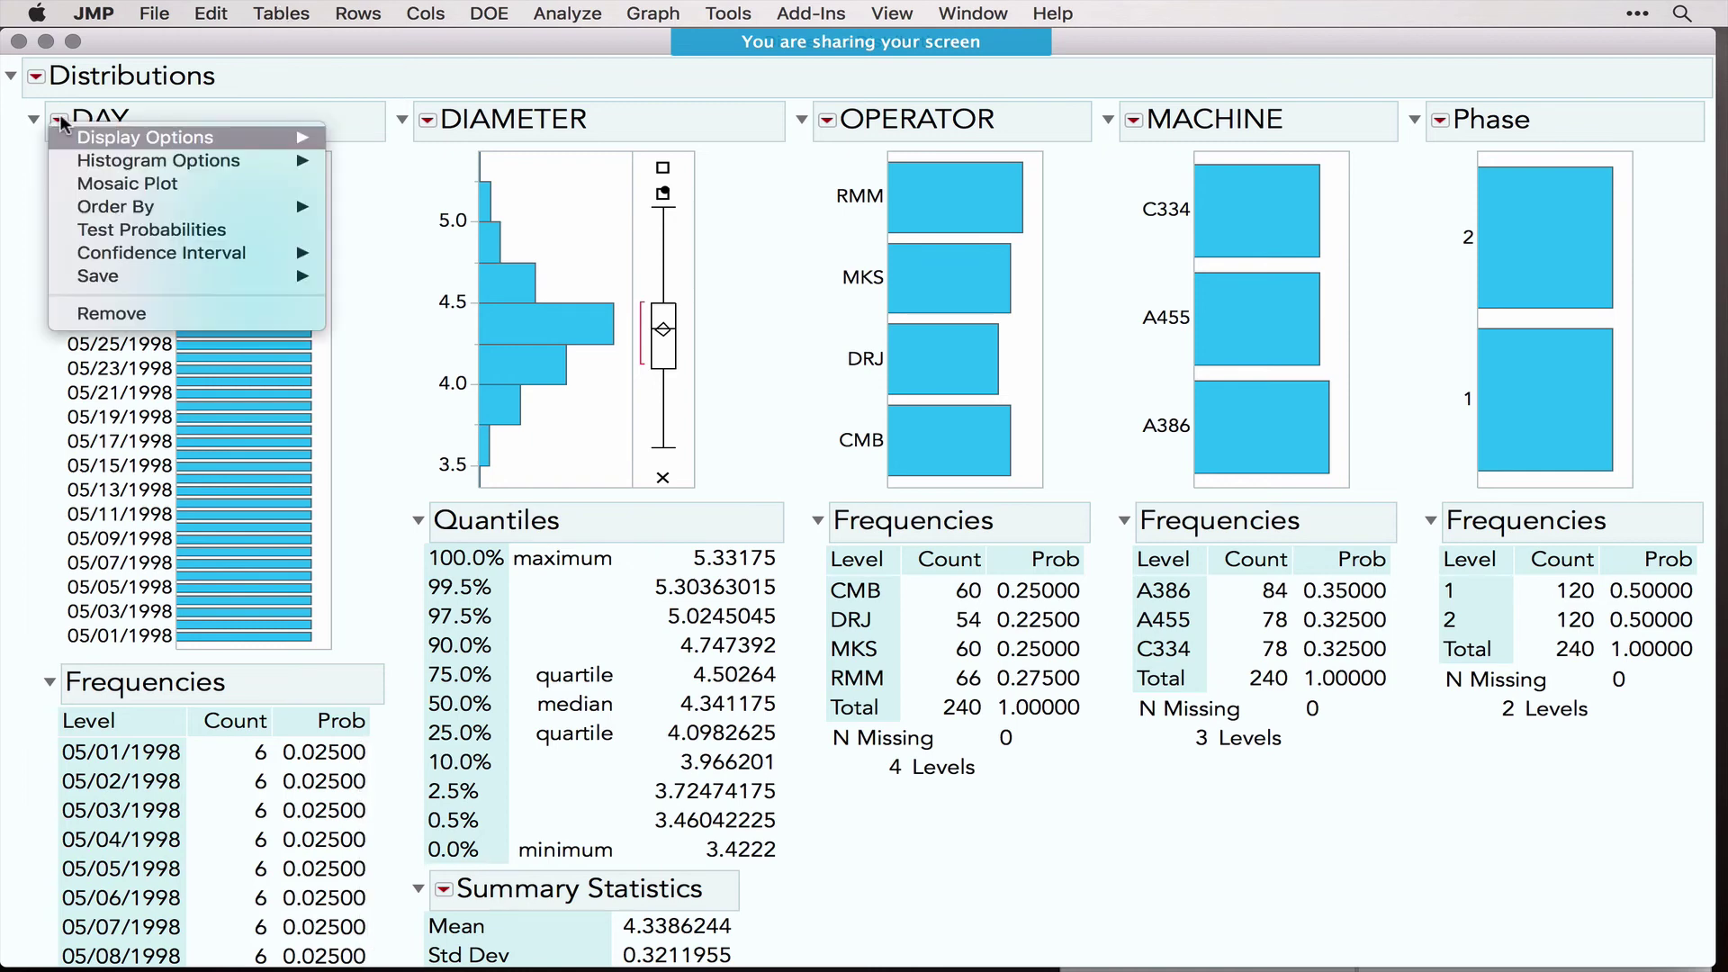
click(140, 310)
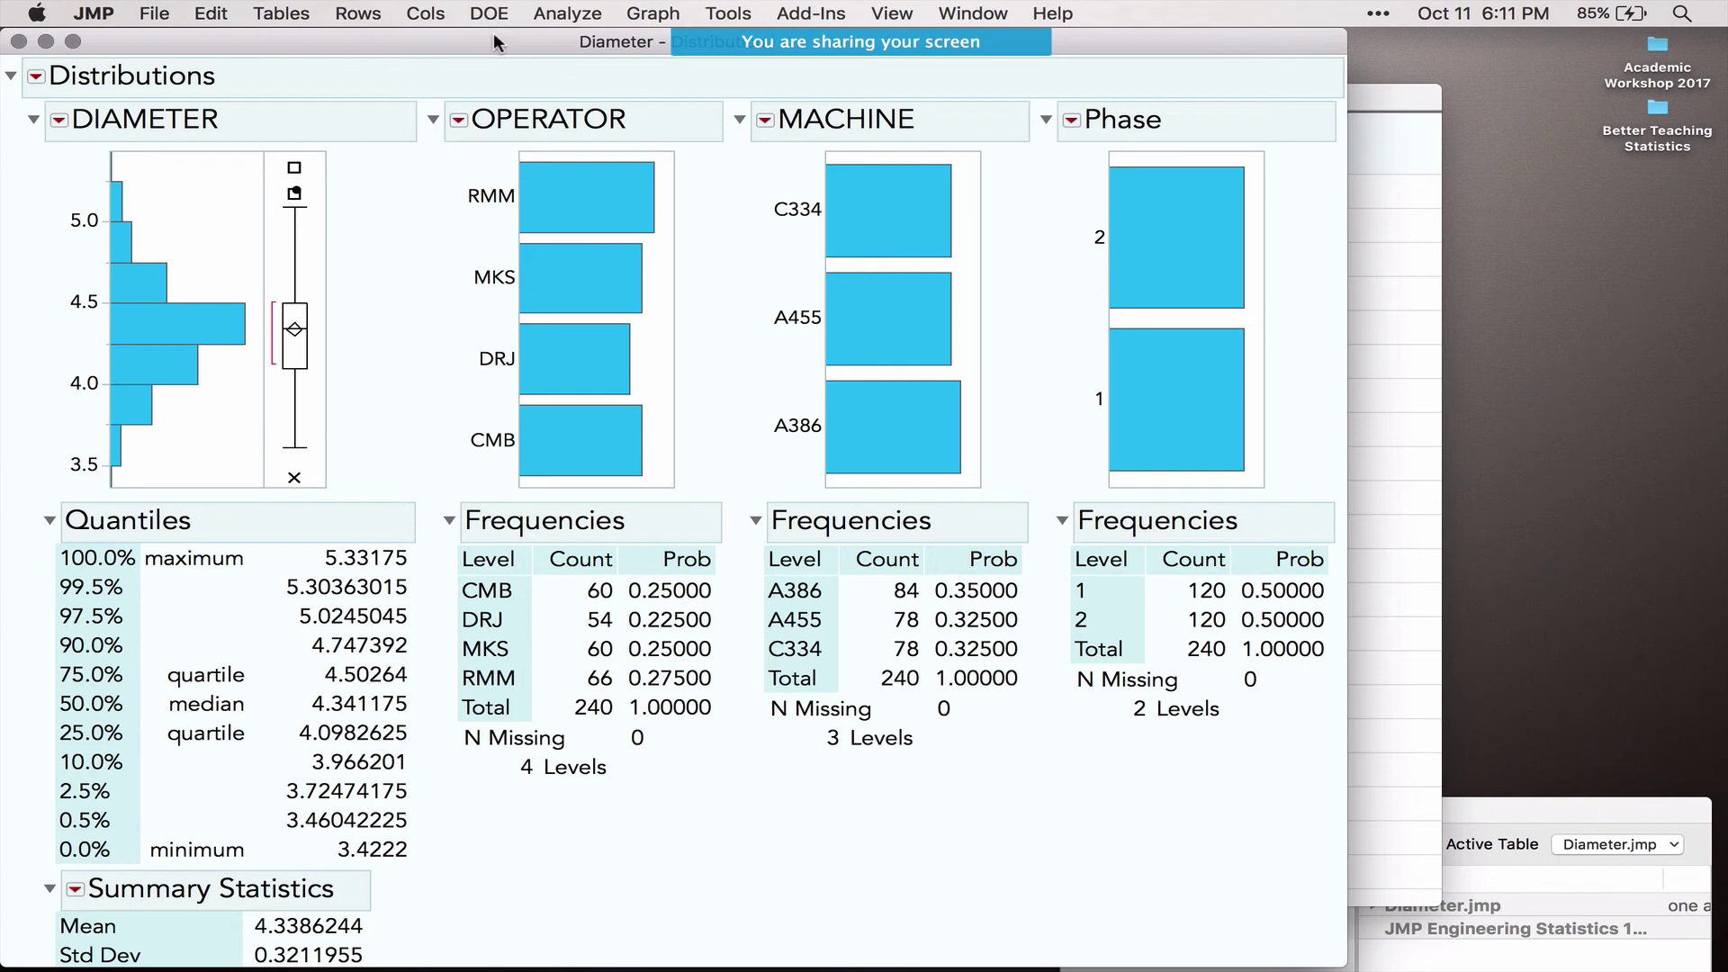
drag(493, 35, 692, 102)
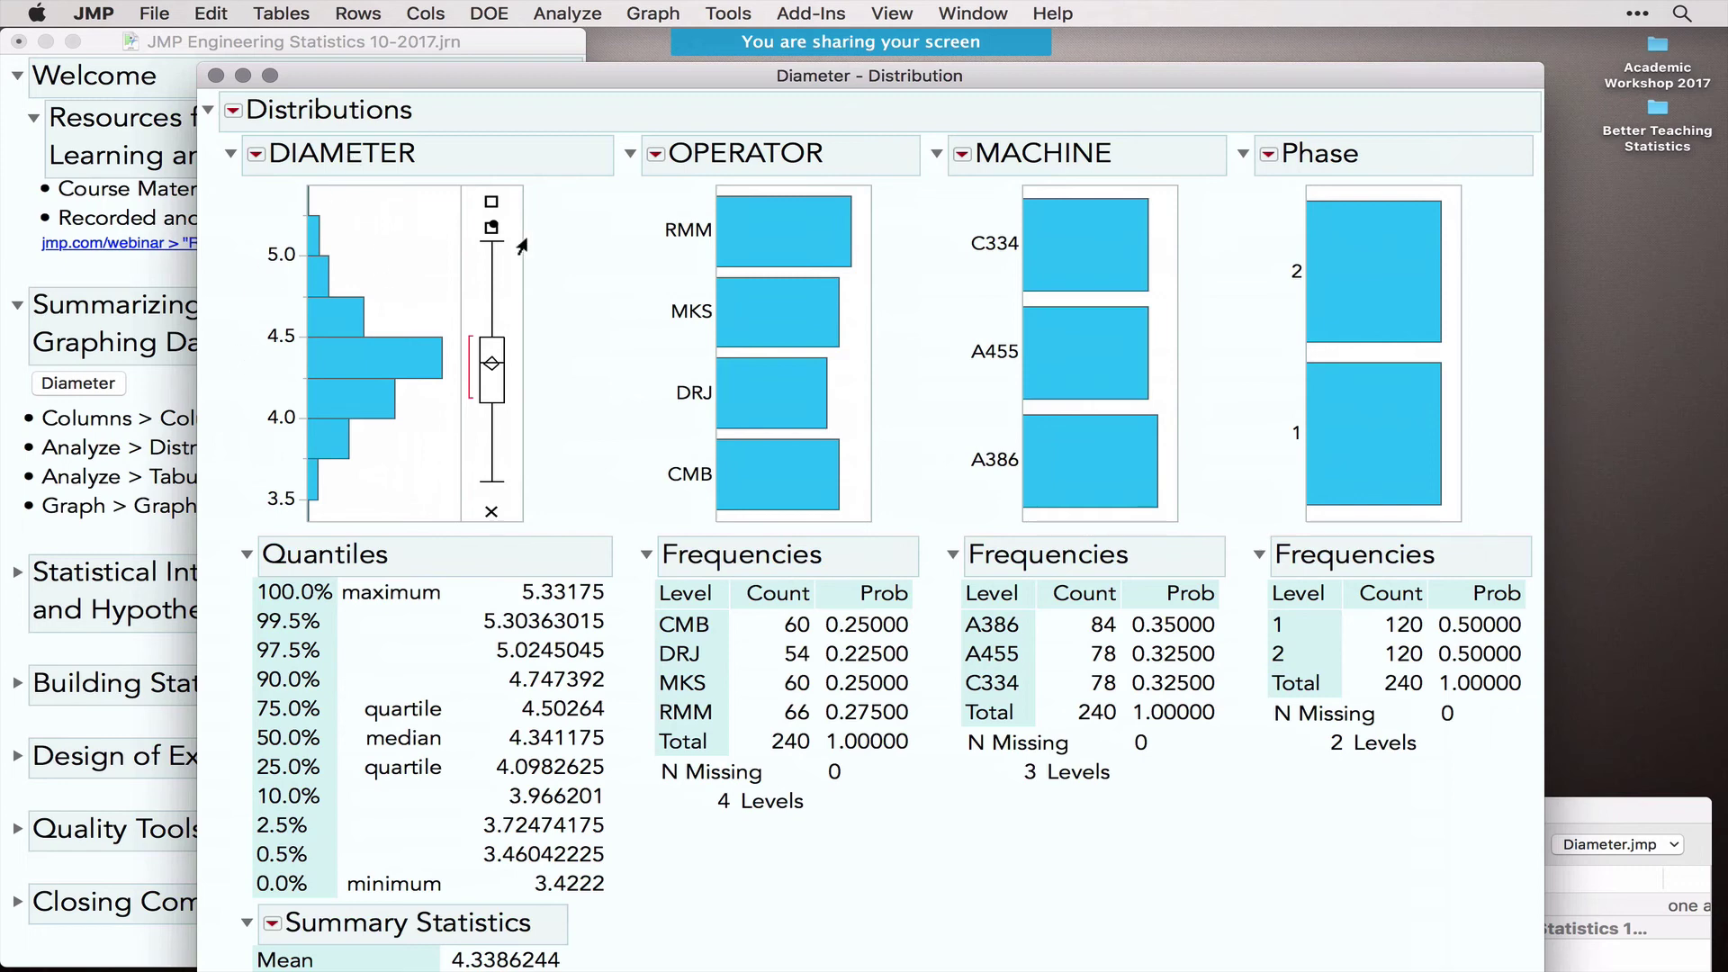
Step: Select the RMM, MKS, DRJ and CMB operator bars in turn to compare their diameters in the linked histogram
scroll(502, 779, down, 3)
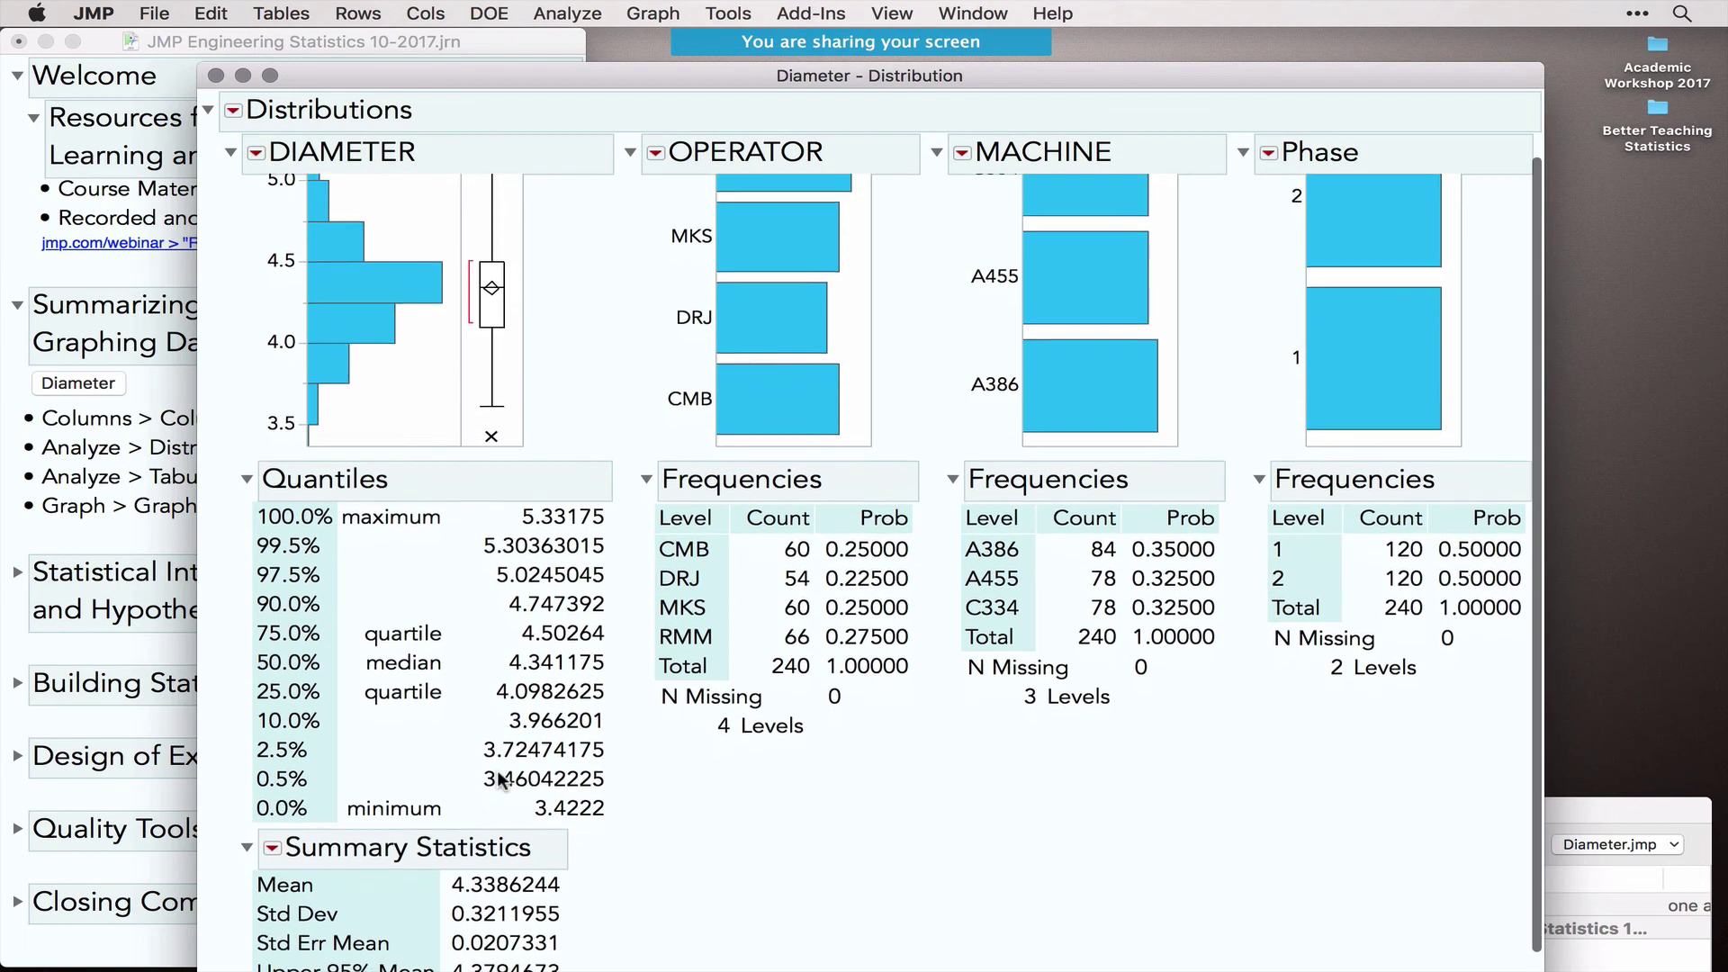
scroll(501, 779, up, 3)
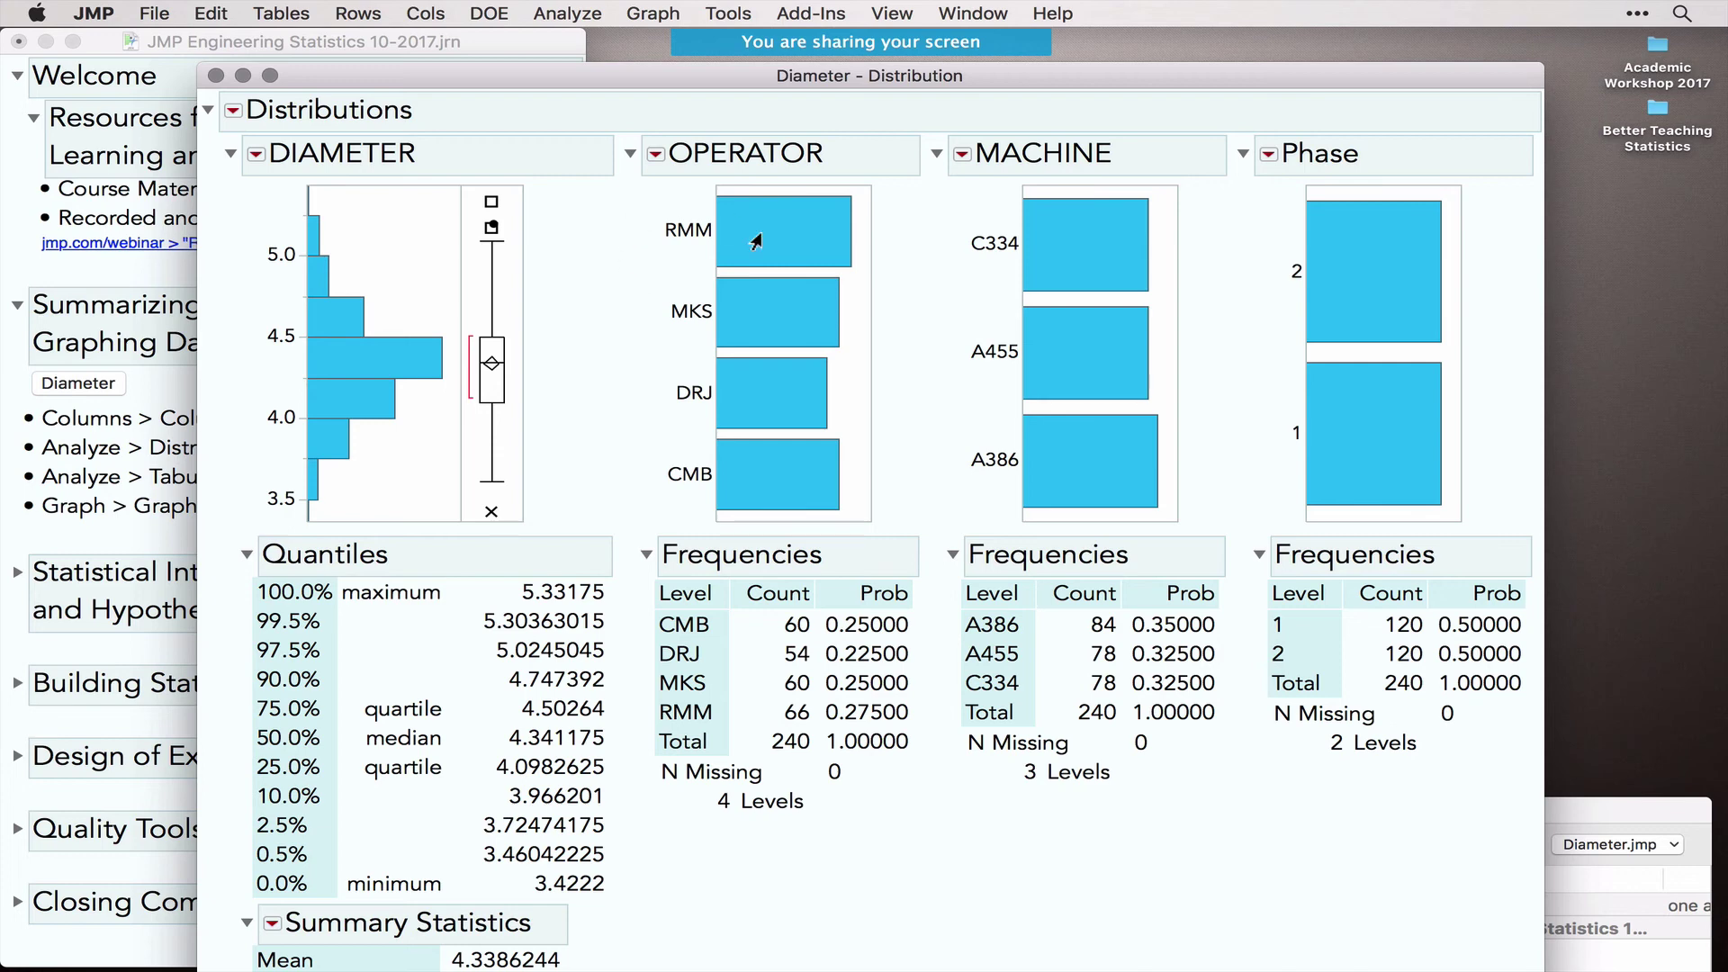
click(796, 257)
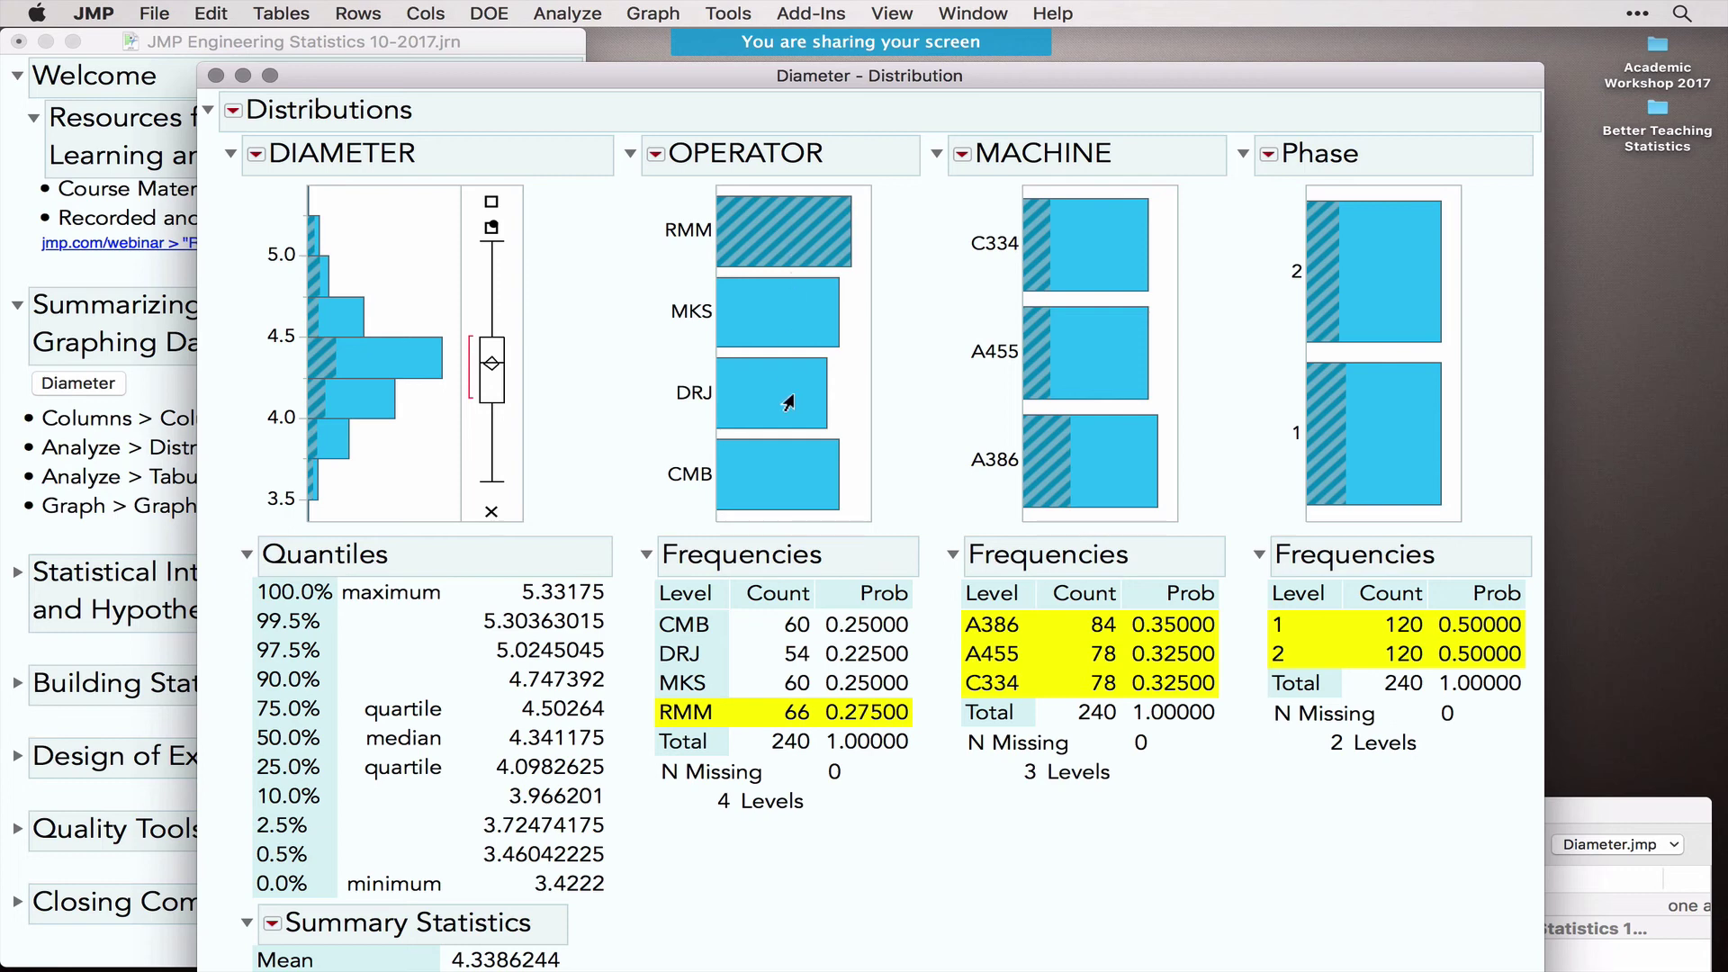
click(772, 335)
click(772, 391)
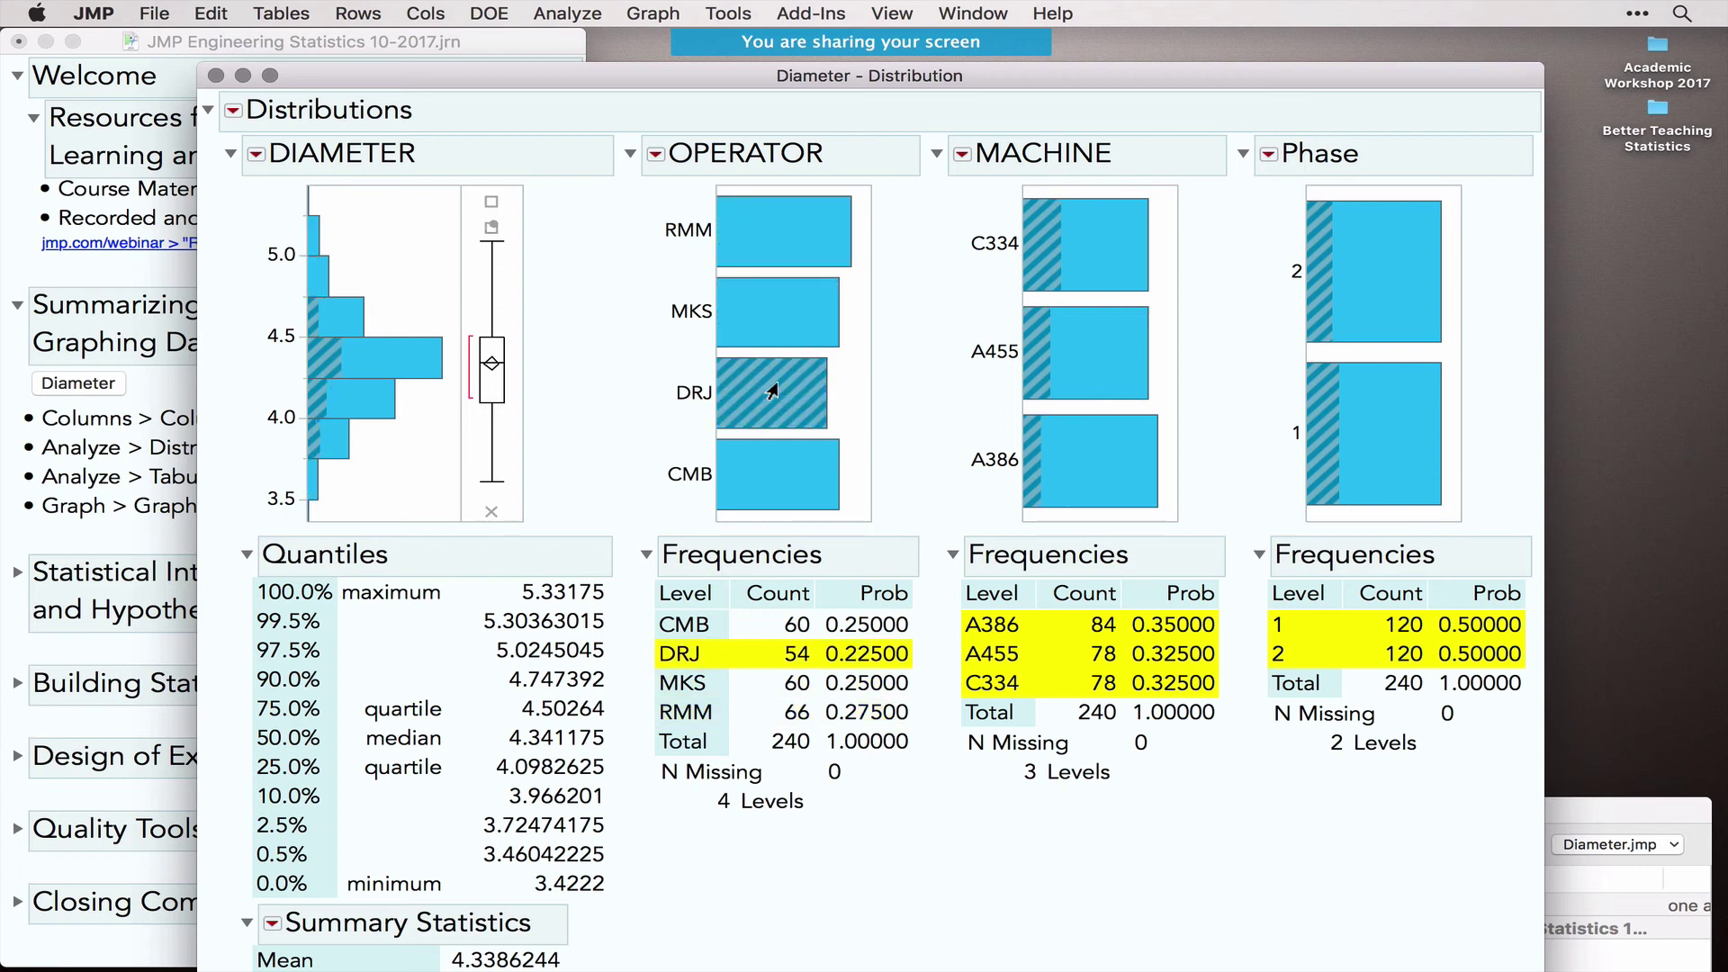
click(774, 481)
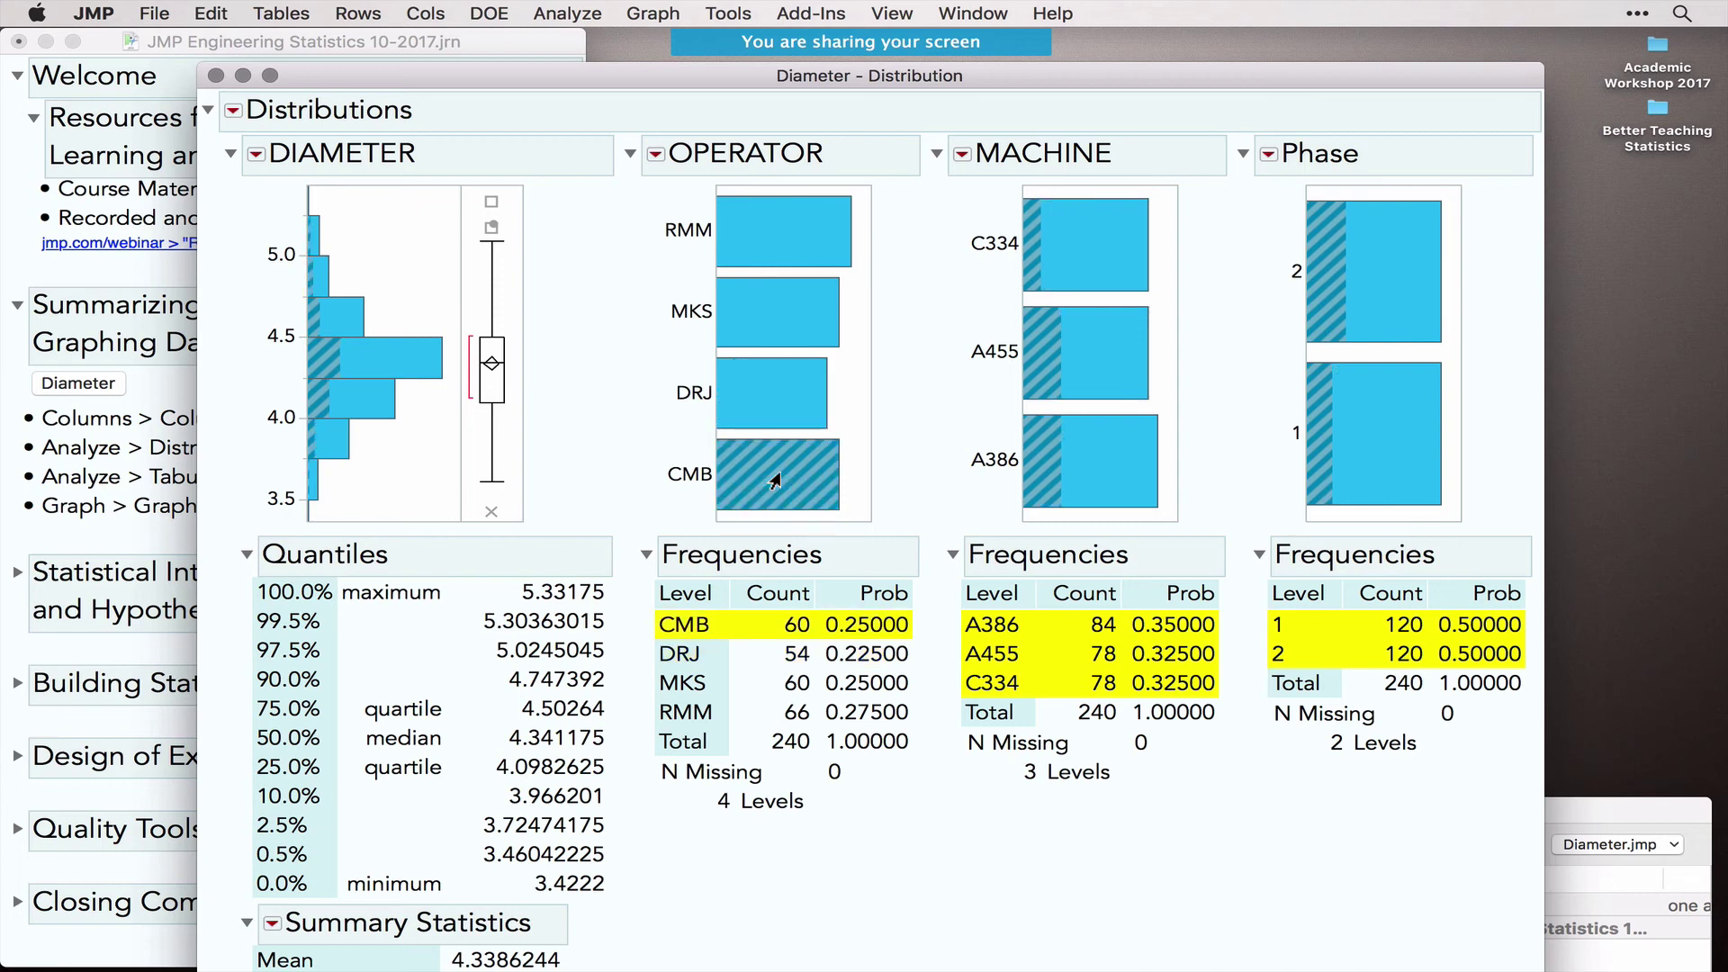
click(756, 370)
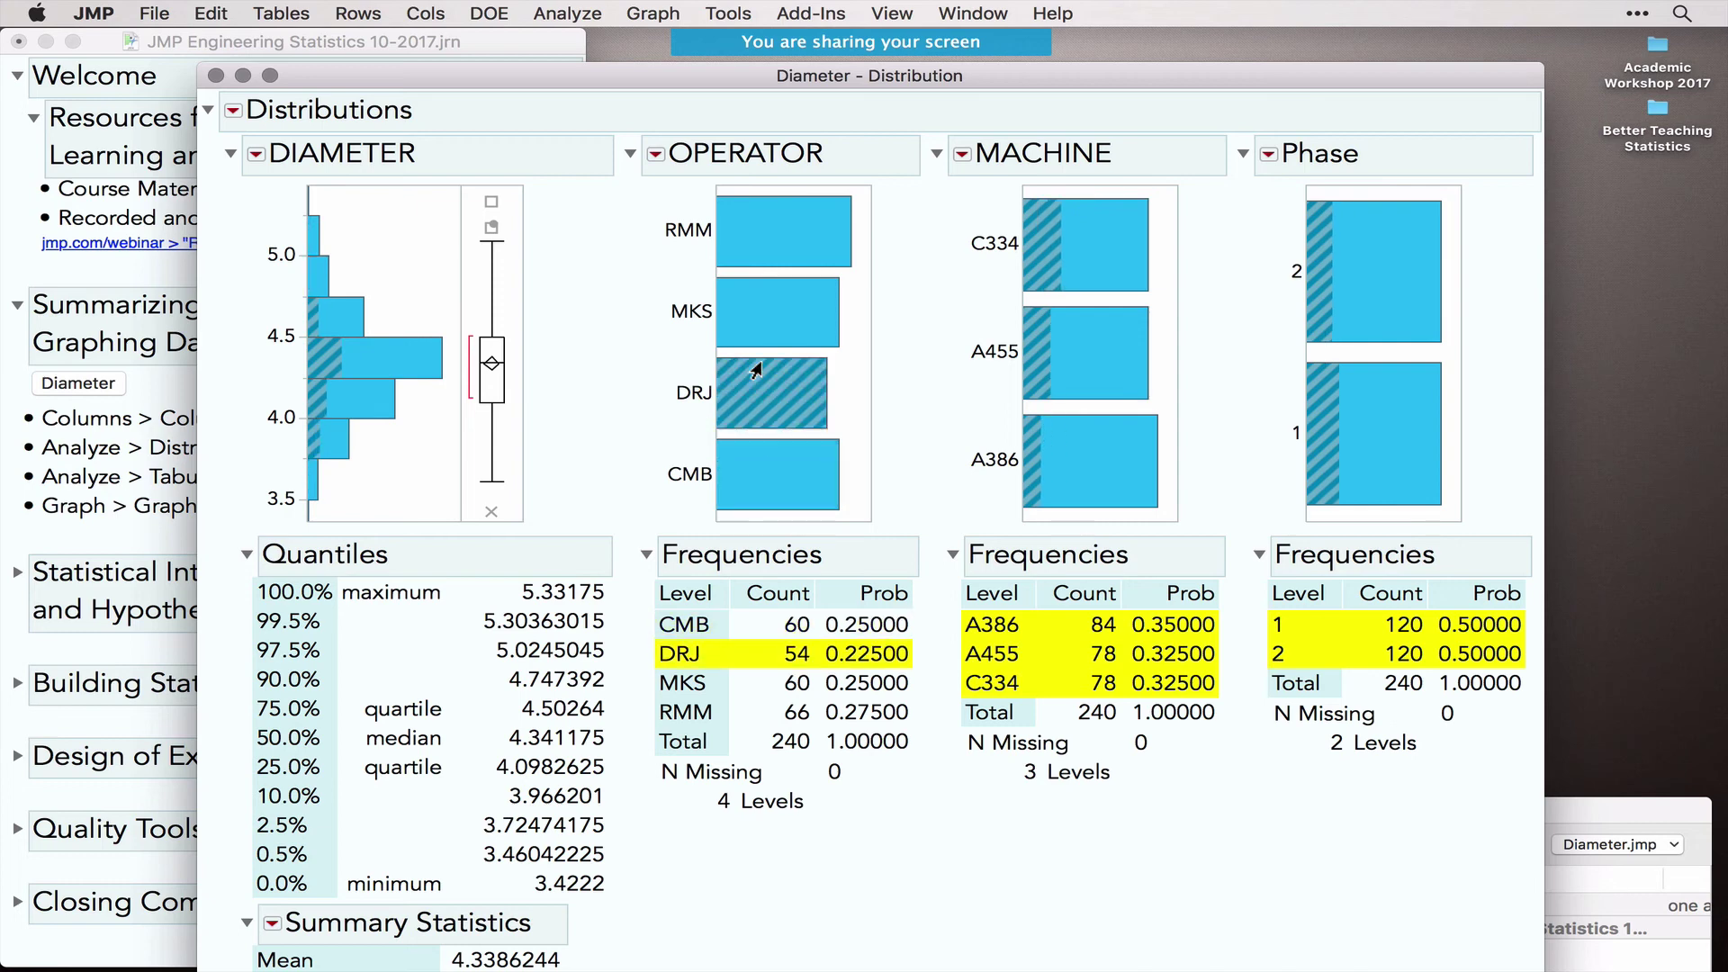
click(750, 245)
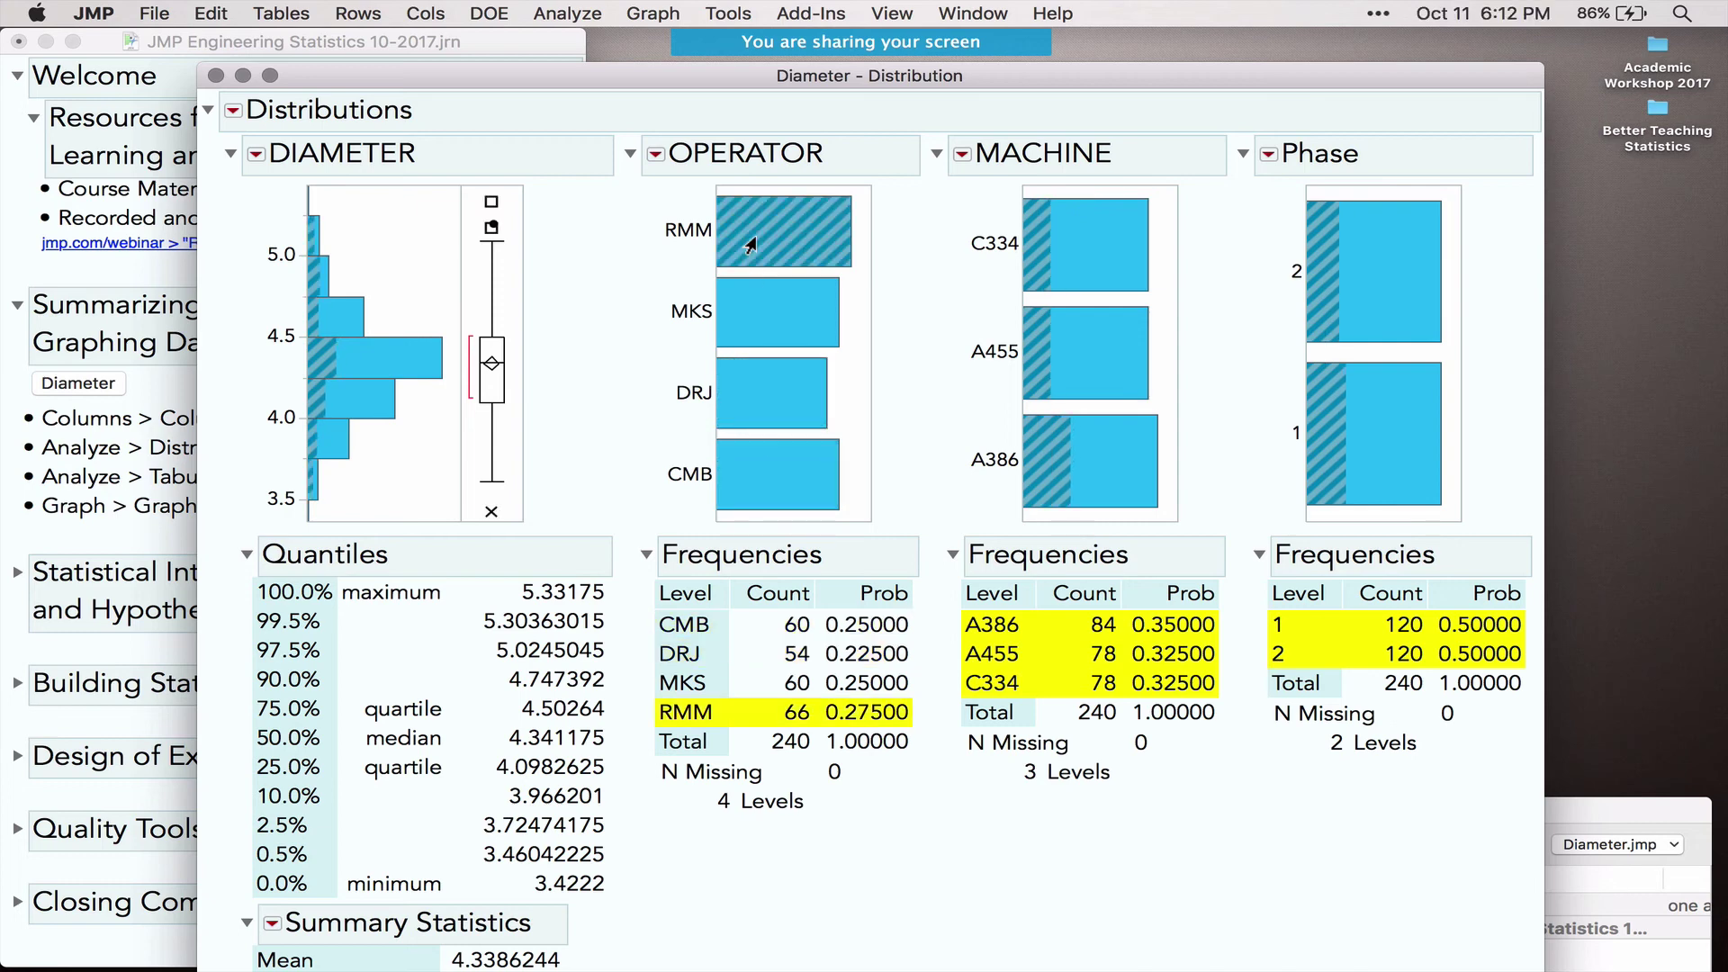
drag(225, 344, 369, 345)
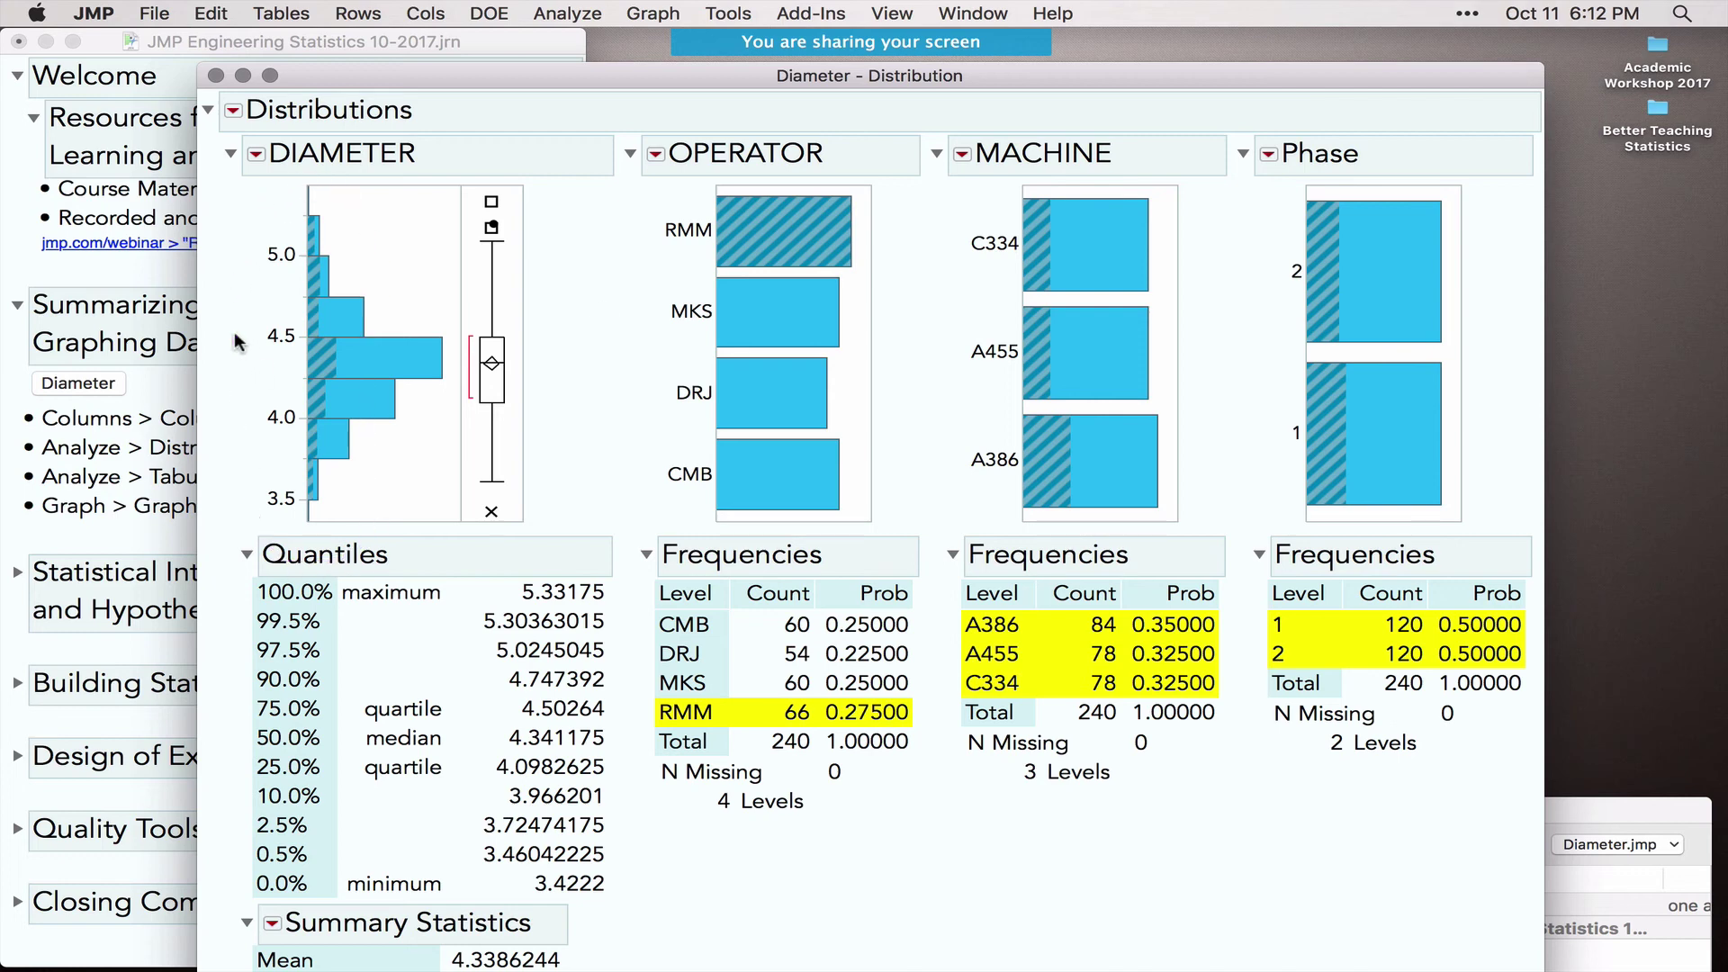
click(754, 396)
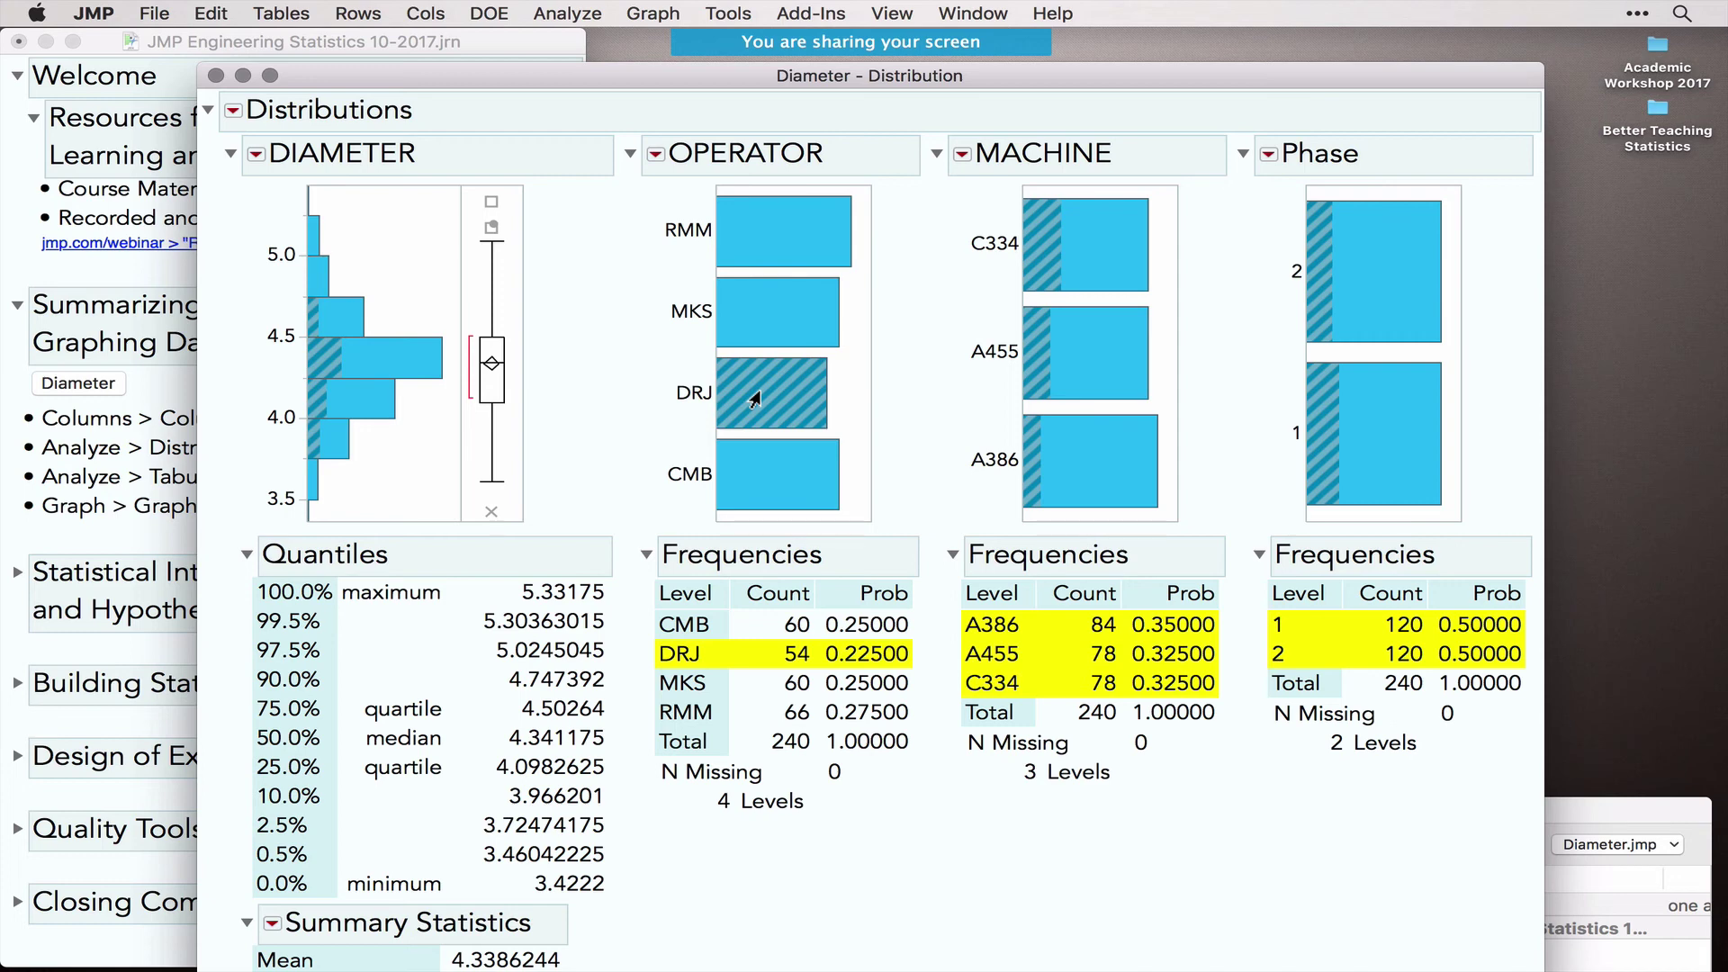
mouse_move(225, 374)
mouse_down()
mouse_move(365, 301)
mouse_move(262, 460)
mouse_move(248, 364)
mouse_up()
Step: Highlight machines C334, A455 and A386, then alternate between Phase 2 and Phase 1, to compare their linked diameter distributions
click(1107, 256)
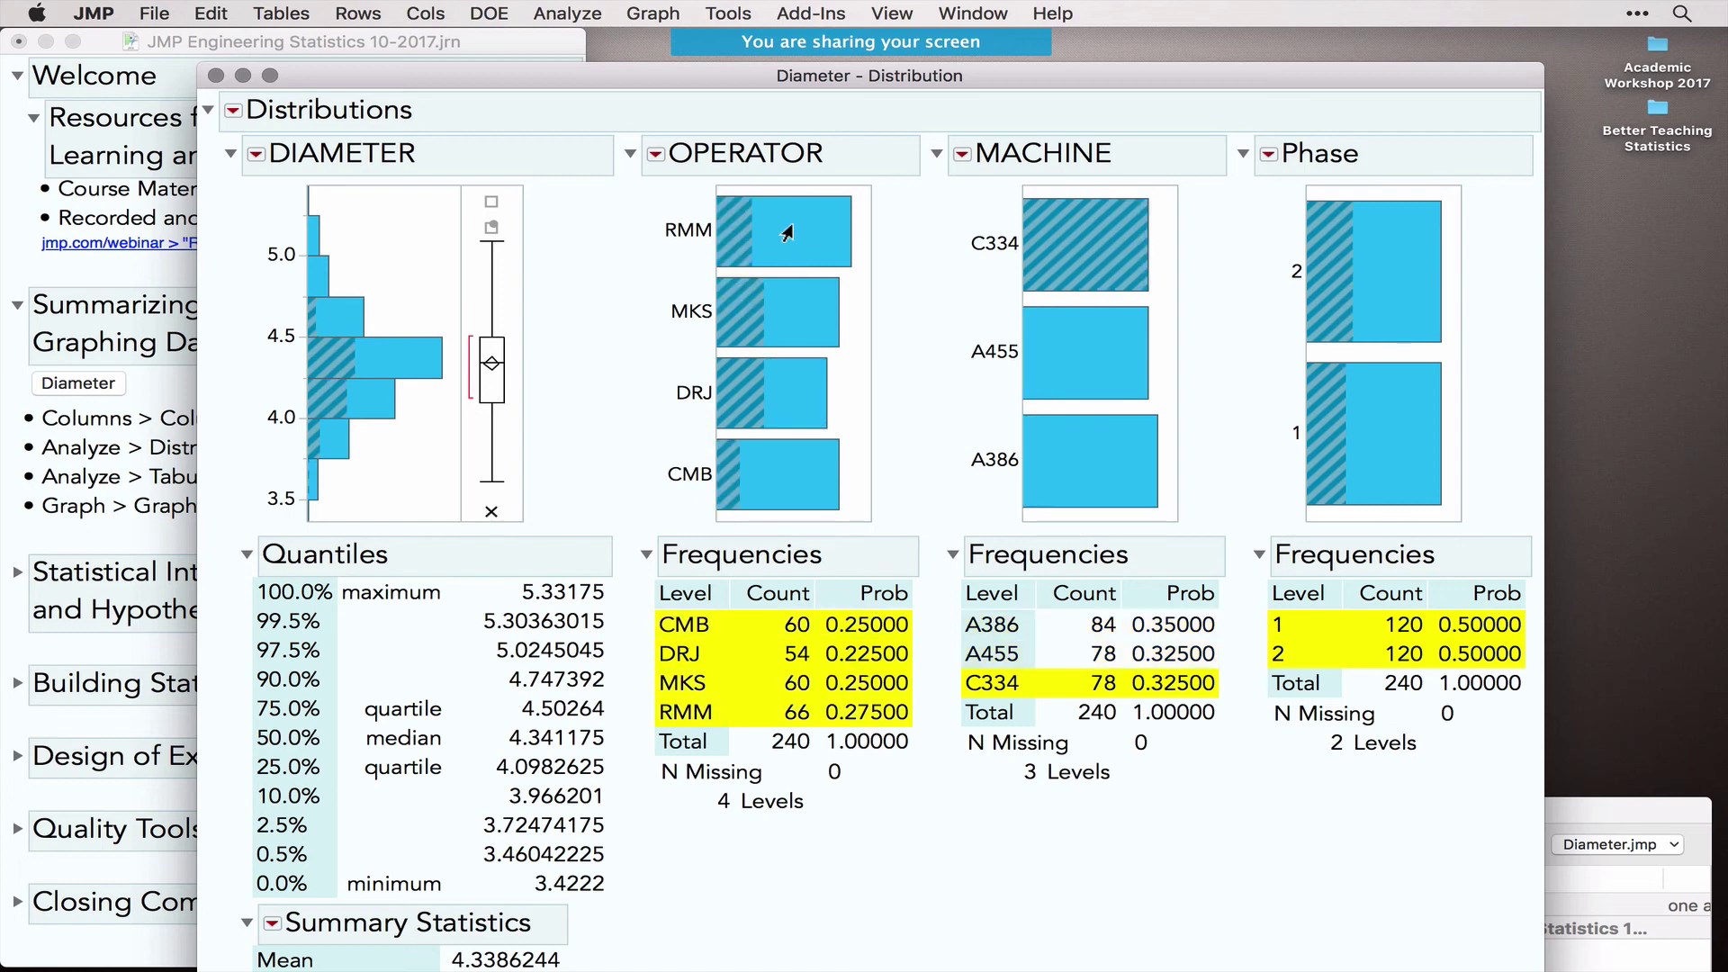
click(1056, 385)
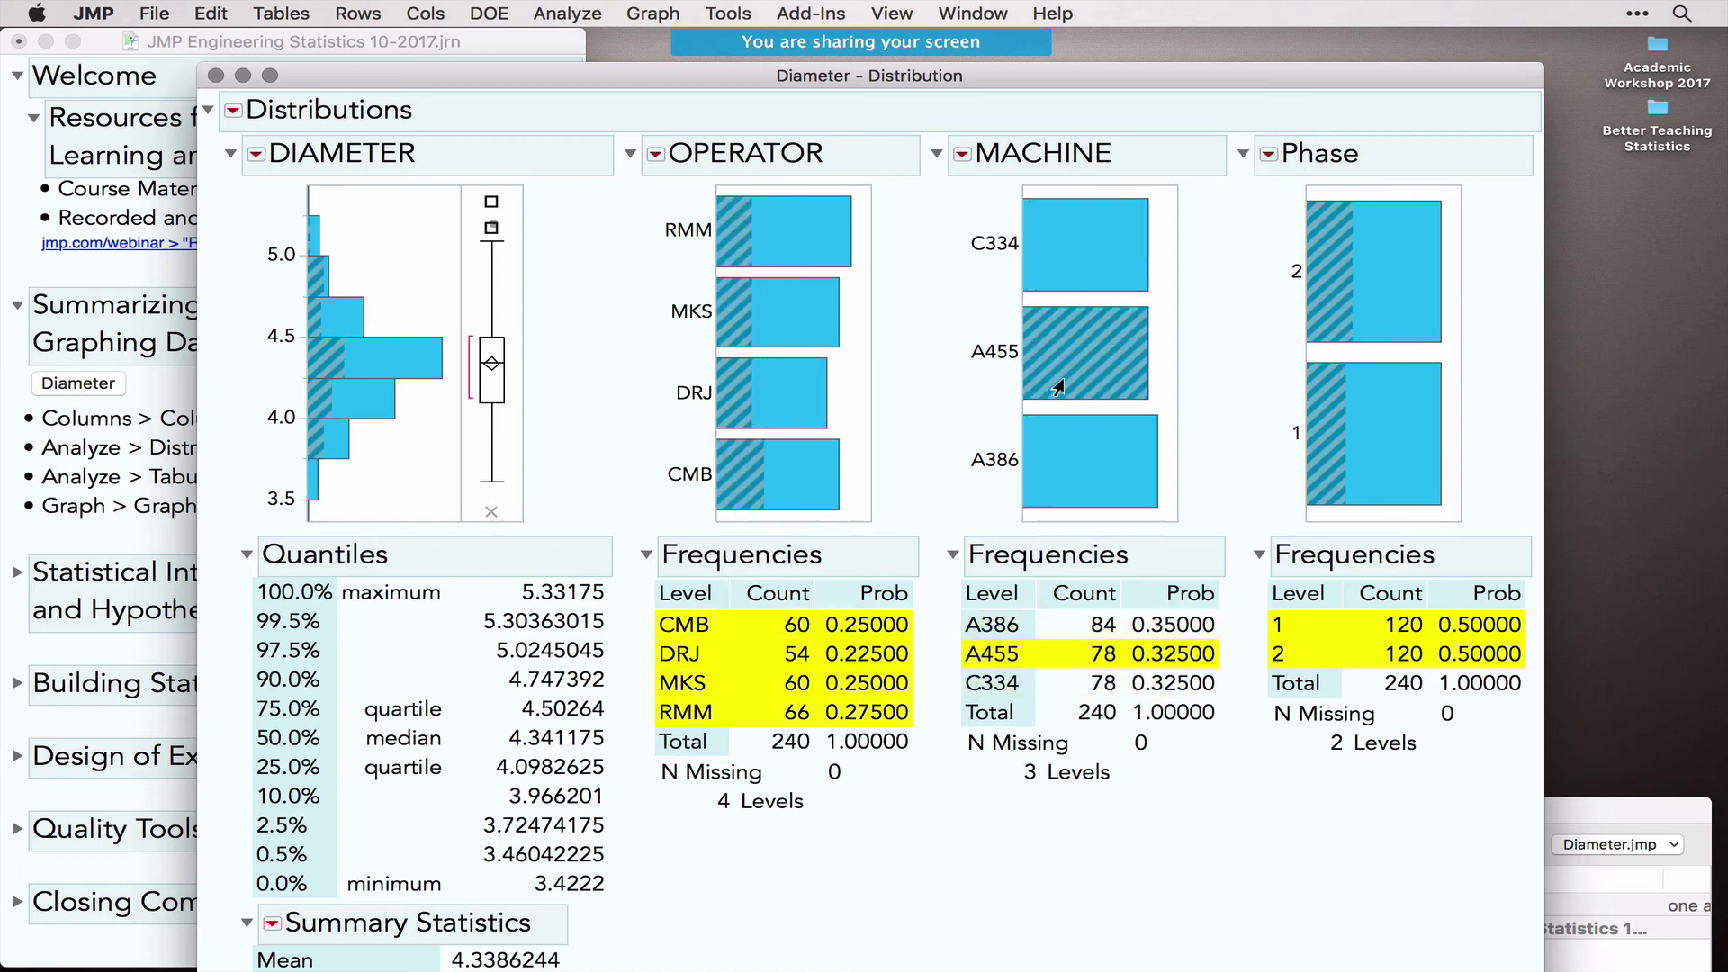
click(1078, 466)
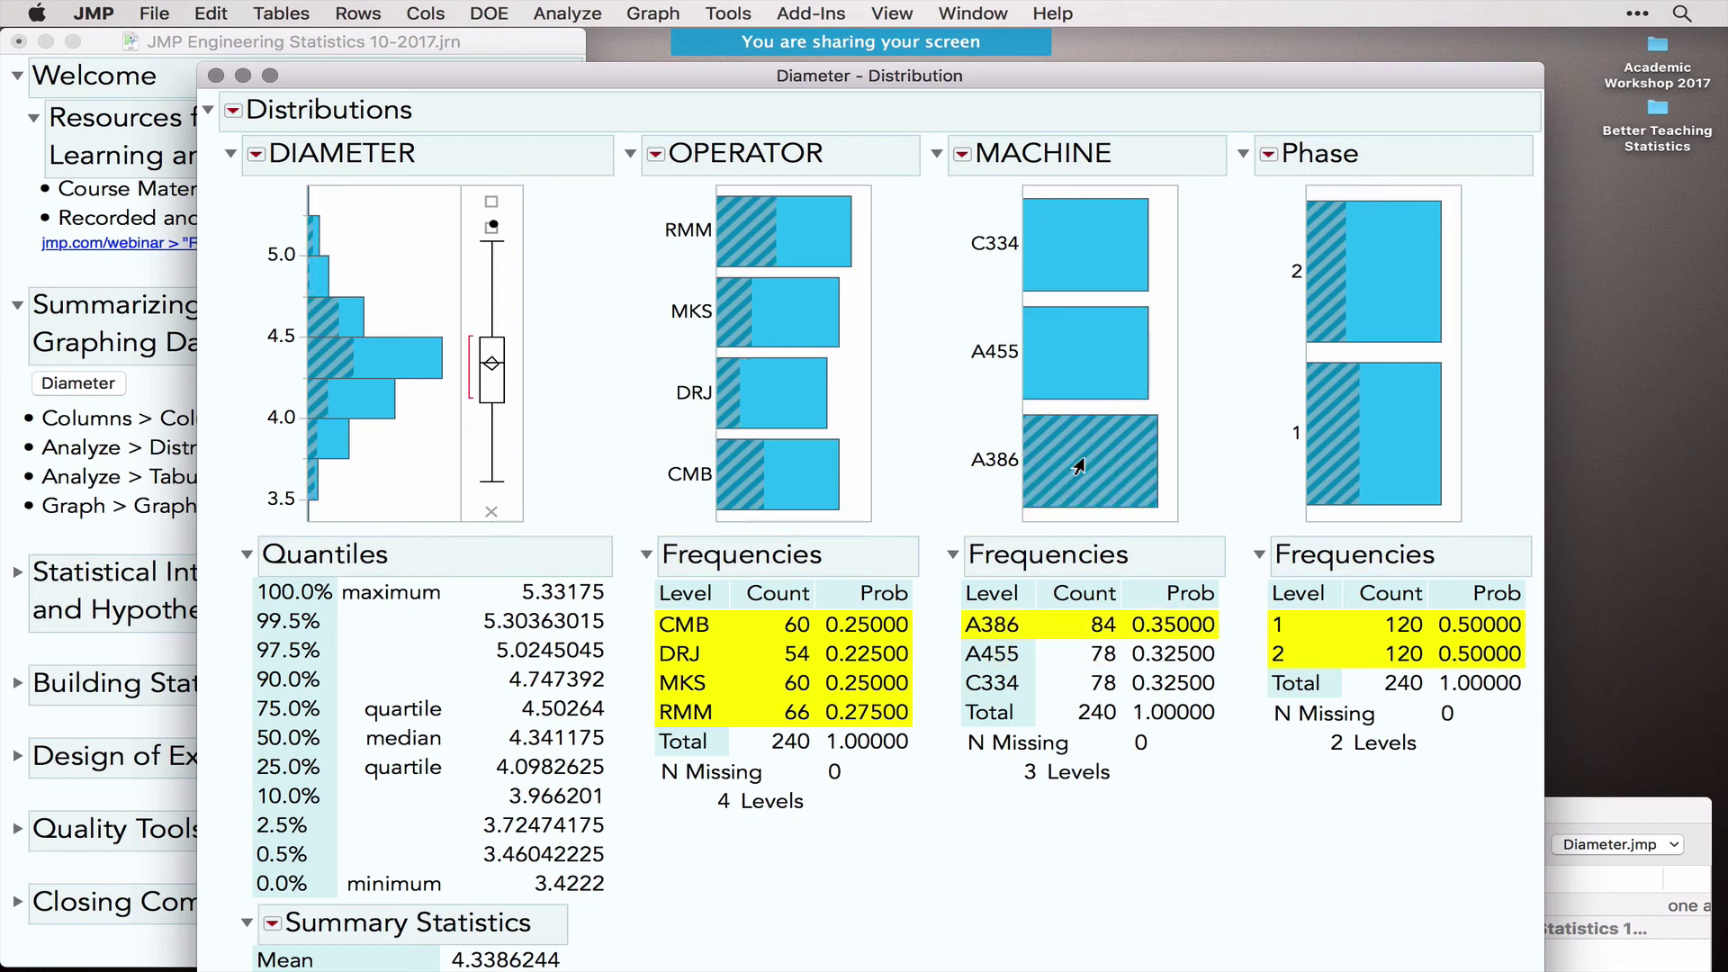
click(1358, 292)
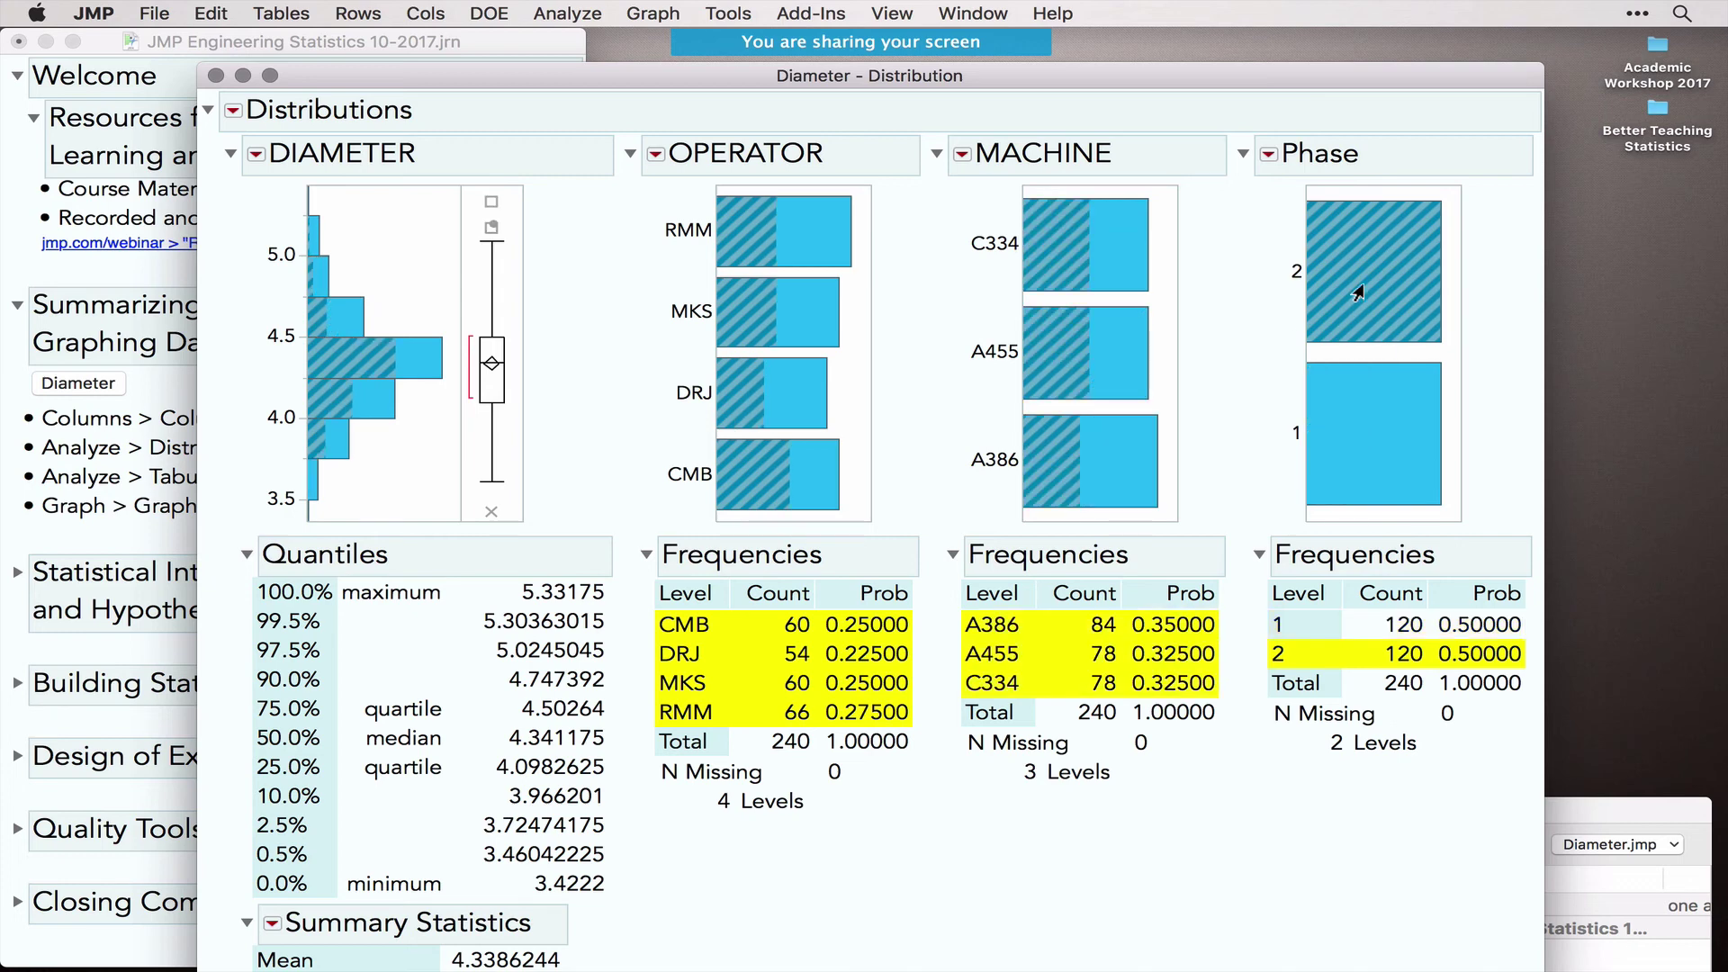
click(1366, 428)
click(1363, 278)
click(1366, 412)
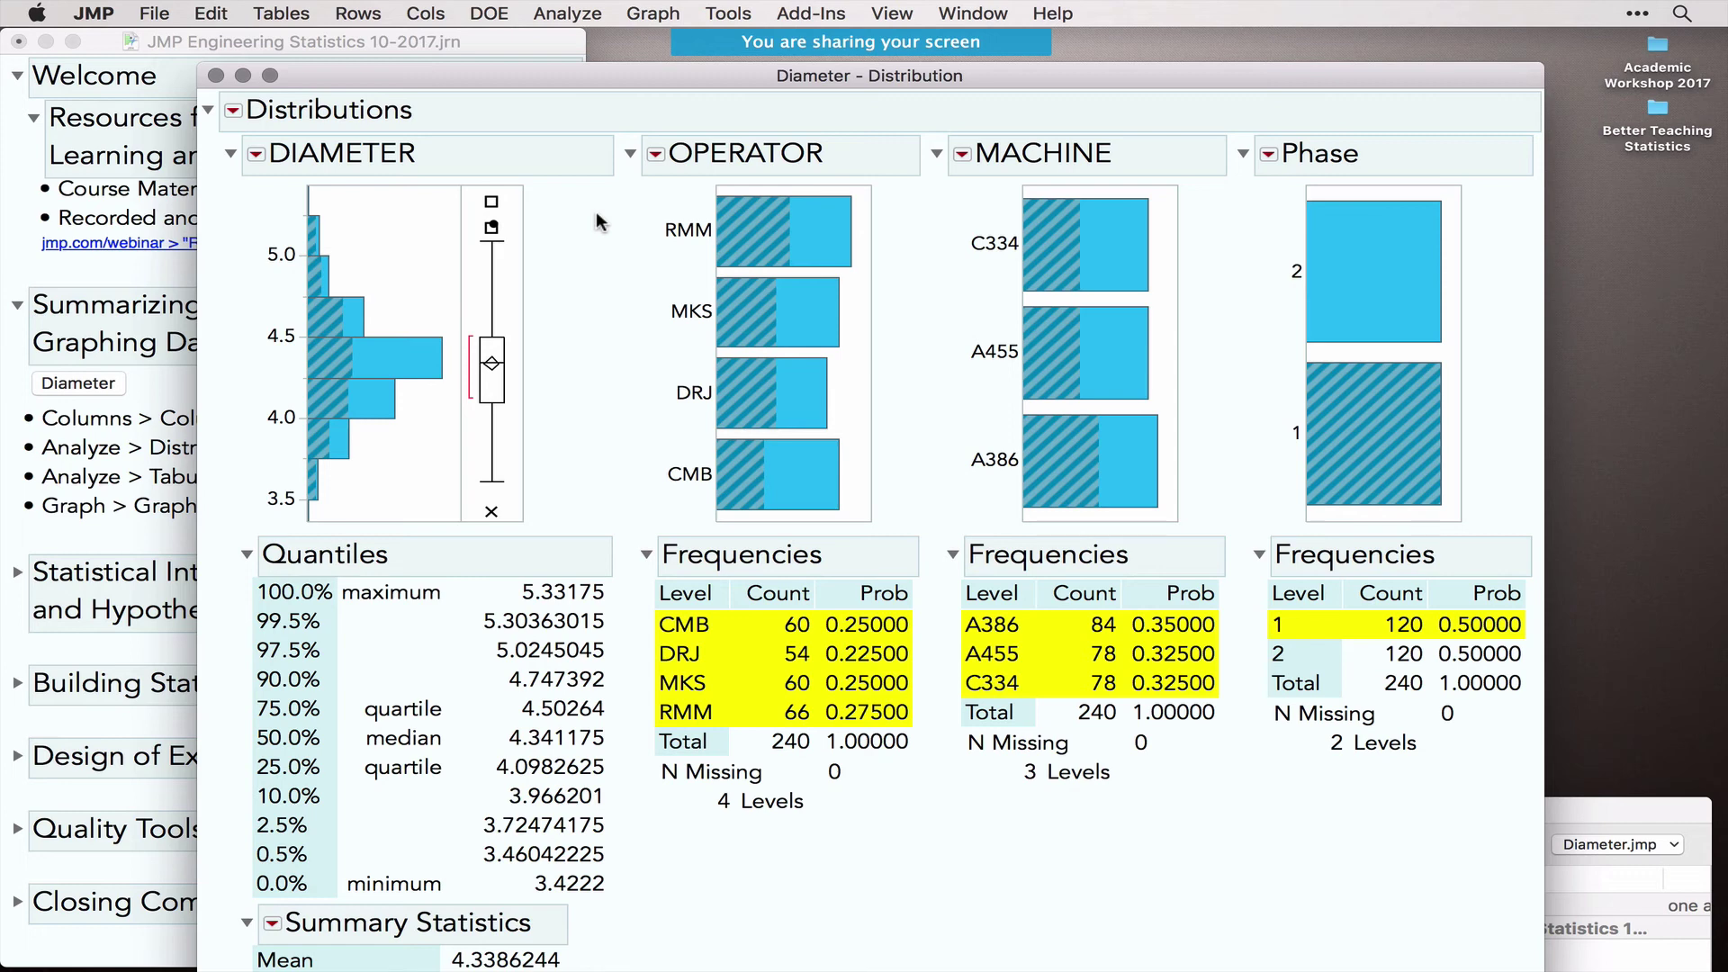
Step: Stack the Distribution report so its graphs are laid out horizontally beneath one another
click(234, 109)
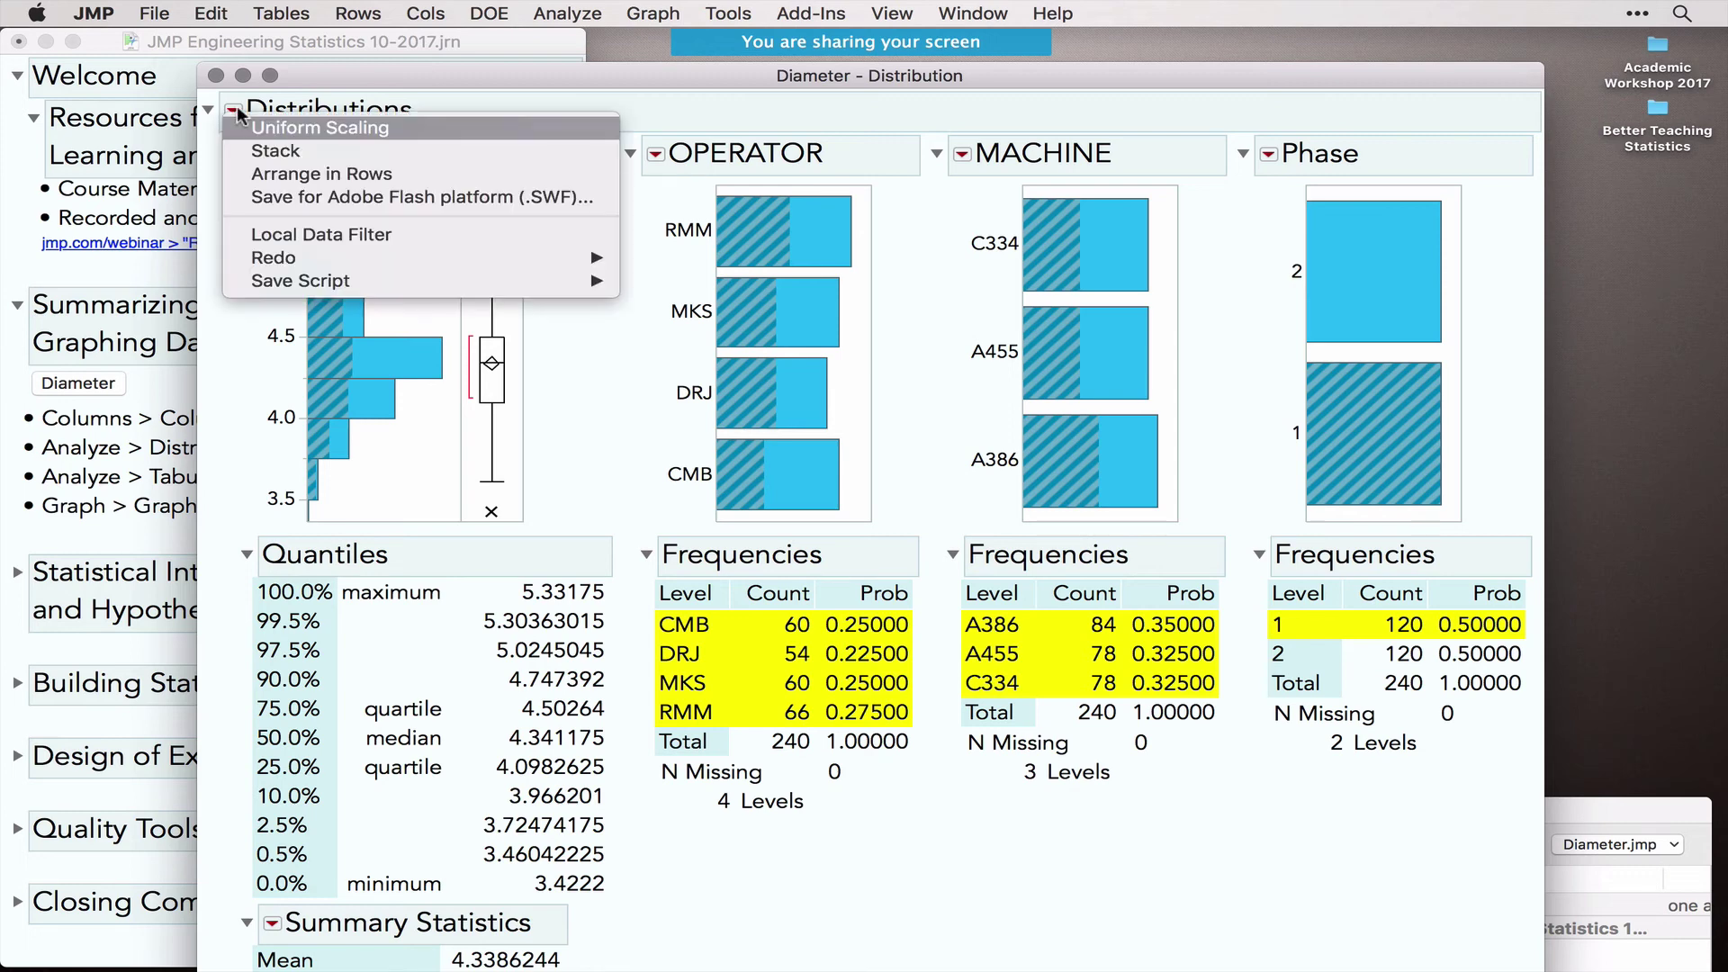
click(296, 149)
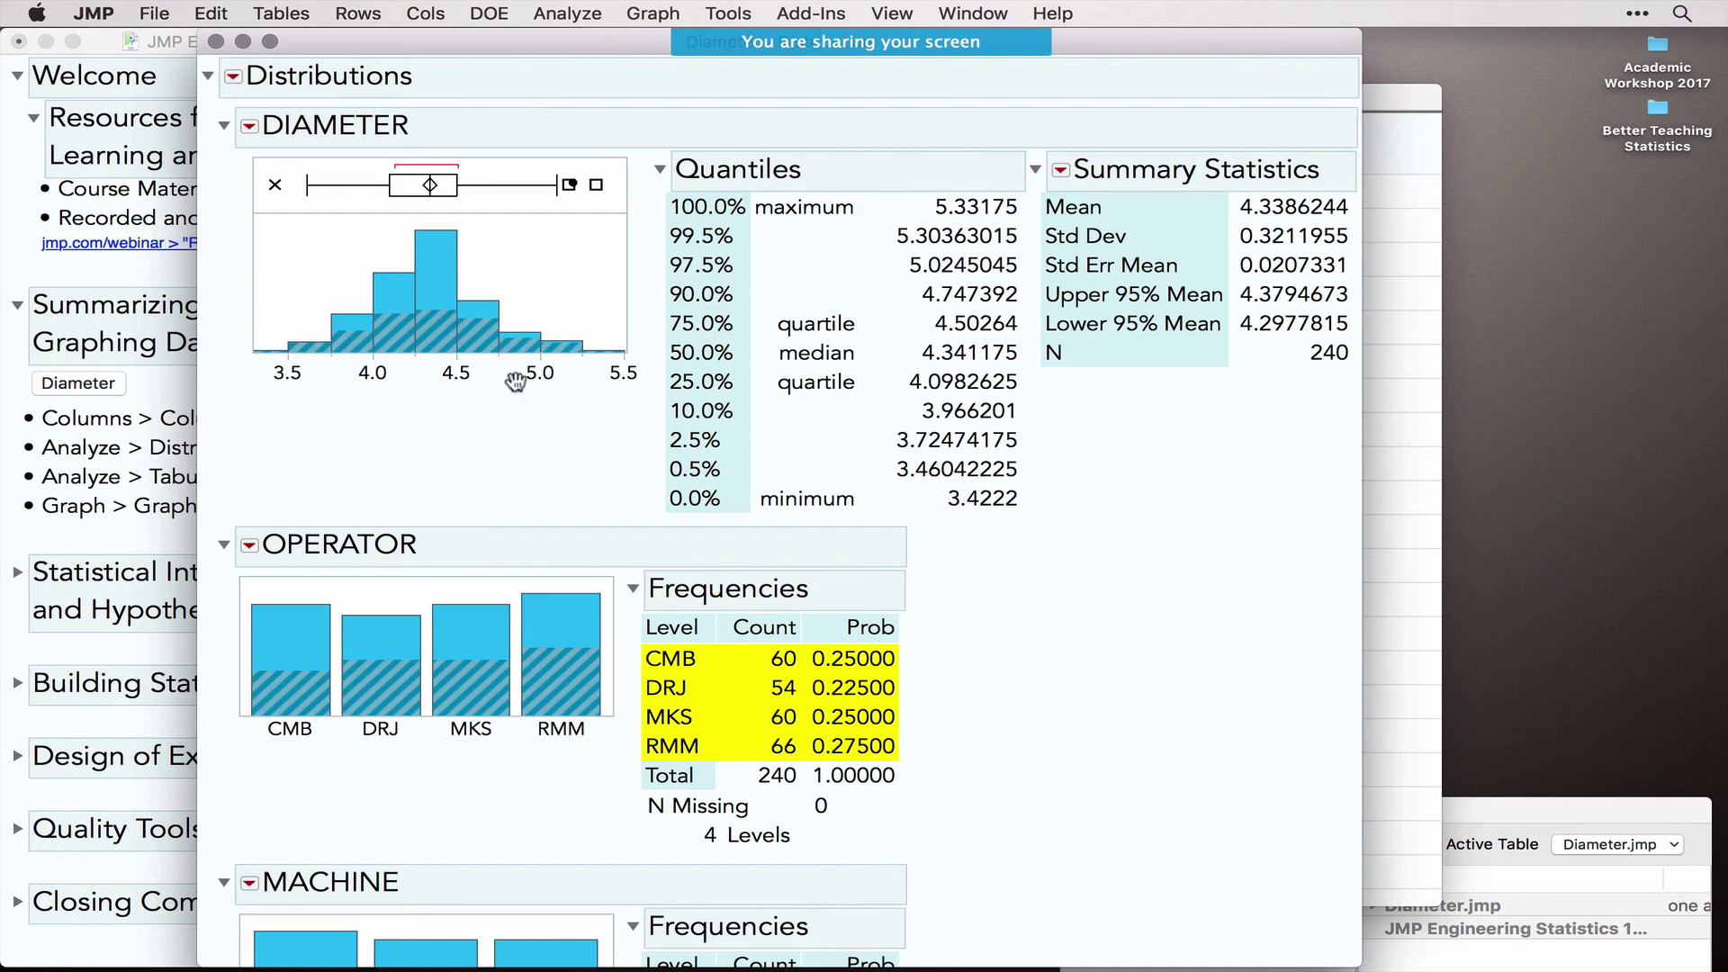
Step: Add a normal quantile plot to the DIAMETER distribution, and remove it again
click(251, 131)
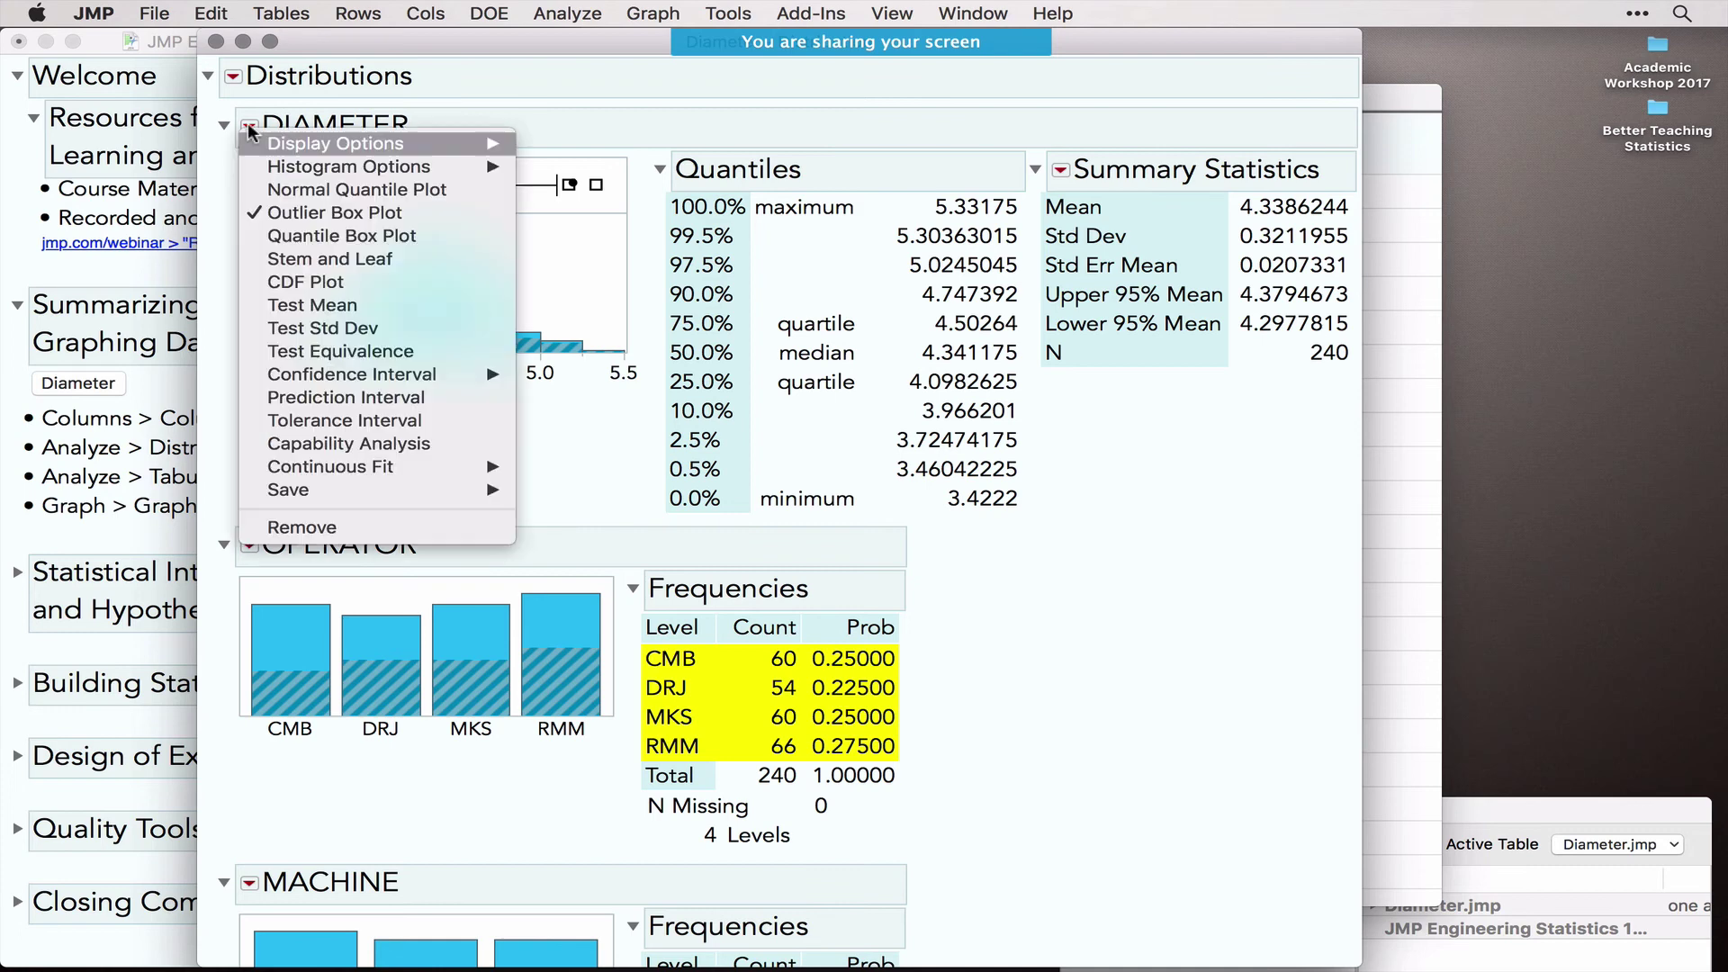
click(339, 192)
click(249, 124)
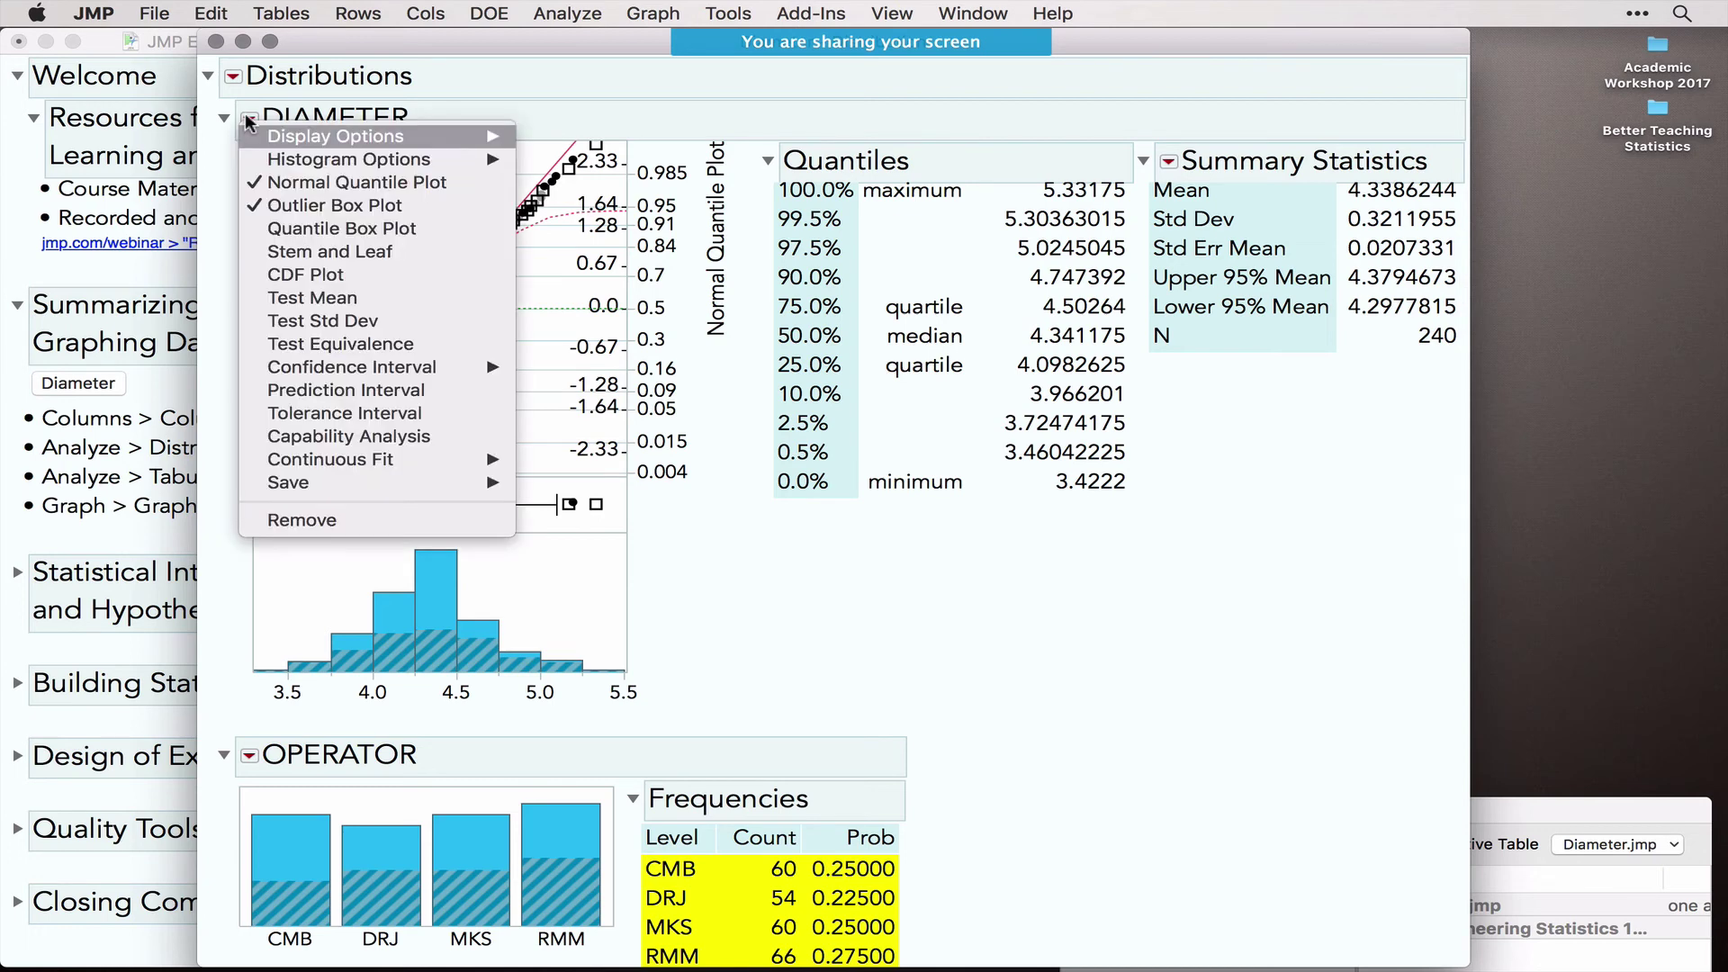
click(303, 178)
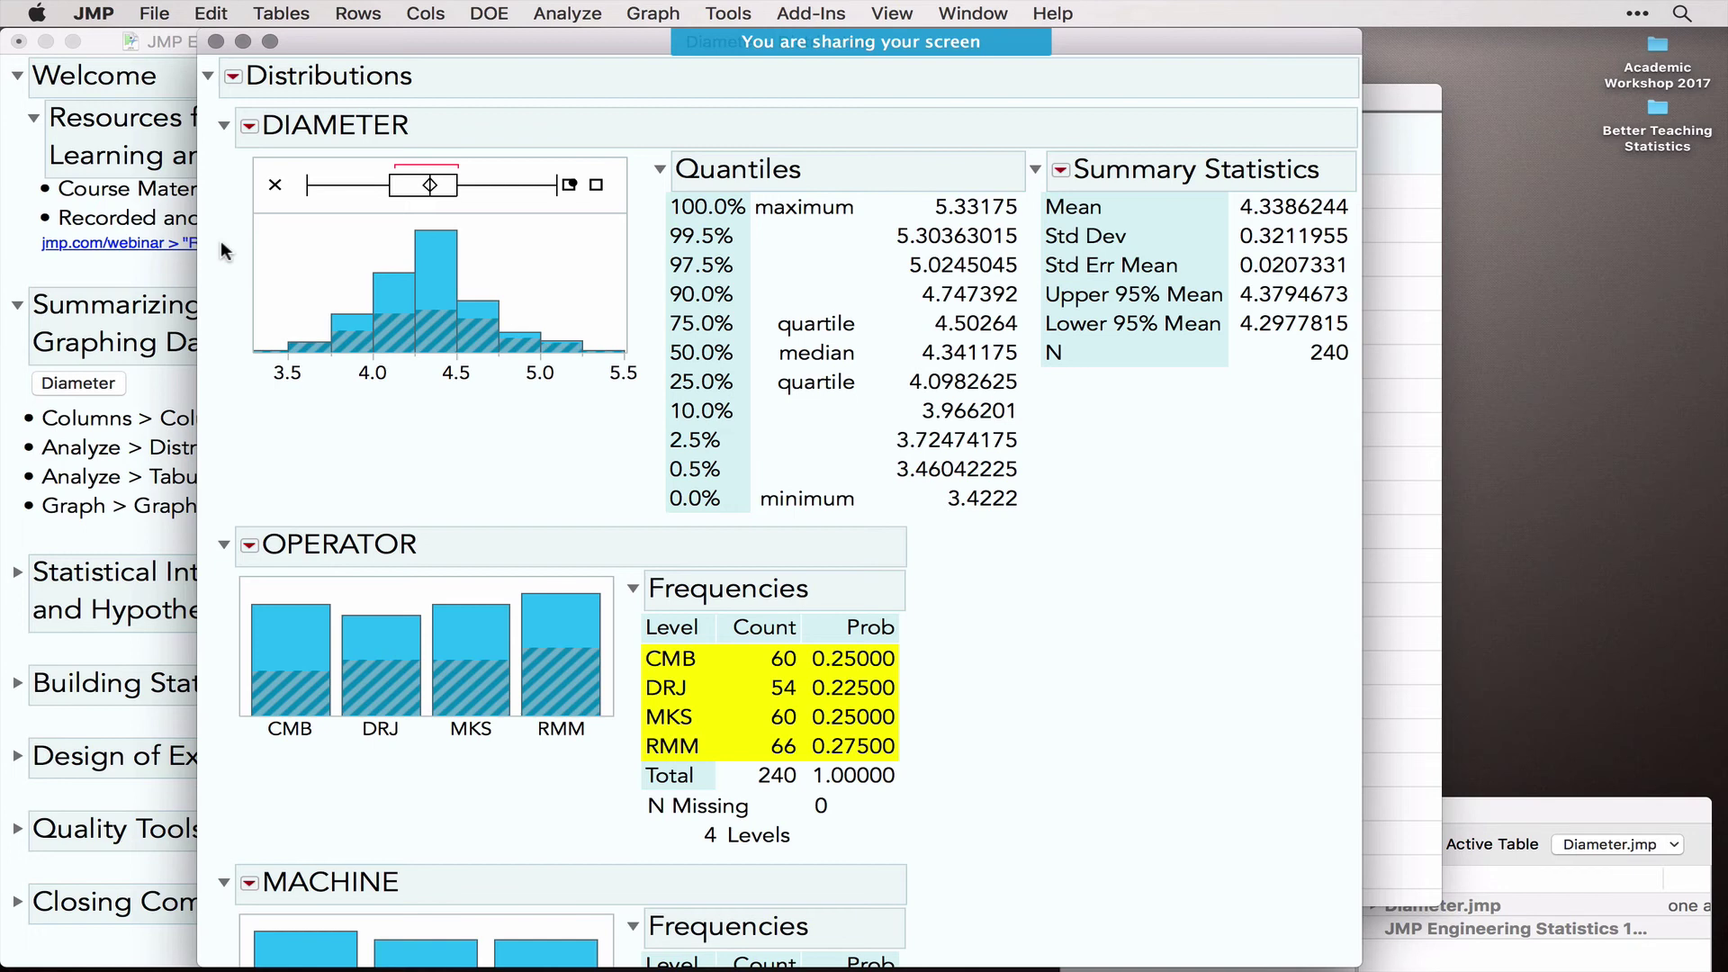
Step: Look at the Summary Statistics report options, and view the Distribution Summary Statistics defaults in the platform preferences
click(1060, 169)
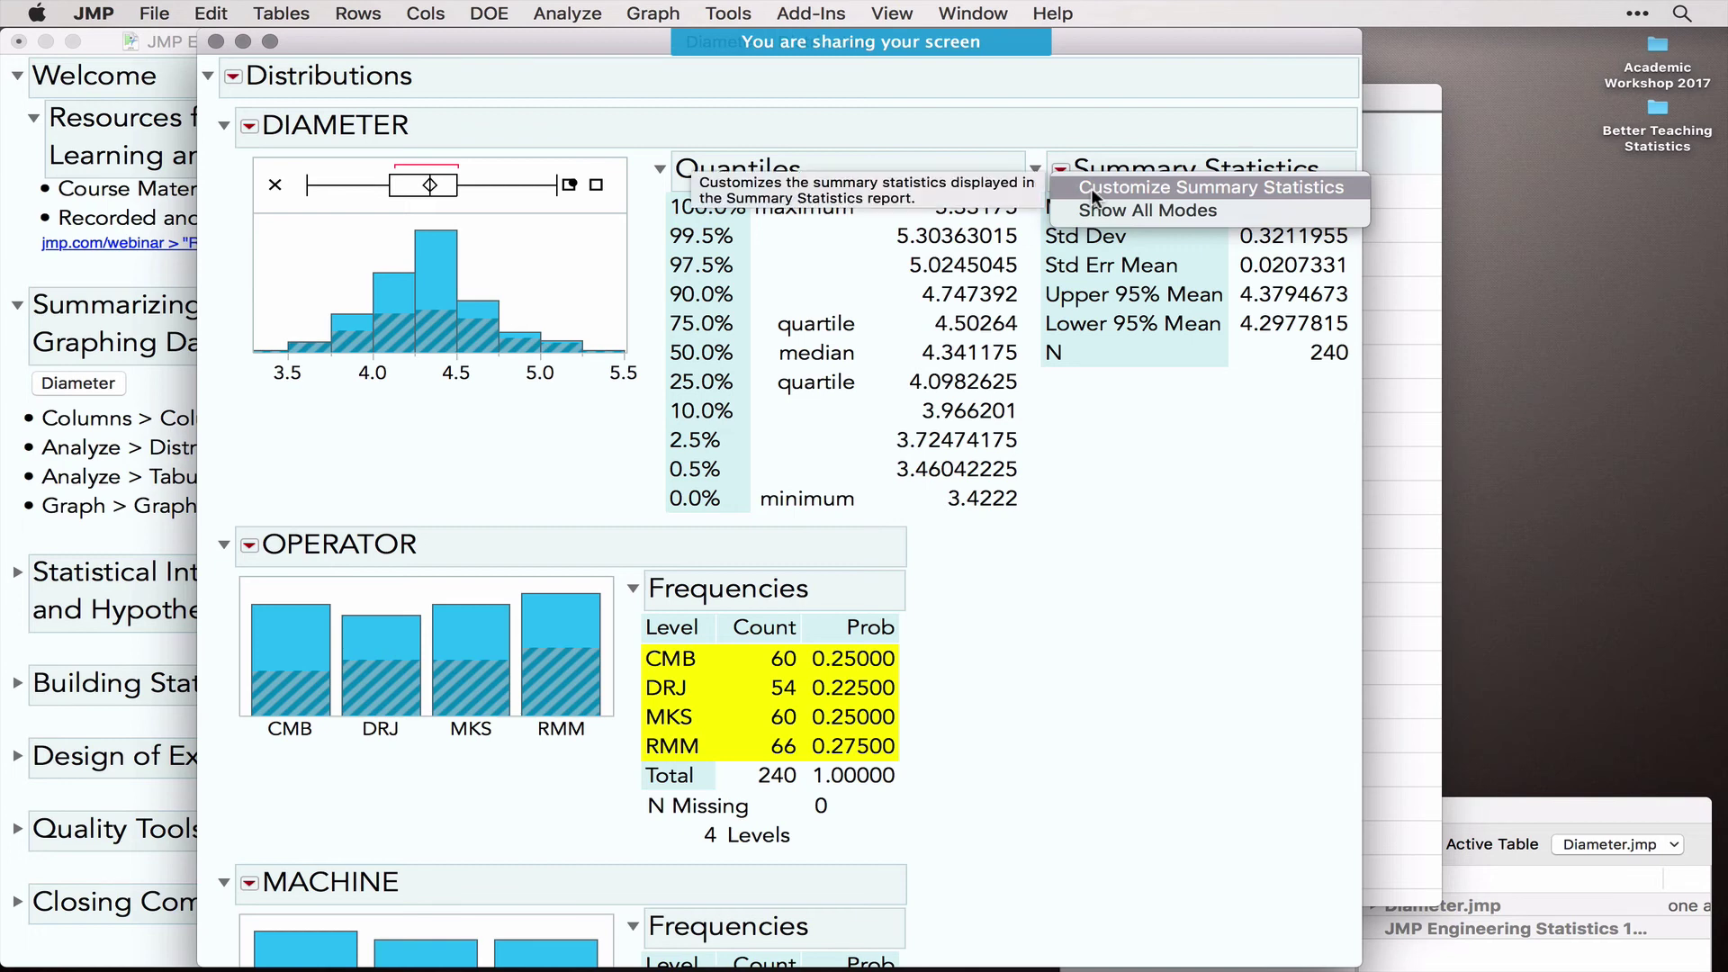
click(1160, 452)
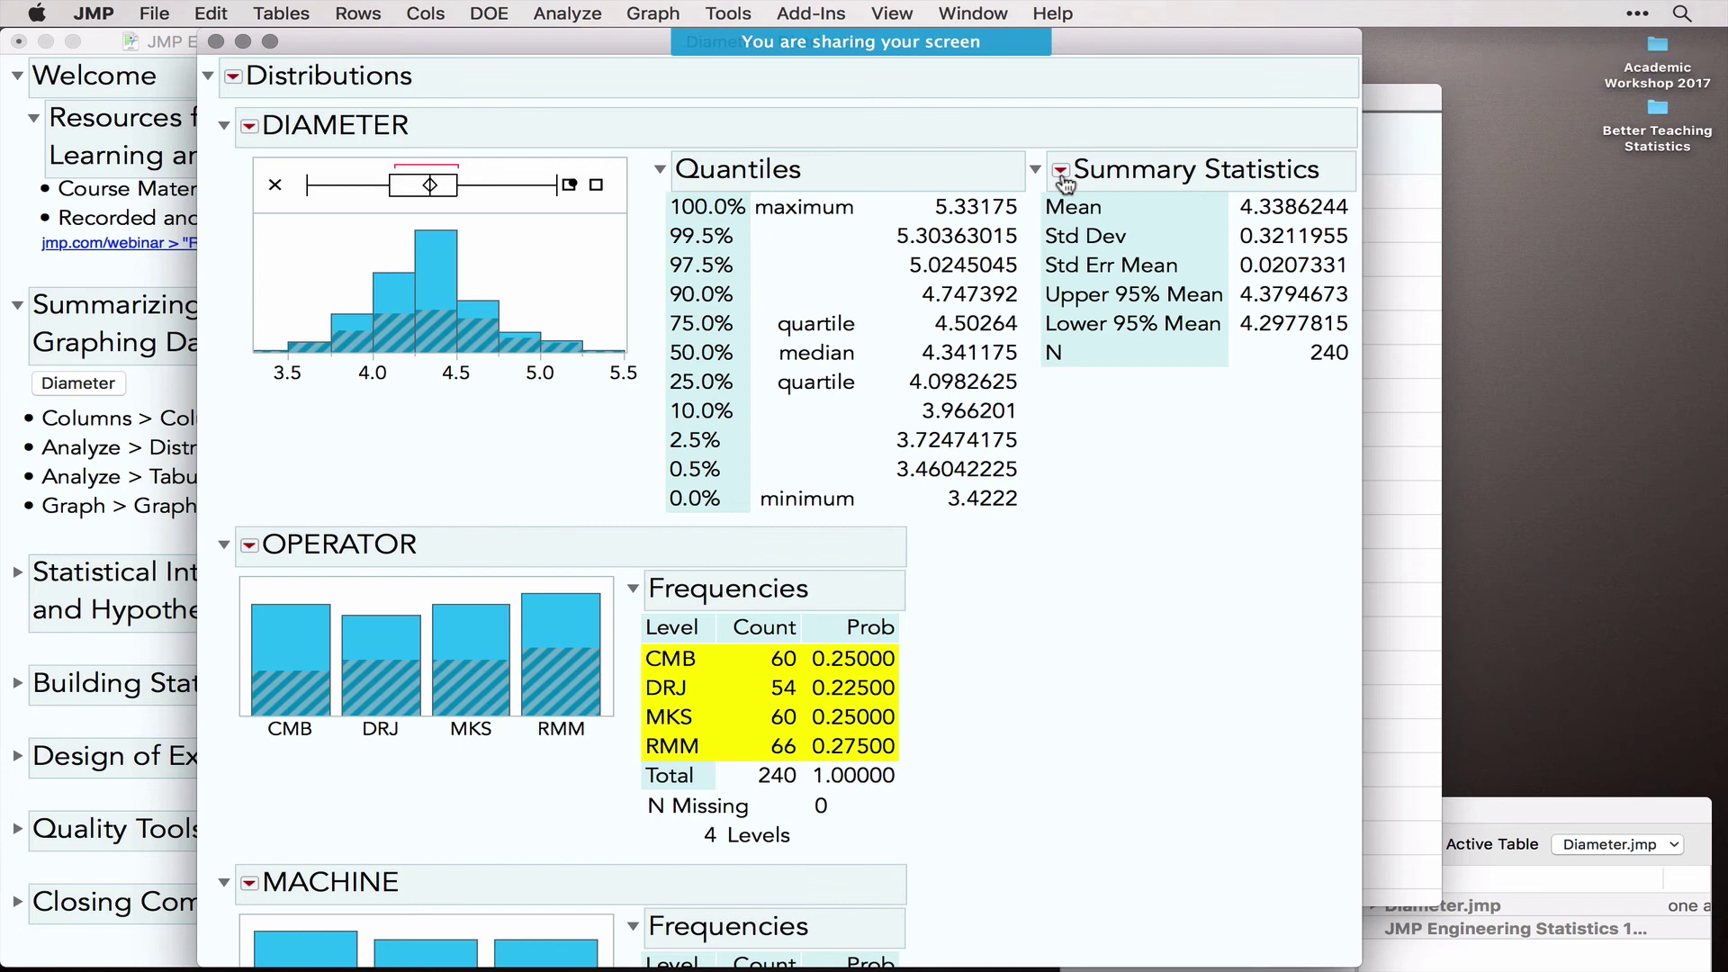
click(98, 12)
click(175, 105)
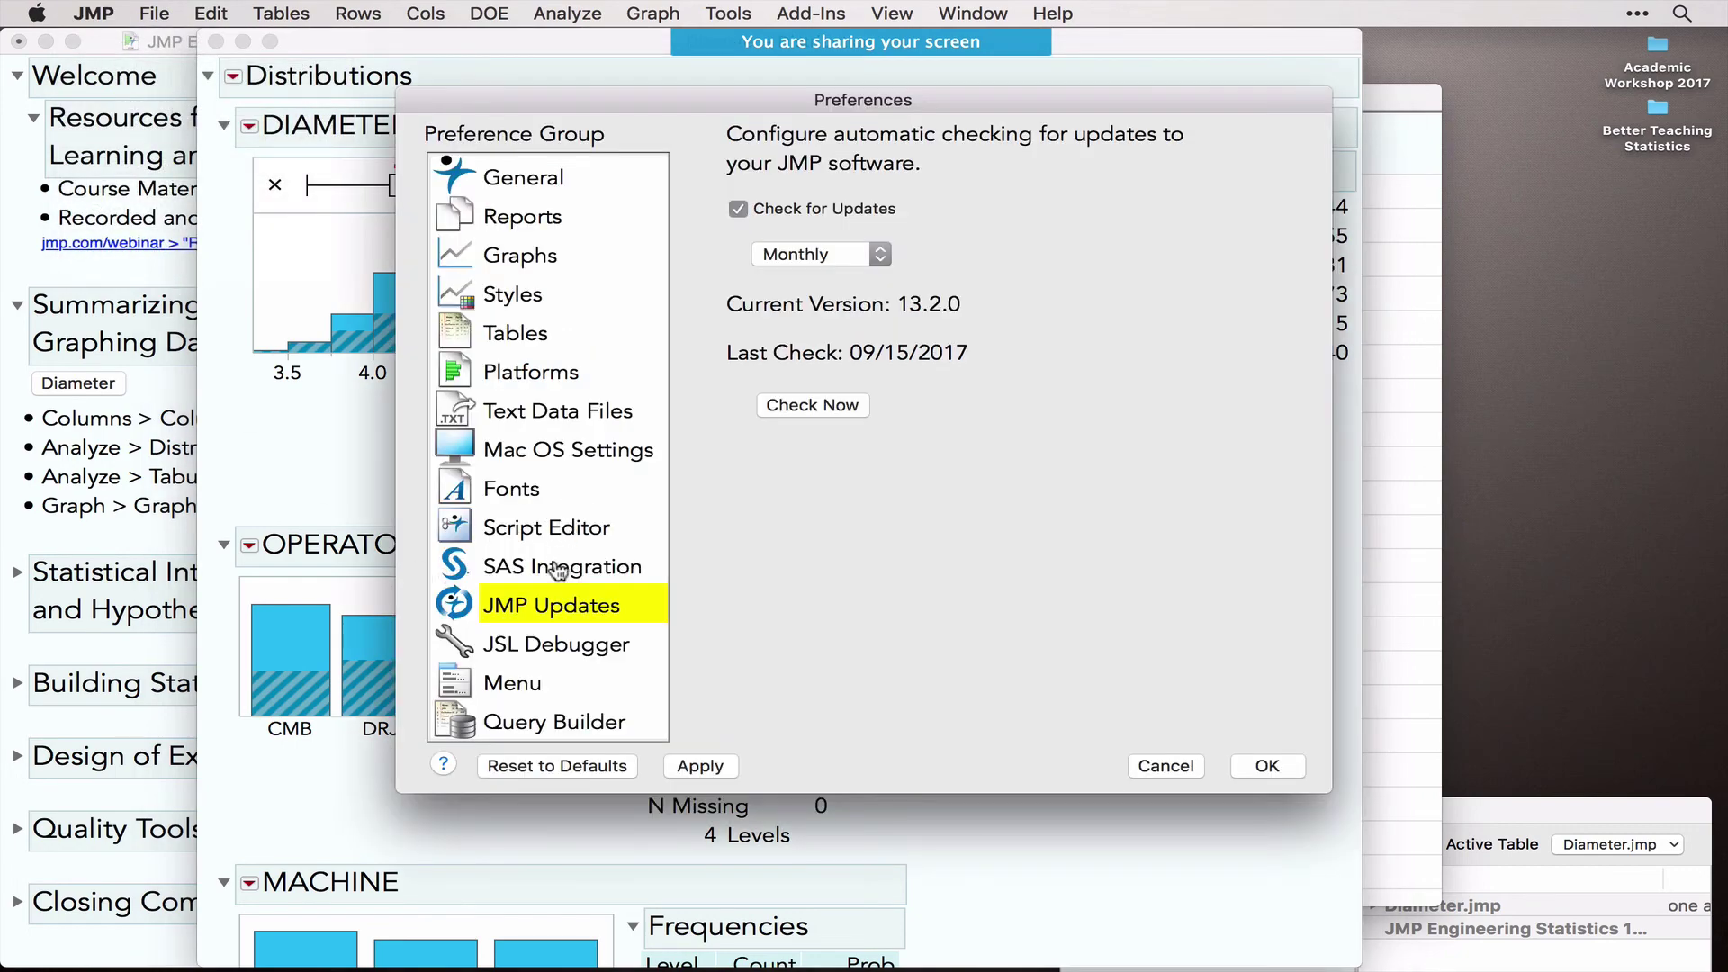
click(543, 373)
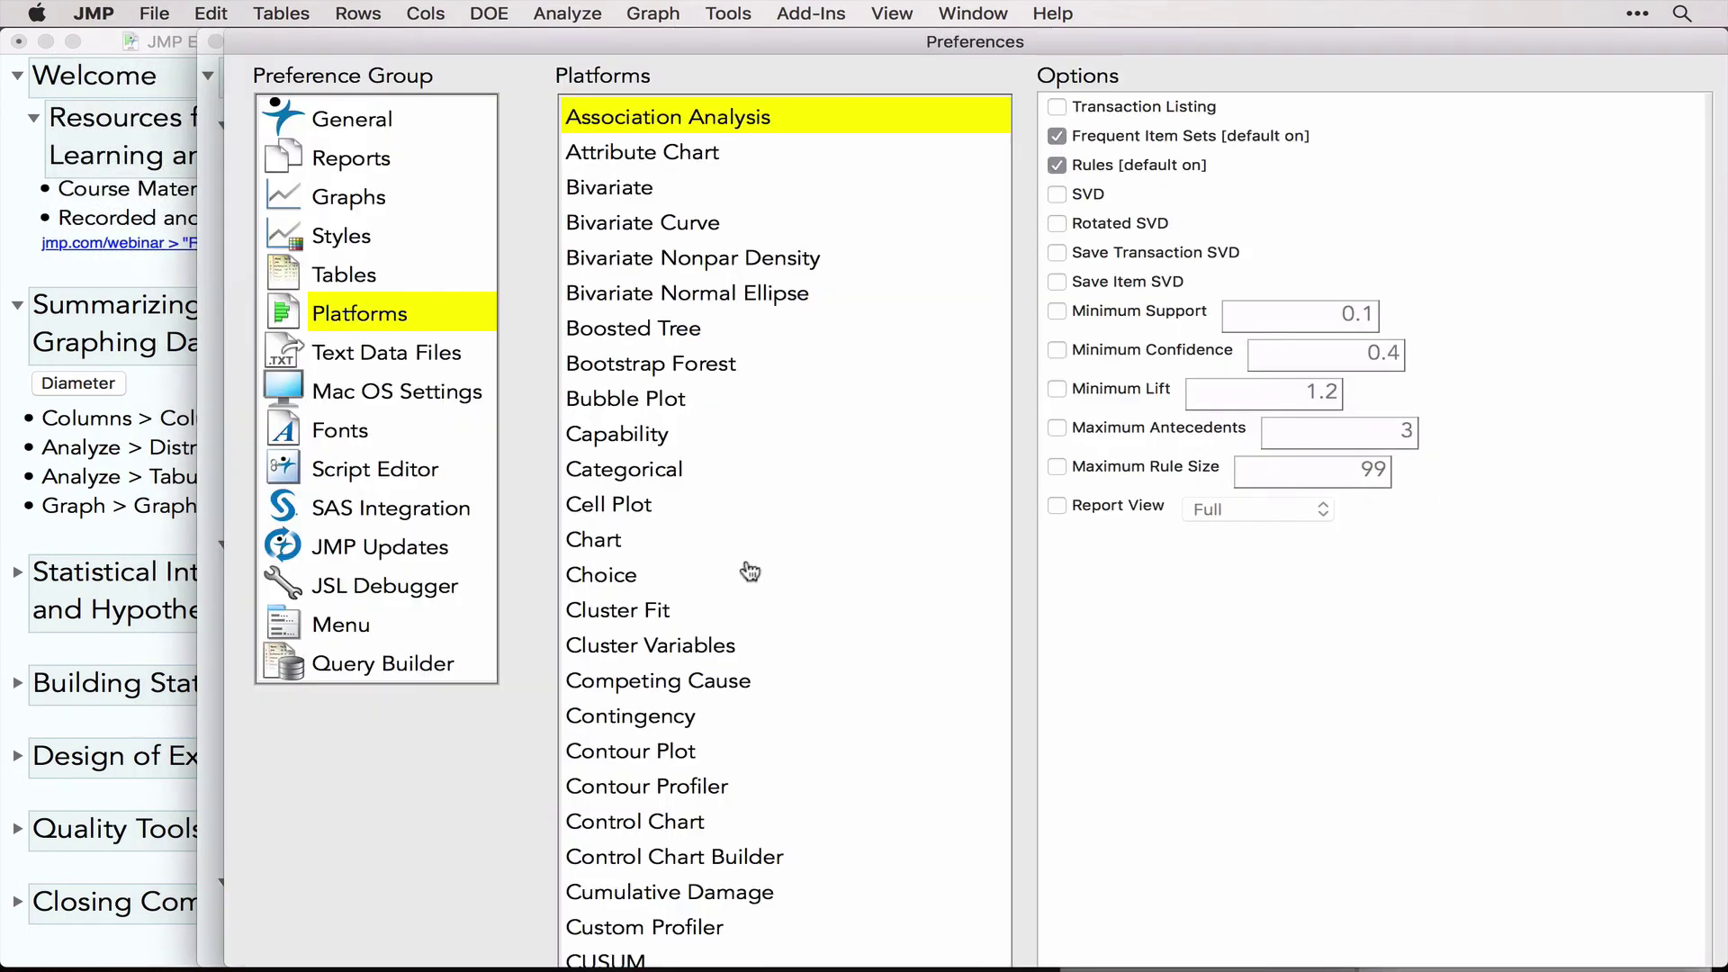
scroll(750, 572, down, 10)
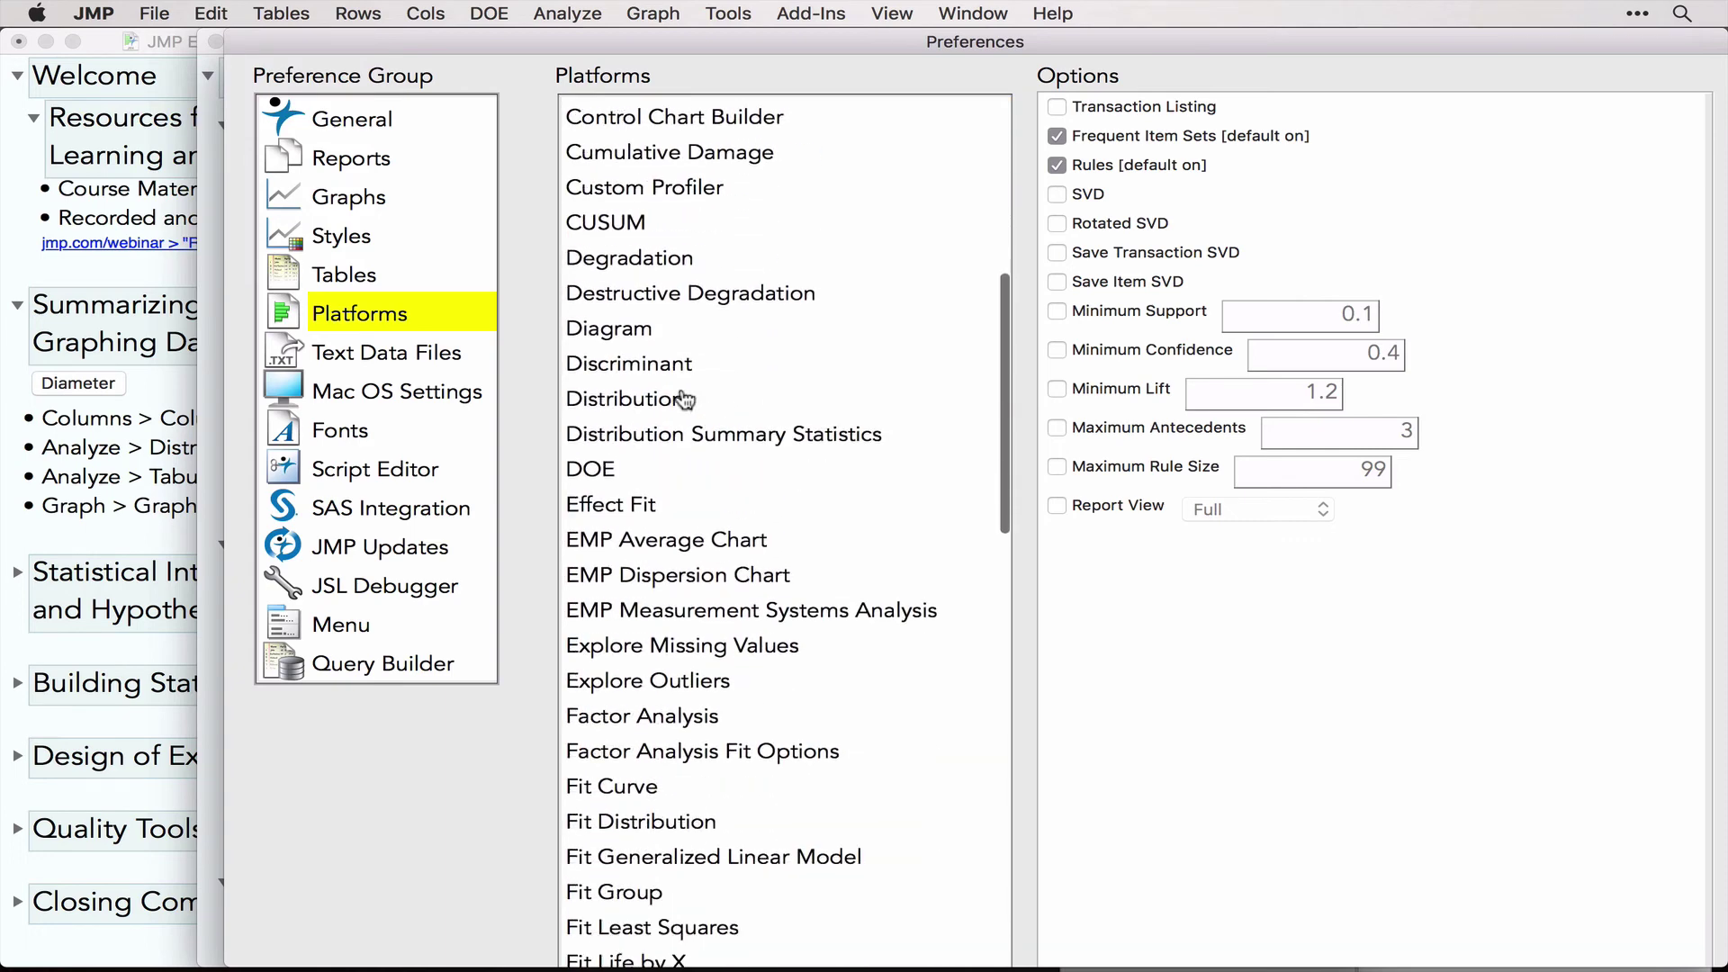
click(637, 402)
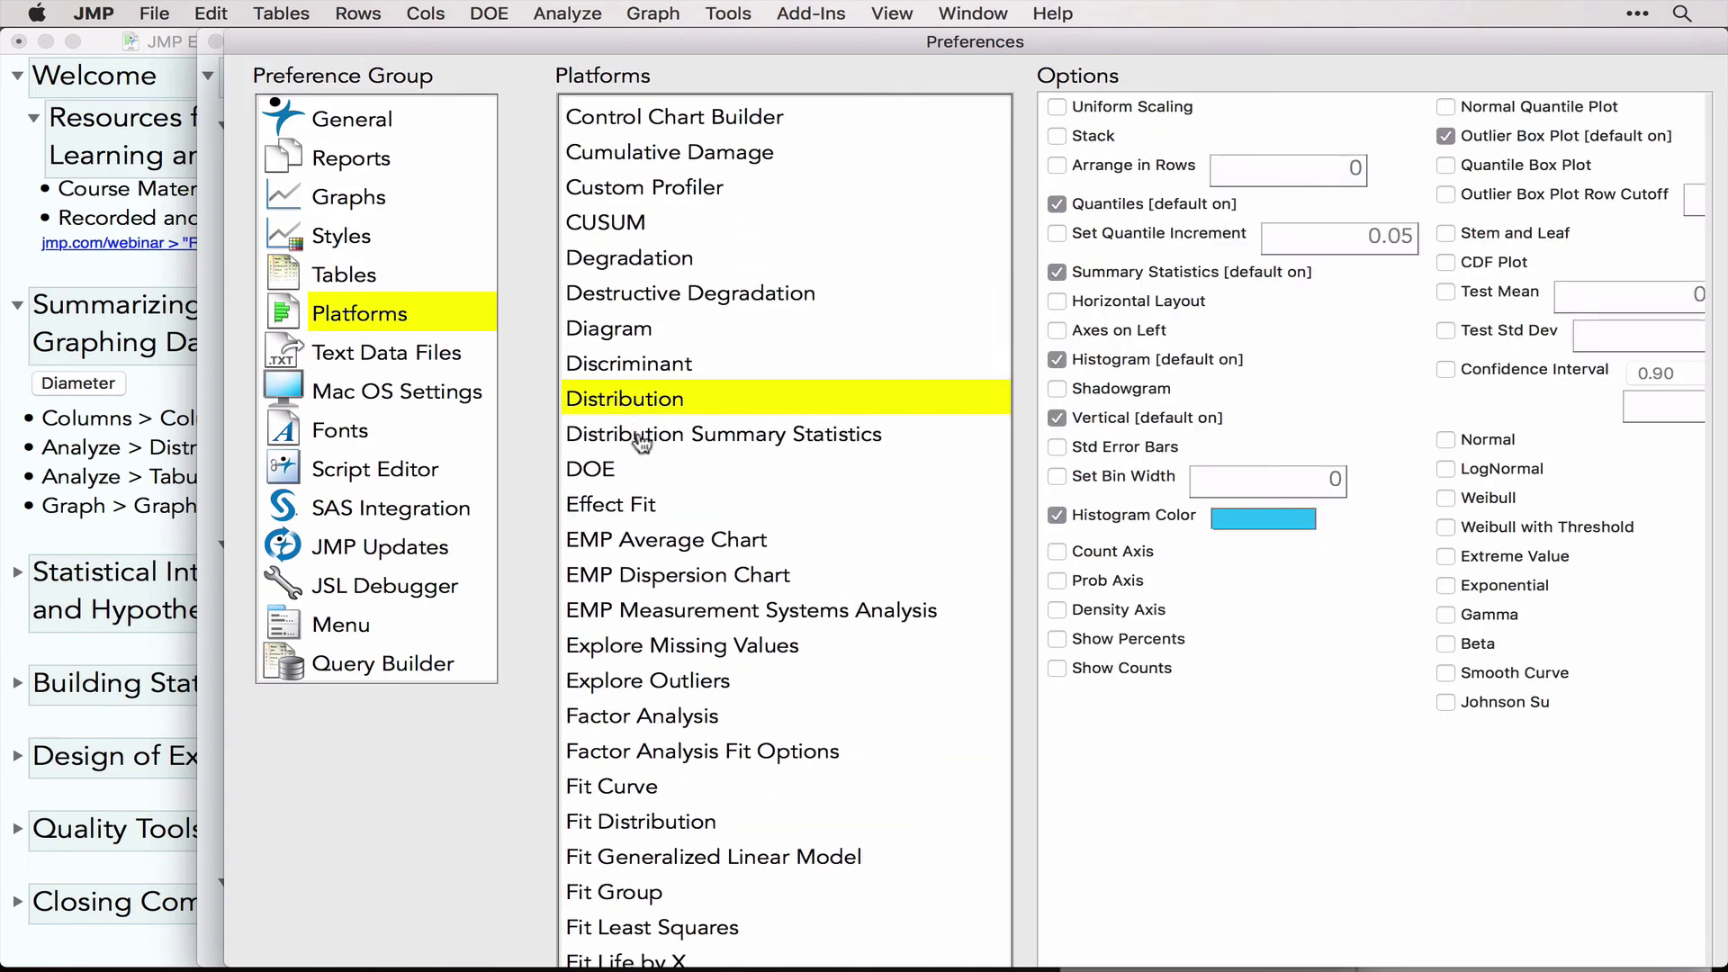
click(641, 439)
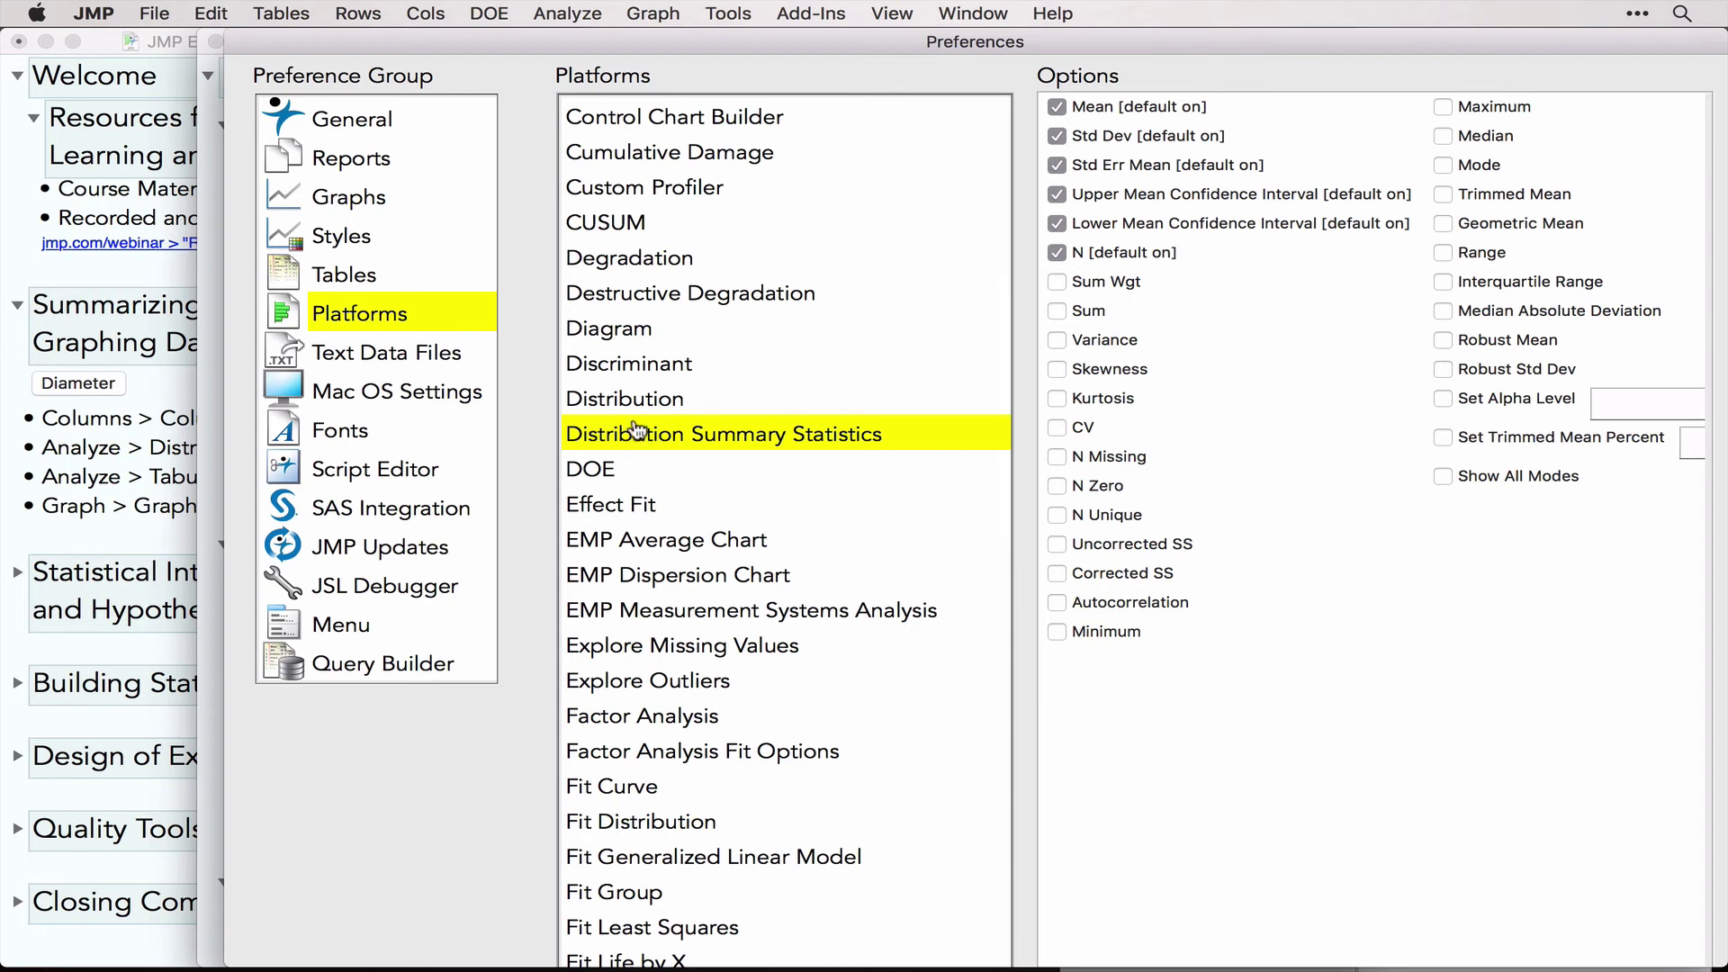
Step: Review the Distribution platform preferences up to Separate Bars, recheck the summary statistics options, and cancel the preferences
click(630, 401)
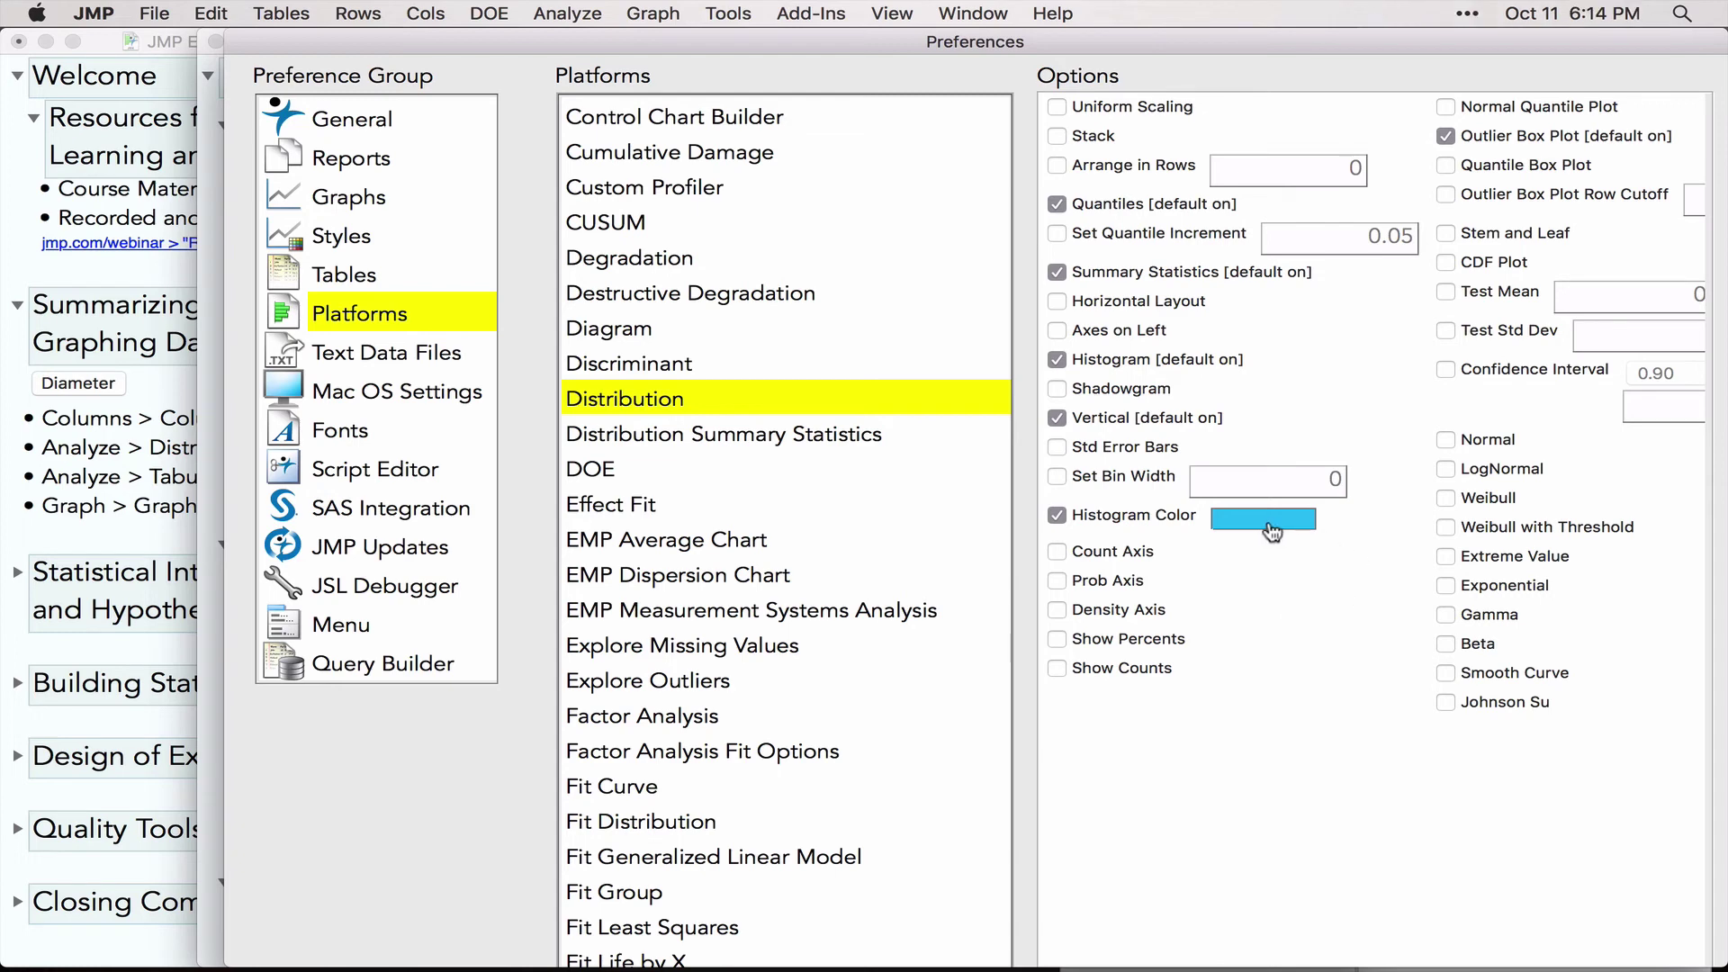
scroll(1301, 619, right, 3)
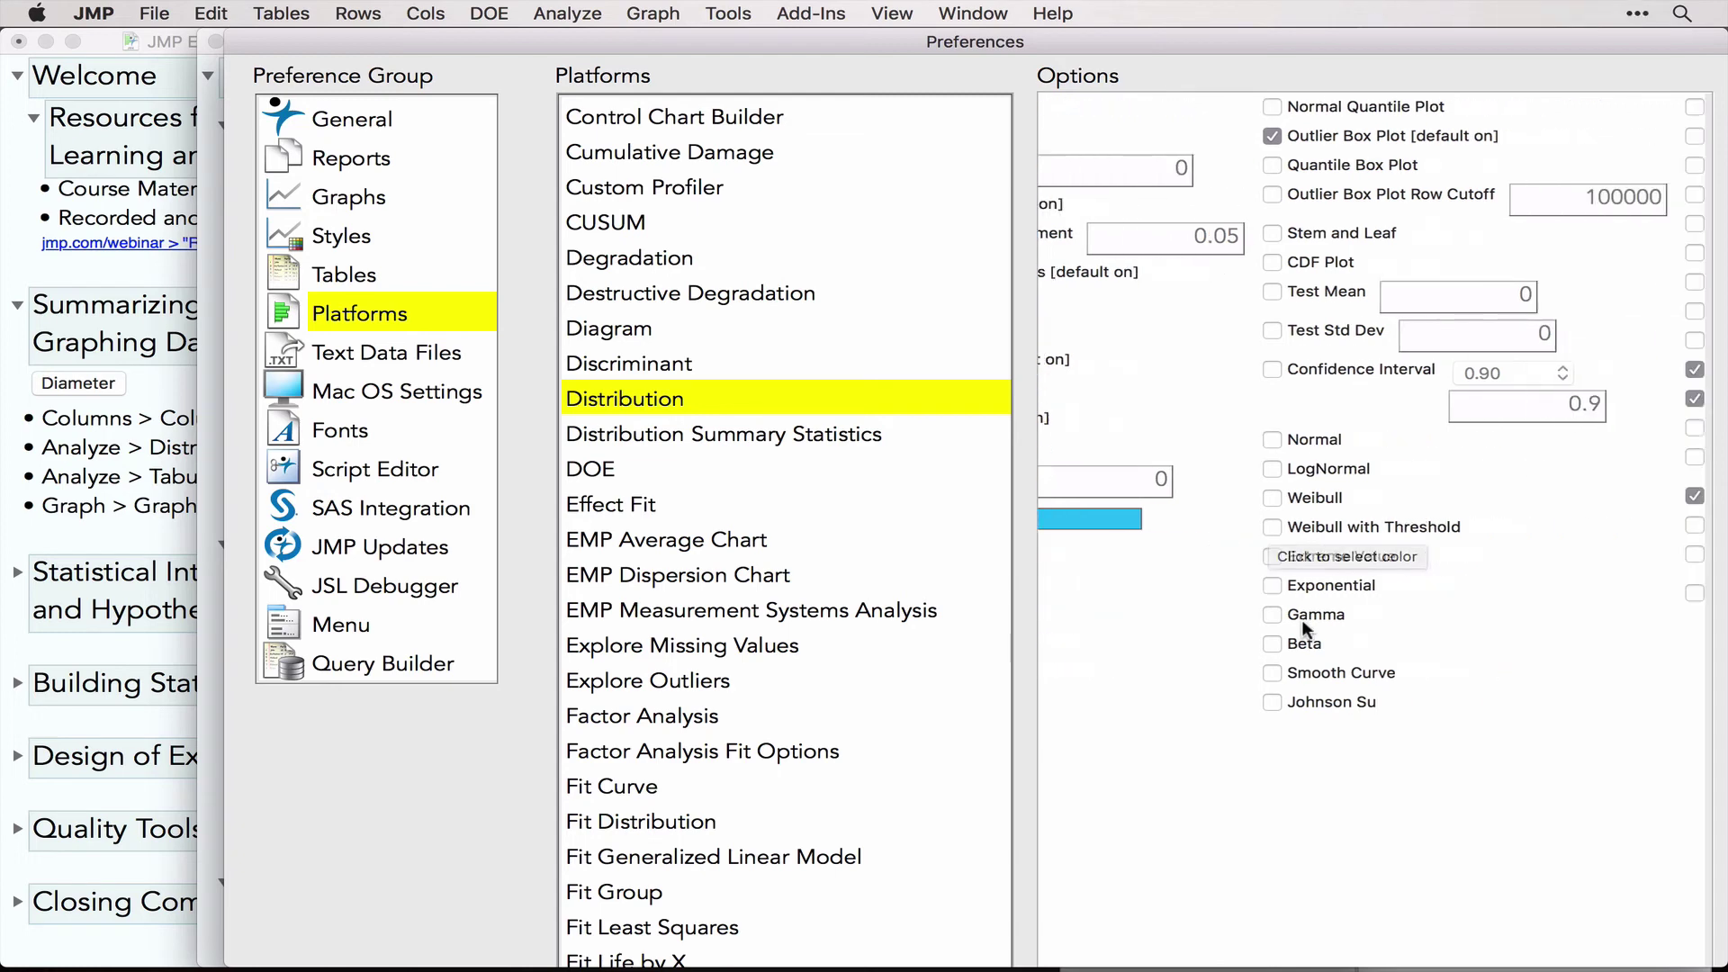
scroll(1301, 619, right, 5)
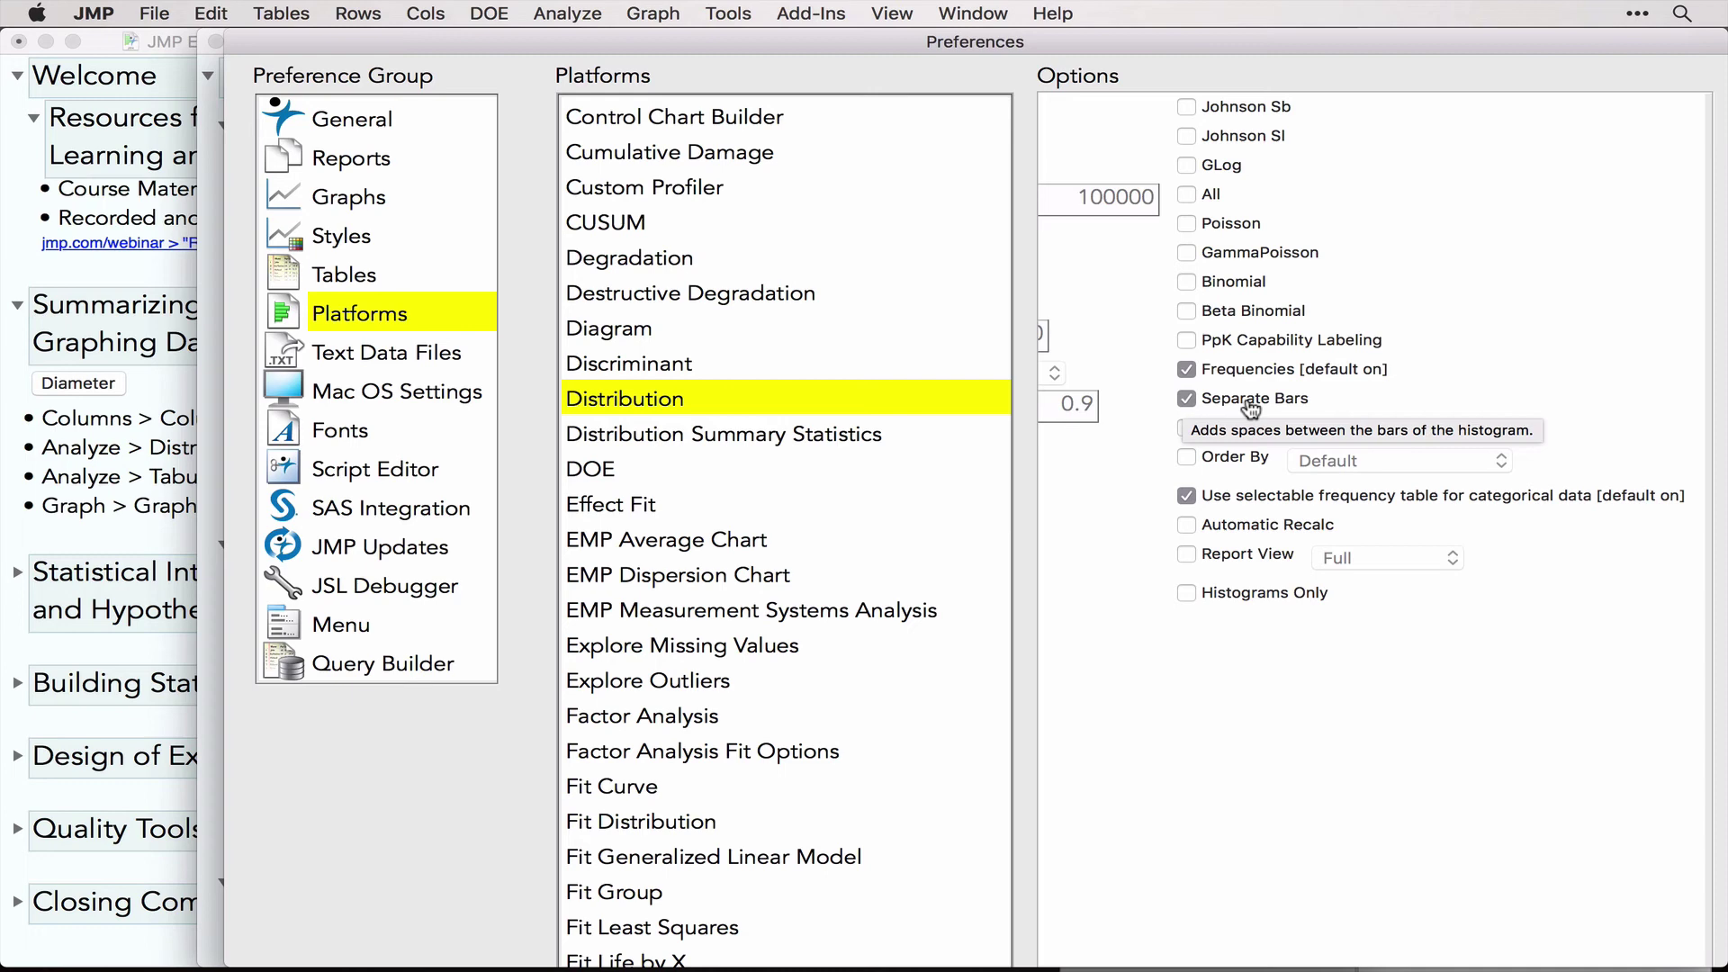
click(673, 439)
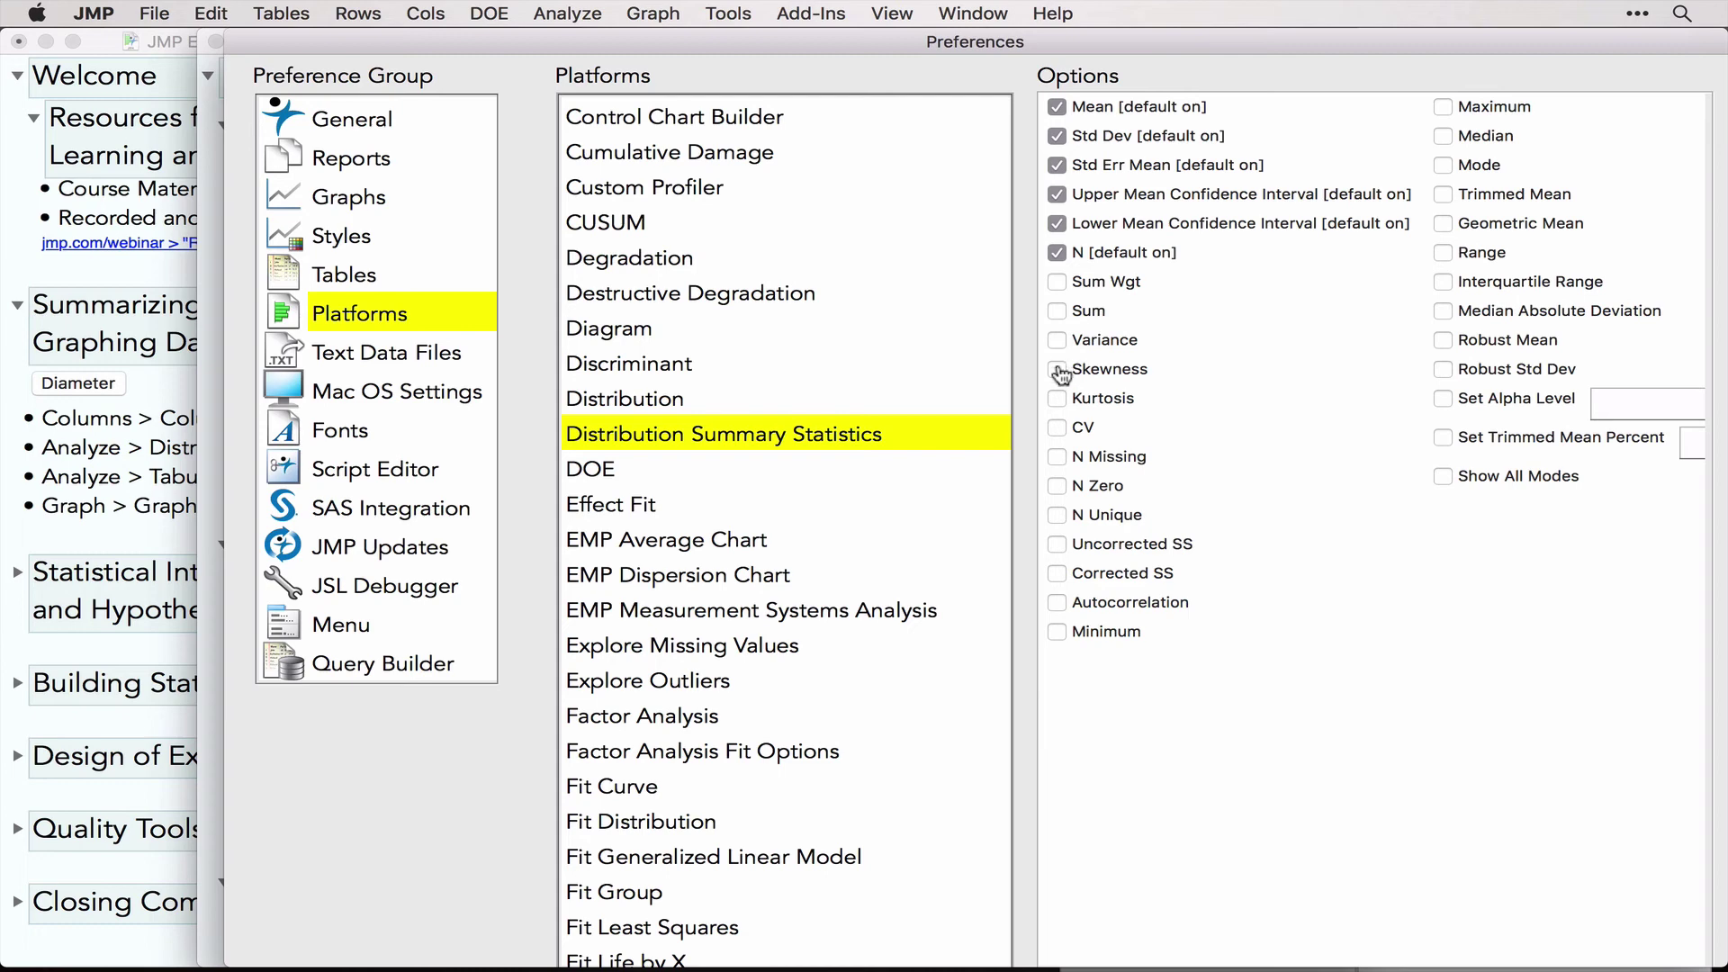
scroll(1485, 608, right, 1)
scroll(1485, 606, left, 3)
scroll(1102, 707, down, 5)
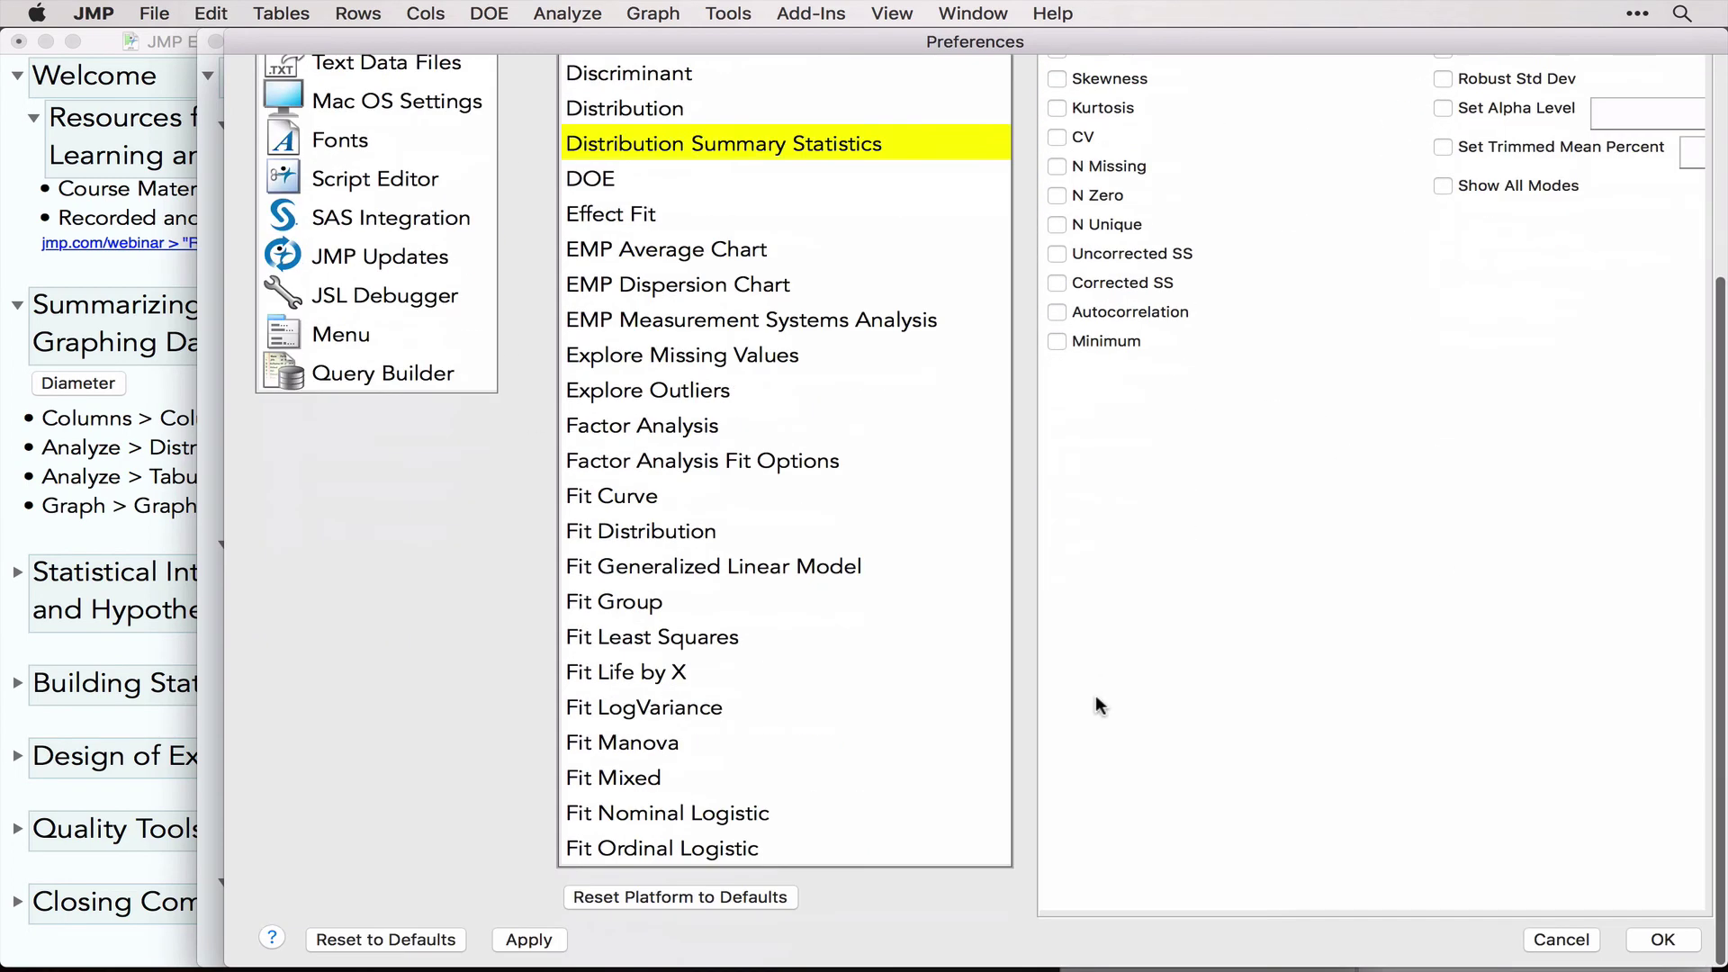
click(1562, 939)
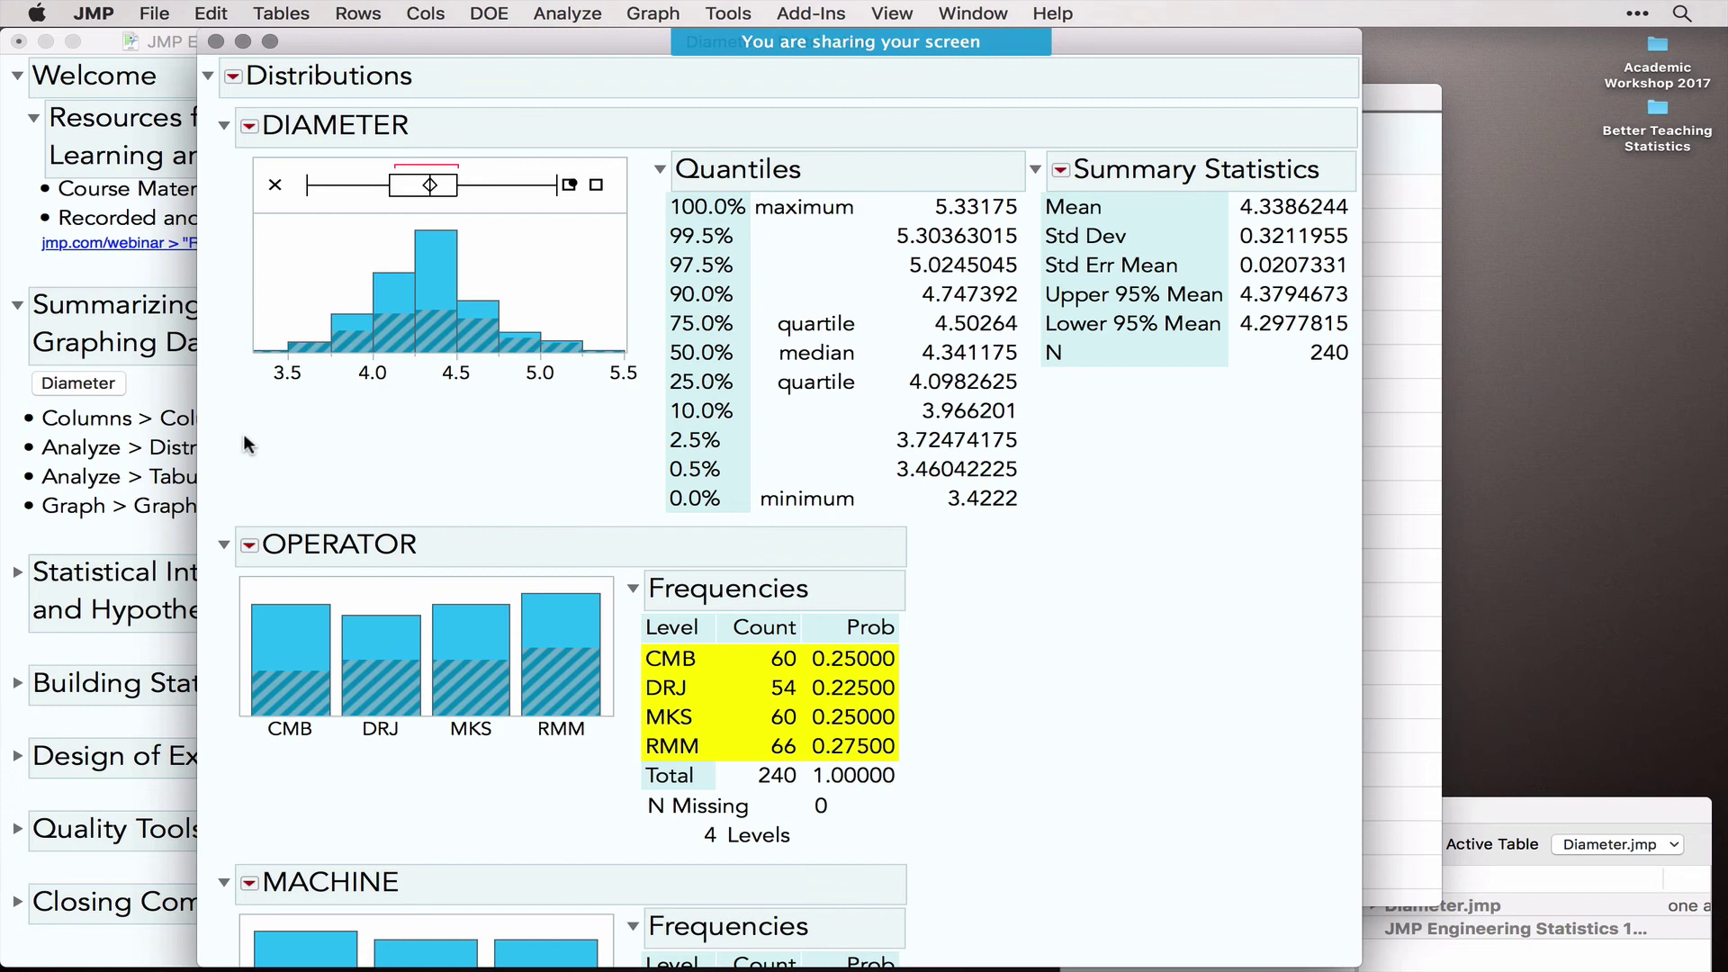
Step: Examine the context options available for the DIAMETER histogram, outlier box plot and Quantiles table
right_click(552, 258)
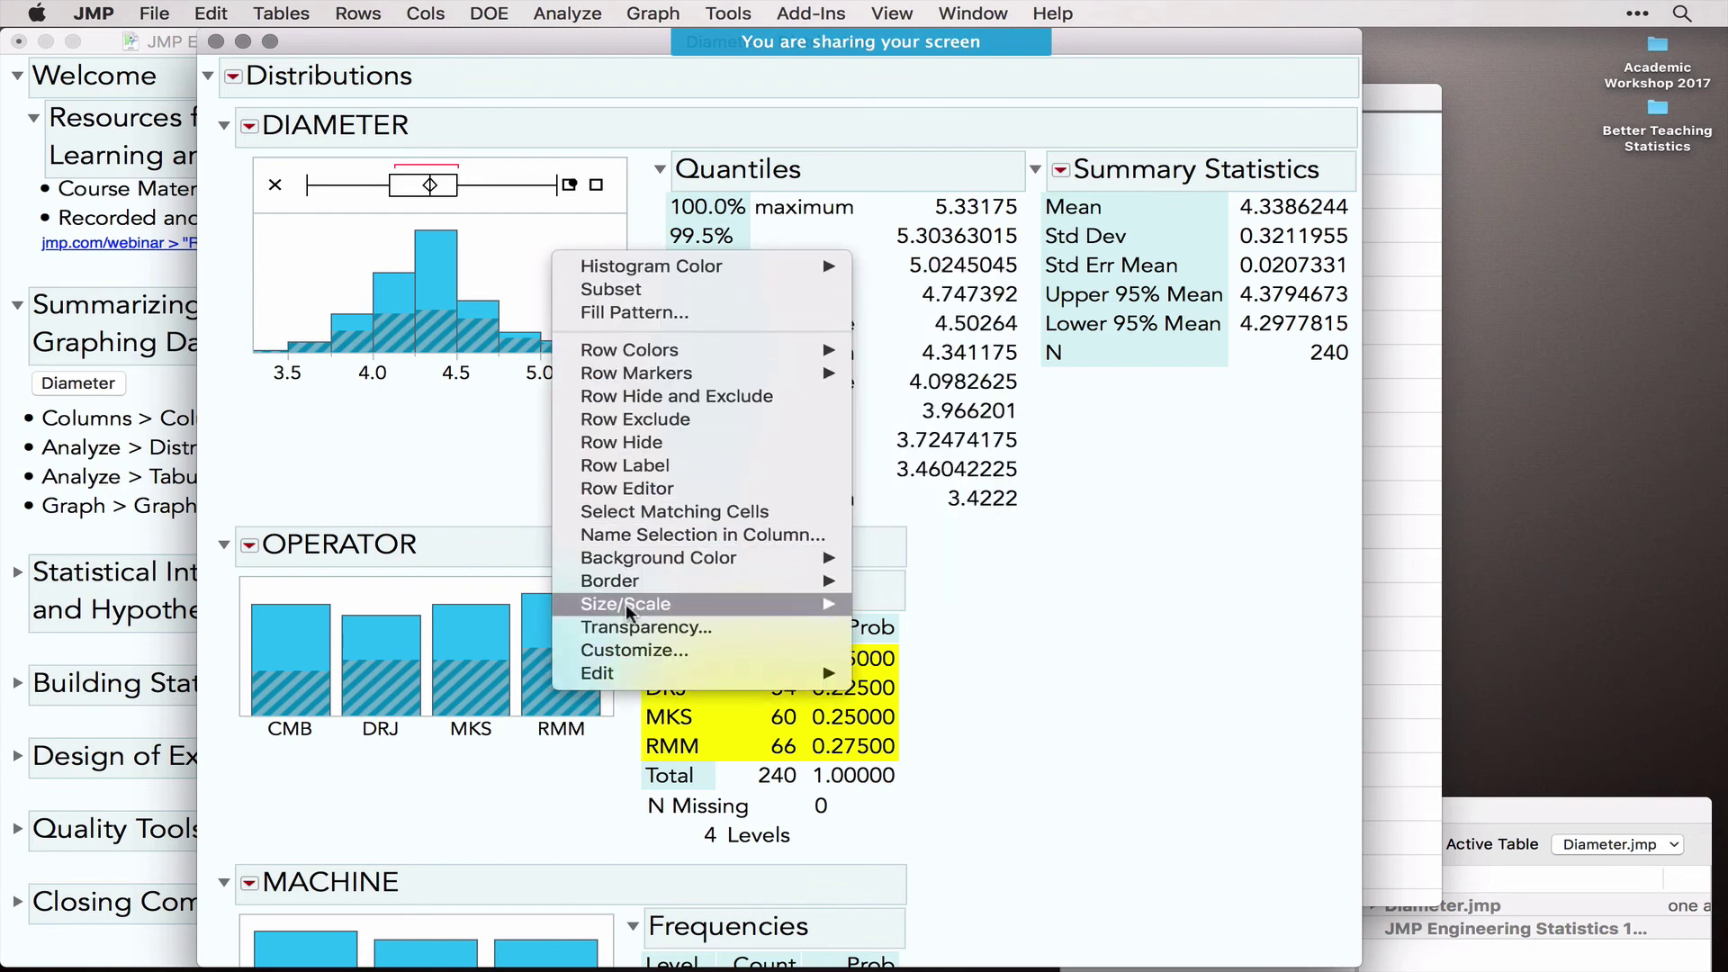
mouse_move(630, 367)
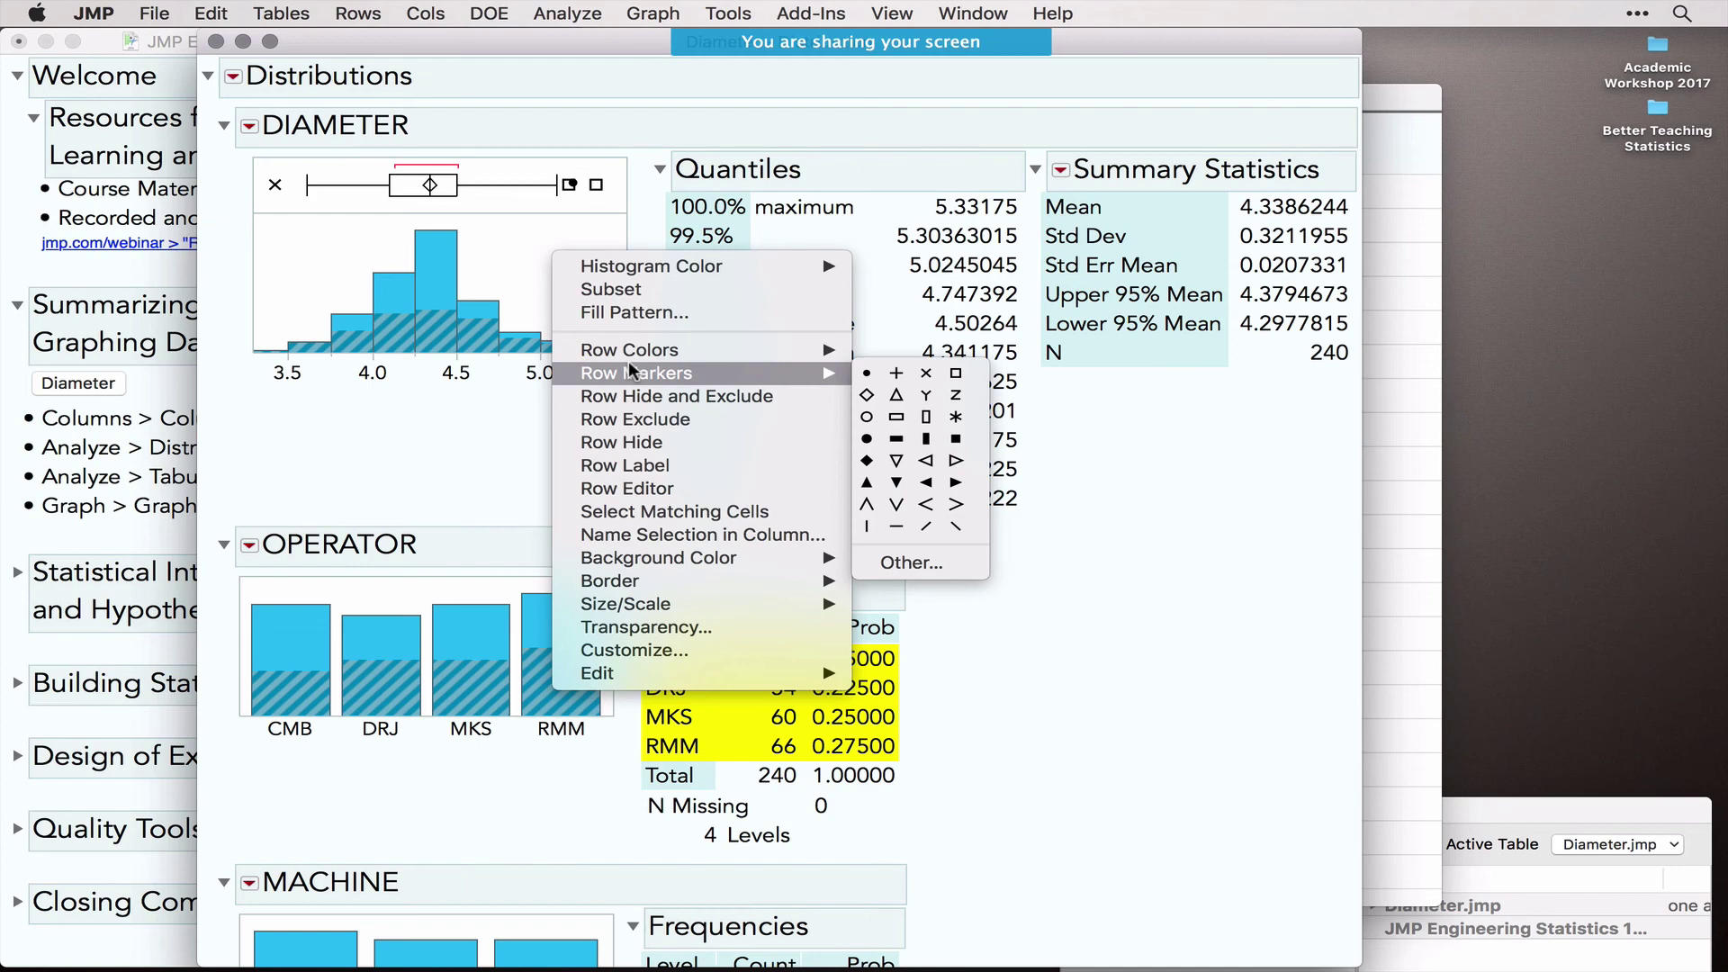
right_click(507, 171)
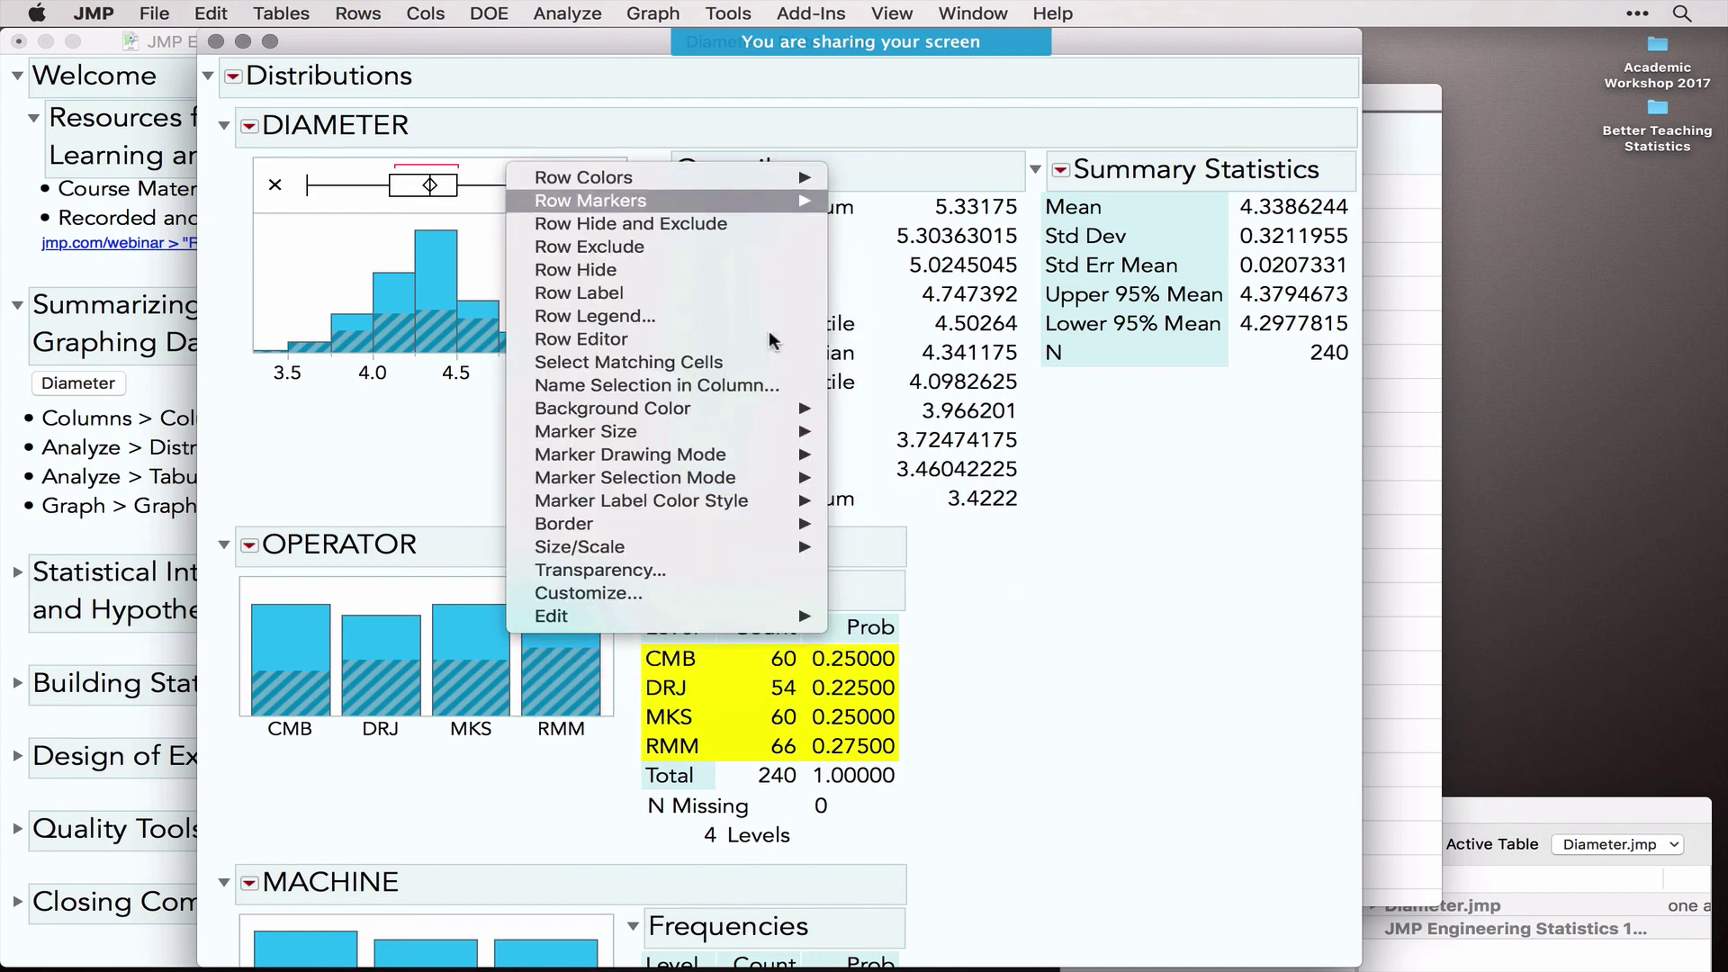
right_click(844, 333)
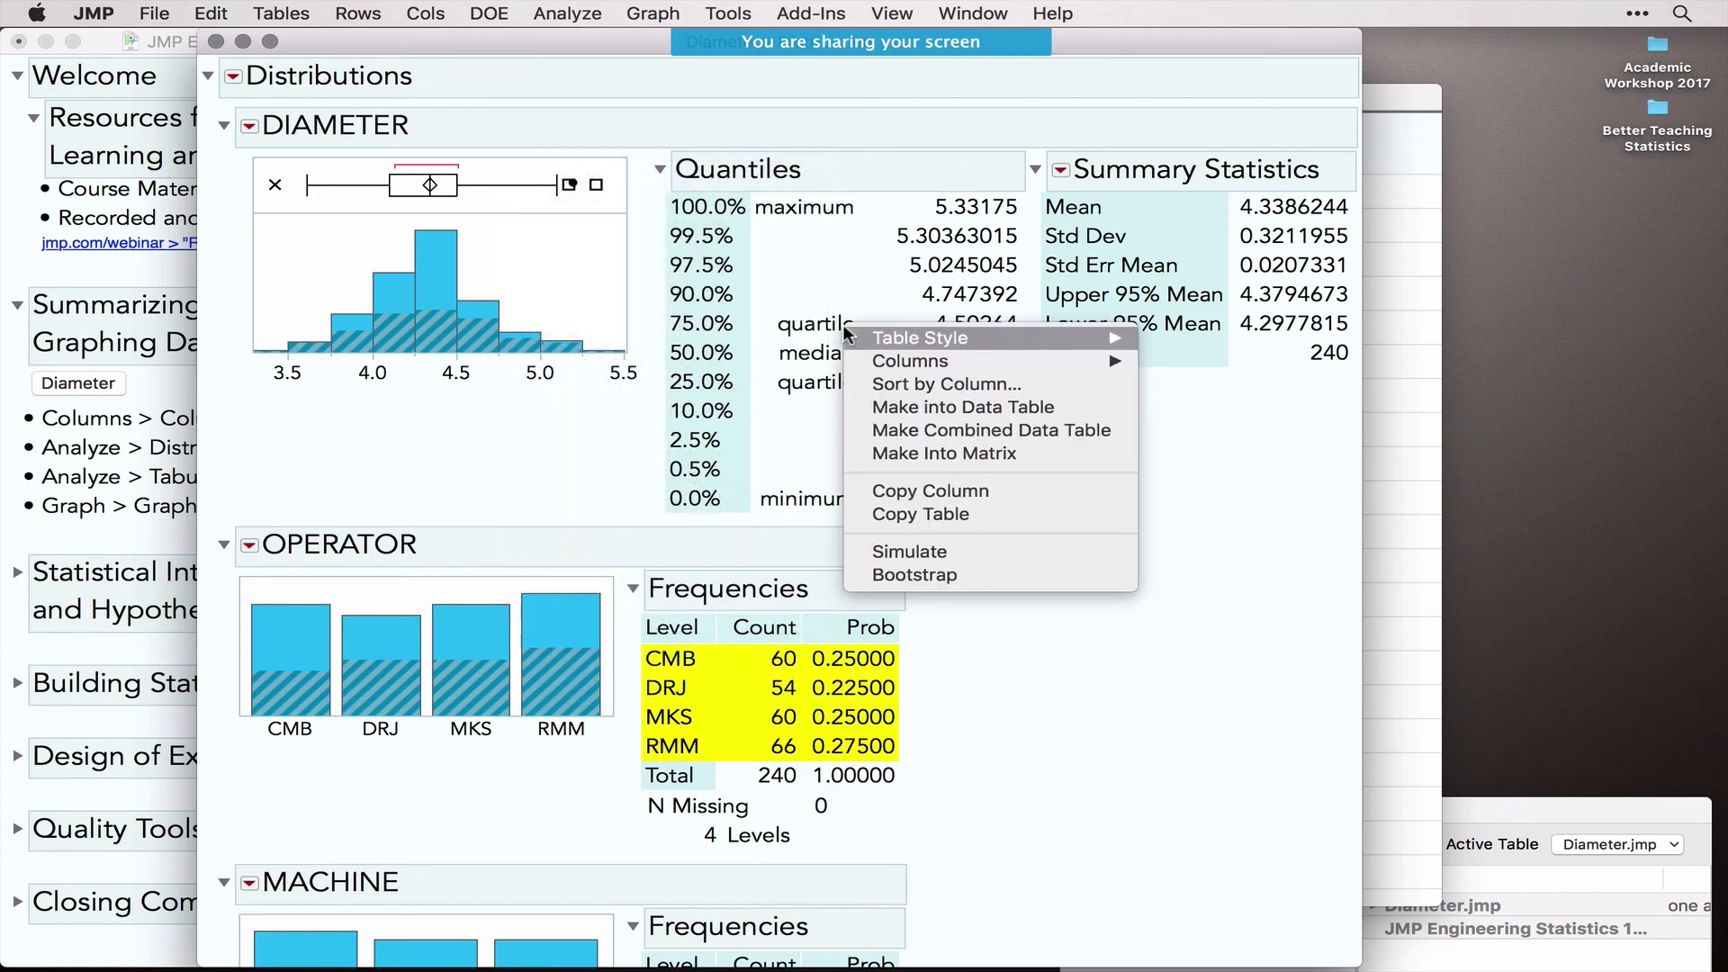
Step: Make the DIAMETER Summary Statistics into a data table, close it without saving, and view the context options of the statistics' values
right_click(1170, 257)
right_click(1170, 258)
mouse_move(1172, 263)
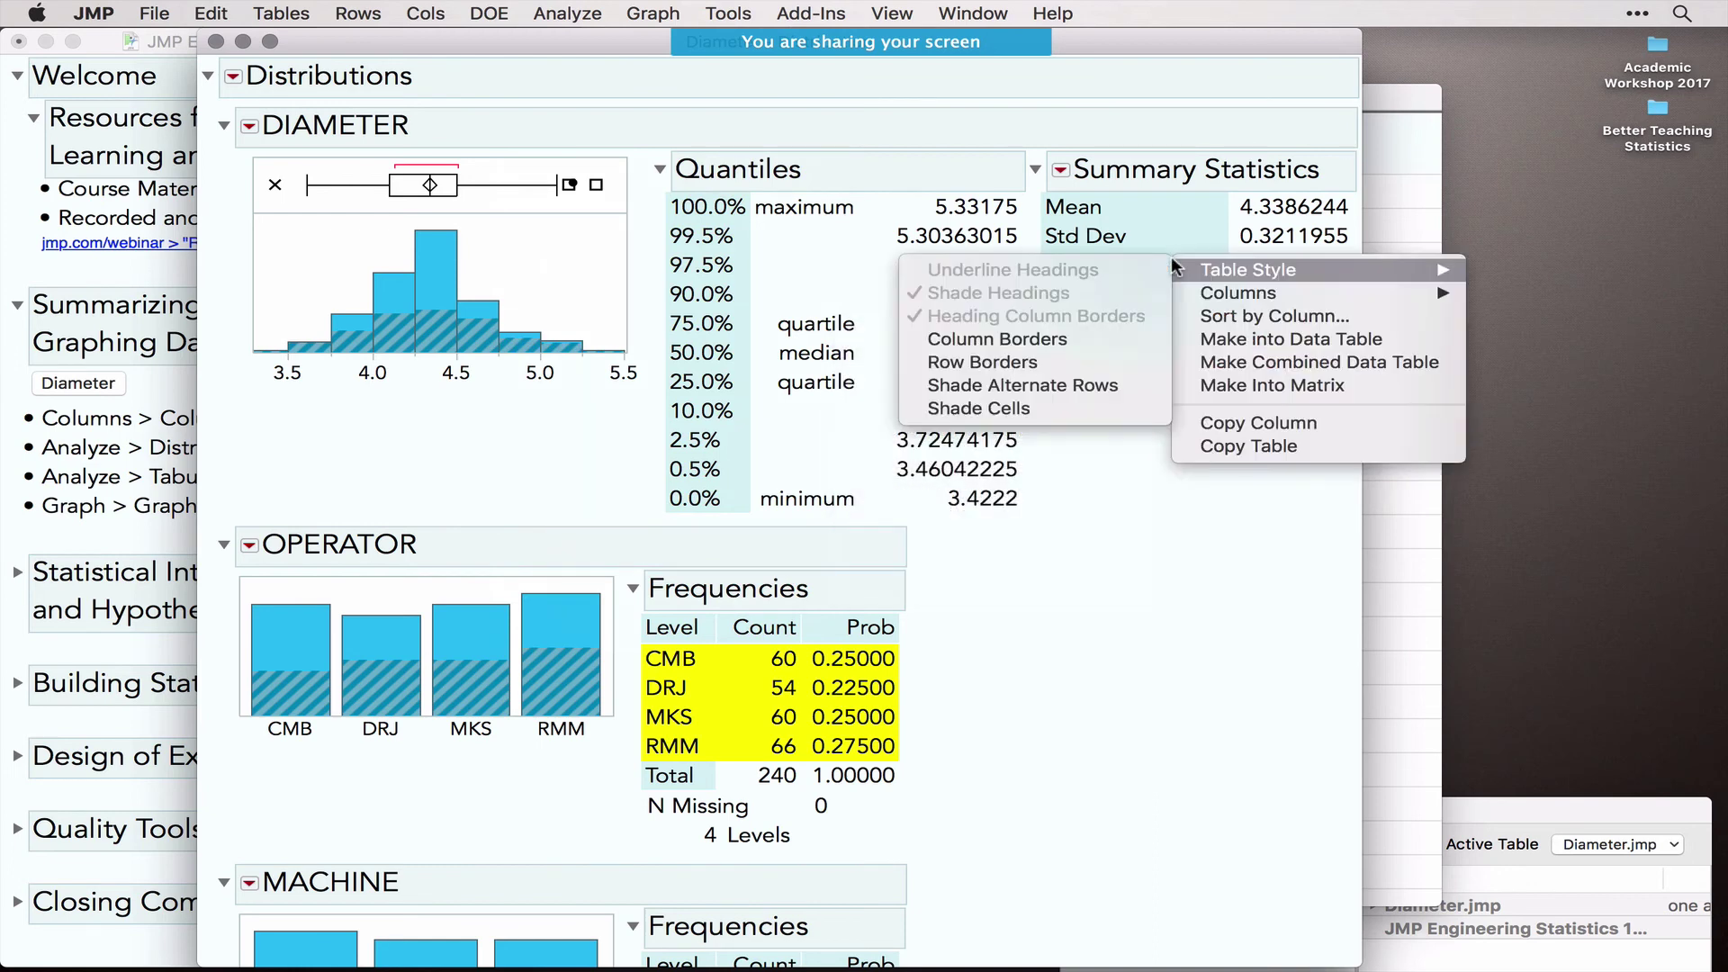
click(1225, 337)
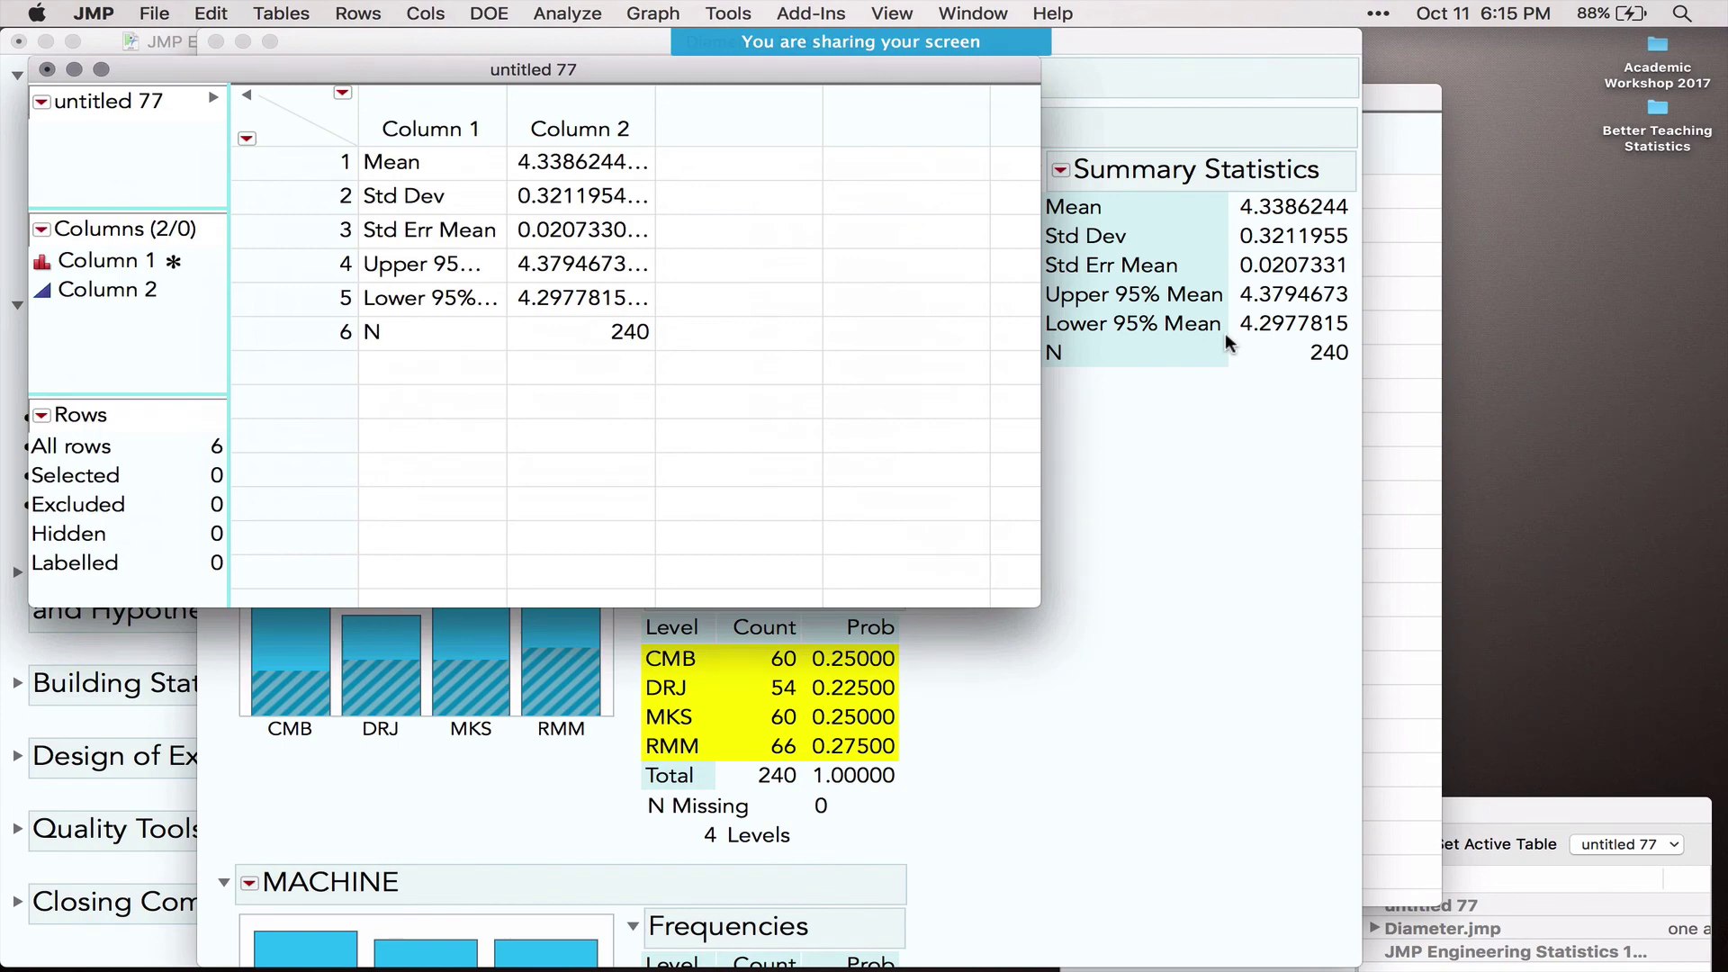
click(48, 71)
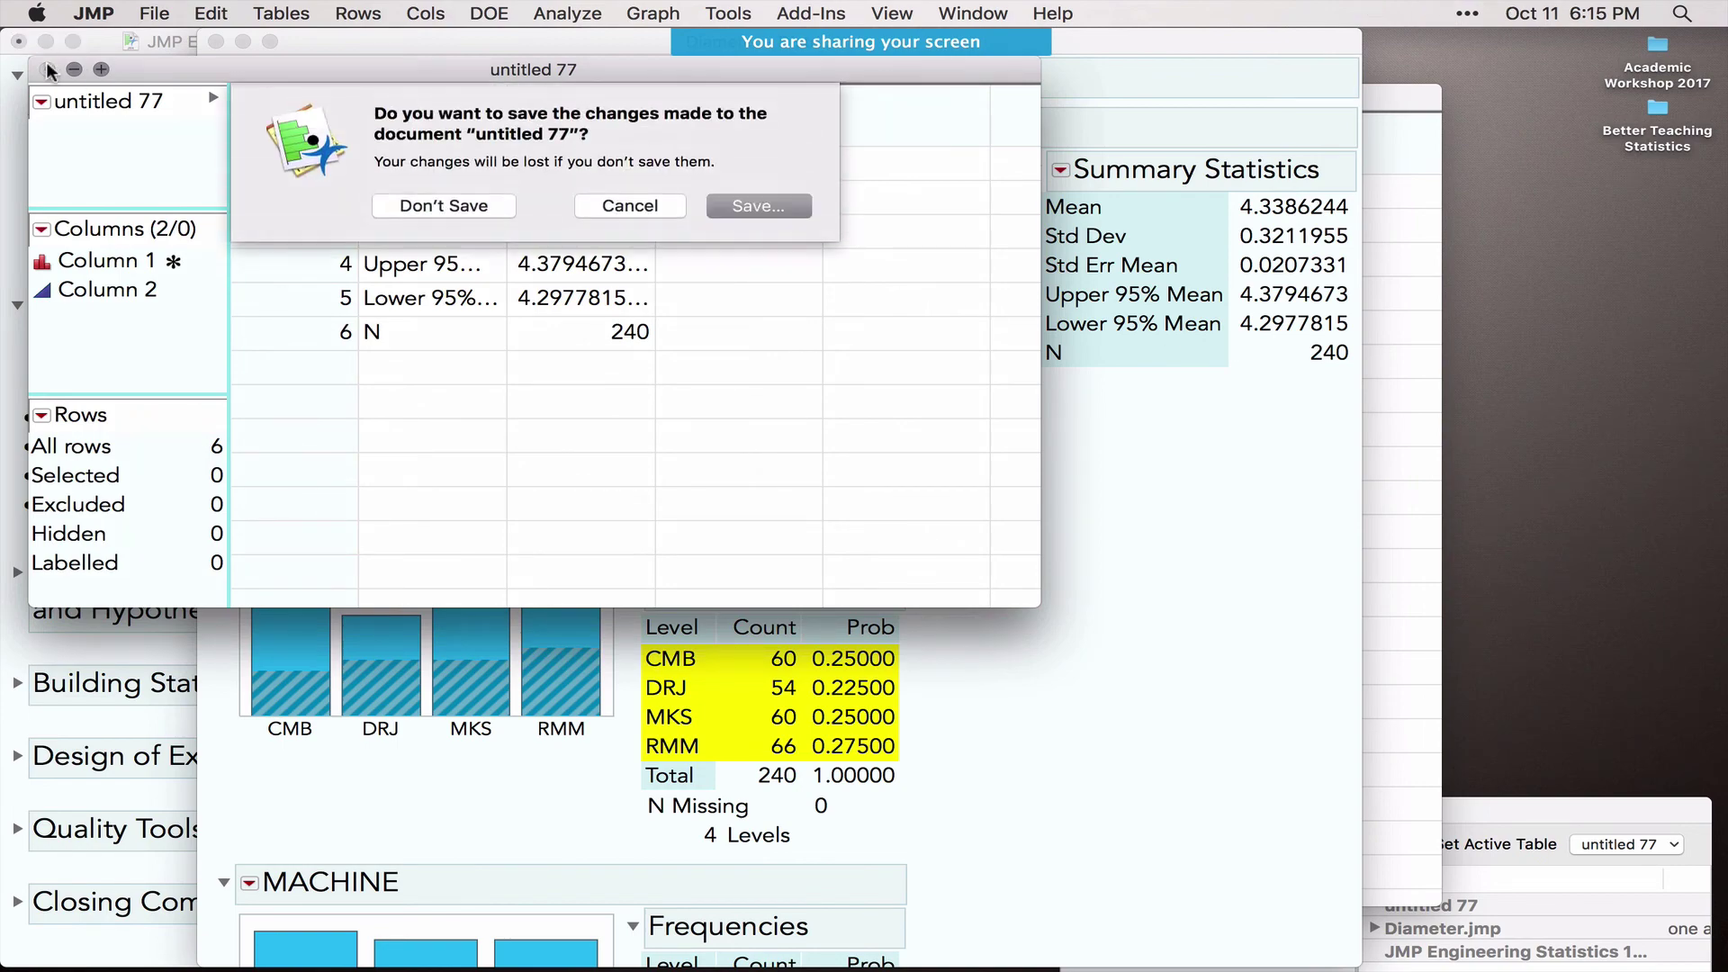
click(451, 199)
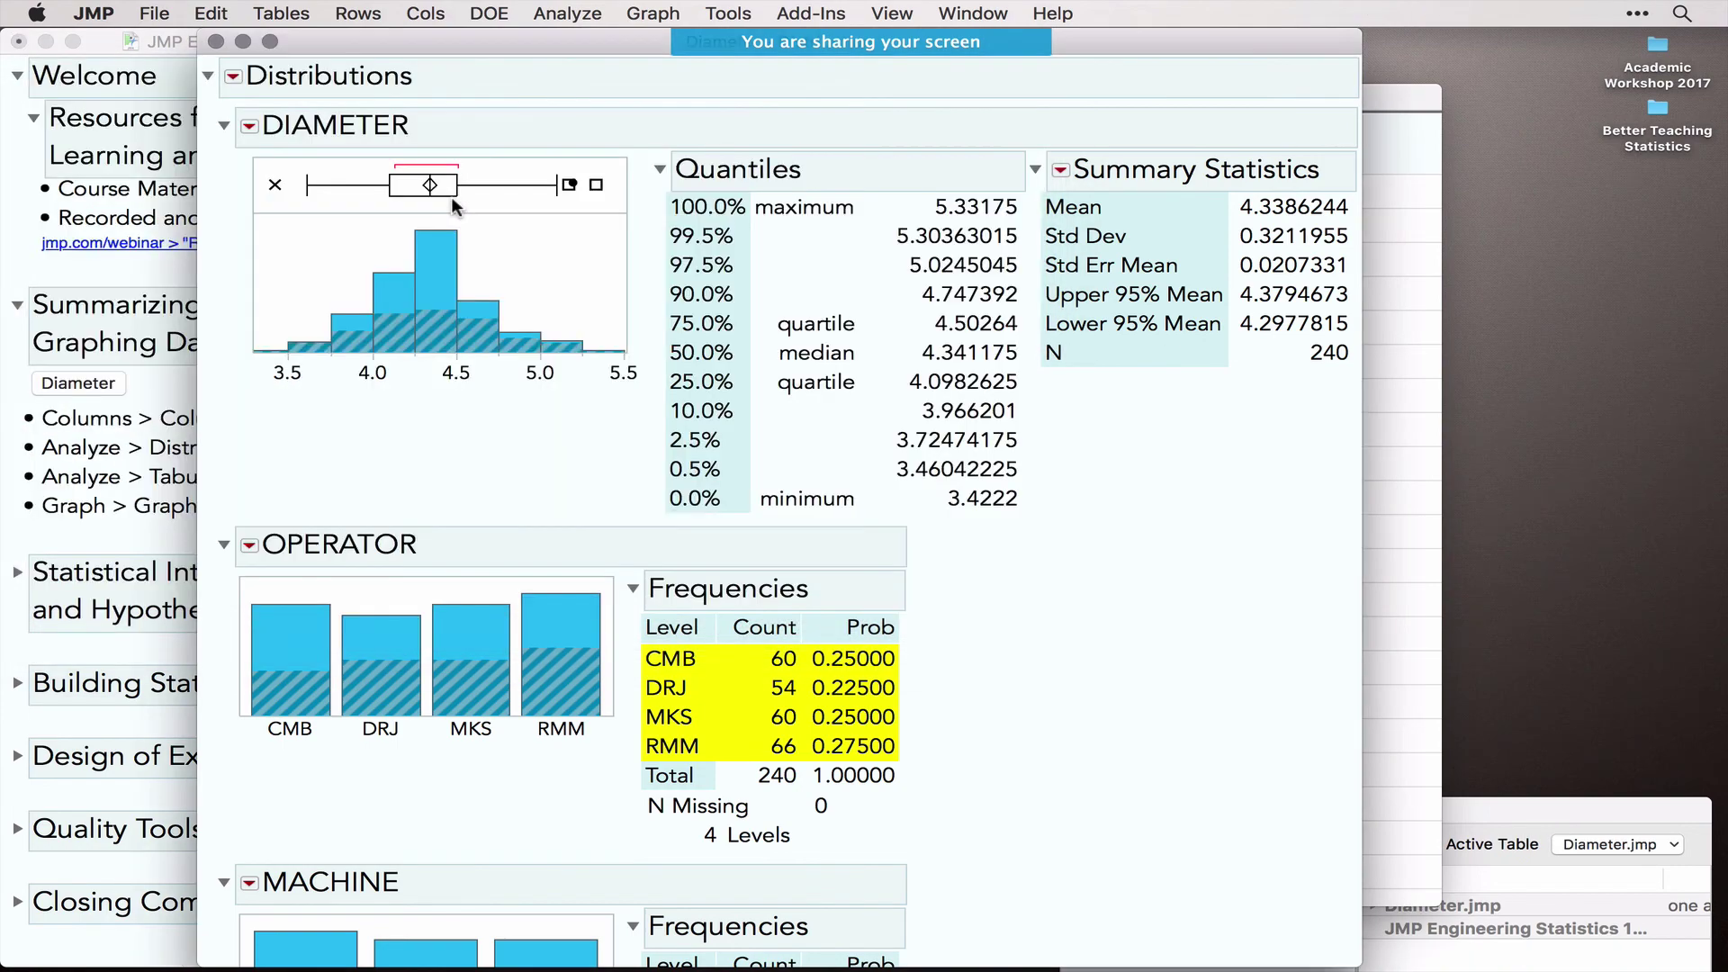
right_click(1265, 331)
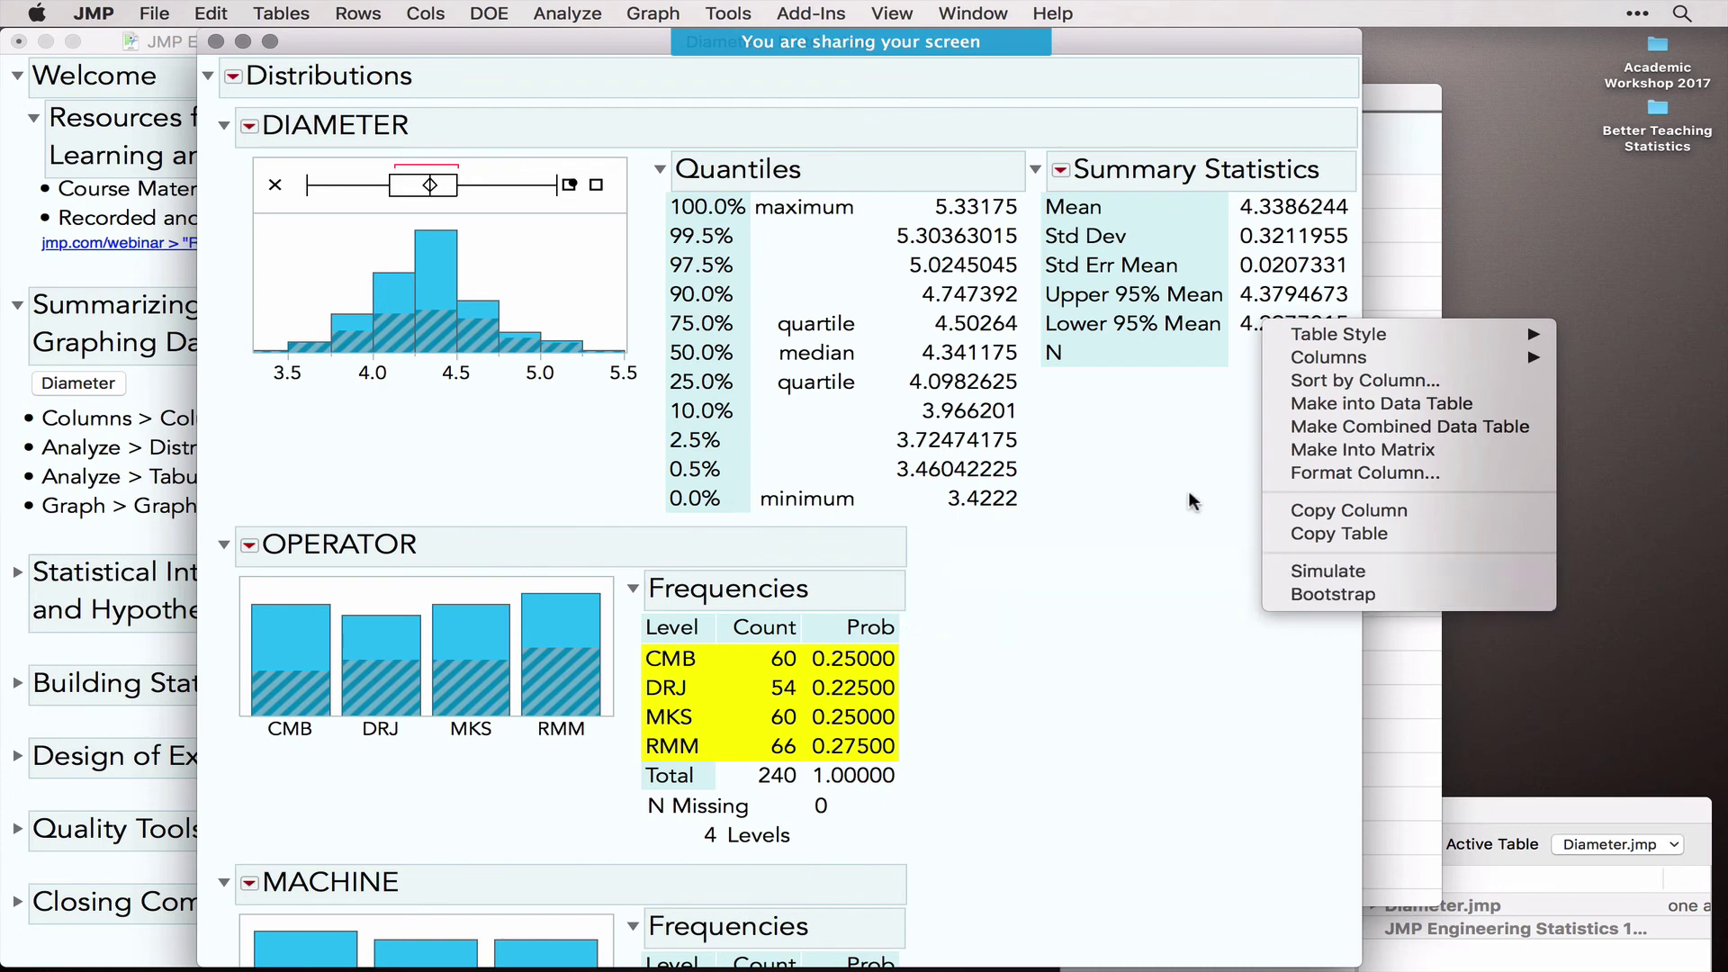
click(1167, 456)
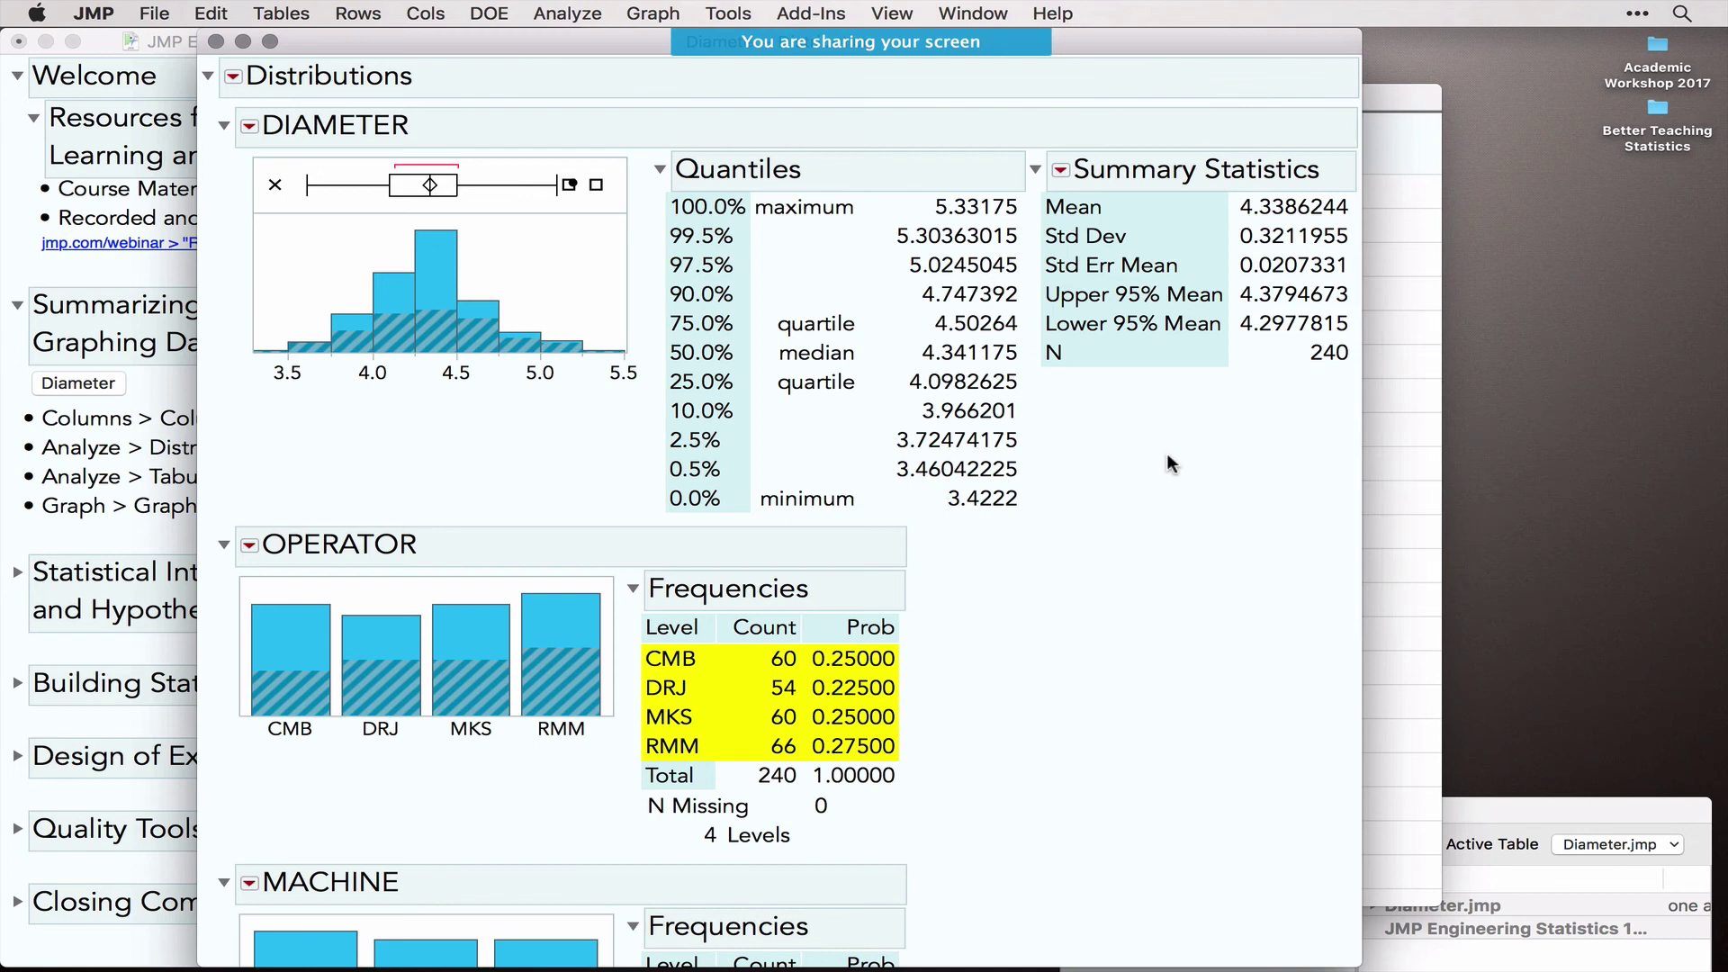
Step: Close the Distribution report and clear the row selection in the Diameter data table
click(214, 42)
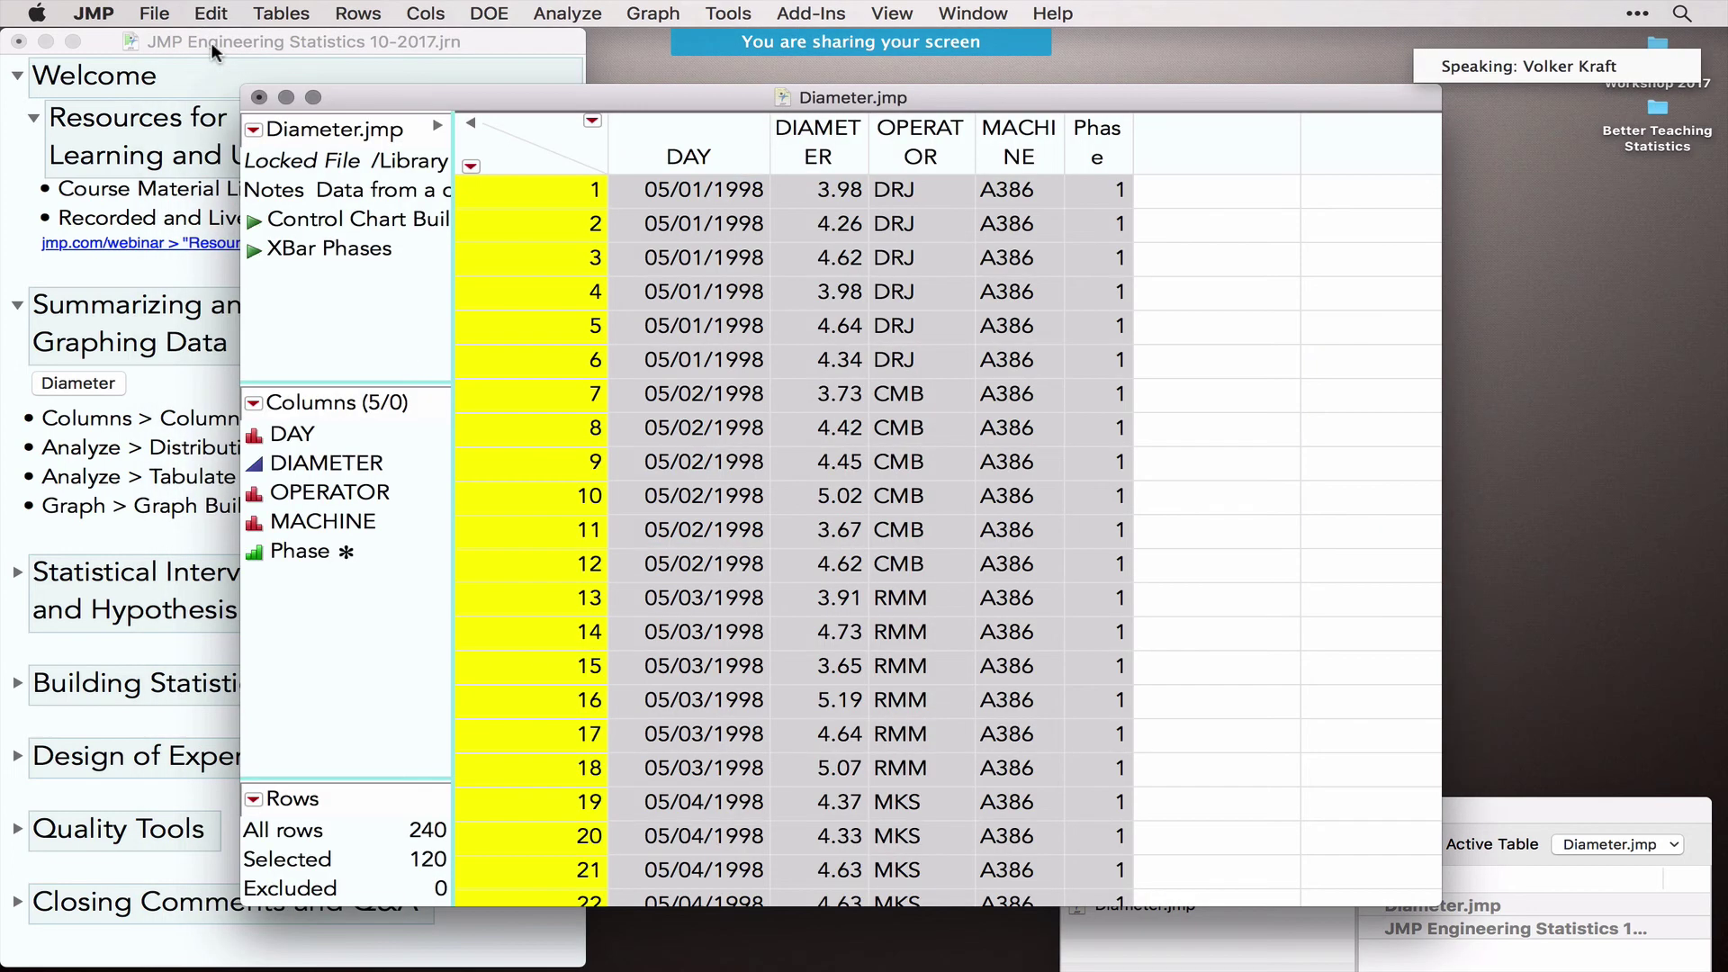
click(527, 163)
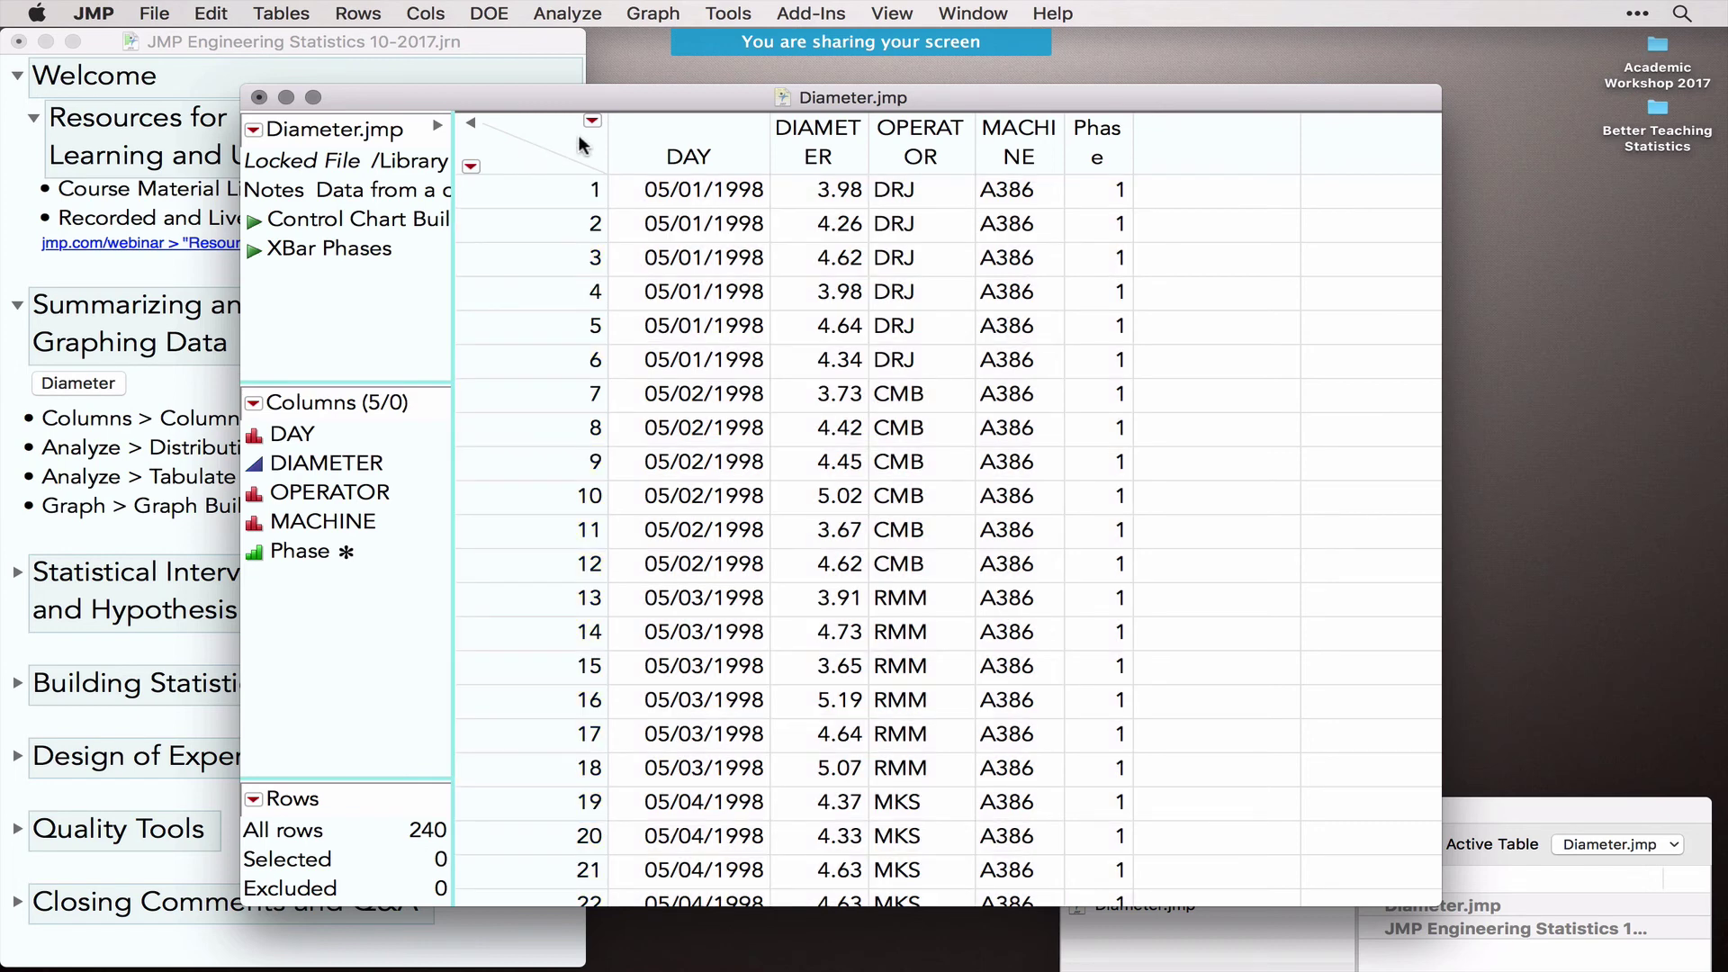
Step: Start a Tabulate table with DIAMETER as the column, and replace its Sum statistic with Mean and Std Dev
click(572, 11)
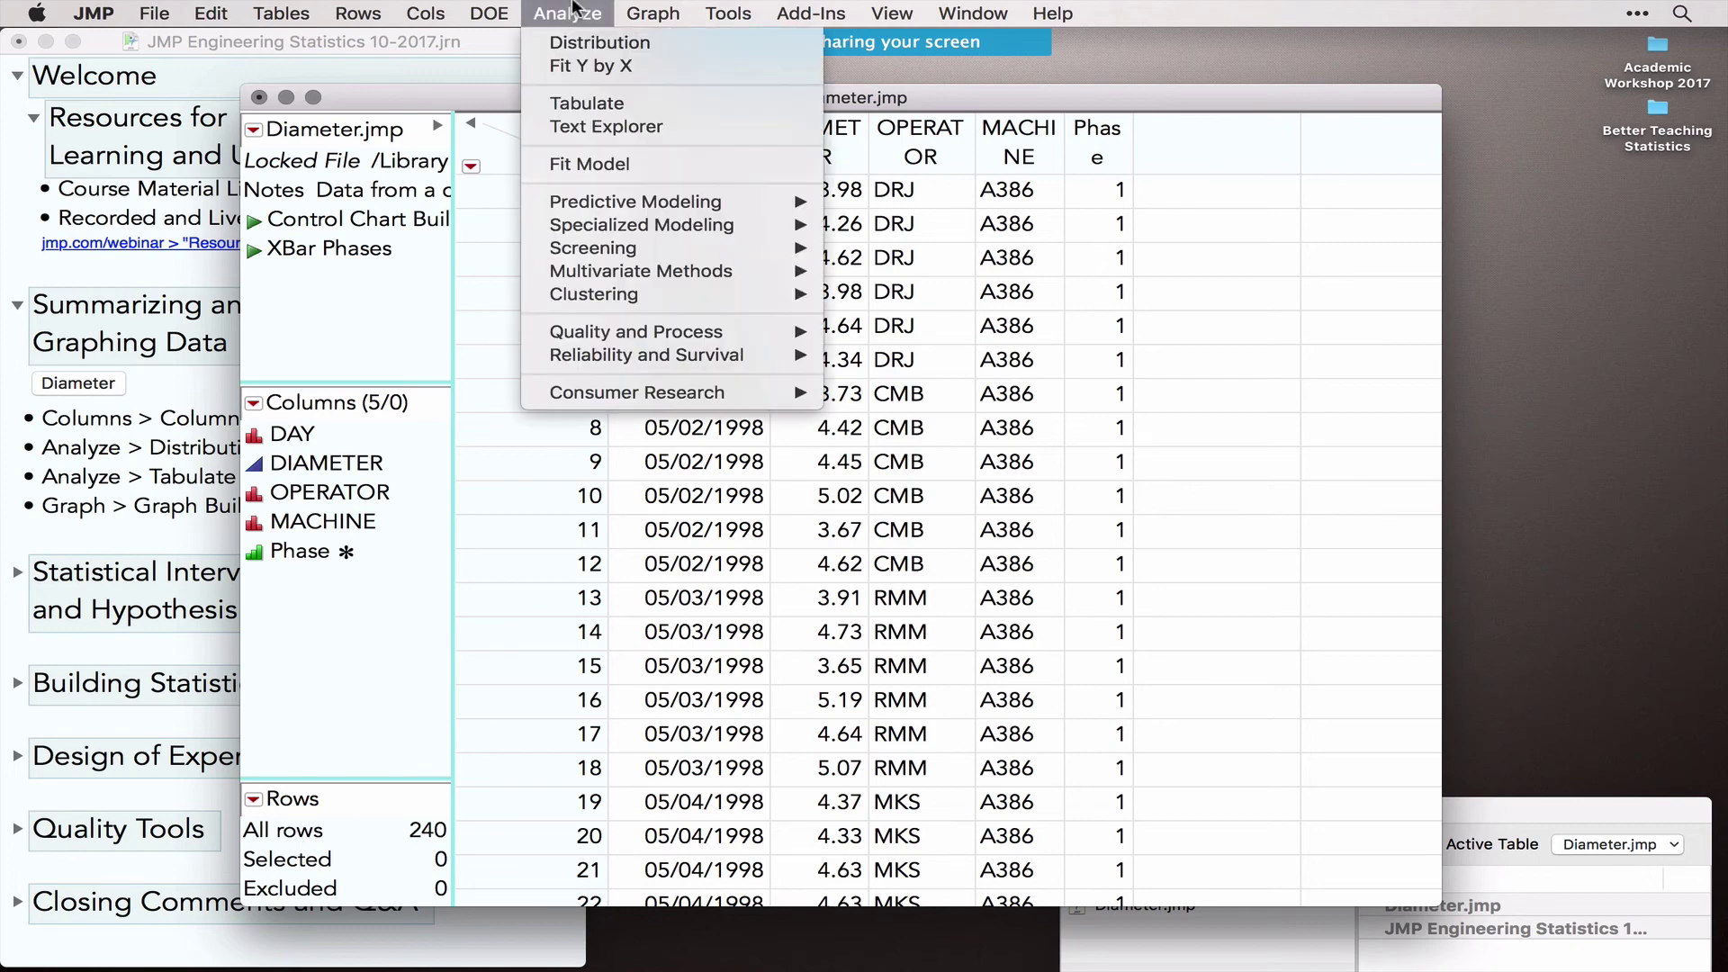
click(591, 103)
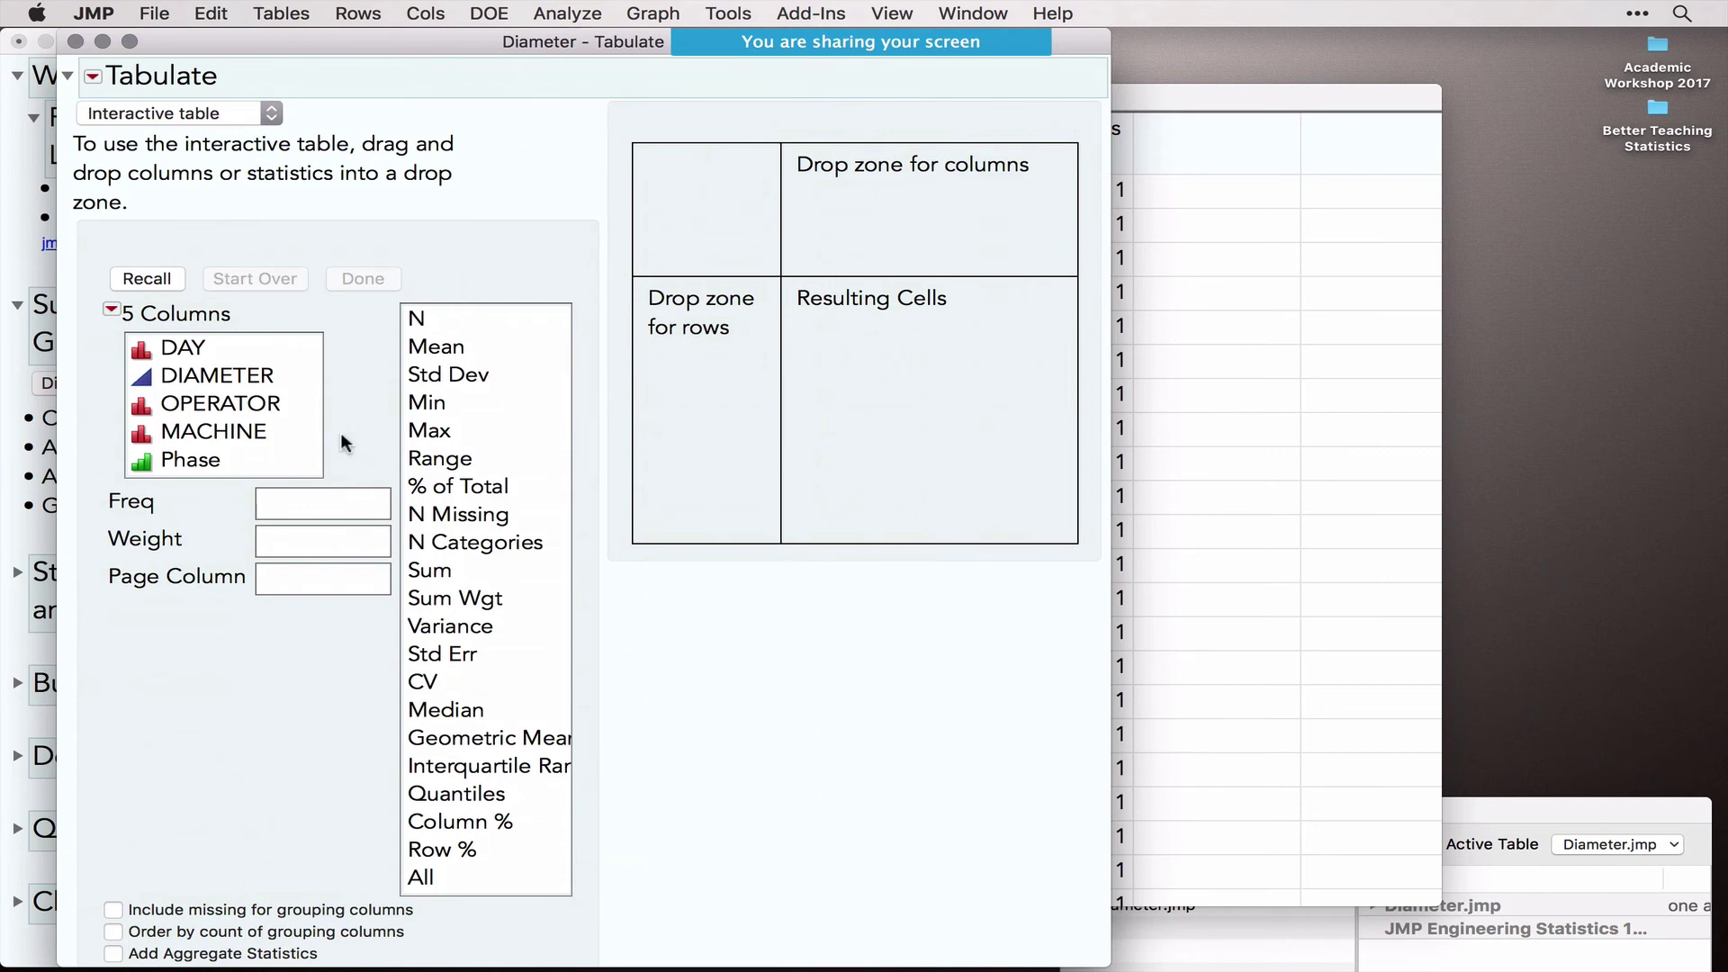
drag(213, 378, 929, 254)
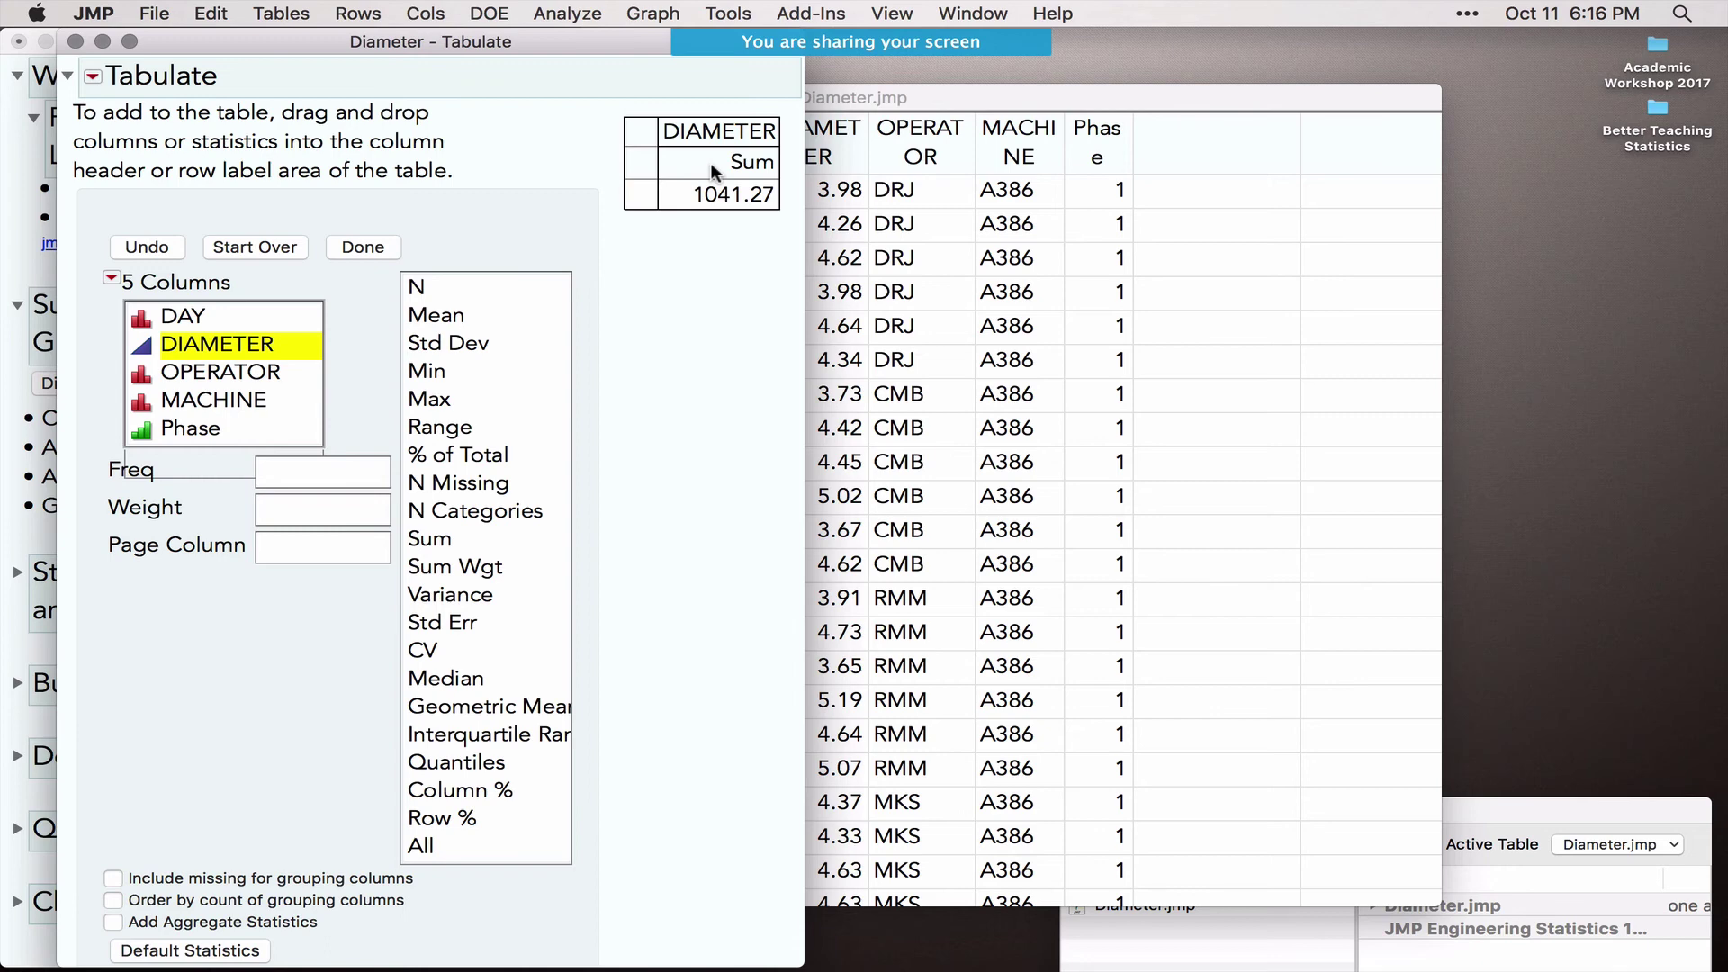
drag(446, 315, 727, 177)
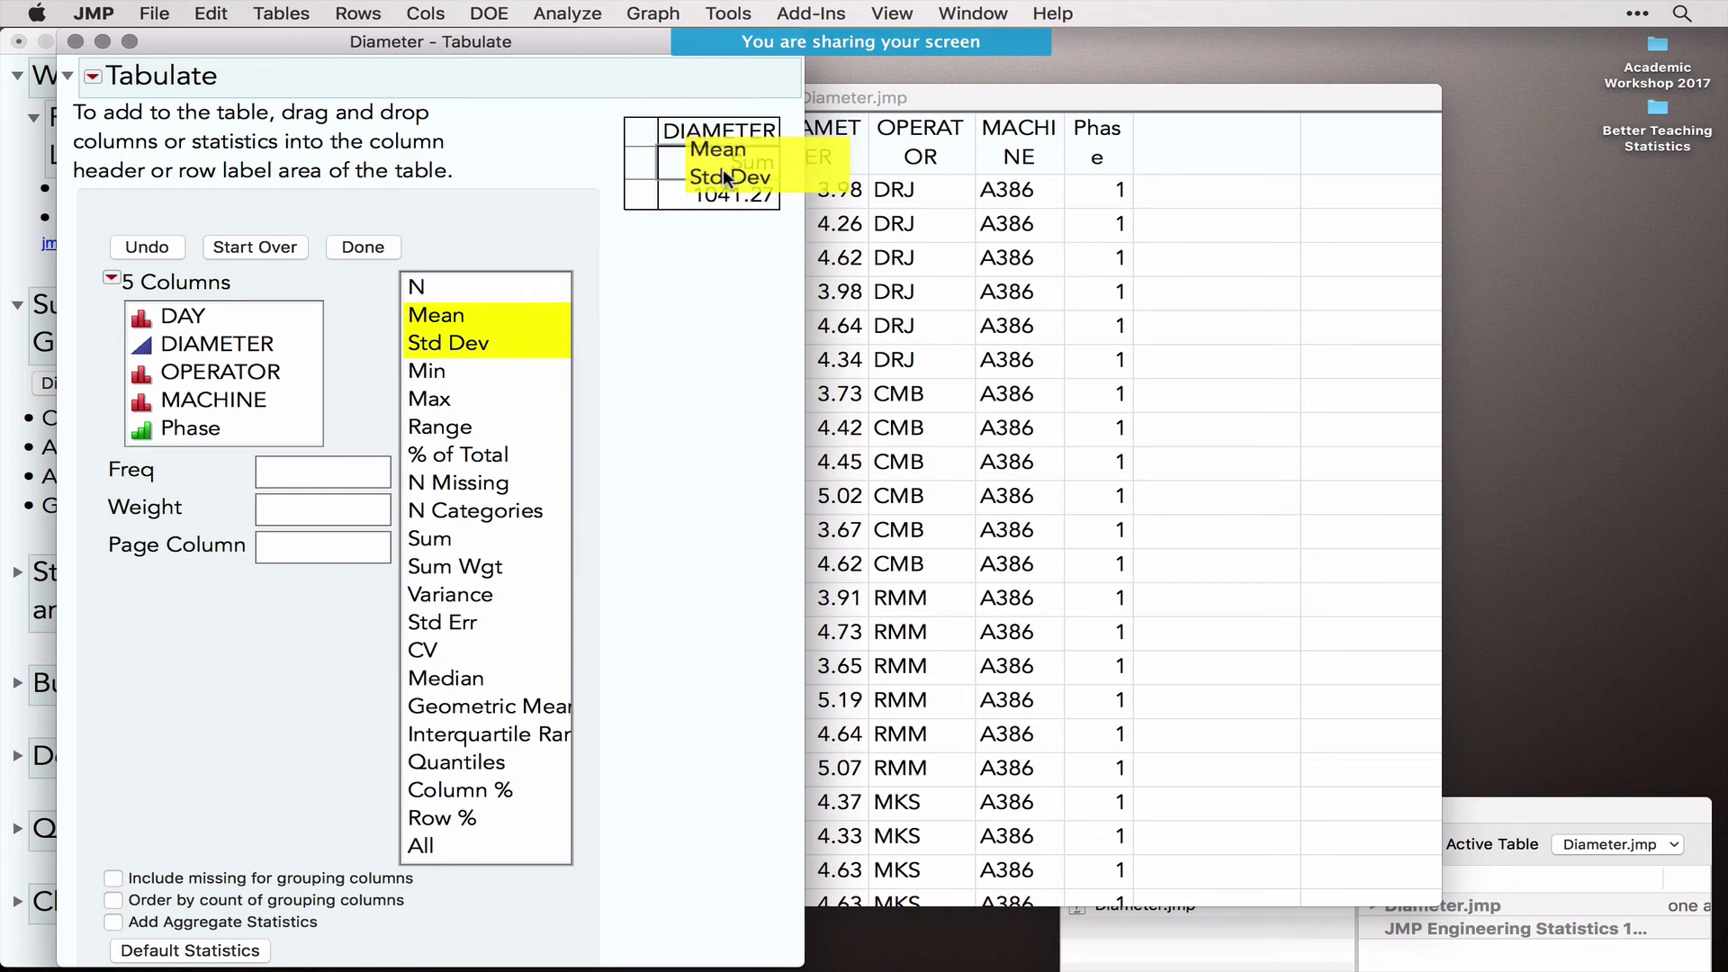
drag(727, 176, 726, 171)
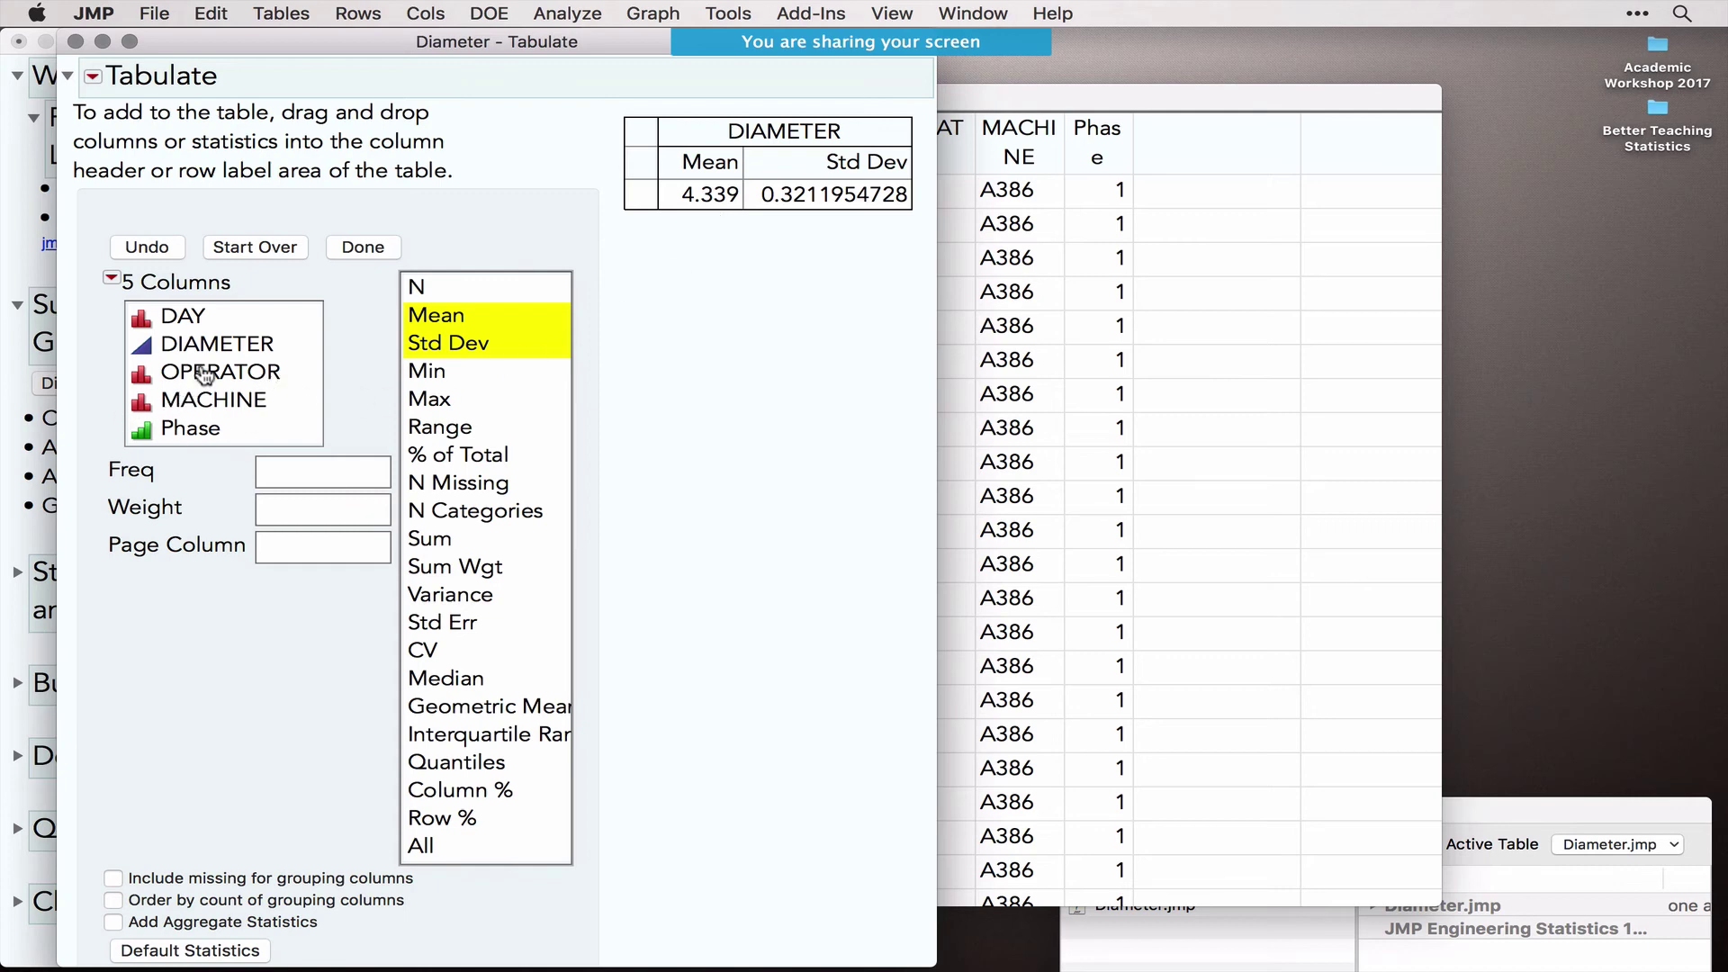
Step: Group the DIAMETER table rows by OPERATOR and MACHINE, with MACHINE as the outer grouping column
drag(205, 375, 652, 201)
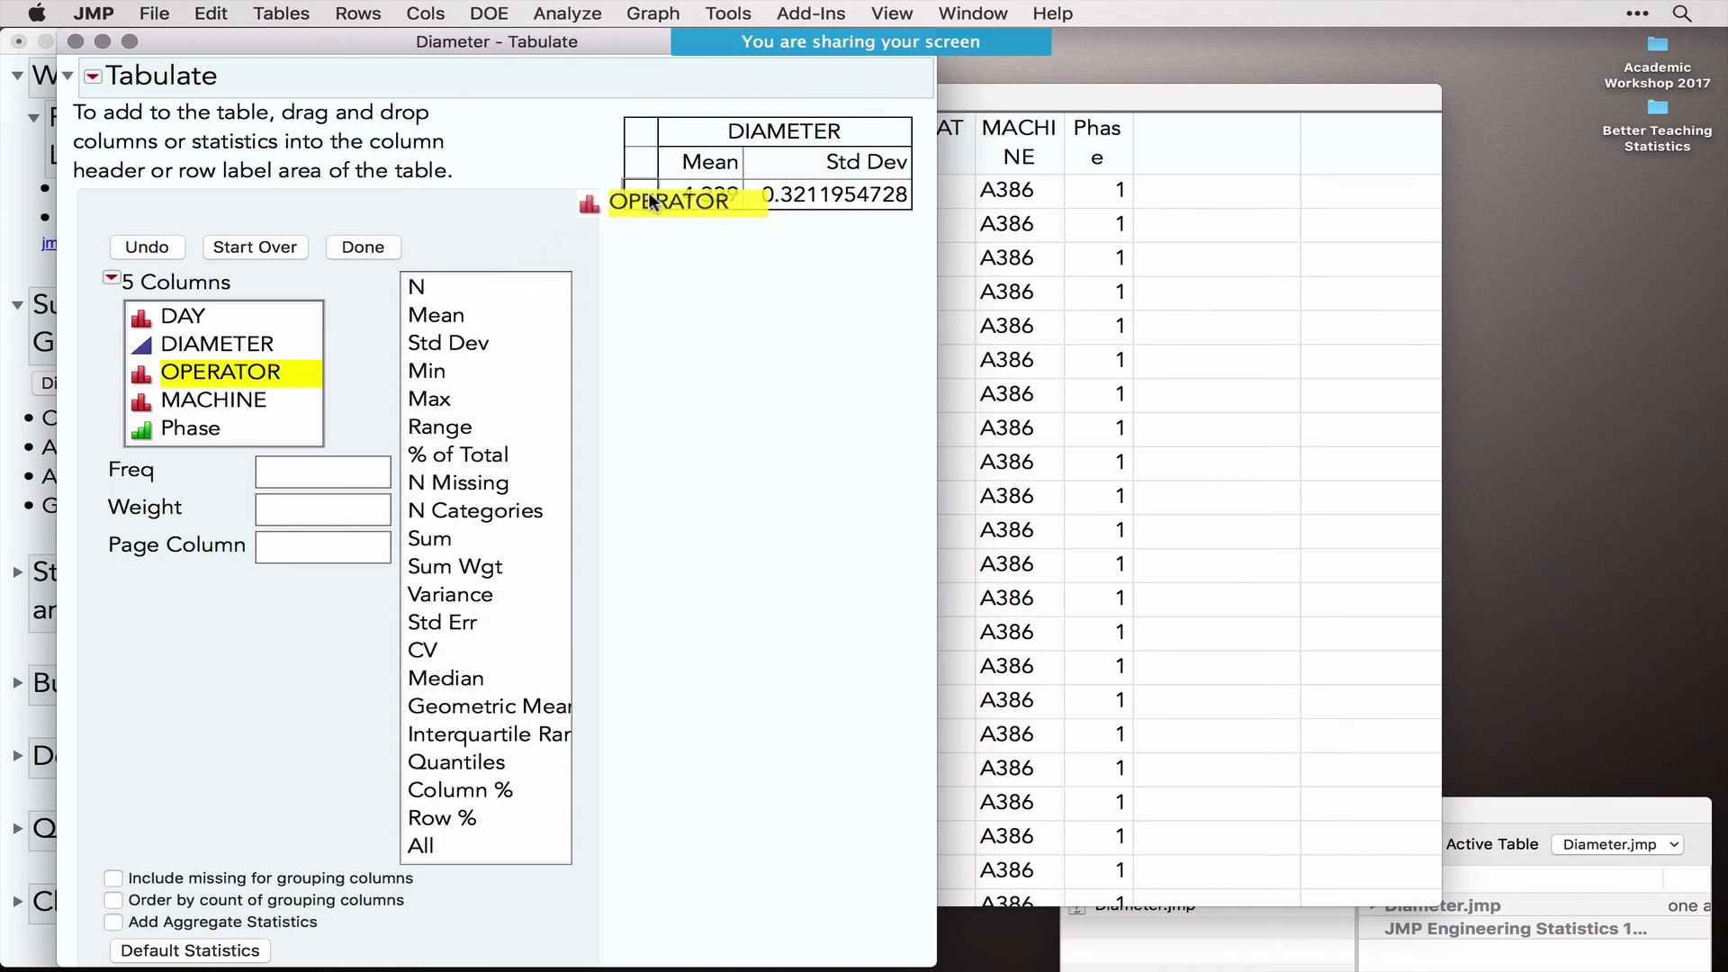
drag(652, 200, 652, 199)
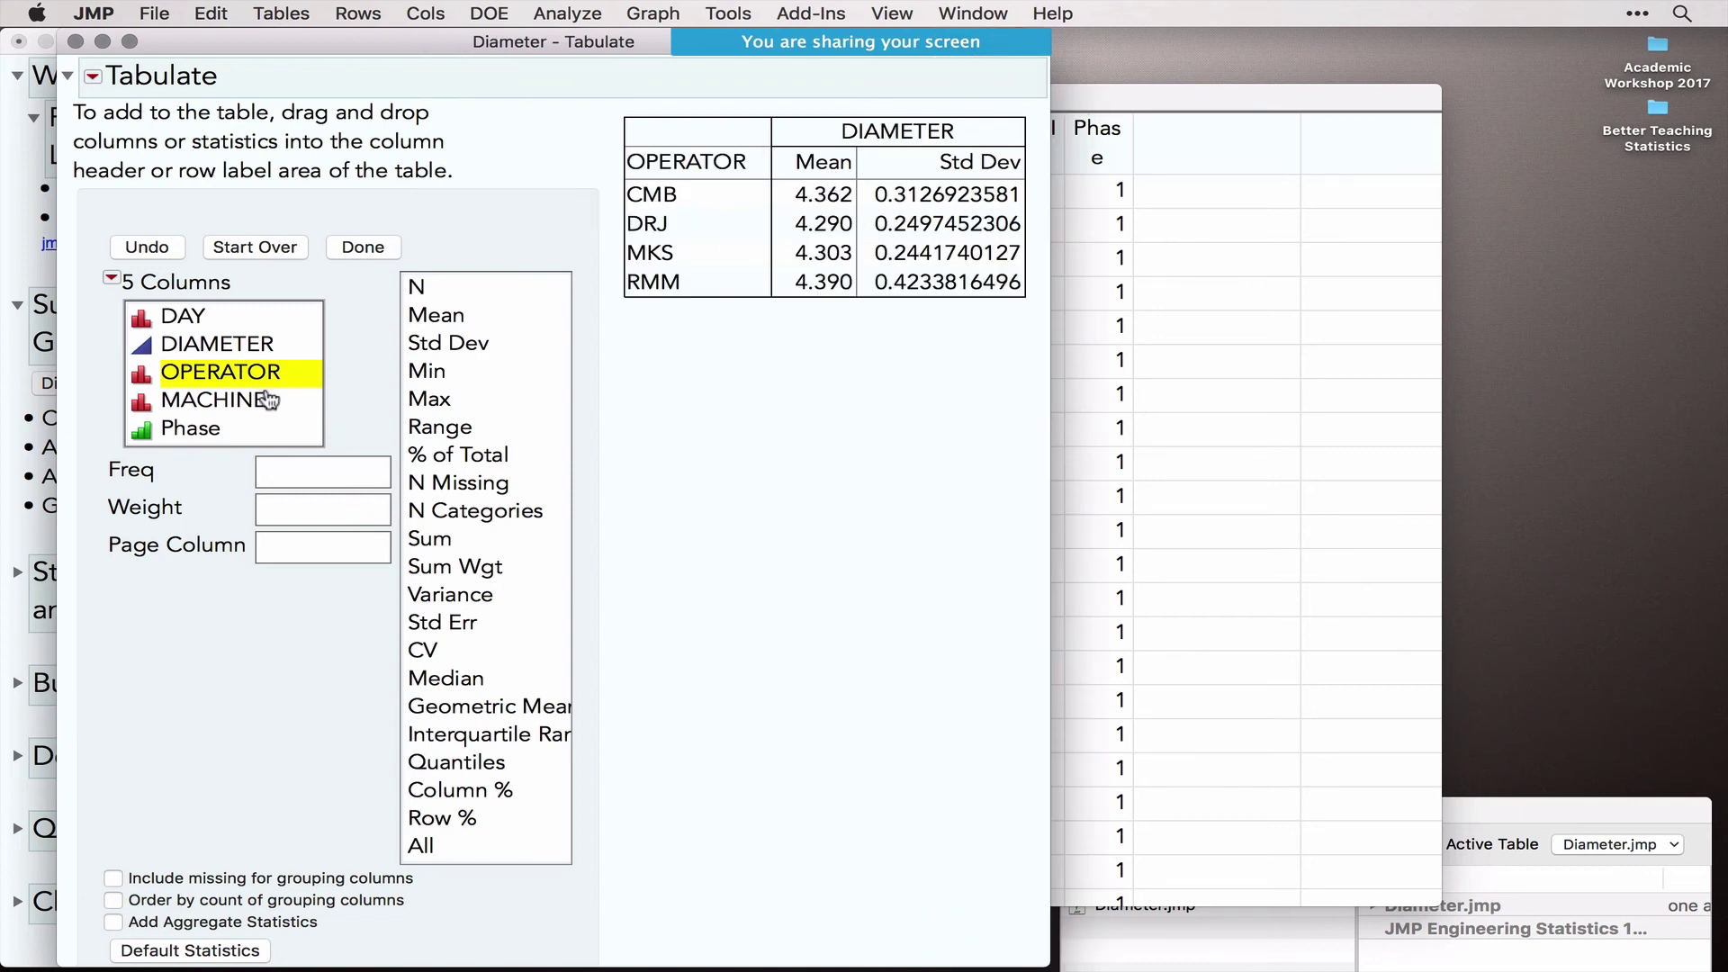
drag(202, 401, 770, 164)
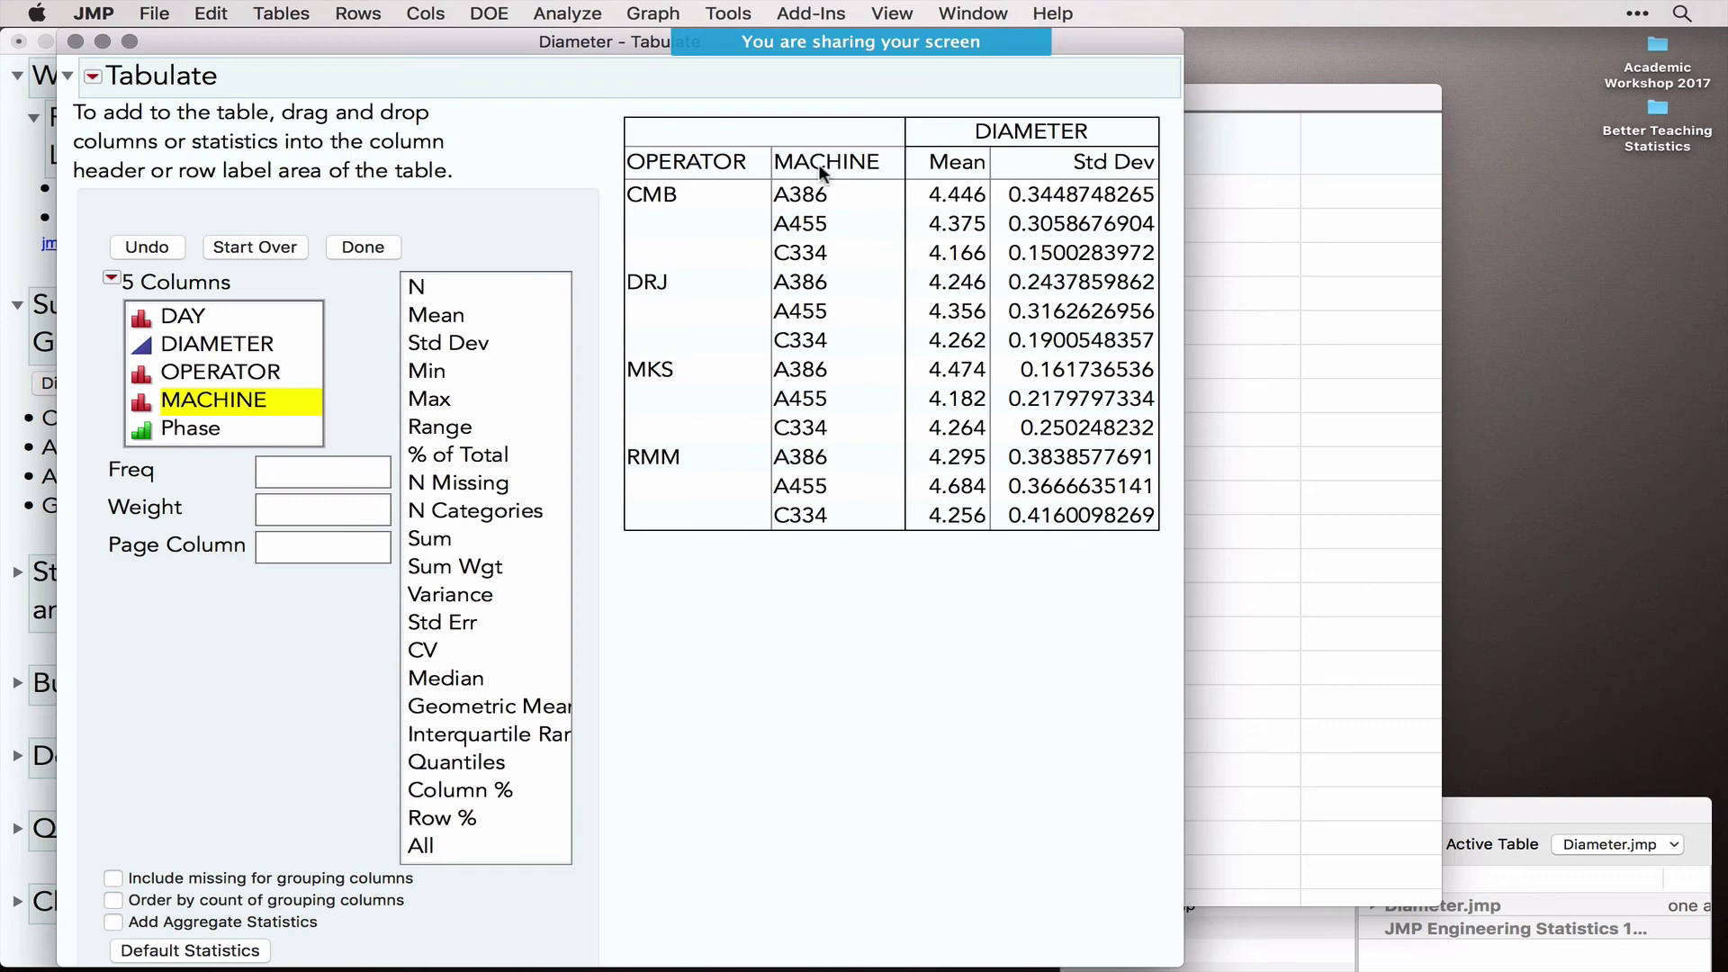
drag(818, 164, 630, 175)
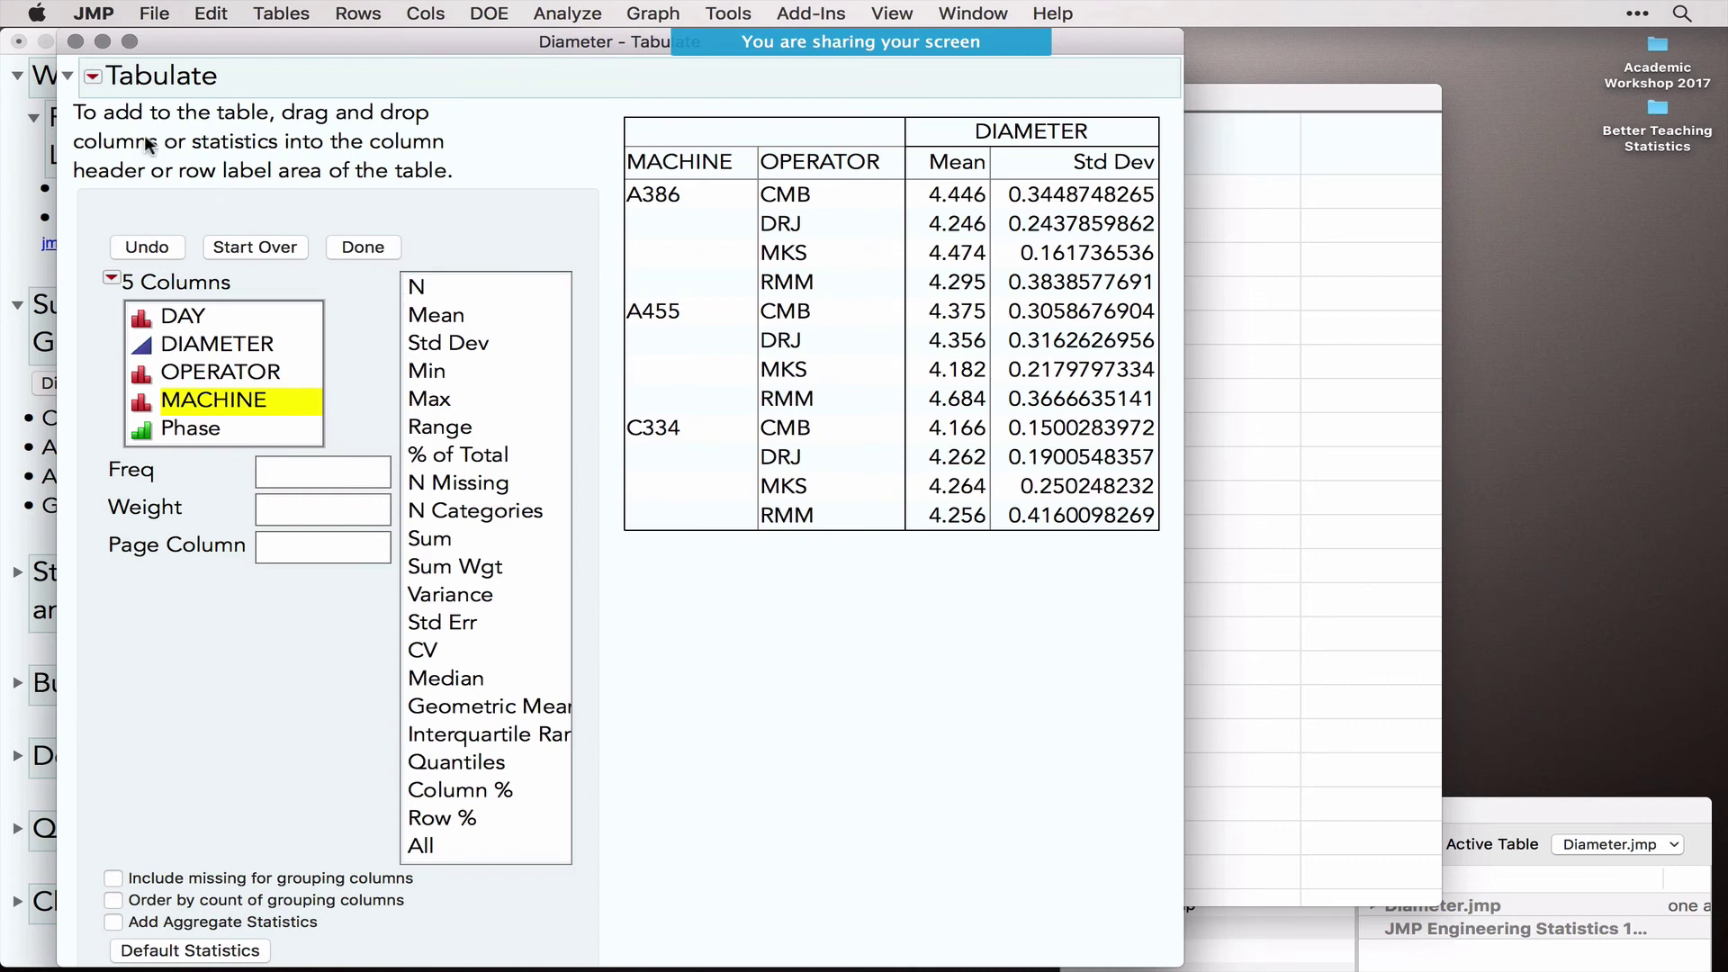
Step: Show the chart below the Tabulate table without a uniform plot scale, and finish the table to hide the control panel
click(93, 79)
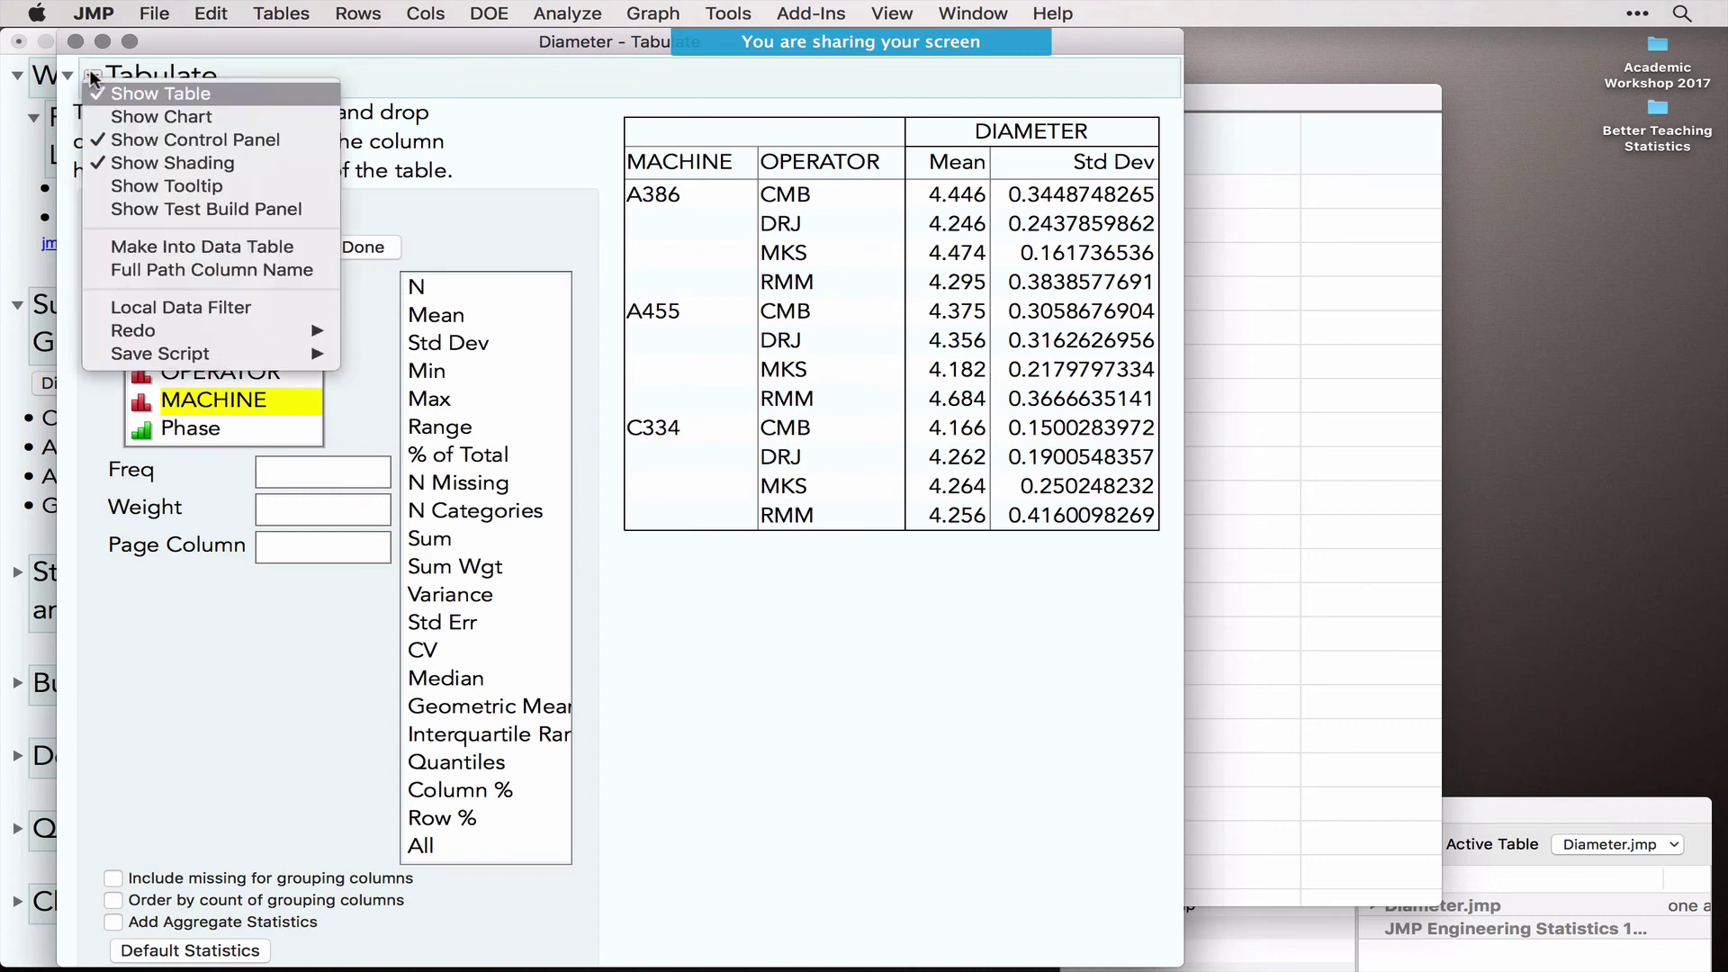
click(160, 125)
scroll(436, 529, down, 3)
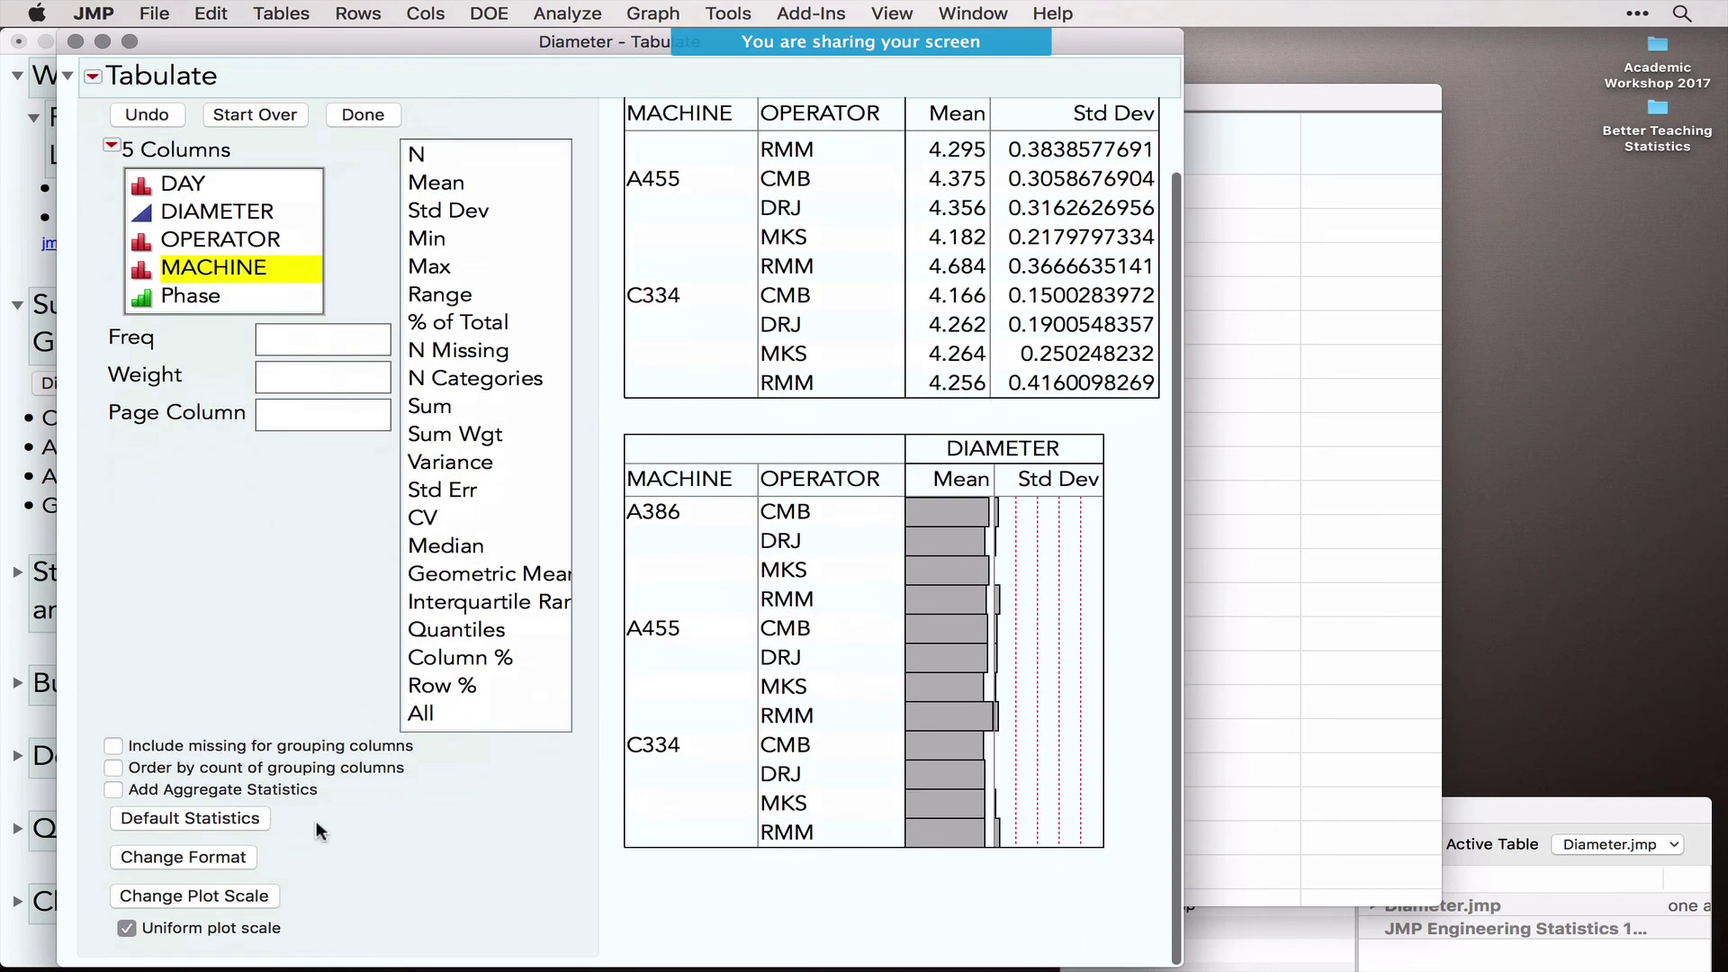
click(144, 929)
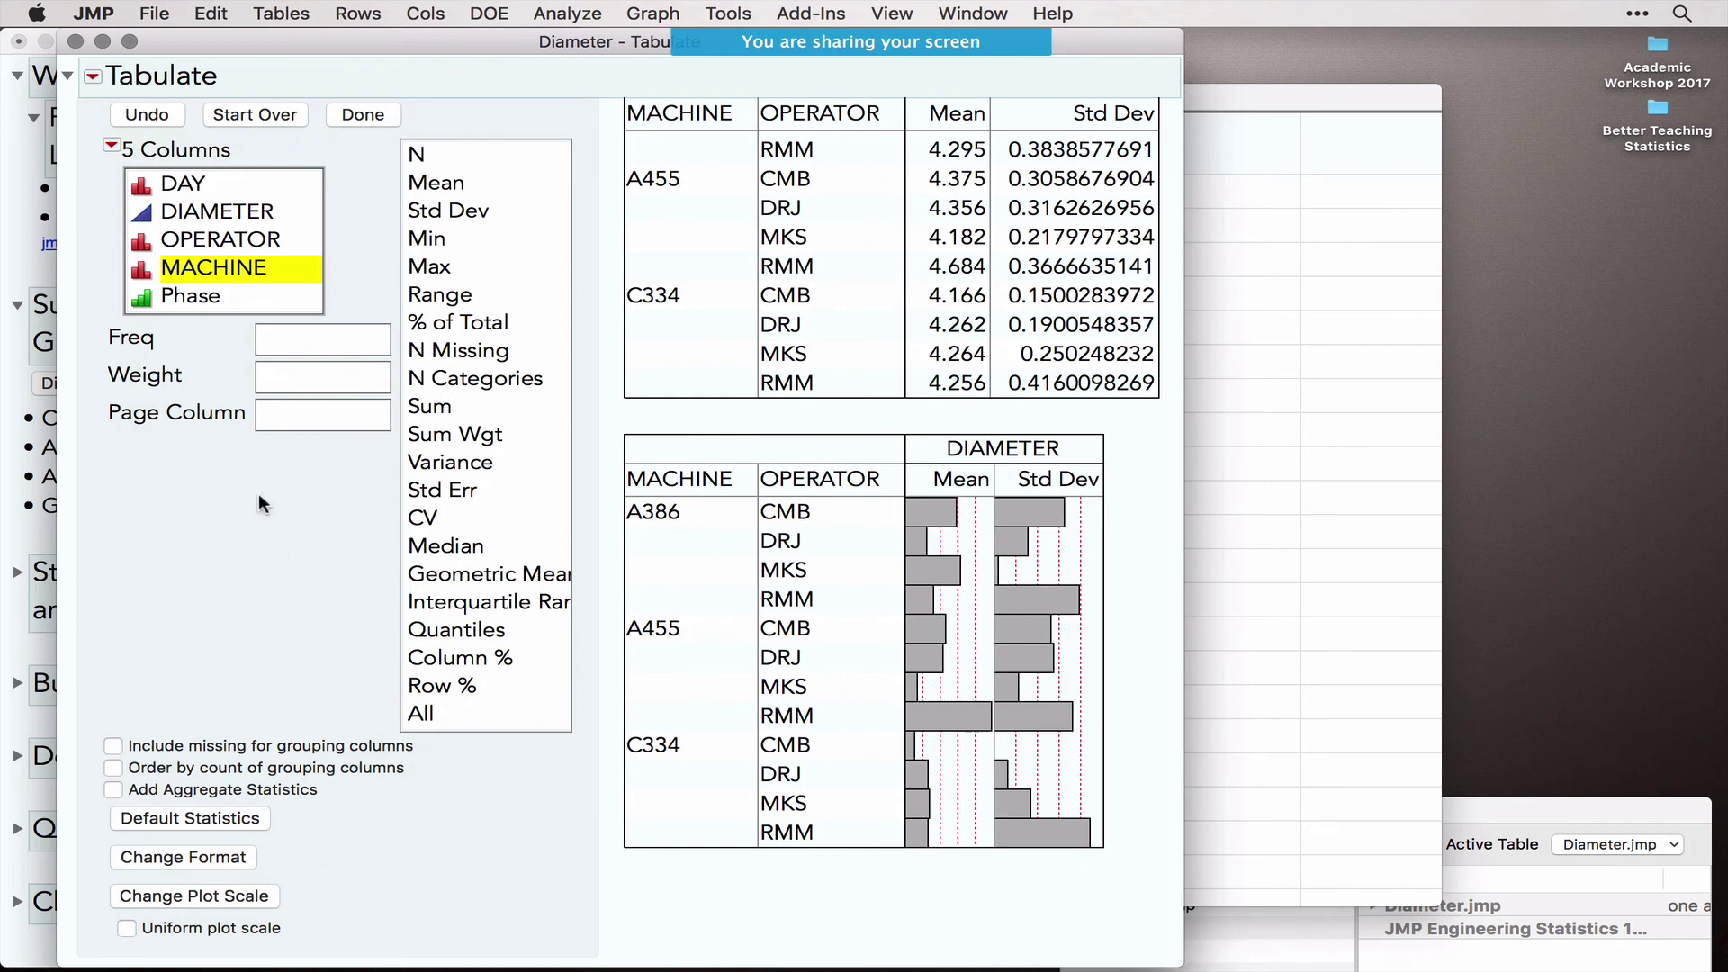
scroll(259, 501, up, 3)
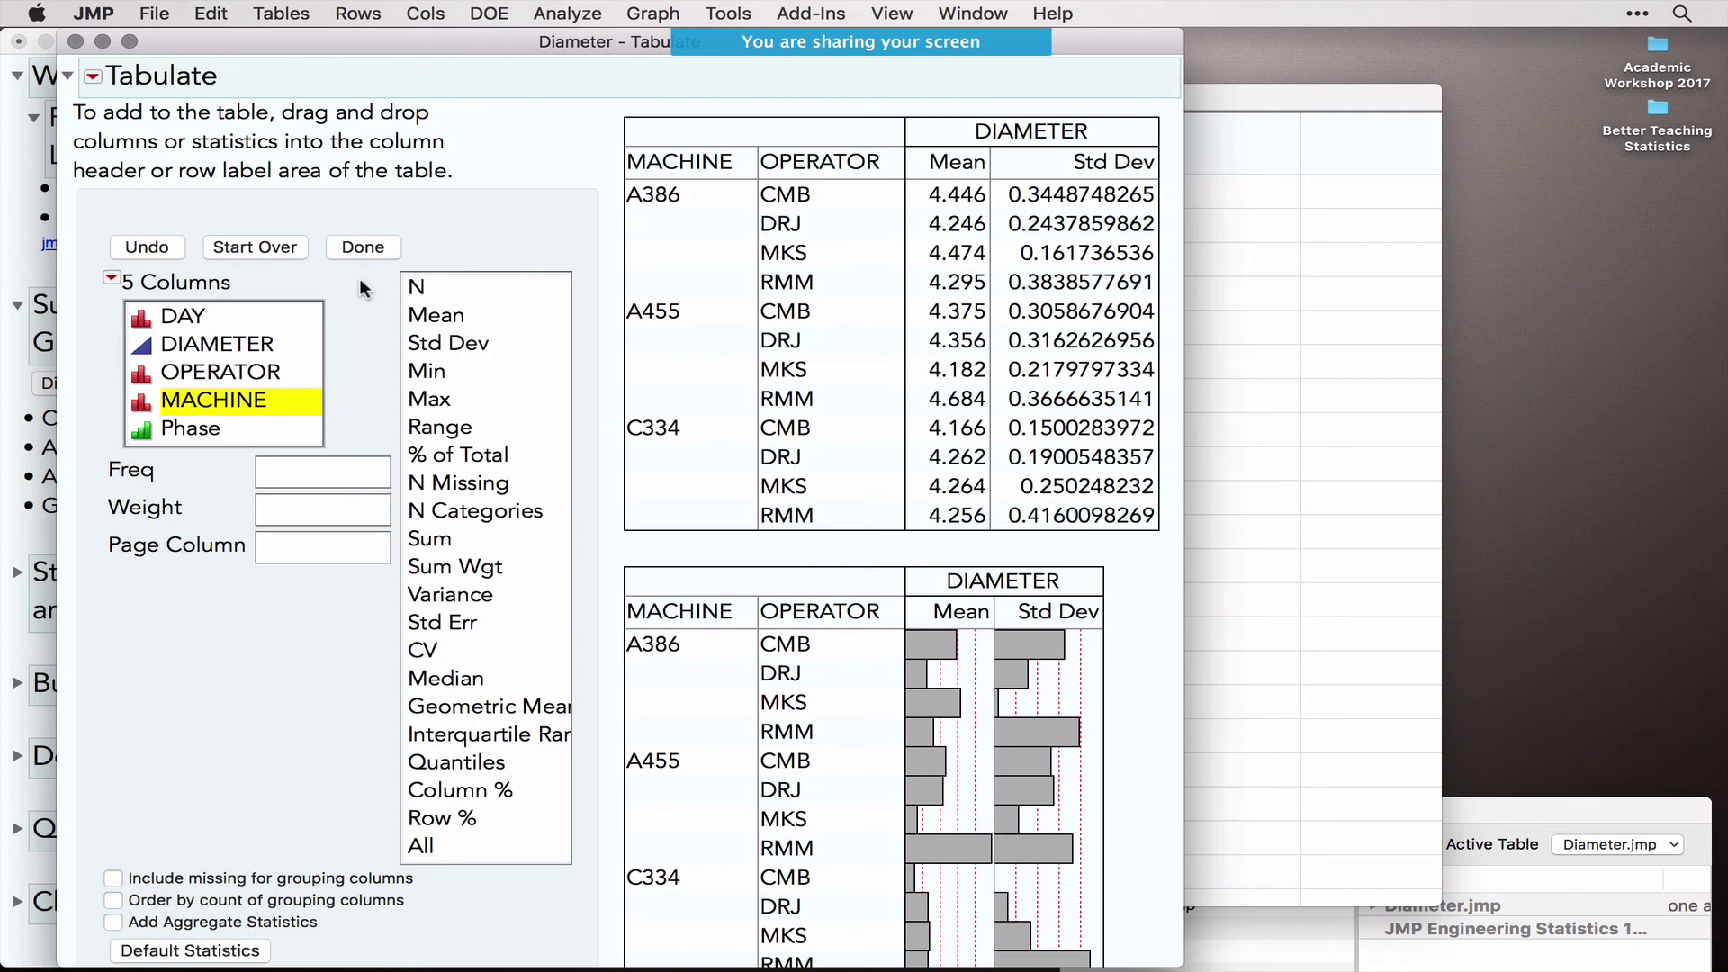
click(363, 246)
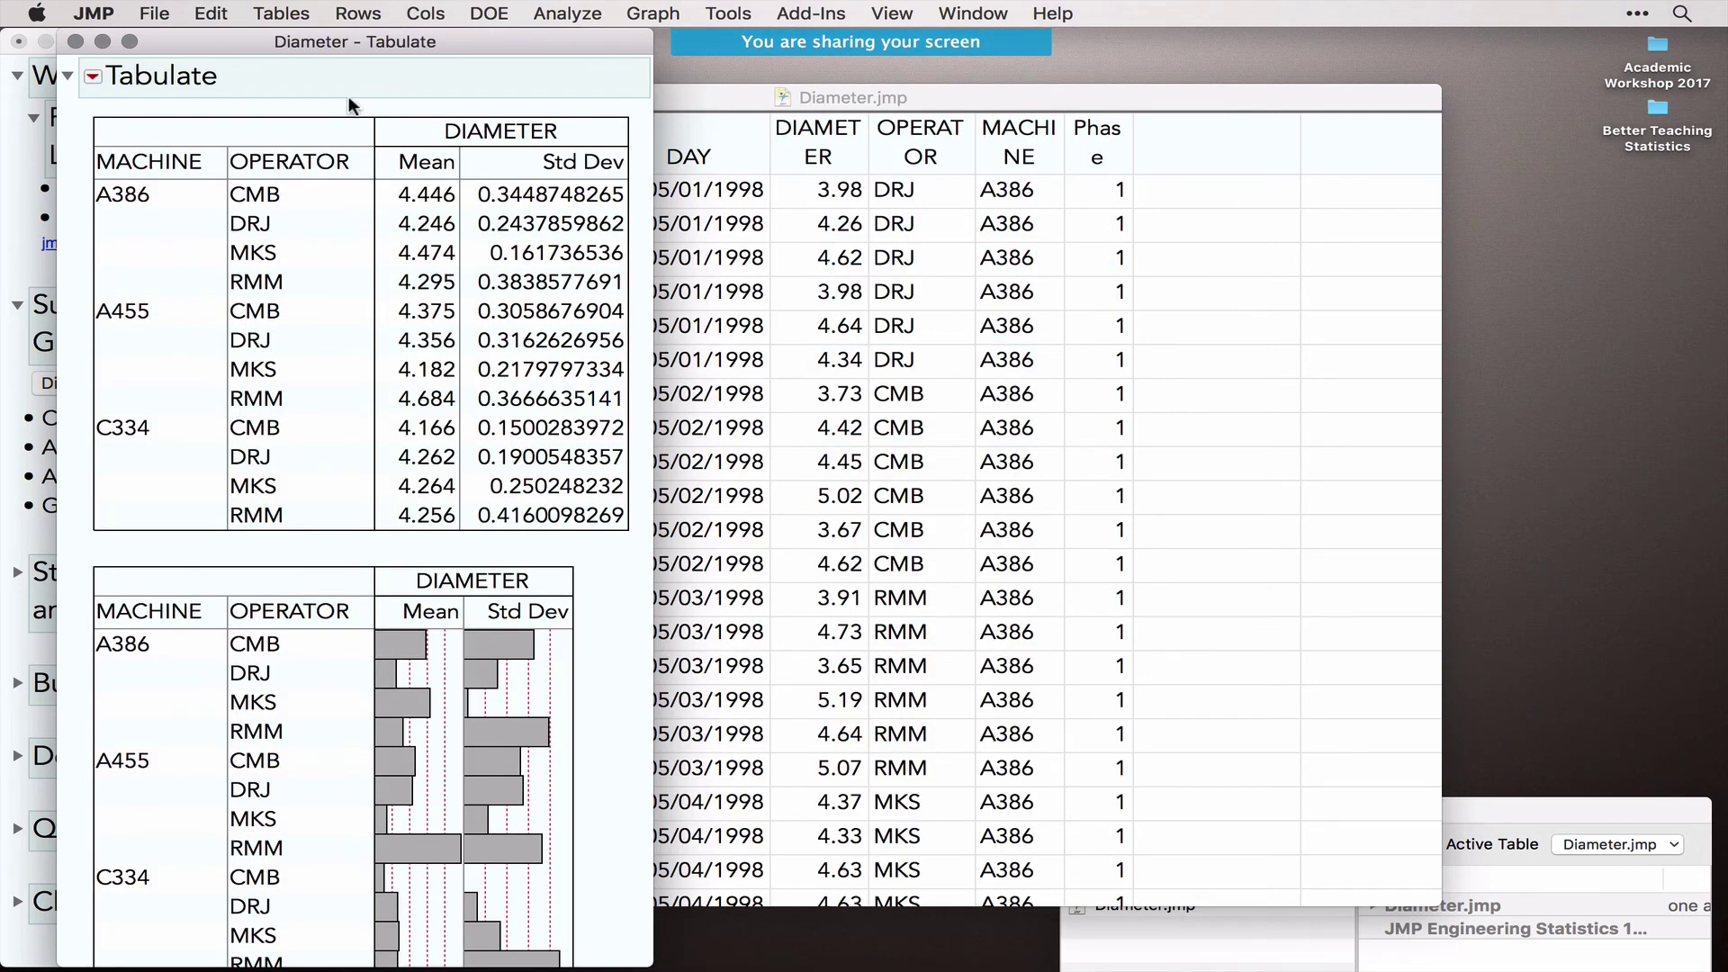
Step: Save the Tabulate script to the Diameter data table under the name "My Tabulate"
drag(322, 42, 945, 72)
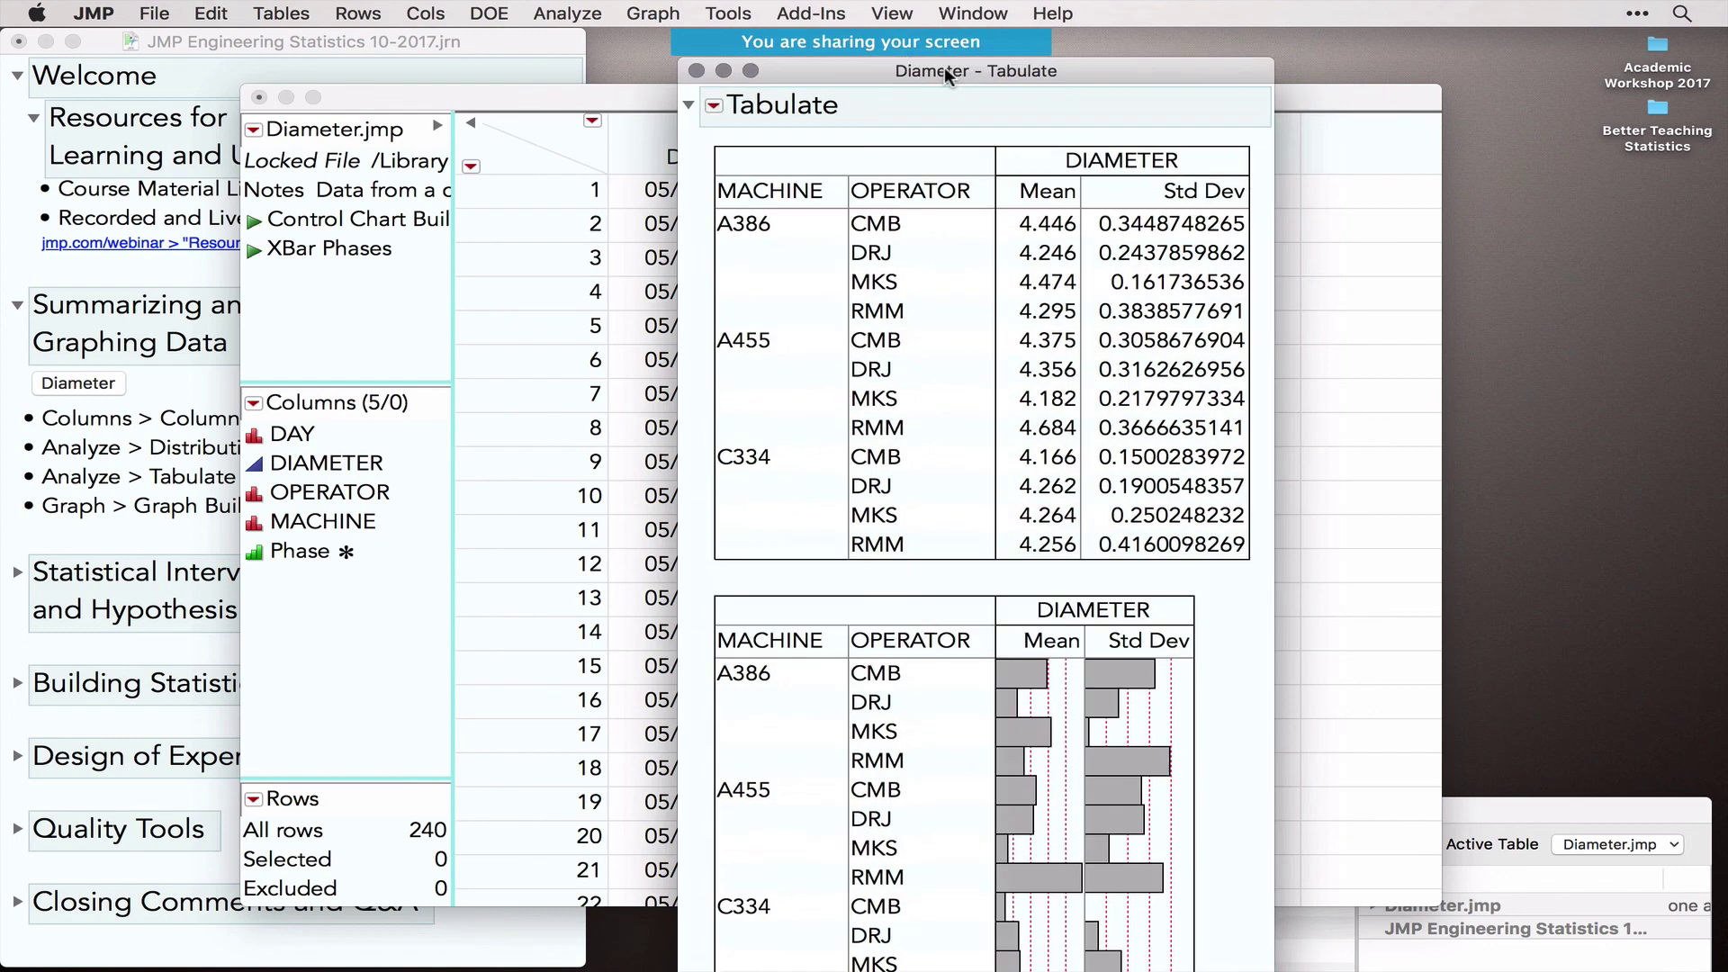
click(713, 108)
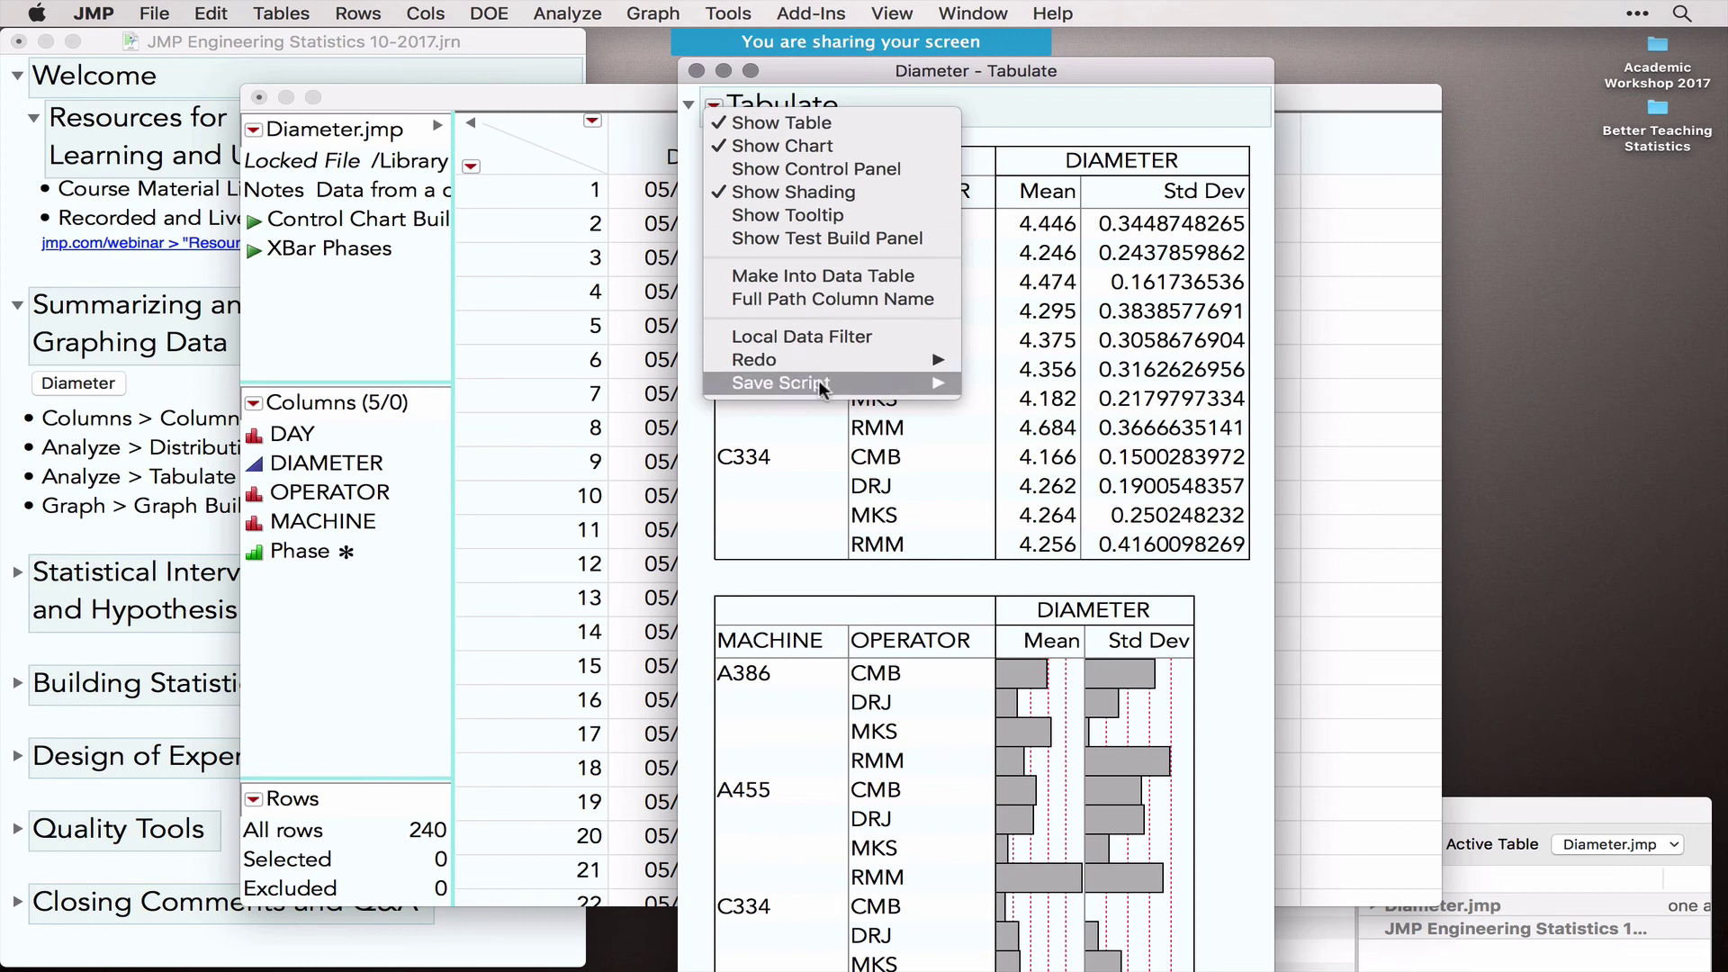
mouse_move(818, 380)
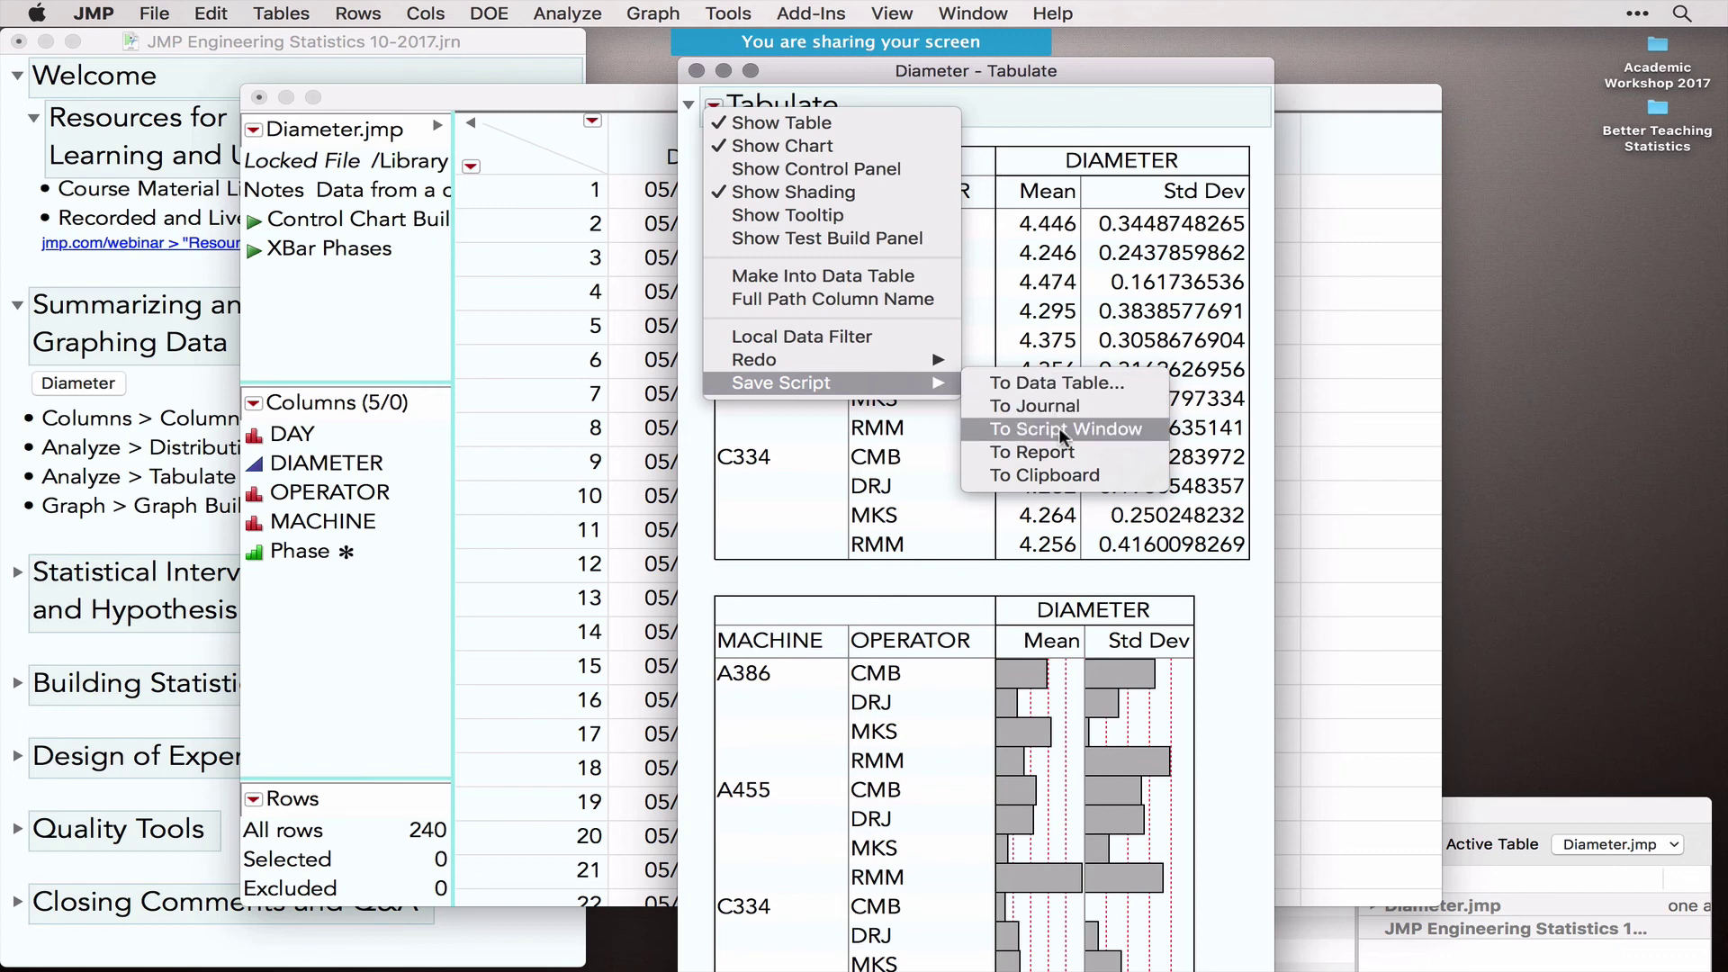
click(1057, 381)
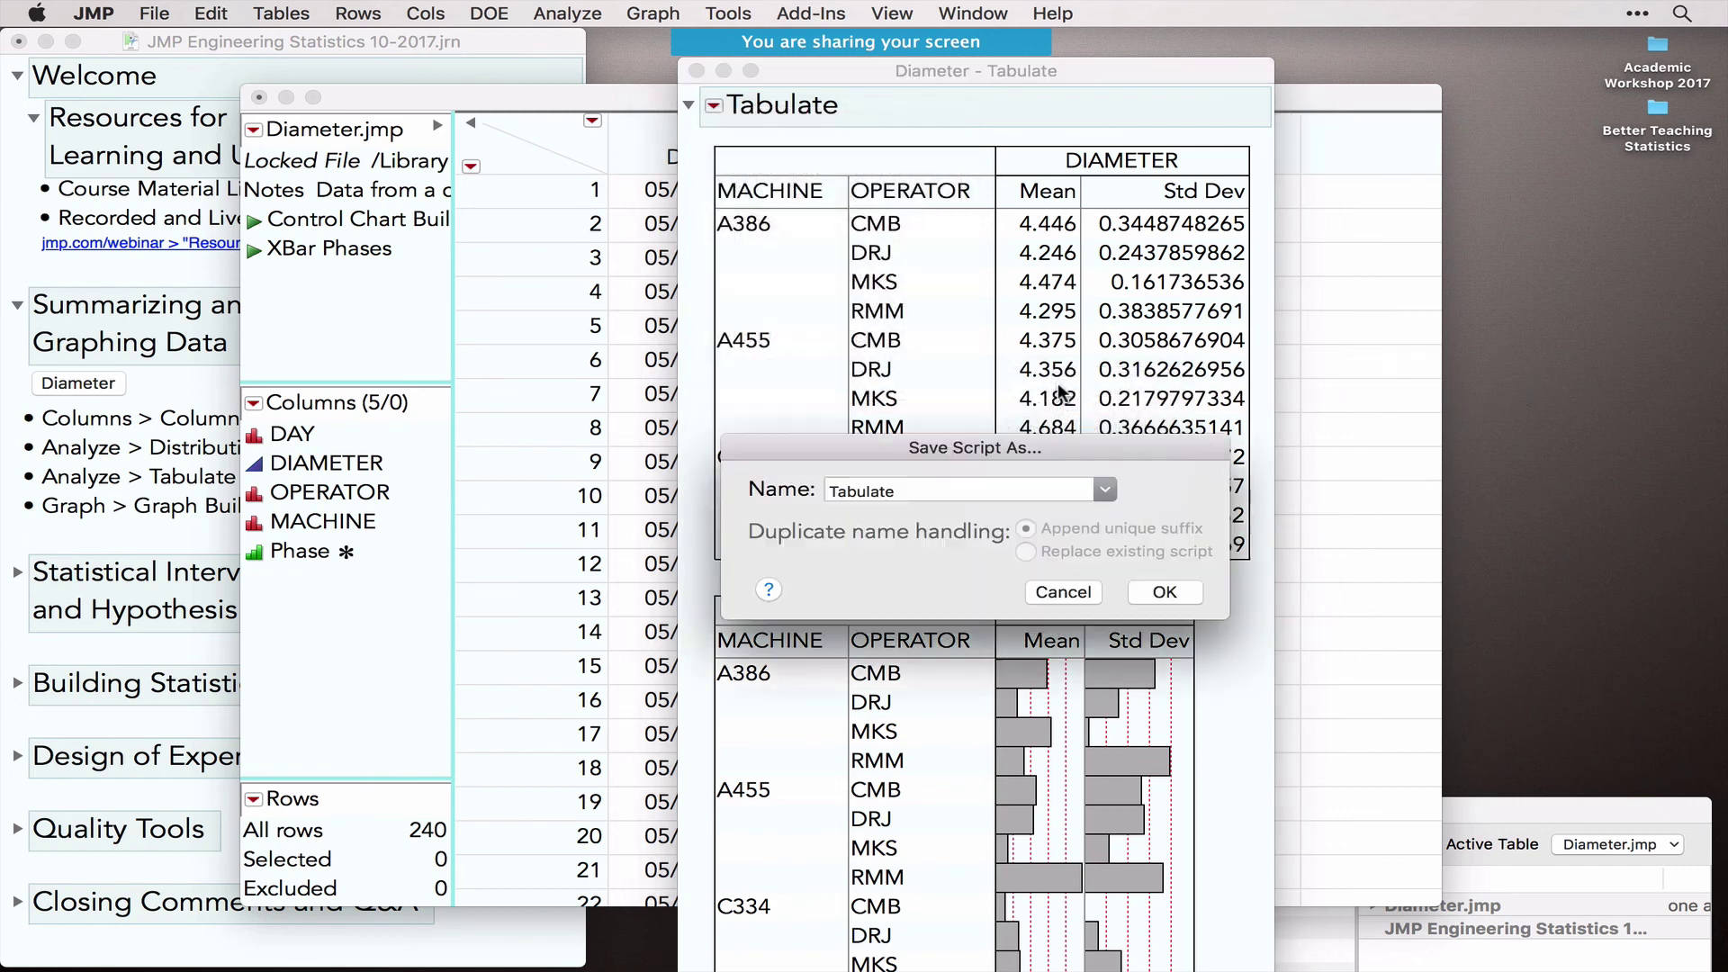
click(914, 490)
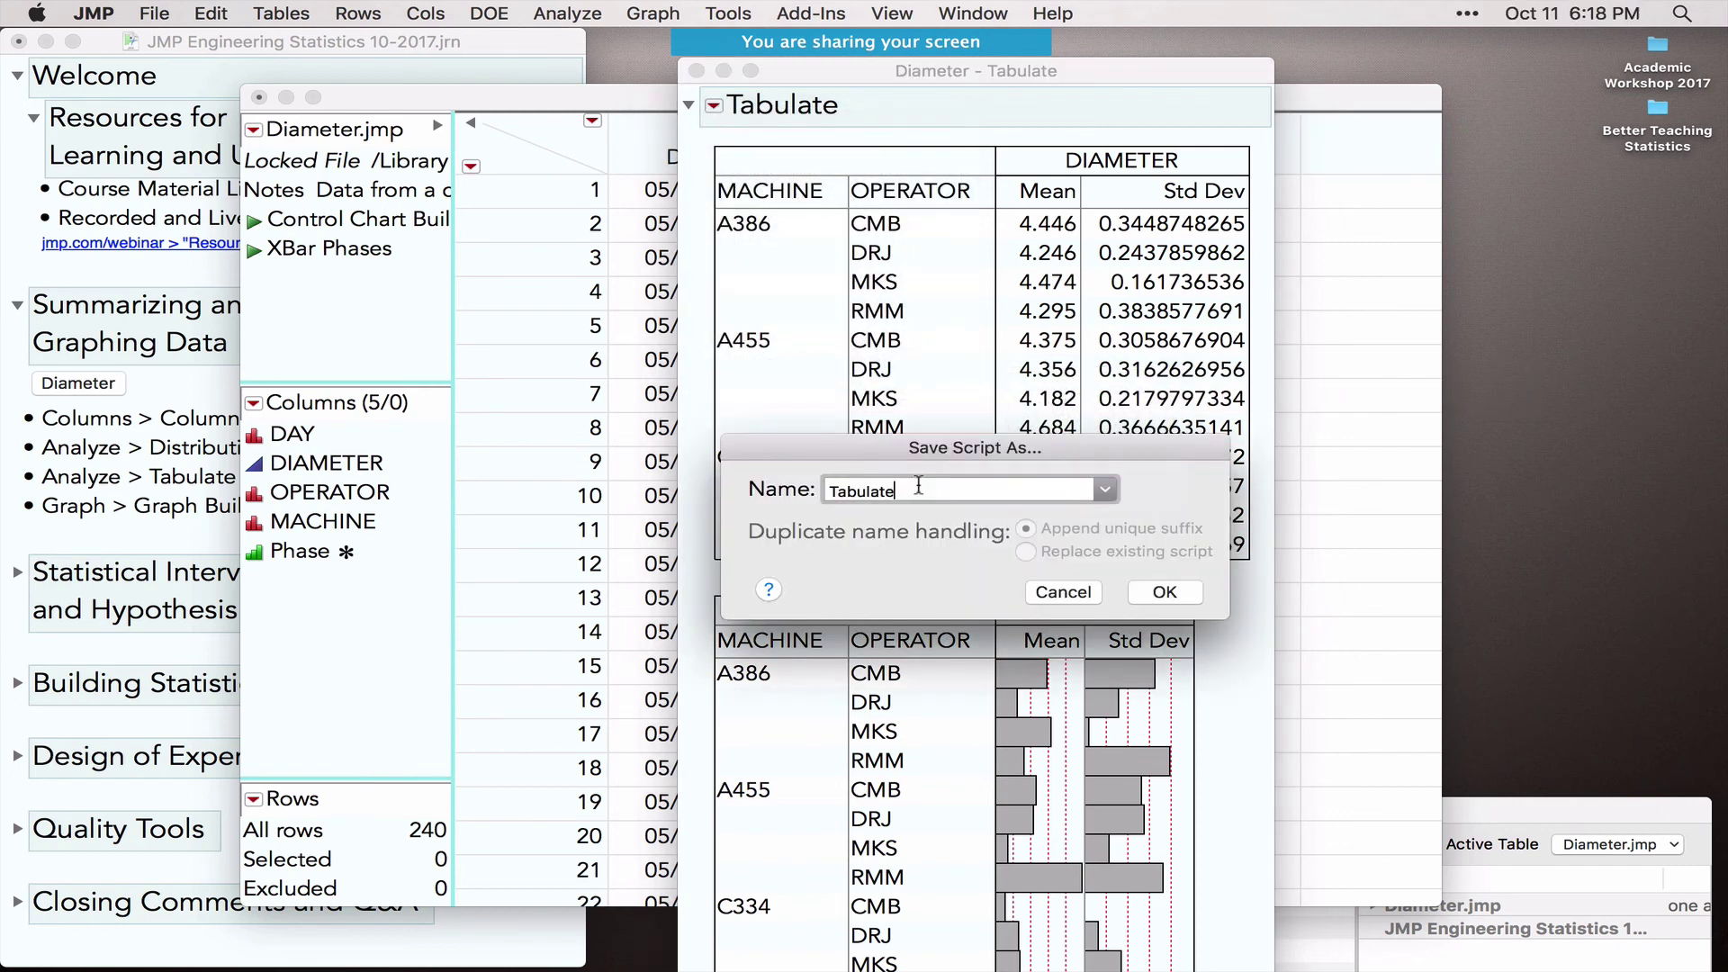
text(My)
click(1165, 593)
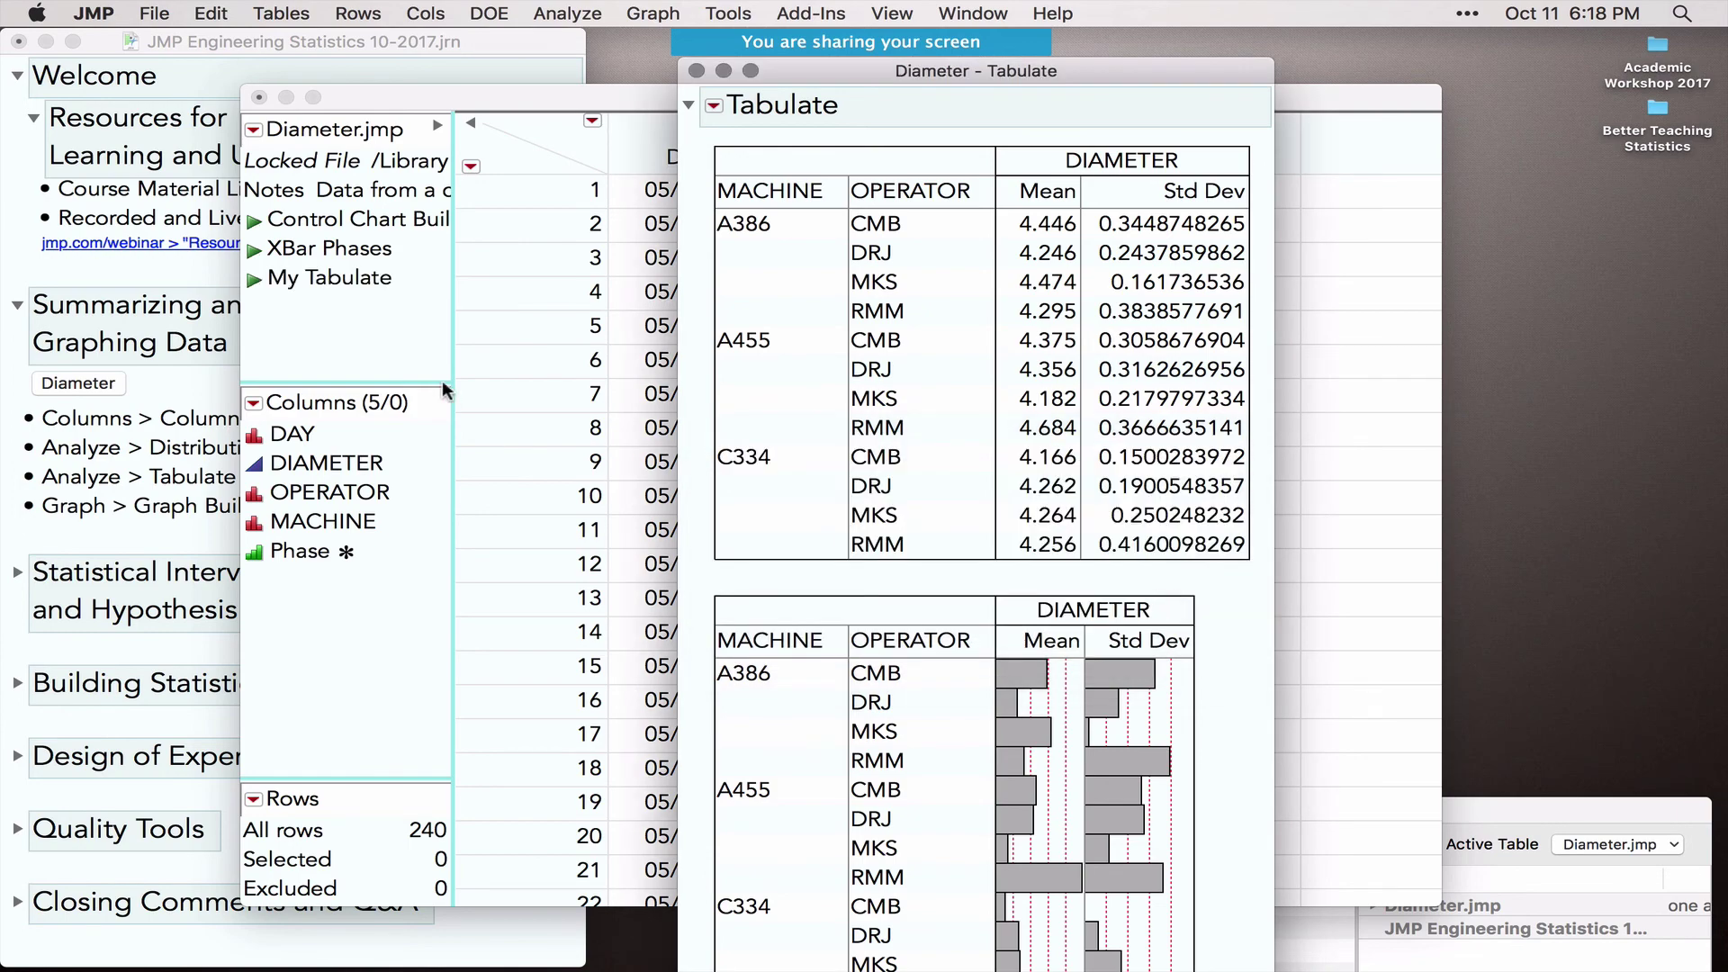
Step: Close the Tabulate report and recreate it by running the My Tabulate script from the data table
click(698, 72)
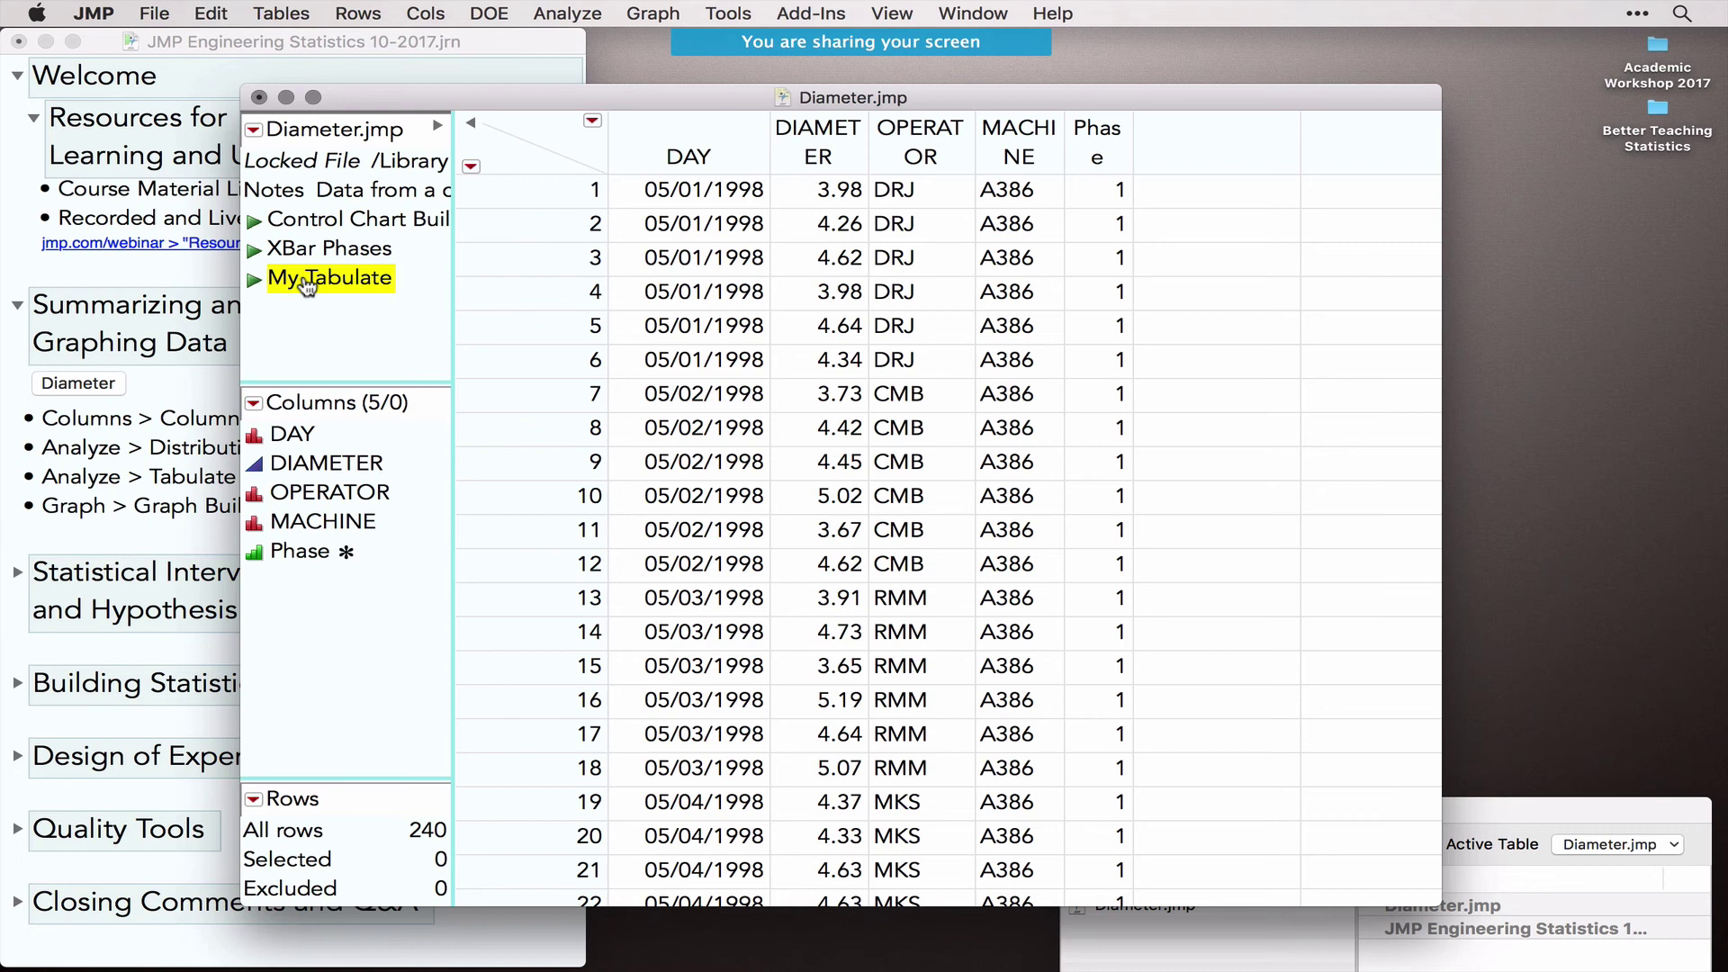
click(256, 282)
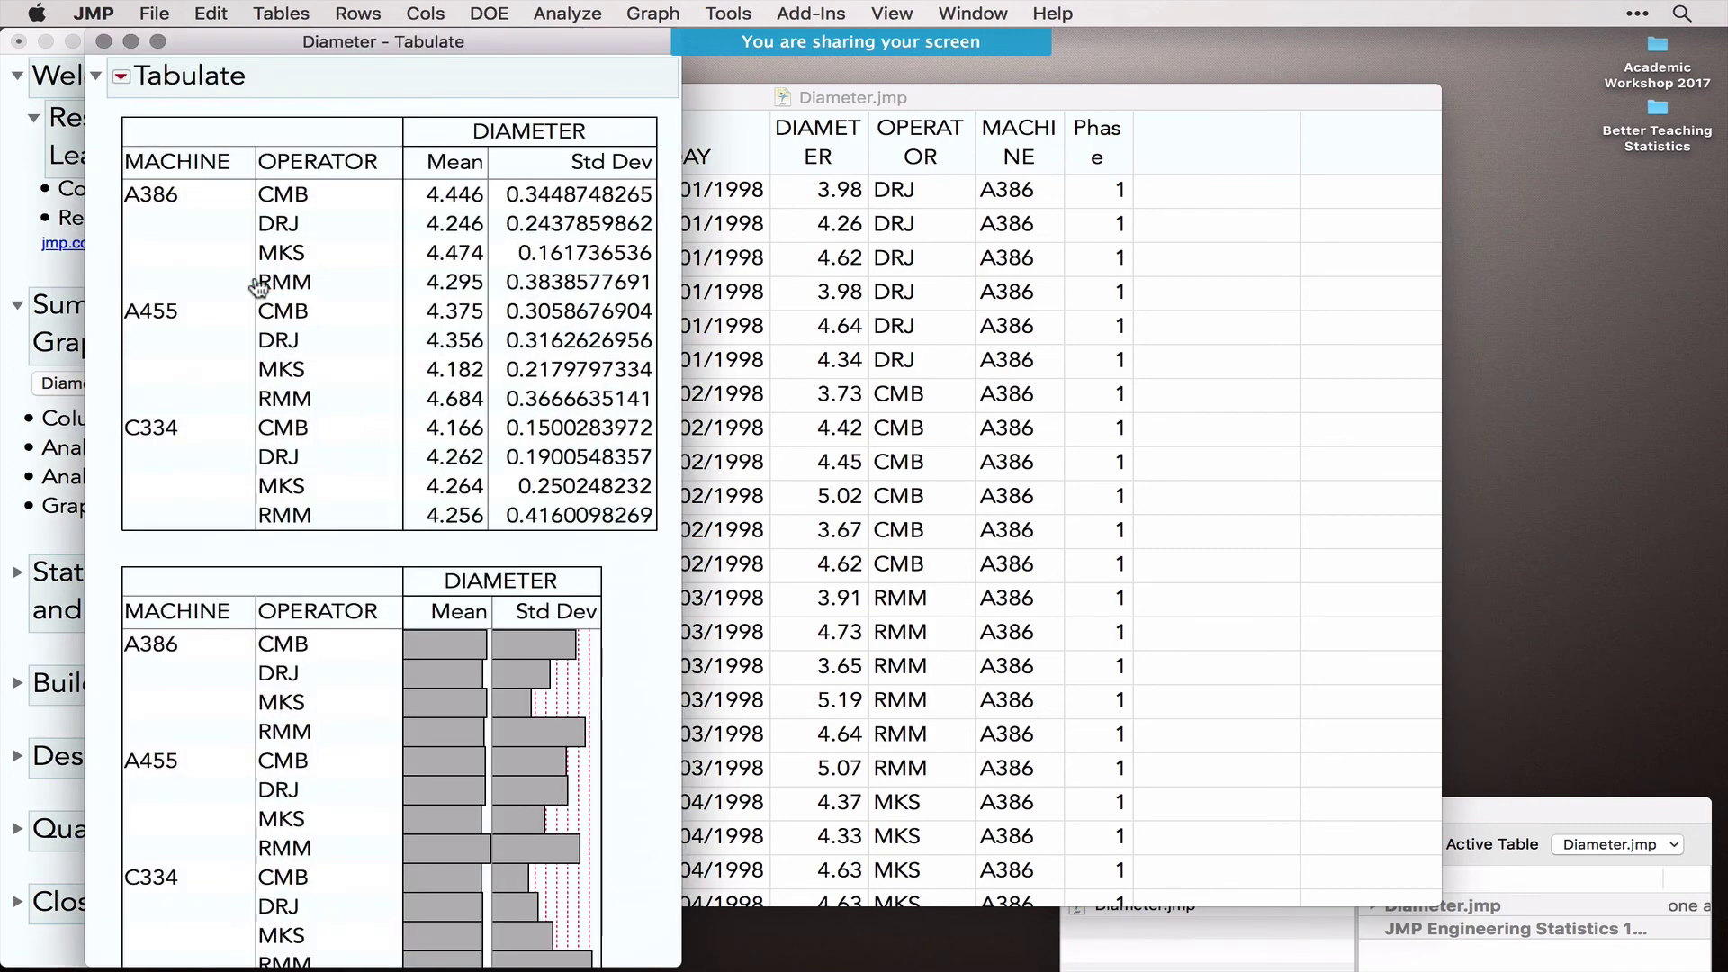
drag(246, 36, 815, 36)
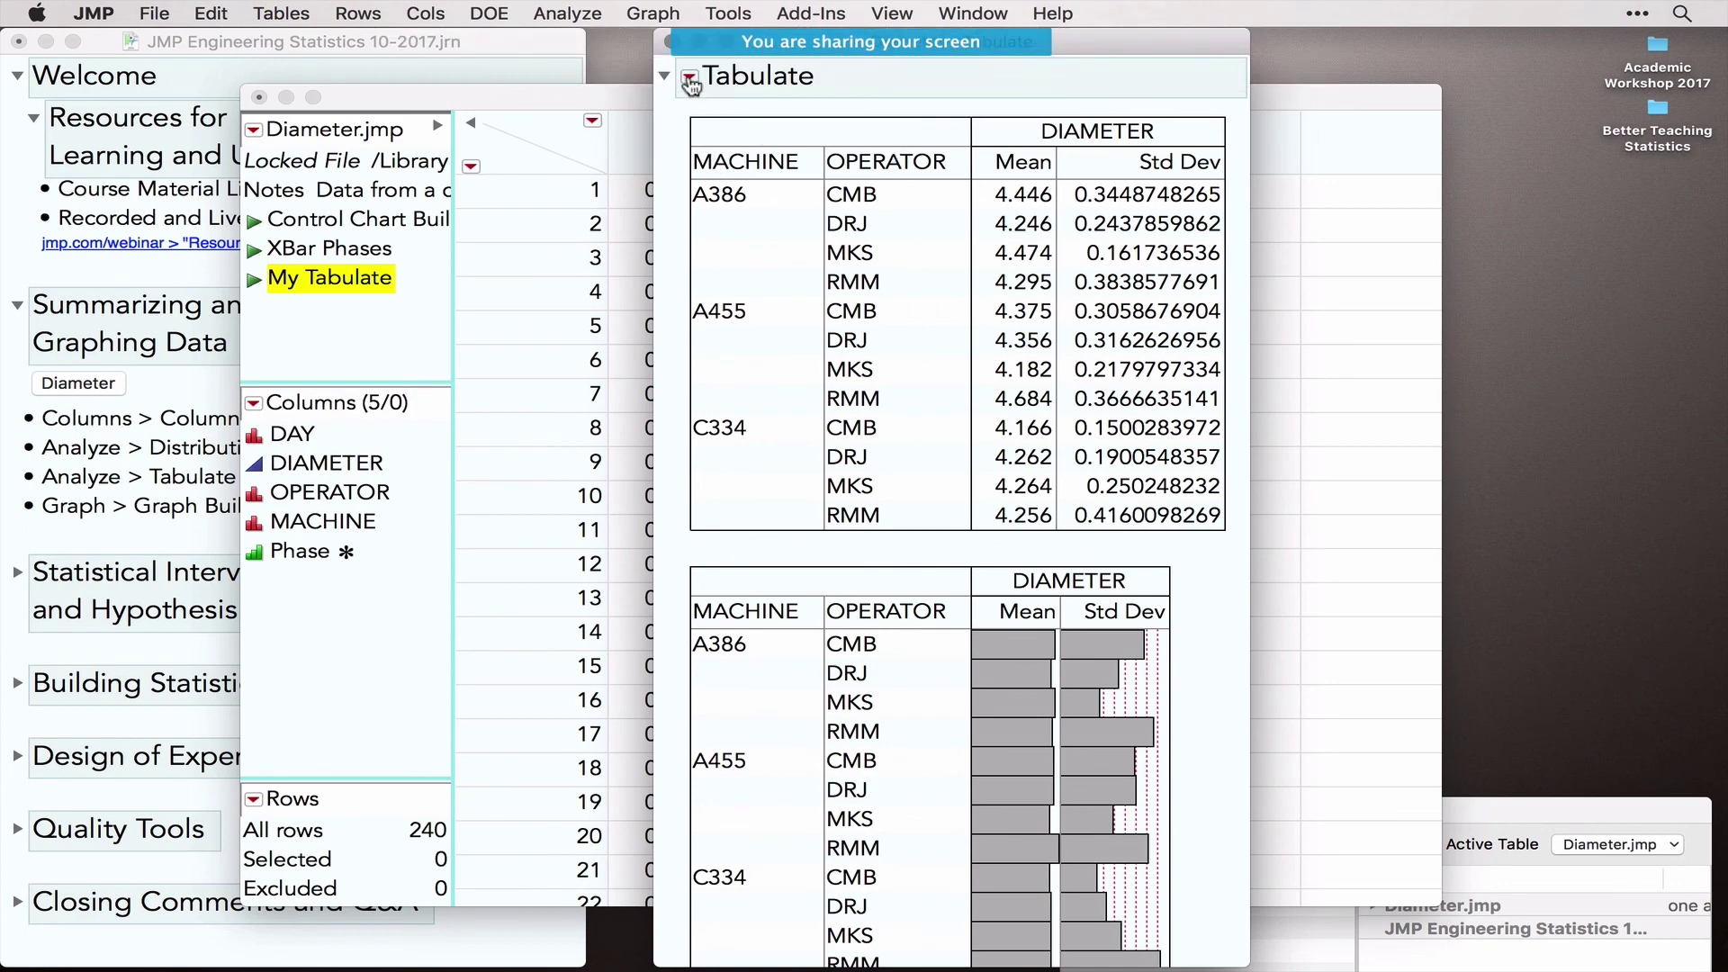
Step: Show the Tabulate control panel again, and add Phase between MACHINE and OPERATOR and Range after Std Dev
click(690, 84)
click(736, 137)
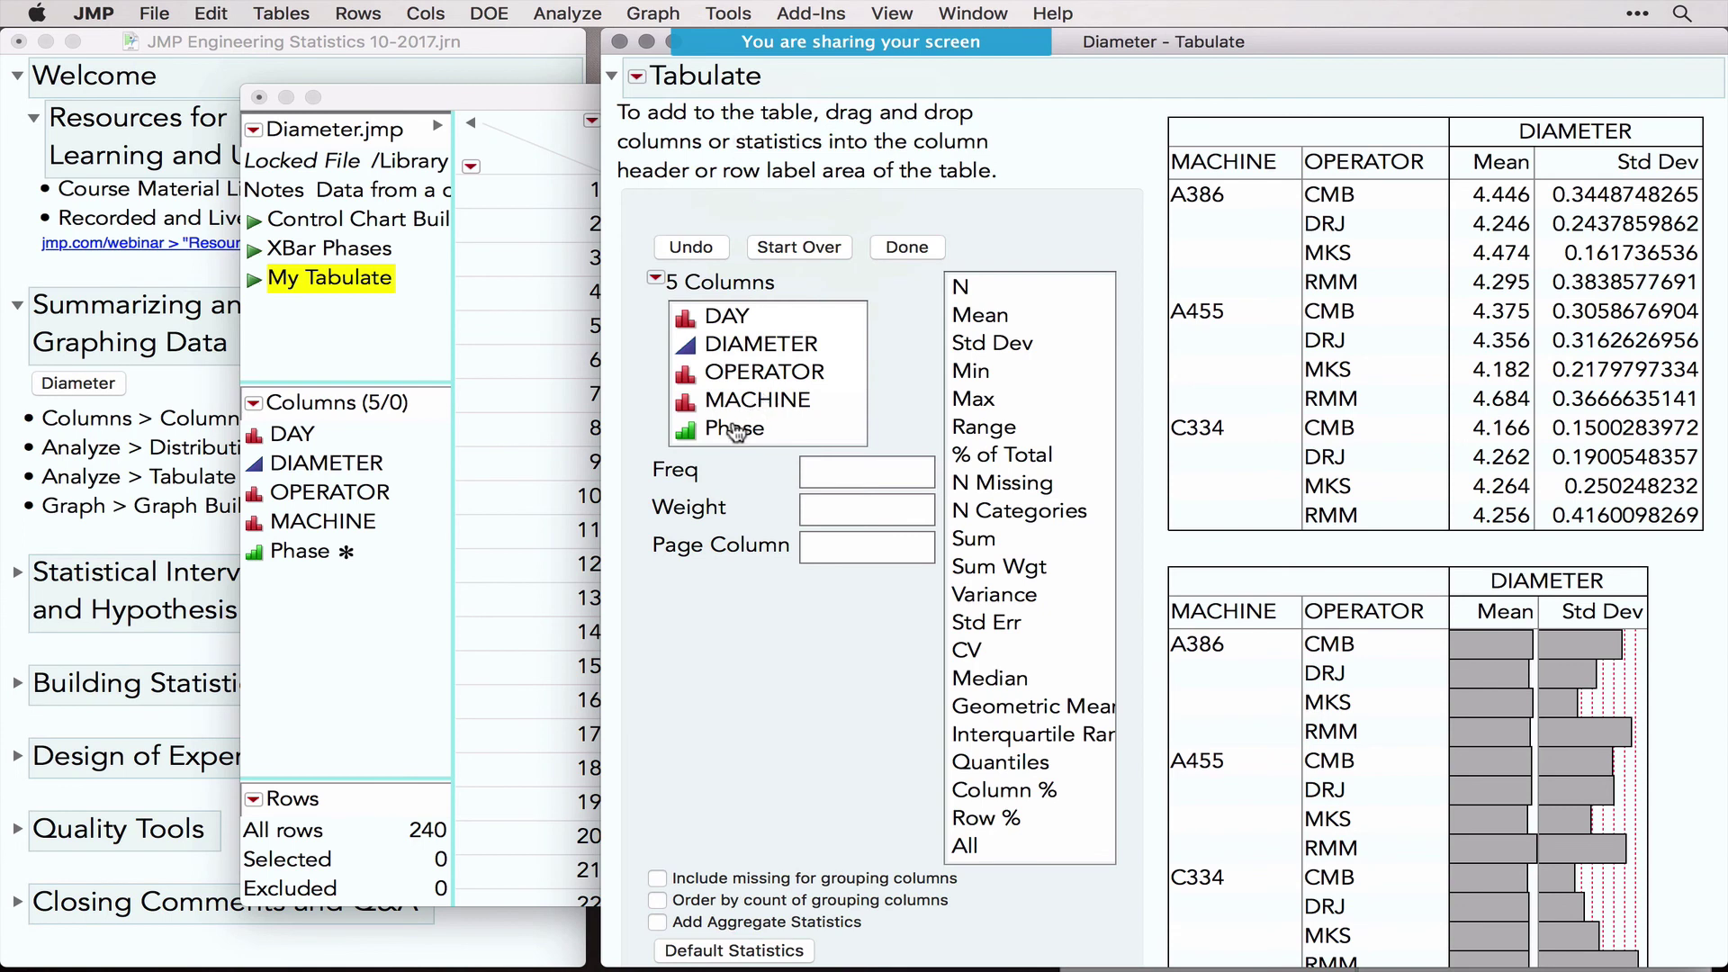
drag(730, 428, 1285, 165)
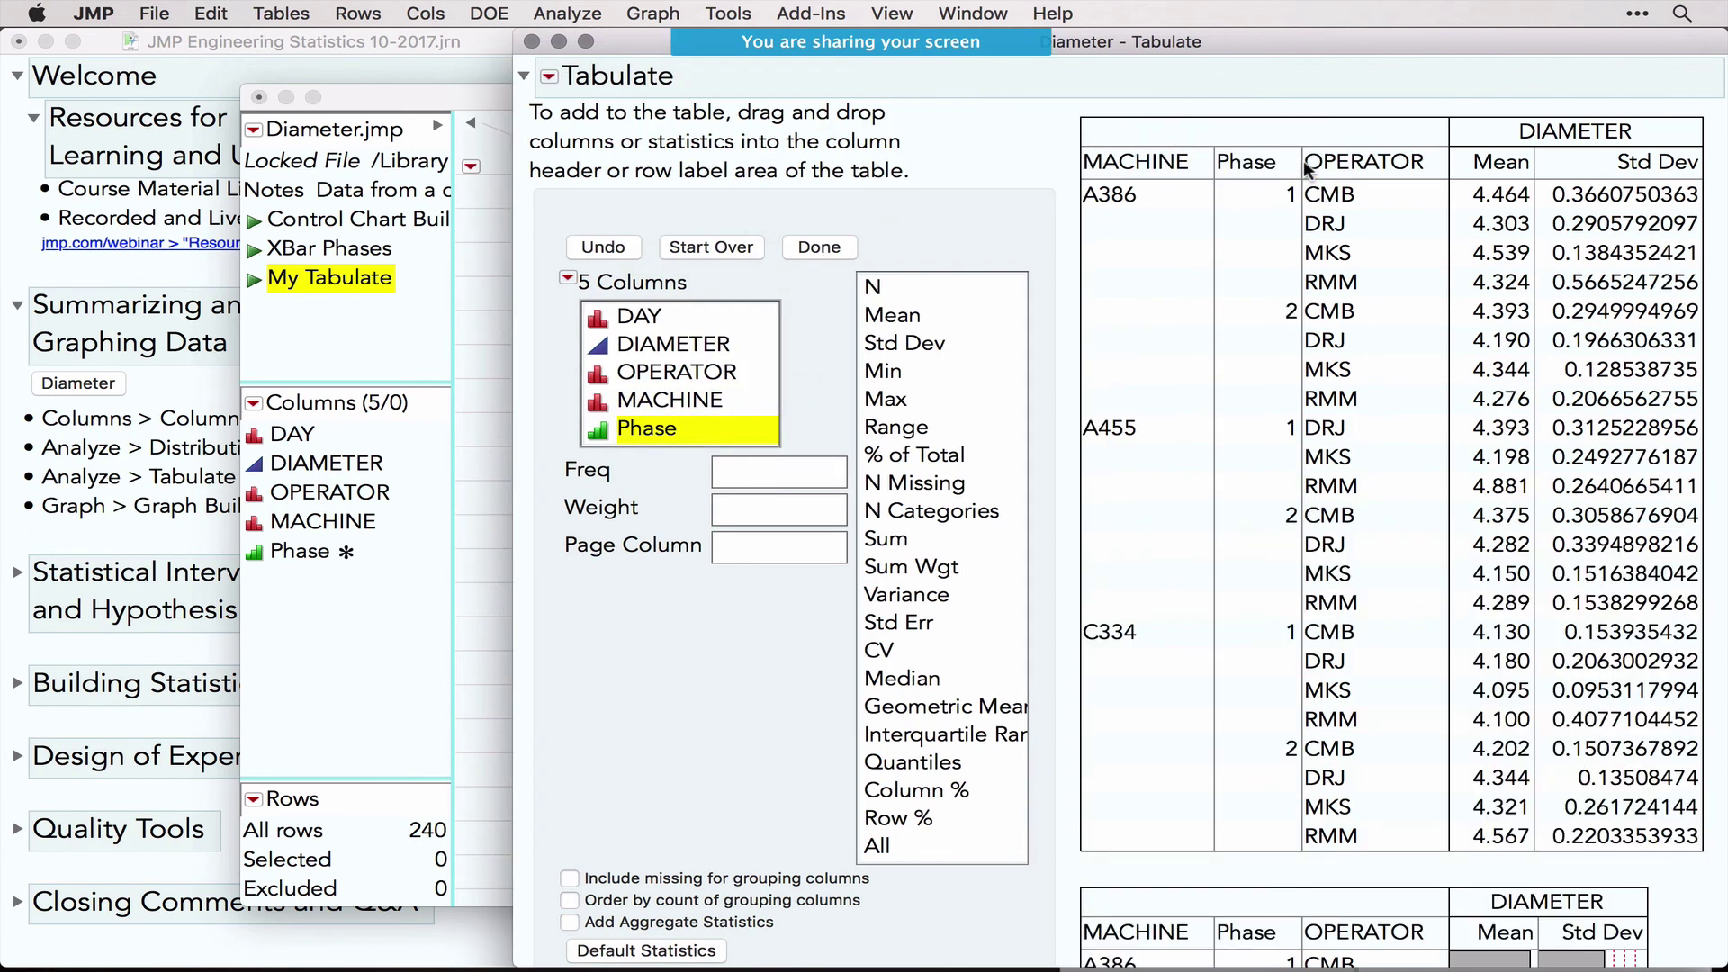
drag(915, 425, 1701, 165)
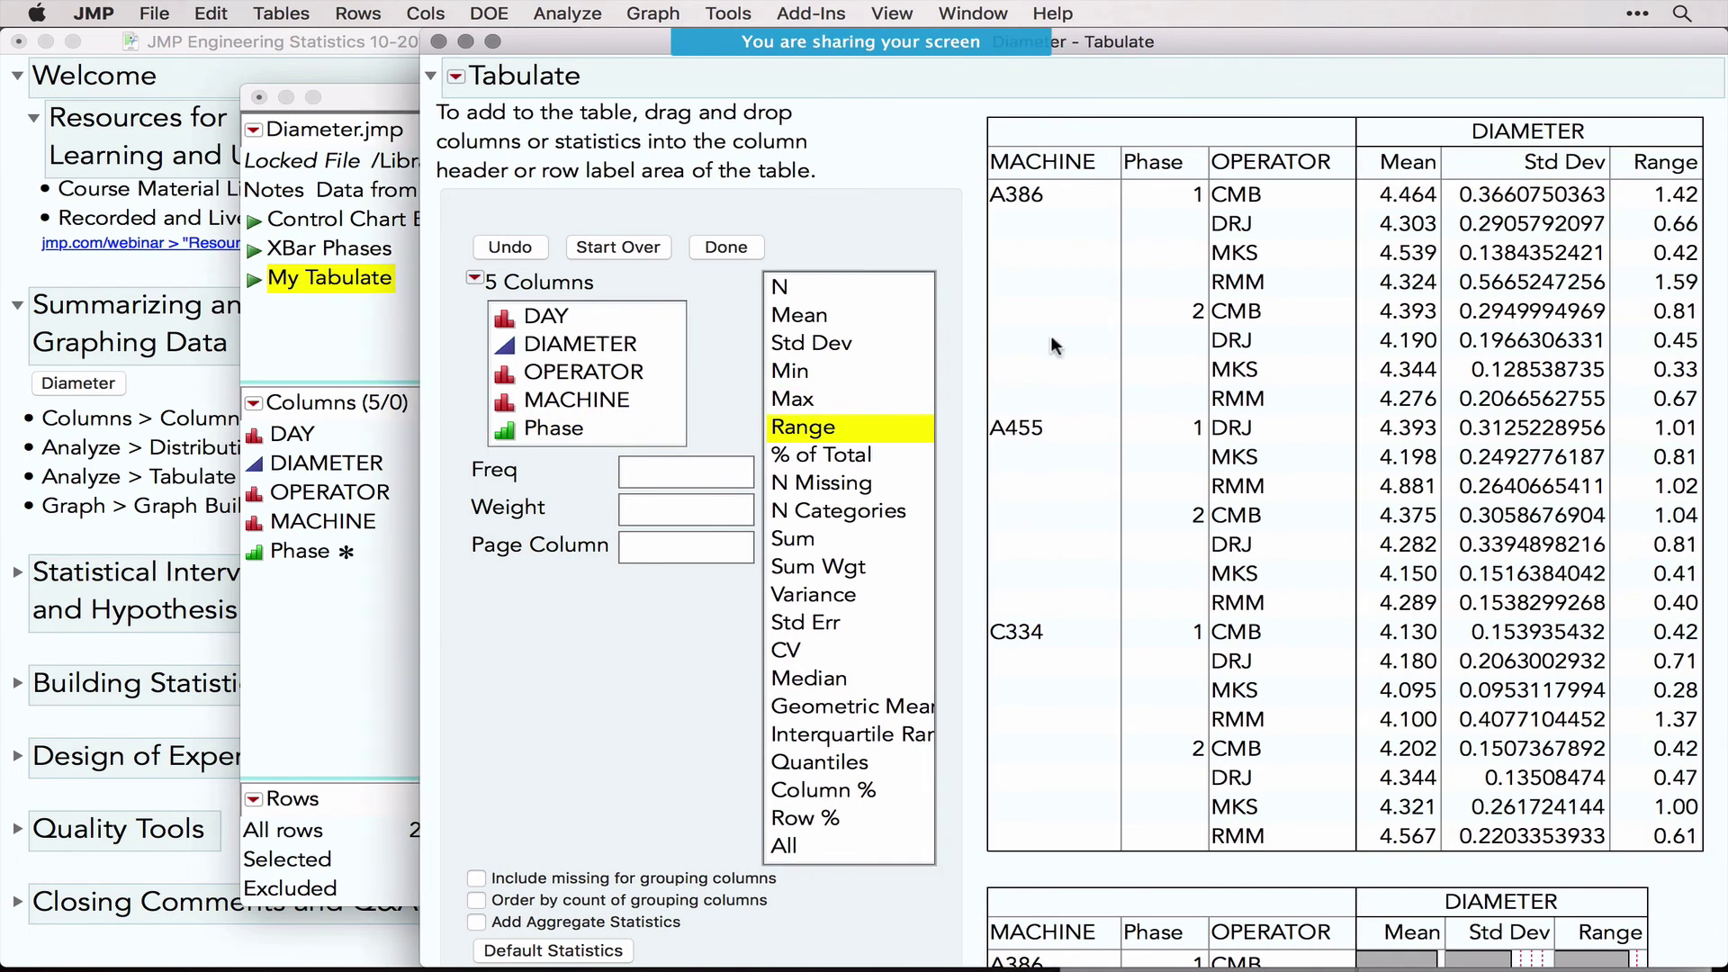
Step: Close the Tabulate report and the Diameter data table without saving the changes
click(440, 41)
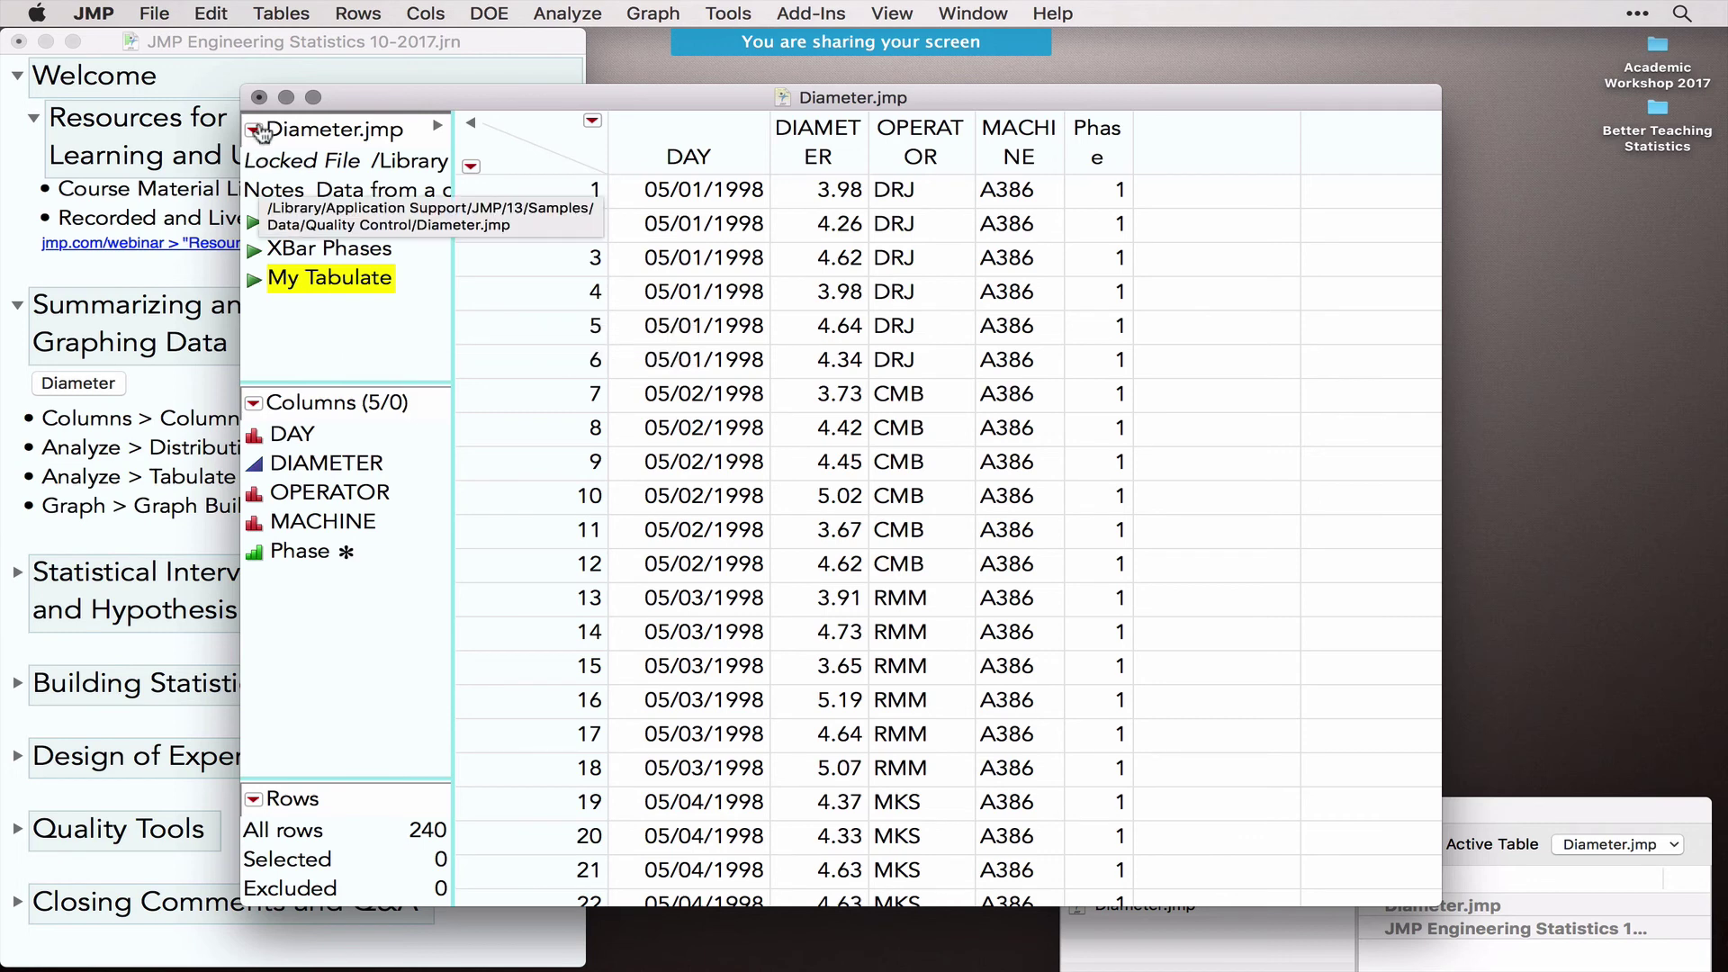
click(260, 97)
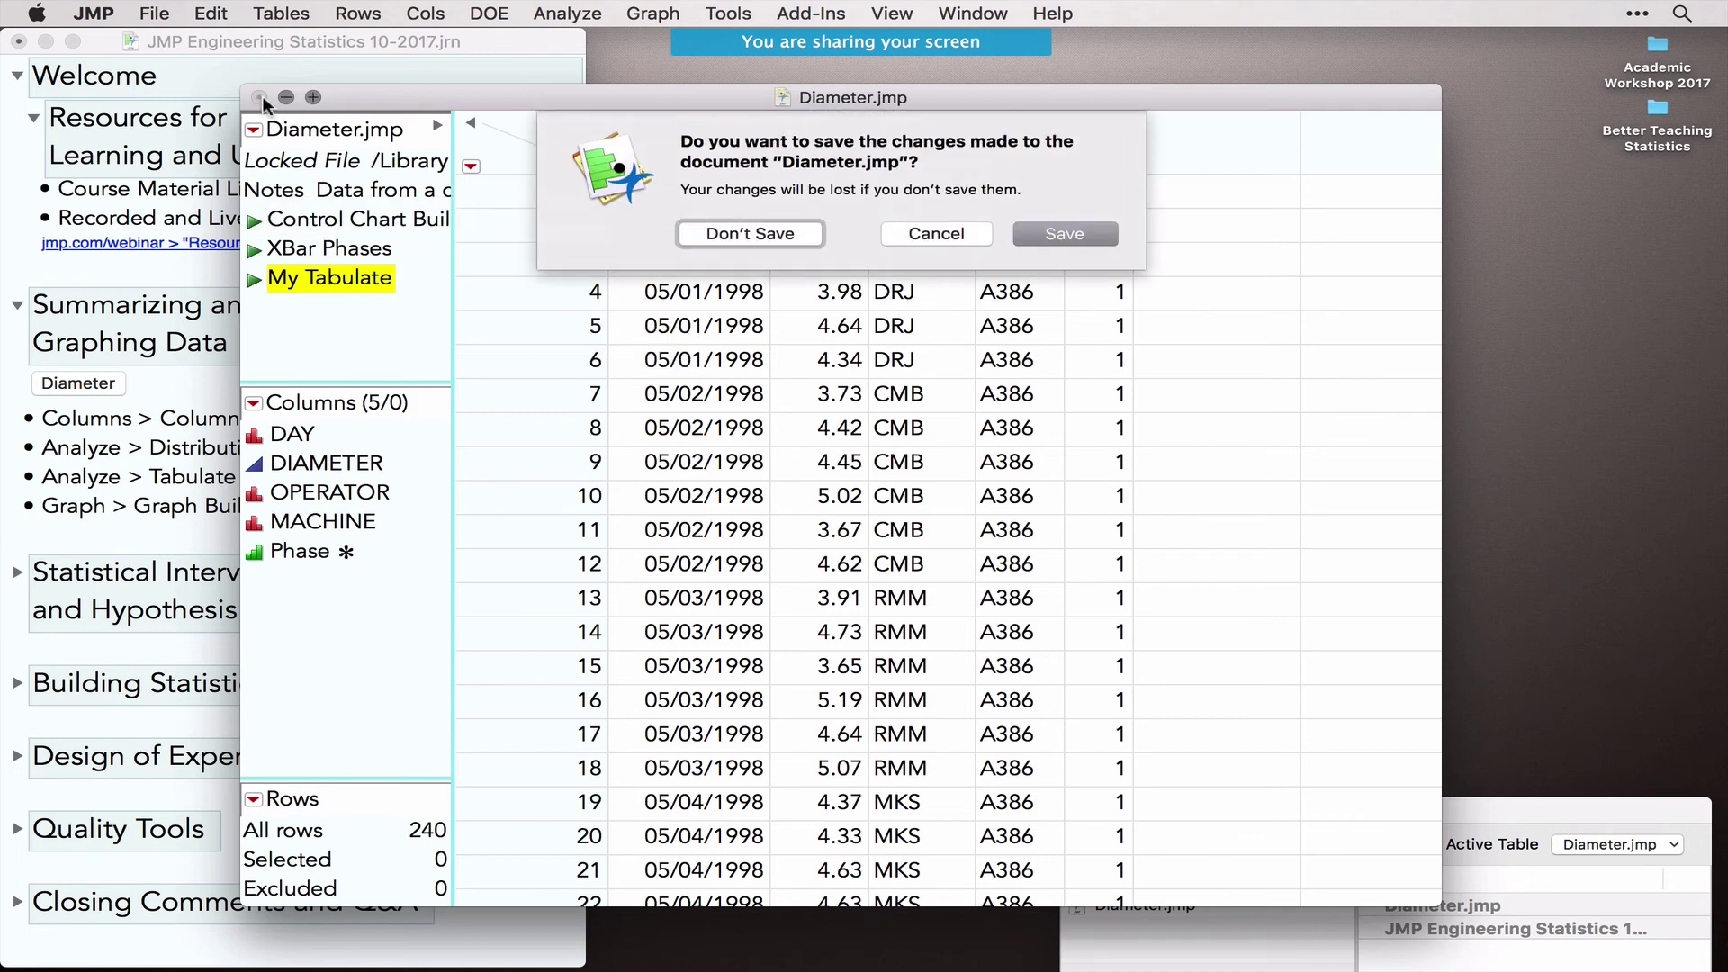
click(754, 233)
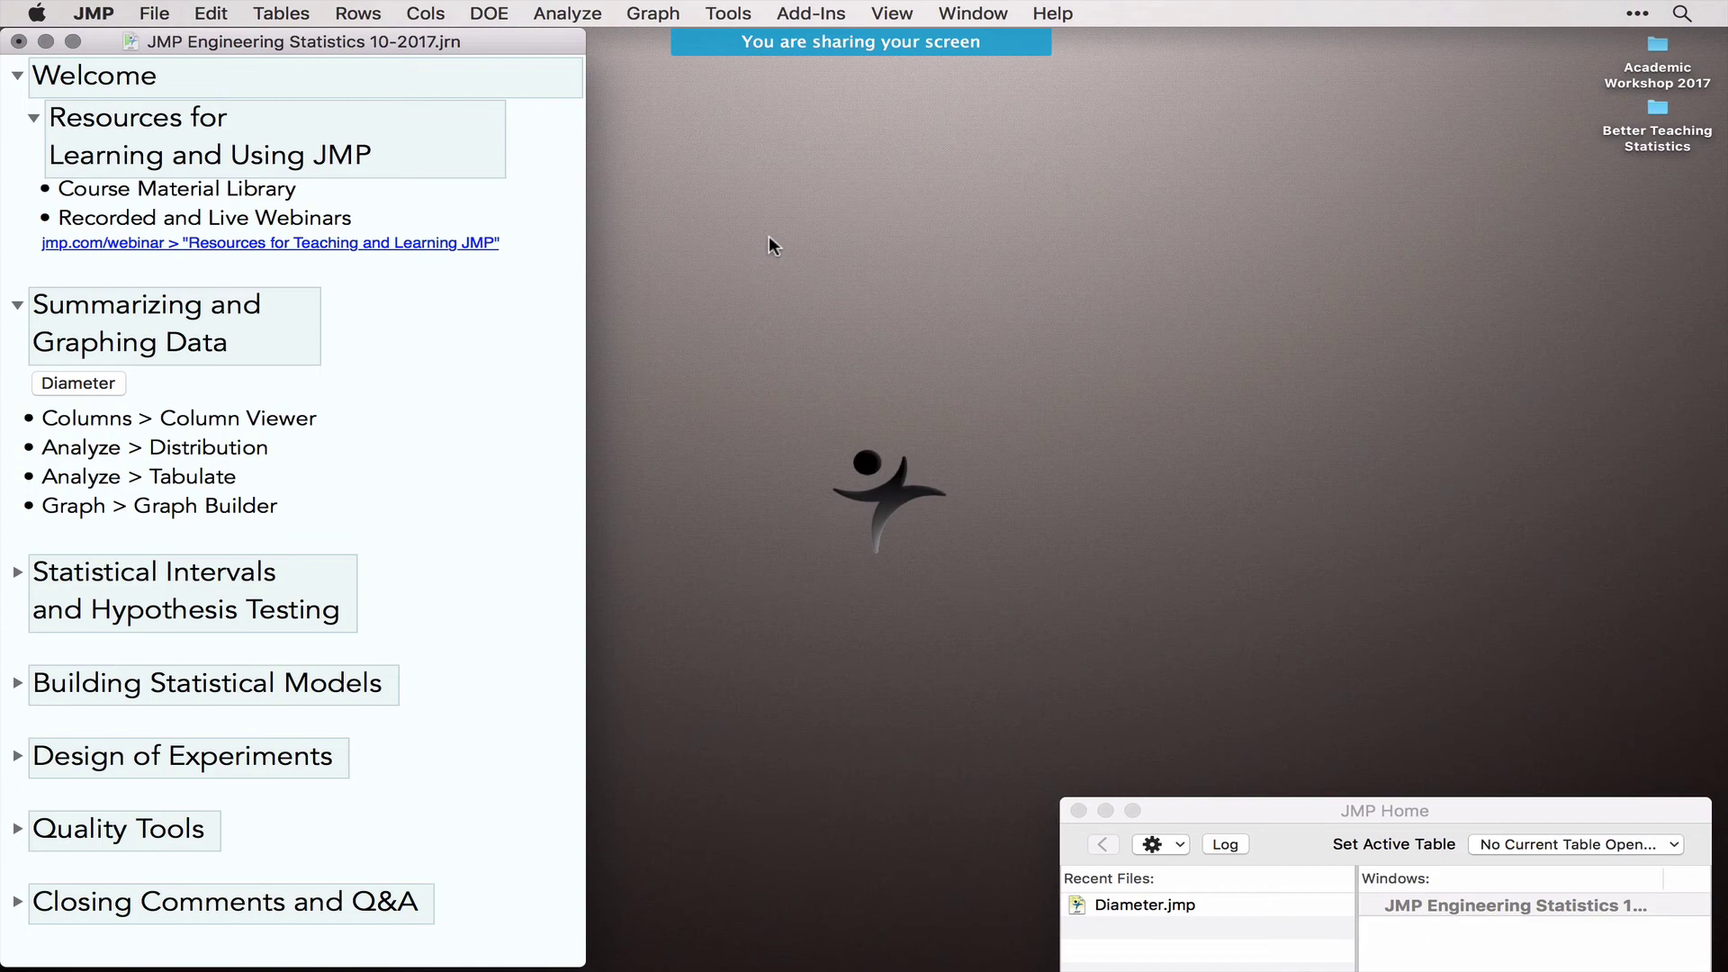
click(648, 9)
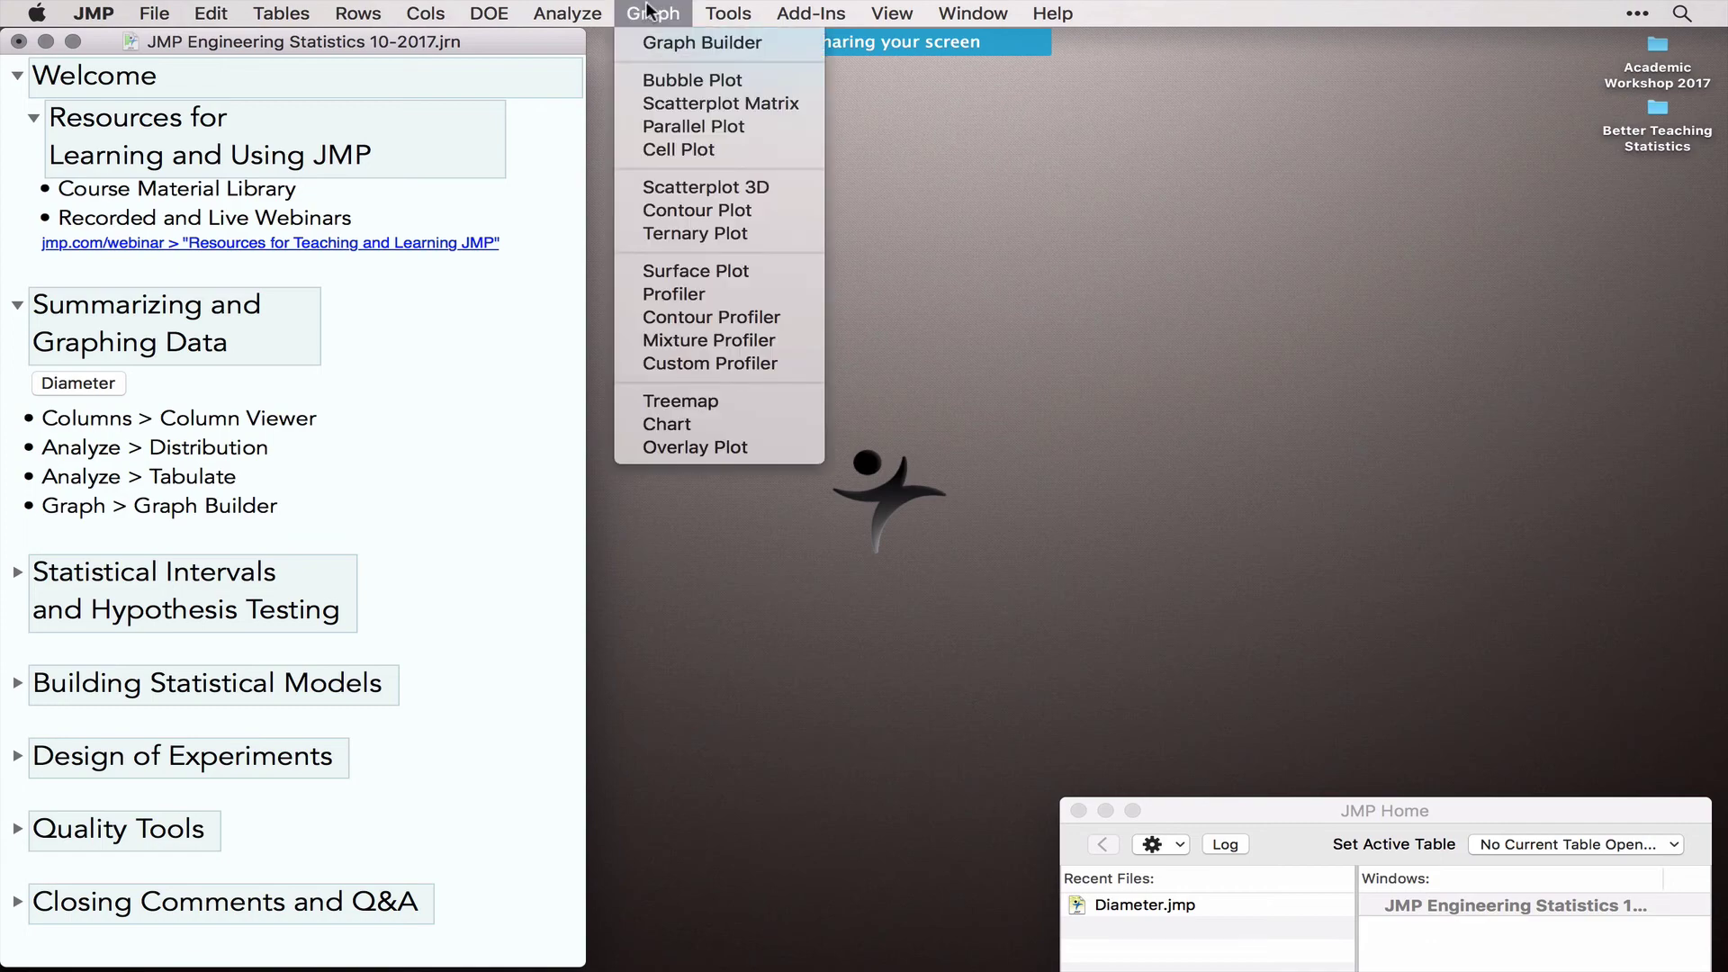
click(680, 42)
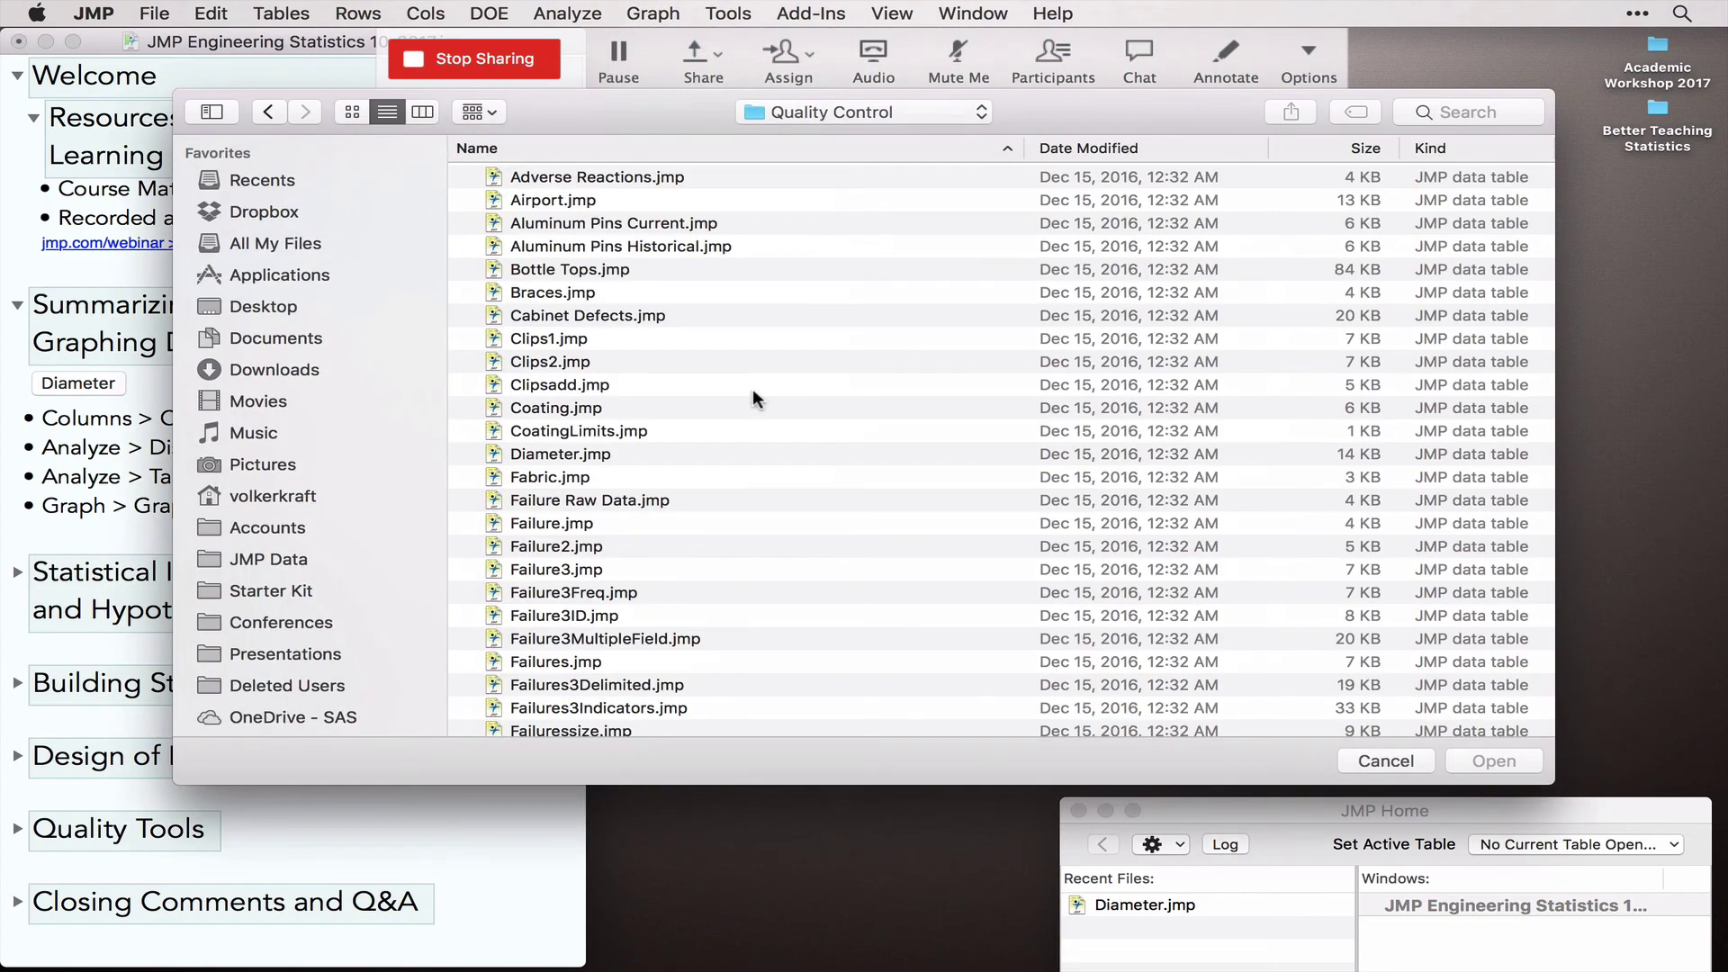
click(1393, 762)
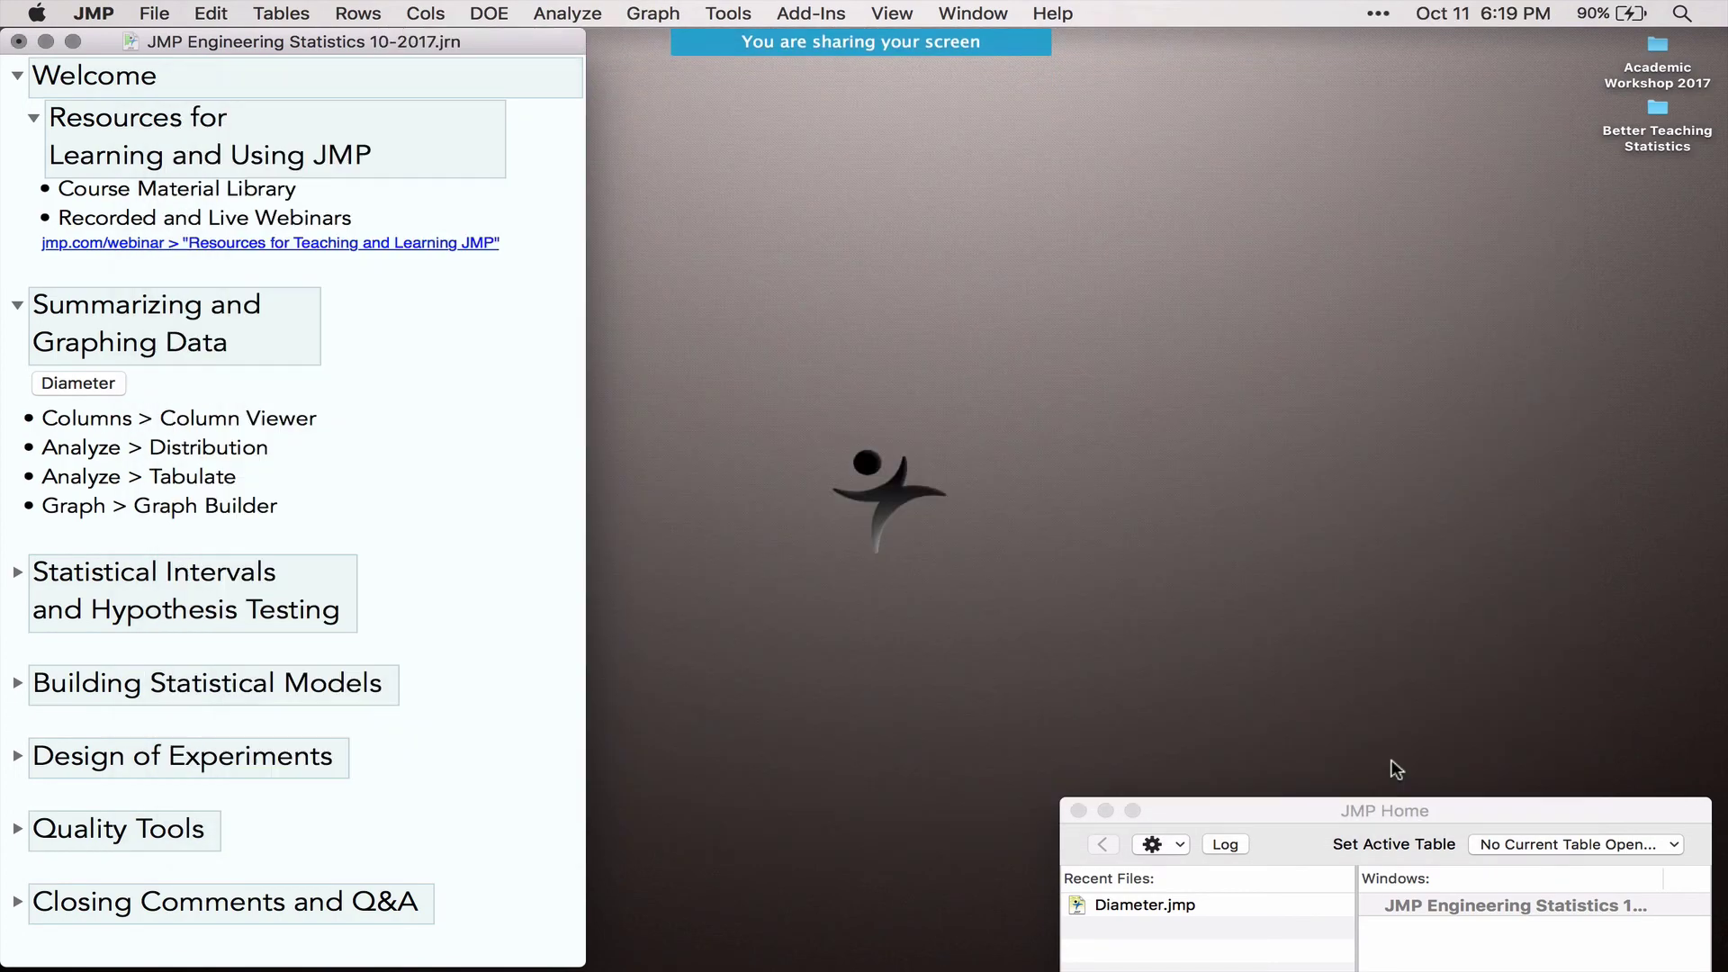
Step: Reopen the Diameter data table from the journal and start a Graph Builder graph with DIAMETER as the Y variable
click(89, 383)
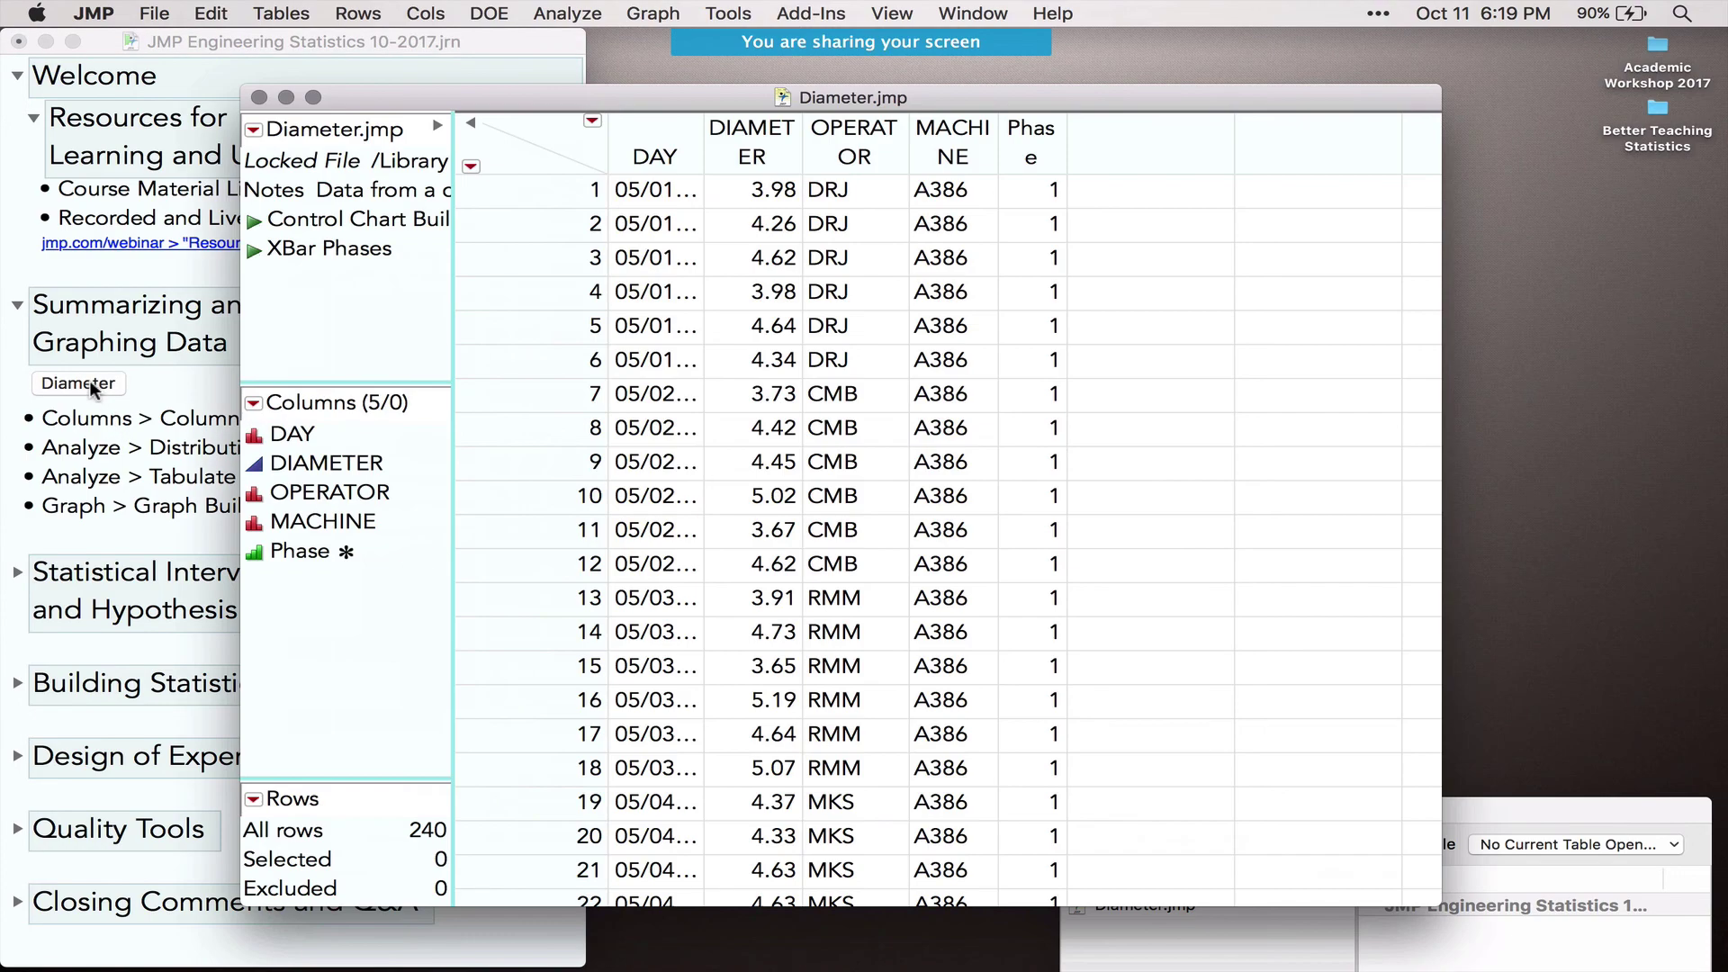
click(651, 14)
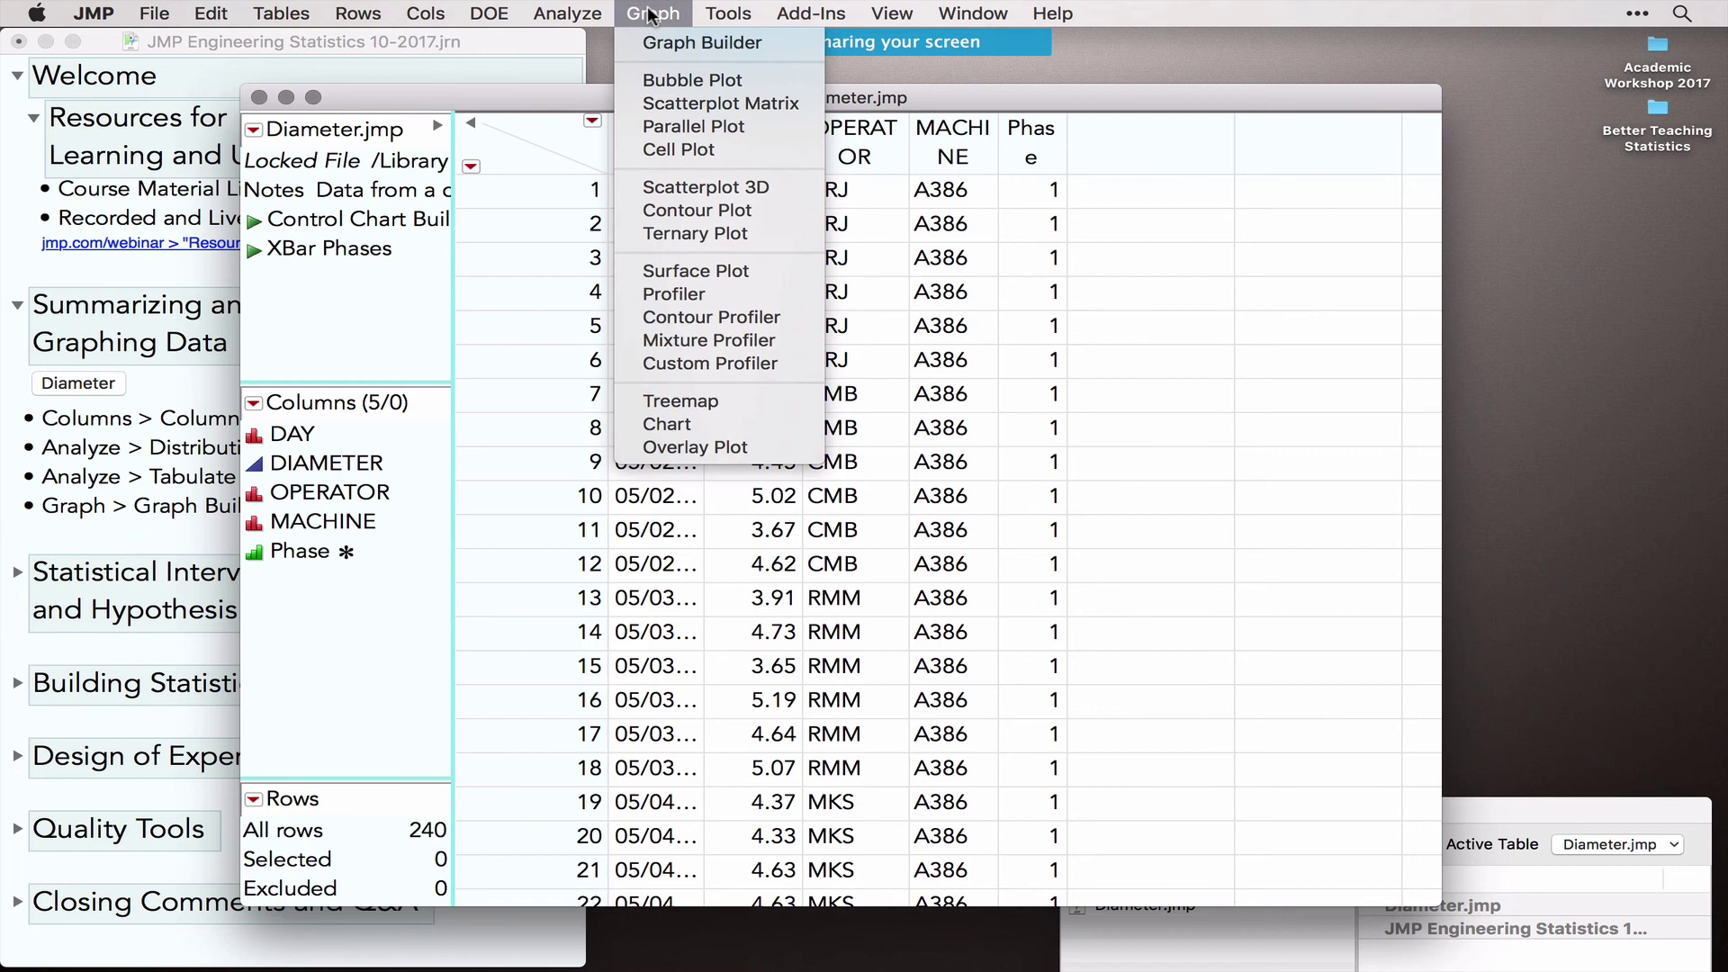
click(682, 40)
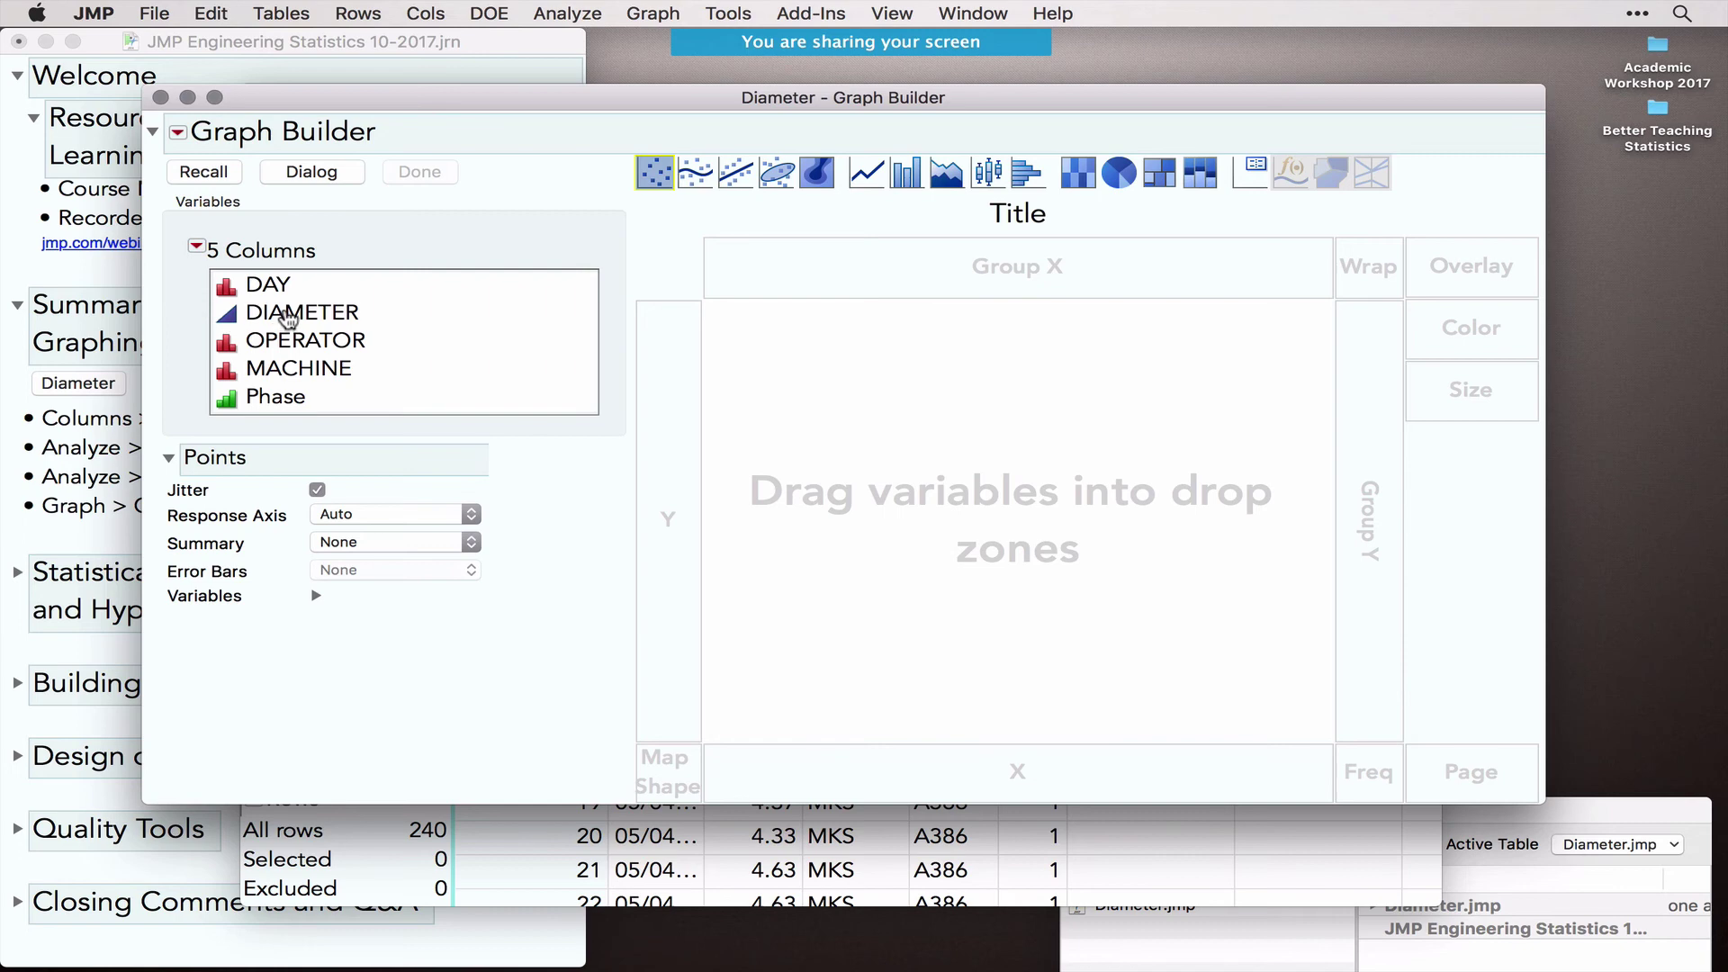
click(288, 315)
drag(288, 315, 936, 493)
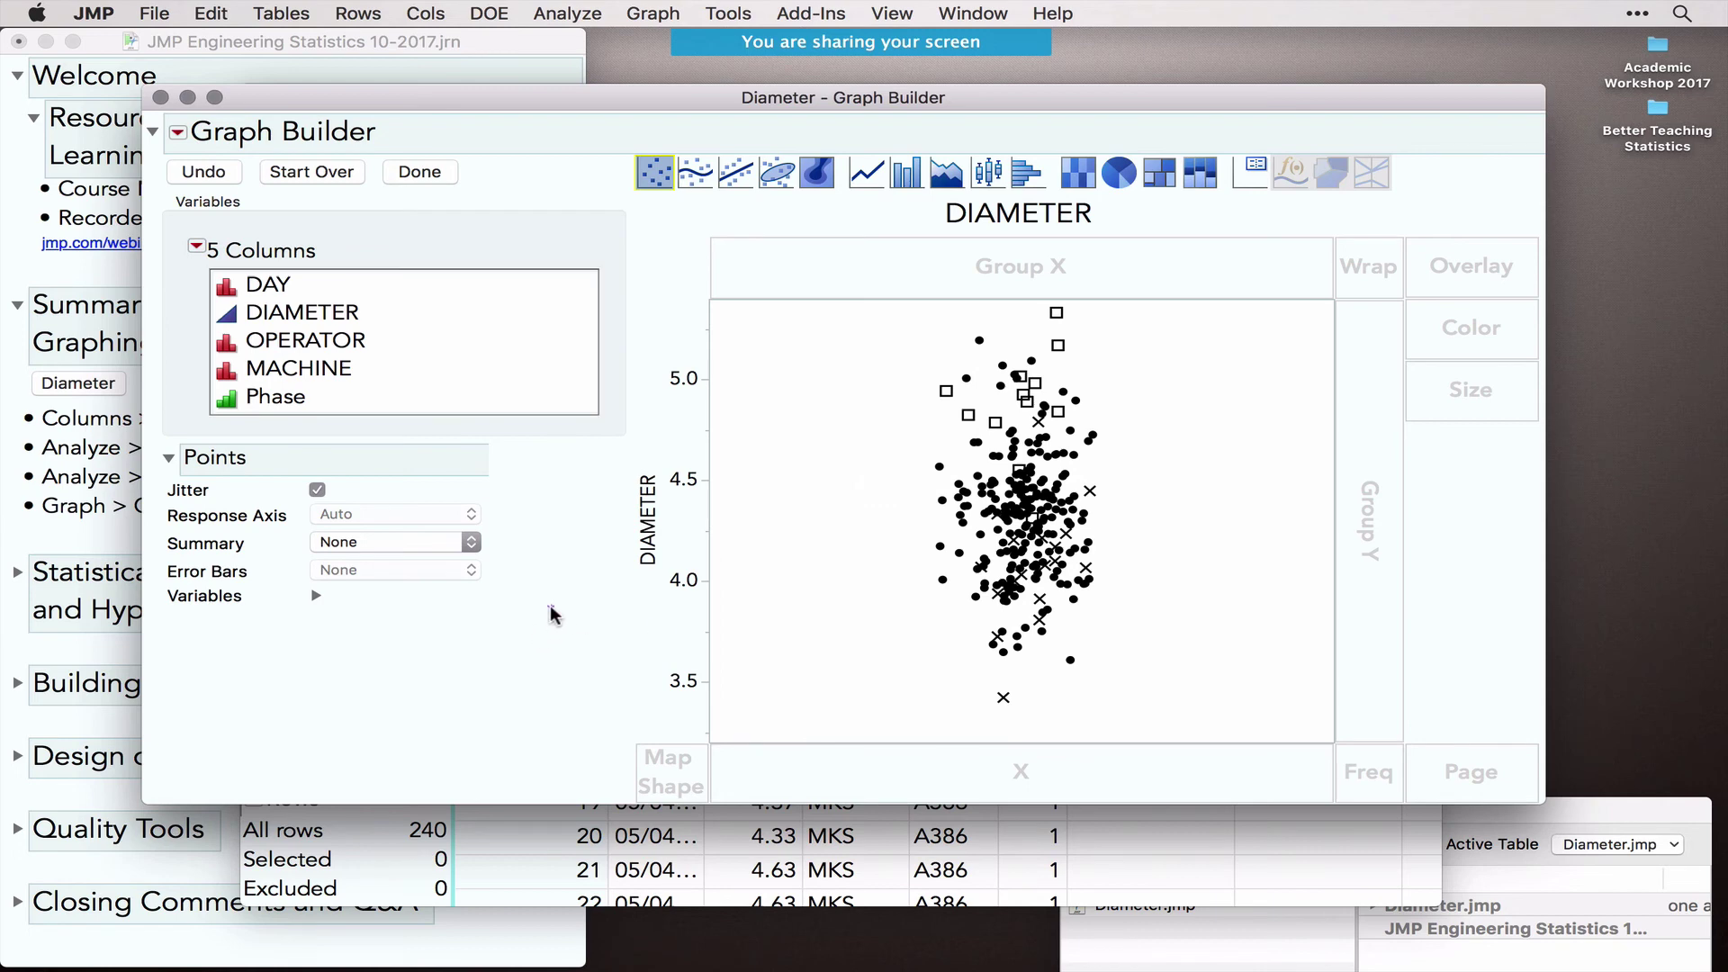
mouse_move(551, 607)
mouse_down()
mouse_move(761, 540)
mouse_move(586, 534)
mouse_up()
mouse_move(1005, 657)
Step: Preview OPERATOR as an overlay, but place it on the X axis and change the points to box plots
click(290, 351)
drag(290, 351, 1466, 286)
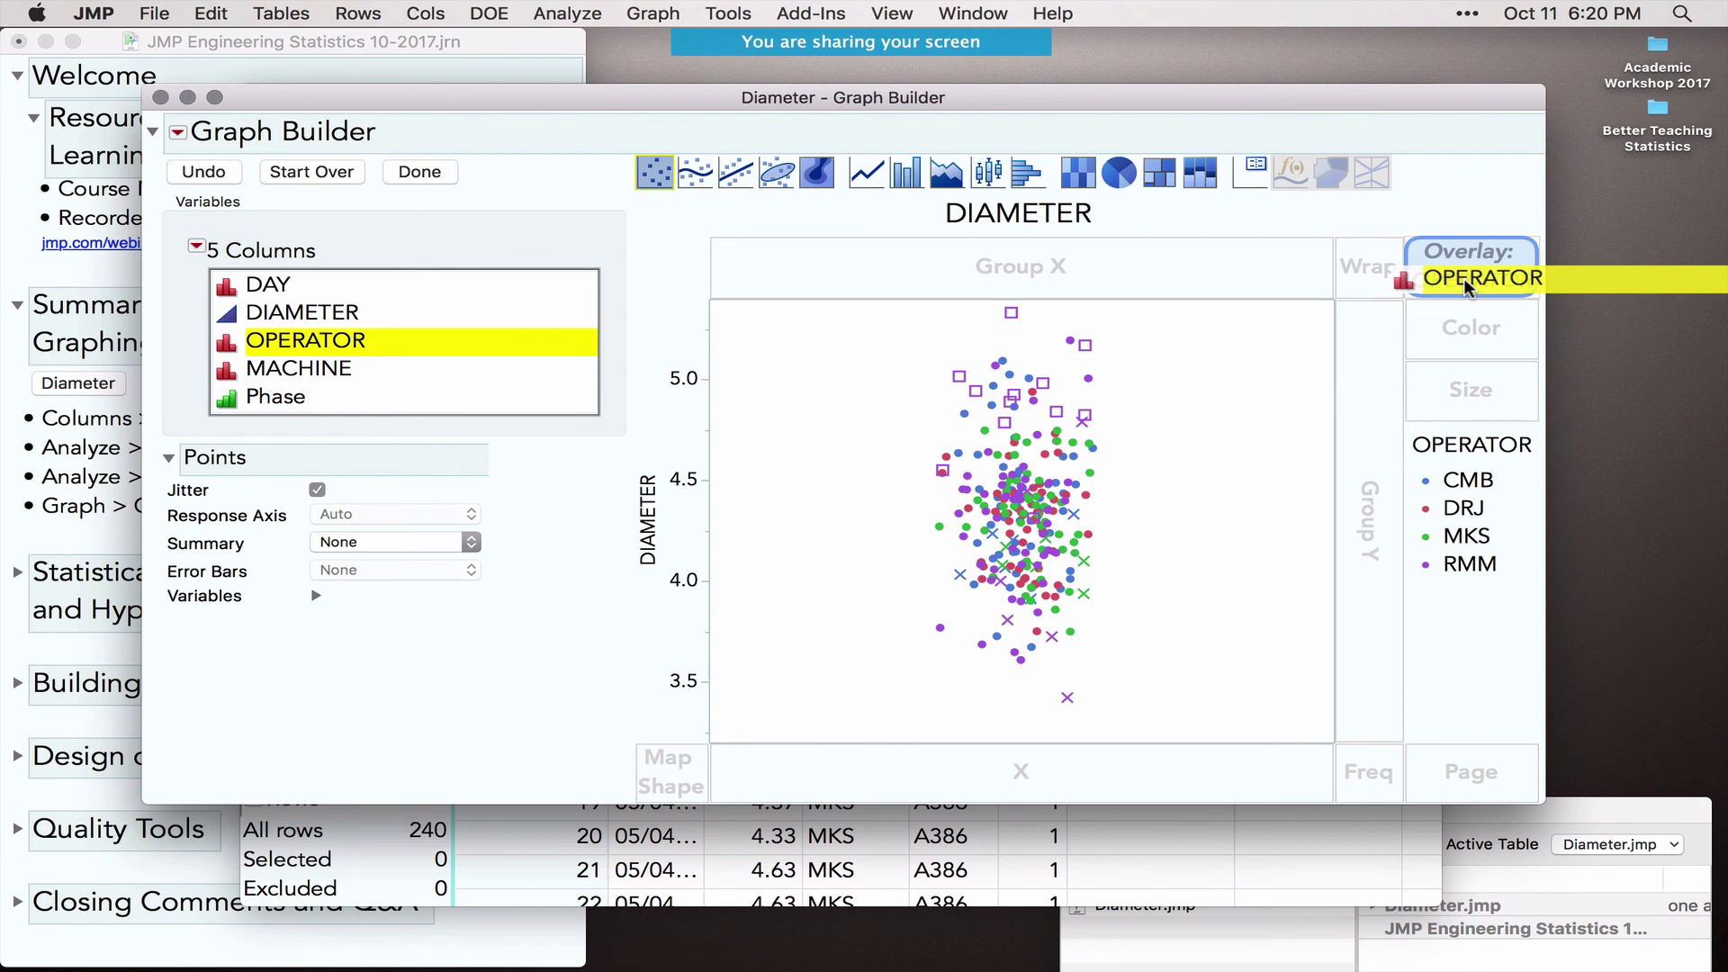
drag(1465, 286, 999, 785)
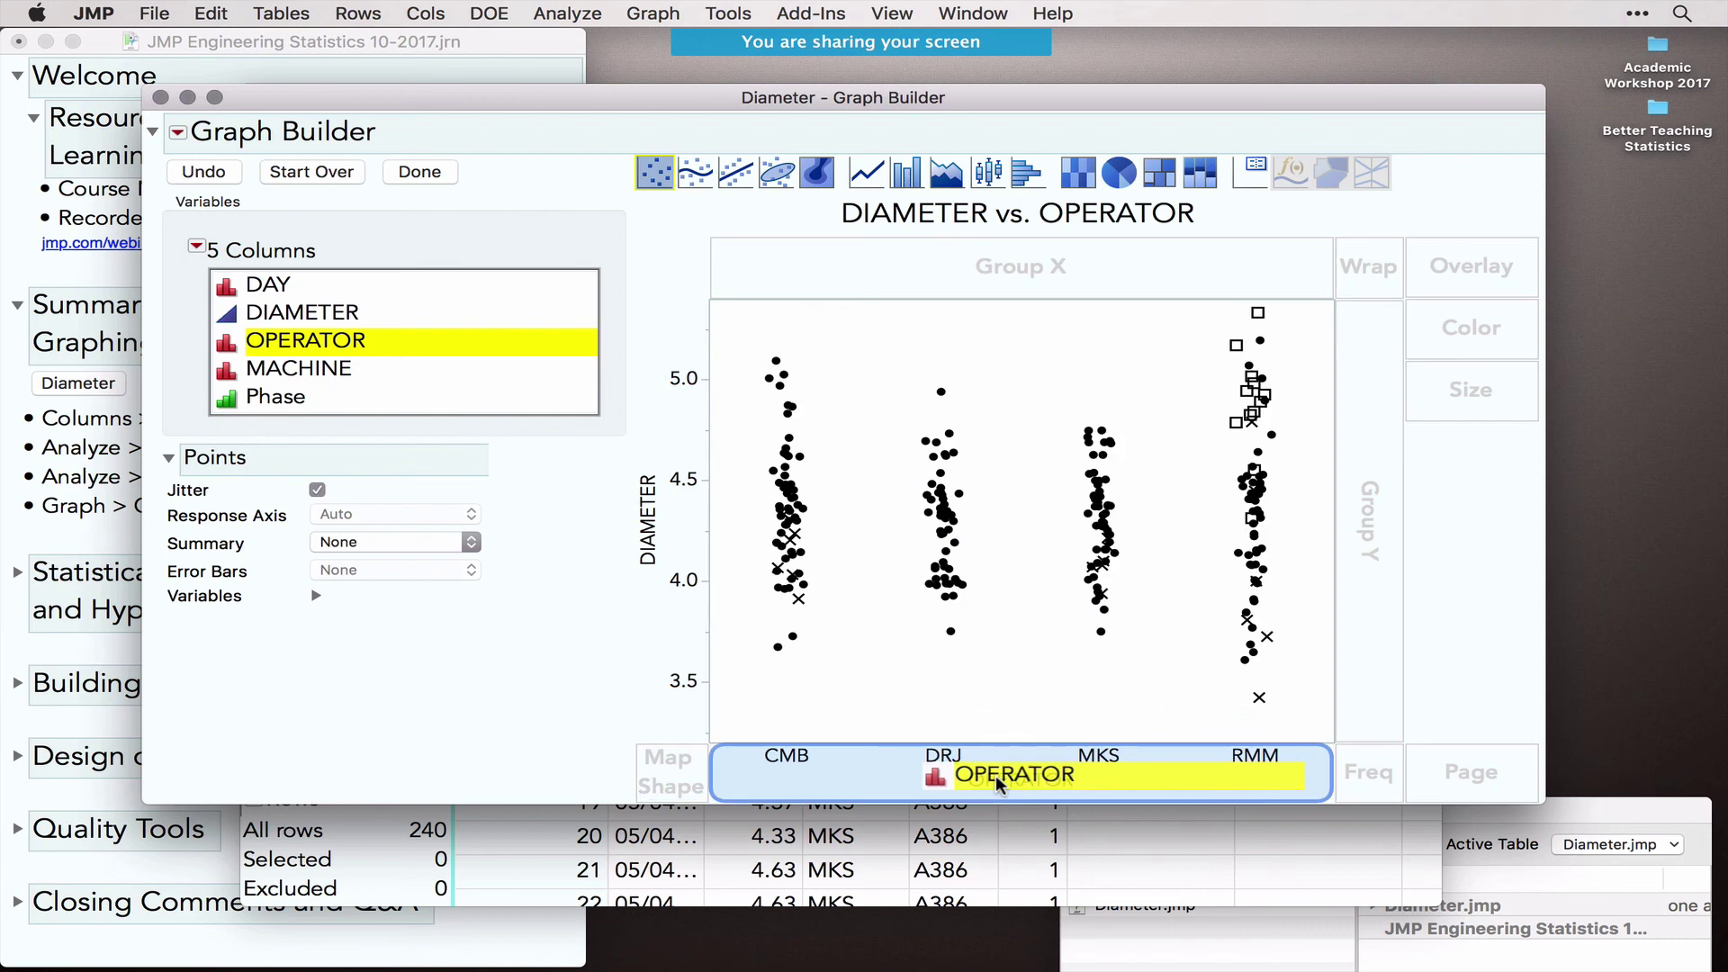
drag(999, 785, 999, 785)
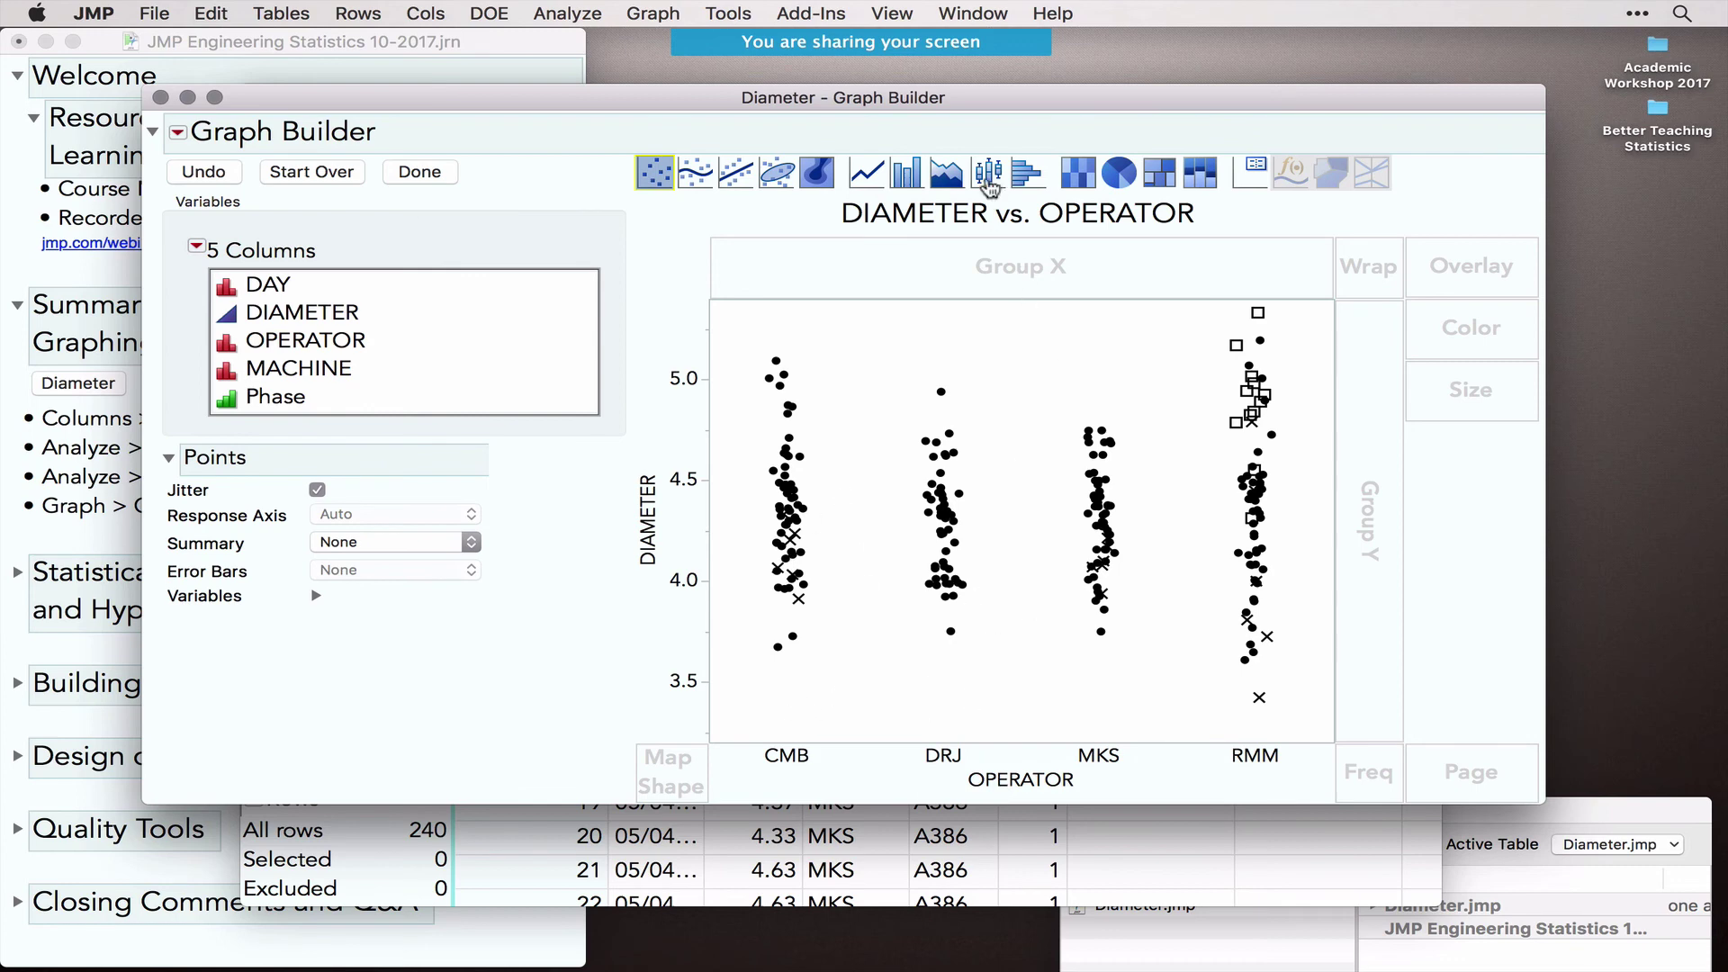
click(989, 180)
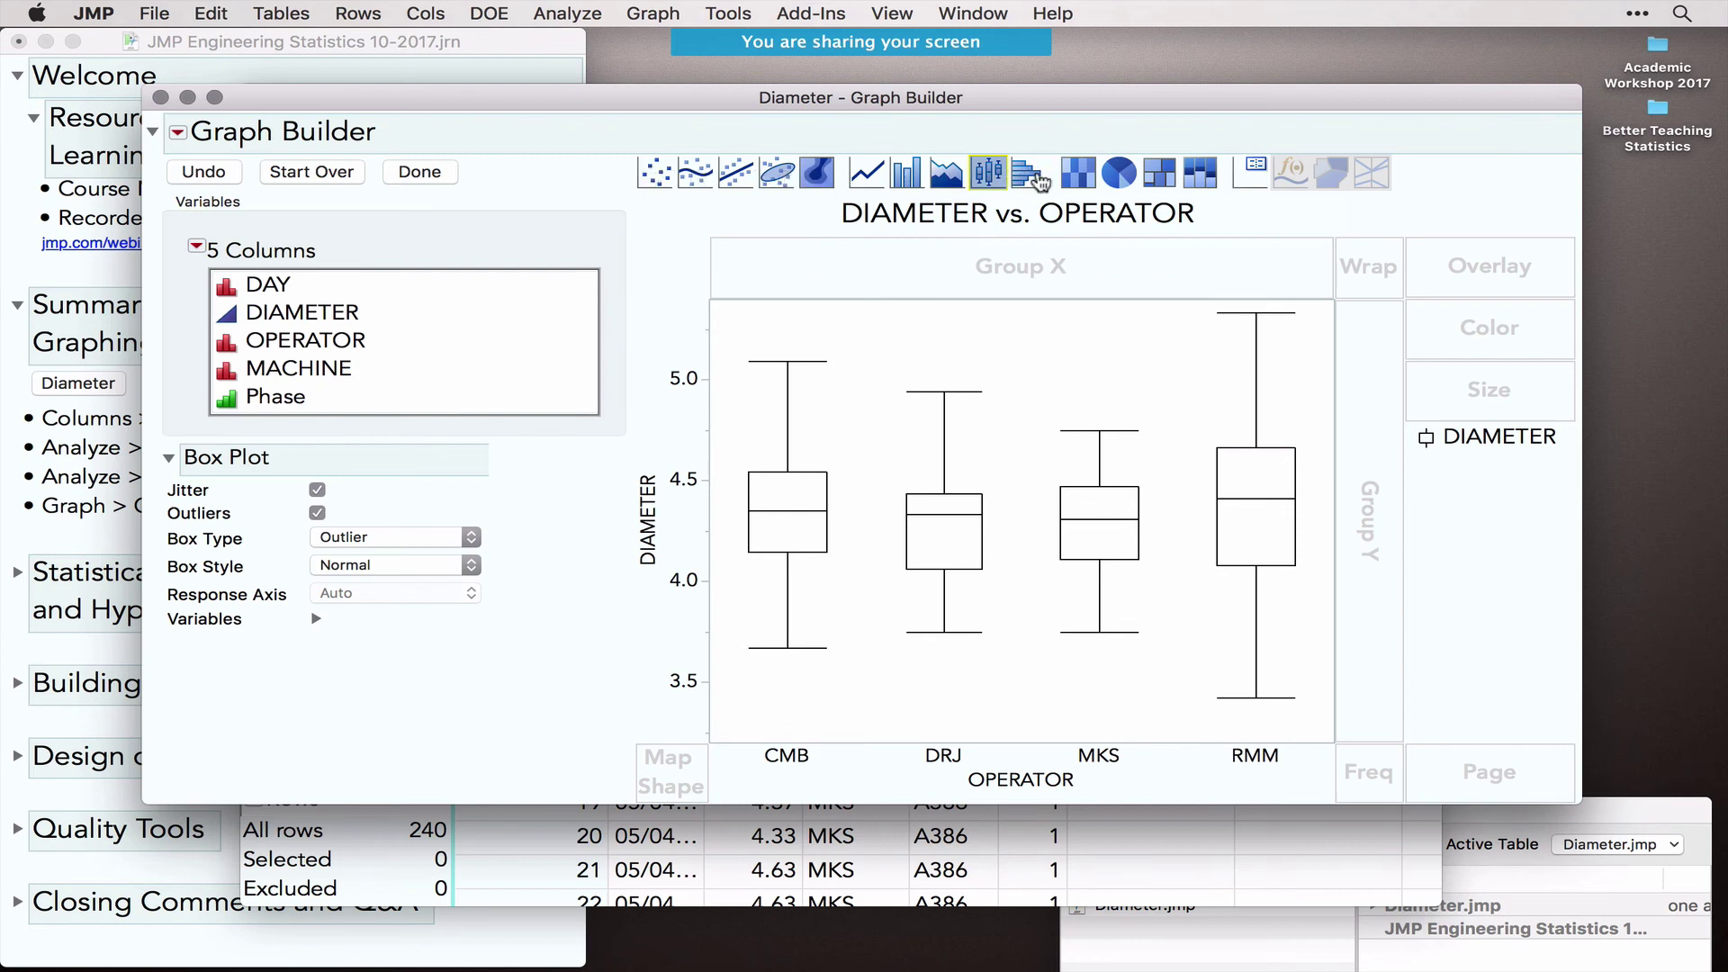
Step: Add points to the DIAMETER box plots, preview Phase as the color variable, and place Phase as the overlay instead
drag(655, 173, 916, 449)
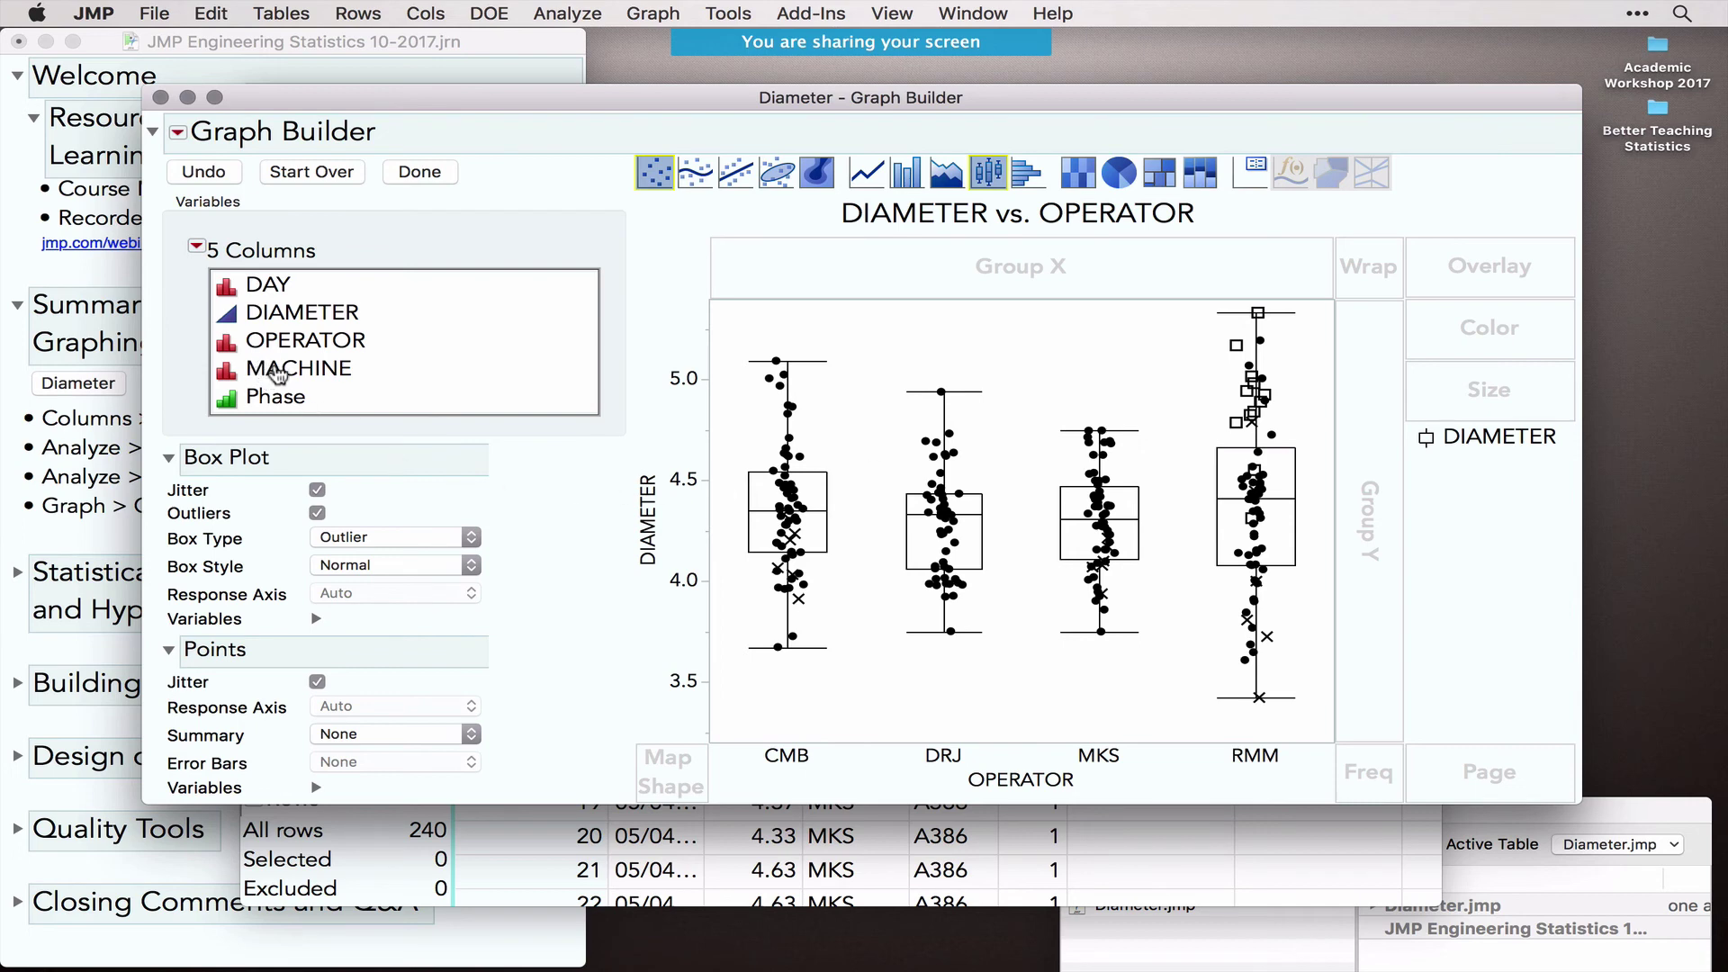
drag(275, 397, 1497, 331)
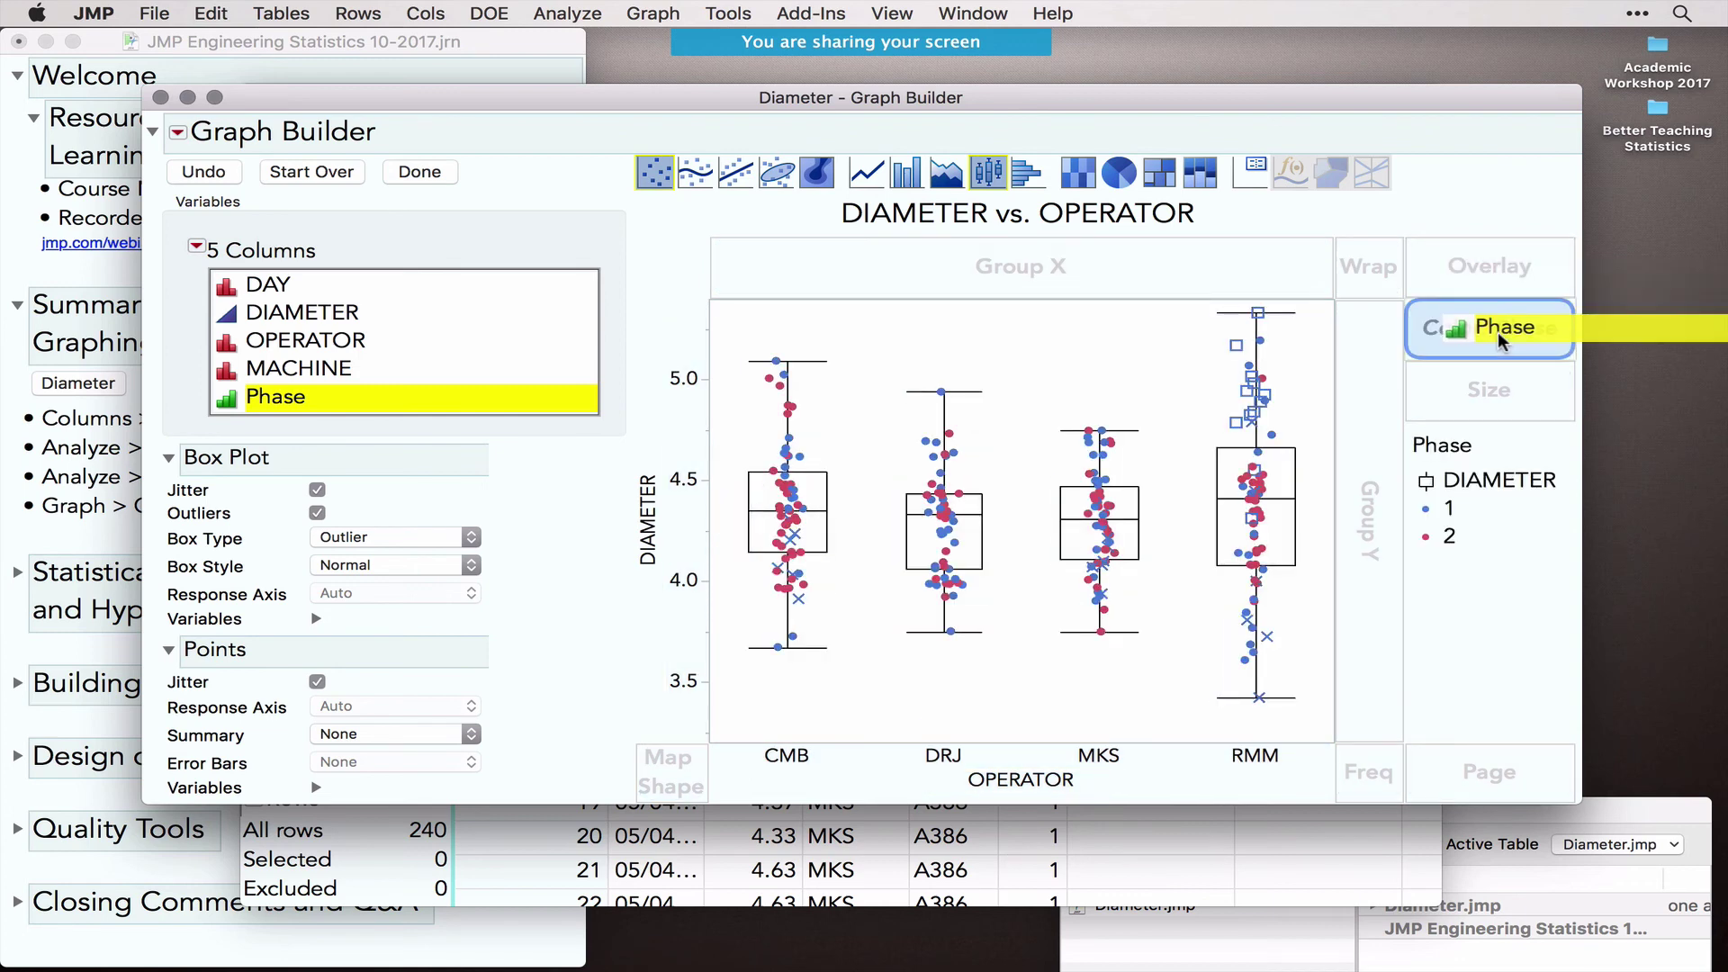
drag(1498, 331, 1489, 286)
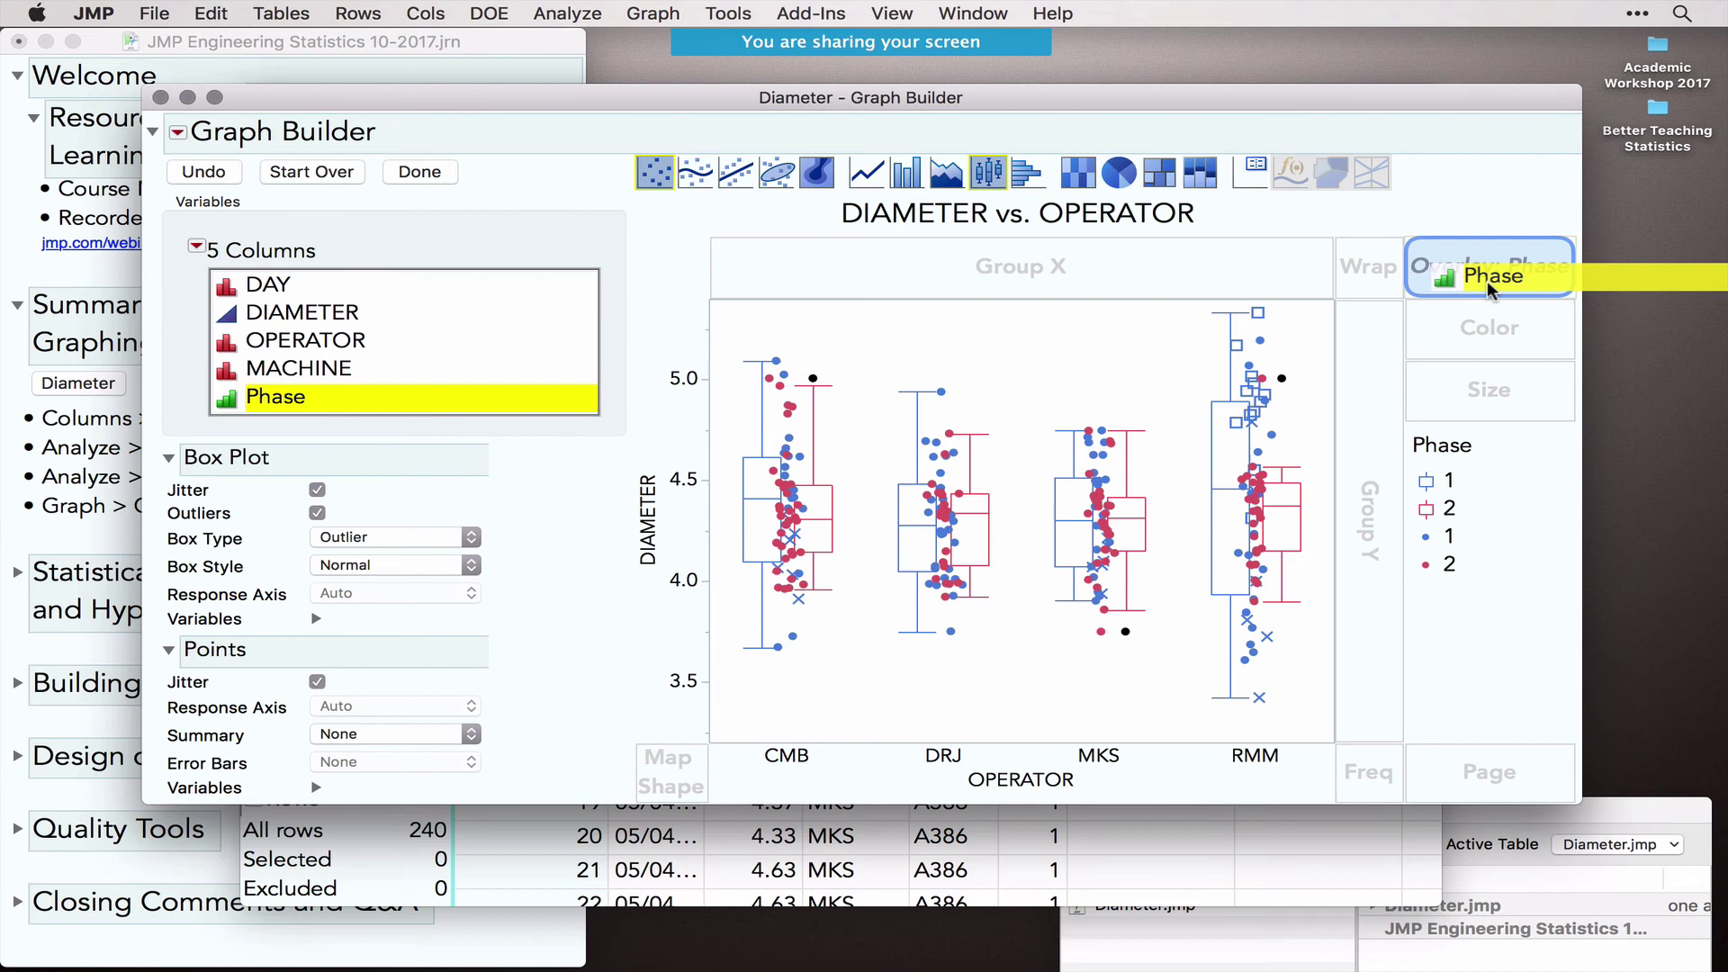
drag(1488, 284, 1489, 284)
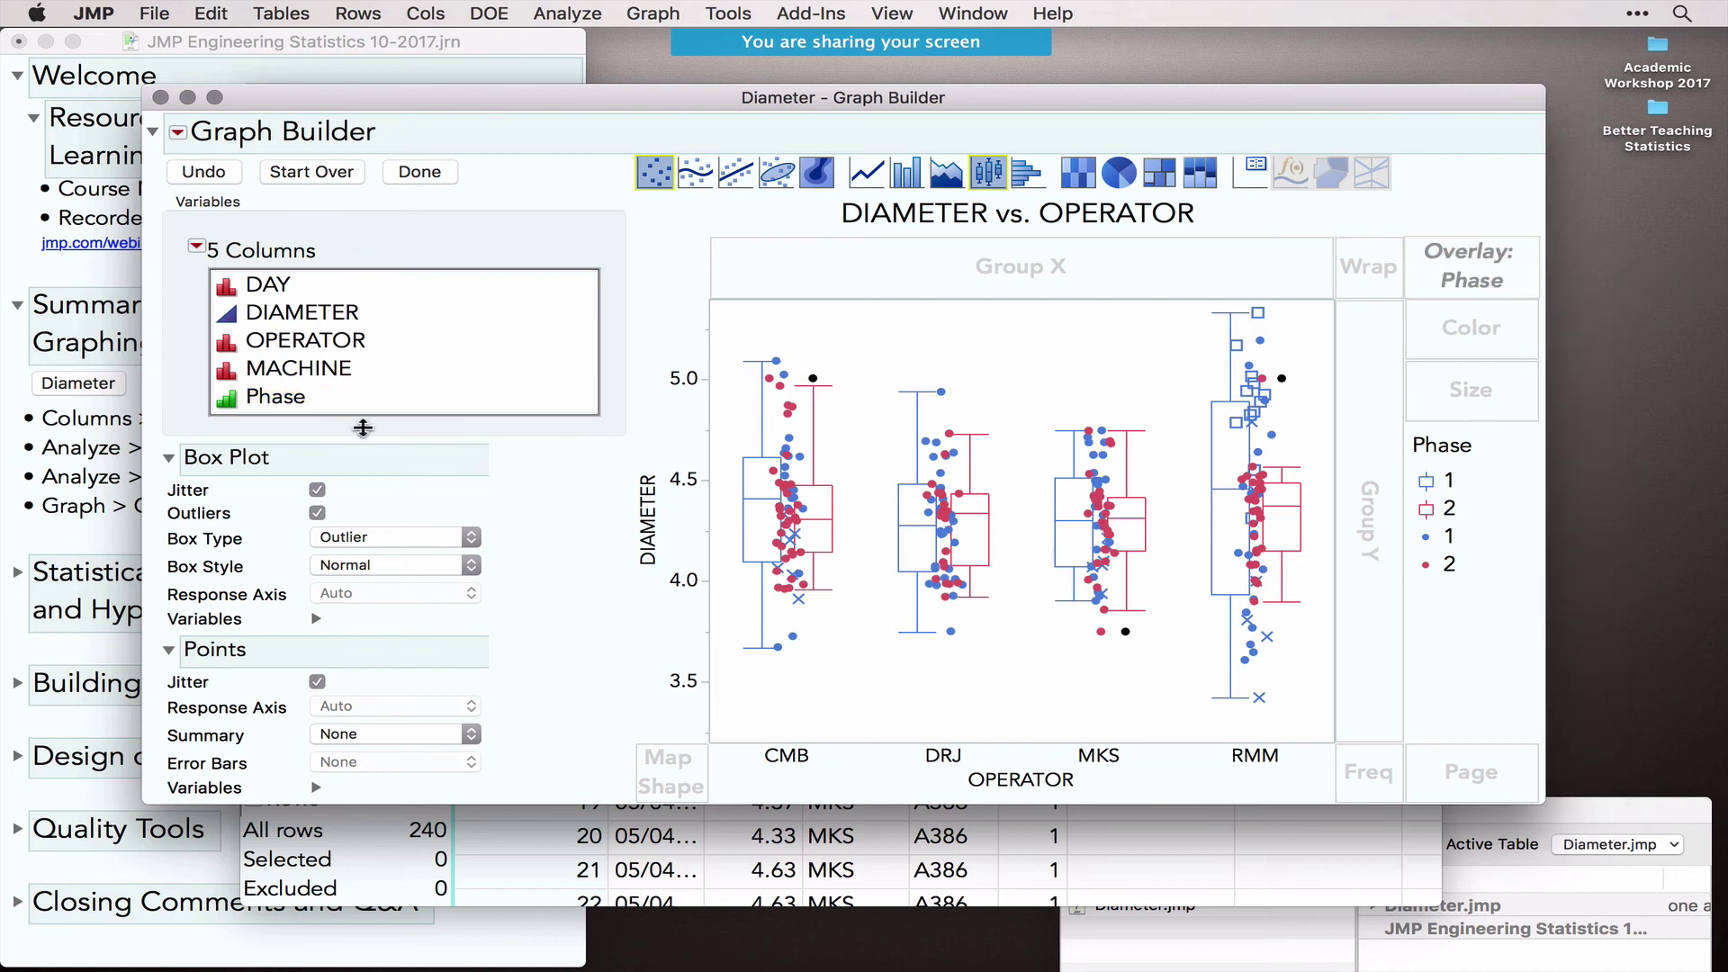
Step: Page the graph by MACHINE and look through the separate machine graphs
click(296, 374)
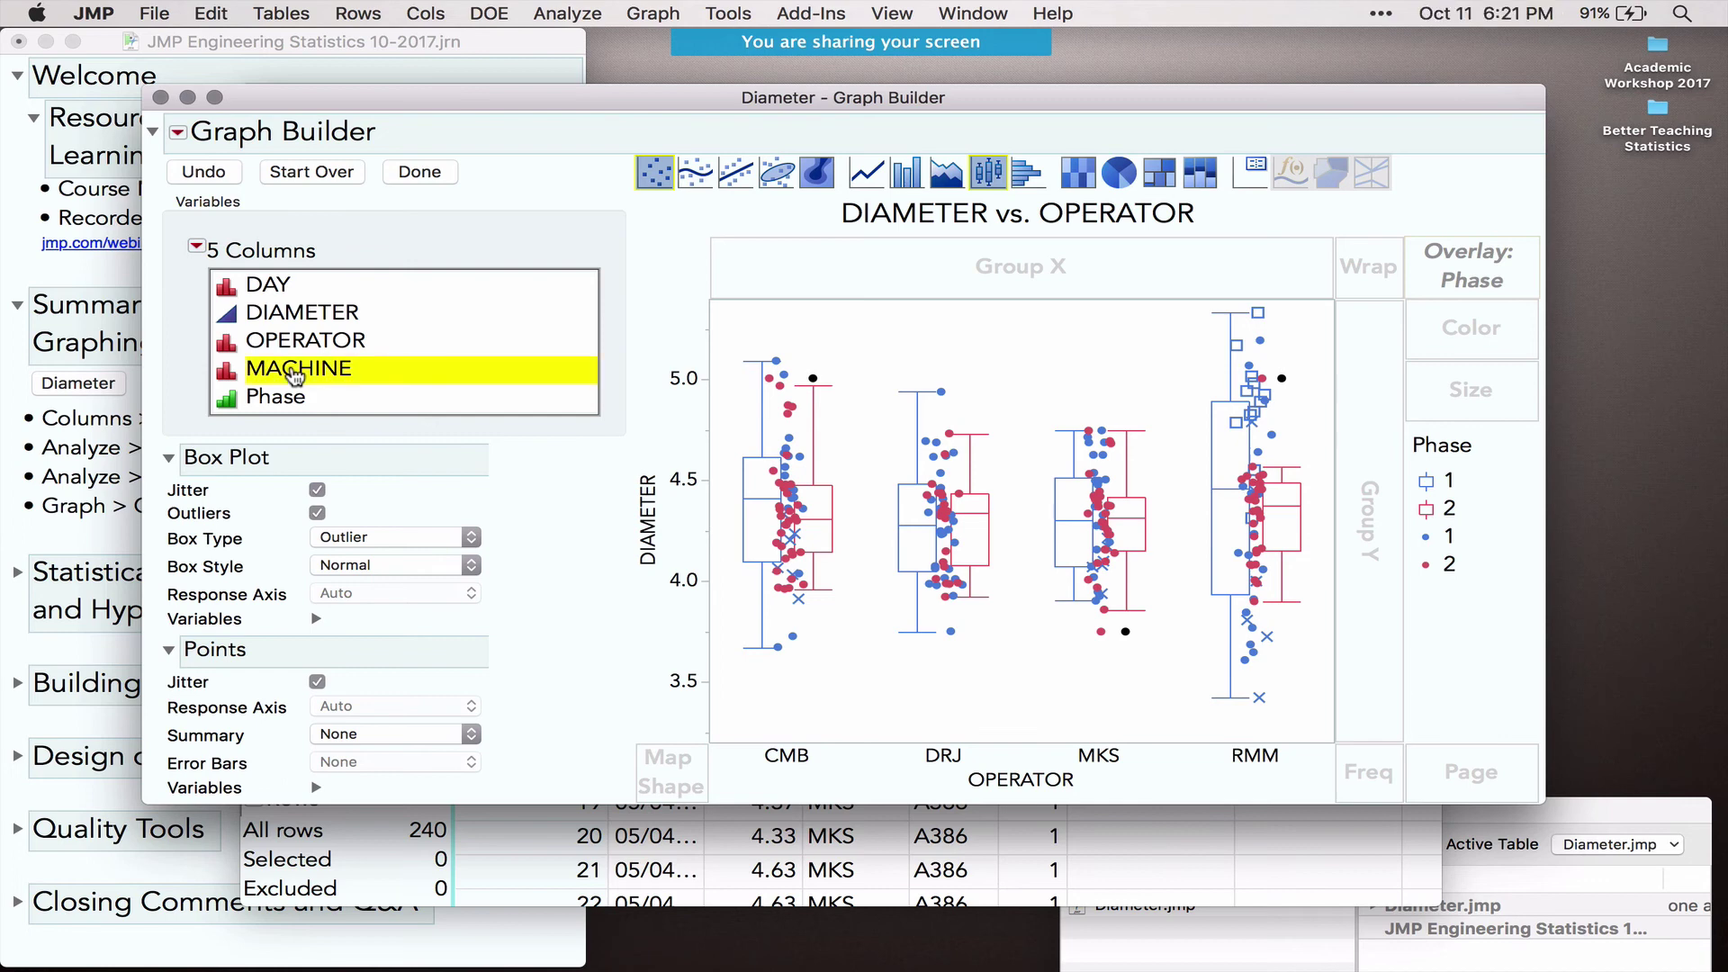
drag(296, 374, 1491, 772)
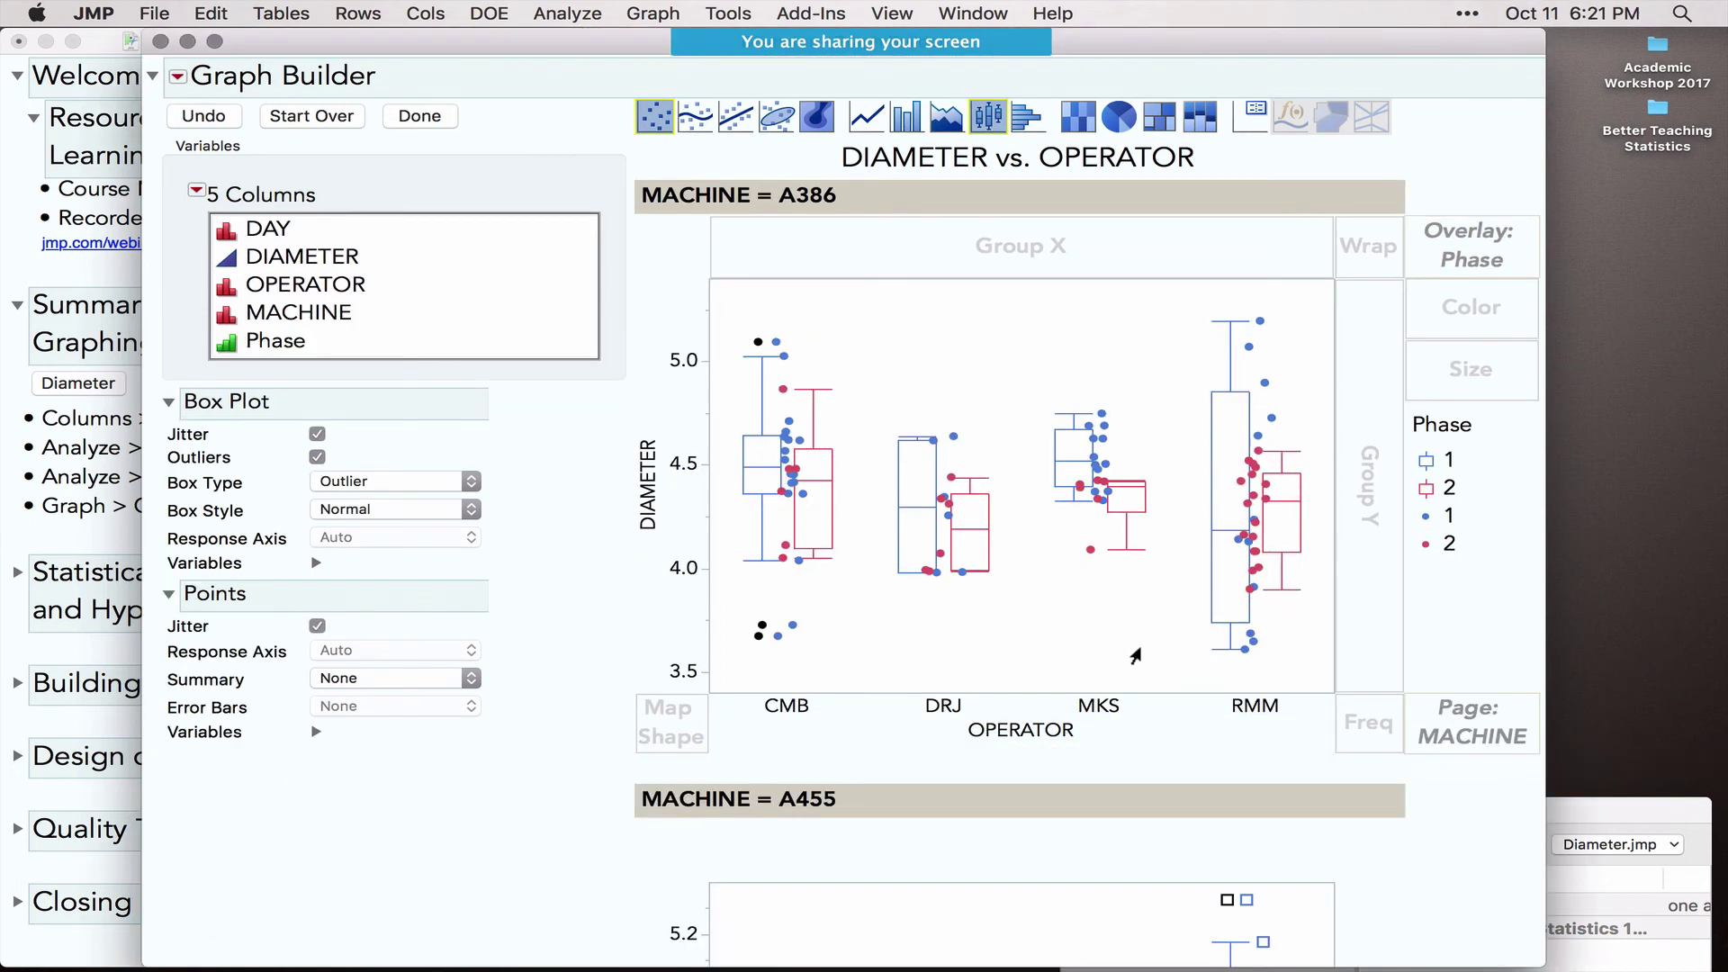
scroll(1136, 654, down, 5)
scroll(1136, 655, down, 15)
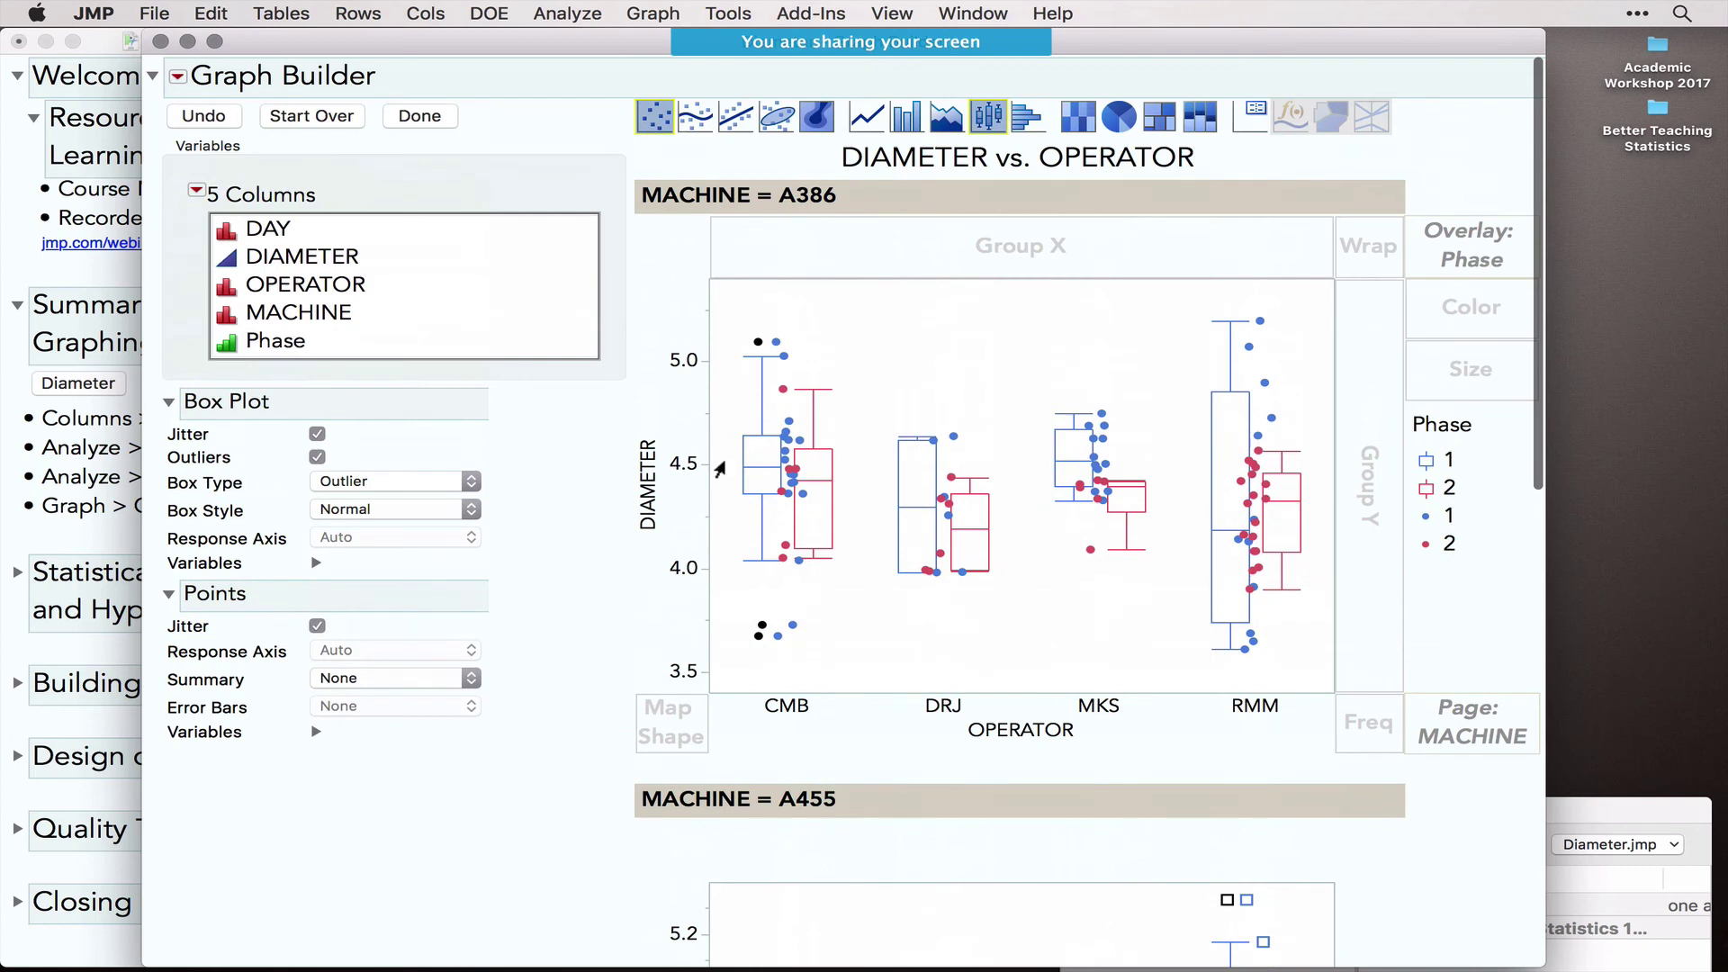
Step: Close the Graph Builder window and the Diameter data table, and collapse the journal's Summarizing and Graphing Data section
click(160, 41)
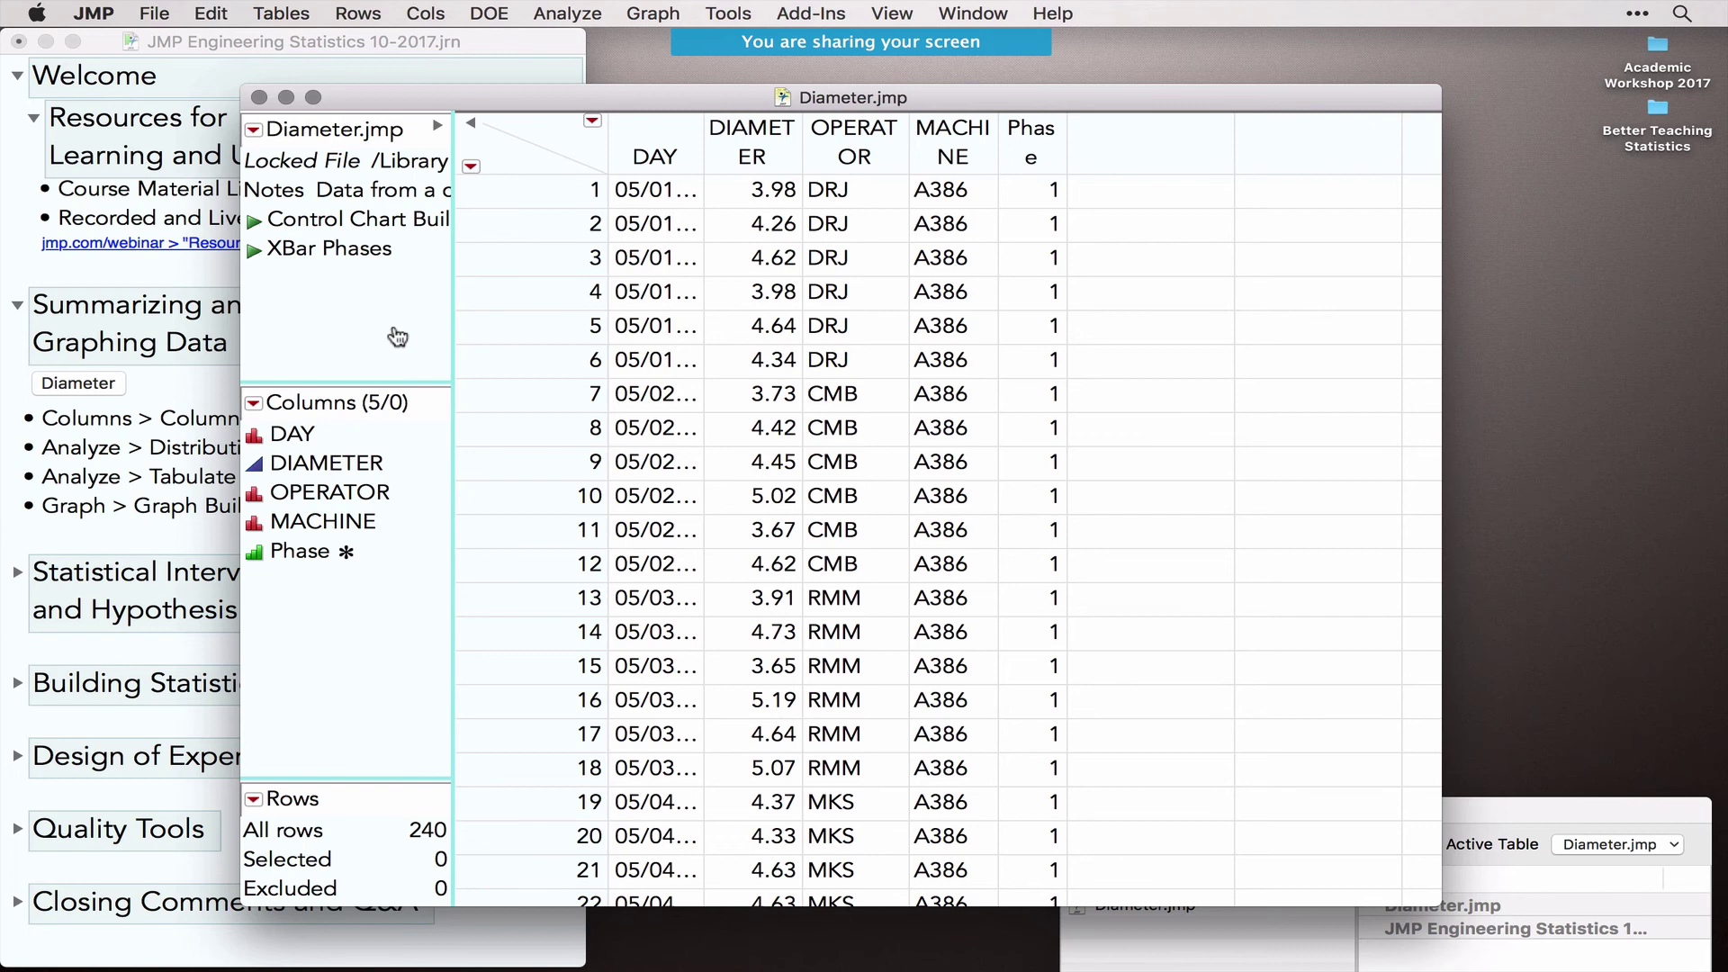
click(258, 97)
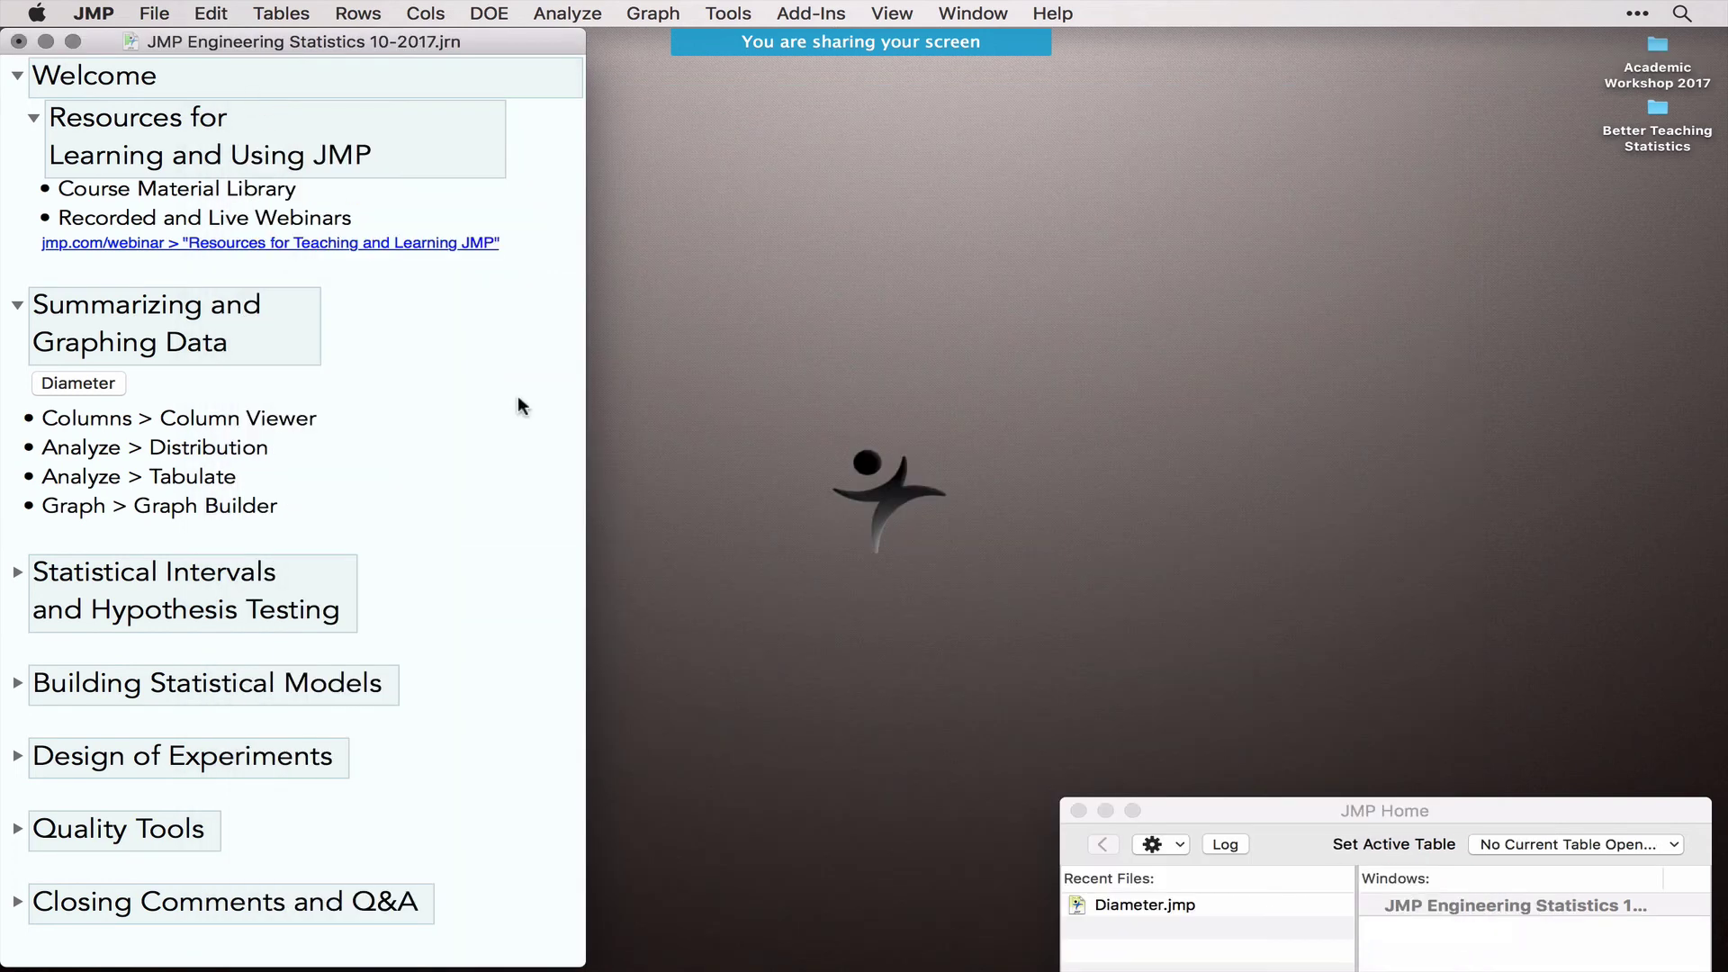
click(18, 311)
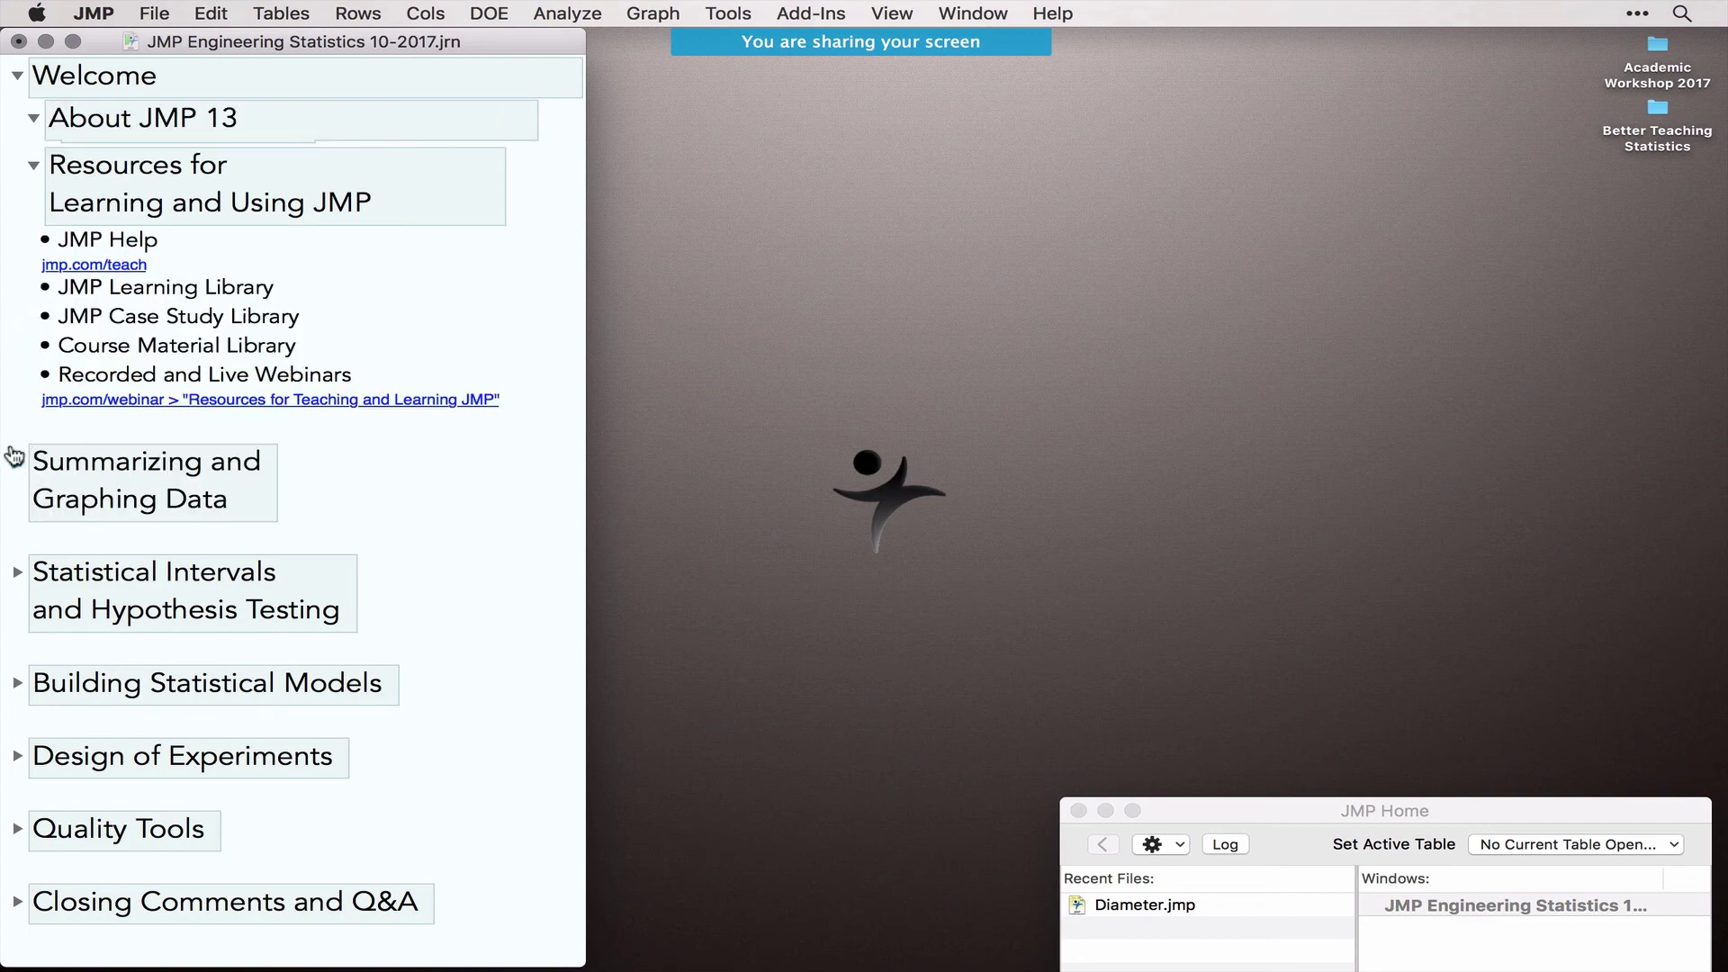
Step: Expand the journal's Statistical Intervals and Hypothesis Testing section and open the Thermoplastic data table from it
click(17, 575)
scroll(210, 734, down, 6)
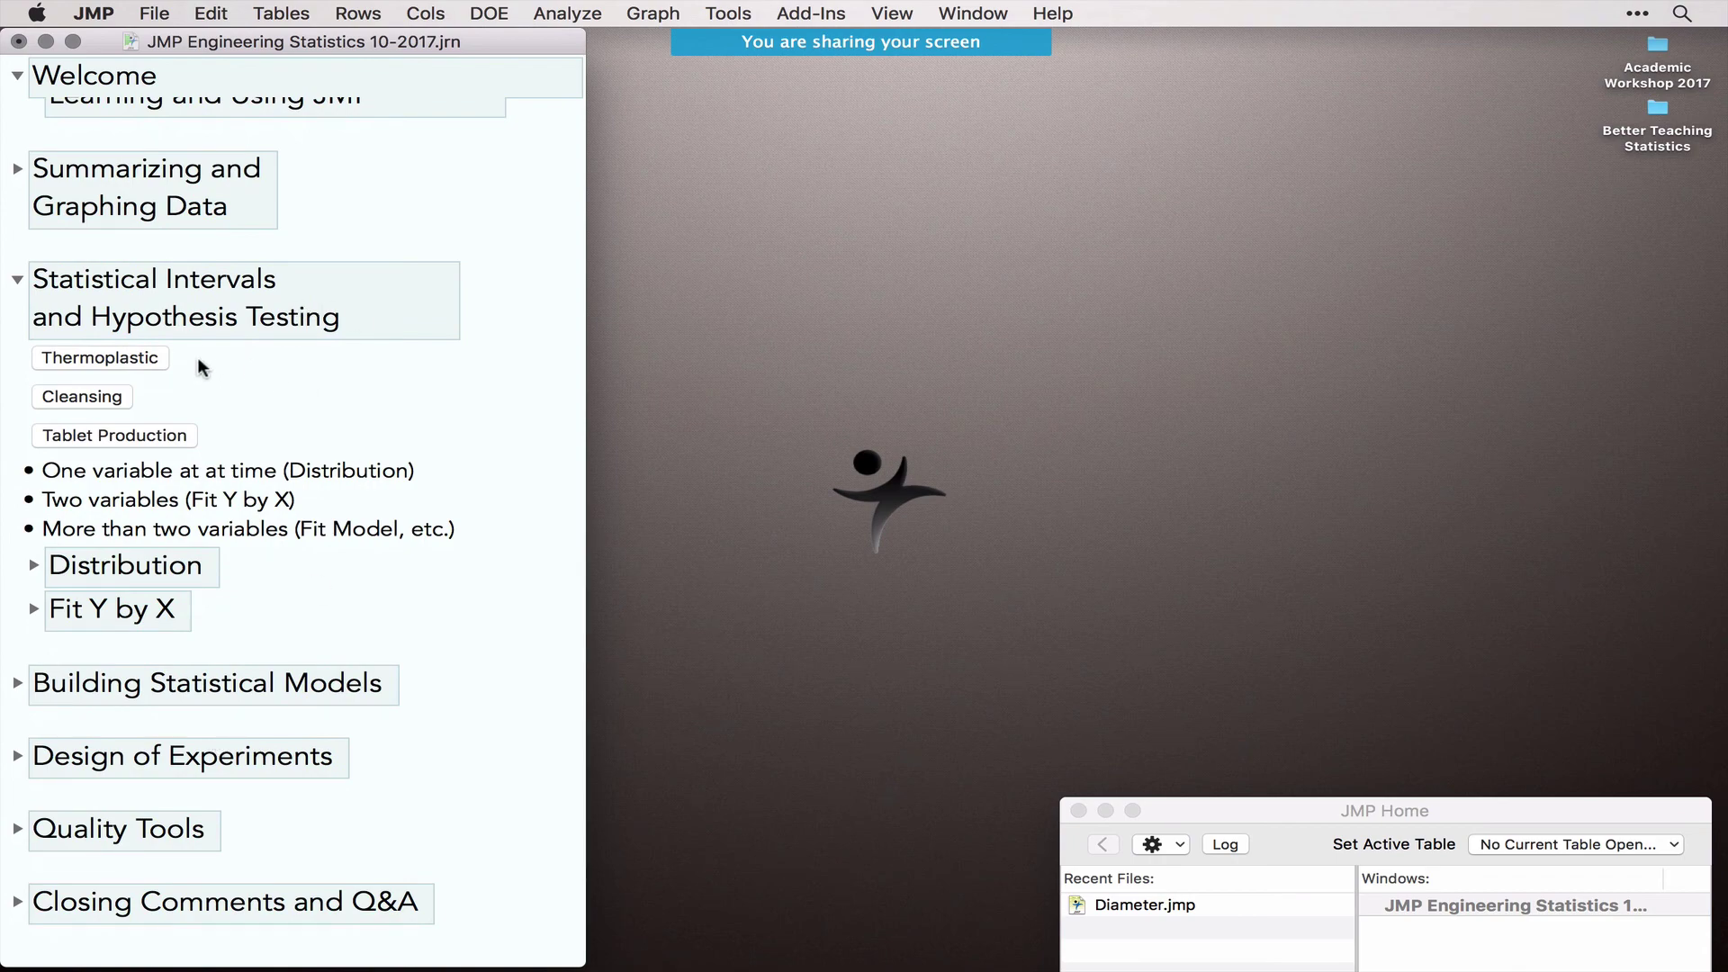
click(112, 358)
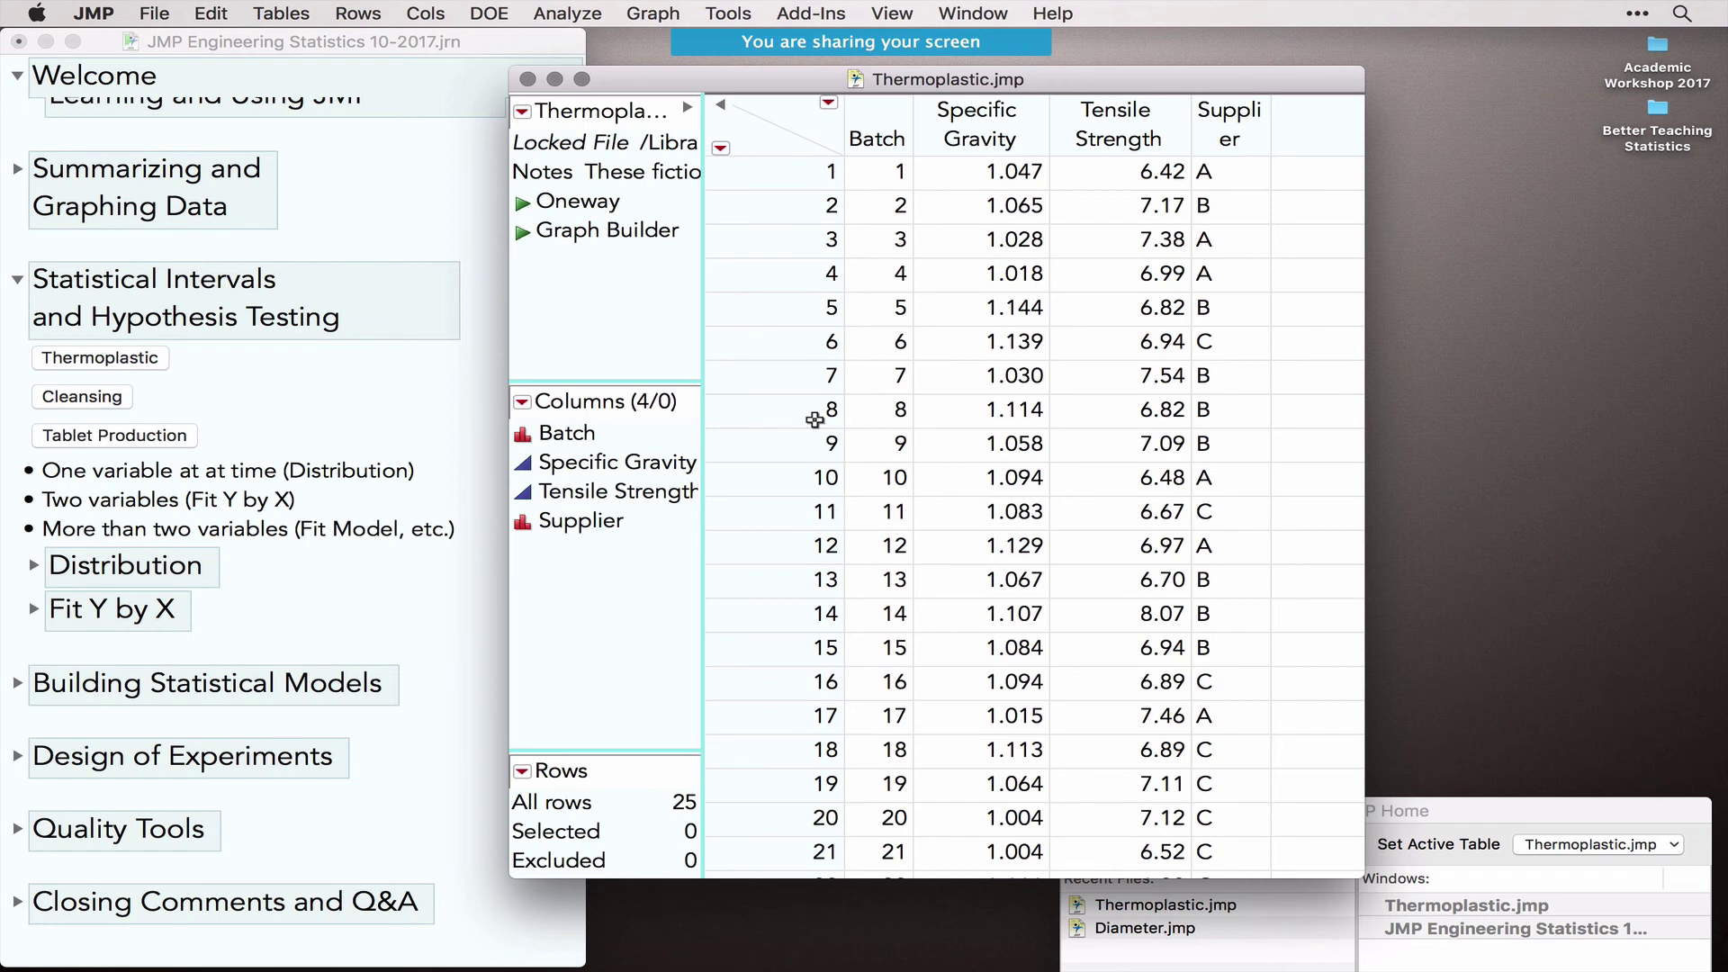
Step: Read the Thermoplastic table's notes and highlight the Tensile Strength, Specific Gravity and Supplier columns one after another
click(652, 177)
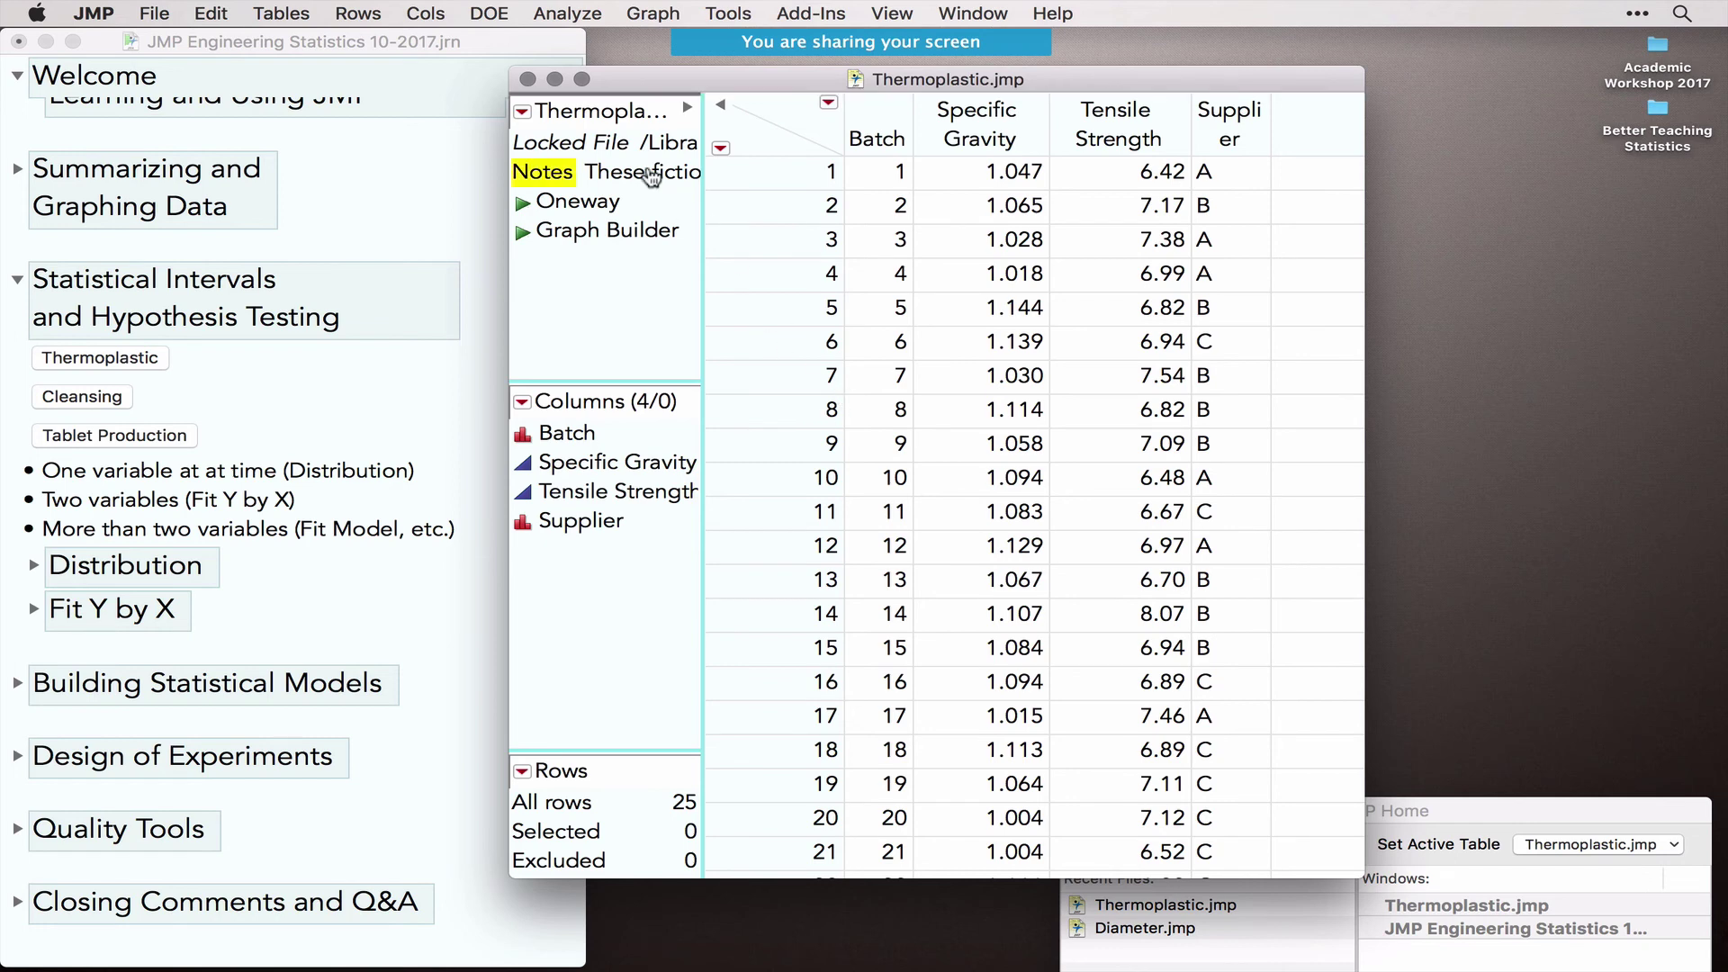
double_click(652, 178)
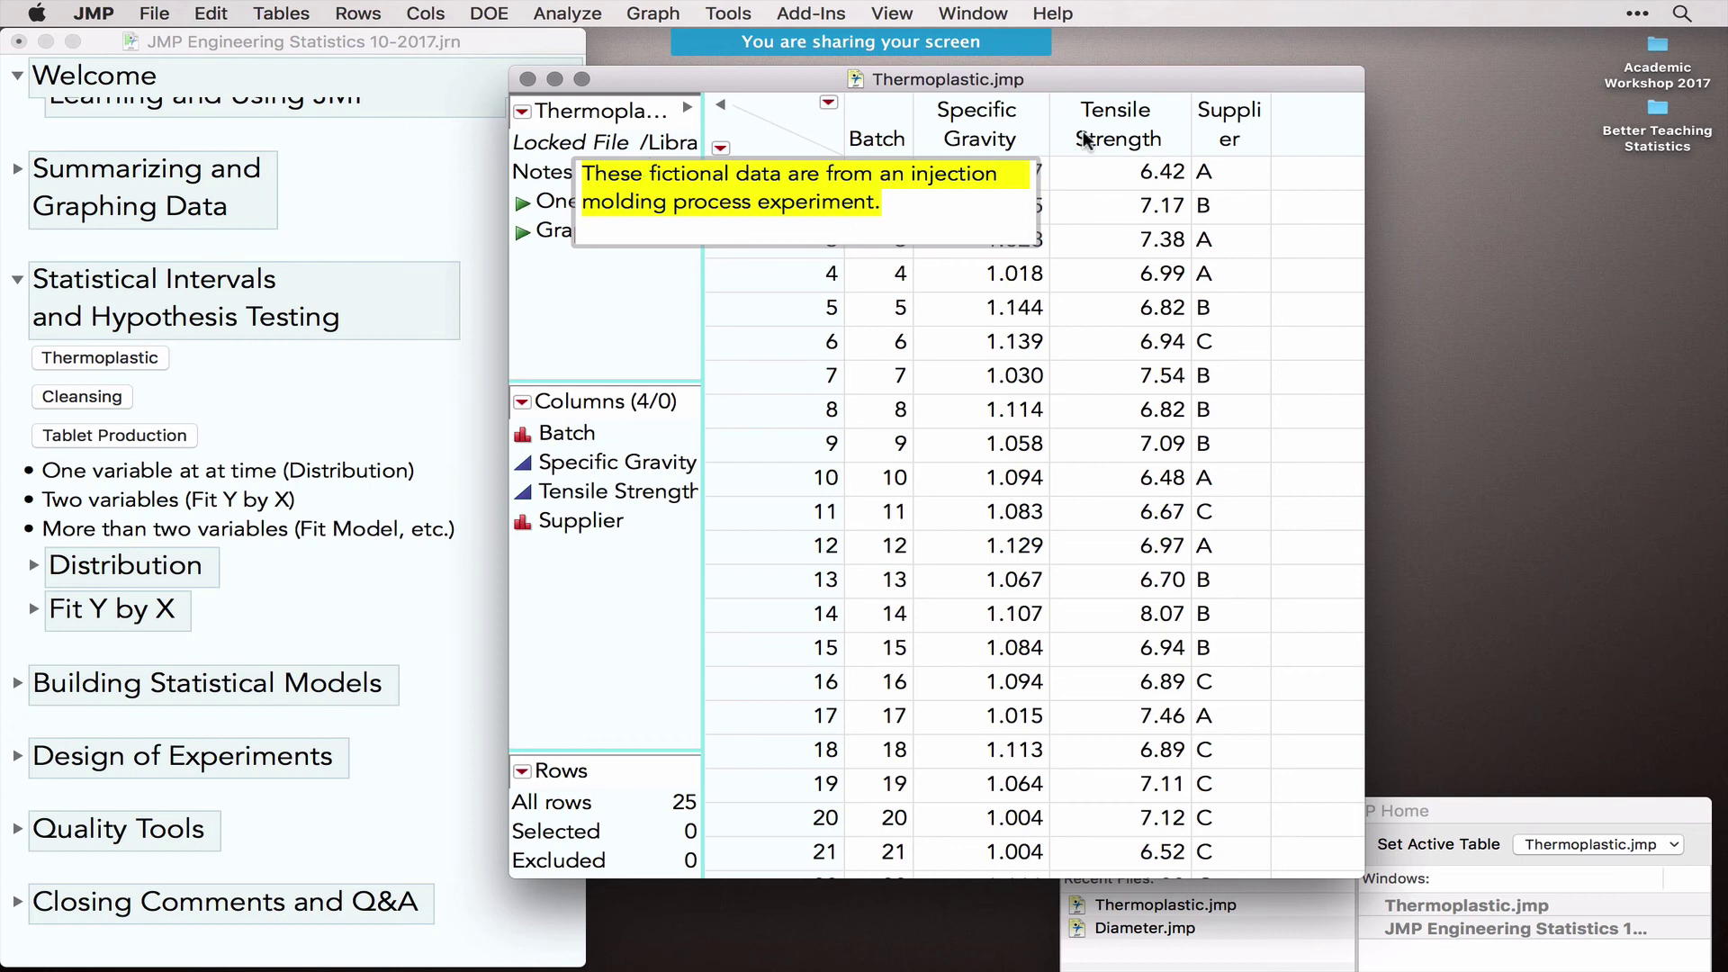
click(1142, 138)
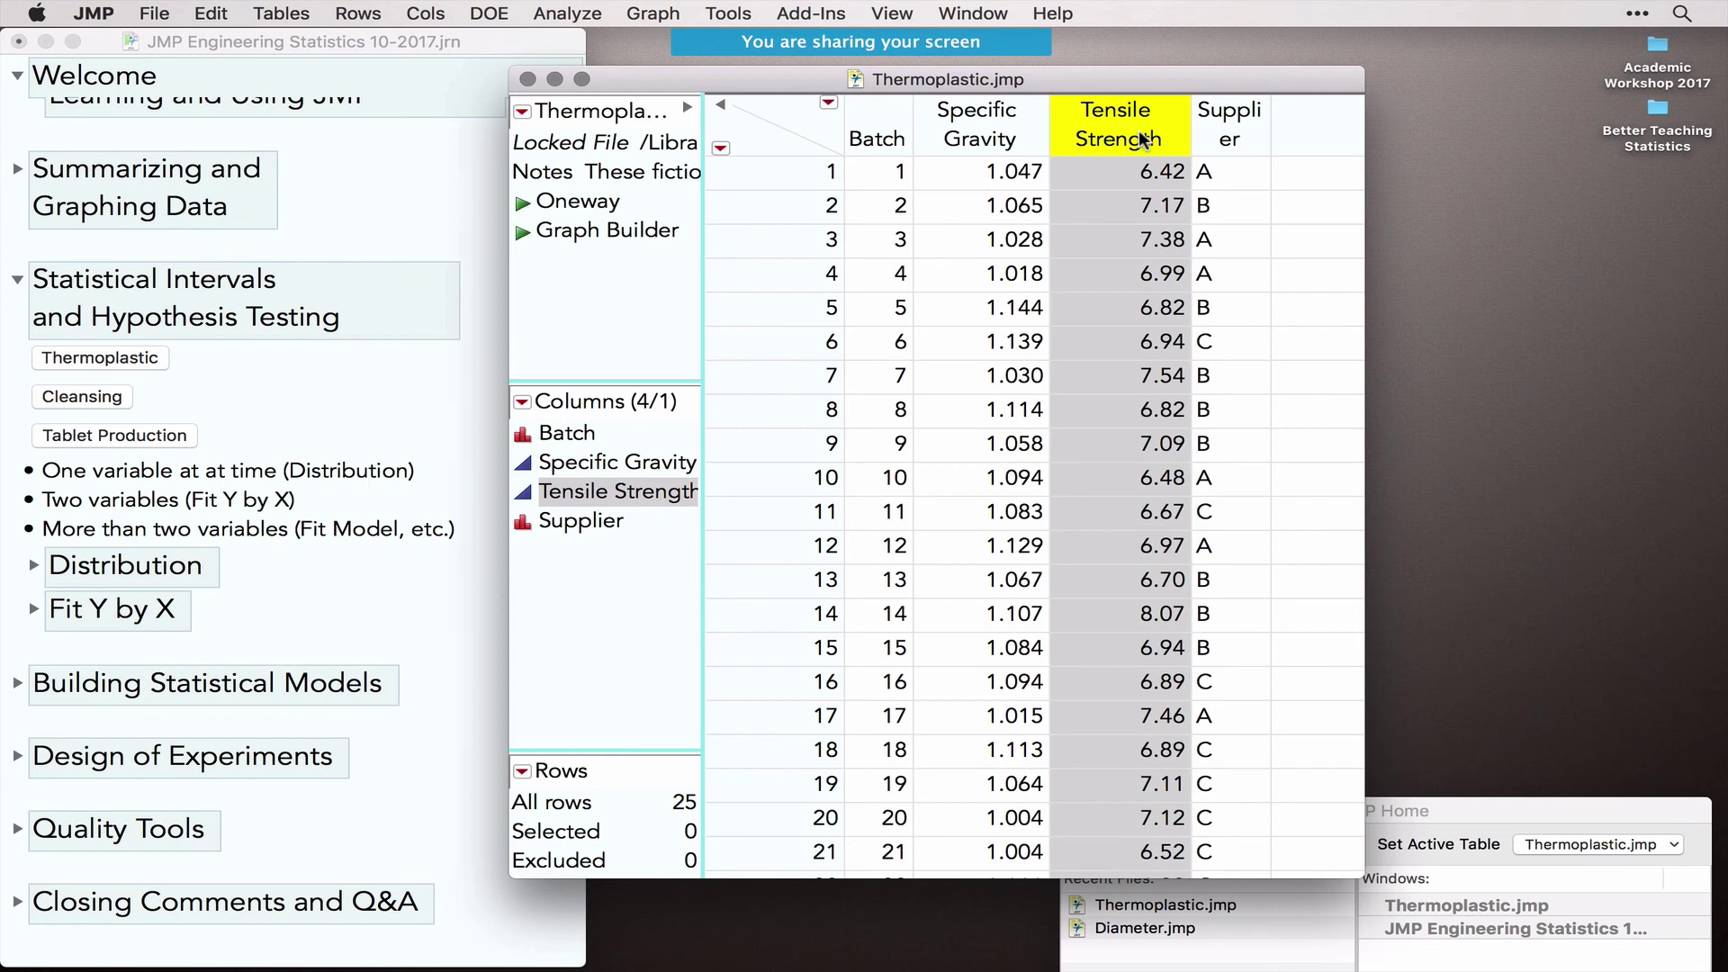
click(998, 119)
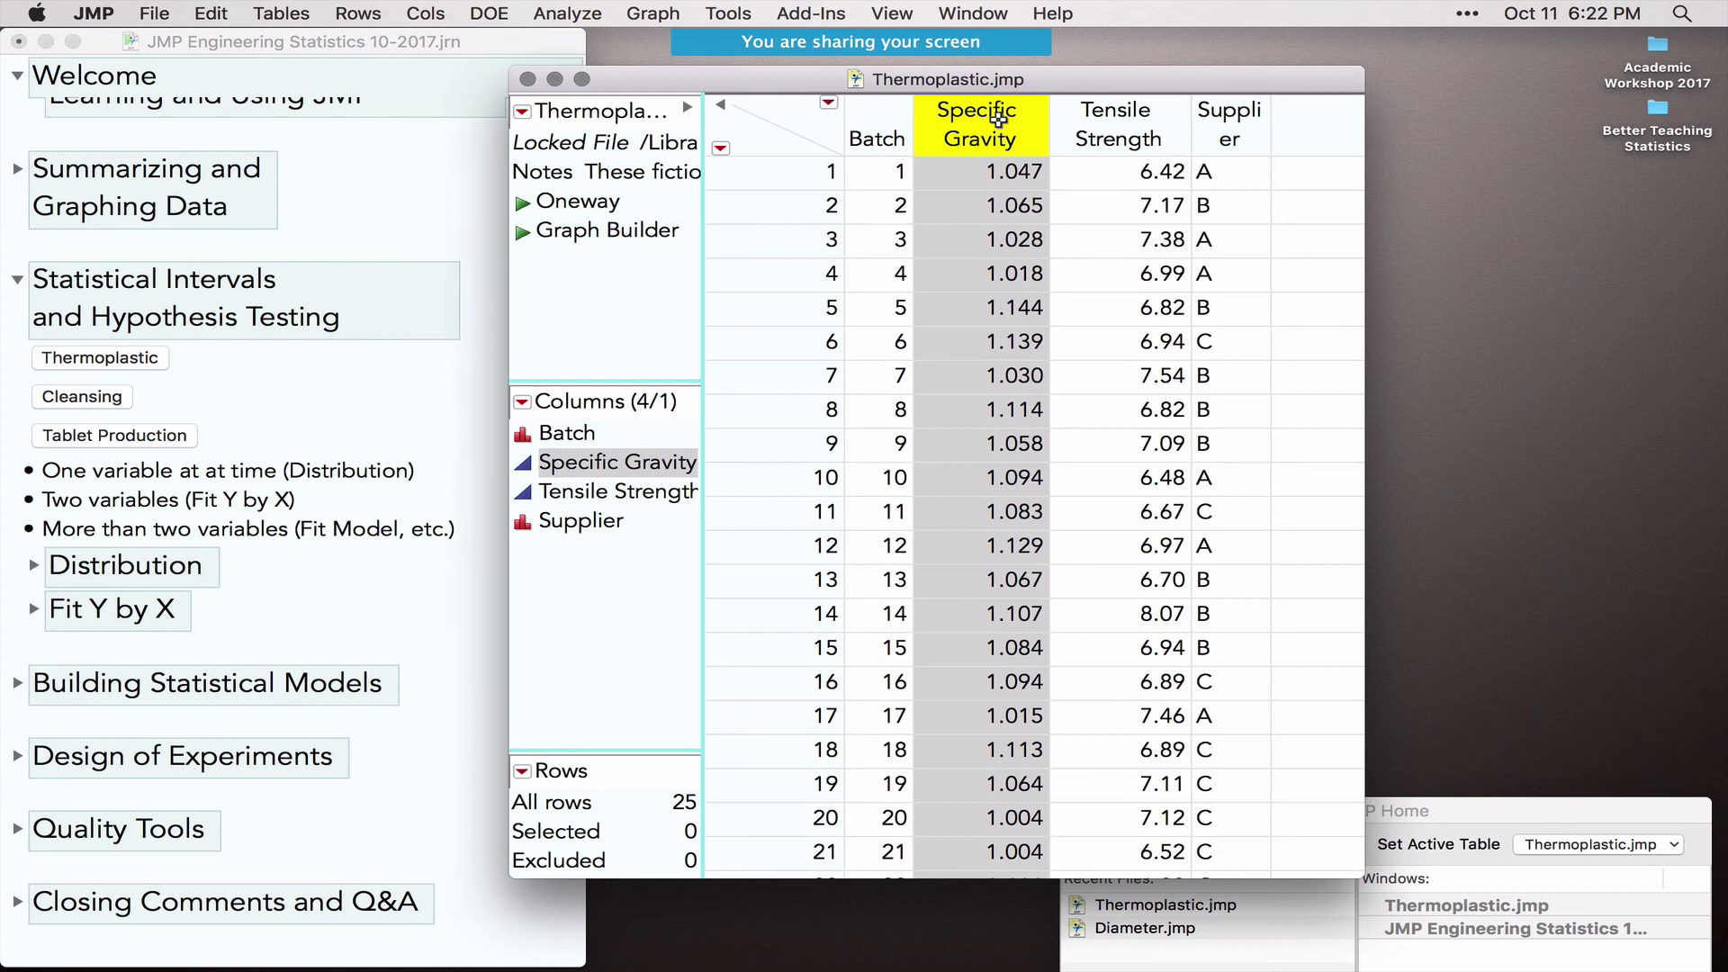
click(1242, 125)
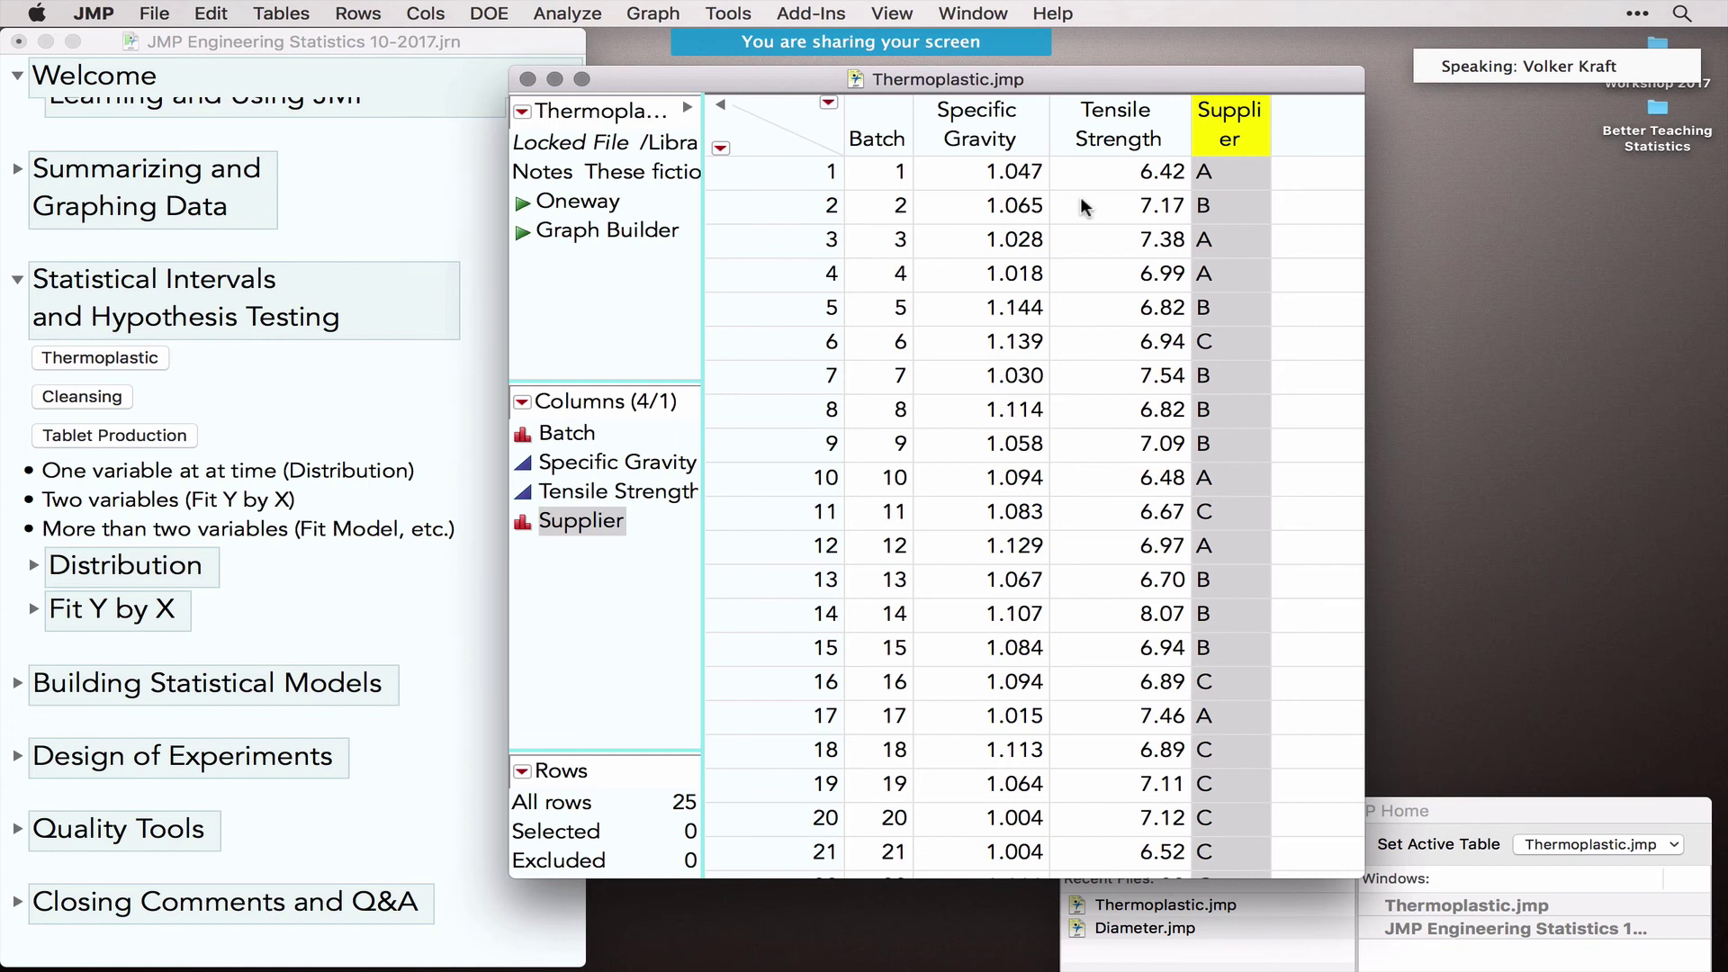
Step: Expand the Distribution topic in the journal to review its bullet points, and return to the Thermoplastic data table
click(33, 564)
click(33, 564)
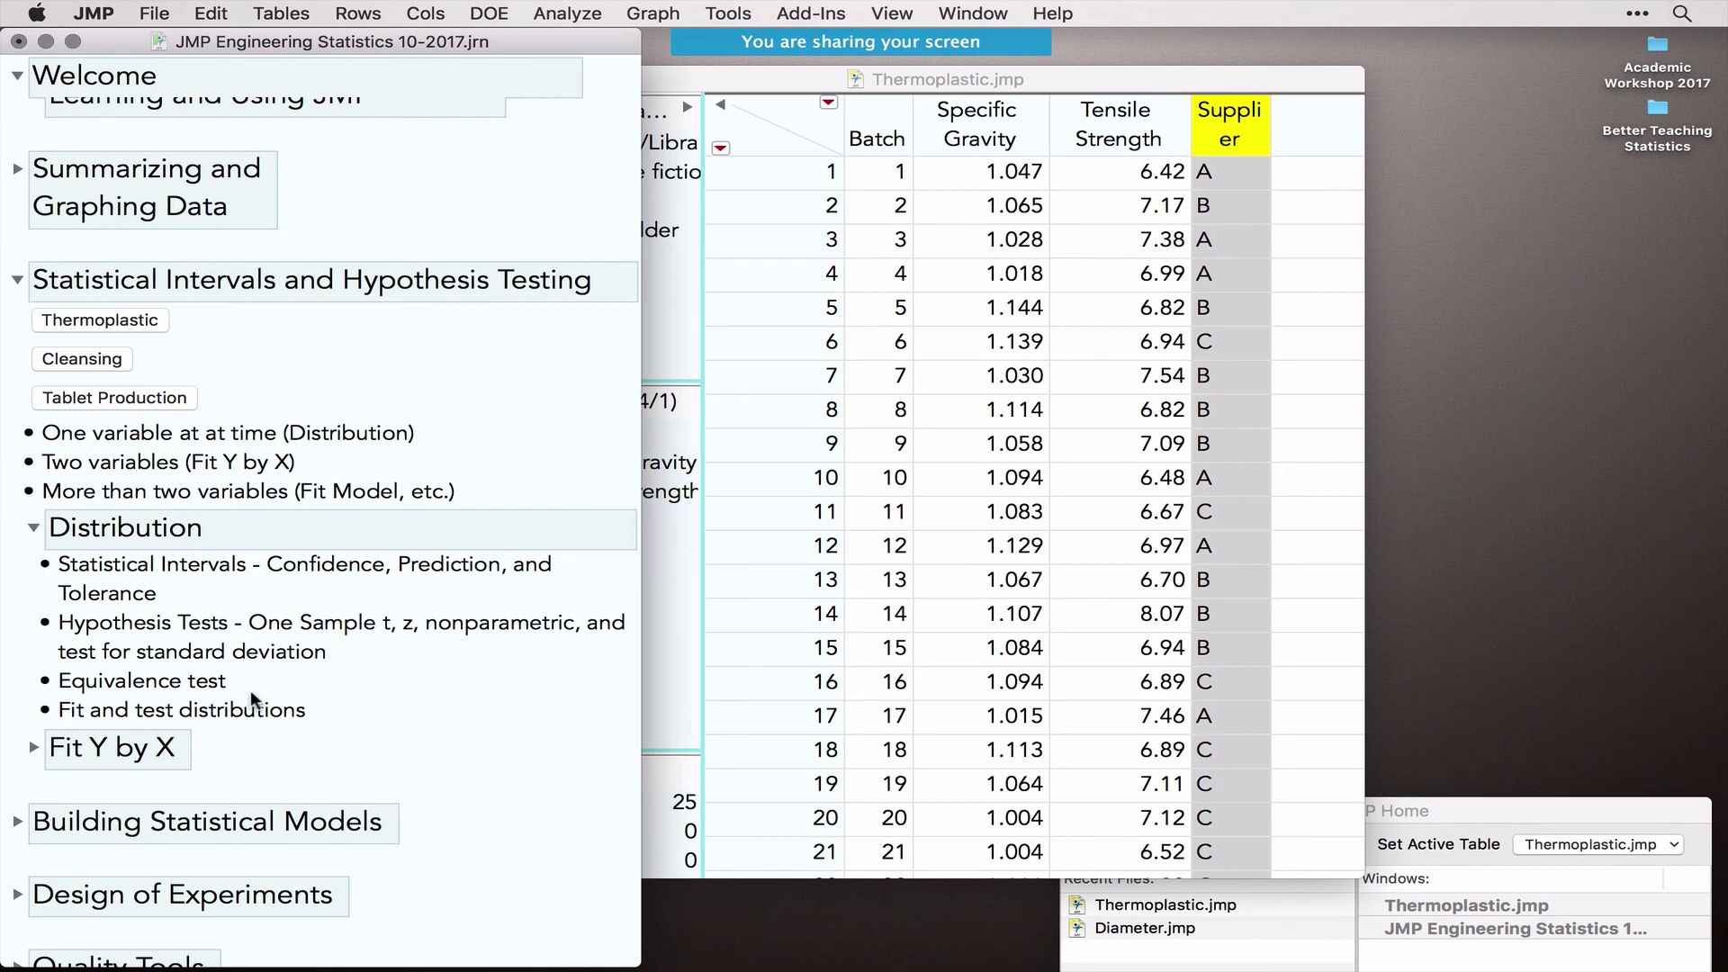
click(808, 79)
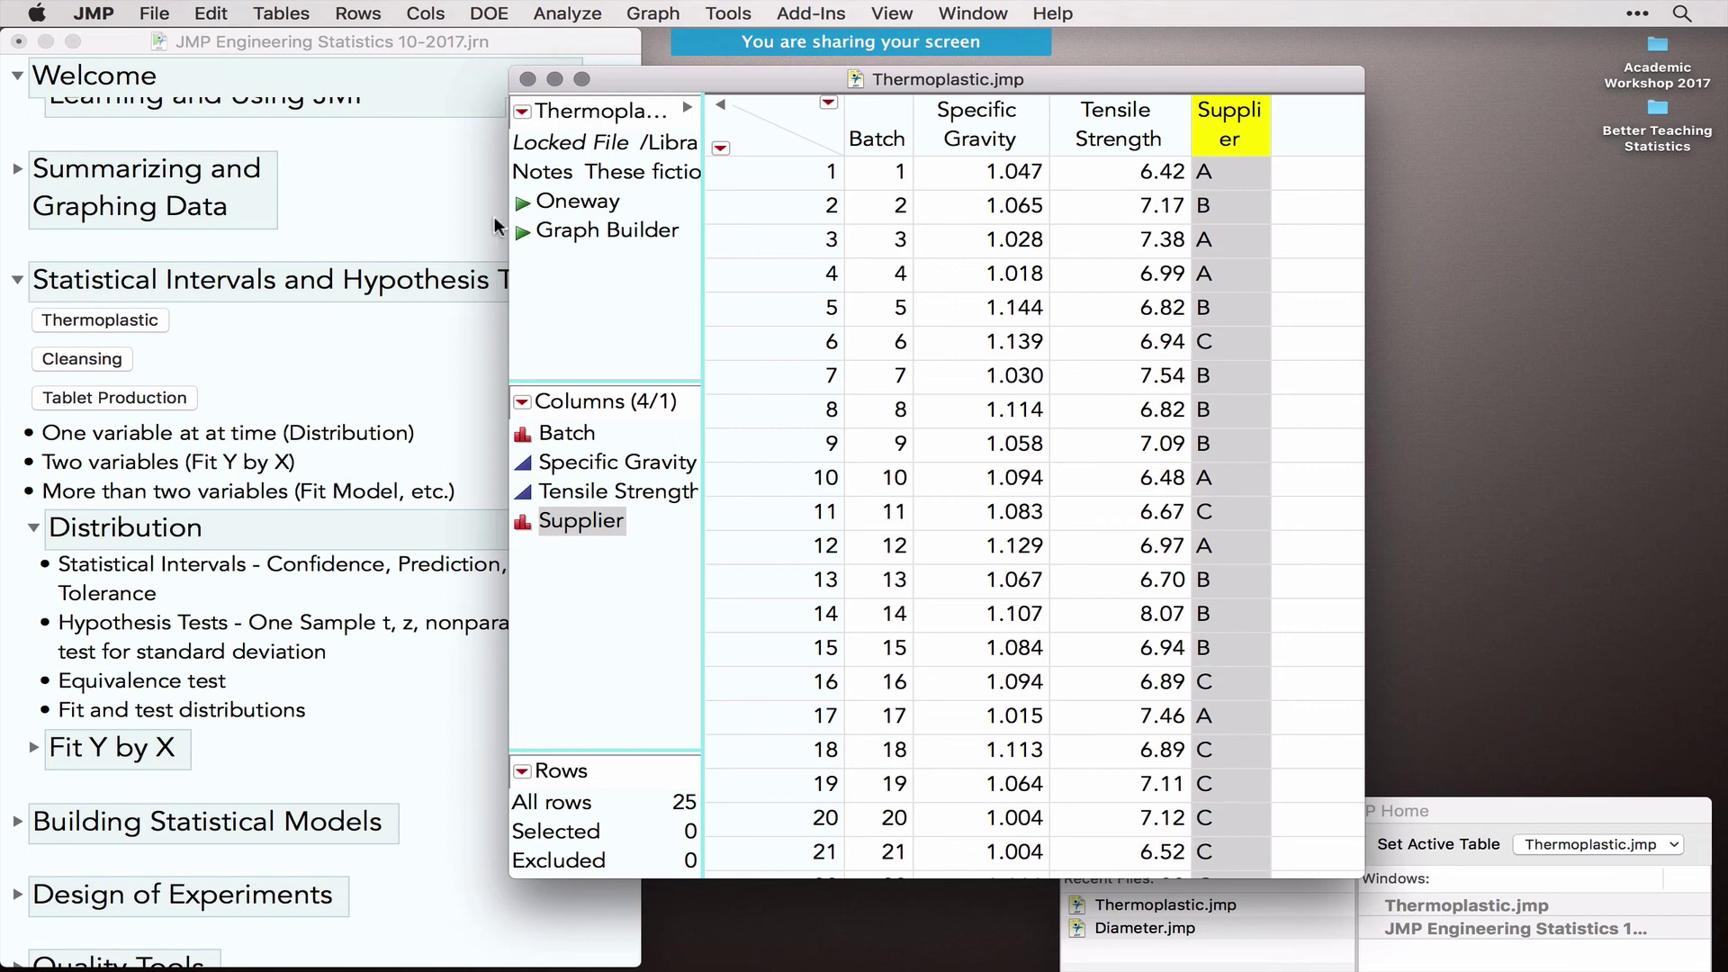
Step: Run a Distribution analysis with Specific Gravity, Tensile Strength and Supplier as the Y columns
click(576, 12)
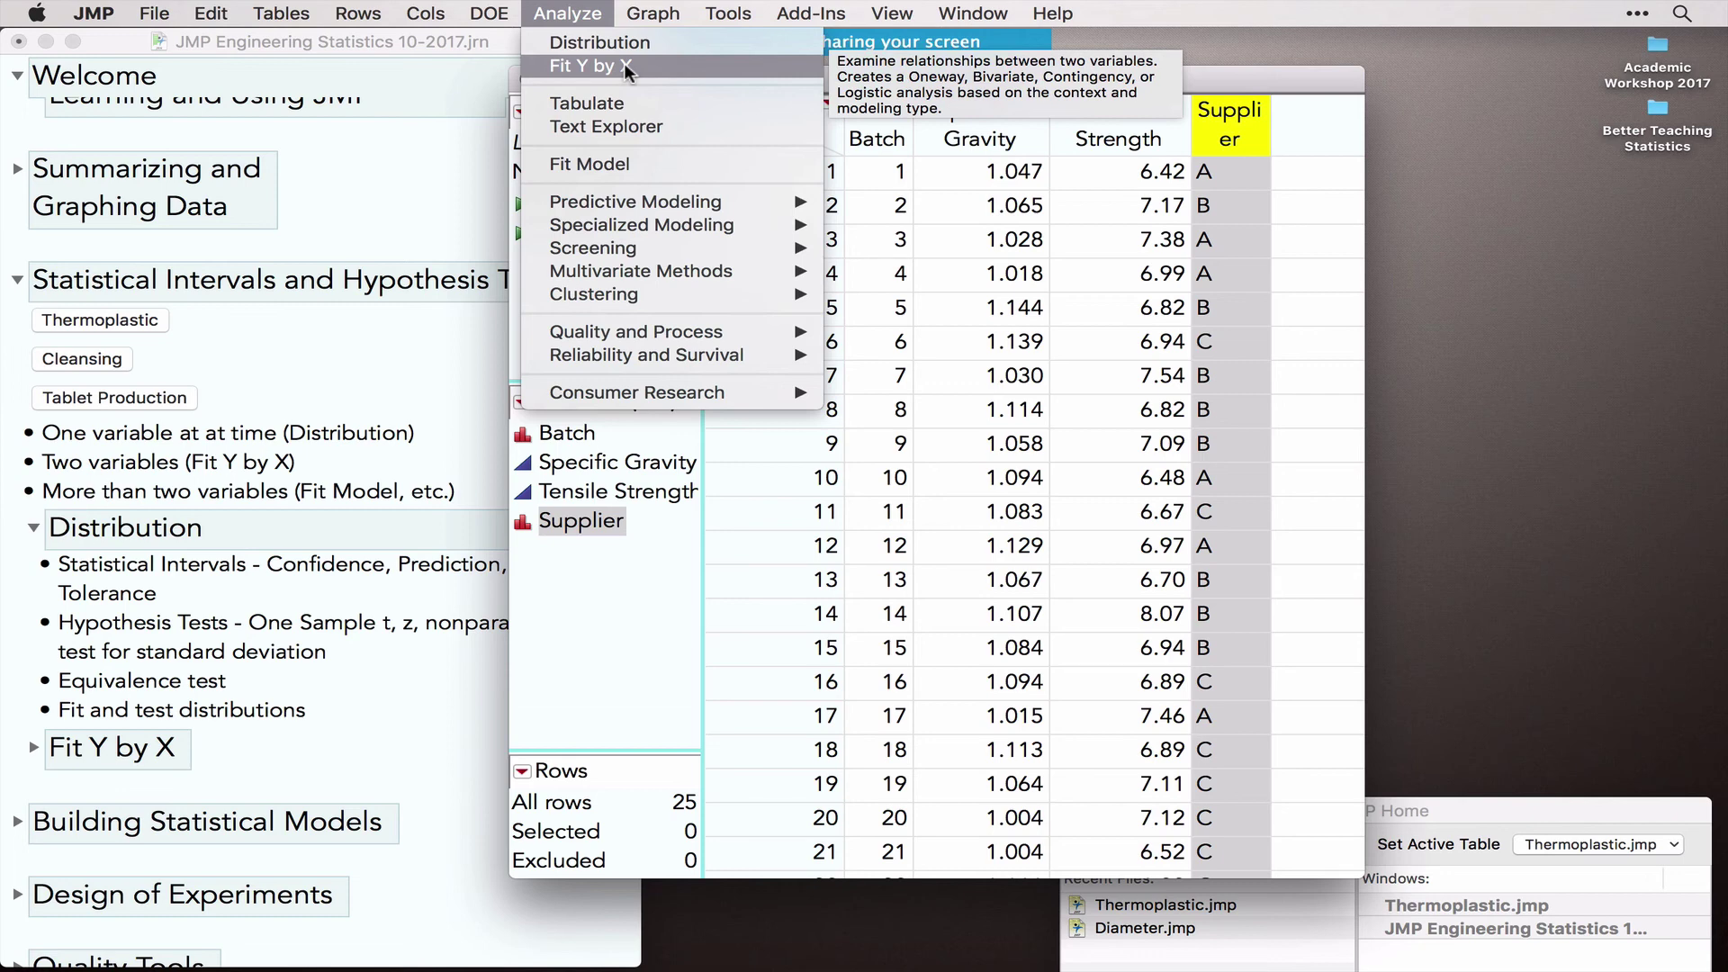
mouse_move(637, 205)
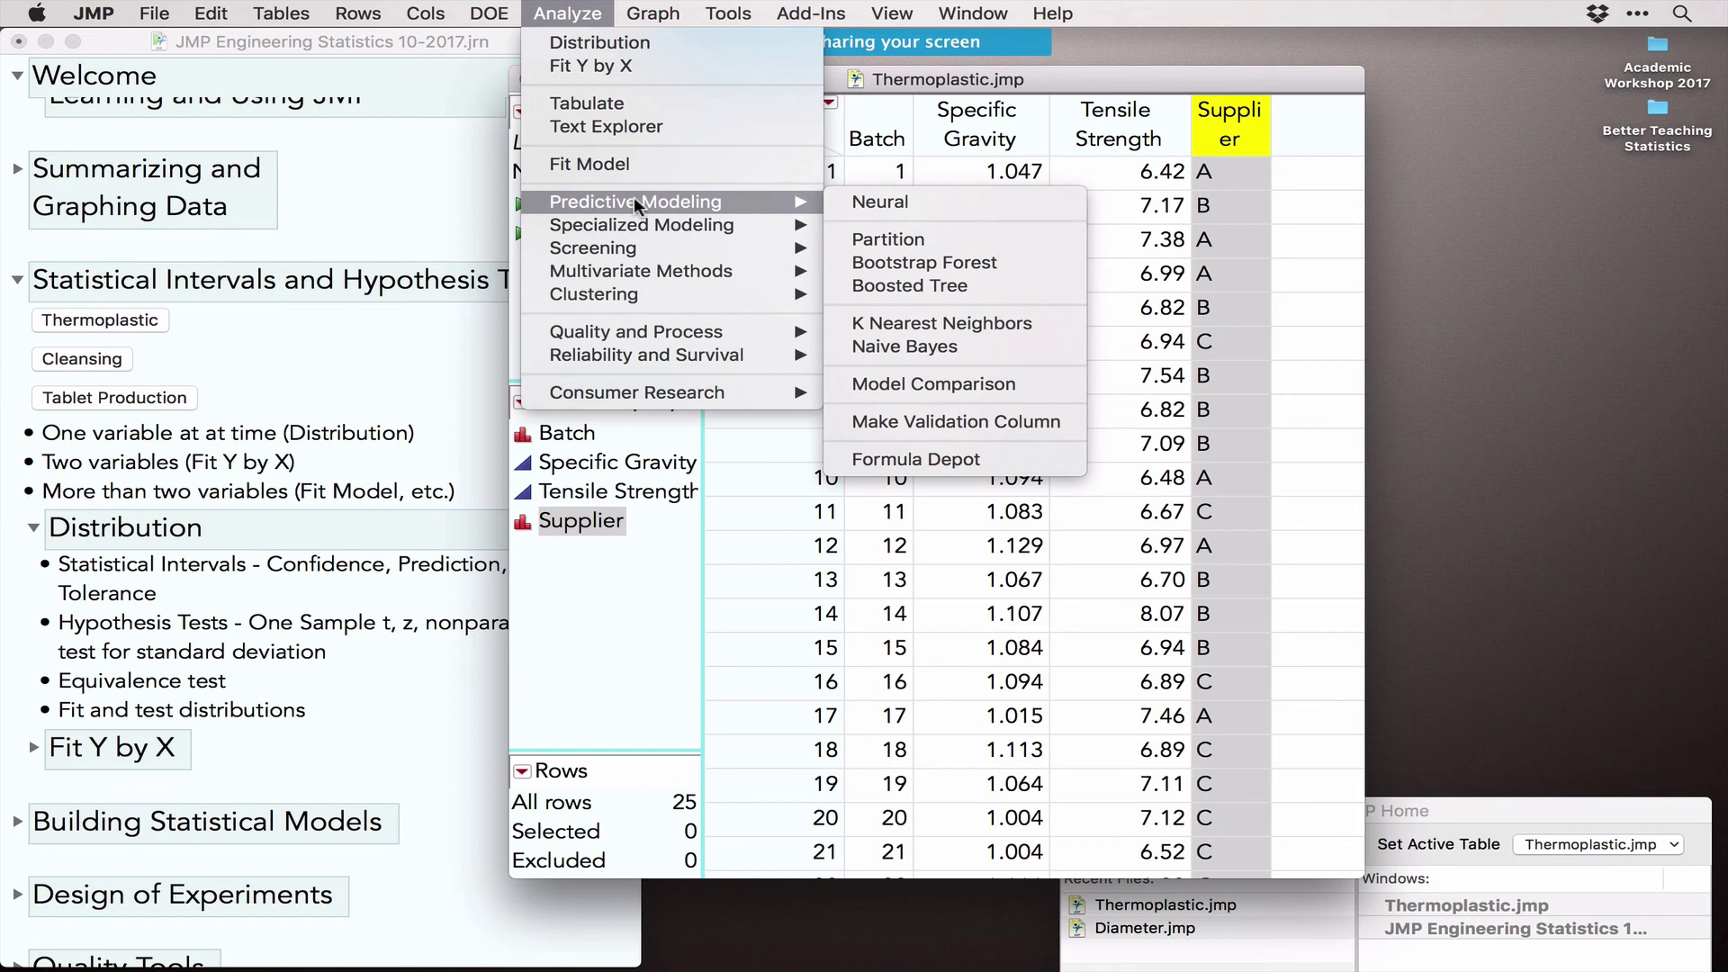
click(592, 40)
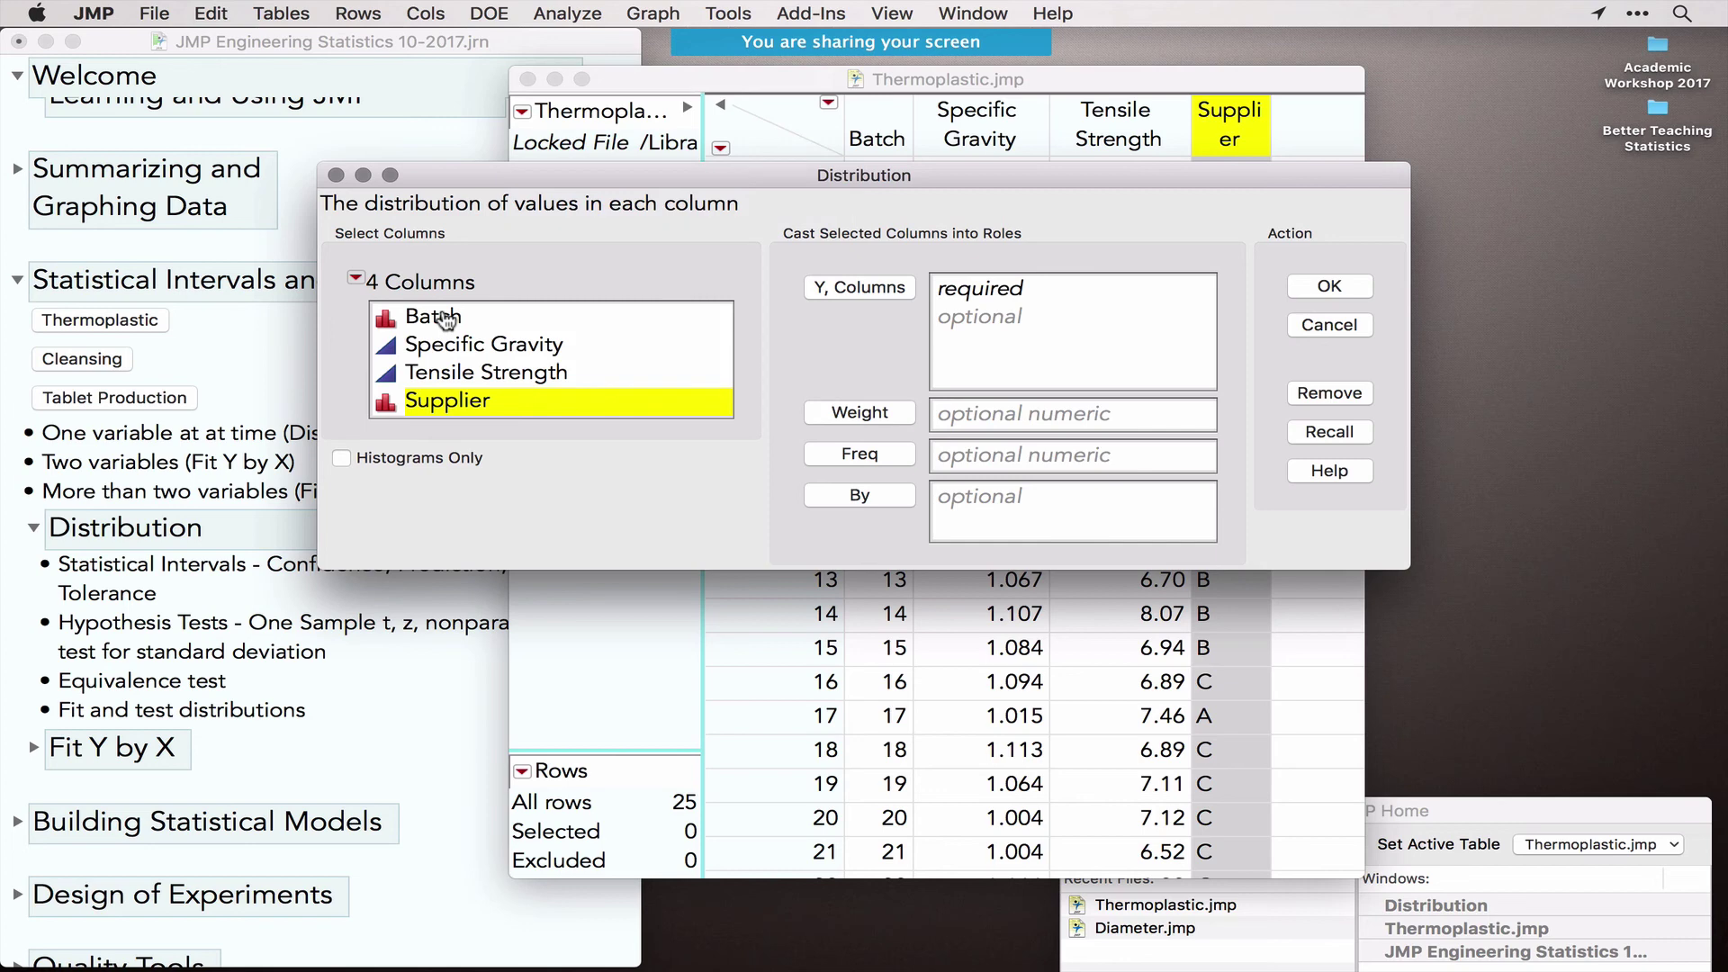
drag(446, 347, 456, 401)
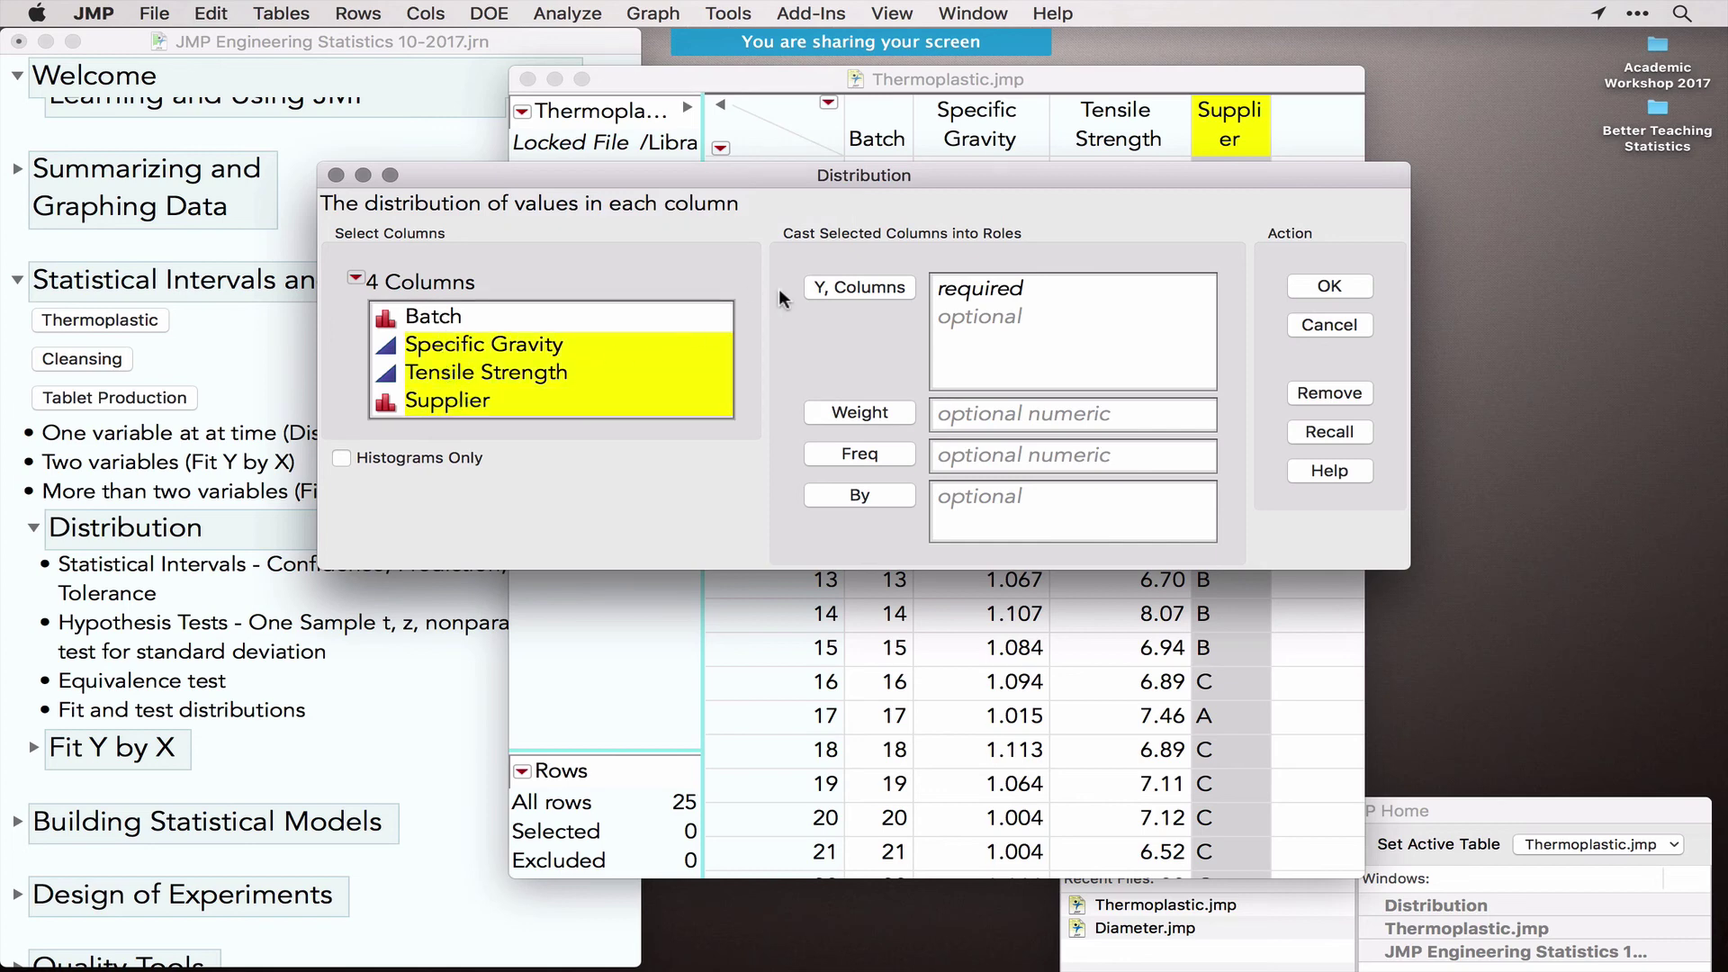
click(866, 290)
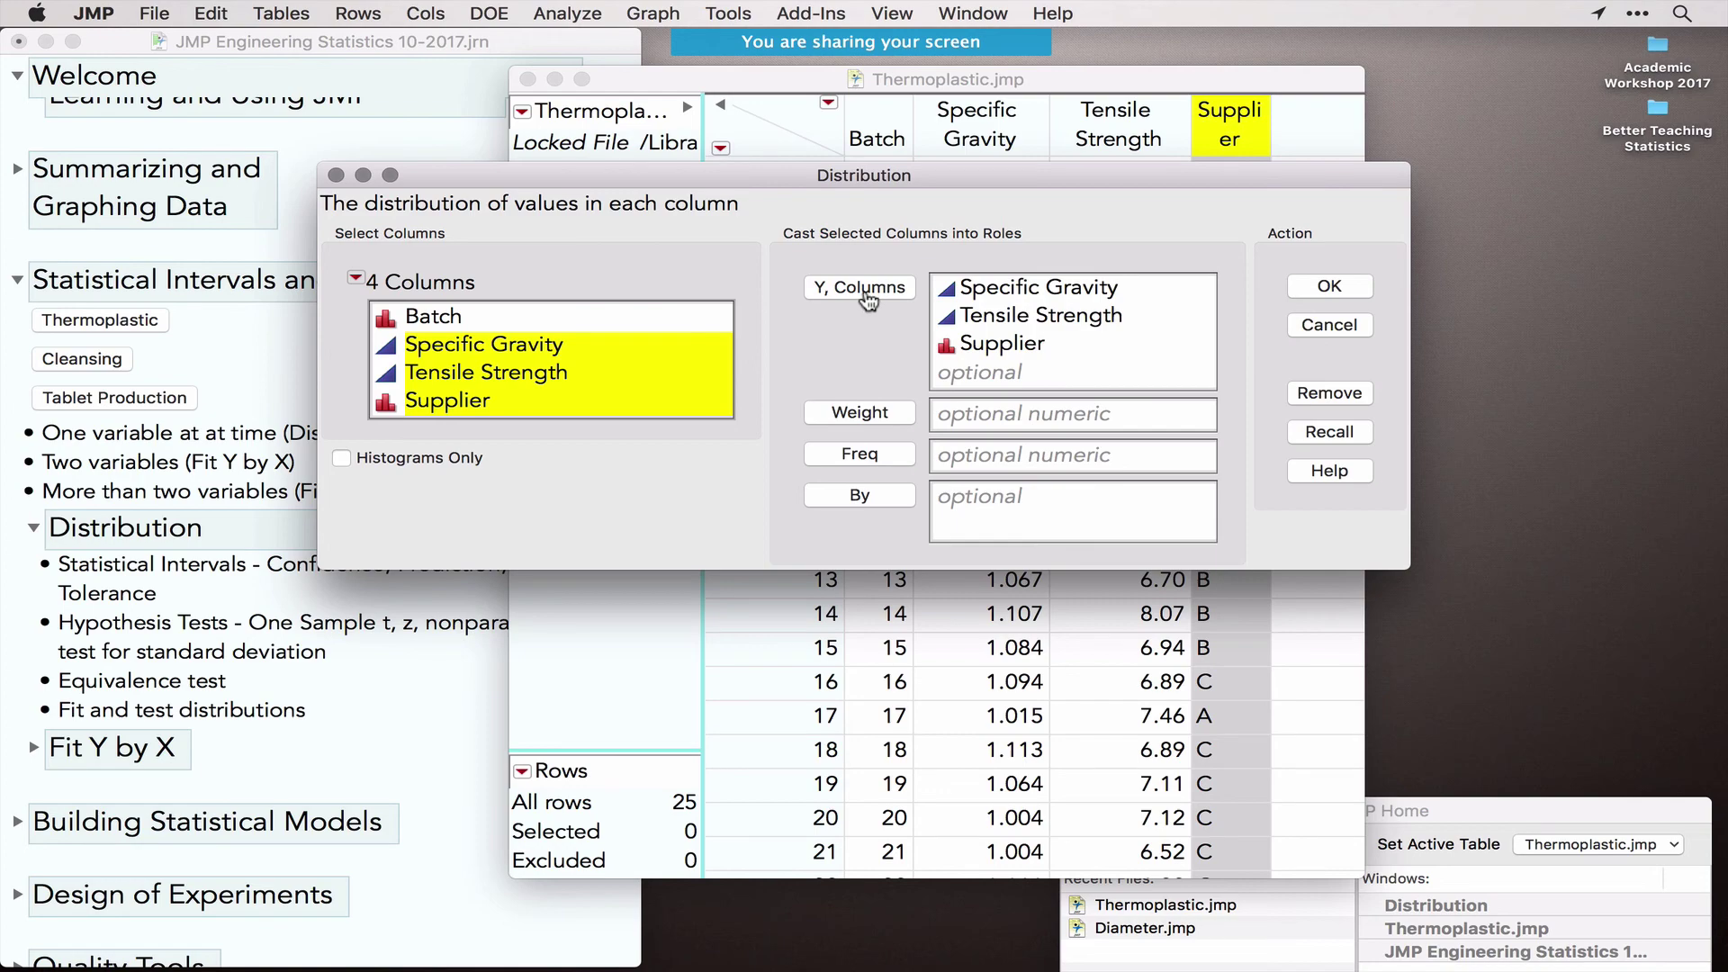
click(1337, 290)
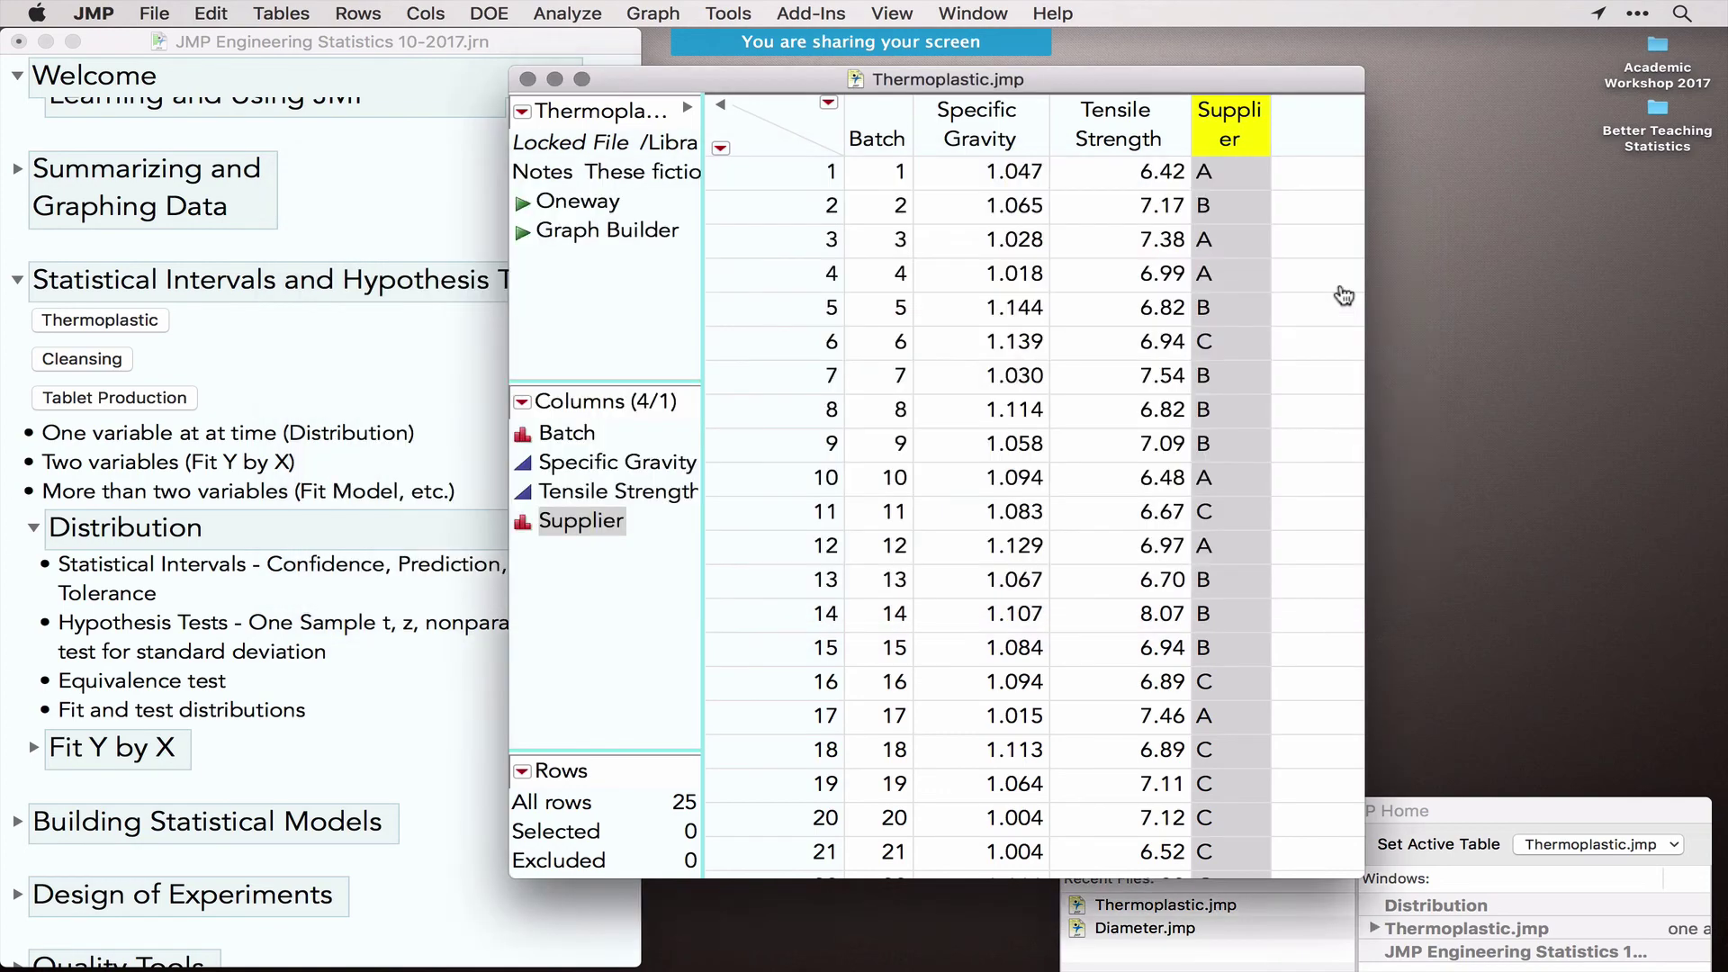
Step: Stack the Distributions report and look through the results for all three variables
click(234, 76)
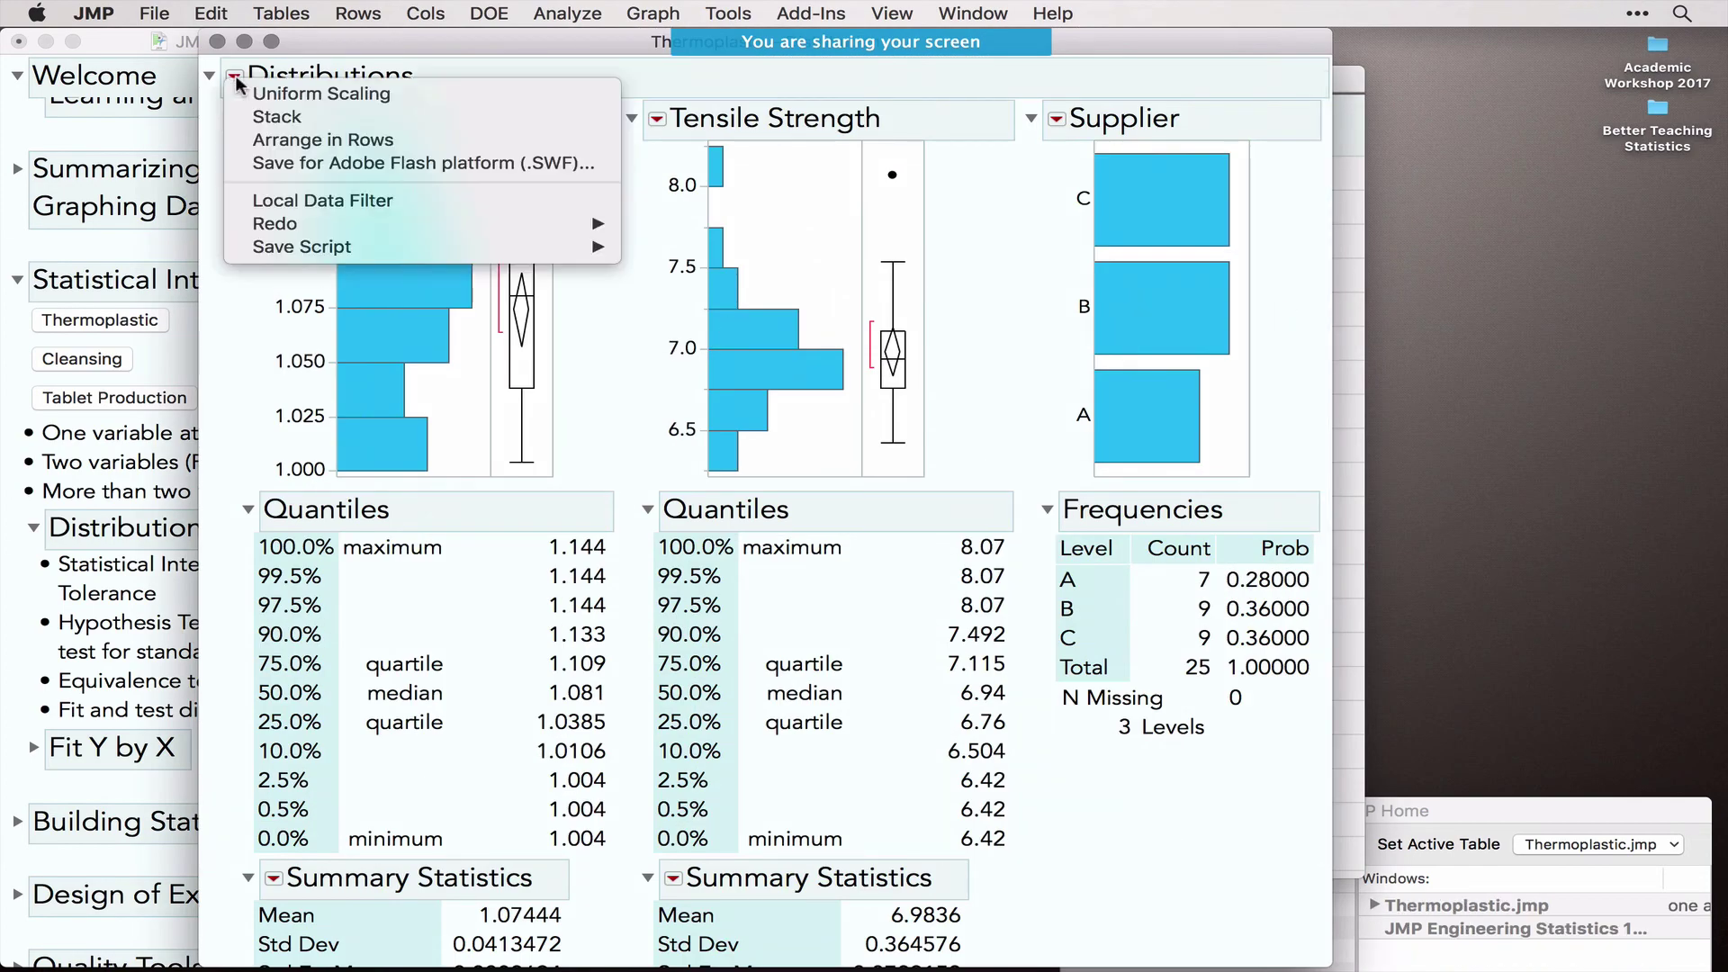
click(281, 117)
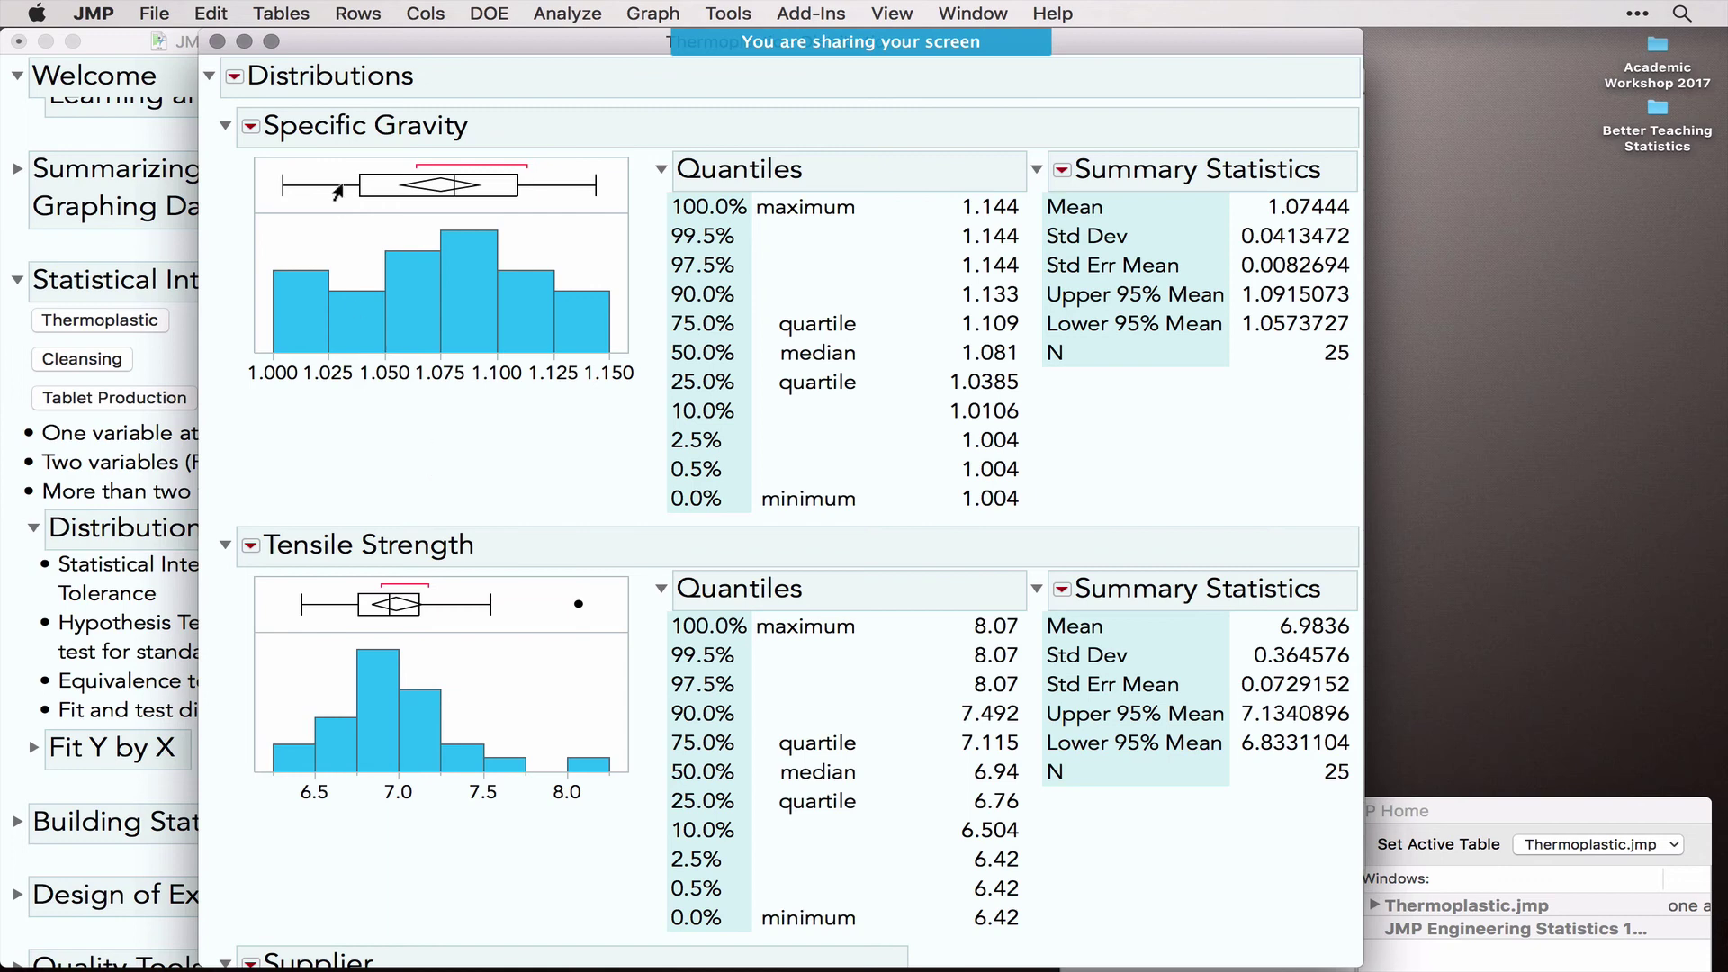
scroll(429, 494, down, 2)
scroll(429, 495, down, 8)
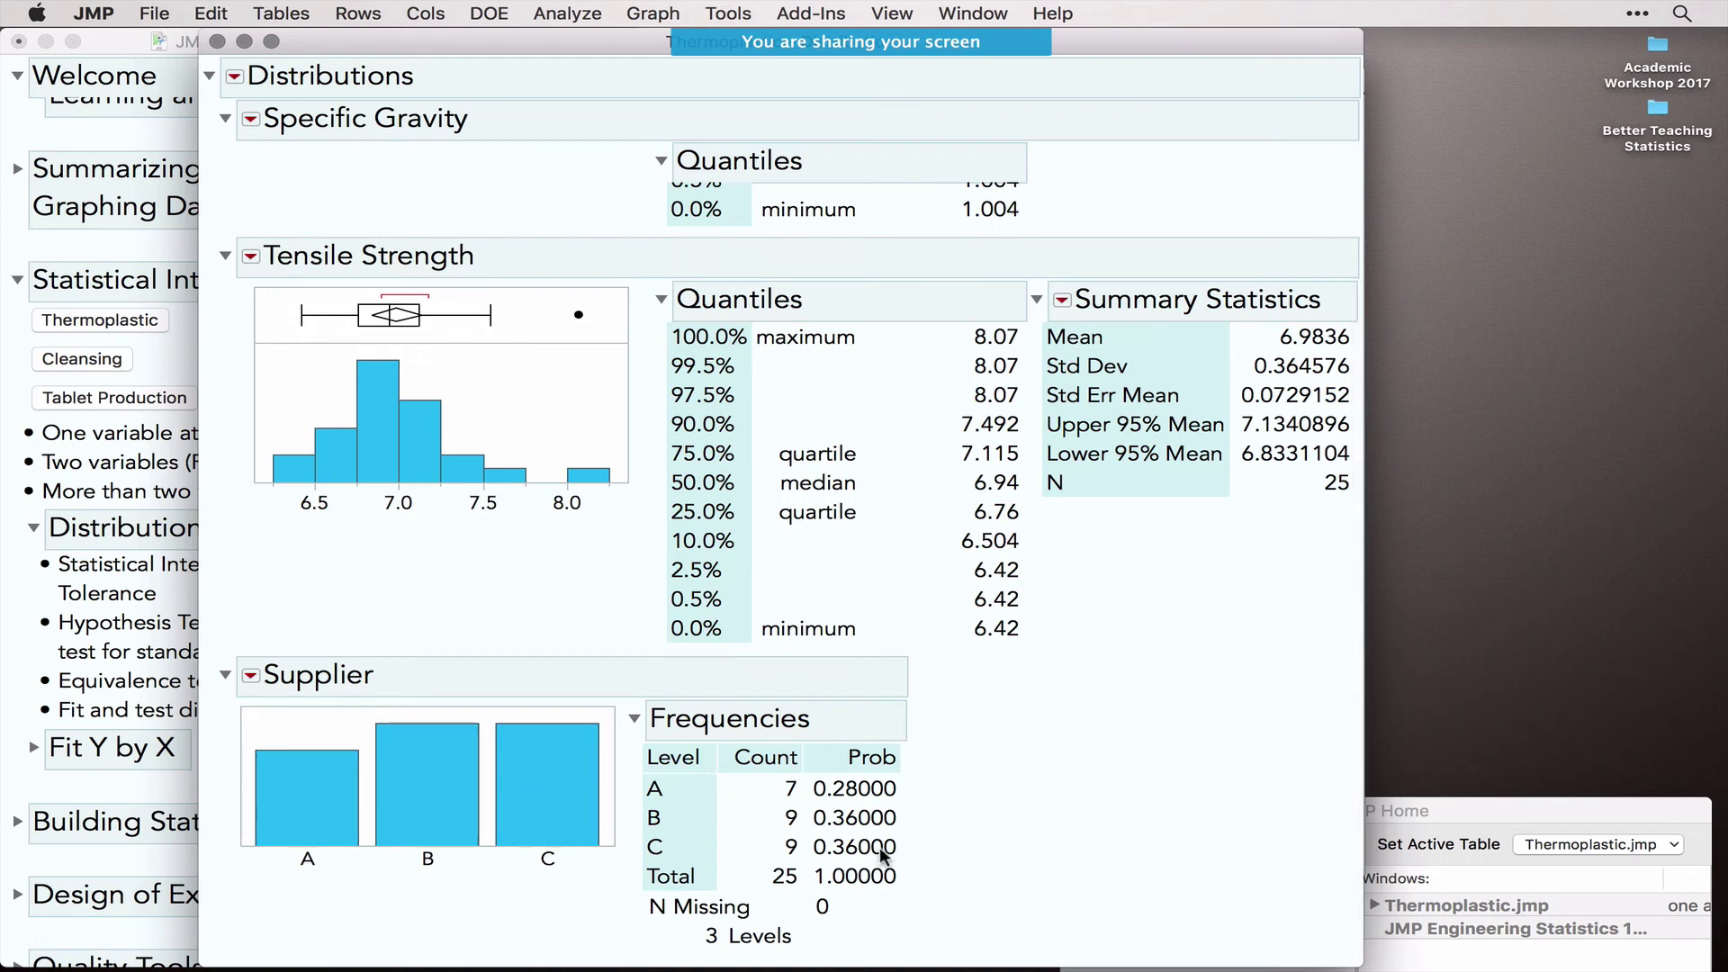
scroll(1058, 683, up, 10)
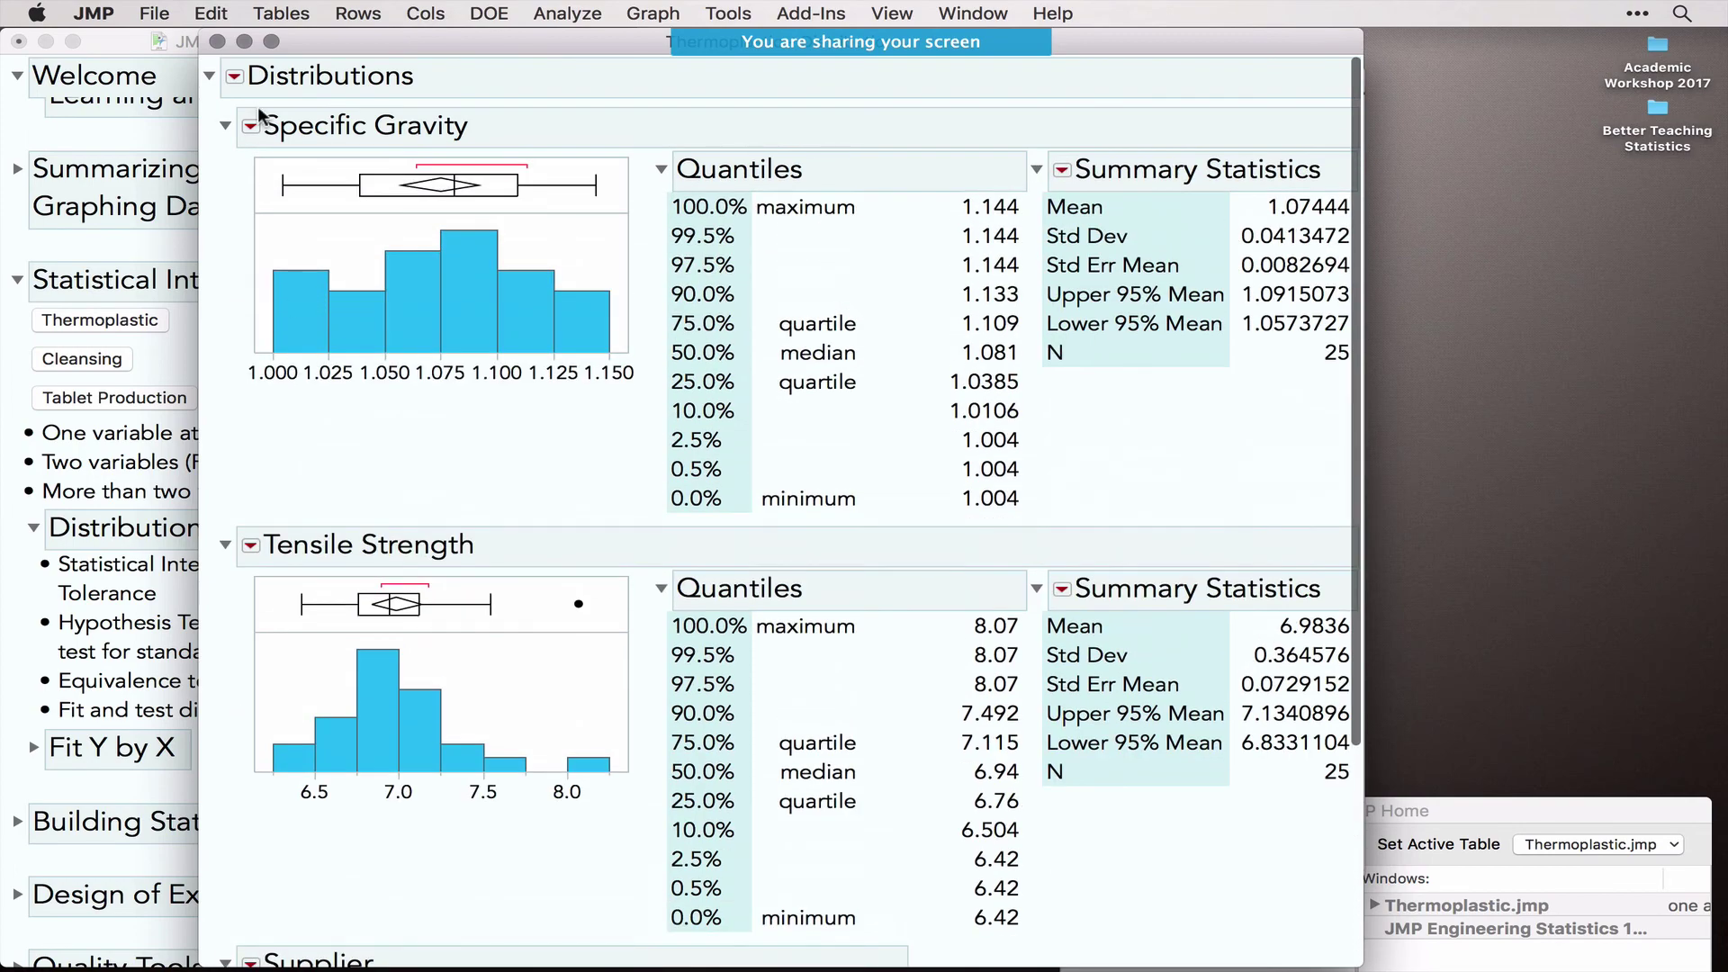
Step: Collapse the Specific Gravity and Supplier results, leaving Tensile Strength open to examine its summary statistics
click(225, 125)
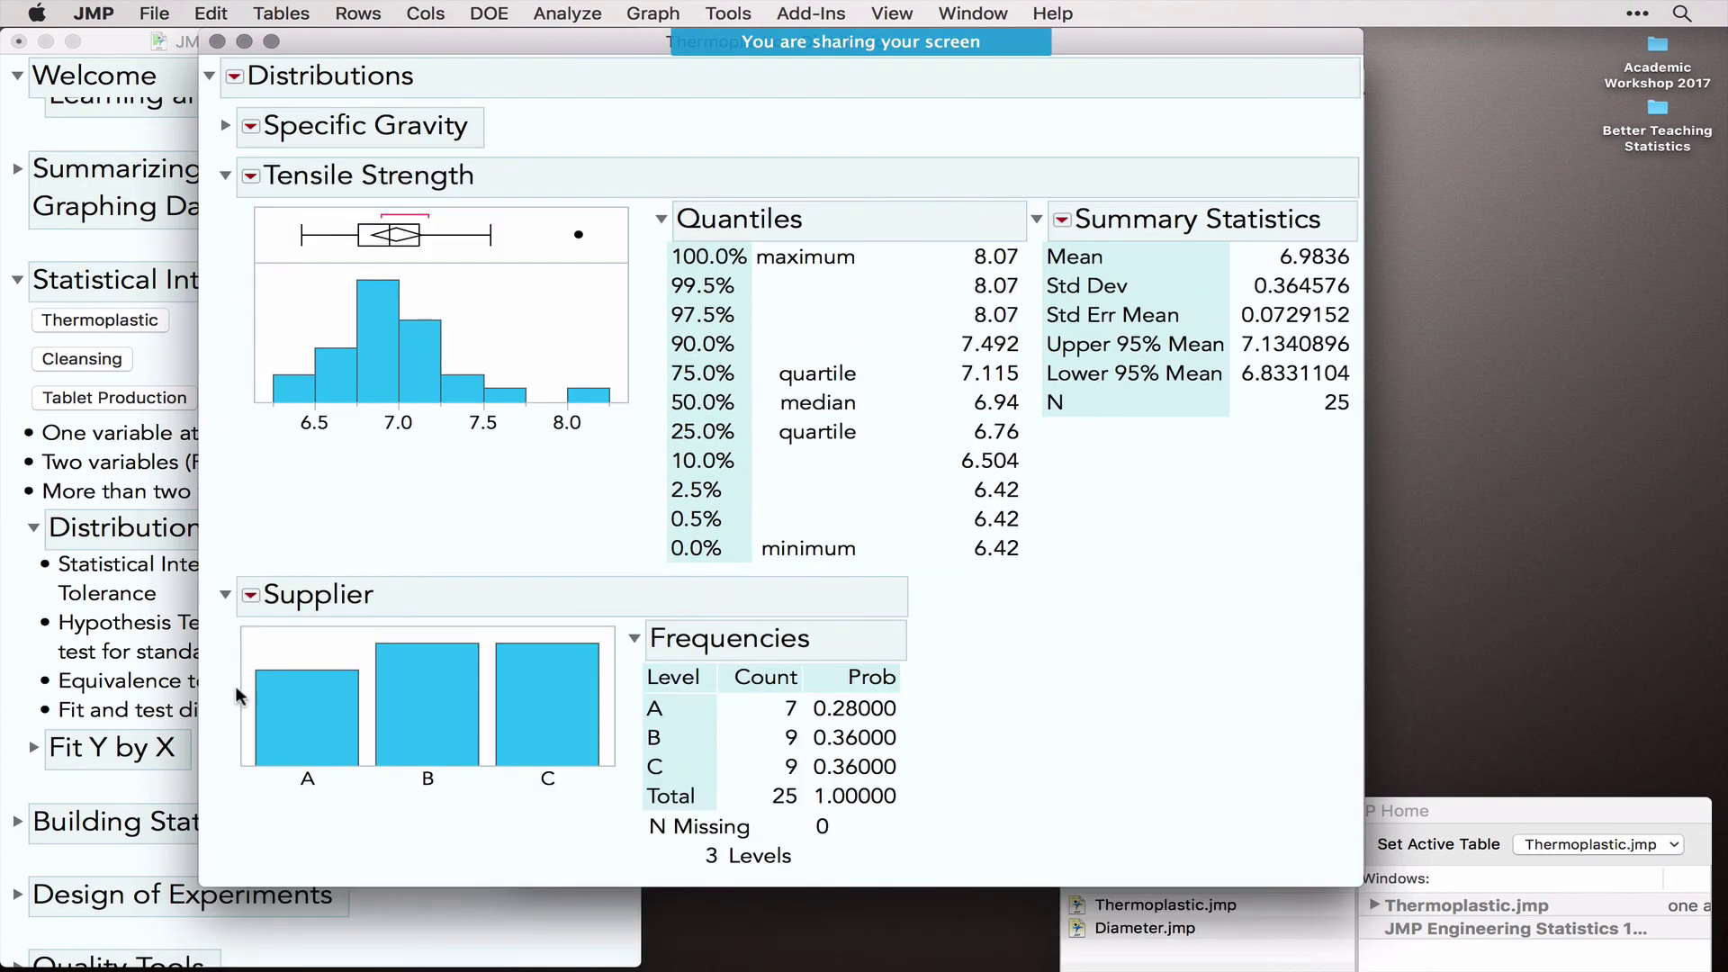
click(225, 594)
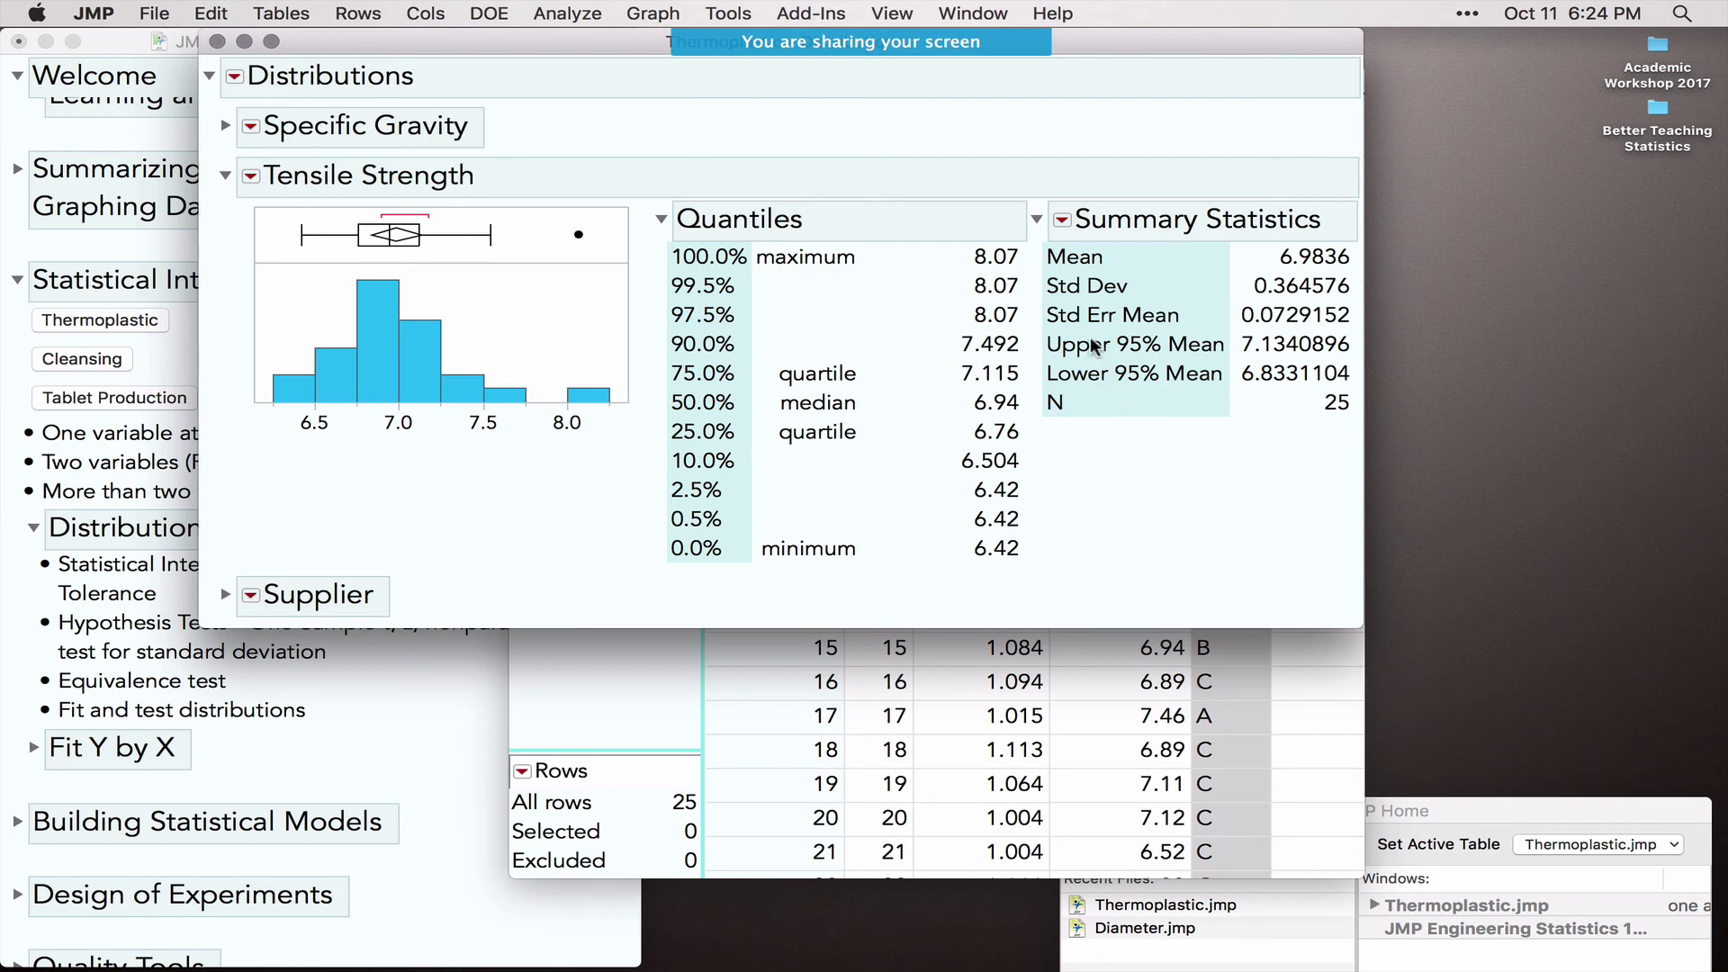
mouse_move(1094, 347)
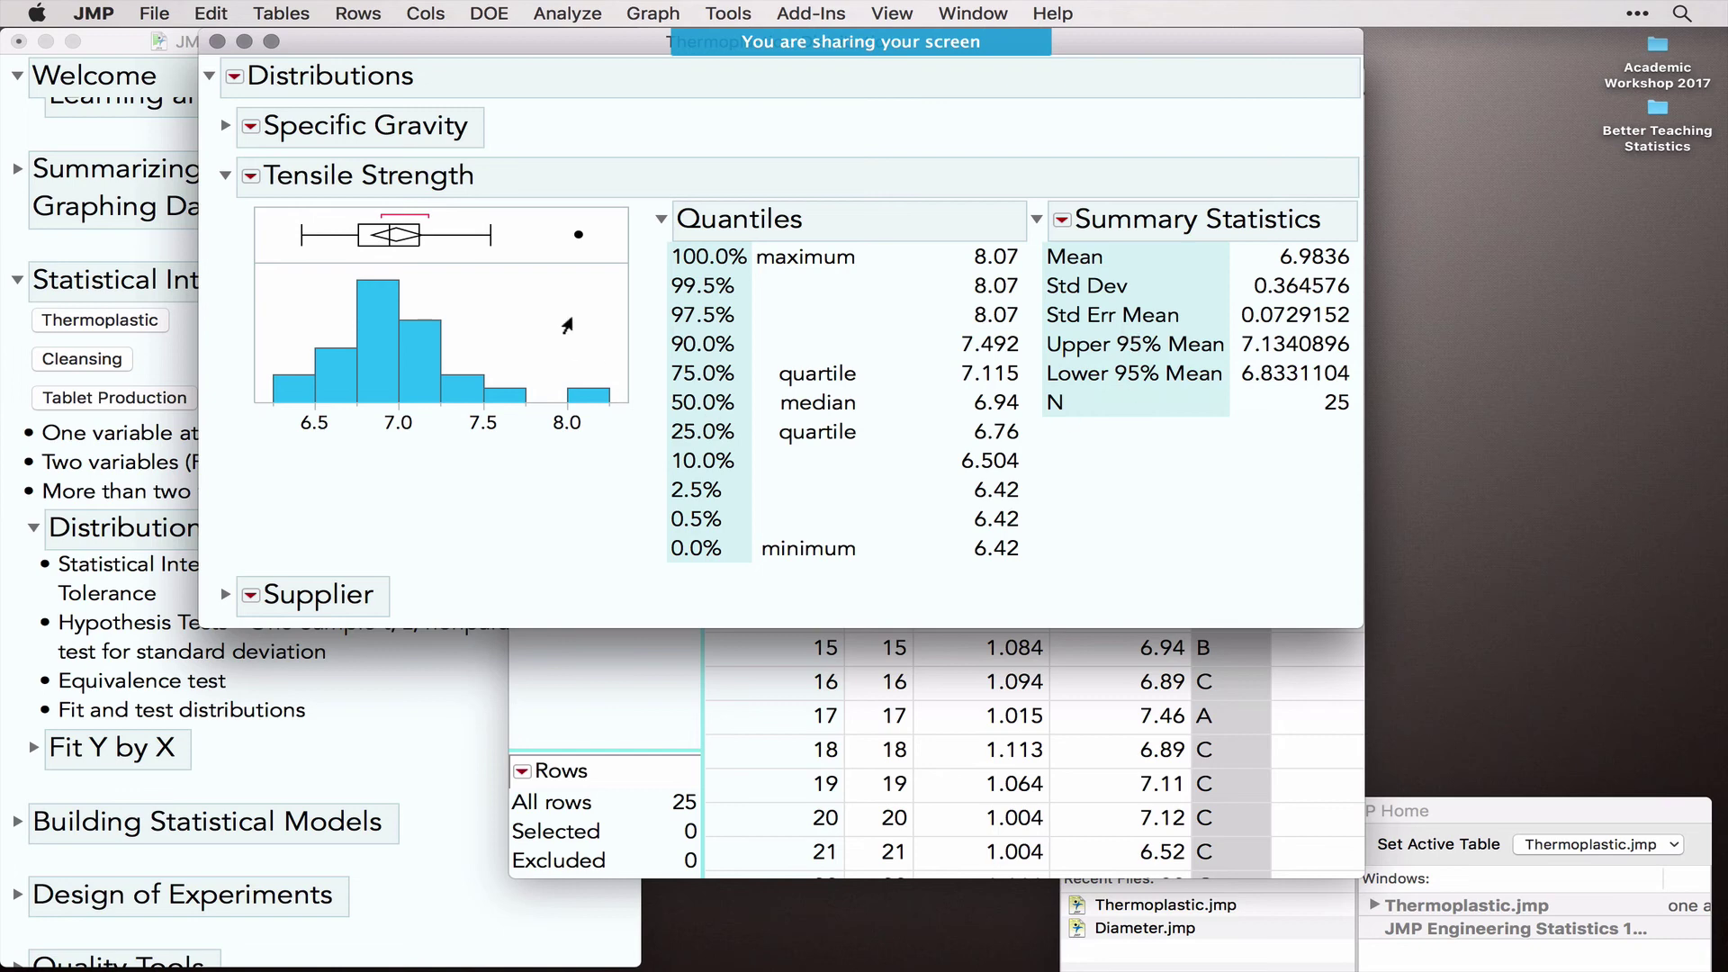
Step: Add confidence intervals at the 0.95 level to the Tensile Strength distribution
click(252, 178)
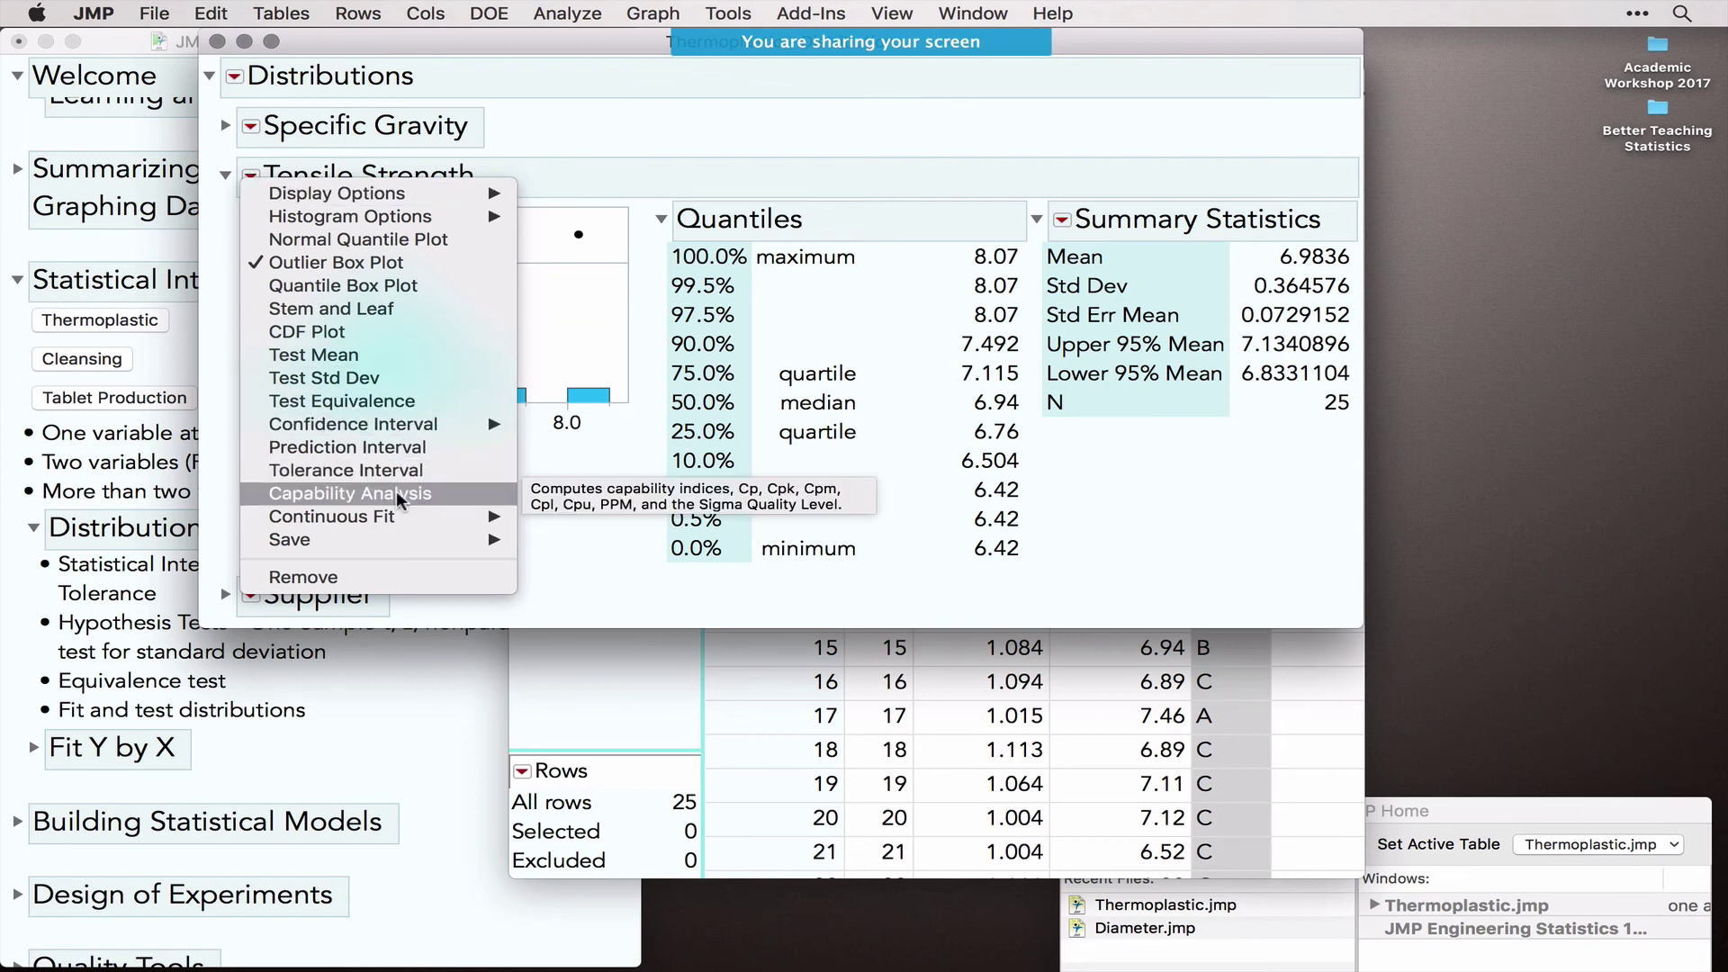
mouse_move(394, 423)
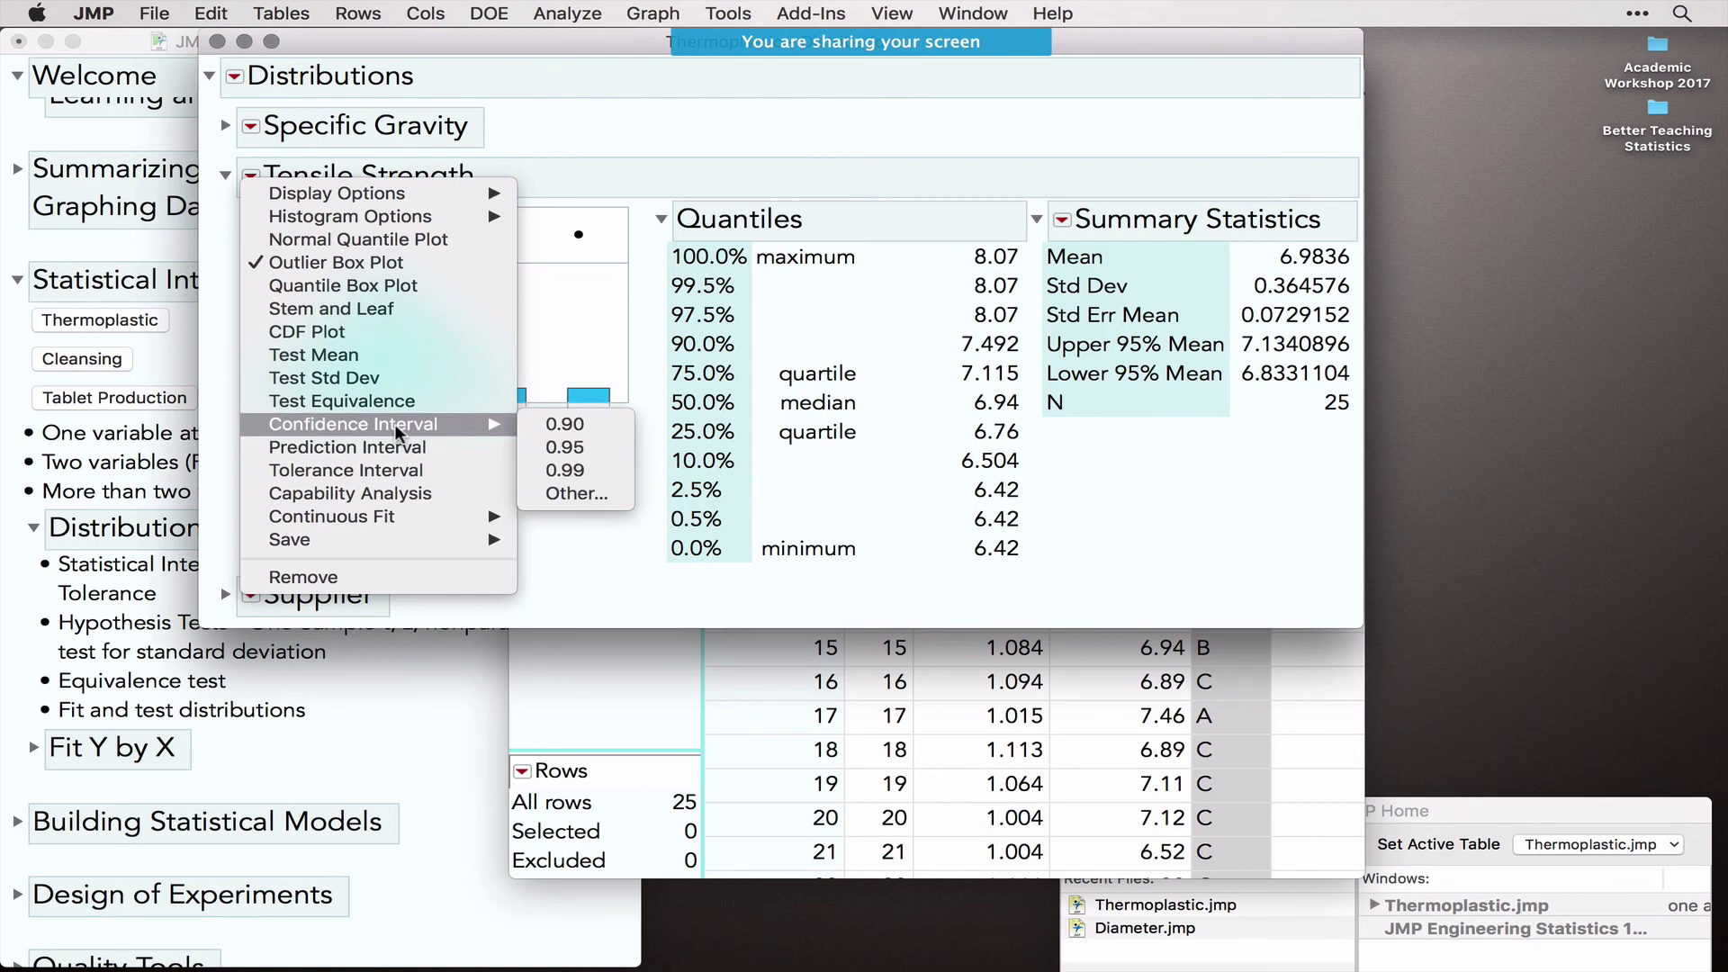
click(588, 448)
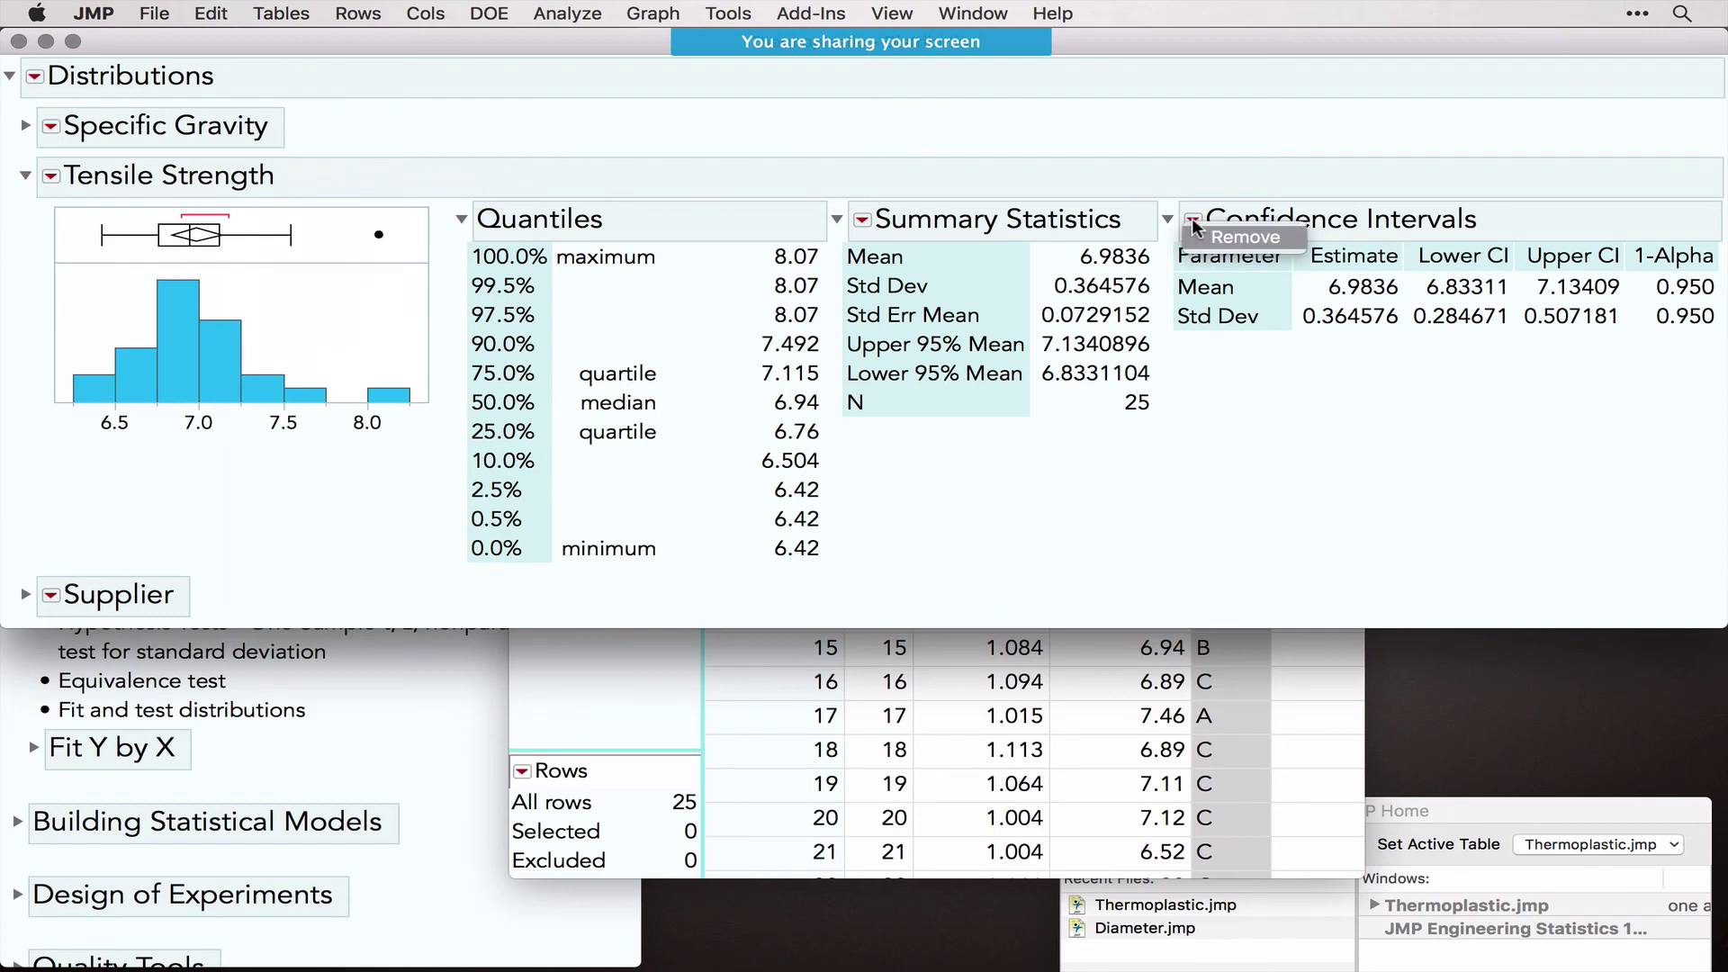
Step: Replace the Tensile Strength confidence intervals with ones at the 0.90 level and examine the new limits
click(1192, 225)
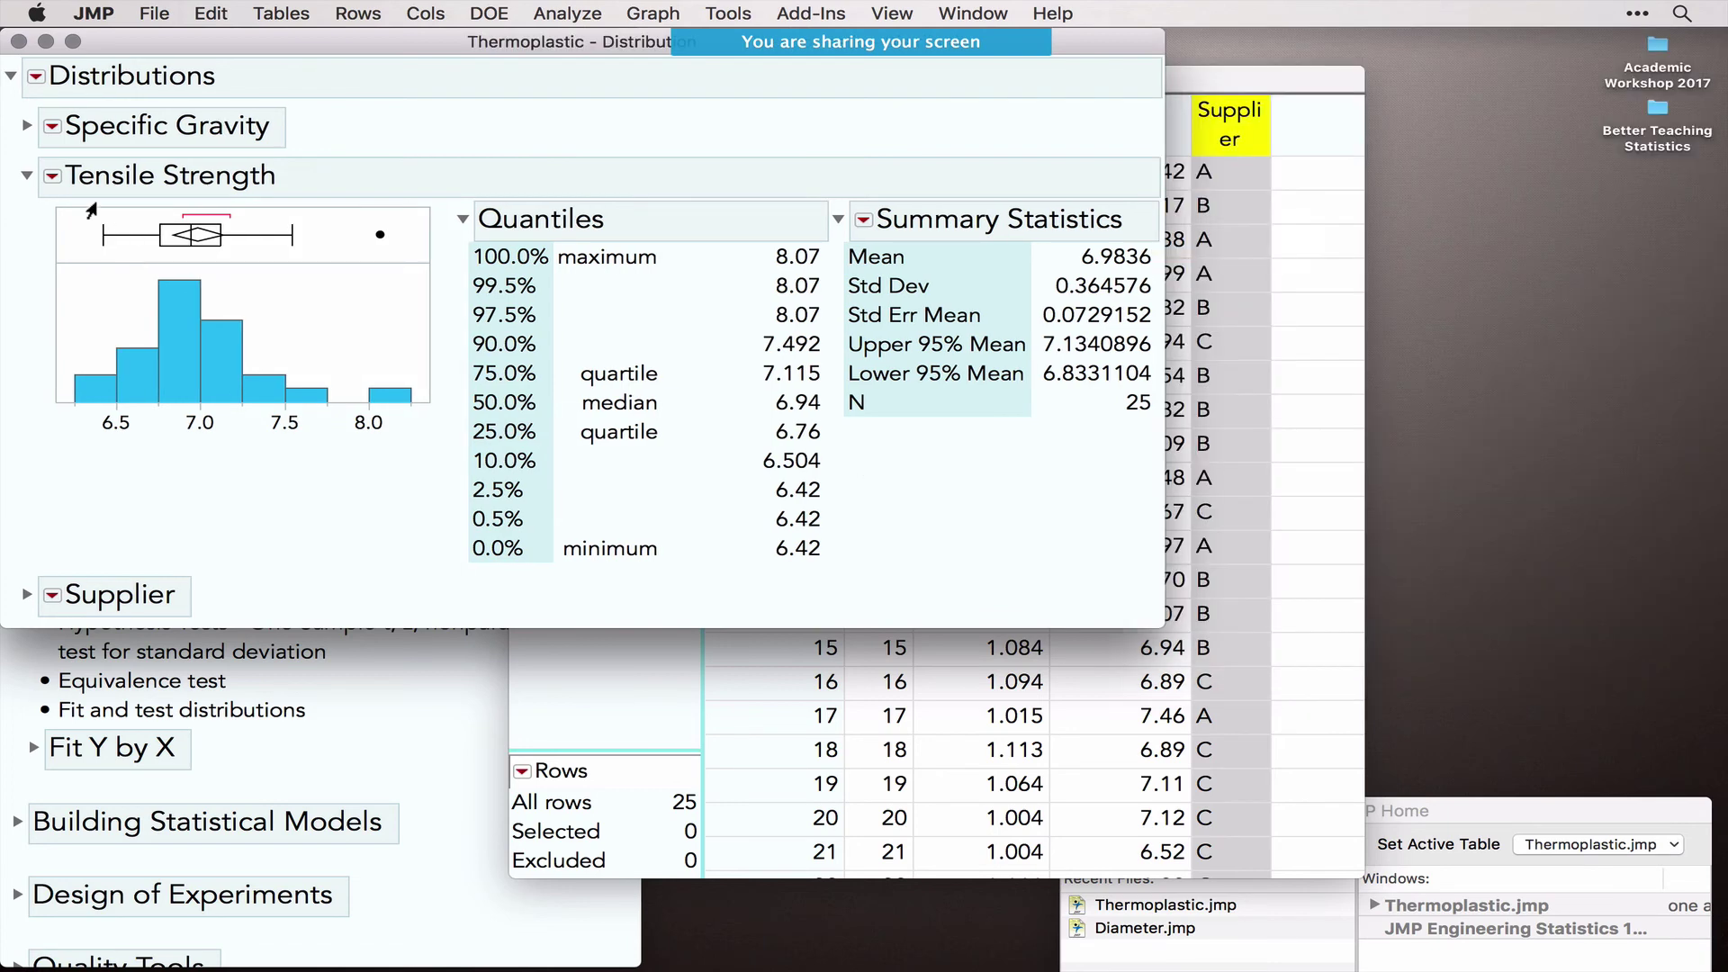
click(53, 177)
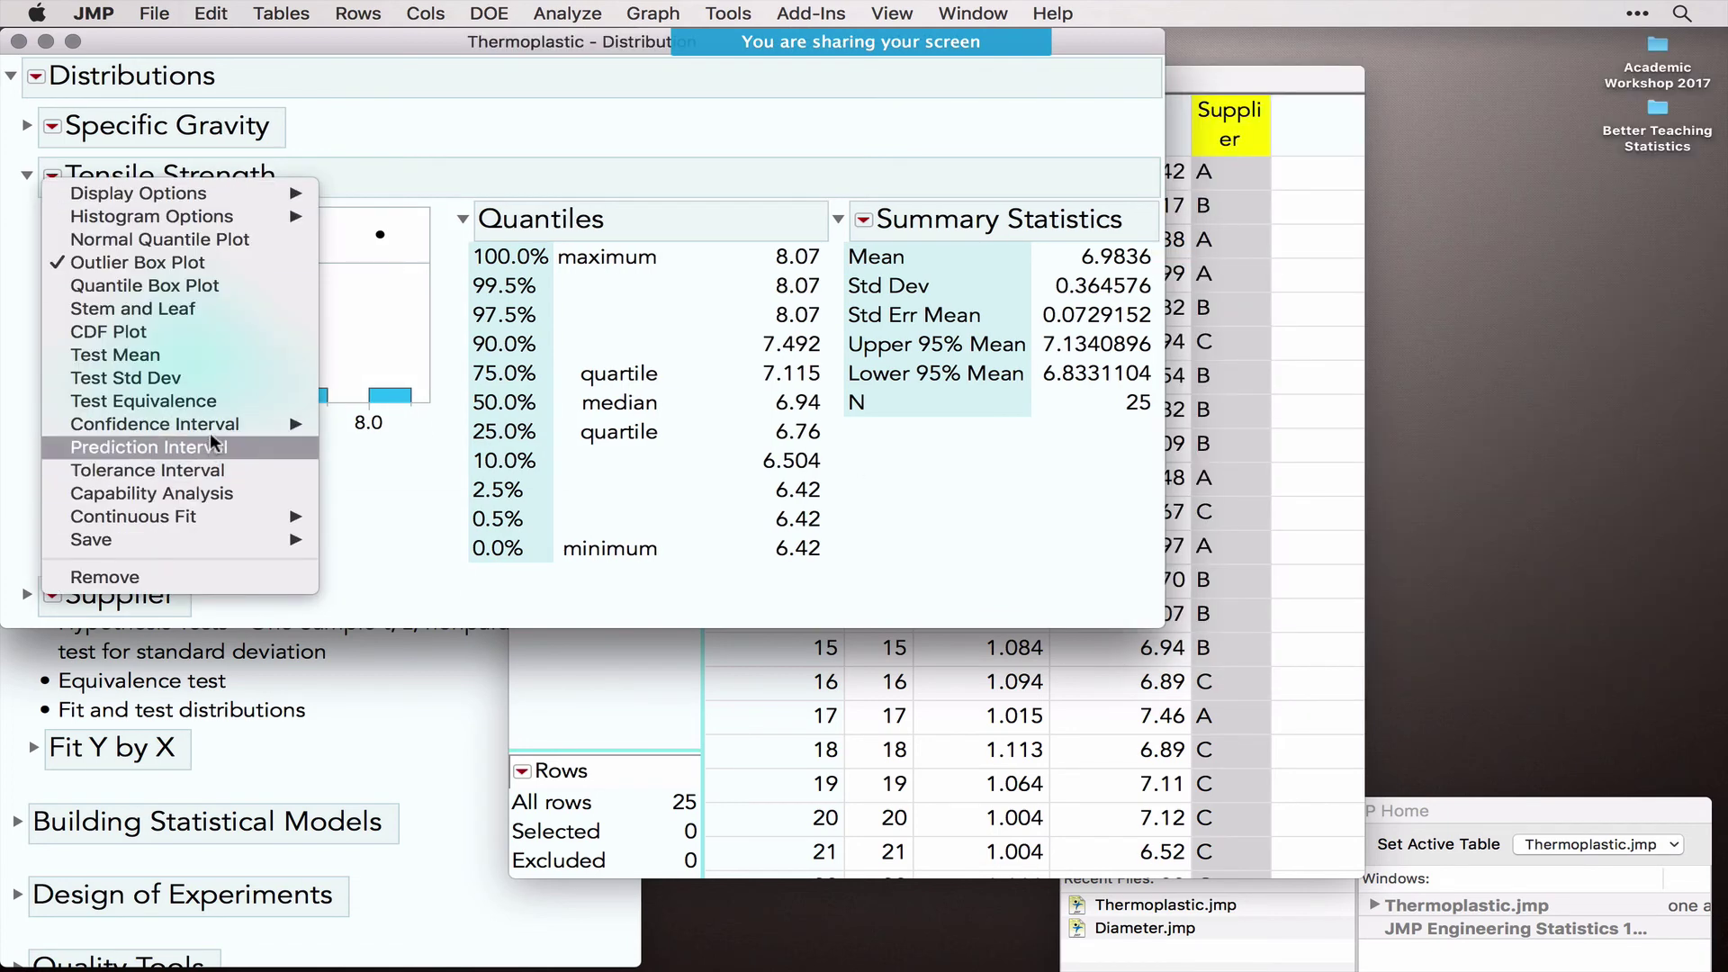
mouse_move(213, 424)
click(375, 422)
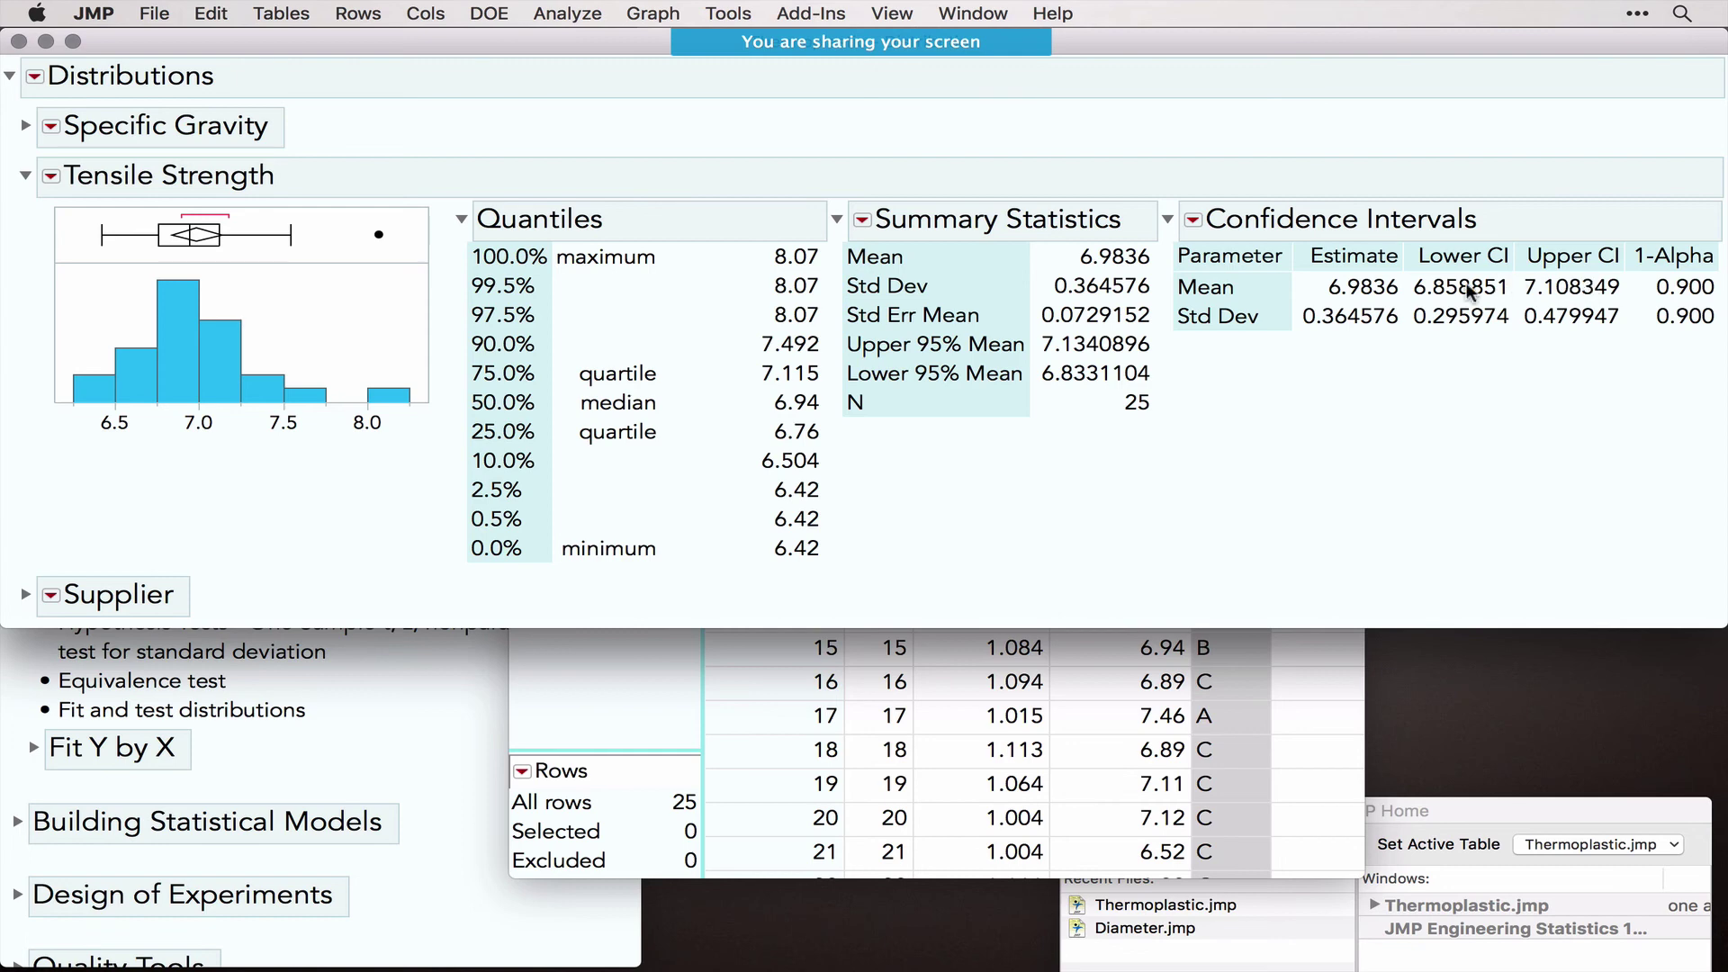
mouse_move(1649, 369)
mouse_down()
mouse_move(1616, 311)
mouse_move(1724, 274)
mouse_move(1636, 355)
mouse_up()
Step: Add two-sided 0.95 prediction intervals for 10 future samples to Tensile Strength and examine their limits
click(51, 176)
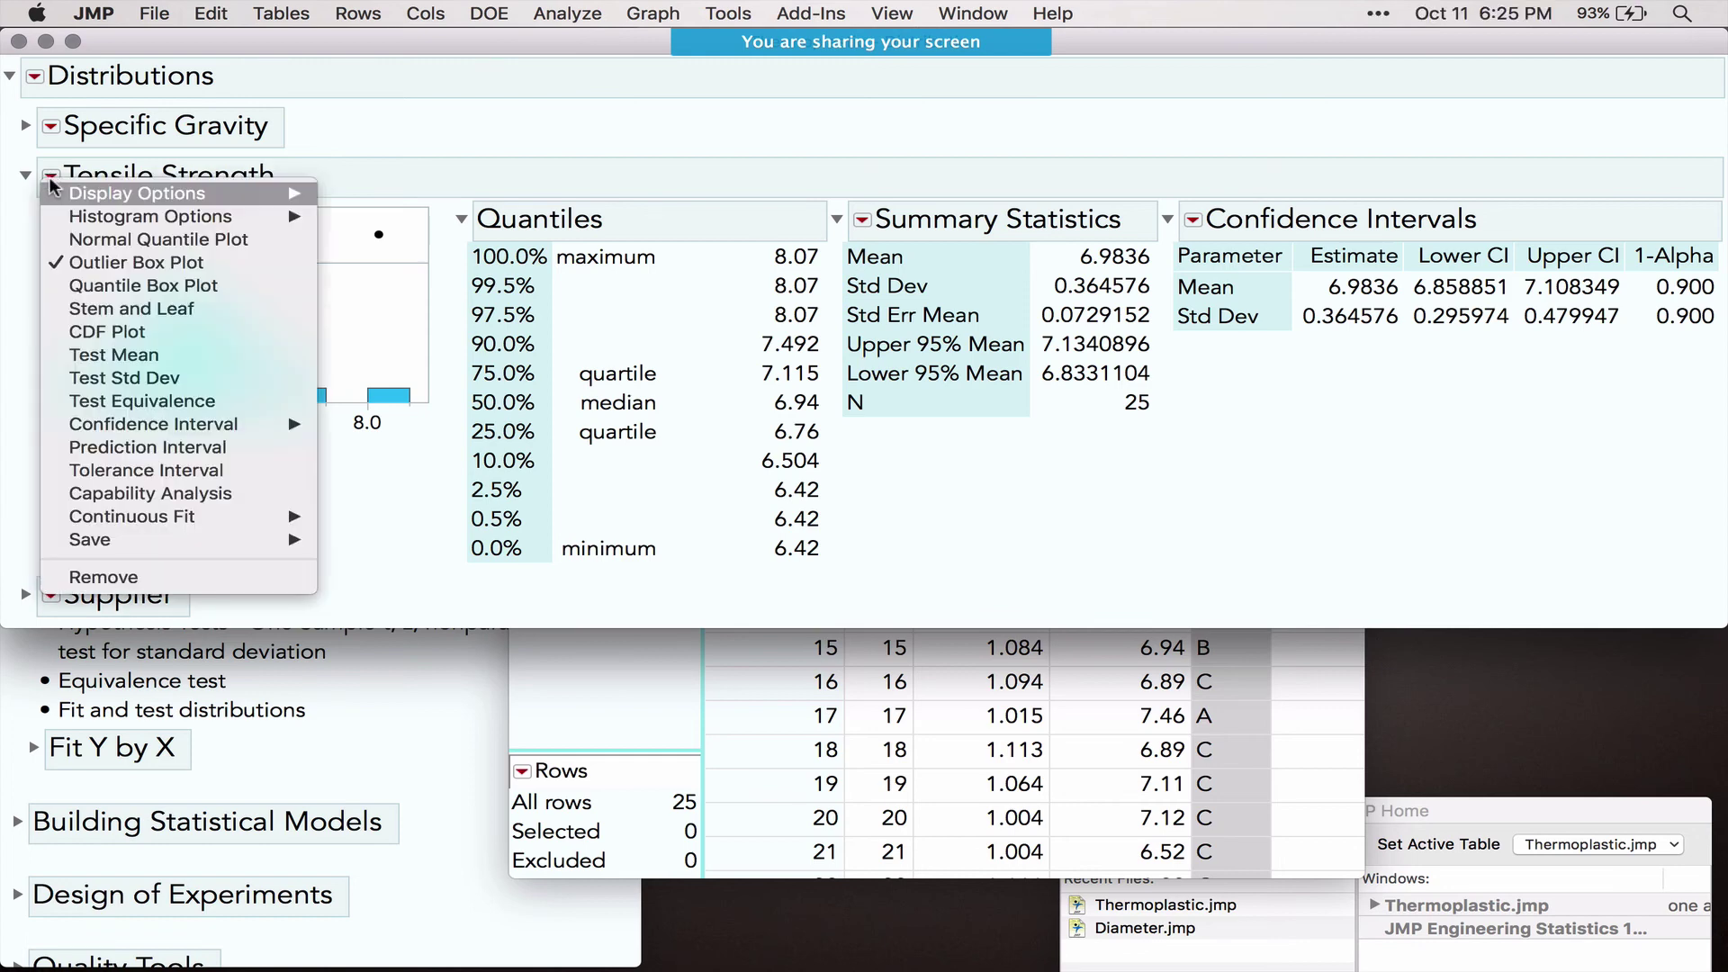
click(177, 448)
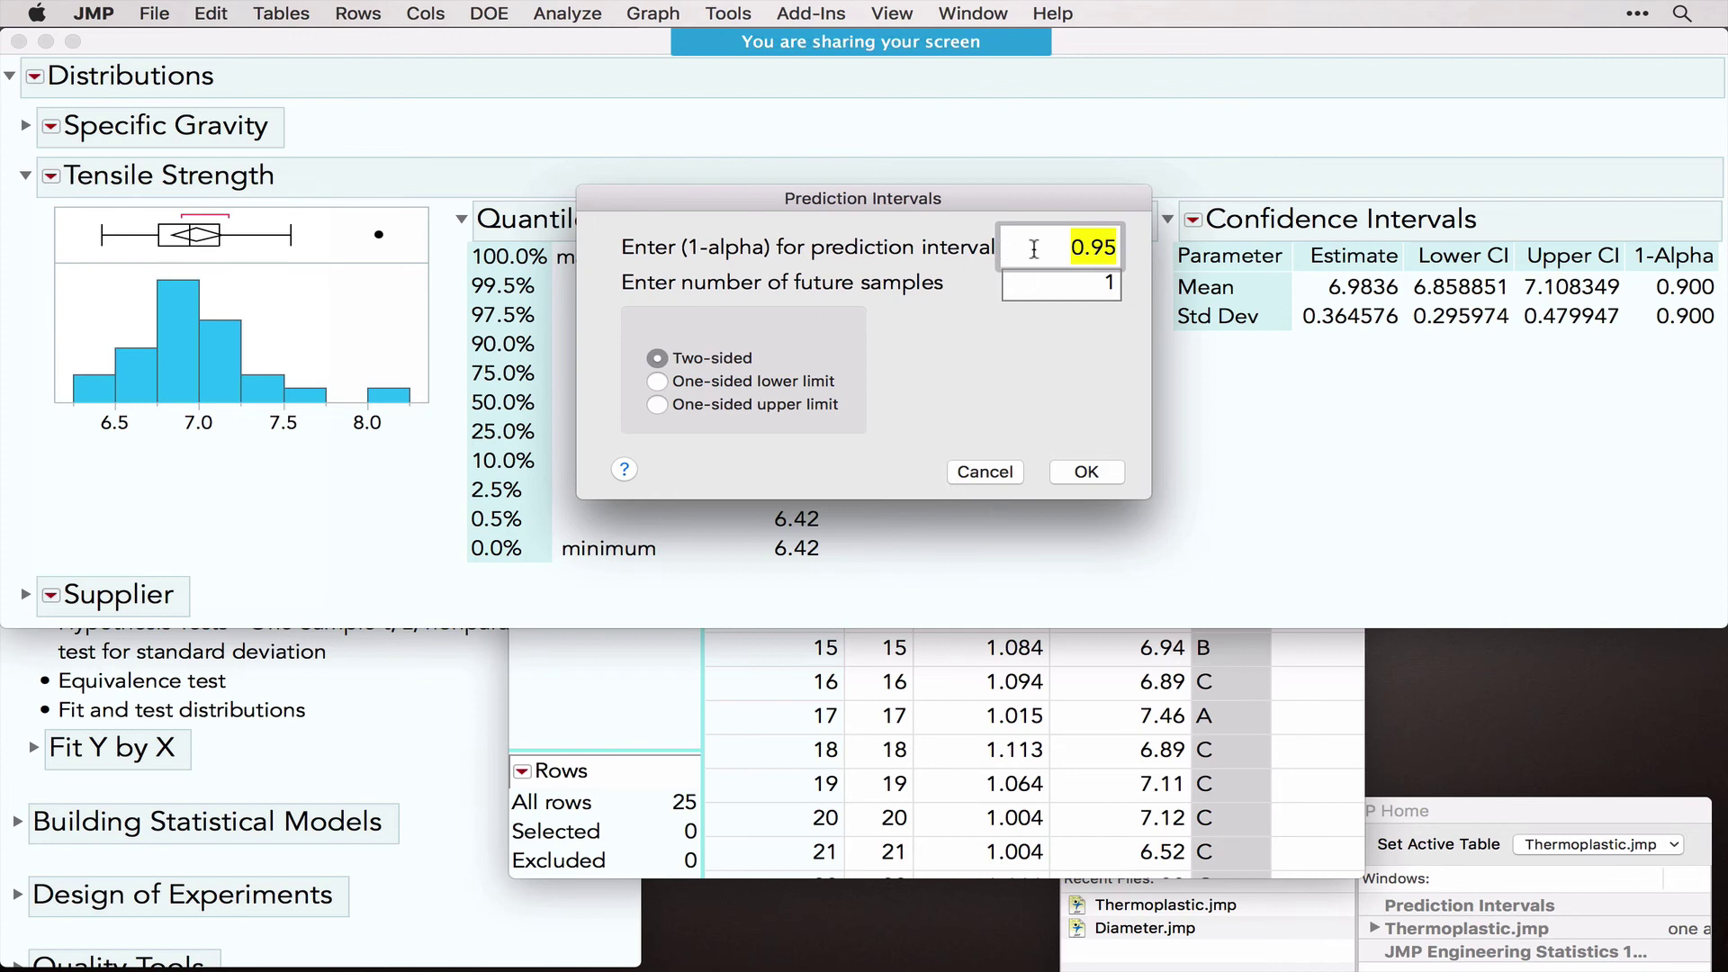
click(1089, 285)
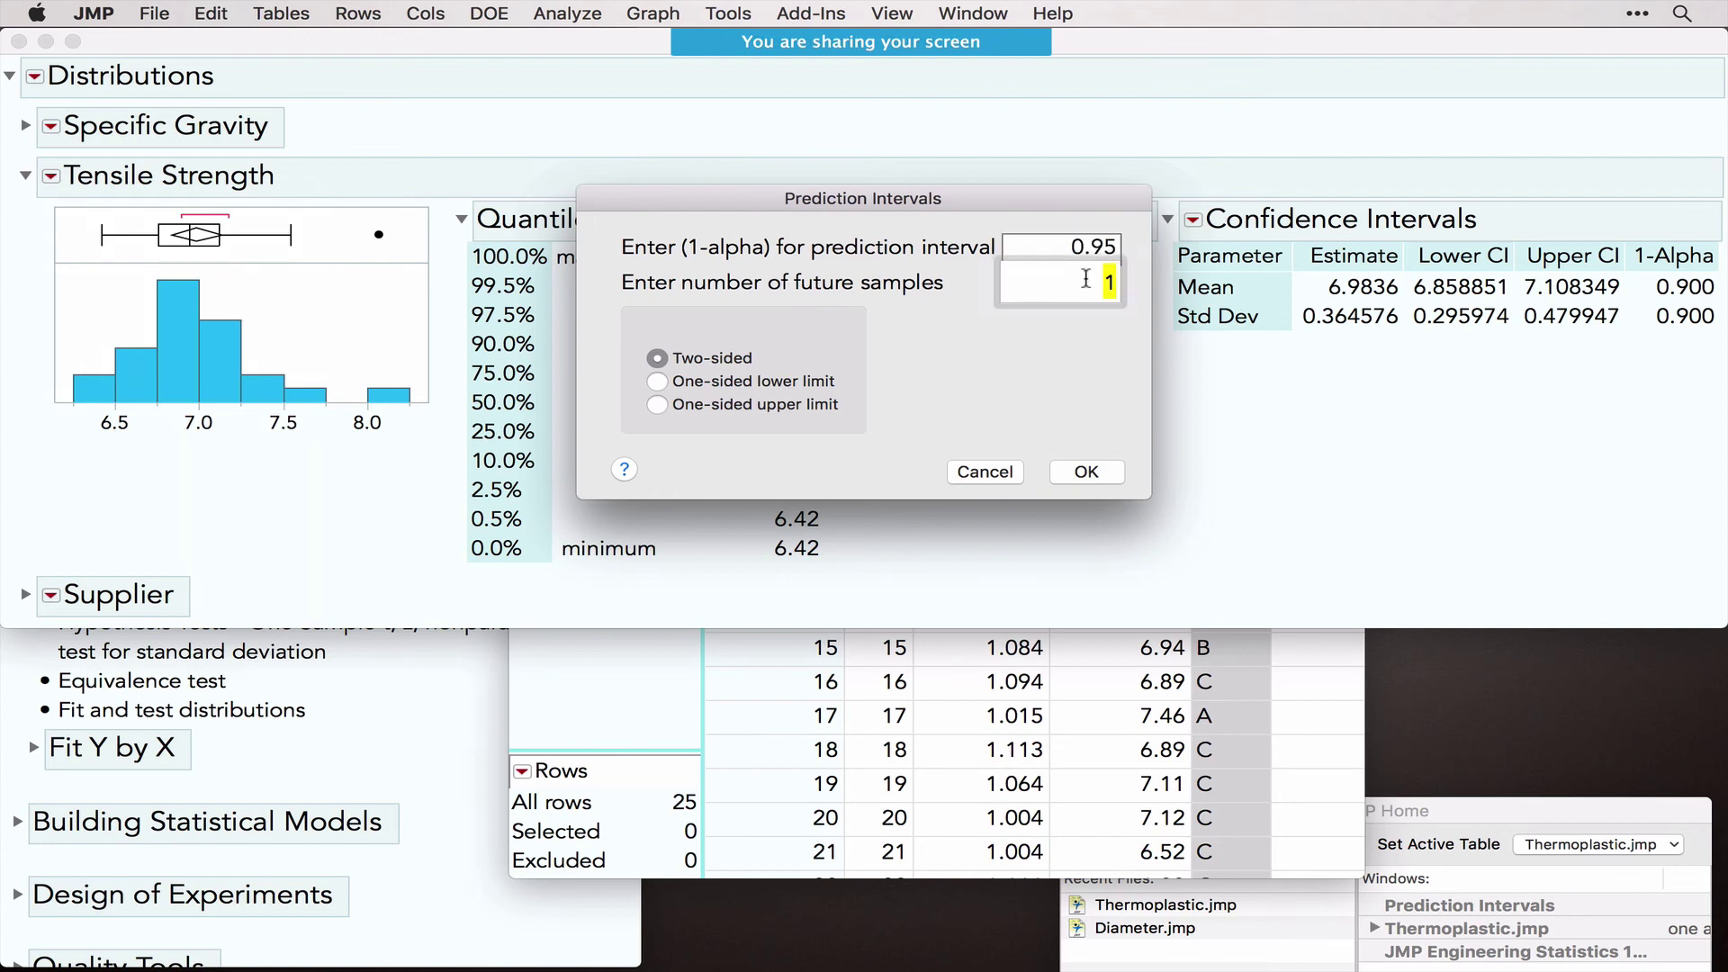
text(19)
key(BackSpace)
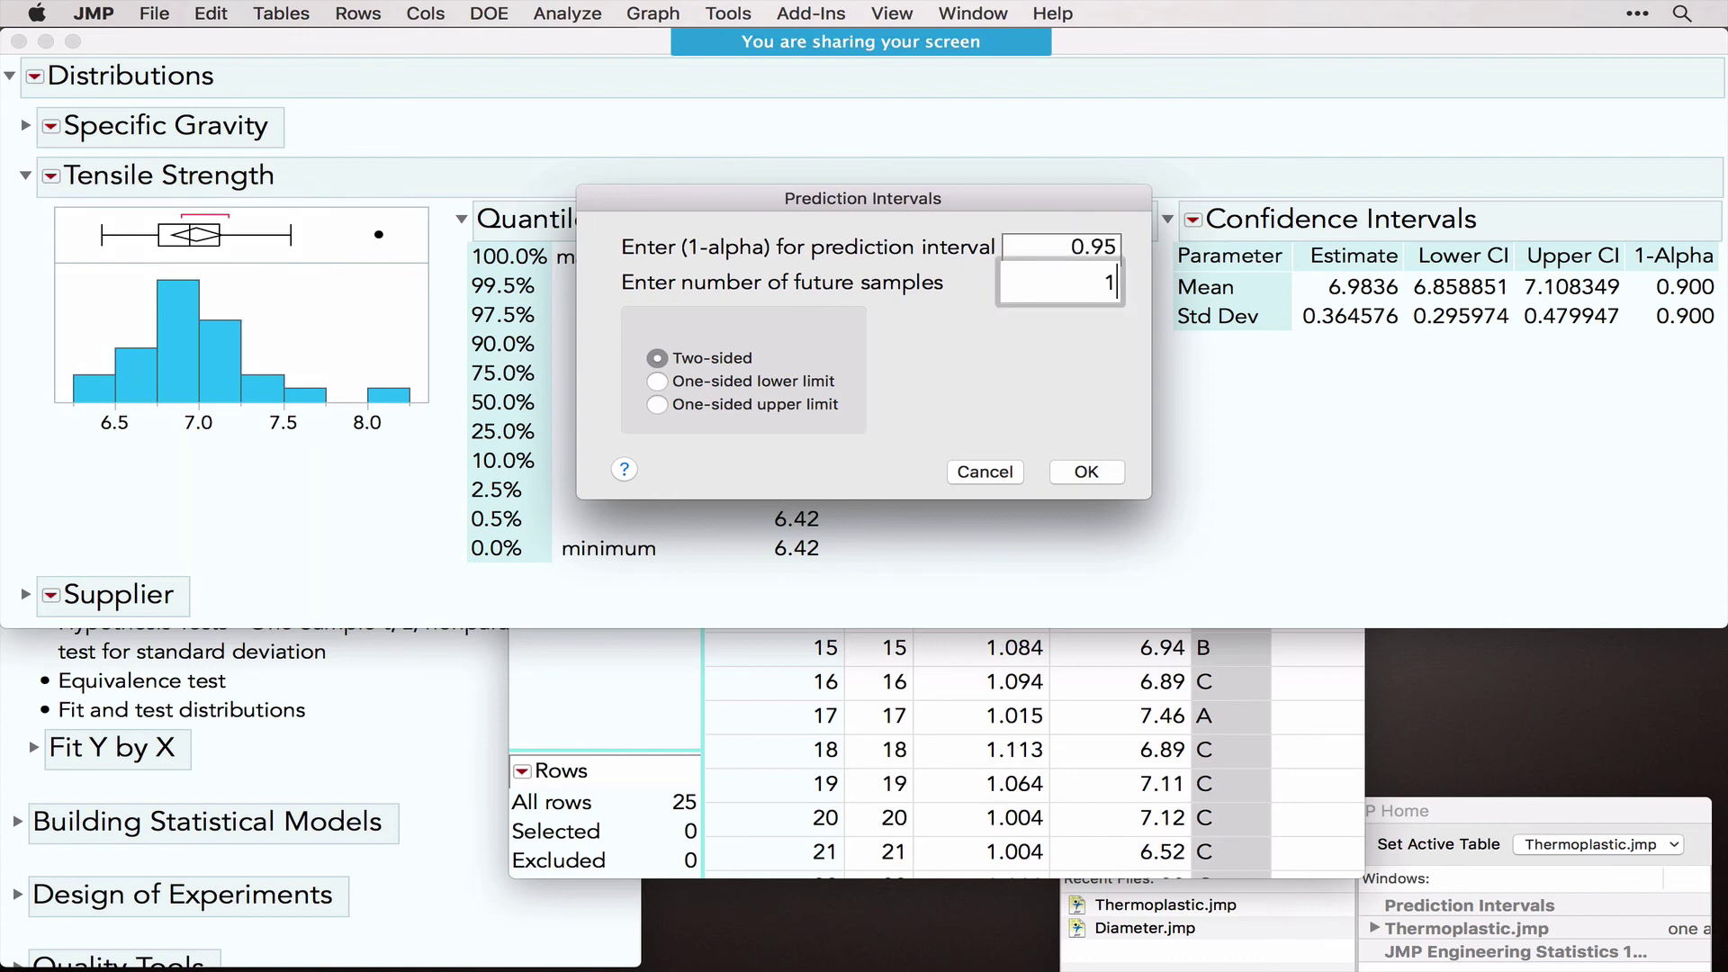
text(0)
click(1127, 347)
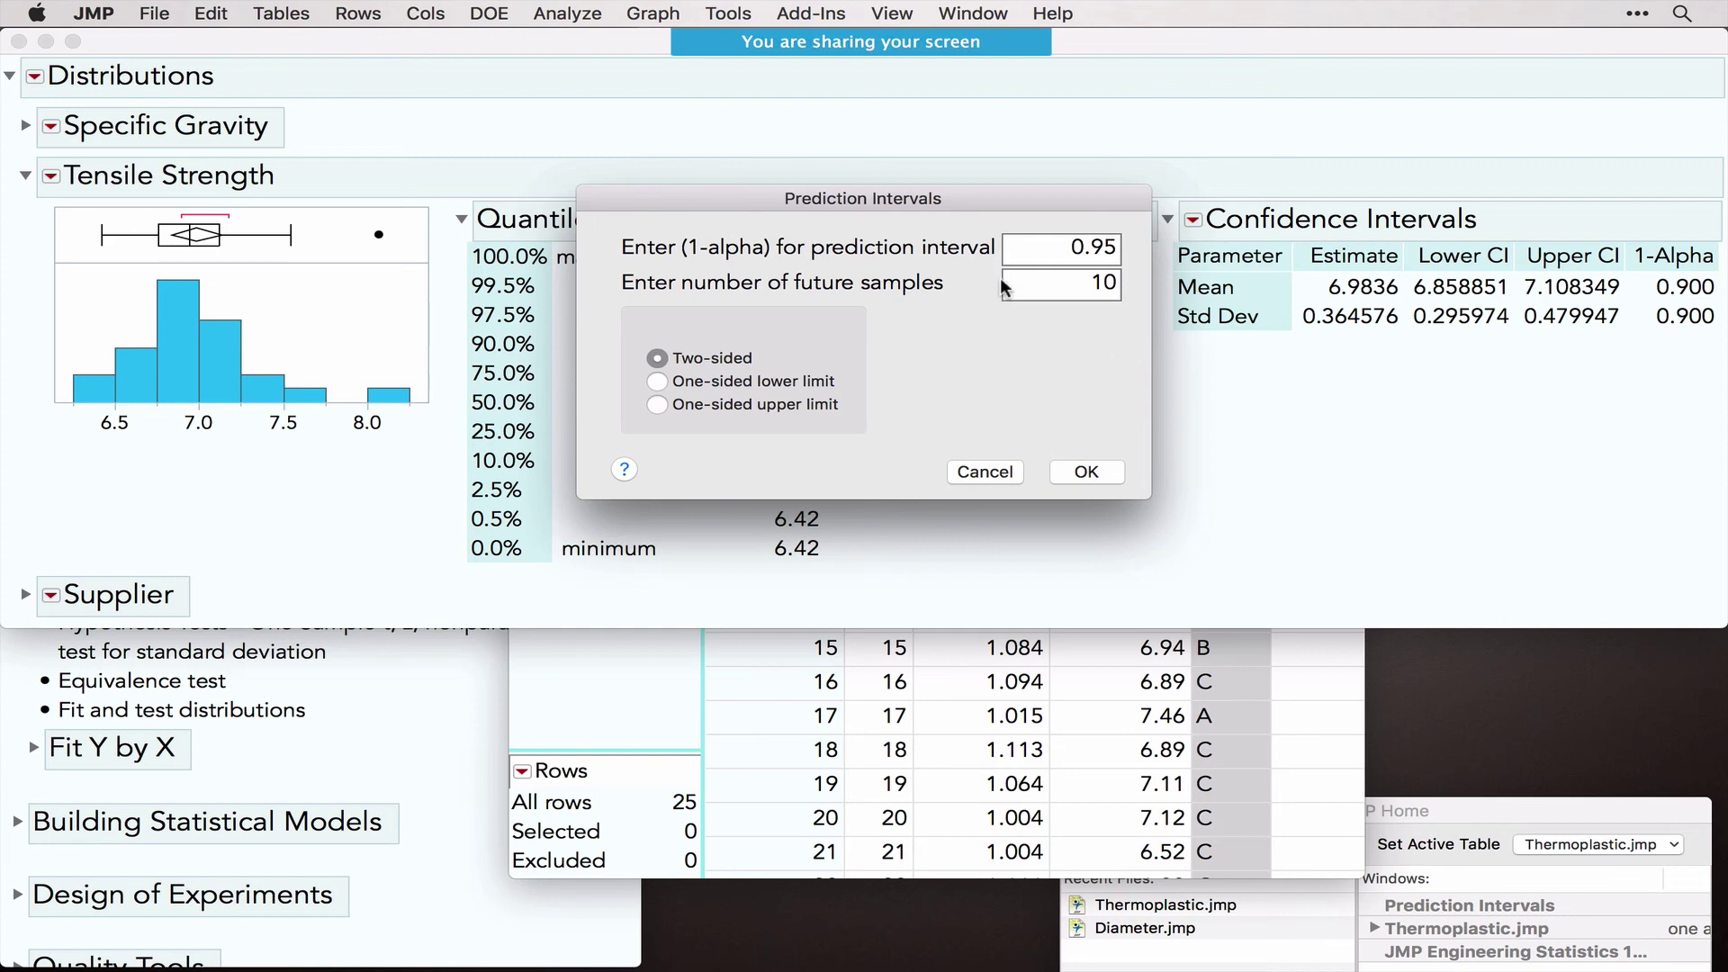
click(1087, 472)
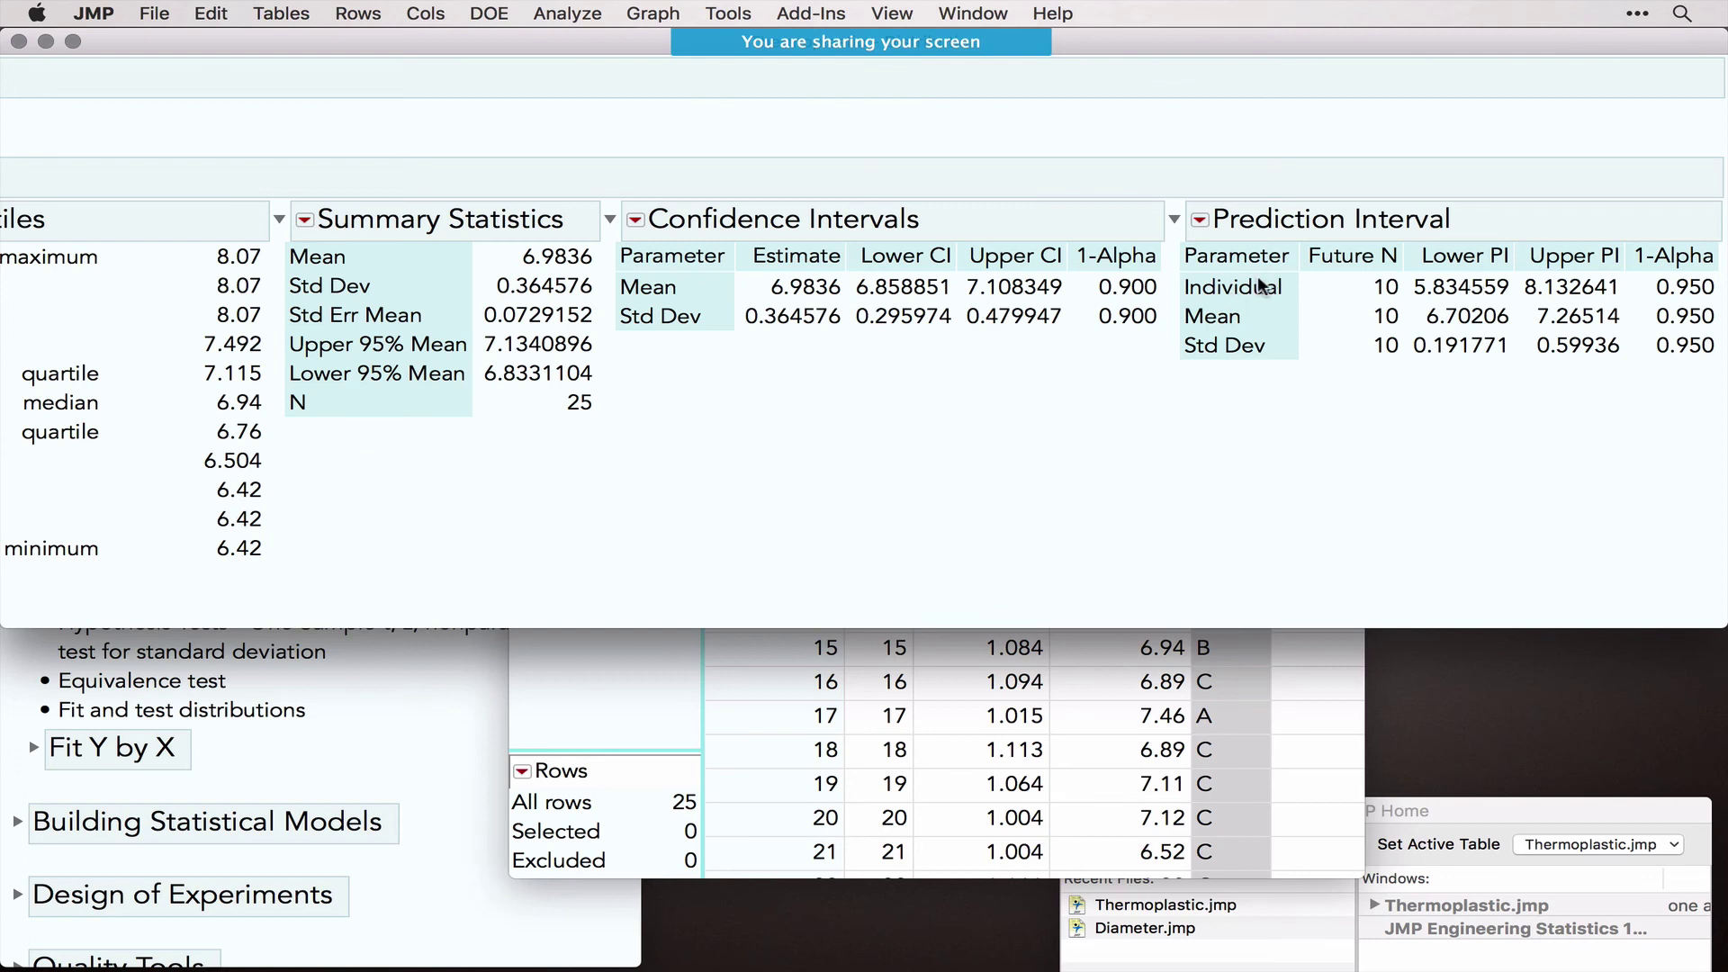
mouse_move(1380, 414)
mouse_down()
mouse_move(1438, 221)
mouse_move(1368, 302)
mouse_up()
drag(1184, 297, 1642, 303)
mouse_move(1679, 379)
mouse_down()
mouse_move(1617, 353)
mouse_move(1717, 387)
mouse_move(1659, 408)
mouse_up()
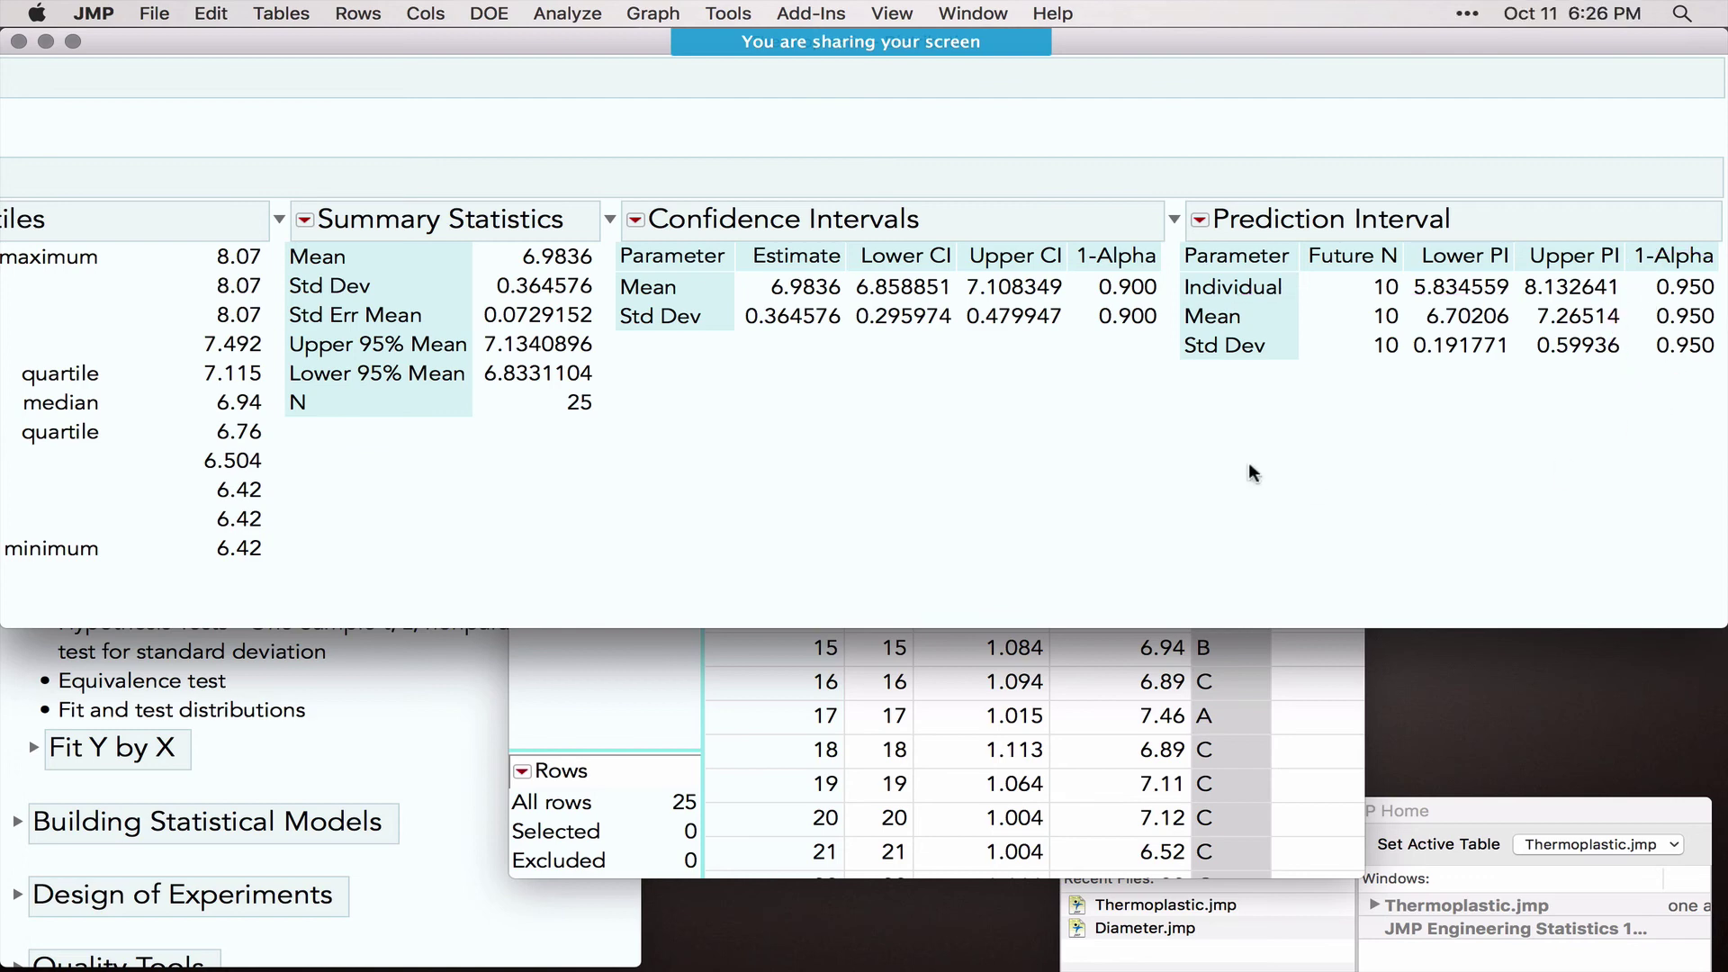
drag(1162, 366, 1162, 297)
Step: Add a two-sided tolerance interval to Tensile Strength with 0.95 confidence and 0.9 proportion to cover, and examine its proportion and limits
scroll(862, 486, left, 10)
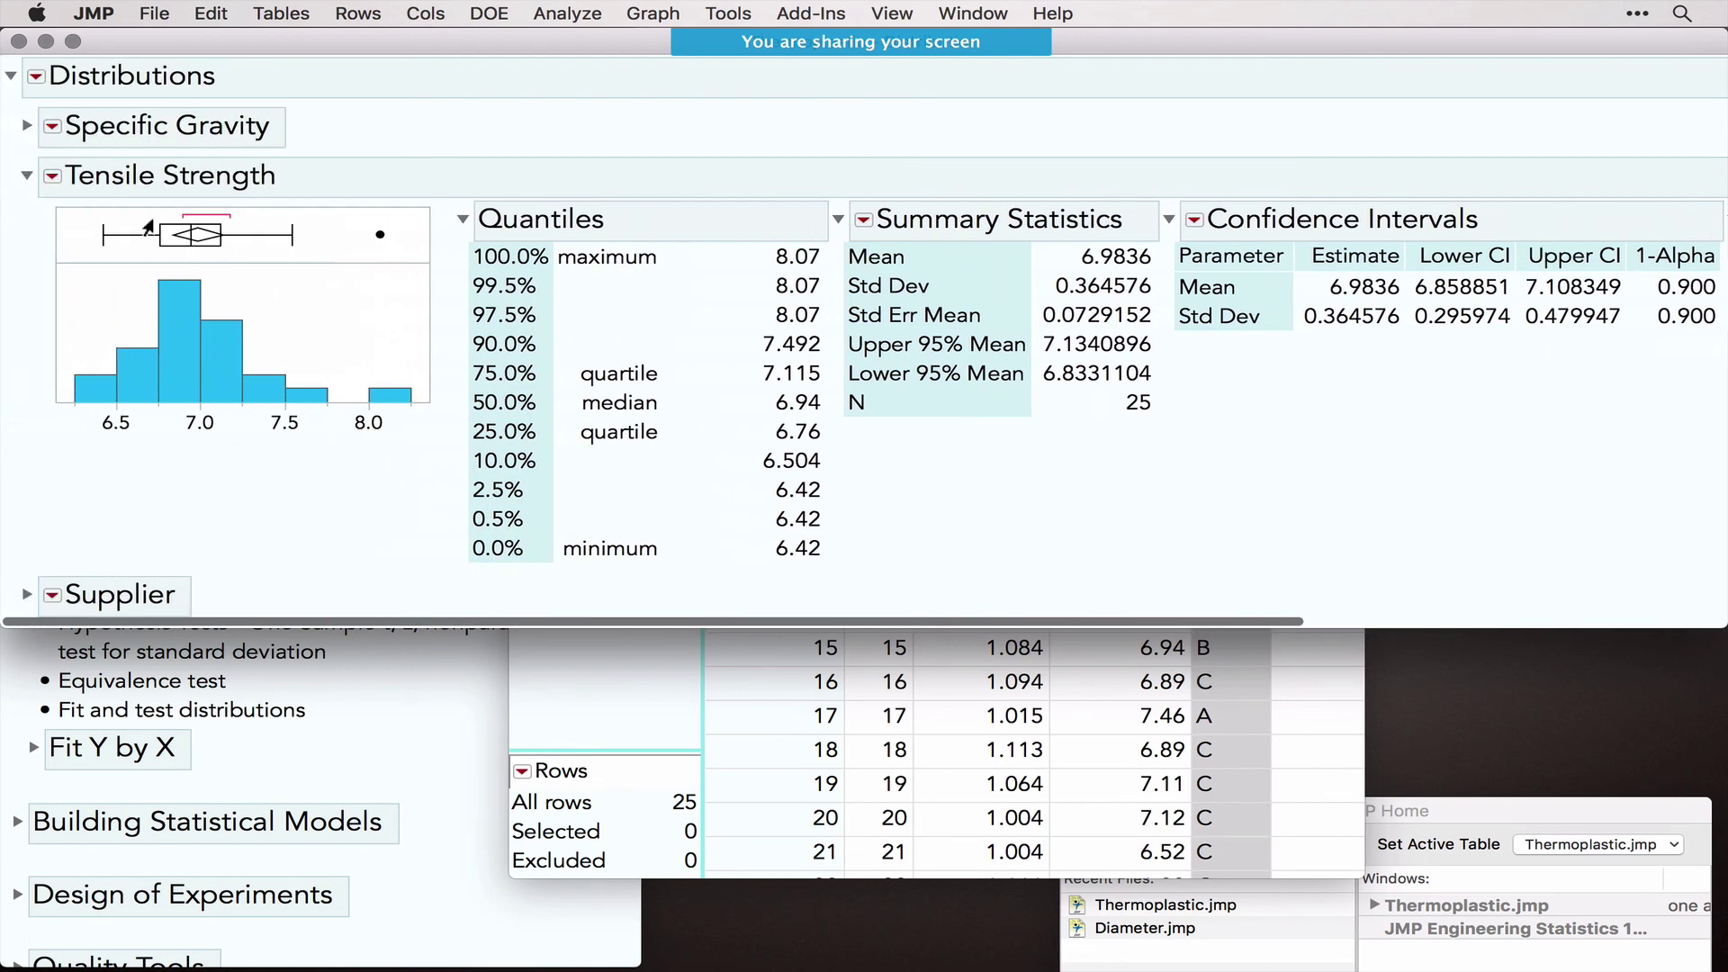
click(53, 175)
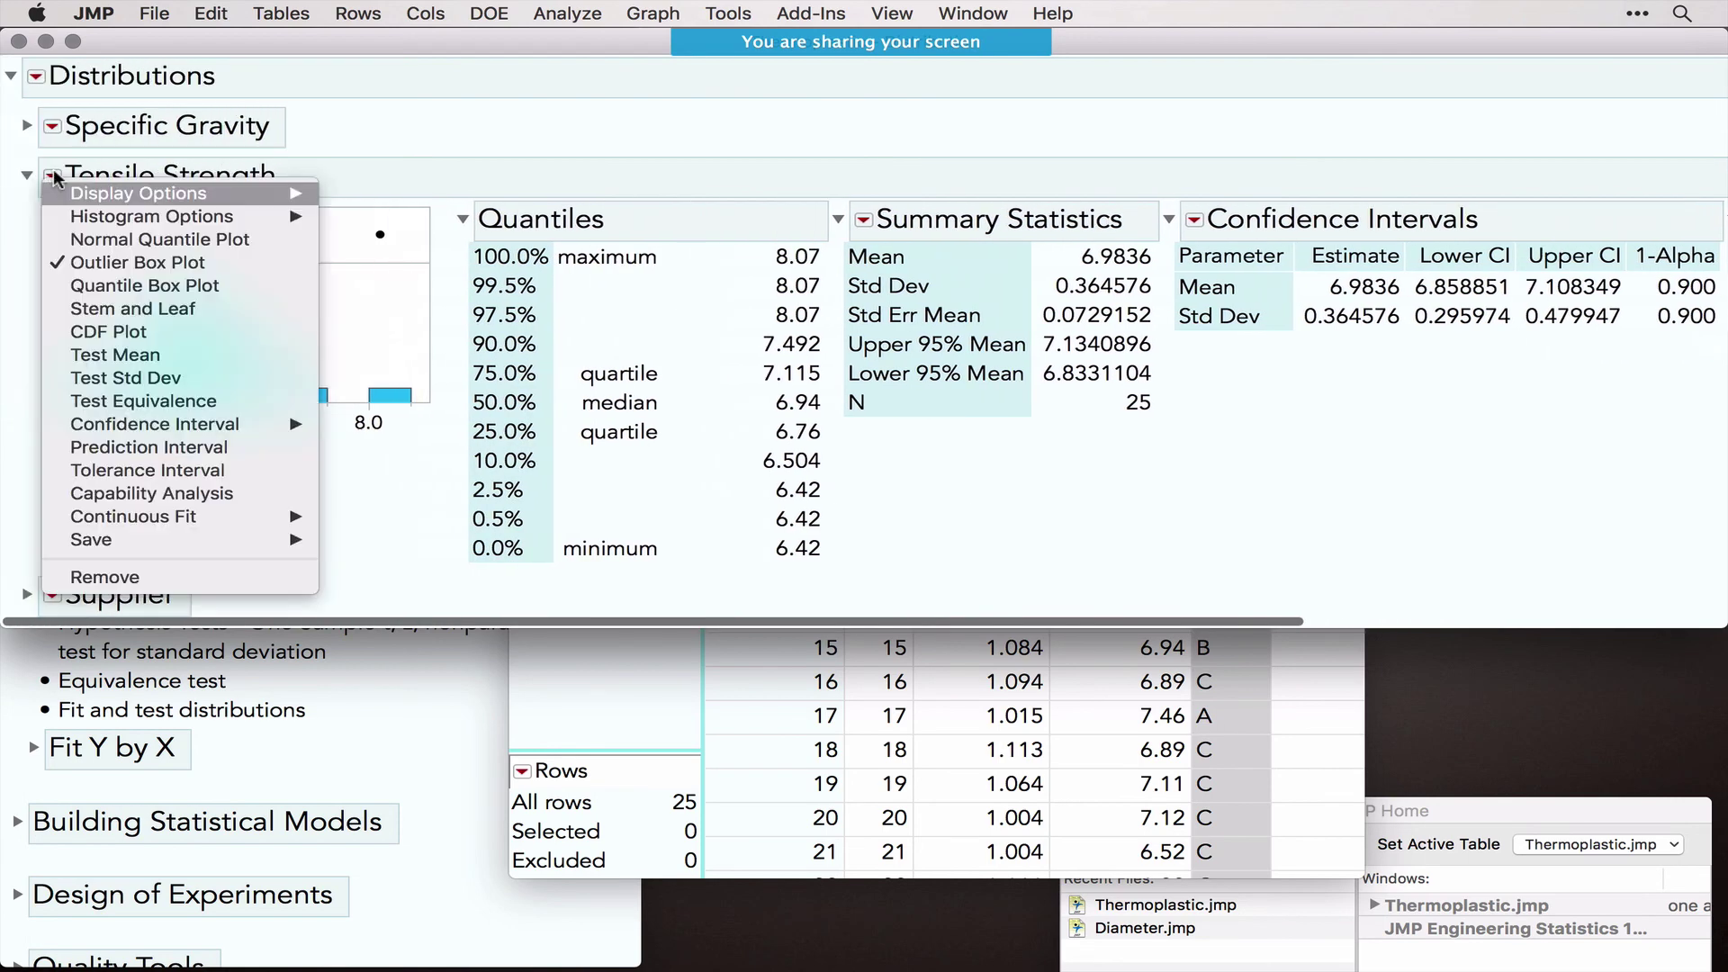
click(178, 470)
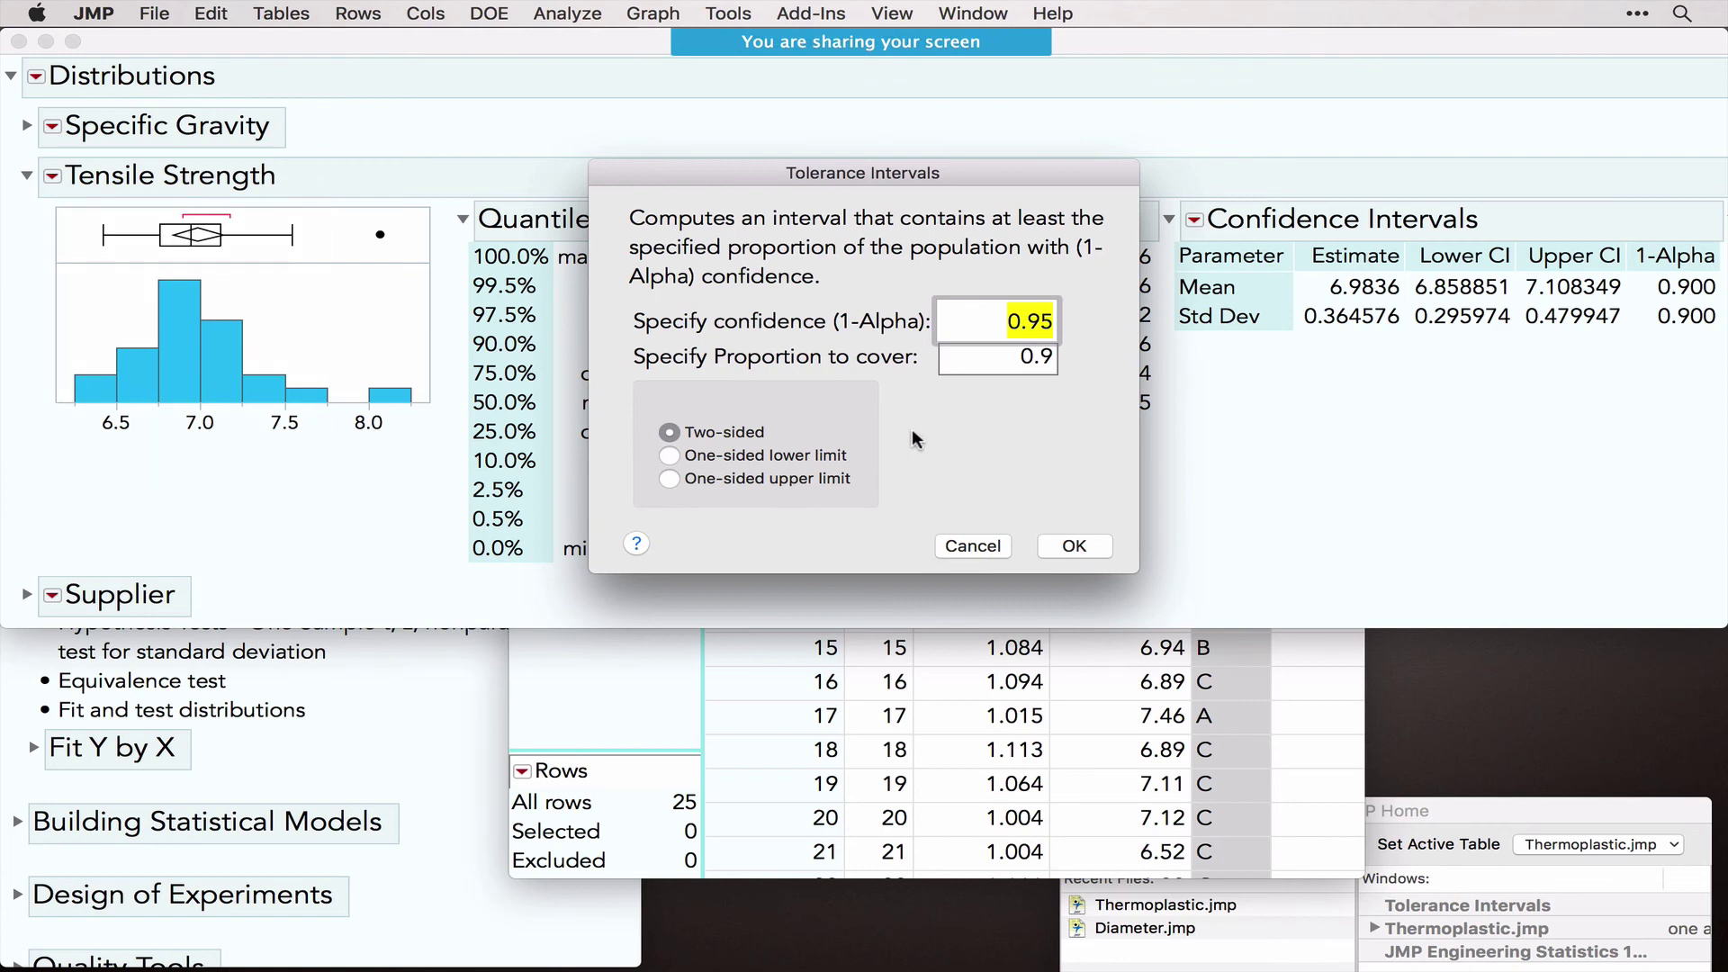
mouse_move(1099, 312)
mouse_down()
mouse_move(1080, 278)
mouse_move(1015, 353)
mouse_move(1082, 326)
mouse_up()
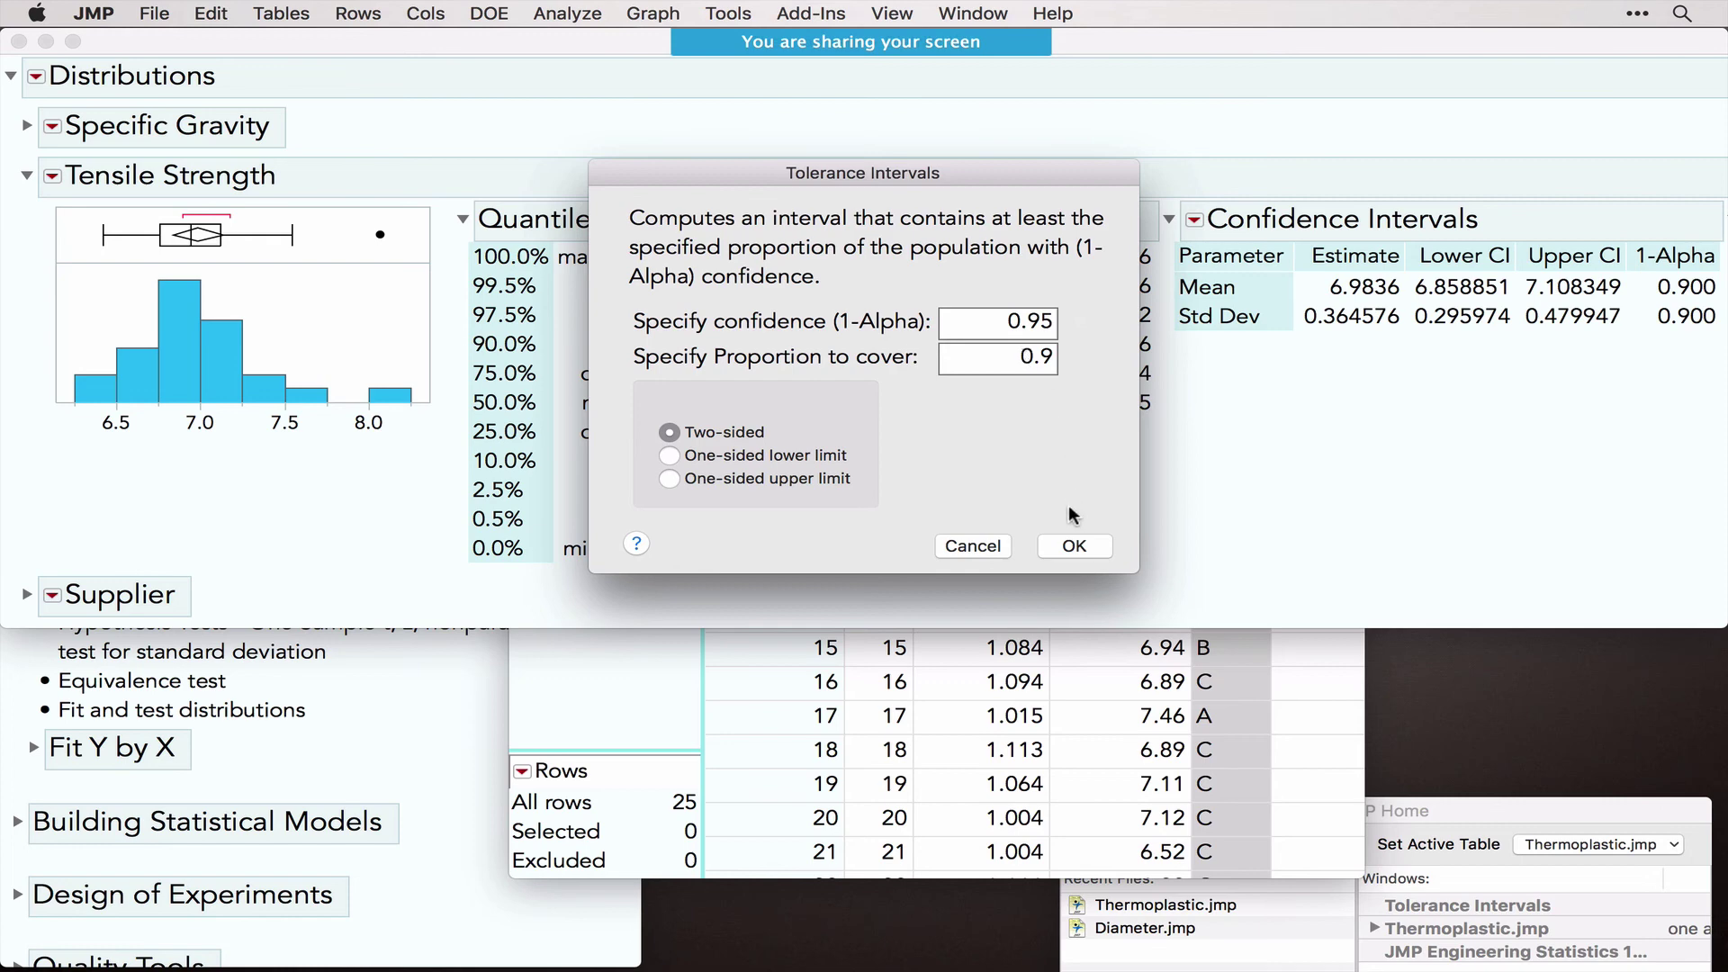
click(1075, 548)
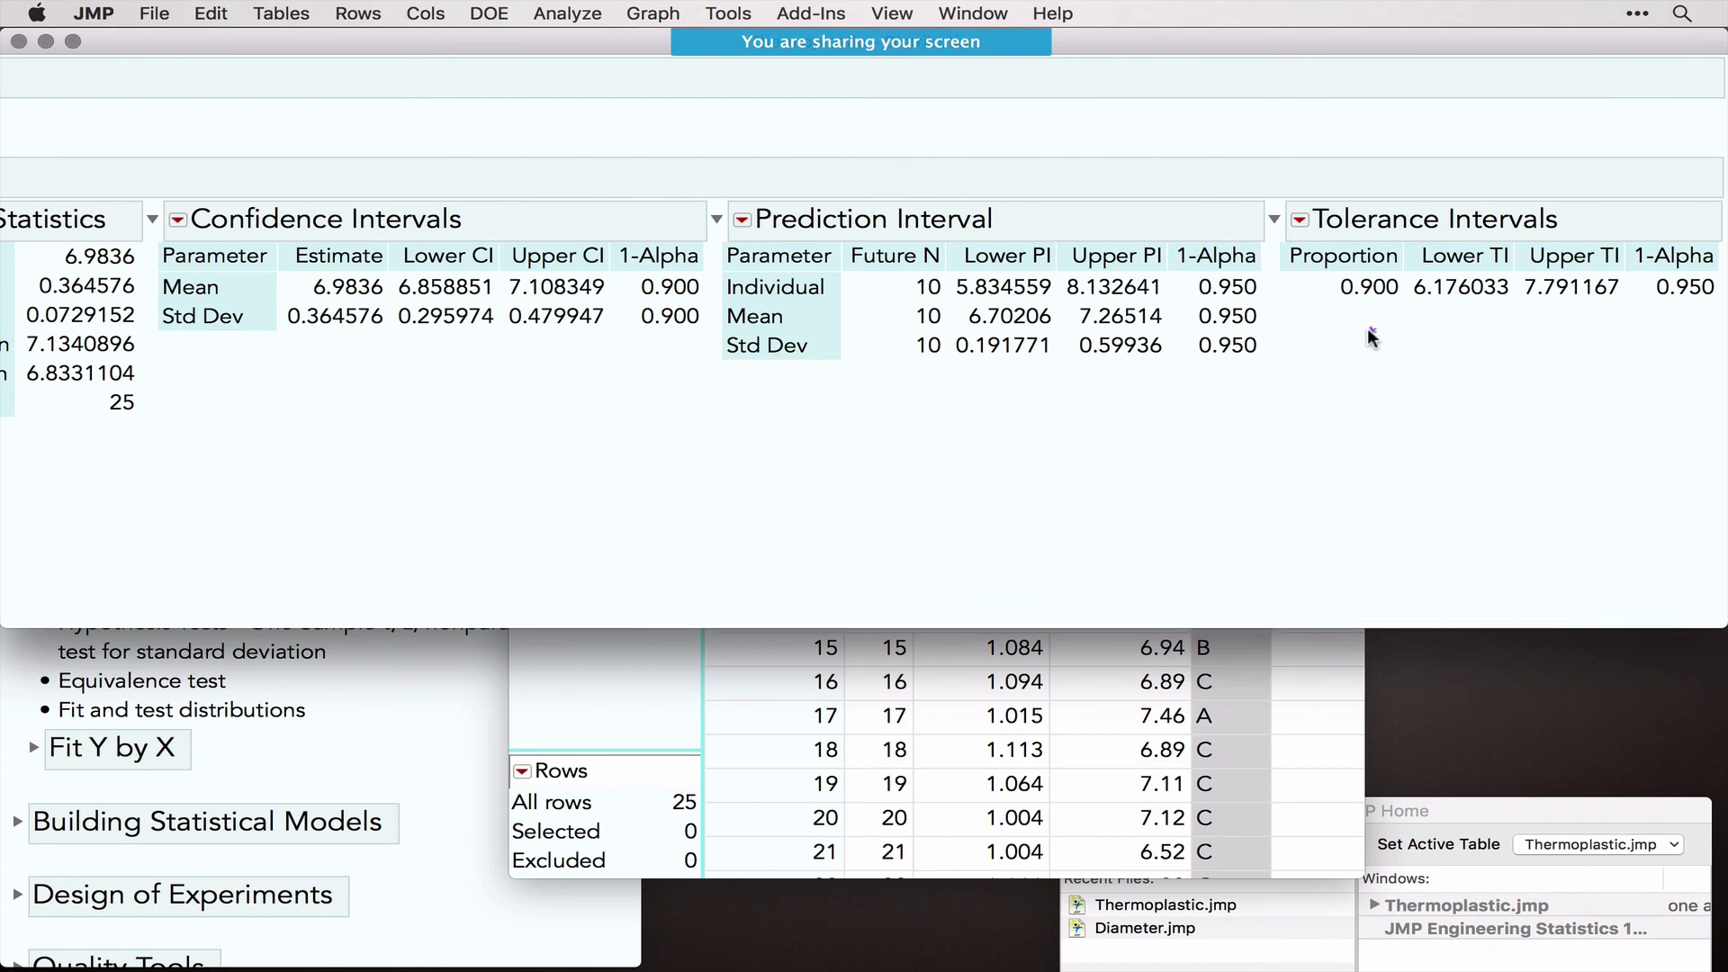
mouse_move(1368, 327)
mouse_down()
mouse_move(1293, 241)
mouse_move(1357, 342)
mouse_up()
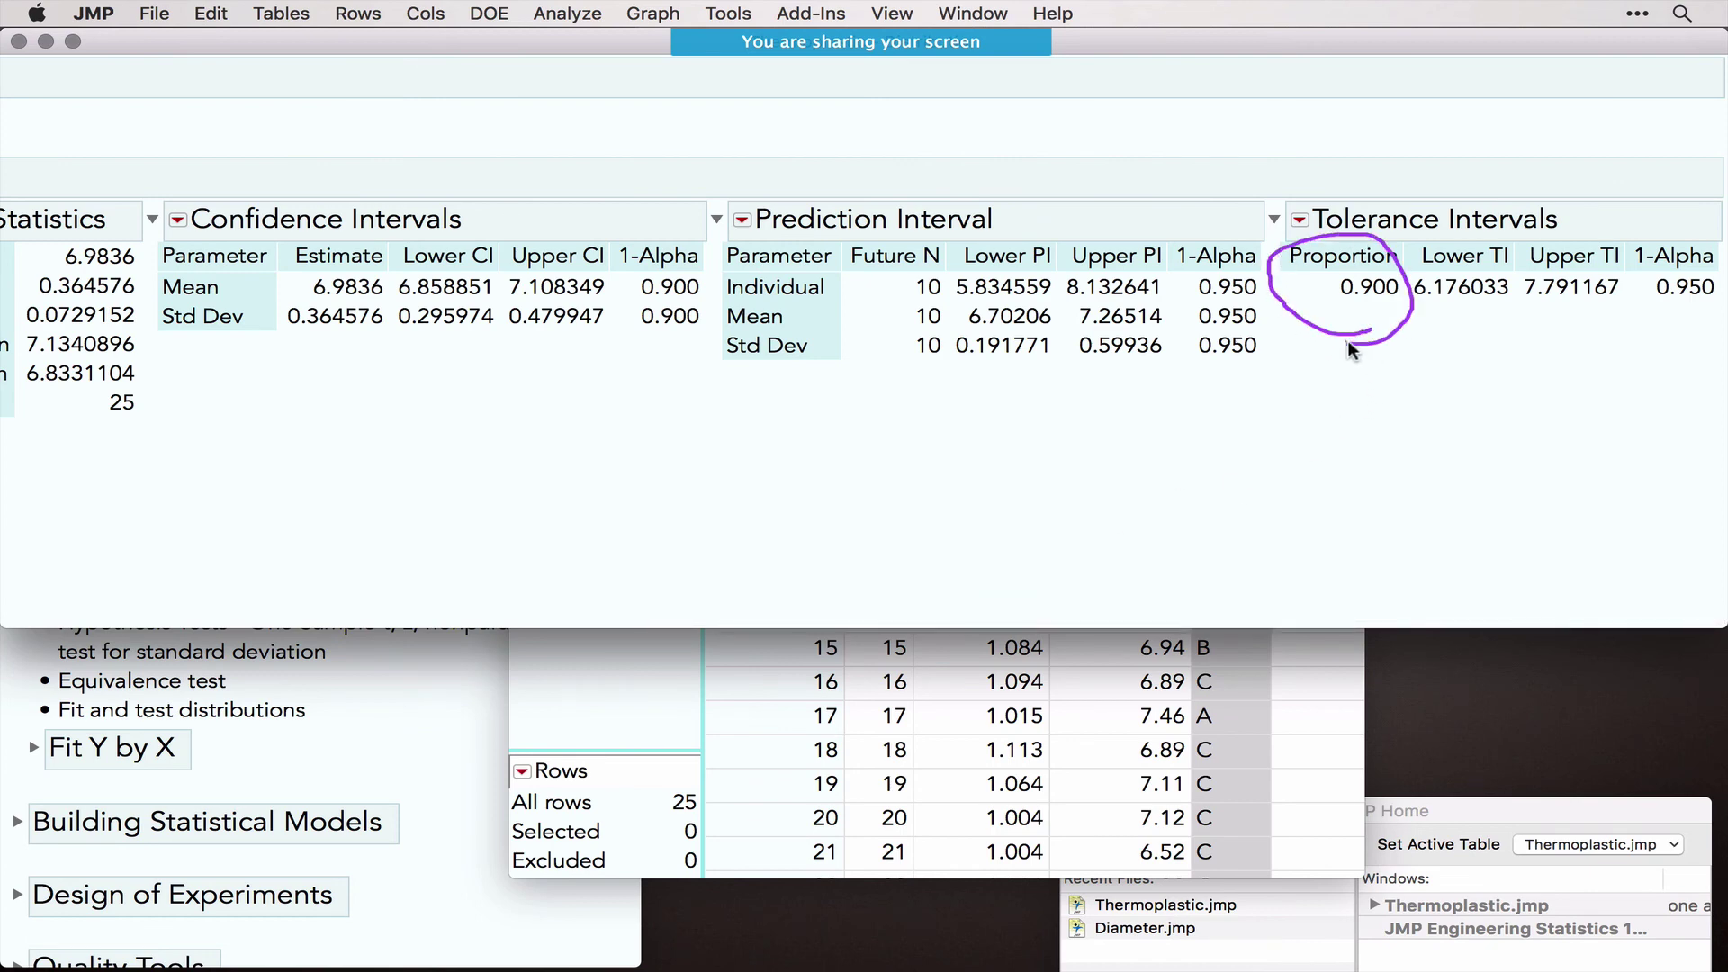
mouse_move(1689, 374)
mouse_down()
mouse_move(1679, 308)
mouse_move(1698, 322)
mouse_up()
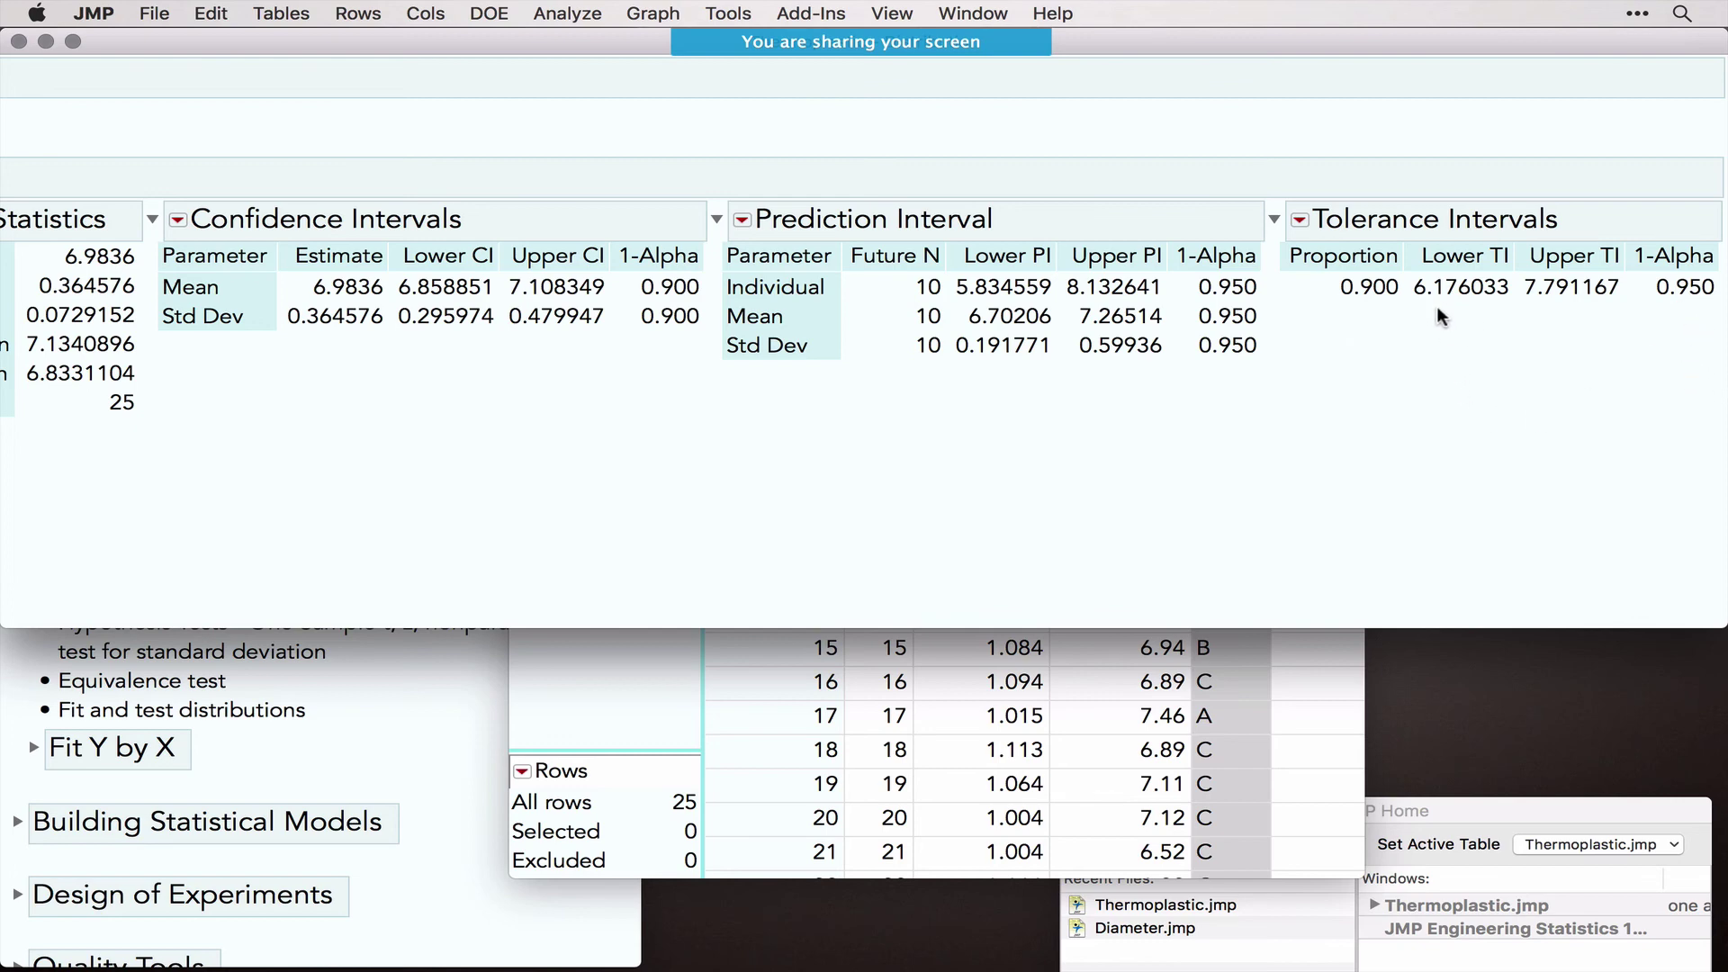
mouse_move(1414, 307)
mouse_down()
mouse_move(1501, 335)
mouse_move(1640, 314)
mouse_up()
Step: Collapse the Tensile Strength interval results and Summary Statistics, and hide its Quantiles table
click(717, 220)
click(662, 220)
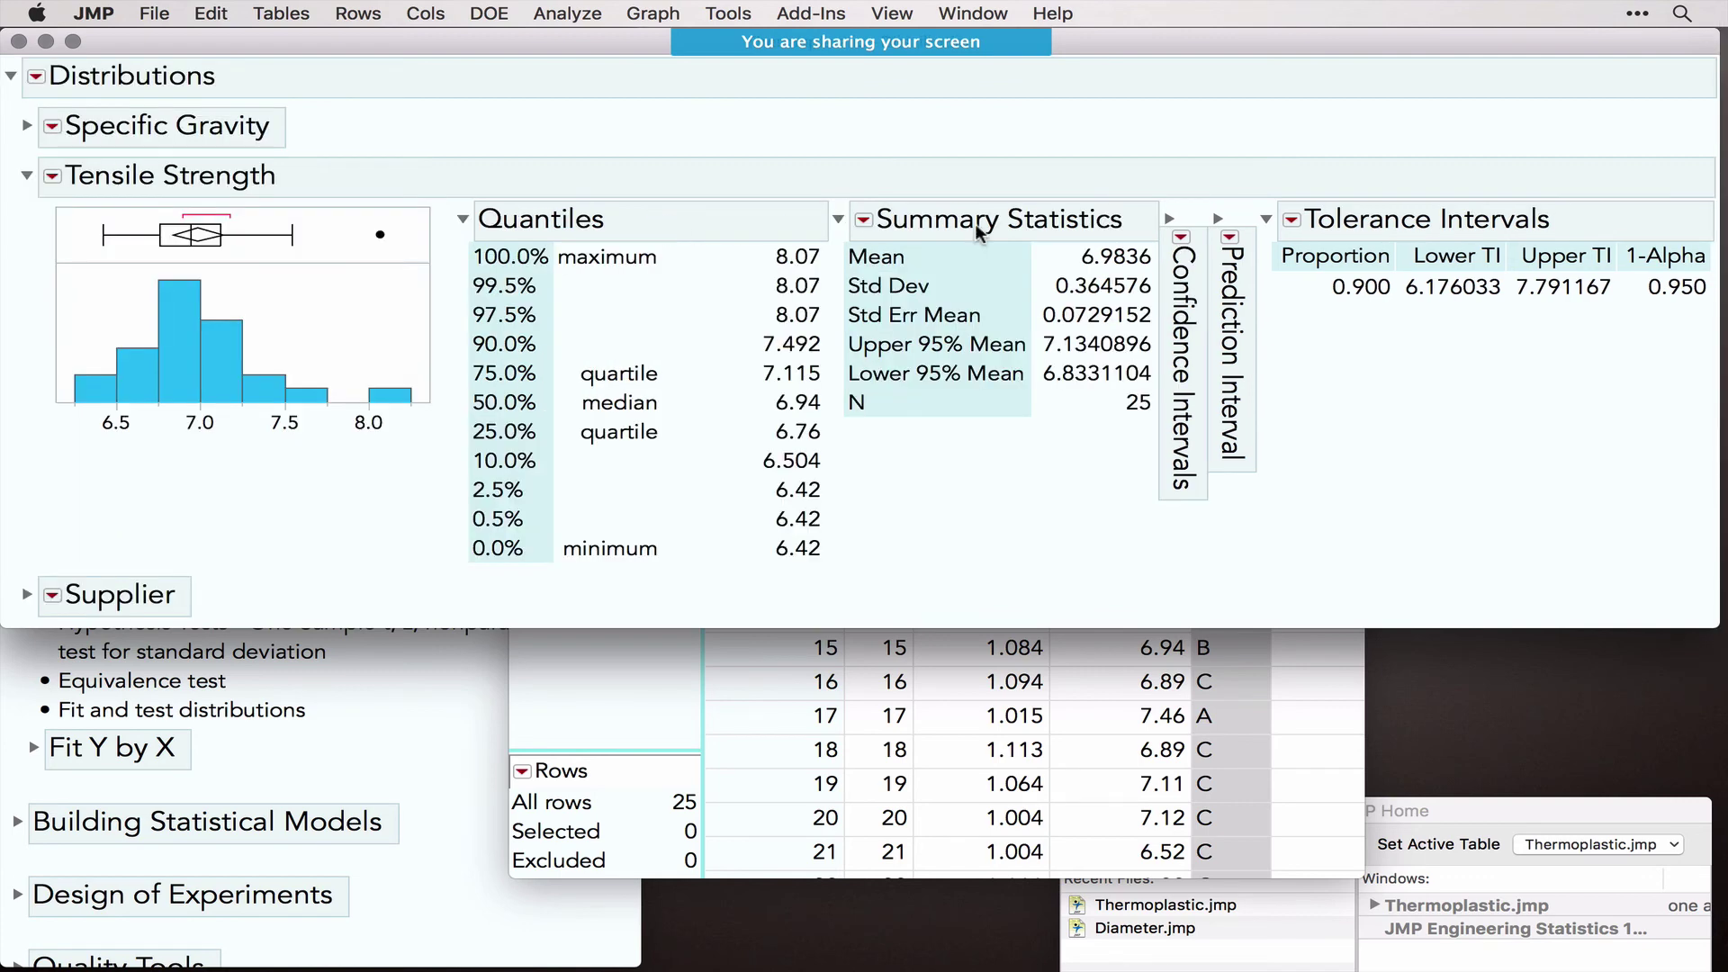
click(1266, 220)
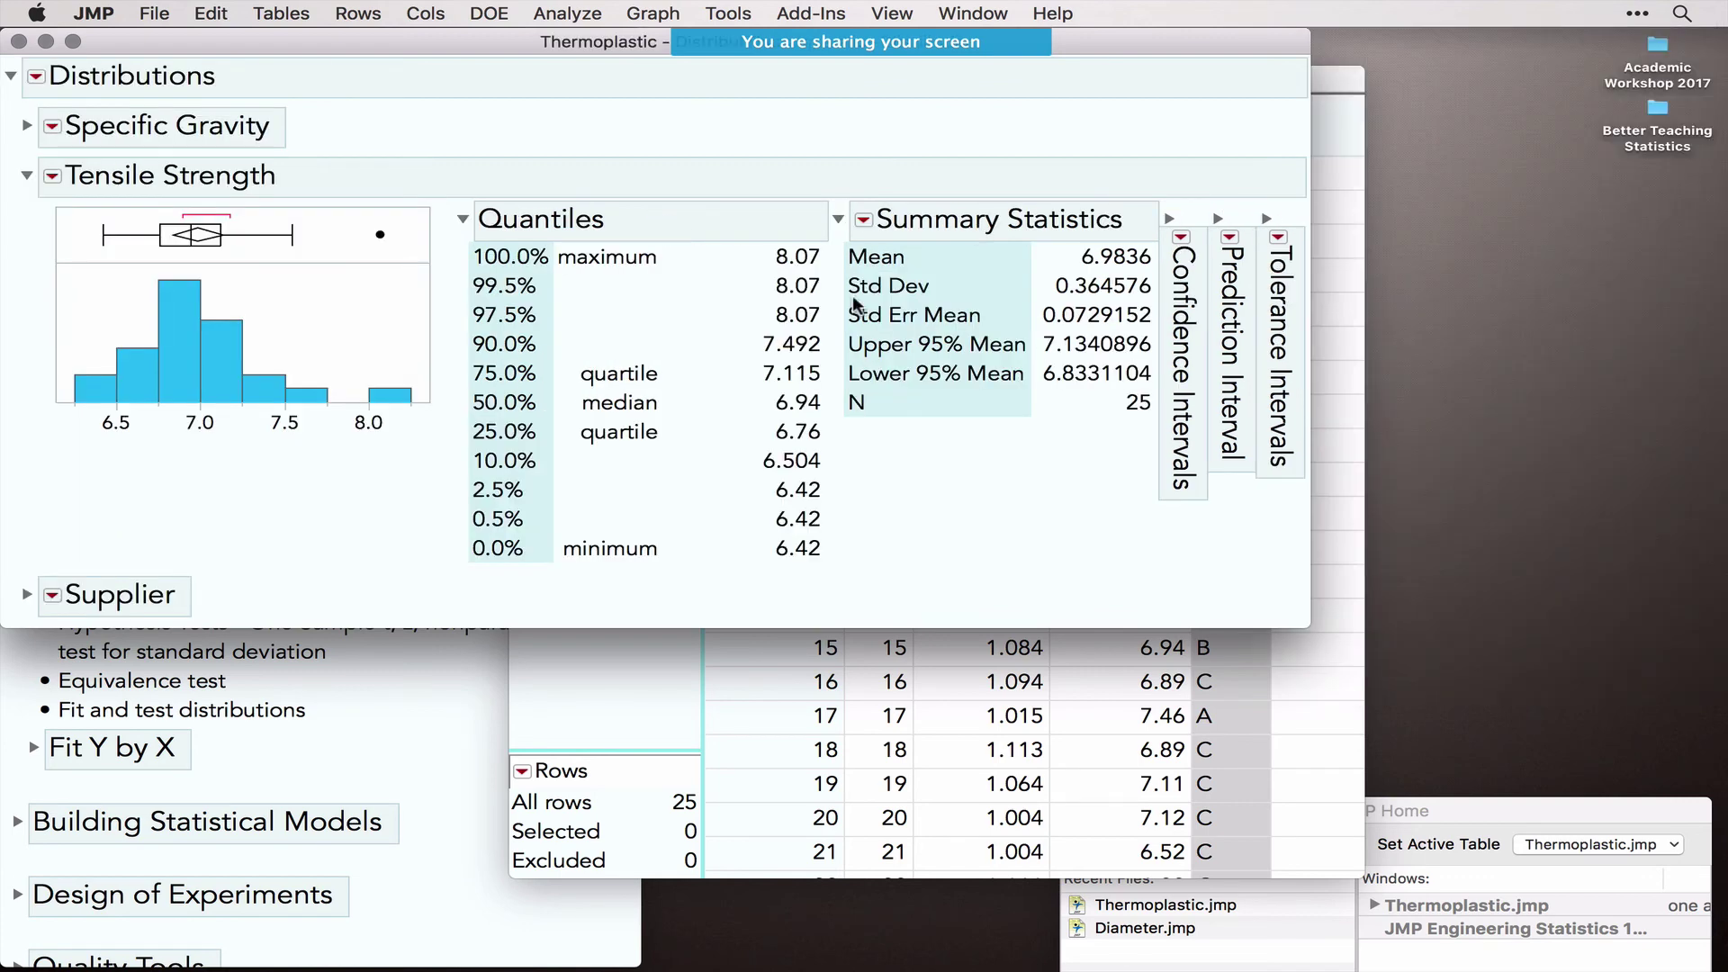
click(837, 220)
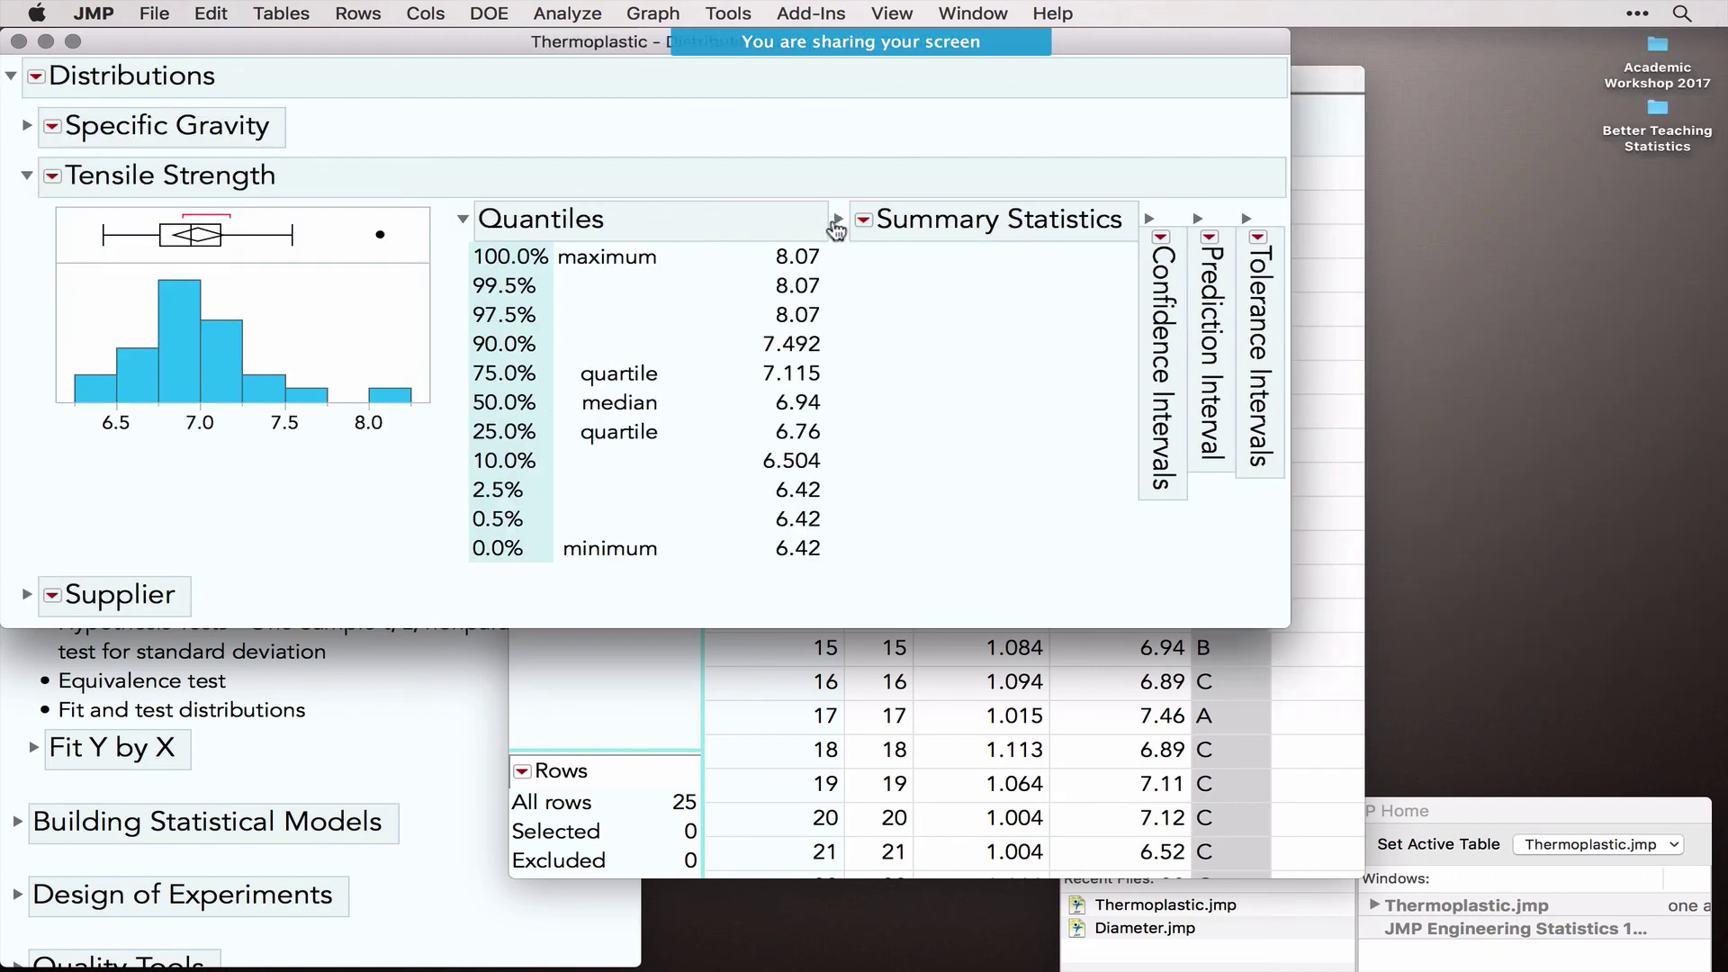
click(54, 178)
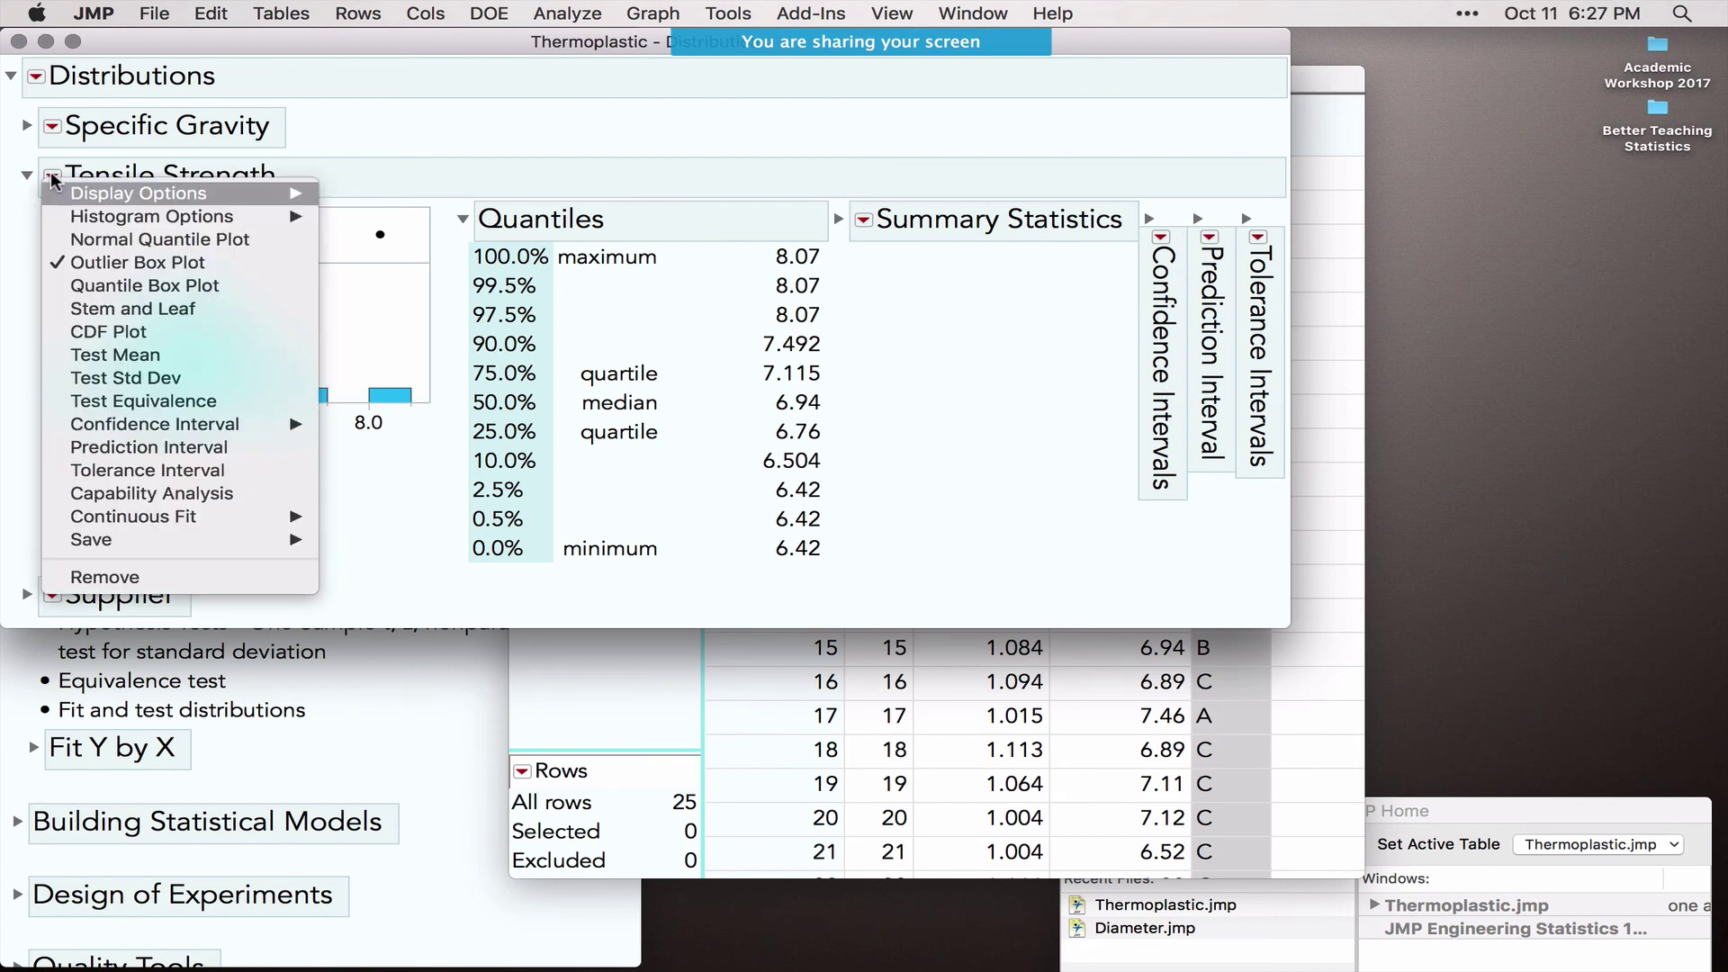
mouse_move(151, 187)
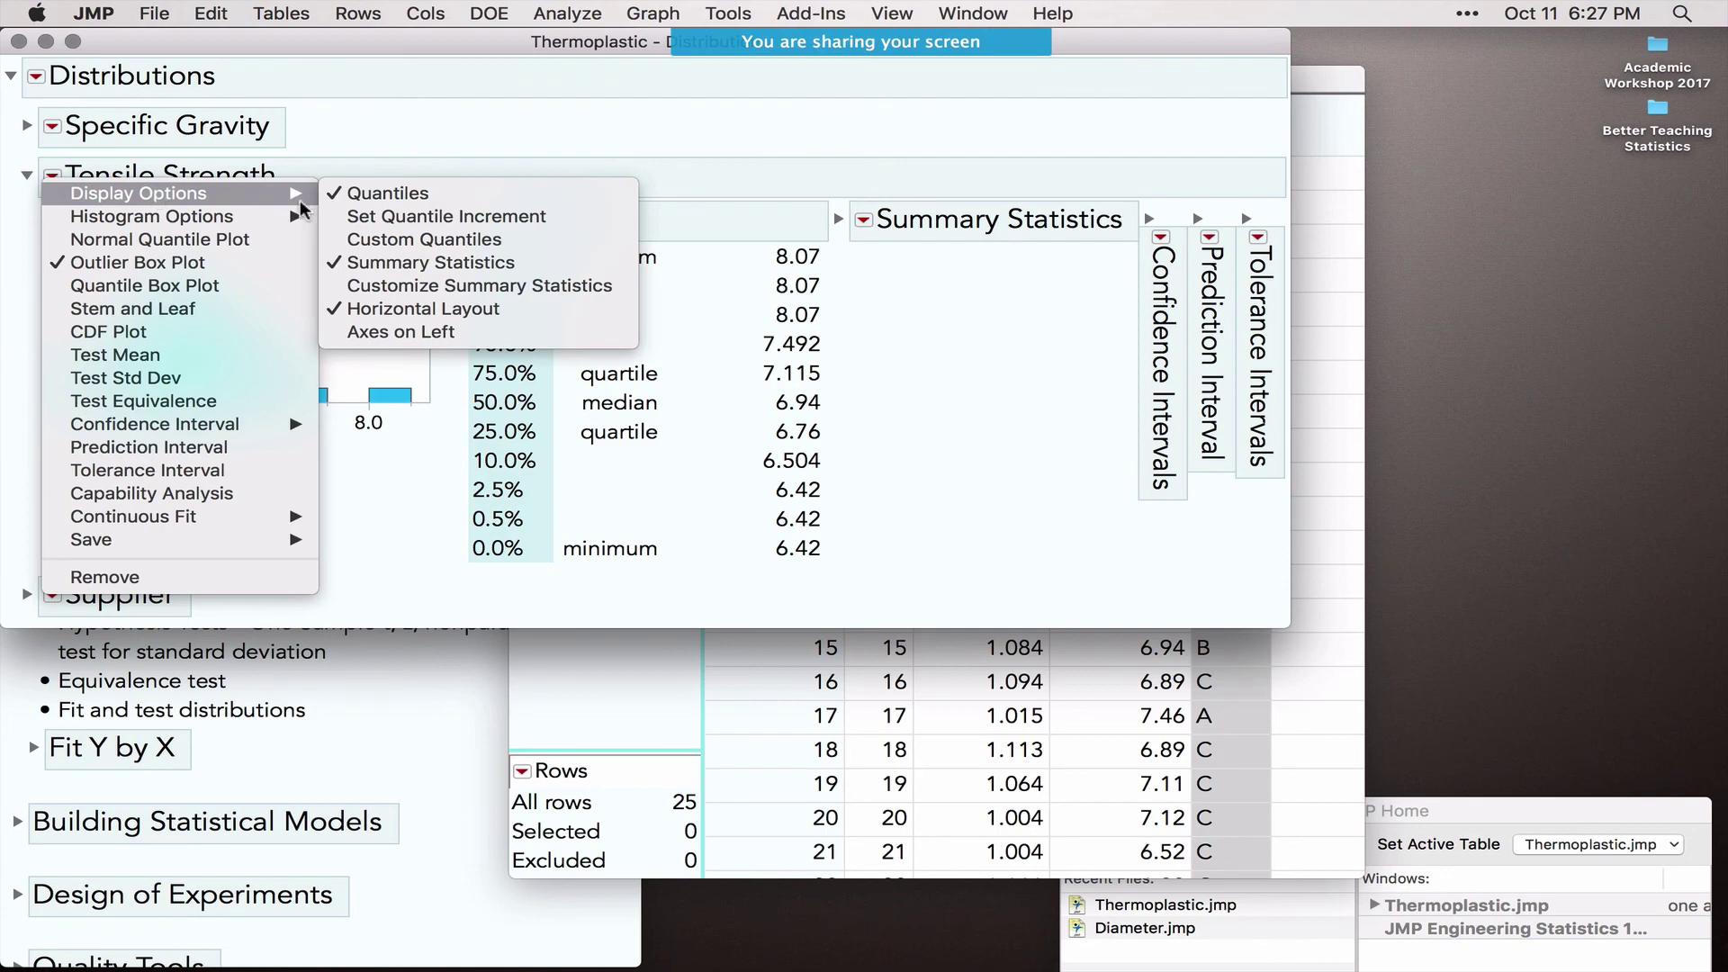
click(392, 192)
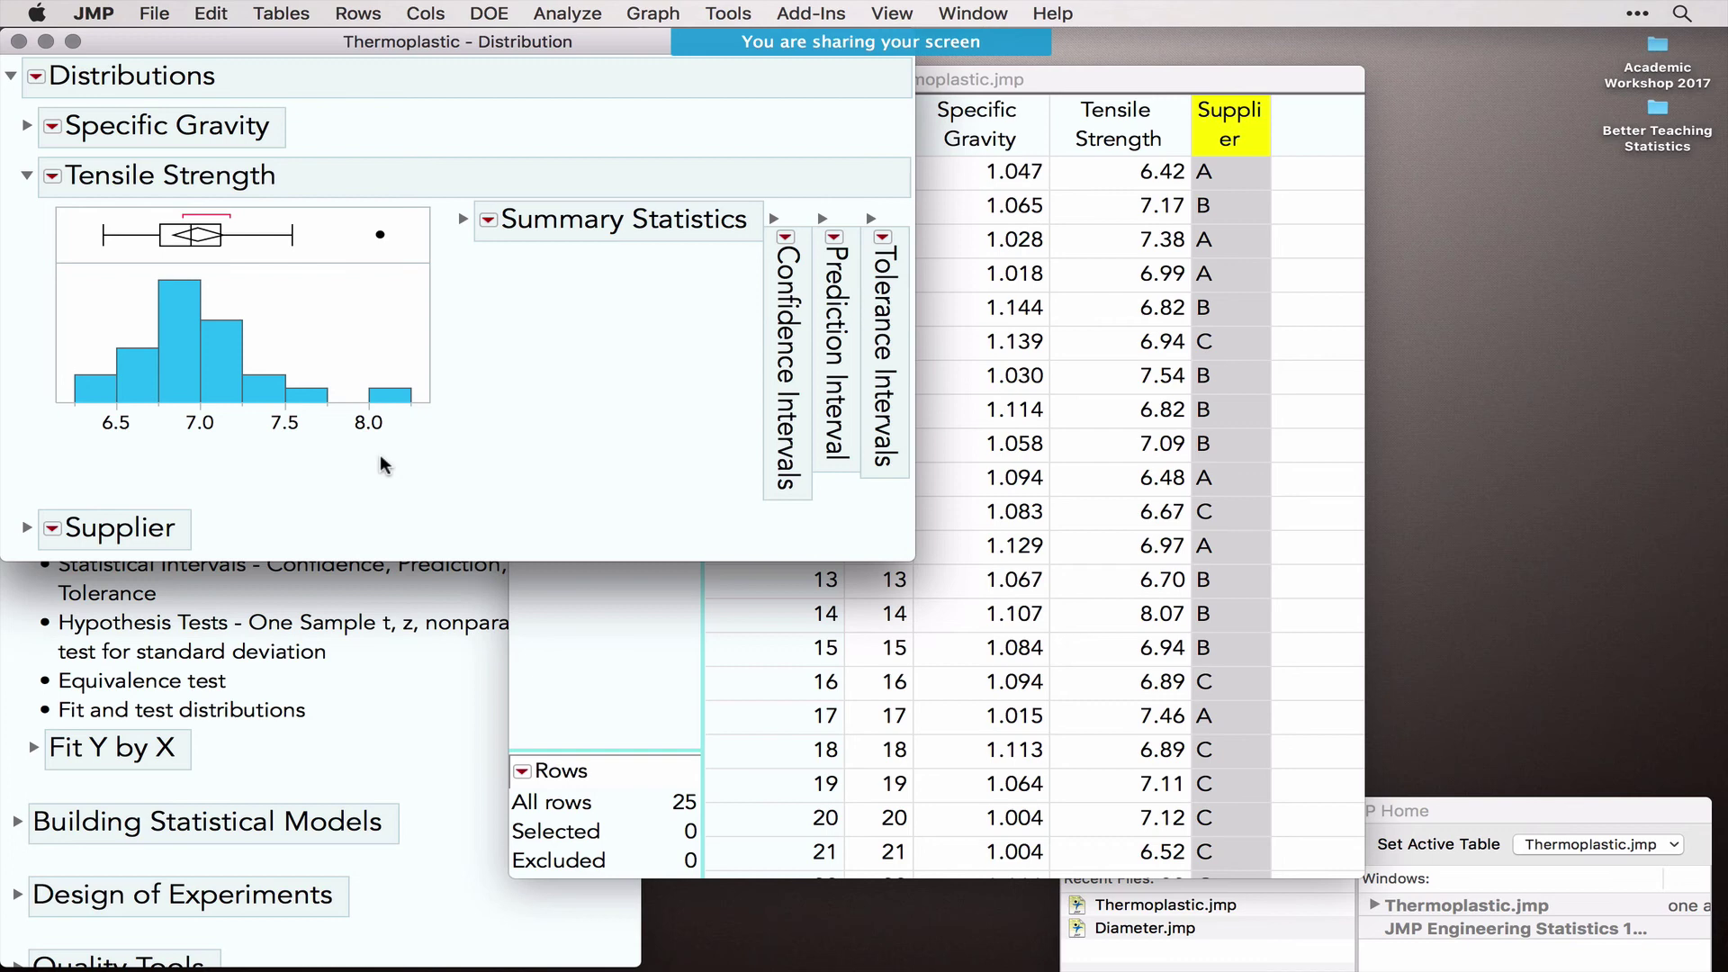
Step: Test the Tensile Strength mean against a hypothesized value of 7.2 with a t test and examine the result
click(52, 177)
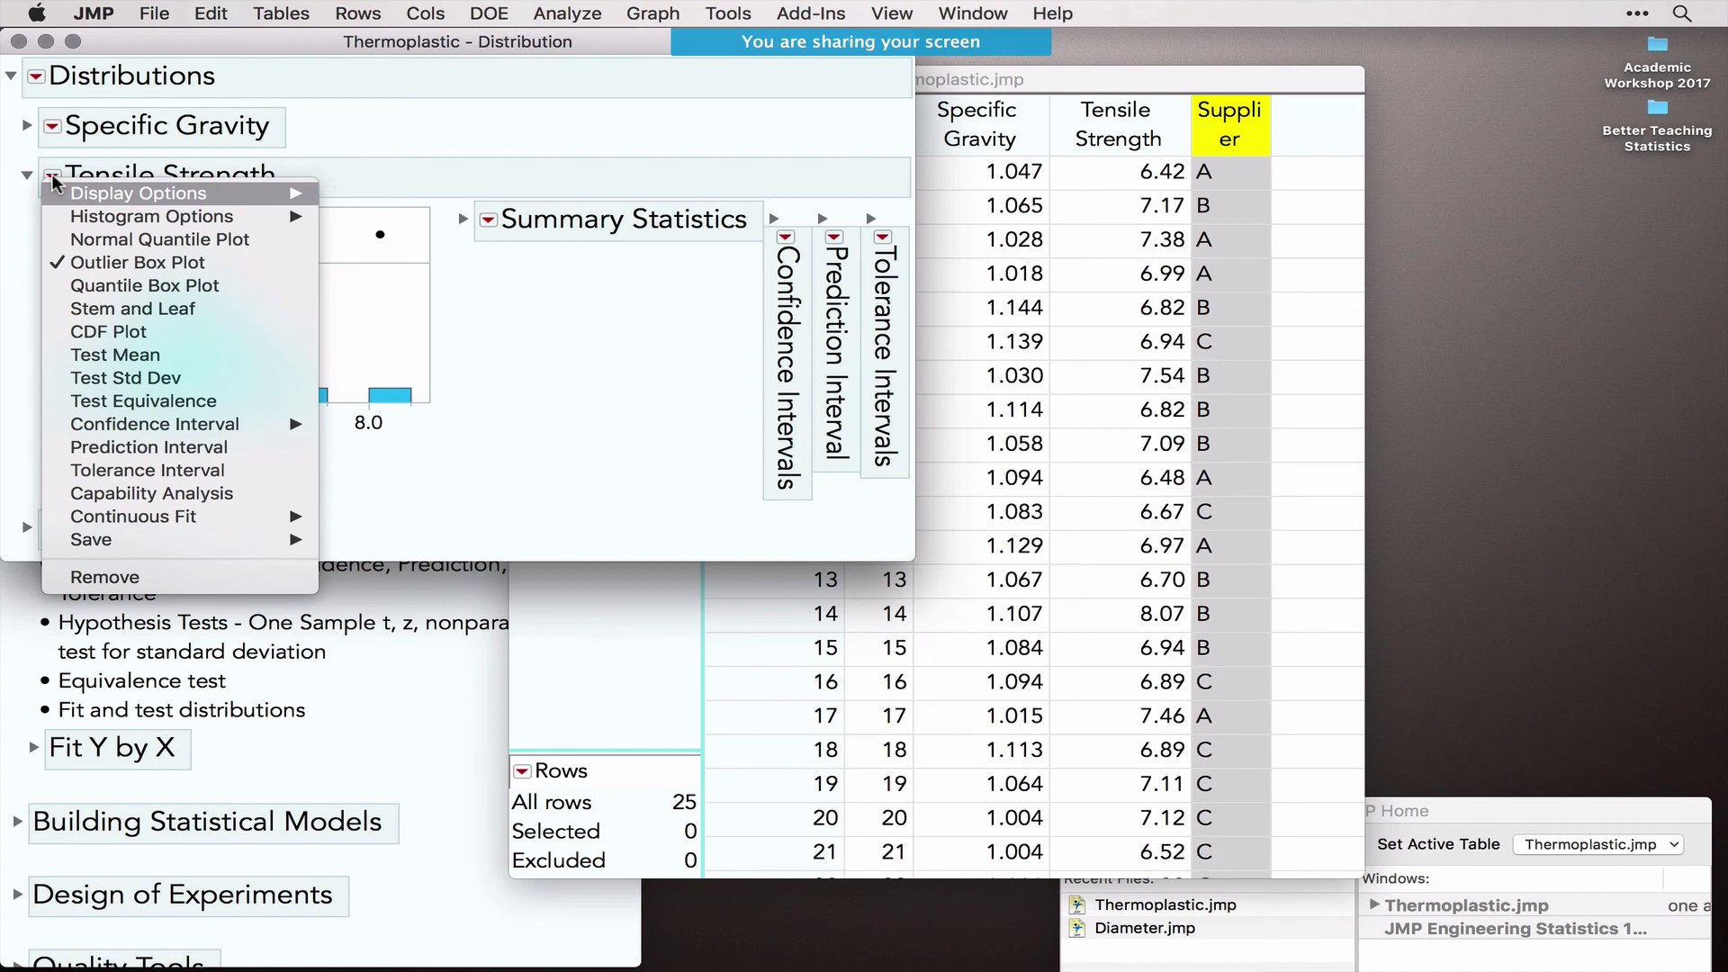
click(180, 357)
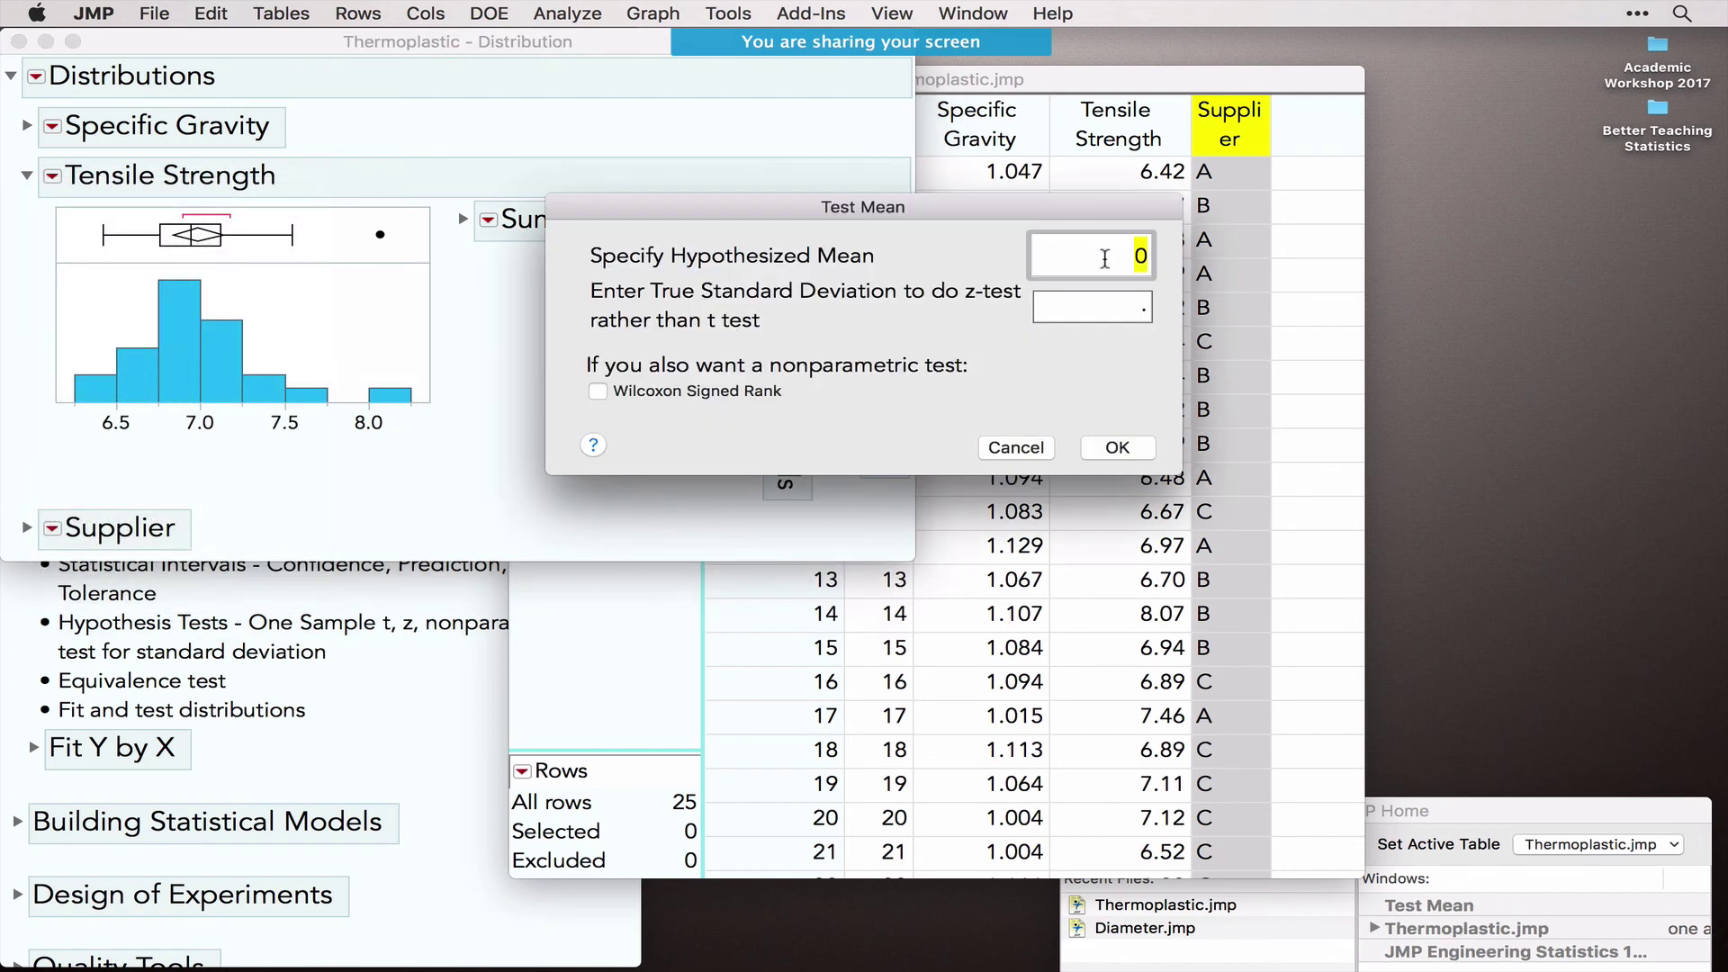
text(7.2)
click(1144, 447)
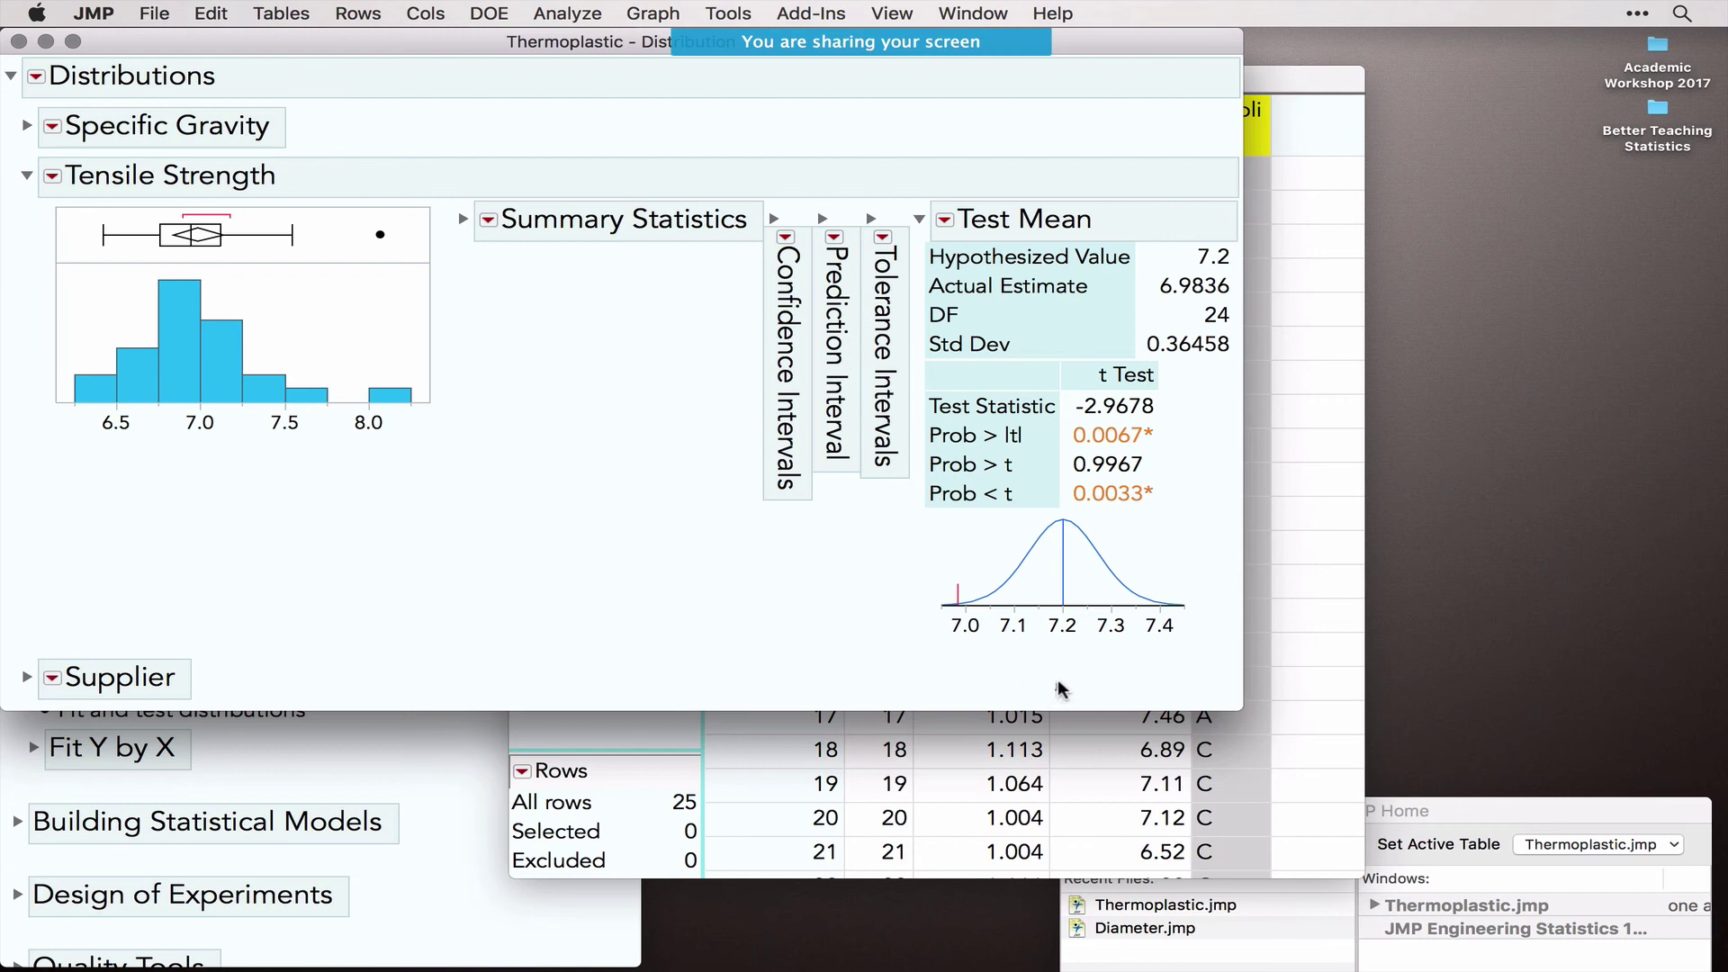
mouse_move(1062, 688)
mouse_down()
mouse_move(1058, 612)
mouse_move(1050, 635)
mouse_move(1062, 615)
mouse_move(1077, 647)
mouse_up()
drag(841, 564, 953, 585)
mouse_move(1113, 433)
Step: Open the p-value animation for the mean test and shift the hypothesized mean to about 7.13
click(945, 220)
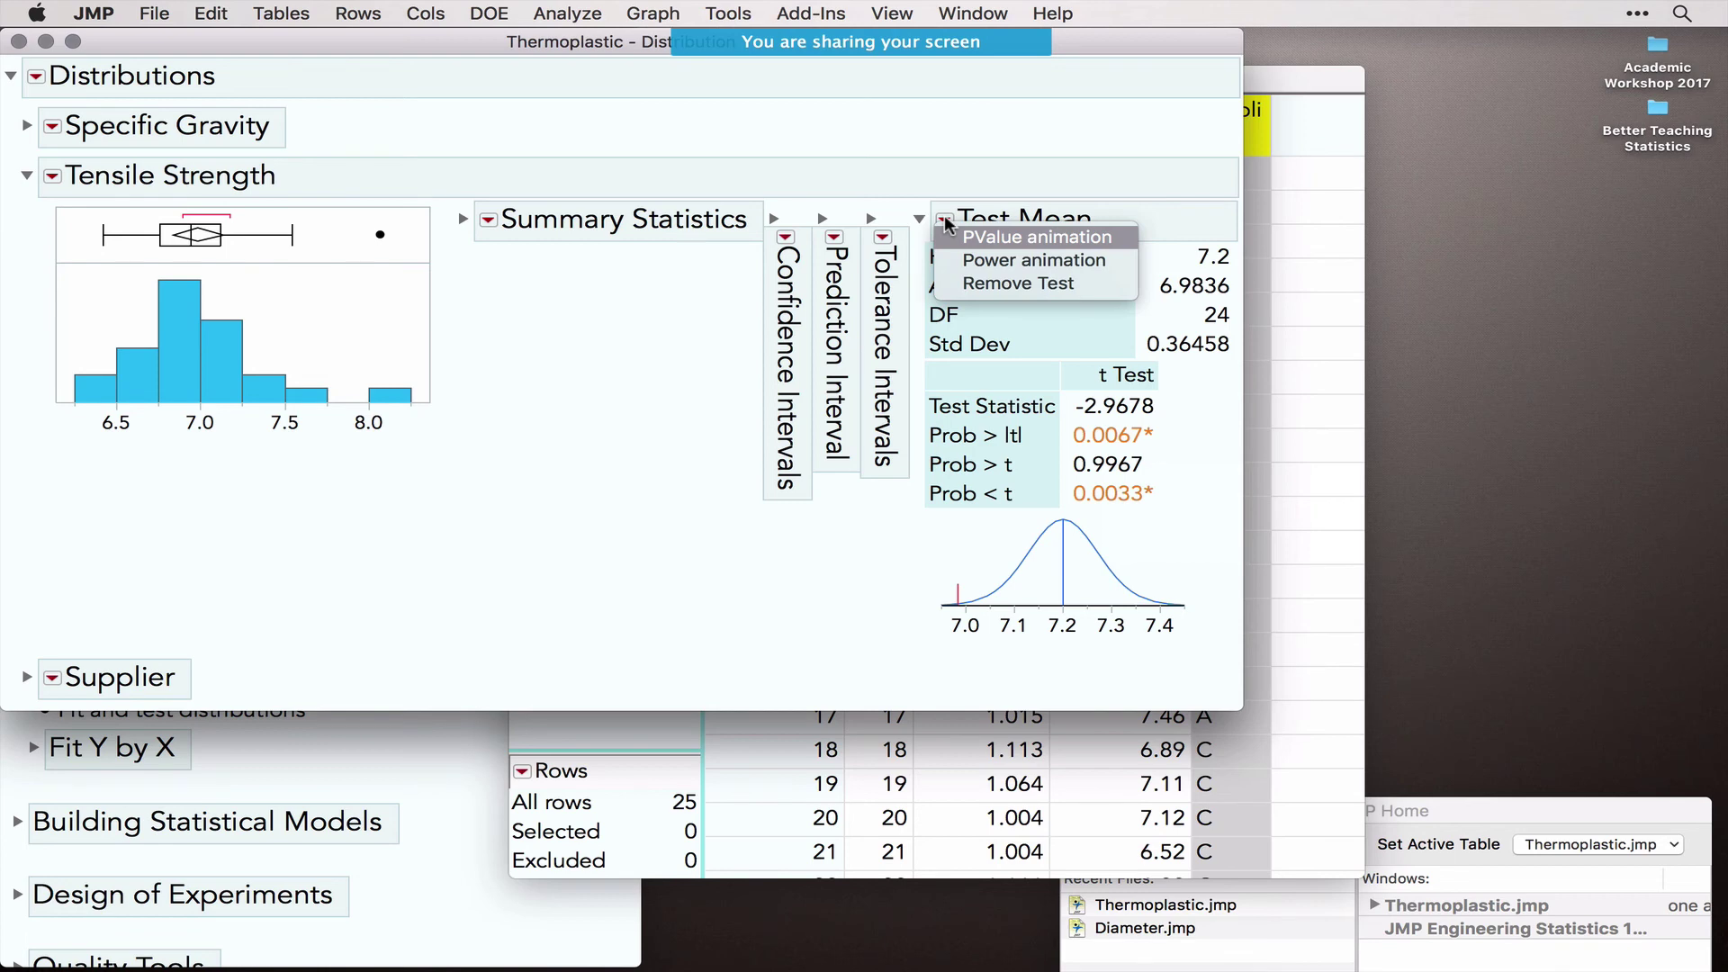
click(985, 236)
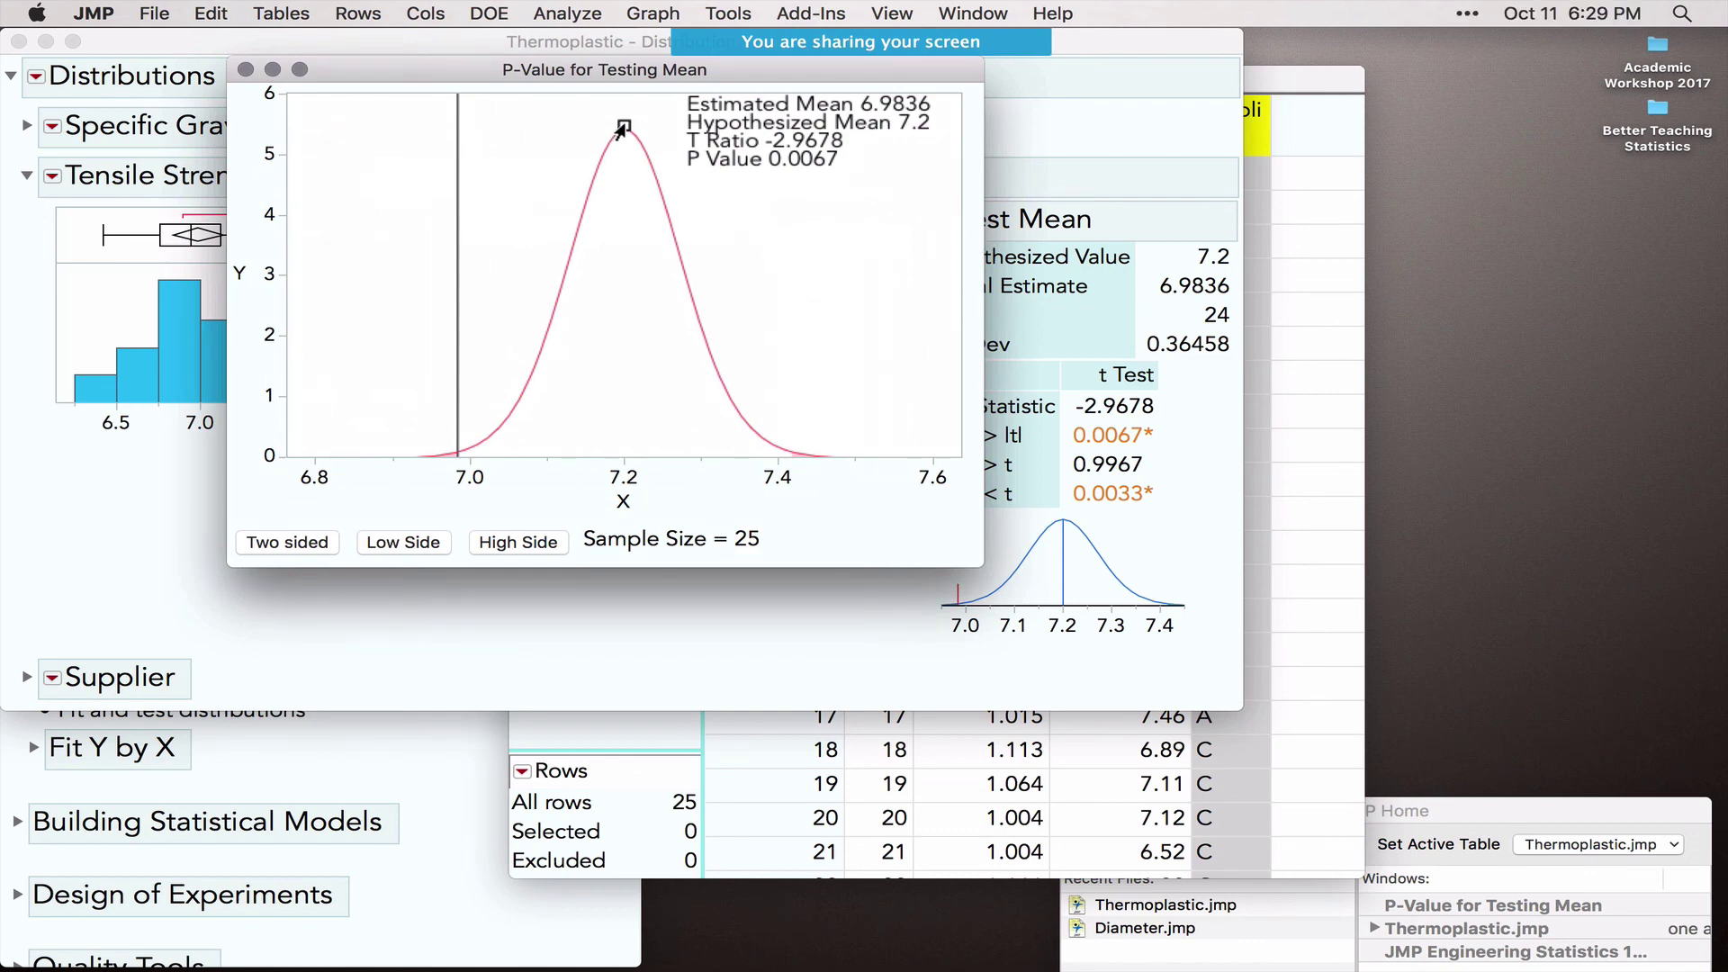
drag(621, 126, 568, 177)
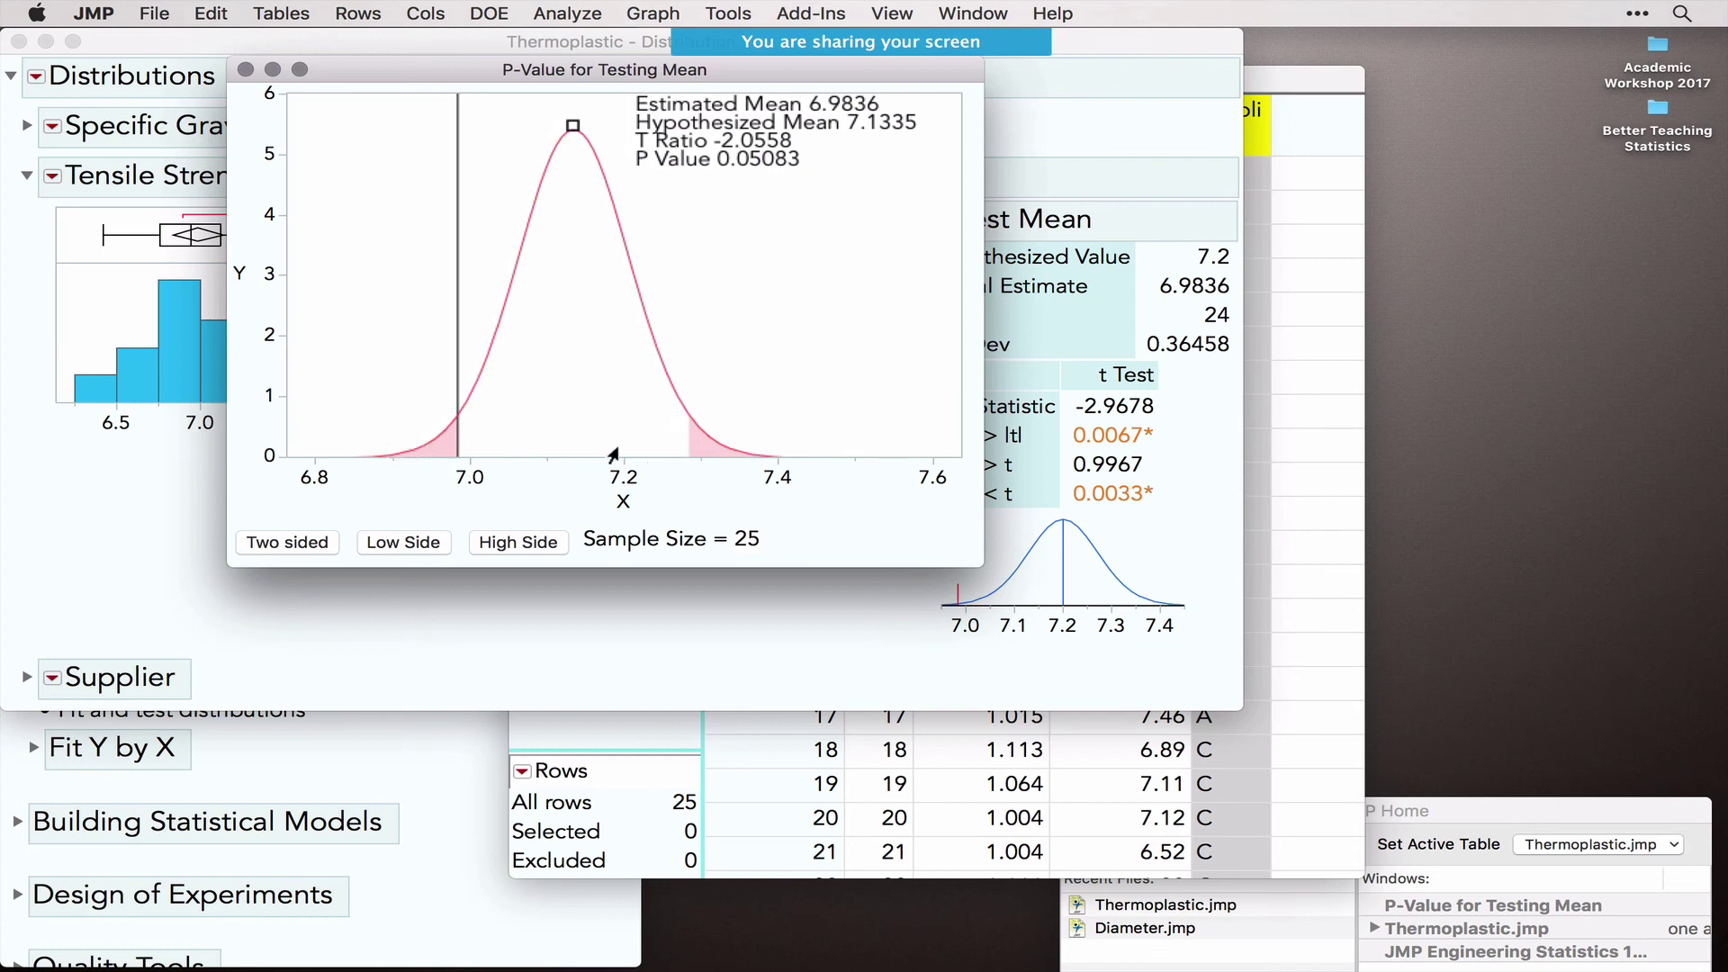
Step: Explore the p-value animation with sample sizes of 50 and 10, and close it
click(755, 540)
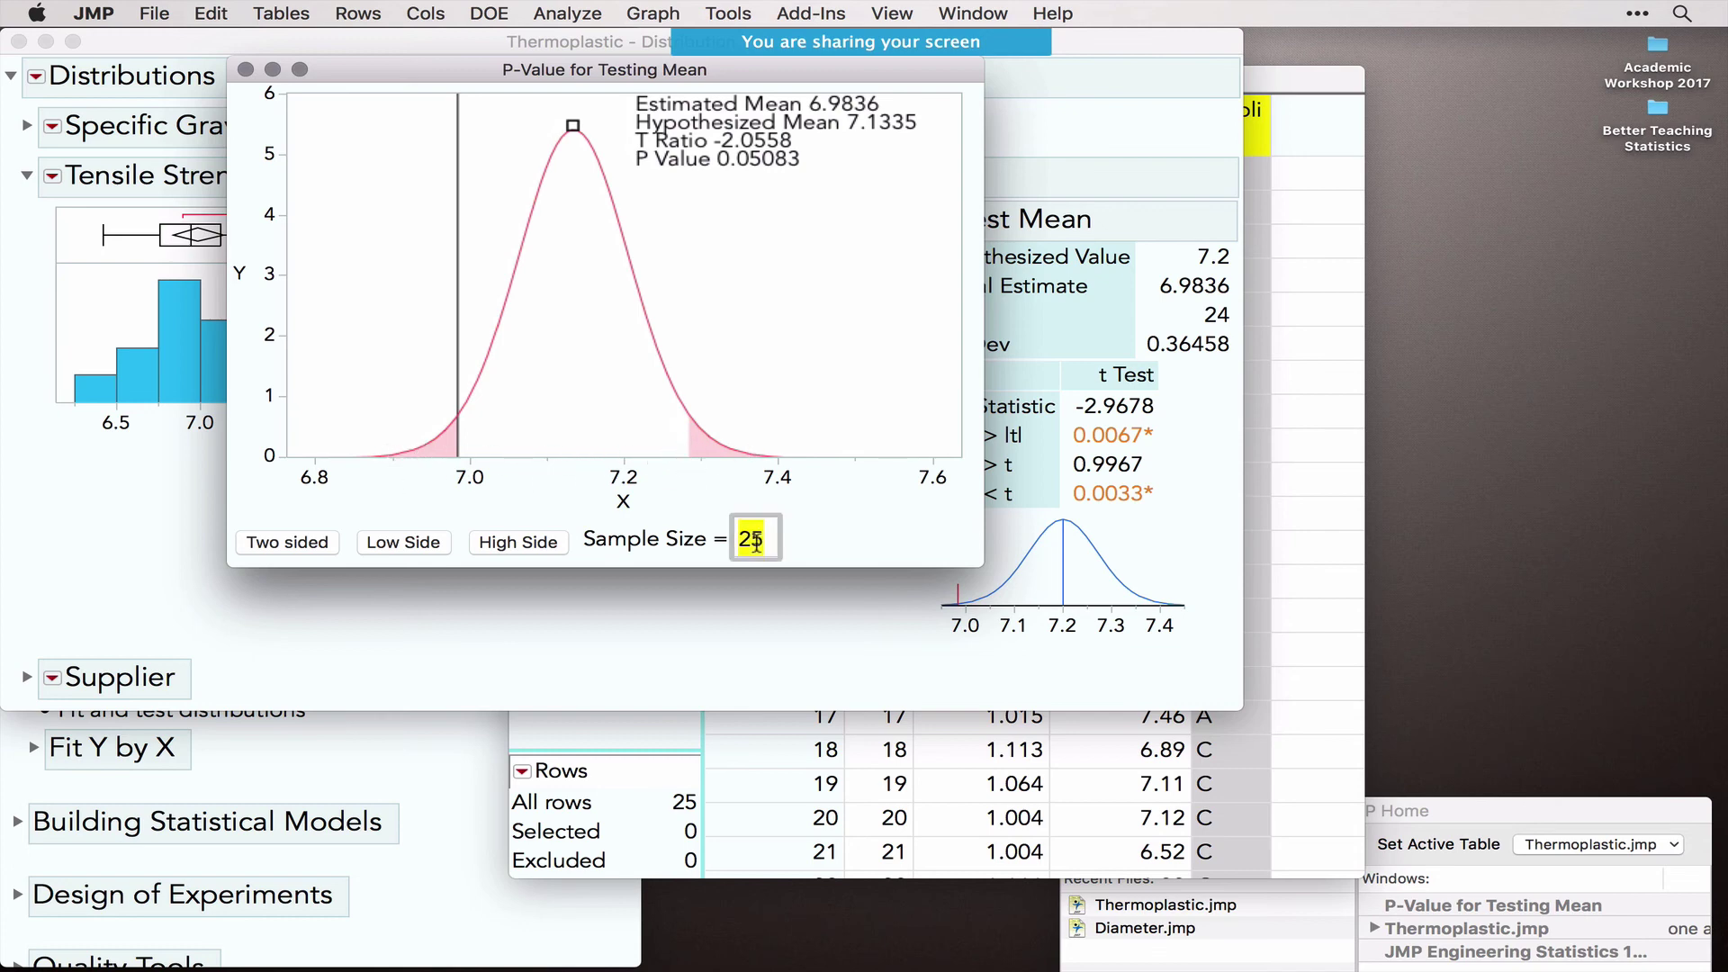
text(50)
key(Return)
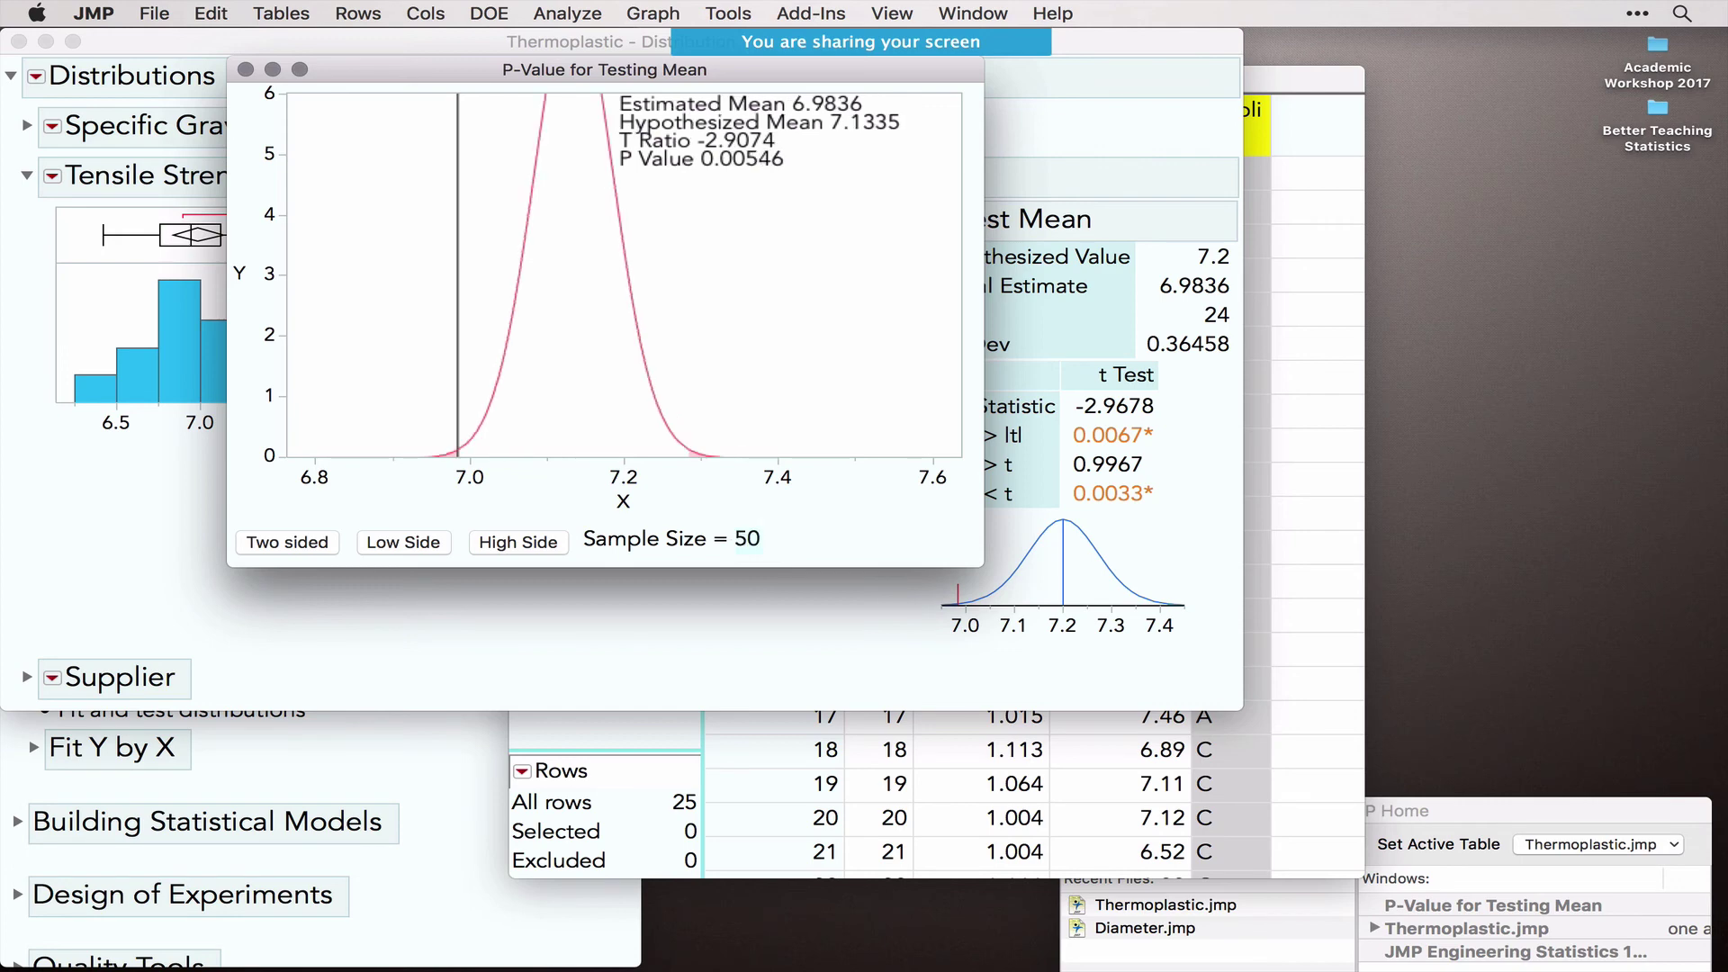
click(752, 540)
text(10)
key(Return)
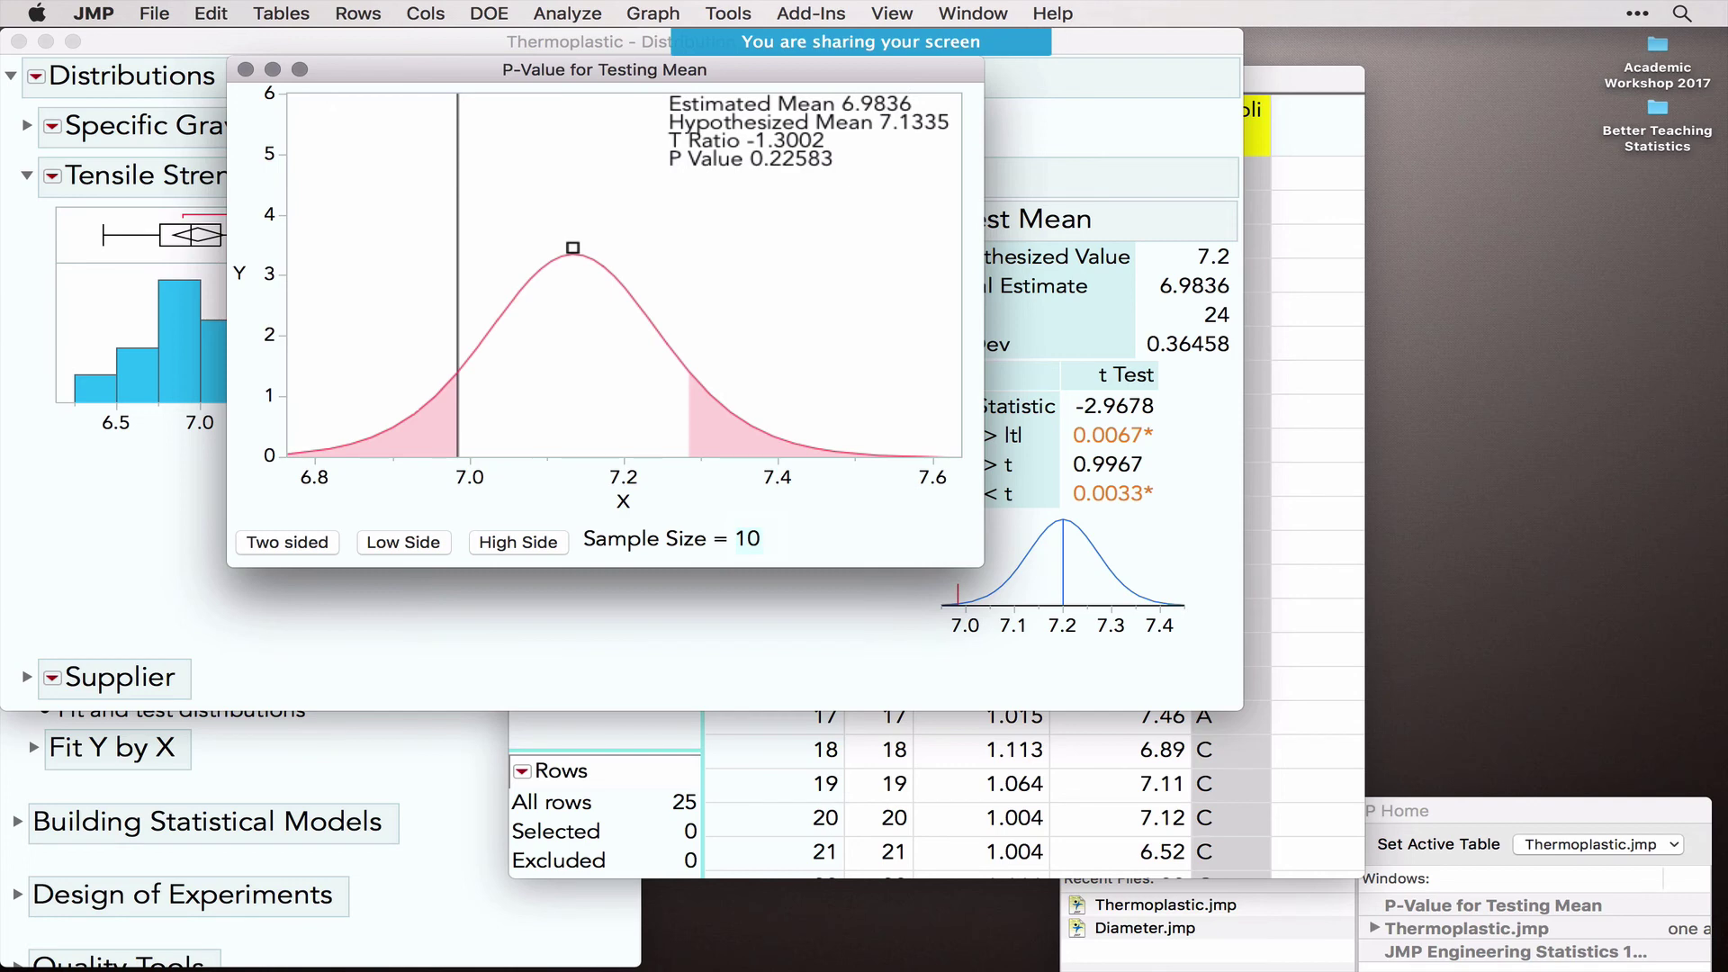
click(246, 70)
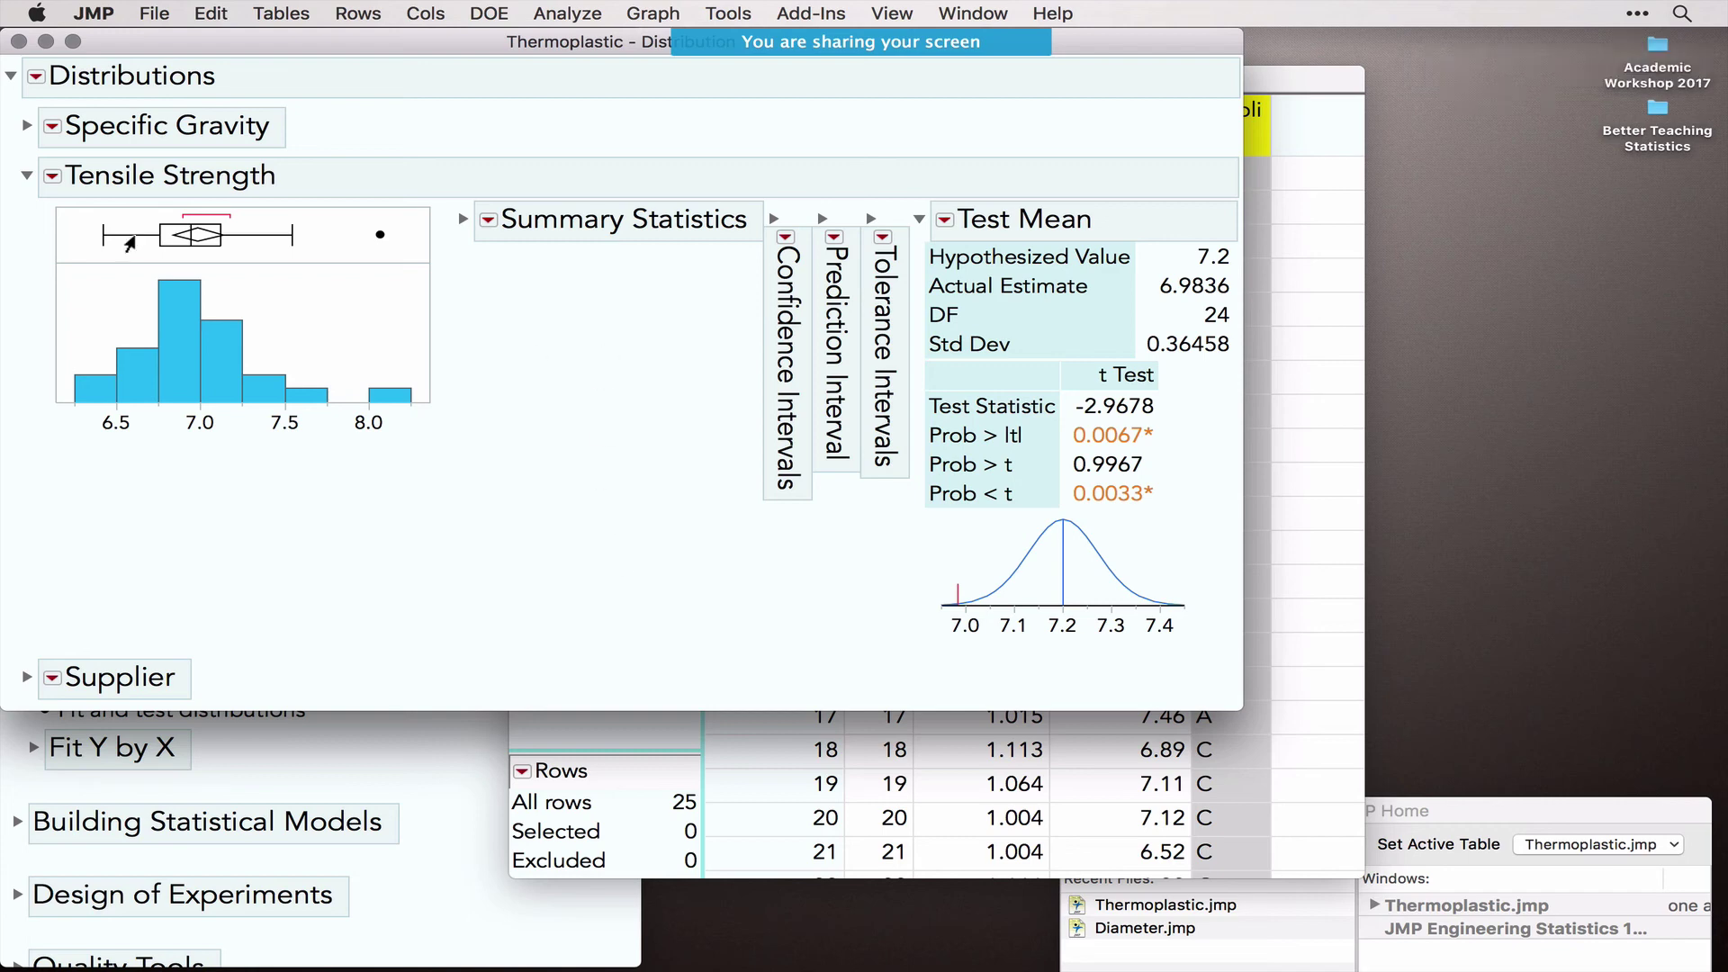
Step: Run an equivalence test on the Tensile Strength mean with a target of 7.2 and a practically-zero difference of 0.3, and read its conclusion
click(53, 176)
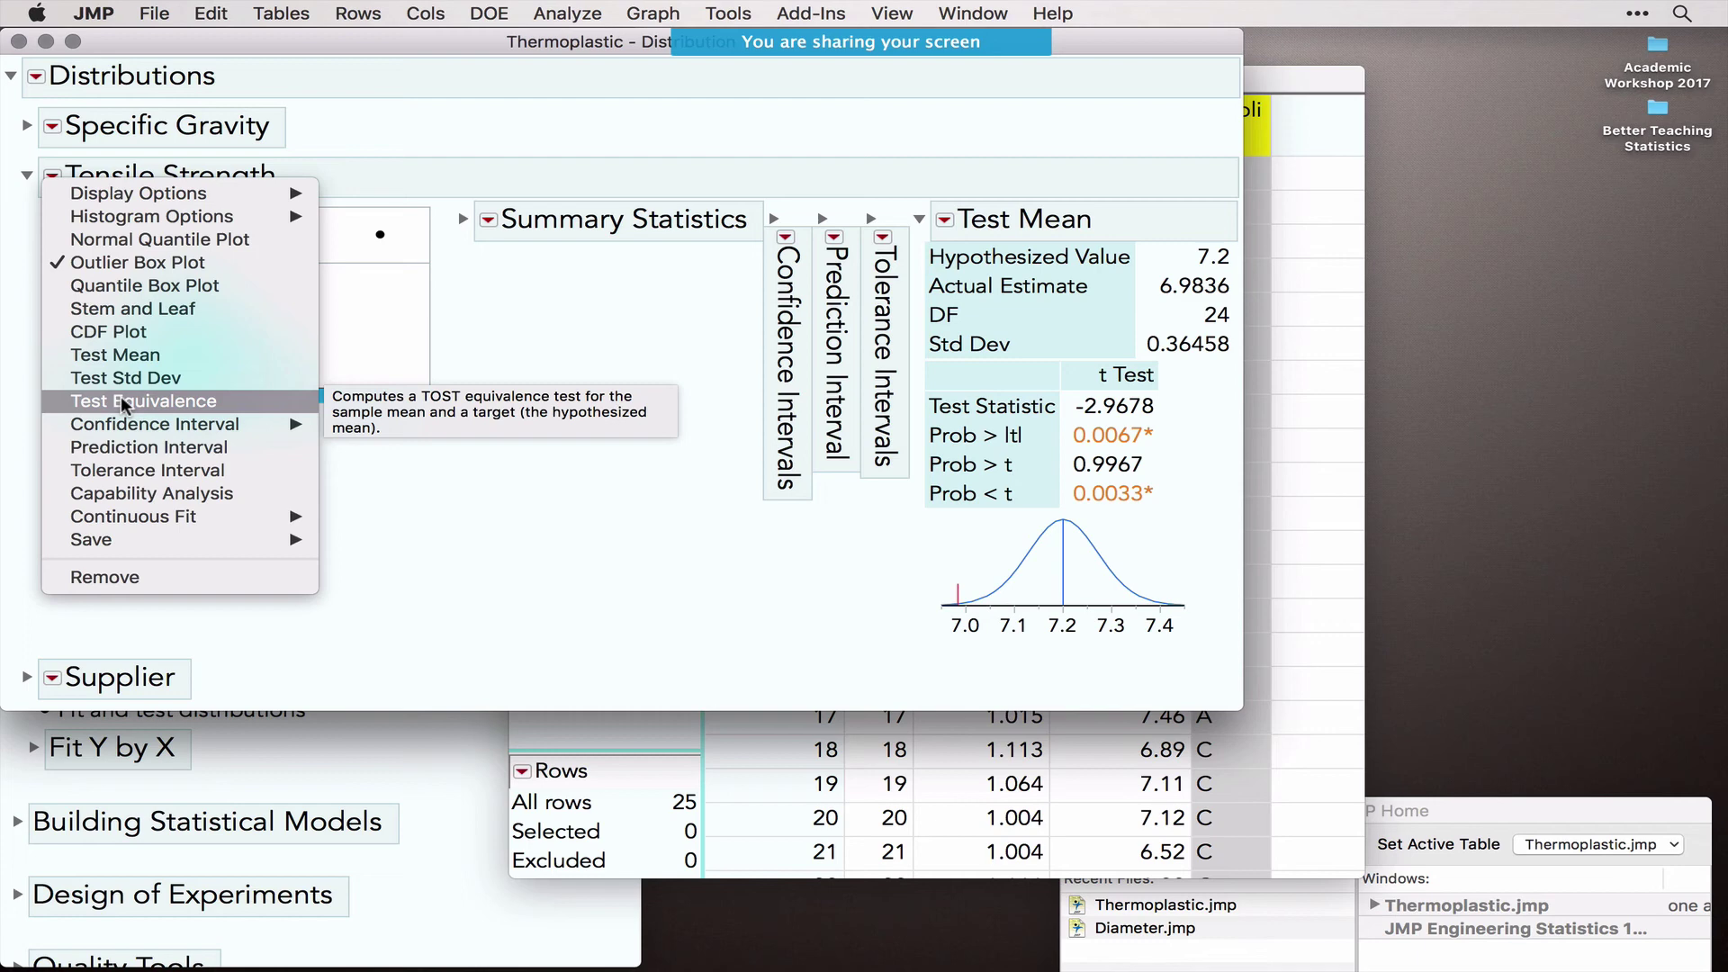
click(172, 407)
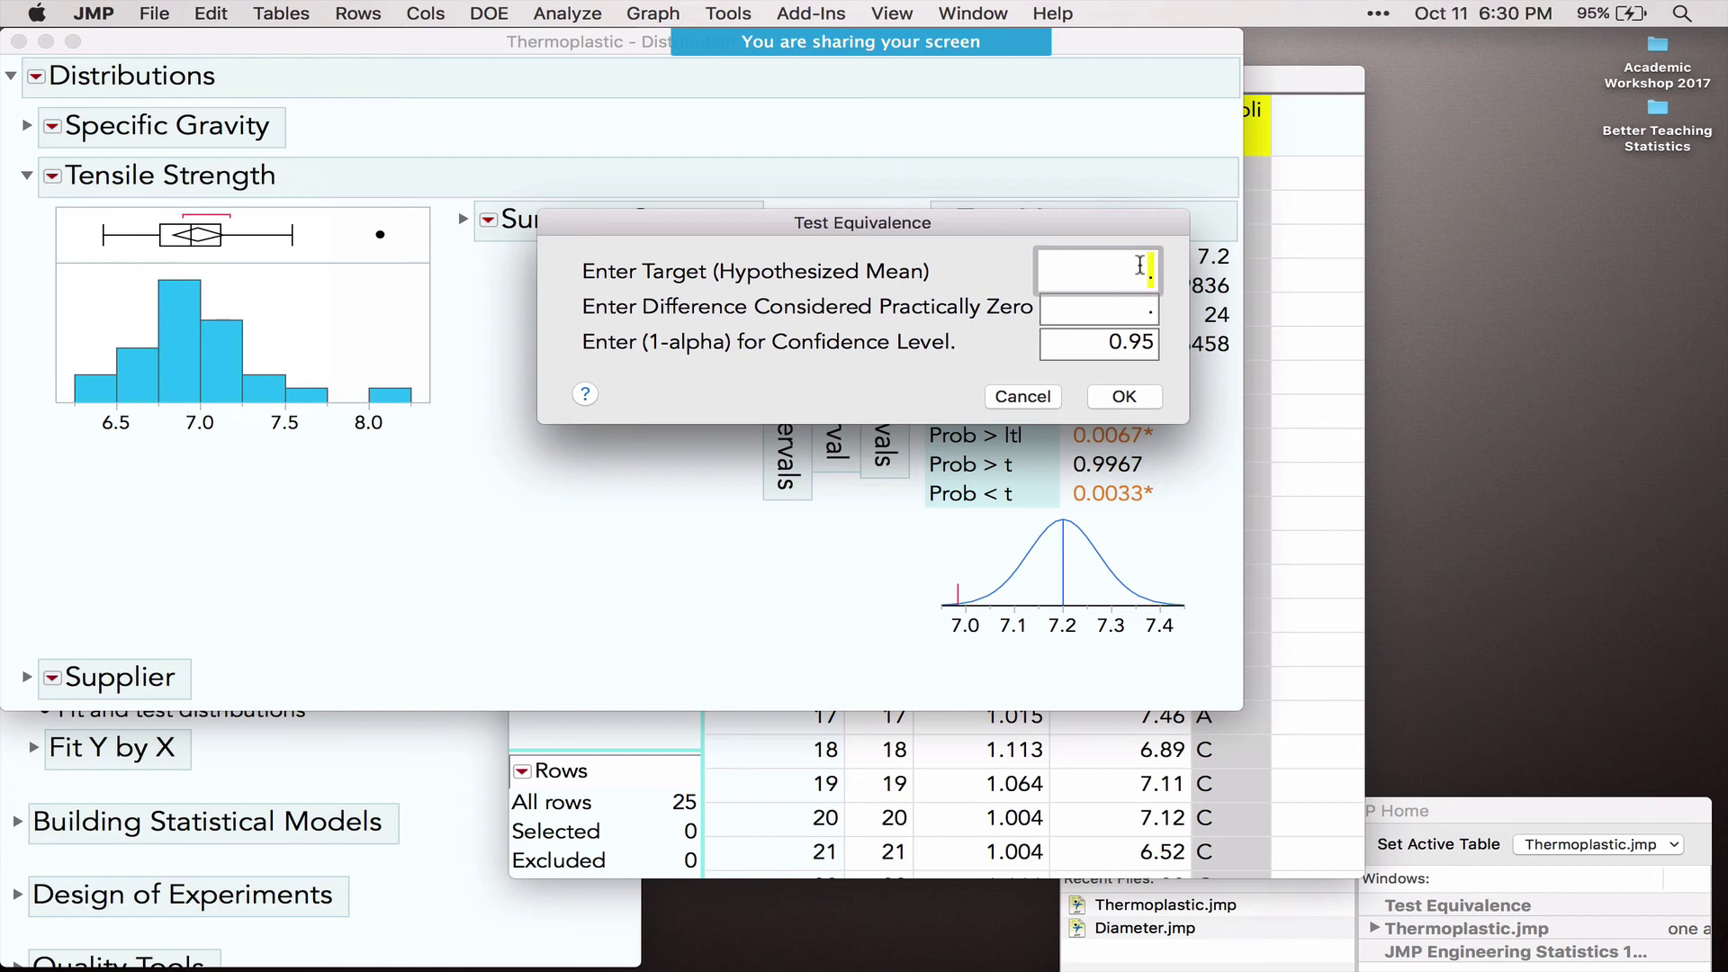
text(7.2)
click(1142, 306)
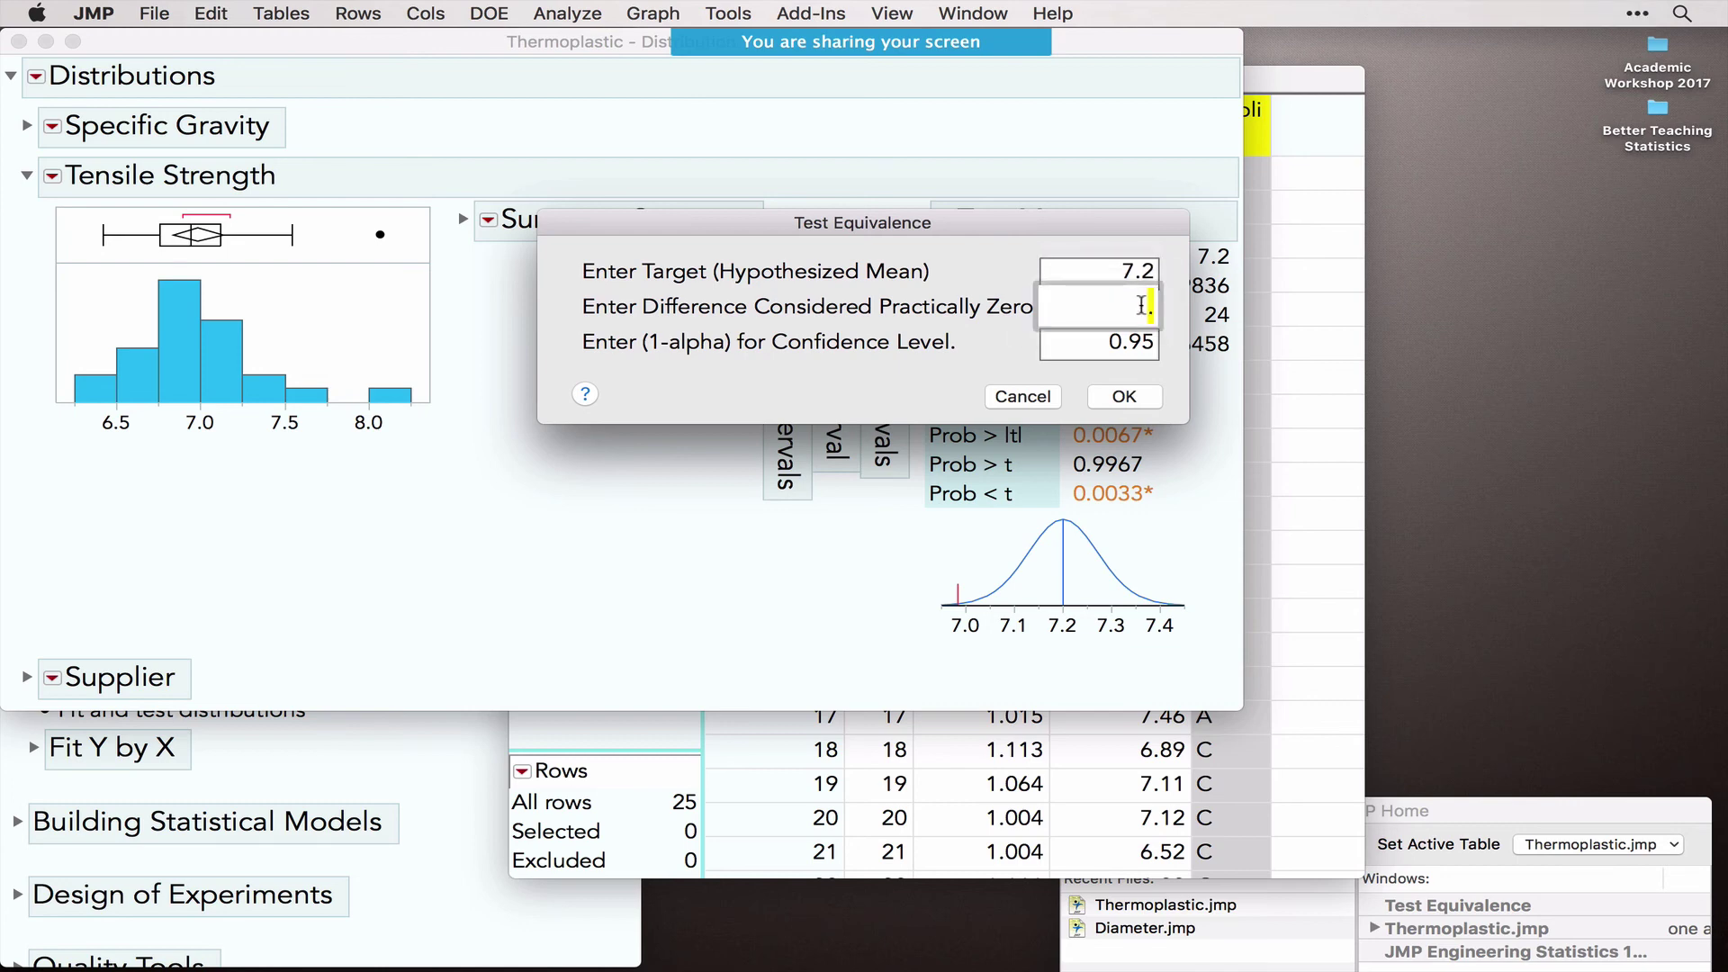
text(0.3)
click(1124, 396)
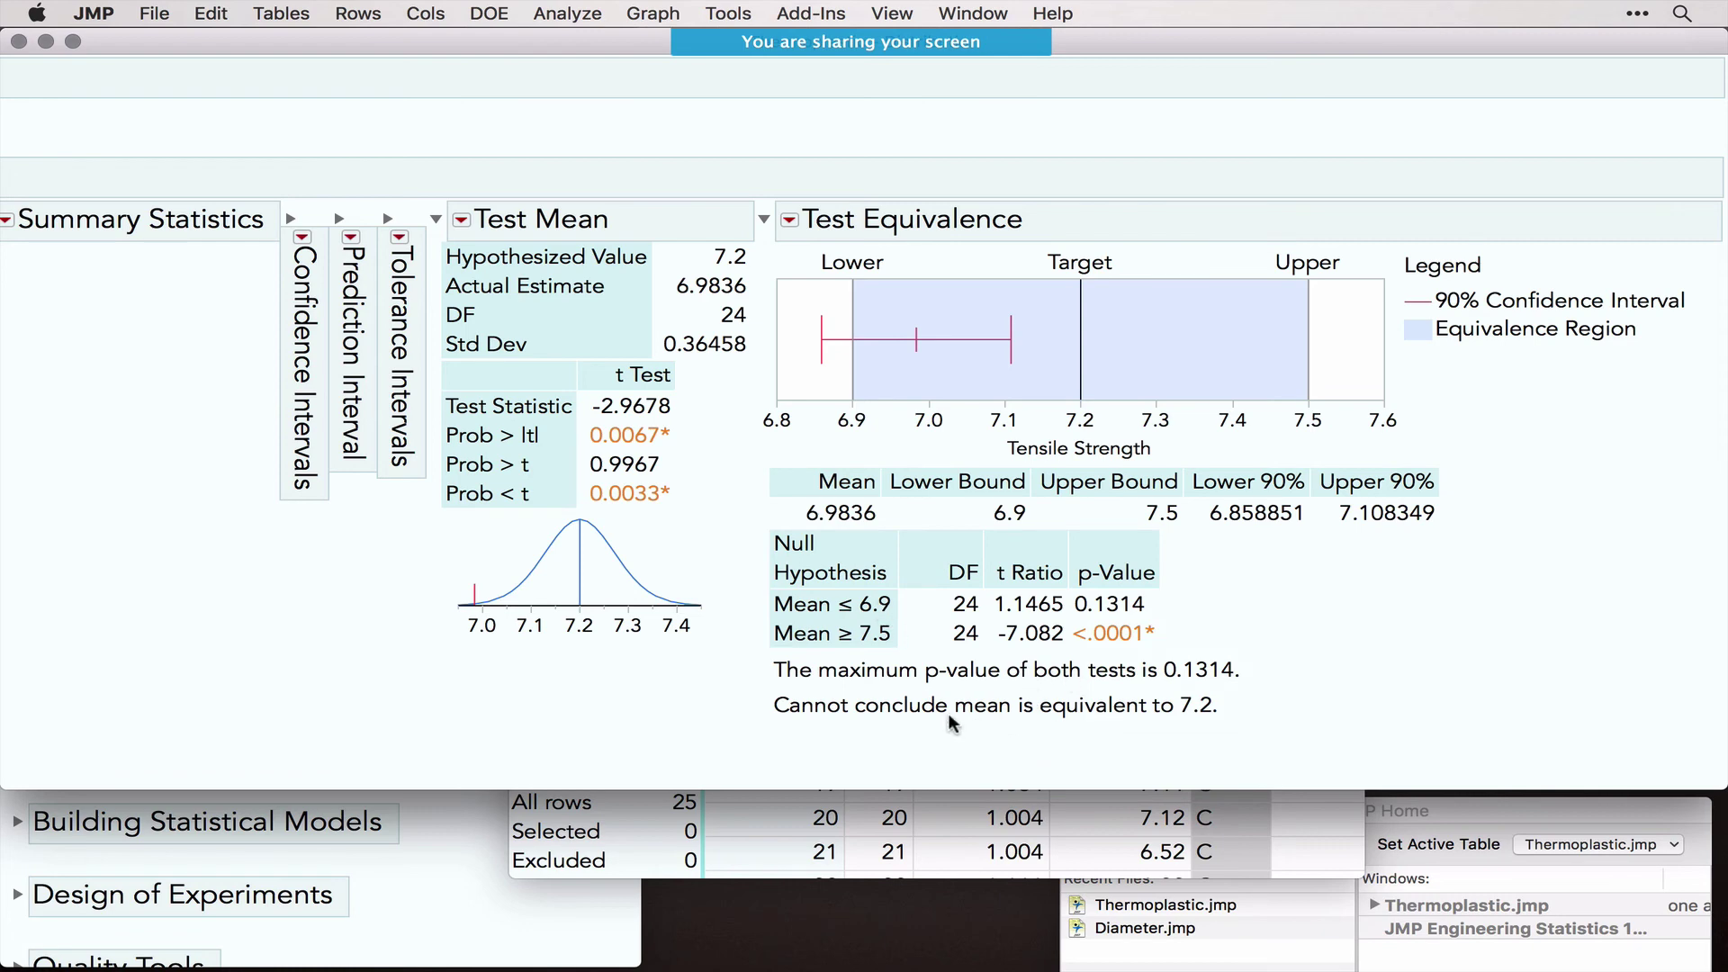
mouse_move(776, 731)
mouse_down()
mouse_move(1112, 711)
mouse_move(1231, 734)
mouse_up()
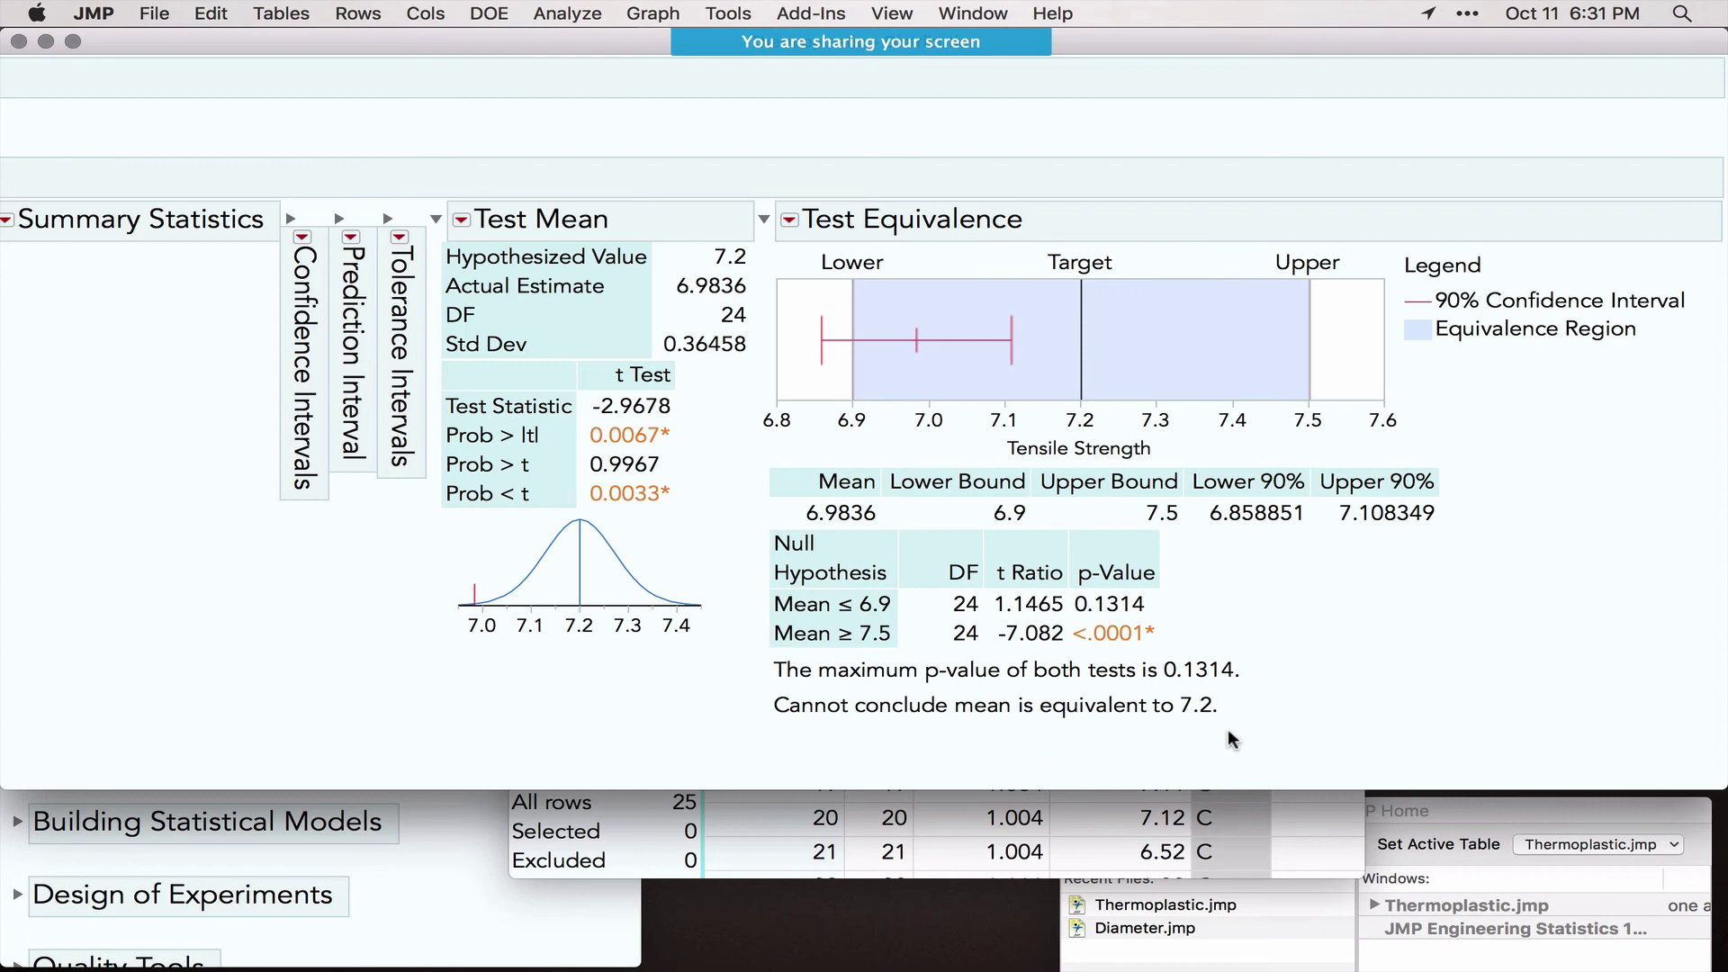
scroll(1231, 738, left, 10)
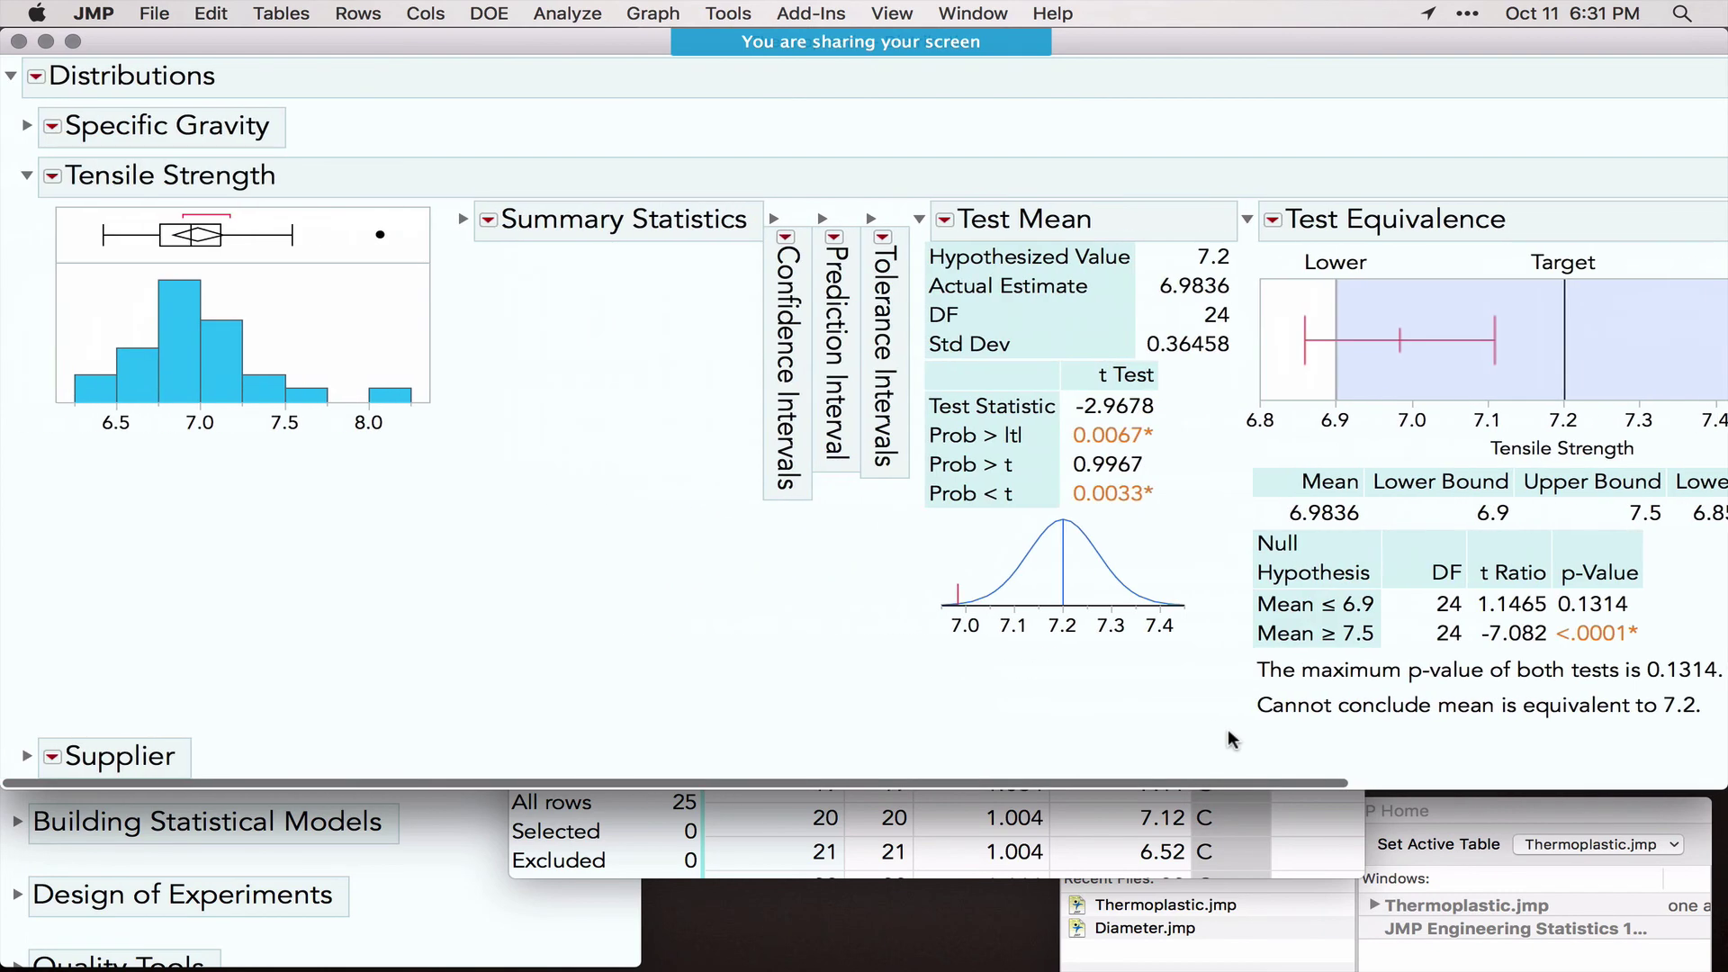
Step: Fit all continuous distributions to Tensile Strength and review the comparison table and the fitted curve on the histogram
click(52, 176)
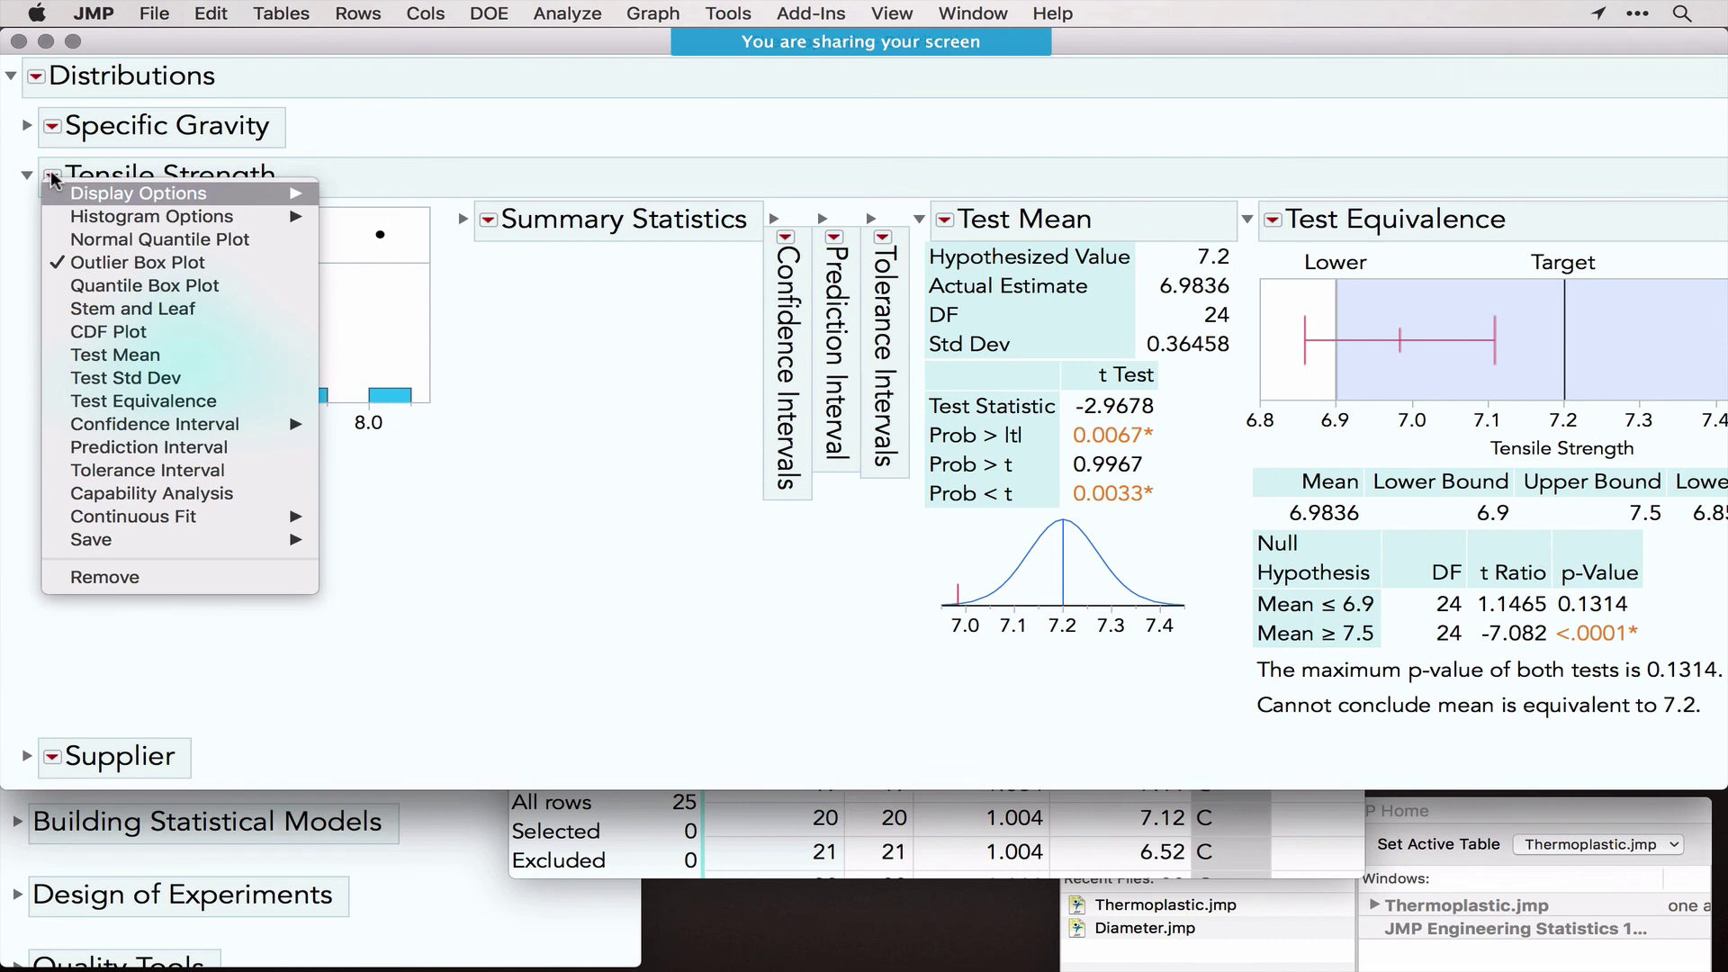
mouse_move(175, 520)
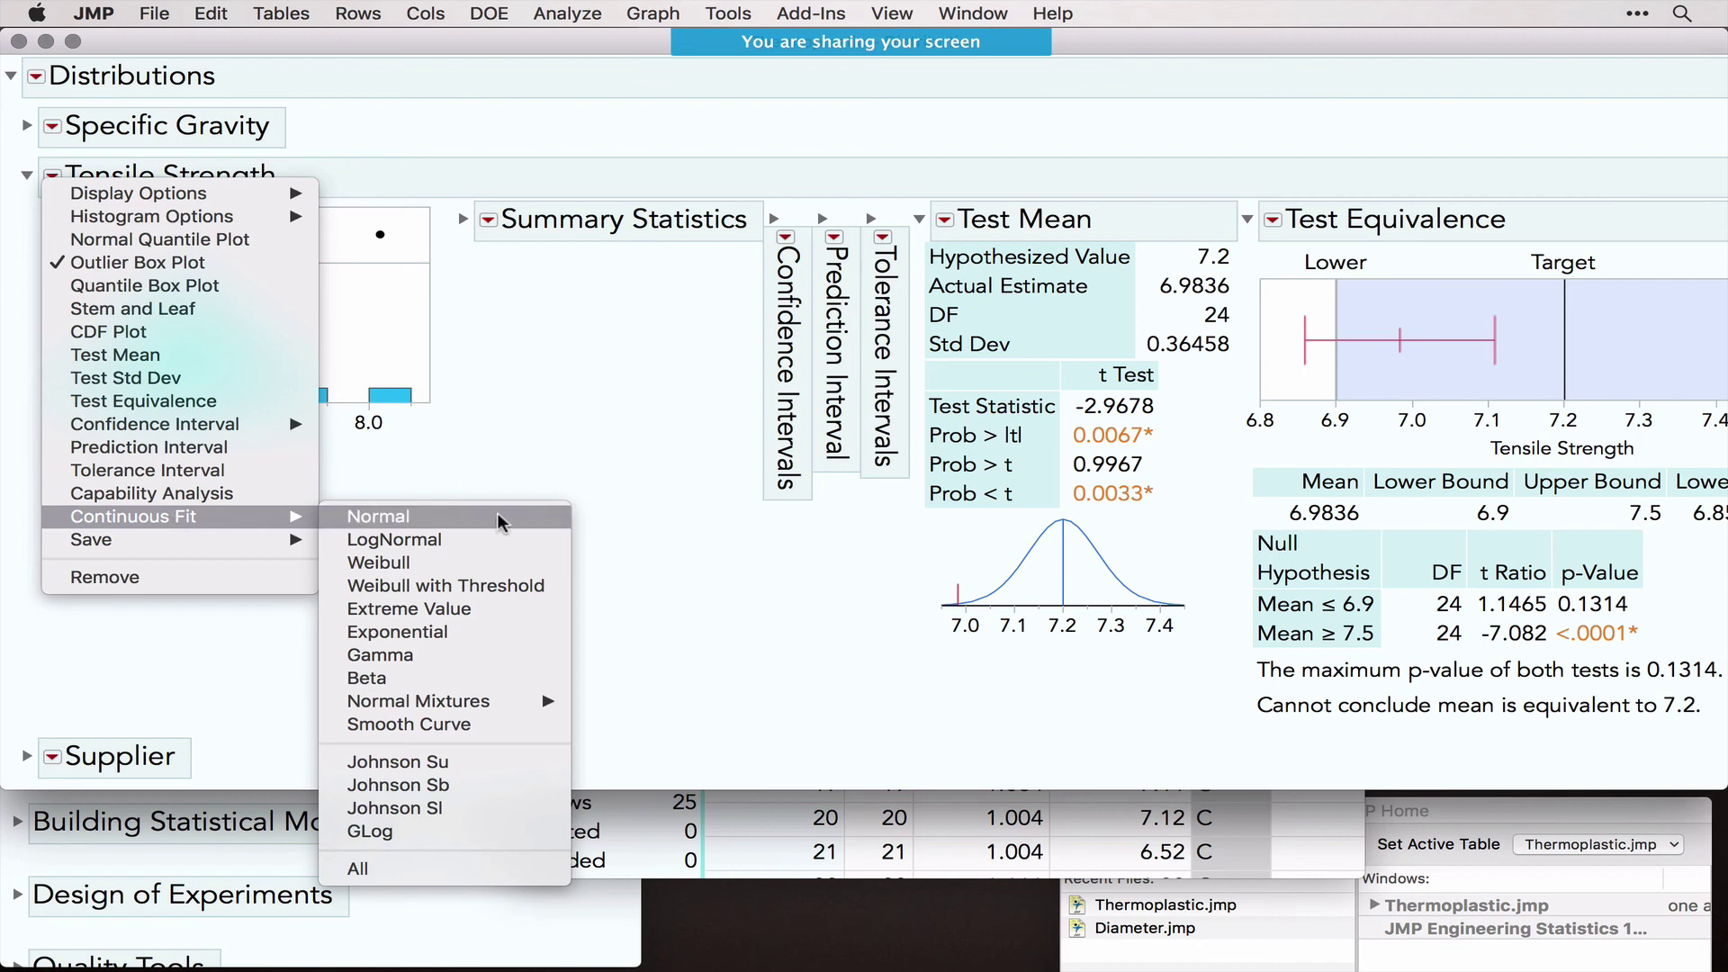
click(474, 867)
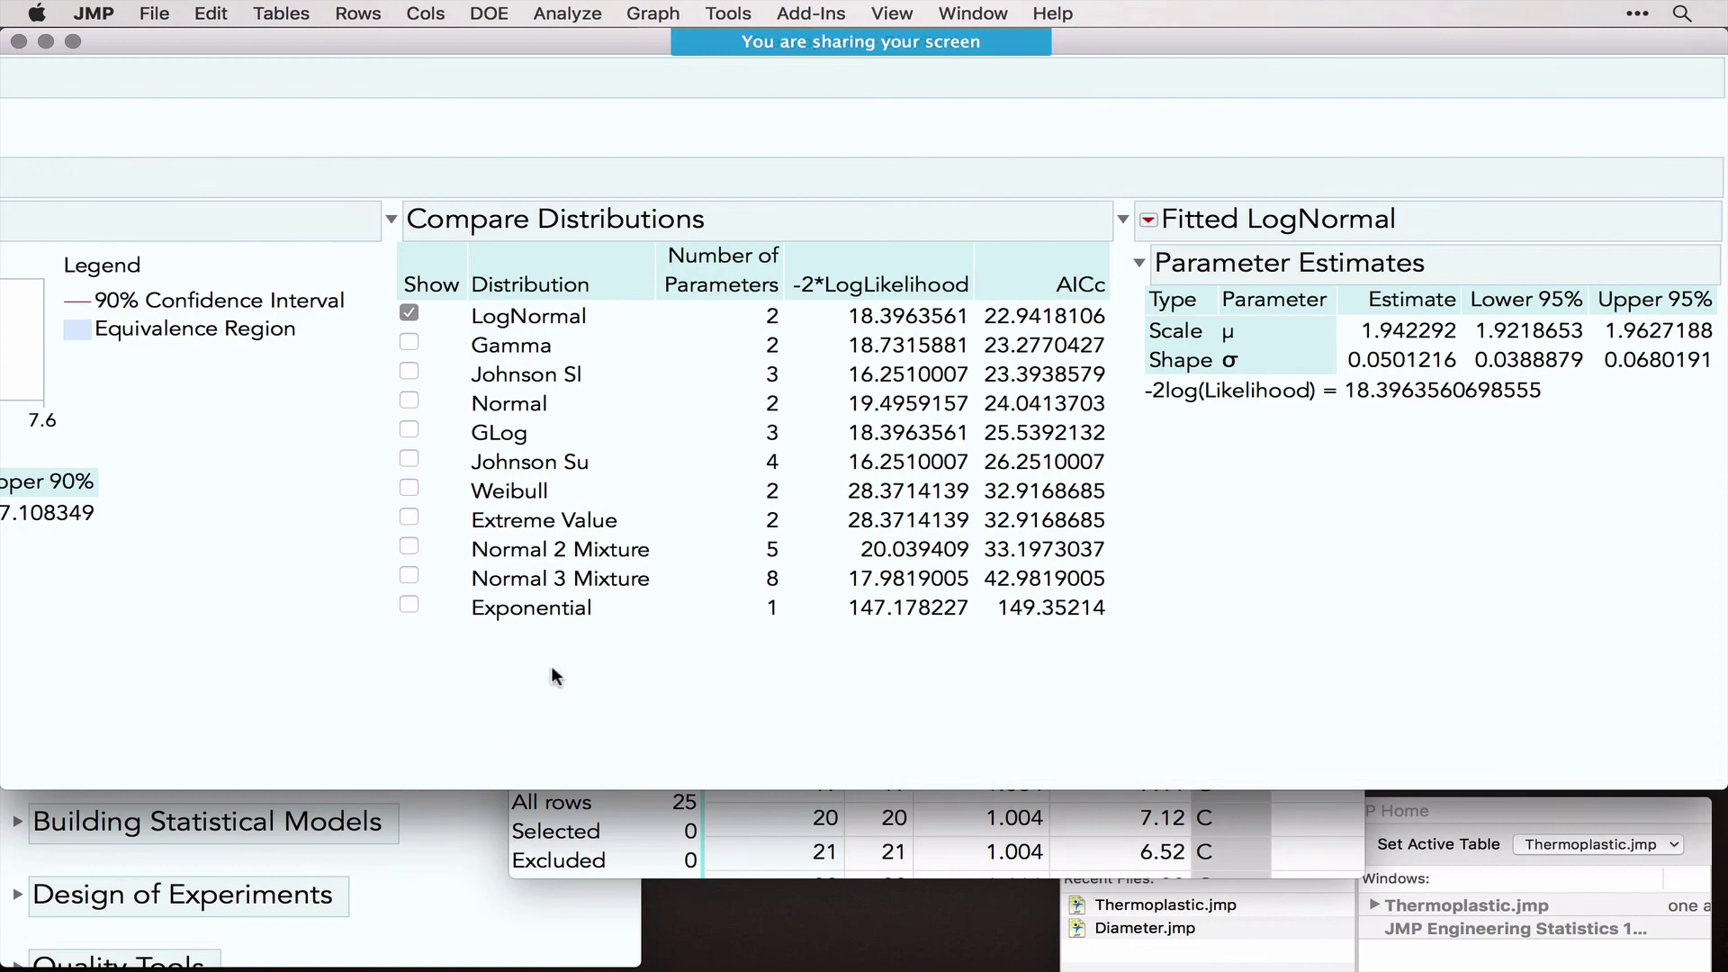
scroll(552, 670, left, 10)
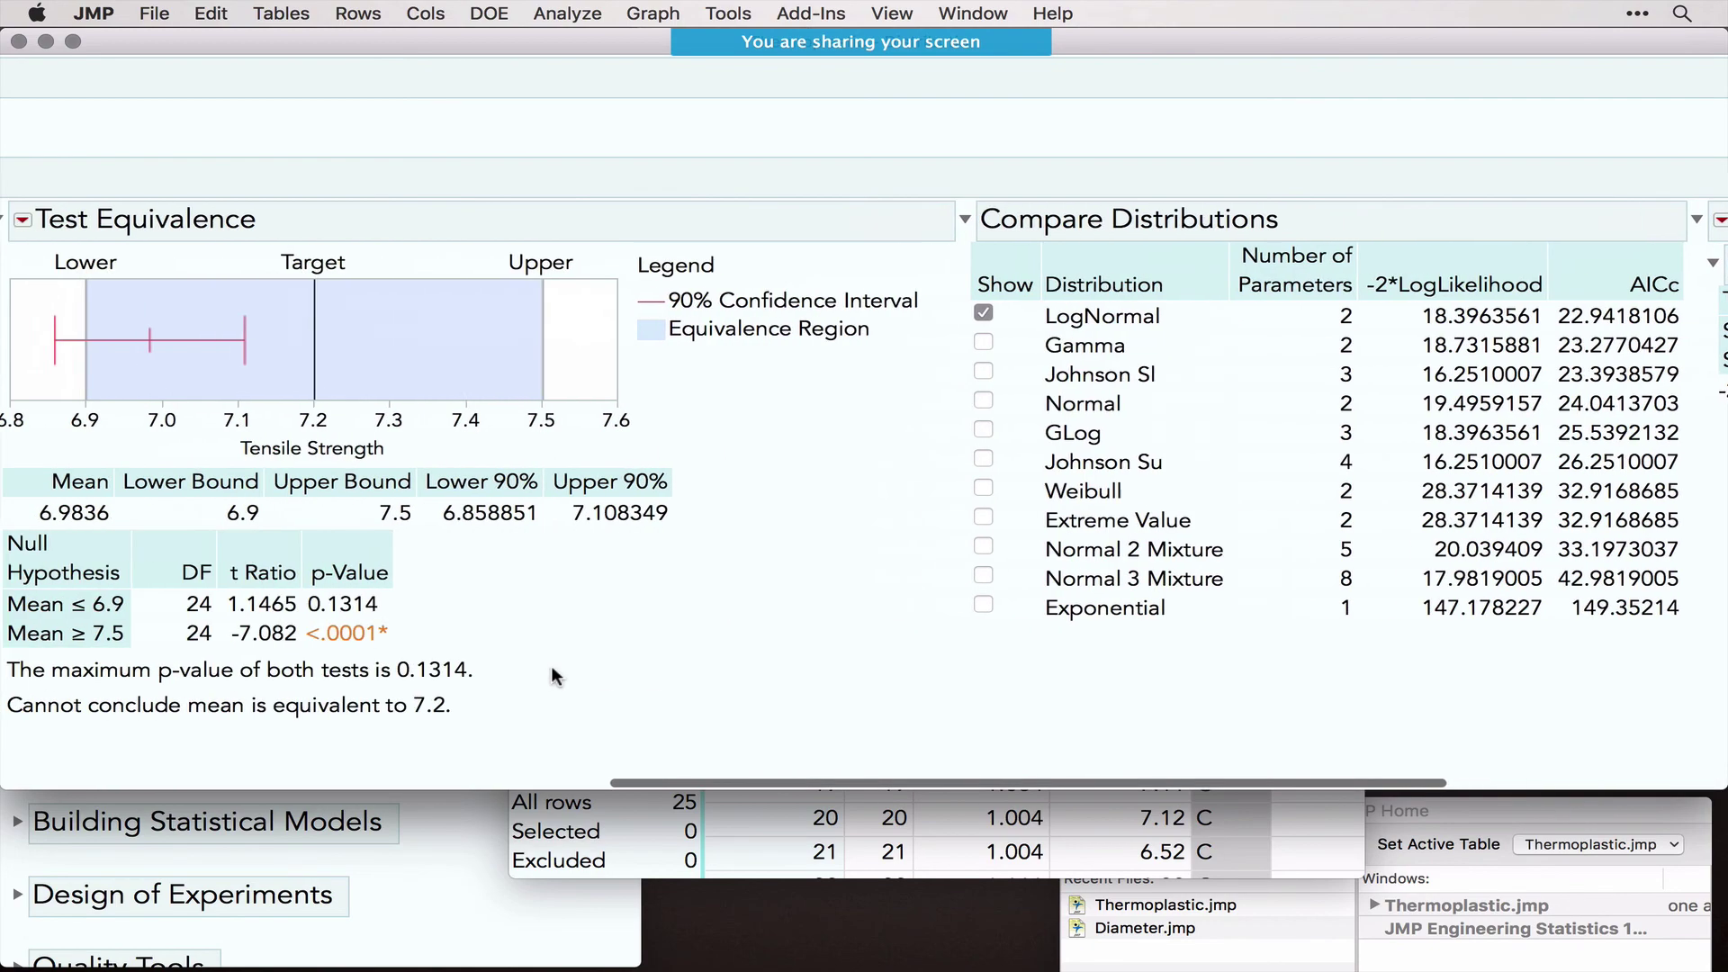
scroll(551, 666, left, 12)
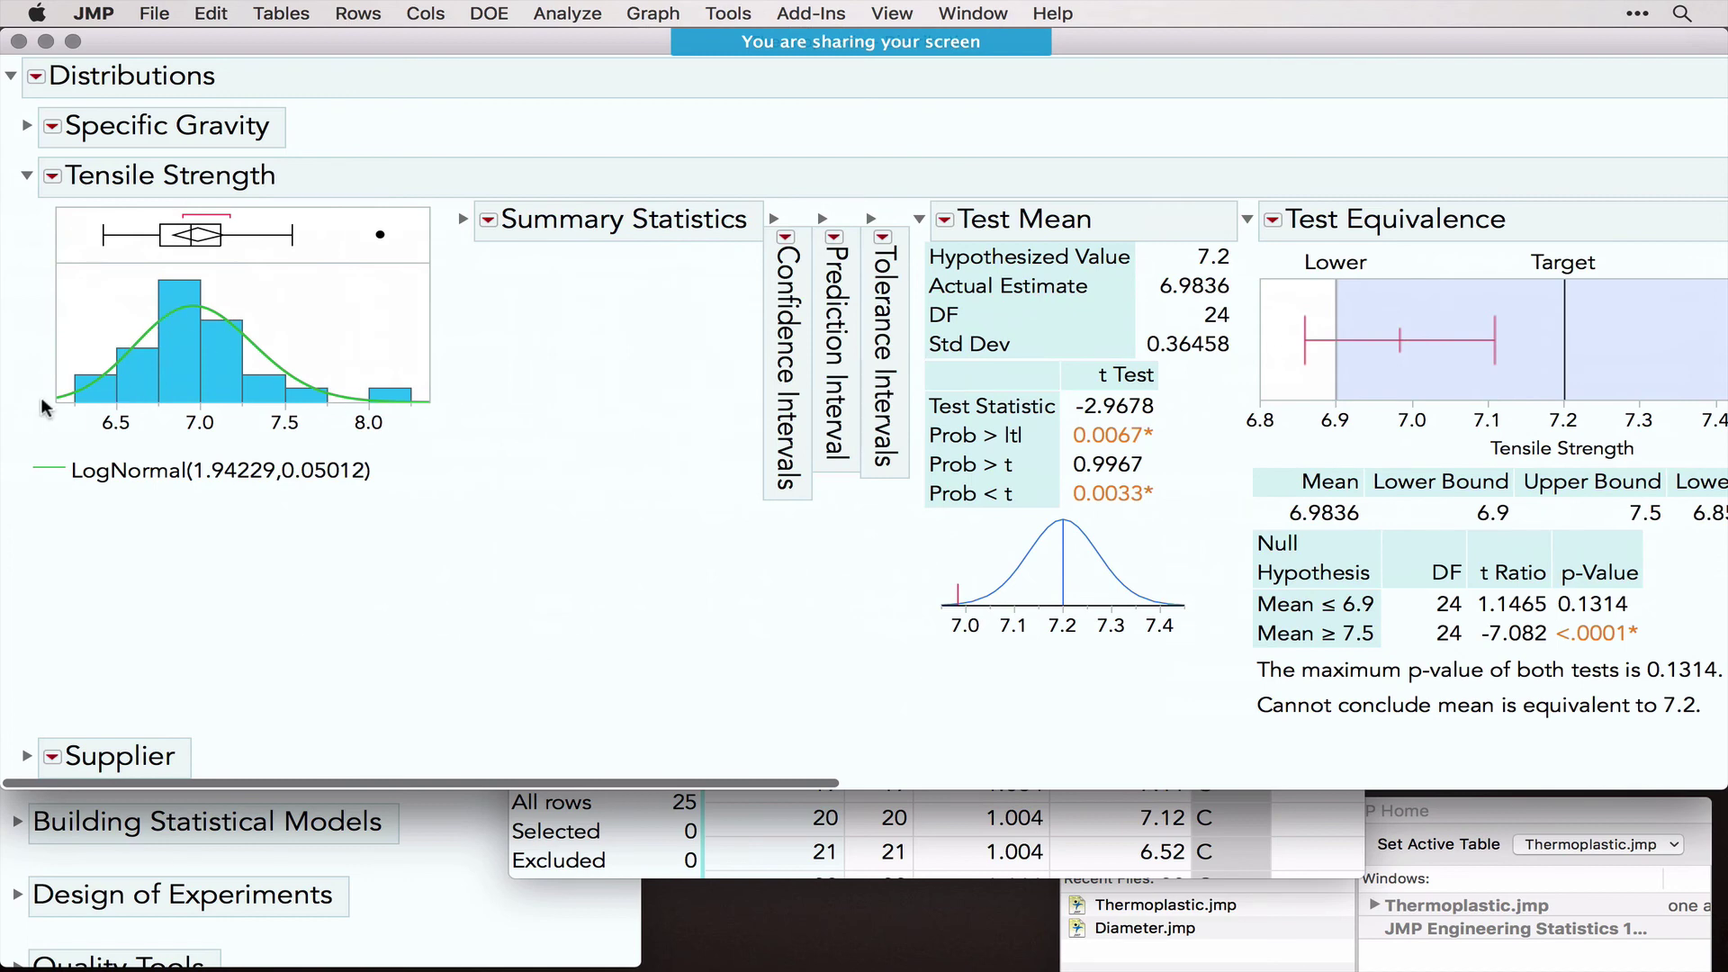
Step: Show the Normal fit alongside the LogNormal fit and compare both curves on the Tensile Strength histogram
scroll(716, 590, right, 6)
scroll(716, 590, right, 14)
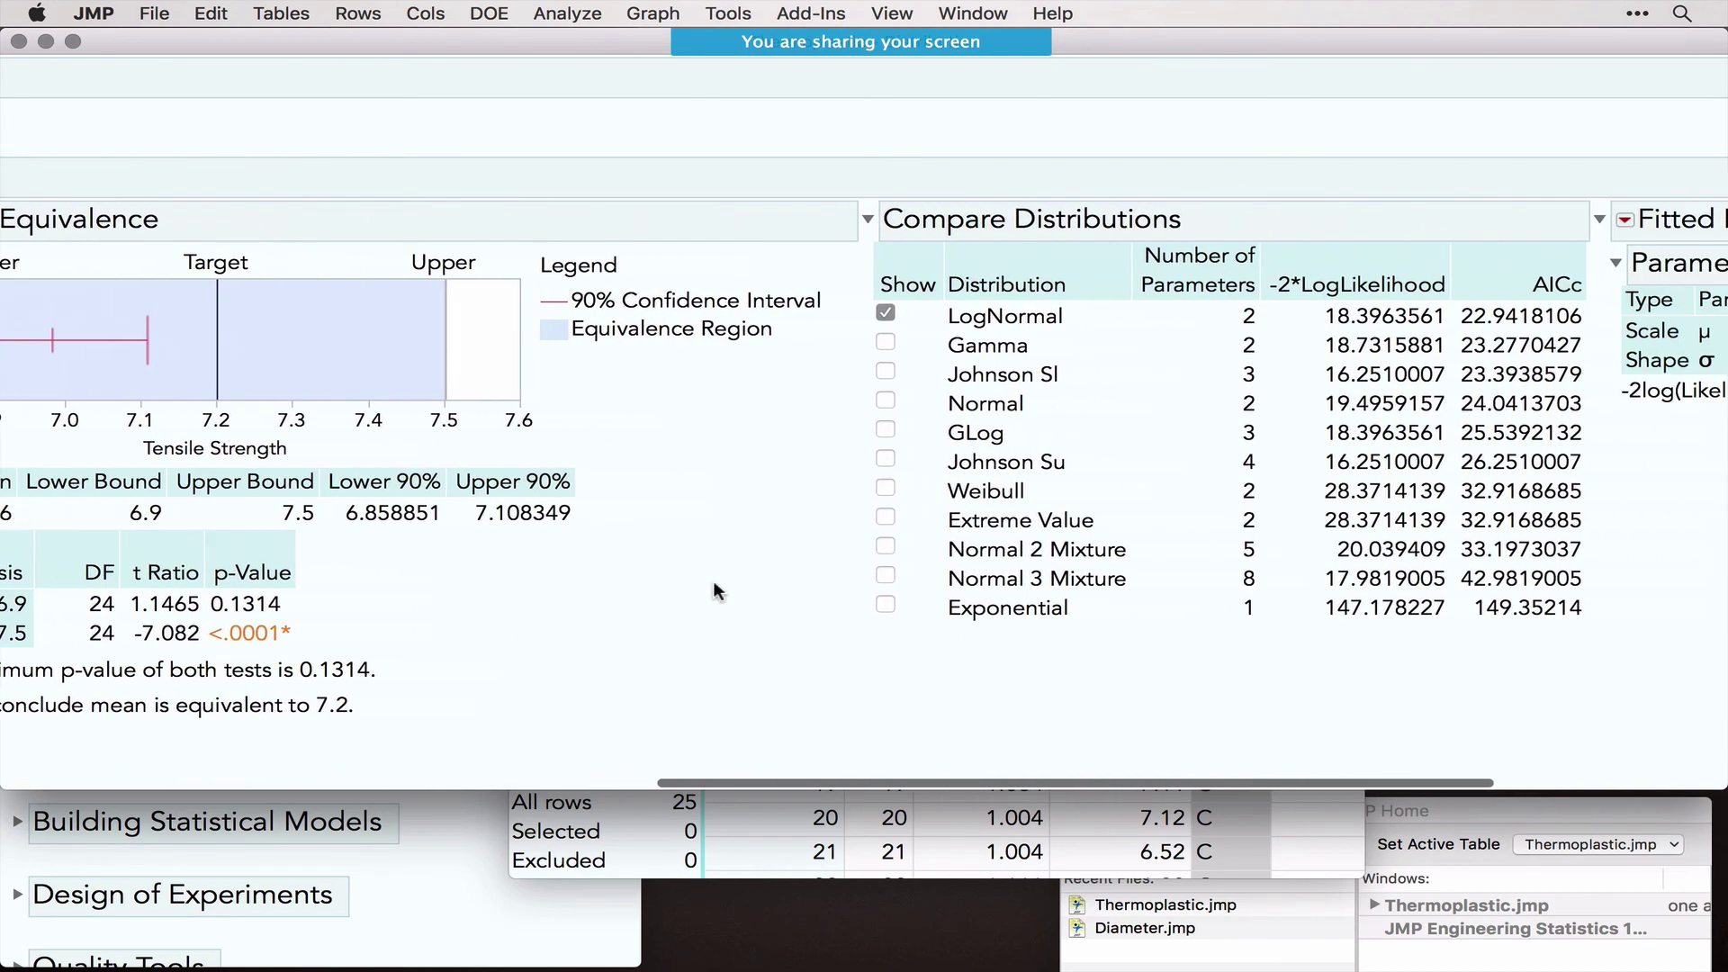
click(571, 401)
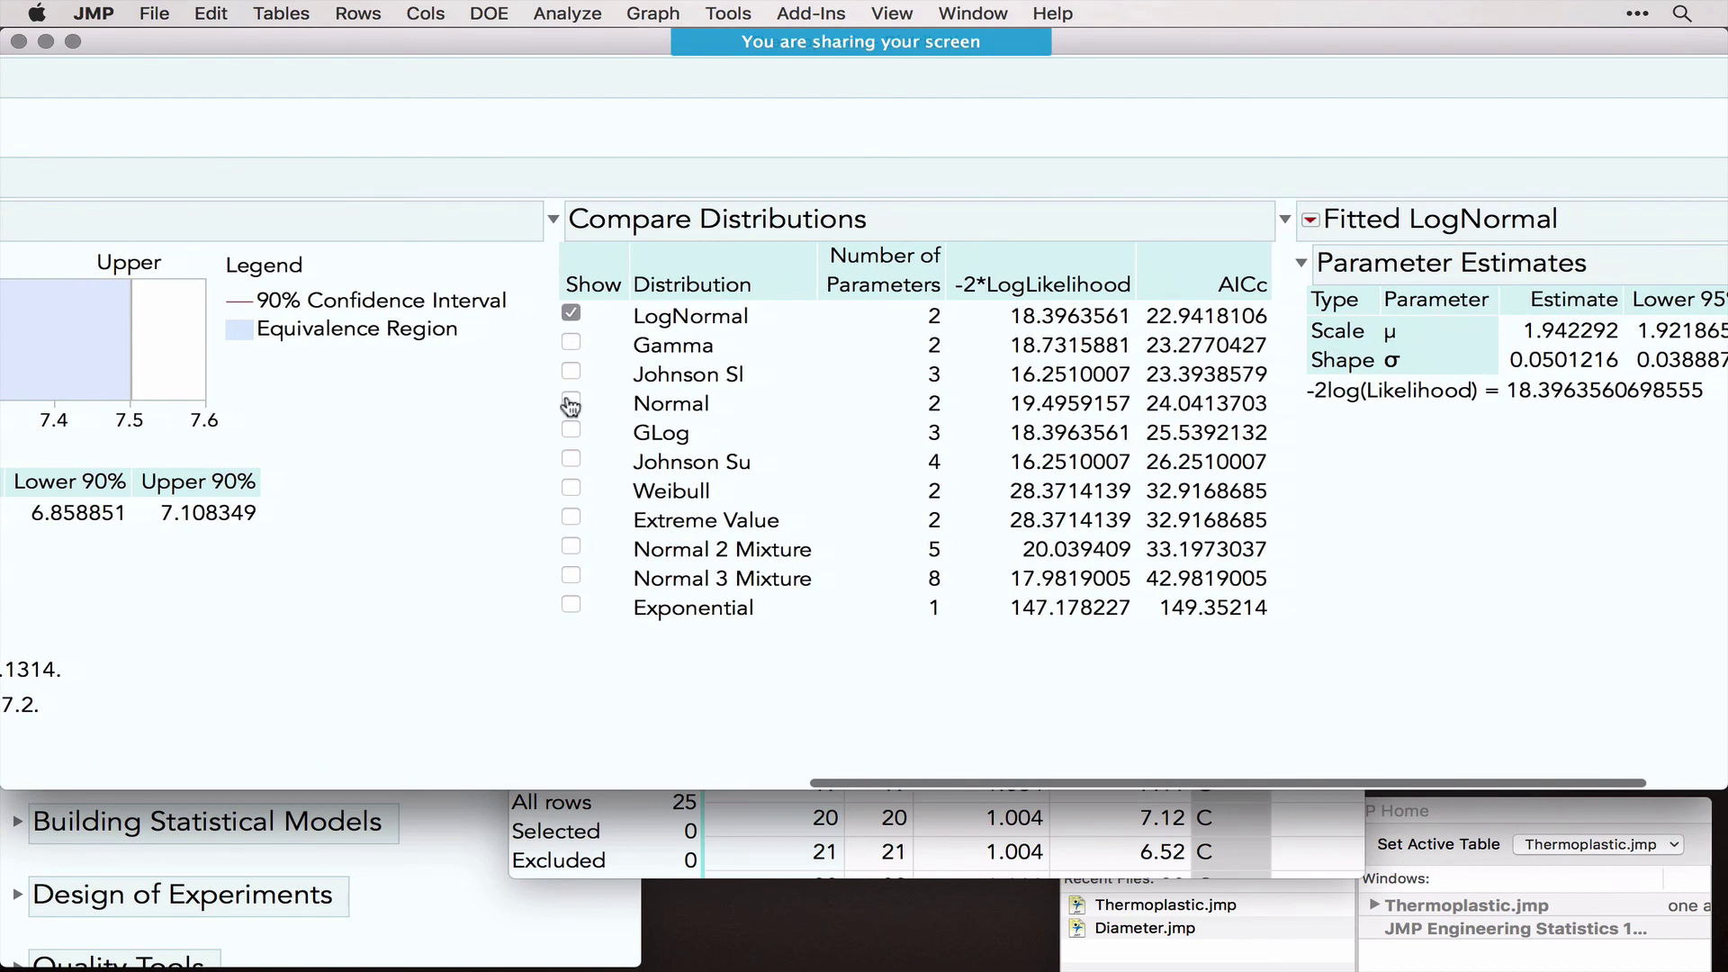
scroll(585, 540, left, 16)
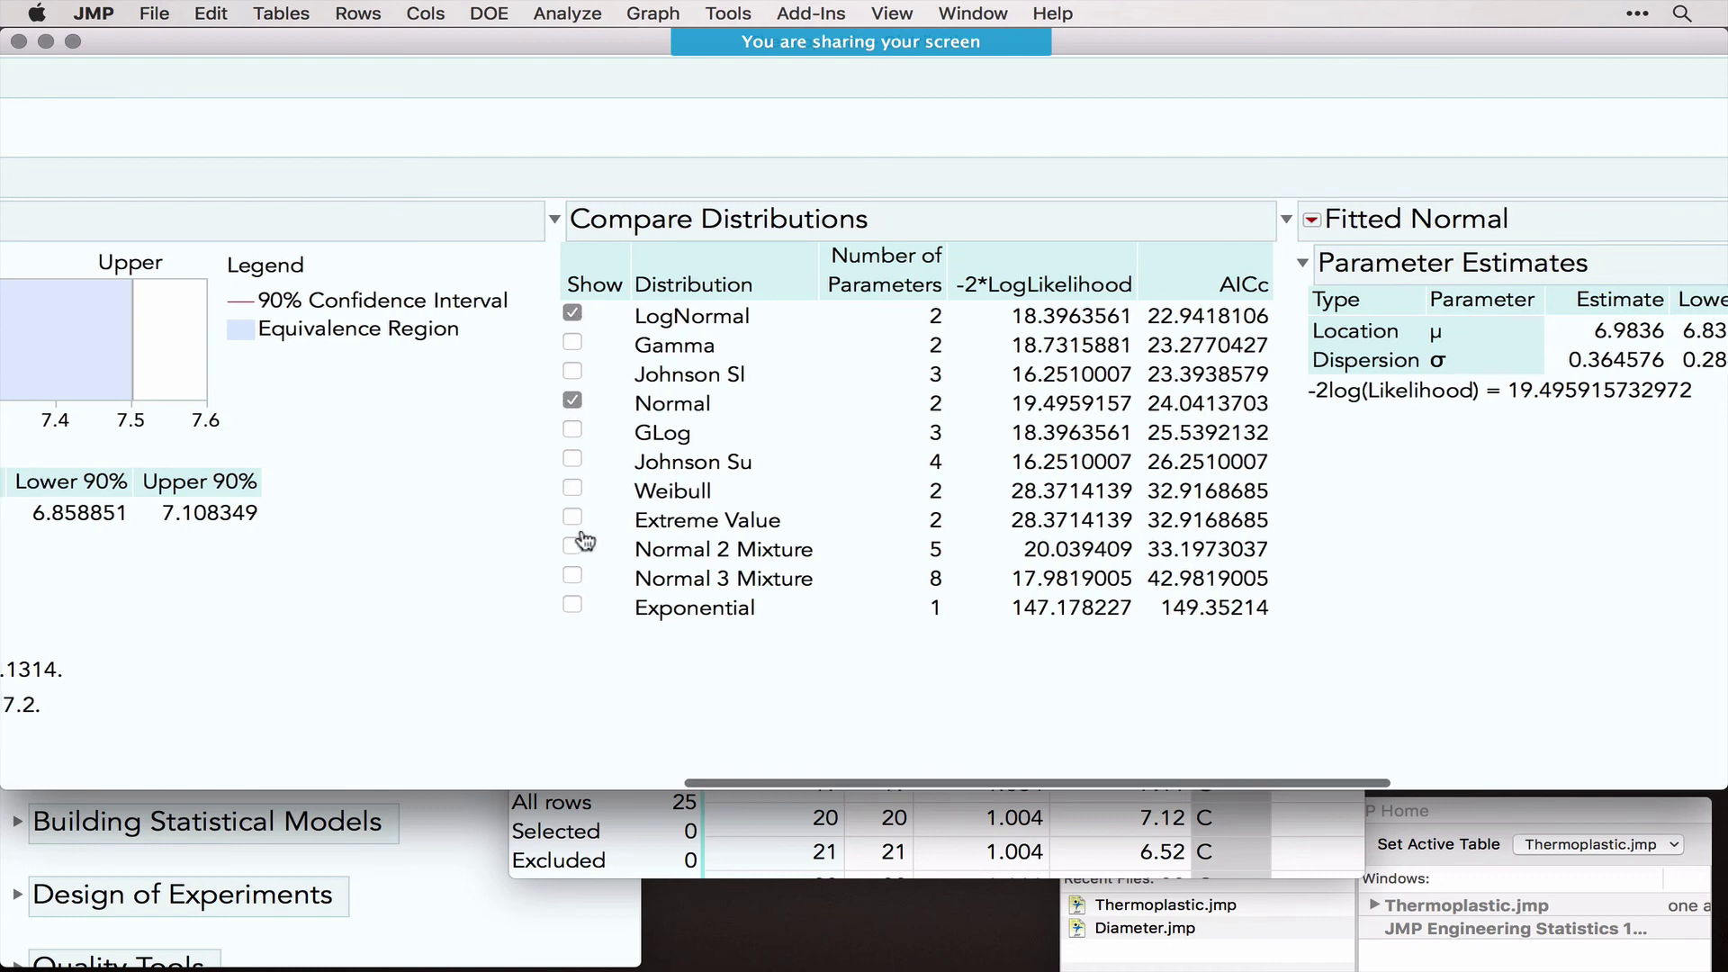
scroll(585, 540, left, 4)
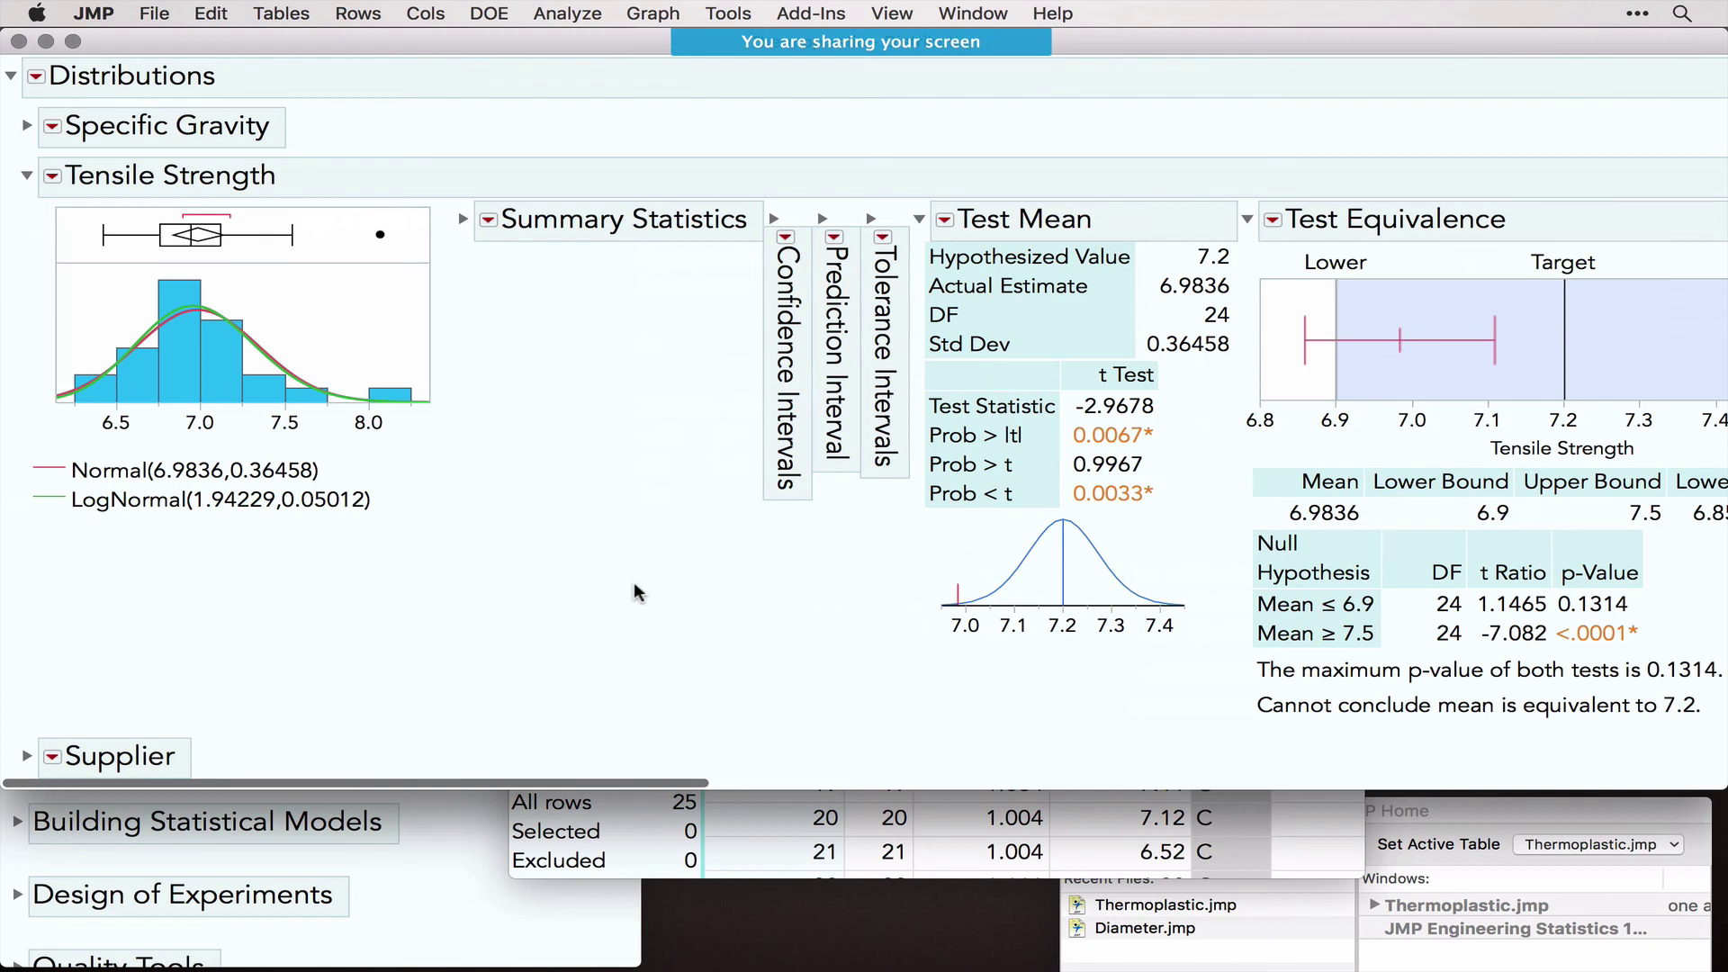
Step: Run a goodness-of-fit test for the fitted Normal distribution of Tensile Strength and examine its p-value and null hypothesis note
scroll(634, 581, right, 10)
scroll(635, 589, right, 18)
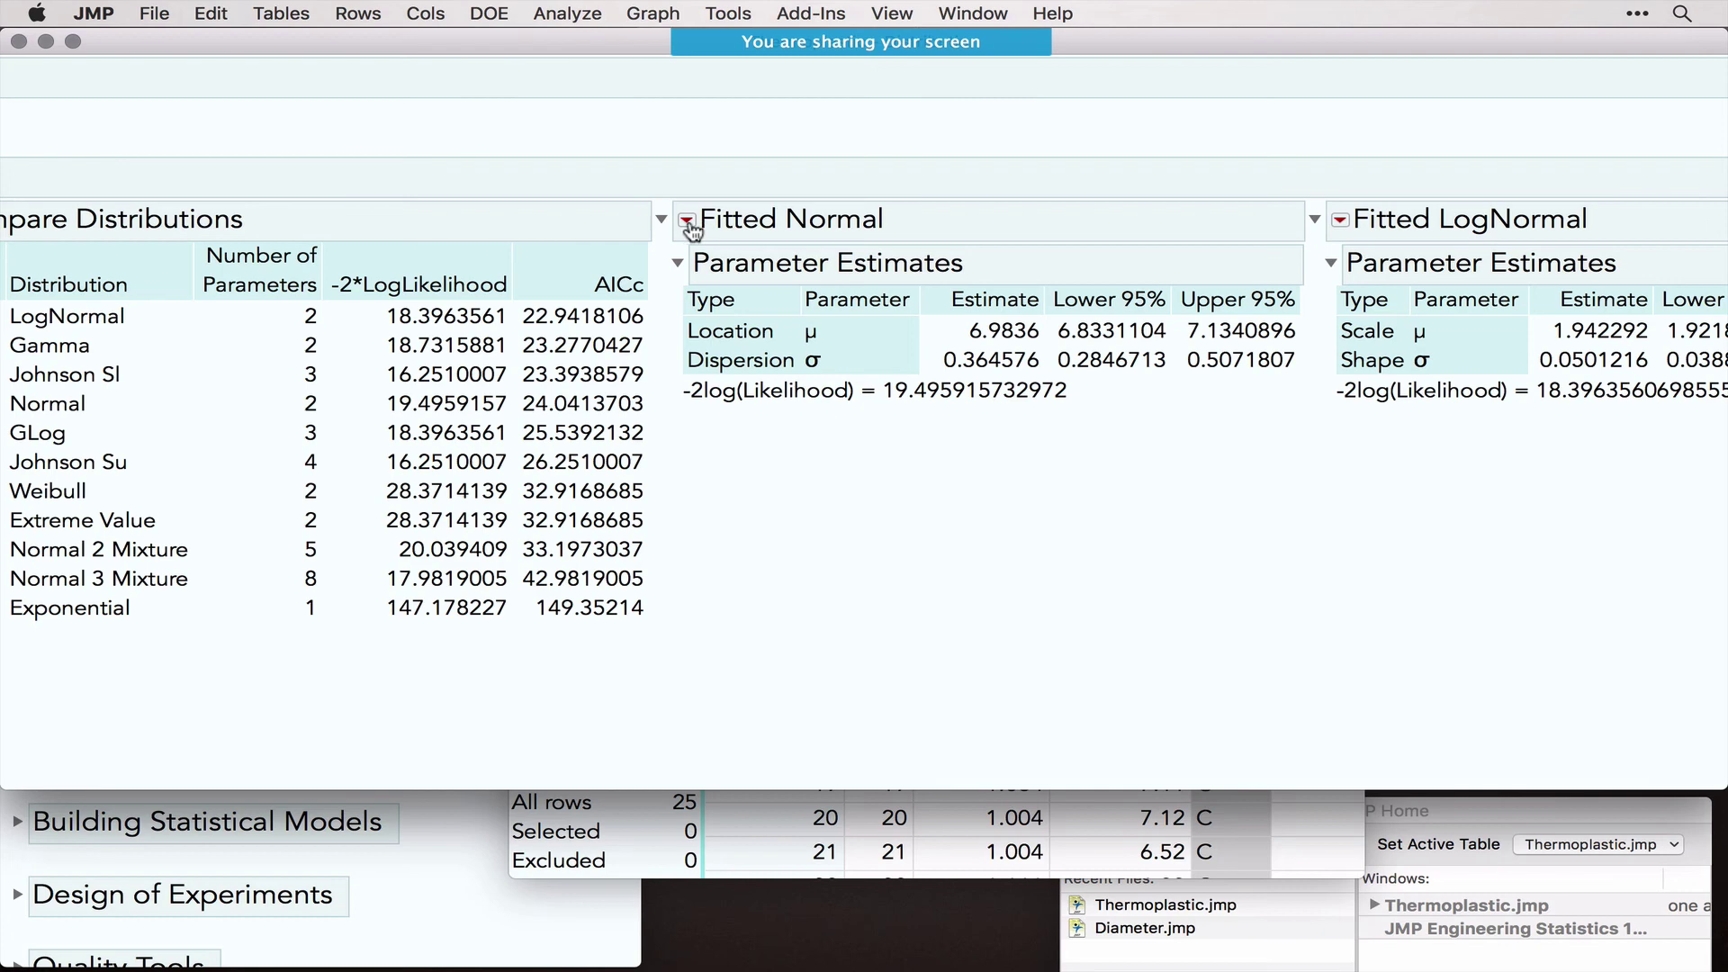
click(688, 221)
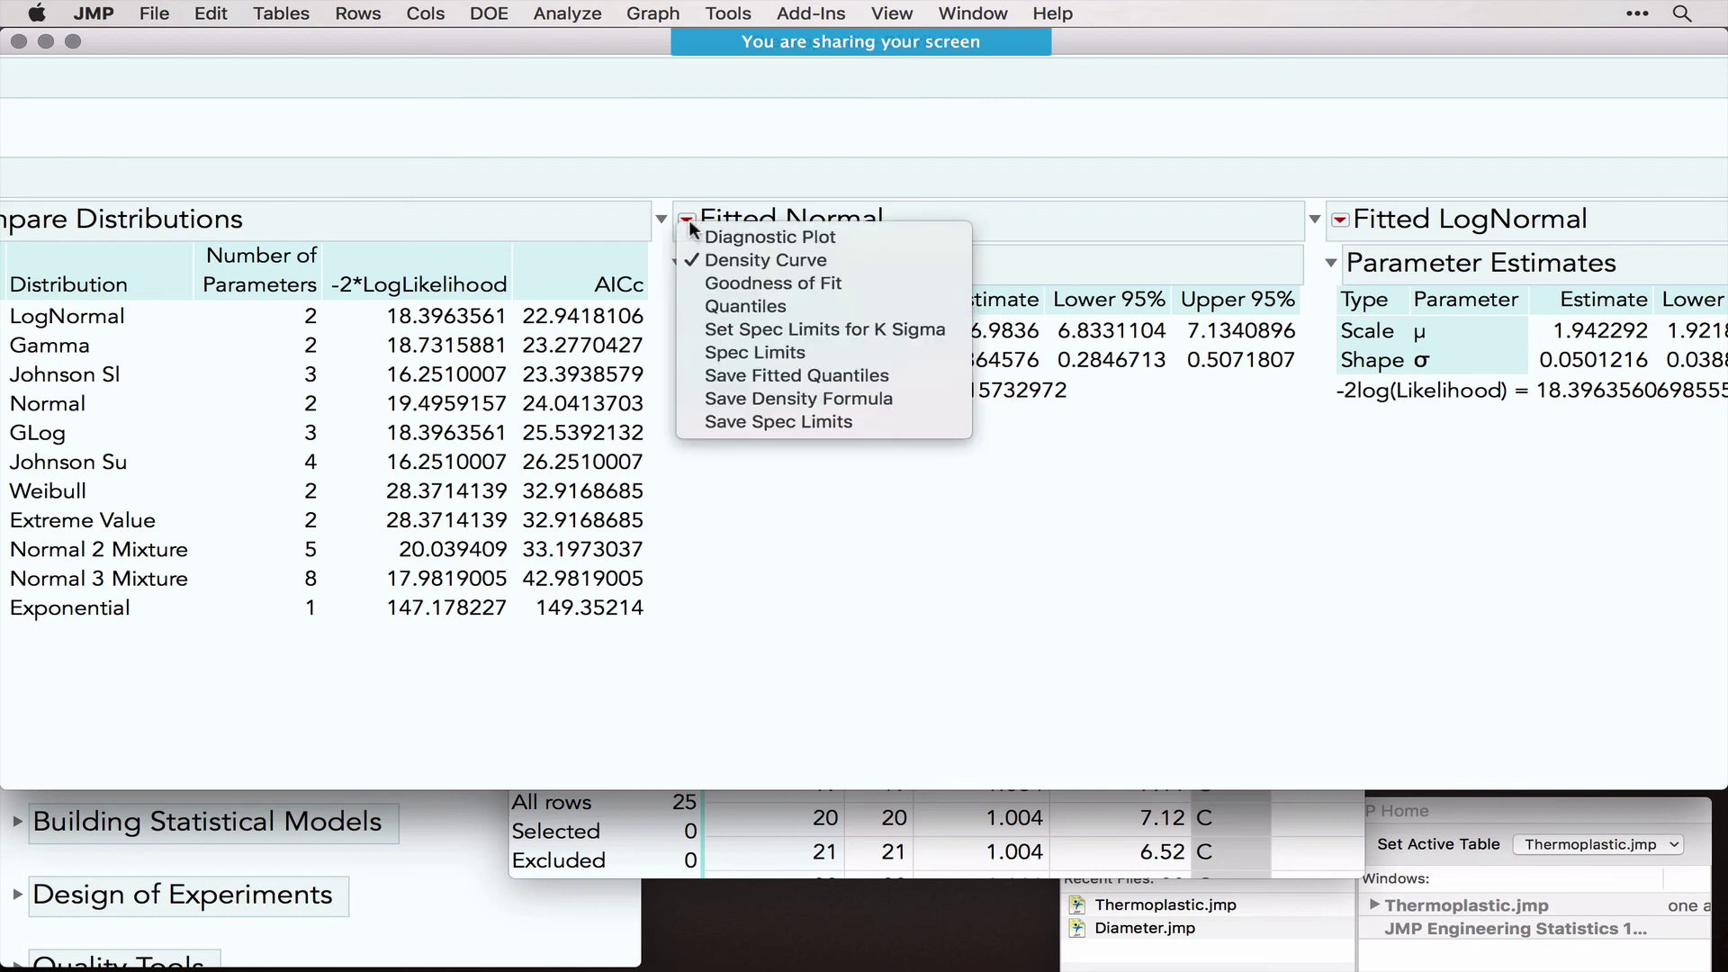
click(760, 284)
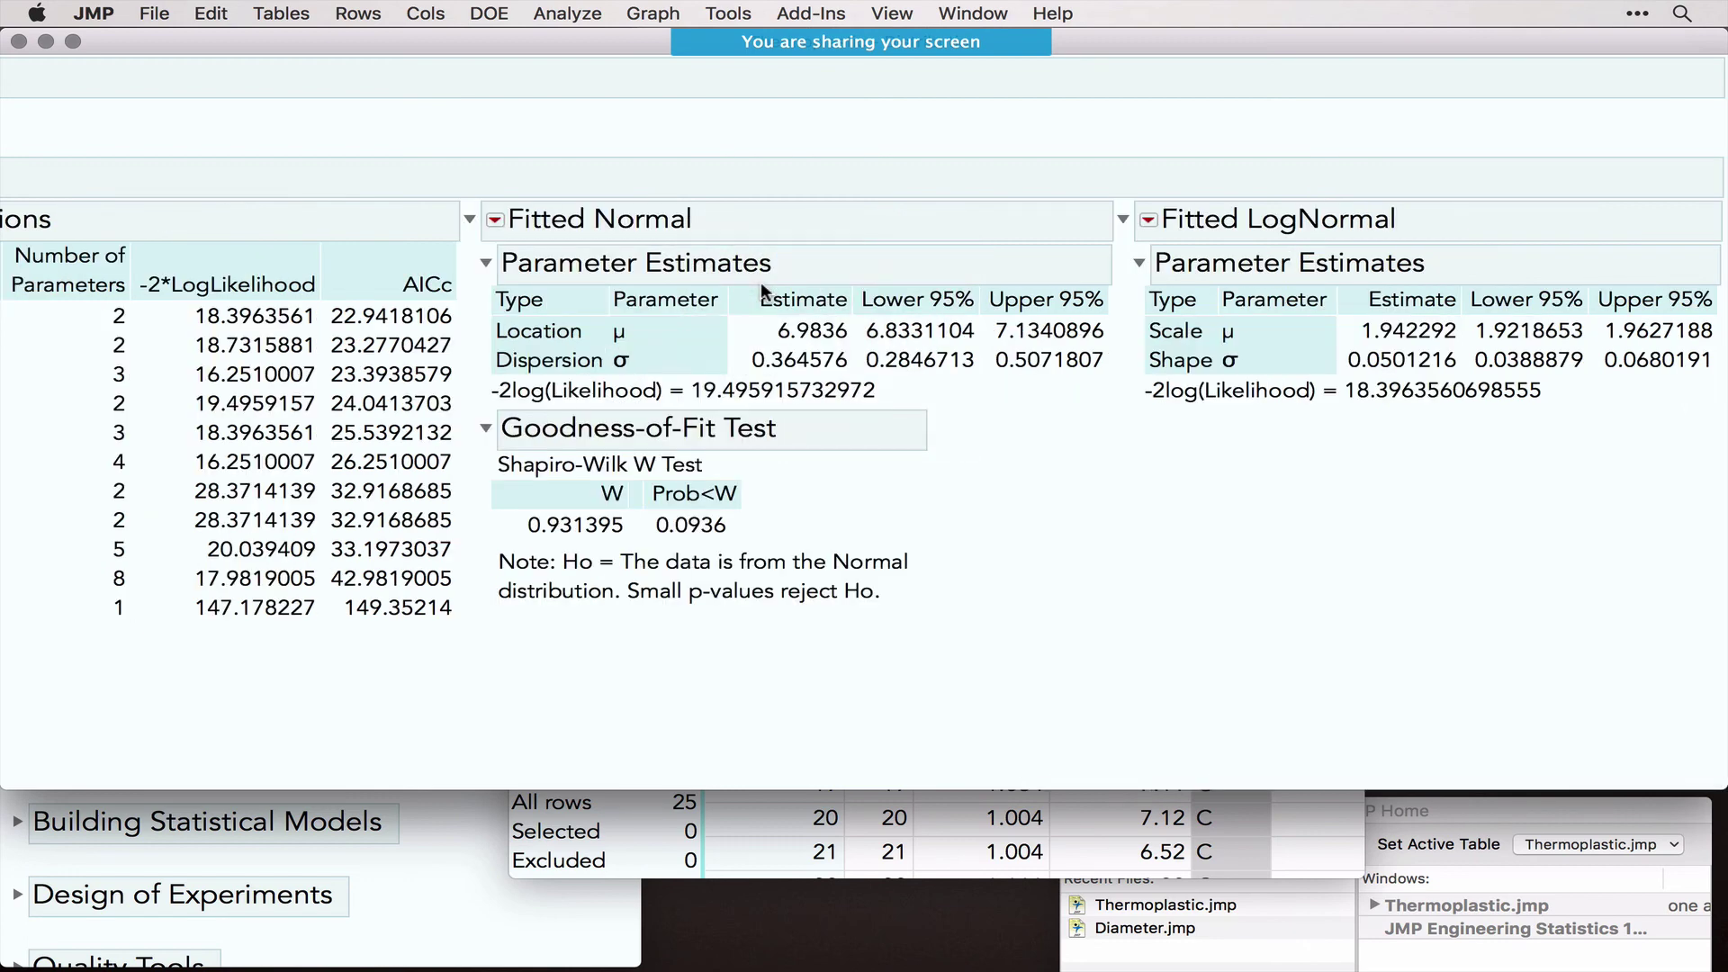
mouse_move(684, 509)
mouse_down()
mouse_move(661, 547)
mouse_move(745, 511)
mouse_up()
drag(622, 608, 828, 600)
scroll(788, 627, left, 10)
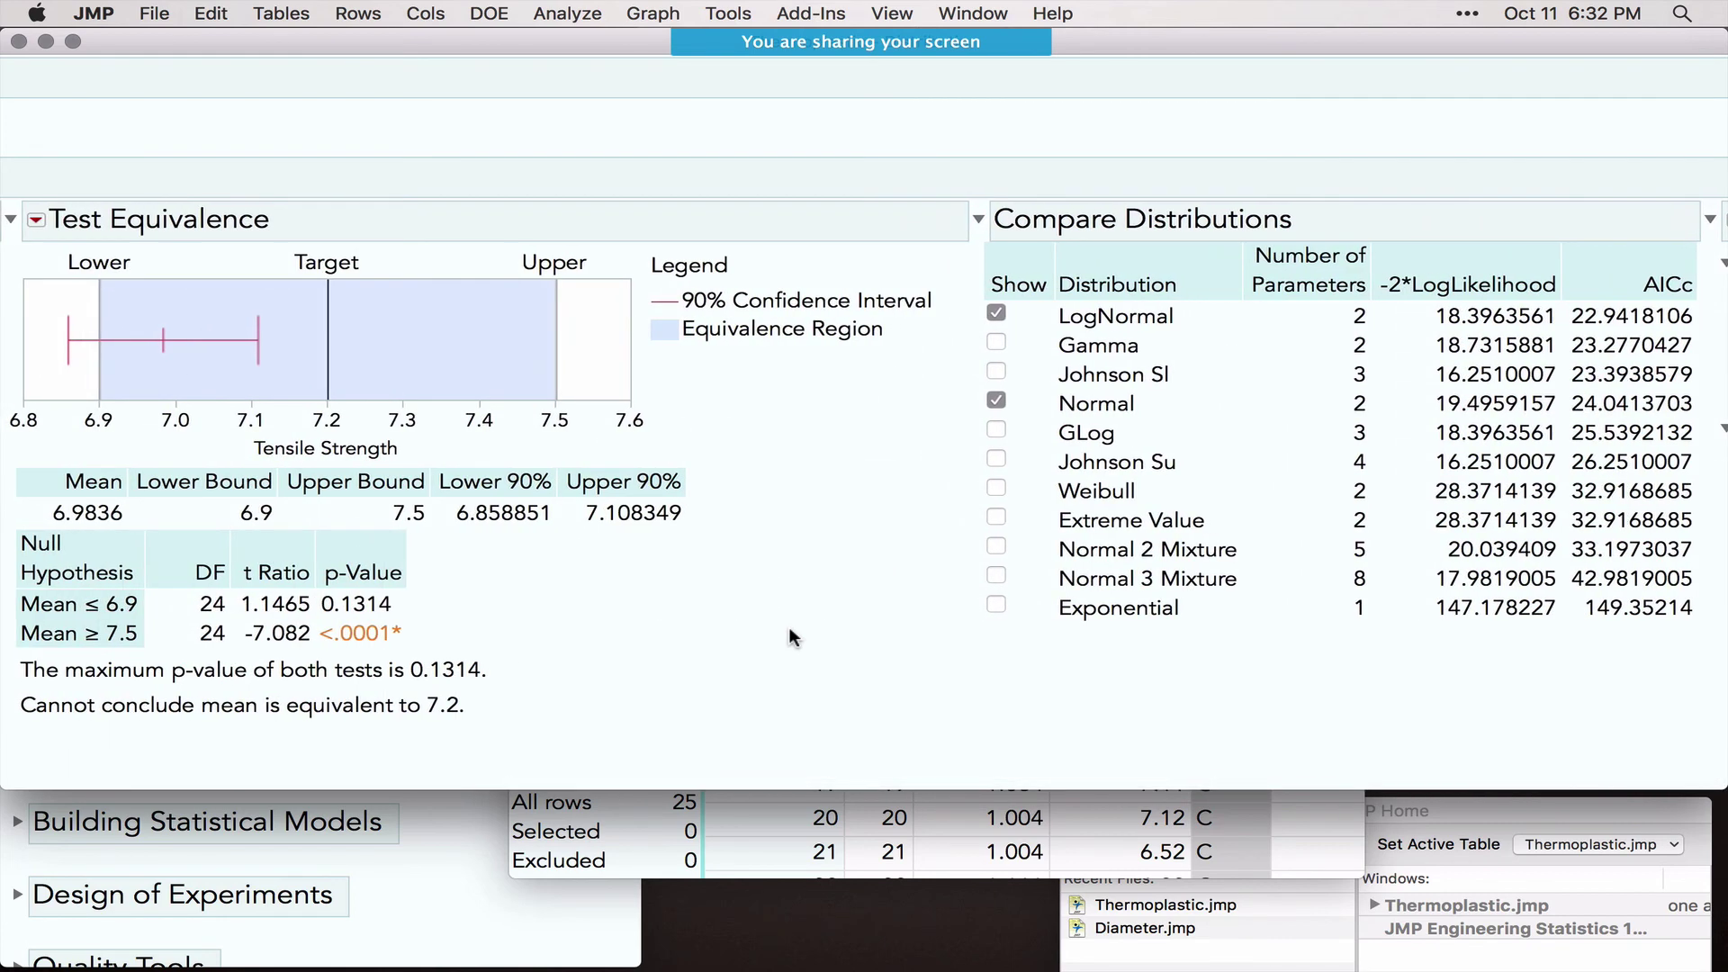
scroll(788, 627, left, 15)
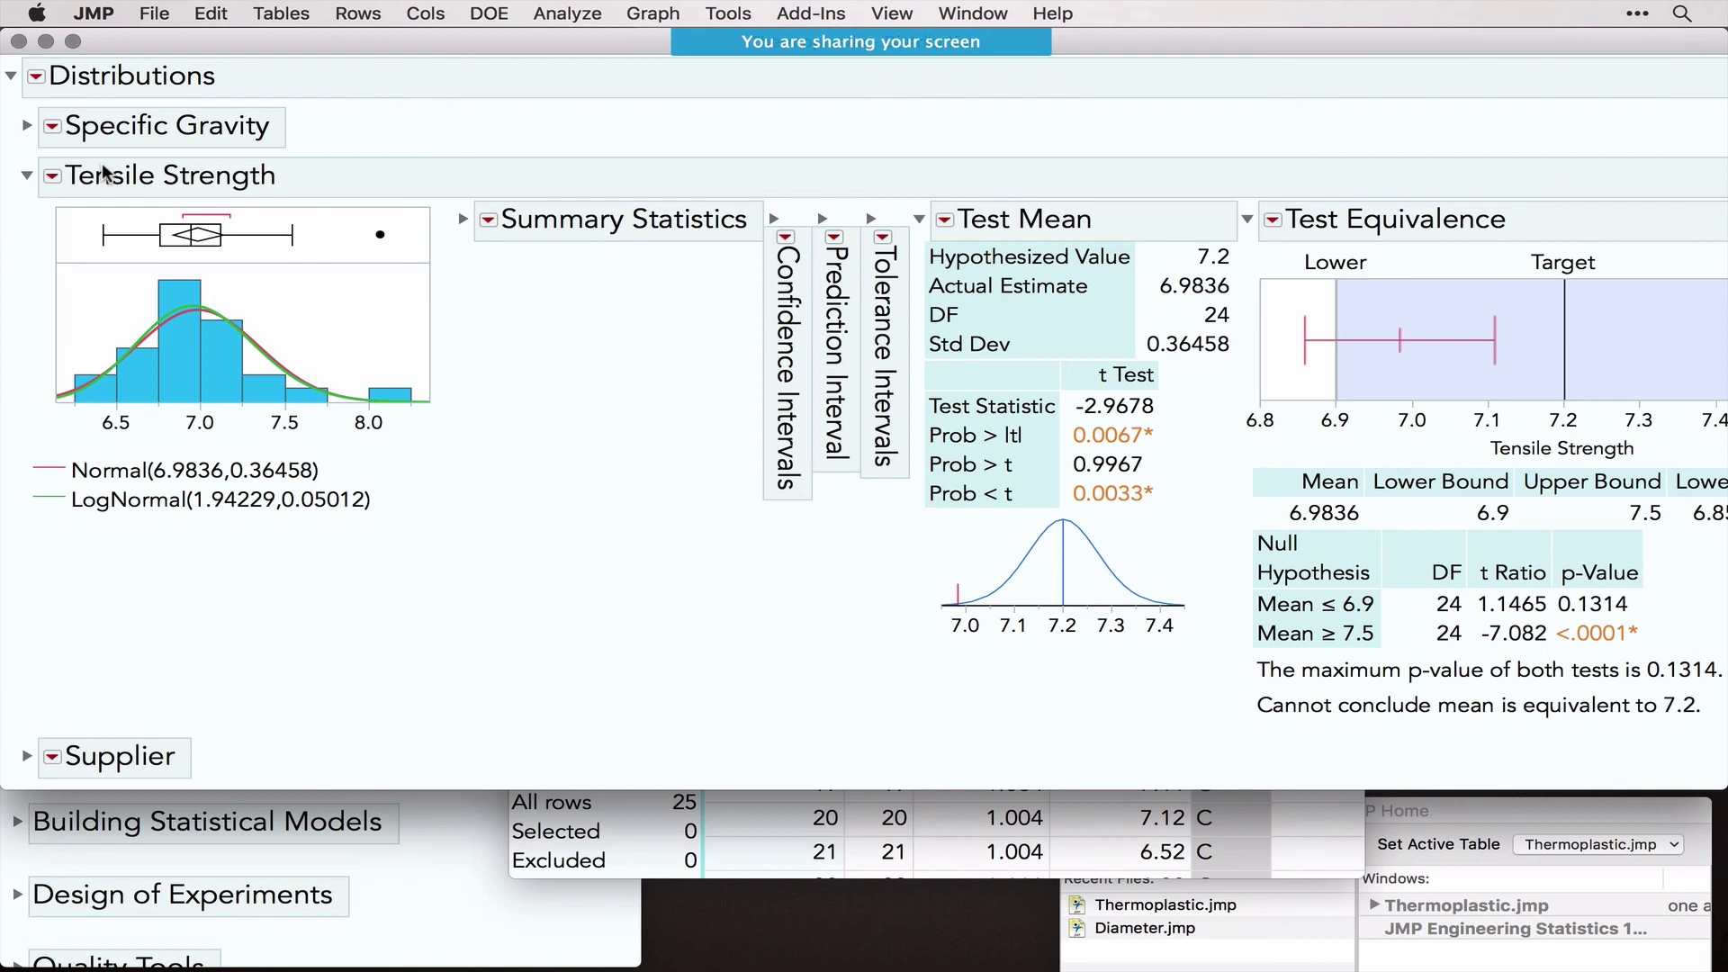
Step: Close the Thermoplastic Distribution report and start a Fit Y by X analysis on the data table
click(18, 41)
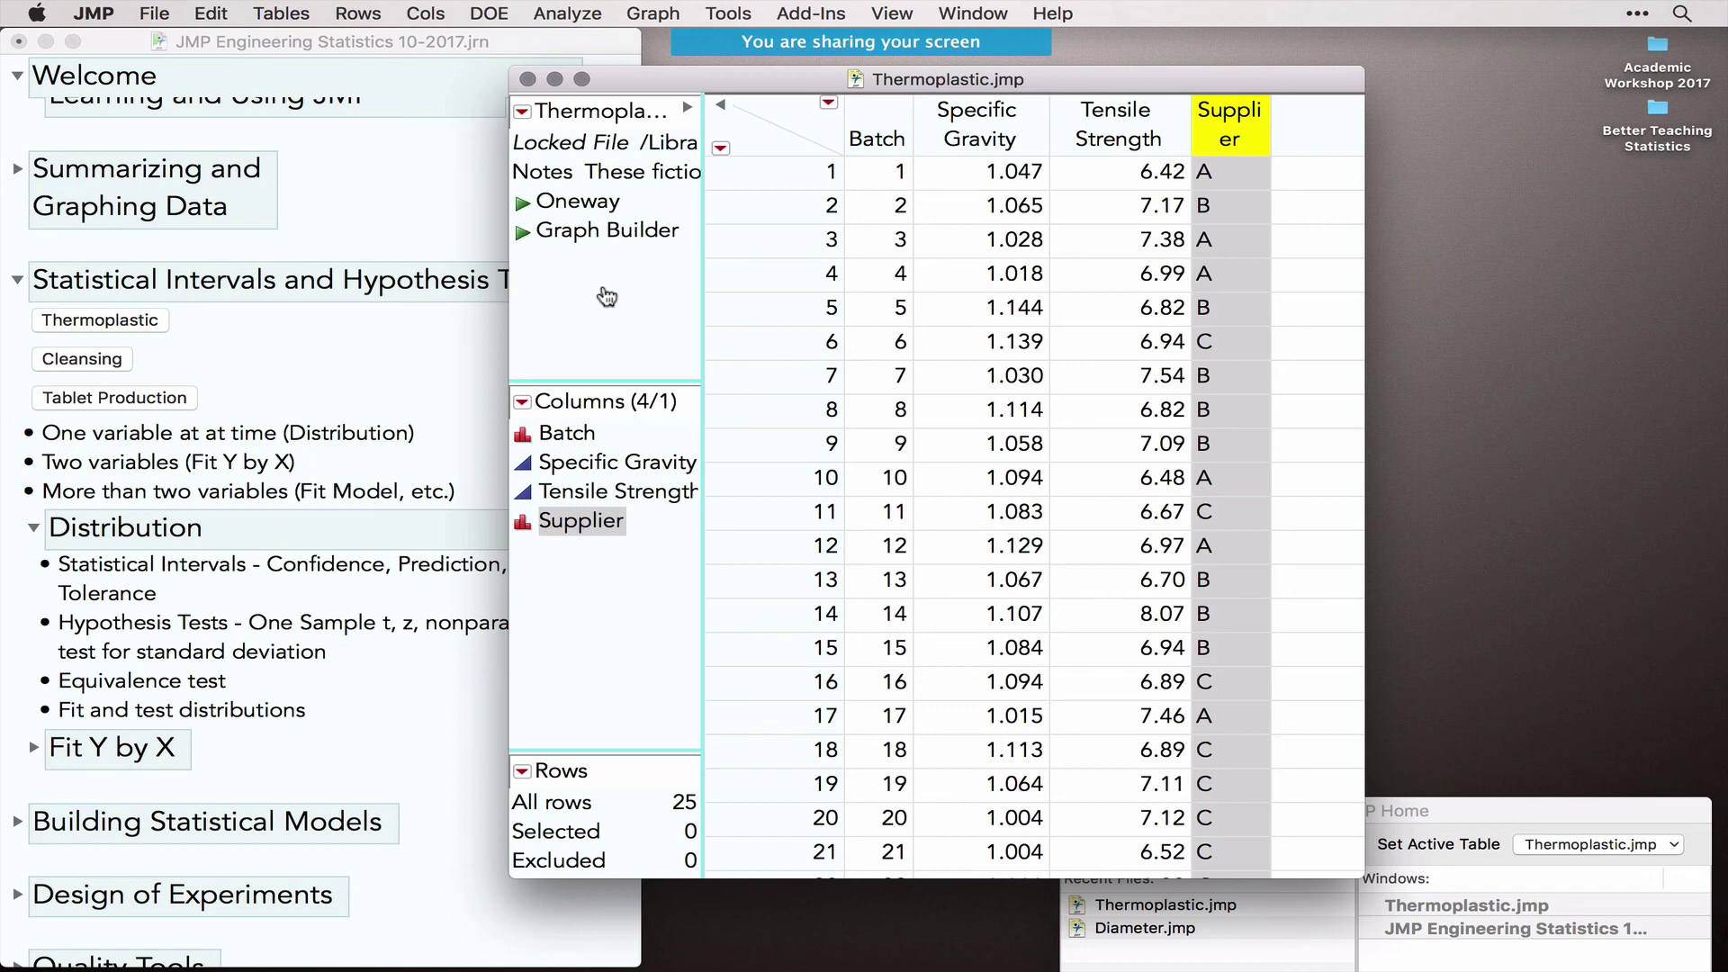
click(549, 14)
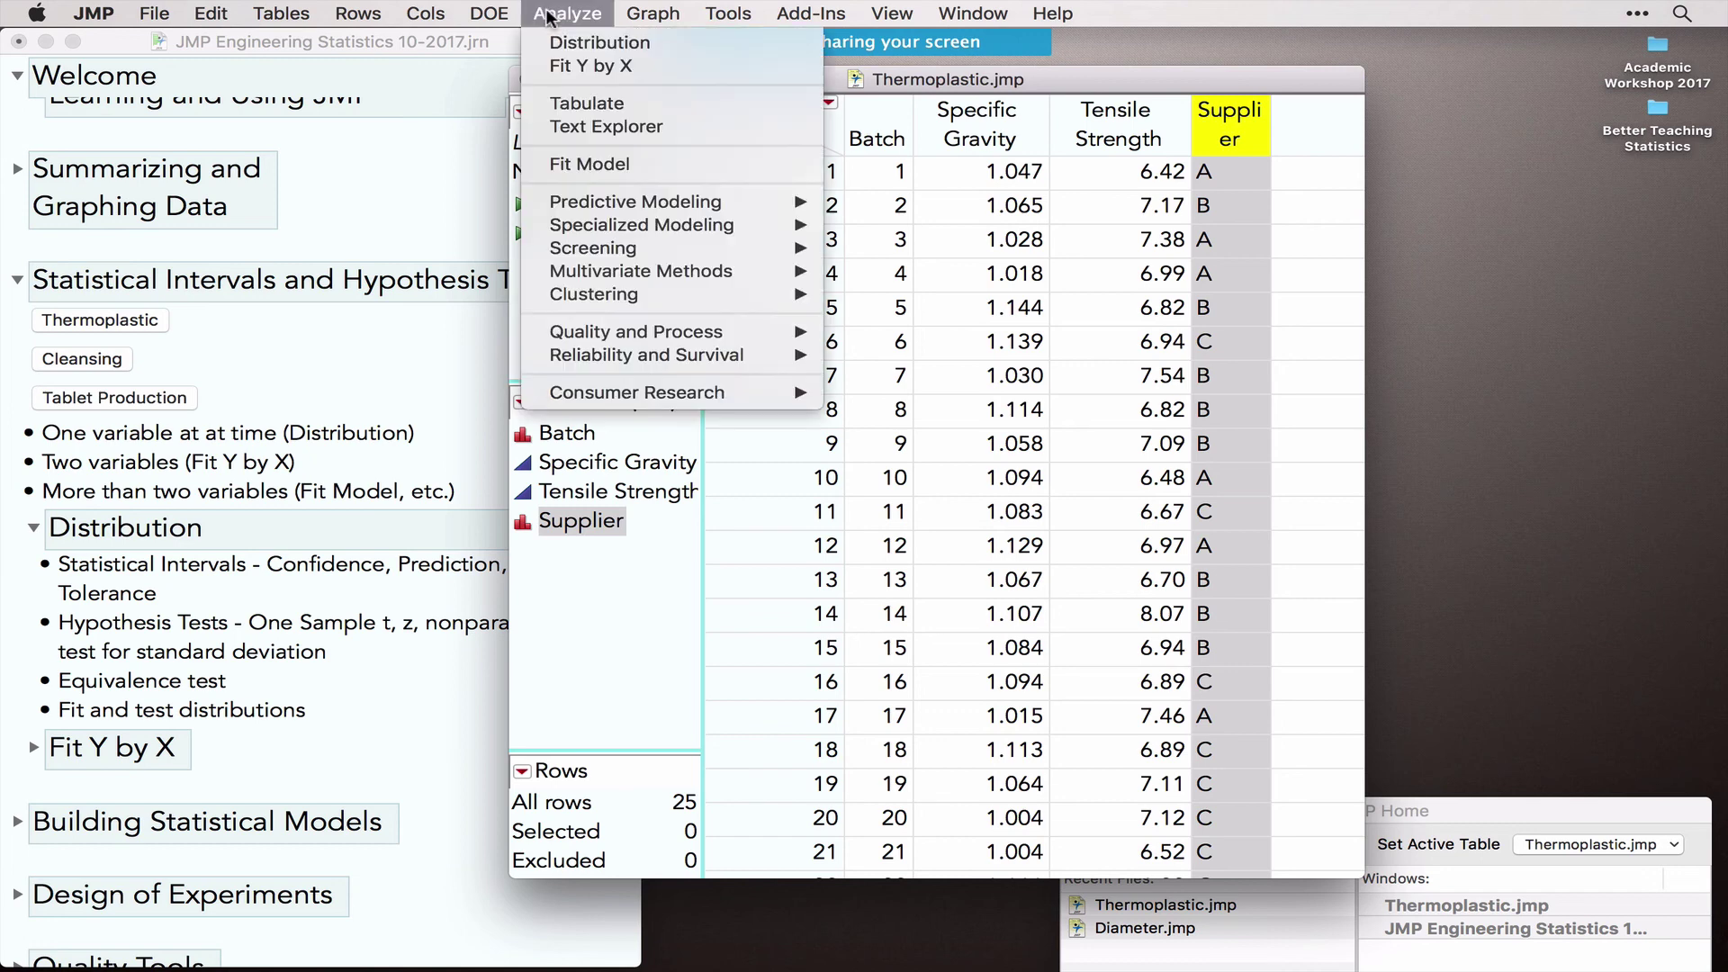
click(575, 65)
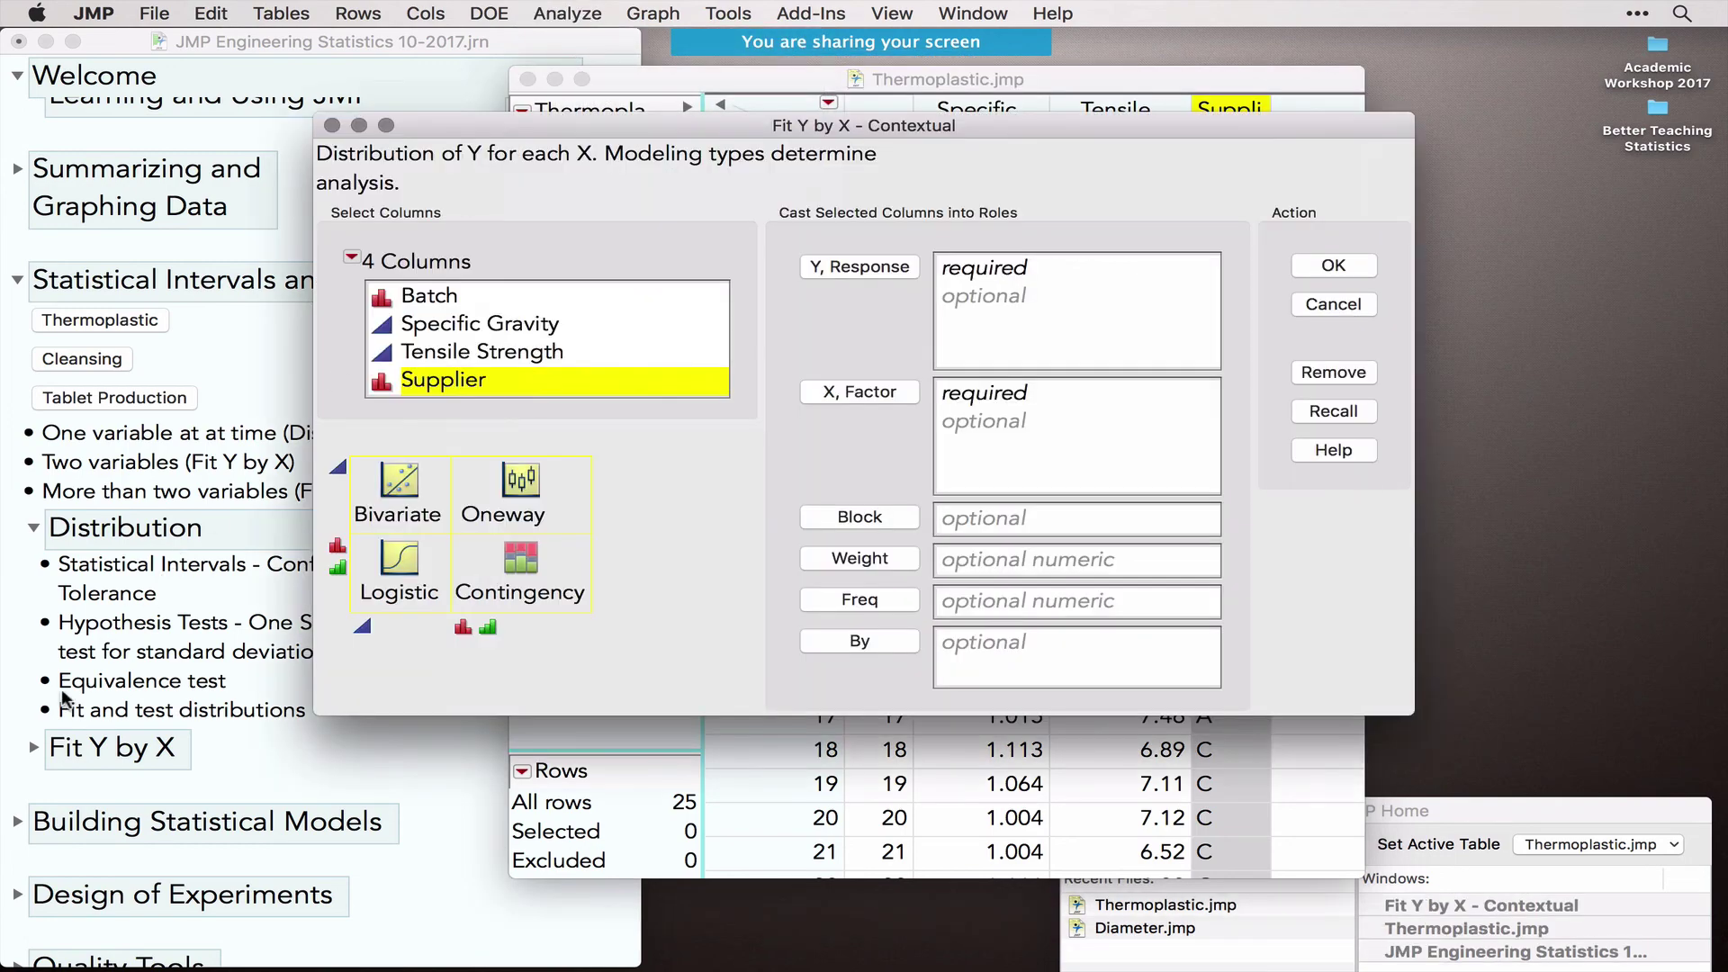
Step: Expand the journal's Fit Y by X topic and move the Fit Y by X launch dialog clear of the topic list
click(29, 757)
click(31, 753)
scroll(90, 792, down, 5)
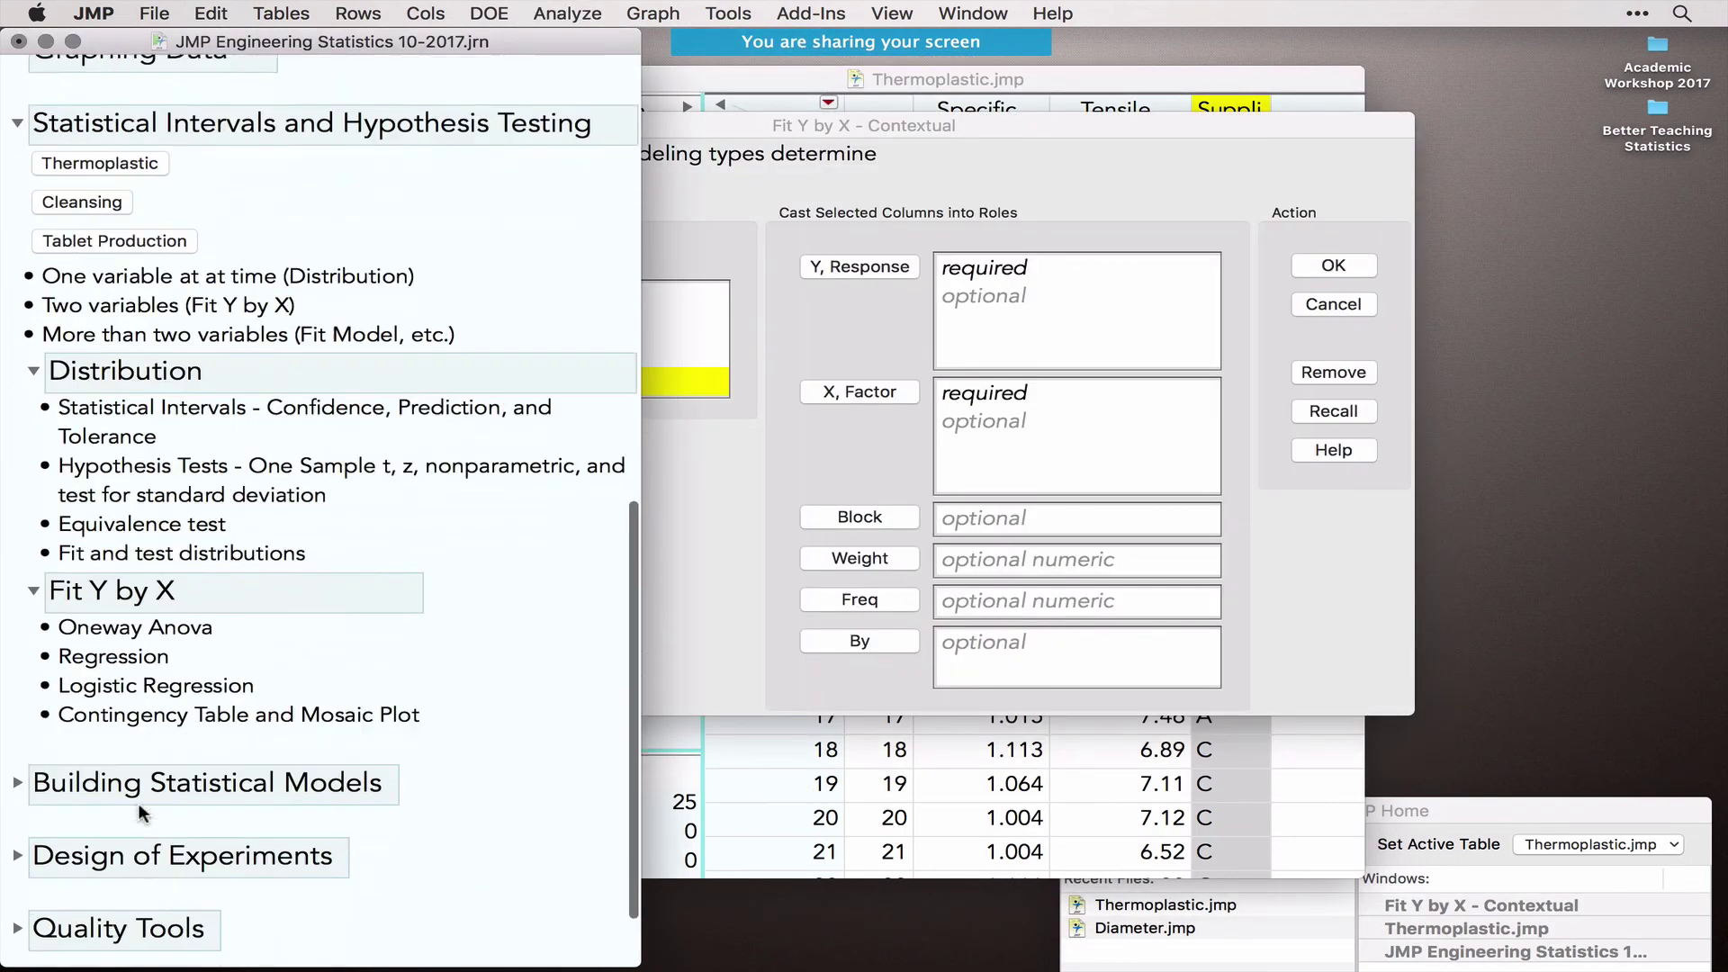
click(722, 542)
drag(684, 116, 859, 105)
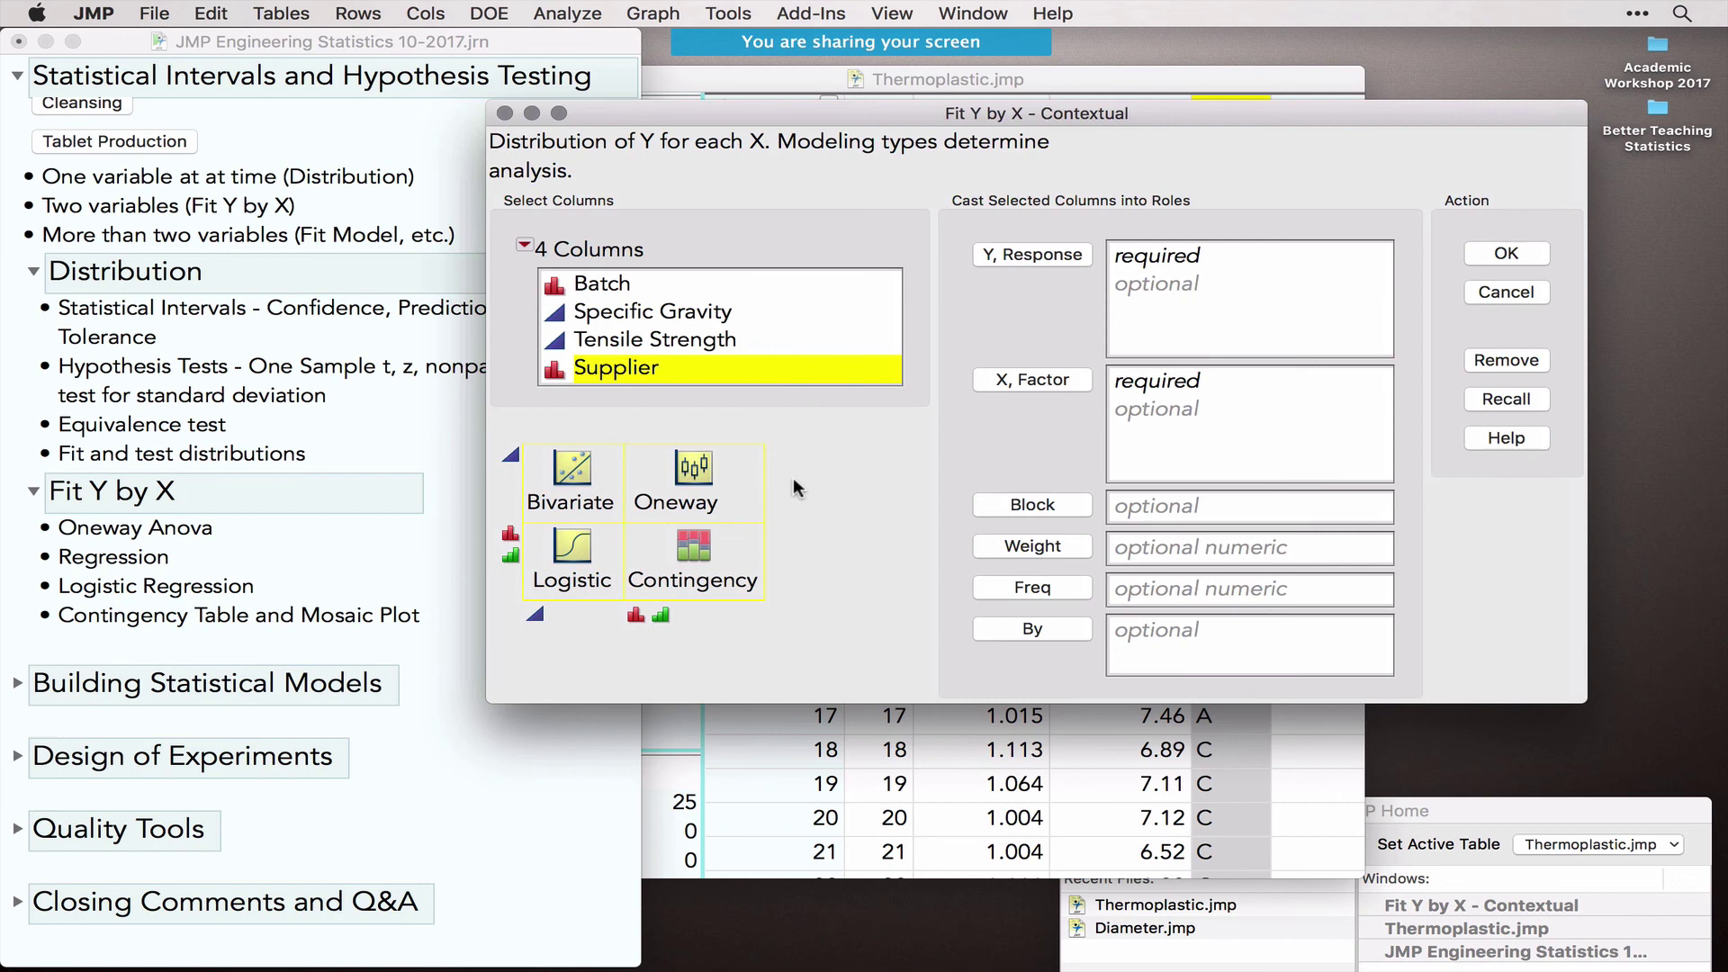
mouse_move(792, 477)
mouse_down()
mouse_move(792, 454)
mouse_move(718, 423)
mouse_move(494, 423)
mouse_move(487, 513)
mouse_move(664, 545)
mouse_move(794, 524)
mouse_up()
mouse_move(517, 418)
mouse_down()
mouse_move(529, 477)
mouse_move(511, 428)
mouse_up()
Step: Assign Tensile Strength as the Y response and Specific Gravity and Supplier as the X factors
click(700, 347)
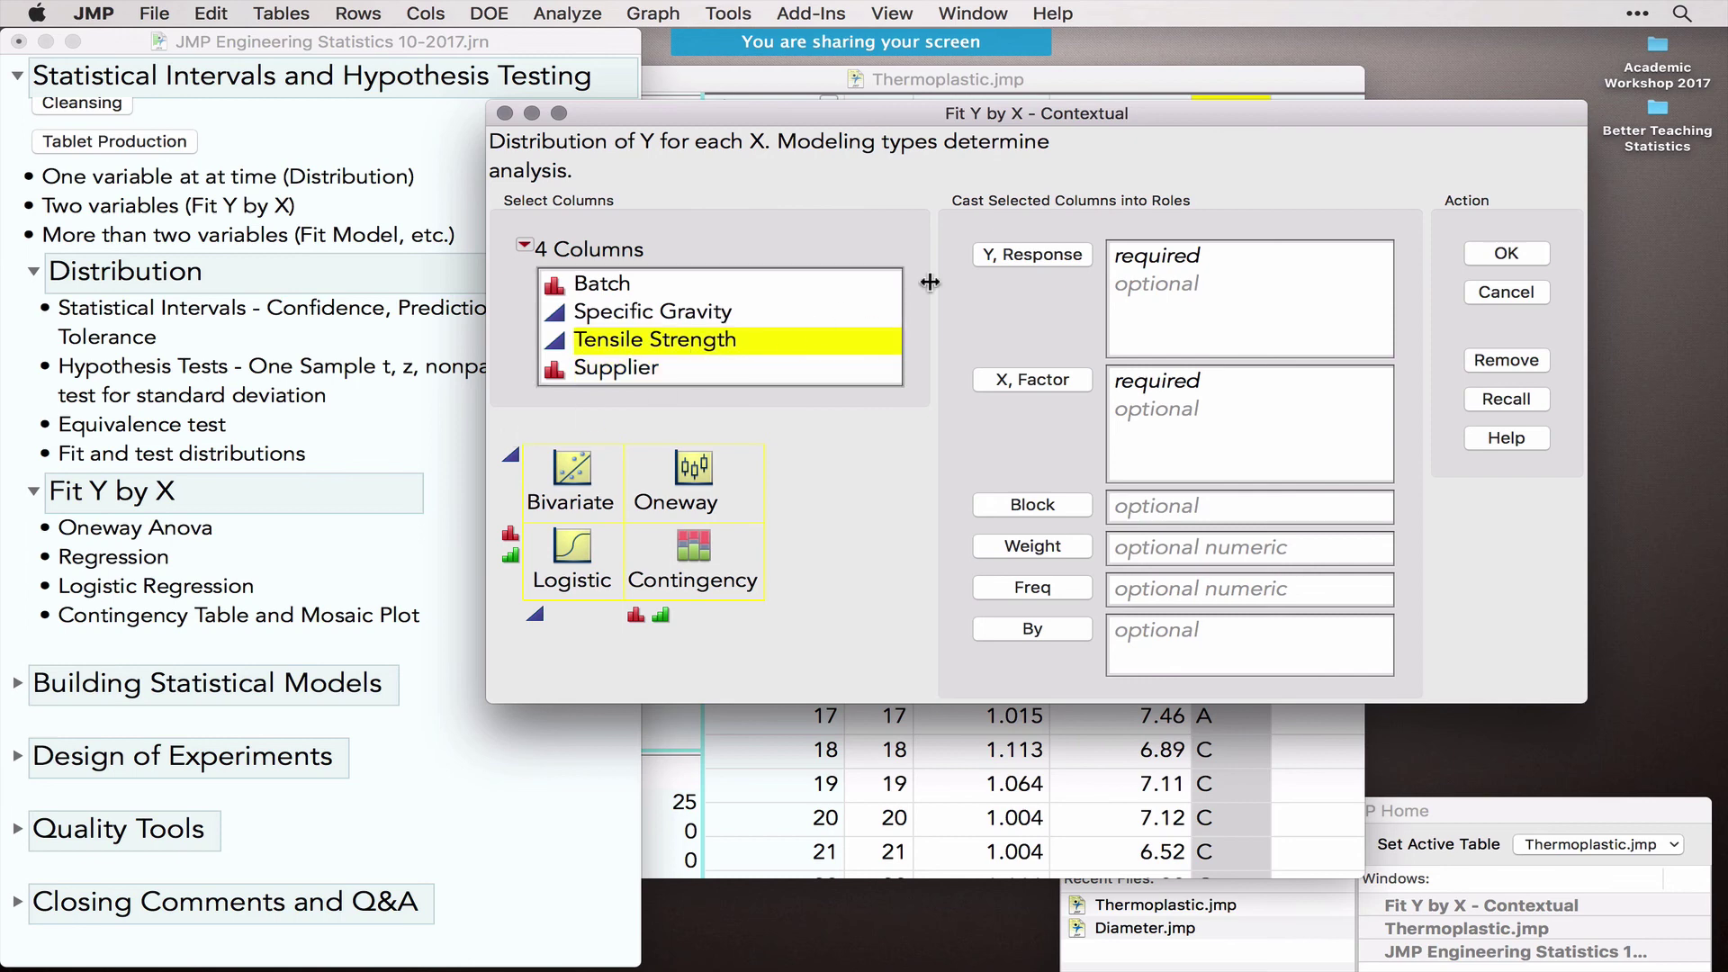
click(1044, 259)
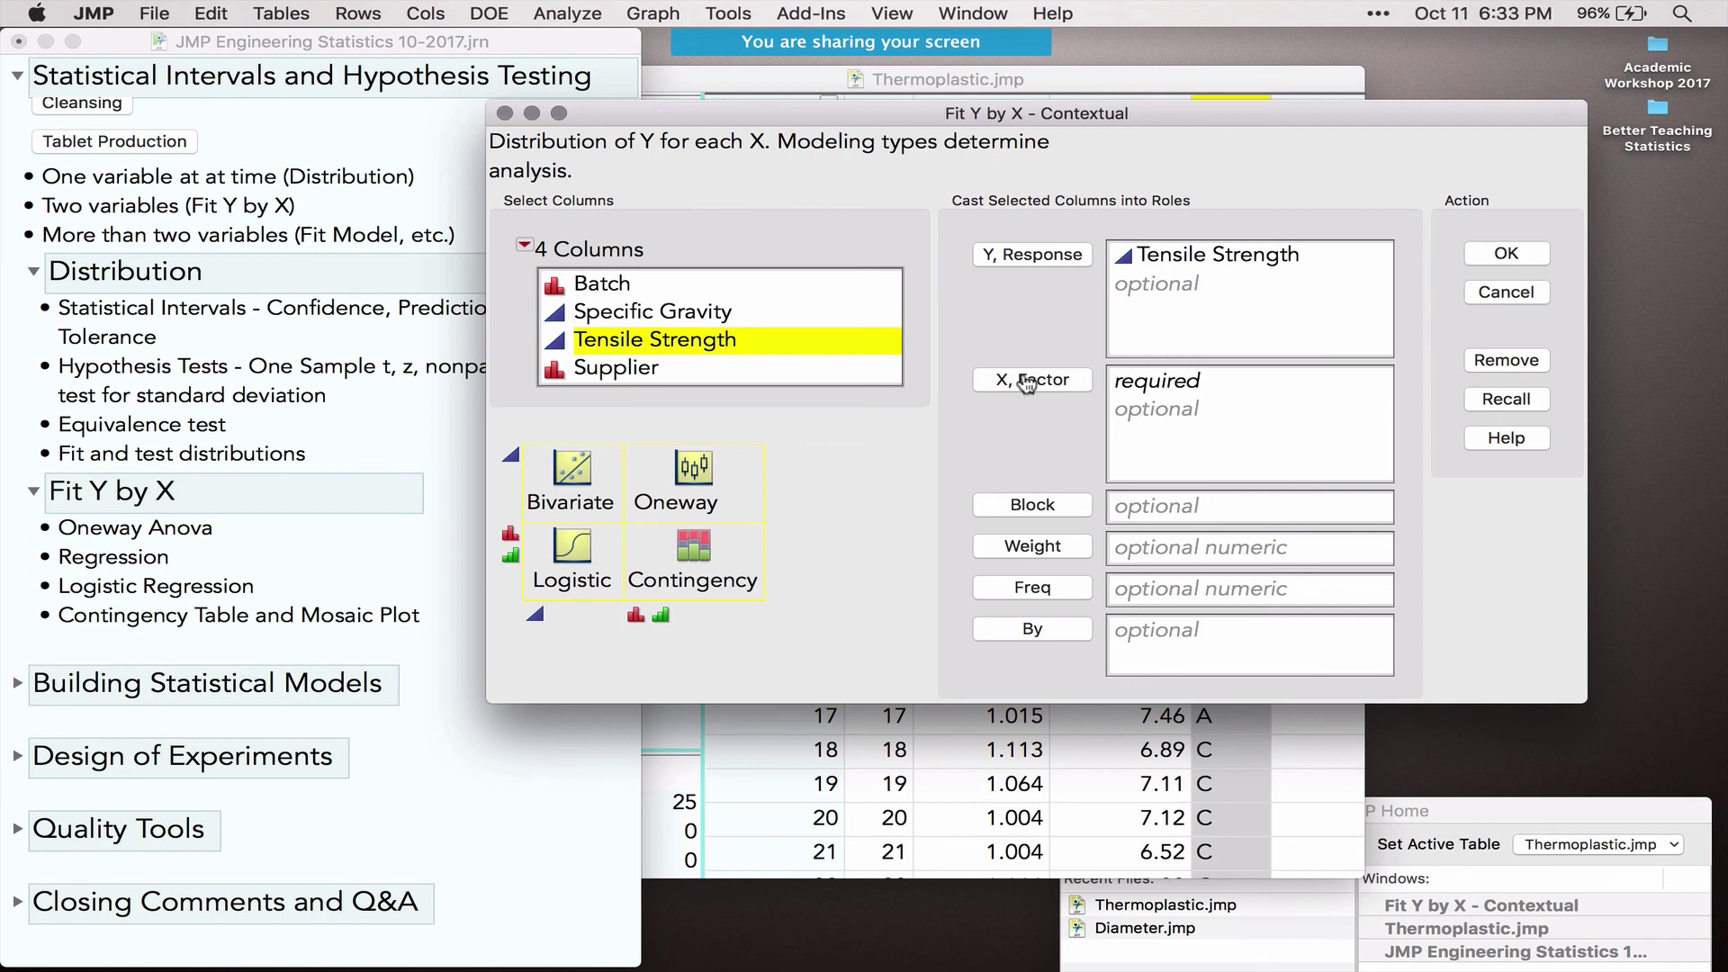
click(686, 314)
click(1044, 381)
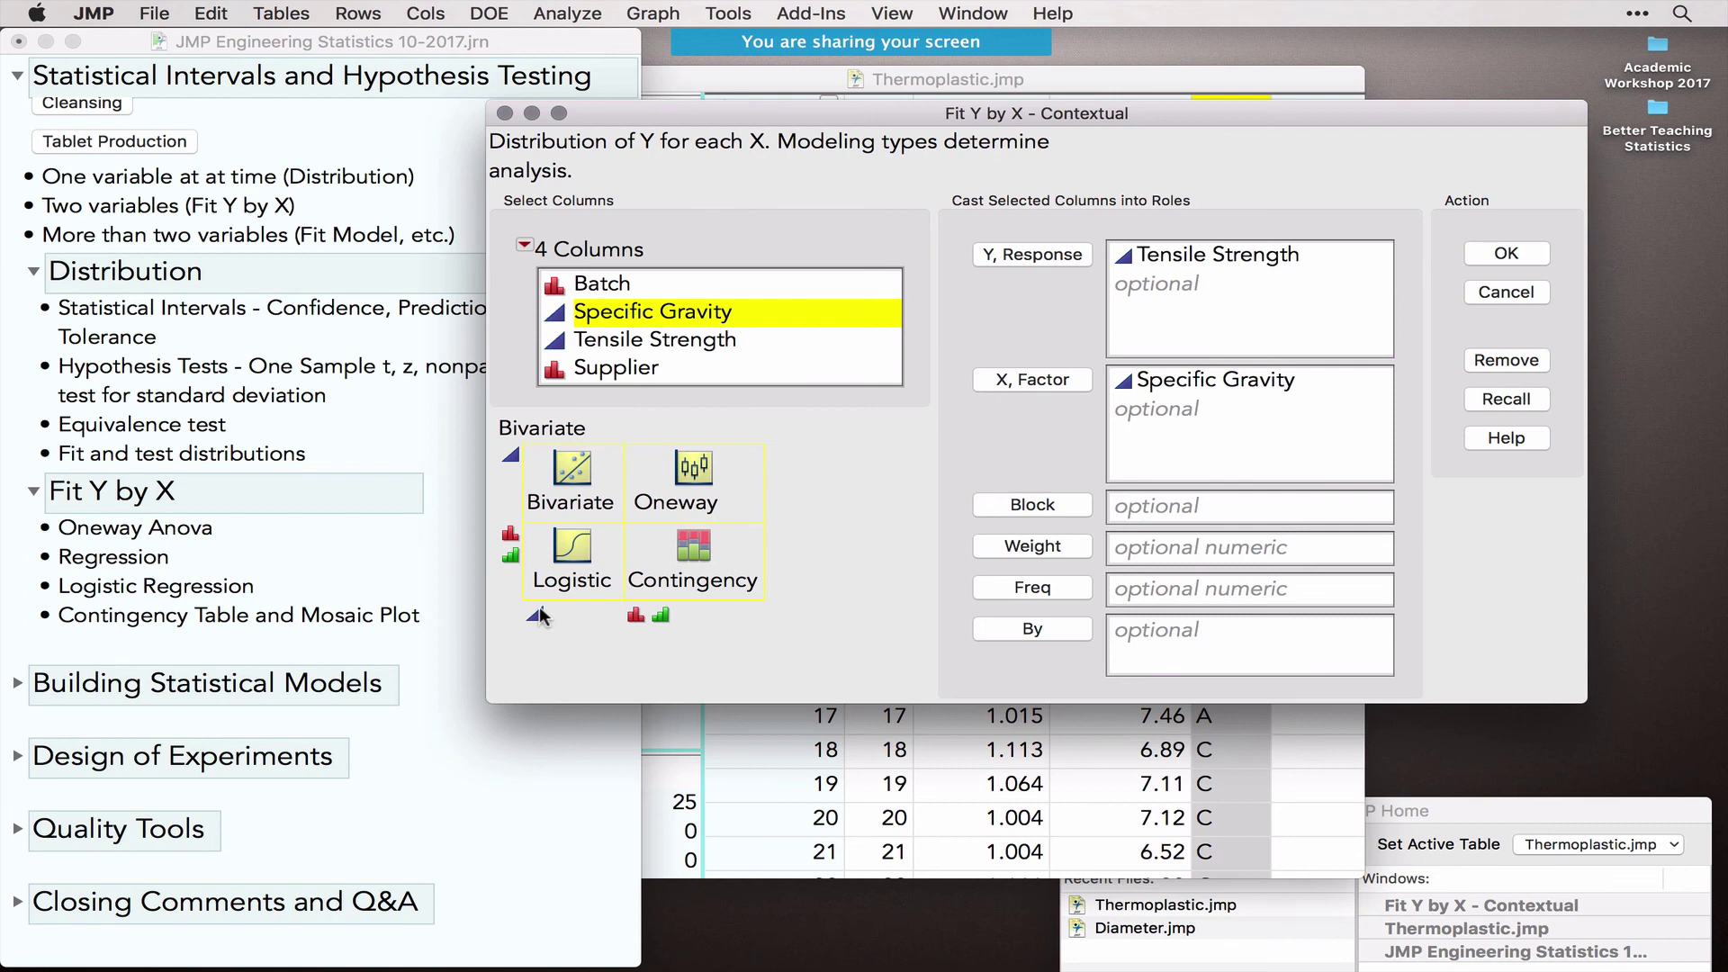
mouse_move(518, 498)
mouse_down()
mouse_move(518, 450)
mouse_move(617, 462)
mouse_move(528, 543)
mouse_up()
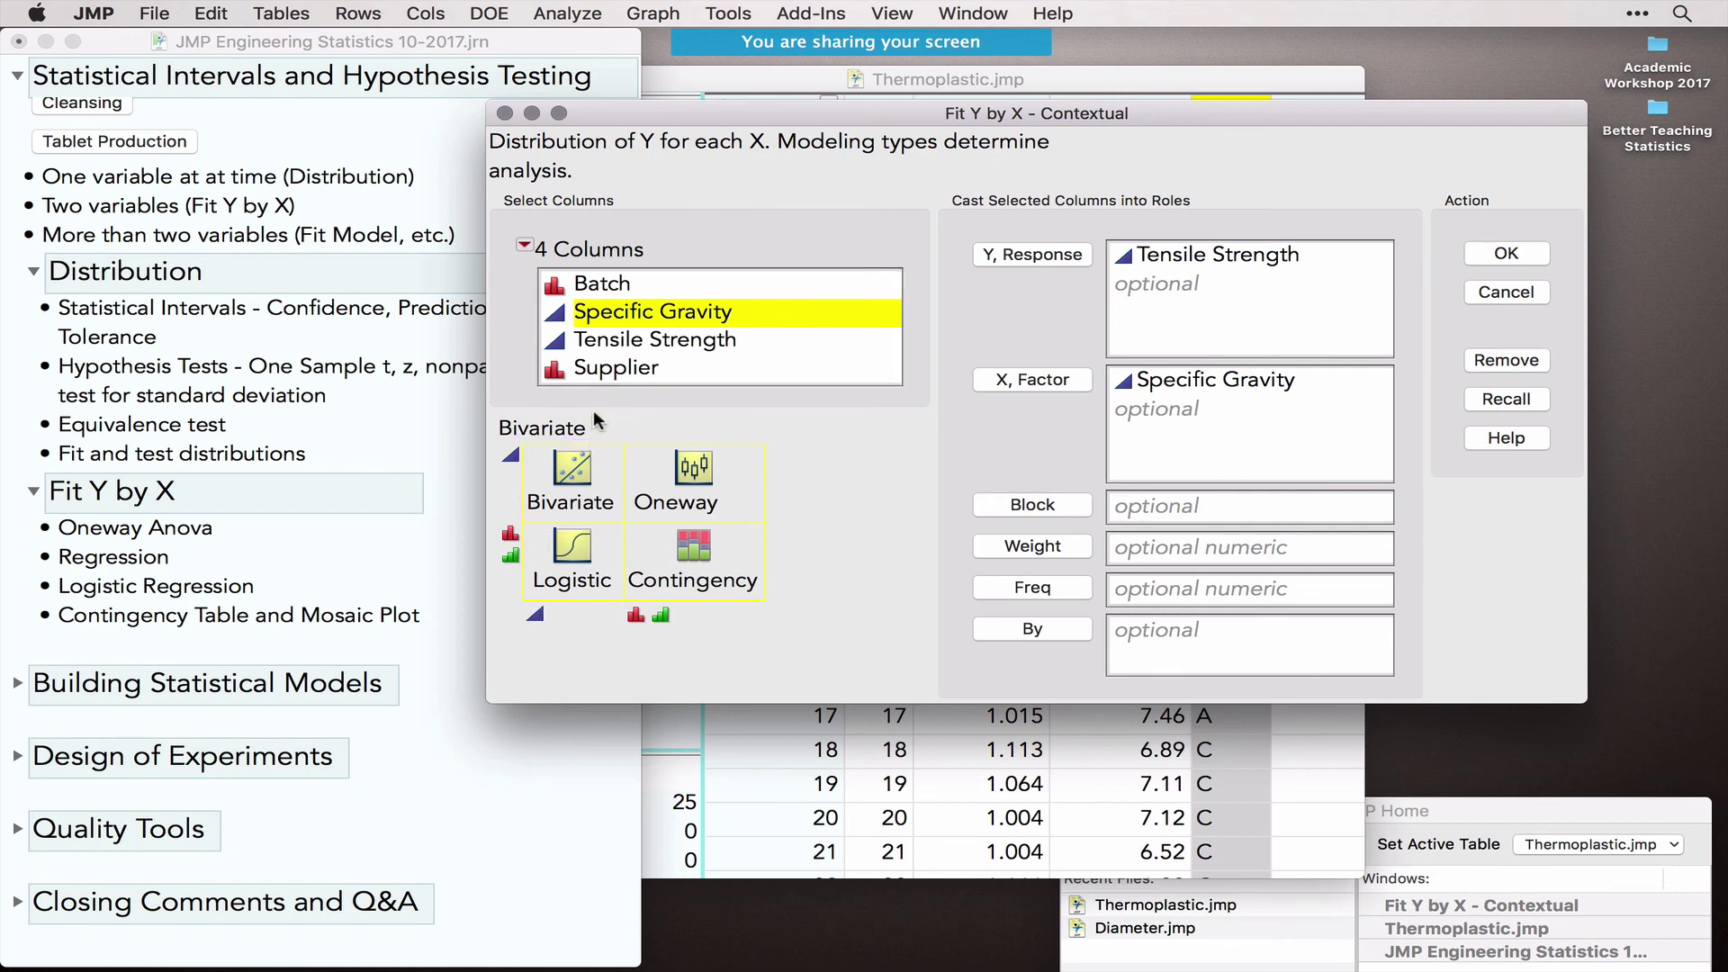
click(598, 372)
click(1058, 394)
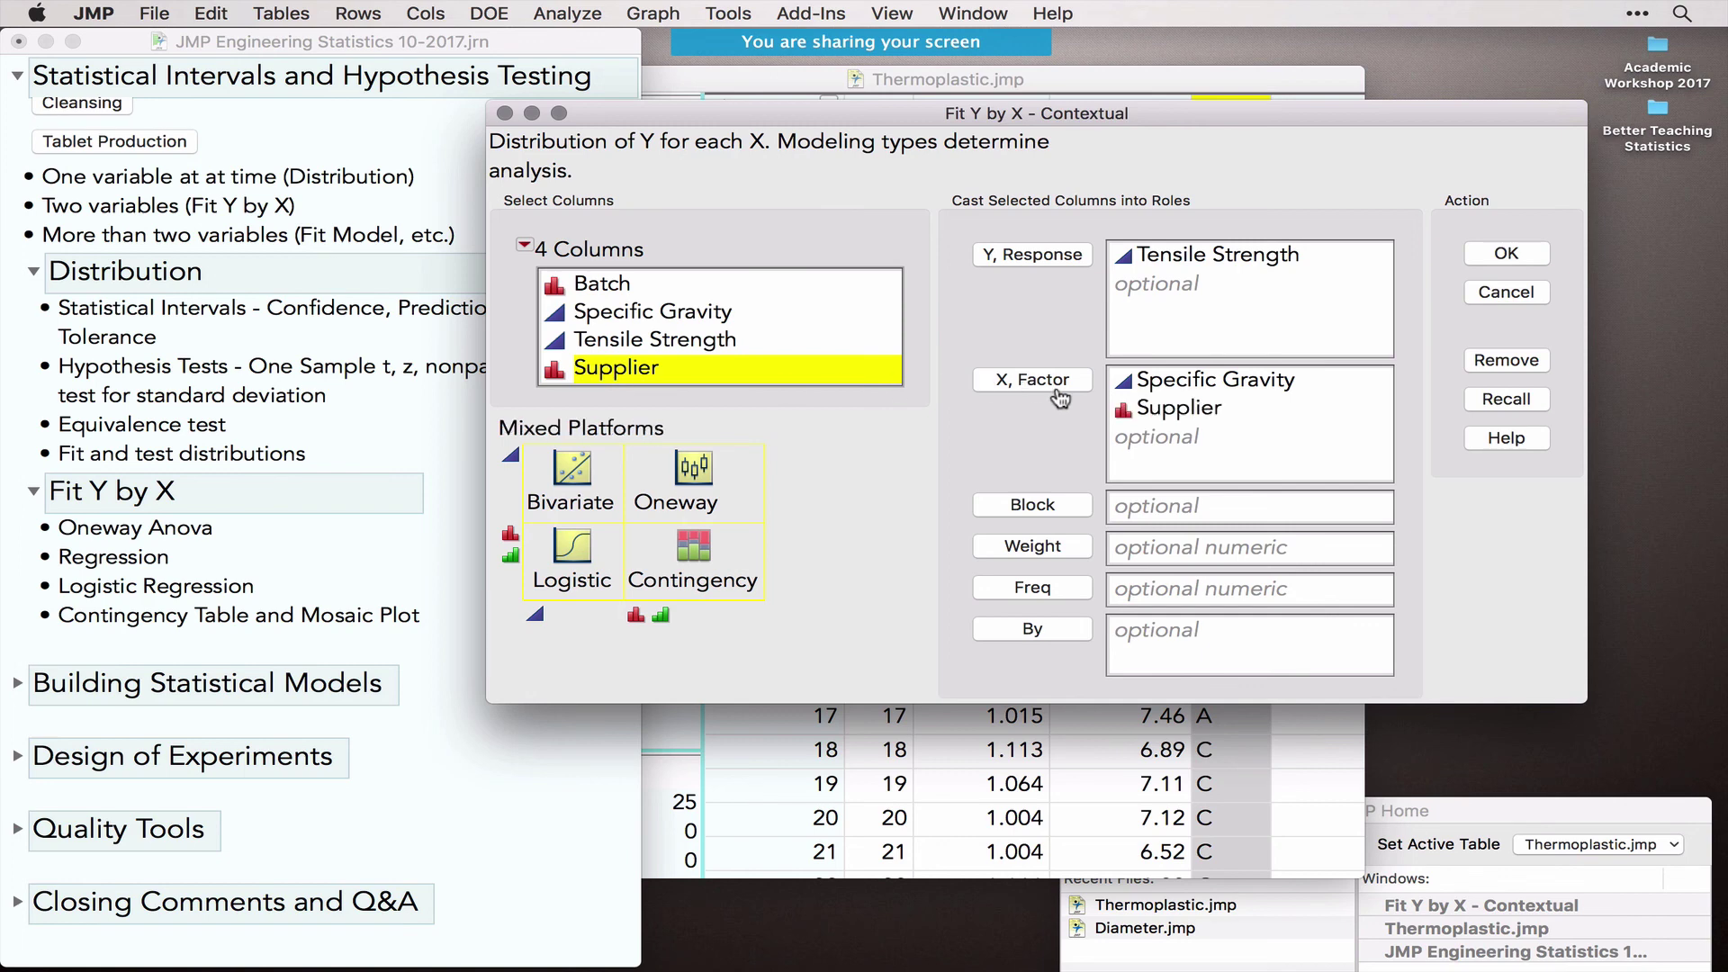
Step: Run the Fit Y by X analysis of Tensile Strength against Specific Gravity and Supplier
mouse_move(691, 640)
mouse_down()
mouse_move(636, 587)
mouse_move(650, 635)
mouse_move(682, 612)
mouse_up()
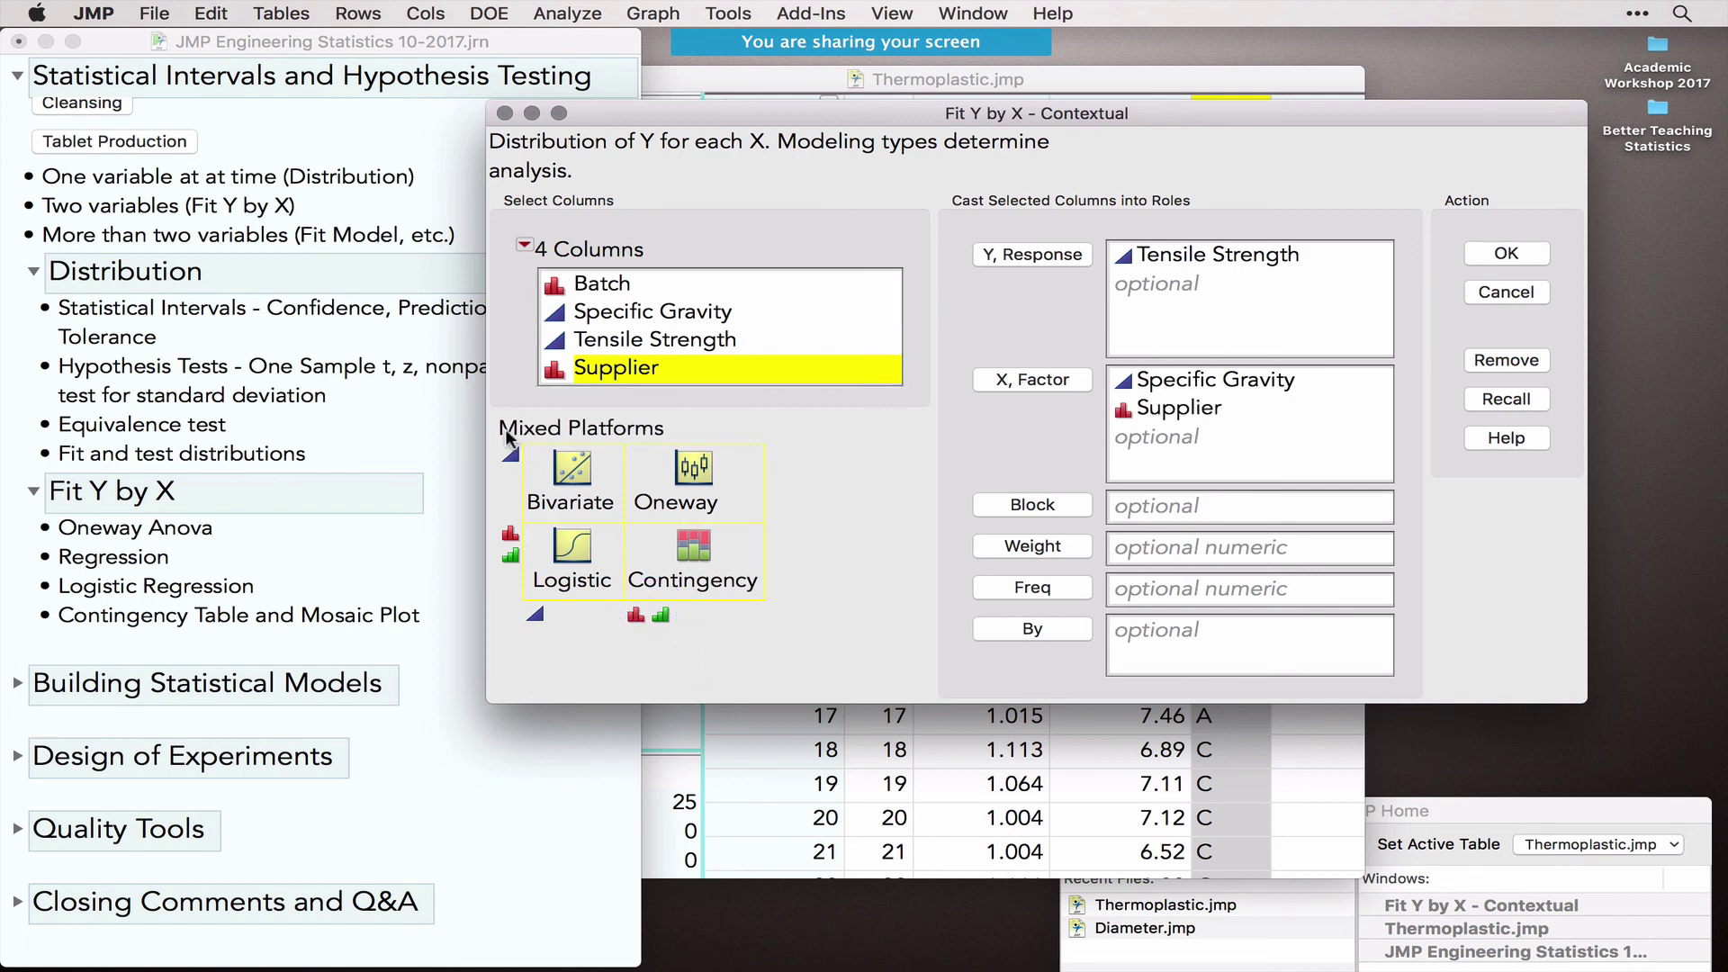
mouse_move(512, 438)
mouse_down()
mouse_move(519, 477)
mouse_move(514, 443)
mouse_move(799, 446)
mouse_move(689, 531)
mouse_move(623, 447)
mouse_up()
click(1517, 260)
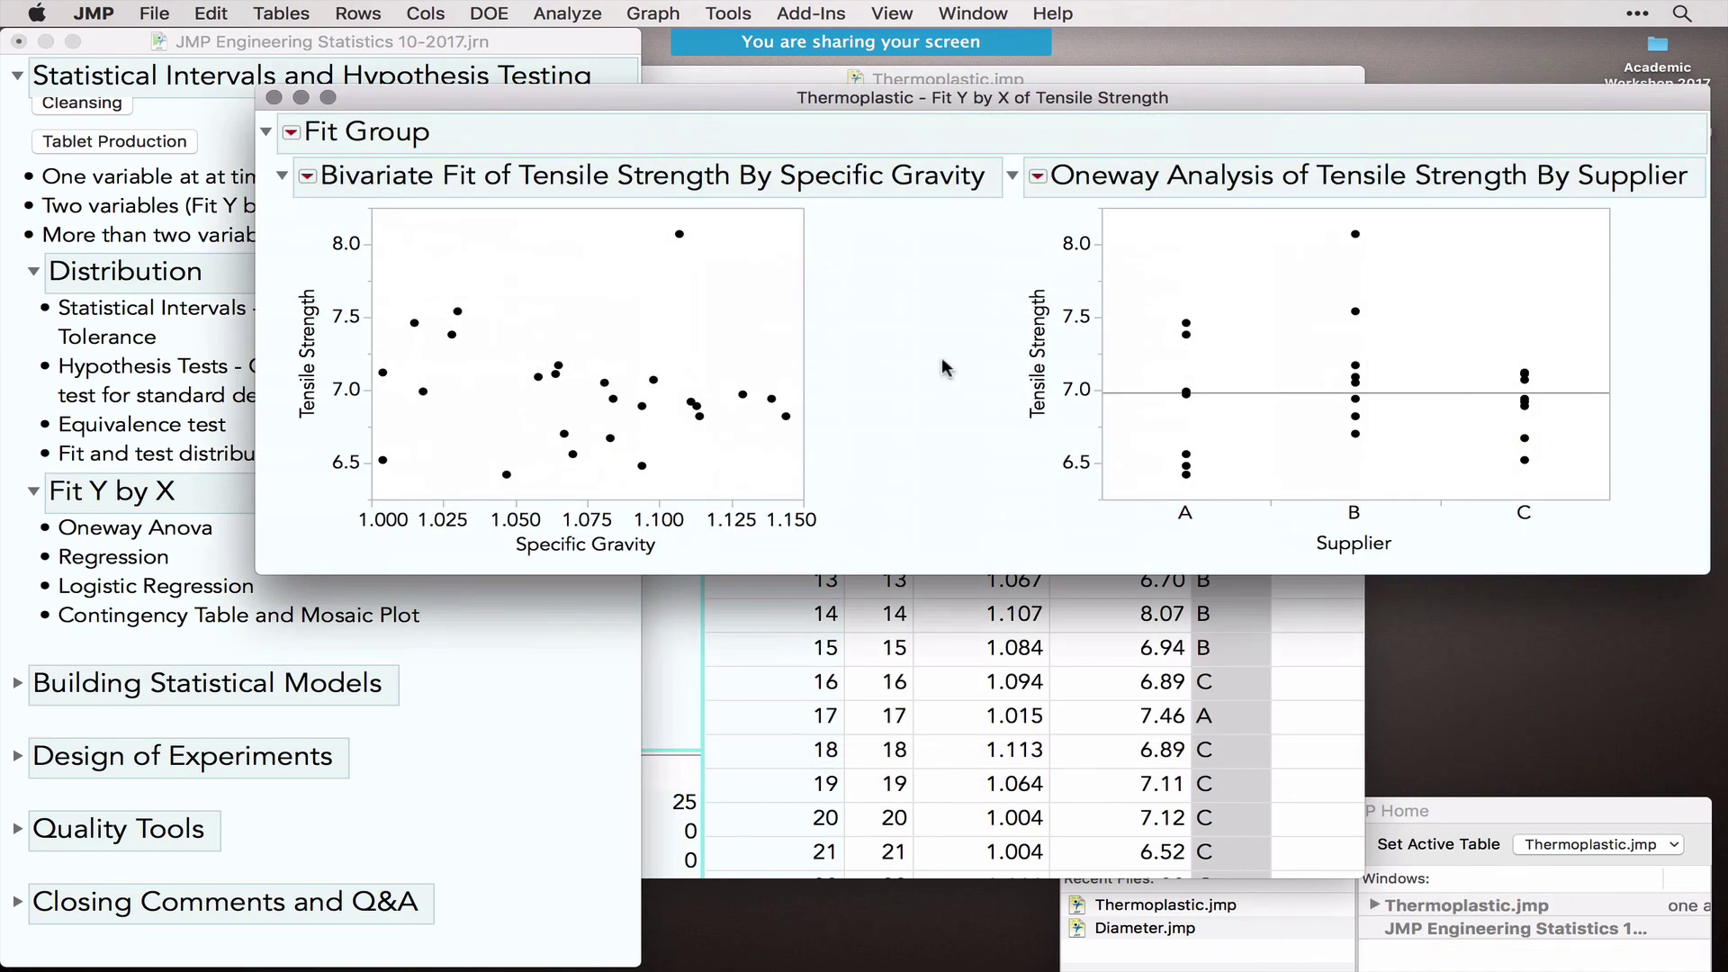
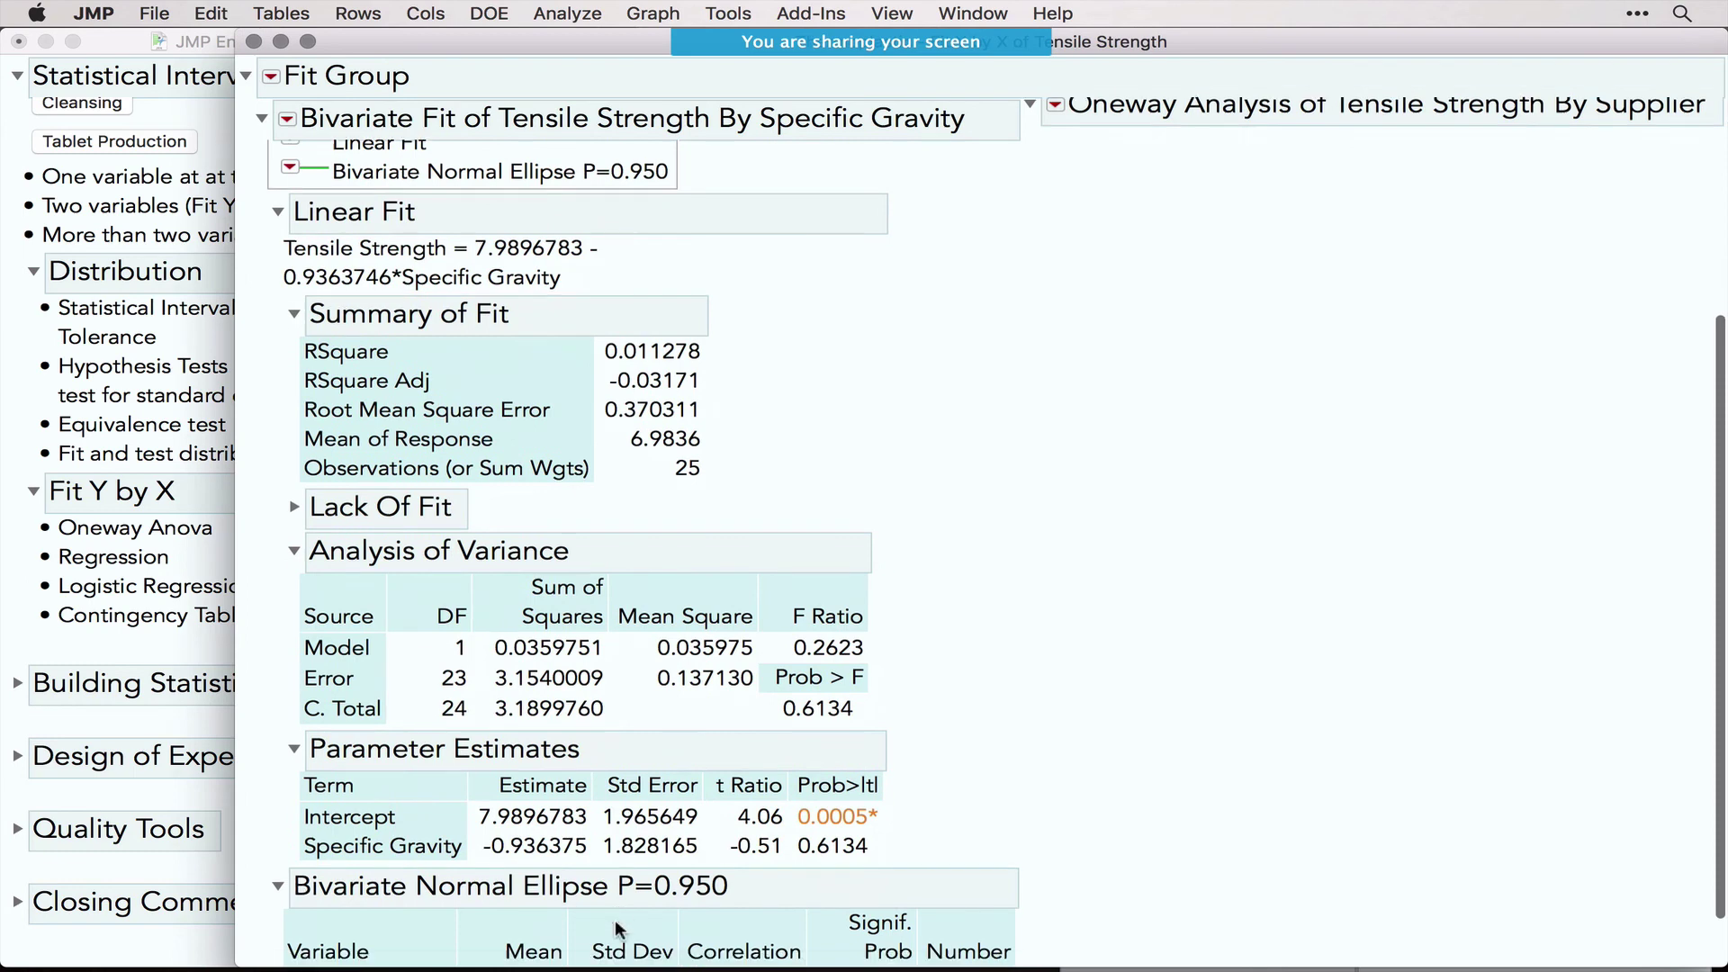
Step: Jitter the data points in the oneway plot of Tensile Strength by Supplier
mouse_move(745, 824)
mouse_down()
mouse_move(788, 961)
mouse_move(751, 837)
mouse_up()
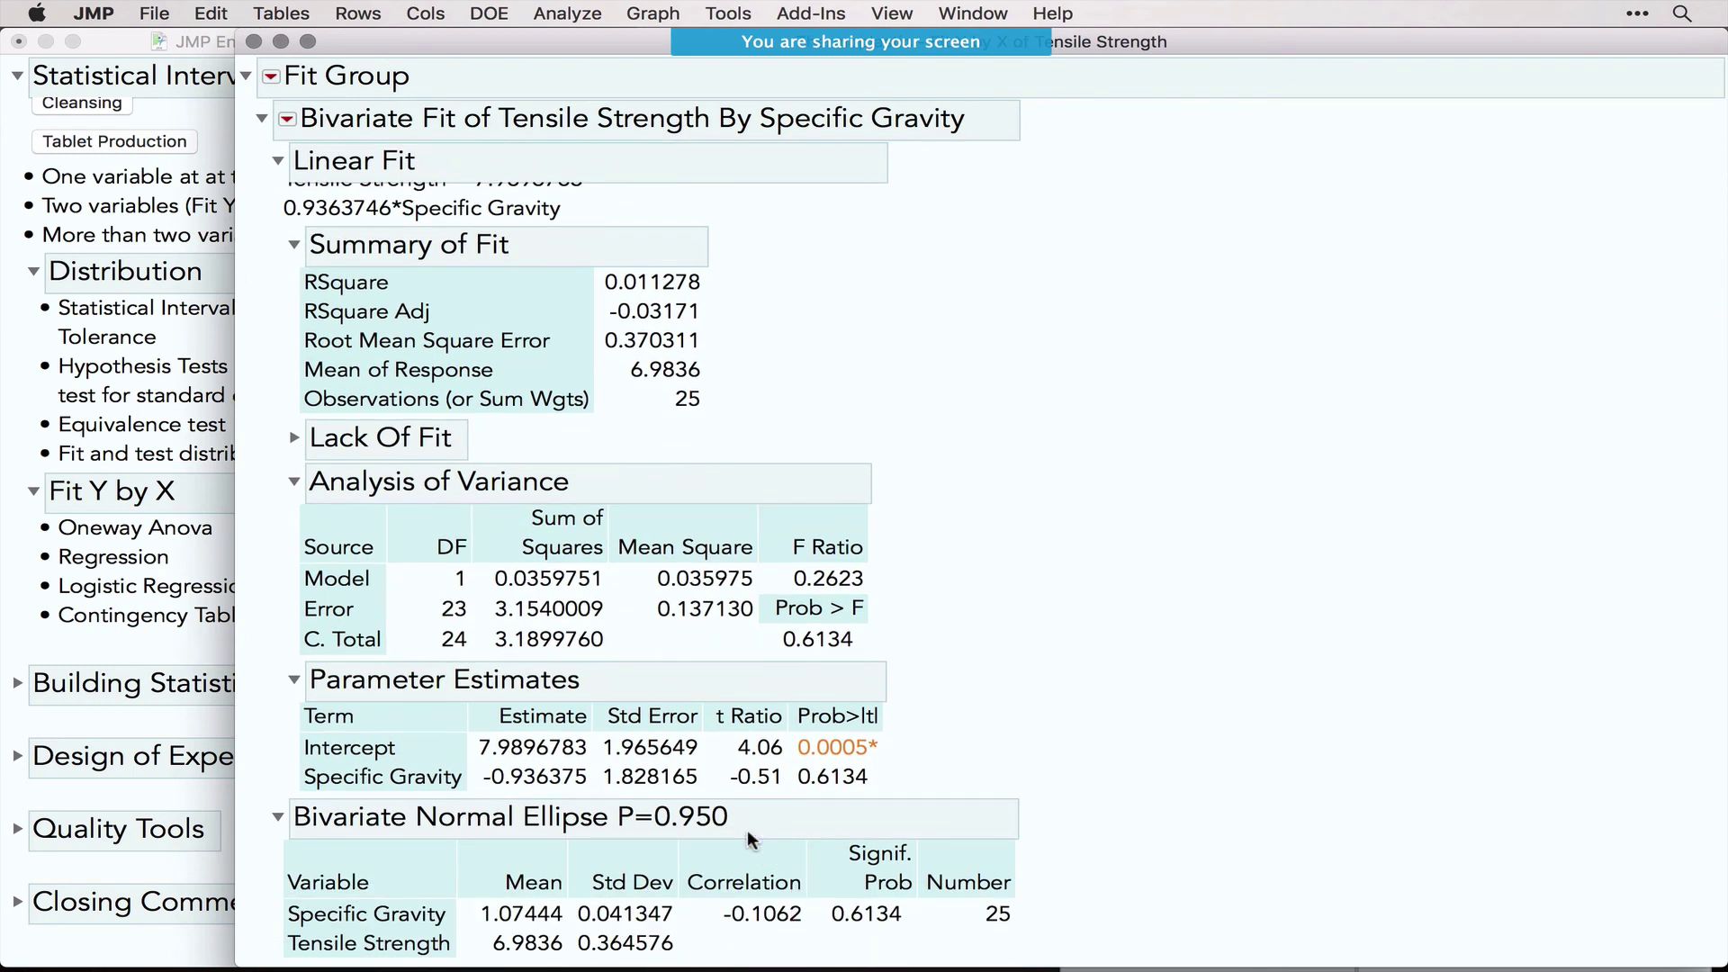
scroll(748, 833, up, 5)
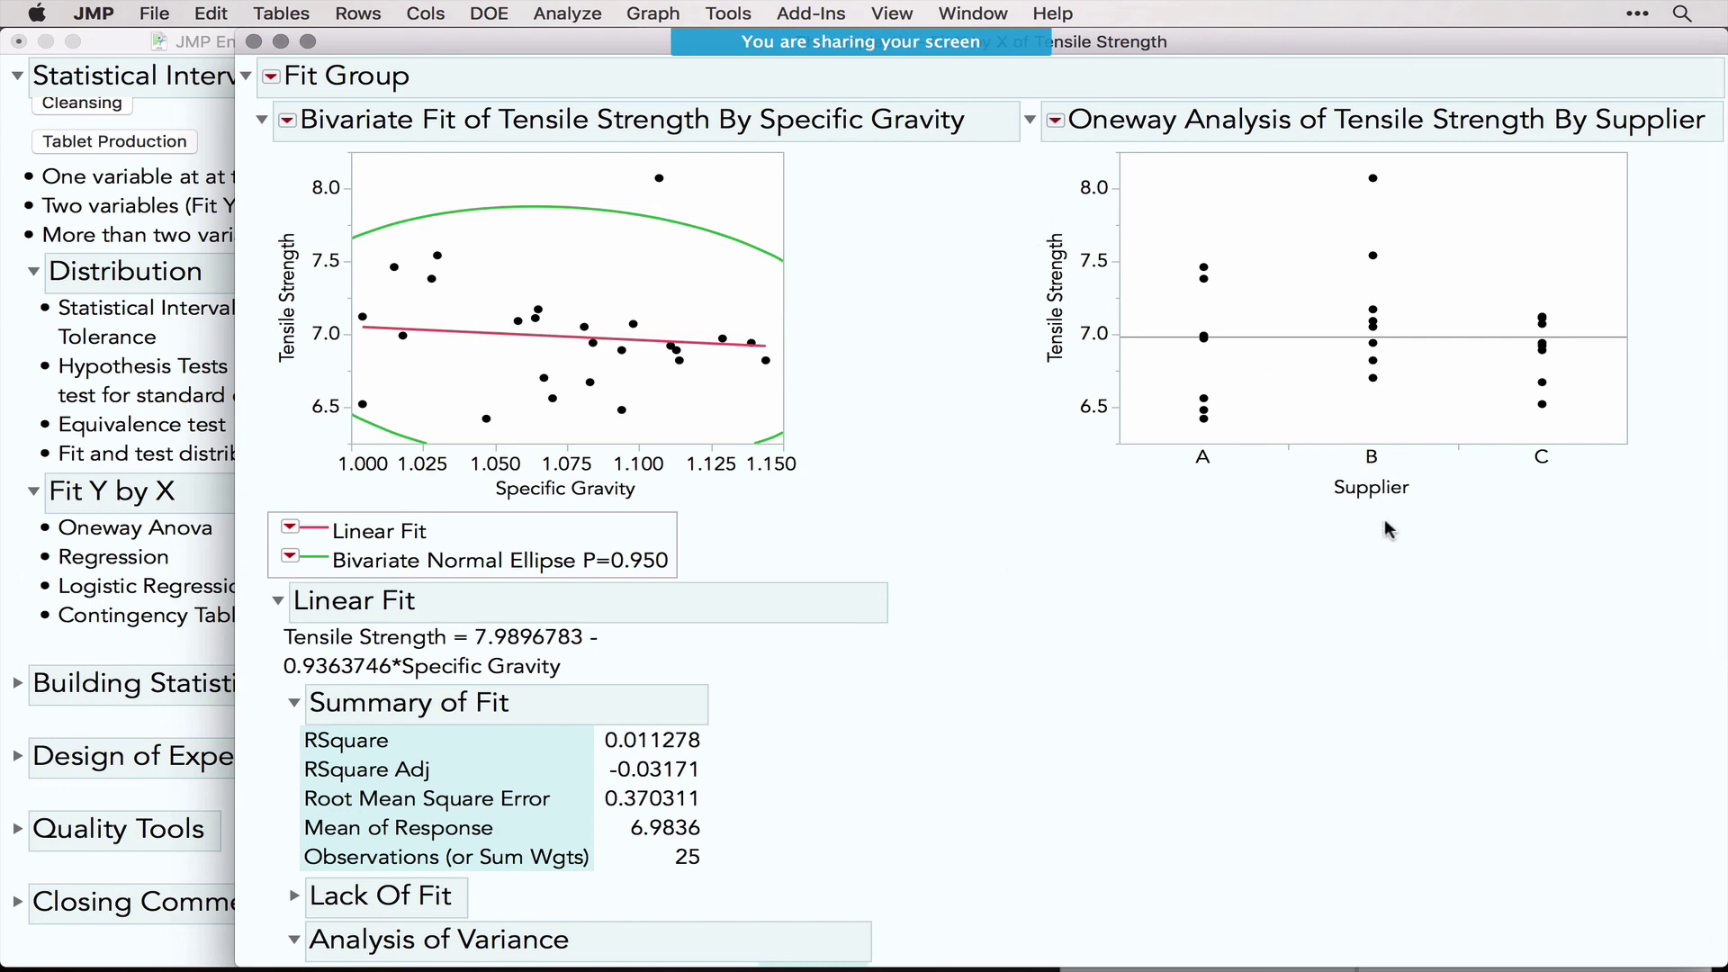
mouse_move(1322, 515)
mouse_down()
mouse_move(1386, 410)
mouse_move(1350, 532)
mouse_up()
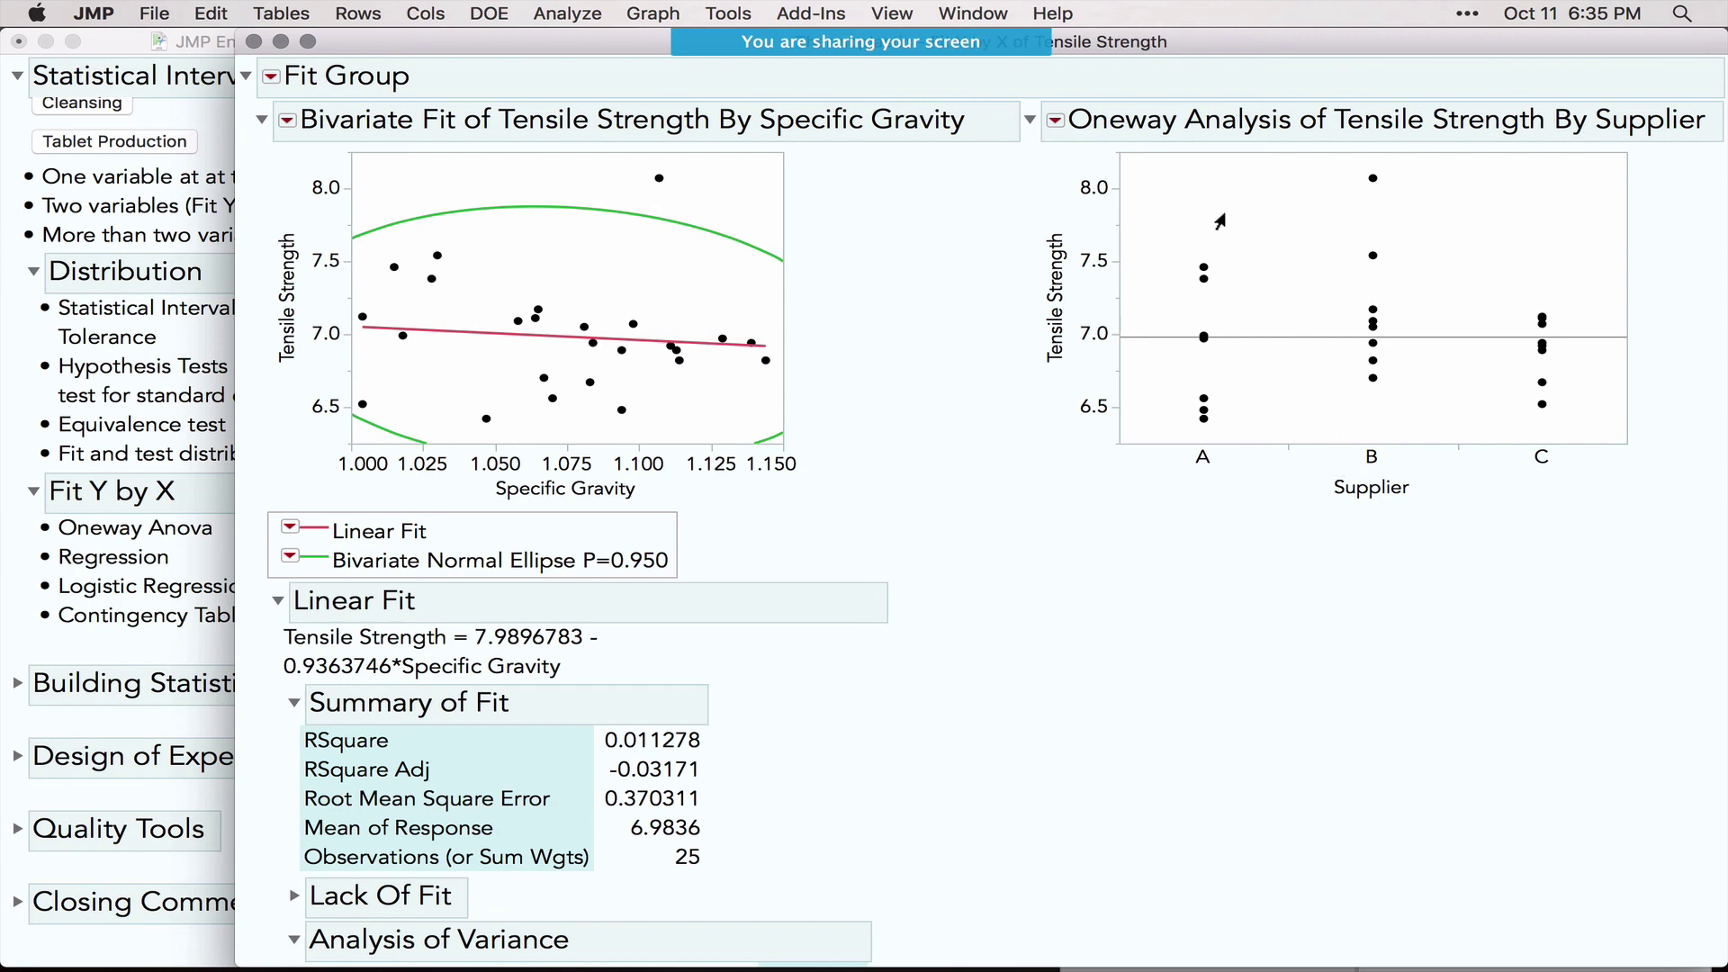
click(1055, 124)
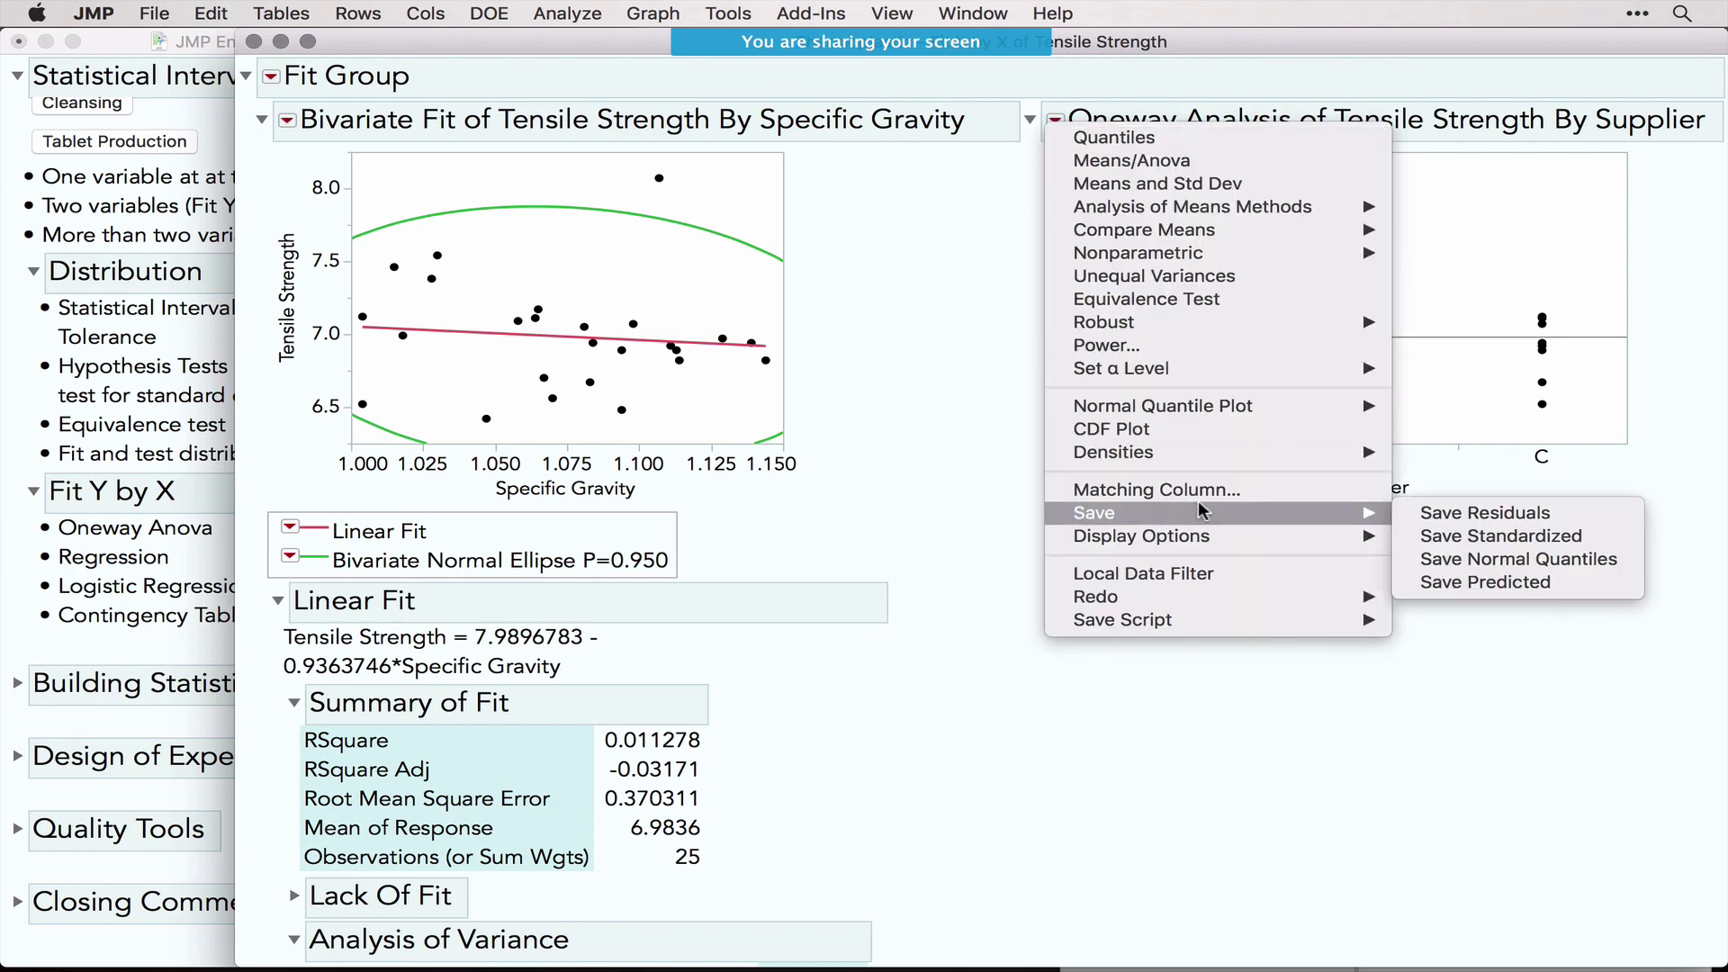
mouse_move(1242, 538)
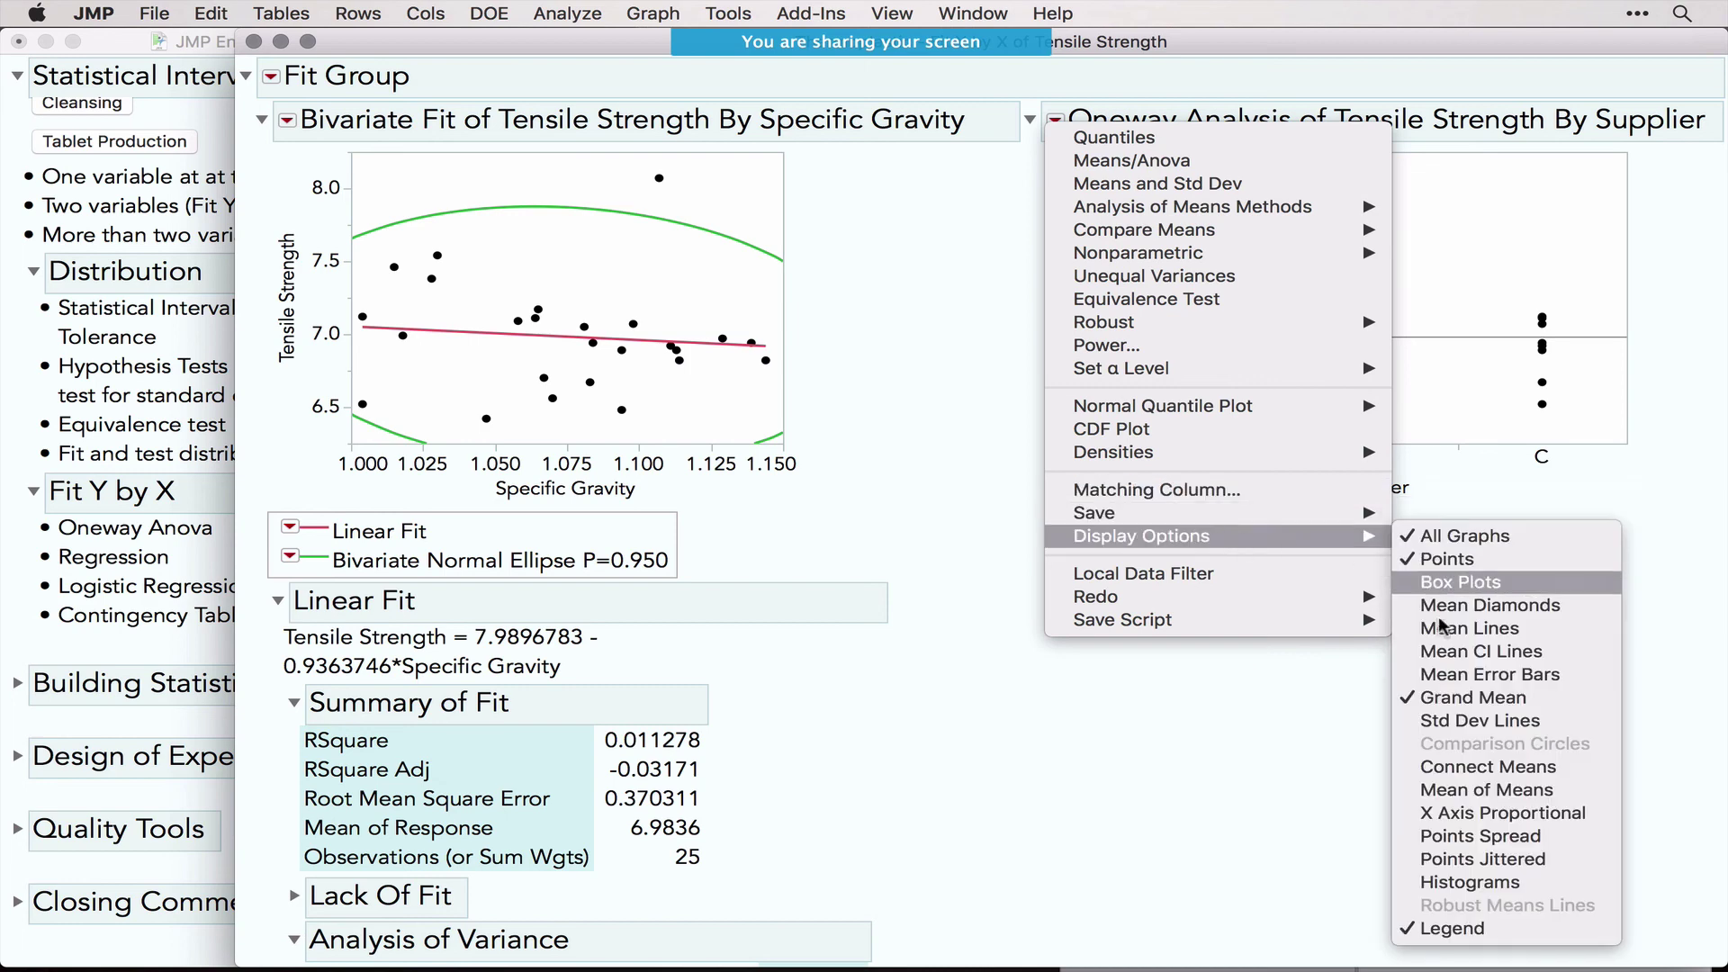
click(1483, 859)
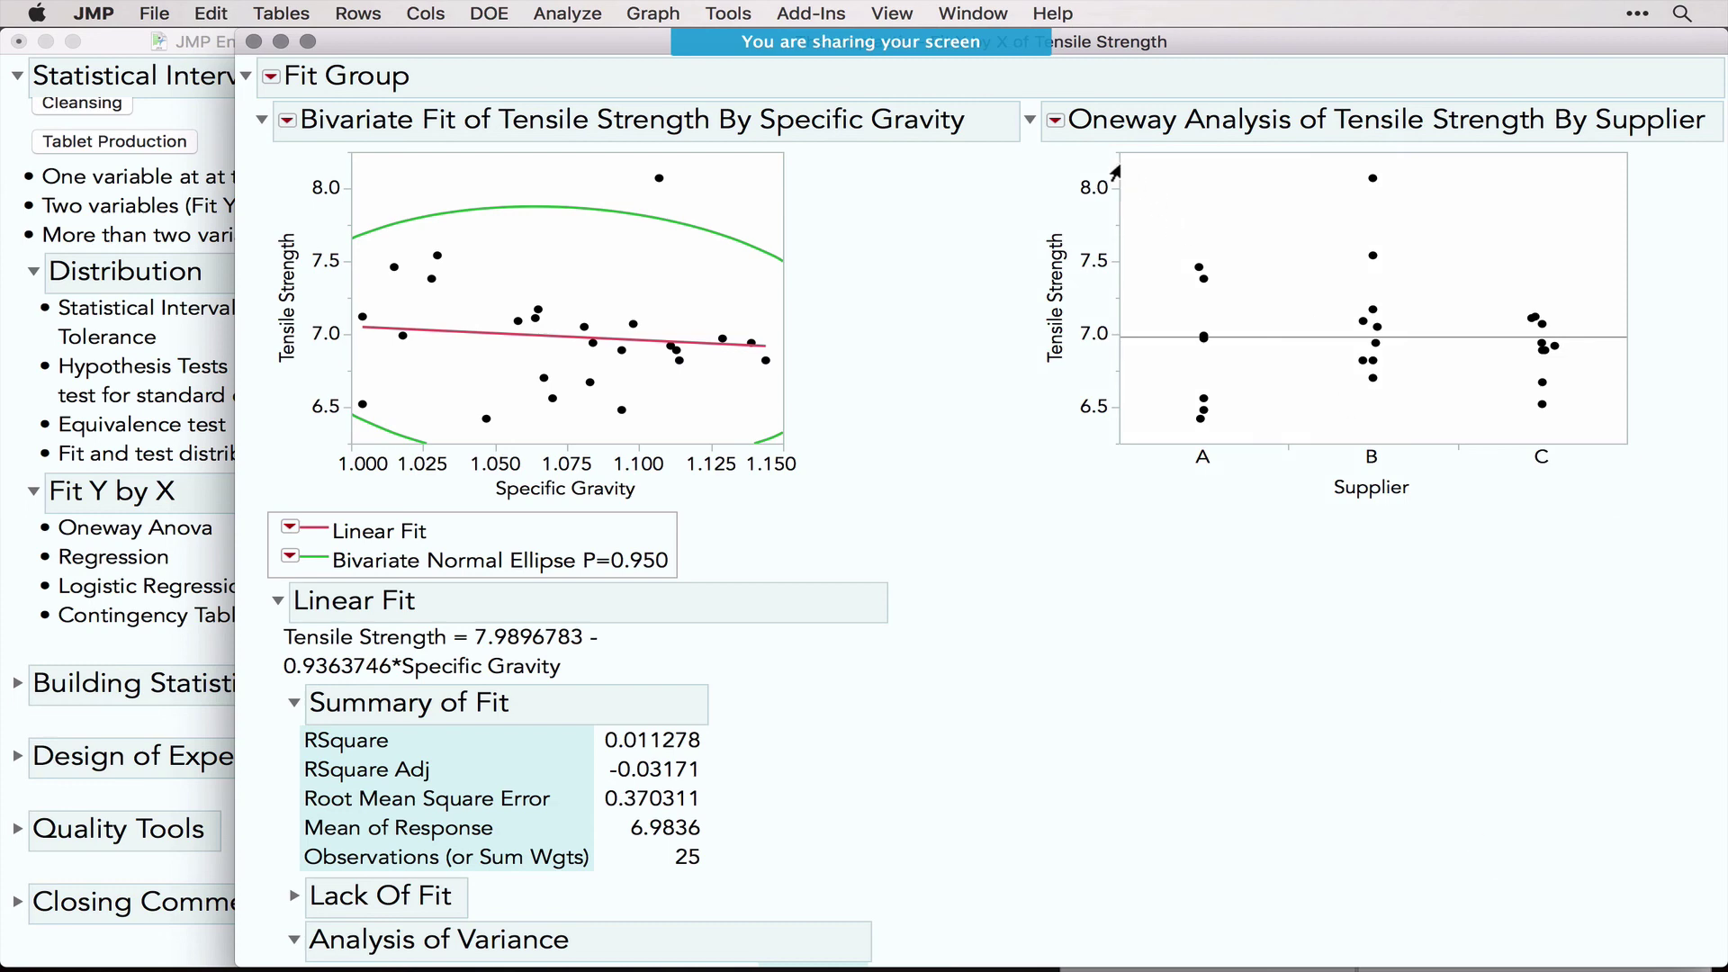
Step: Add Quantiles and Means/Anova to the oneway analysis of Tensile Strength by Supplier and review the Anova results
click(1056, 122)
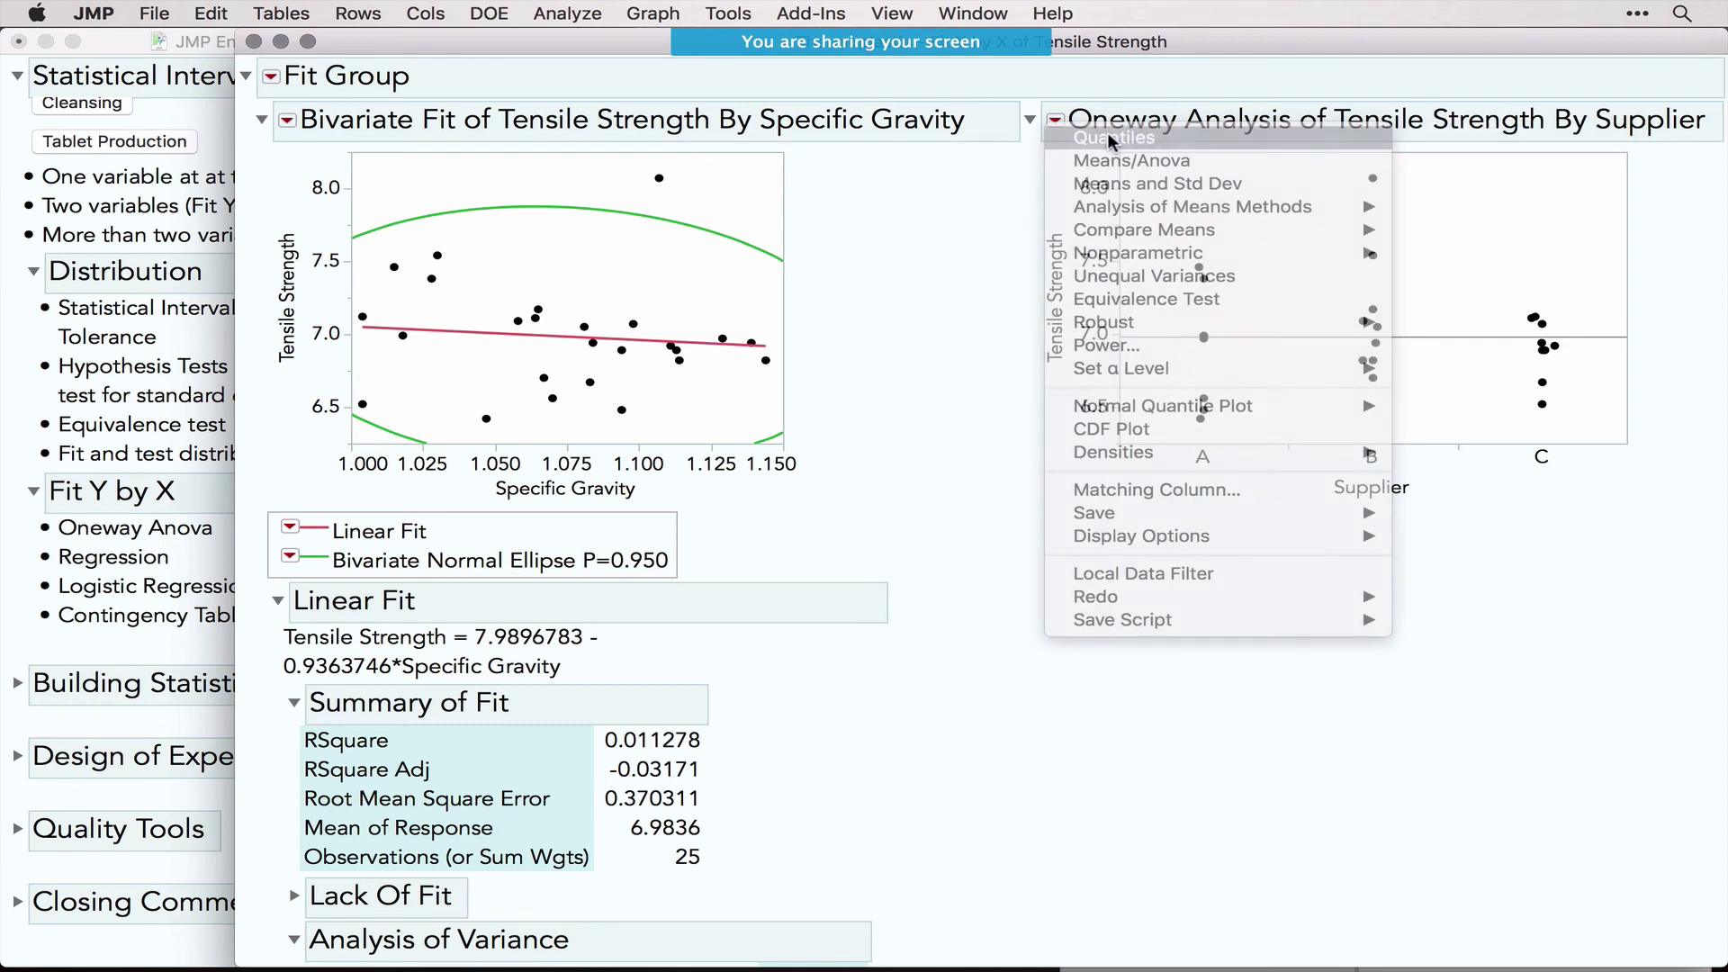
click(1109, 135)
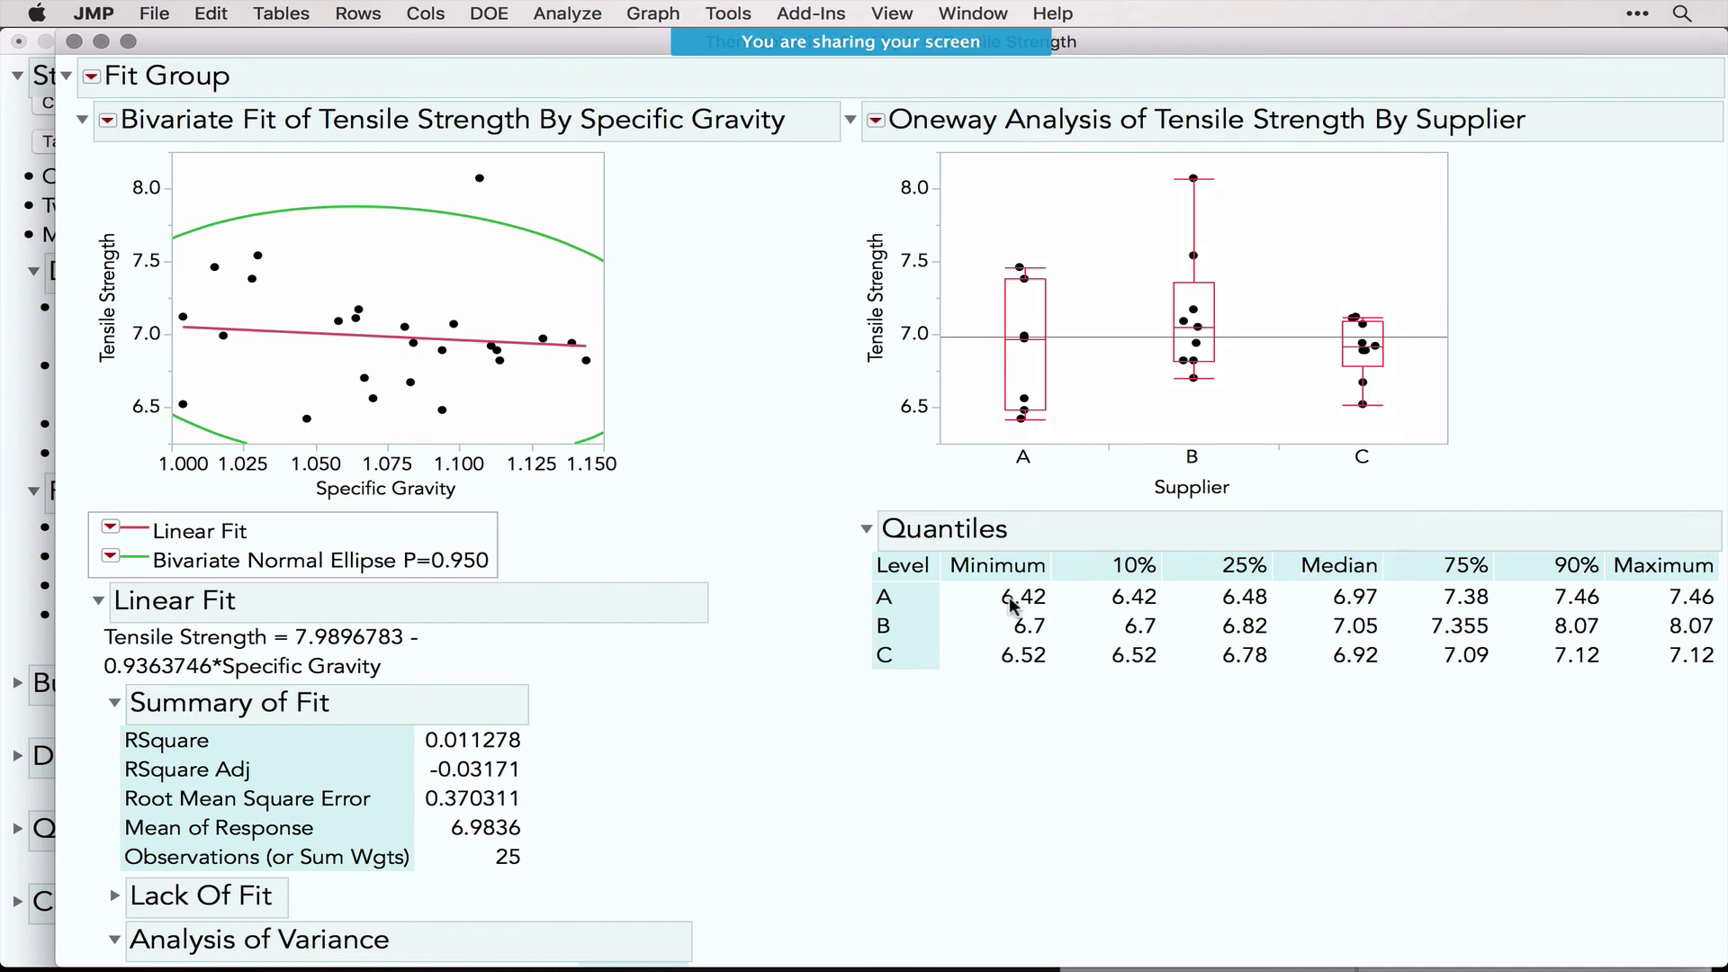
click(875, 121)
click(909, 160)
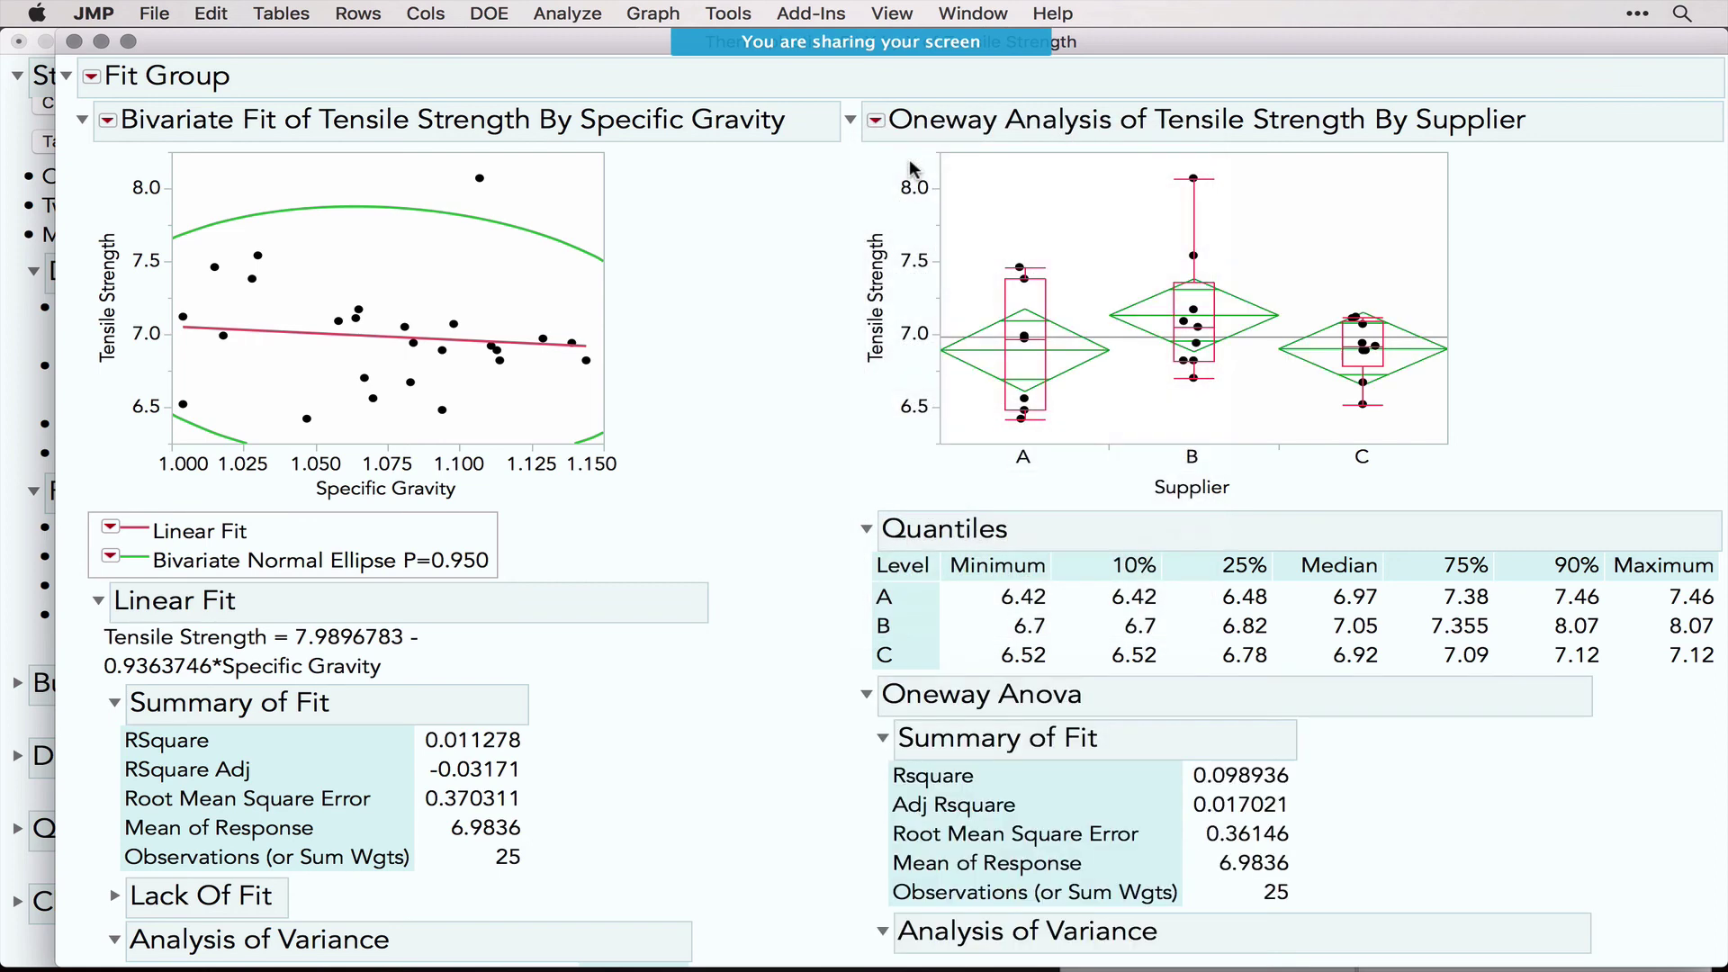
scroll(1071, 603, down, 10)
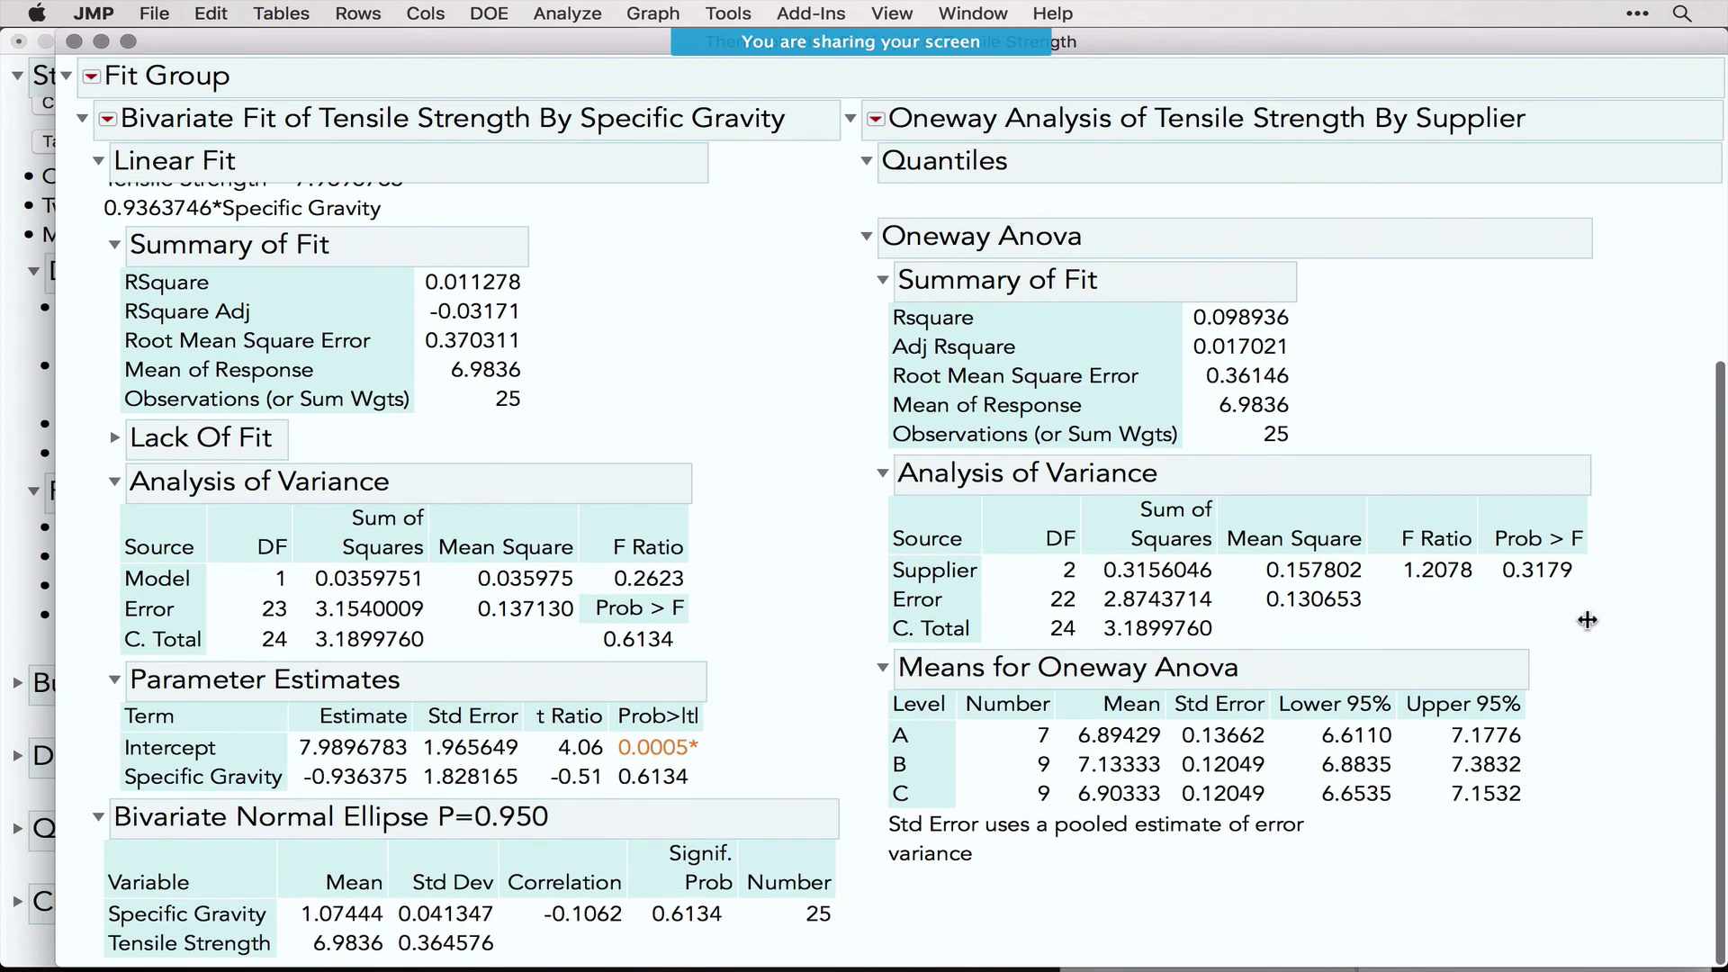
mouse_move(1602, 558)
mouse_down()
mouse_move(1566, 504)
mouse_move(1449, 576)
mouse_move(1575, 543)
mouse_up()
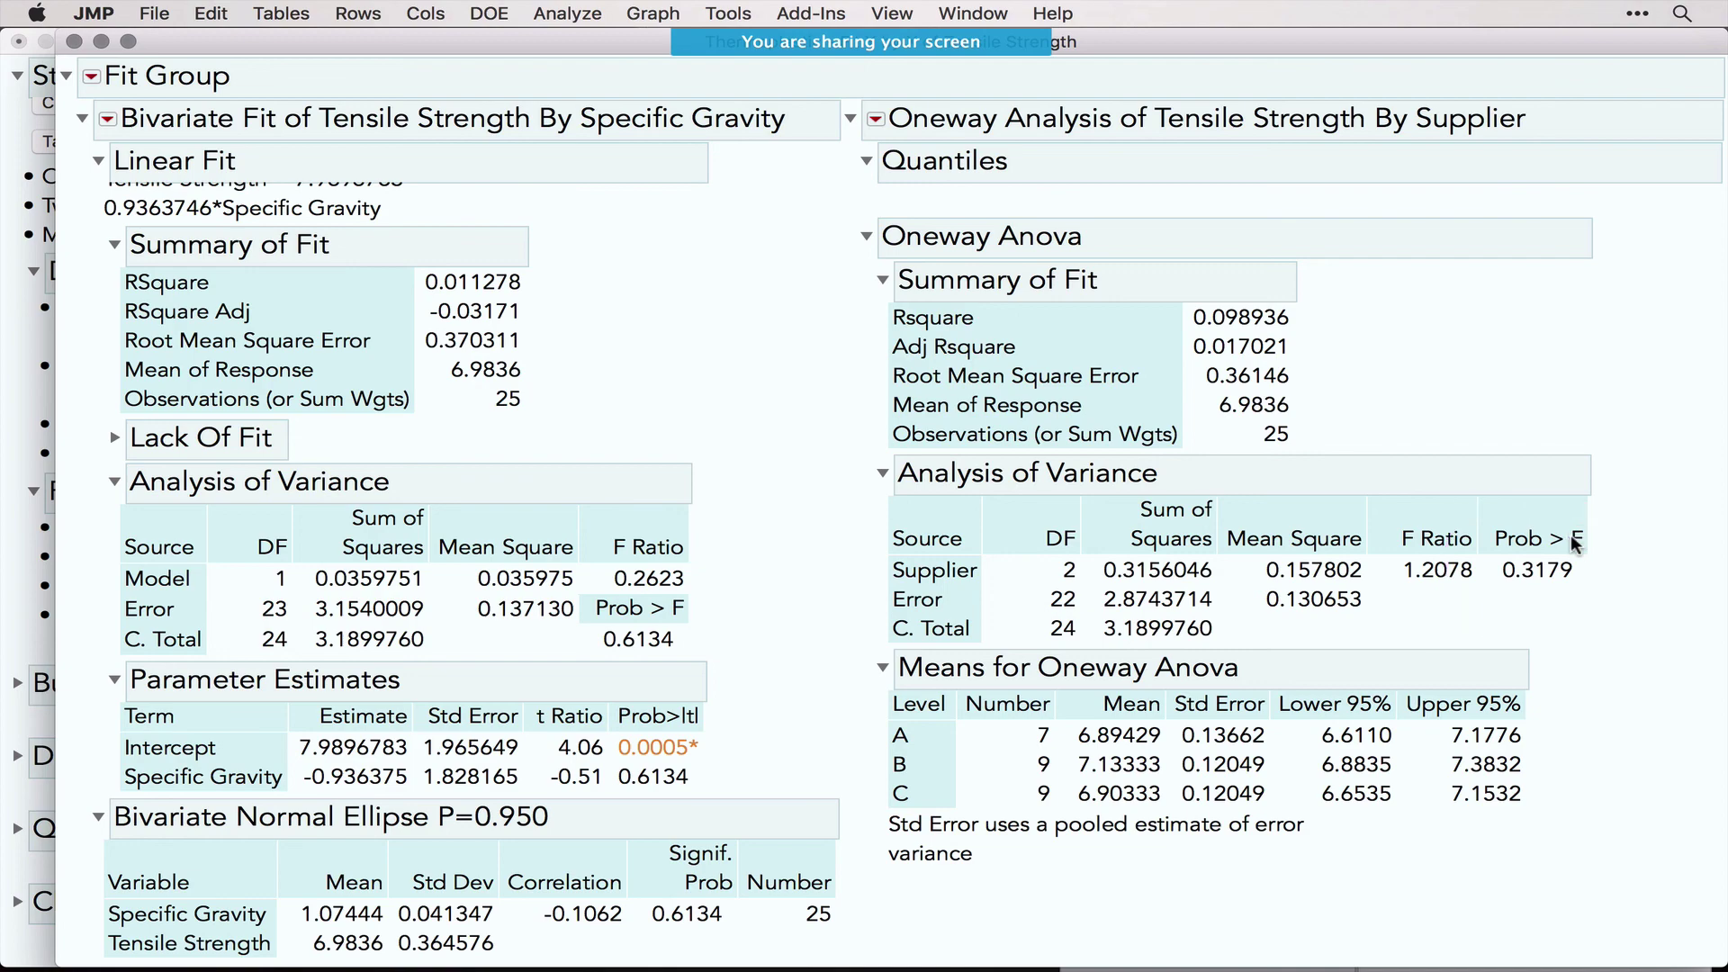
scroll(1476, 369, up, 10)
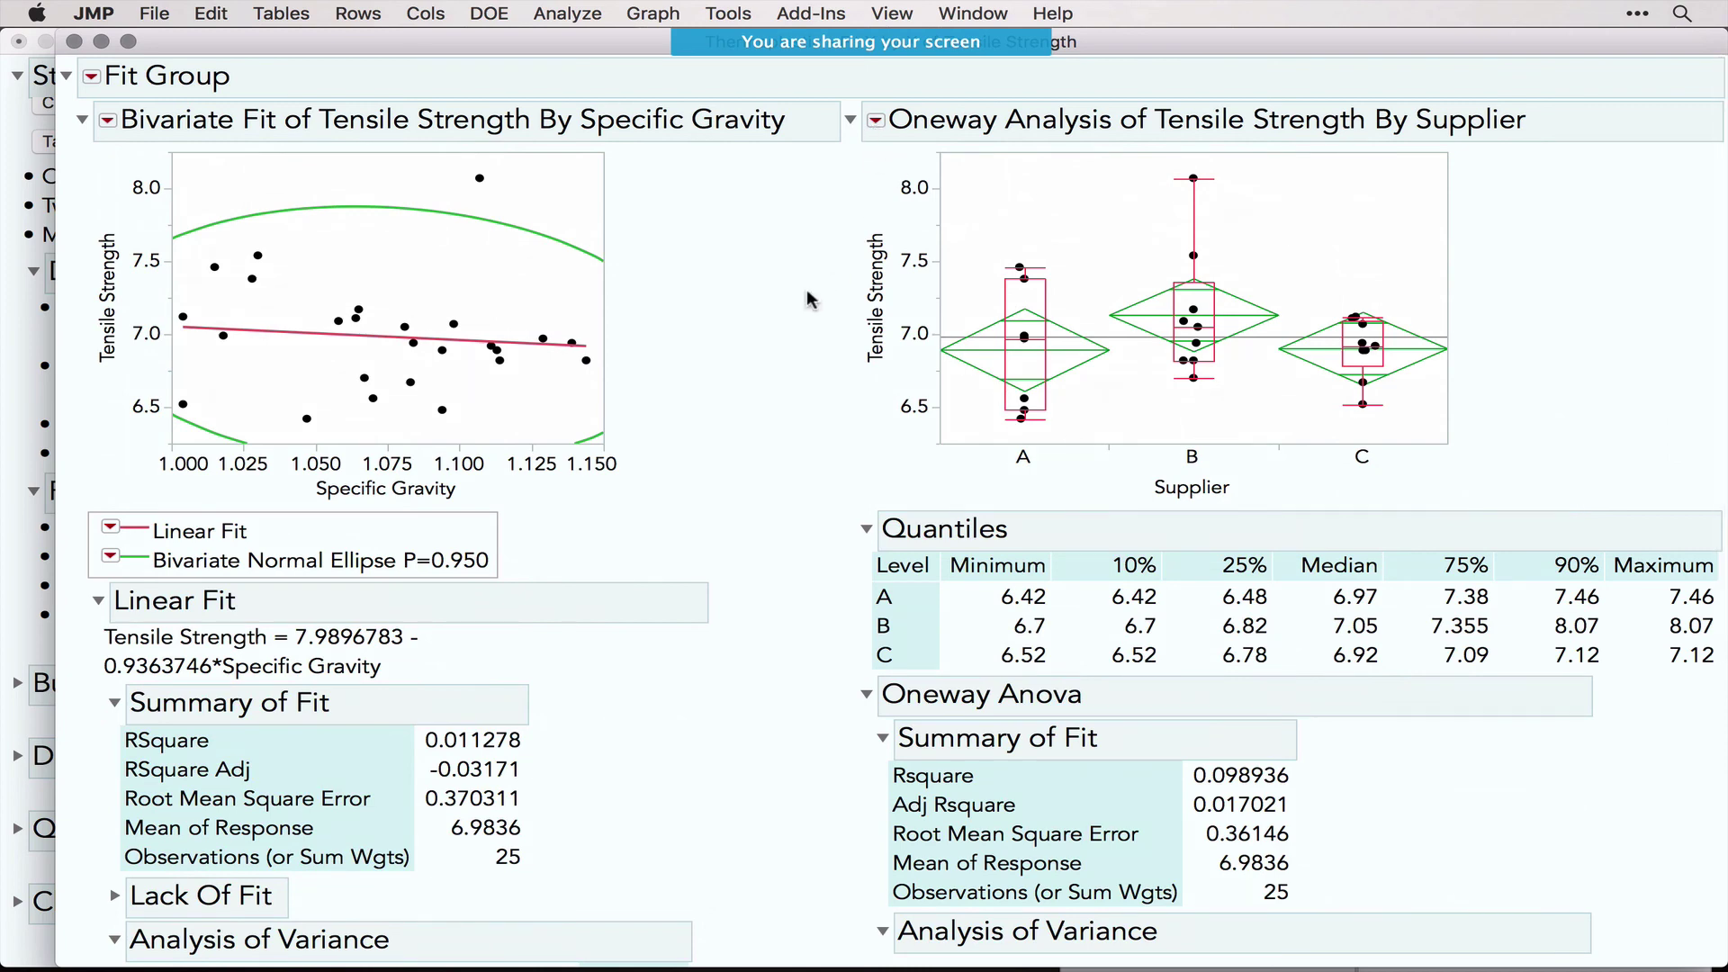
Step: Close the Tensile Strength report and the Thermoplastic table, and open the Cleansing data table from the journal
click(75, 42)
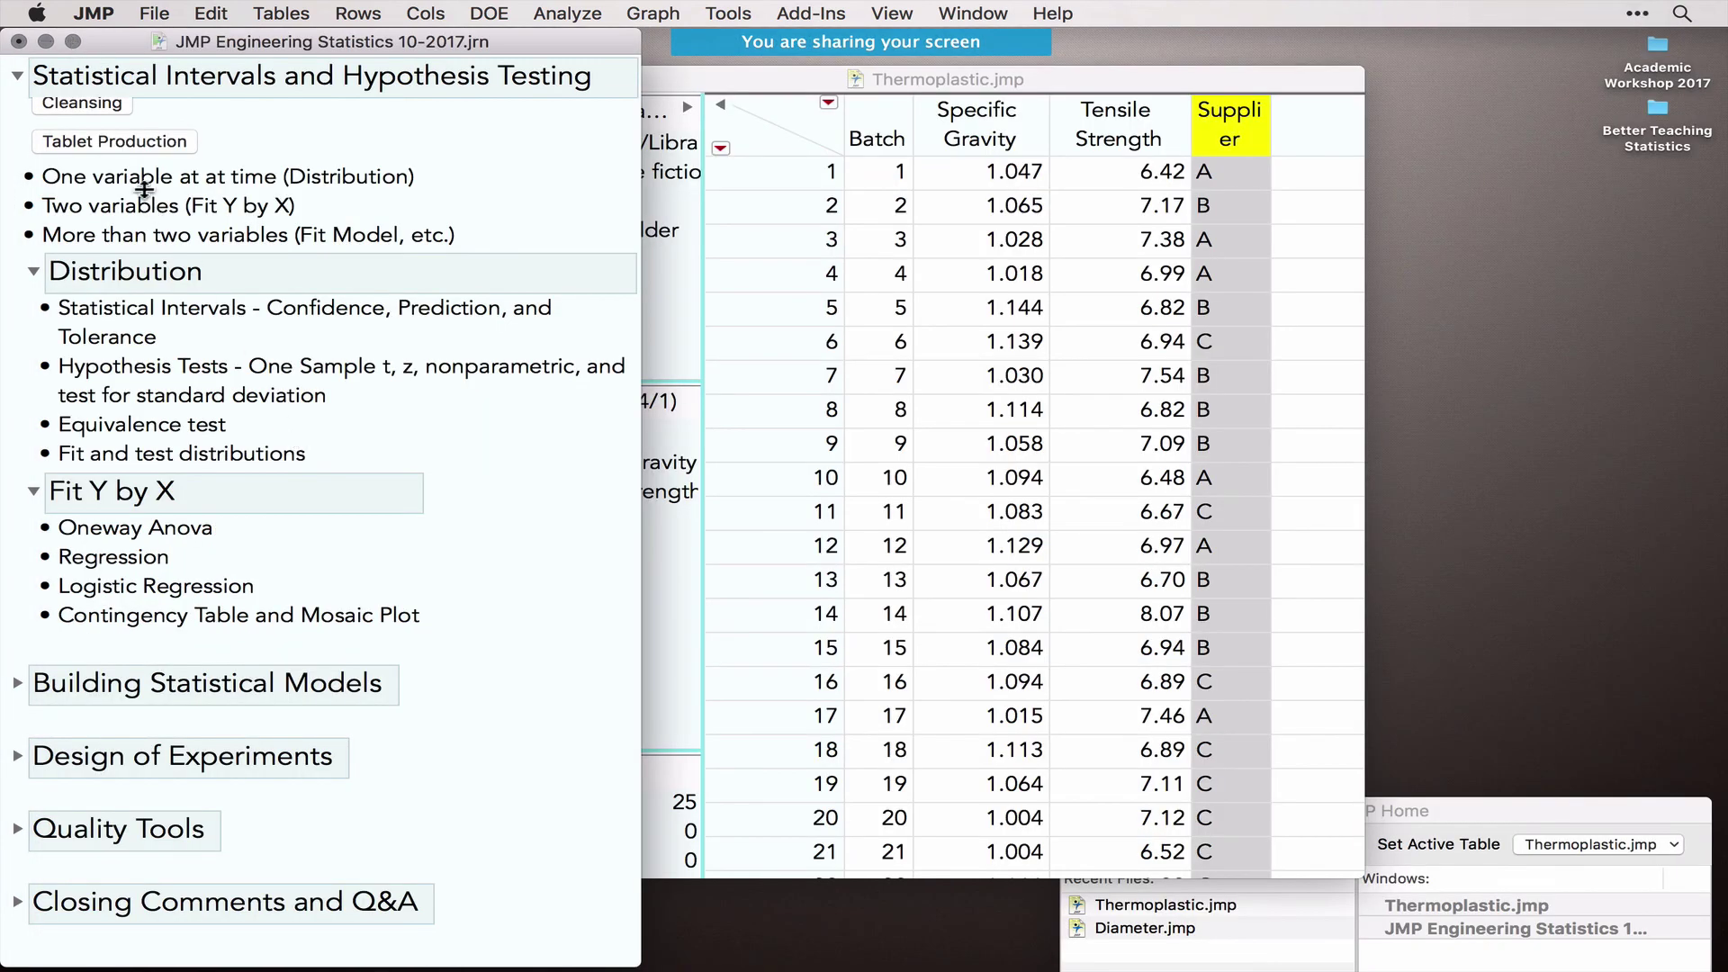
click(862, 213)
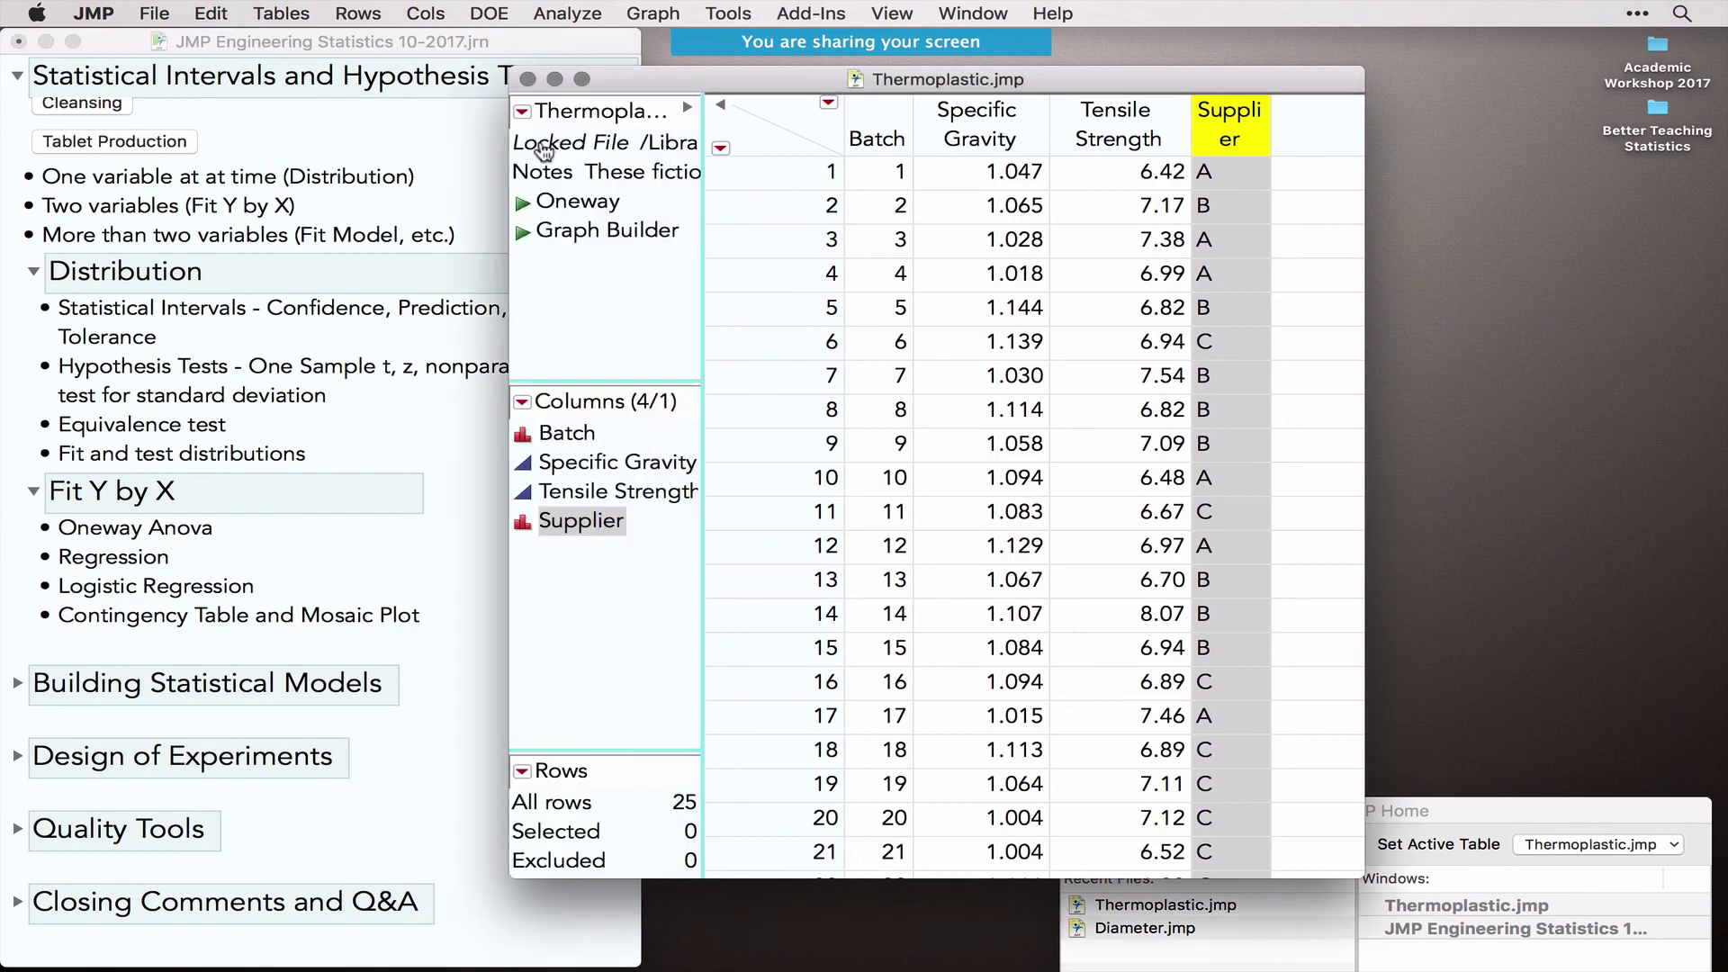
click(527, 76)
click(112, 103)
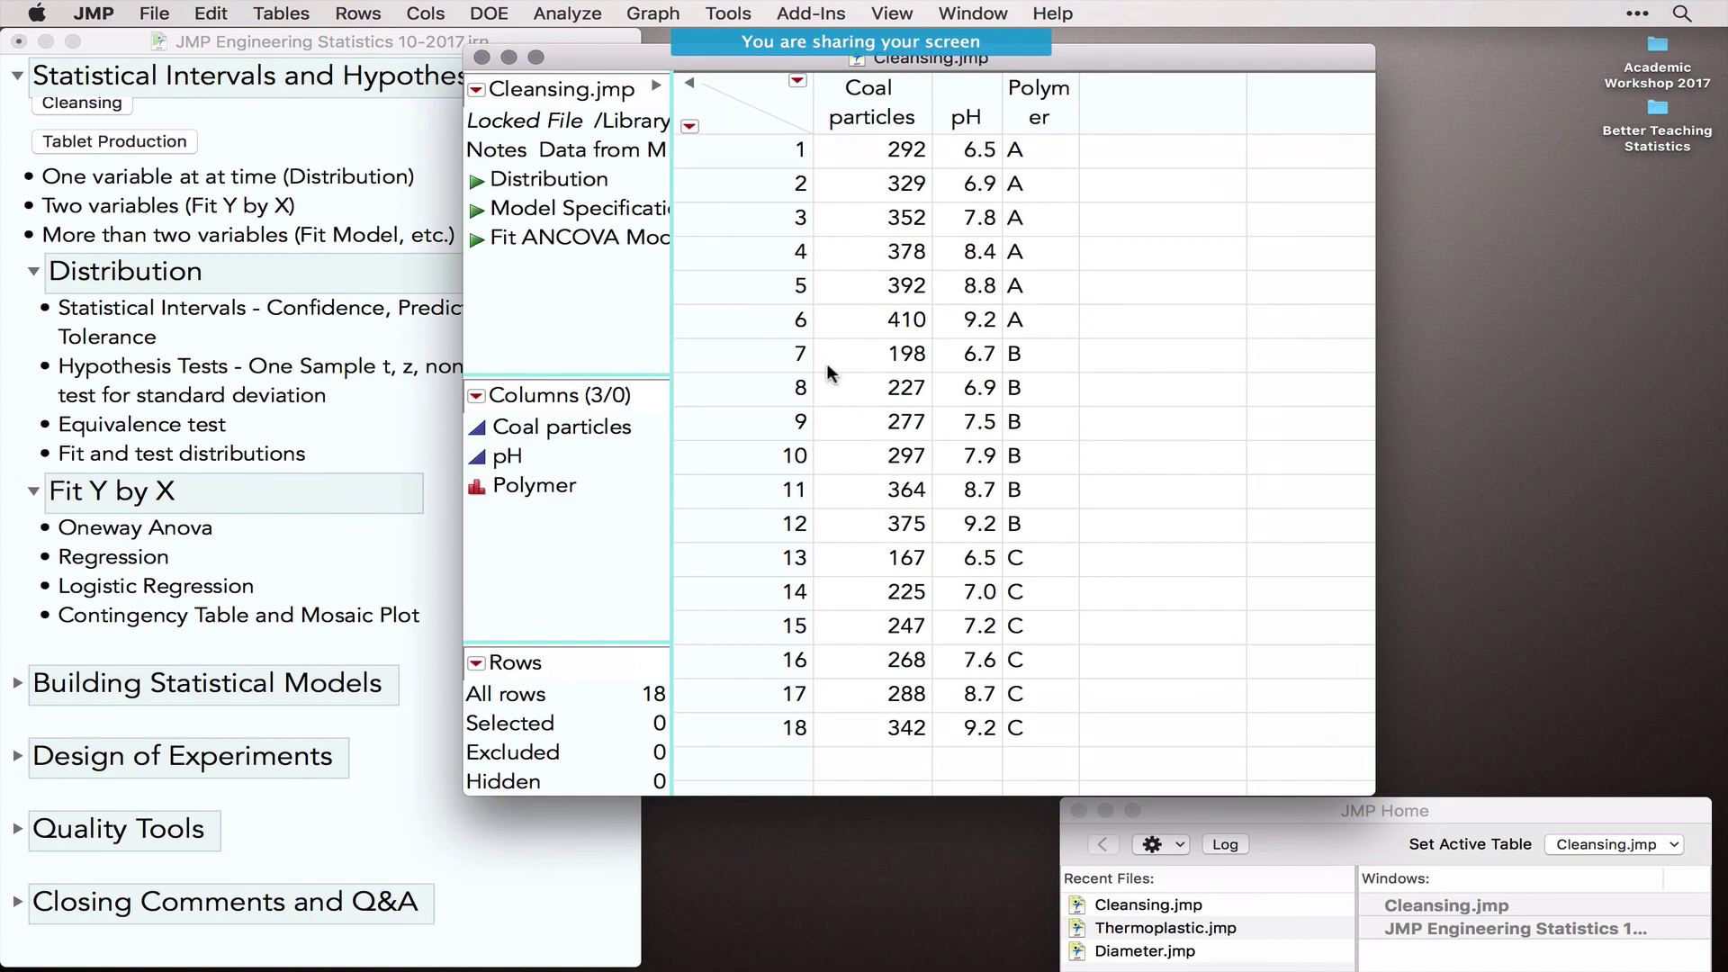
Step: Read the Cleansing table's notes and review its Coal particles, pH and Polymer columns
click(616, 153)
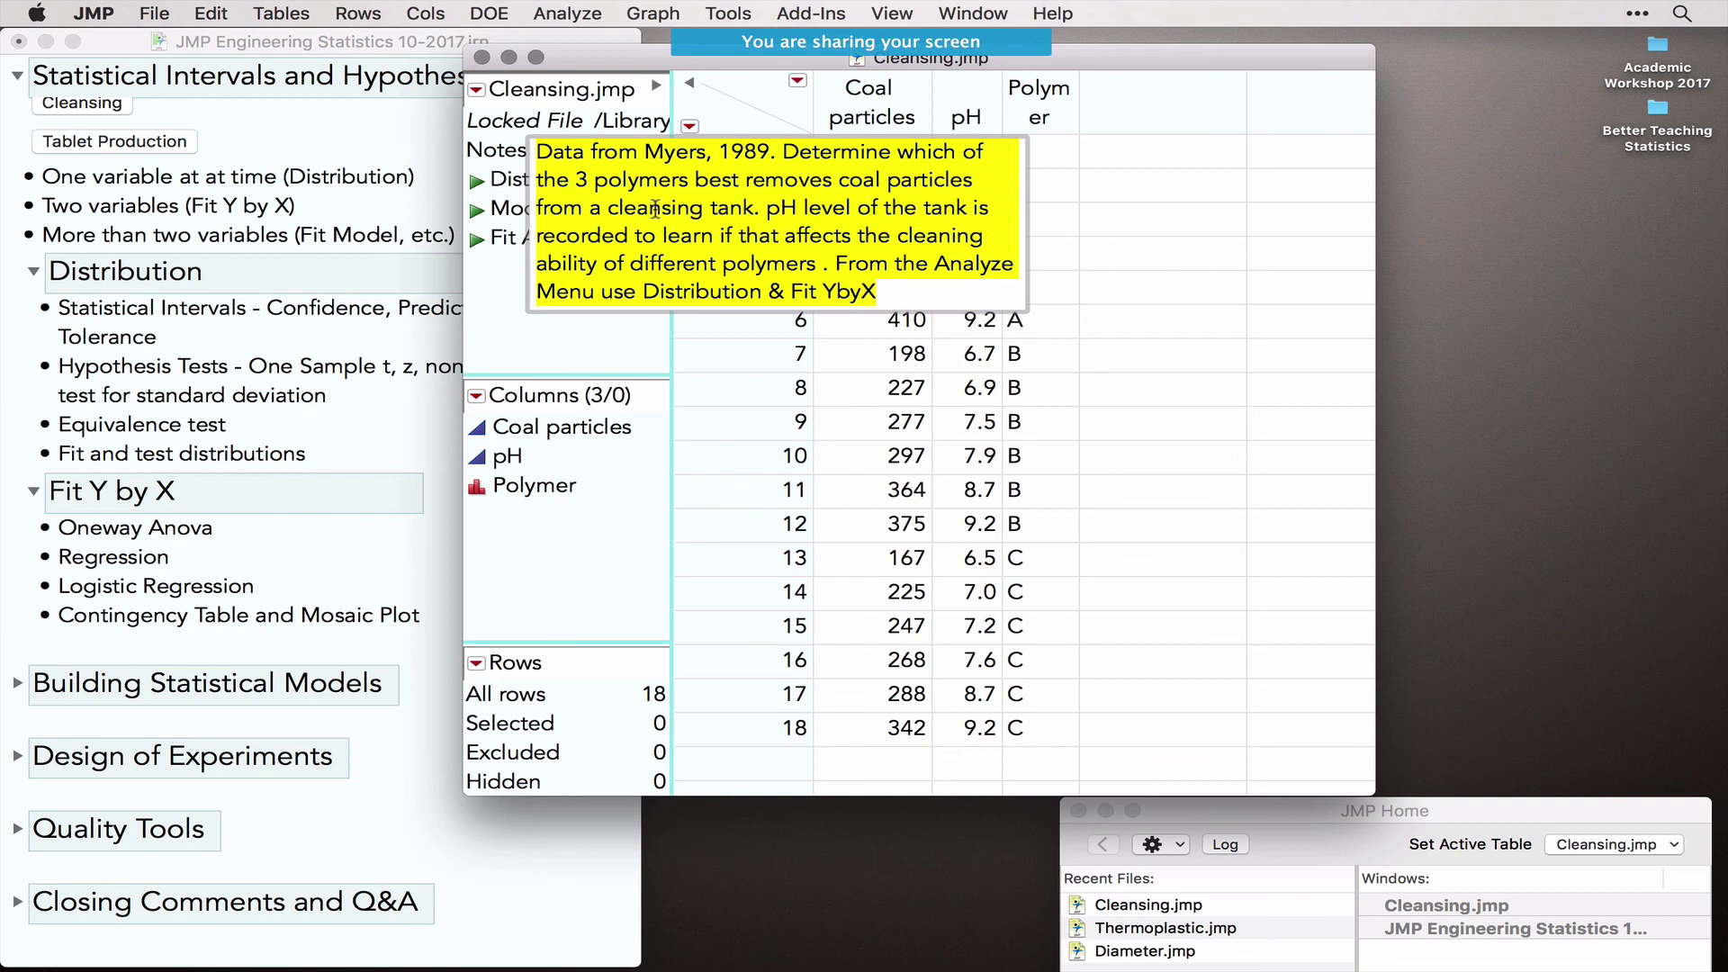
click(905, 524)
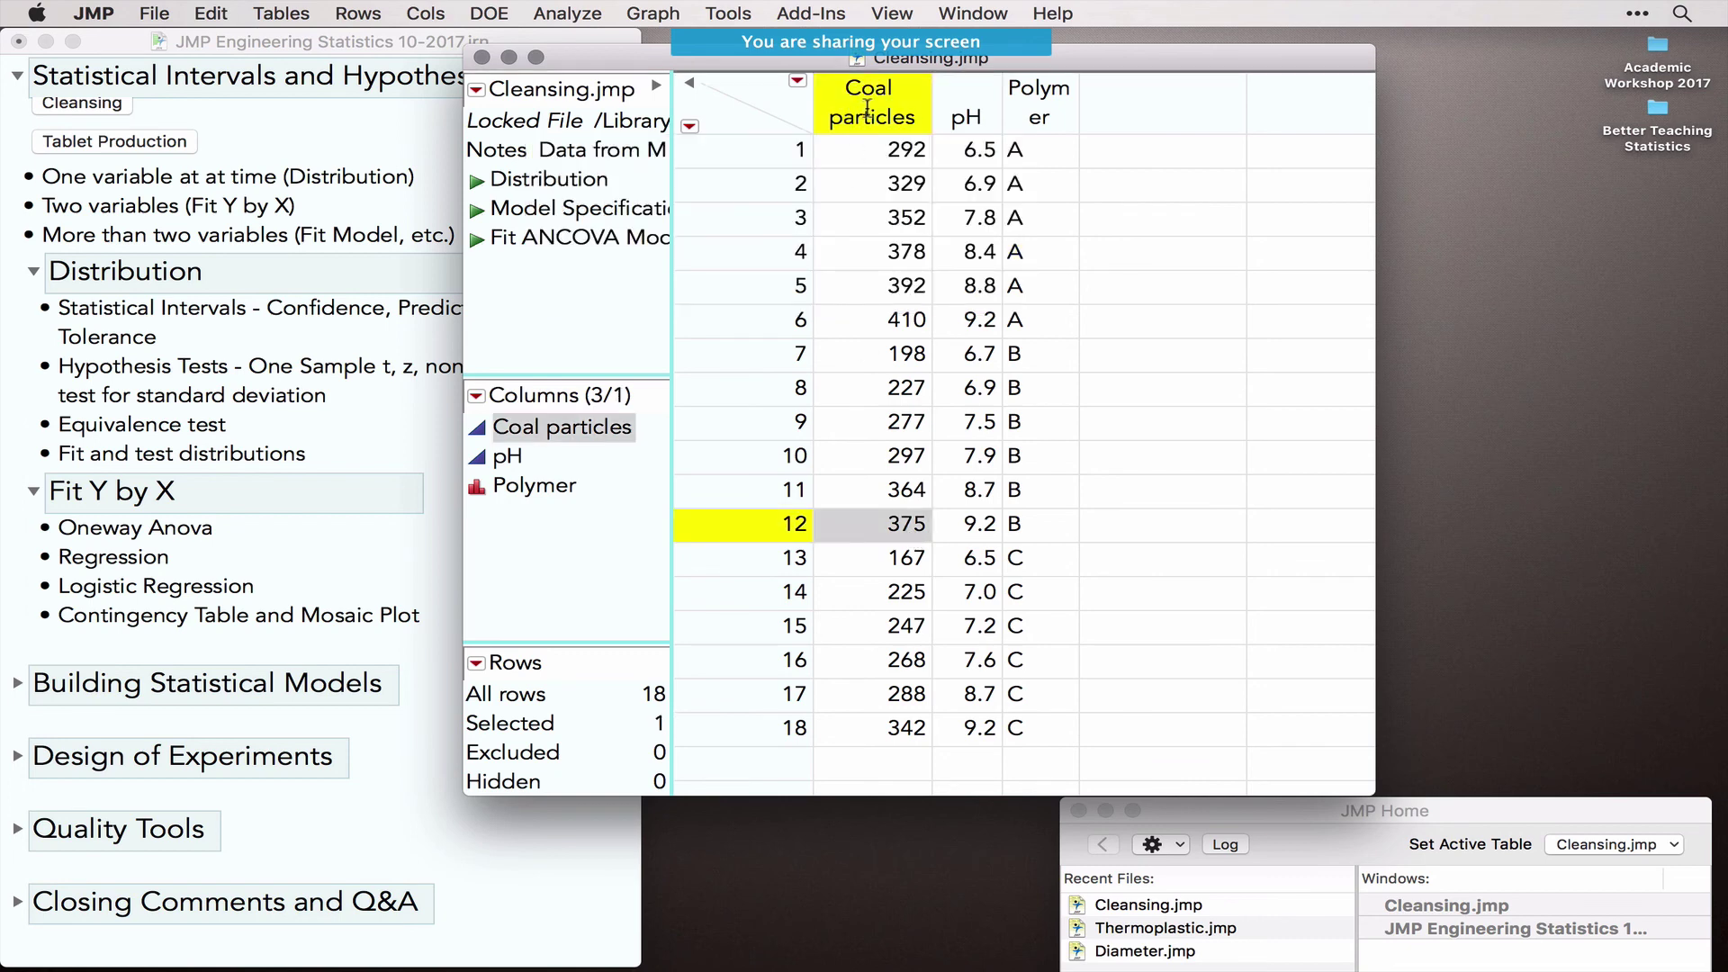
click(785, 119)
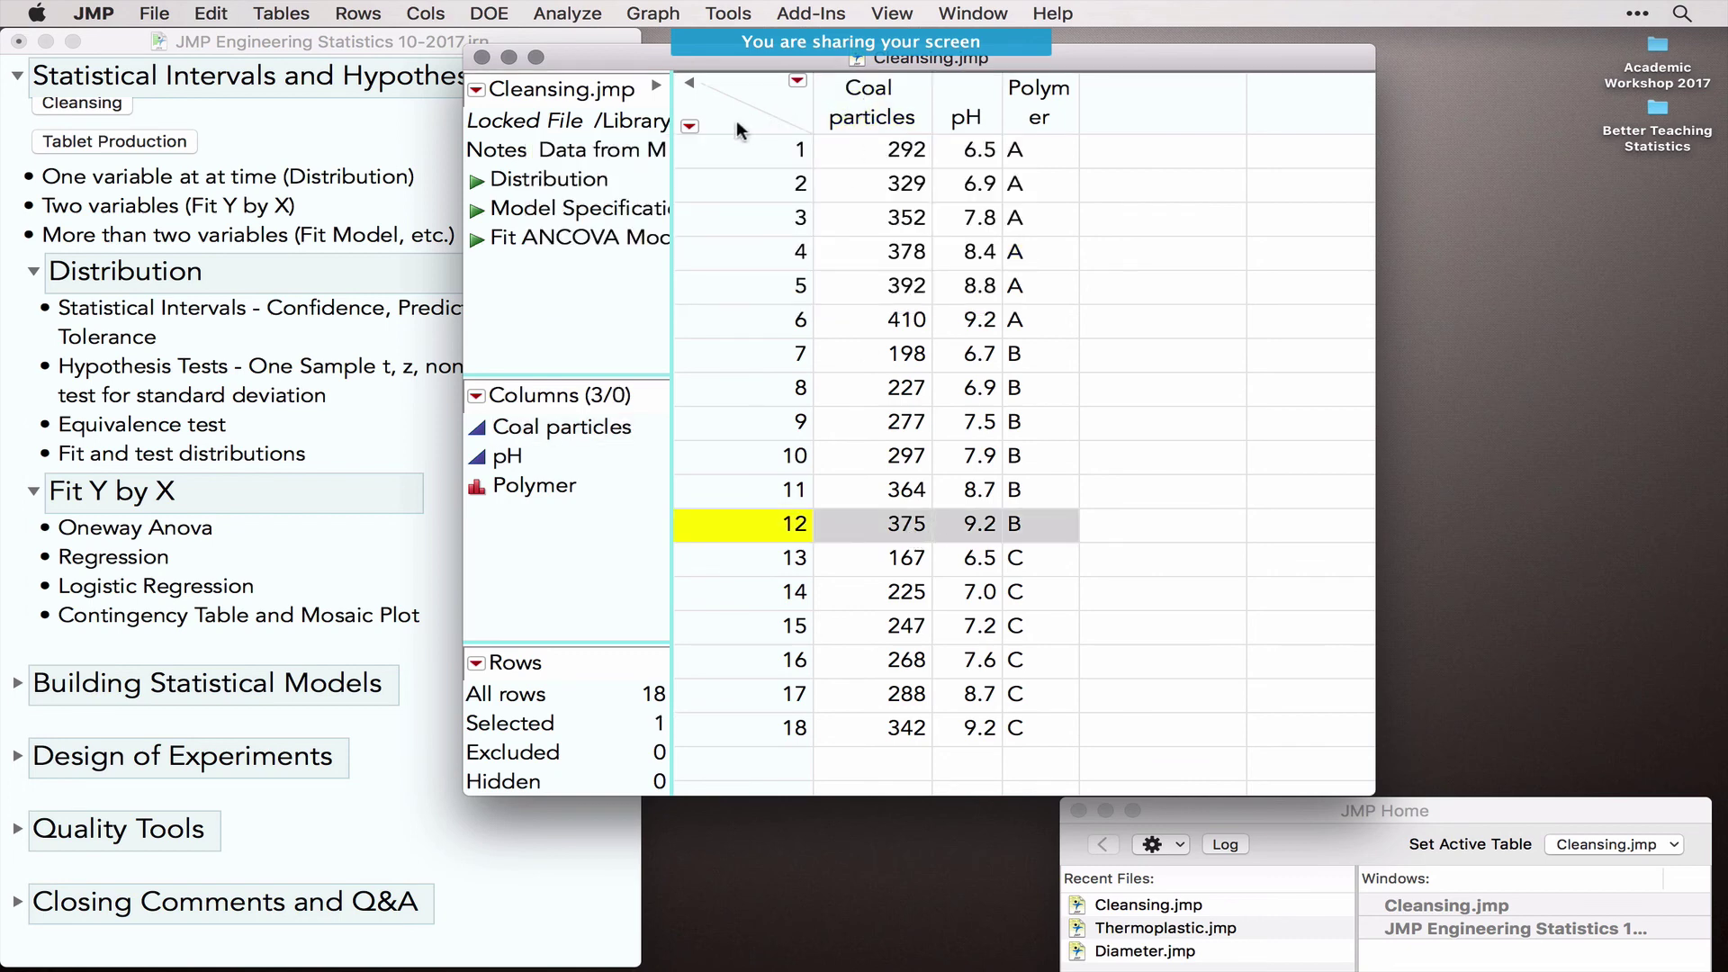
click(744, 132)
click(877, 105)
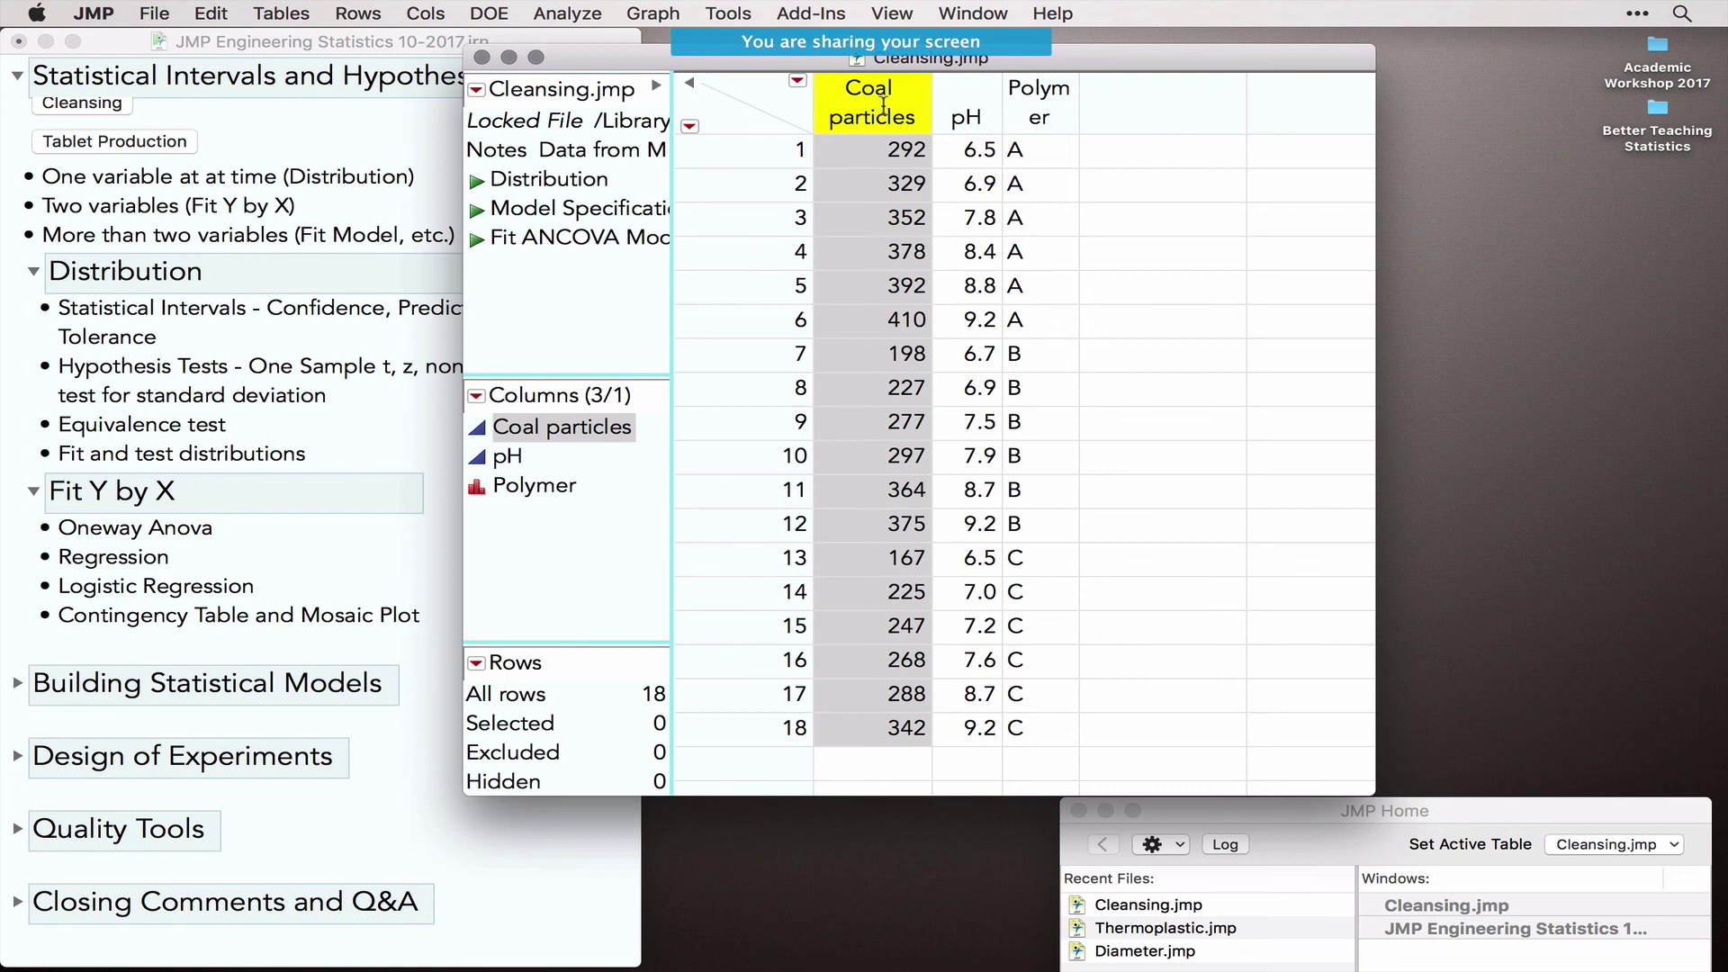
click(972, 108)
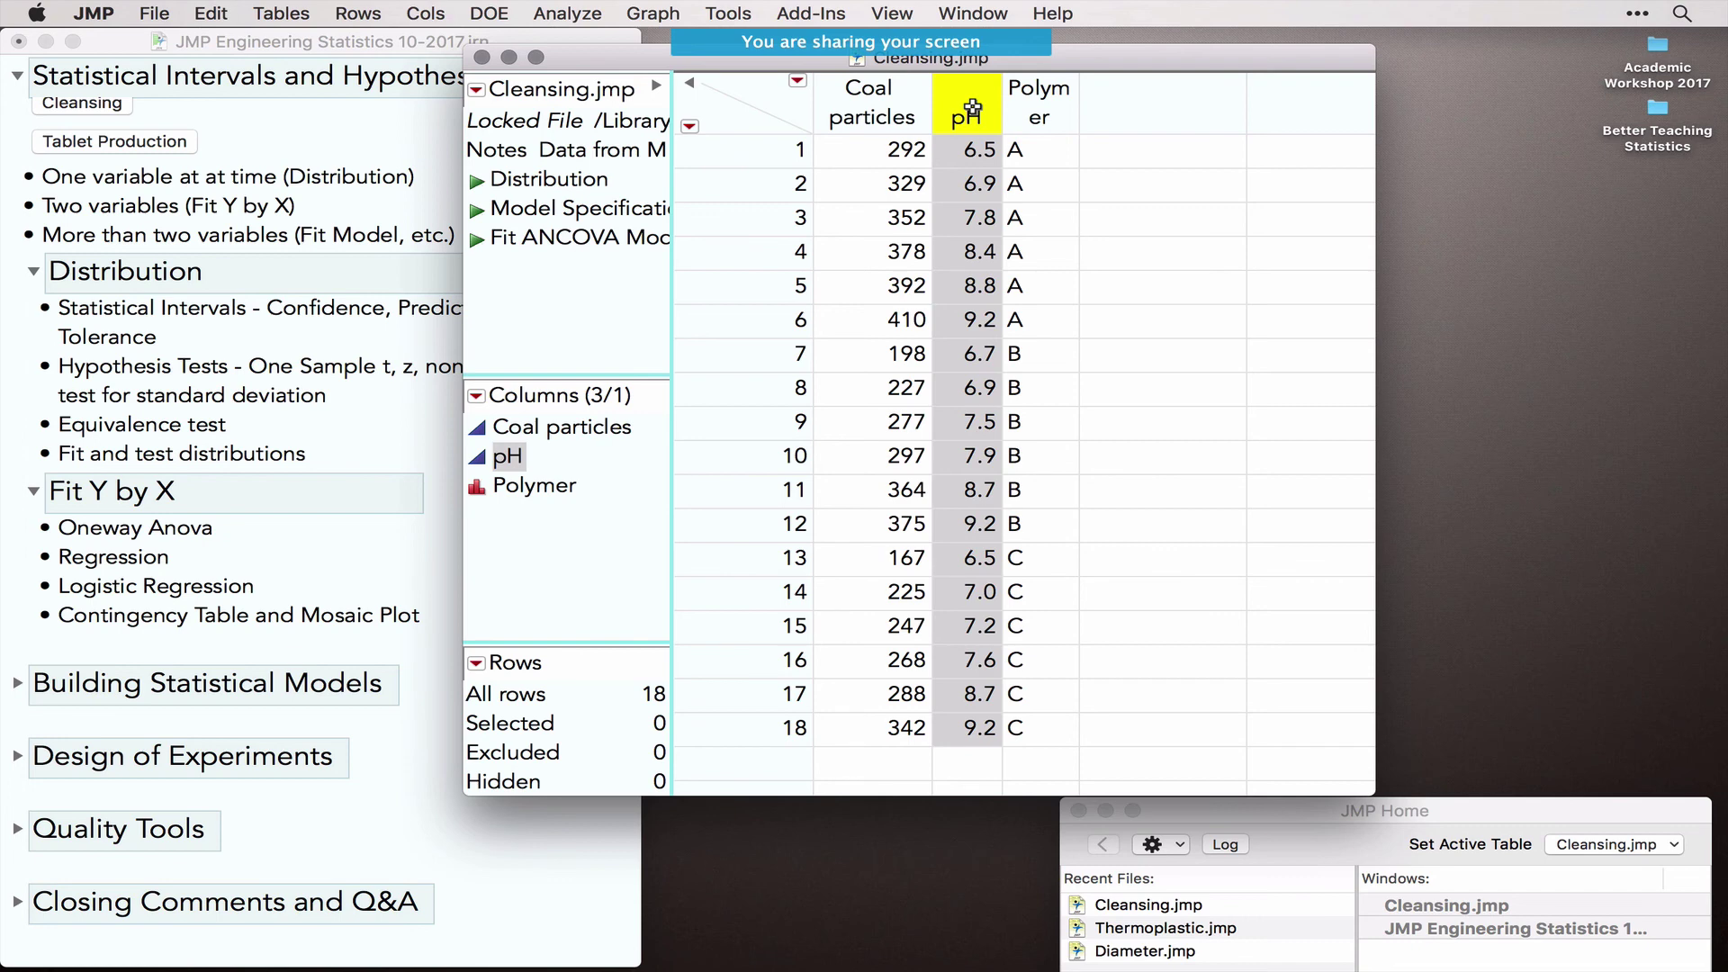
click(1039, 112)
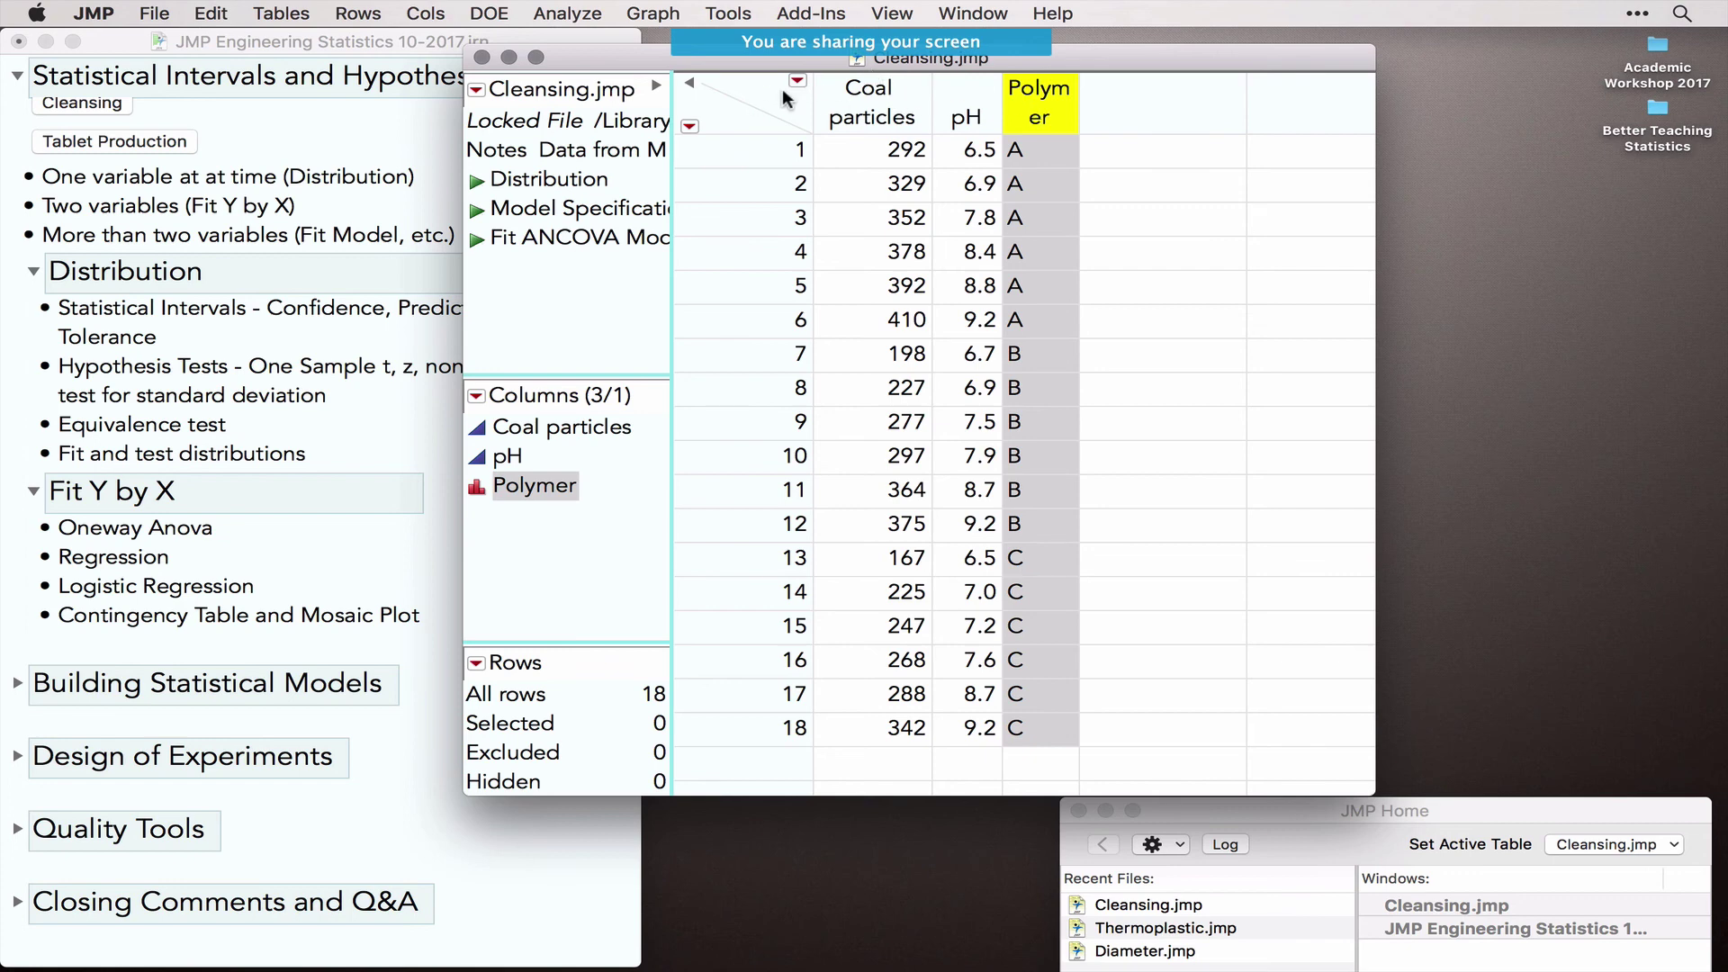
click(750, 105)
Step: Run Fit Y by X with Coal particles as the response and pH and Polymer as factors
click(555, 13)
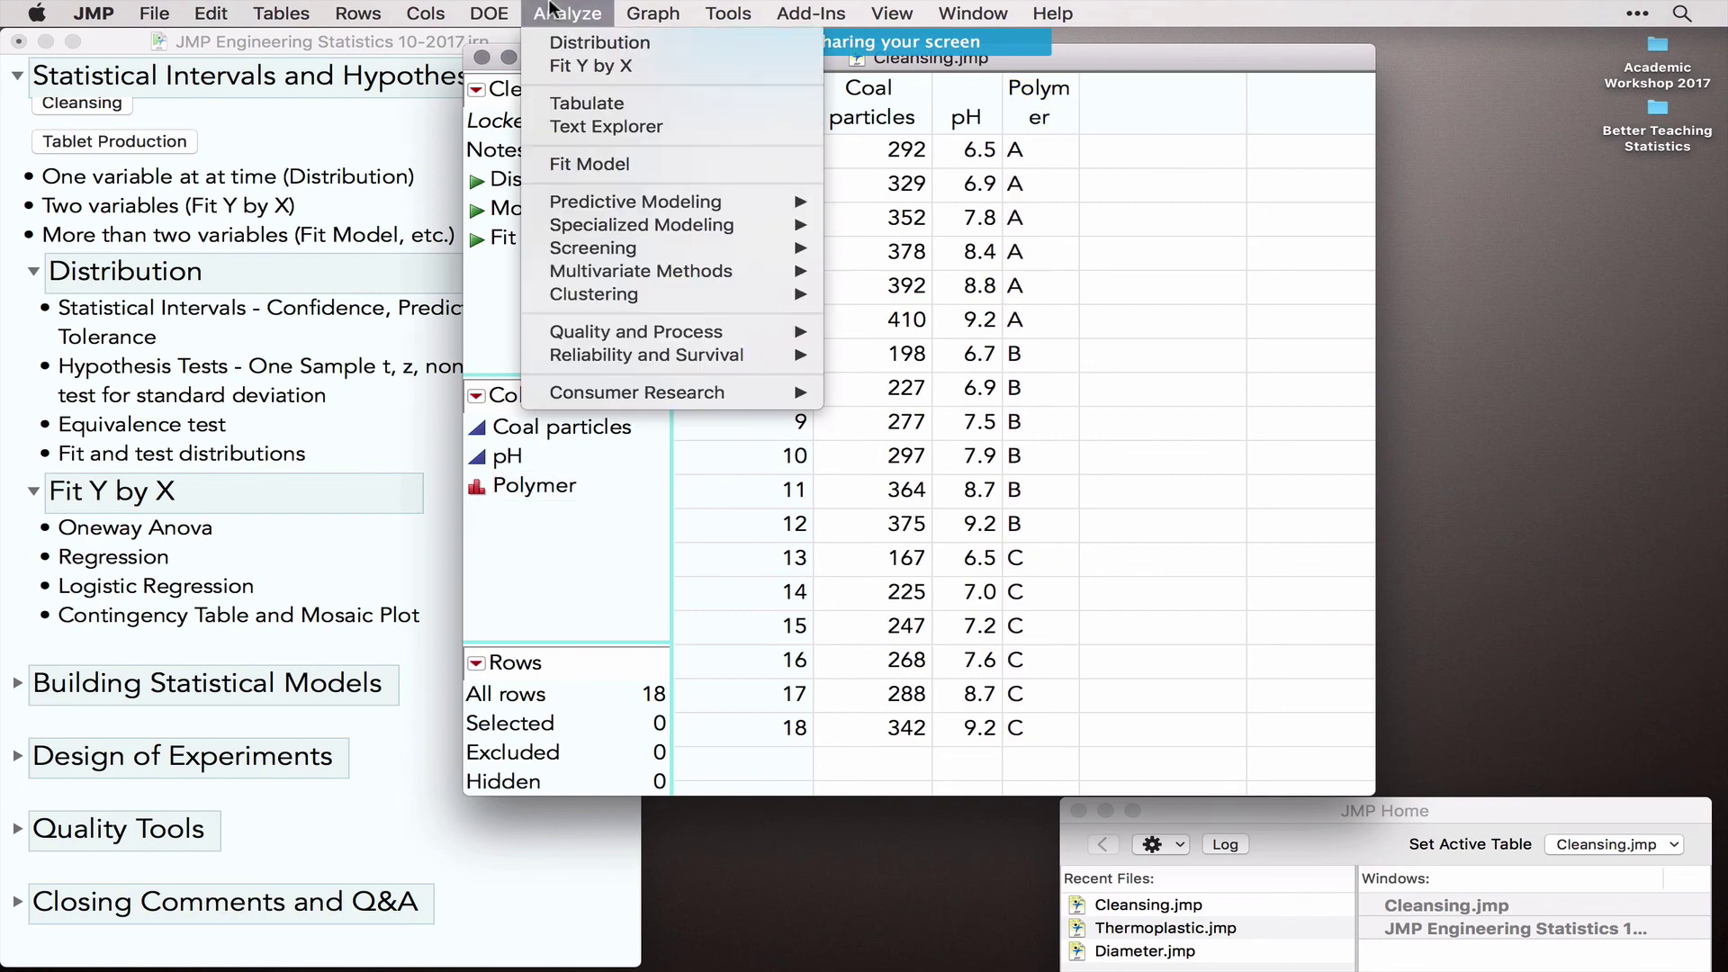
click(590, 65)
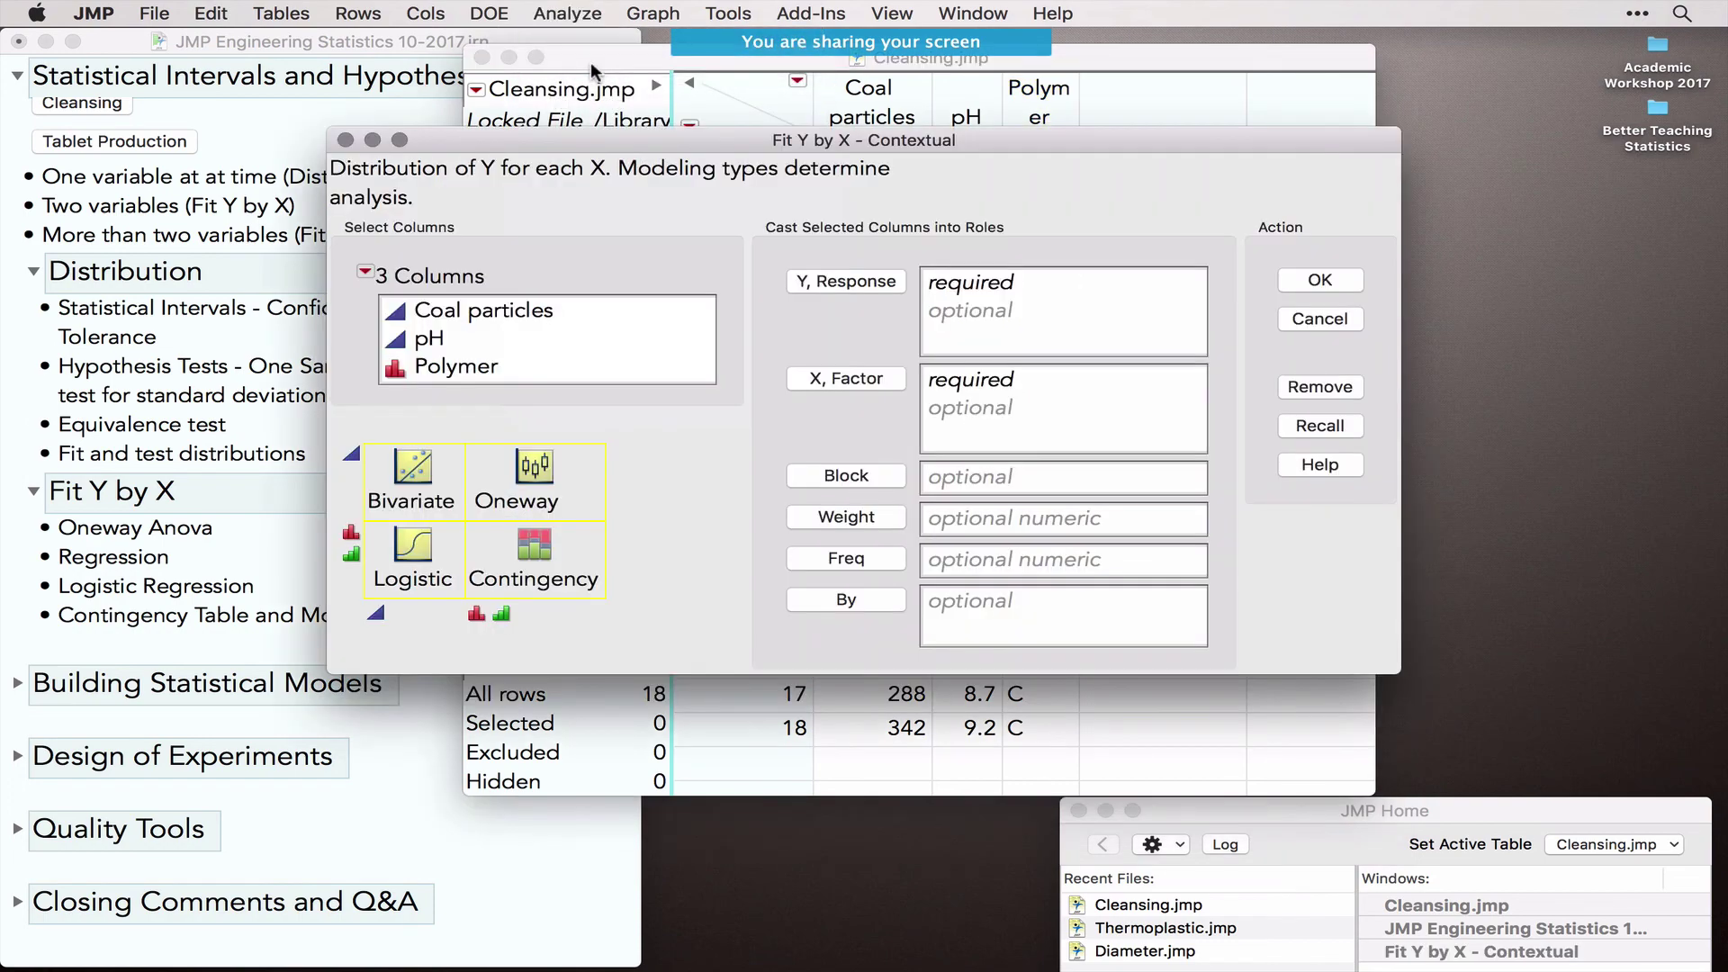
click(475, 322)
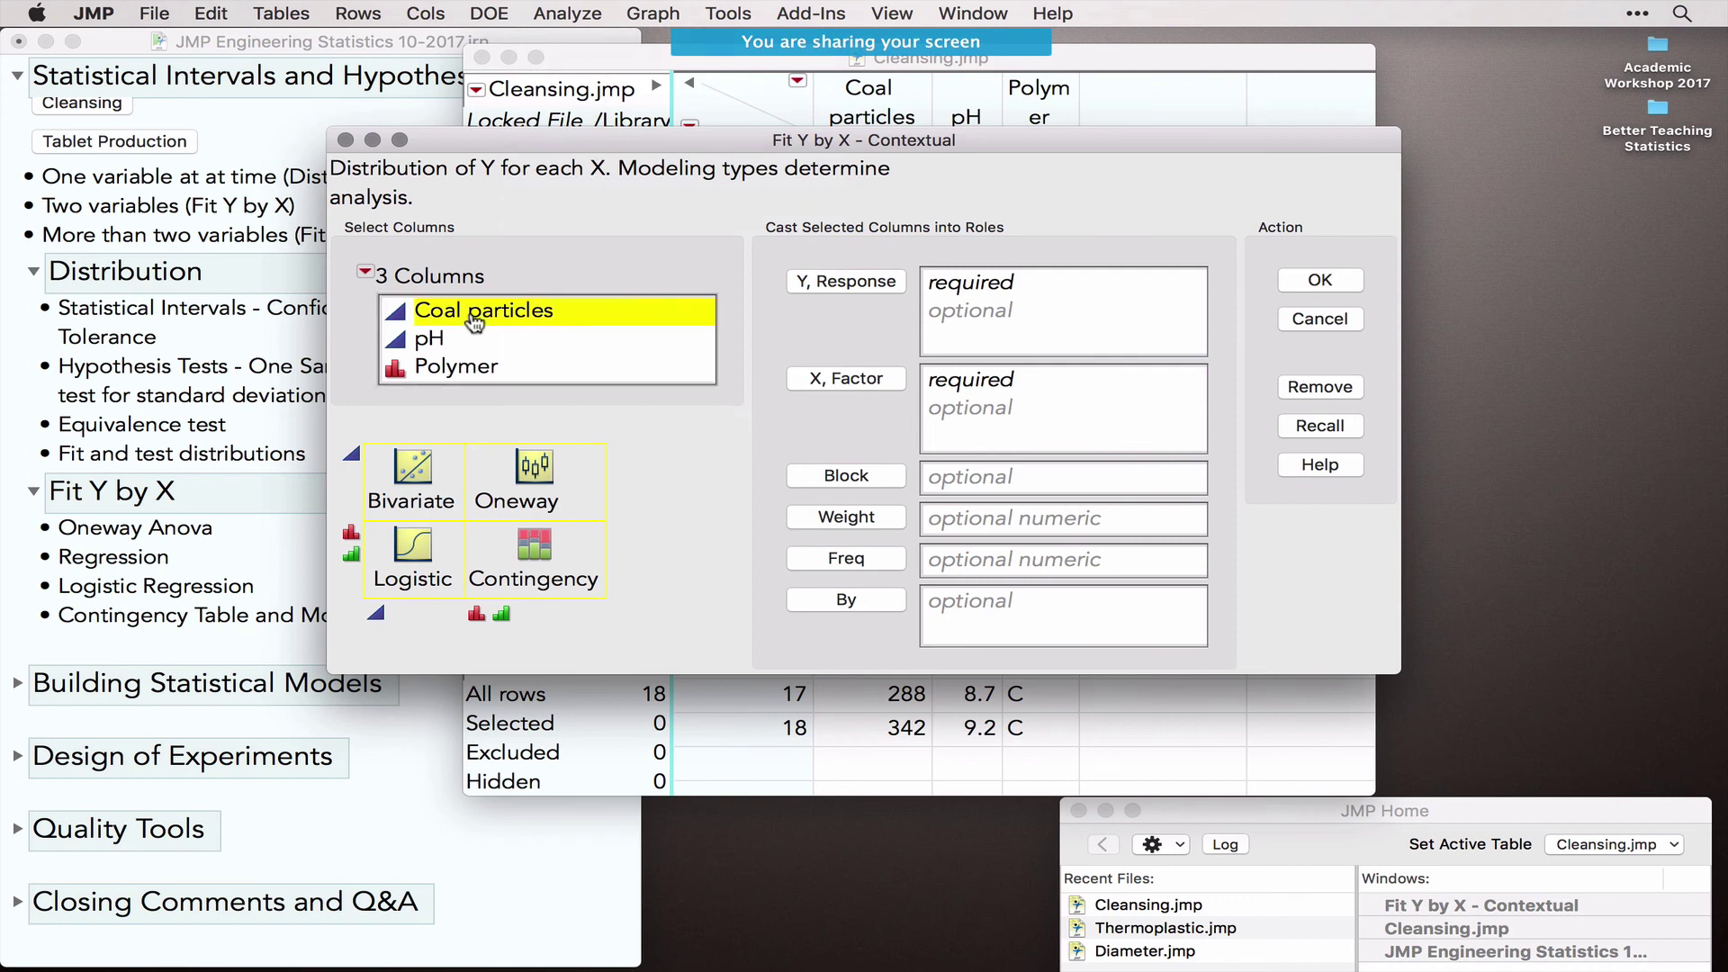
click(862, 285)
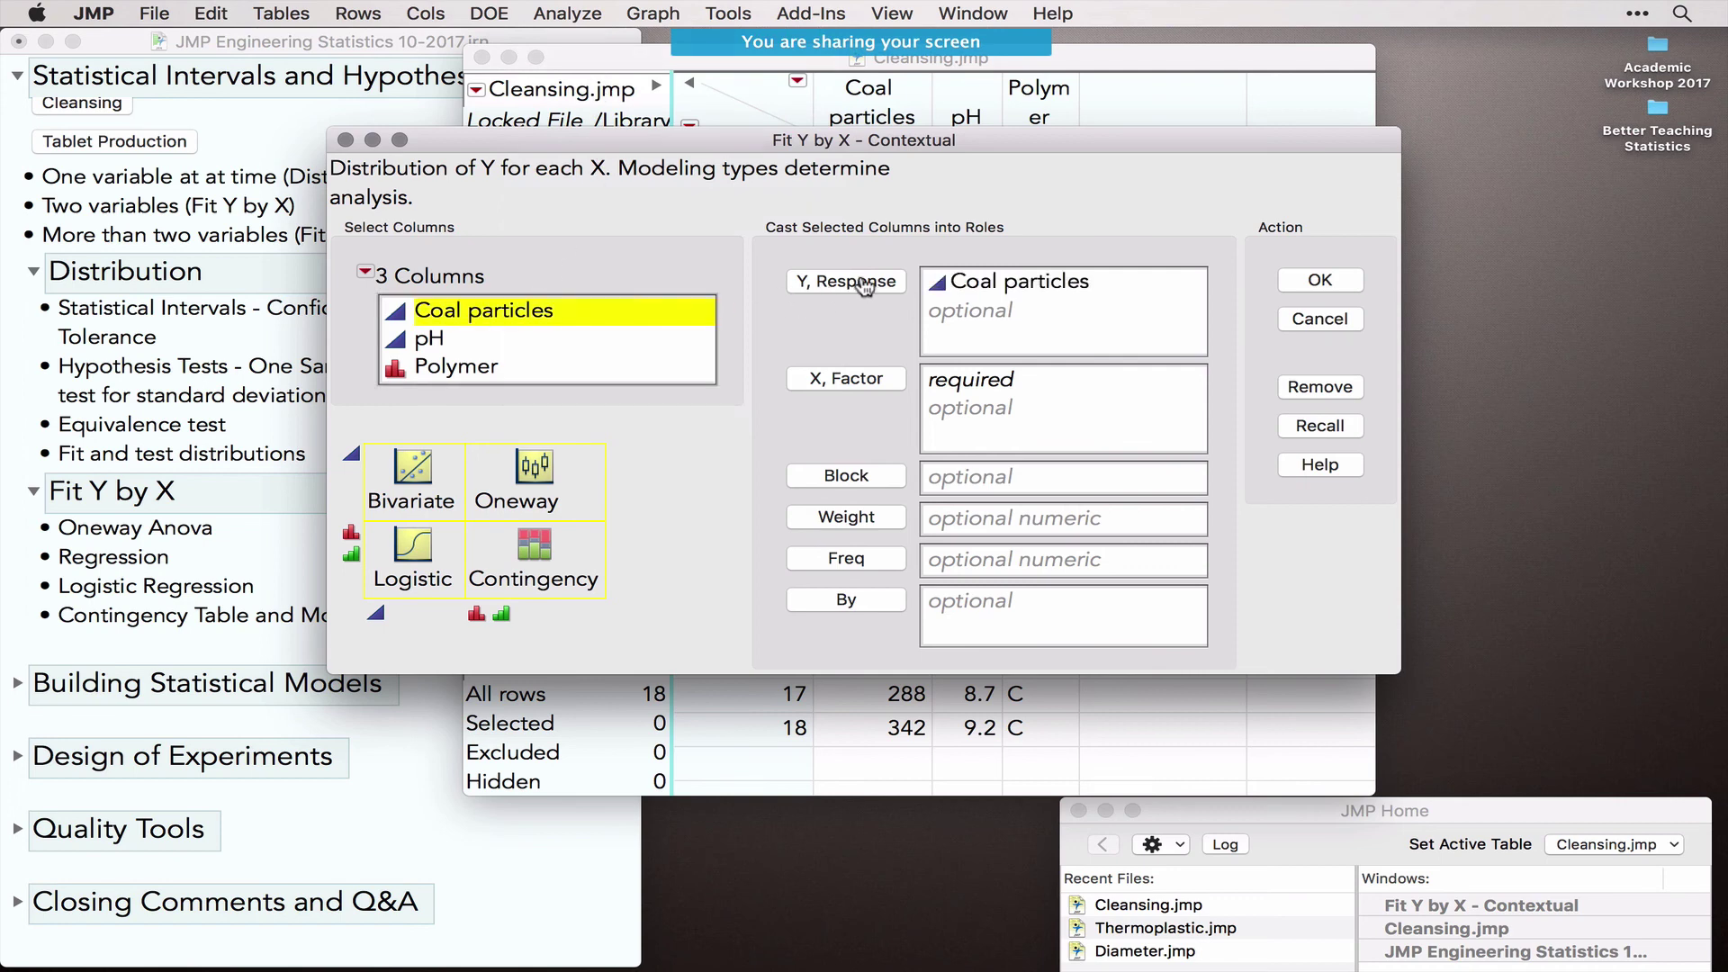
click(440, 342)
click(858, 387)
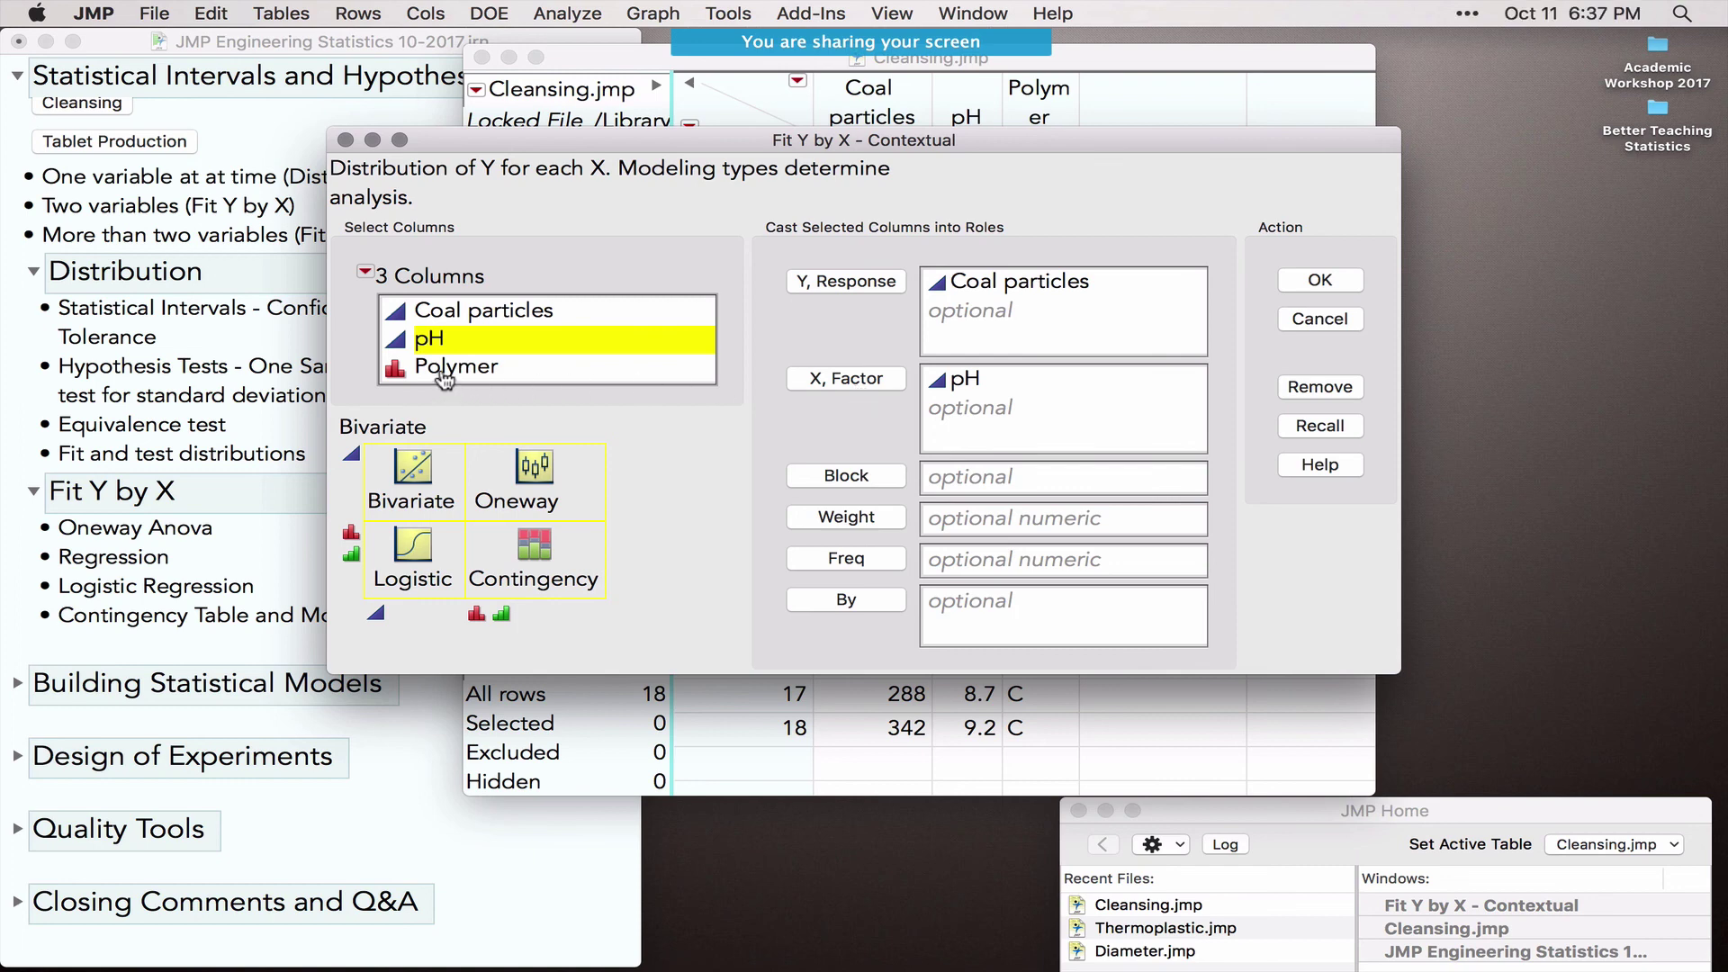
click(443, 371)
click(845, 380)
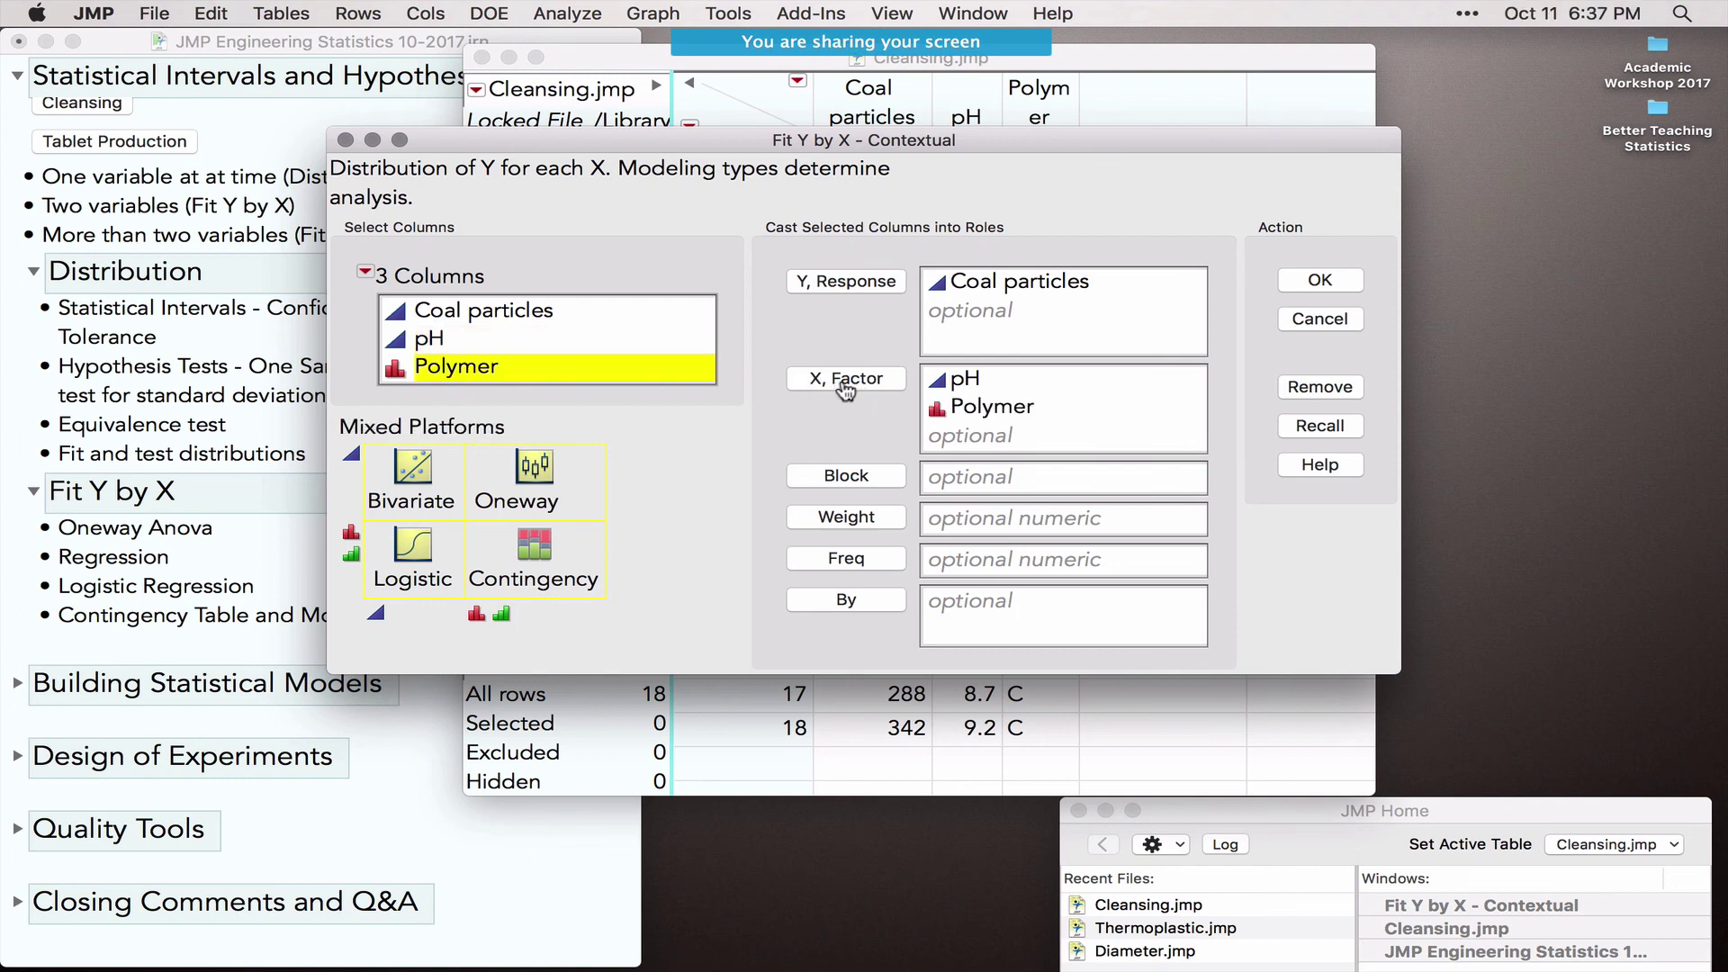
click(1320, 280)
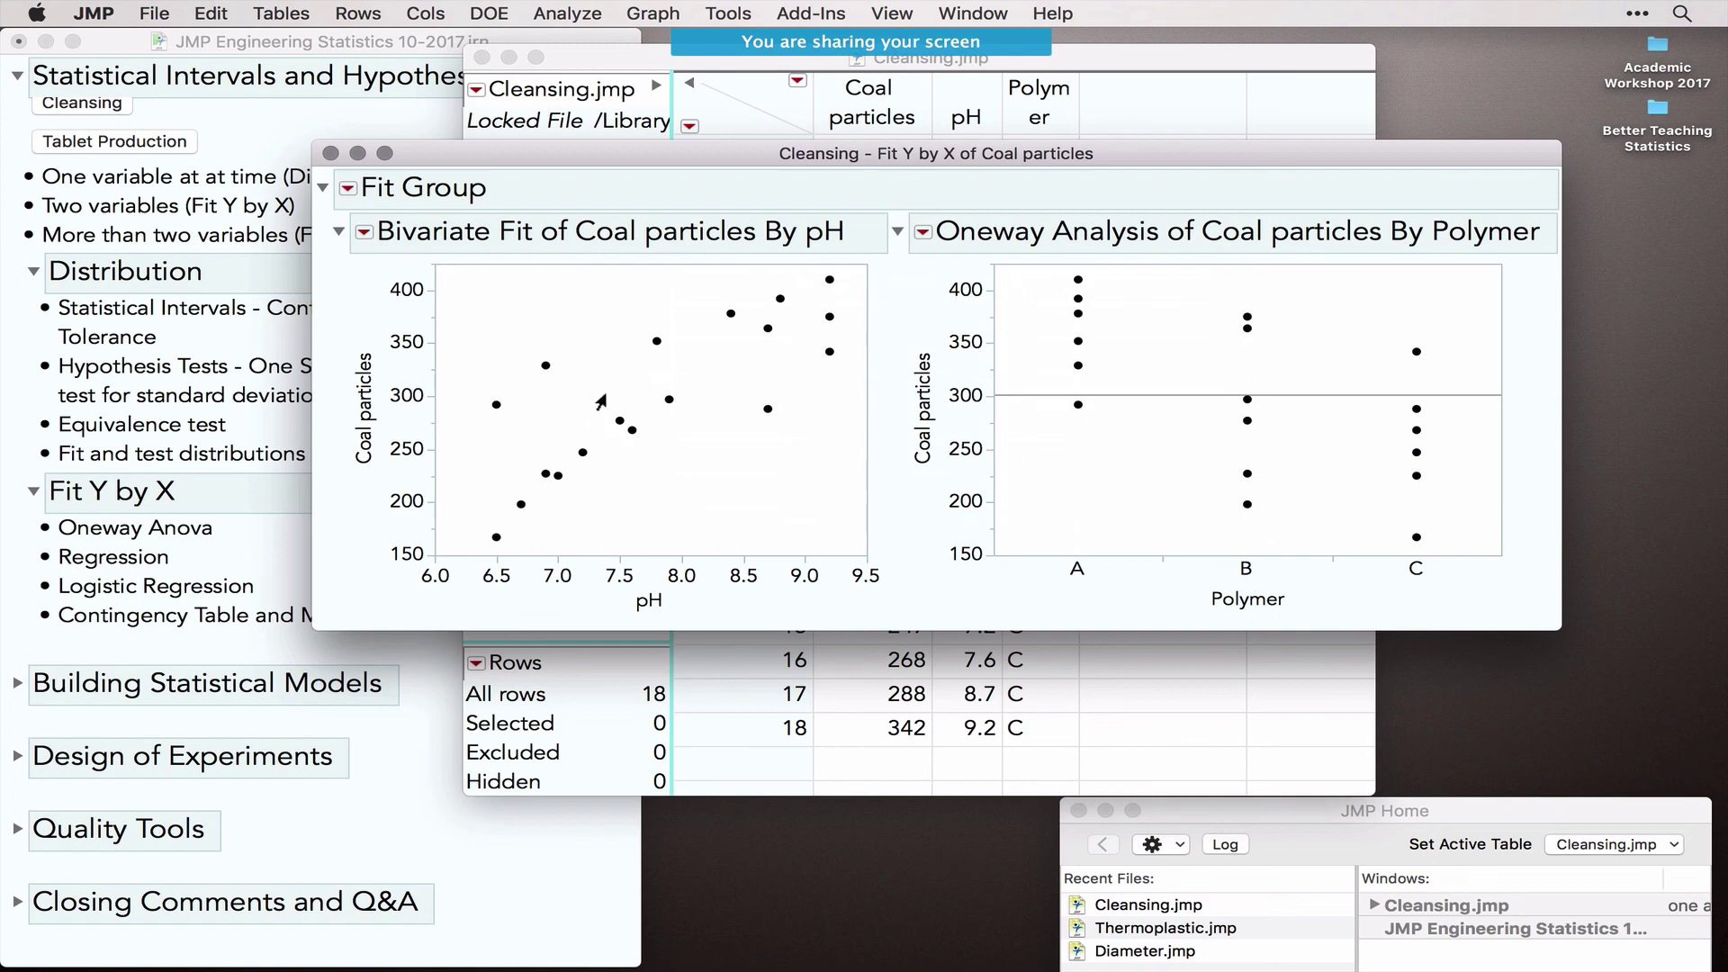
Step: Fit a straight line to Coal particles by pH and review the regression statistics and plot
click(363, 233)
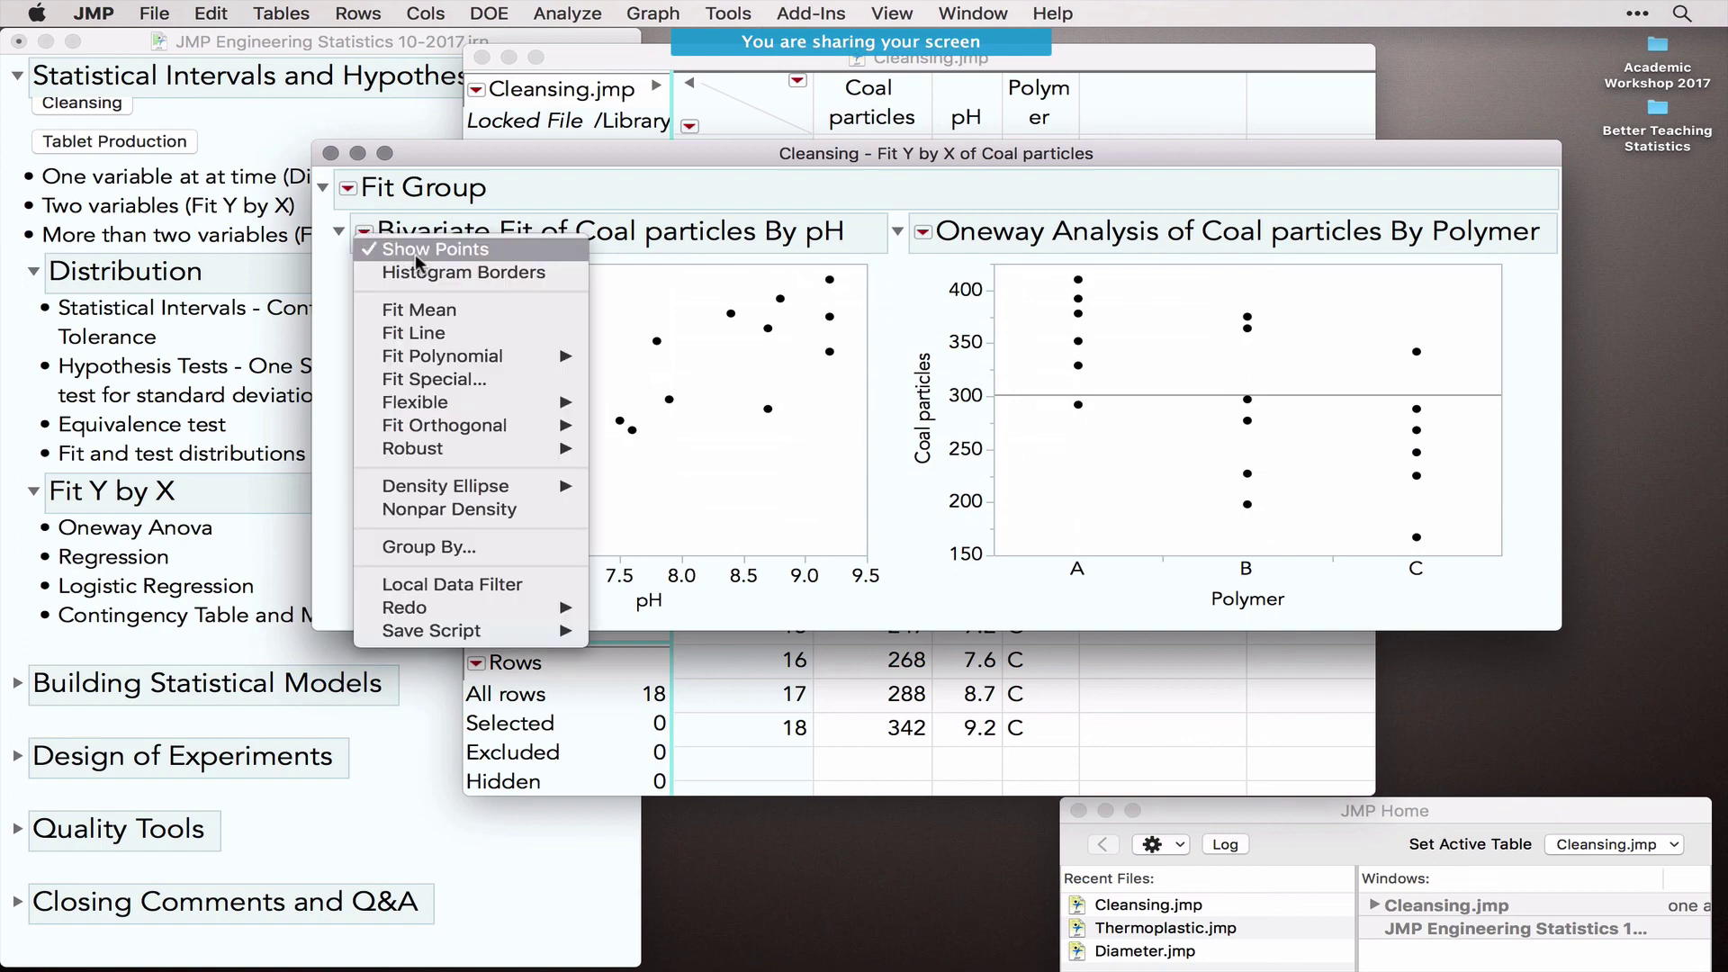
click(440, 330)
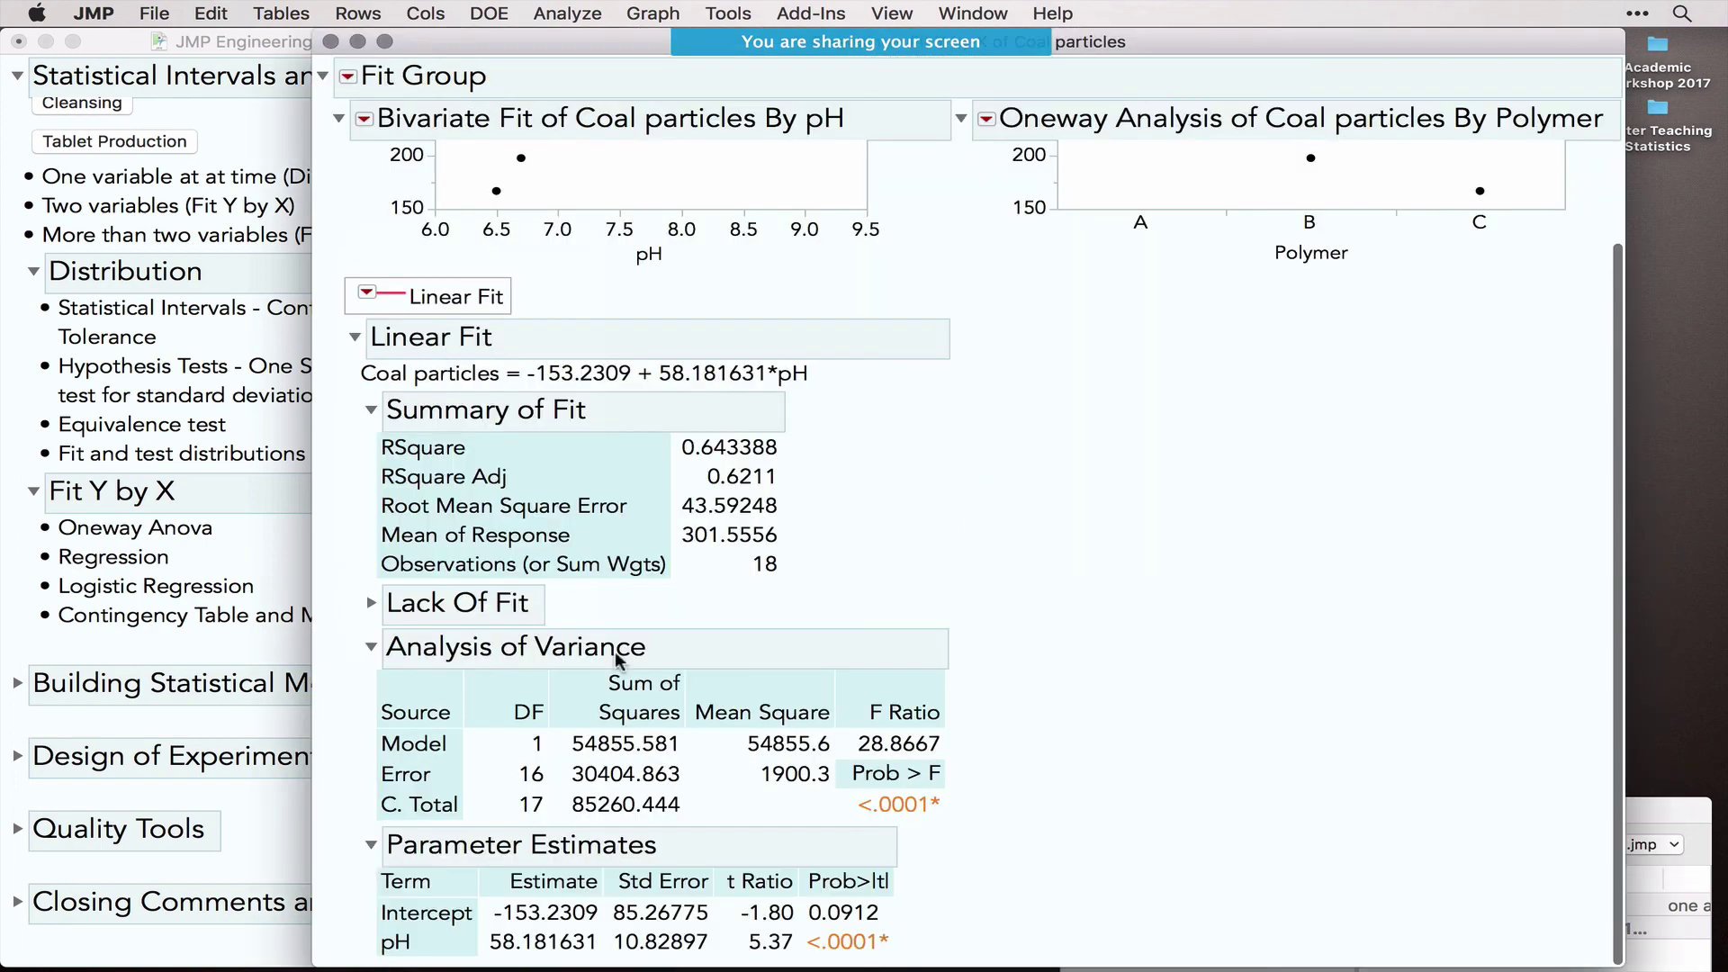
mouse_move(985, 794)
mouse_down()
mouse_move(781, 765)
mouse_move(970, 772)
mouse_up()
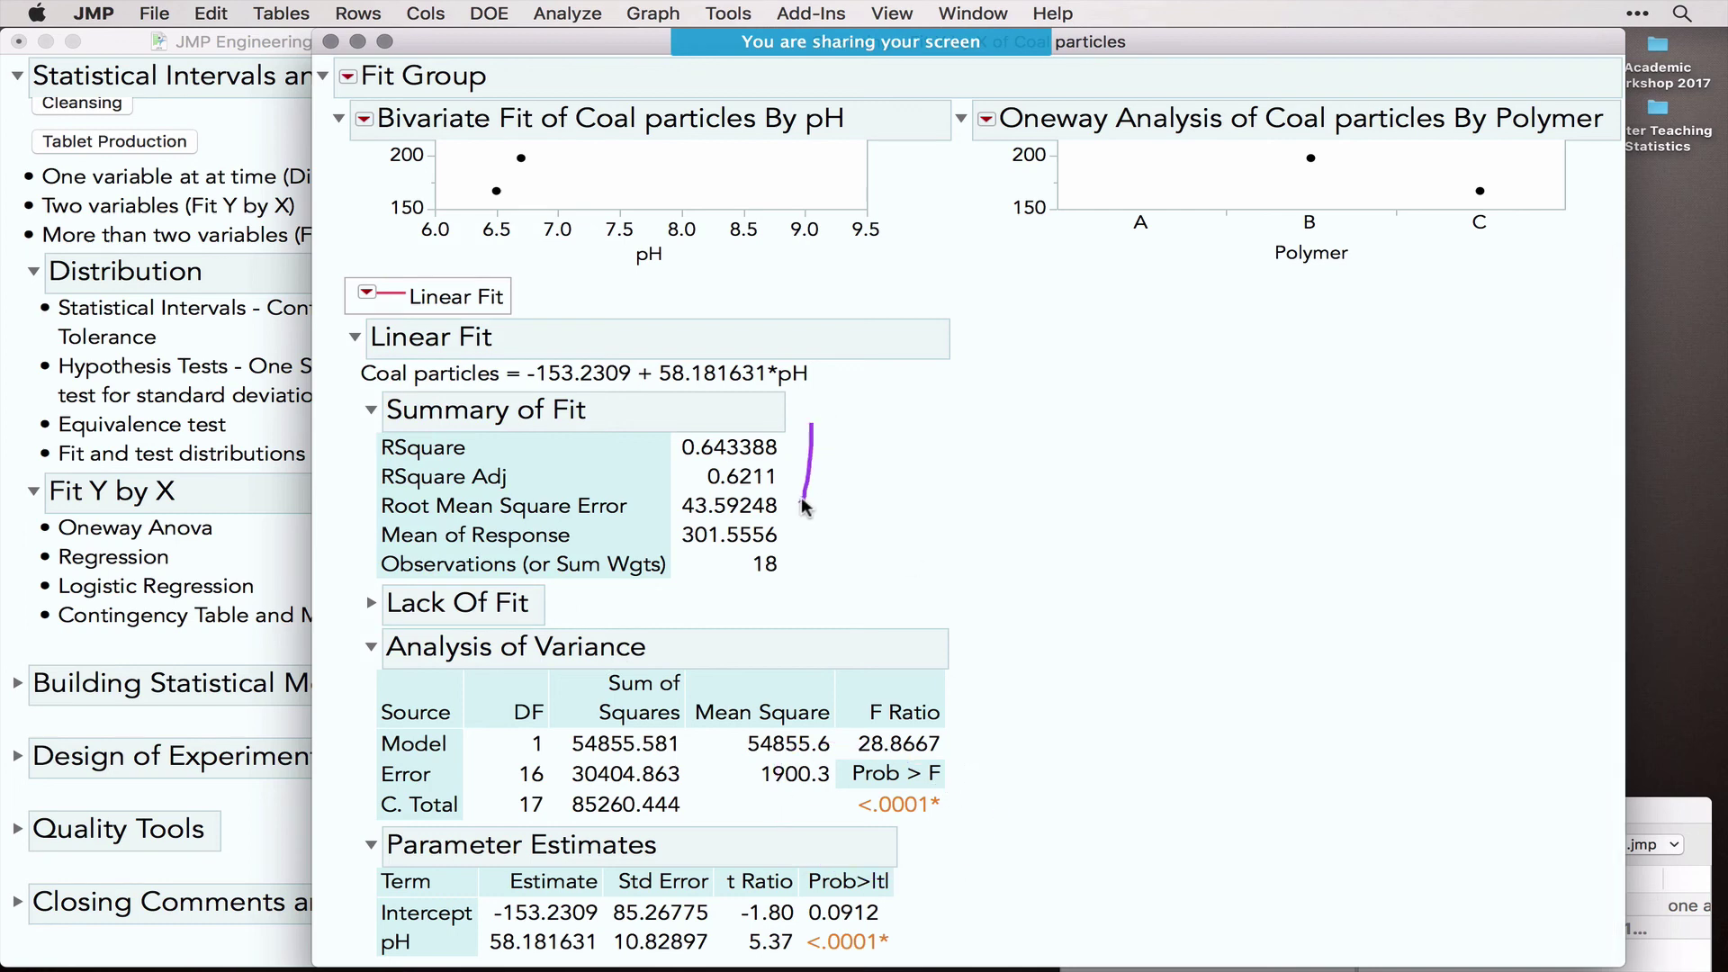
scroll(945, 507, up, 5)
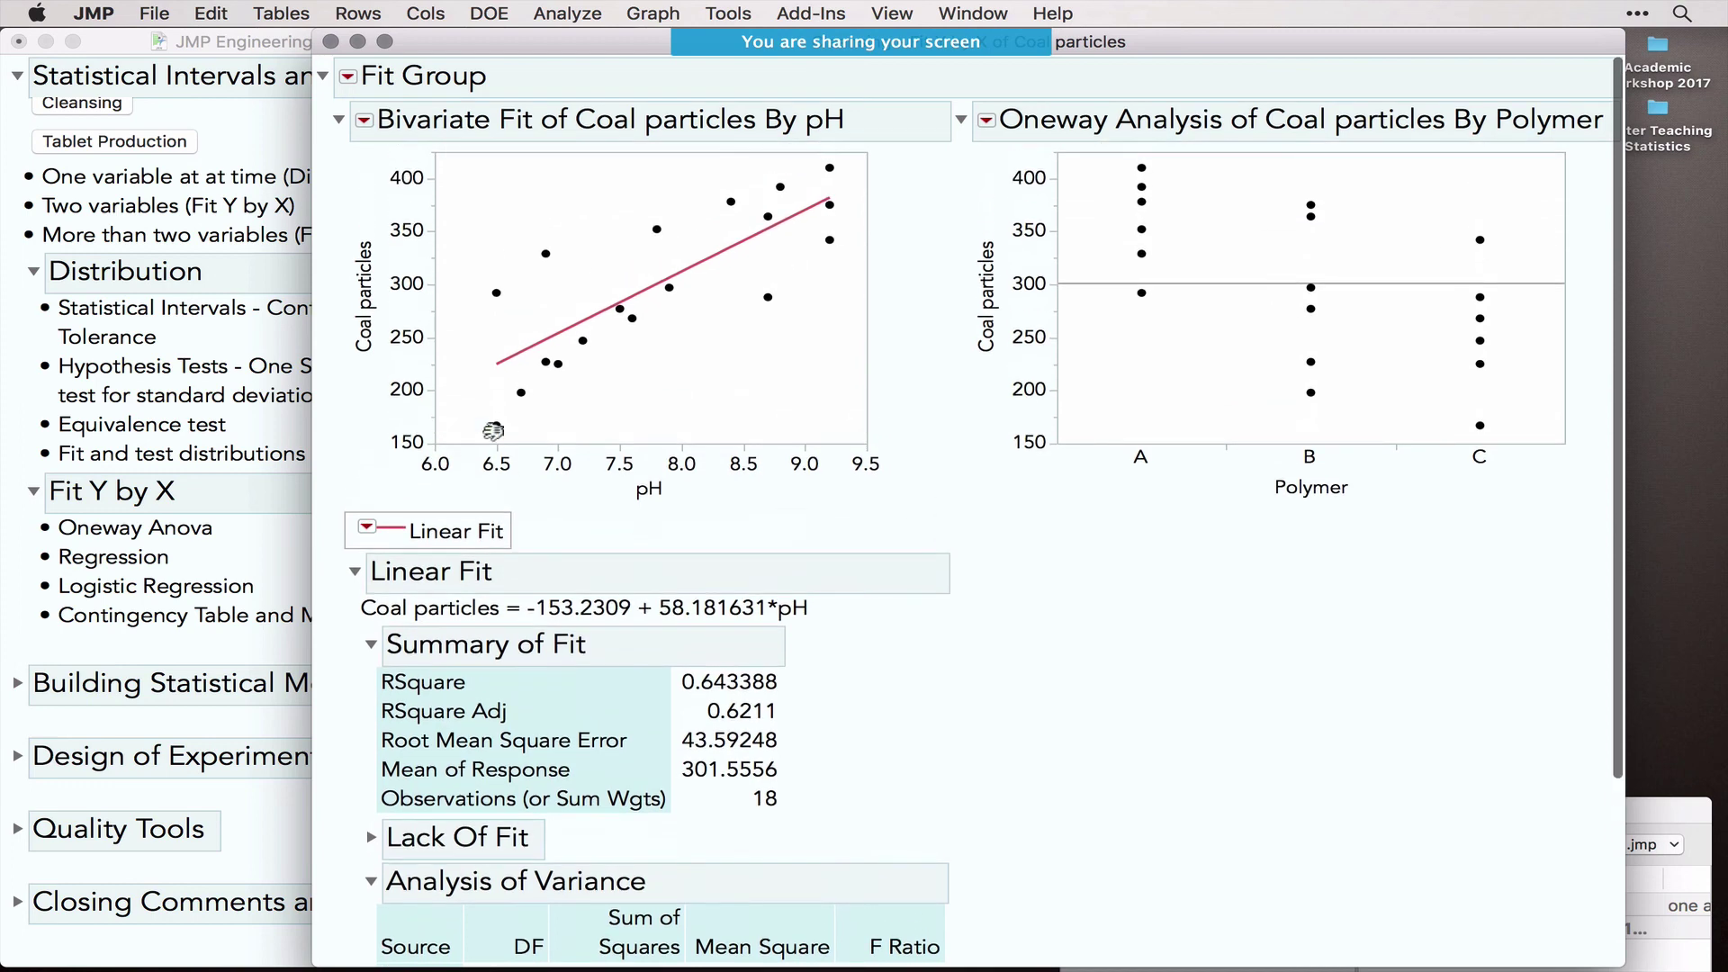
Step: Plot the residuals of the linear fit of Coal particles by pH and examine the parameter estimates and diagnostics plots
scroll(1017, 801, down, 3)
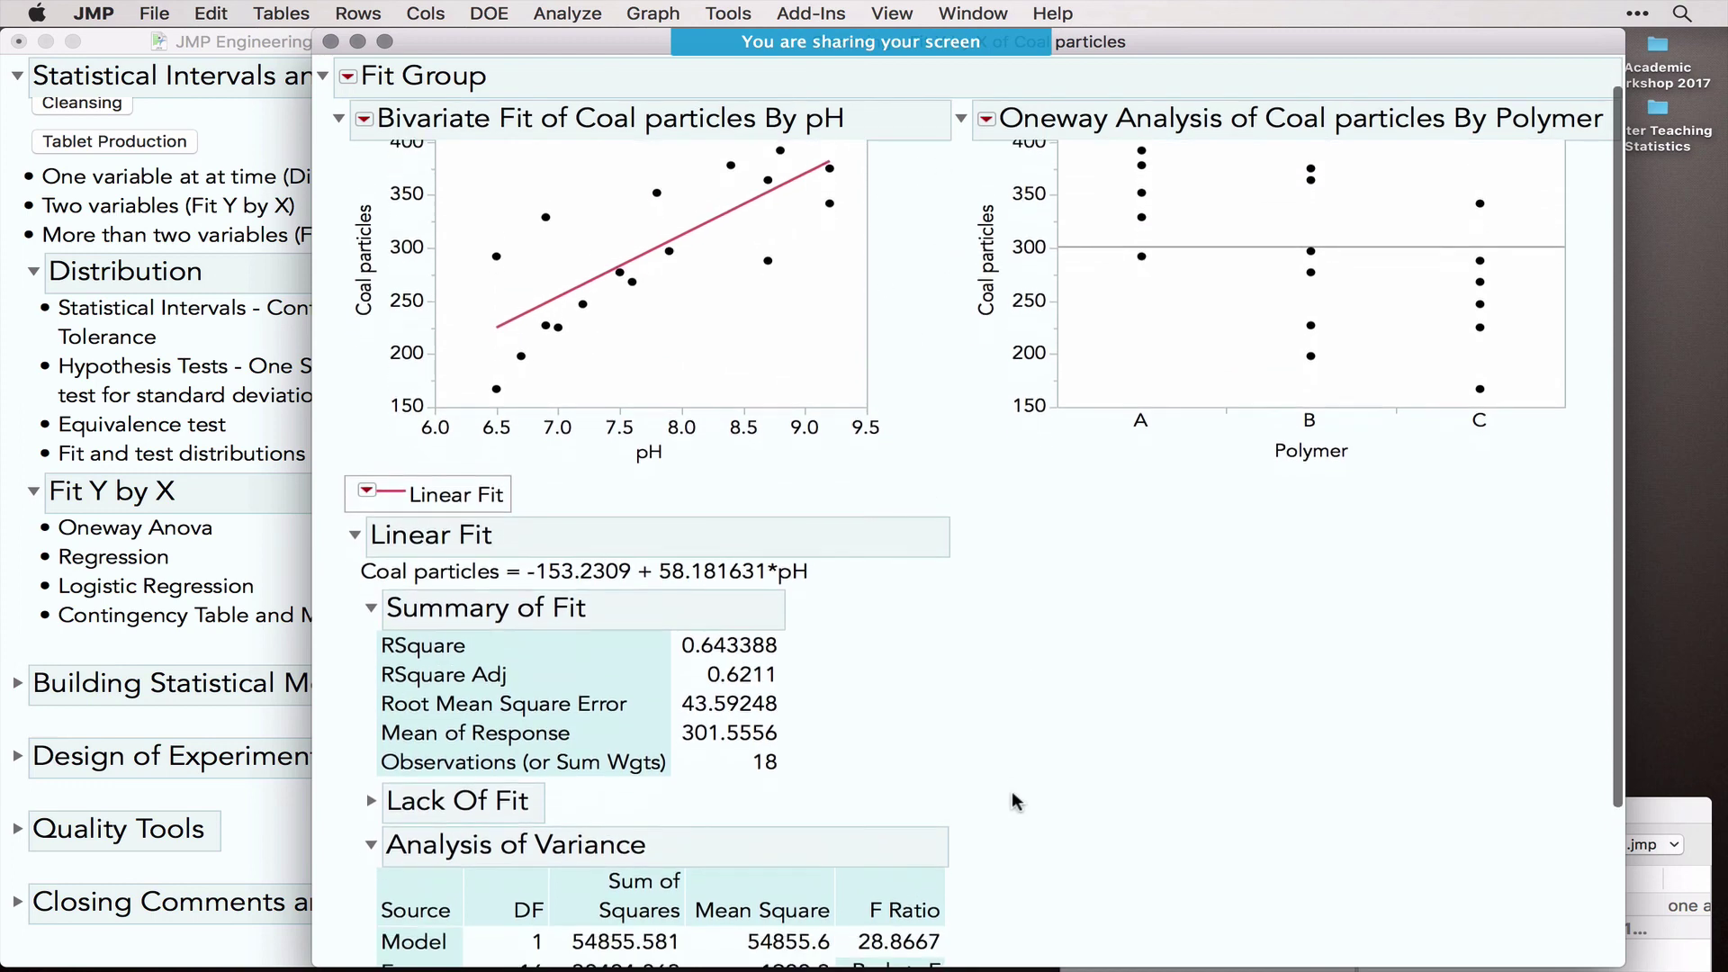
scroll(1015, 801, down, 3)
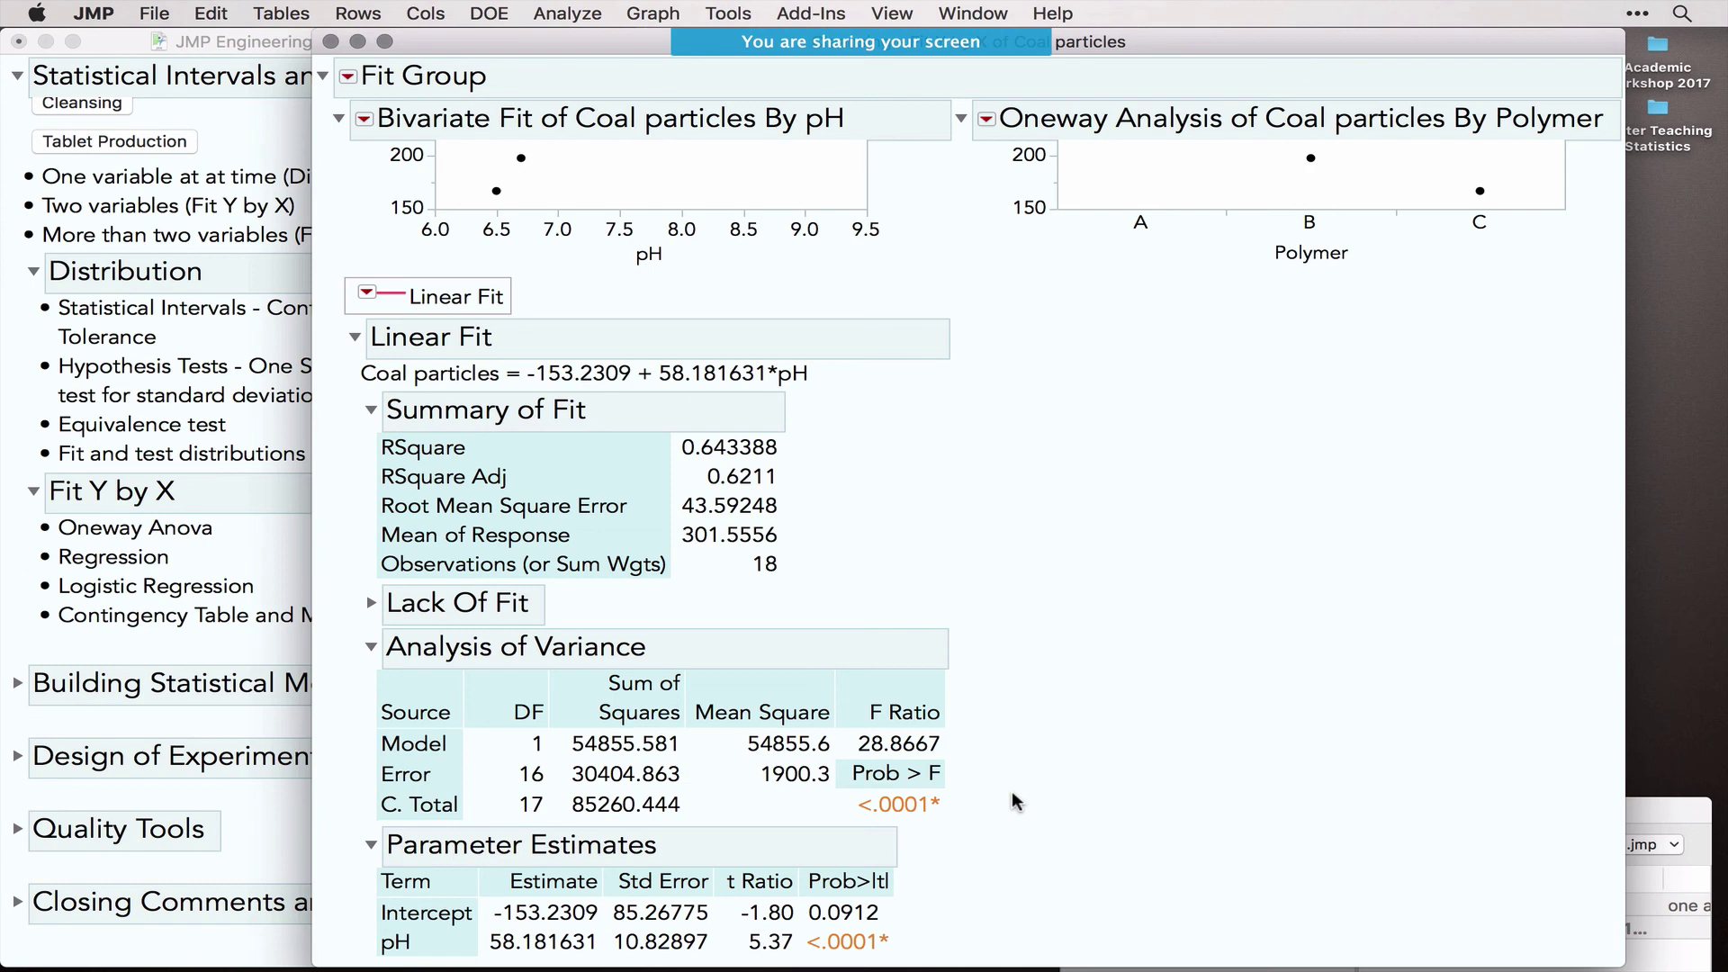
mouse_move(936, 922)
mouse_down()
mouse_move(801, 920)
mouse_move(920, 949)
mouse_move(915, 925)
mouse_up()
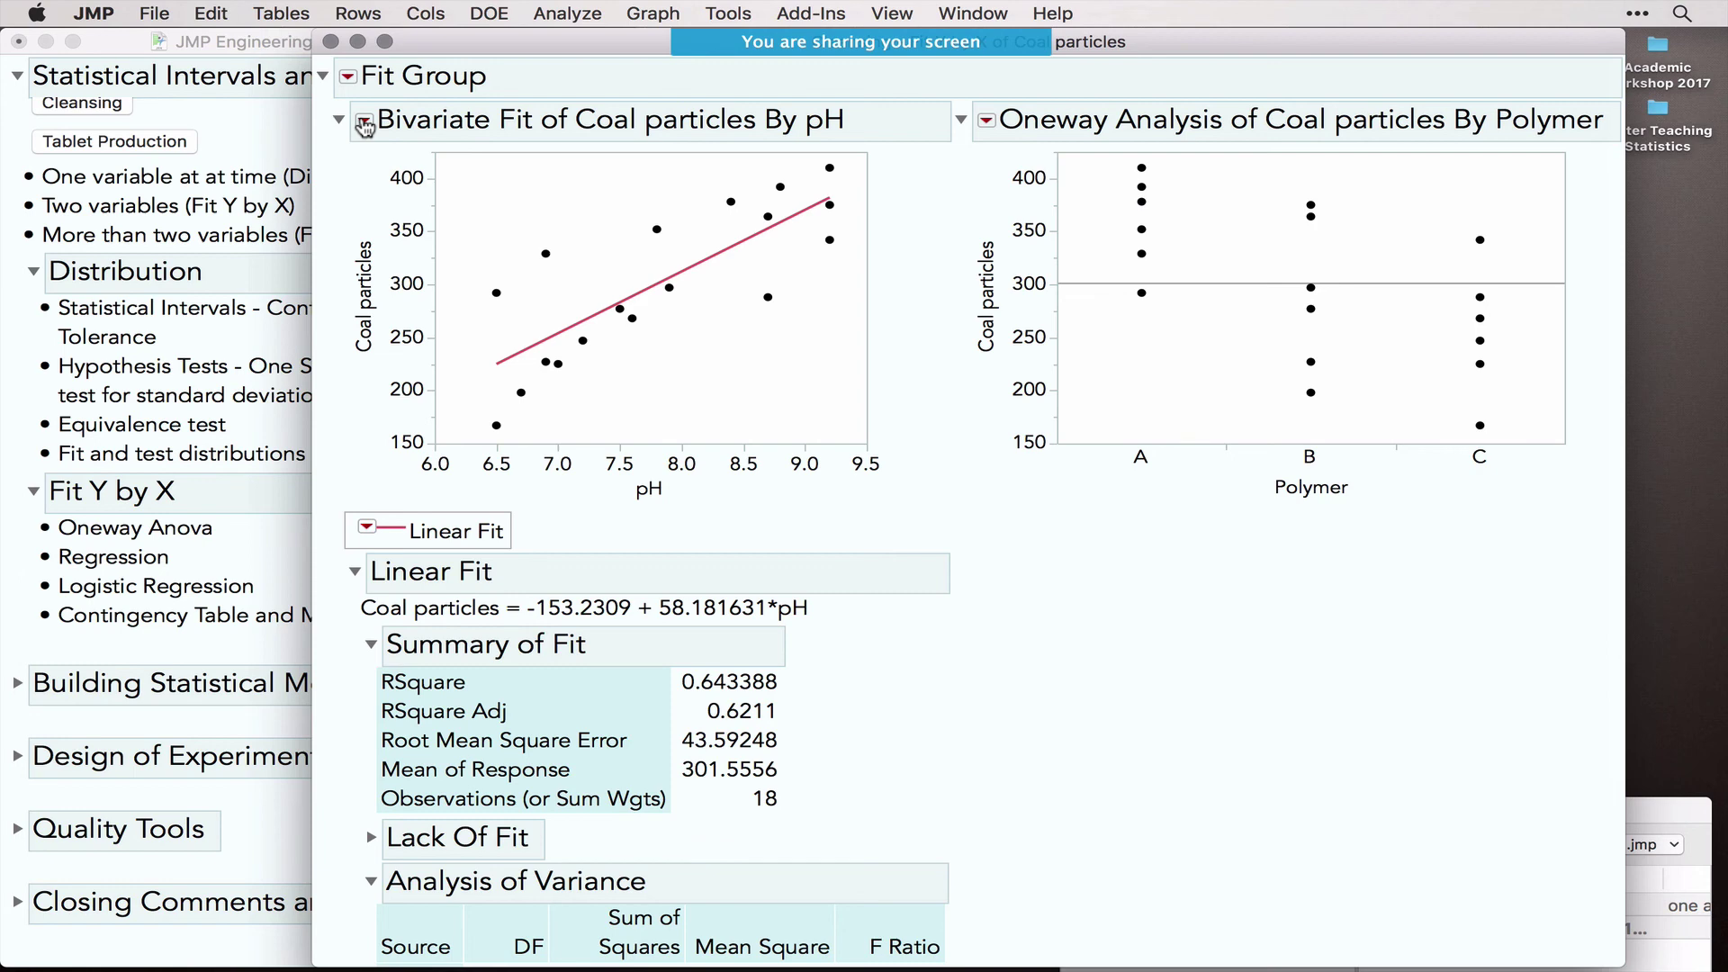
click(367, 527)
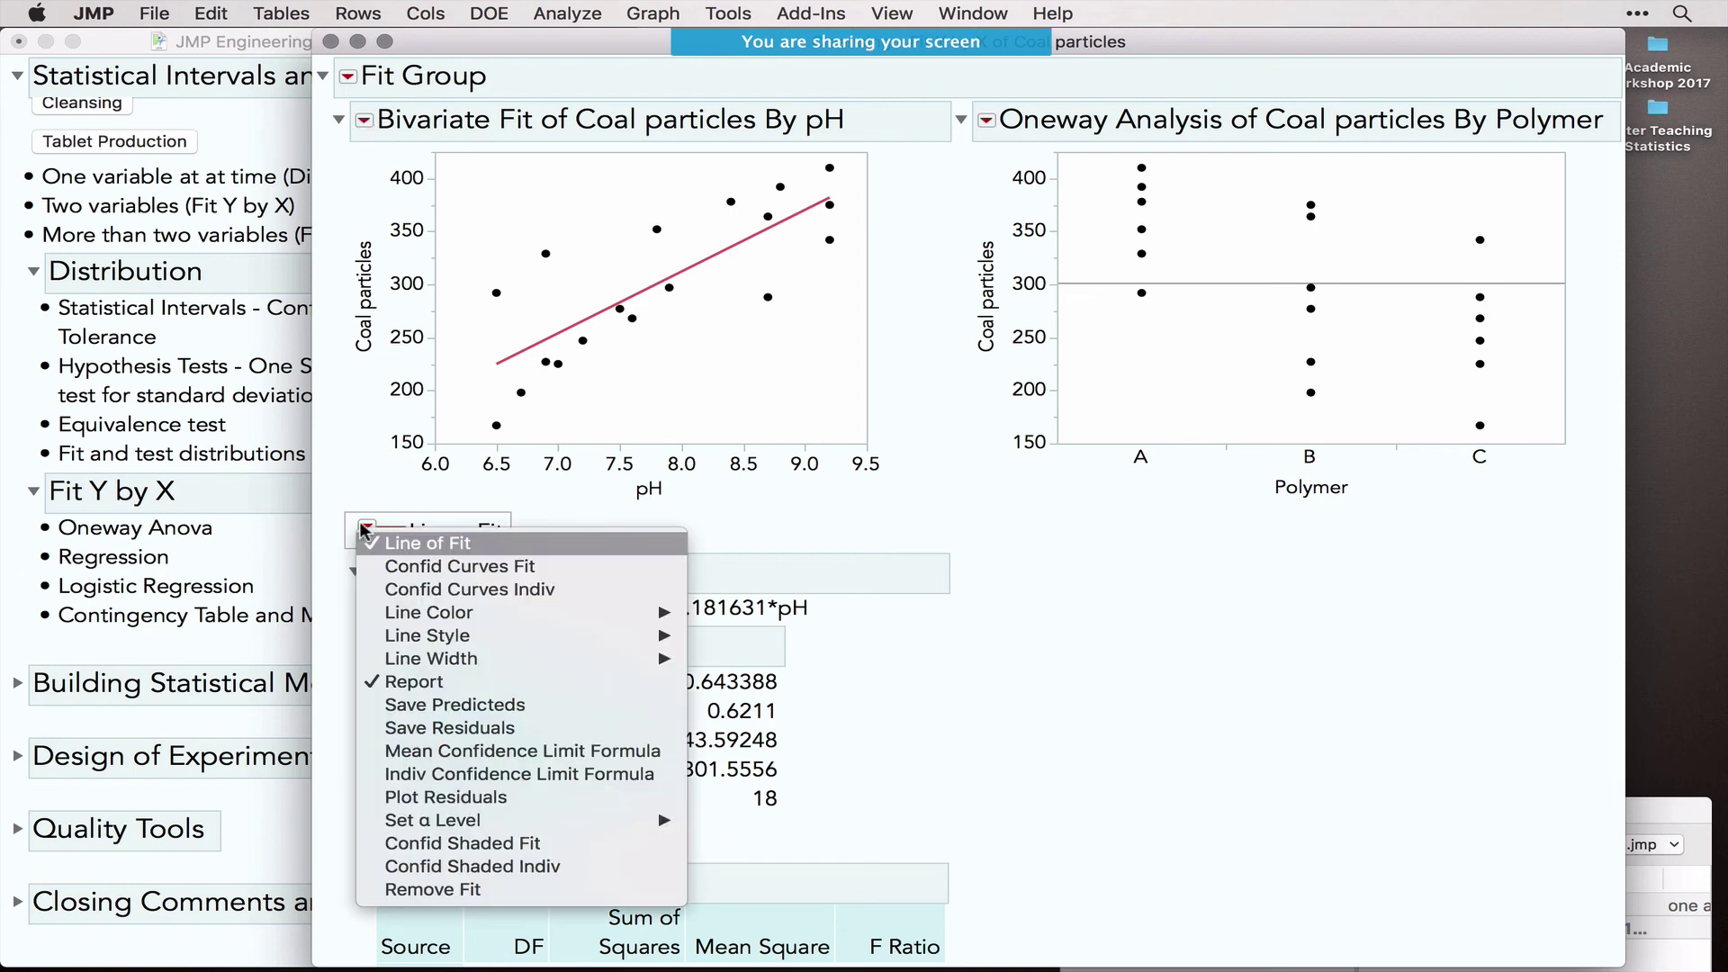
click(478, 796)
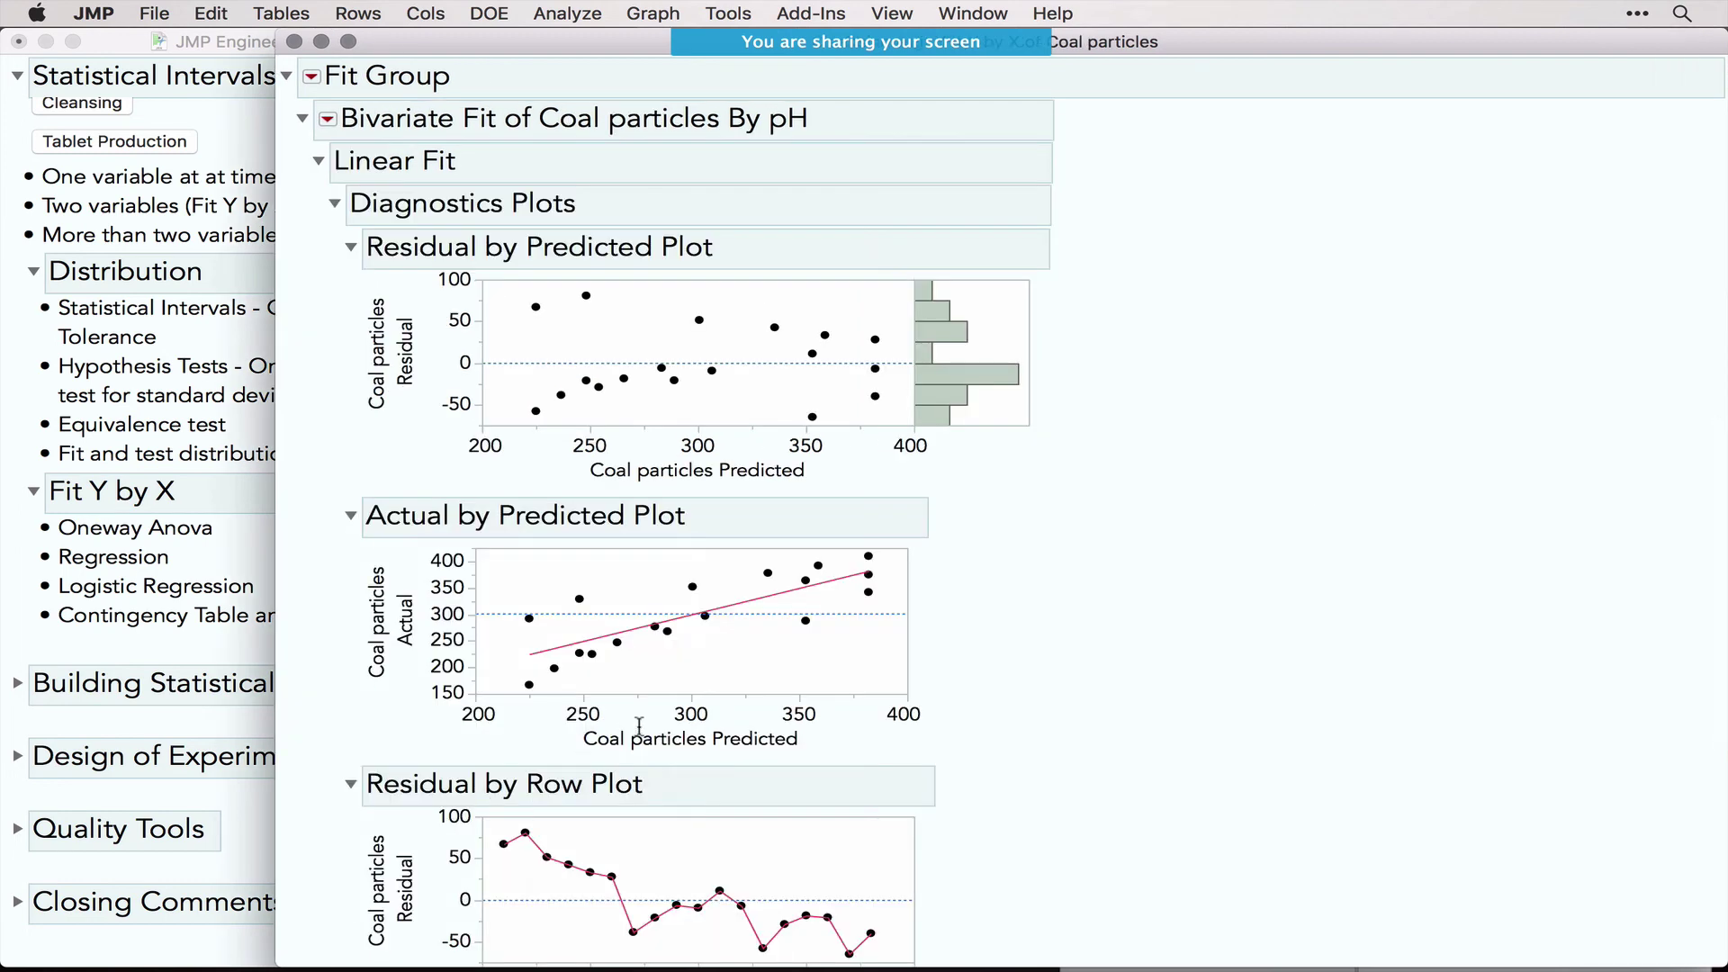
scroll(638, 725, down, 3)
scroll(638, 725, down, 2)
scroll(639, 726, up, 5)
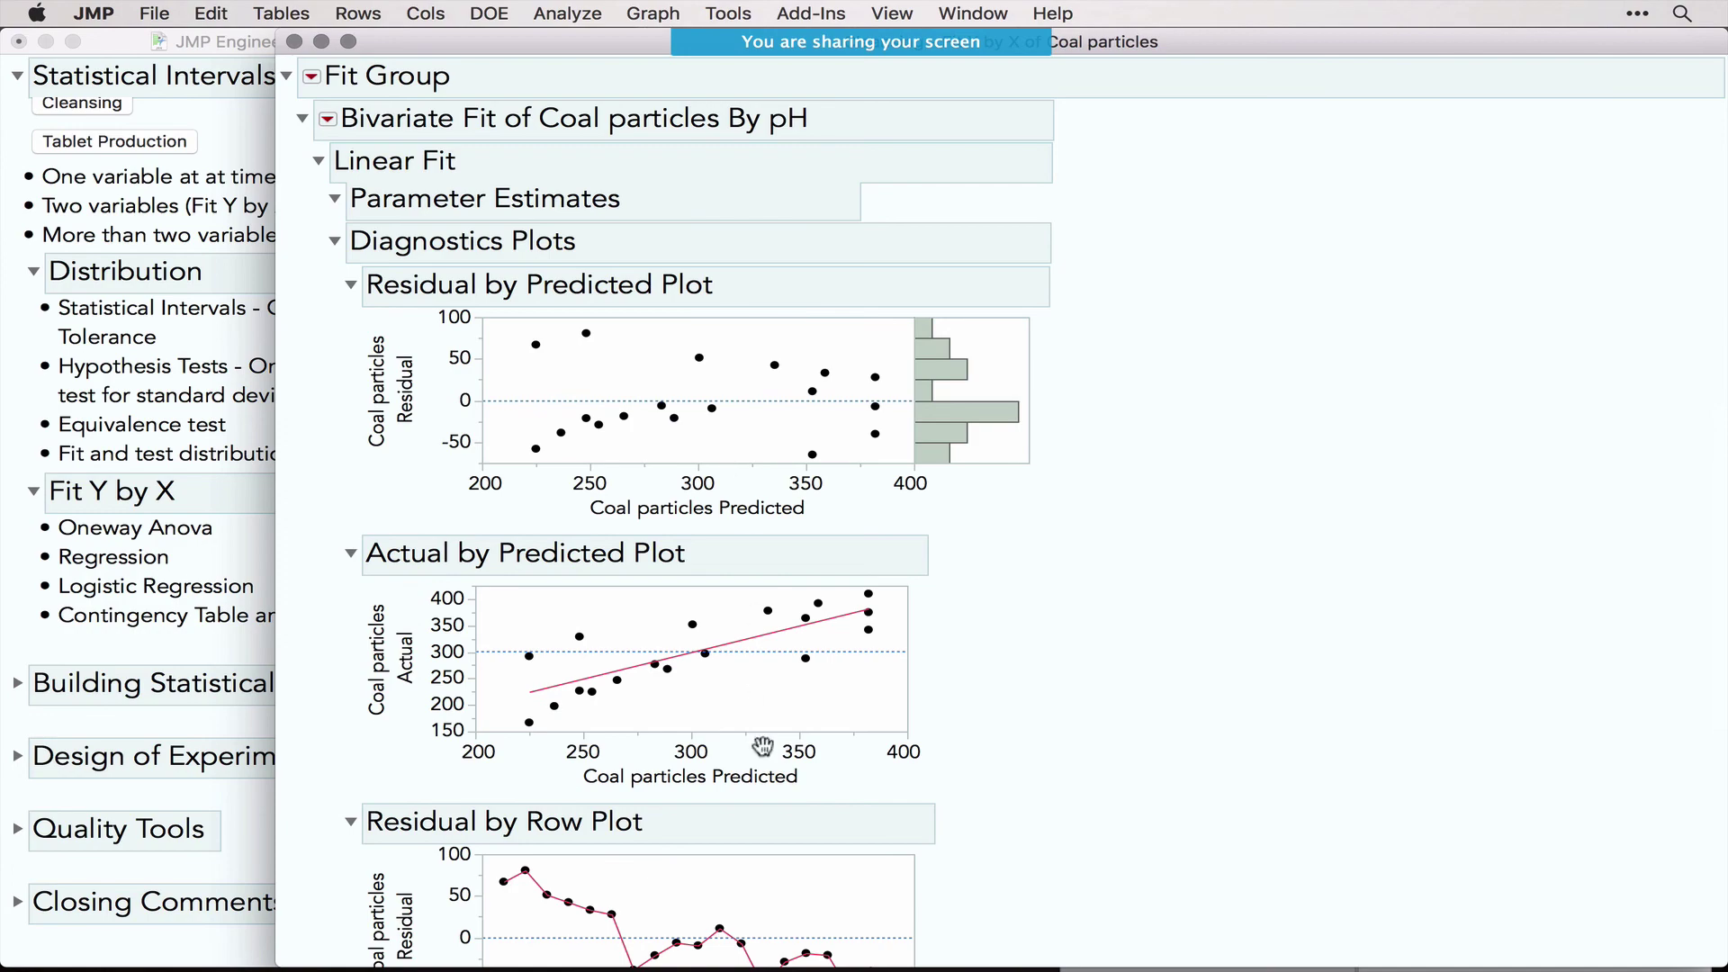
scroll(763, 745, down, 3)
scroll(761, 740, down, 5)
scroll(764, 746, up, 3)
Step: Add confidence curves for the fit and shade the fit's confidence region on the Coal particles by pH plot
scroll(763, 747, up, 10)
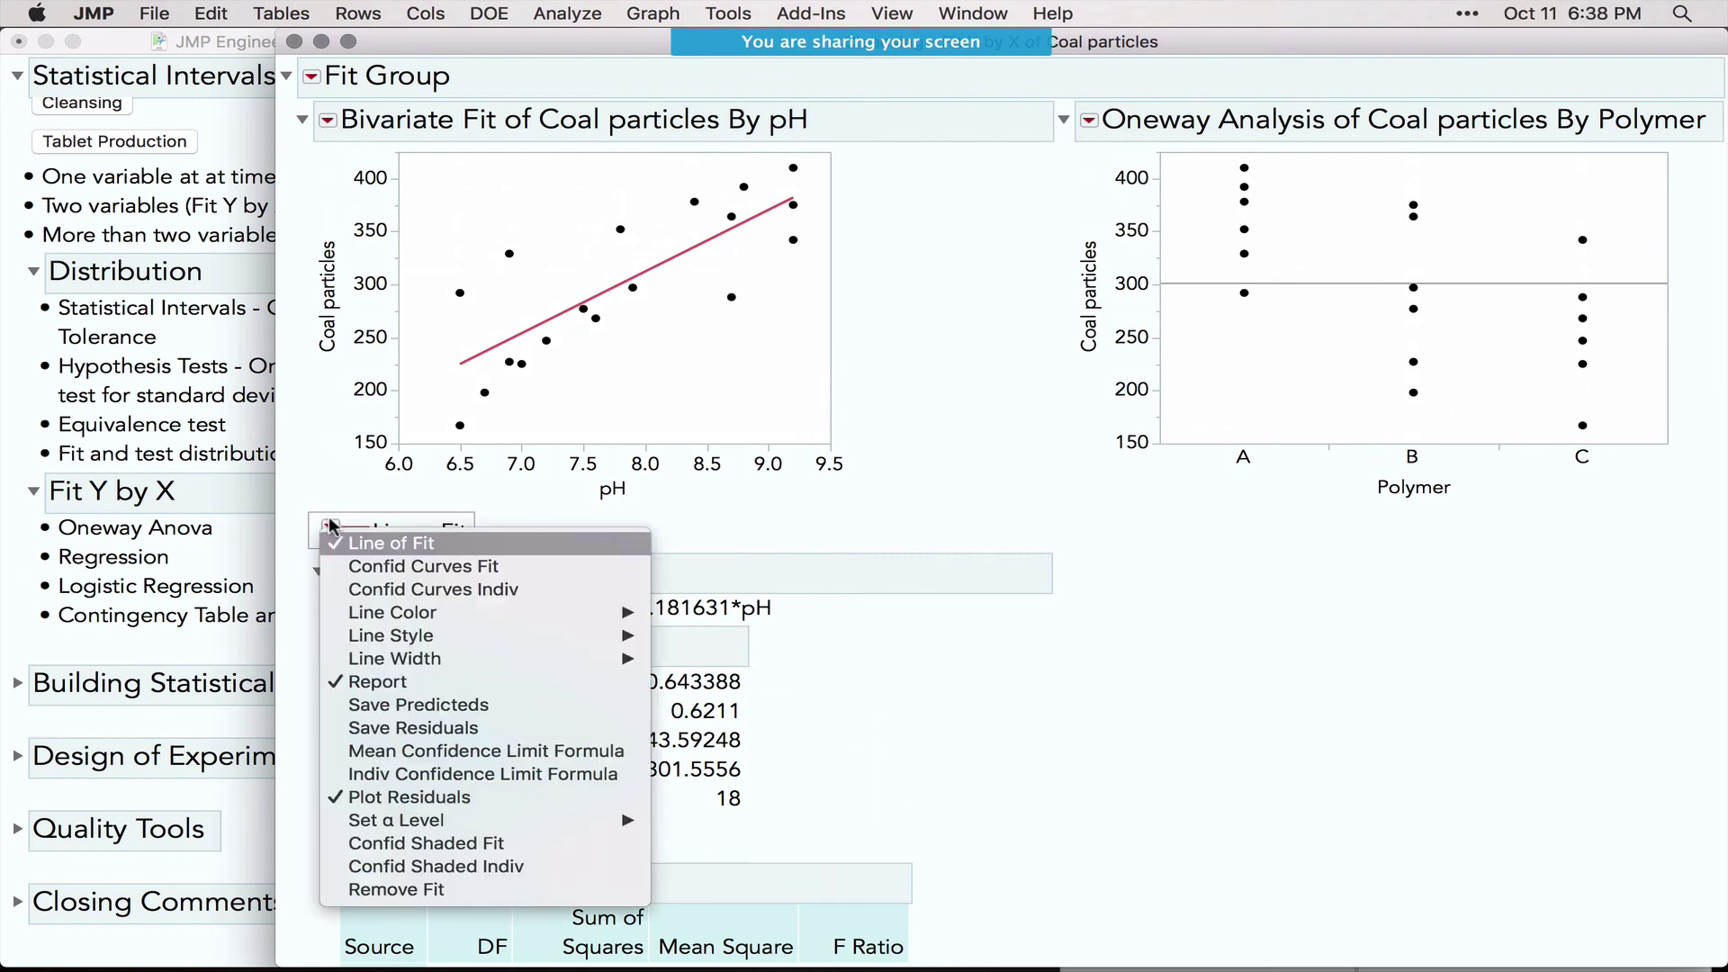
click(389, 567)
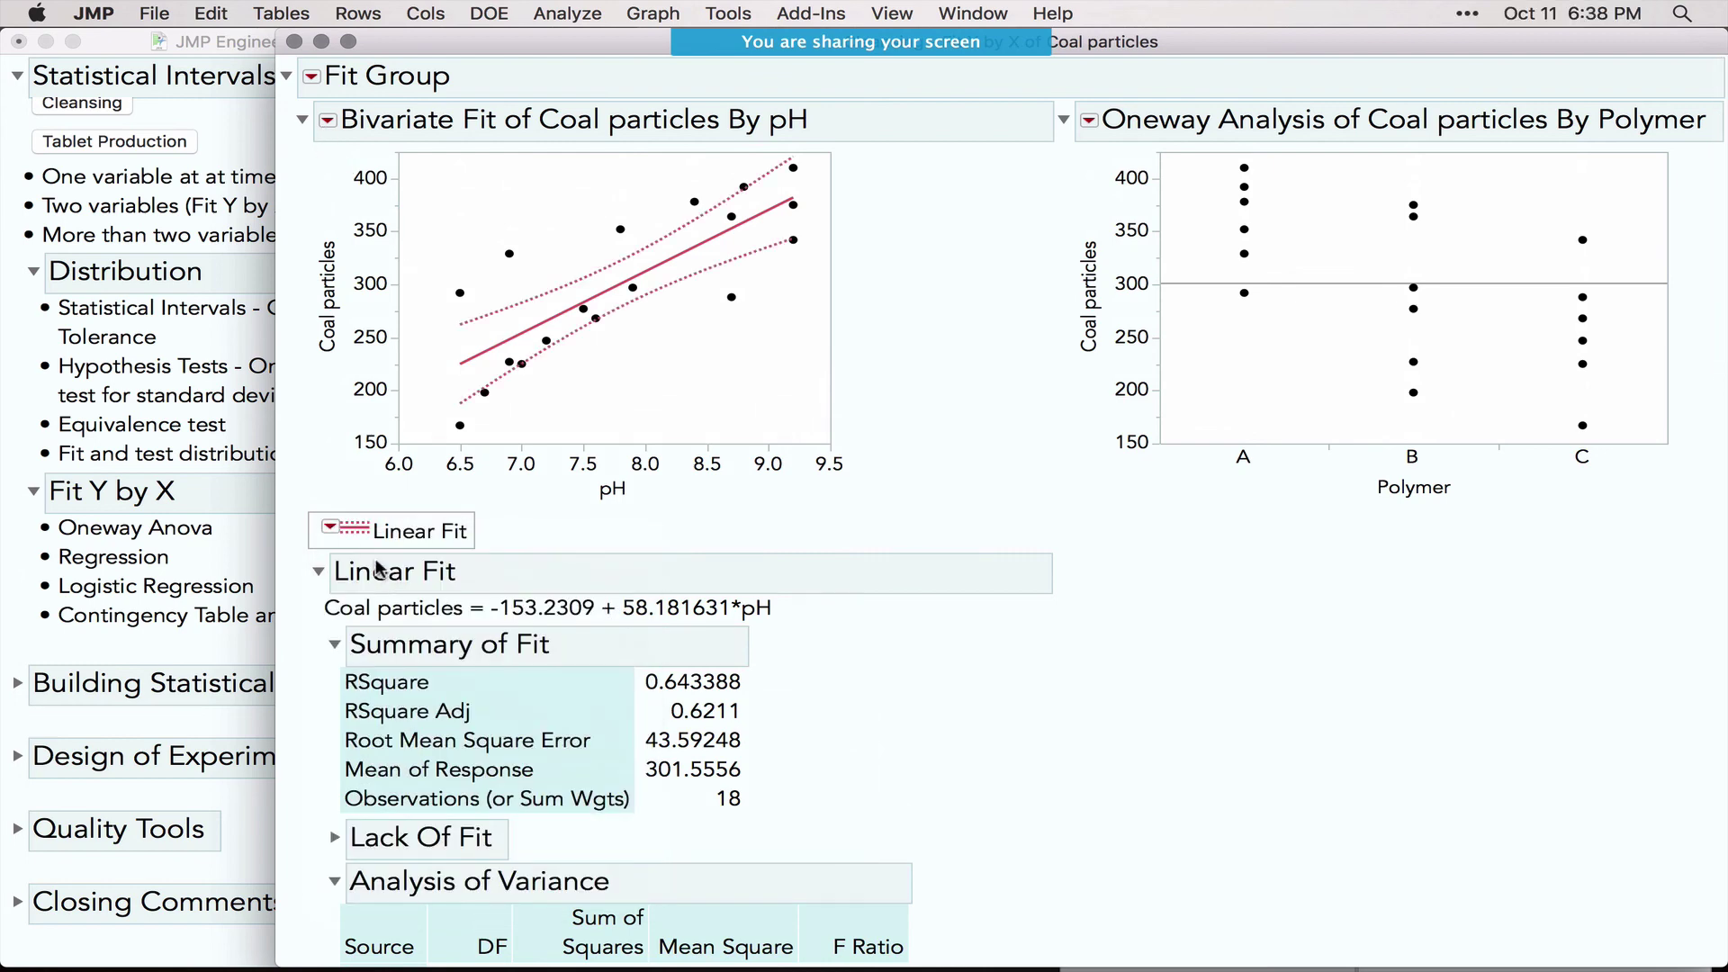
click(330, 529)
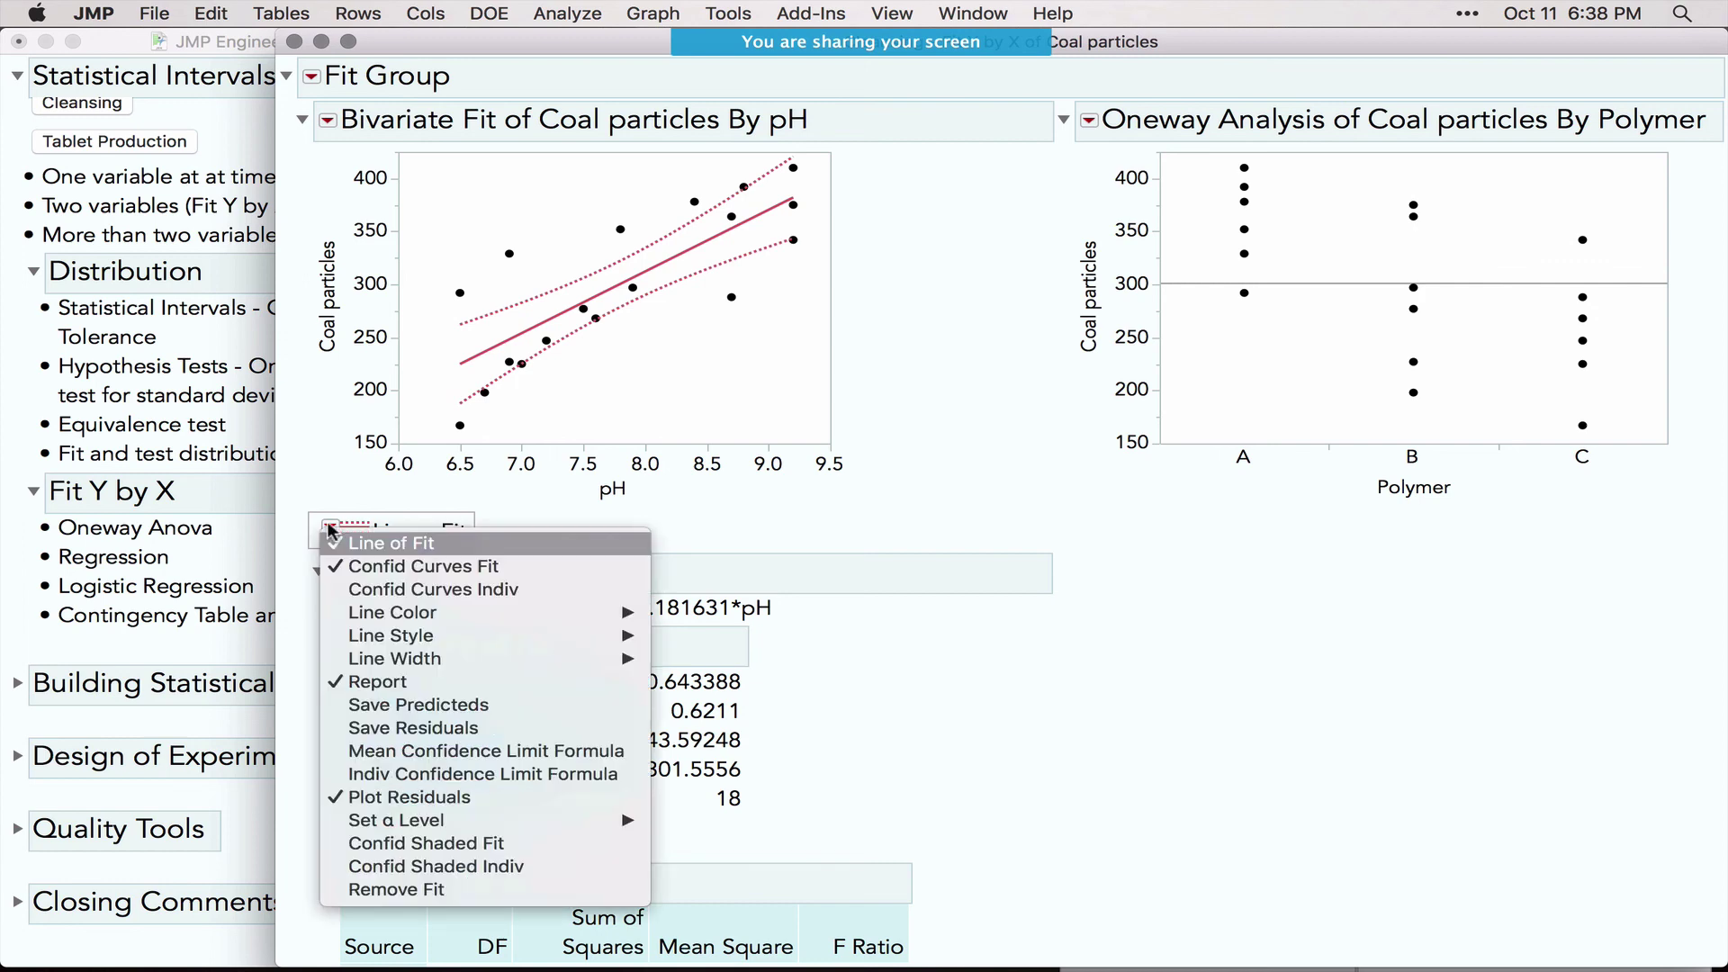
click(495, 843)
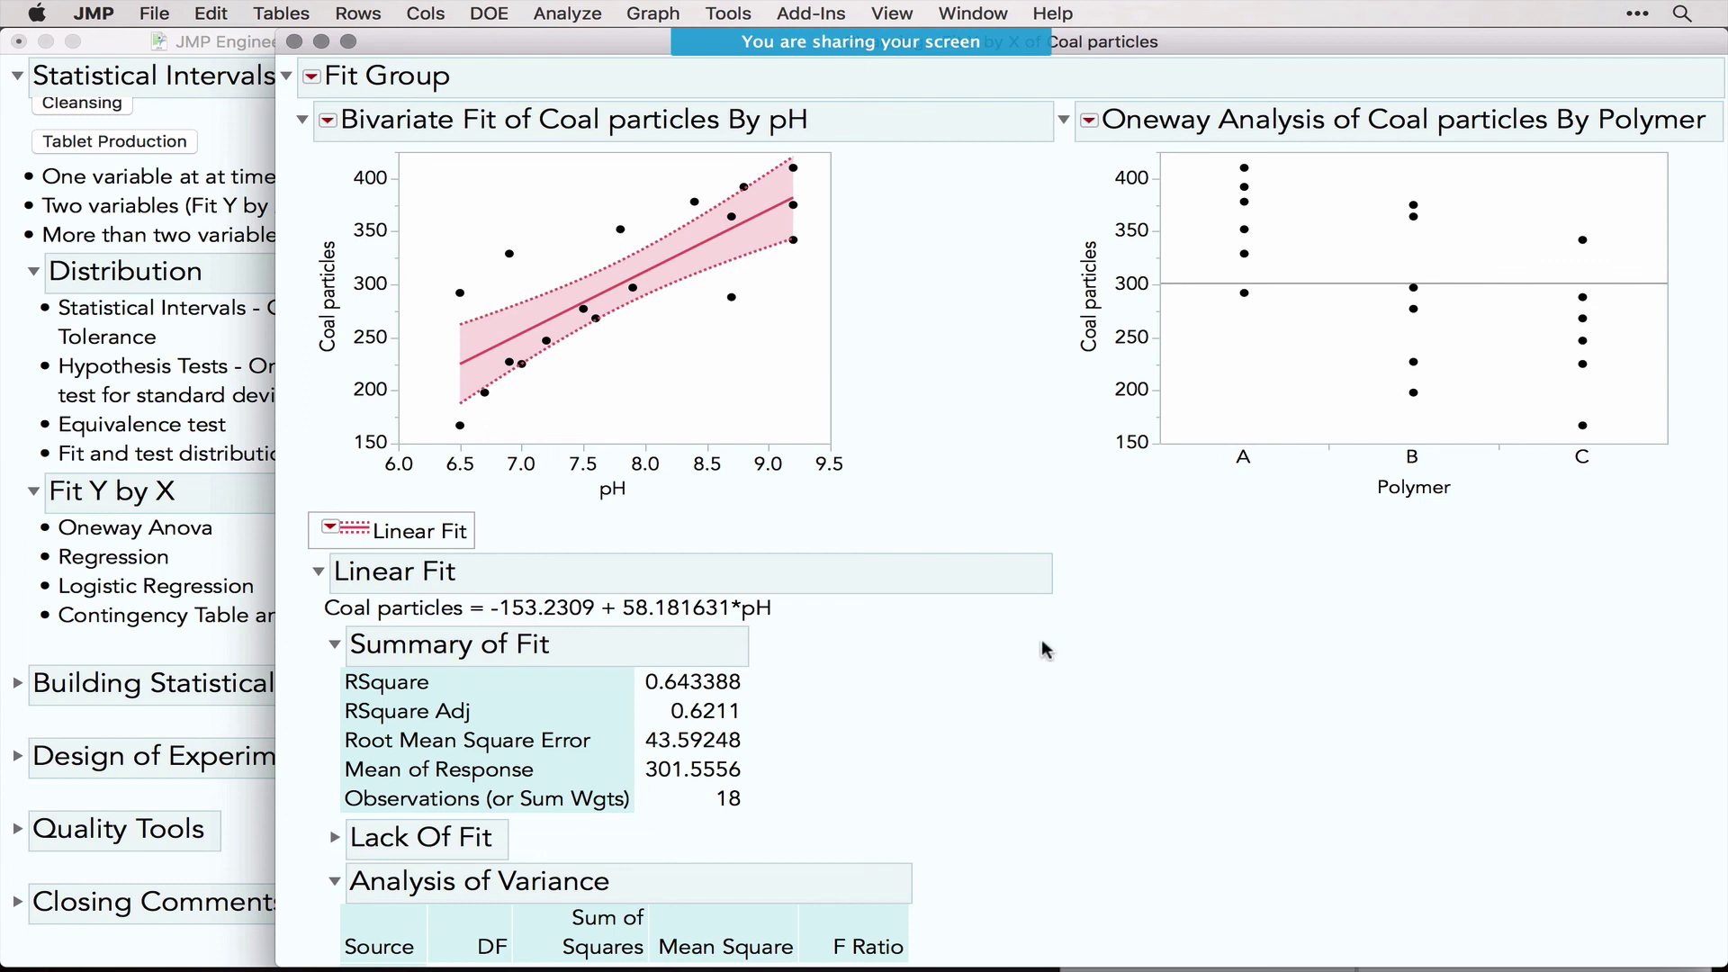
Step: Run Means/Anova in the oneway analysis of Coal particles by Polymer
click(1089, 121)
click(1131, 160)
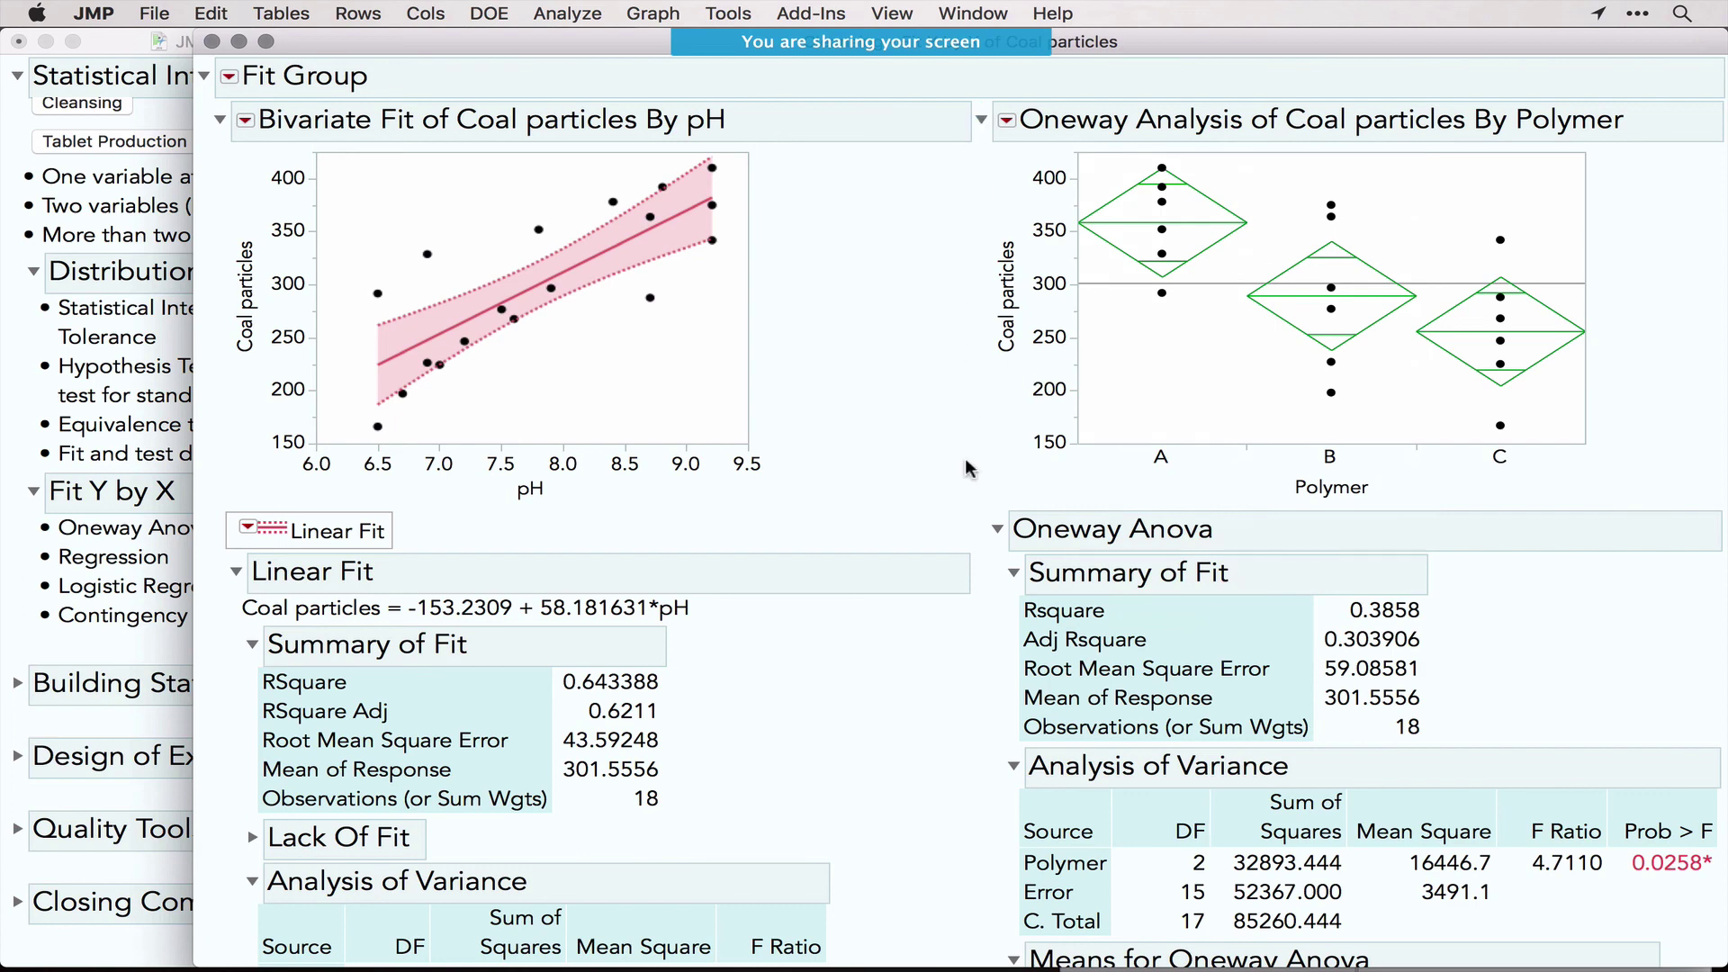
scroll(970, 630, down, 5)
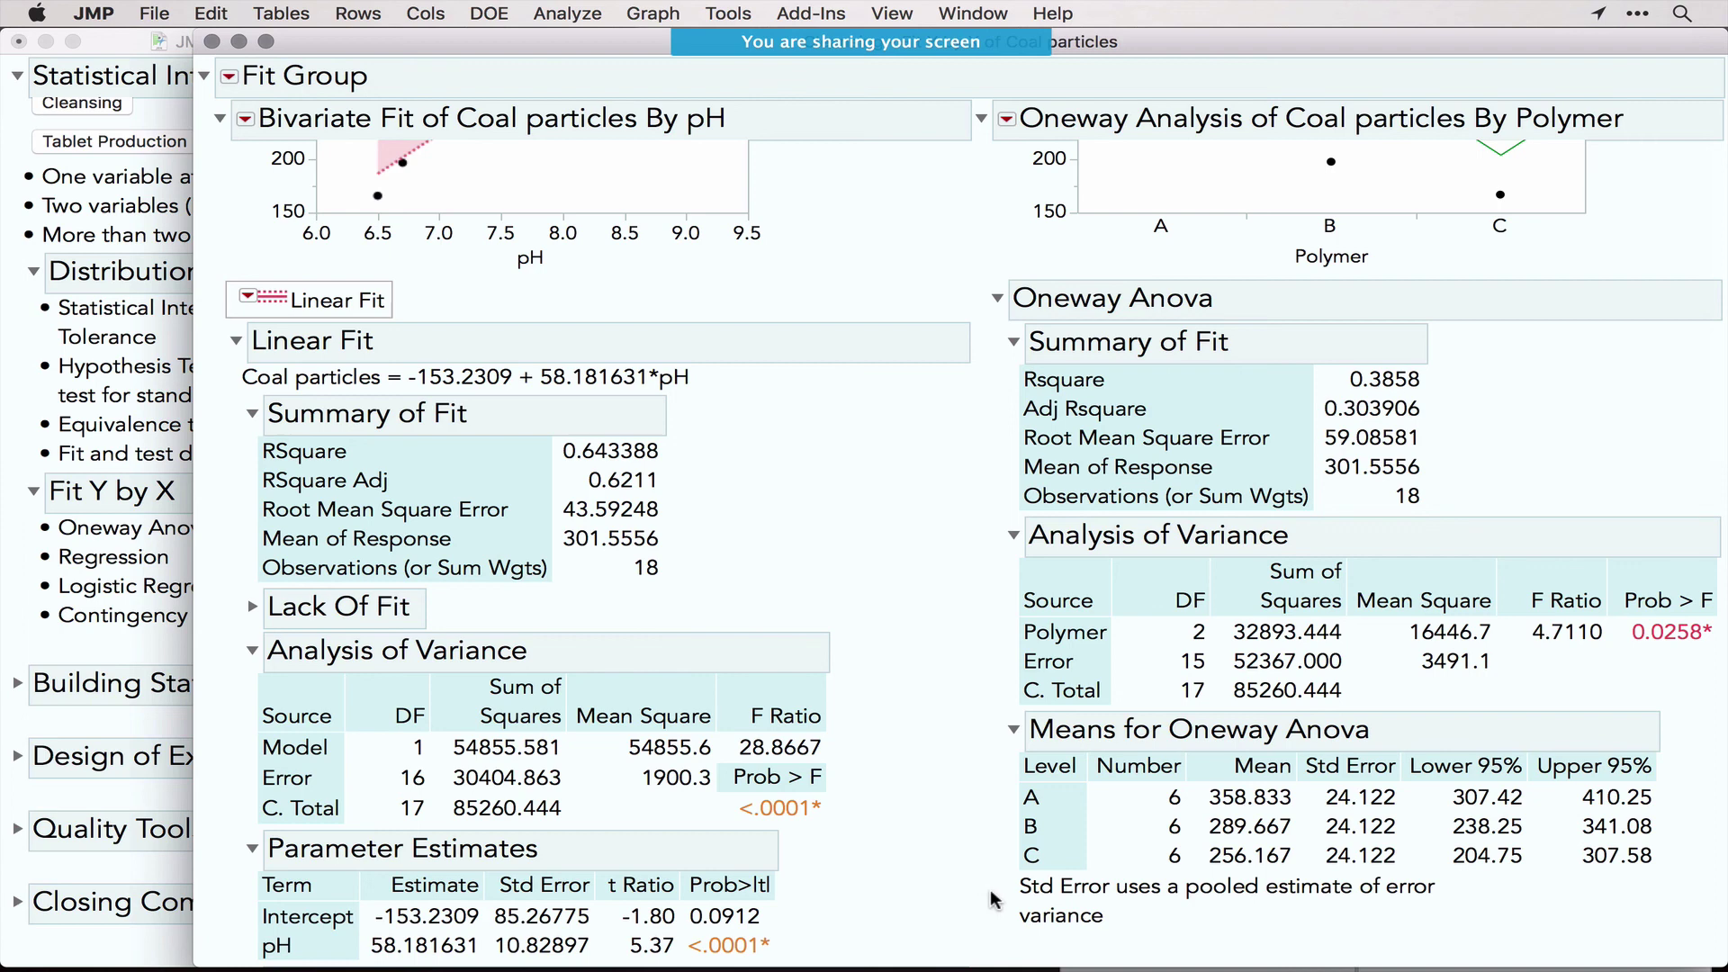
scroll(992, 895, up, 5)
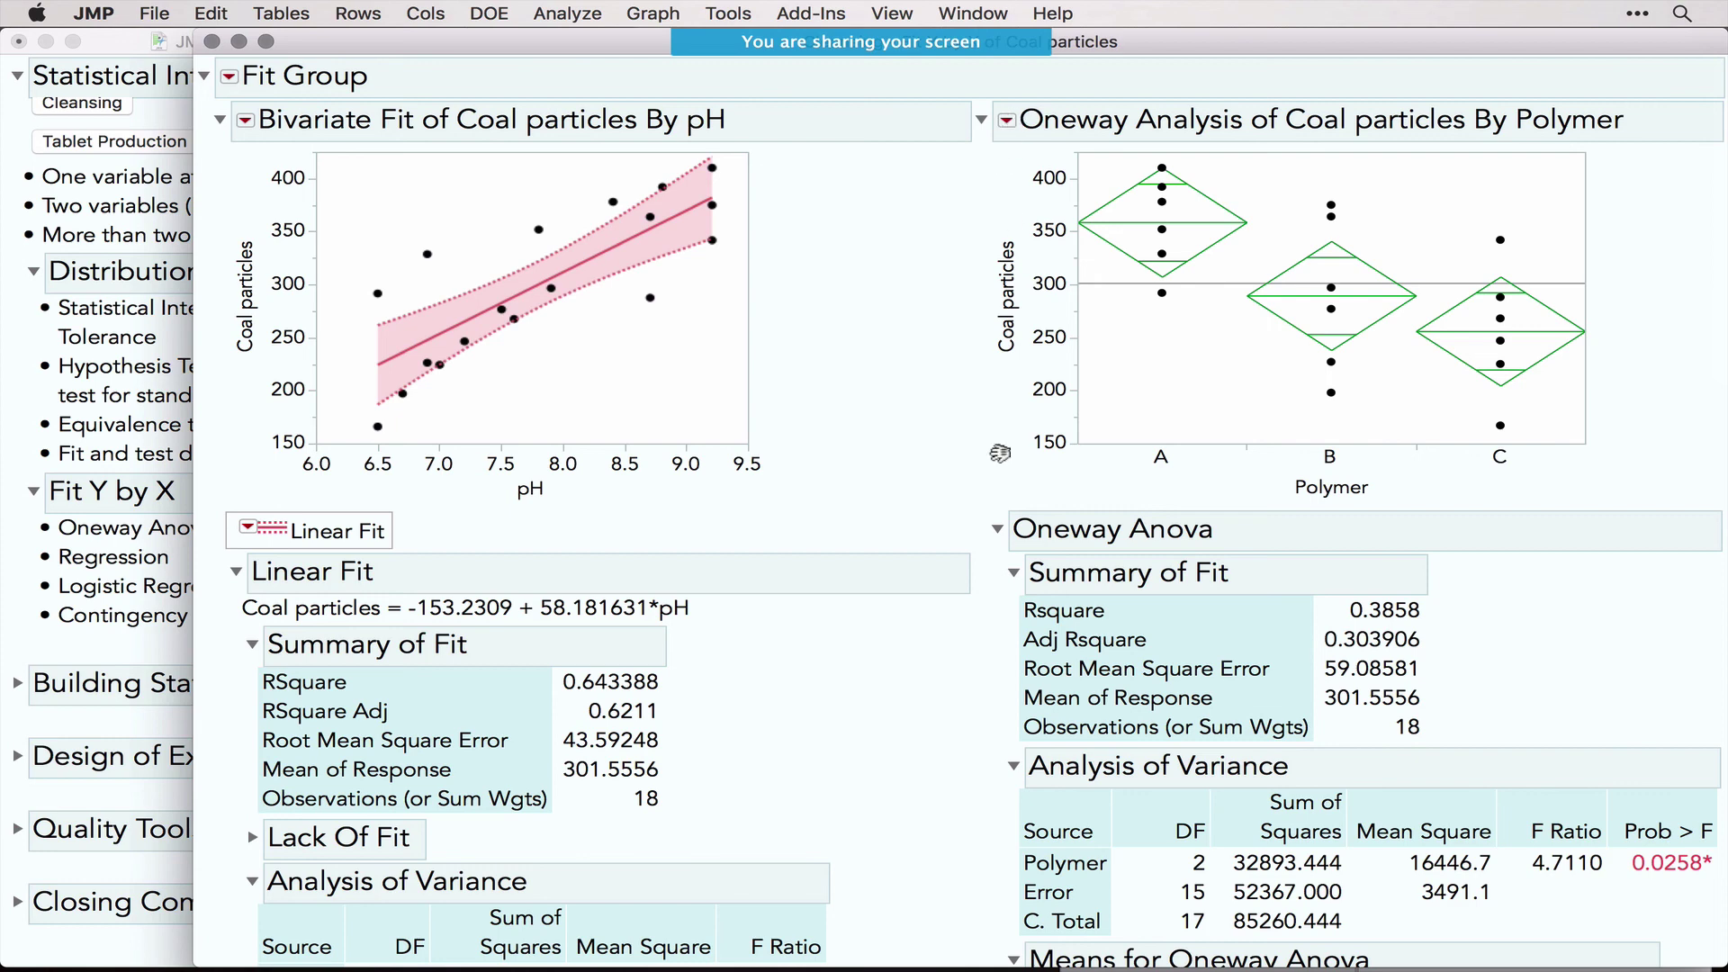
Step: Examine the oneway Anova's mean diamonds, analysis of variance and polymer means alongside the linear fit statistics
scroll(1021, 839, down, 5)
scroll(1021, 840, down, 4)
drag(993, 671, 996, 763)
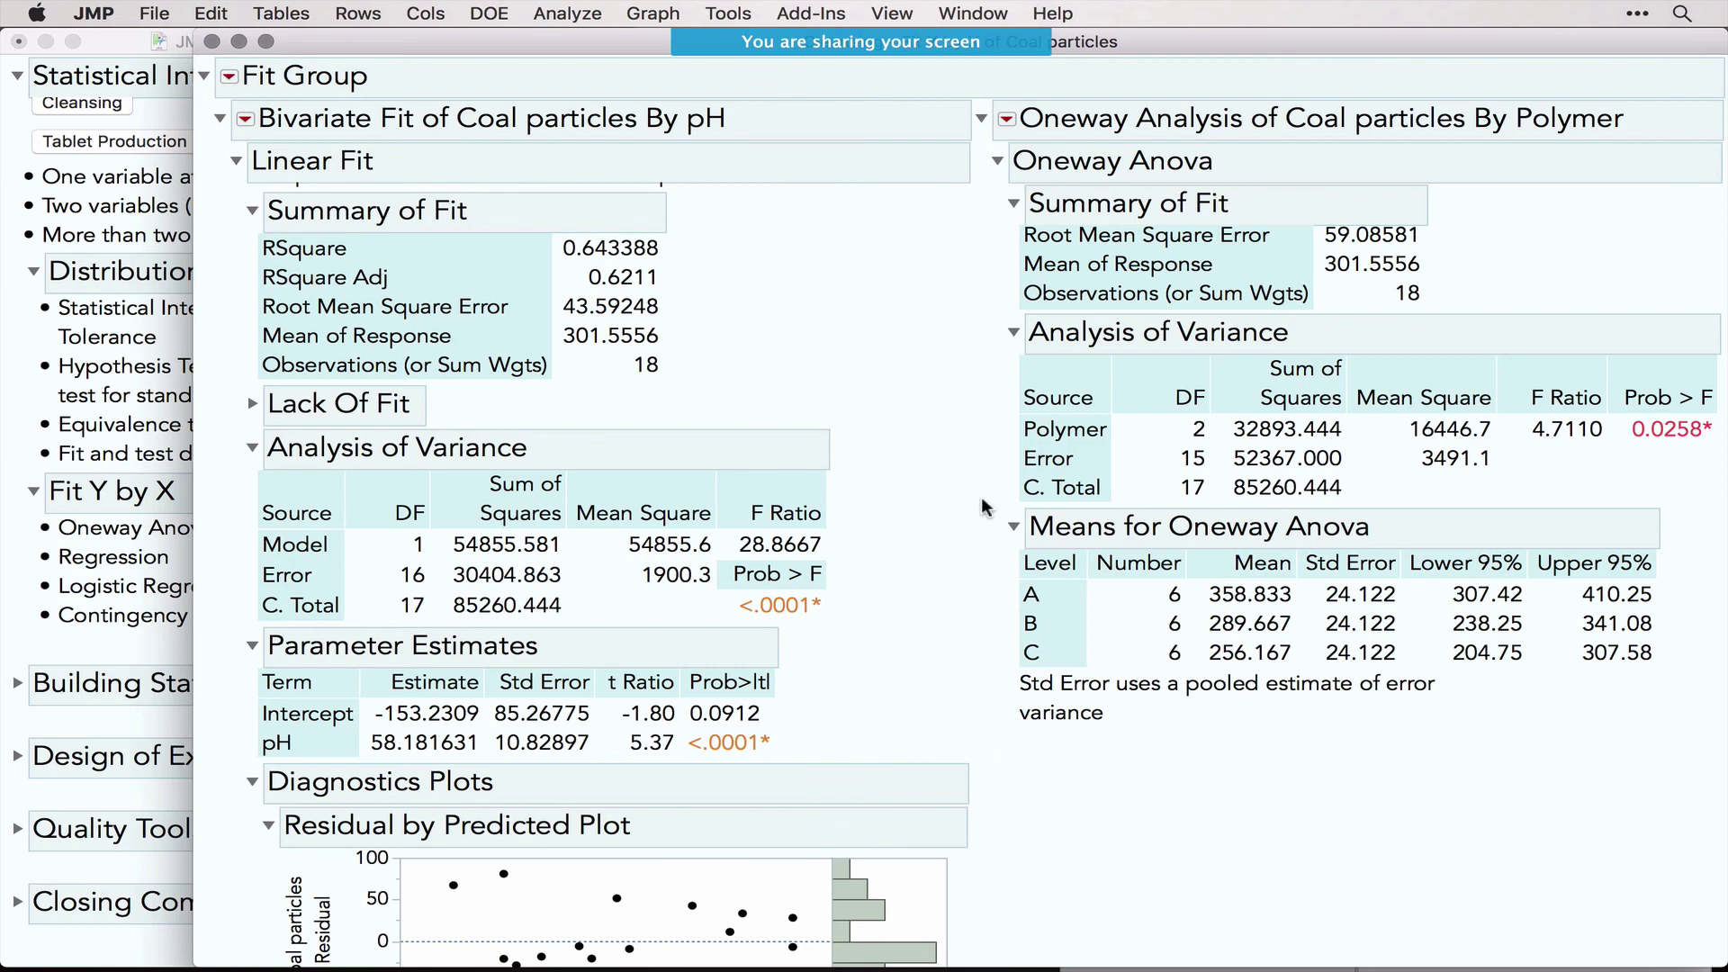
scroll(990, 504, up, 9)
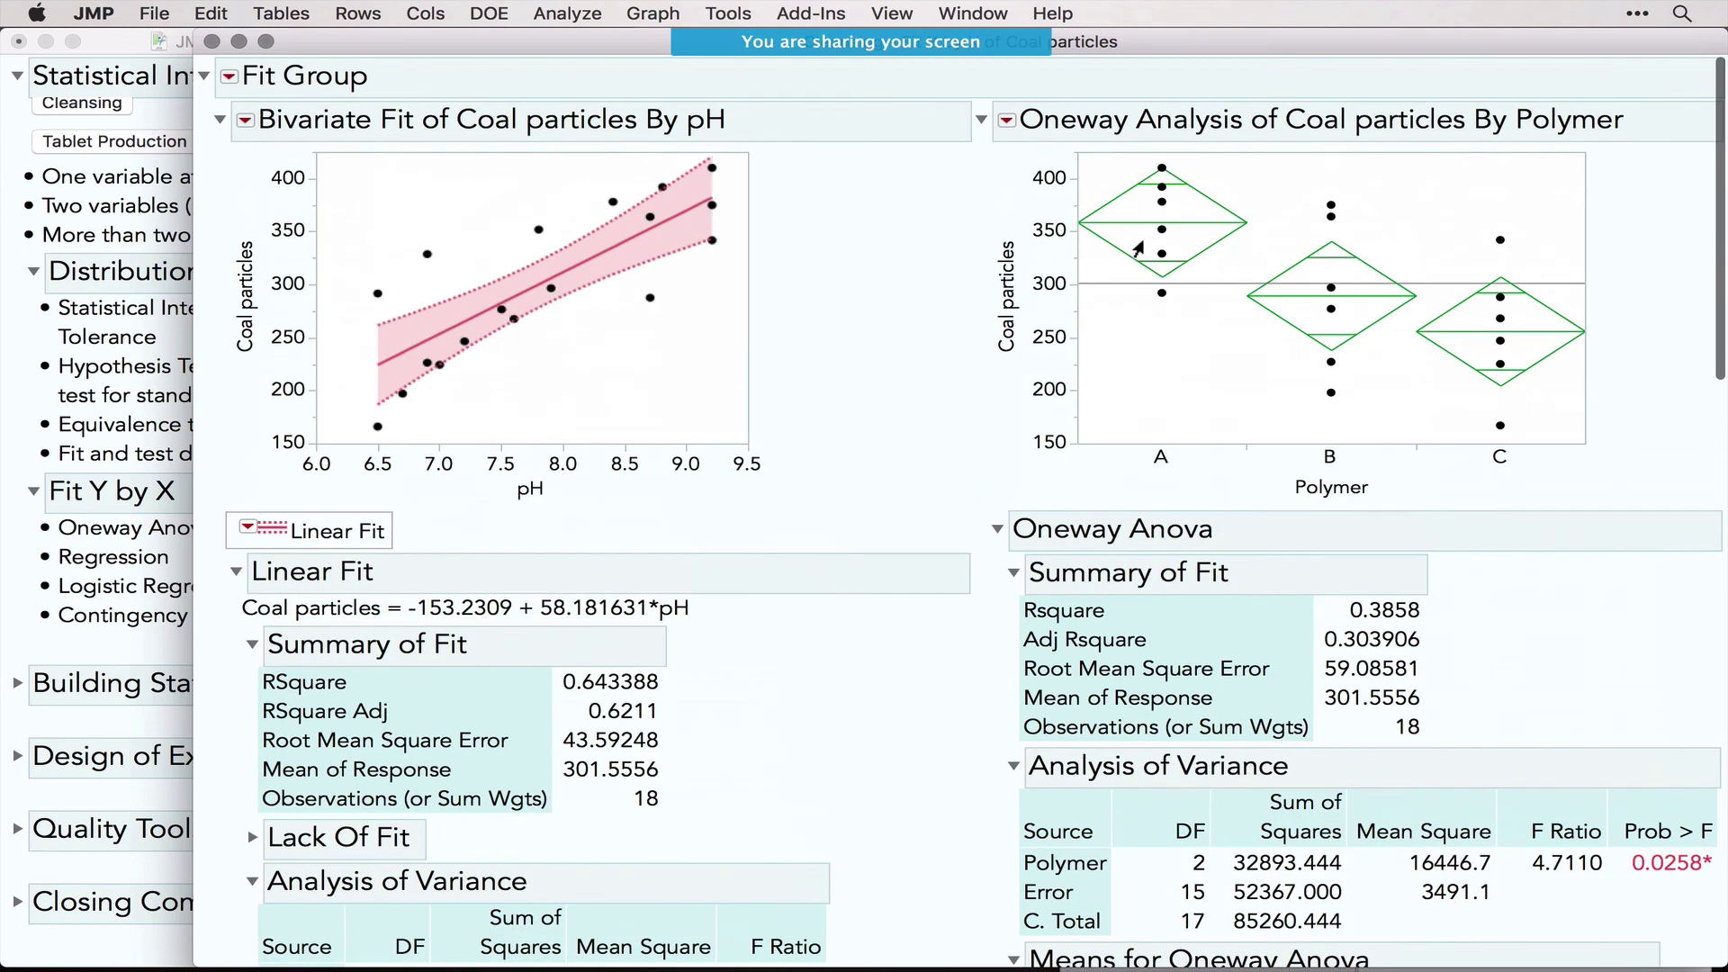
scroll(1518, 696, down, 1)
scroll(1518, 695, down, 4)
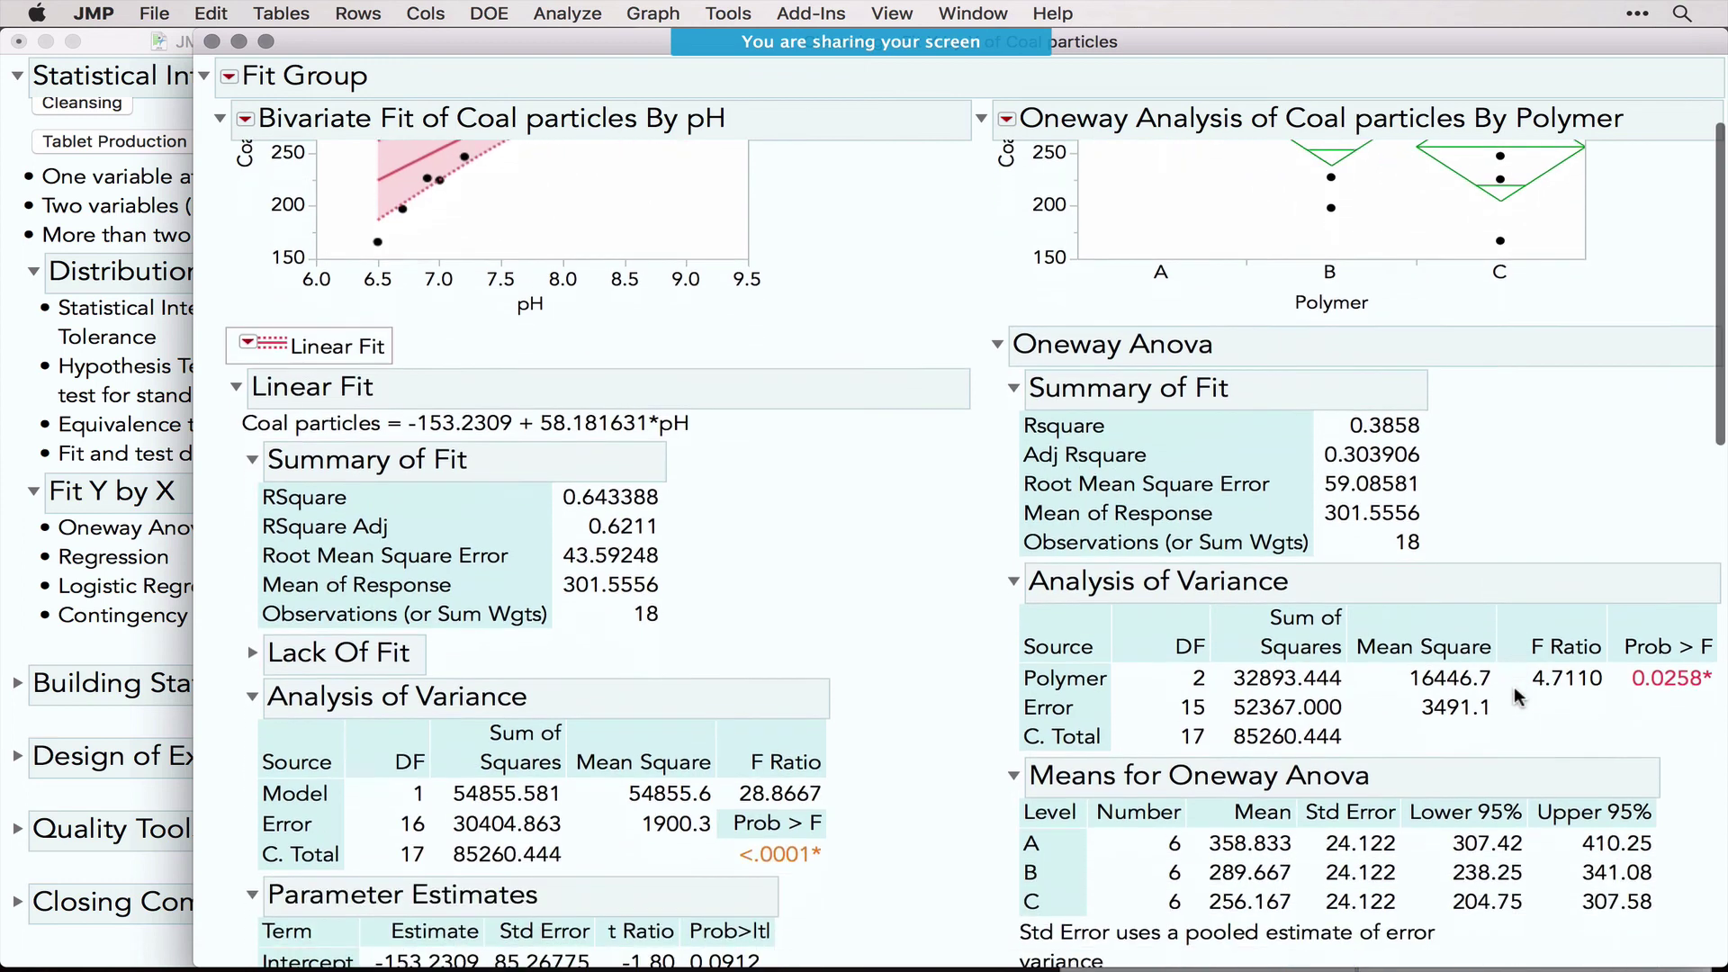
mouse_move(1716, 662)
mouse_down()
mouse_move(1685, 581)
mouse_move(1721, 655)
mouse_up()
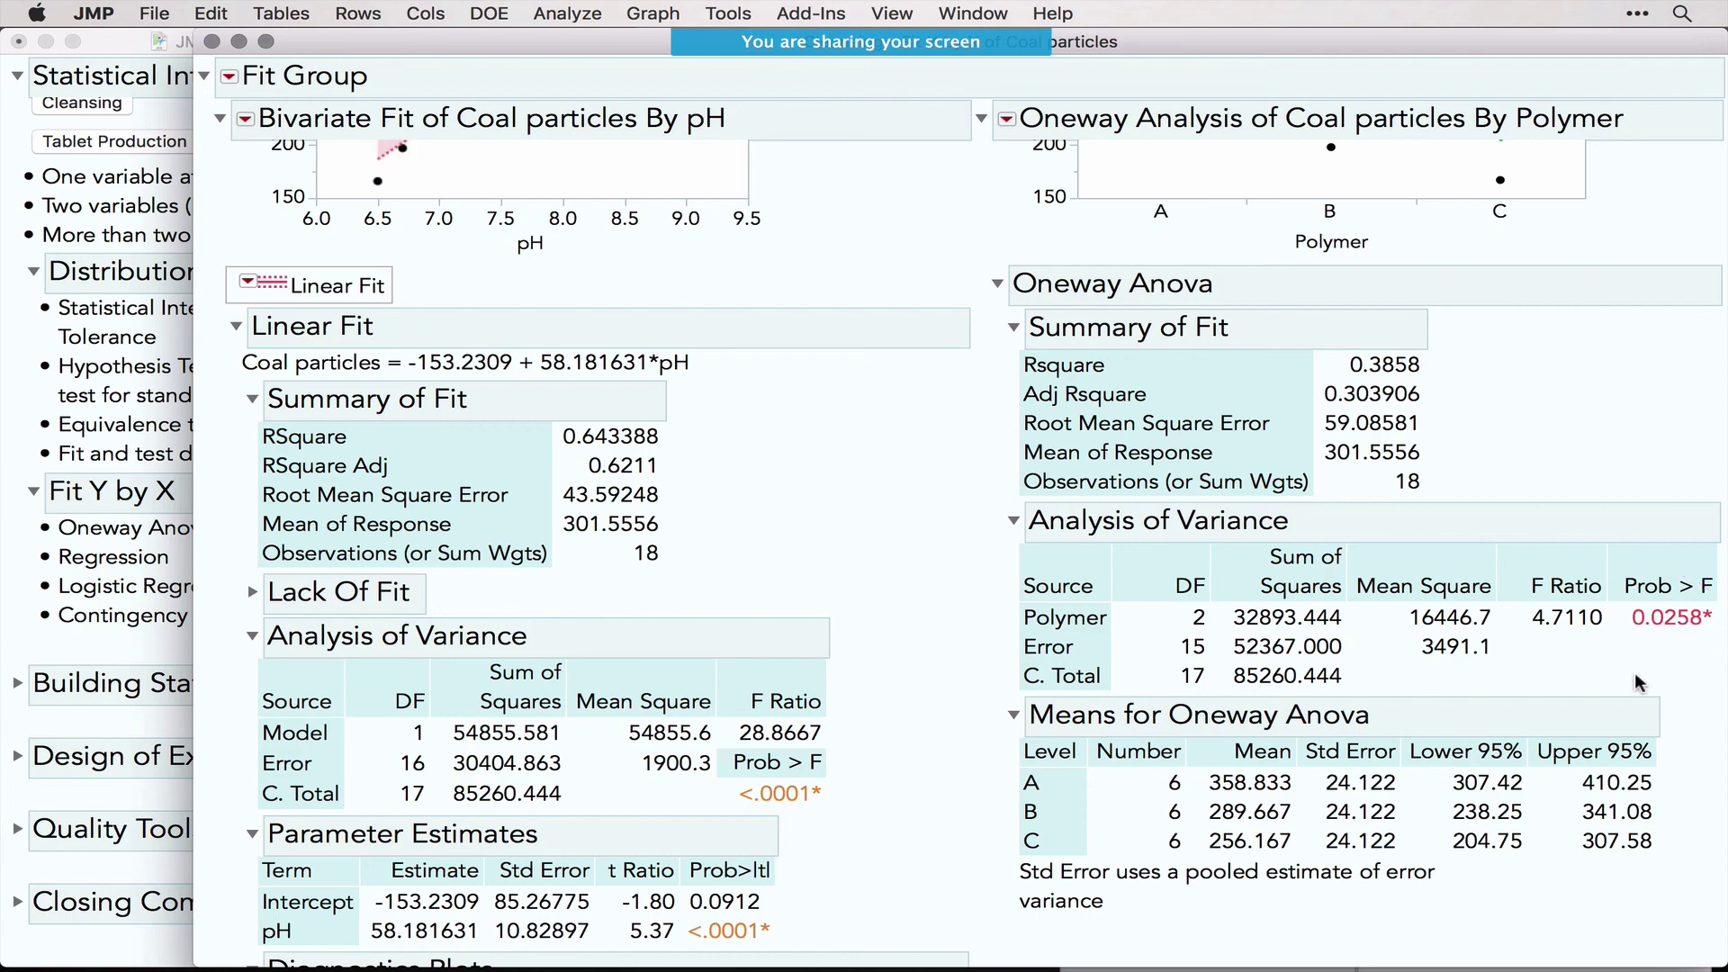
scroll(1550, 661, up, 5)
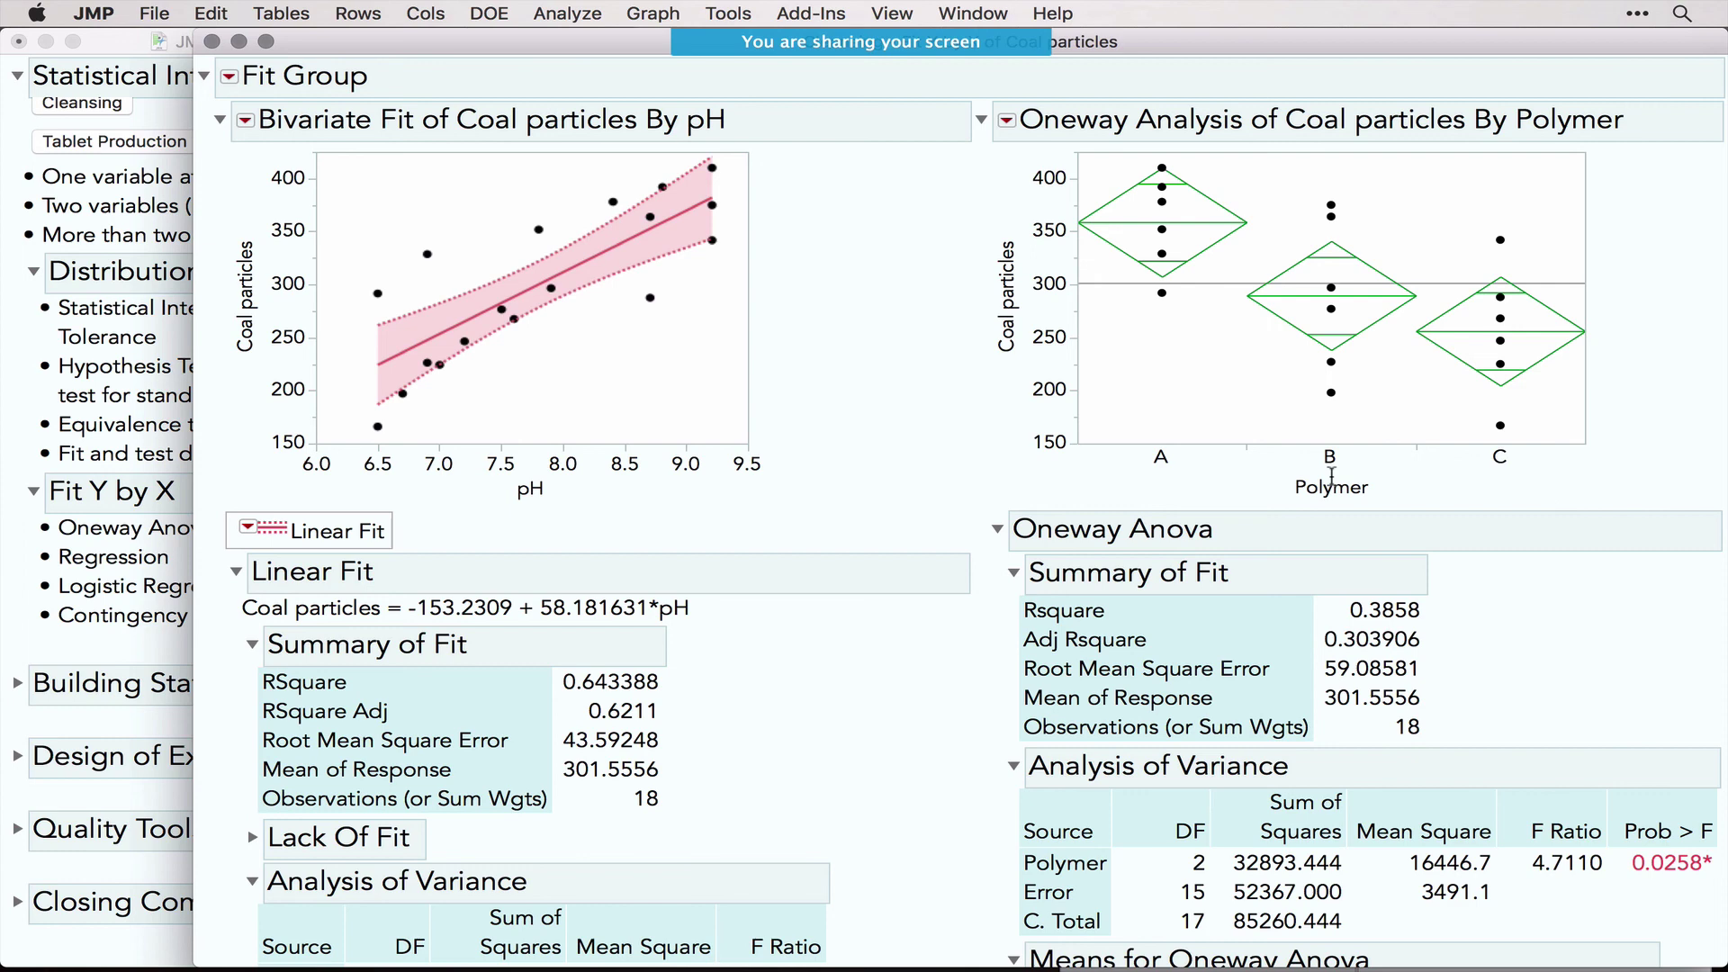
Step: Compare the polymer means using Each Pair, Student's t
click(1006, 121)
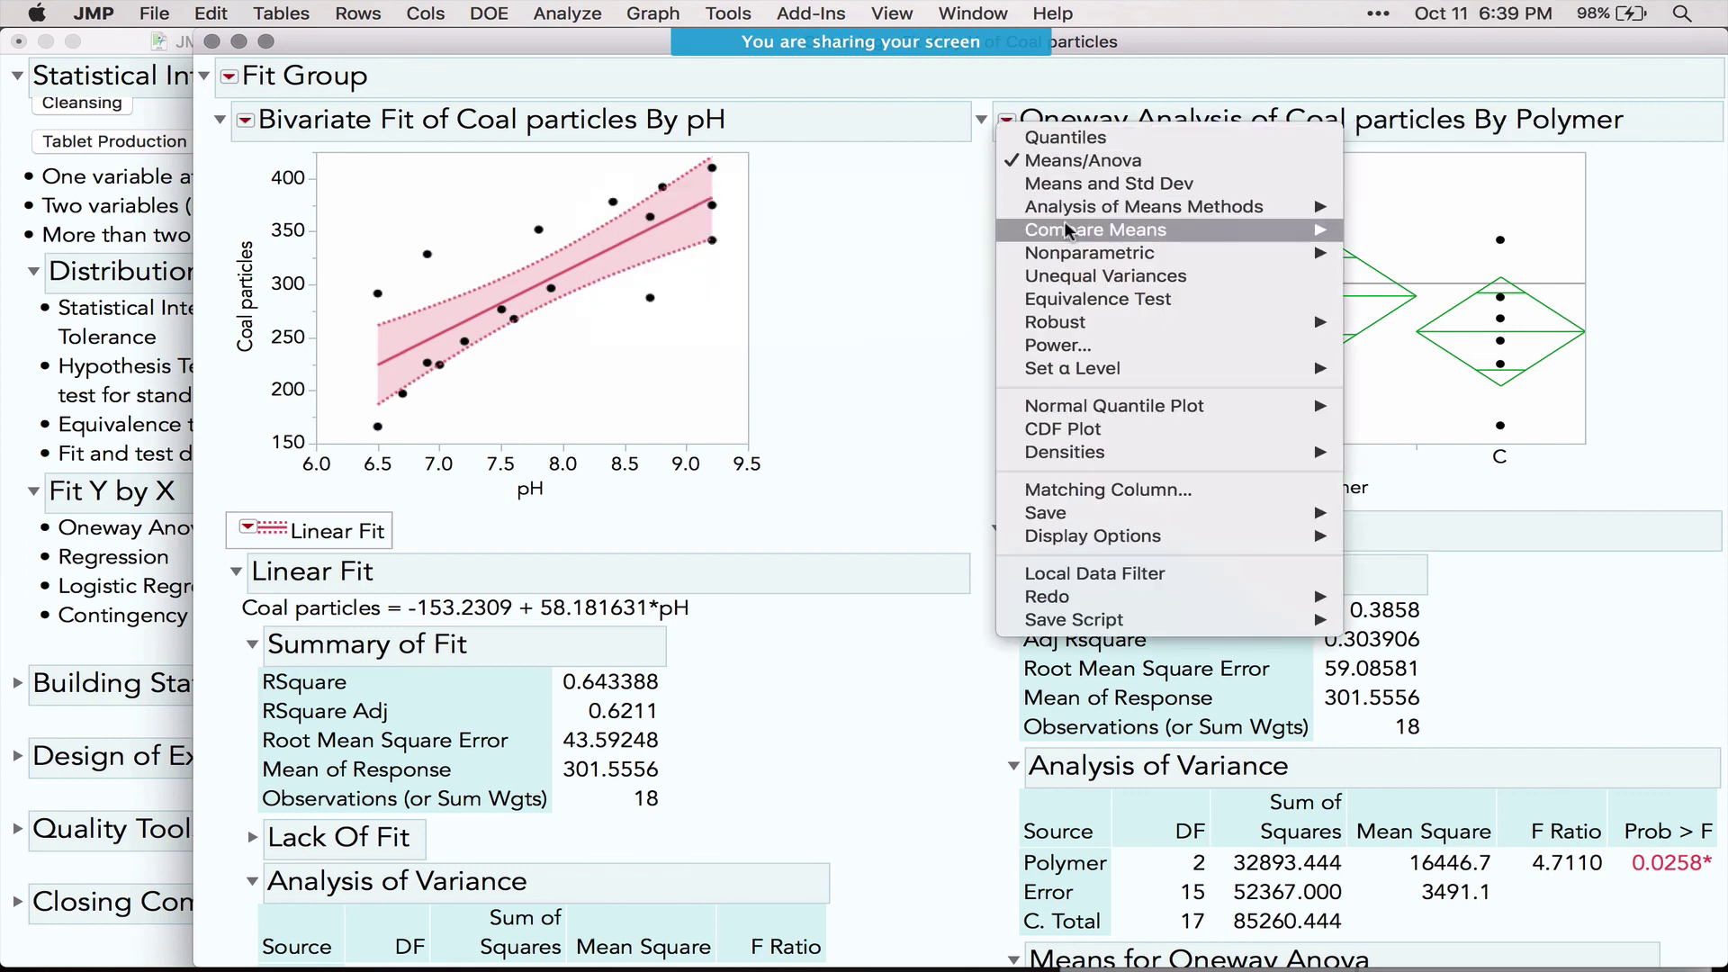
mouse_move(1068, 231)
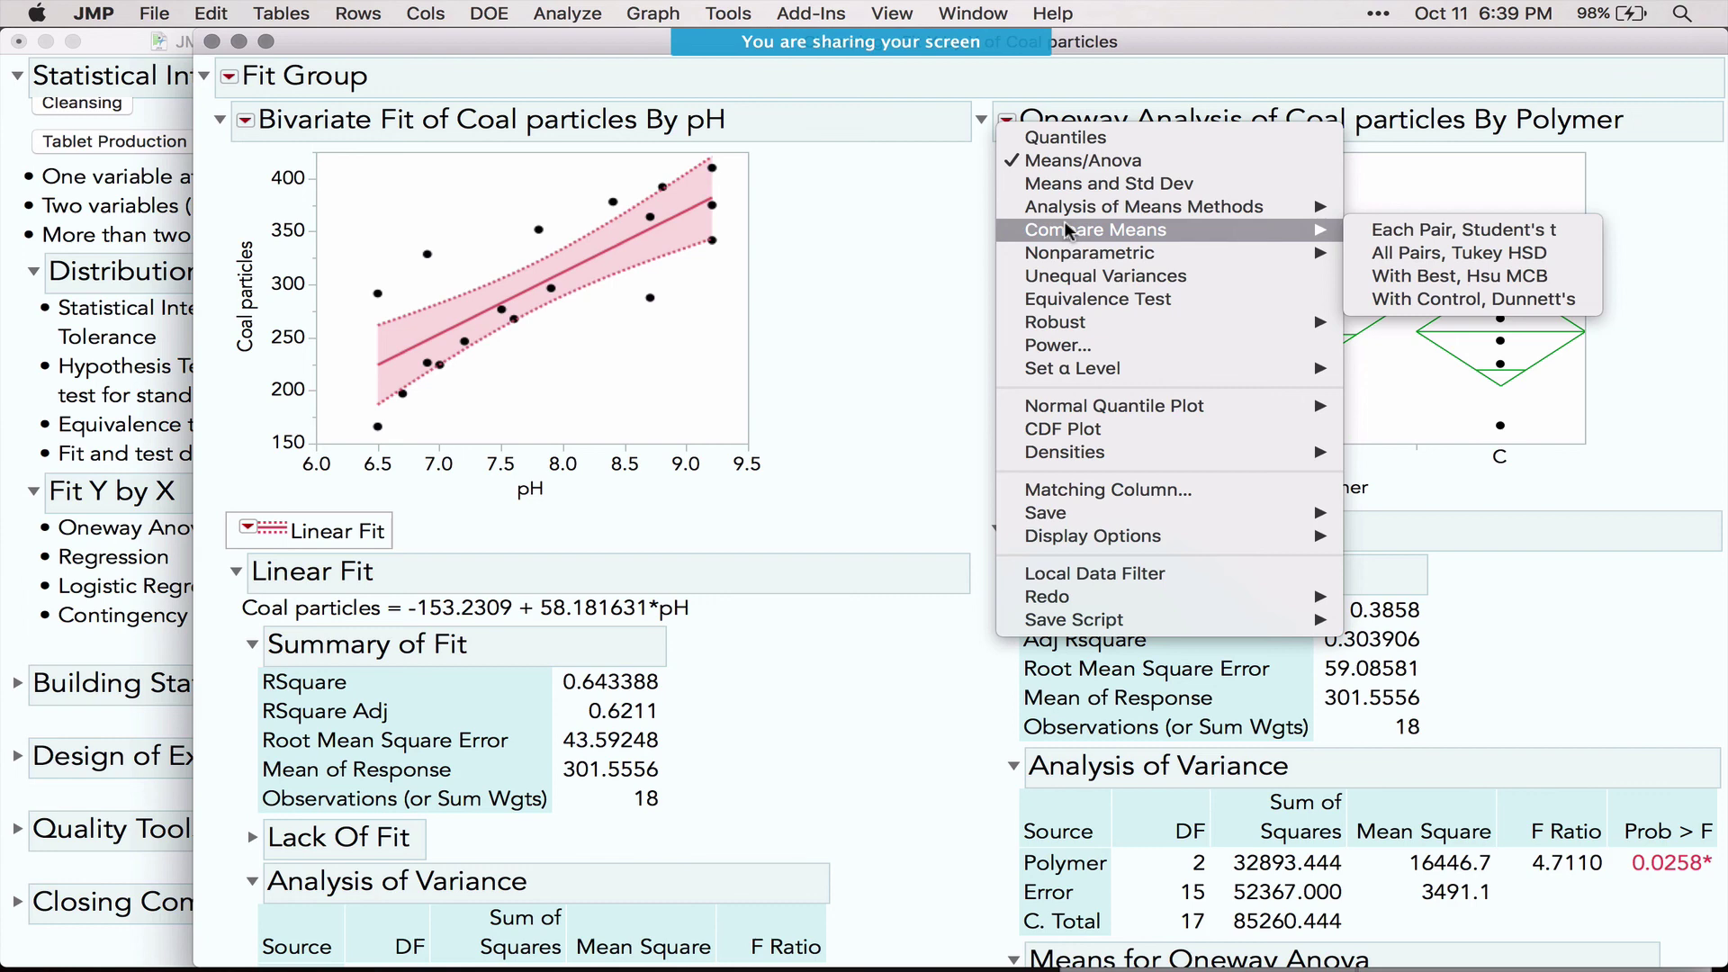
click(1393, 232)
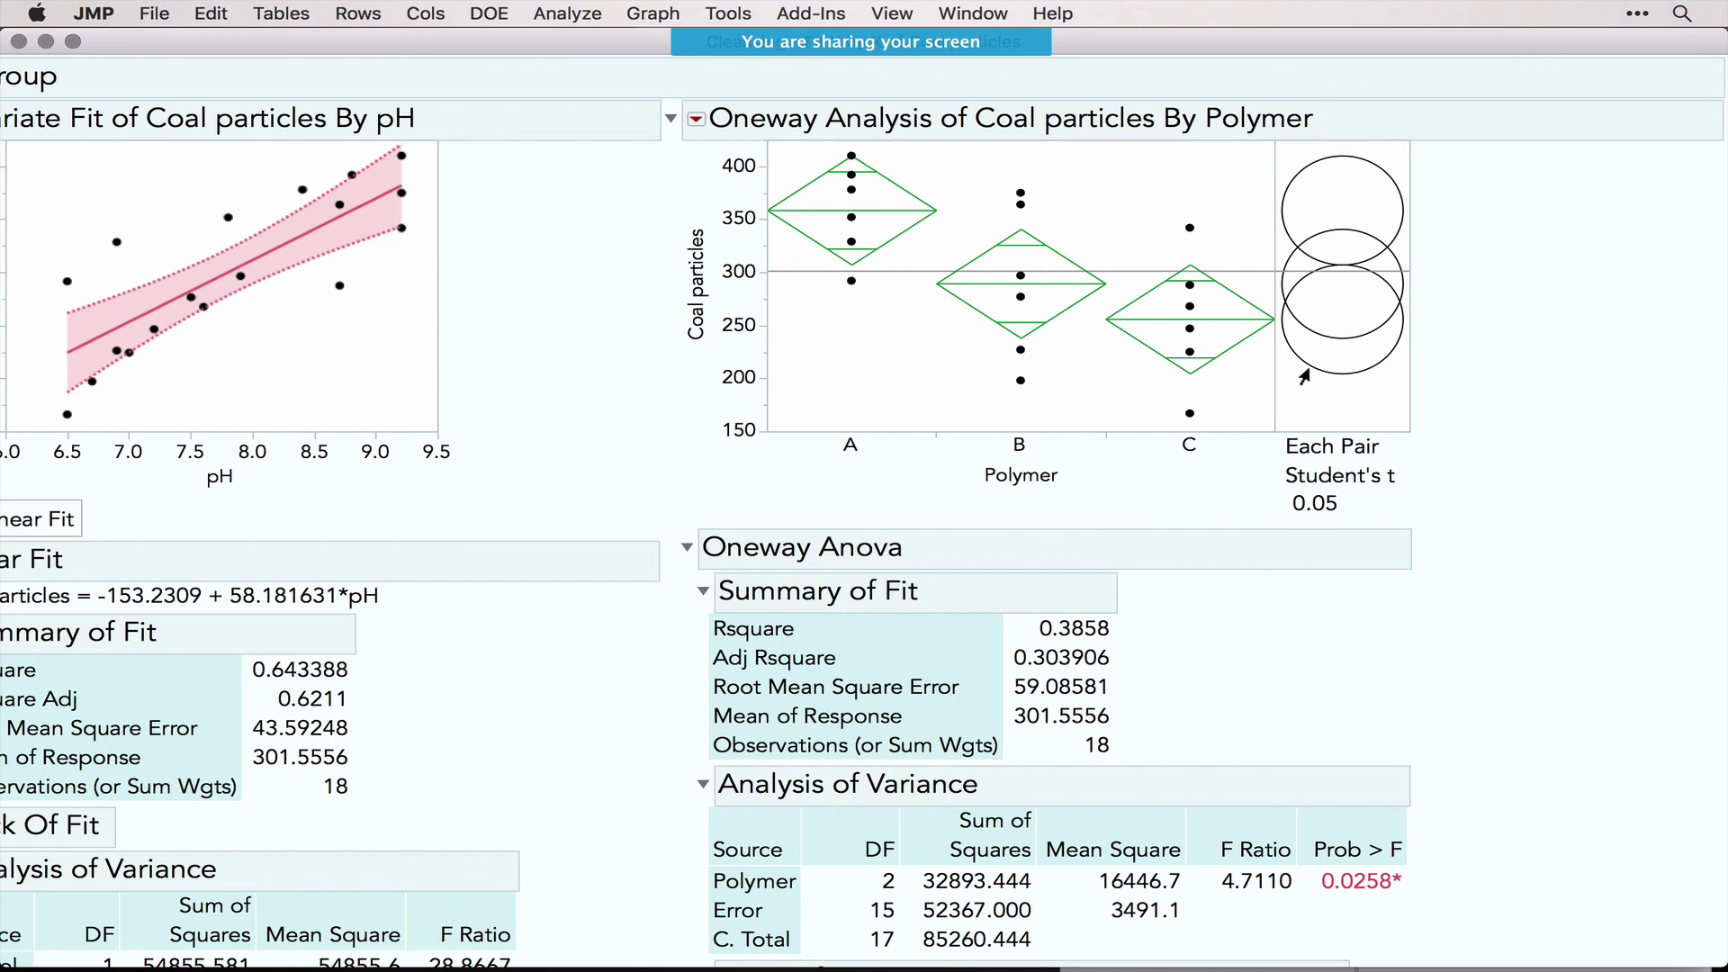
Step: Highlight the Student's t comparison circles for polymers A and B, and read the means comparison reports
click(1278, 220)
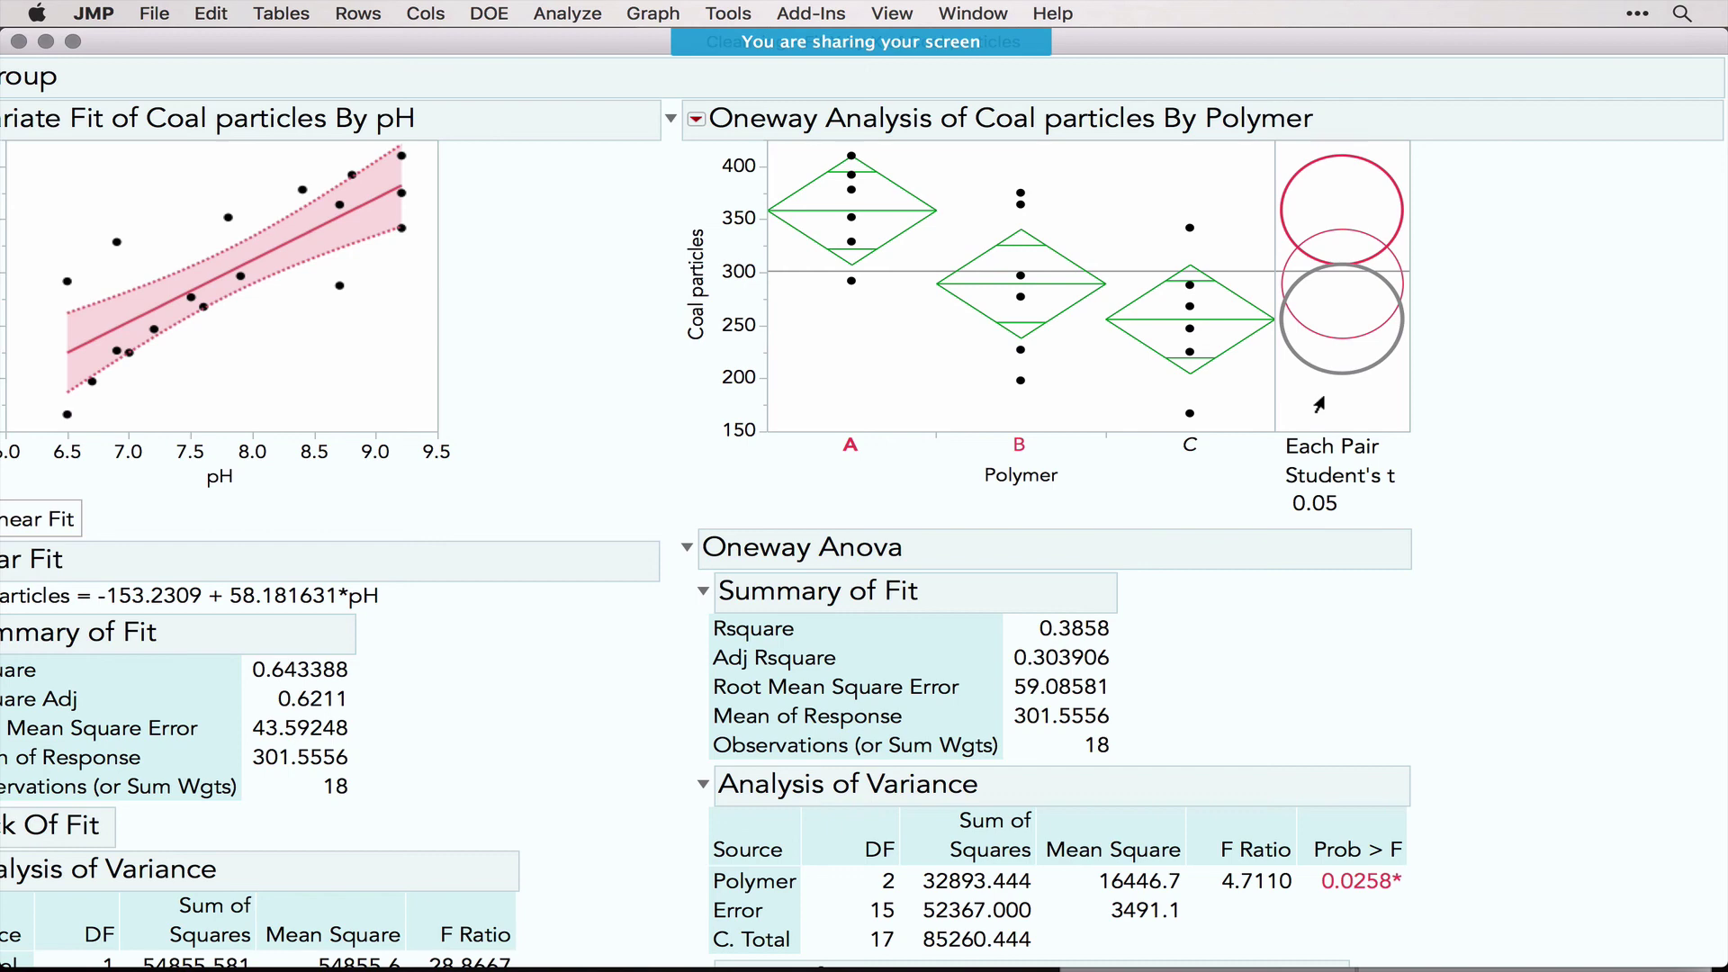
click(1302, 331)
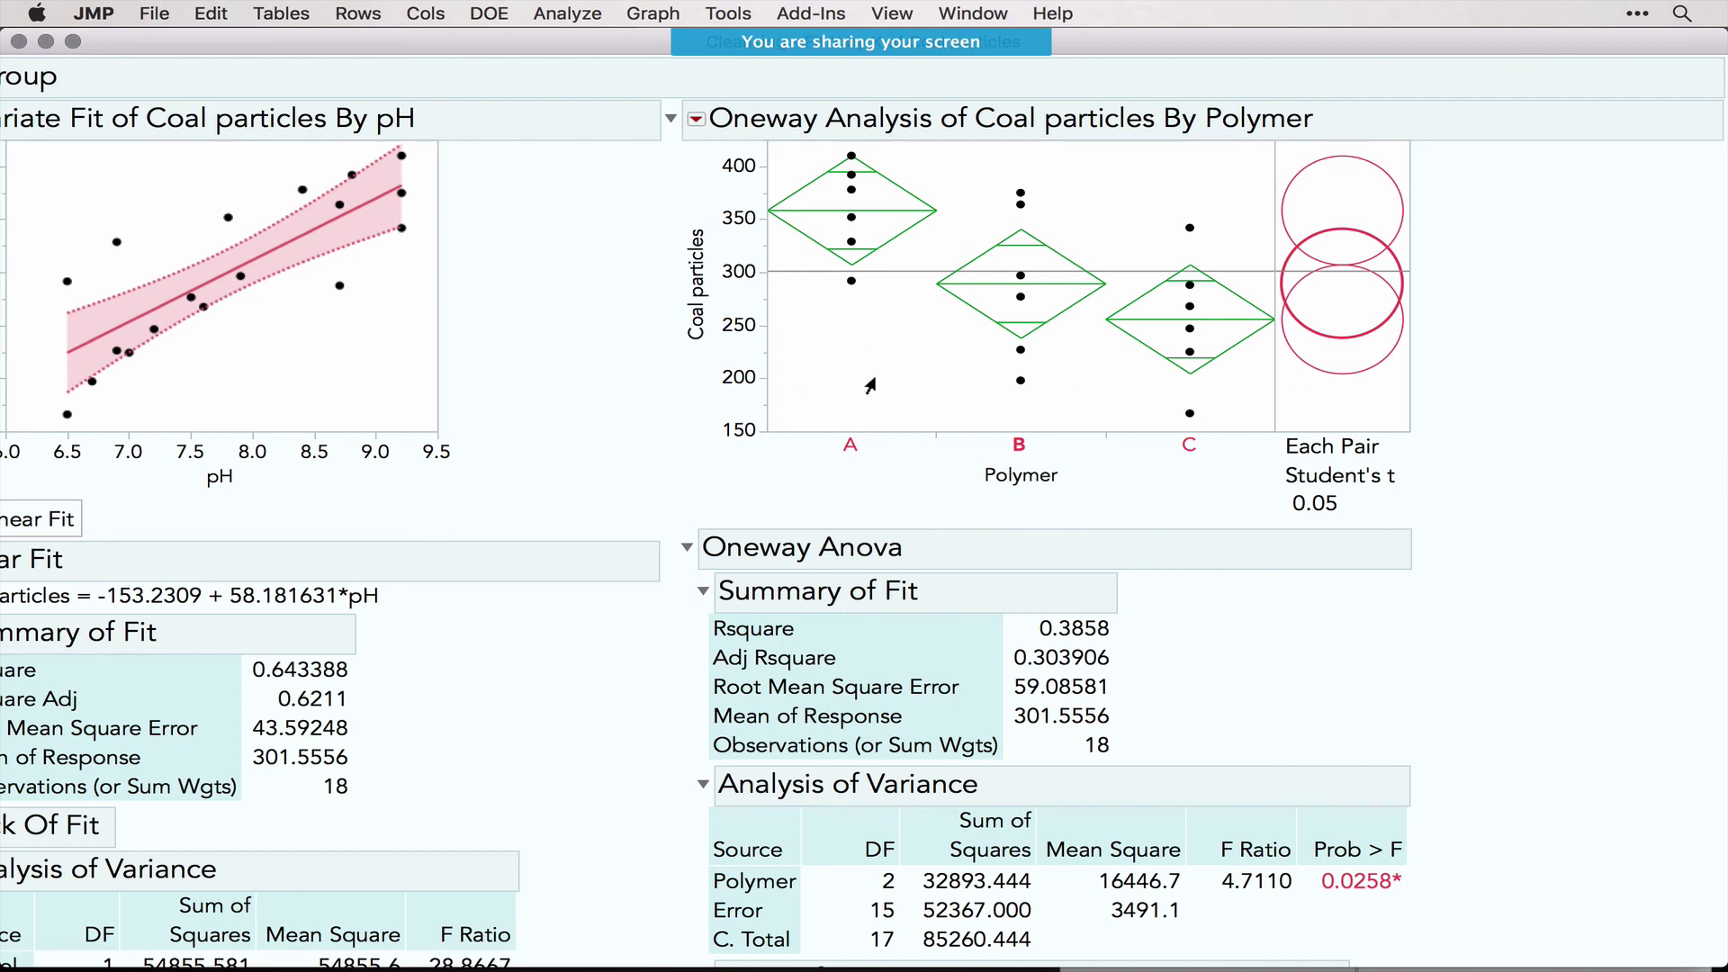
click(1293, 181)
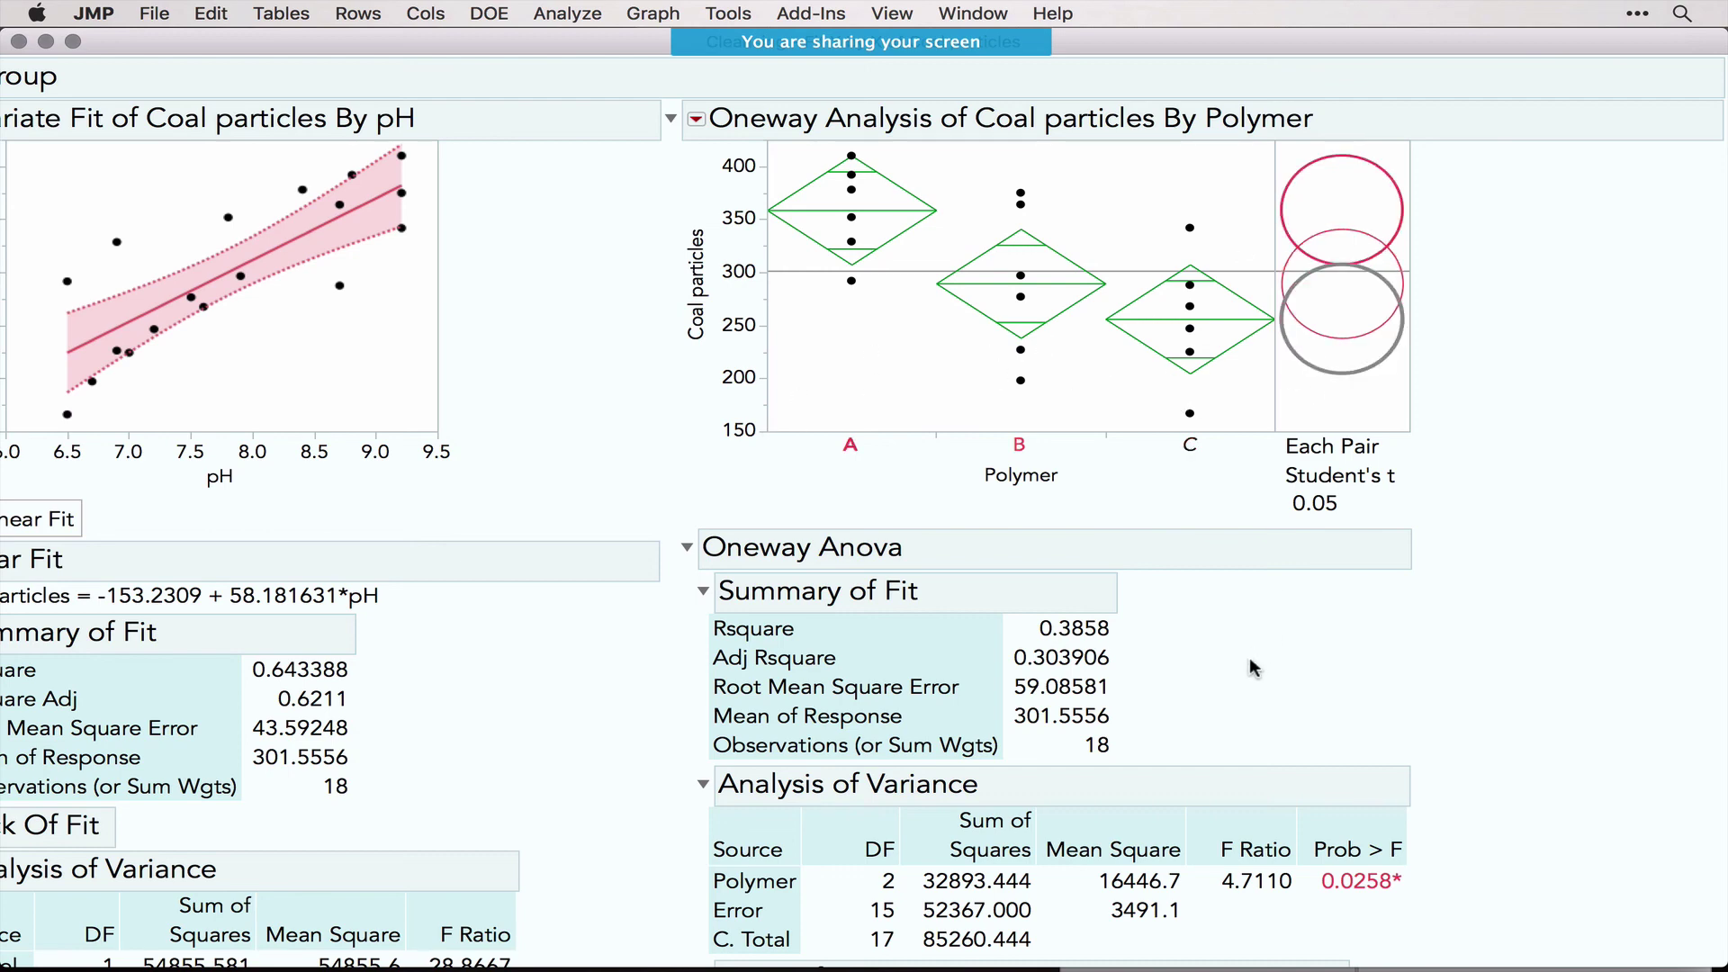
scroll(1249, 658, down, 15)
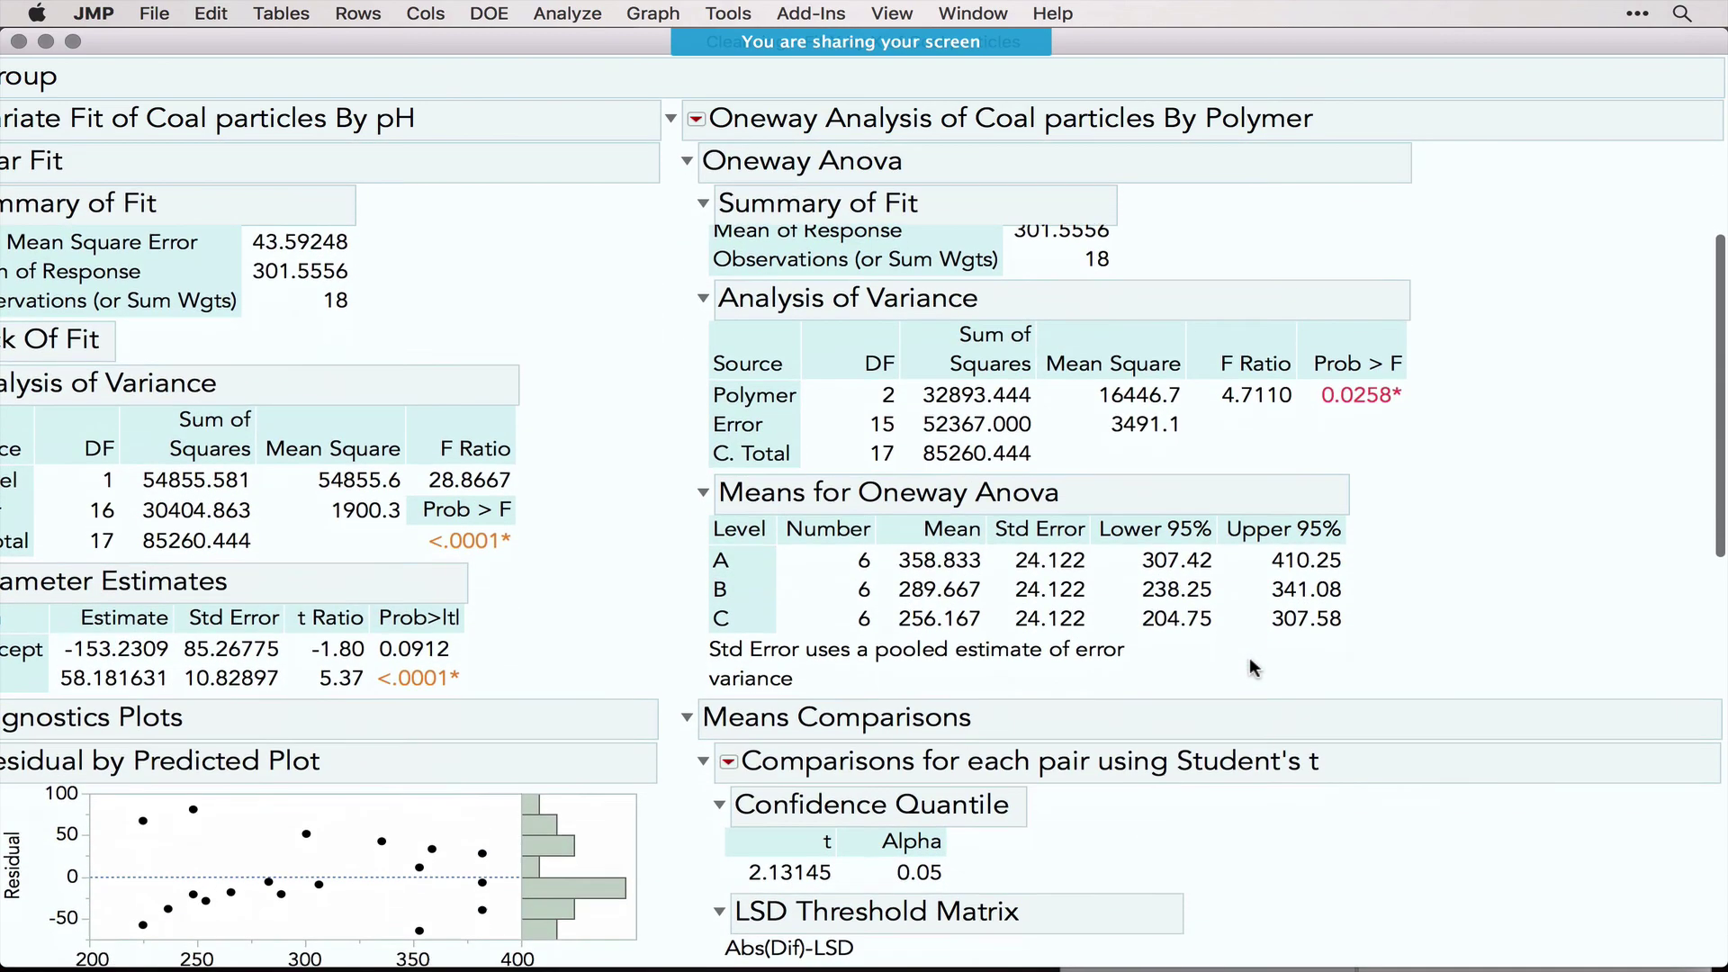
scroll(1250, 666, down, 2)
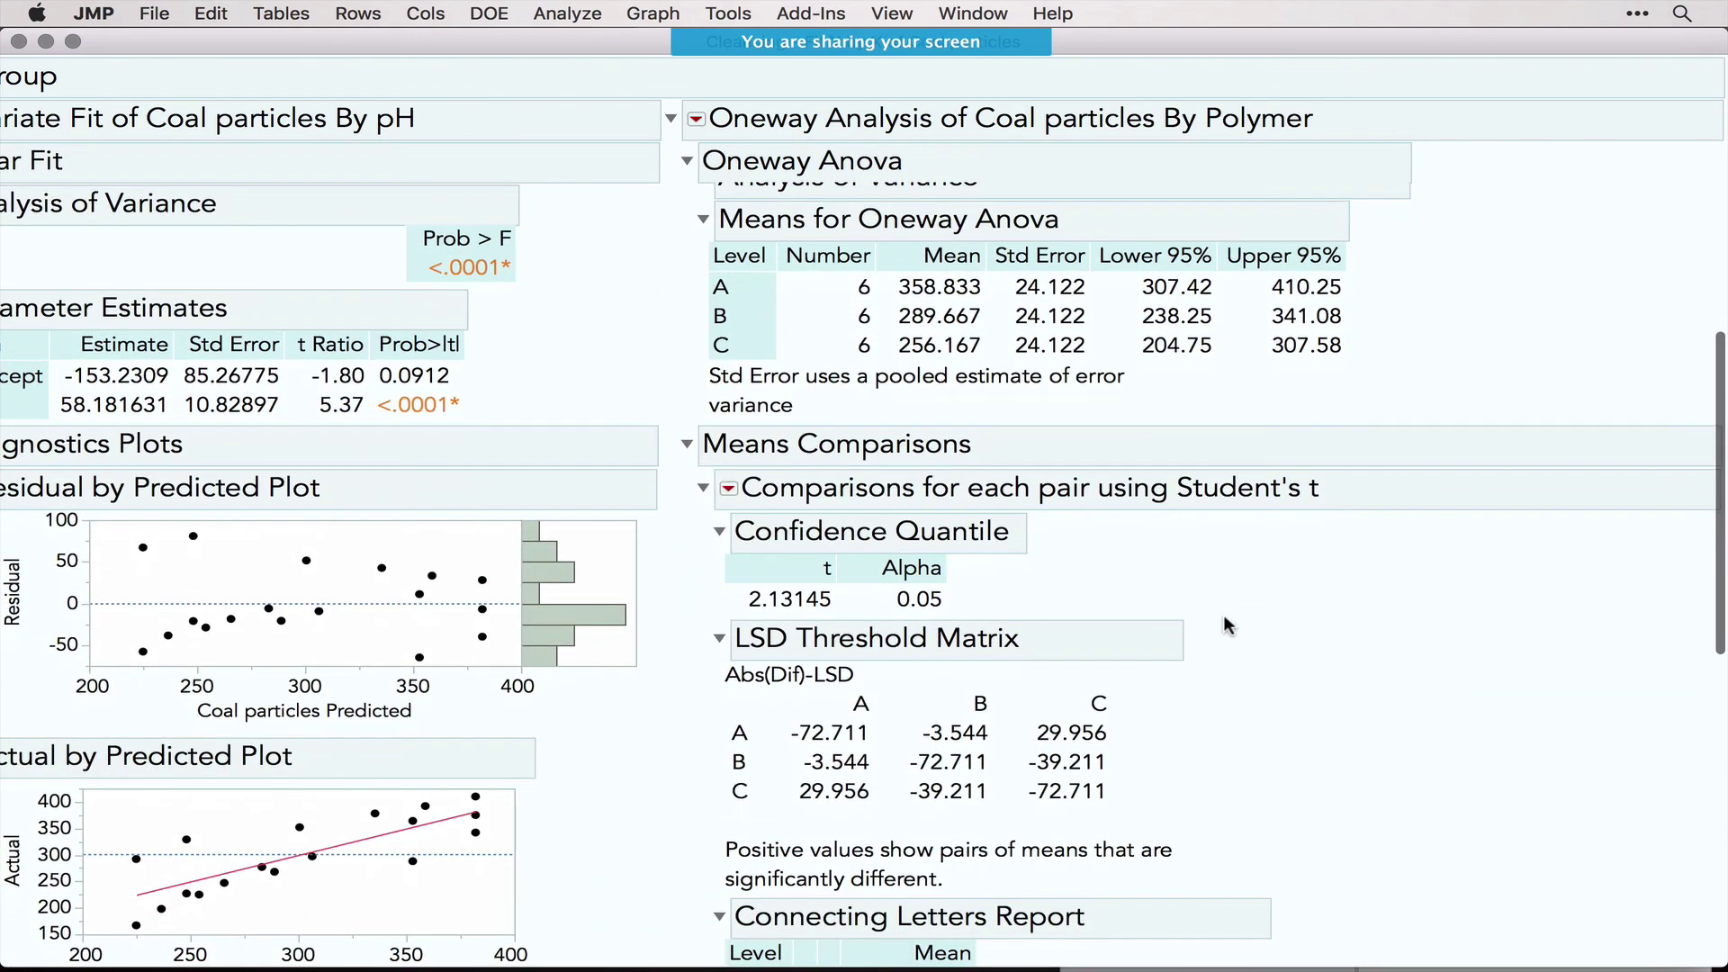
scroll(1223, 614, down, 5)
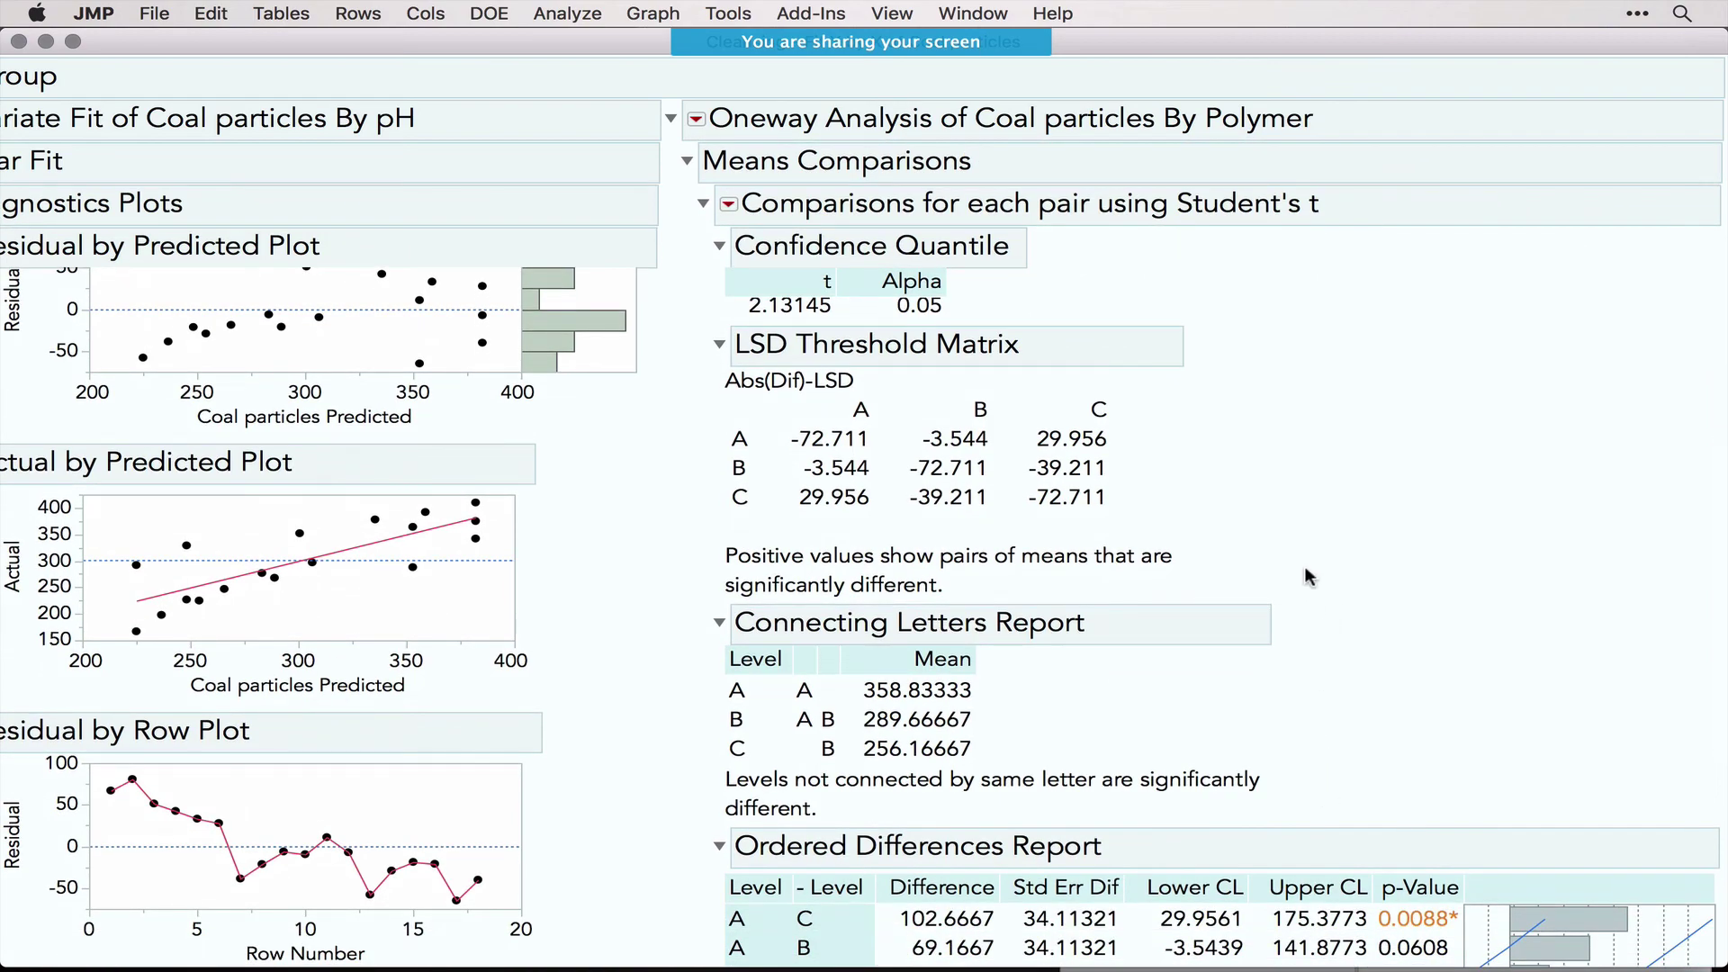
scroll(1307, 576, up, 10)
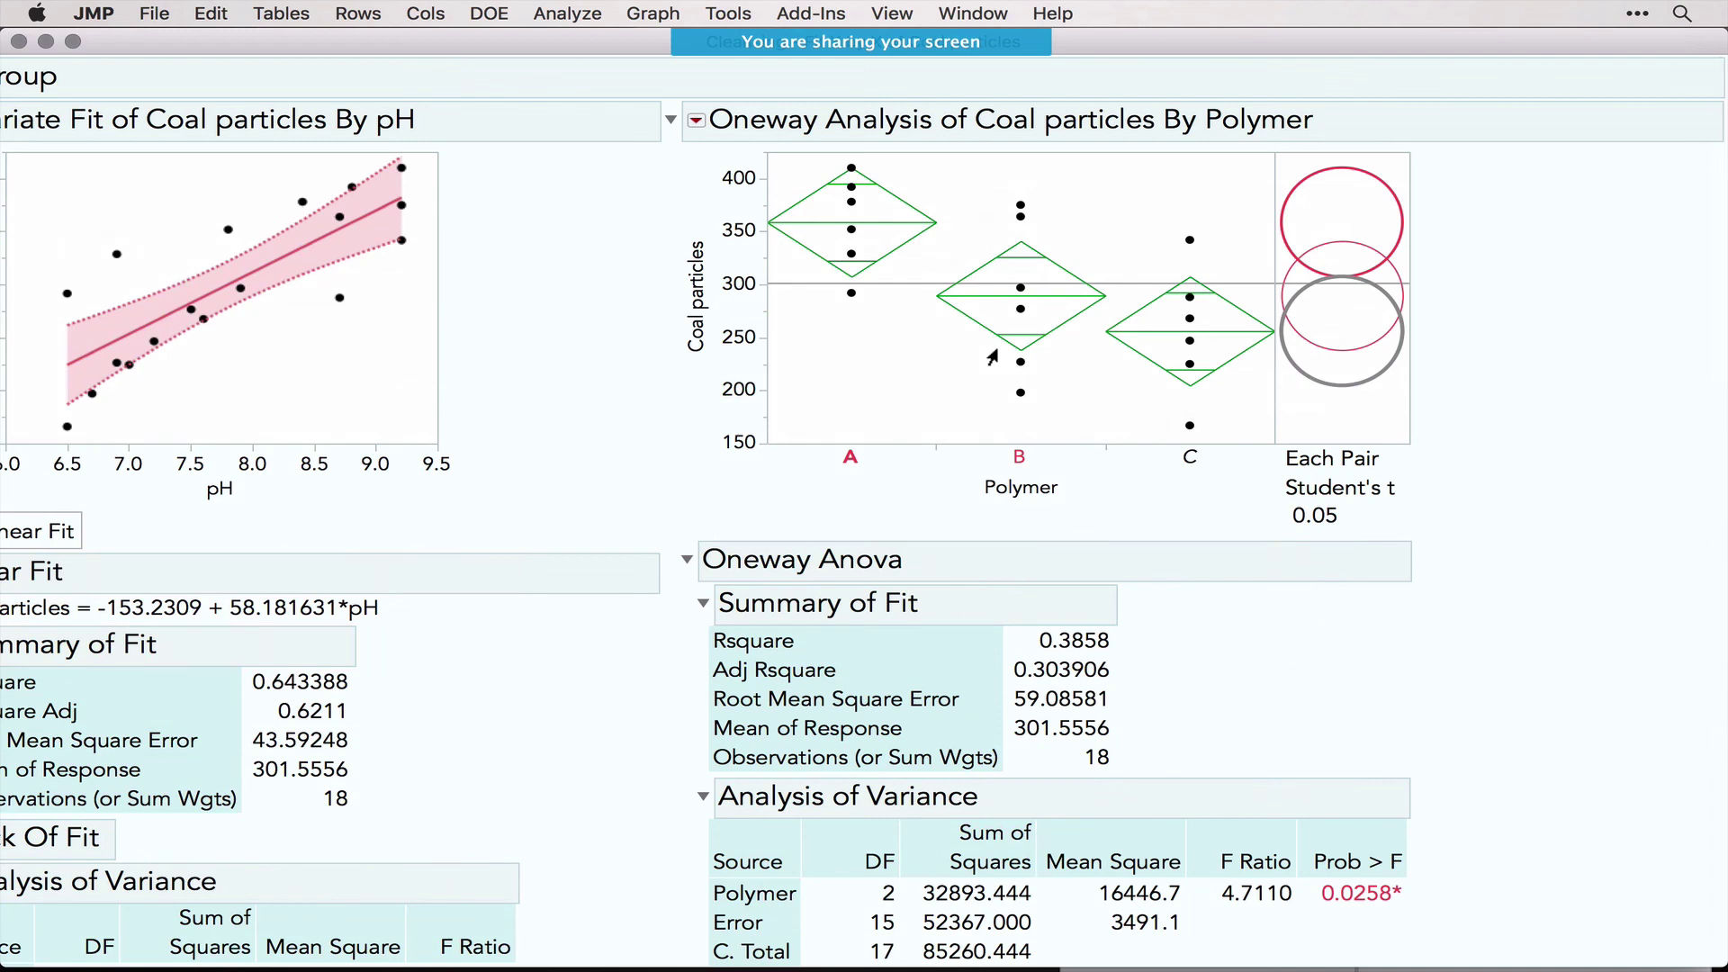
Step: Add an All Pairs, Tukey HSD comparison of the polymer means
click(696, 119)
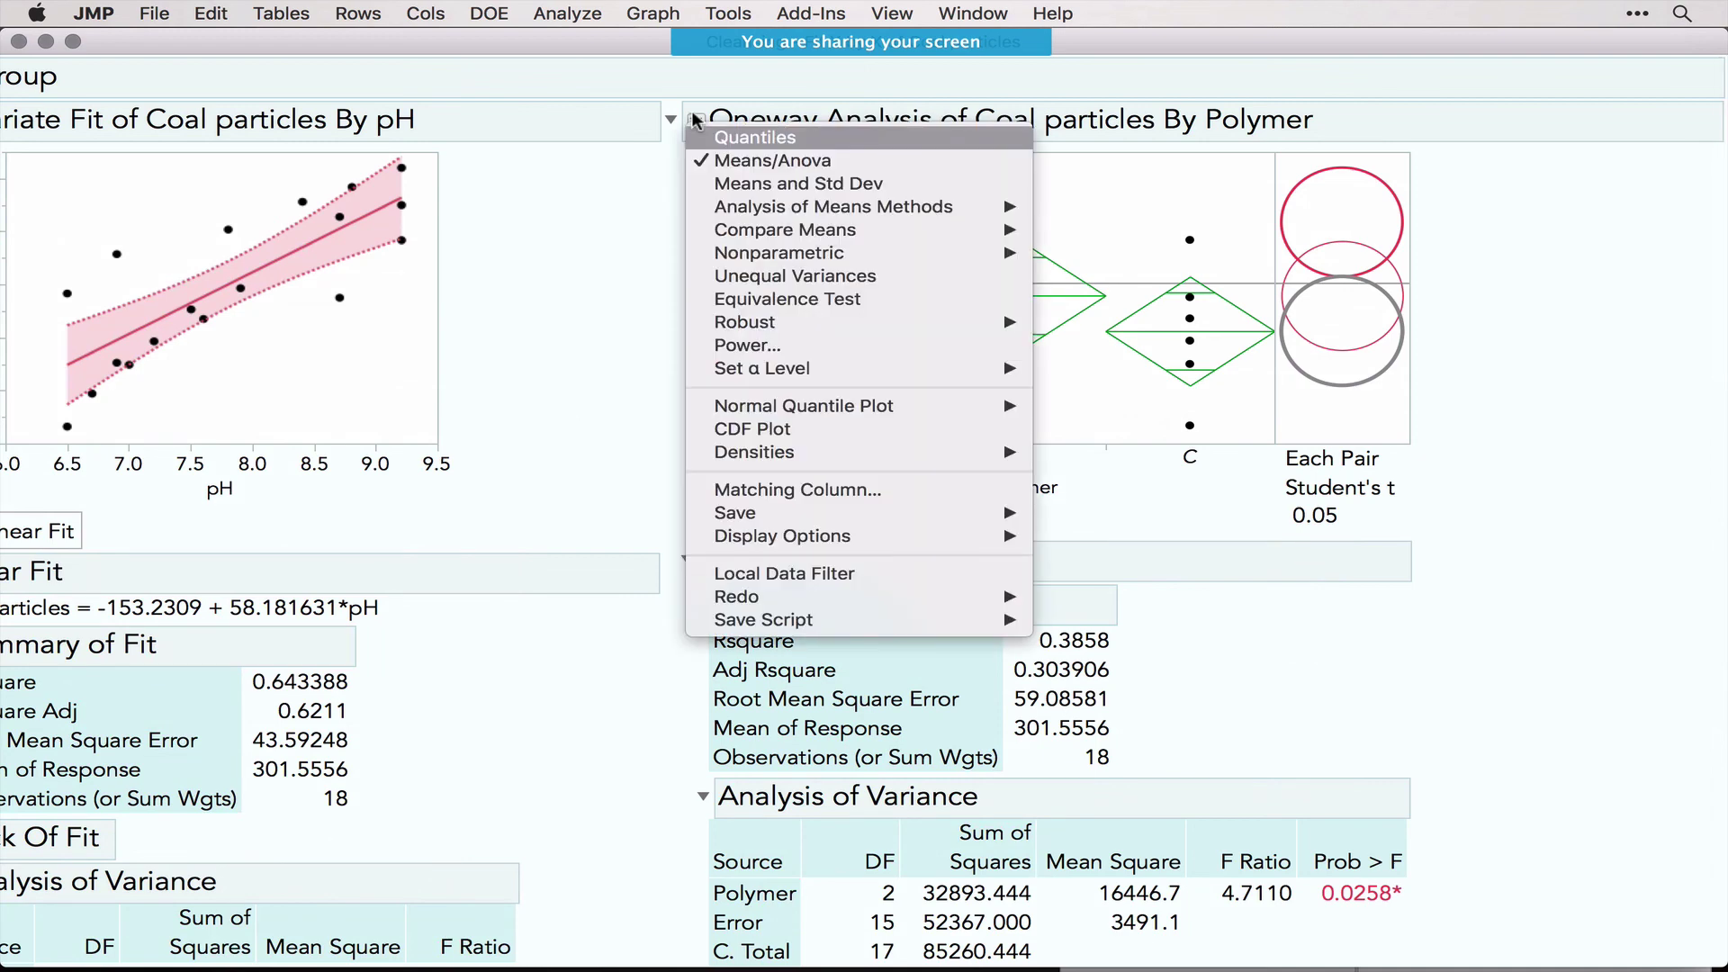
mouse_move(795, 233)
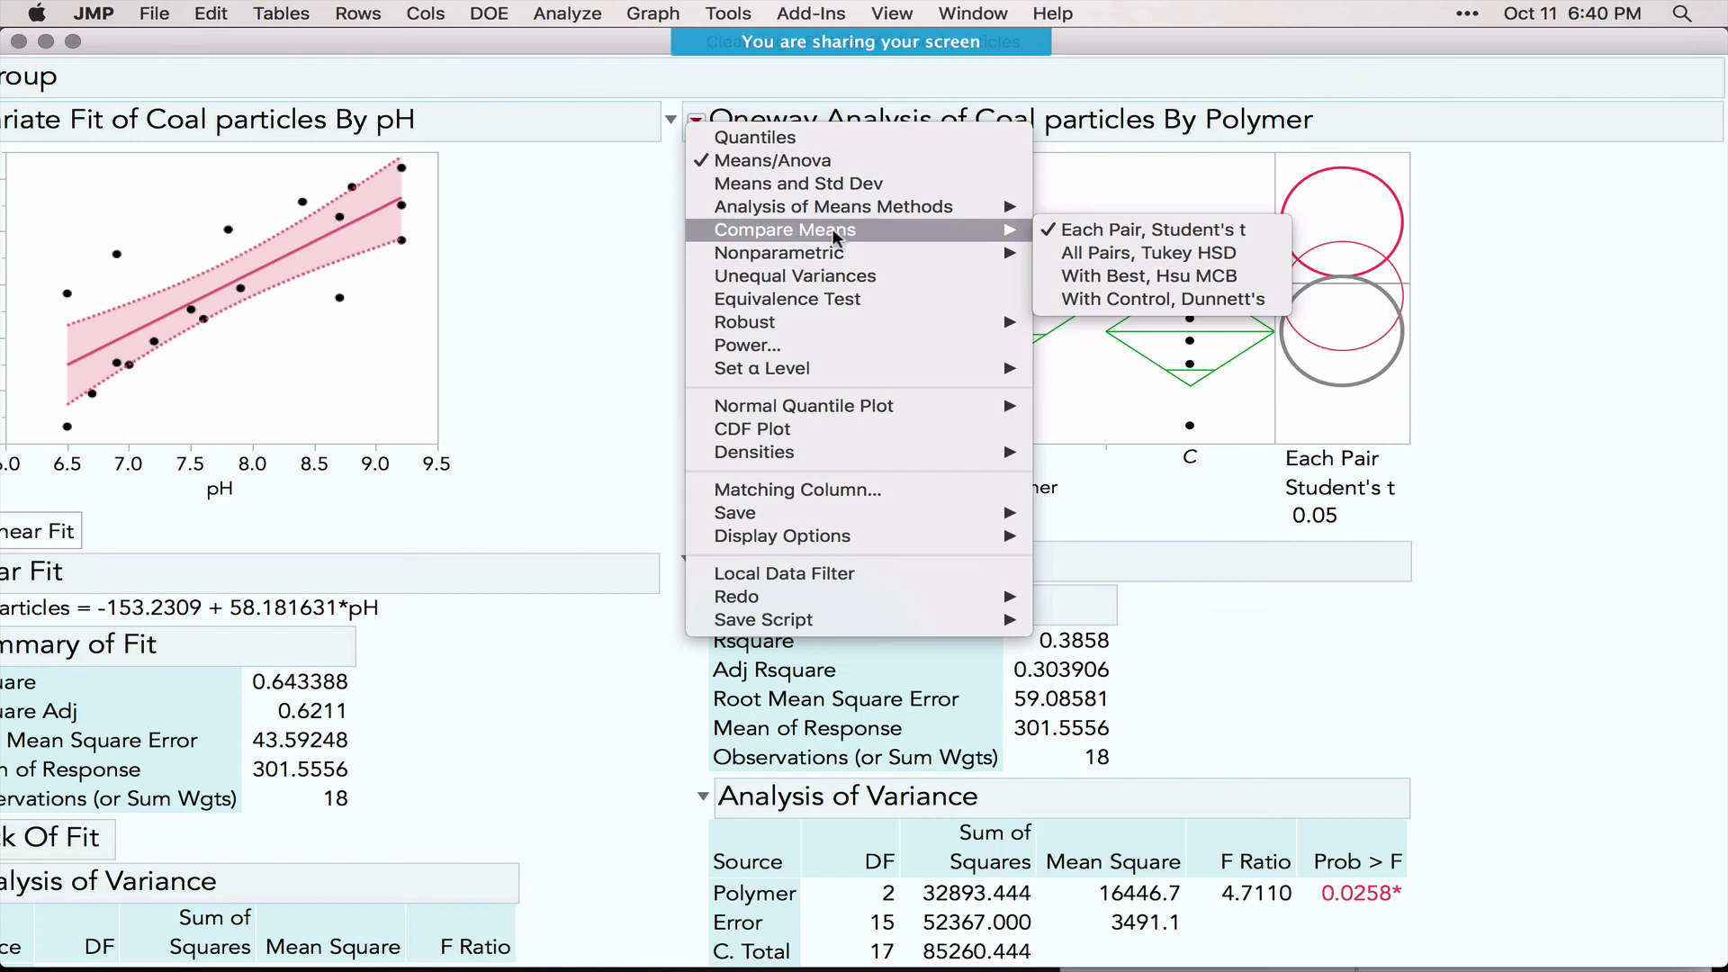
click(1166, 250)
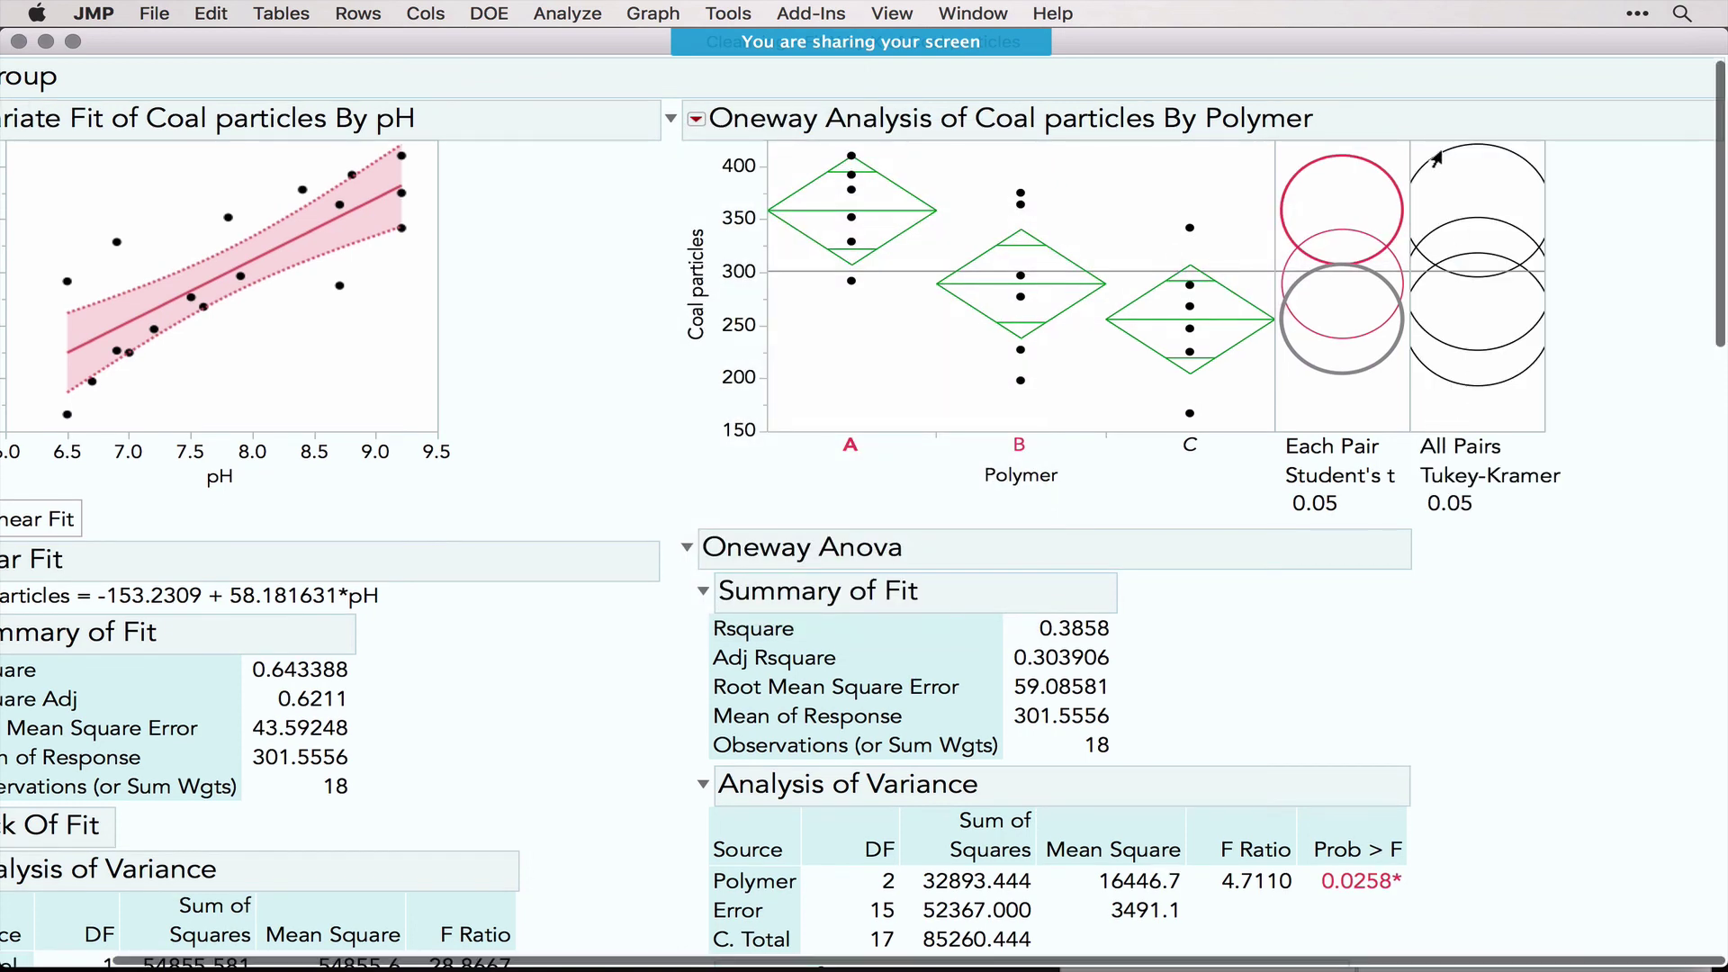
Step: Highlight the Tukey-Kramer comparison circles for polymers A and B to compare them with the Student's t circles
scroll(1439, 158, up, 1)
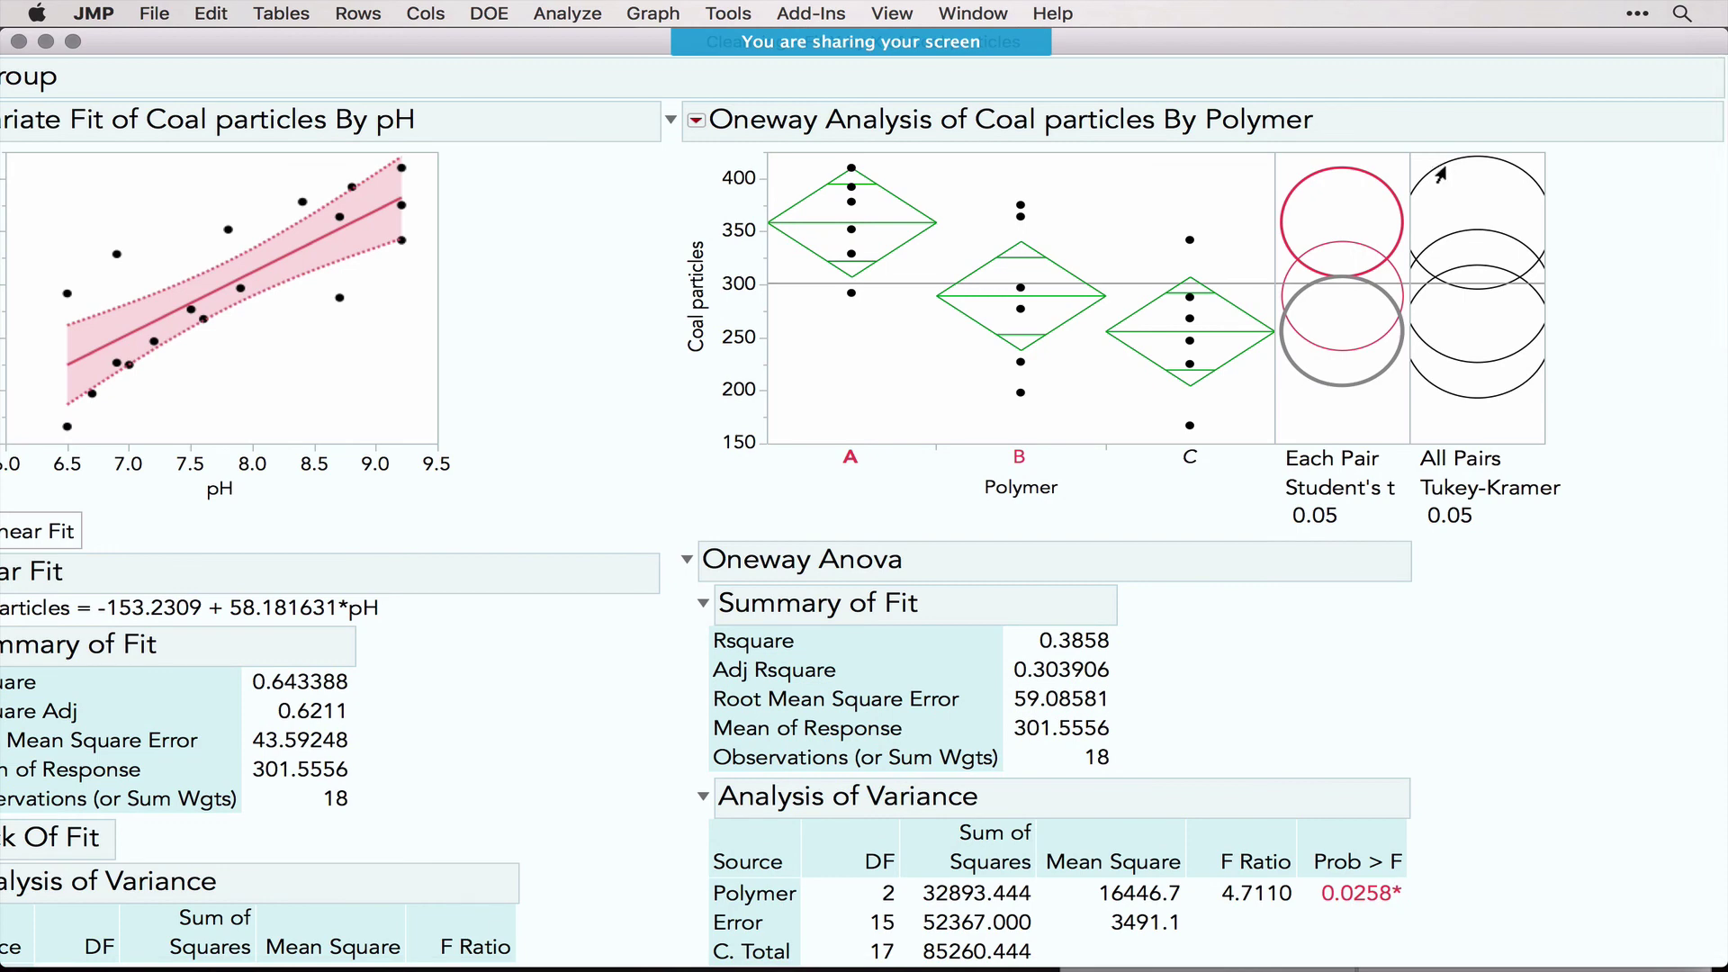
click(1440, 174)
click(1471, 237)
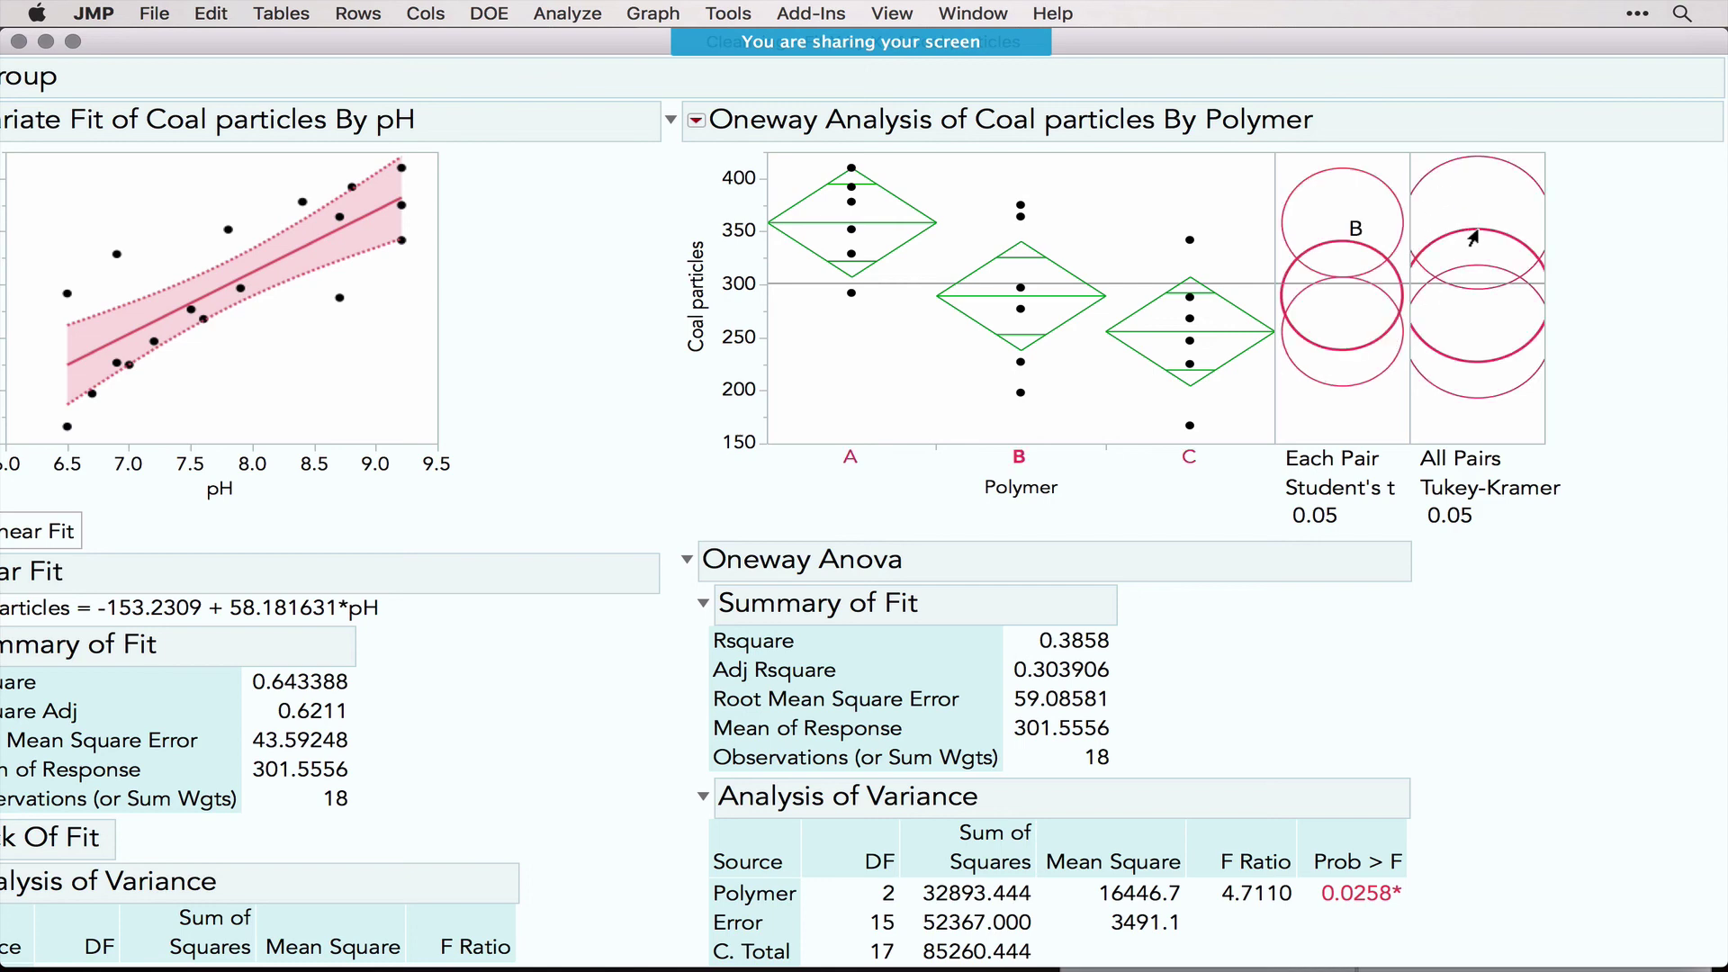
click(1442, 168)
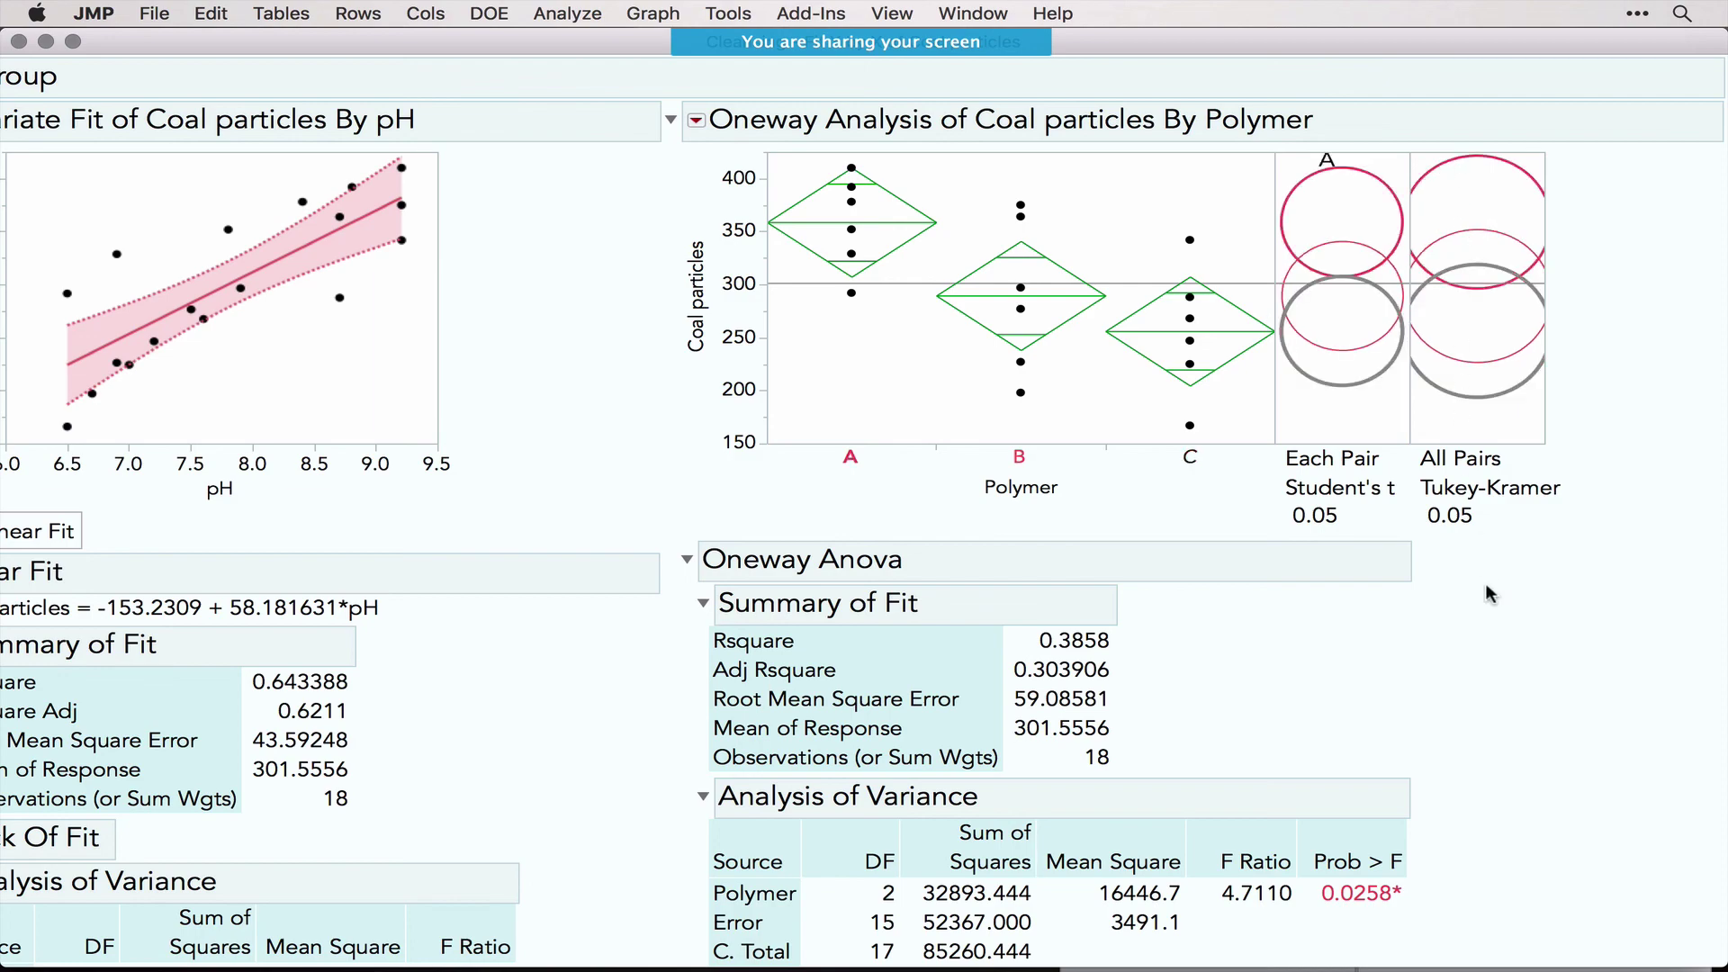
scroll(1485, 584, down, 6)
scroll(1485, 574, up, 10)
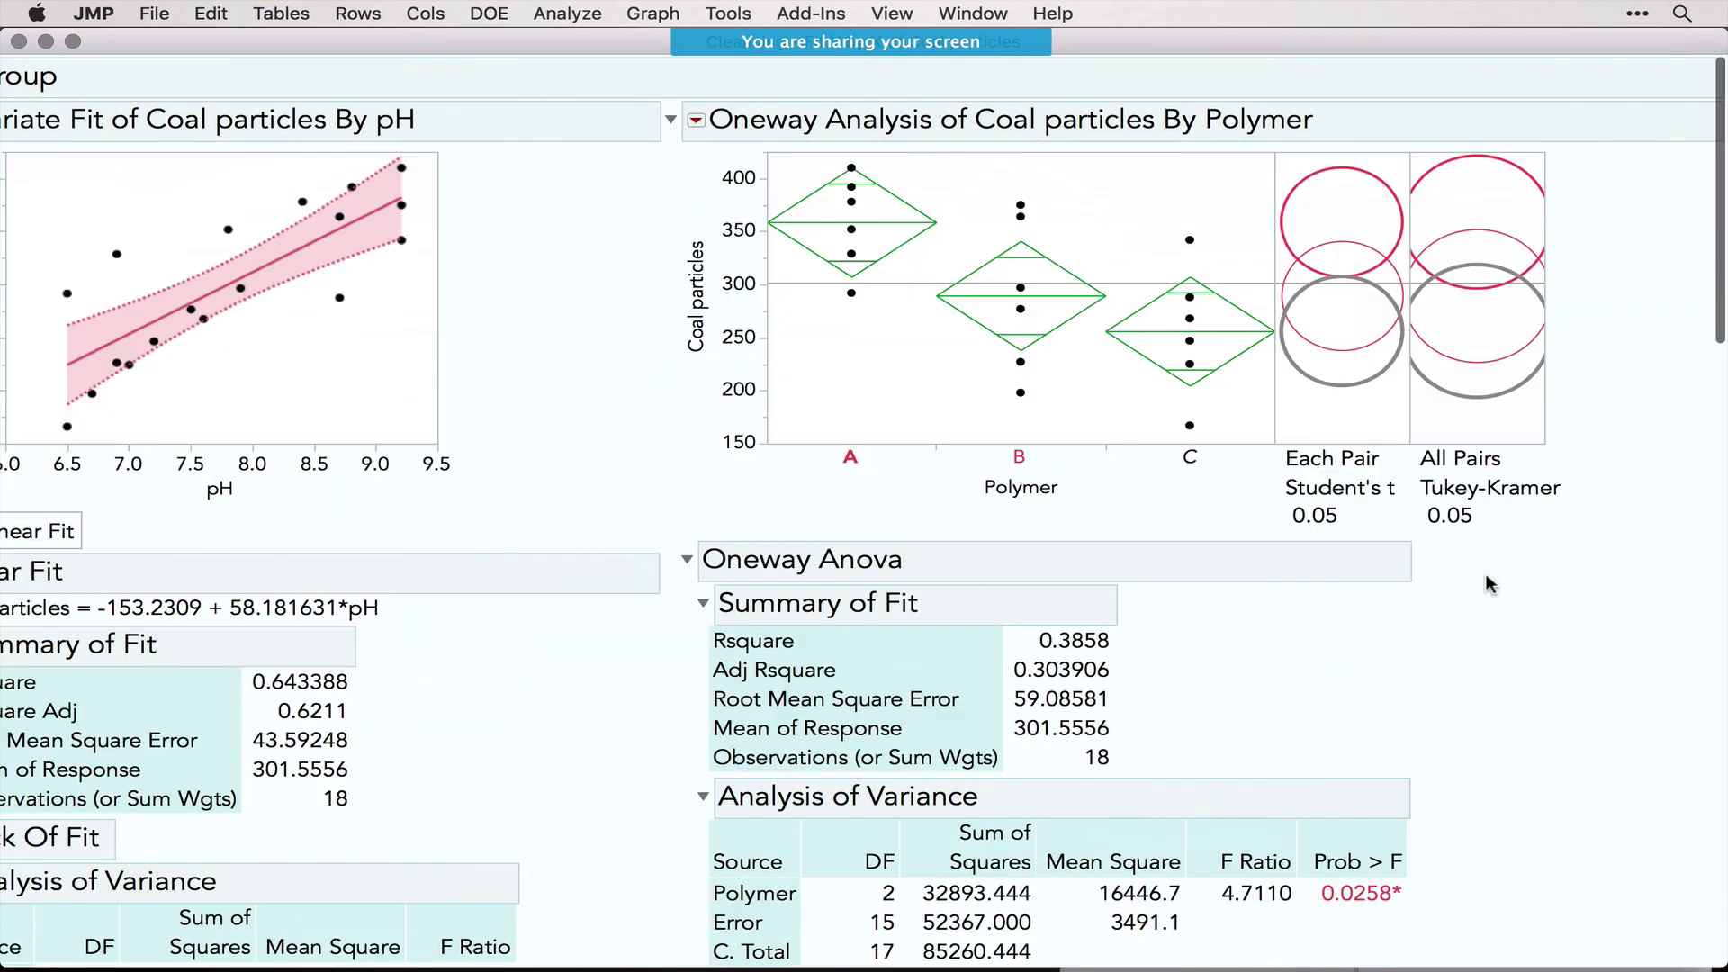
click(698, 121)
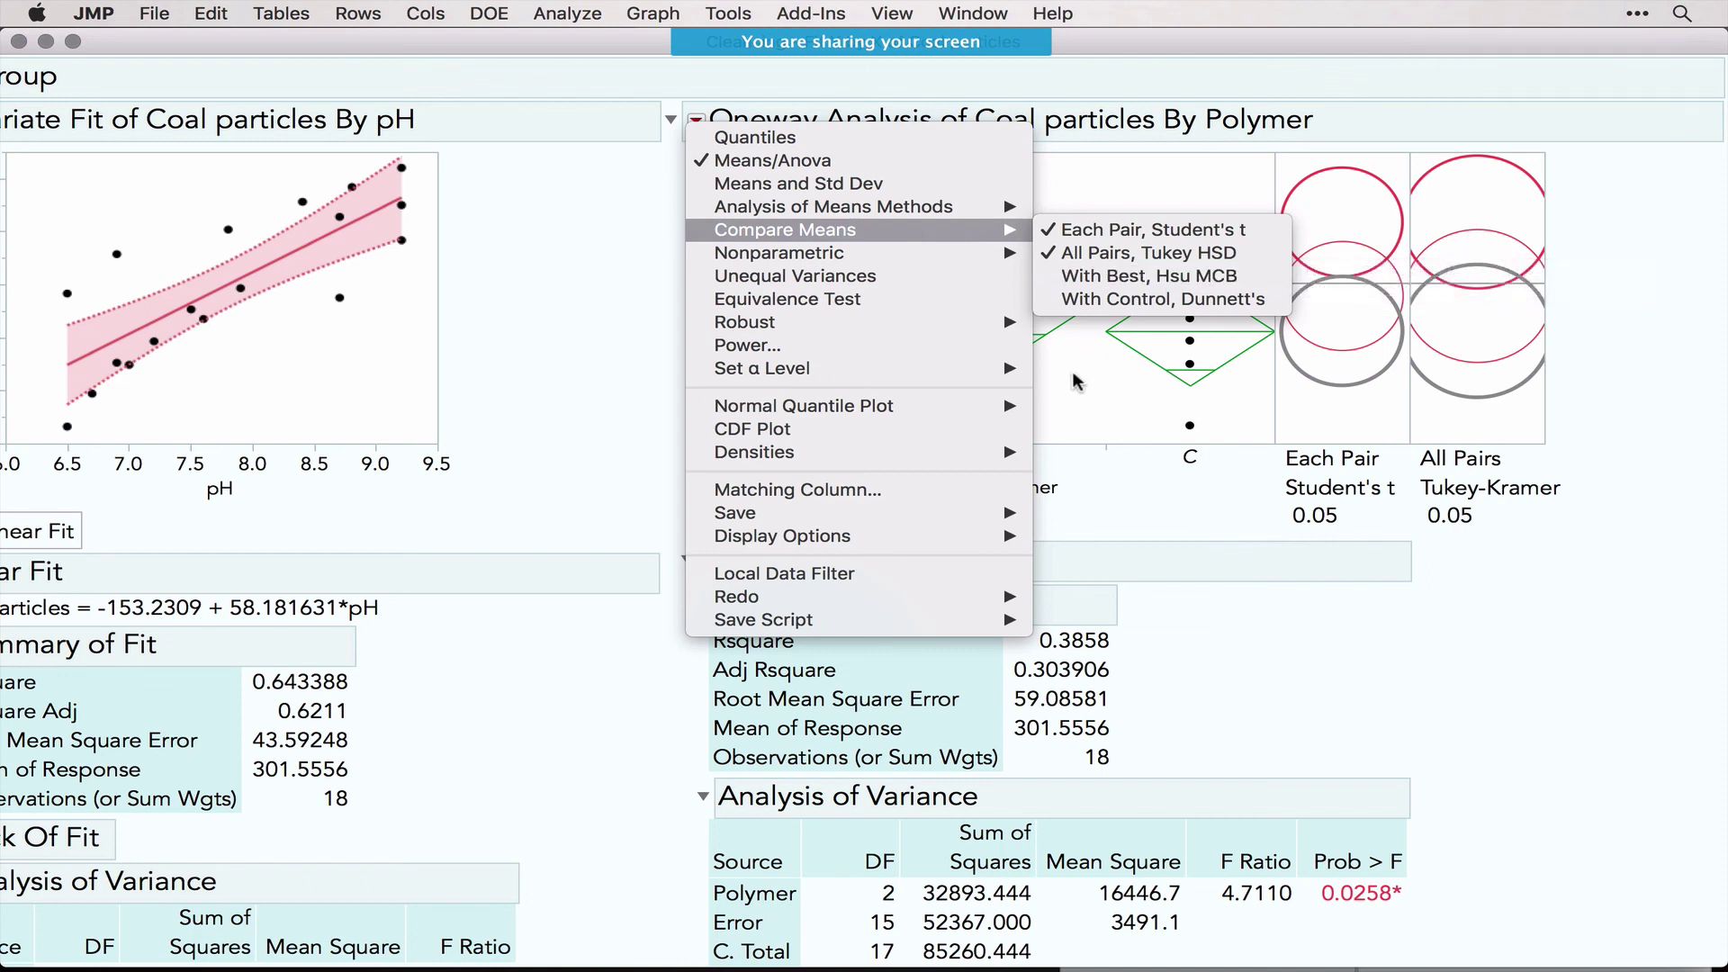
mouse_move(949, 367)
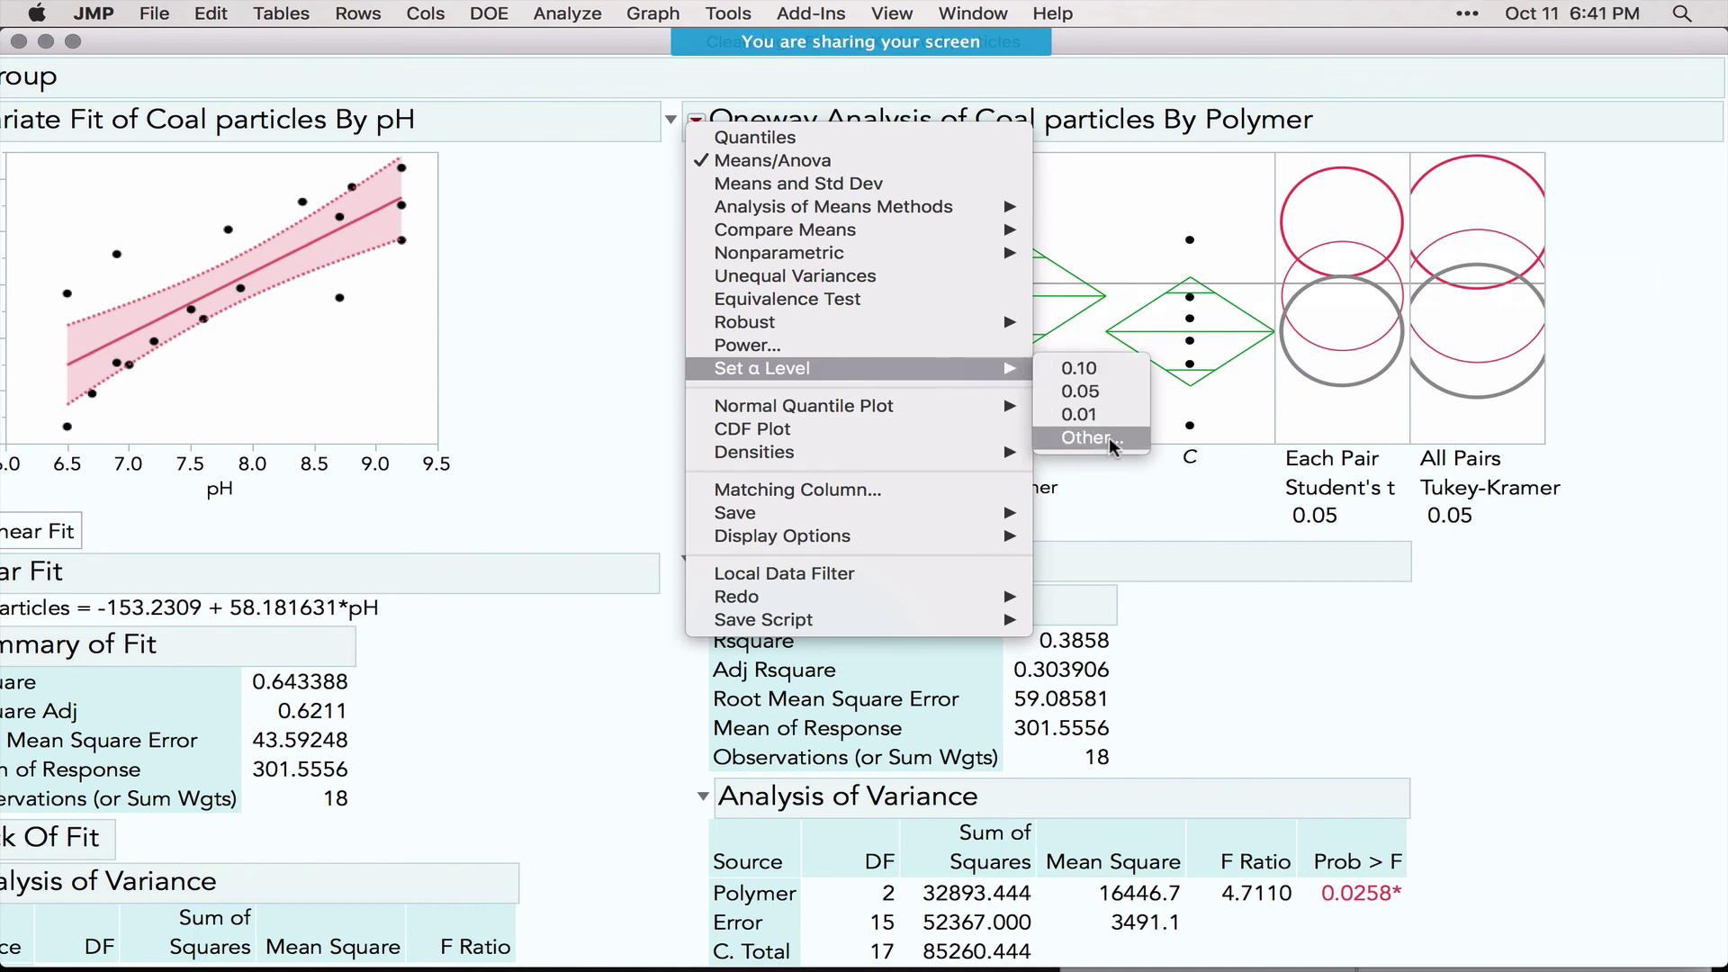
click(540, 359)
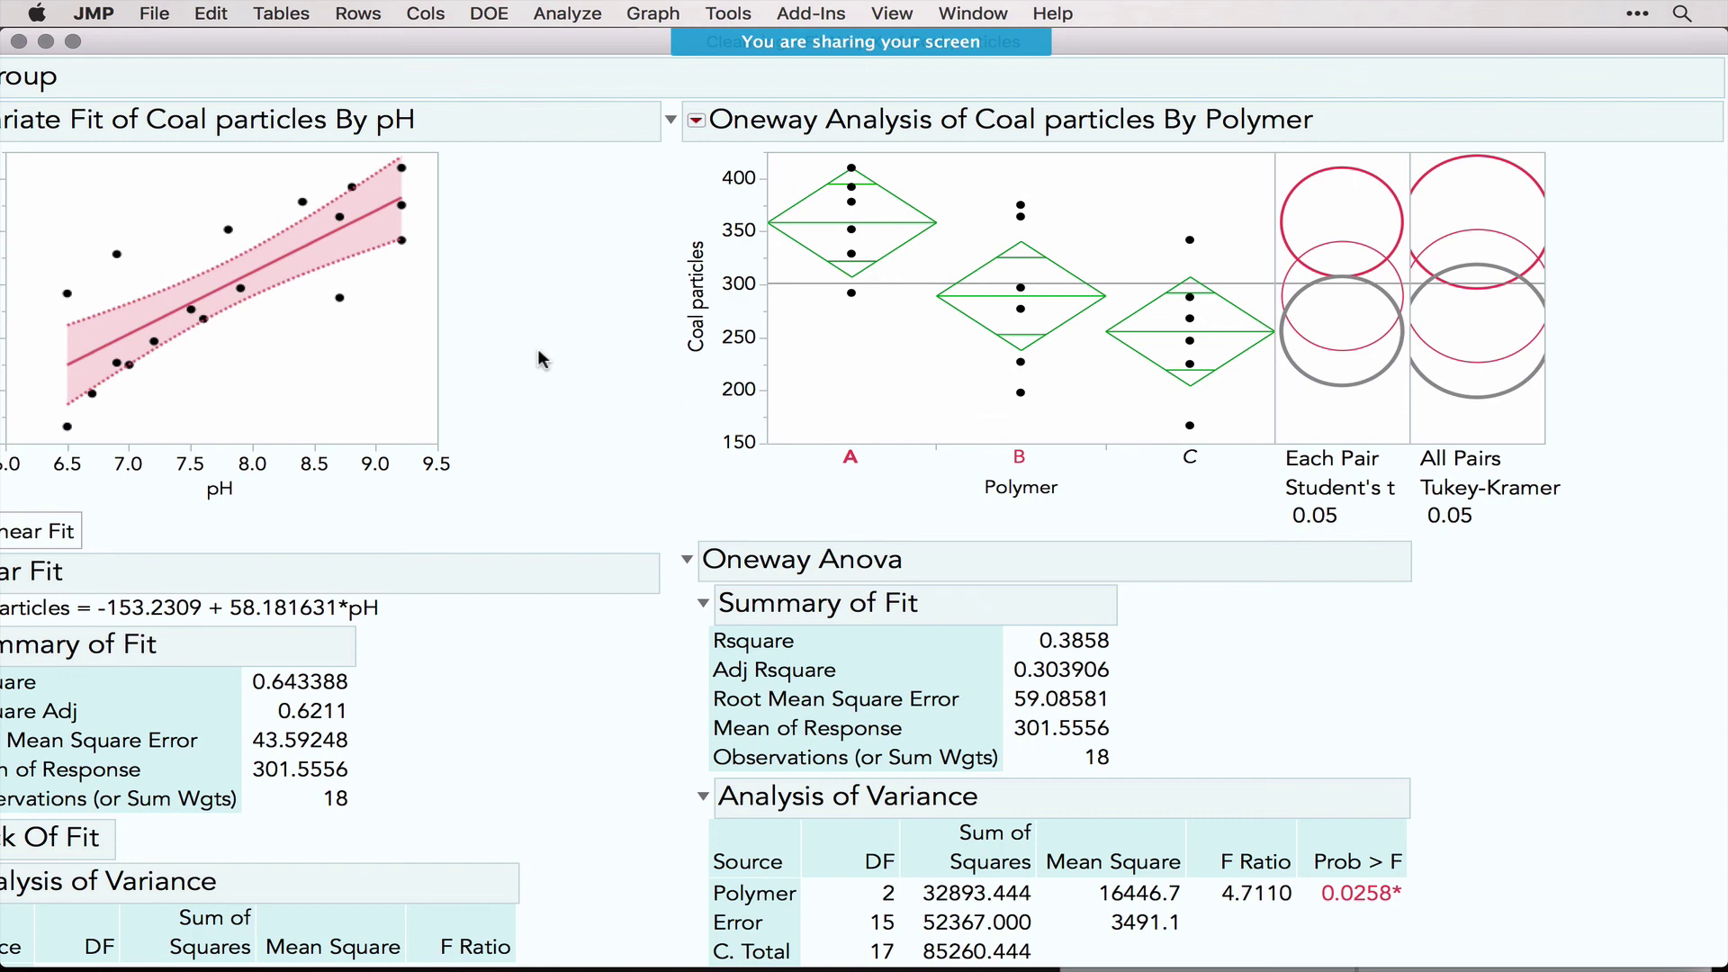
Step: Close the Fit Y by X report of Coal particles and the Cleansing data table
drag(182, 39, 278, 84)
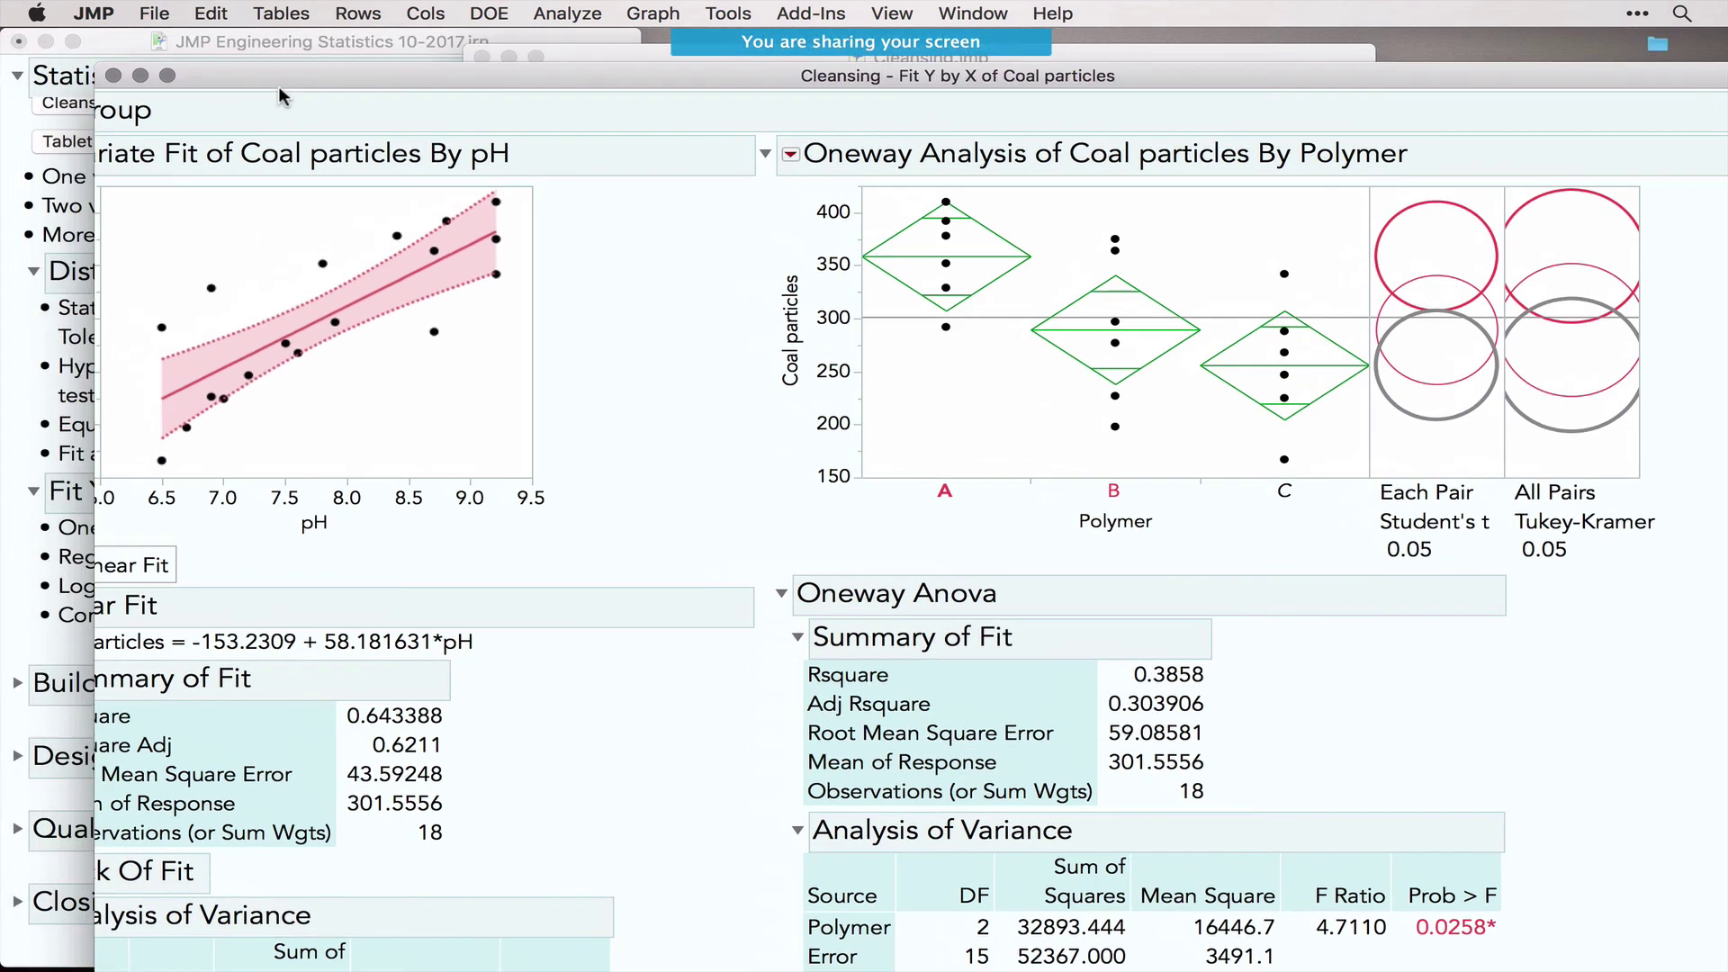
click(112, 75)
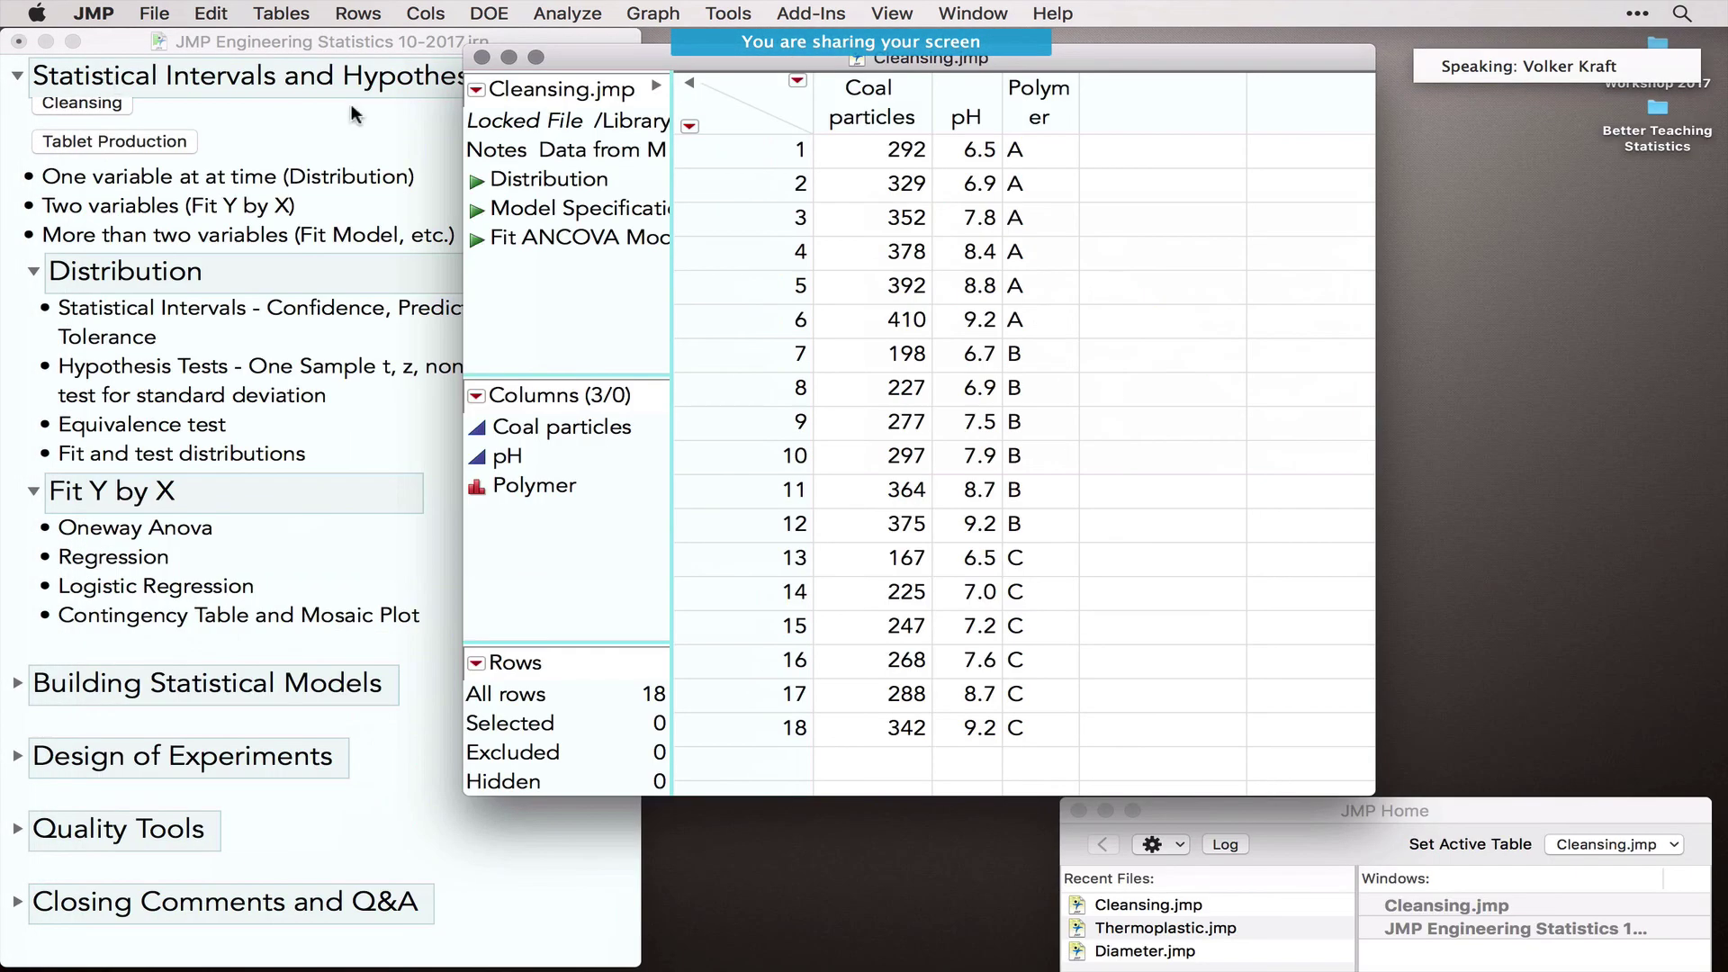
click(483, 56)
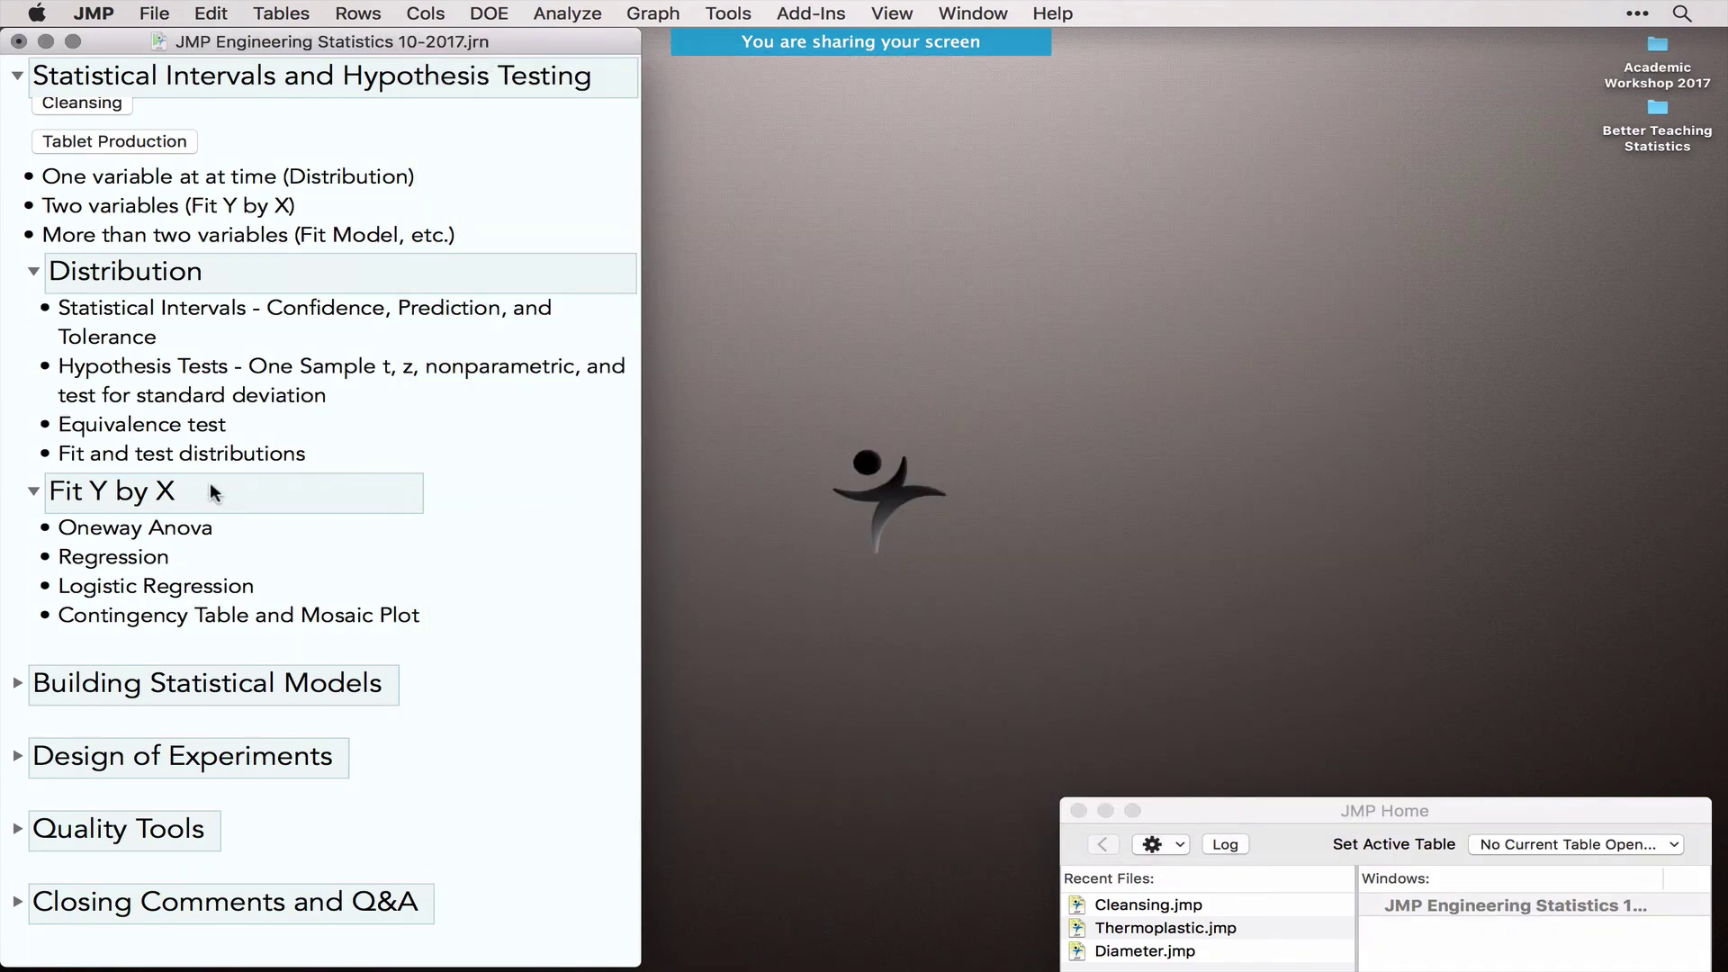
Step: Expand the Building Statistical Models and Fit Model outlines in the journal and open the Tablet Production data table
click(17, 683)
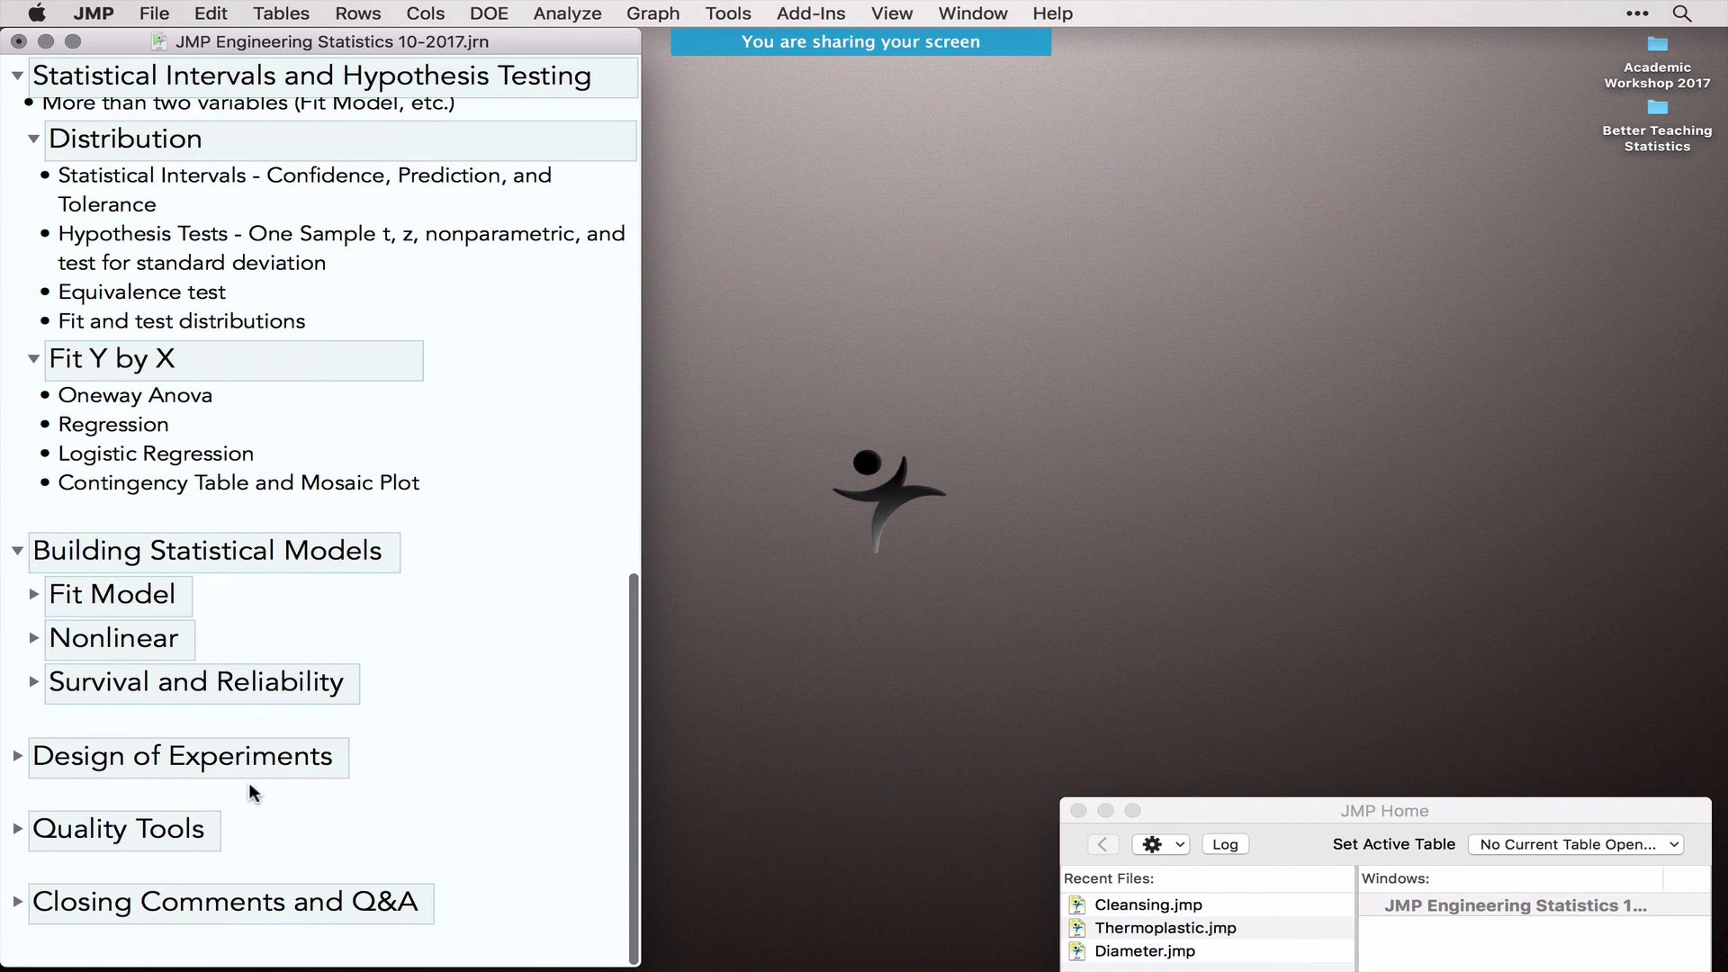
click(34, 594)
scroll(300, 602, down, 5)
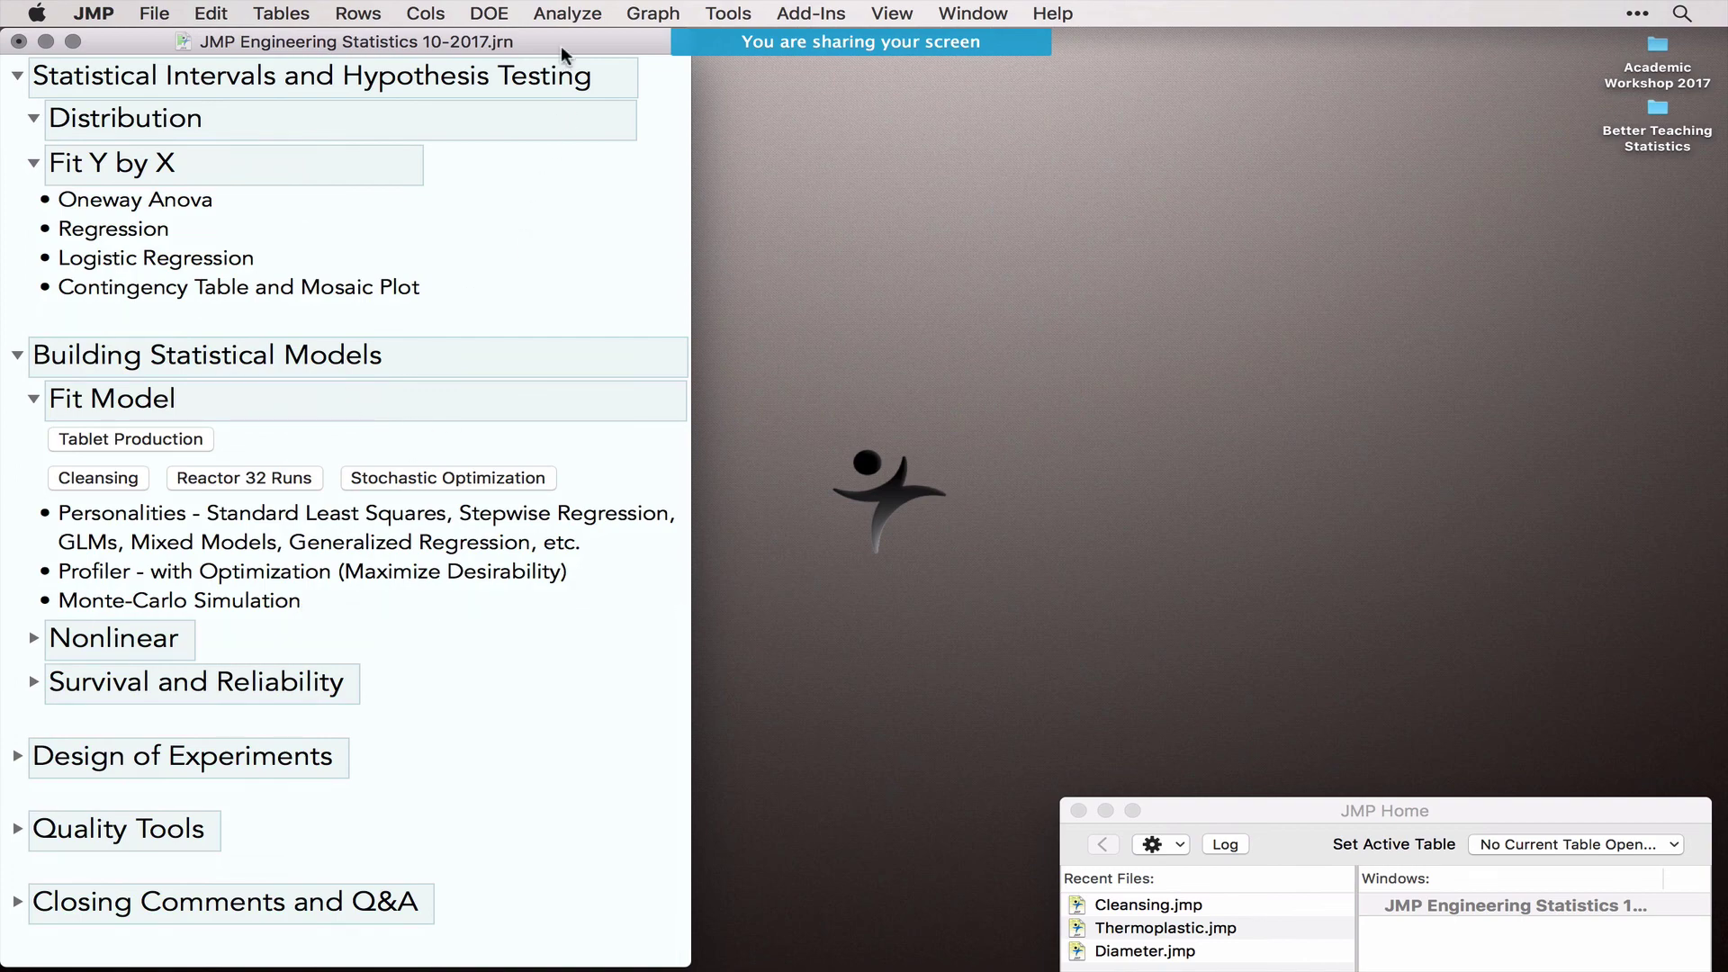
click(566, 12)
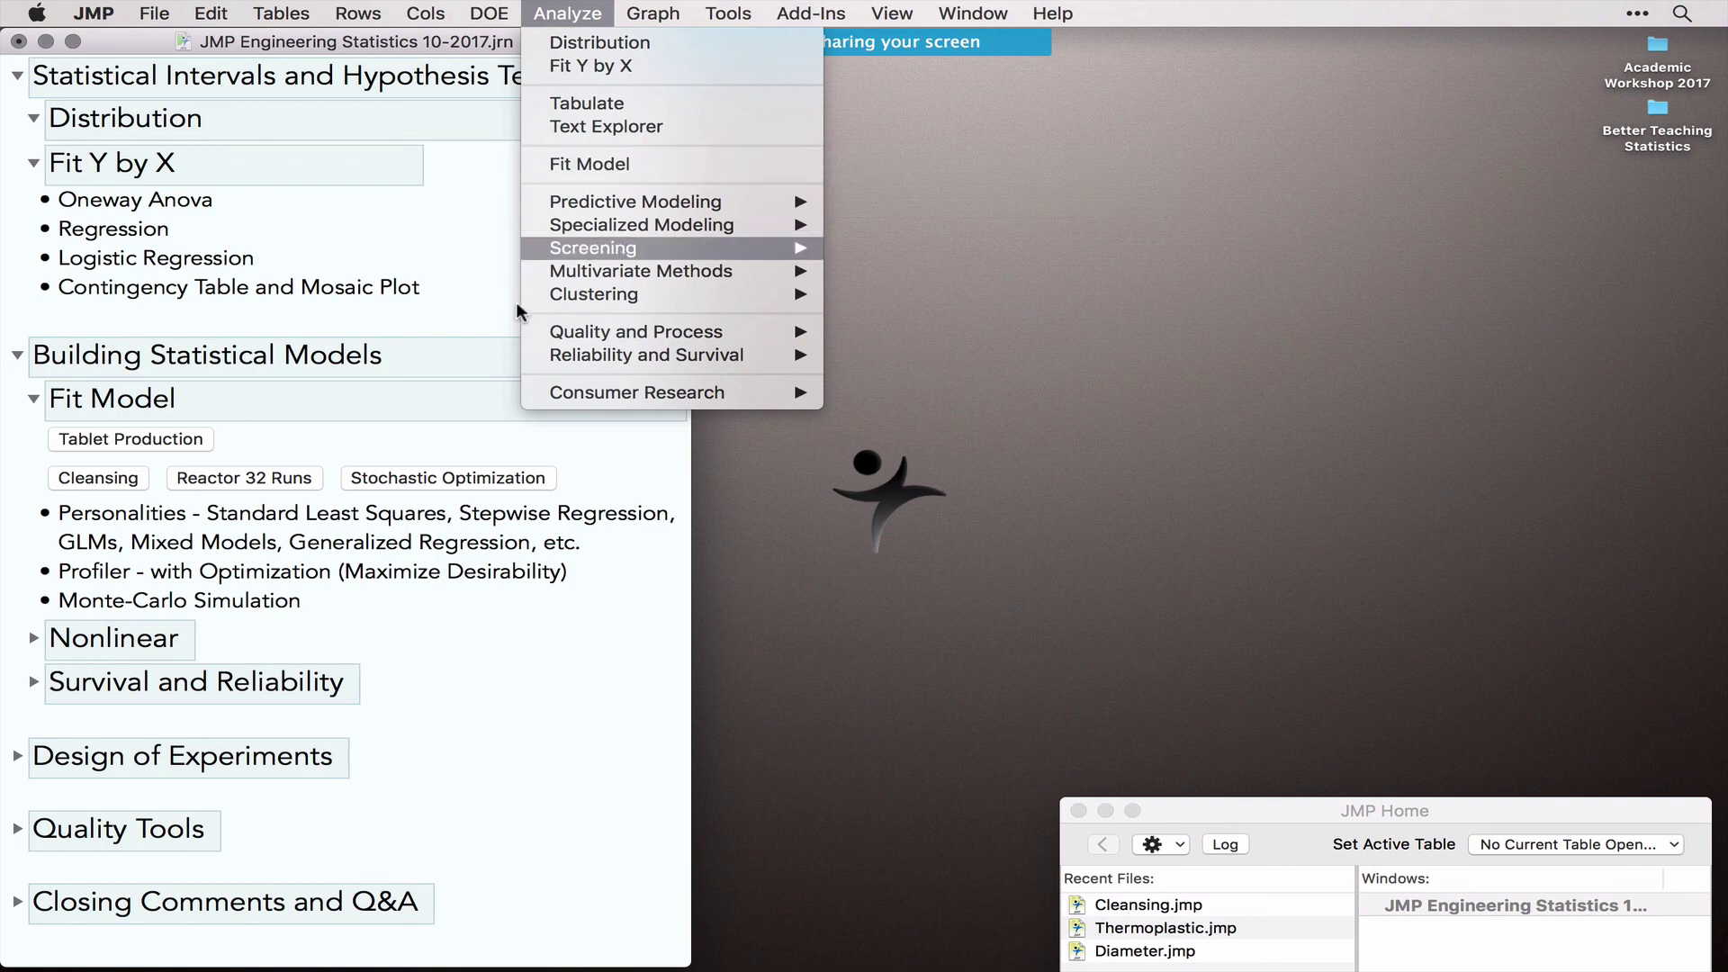
click(343, 384)
click(147, 438)
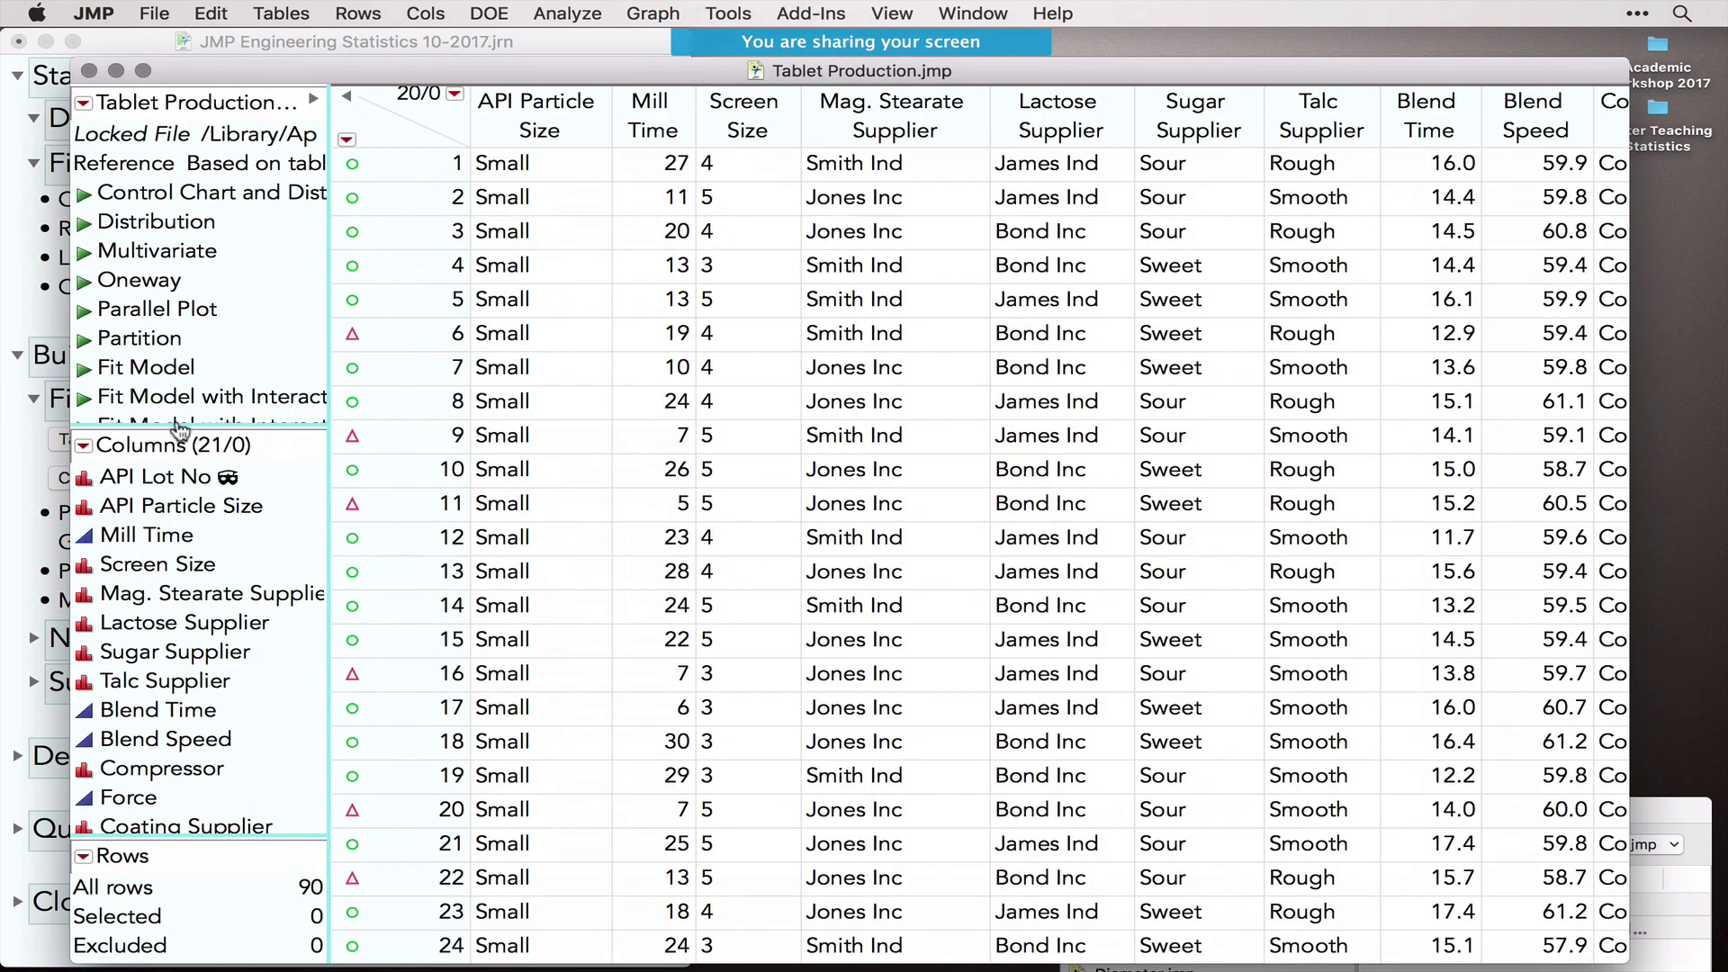
Step: Enlarge the table's script list and move the Dissolution and Lot Acceptance columns to directly after API Lot No
drag(176, 424, 190, 509)
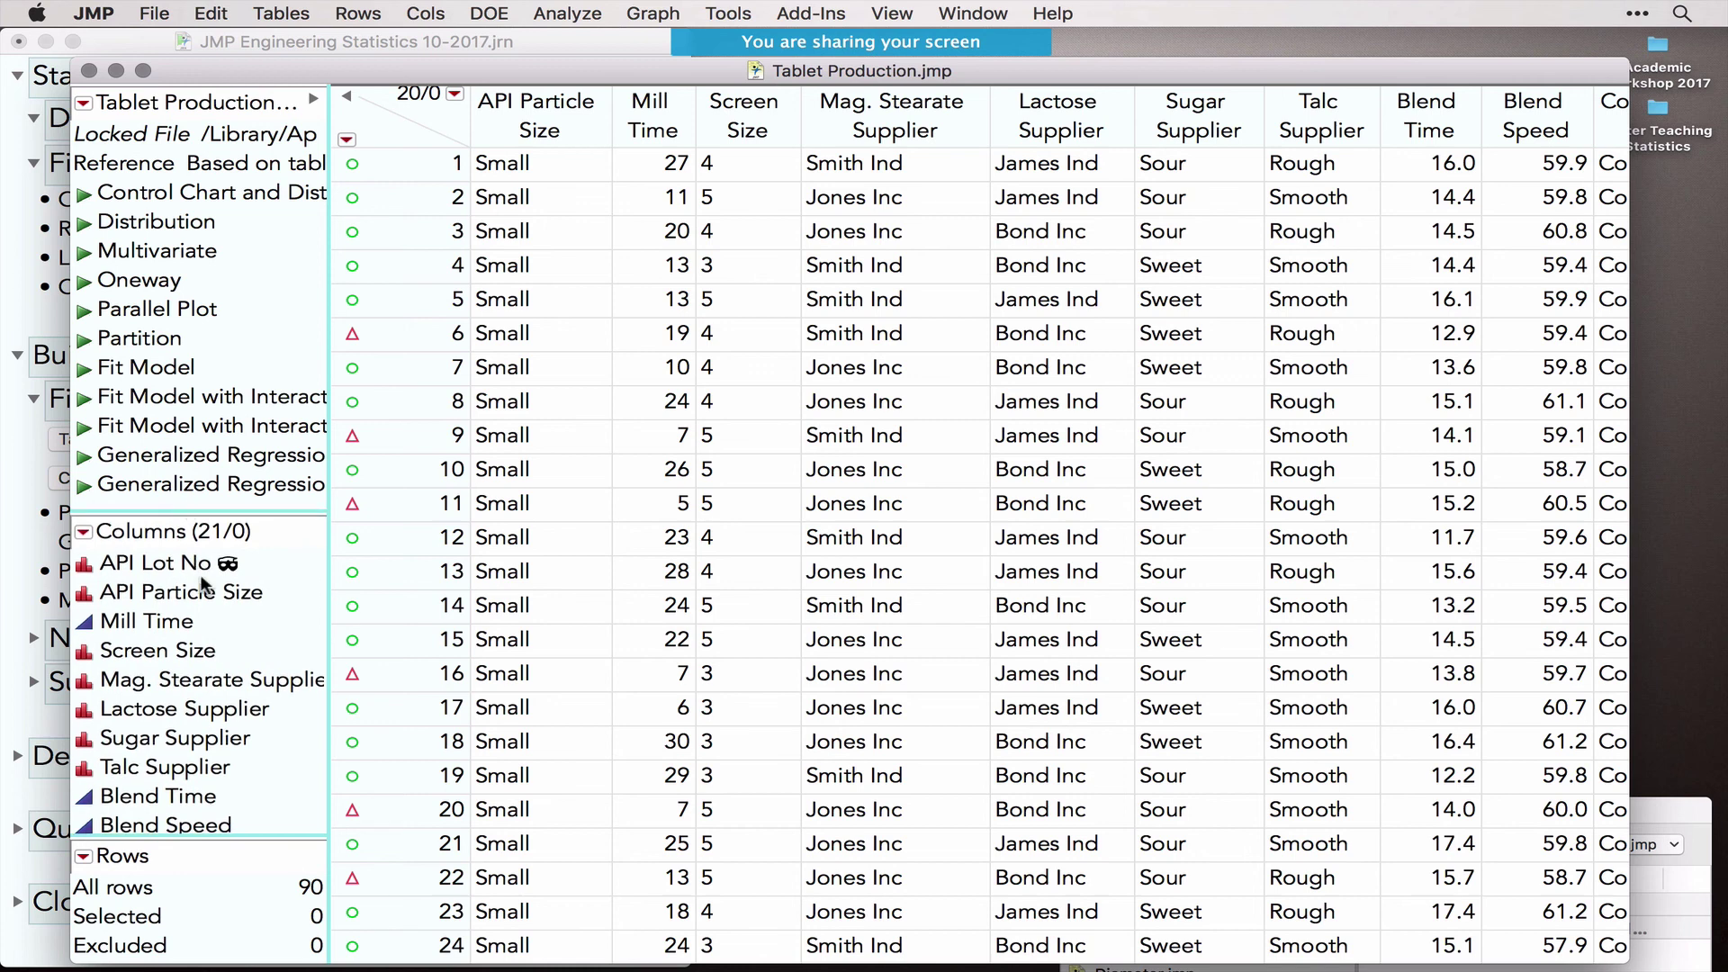
scroll(205, 585, down, 5)
click(153, 738)
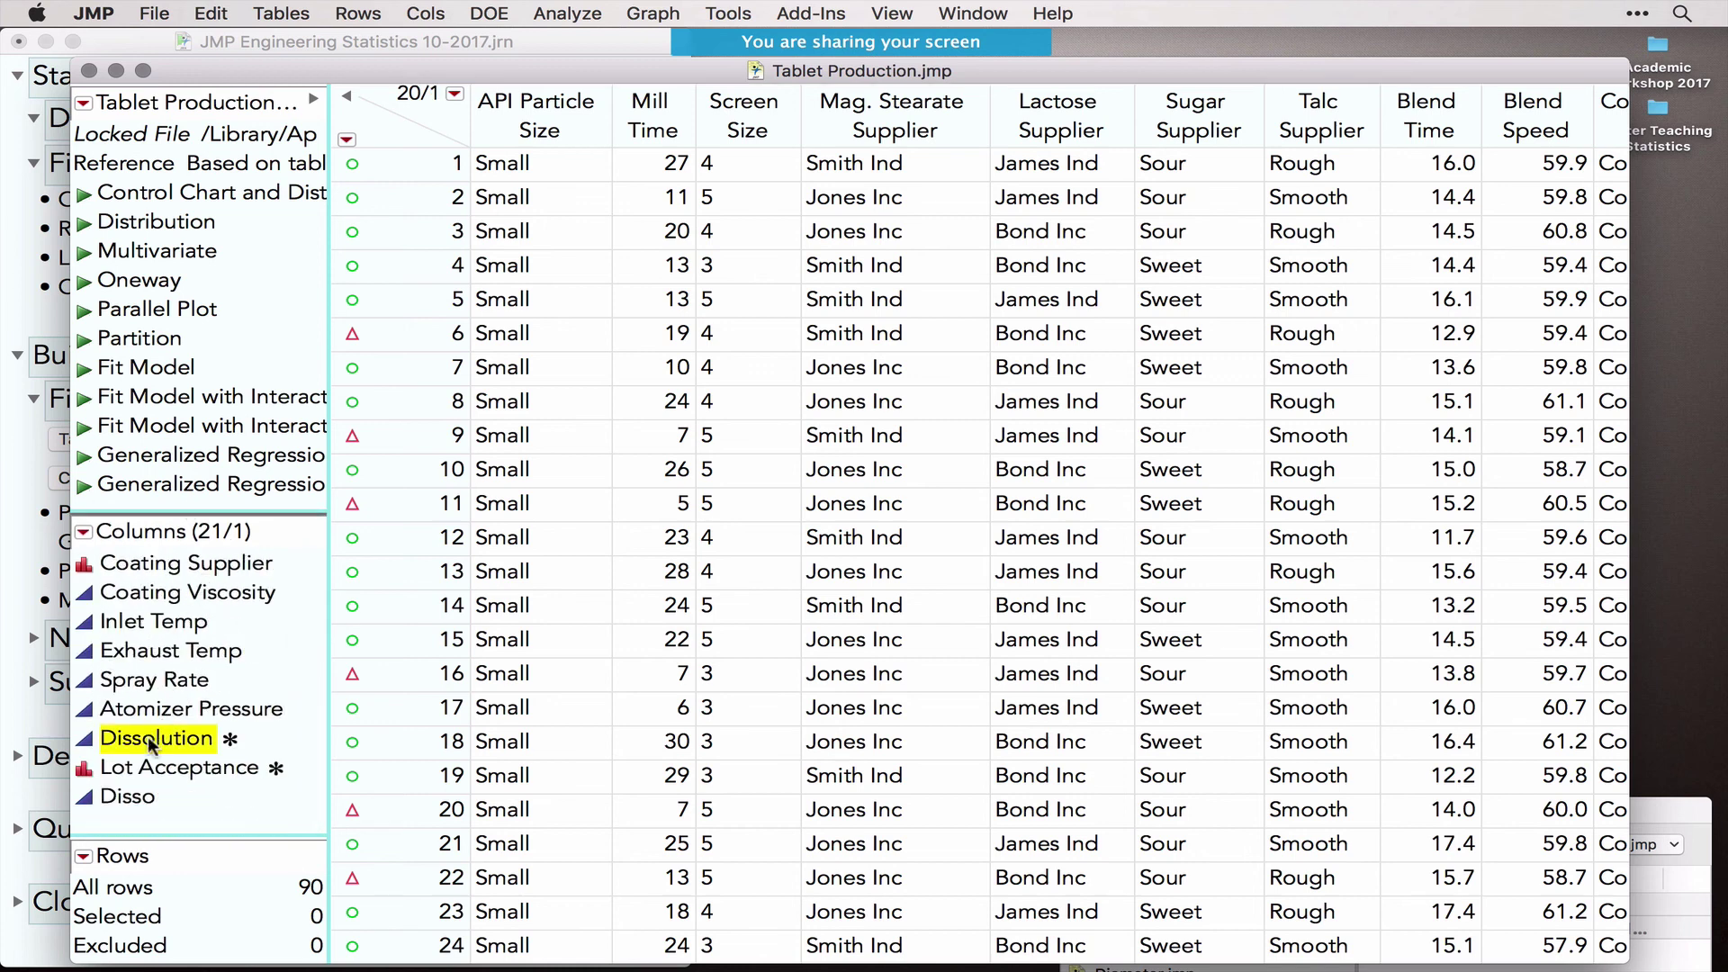
shift+click(148, 767)
drag(141, 743, 163, 576)
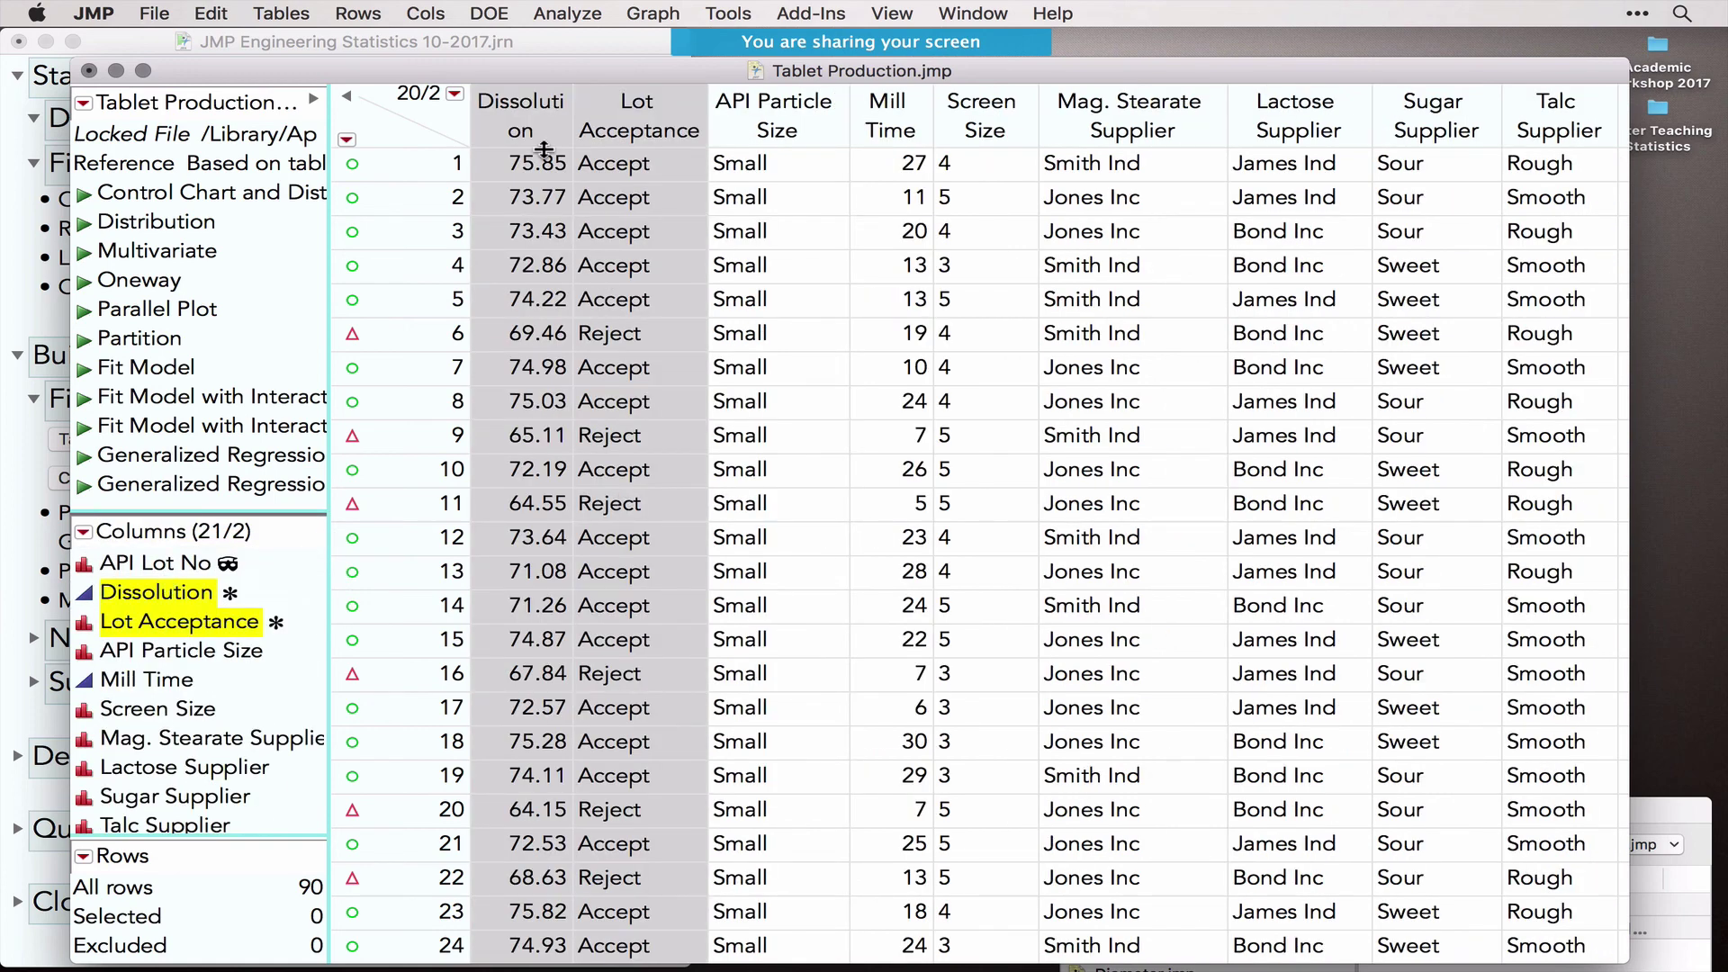
Step: Highlight the Dissolution and Lot Acceptance columns in turn to examine the two responses, and clear the selection
click(515, 124)
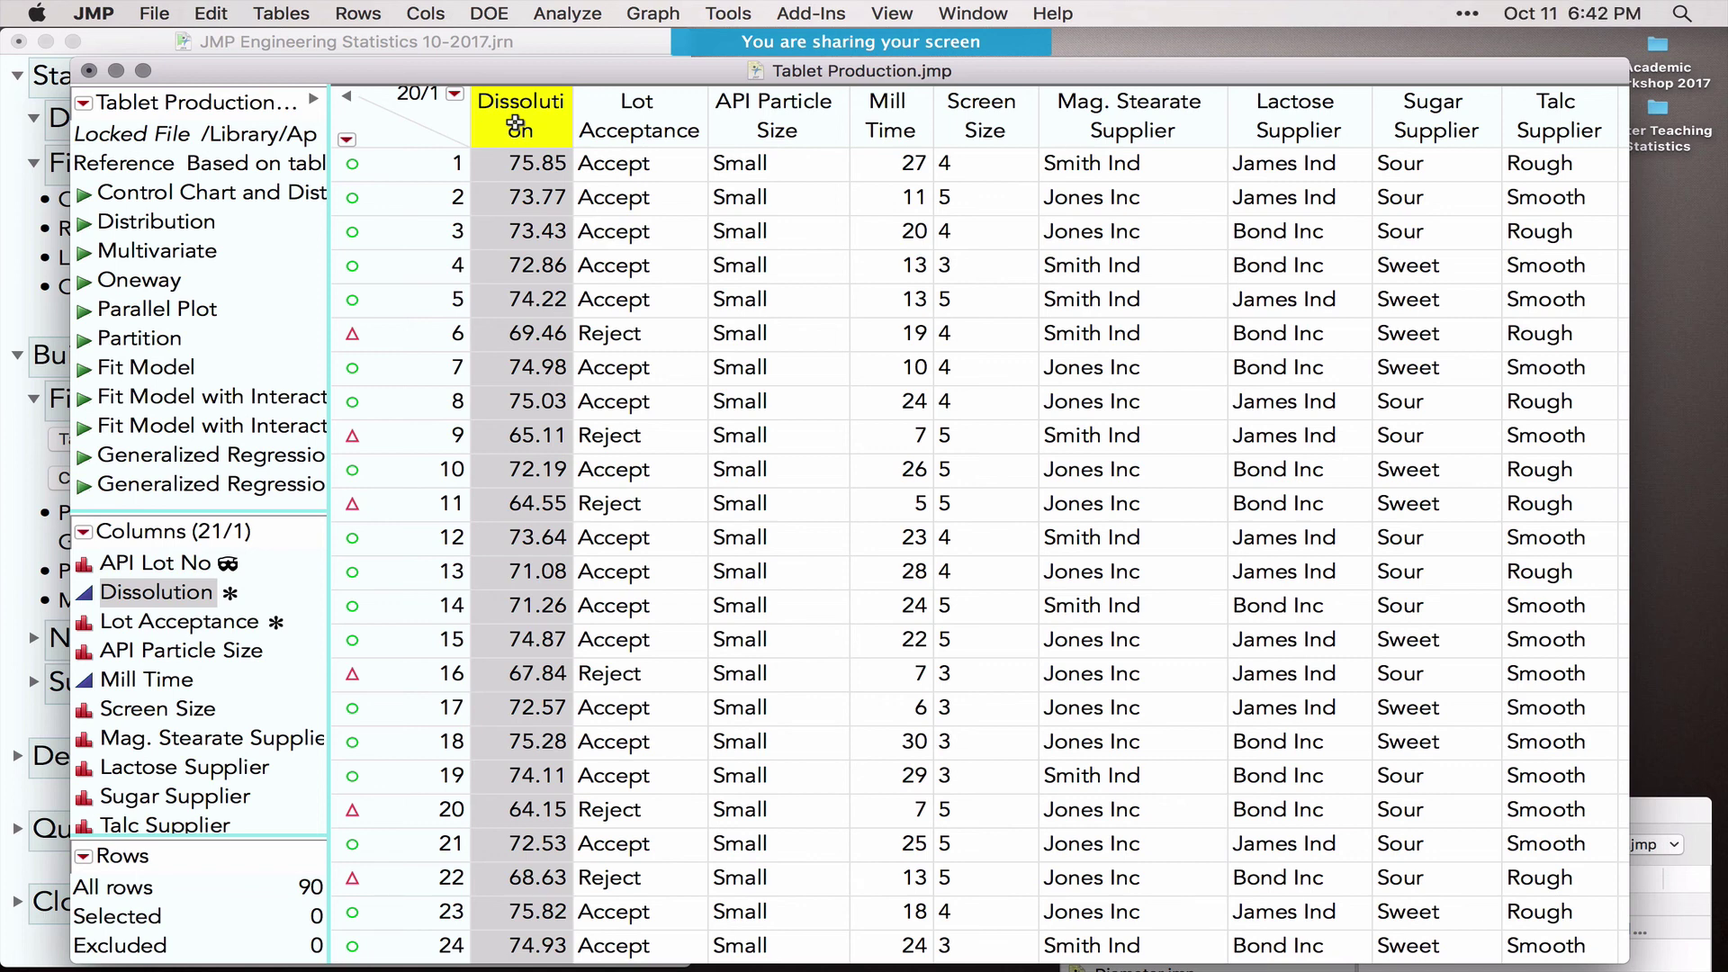
click(630, 115)
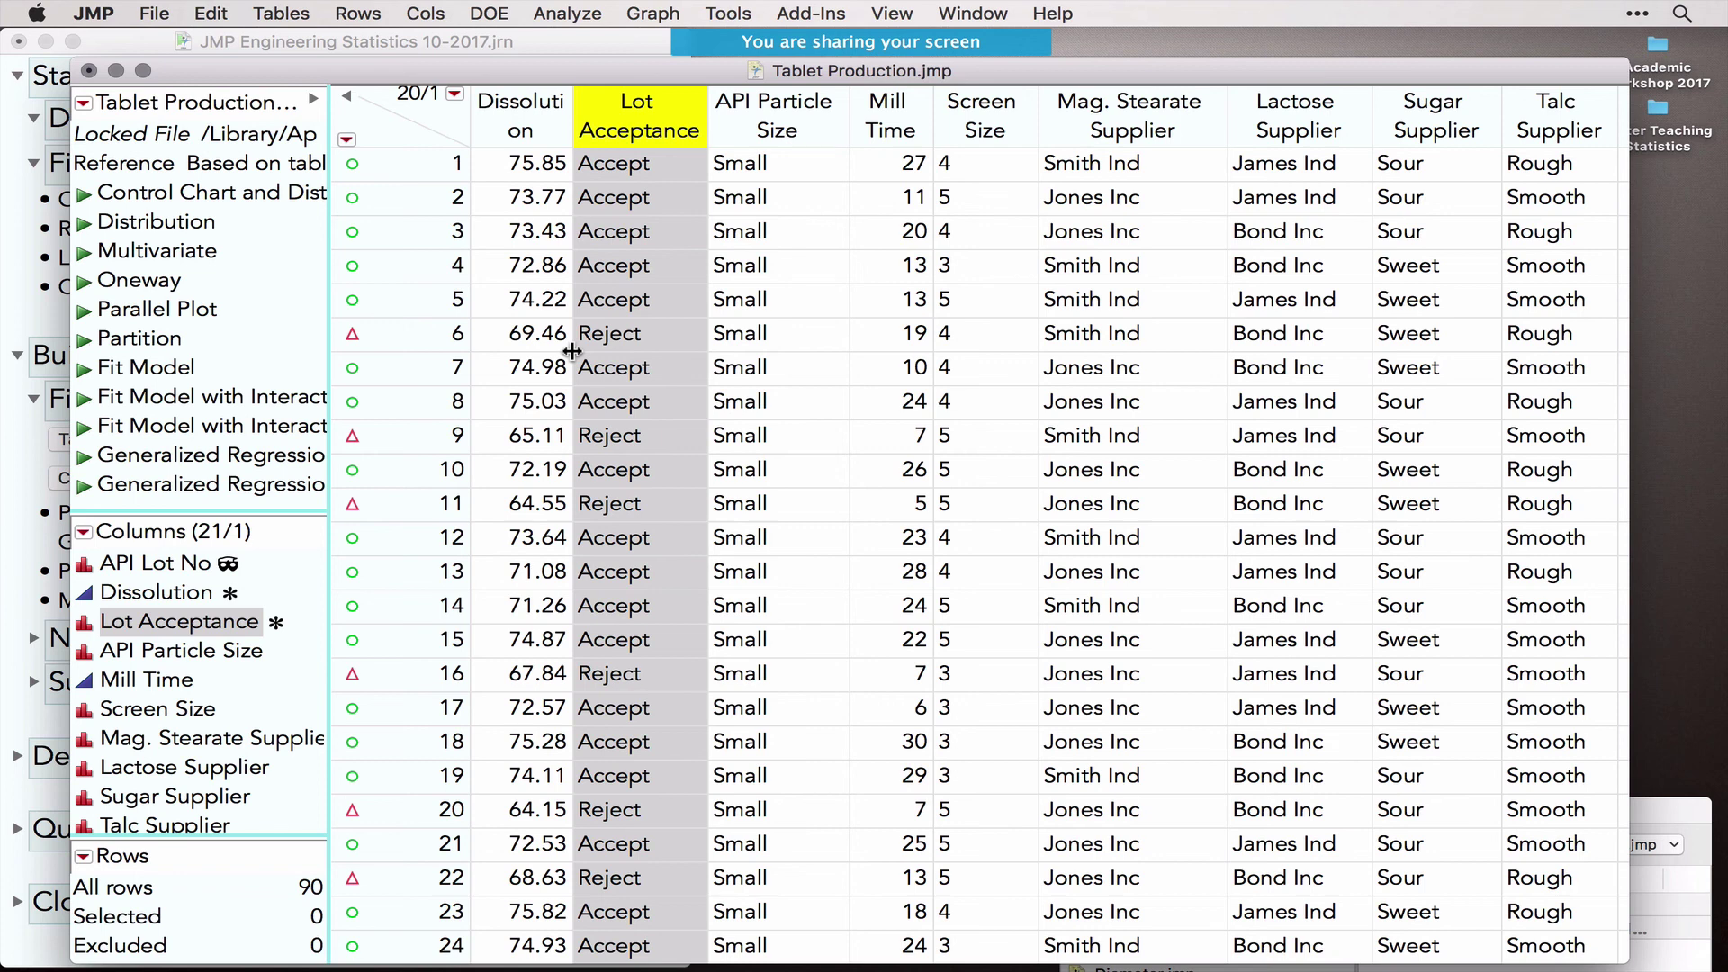
click(449, 133)
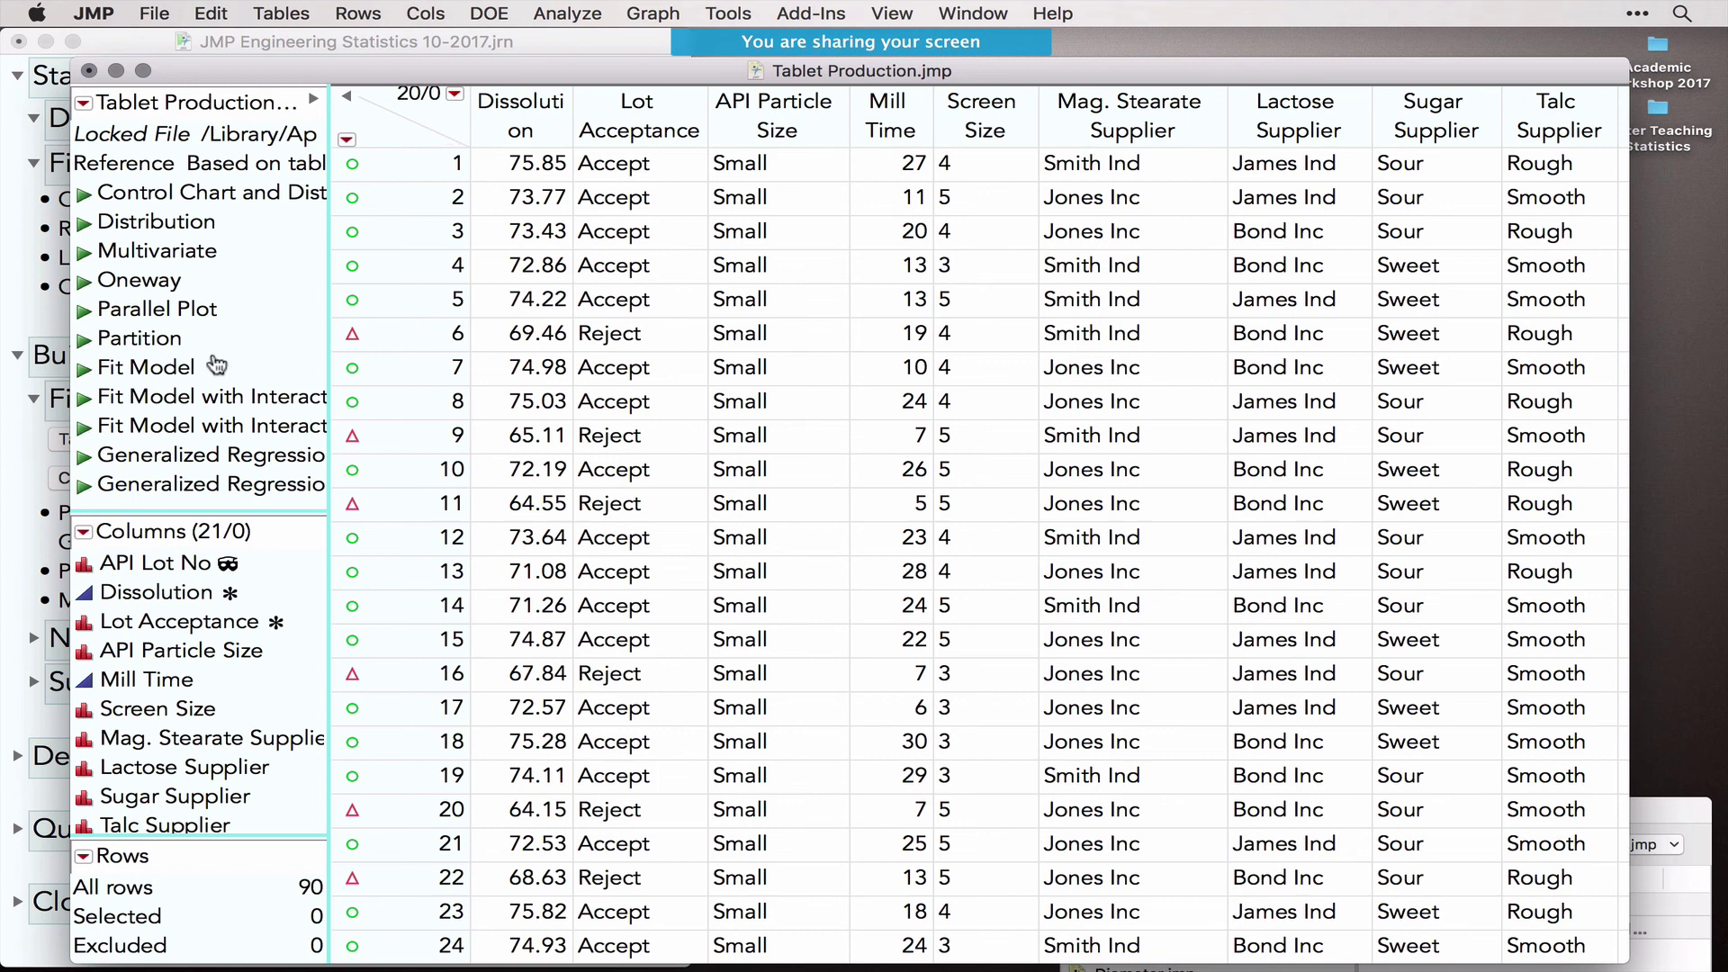
Step: Start a Fit Y by X analysis with Lot Acceptance as the Y response
click(569, 16)
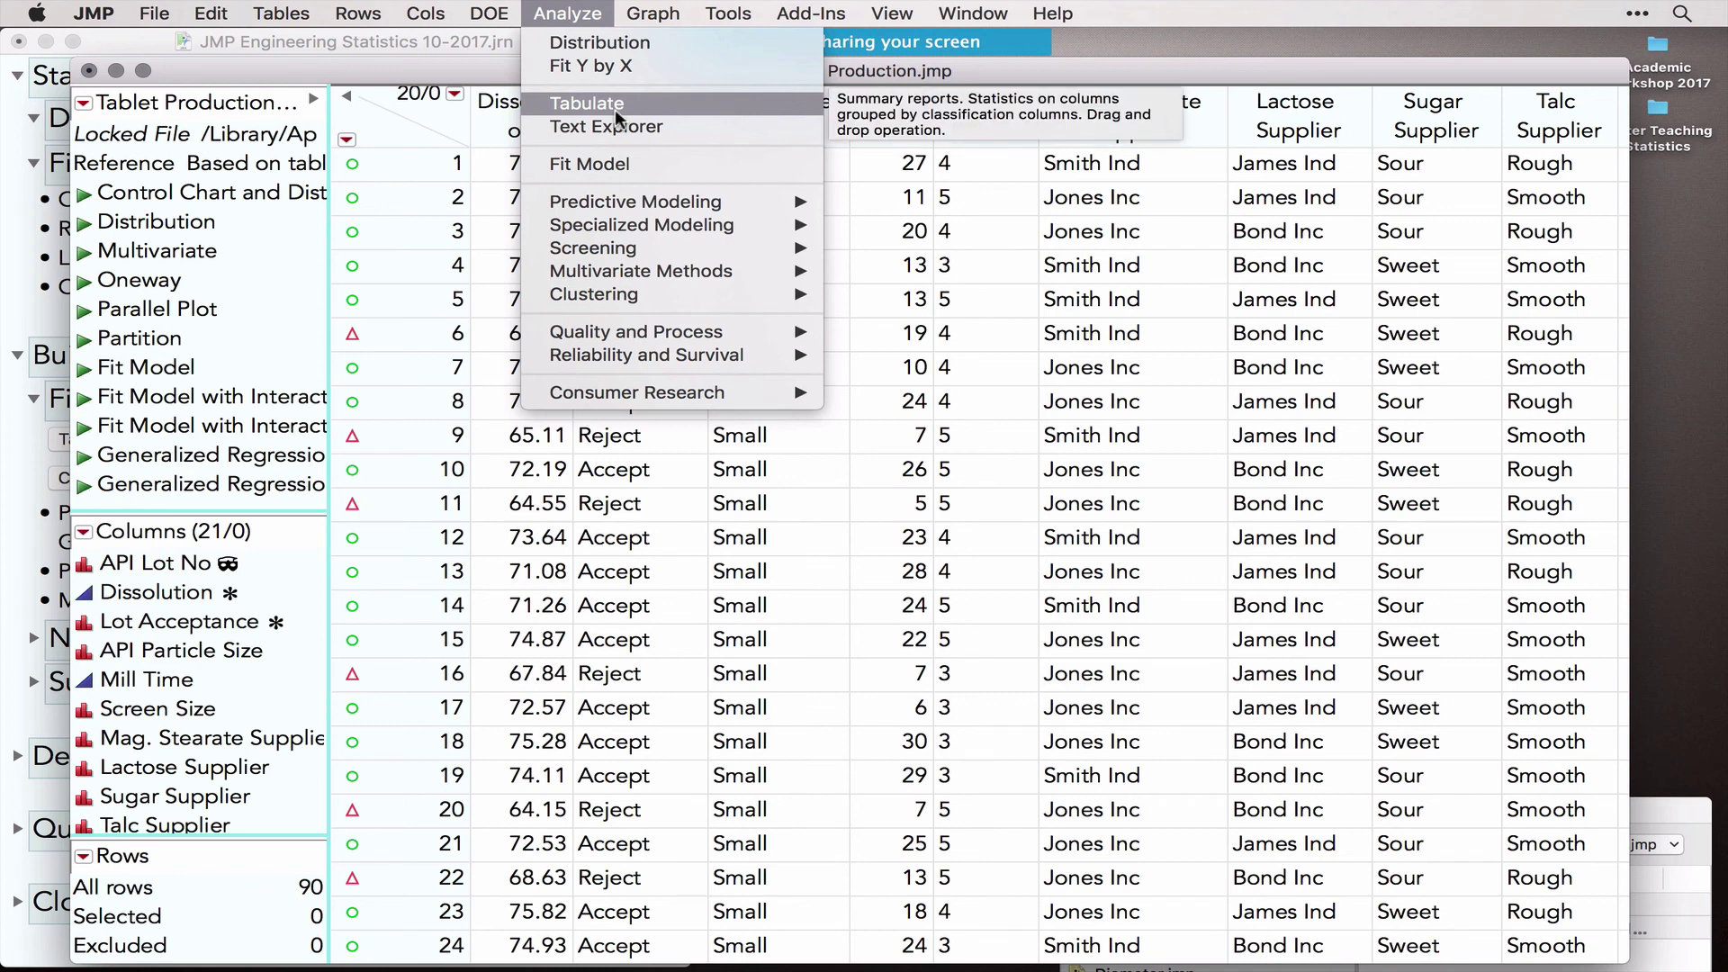
click(591, 68)
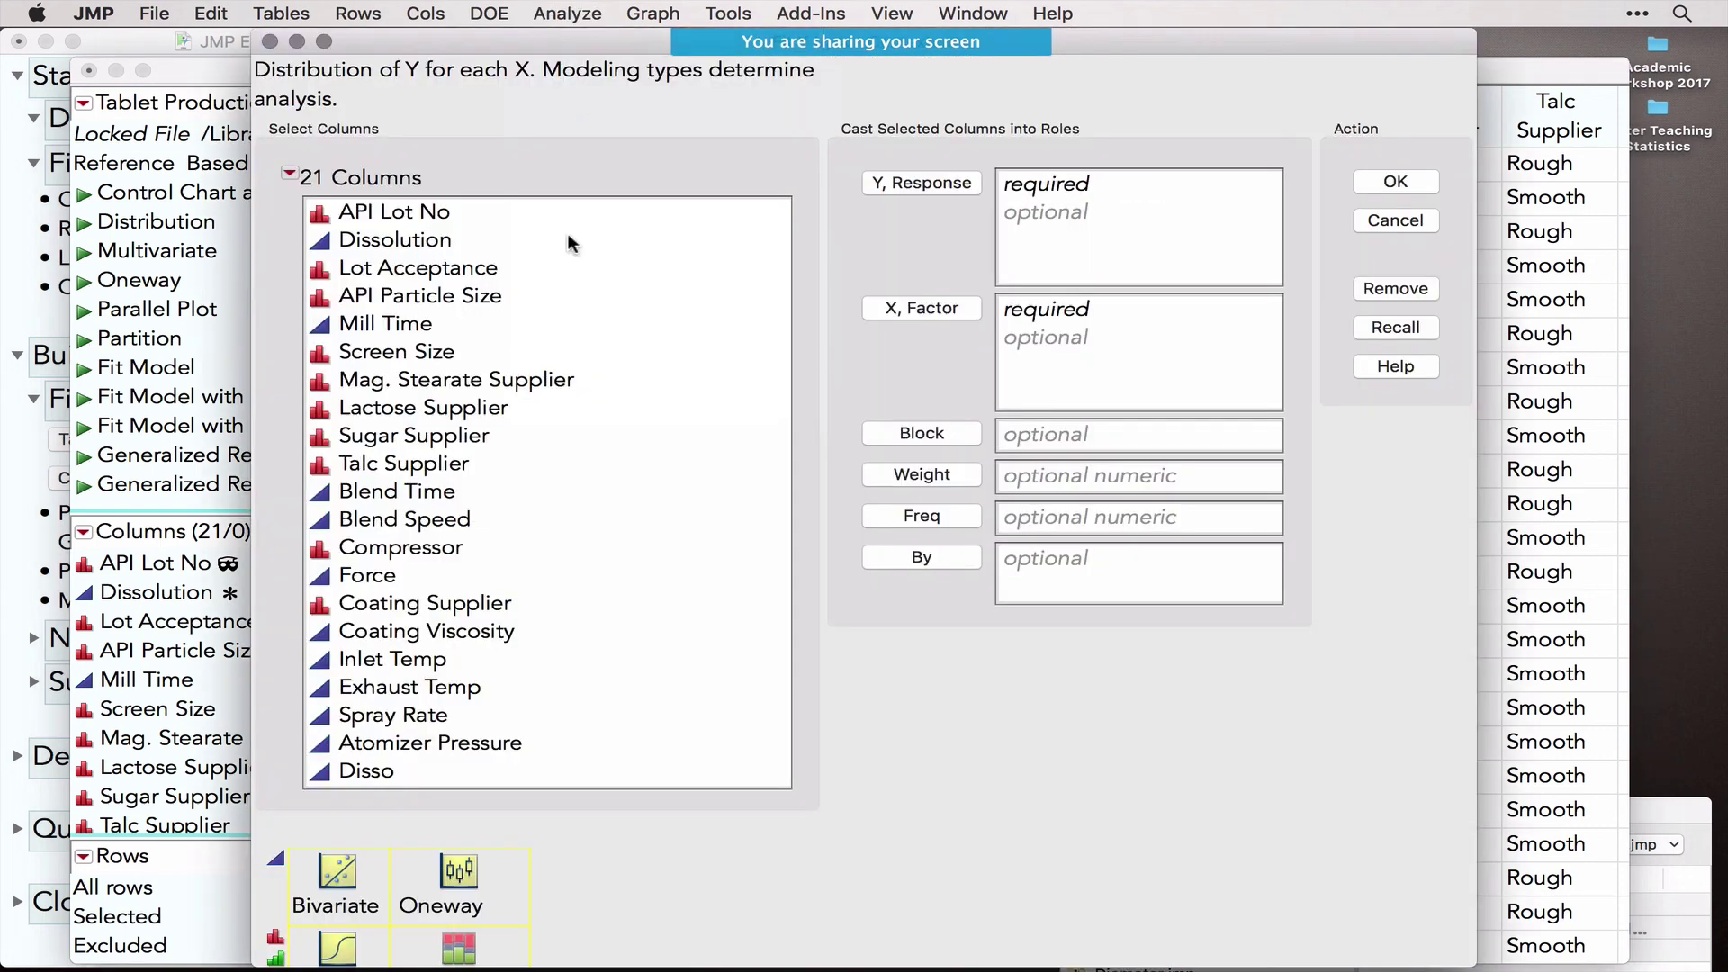
click(410, 270)
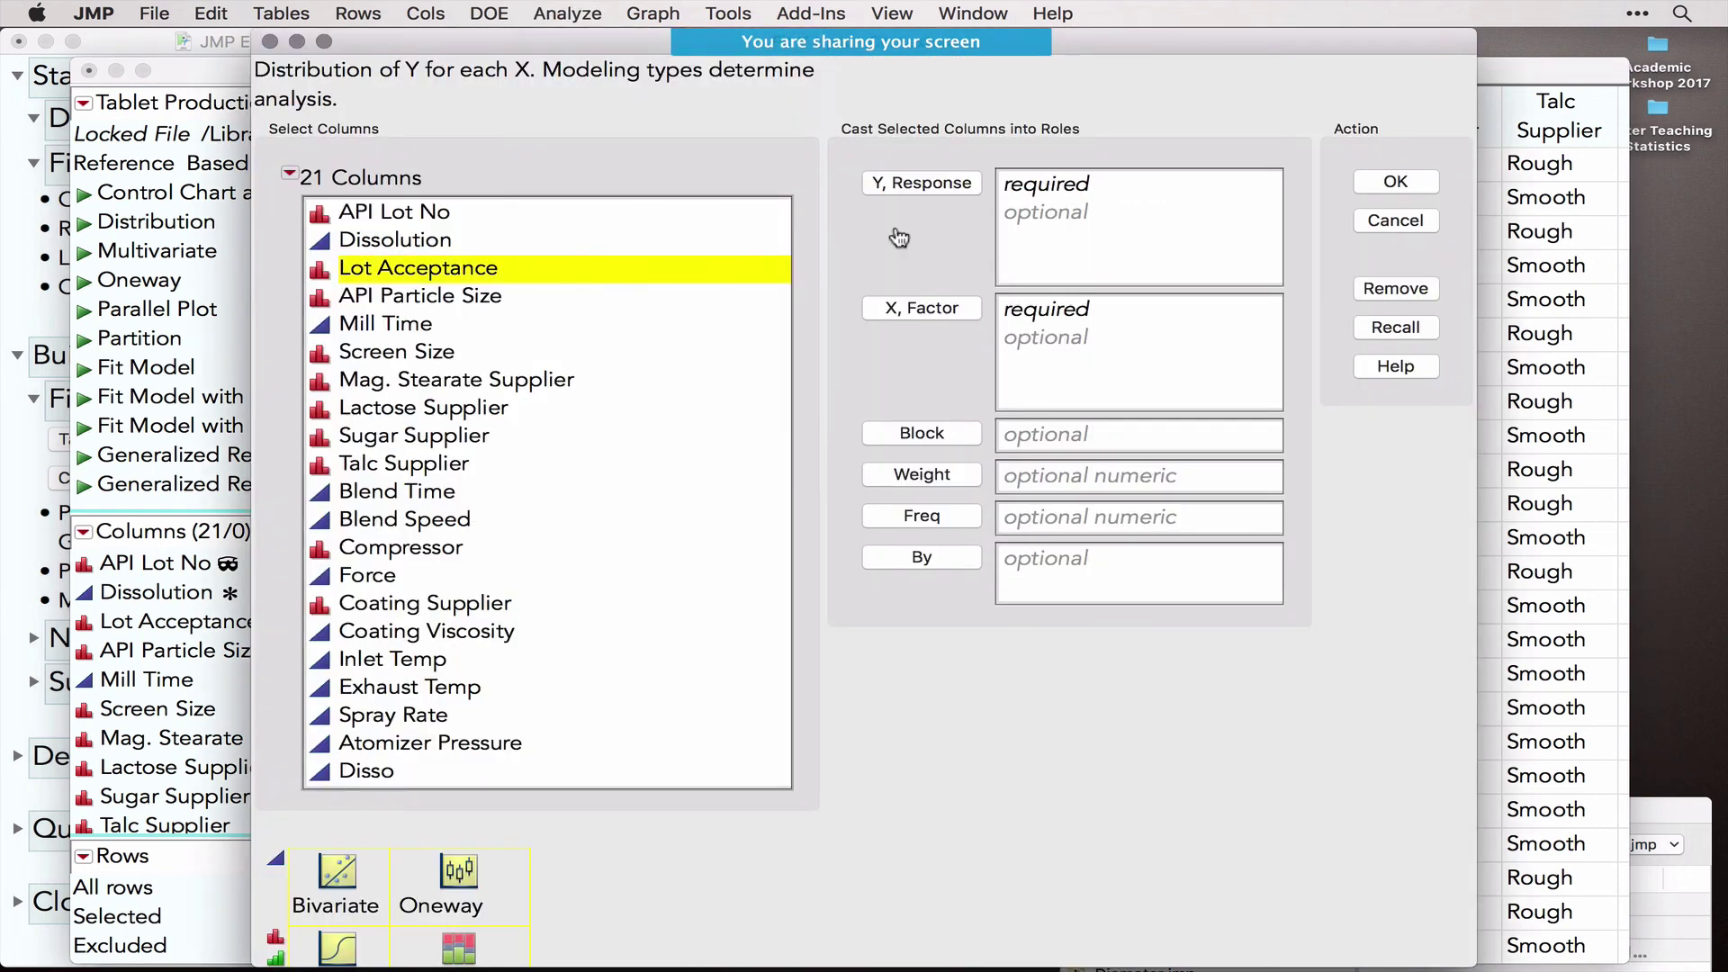
click(927, 189)
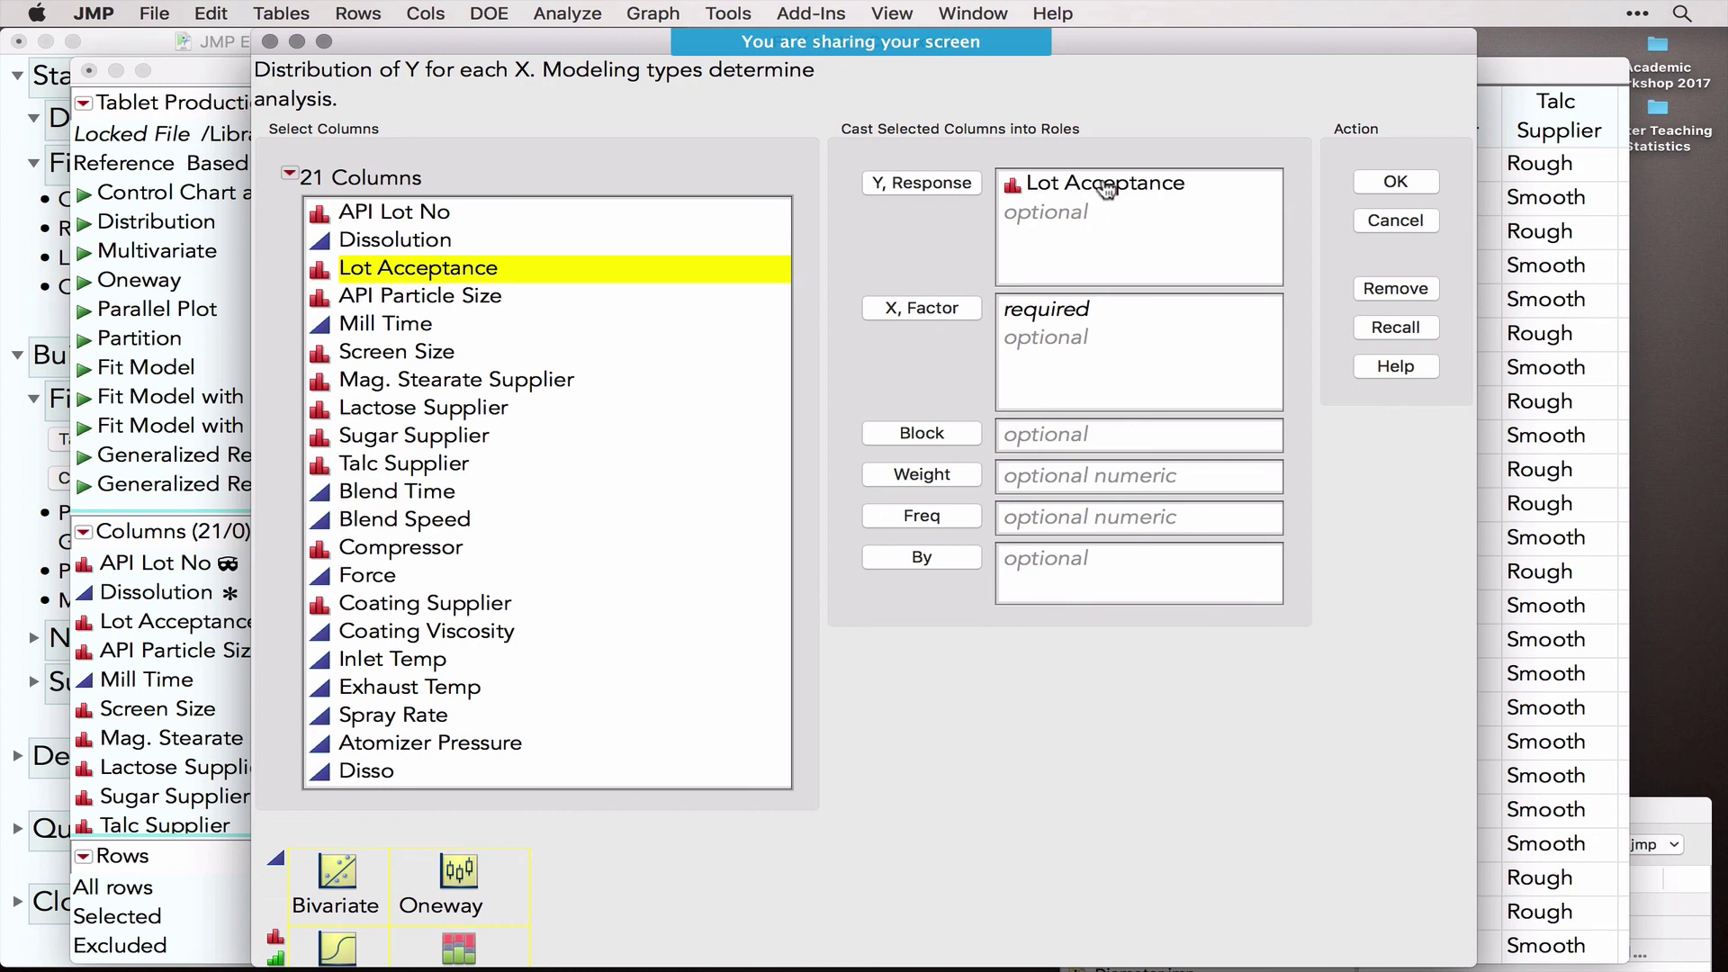
Step: Add Screen Size, Compressor and Mill Time as X factors and run the Fit Y by X analysis
click(387, 360)
click(936, 310)
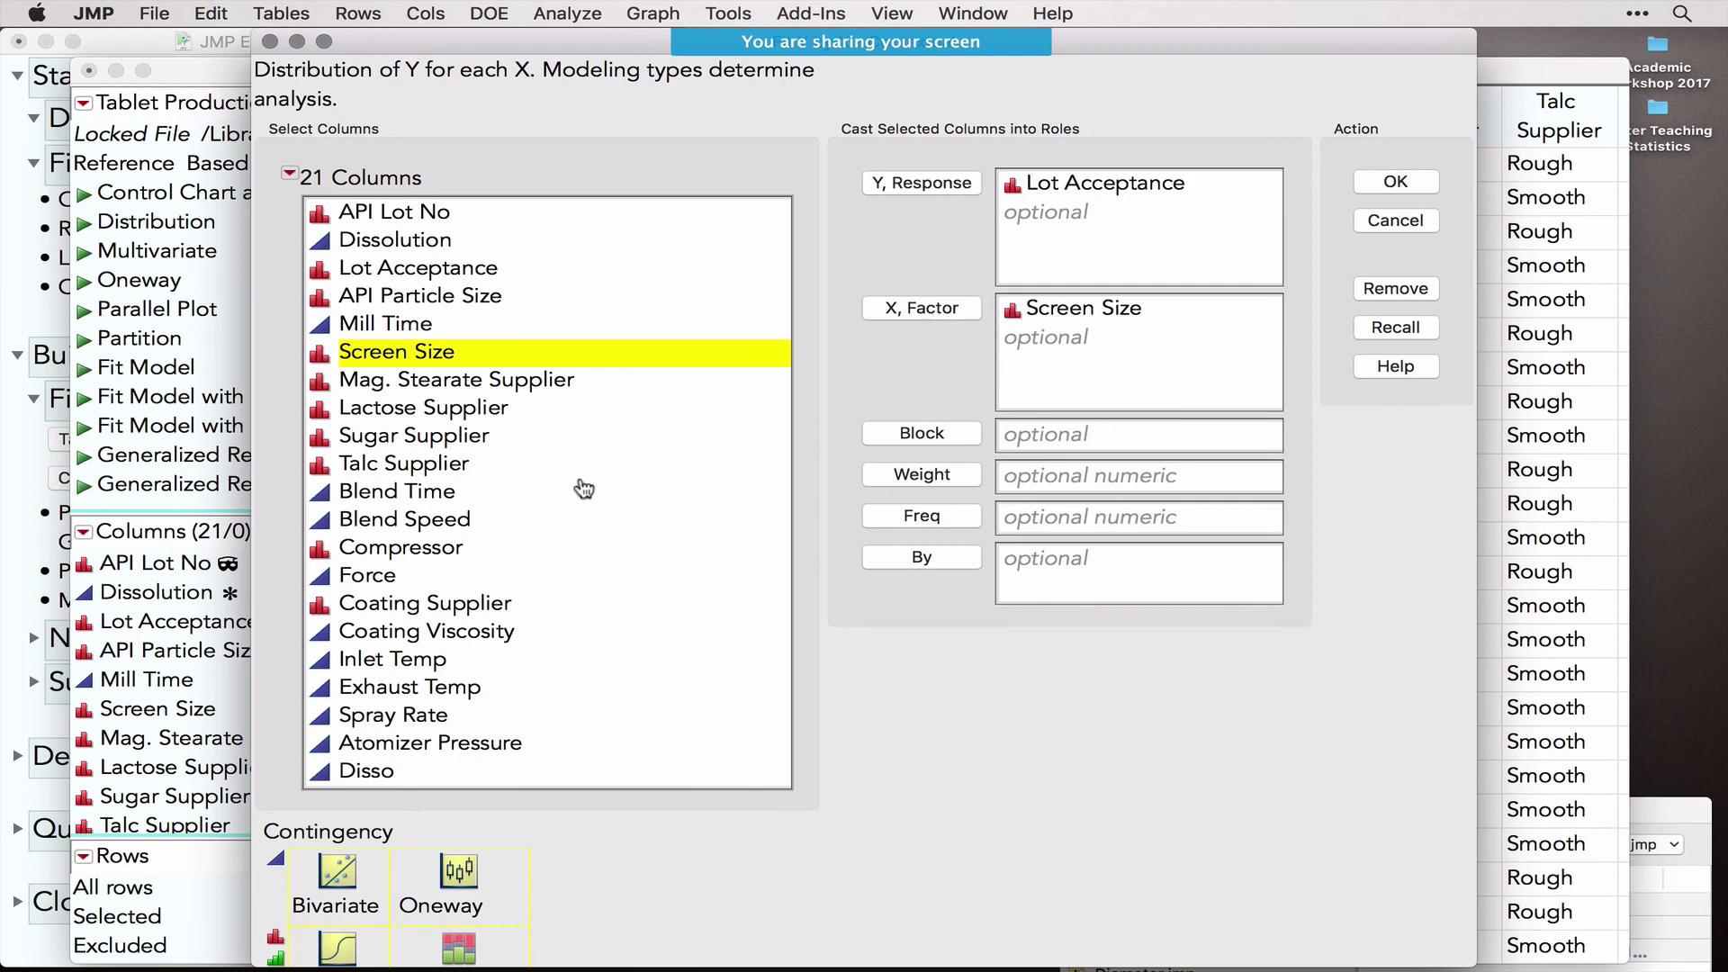
click(403, 551)
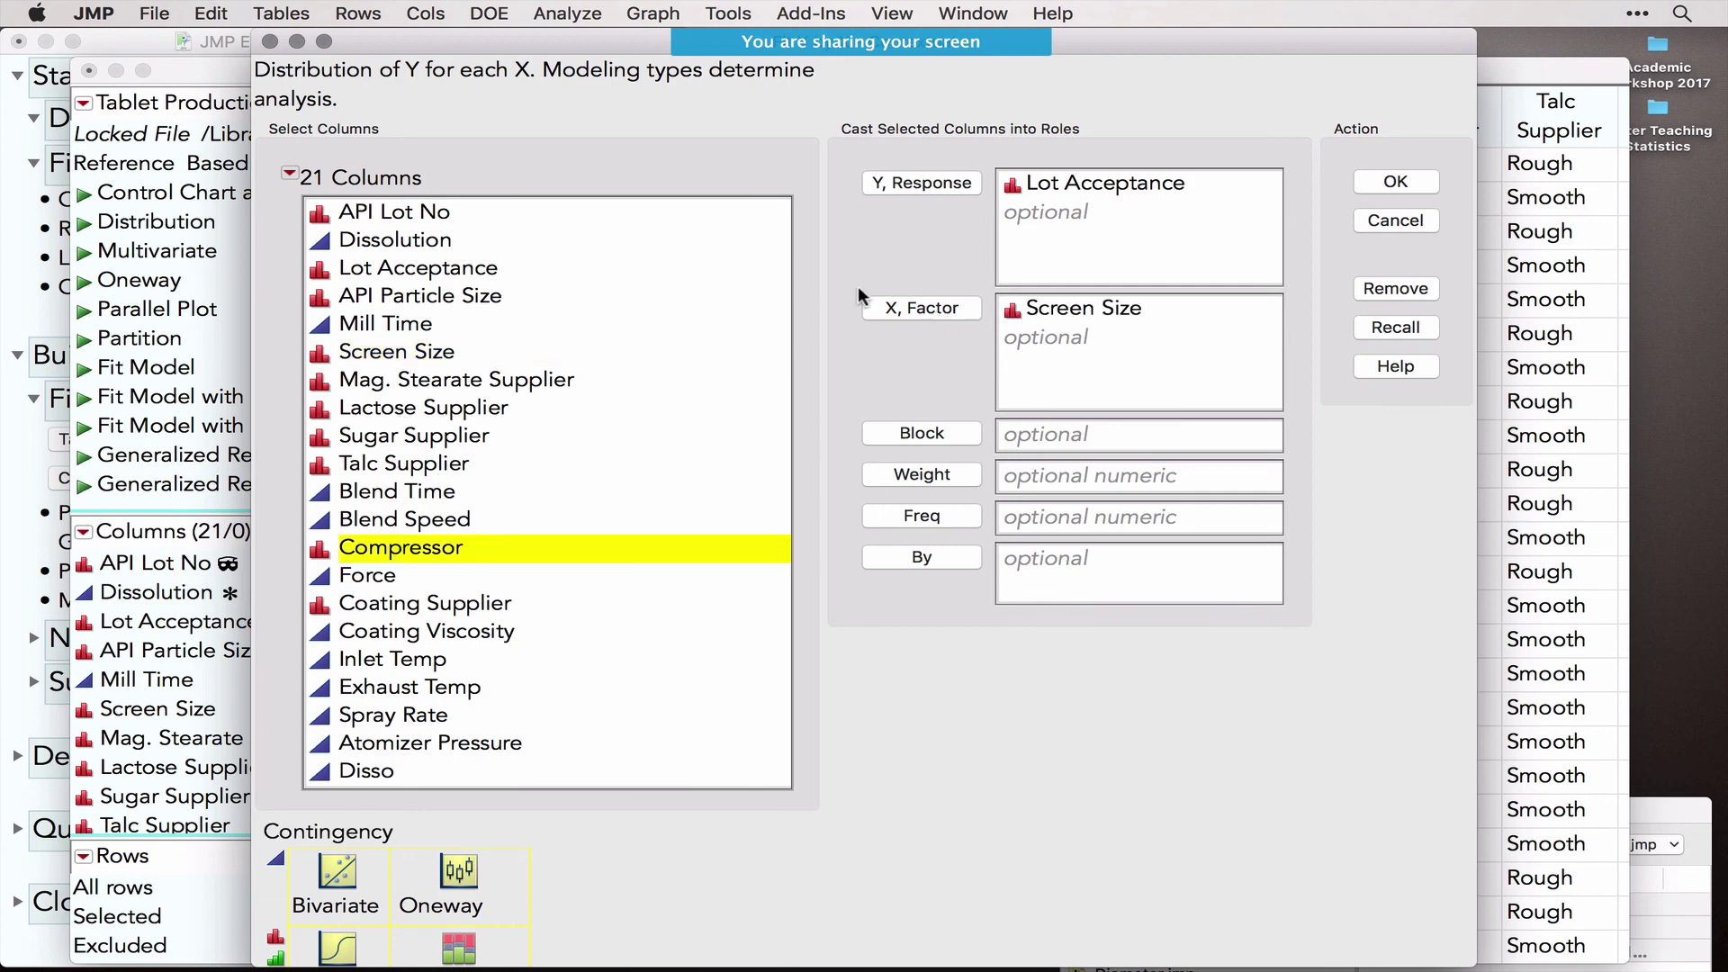
click(914, 308)
click(390, 326)
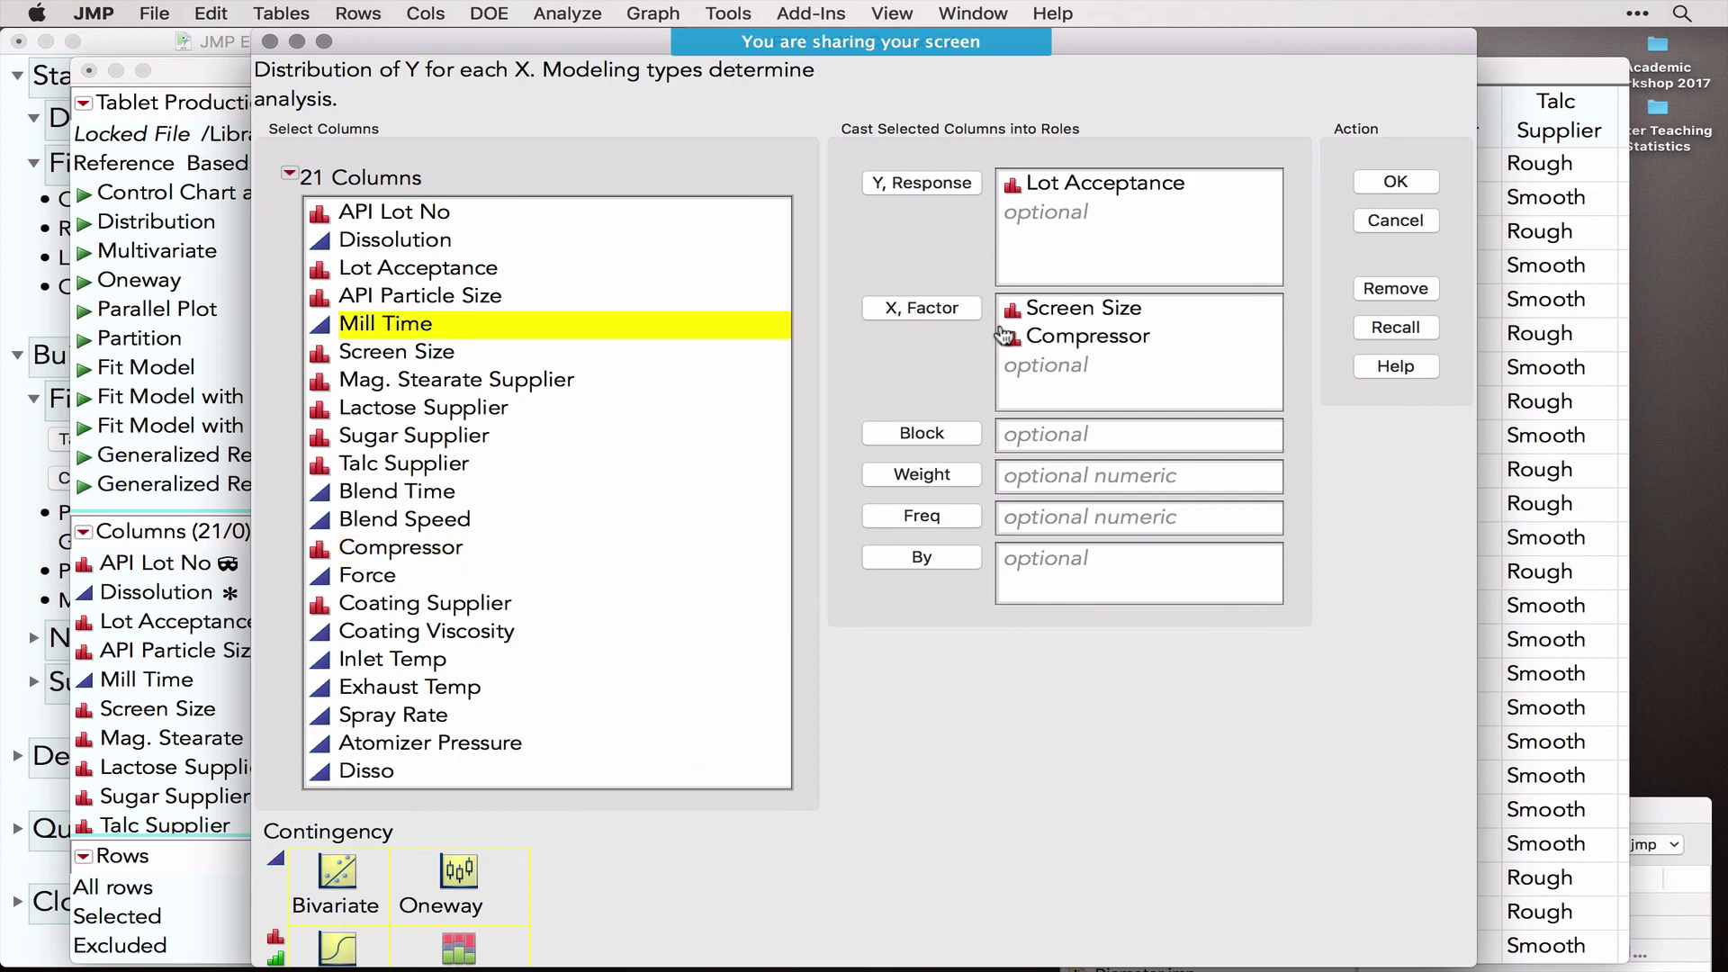
click(946, 311)
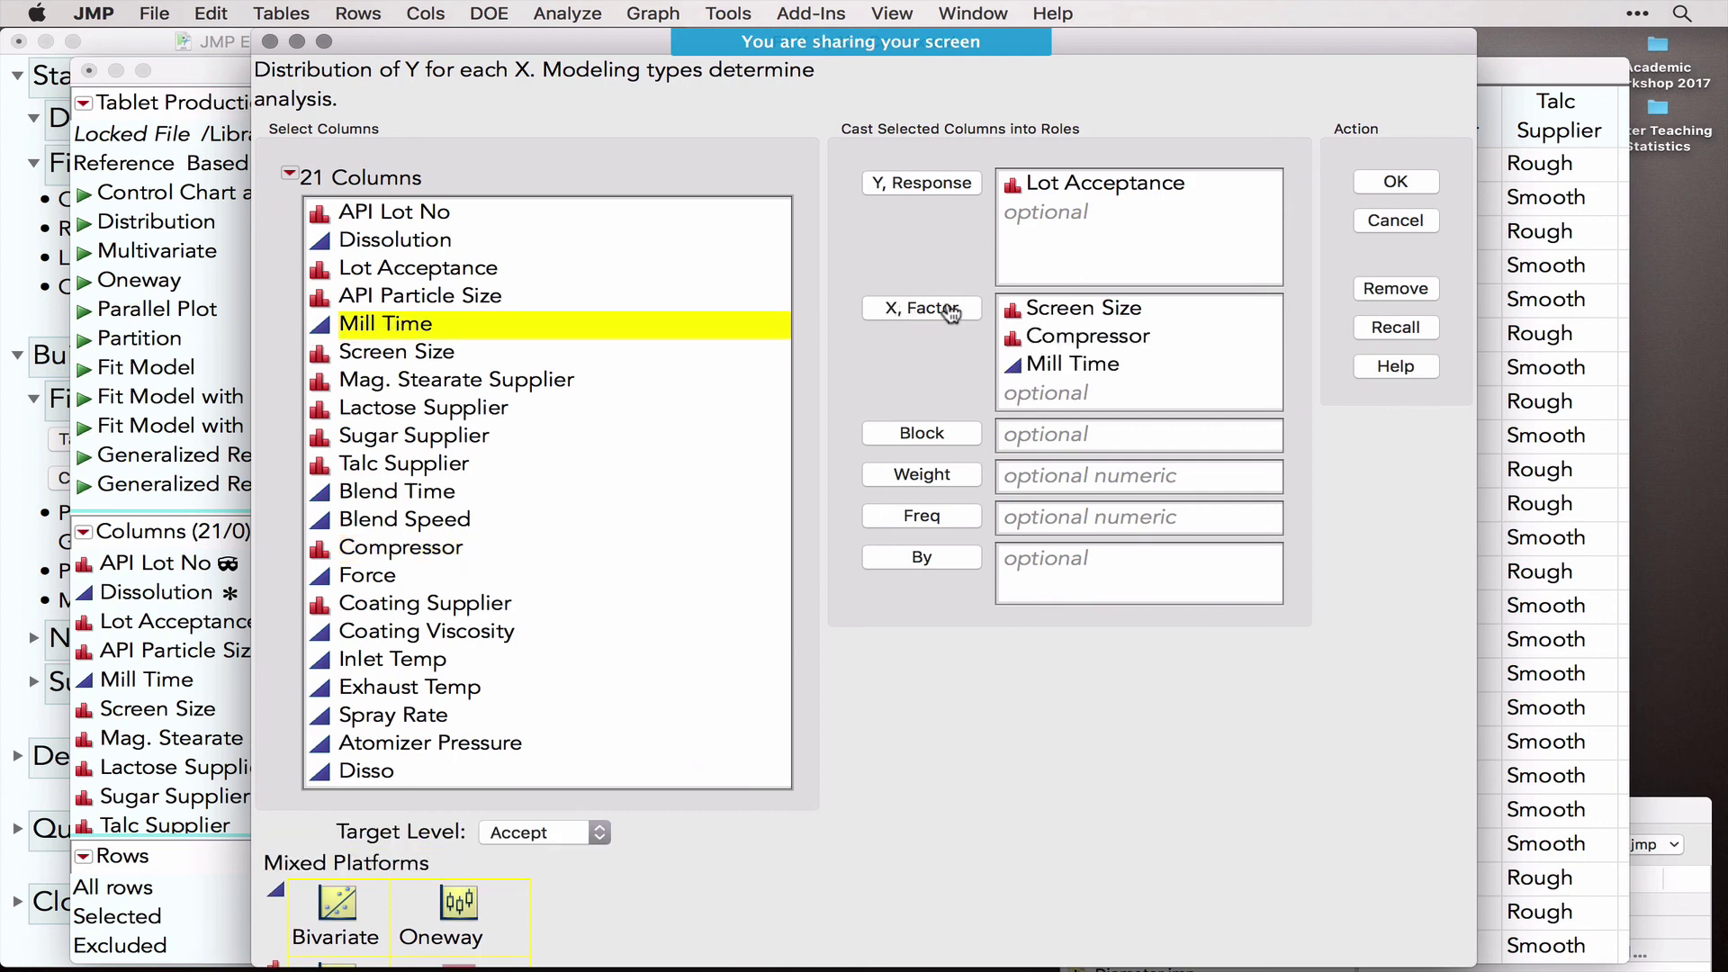
click(1396, 183)
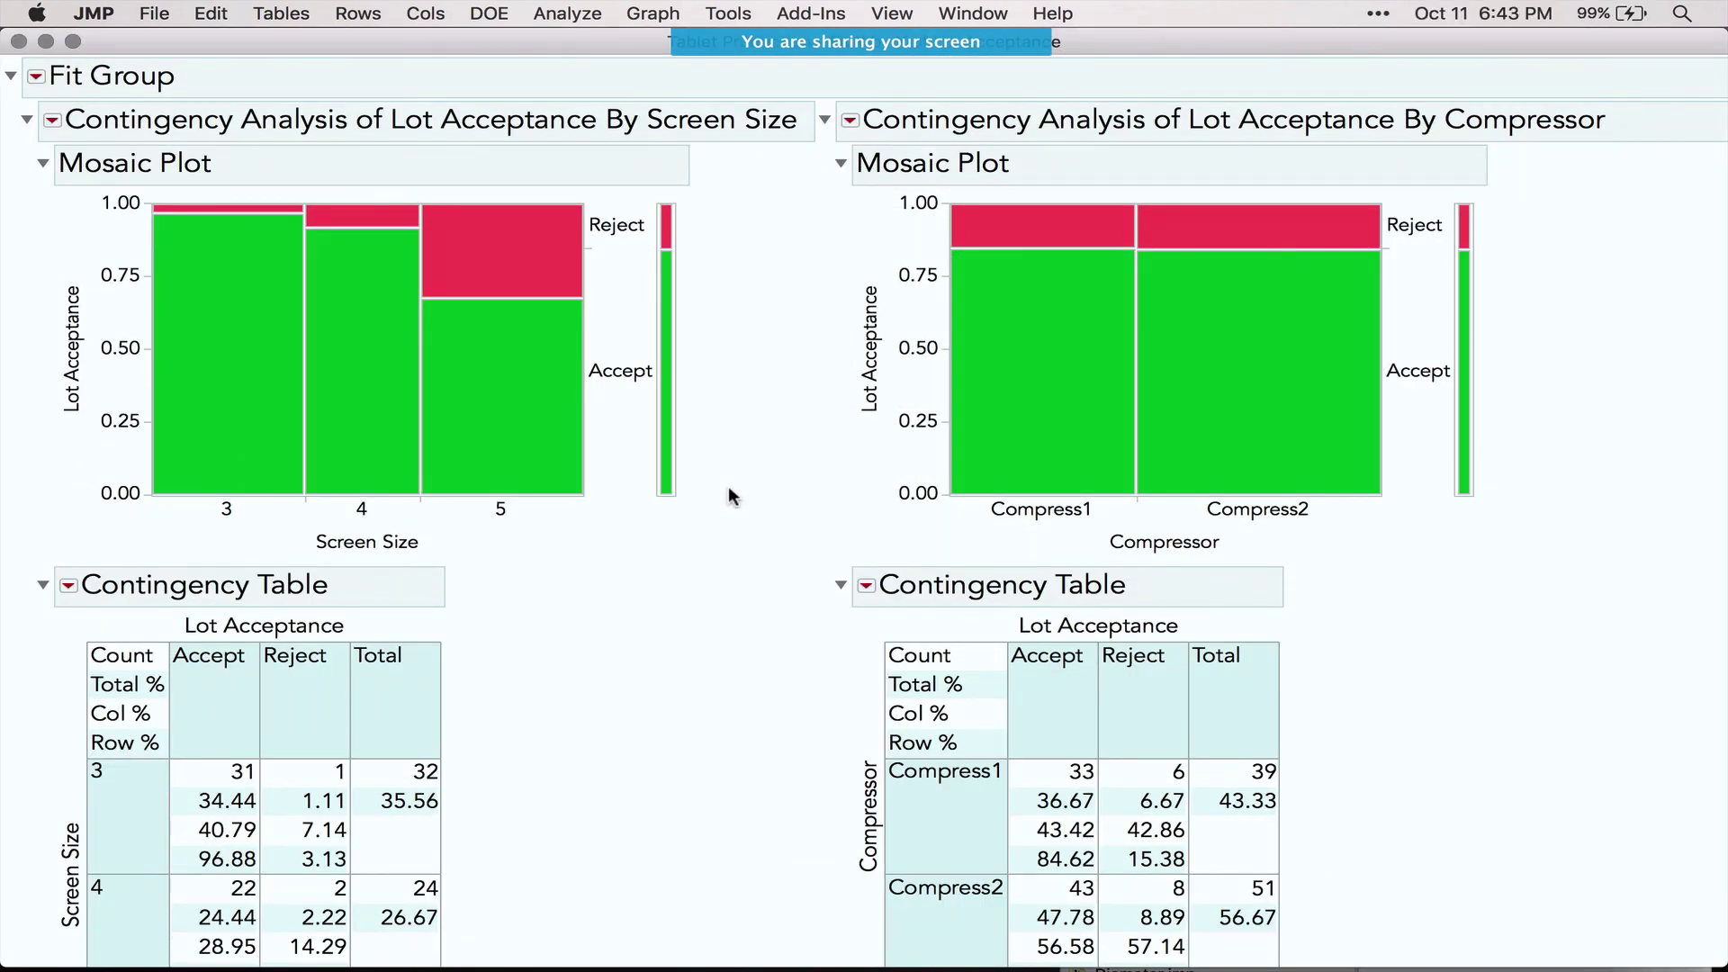
drag(486, 41, 525, 97)
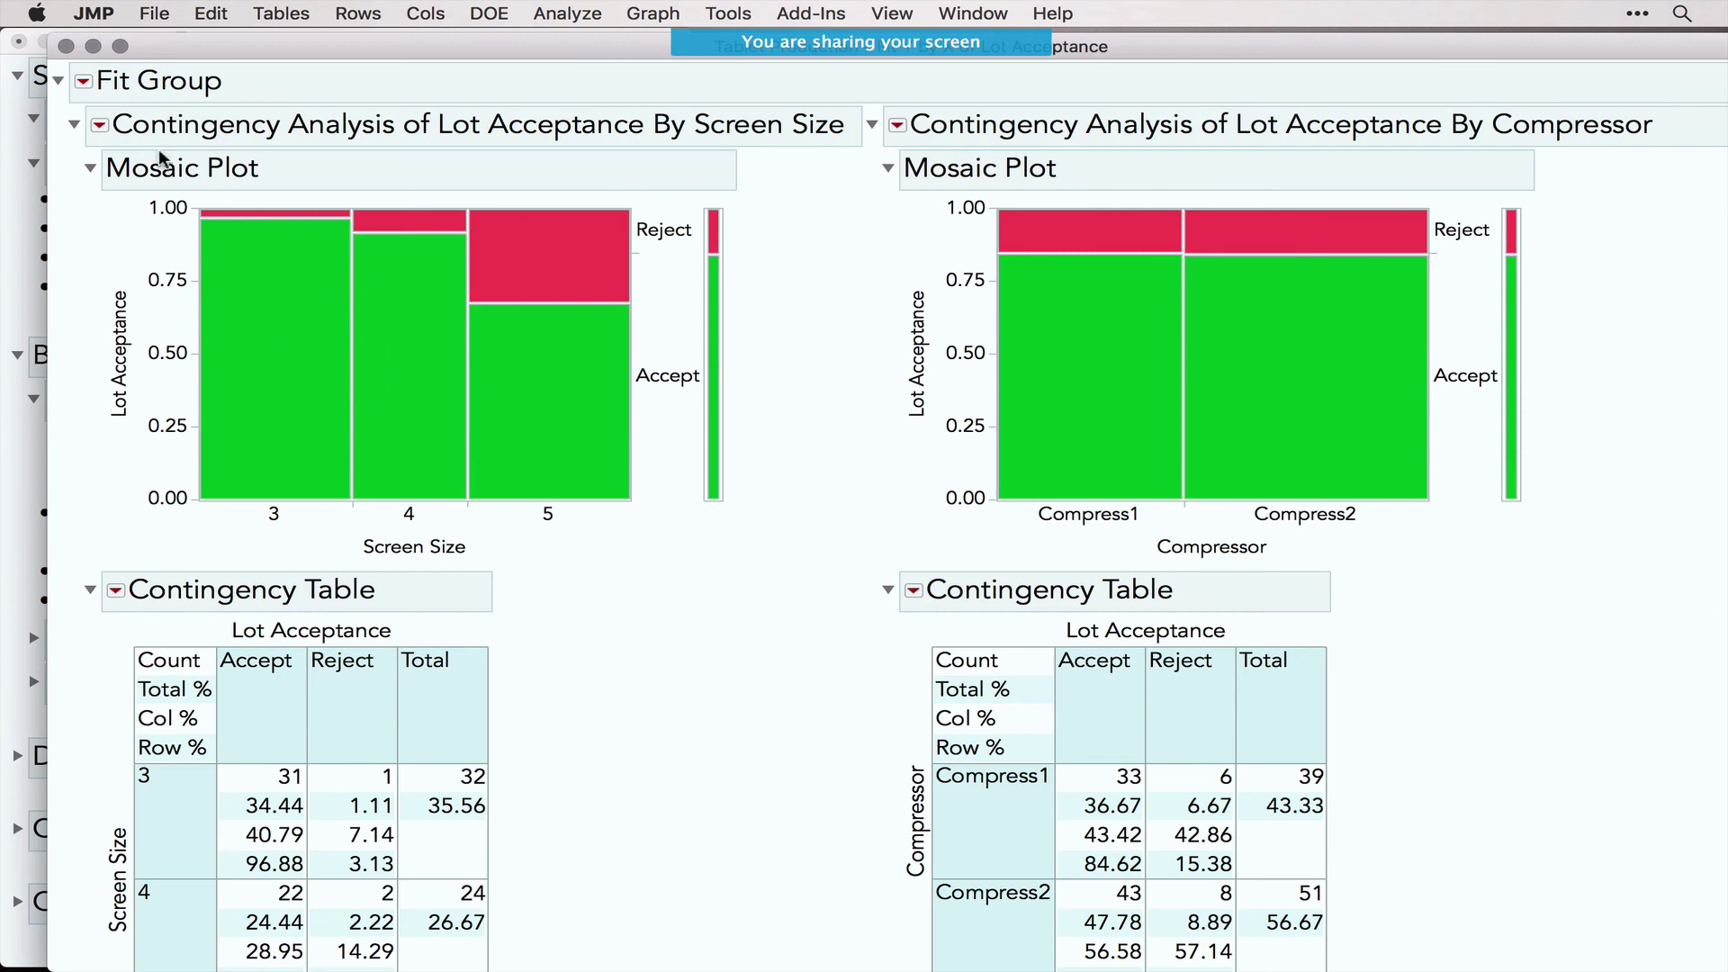
click(99, 126)
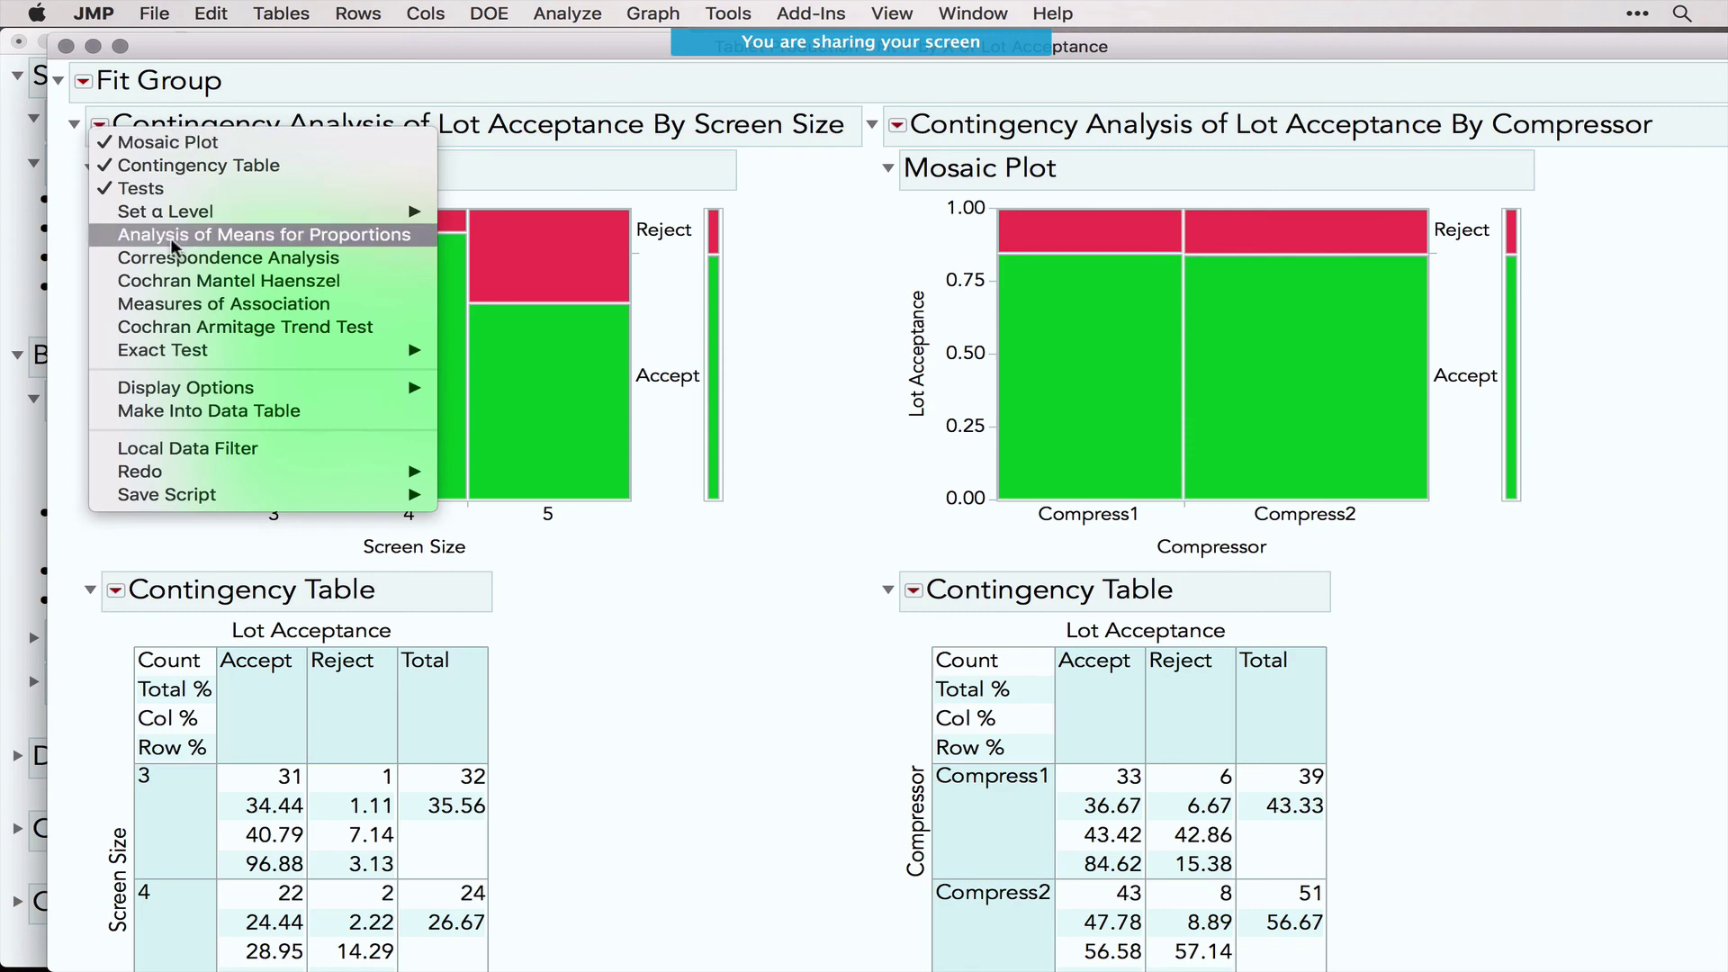
click(177, 324)
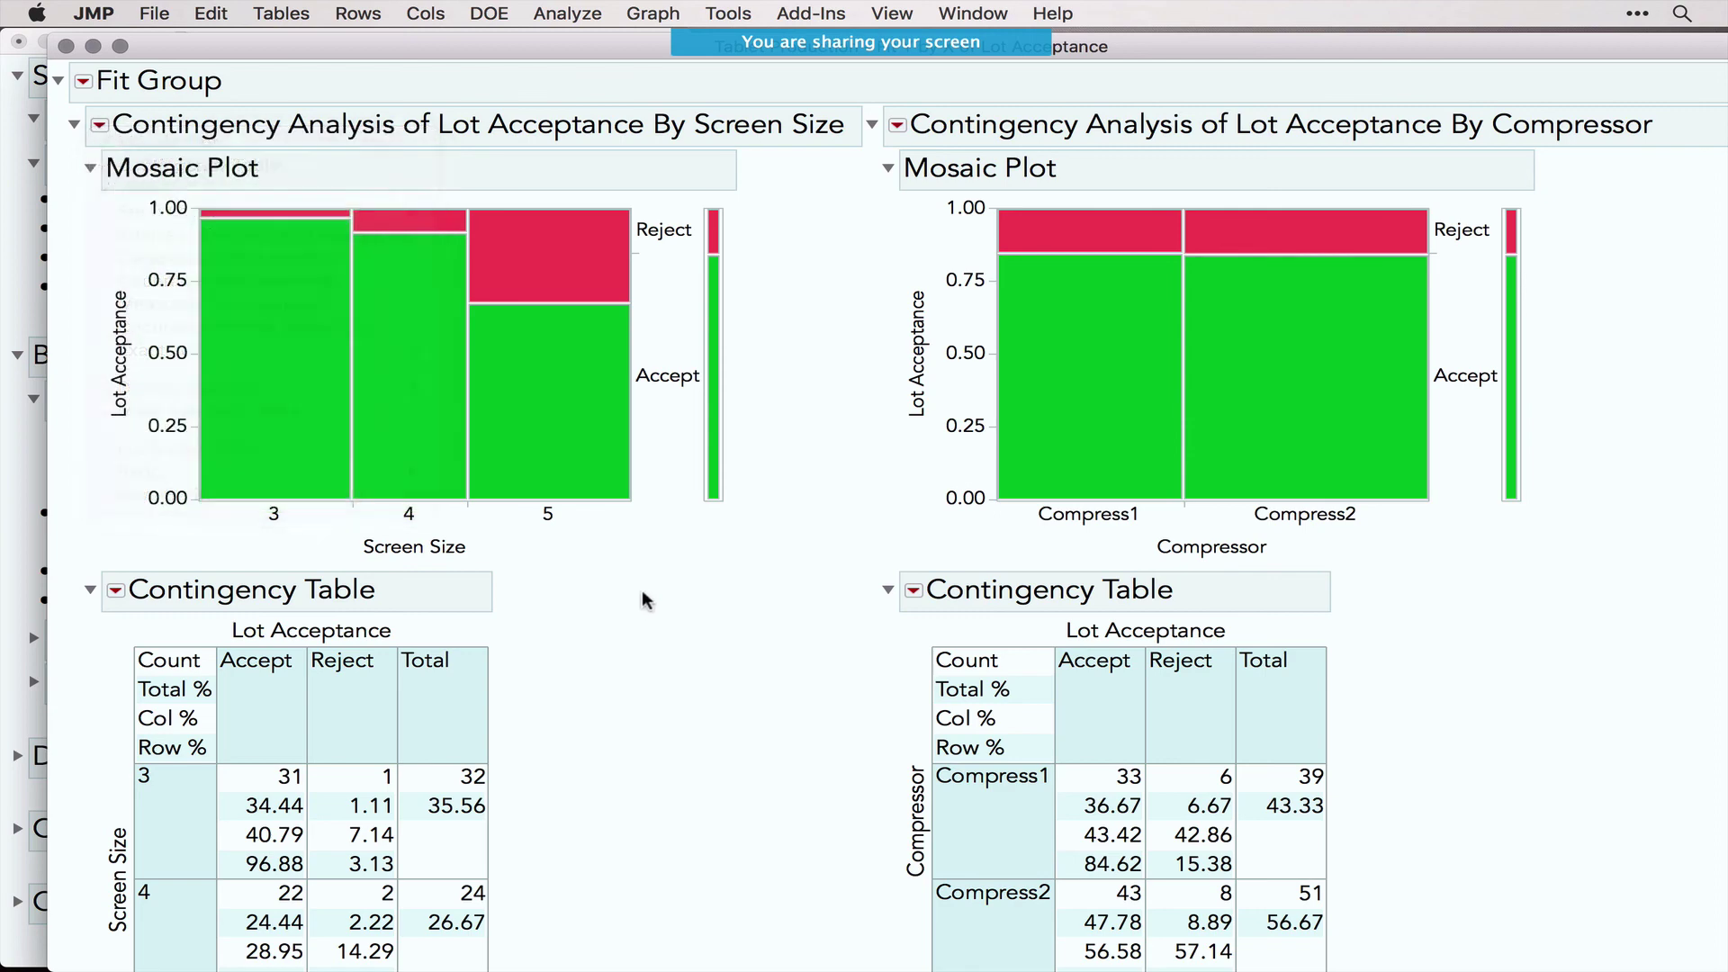
click(898, 127)
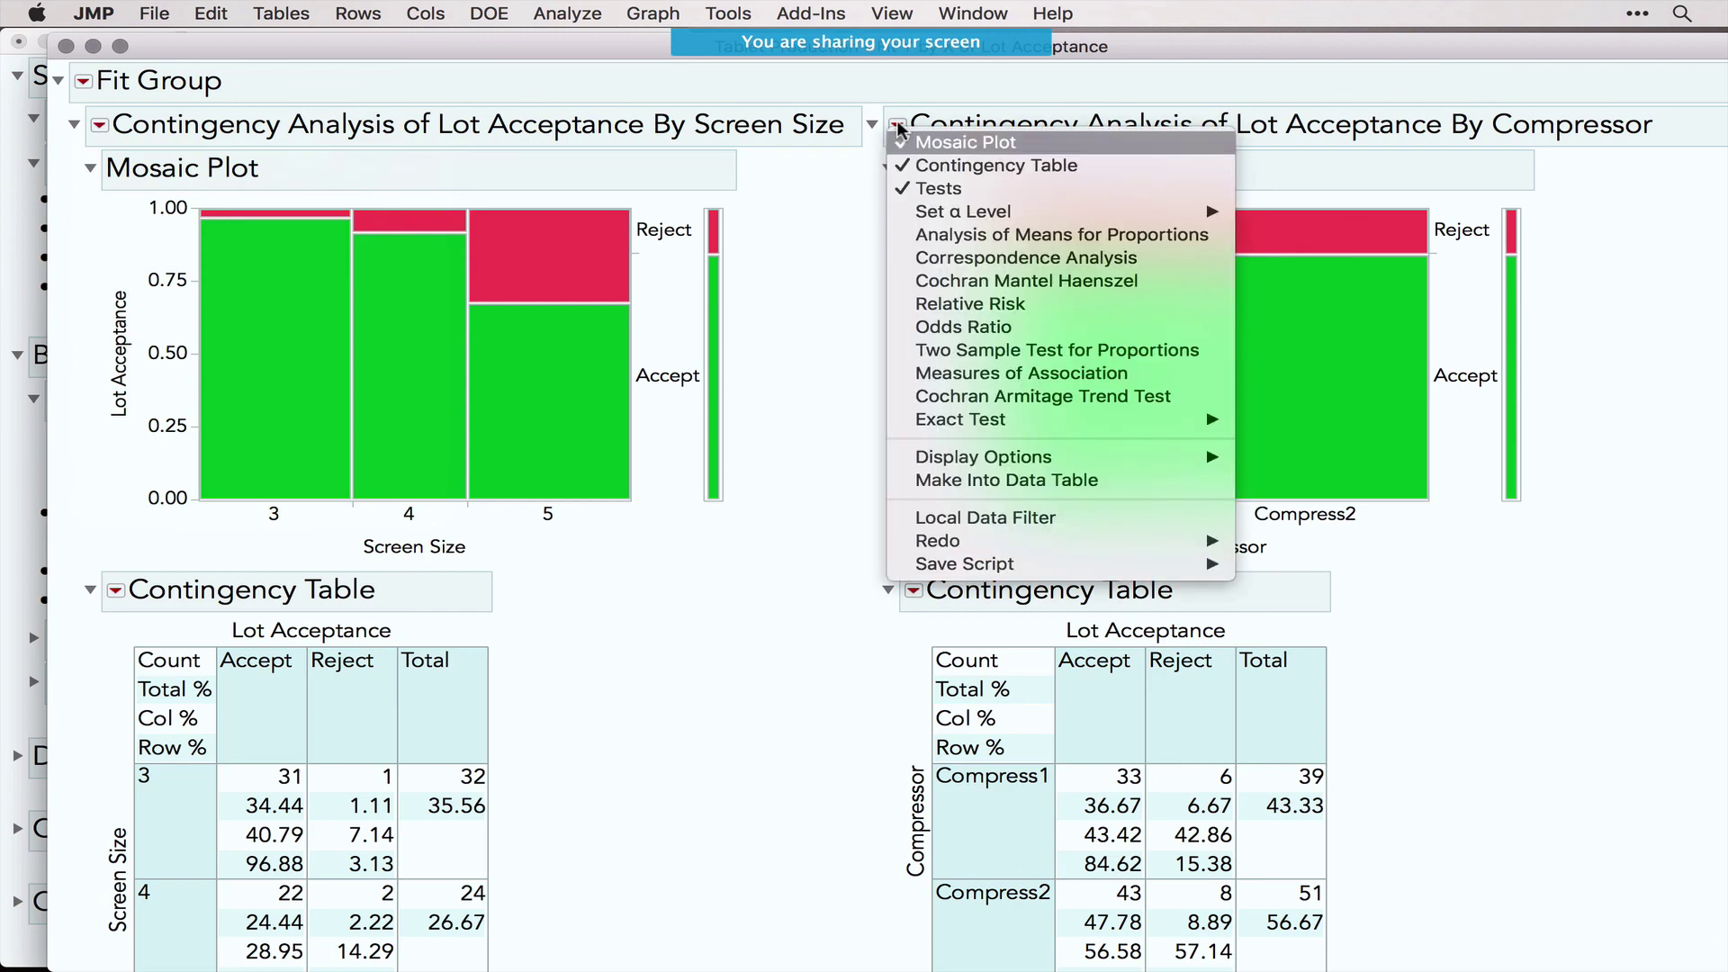
click(965, 324)
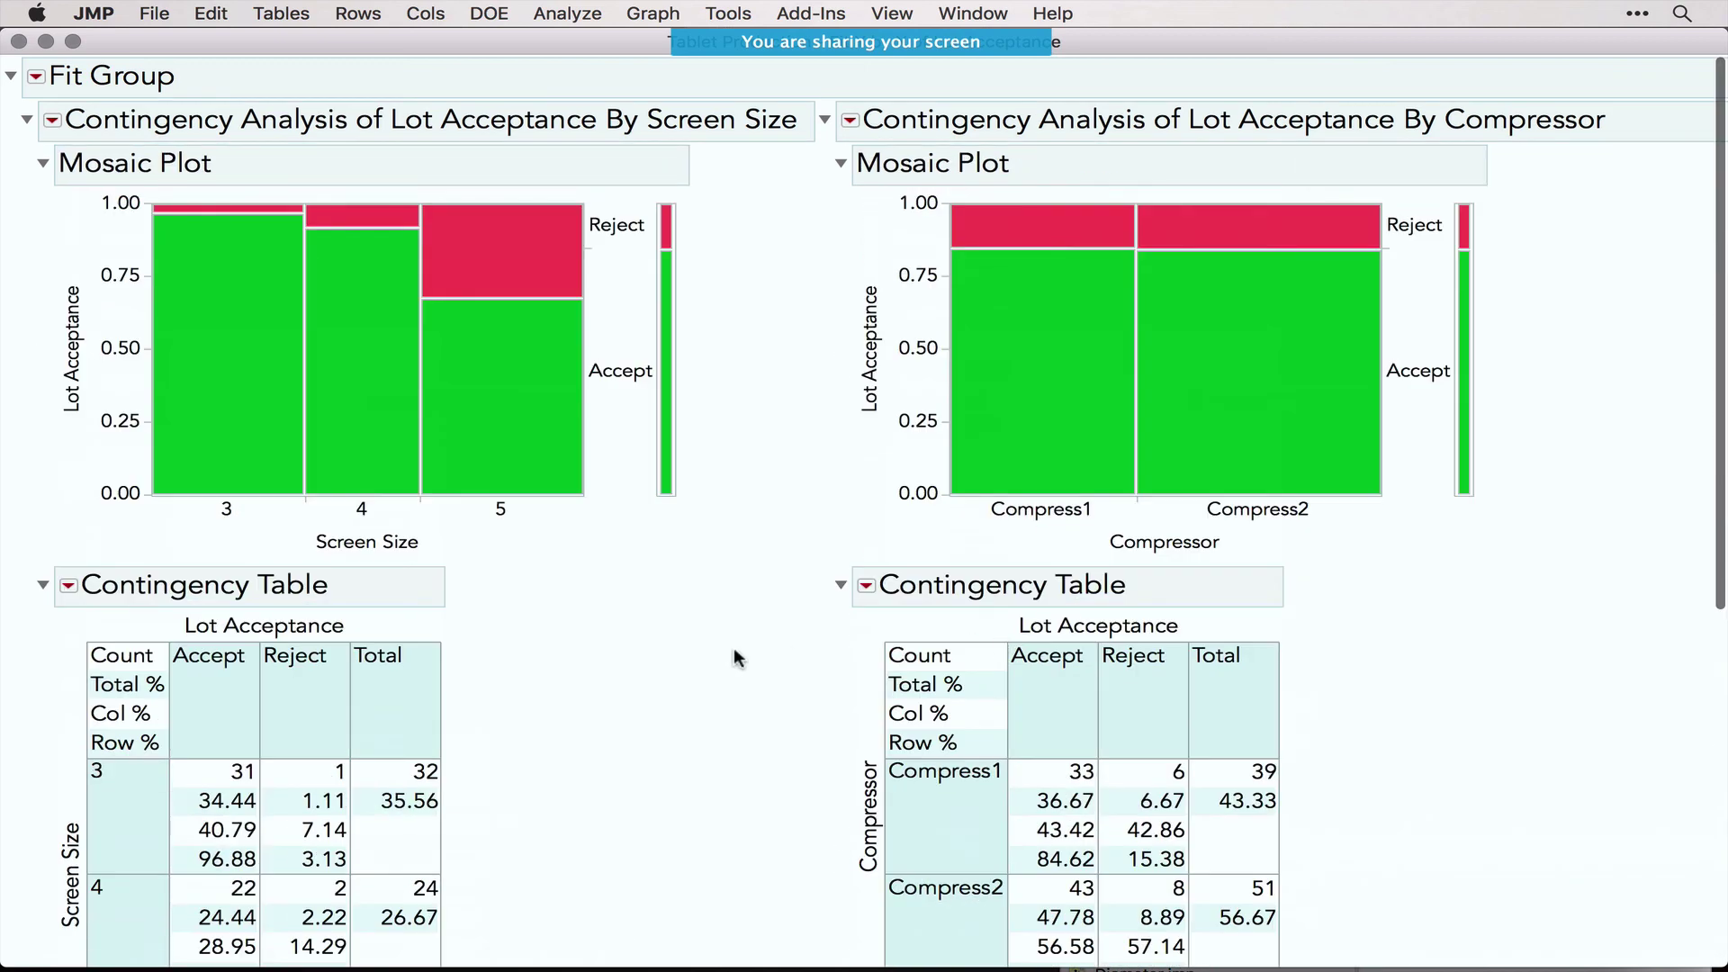
Step: Examine the logistic fit of Lot Acceptance by Mill Time, marking the Lot Acceptance axis and the Accept label with temporary circles
scroll(734, 650, right, 10)
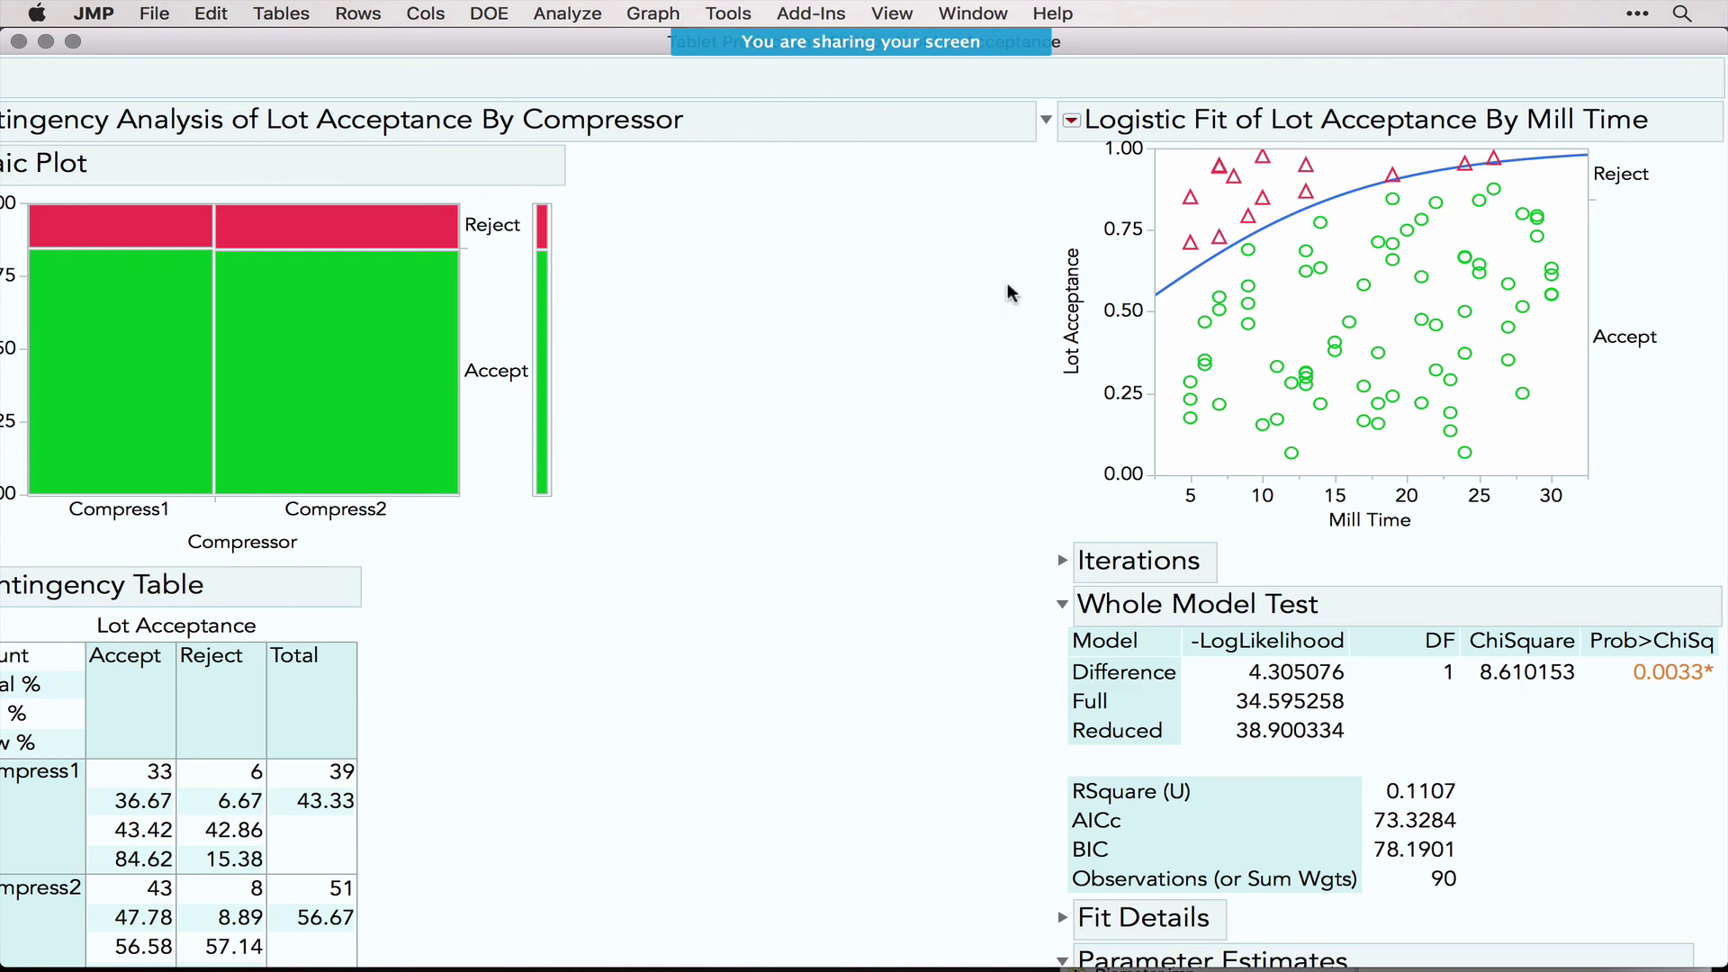
mouse_move(1013, 352)
mouse_down()
mouse_move(1120, 410)
mouse_move(1010, 408)
mouse_up()
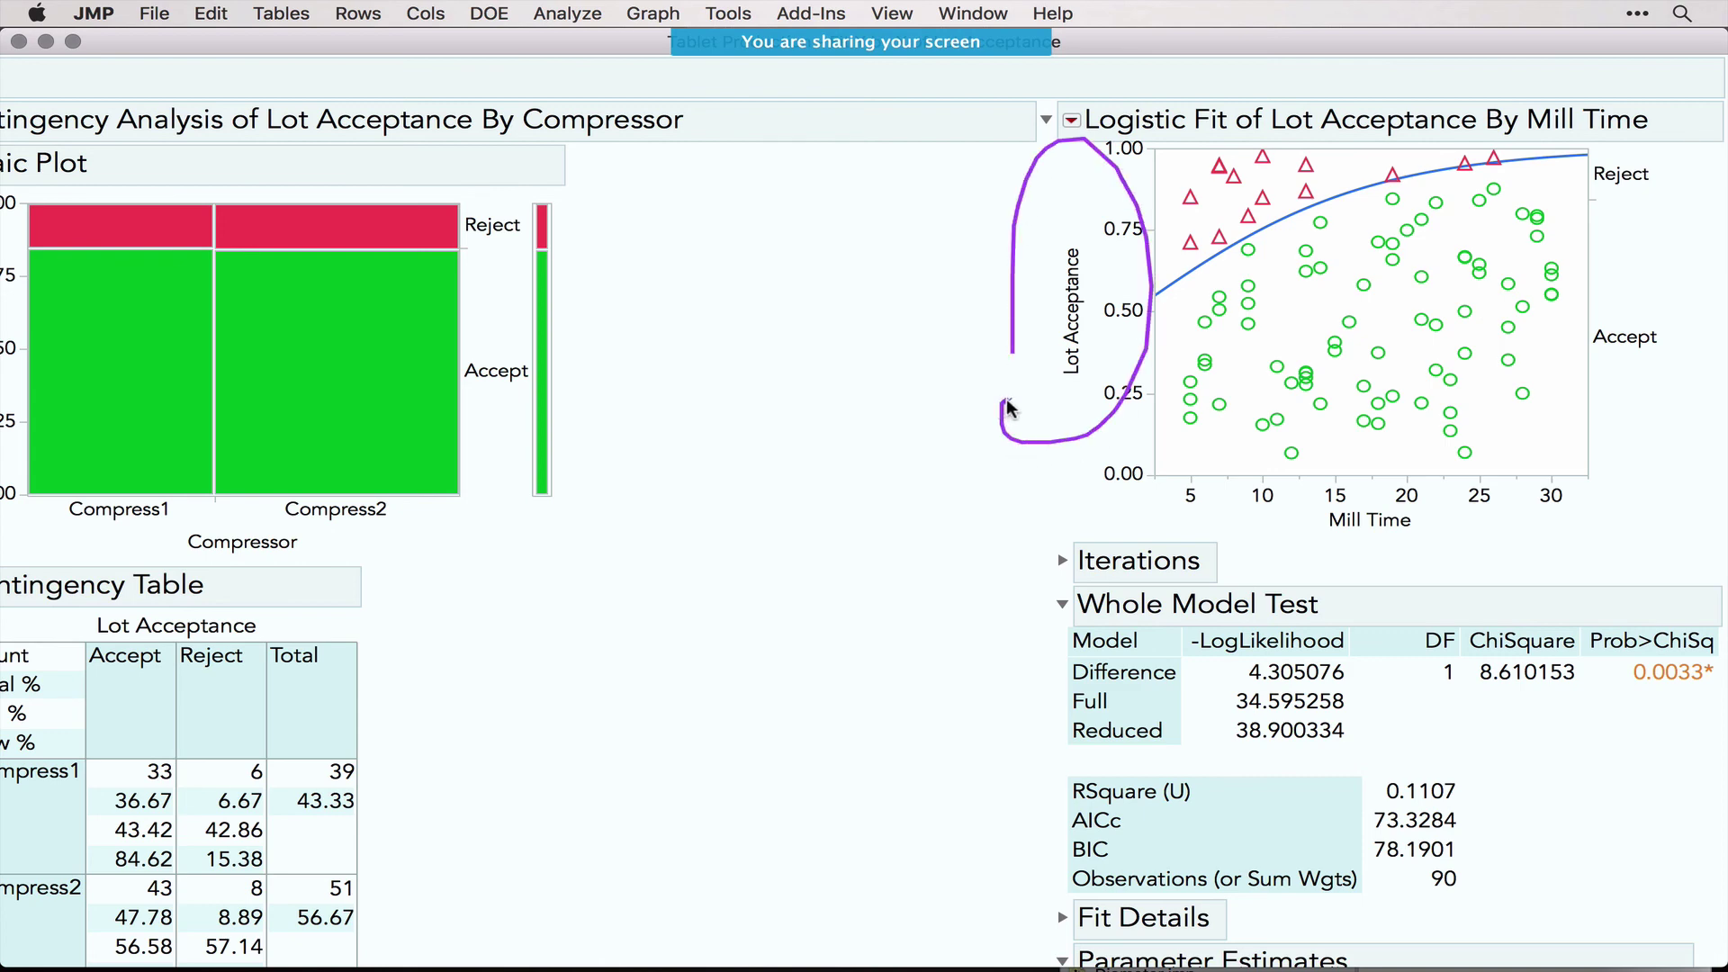
right_click(1306, 567)
click(1458, 540)
mouse_move(1458, 549)
mouse_down()
mouse_move(1450, 515)
mouse_move(1460, 542)
mouse_move(1425, 521)
mouse_up()
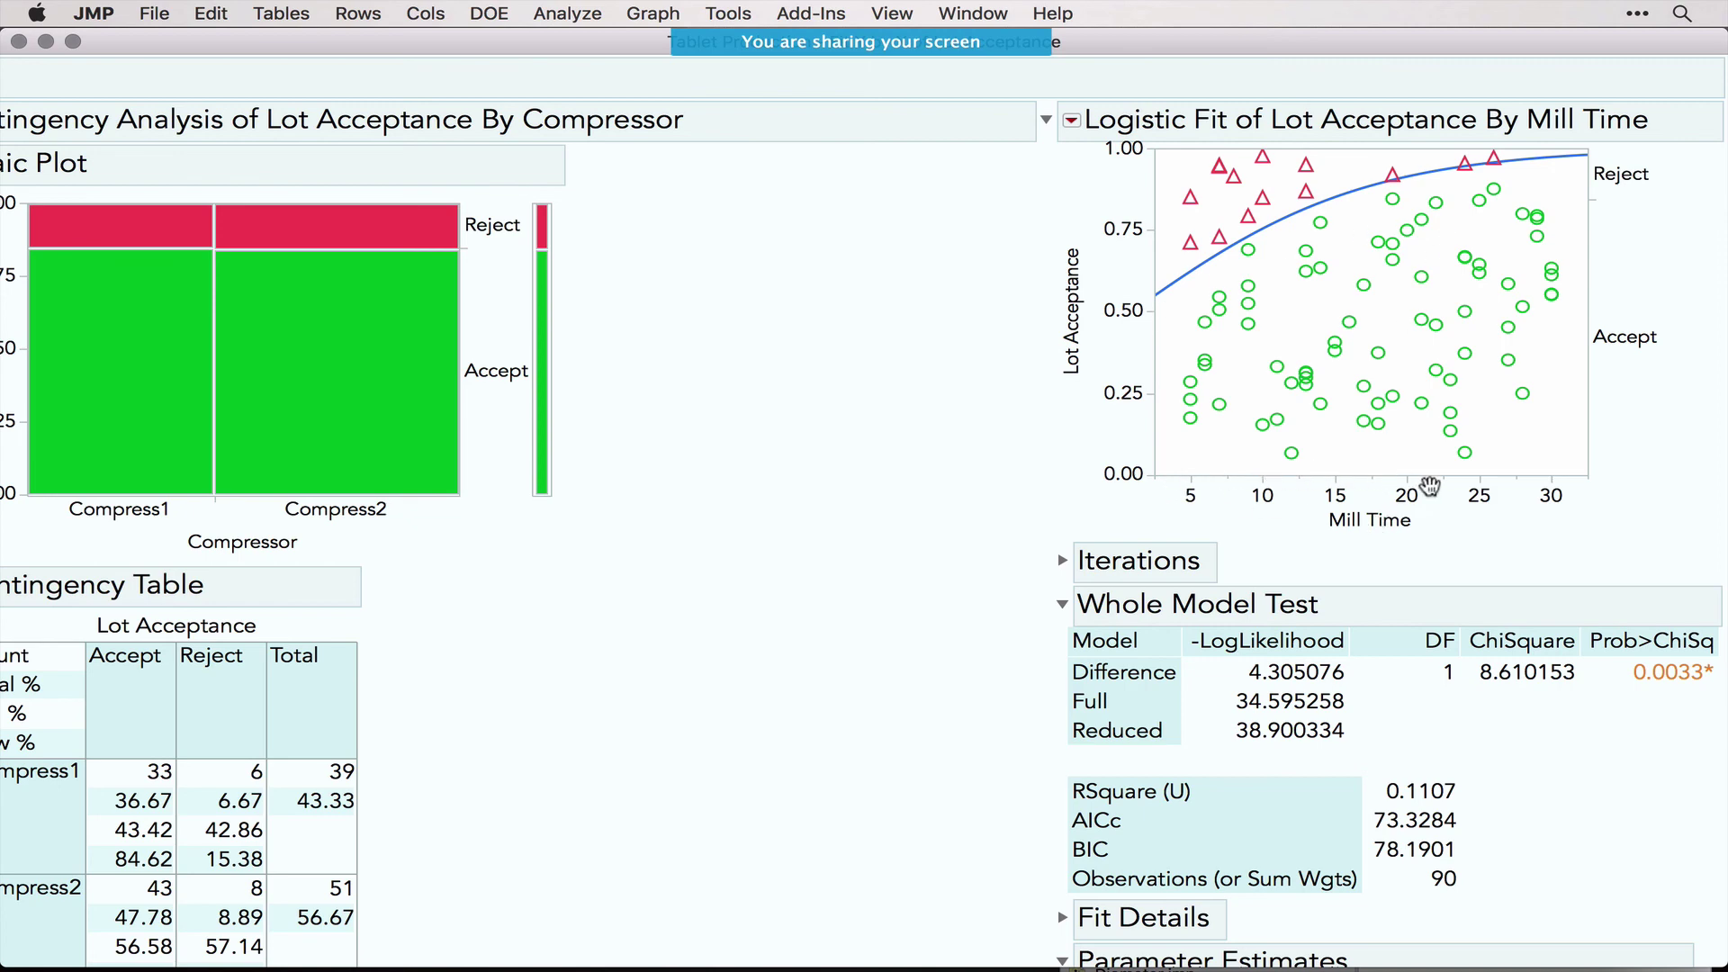
mouse_move(1679, 438)
mouse_down()
mouse_move(1630, 269)
mouse_move(1703, 387)
mouse_move(1672, 354)
mouse_up()
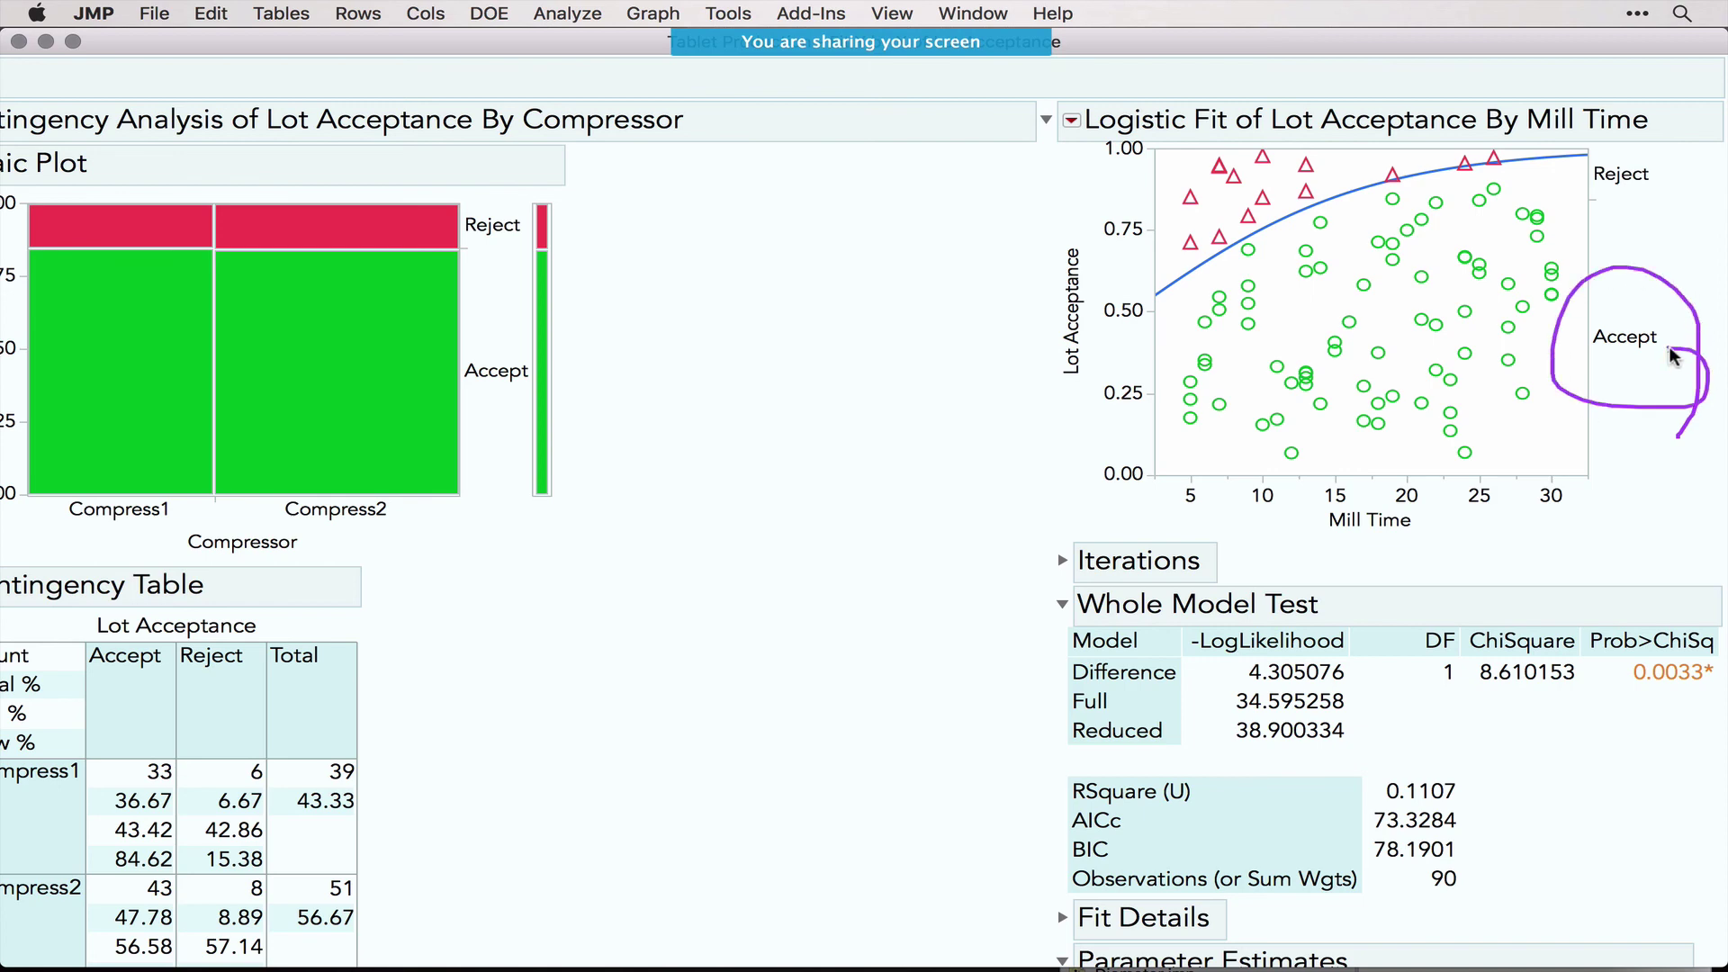
mouse_move(1007, 405)
mouse_down()
mouse_move(1089, 327)
mouse_move(1234, 252)
mouse_move(1505, 158)
mouse_move(1620, 151)
mouse_up()
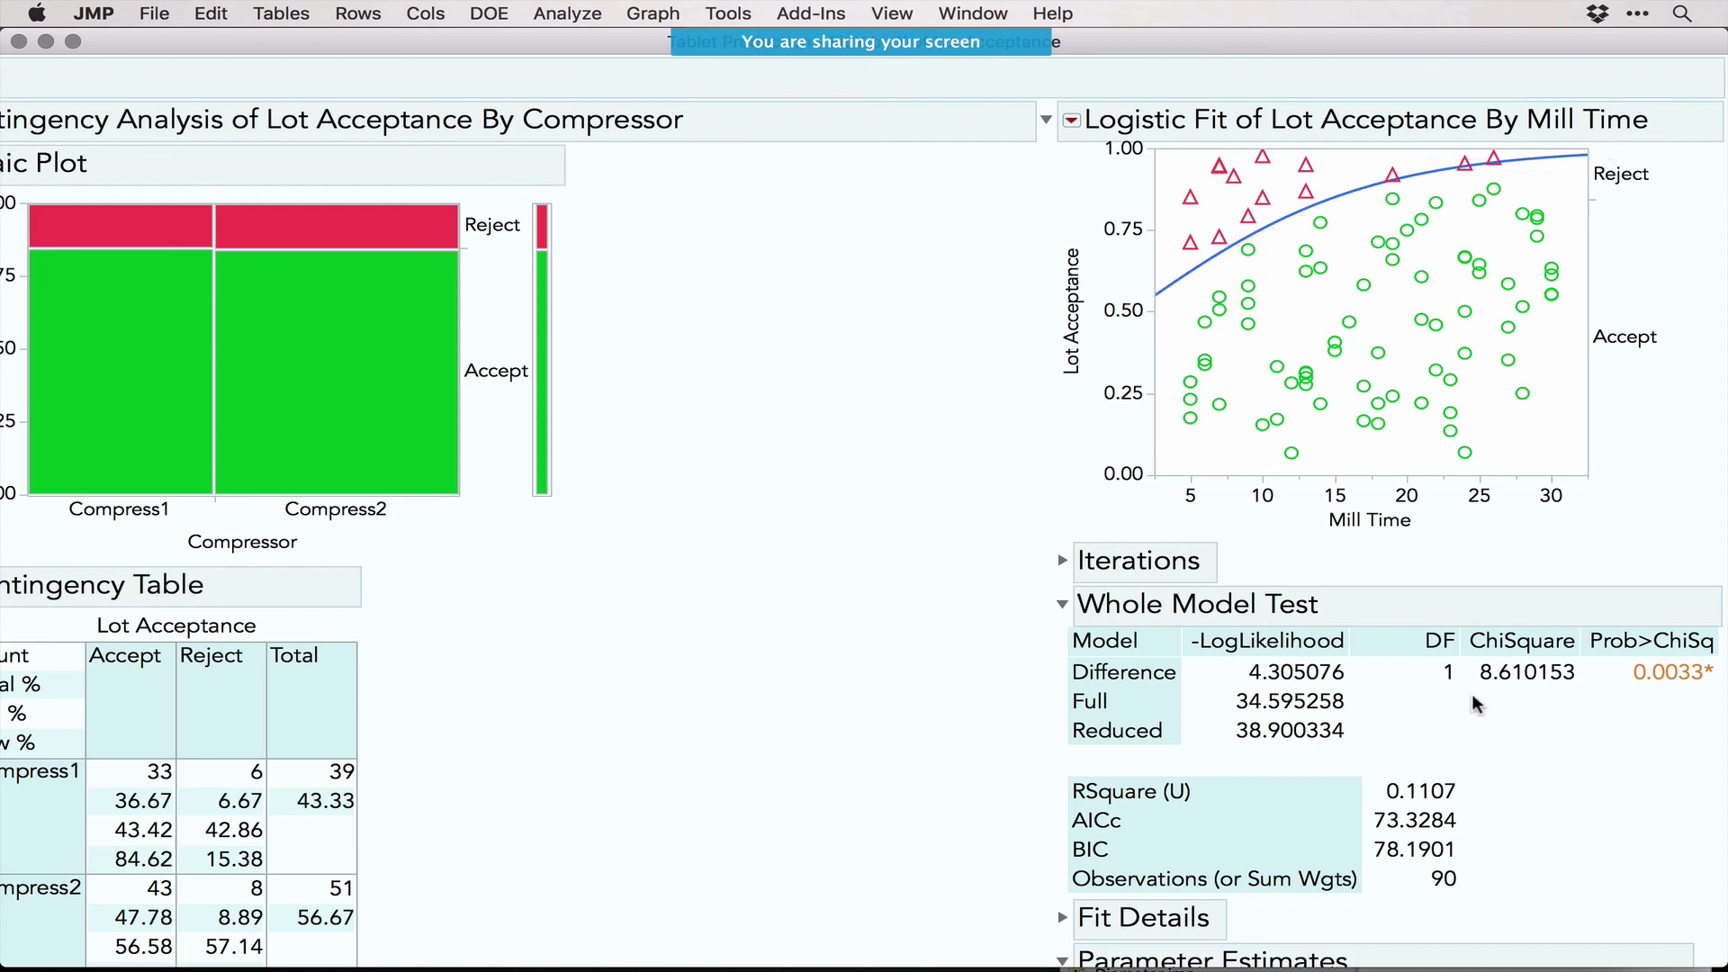
Step: Expand the Fit Details of the logistic fit by Mill Time and examine its fit measures and parameter estimates
scroll(1085, 648, down, 5)
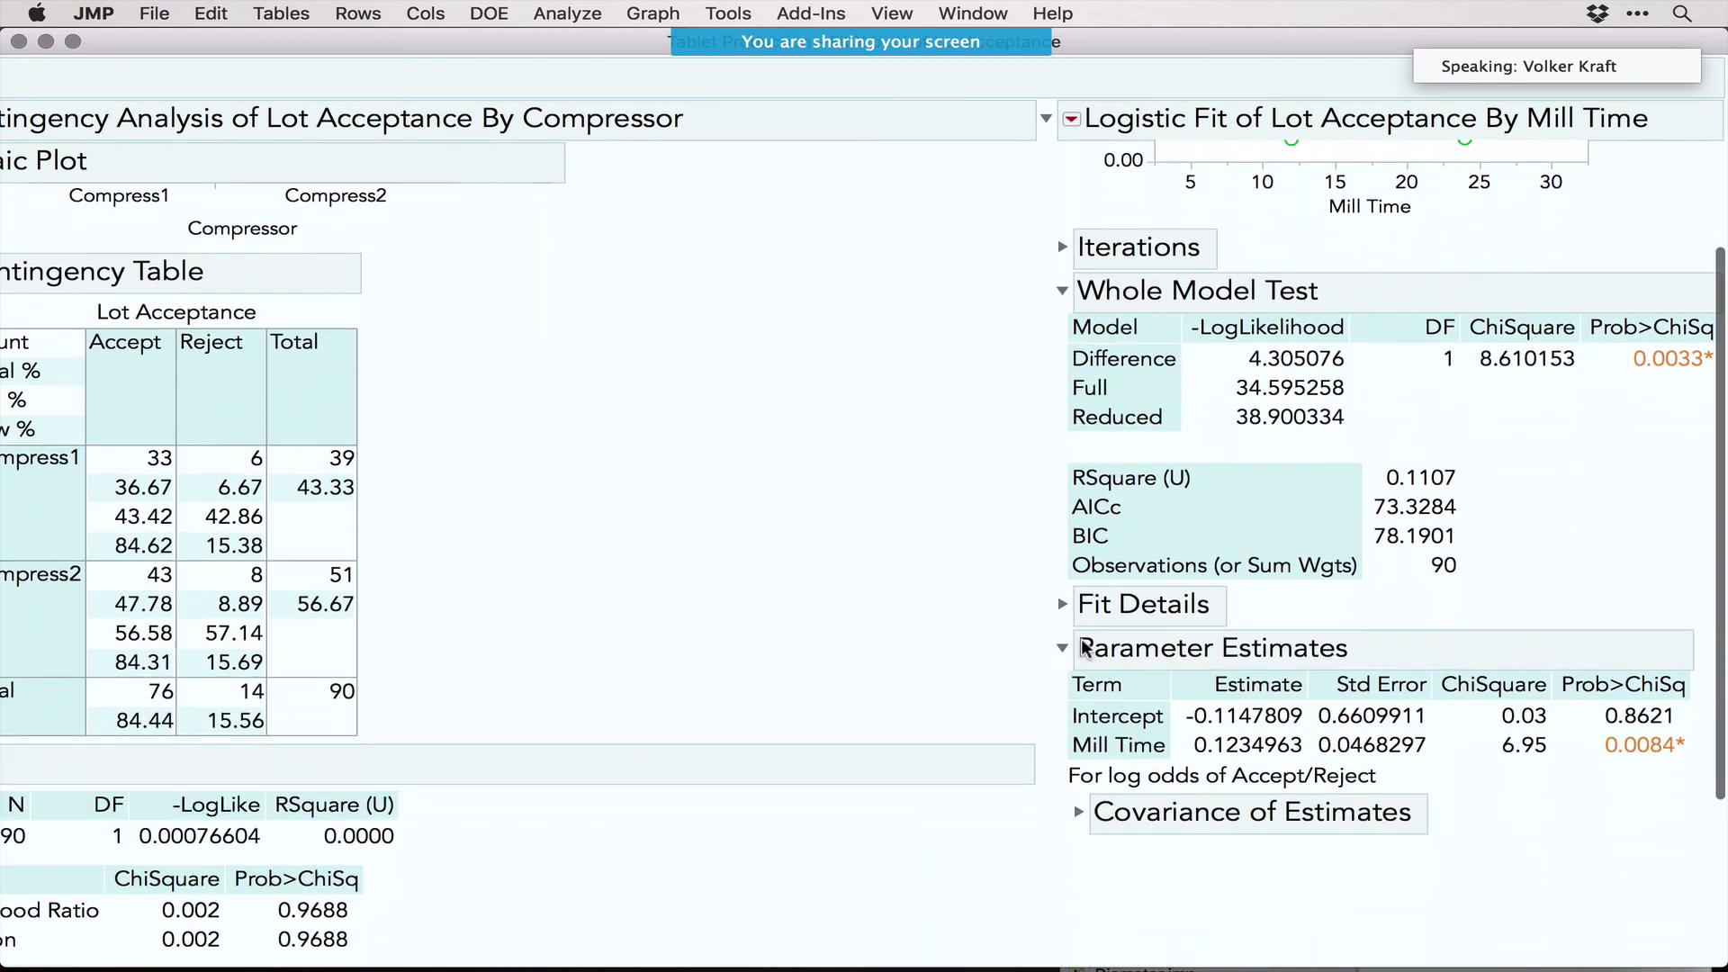
click(1062, 604)
scroll(1238, 720, down, 2)
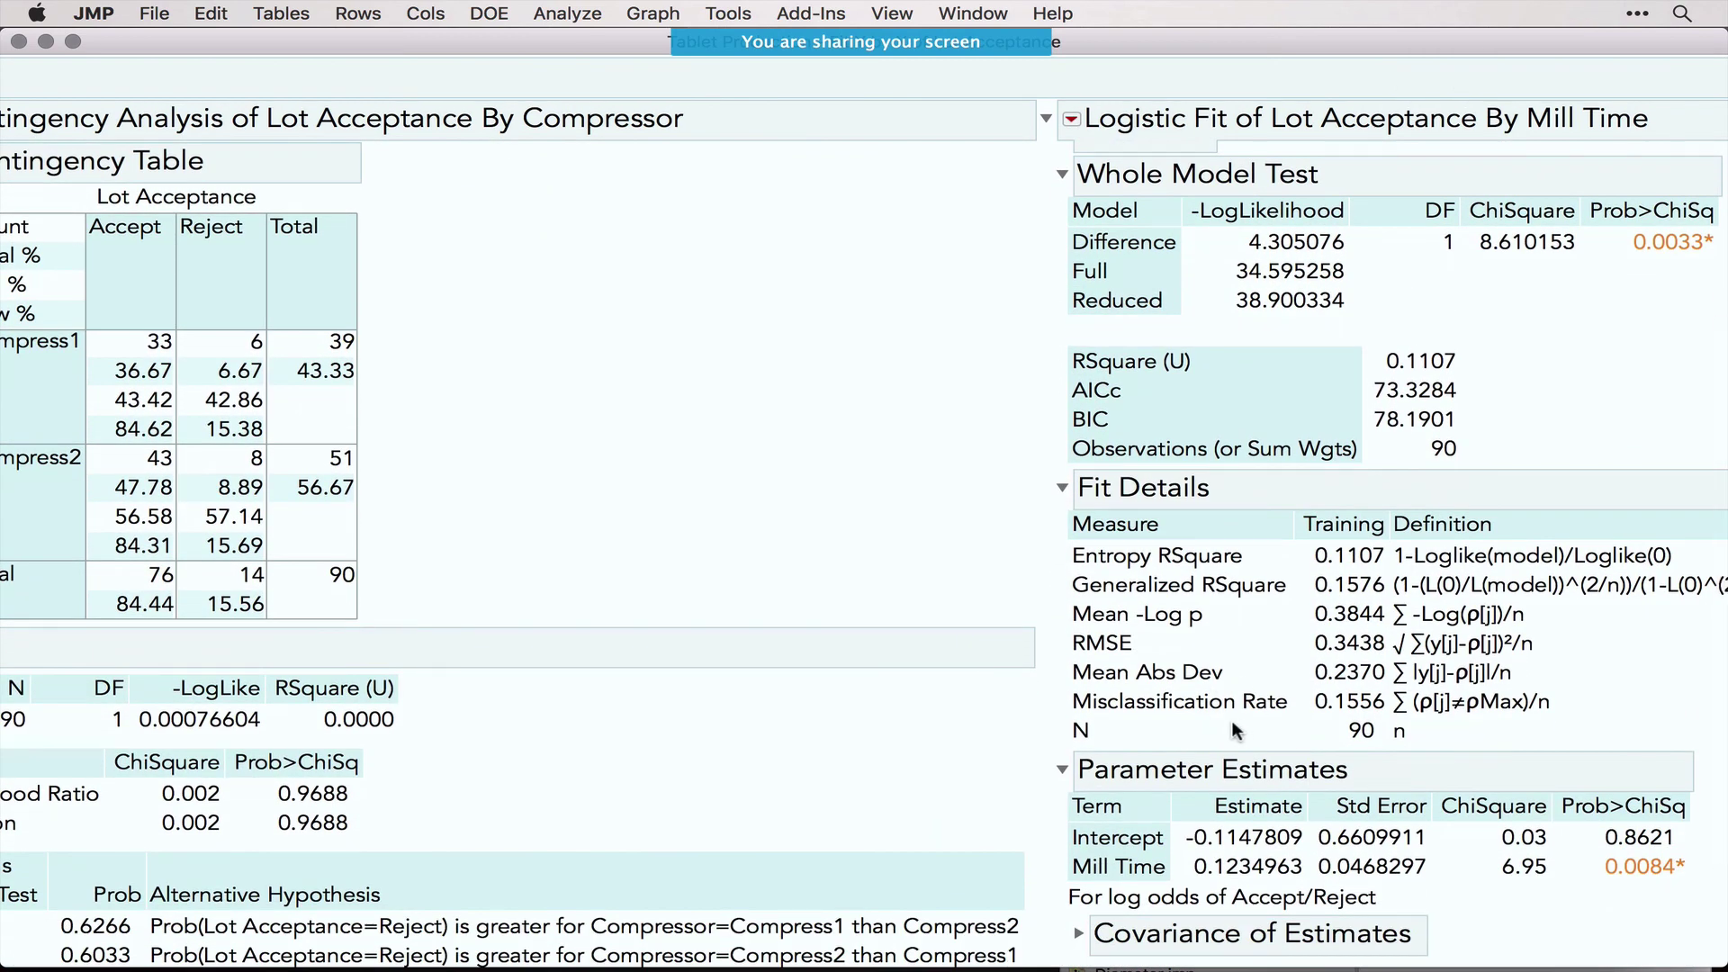
mouse_move(1210, 927)
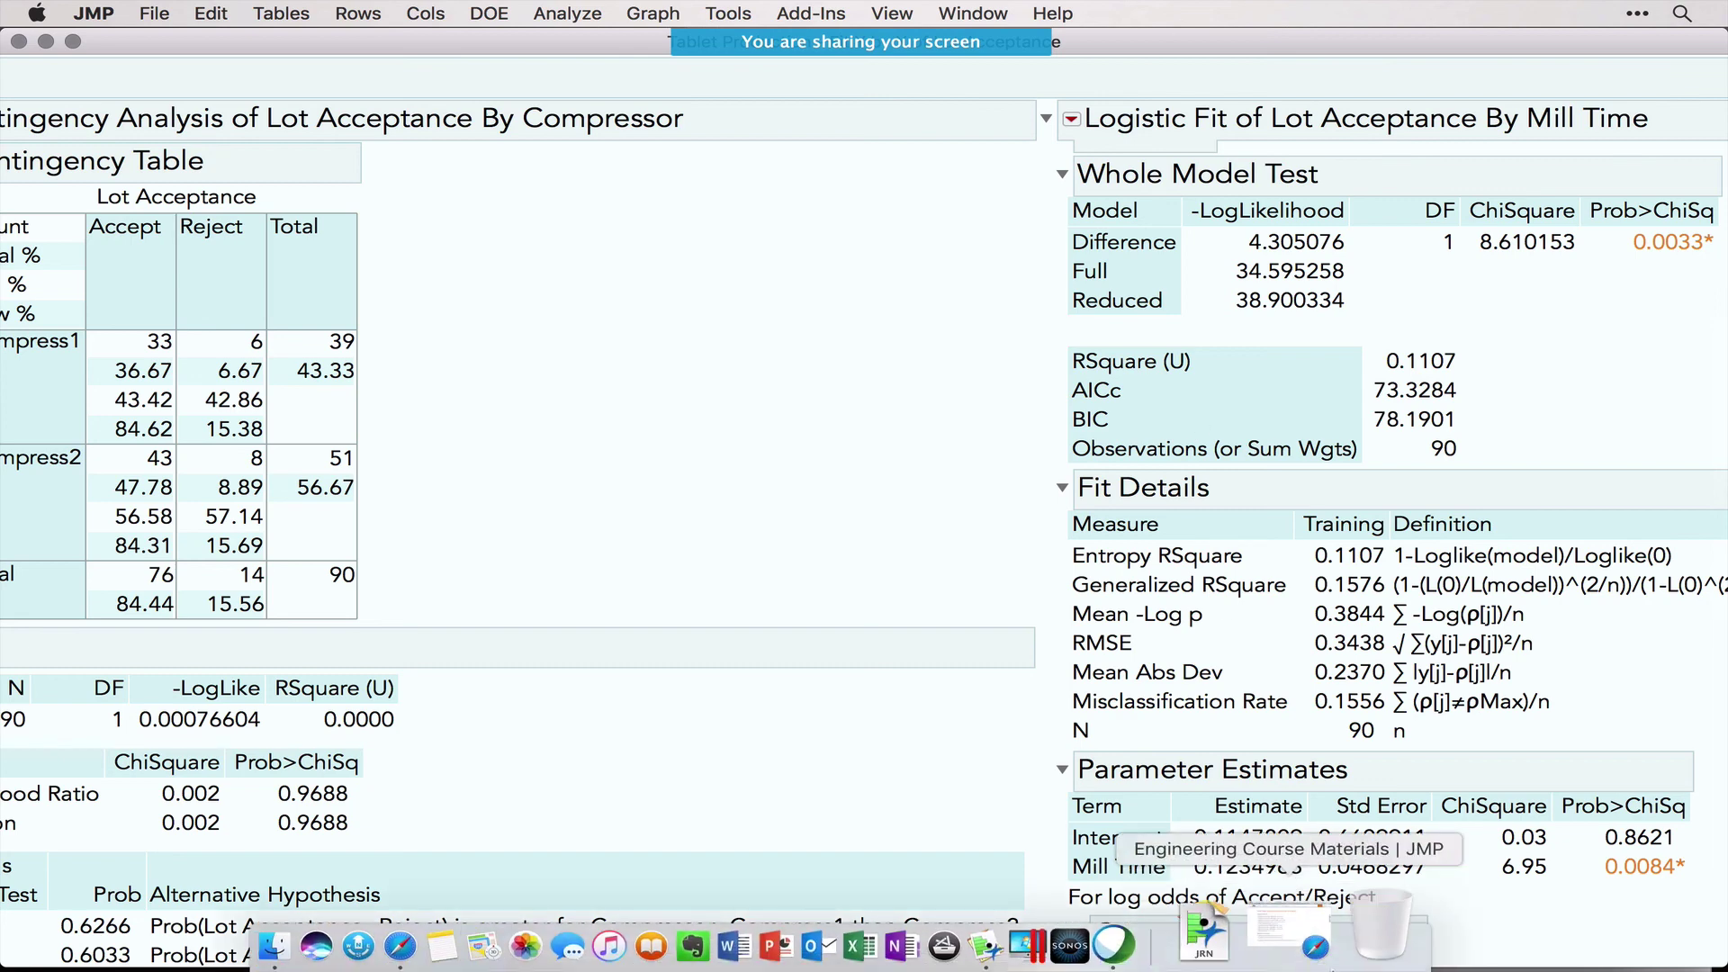
scroll(1260, 405, up, 5)
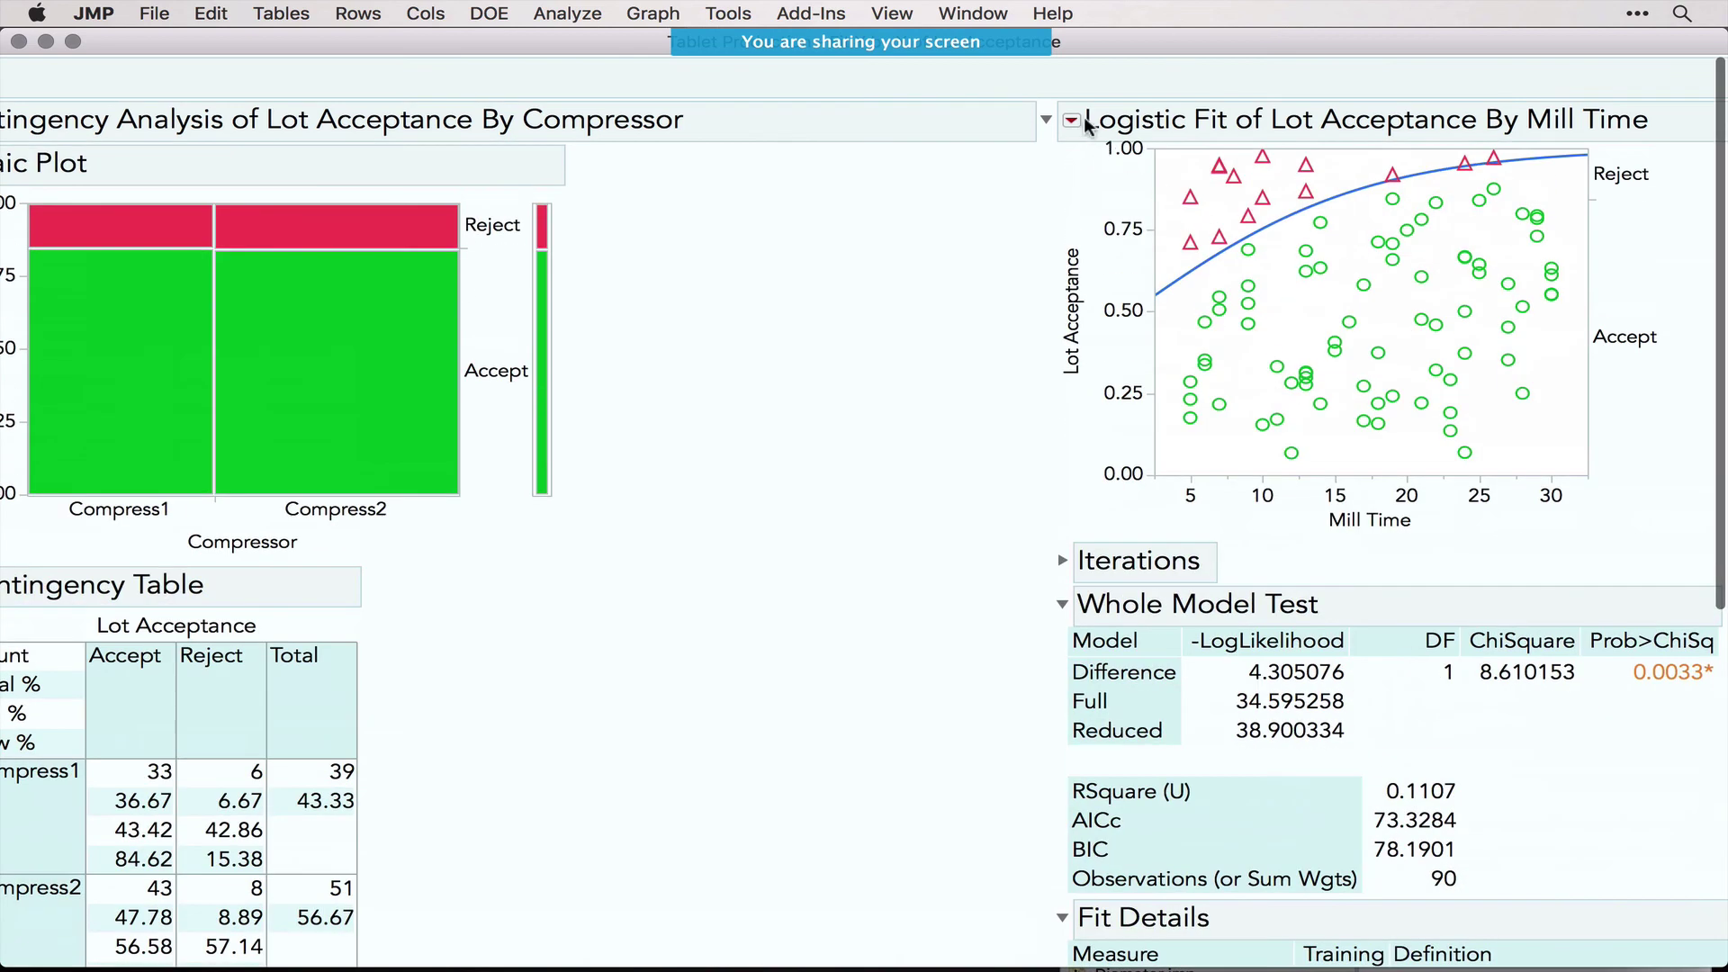
Step: Add an ROC curve to the logistic fit by Mill Time with Accept as the positive level, and examine the AUC
click(1073, 121)
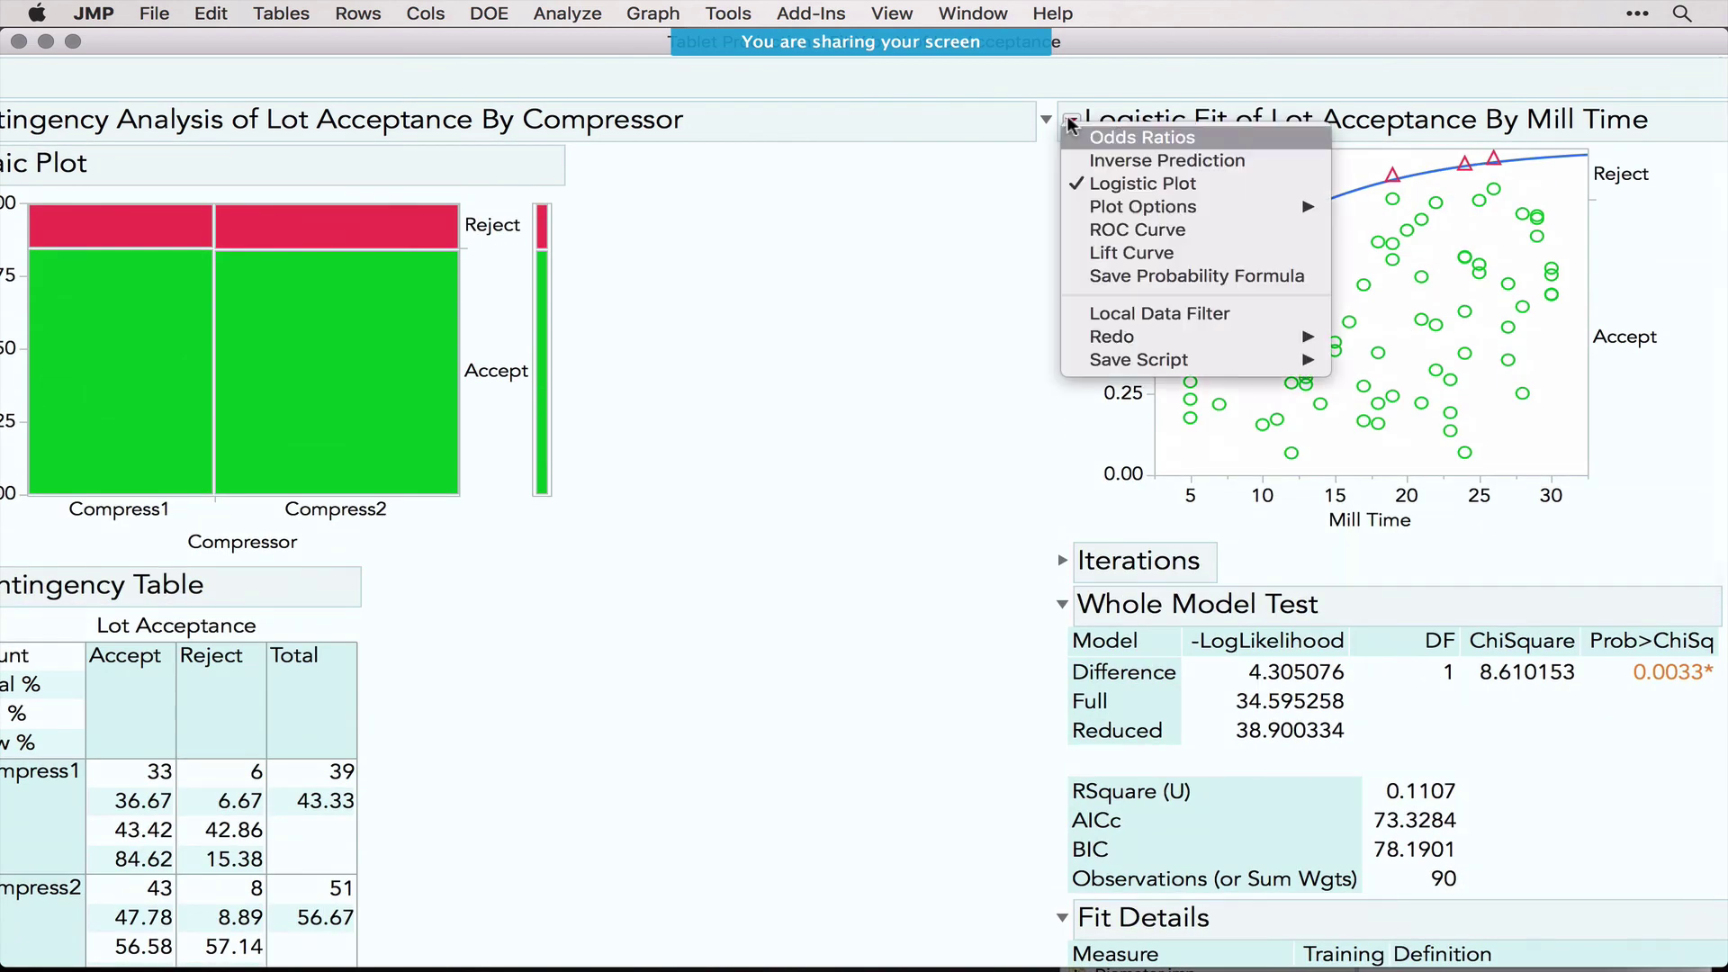
click(1125, 232)
click(734, 285)
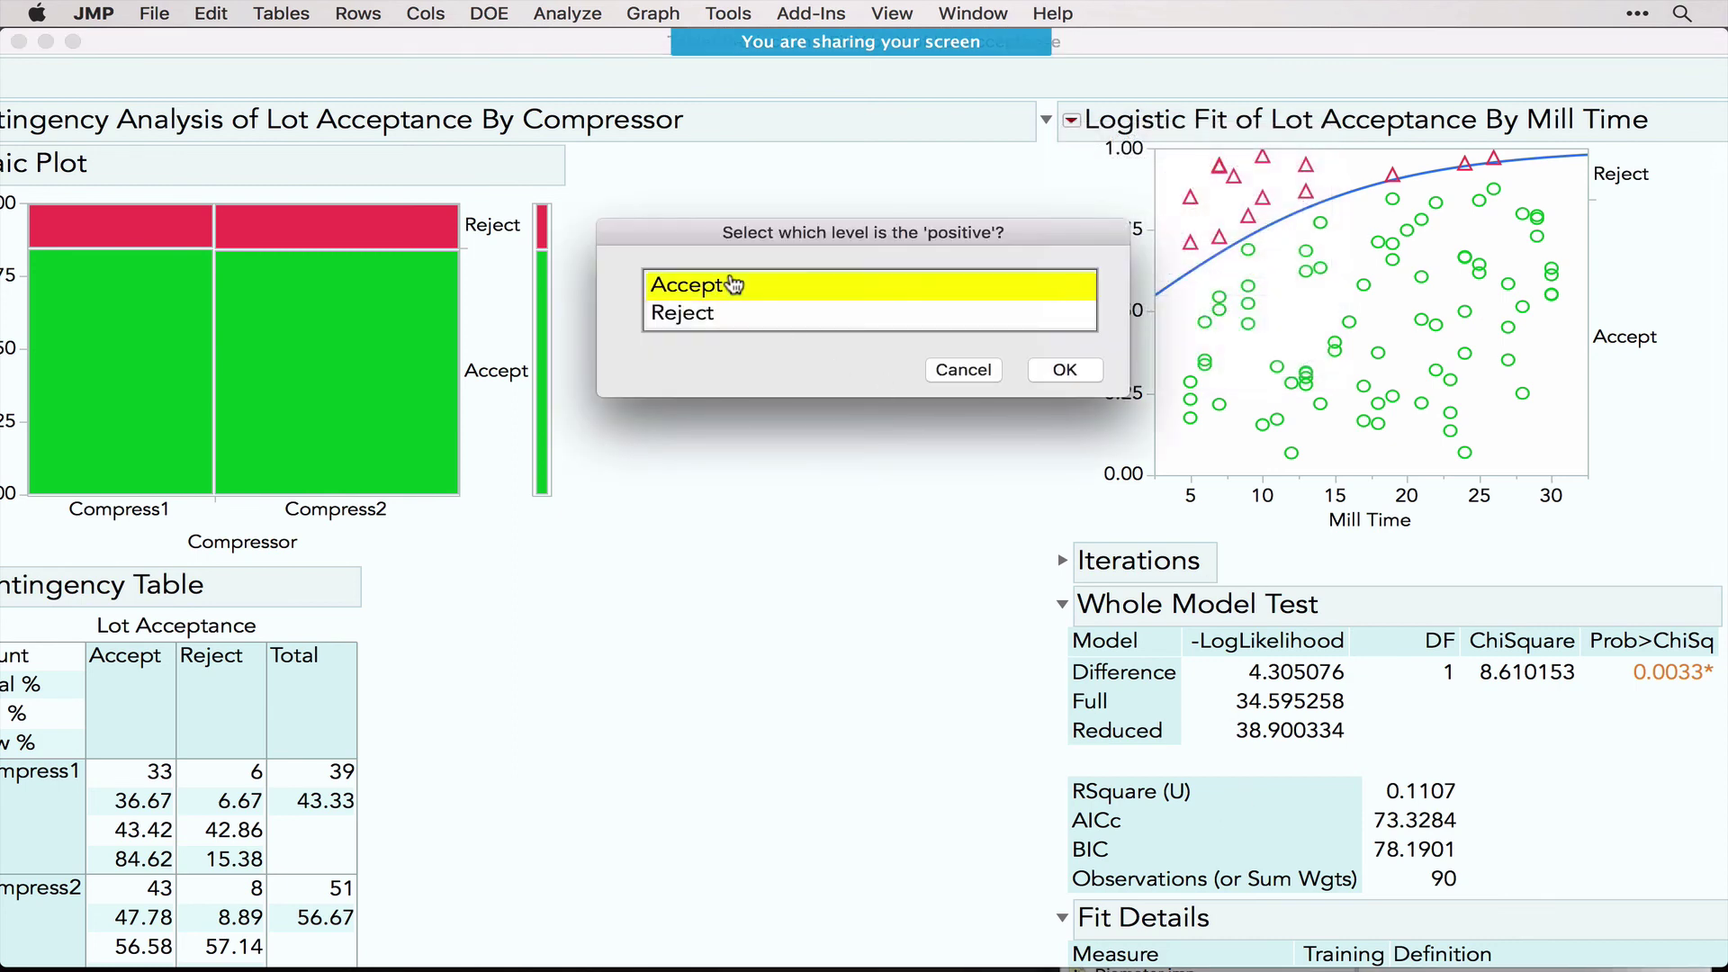
click(1067, 370)
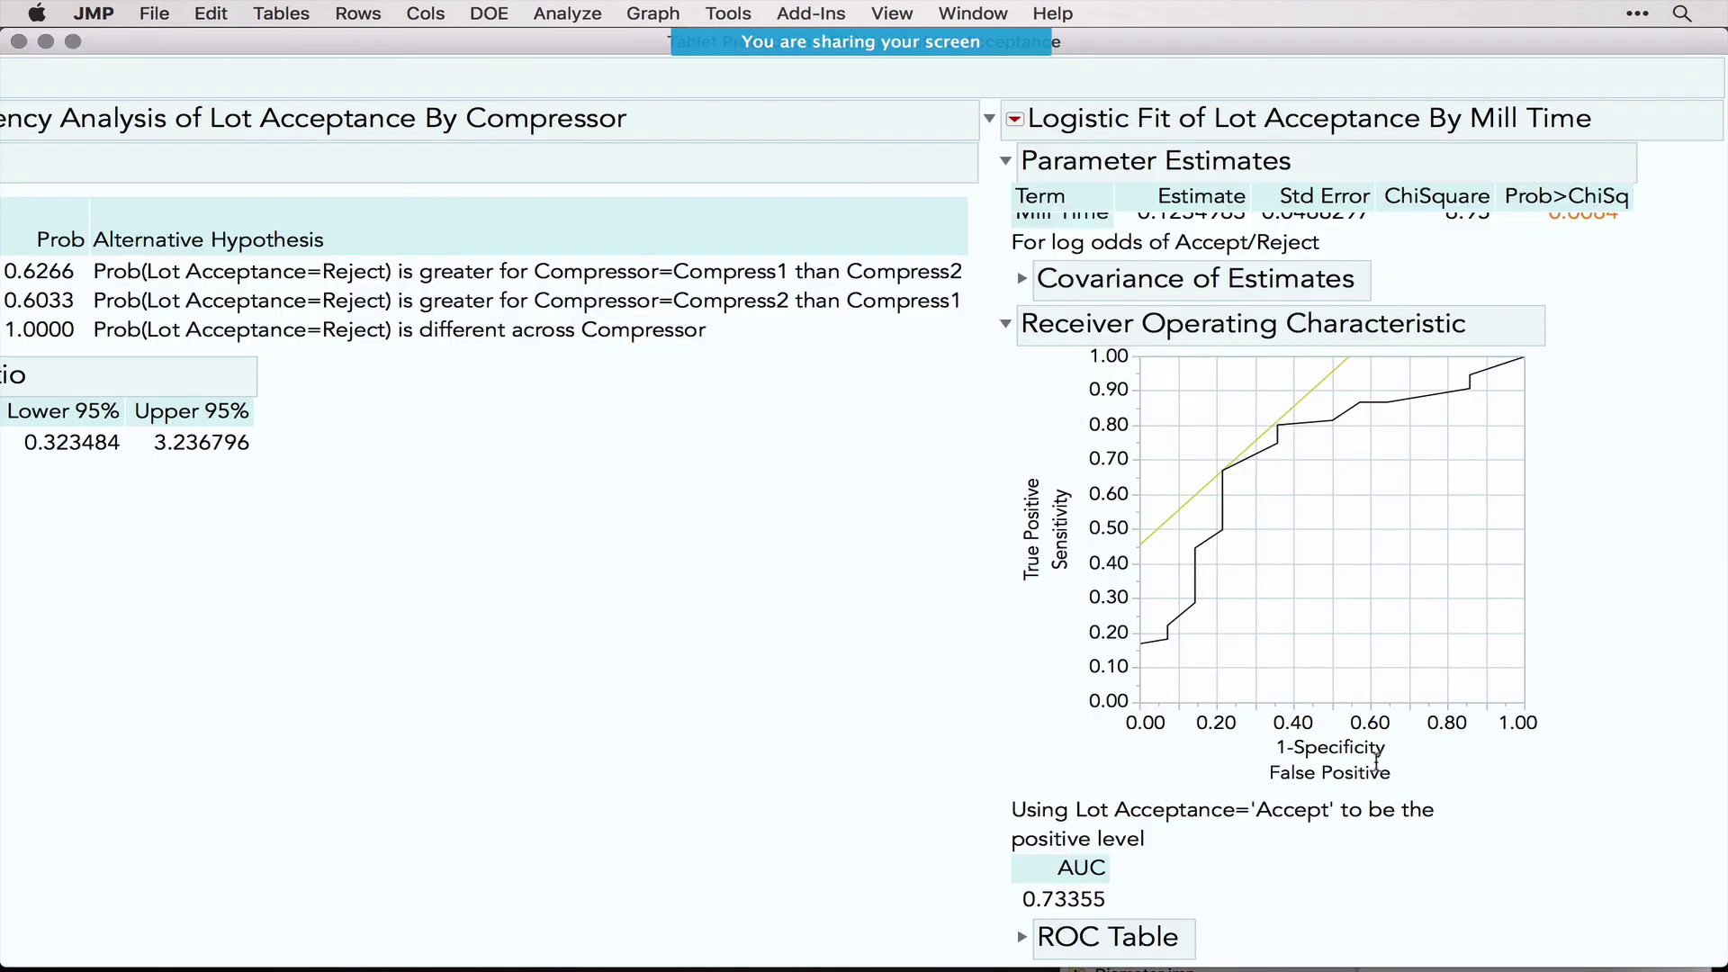
mouse_move(994, 858)
mouse_down()
mouse_move(1142, 825)
mouse_move(943, 881)
mouse_up()
Step: Close the Lot Acceptance Fit Group report and widen the Tablet Production table's side panel to show the full script names
scroll(465, 247, left, 10)
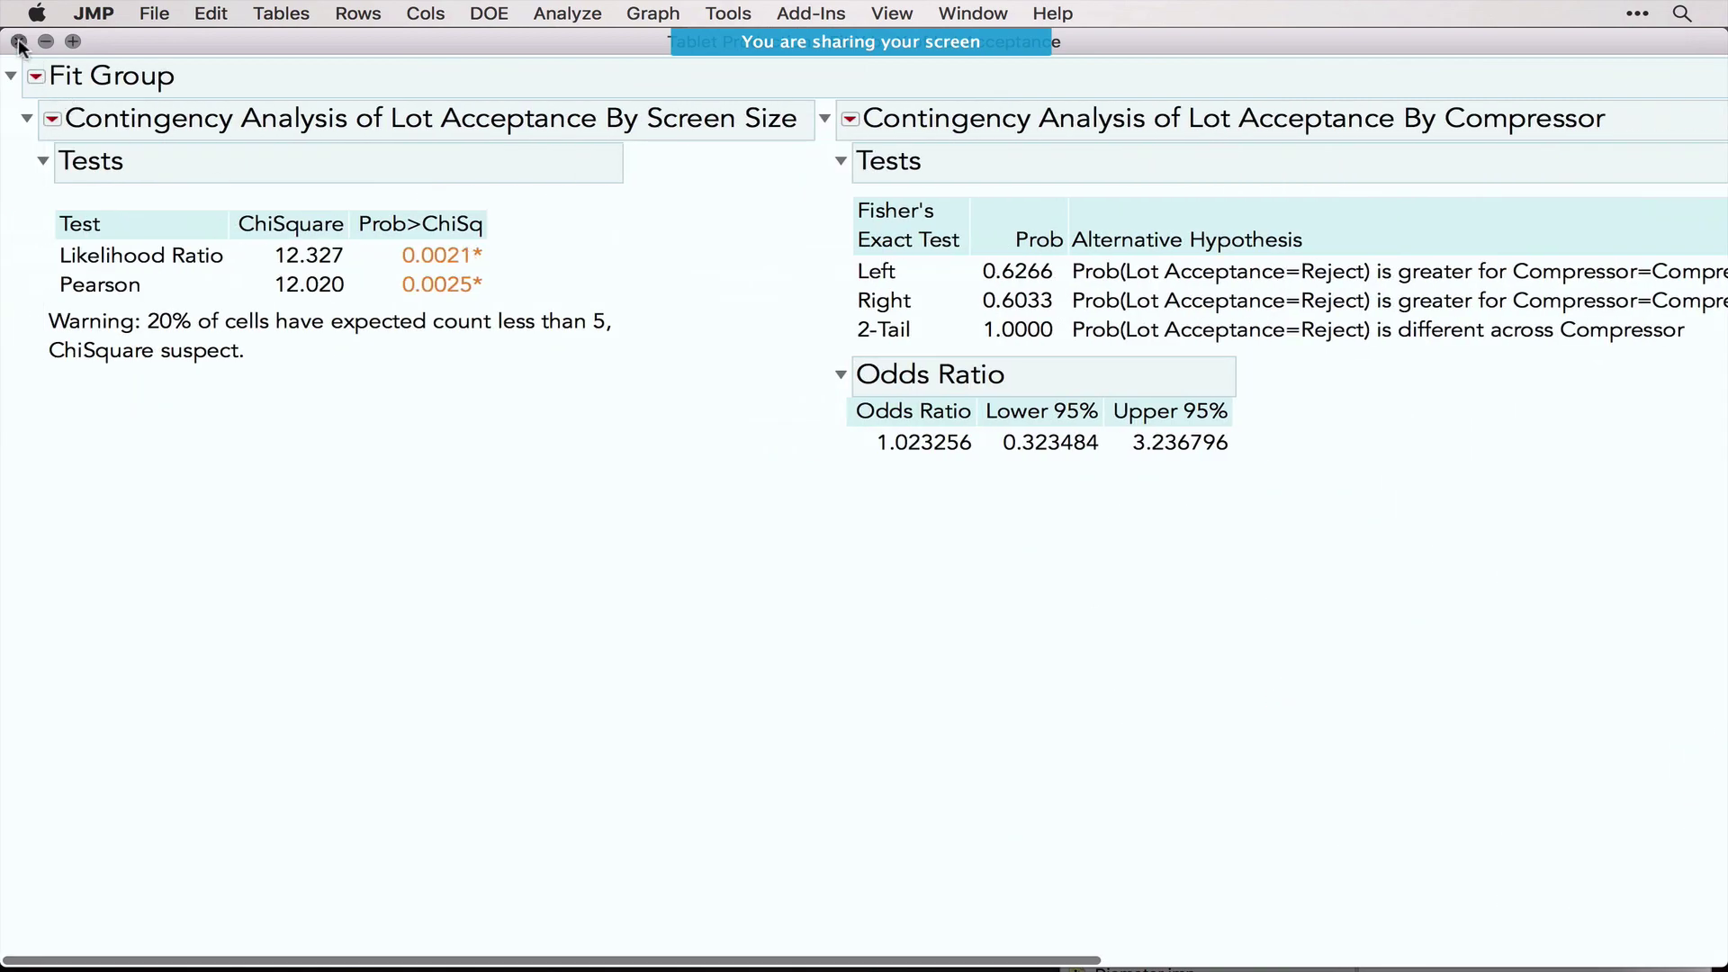
click(18, 41)
drag(333, 68, 432, 77)
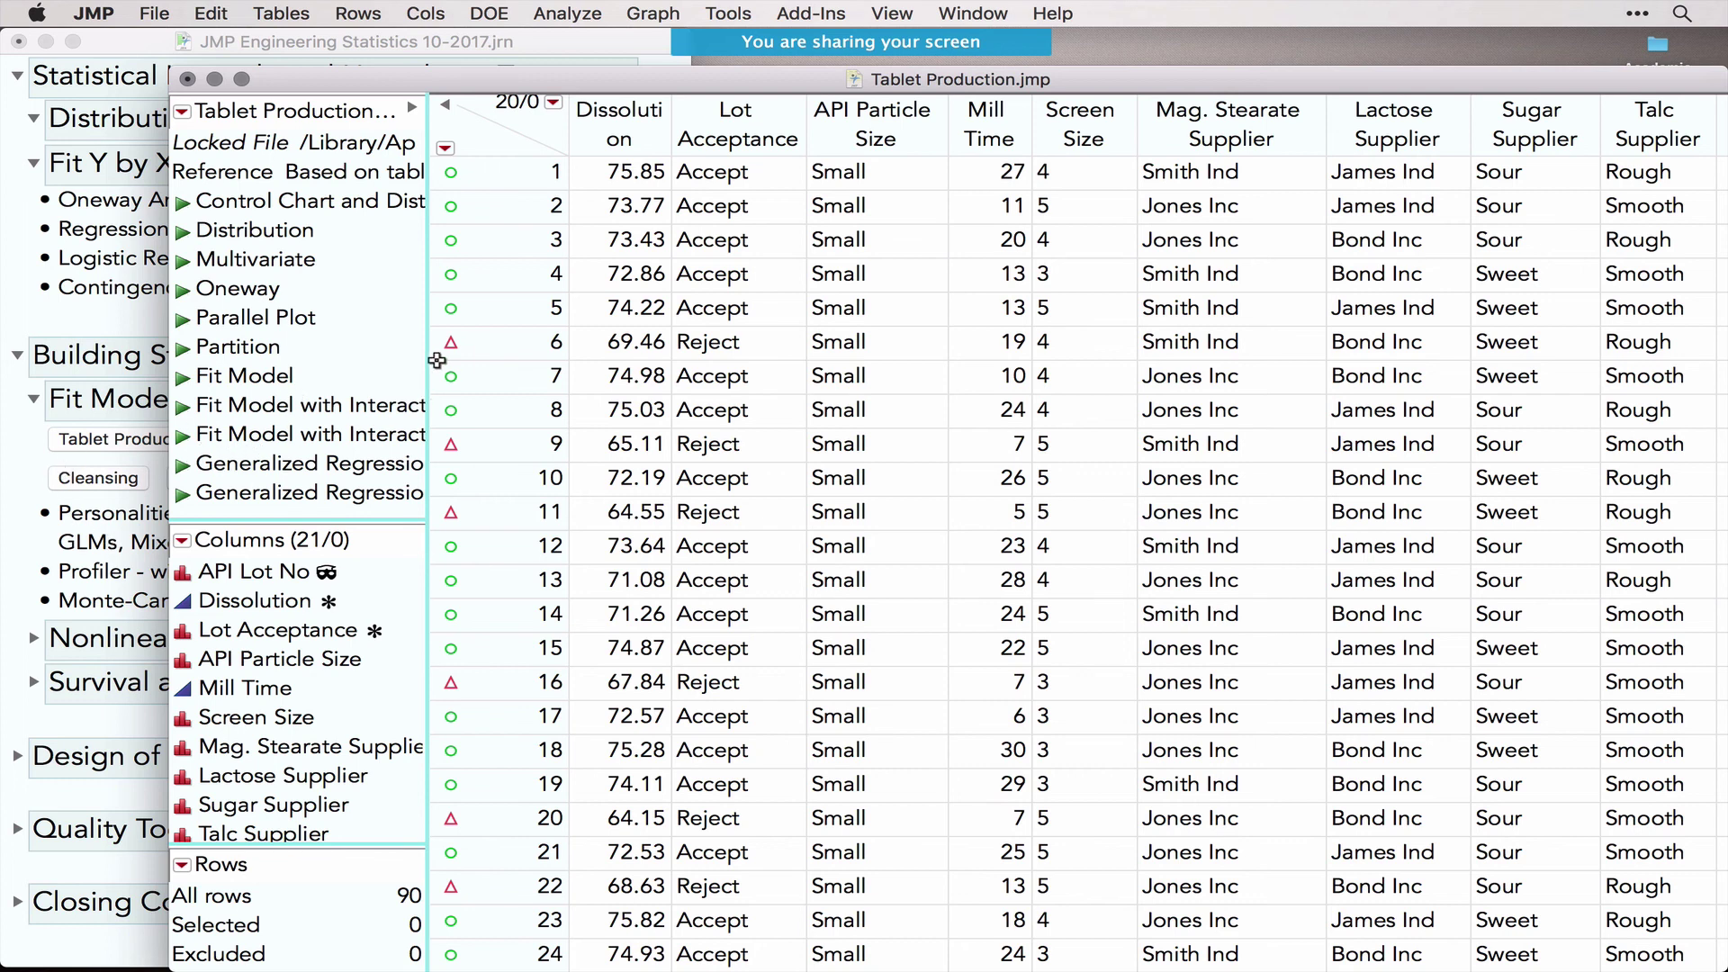
drag(426, 360, 531, 359)
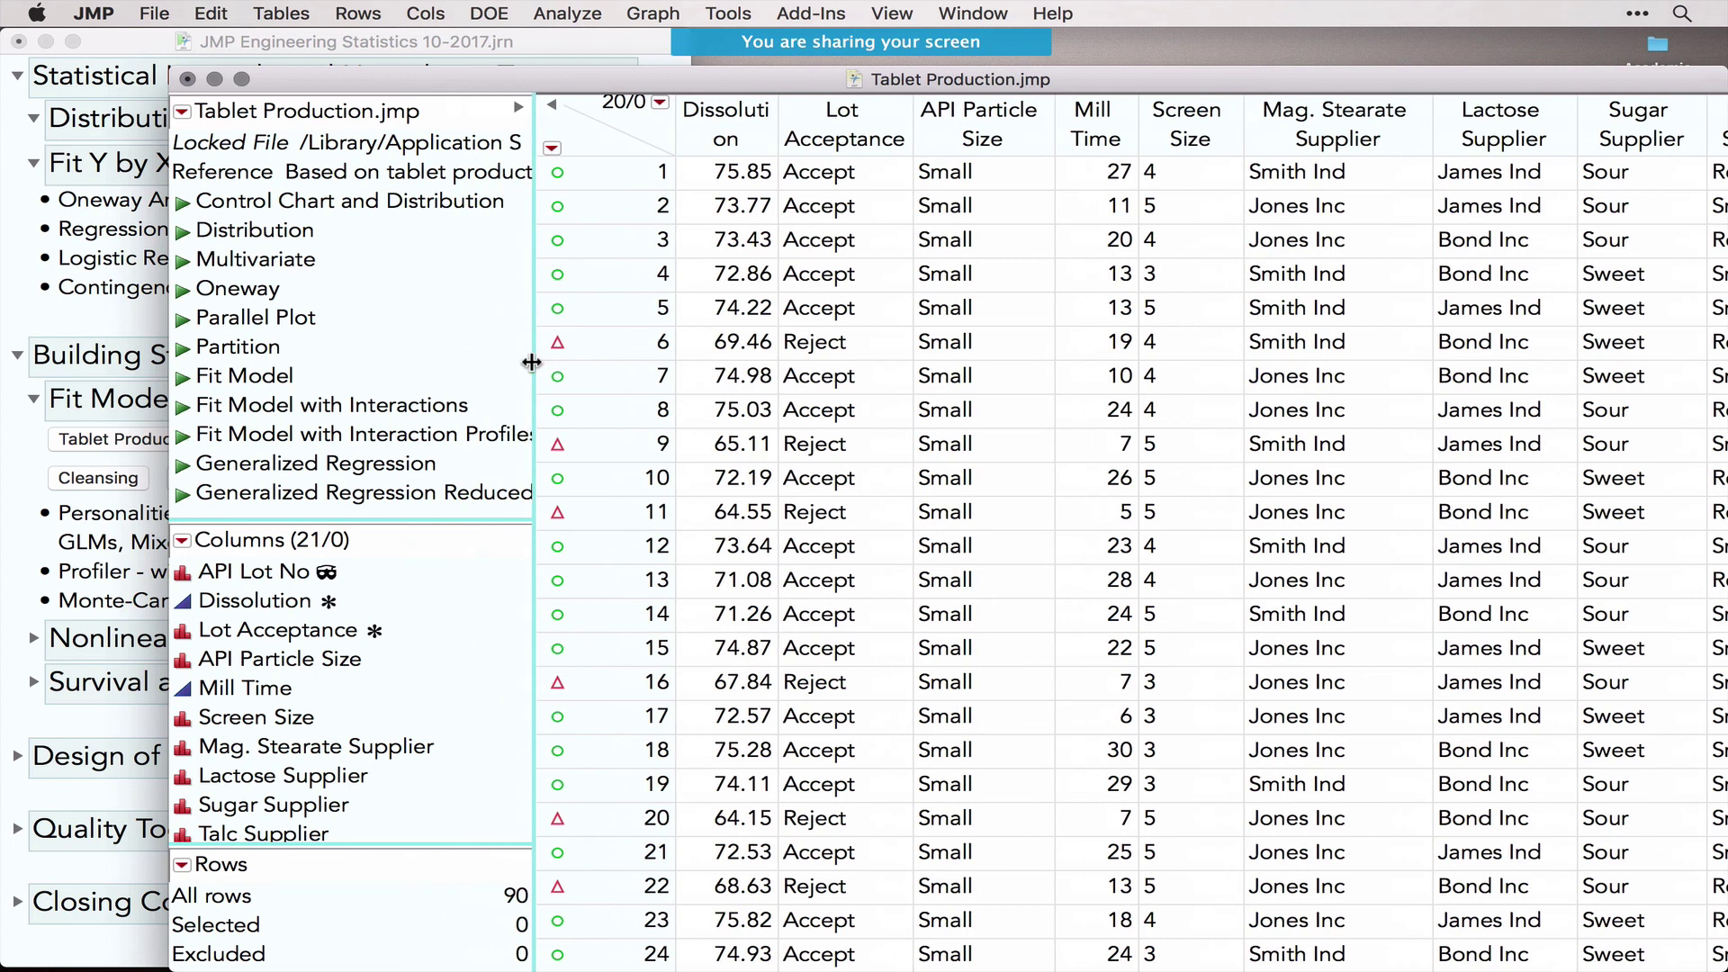
Step: Run the table's saved Fit Model with Interaction Profiles script and move the report window clear of the script list
click(184, 436)
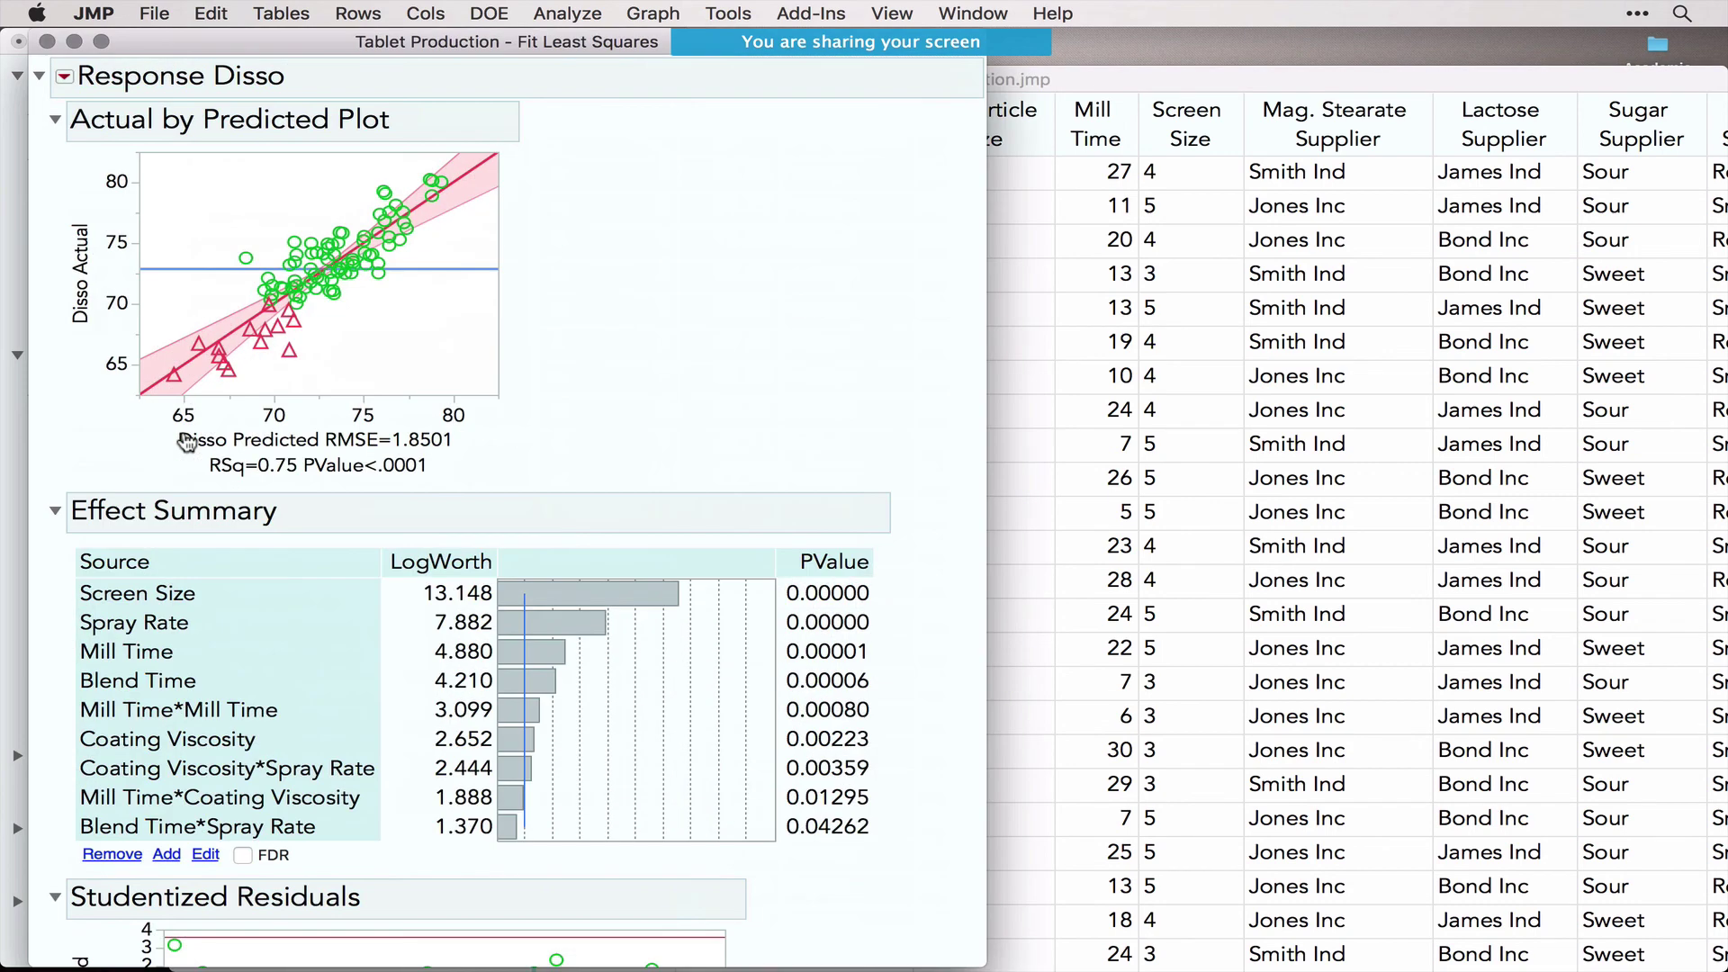
drag(408, 41, 900, 99)
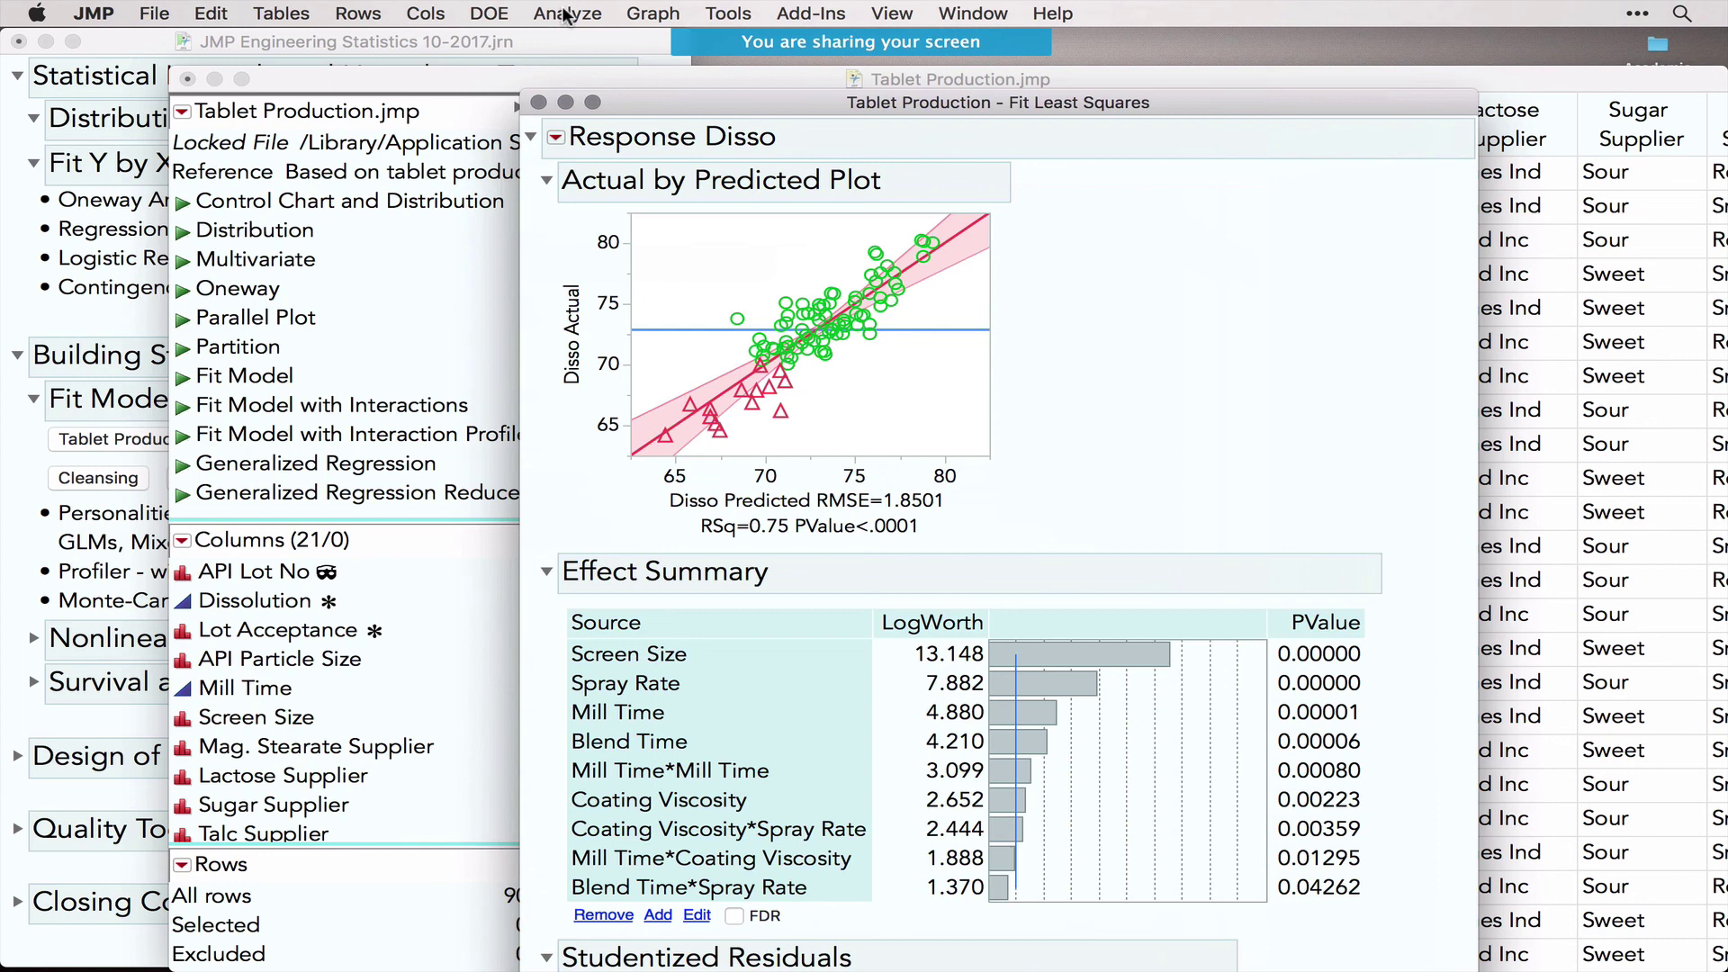
Step: Relaunch the Disso analysis to examine its model specification, including the candidate columns, the interaction effects and the Mill Time*Mill Time term
click(556, 140)
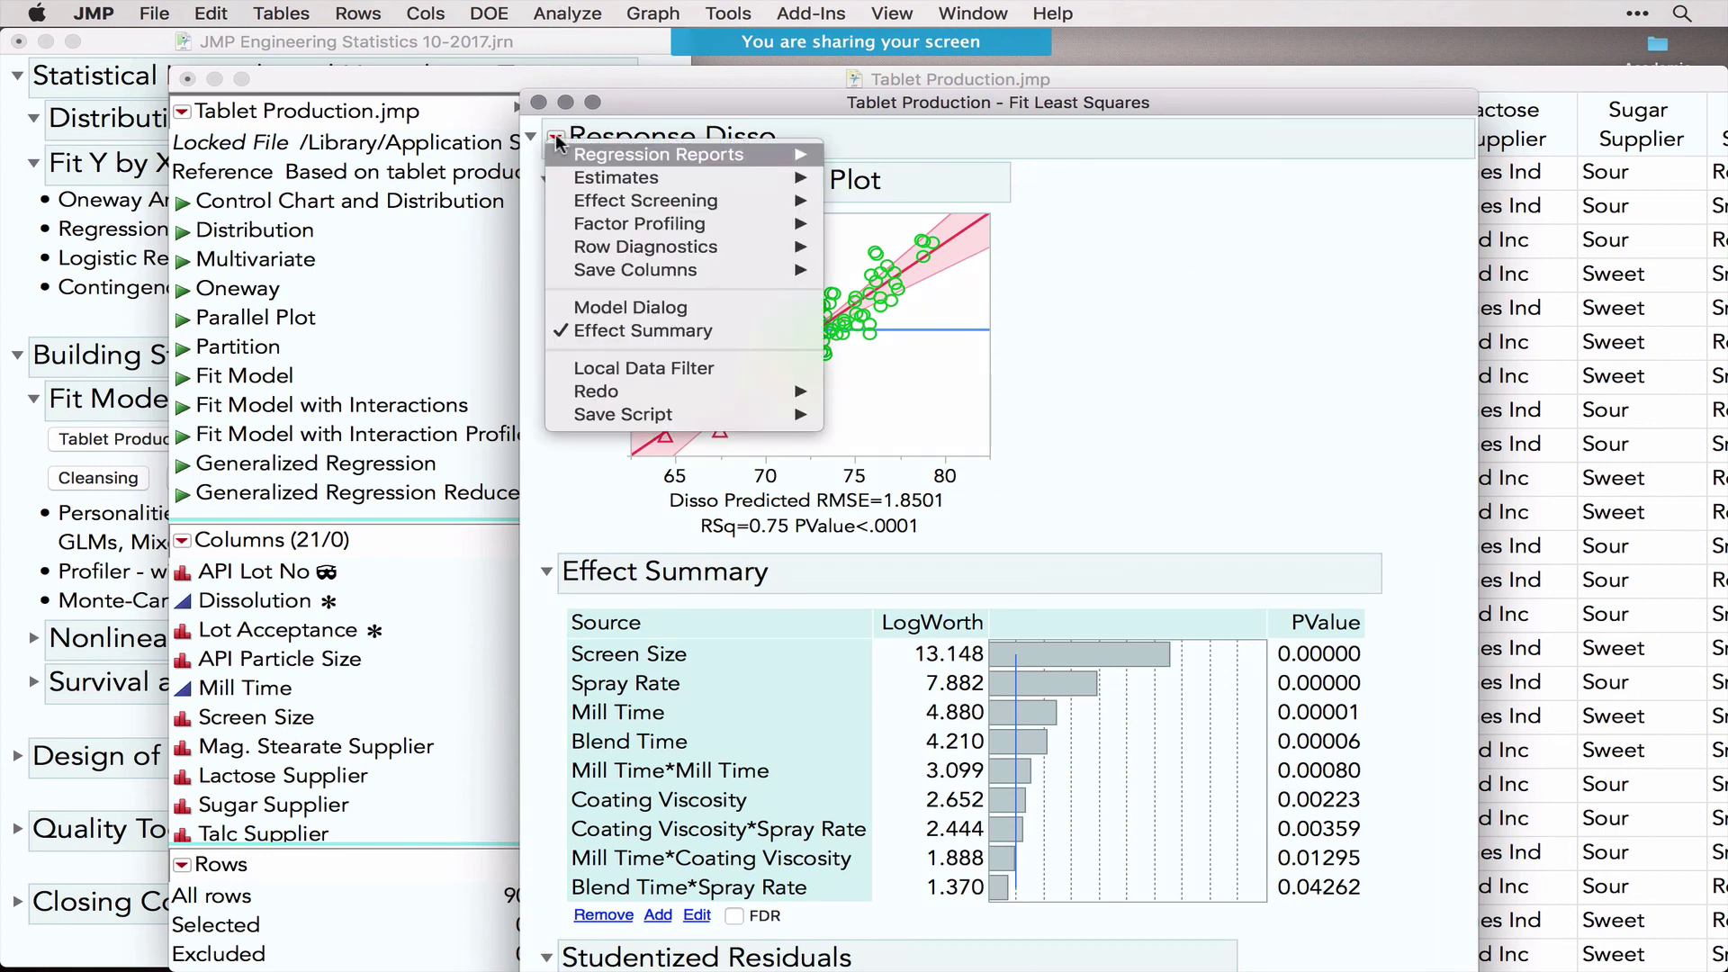
mouse_move(648, 390)
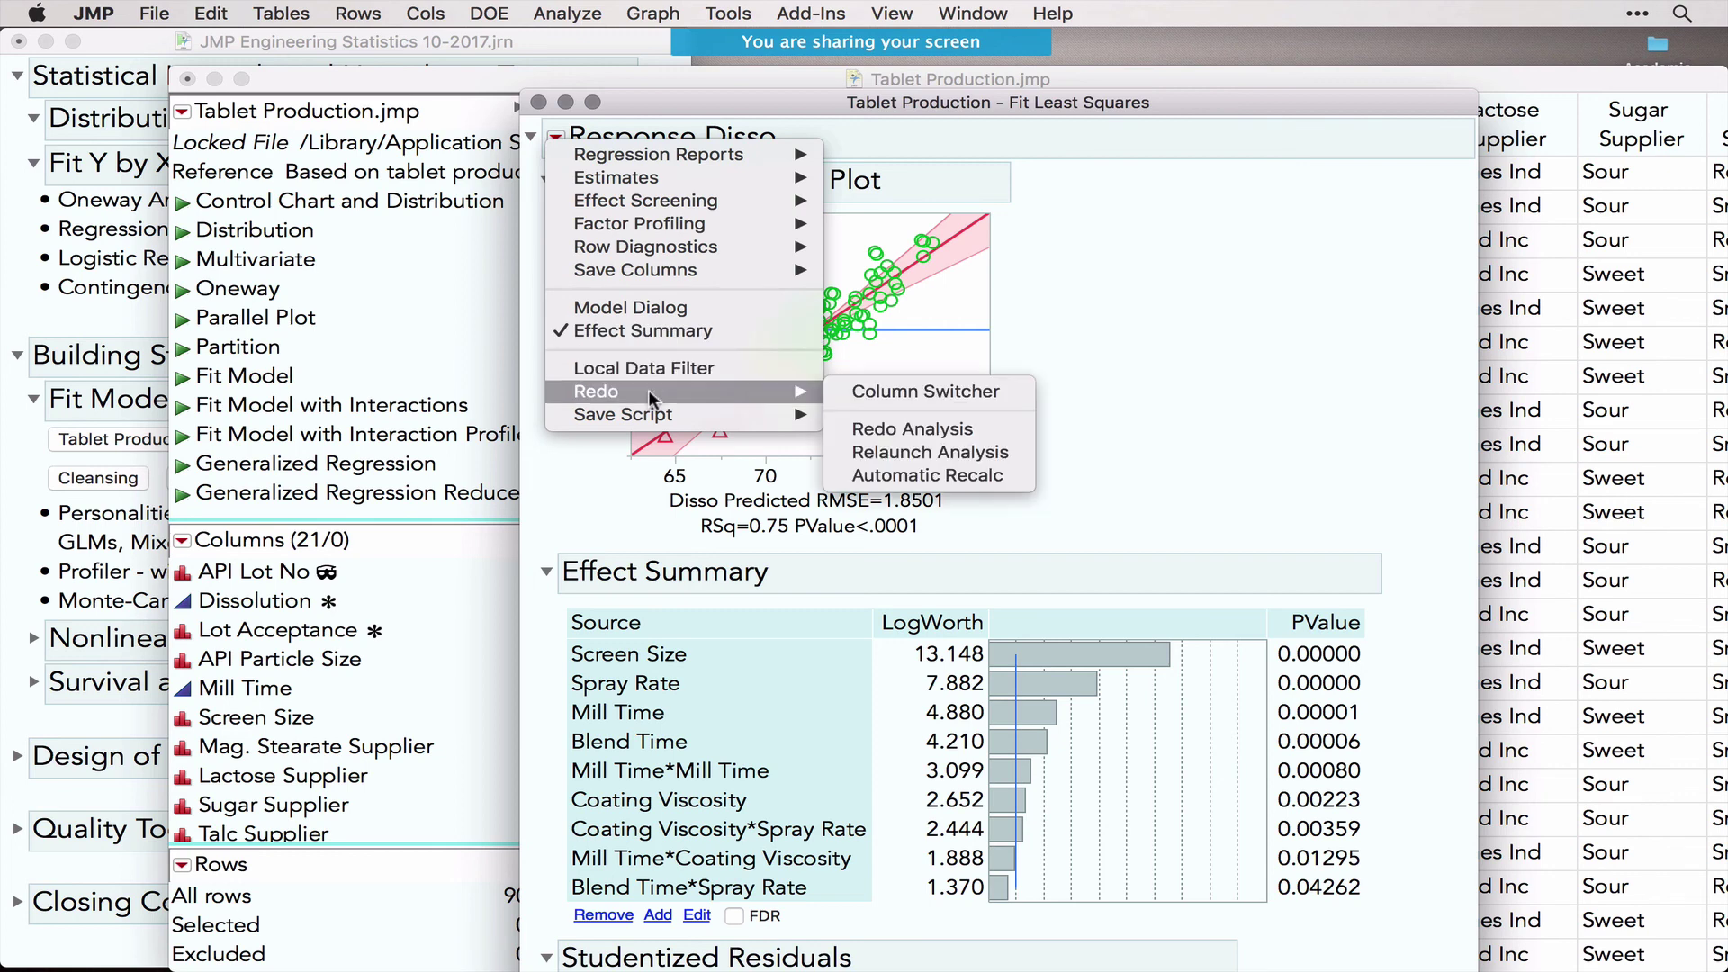
click(920, 450)
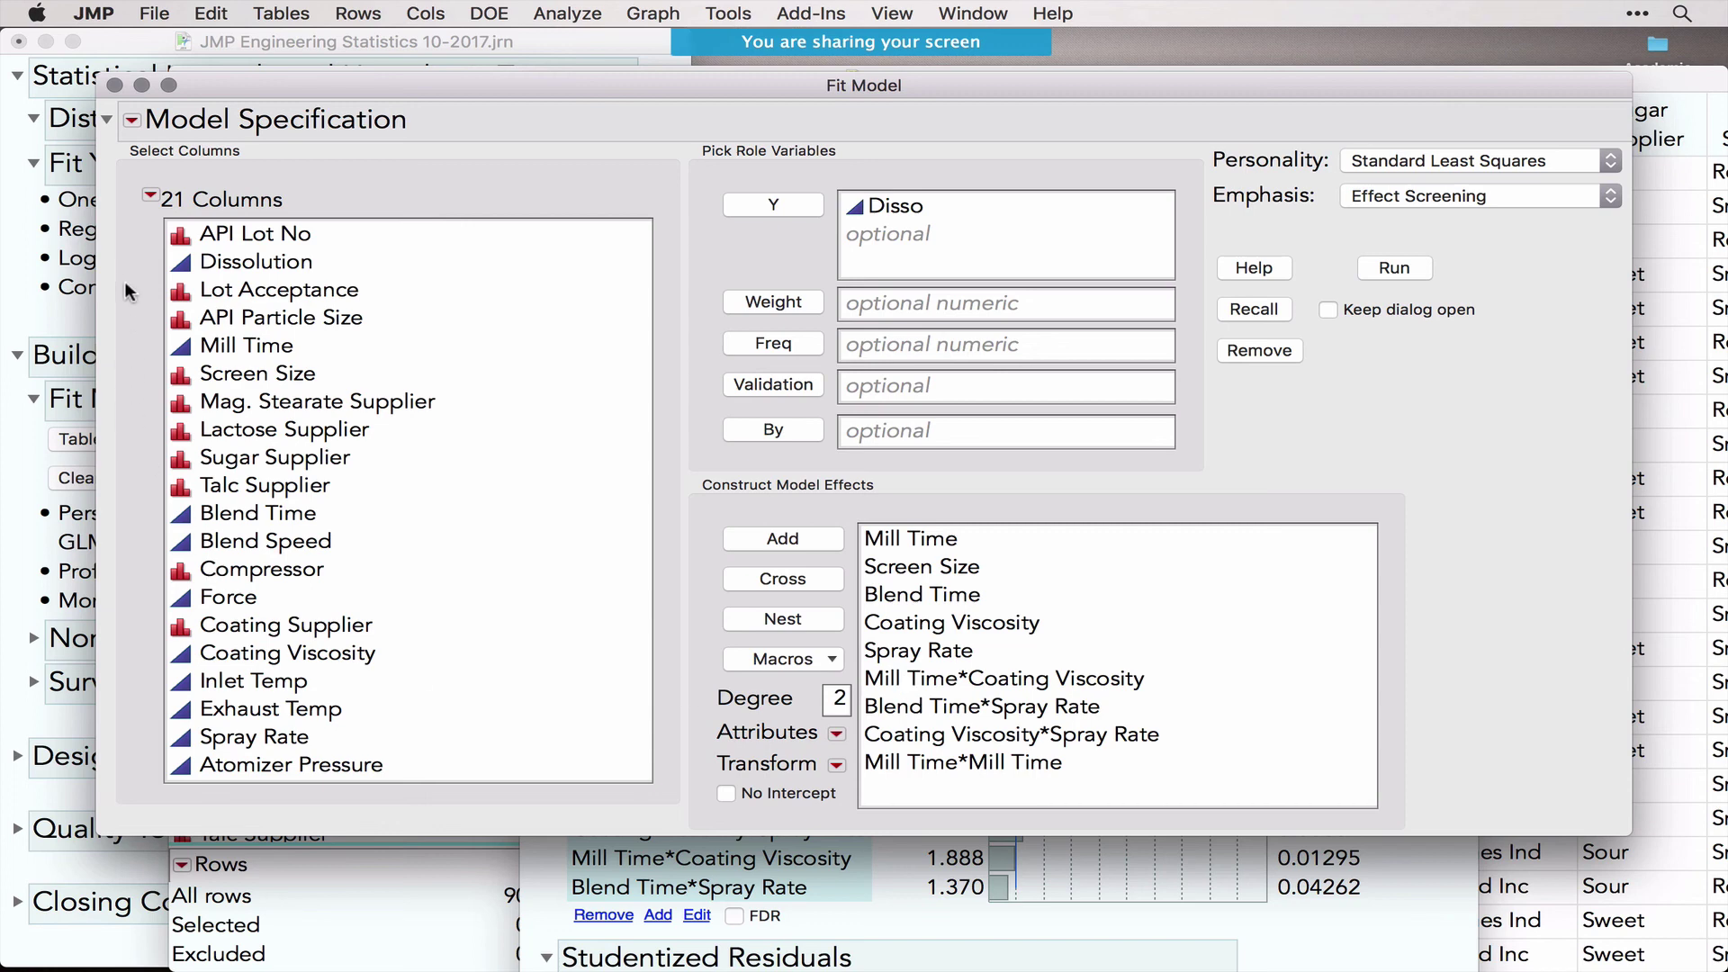
drag(126, 252, 137, 761)
click(988, 688)
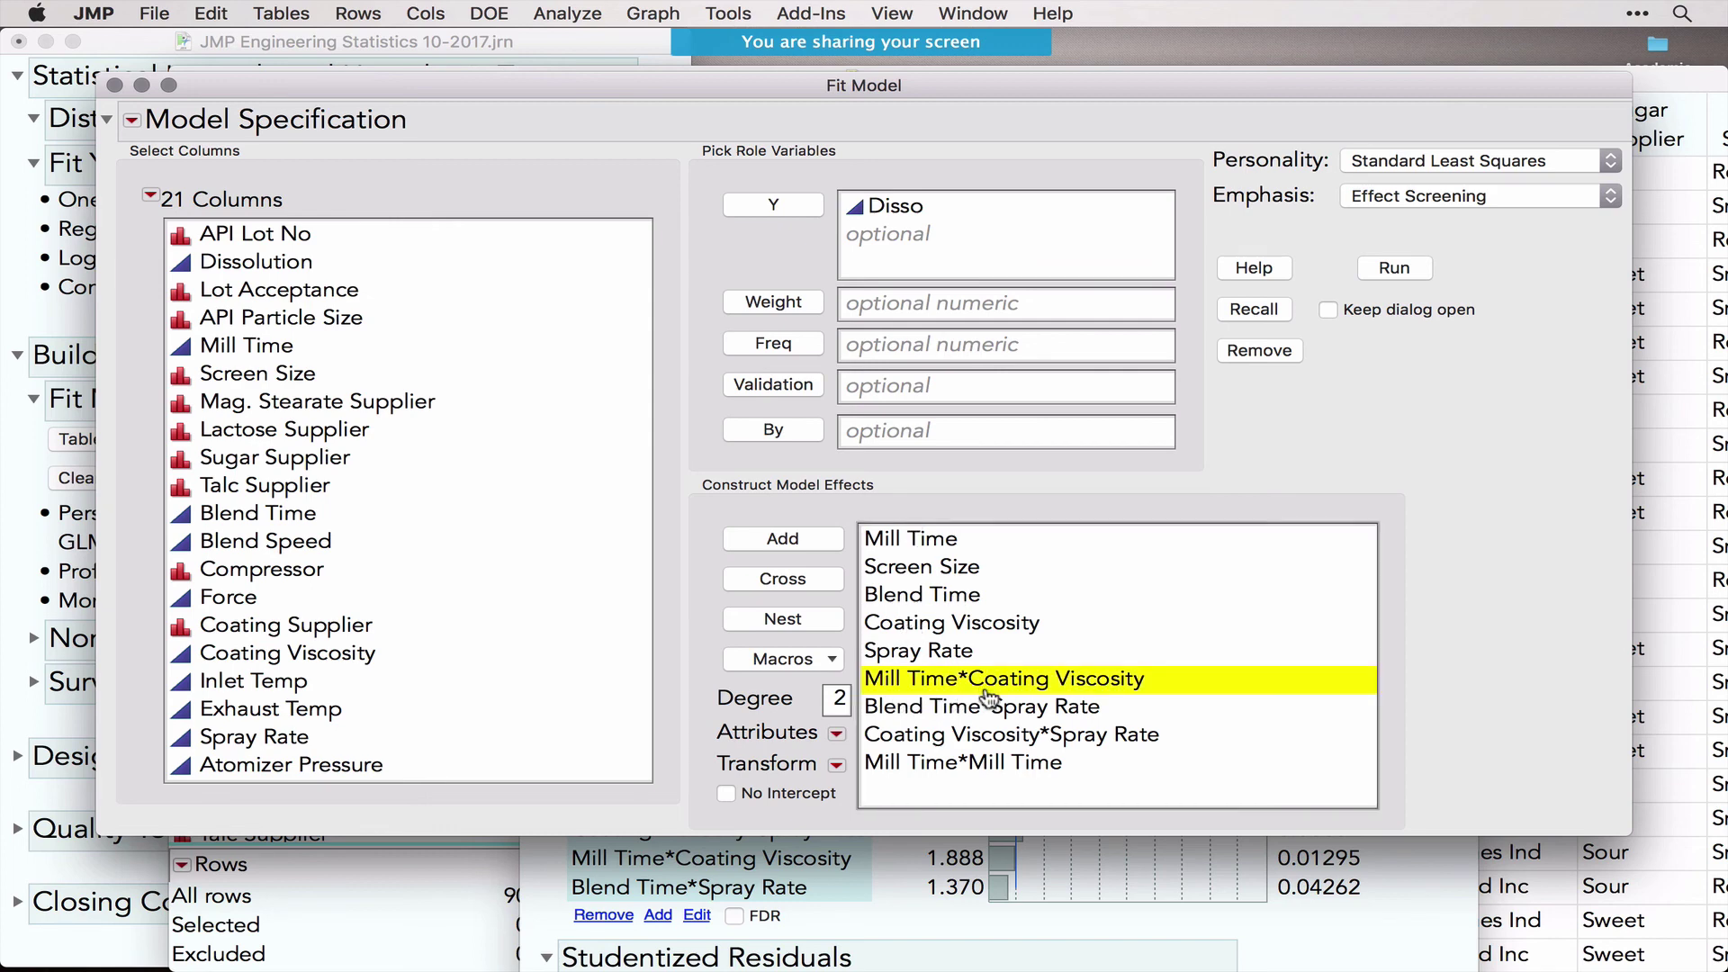
click(1001, 709)
click(1004, 738)
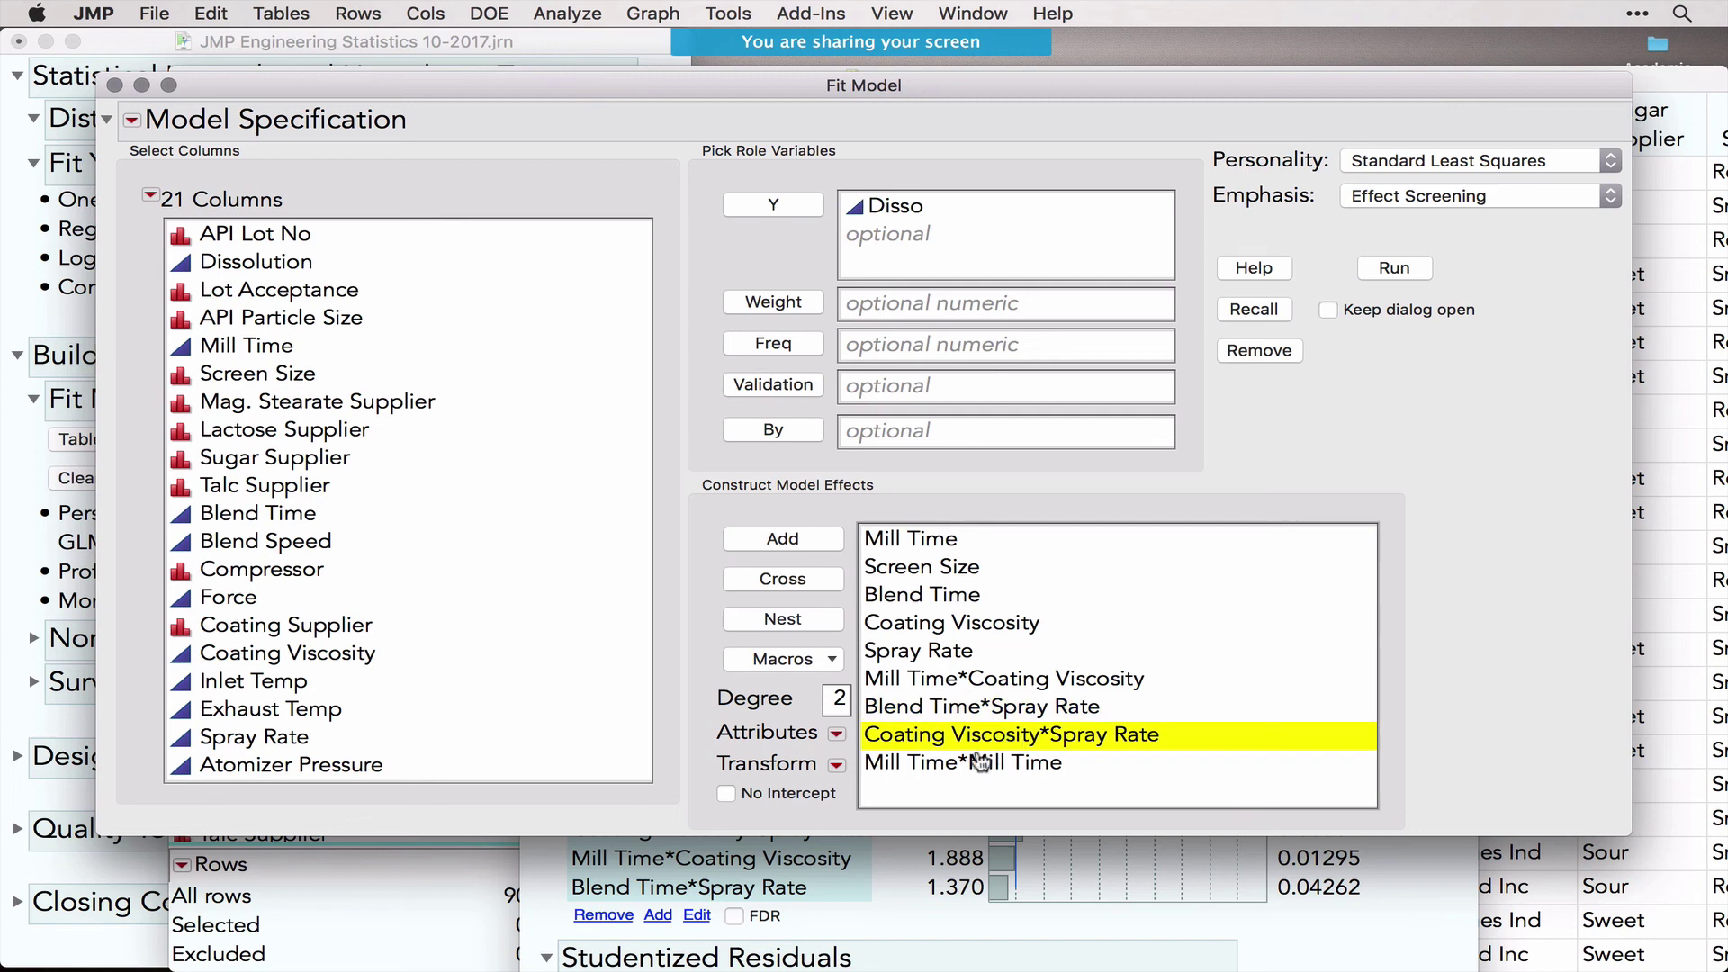
click(1009, 766)
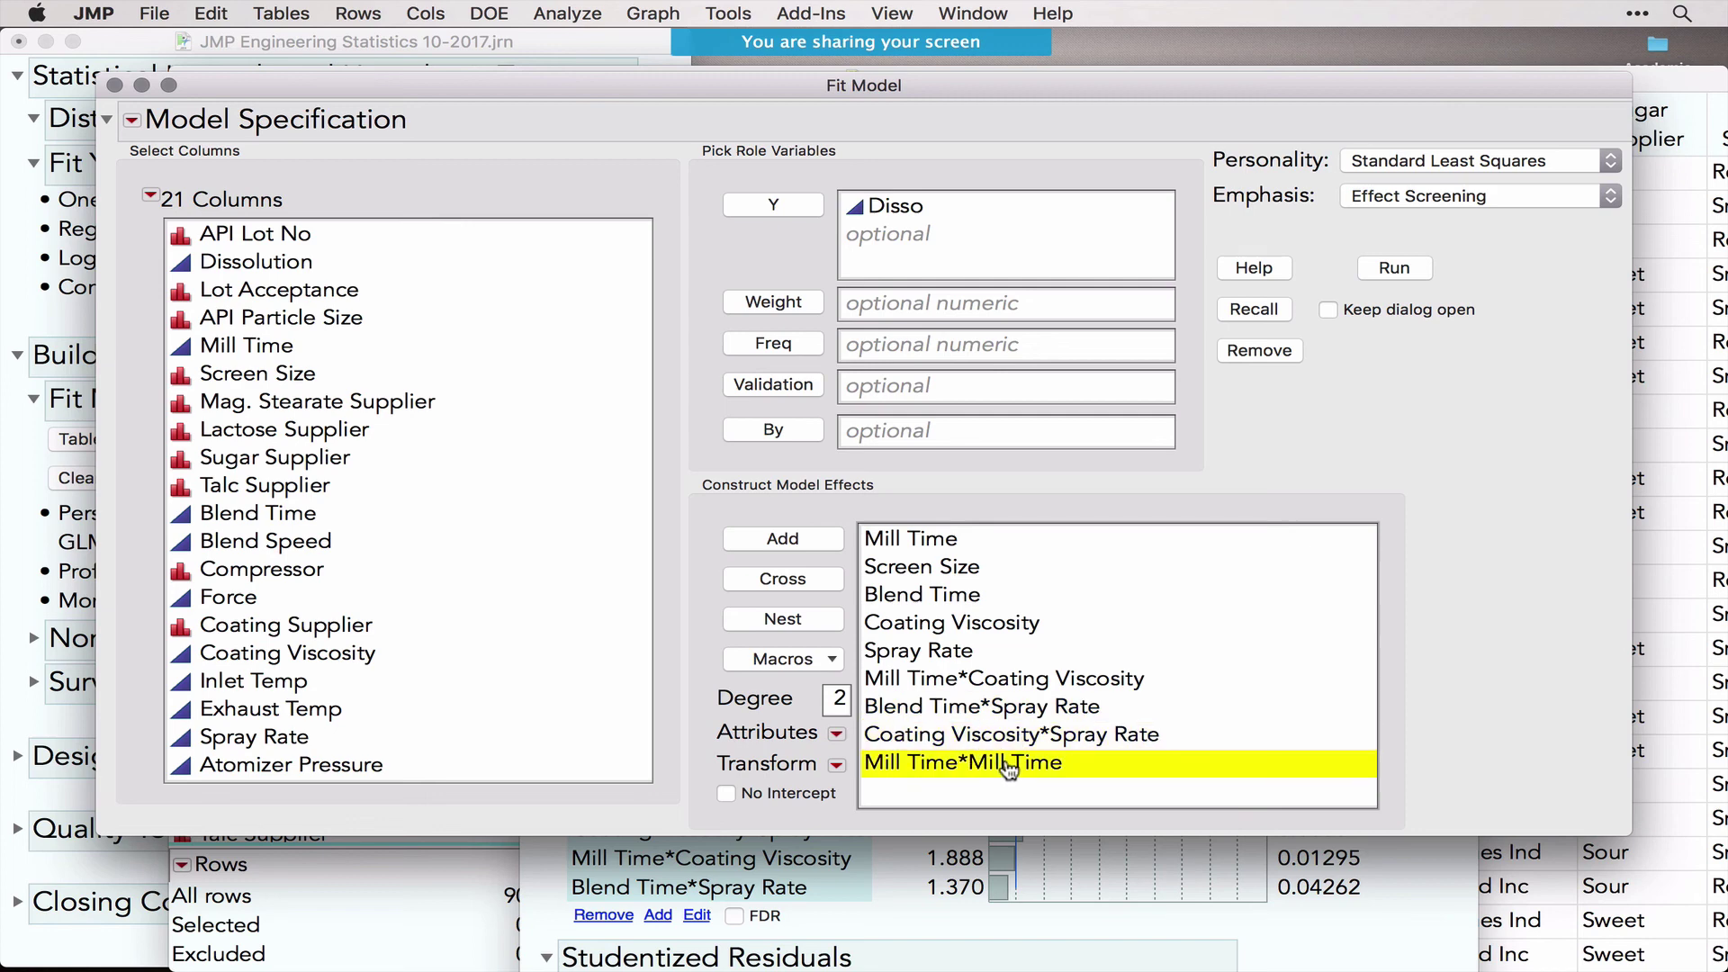
Step: Review the available Fit Model personalities, keep Standard Least Squares, and close the model specification without running it
click(1487, 162)
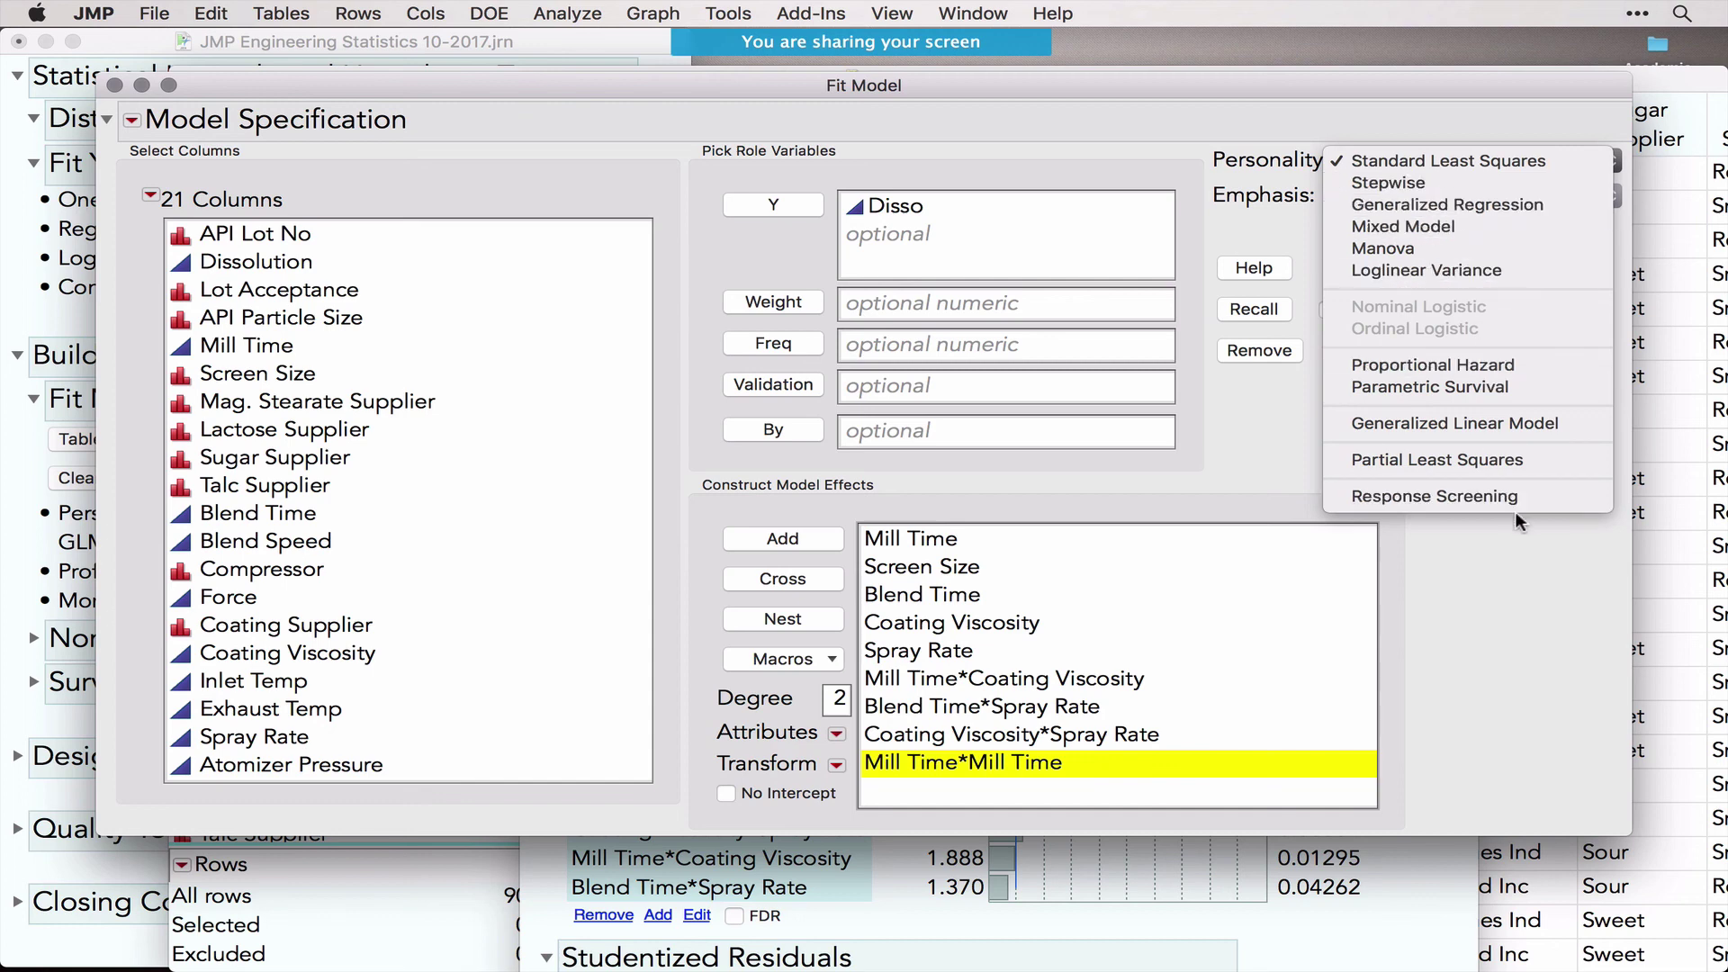
click(1523, 569)
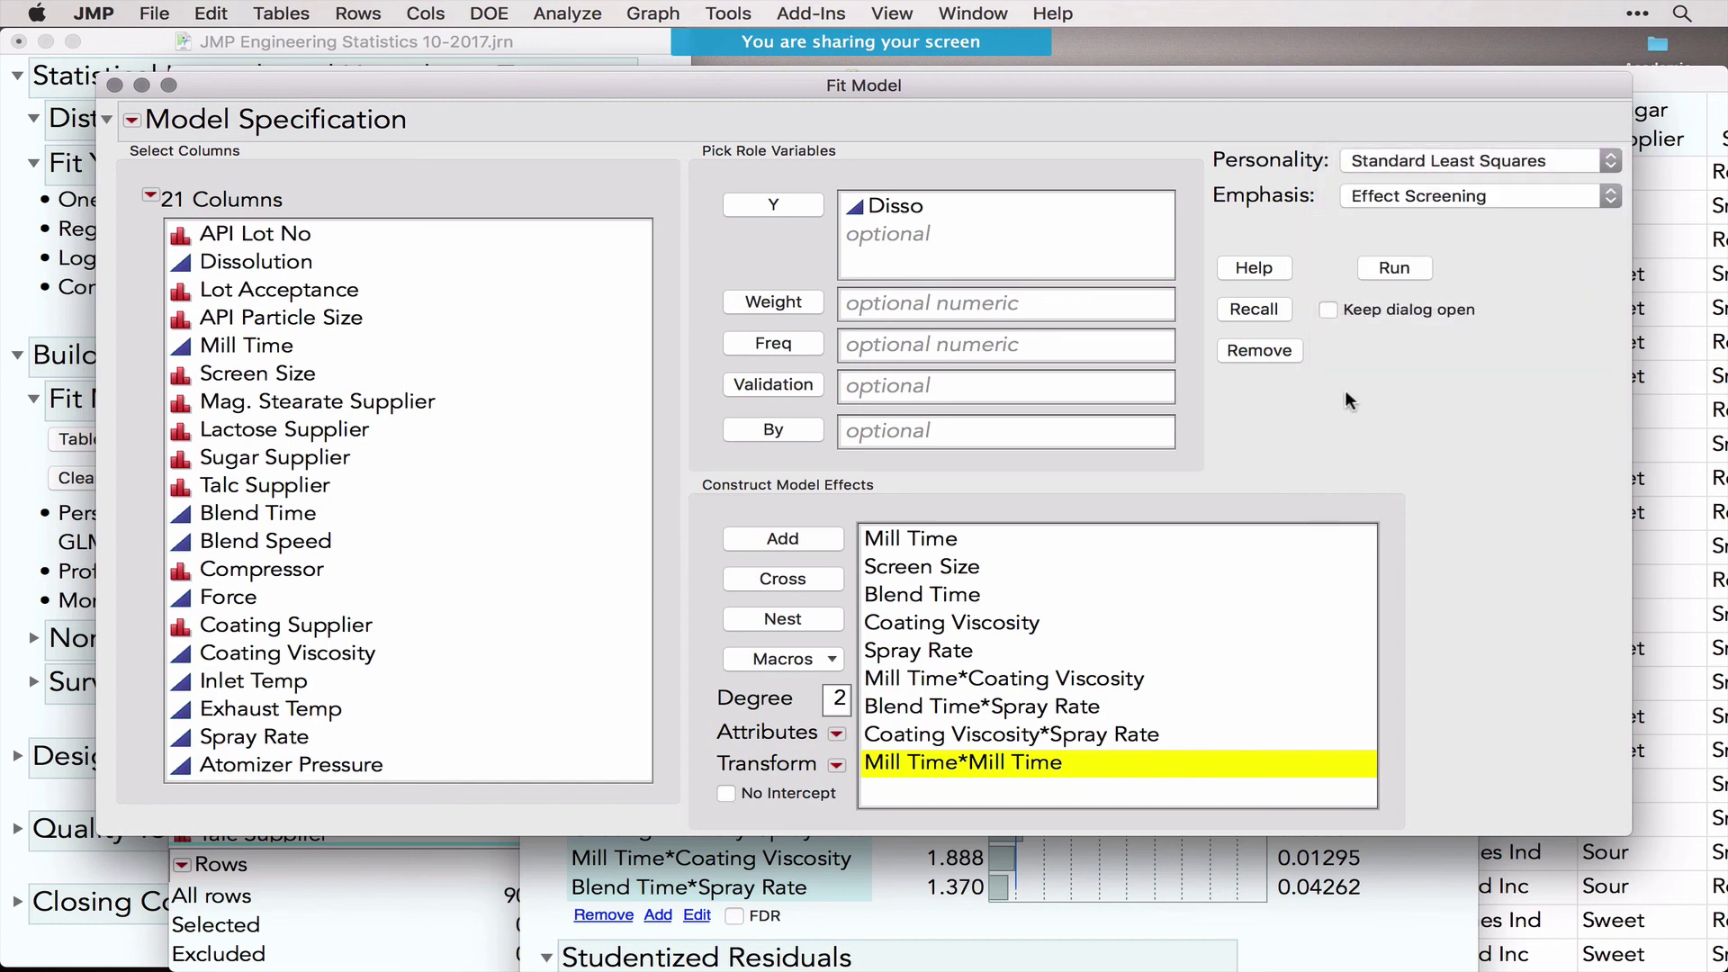
click(115, 85)
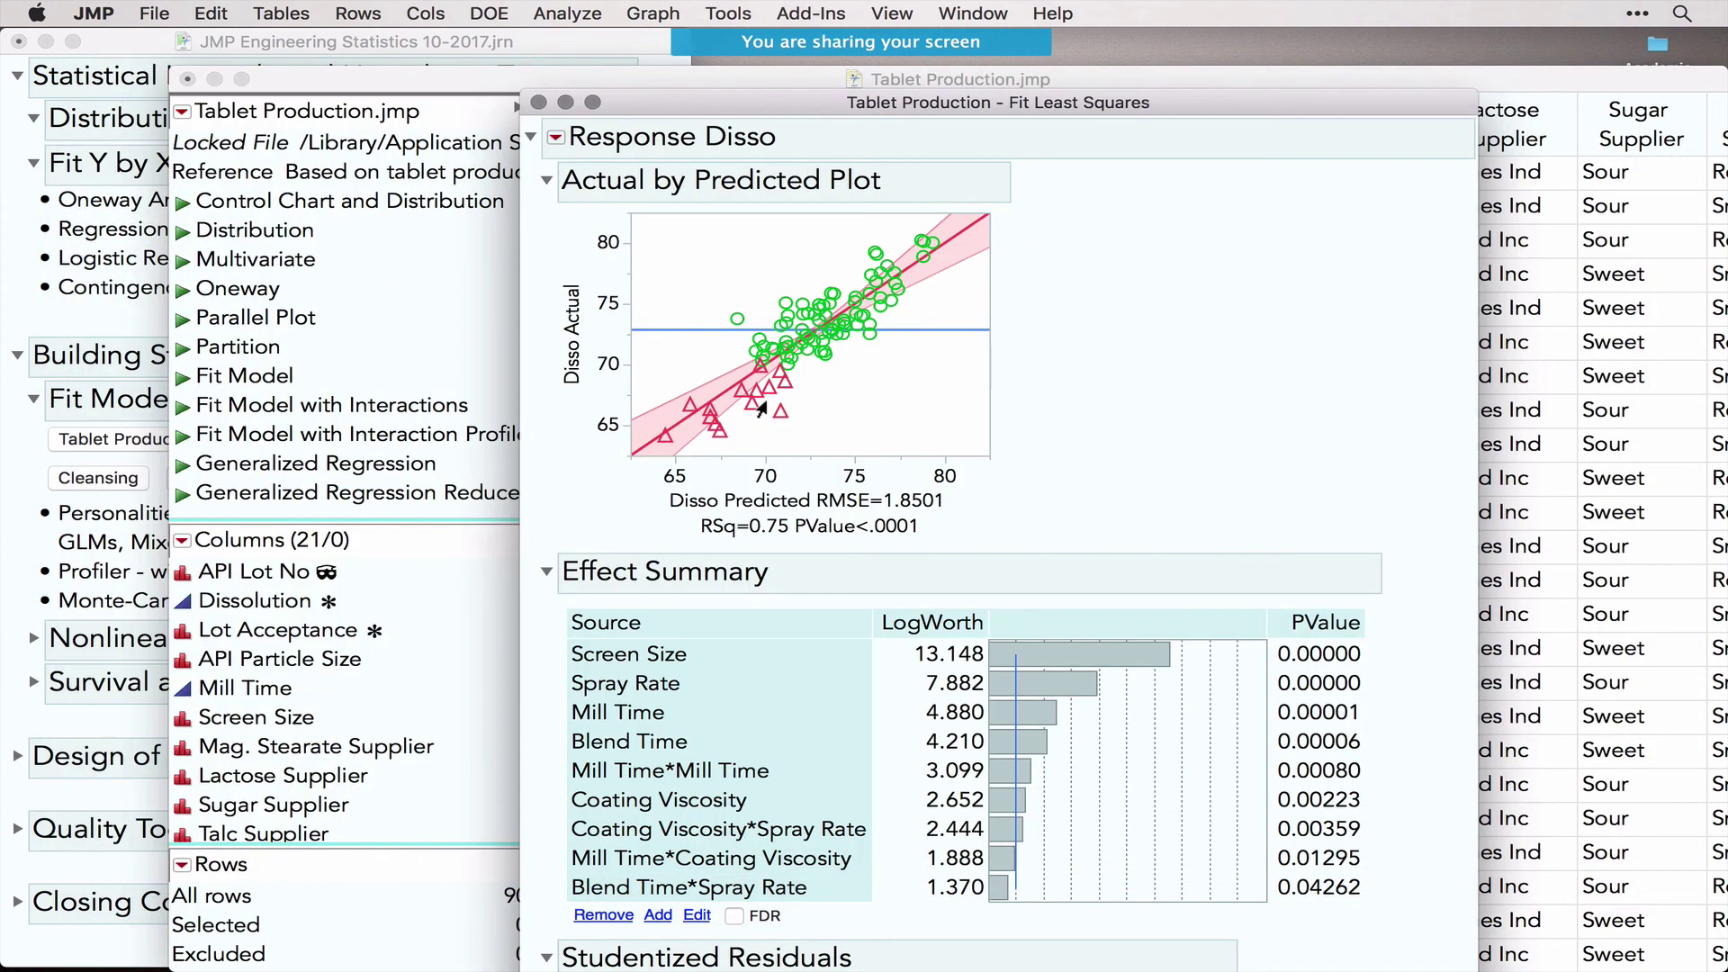
Step: Enlarge the Prediction Profiler plots in the Response Disso report and reposition the report window to show them fully
scroll(1126, 486, down, 20)
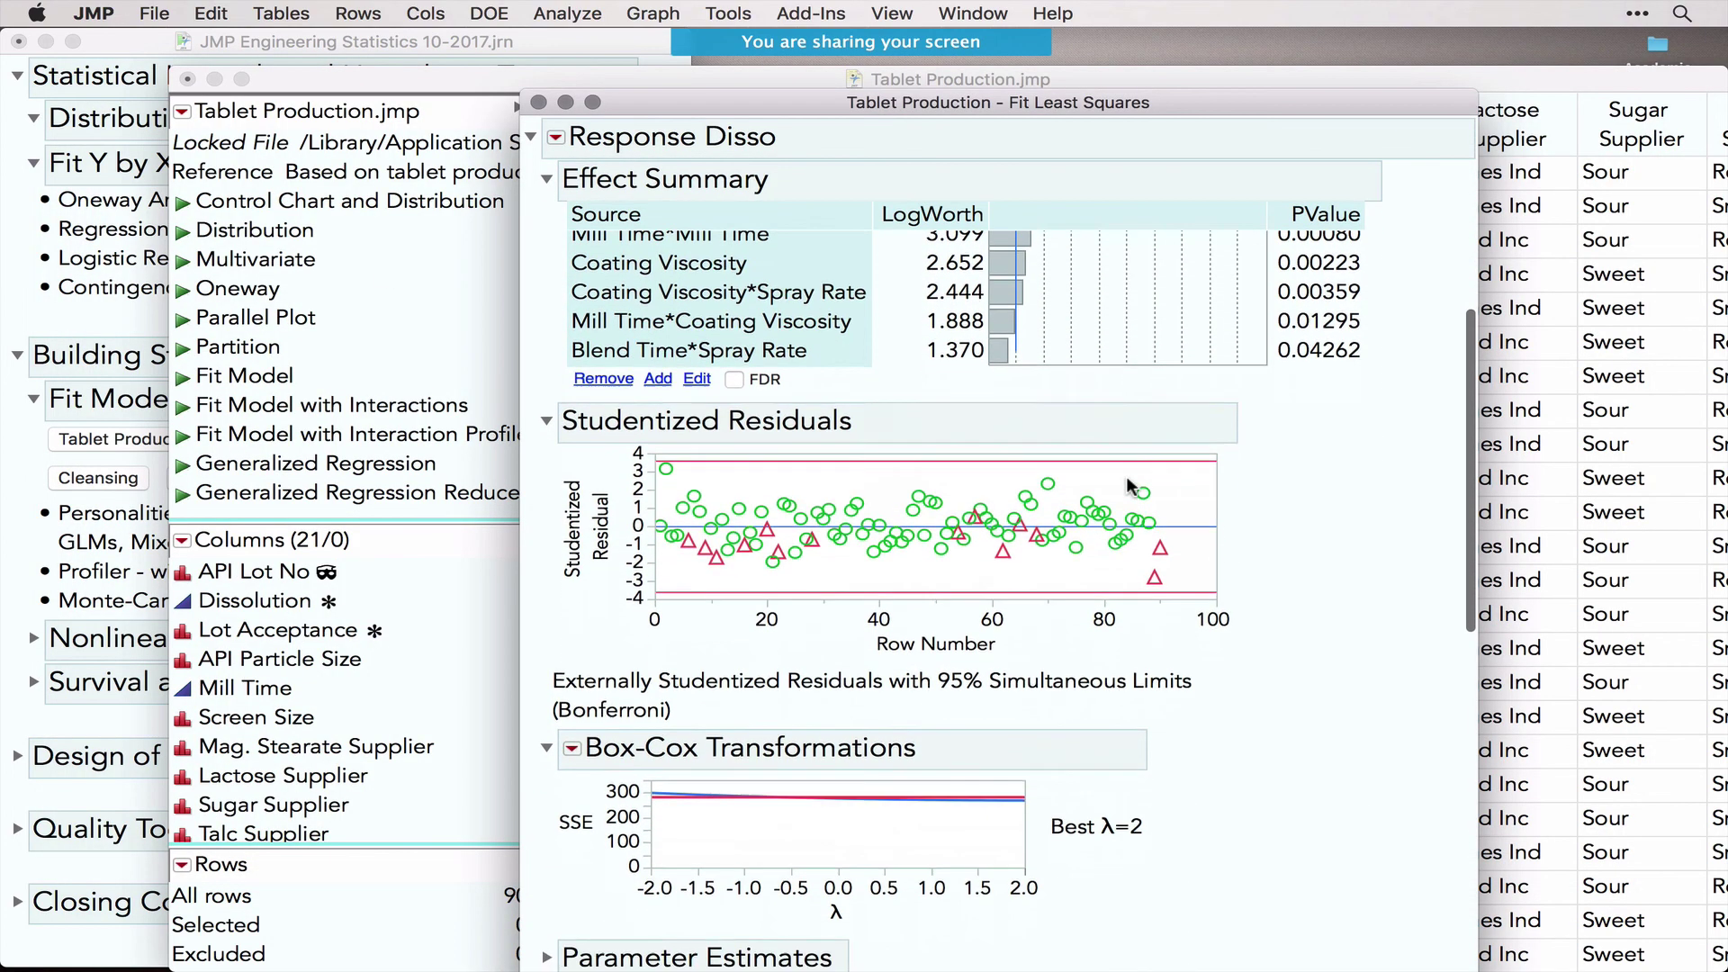
scroll(1126, 486, down, 2)
scroll(1131, 486, up, 5)
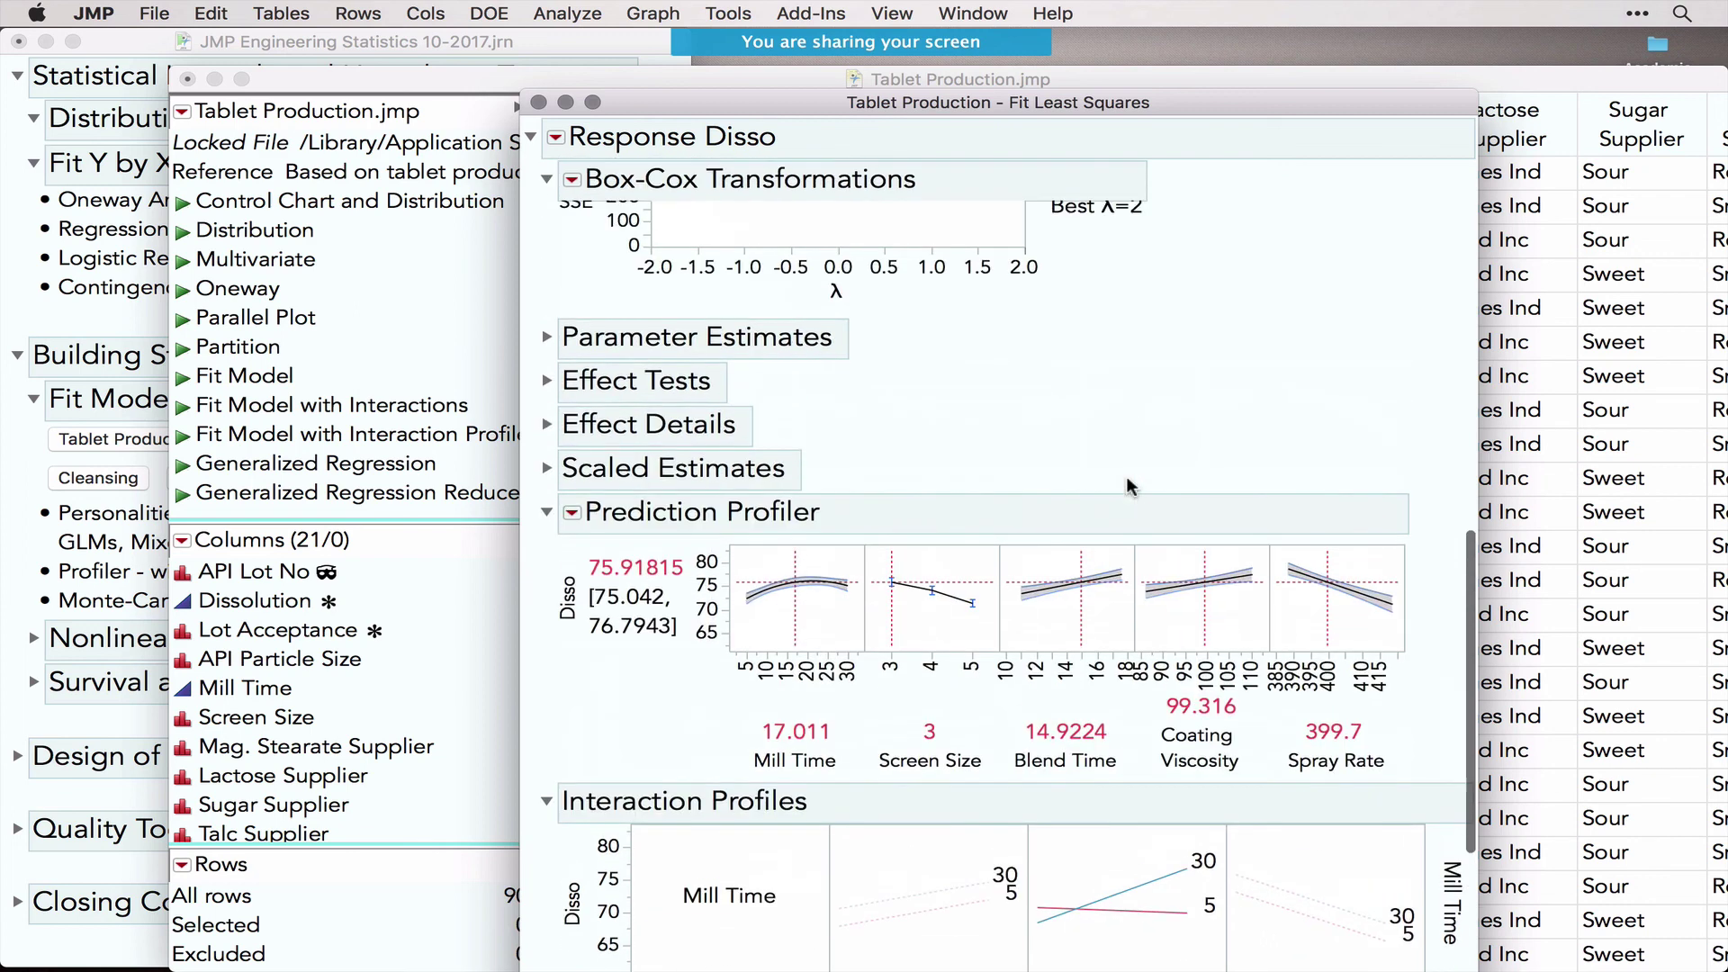
drag(1403, 651, 1440, 692)
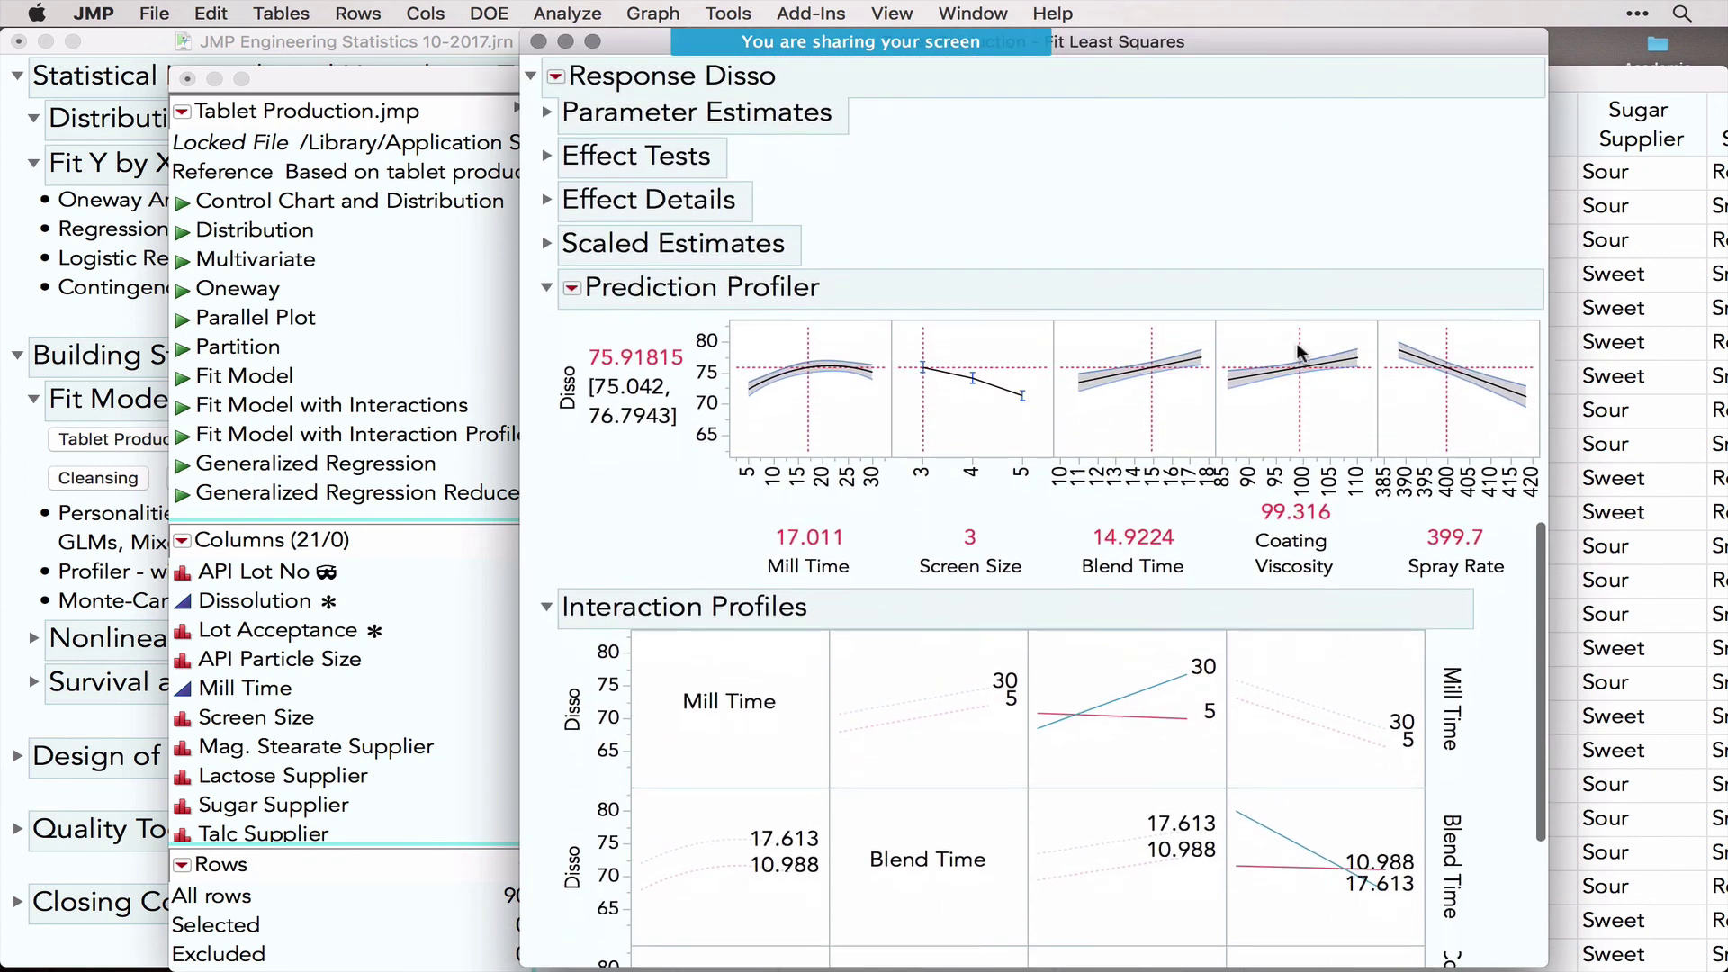
scroll(1299, 351, up, 1)
drag(1230, 40, 1050, 62)
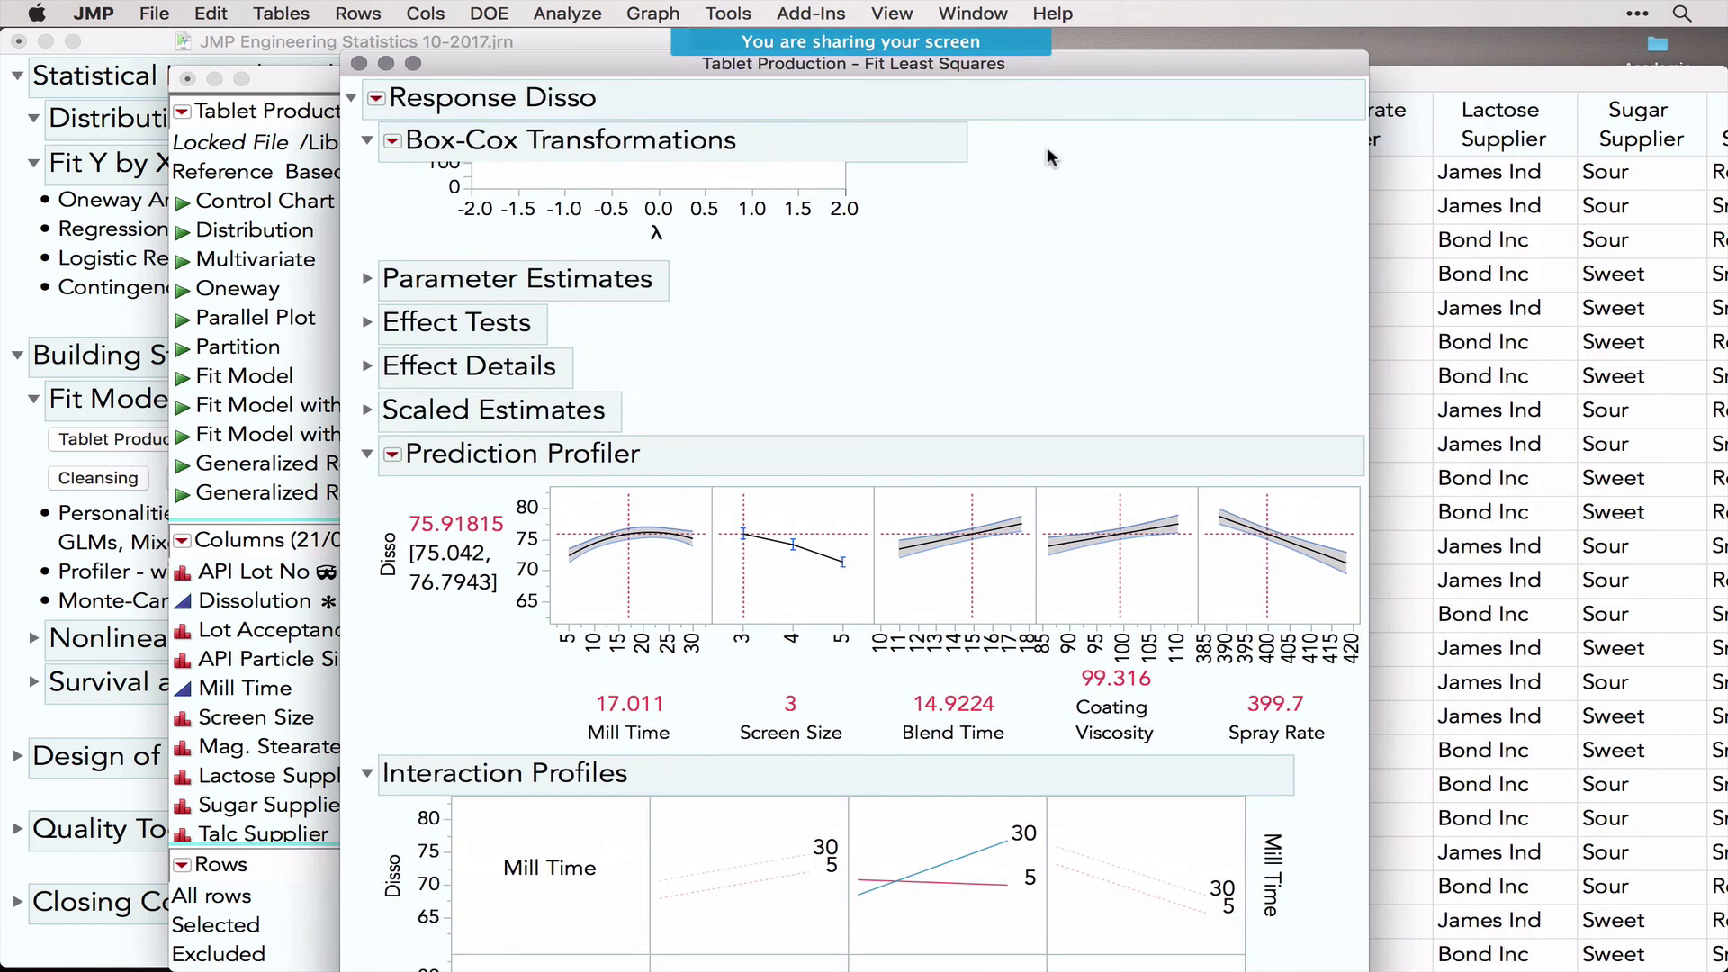
Step: Underline the profiler's factors with a temporary stroke and extend the Mill Time axis to beyond 50
mouse_move(531, 696)
mouse_down()
mouse_move(985, 619)
mouse_move(1382, 718)
mouse_move(985, 776)
mouse_move(672, 789)
mouse_move(516, 720)
mouse_move(527, 708)
mouse_up()
drag(553, 686, 1080, 681)
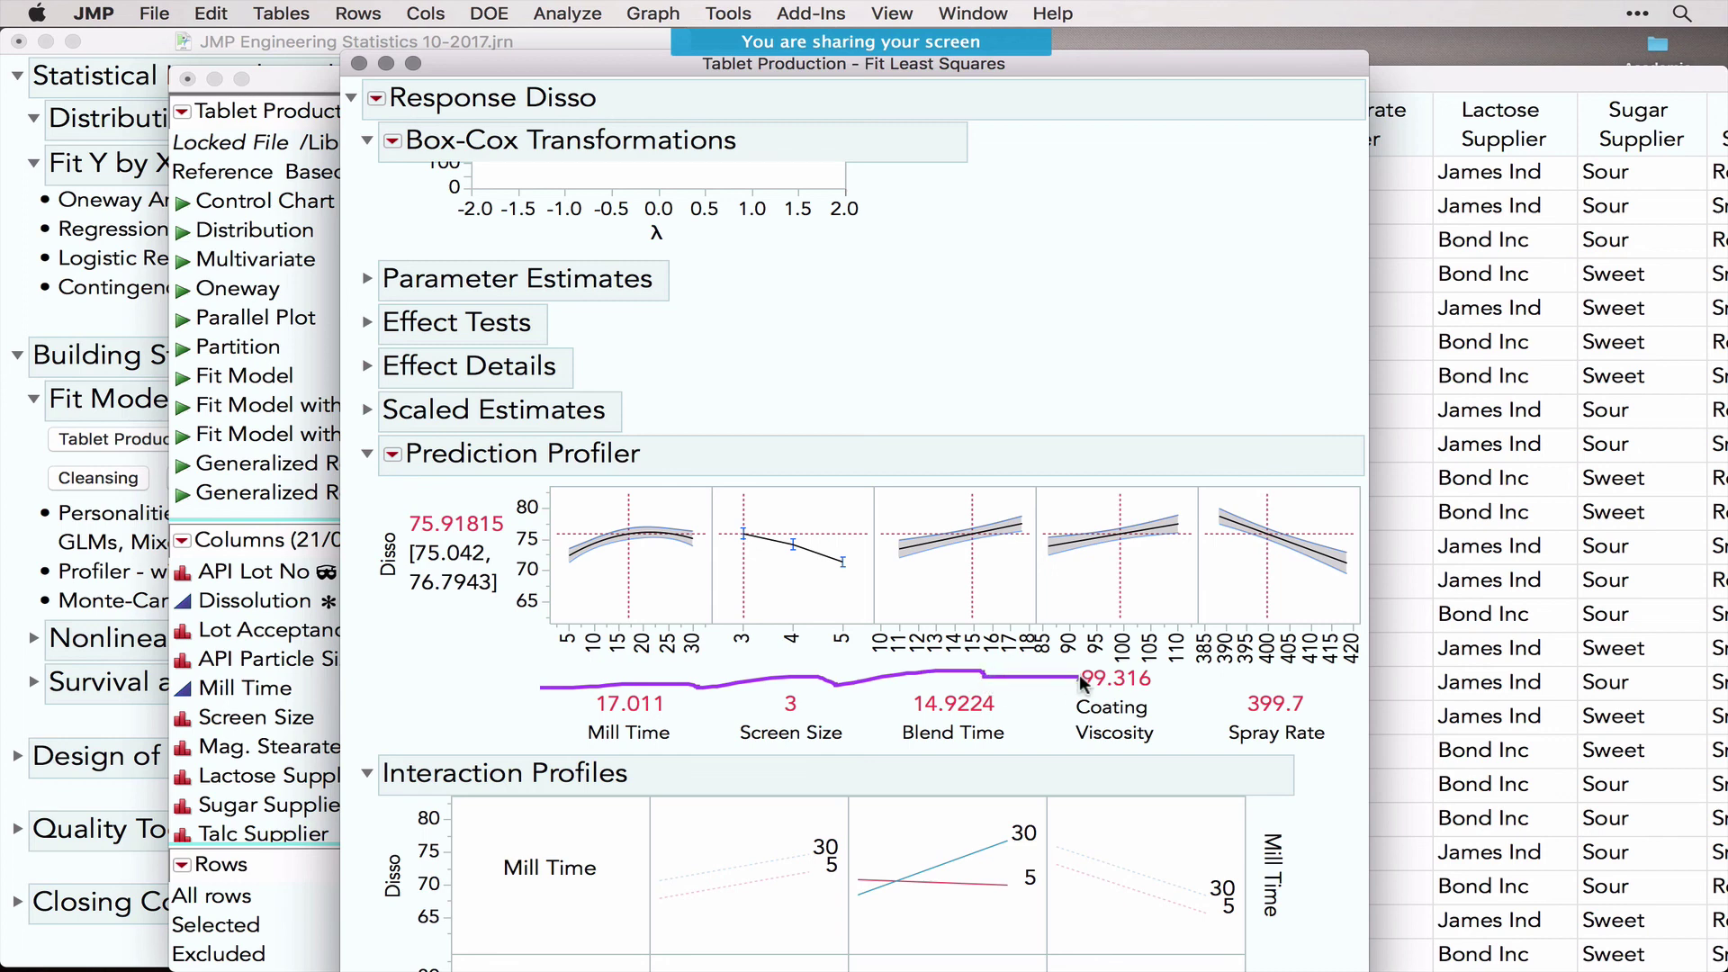
drag(630, 641, 576, 641)
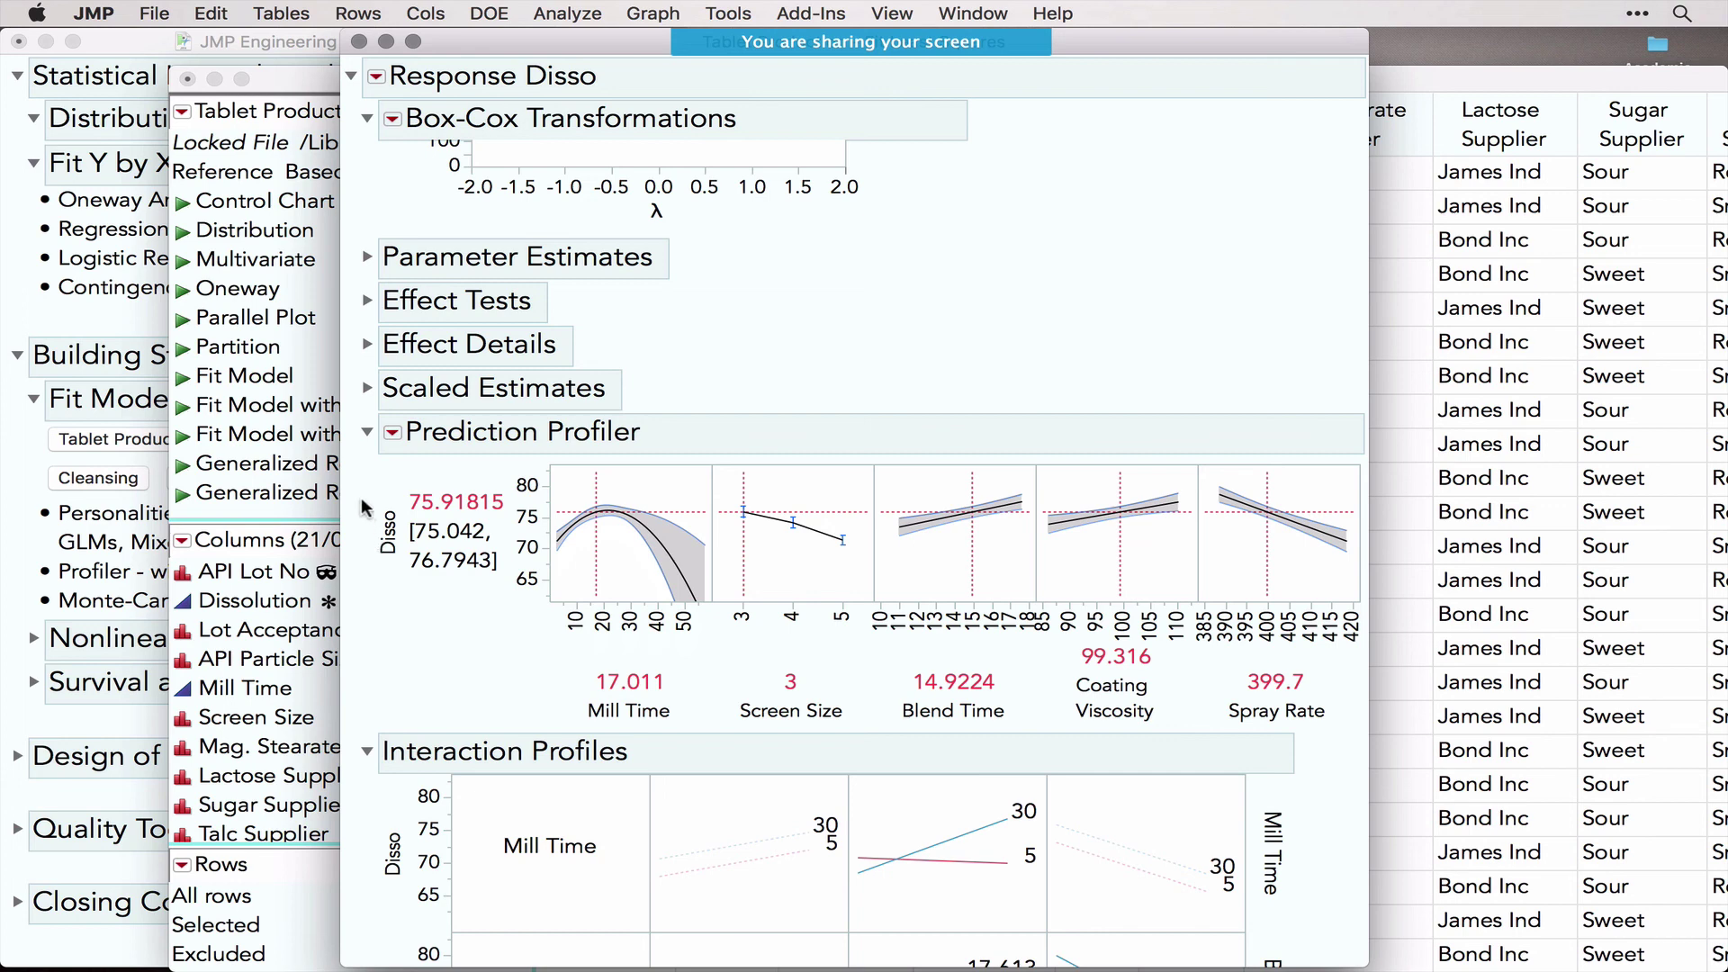
Step: Set Coating Viscosity to 98.75 in the Prediction Profiler and mark the Mill Time curve with a temporary circle
mouse_move(357, 492)
mouse_down()
mouse_move(533, 519)
mouse_move(351, 475)
mouse_up()
click(1113, 576)
click(1113, 576)
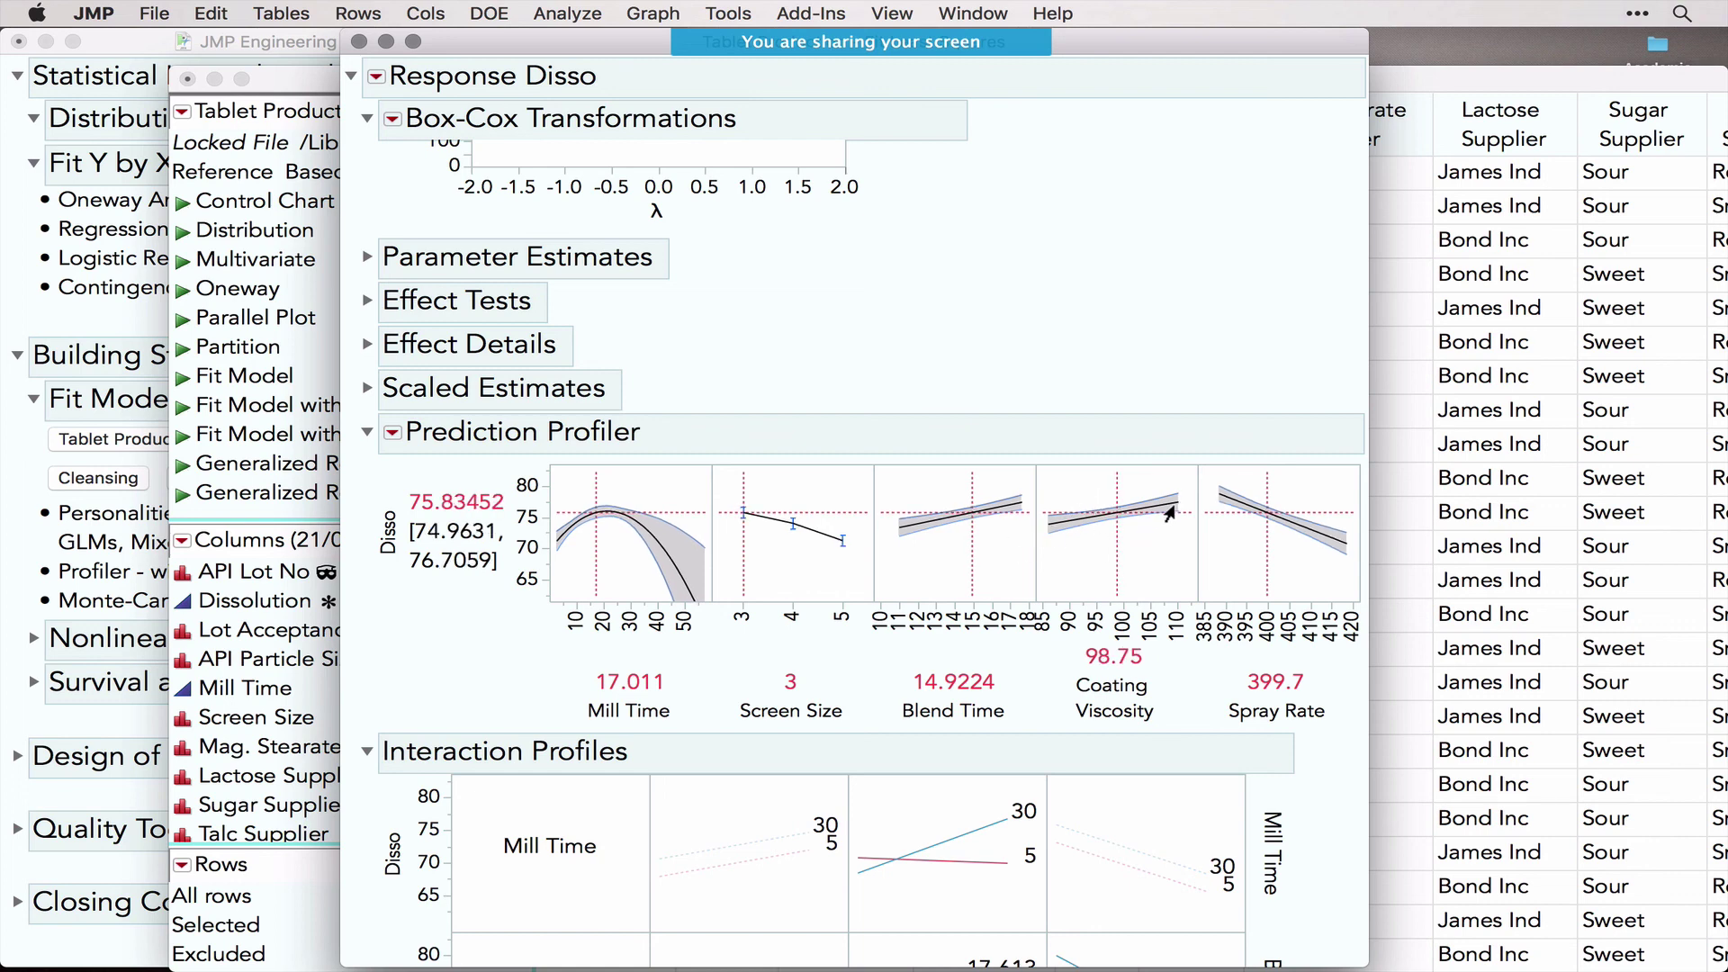
mouse_move(513, 656)
mouse_down()
mouse_move(544, 500)
mouse_move(742, 630)
mouse_move(538, 560)
mouse_up()
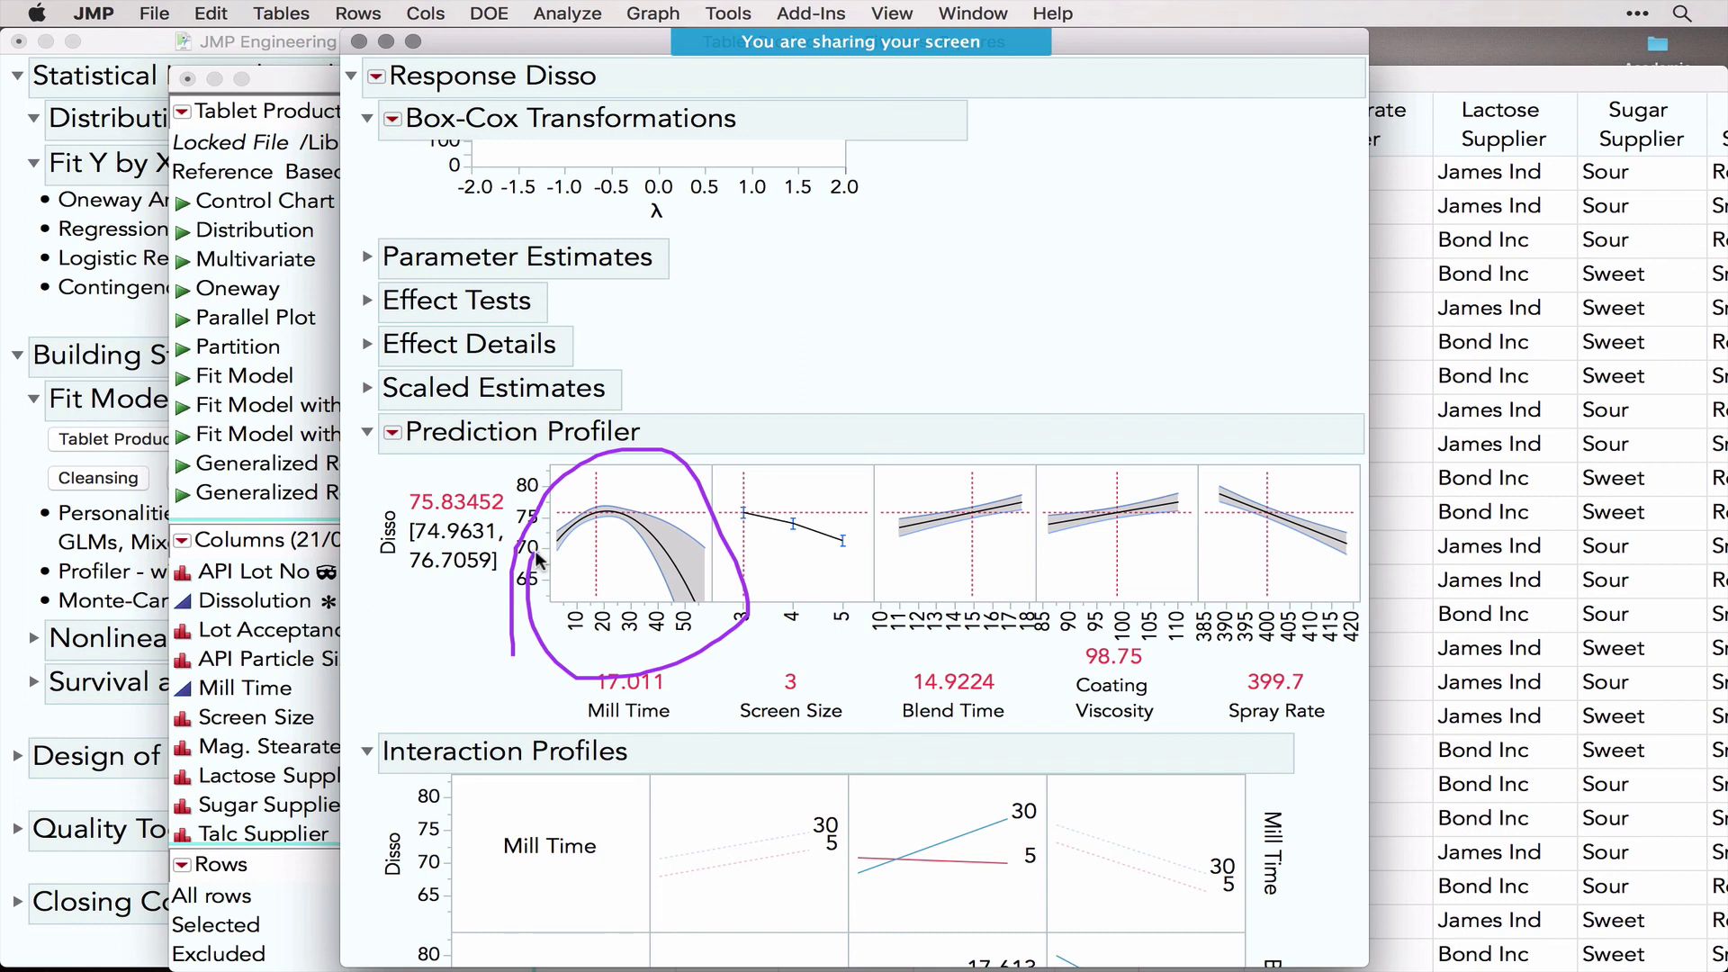
mouse_move(371, 603)
mouse_down()
mouse_move(435, 496)
mouse_move(376, 607)
mouse_up()
Step: Move Blend Time to 10.987702 and up to 17.067 in the profiler, circling the Spray Rate plot to compare its slope
mouse_move(968, 571)
mouse_down()
mouse_move(904, 574)
mouse_move(1015, 569)
mouse_move(897, 576)
mouse_move(1010, 581)
mouse_move(895, 599)
mouse_up()
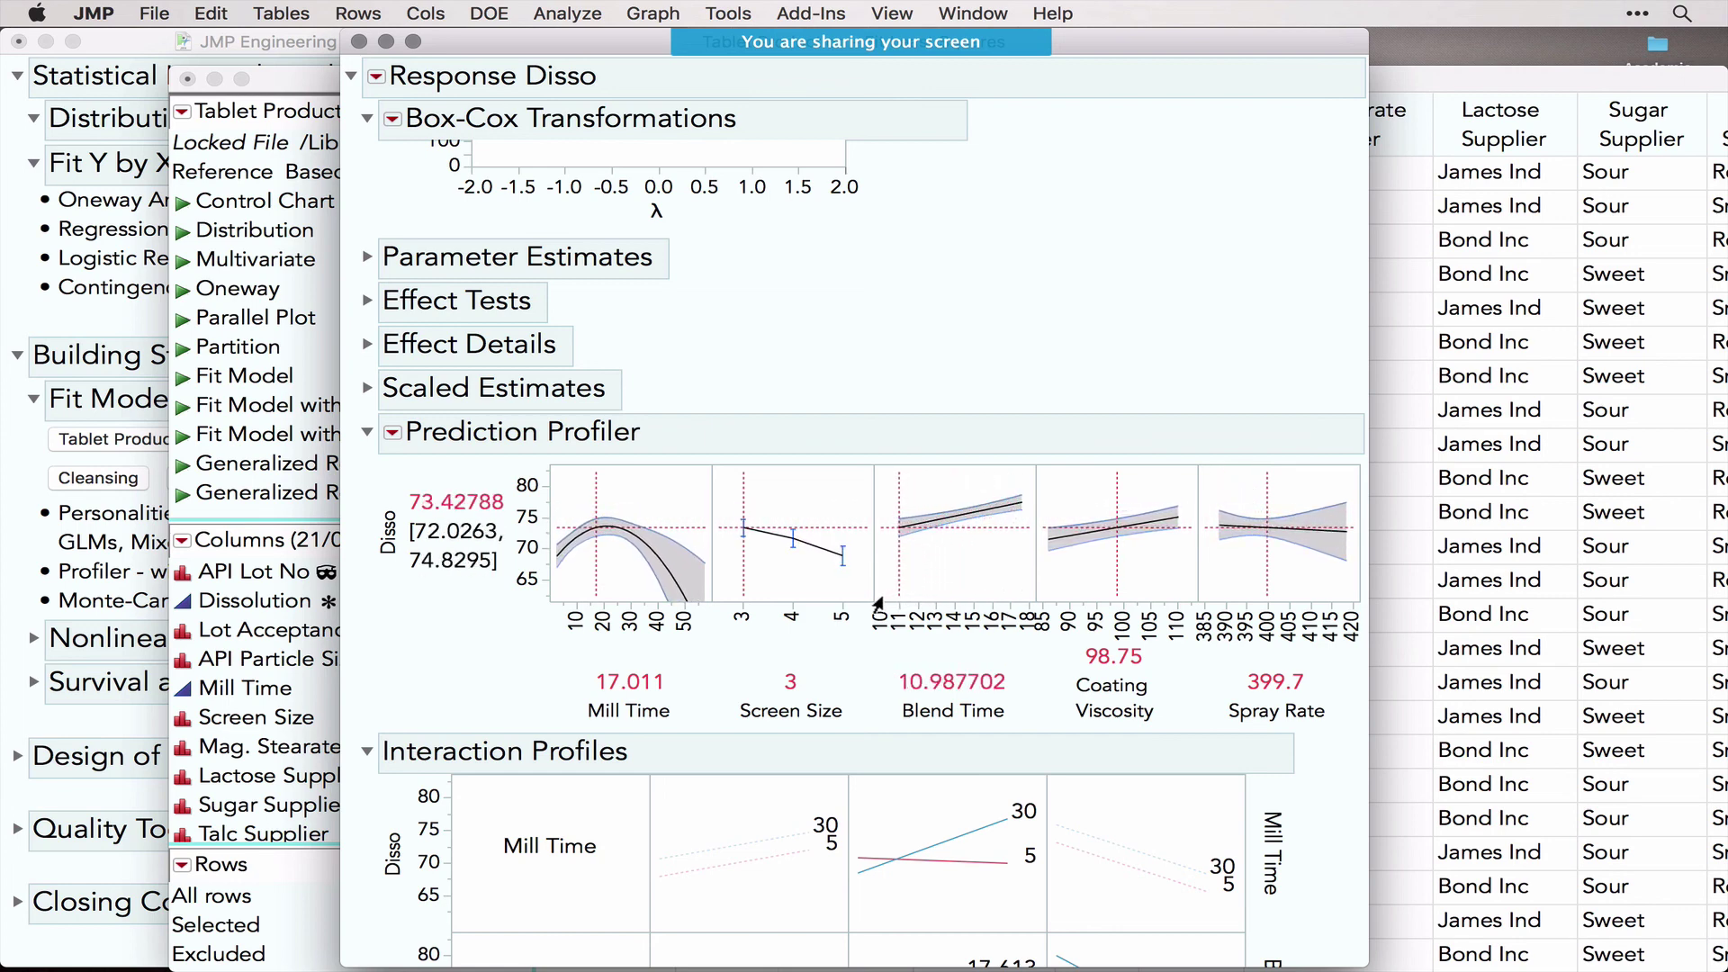
mouse_move(1330, 398)
mouse_down()
mouse_move(1188, 536)
mouse_move(1257, 430)
mouse_up()
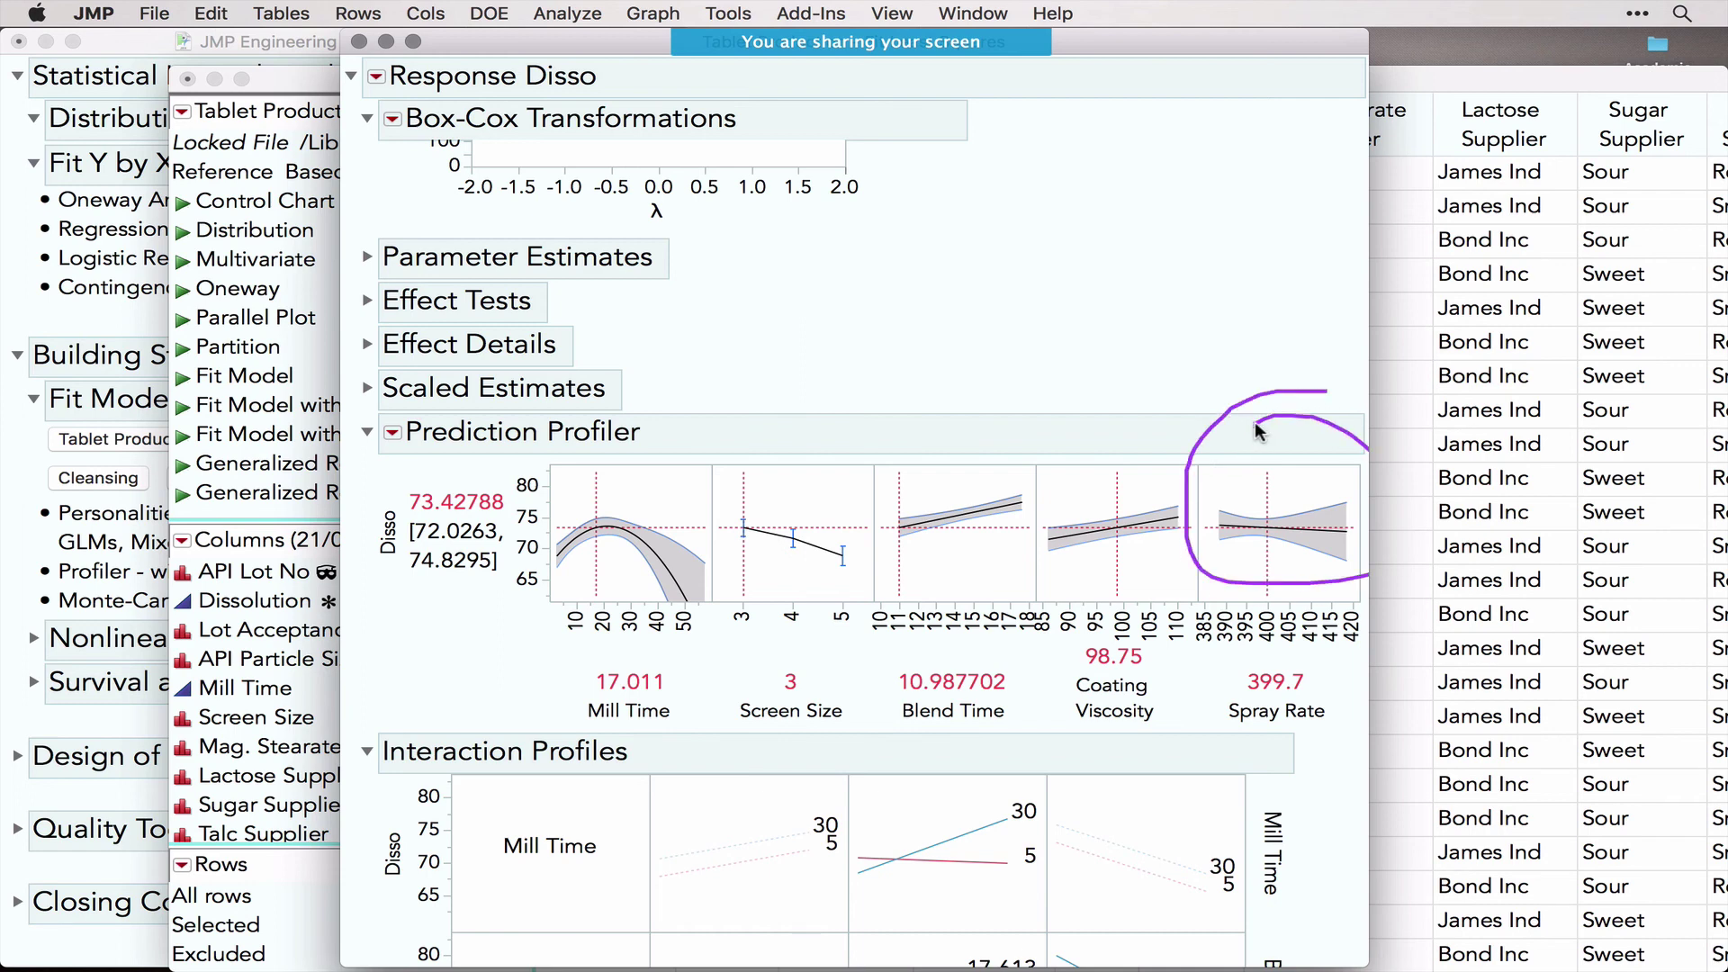
drag(897, 511, 1013, 506)
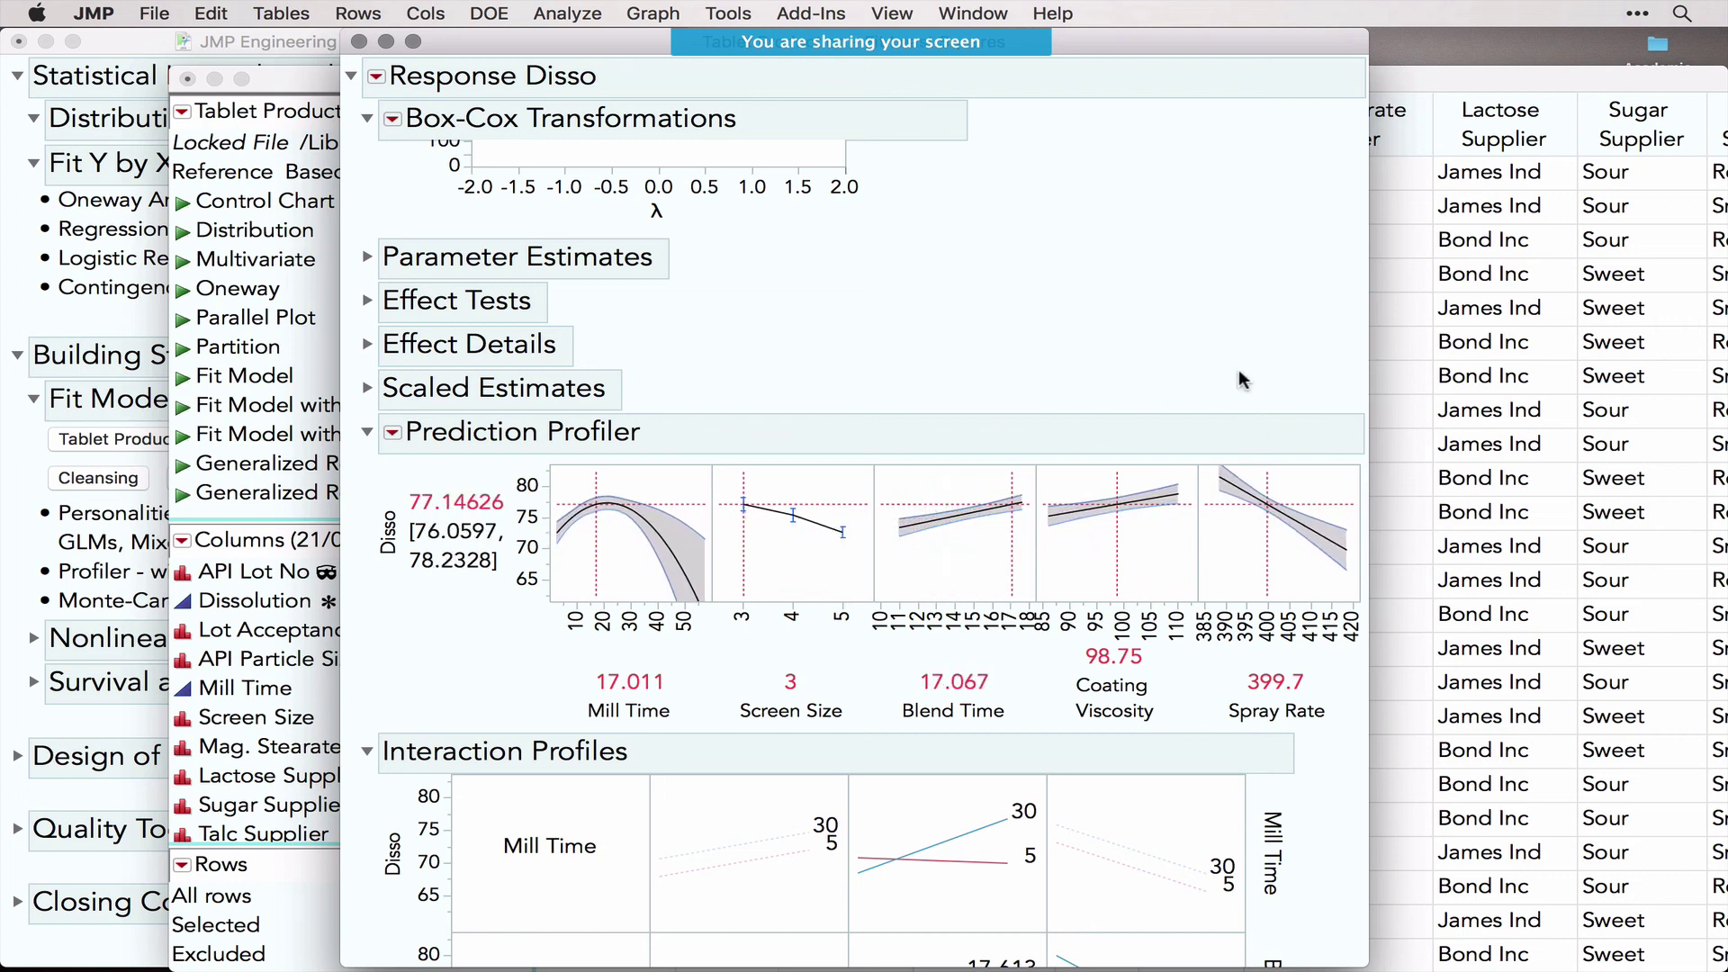
mouse_move(1196, 413)
mouse_down()
mouse_move(1363, 657)
mouse_move(1242, 389)
mouse_up()
Step: Turn on the desirability functions in the Prediction Profiler
click(393, 433)
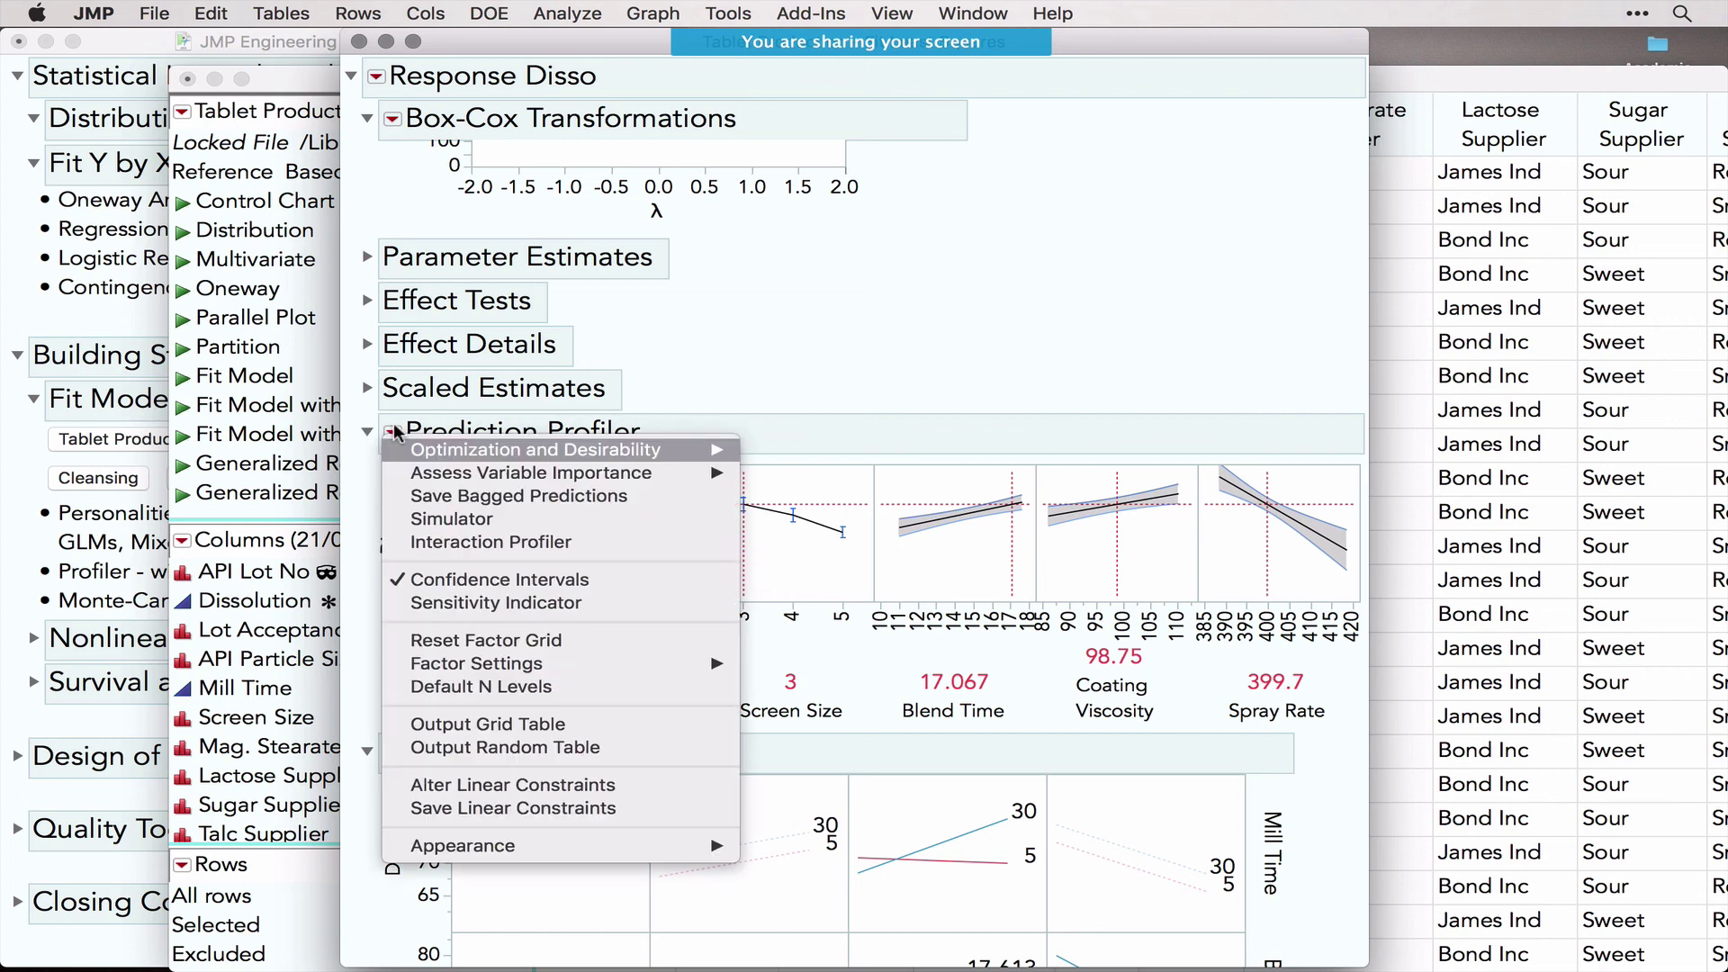
mouse_move(476, 452)
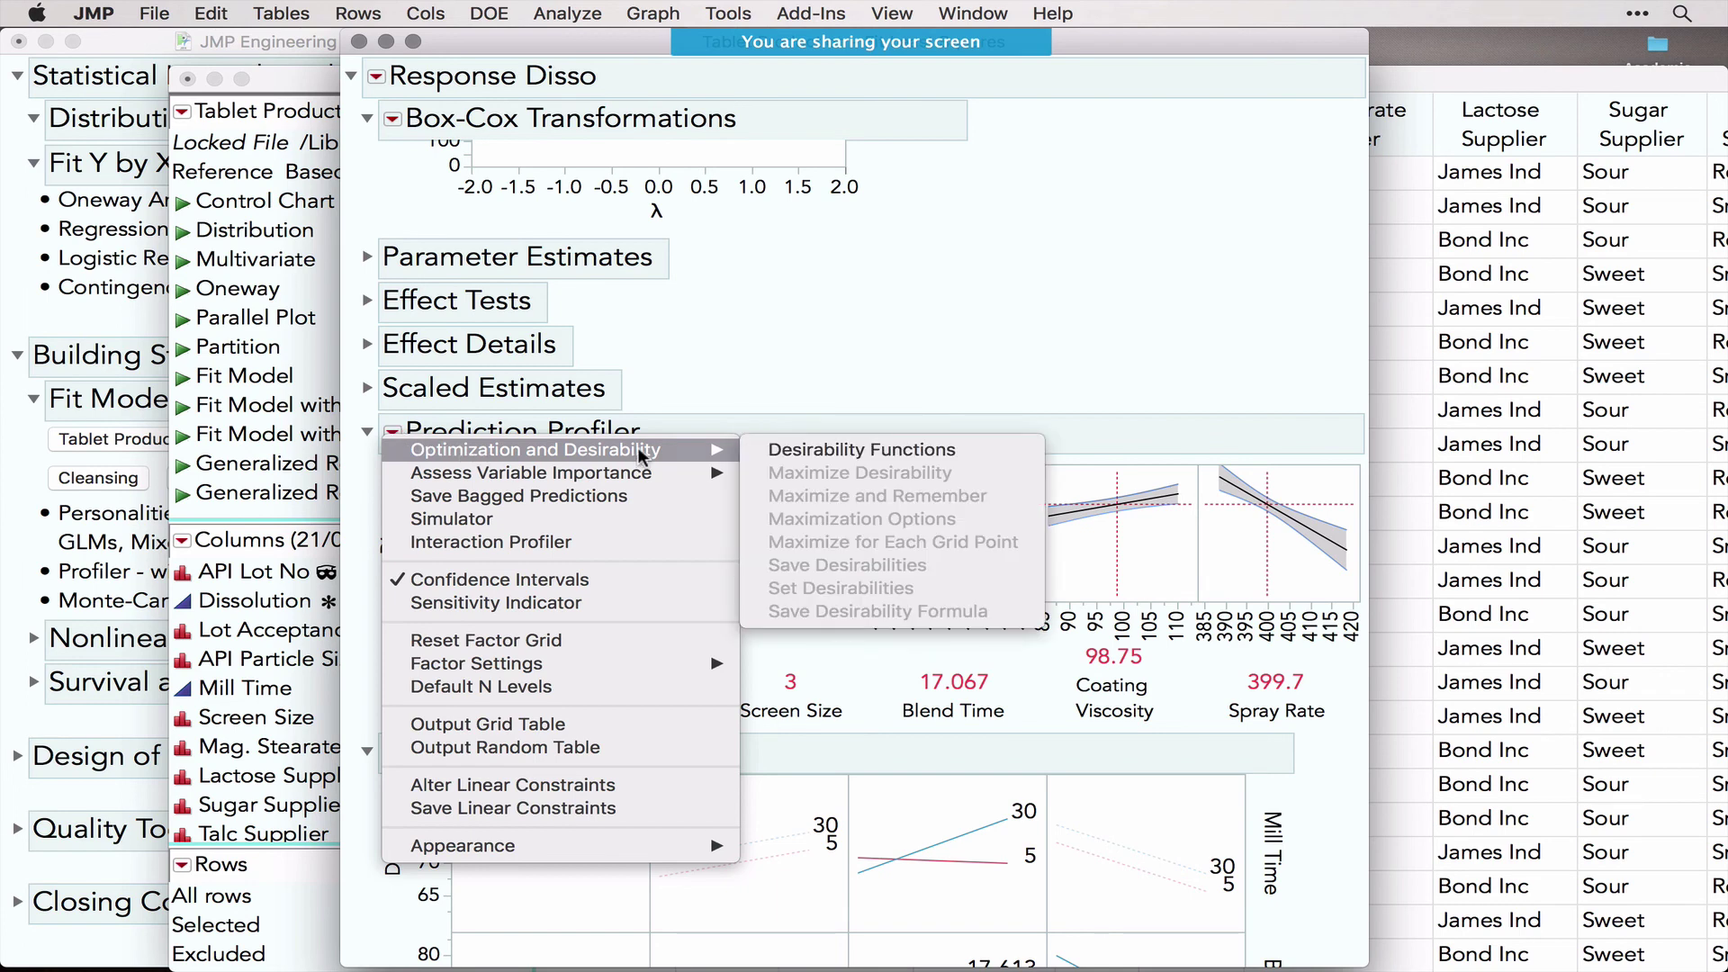
click(815, 449)
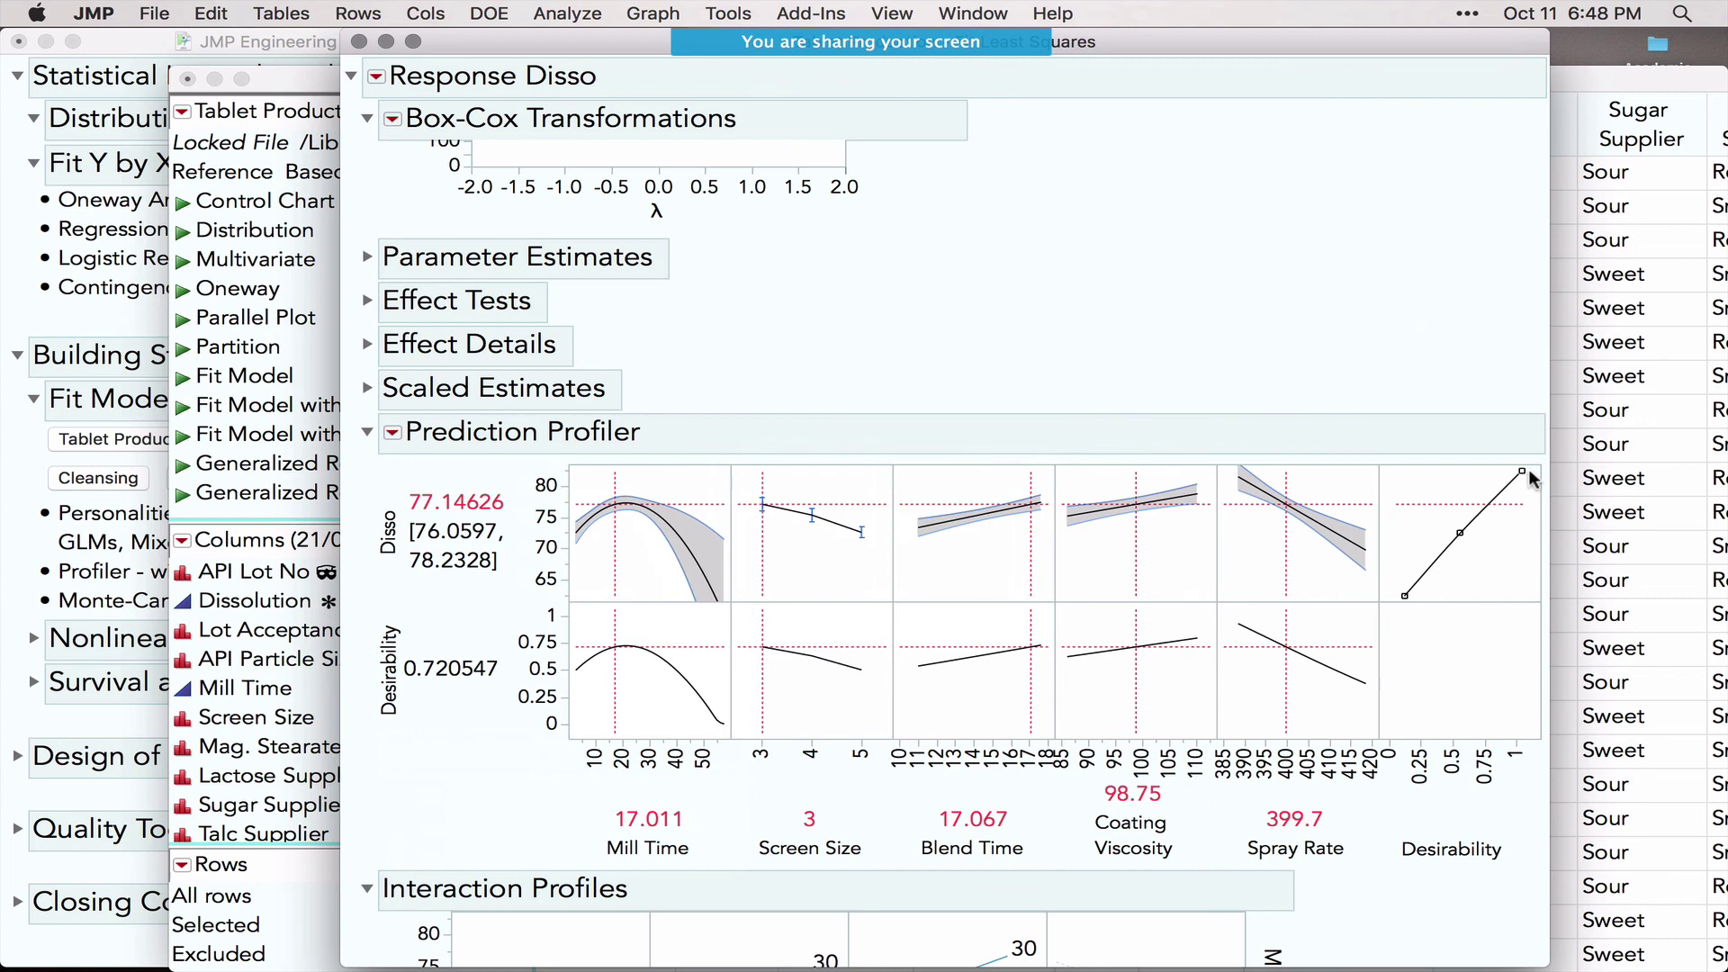
Step: Mark the desirability function plot with temporary strokes and maximize desirability in the Prediction Profiler
mouse_move(1487, 371)
mouse_down()
mouse_move(1377, 432)
mouse_move(1528, 581)
mouse_up()
drag(1532, 513, 1422, 414)
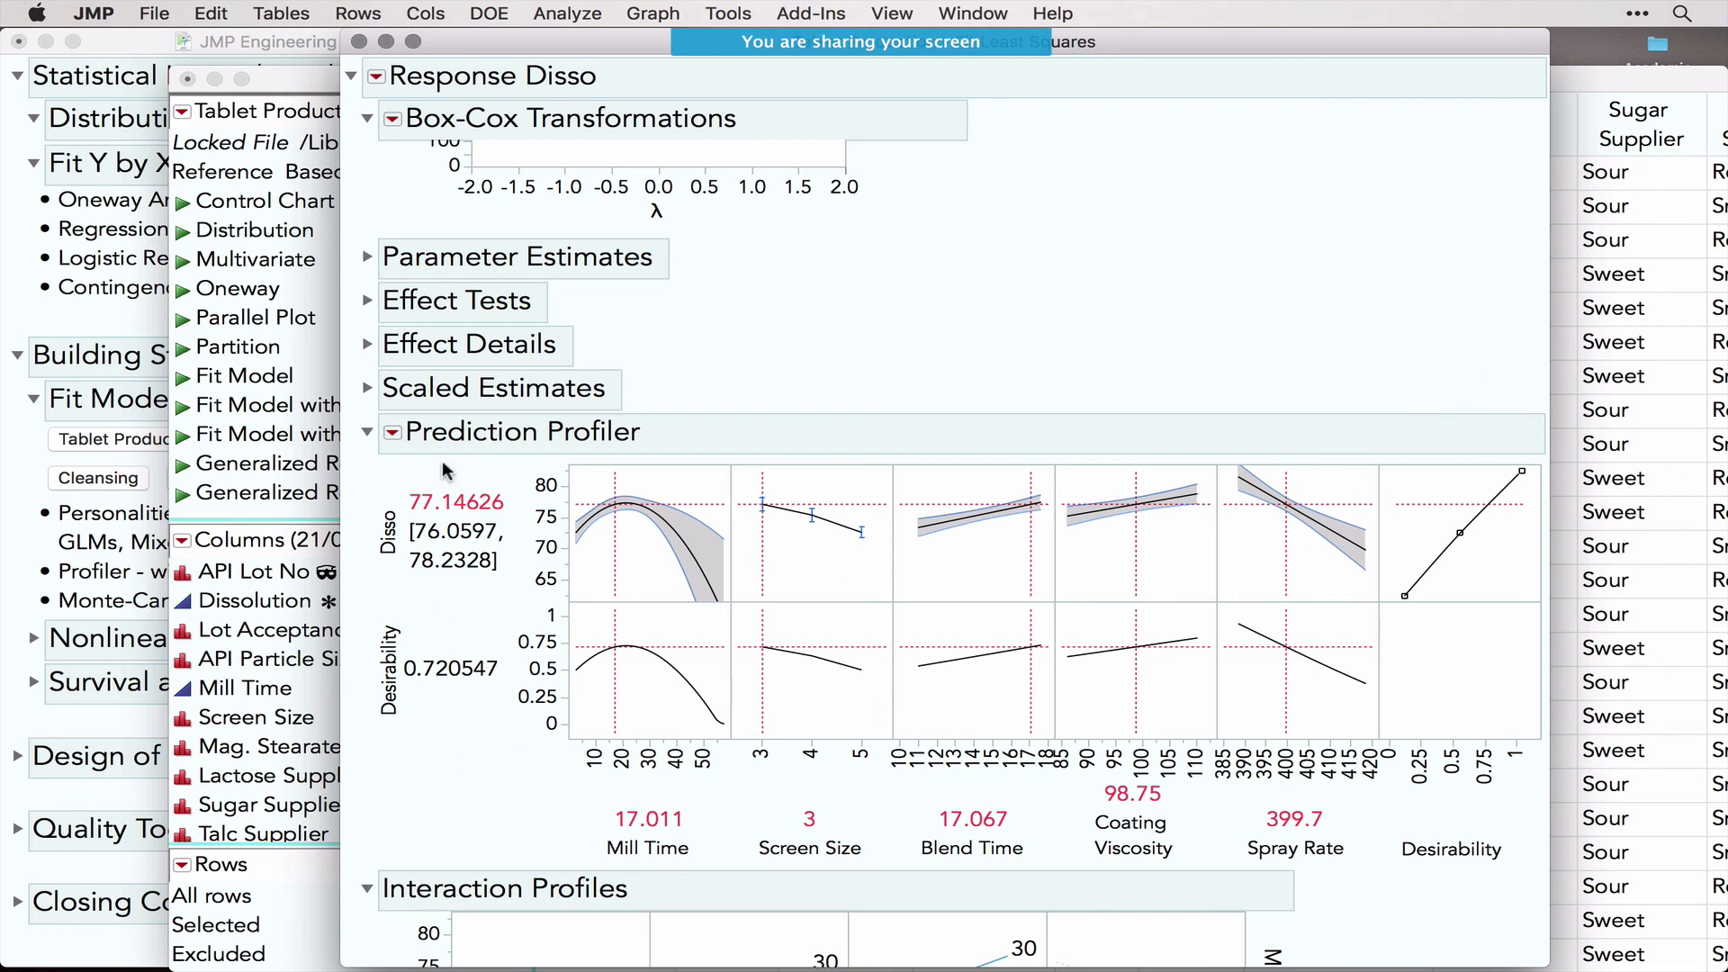
click(392, 433)
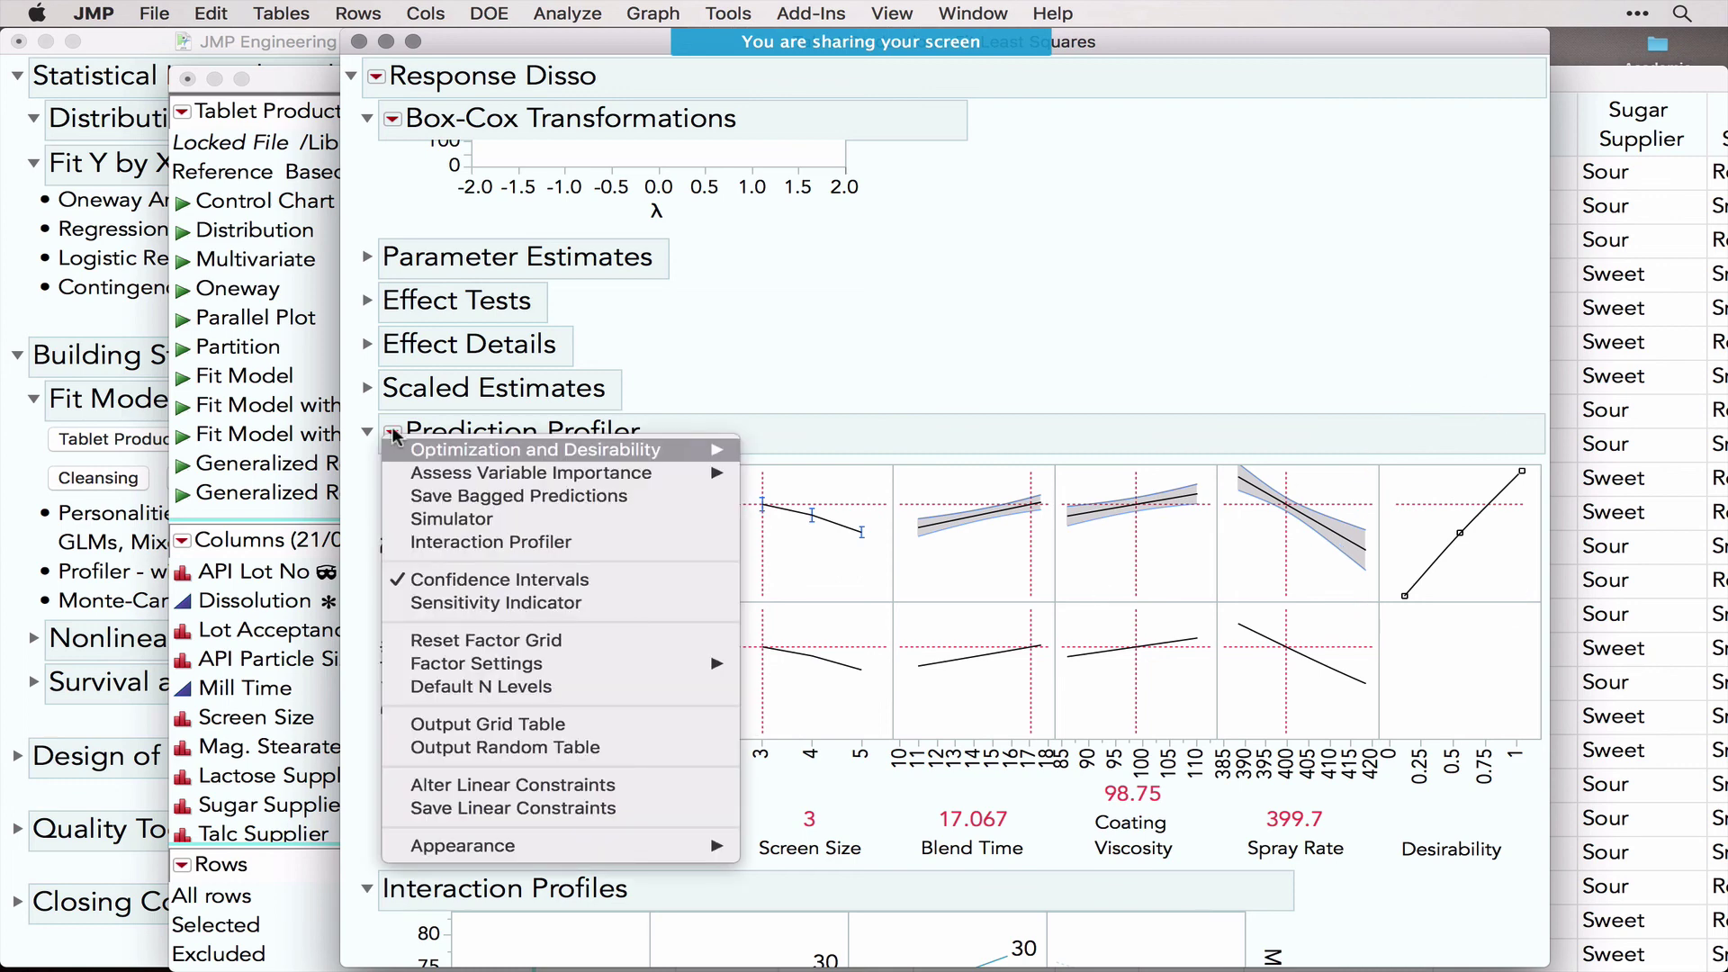
mouse_move(456, 454)
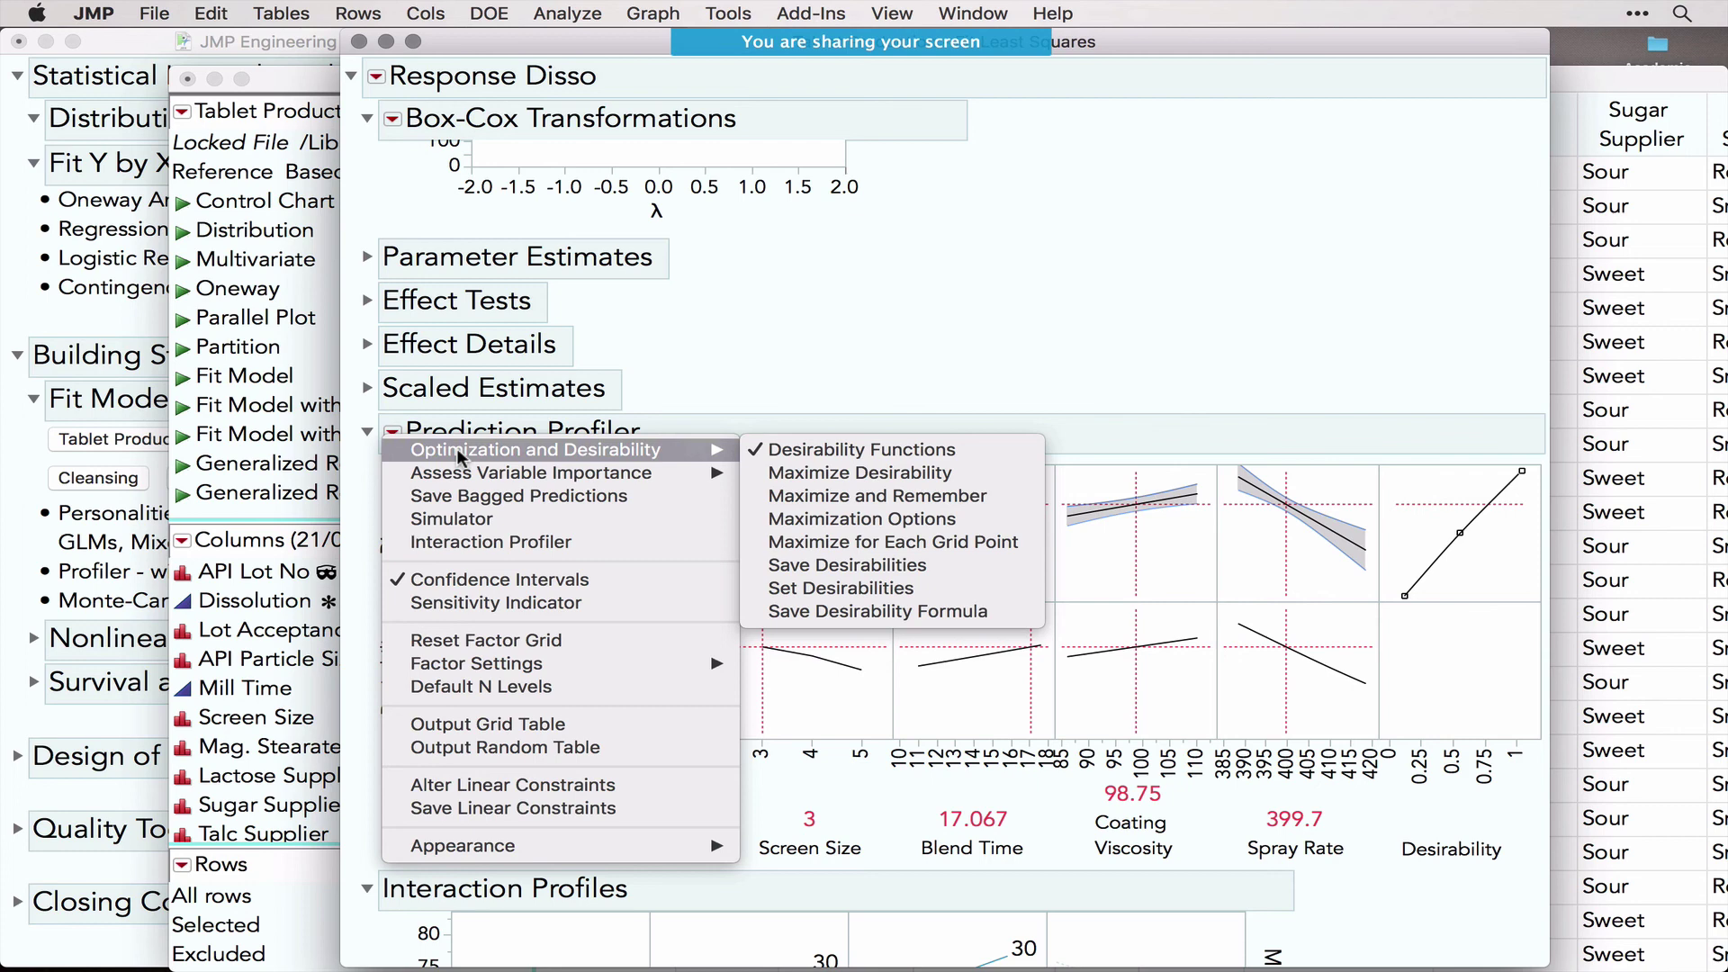
click(884, 462)
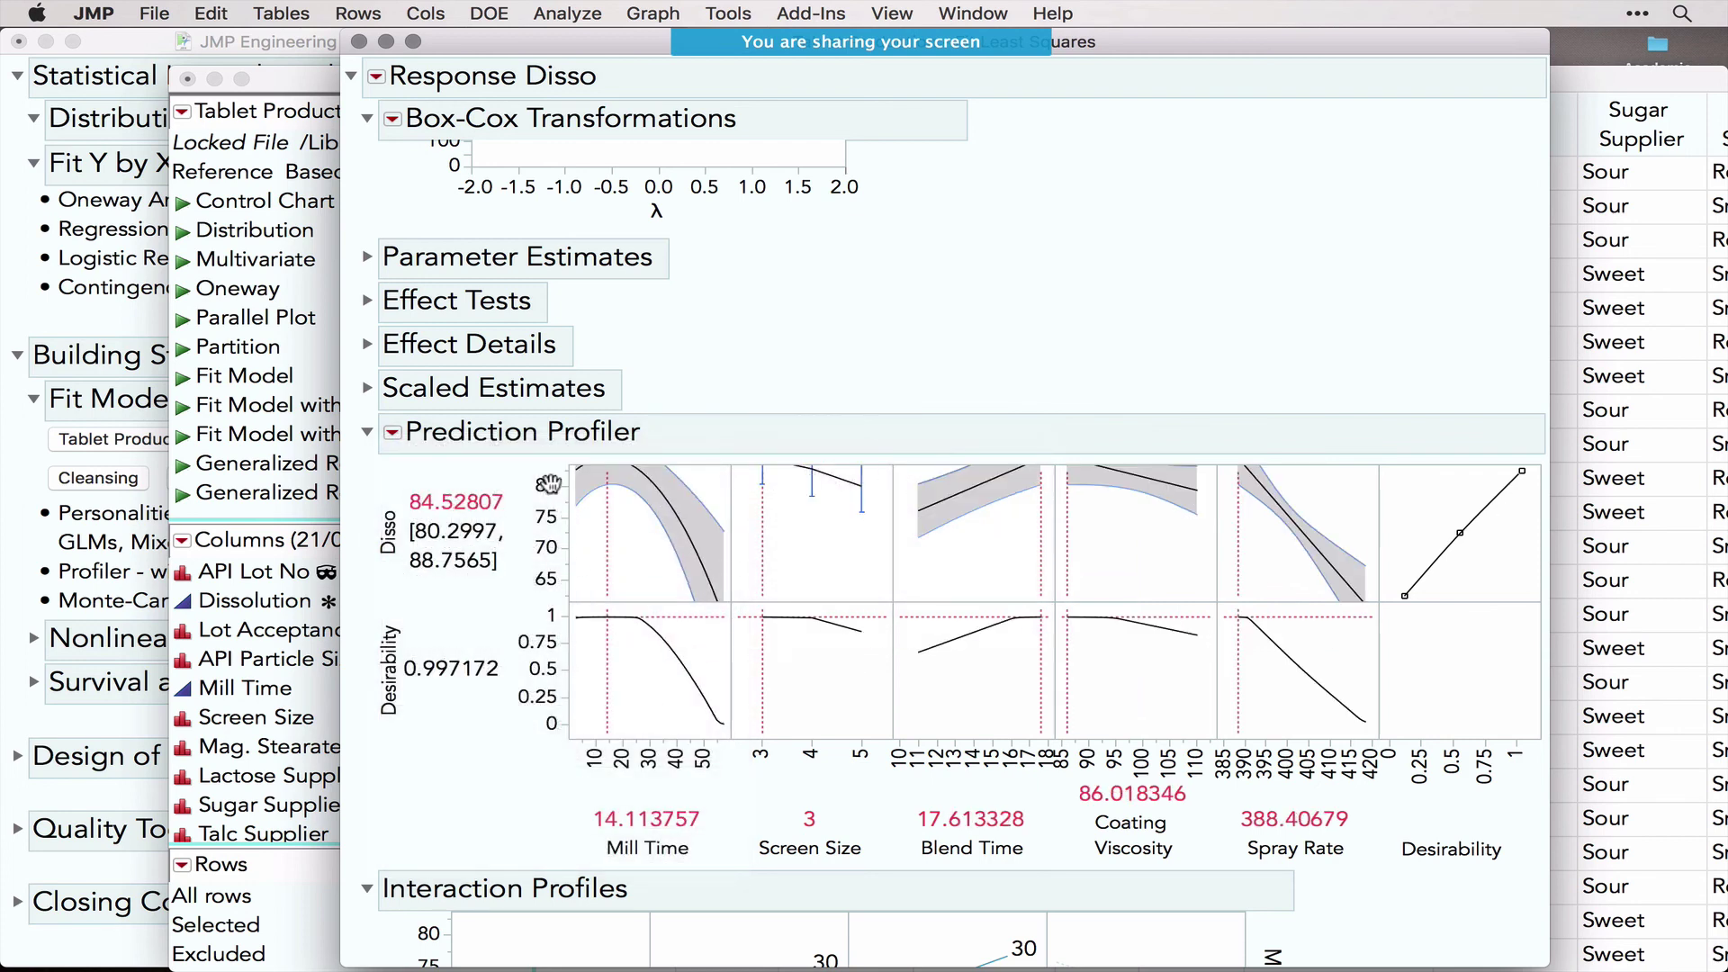
Step: Extend the profiler's Disso axis up to 90 and mark the factor settings and predicted Disso with temporary strokes
drag(549, 489, 554, 538)
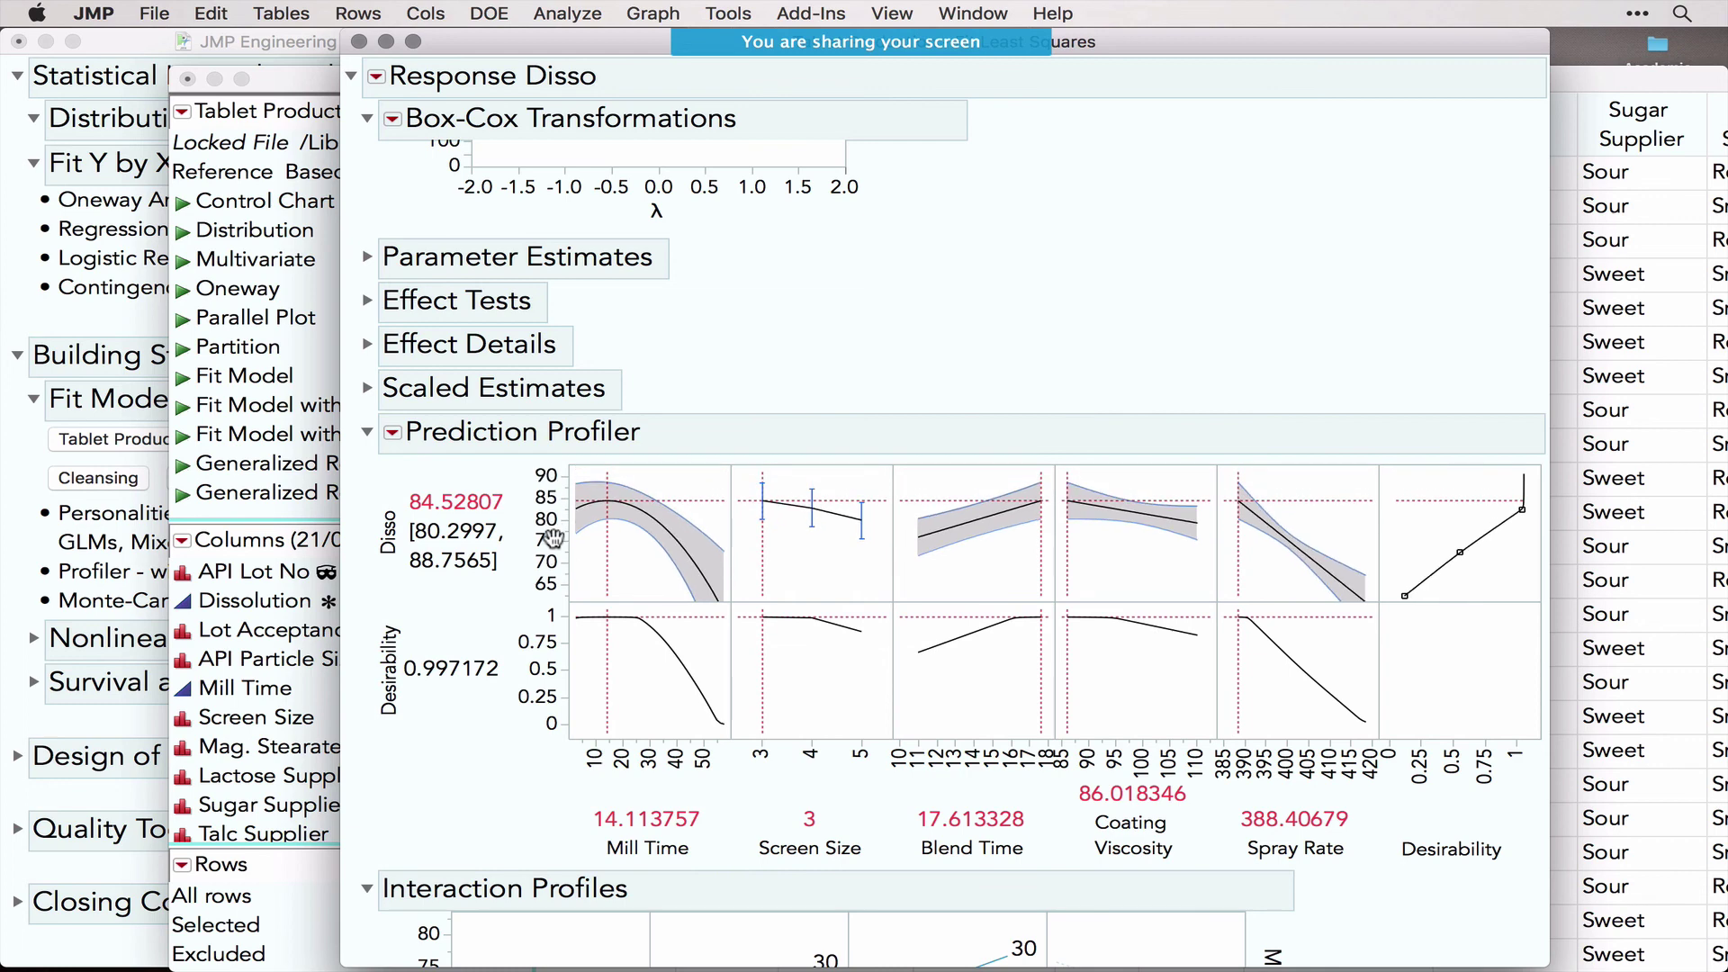
scroll(537, 573, down, 5)
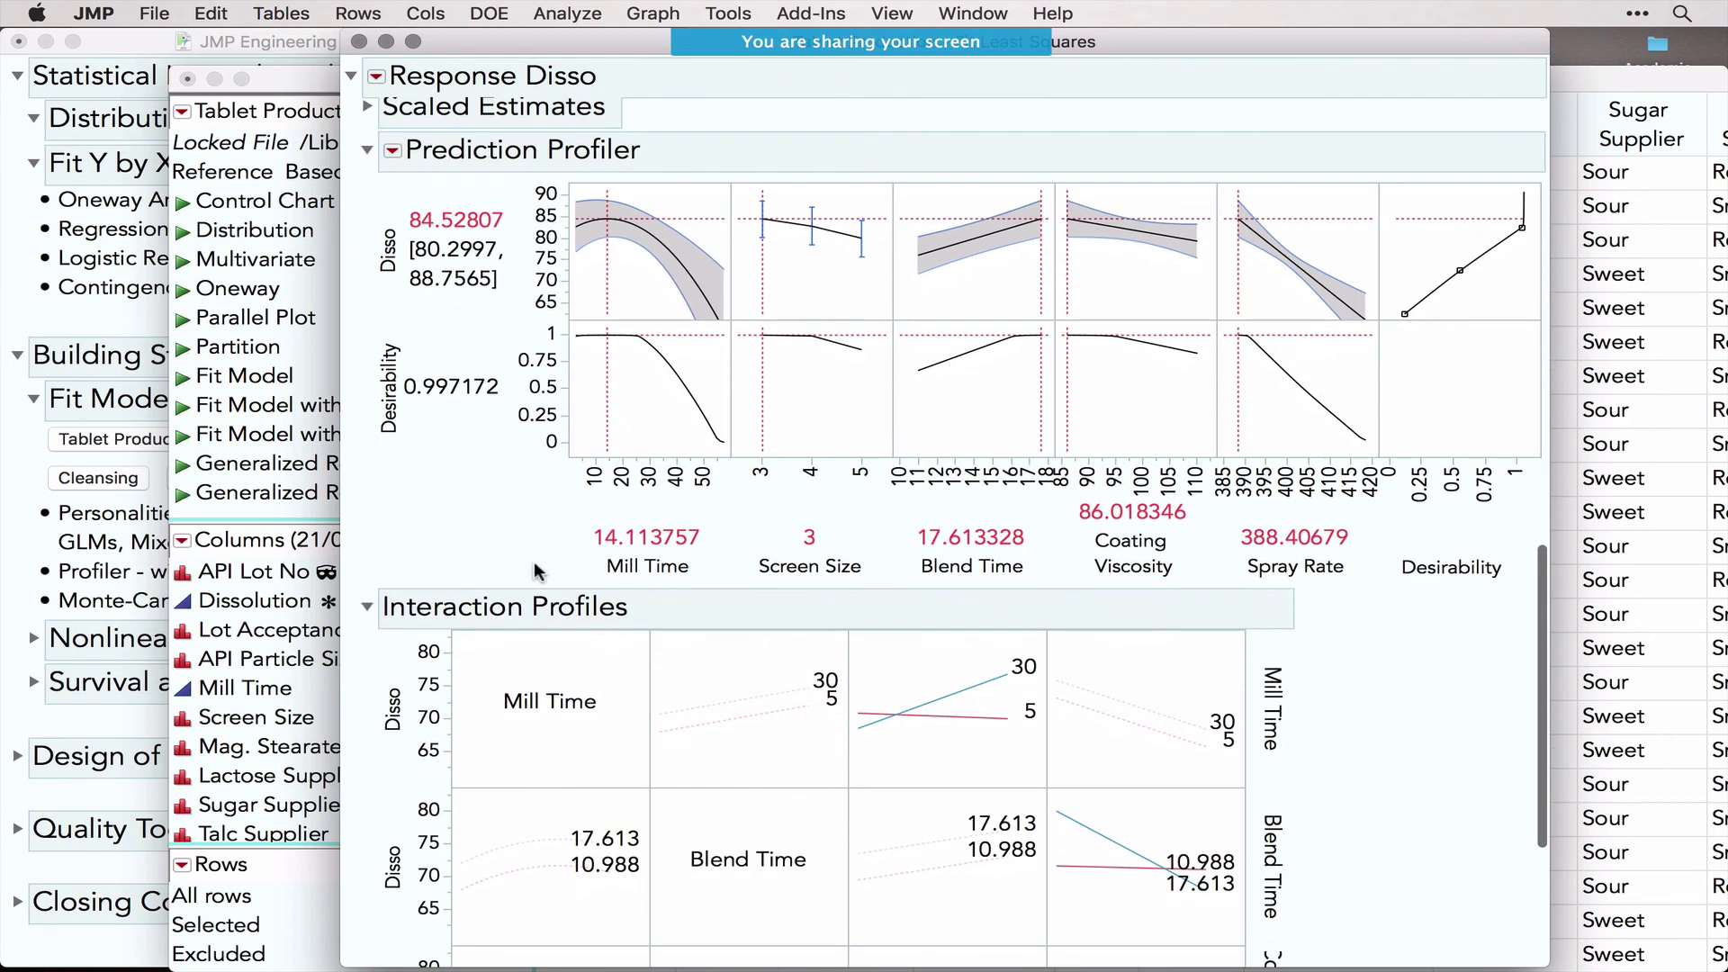
mouse_move(498, 541)
mouse_down()
mouse_move(612, 521)
mouse_move(1548, 493)
mouse_move(1038, 603)
mouse_move(576, 655)
mouse_move(528, 537)
mouse_up()
mouse_move(358, 299)
mouse_down()
mouse_move(357, 225)
mouse_move(581, 306)
mouse_move(392, 267)
mouse_up()
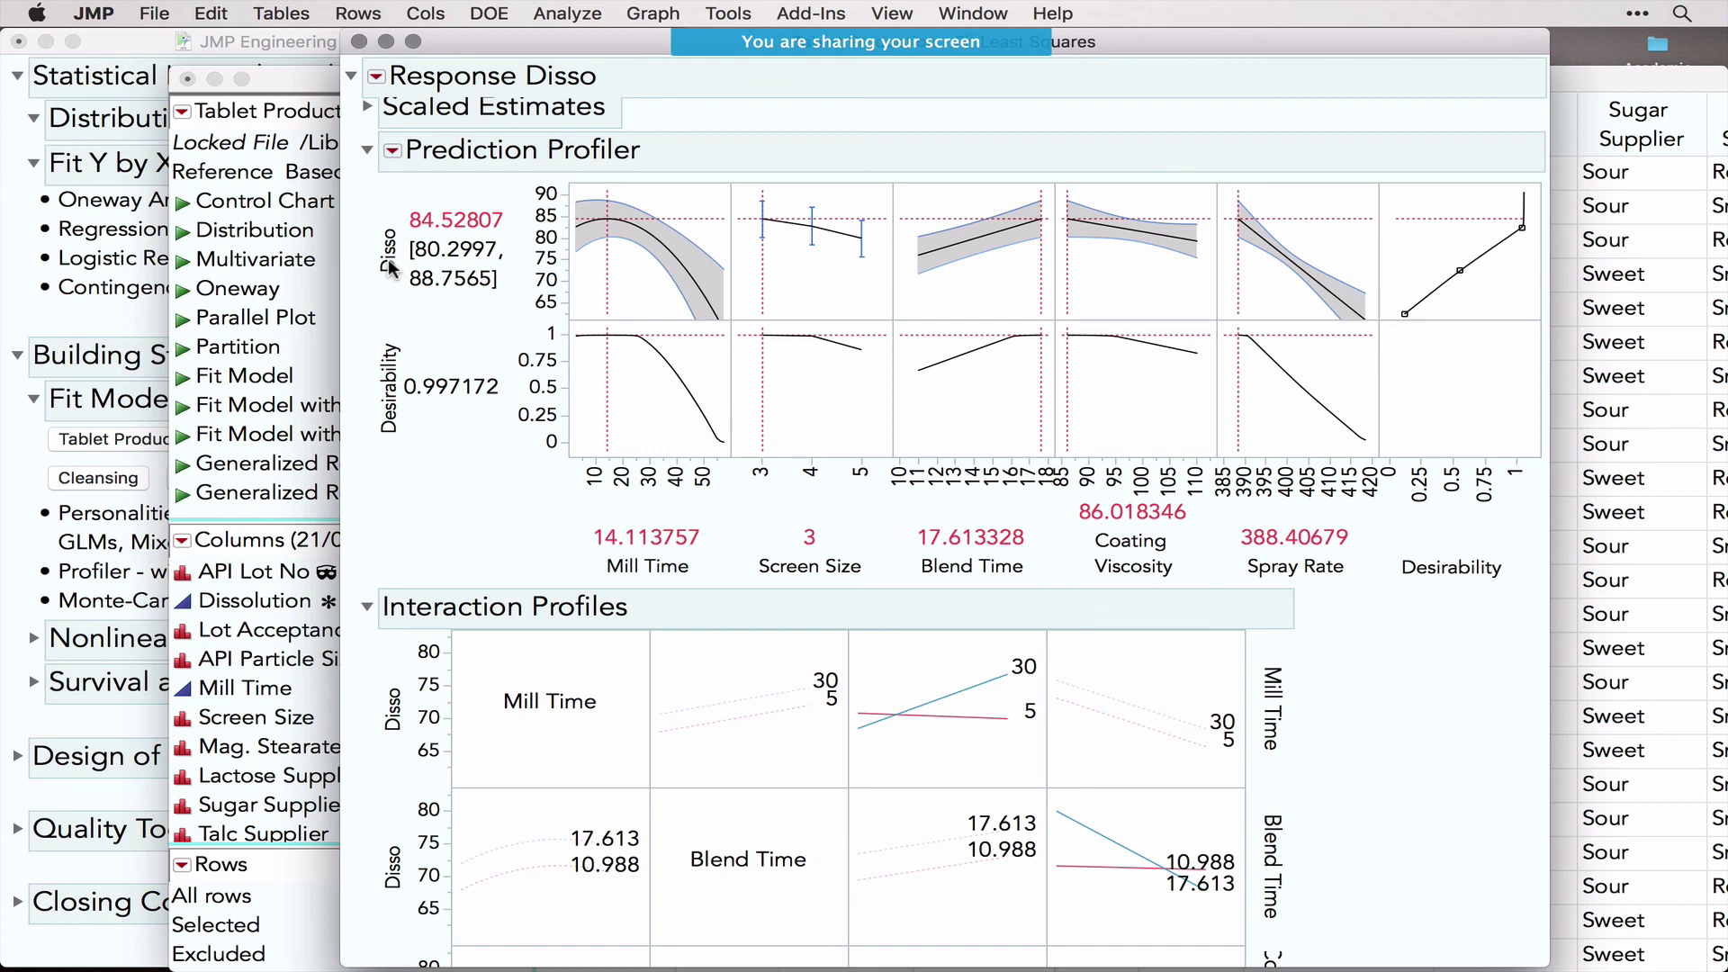
Step: Publish the prediction formula of the Disso least squares model to the Formula Depot
scroll(464, 227, up, 10)
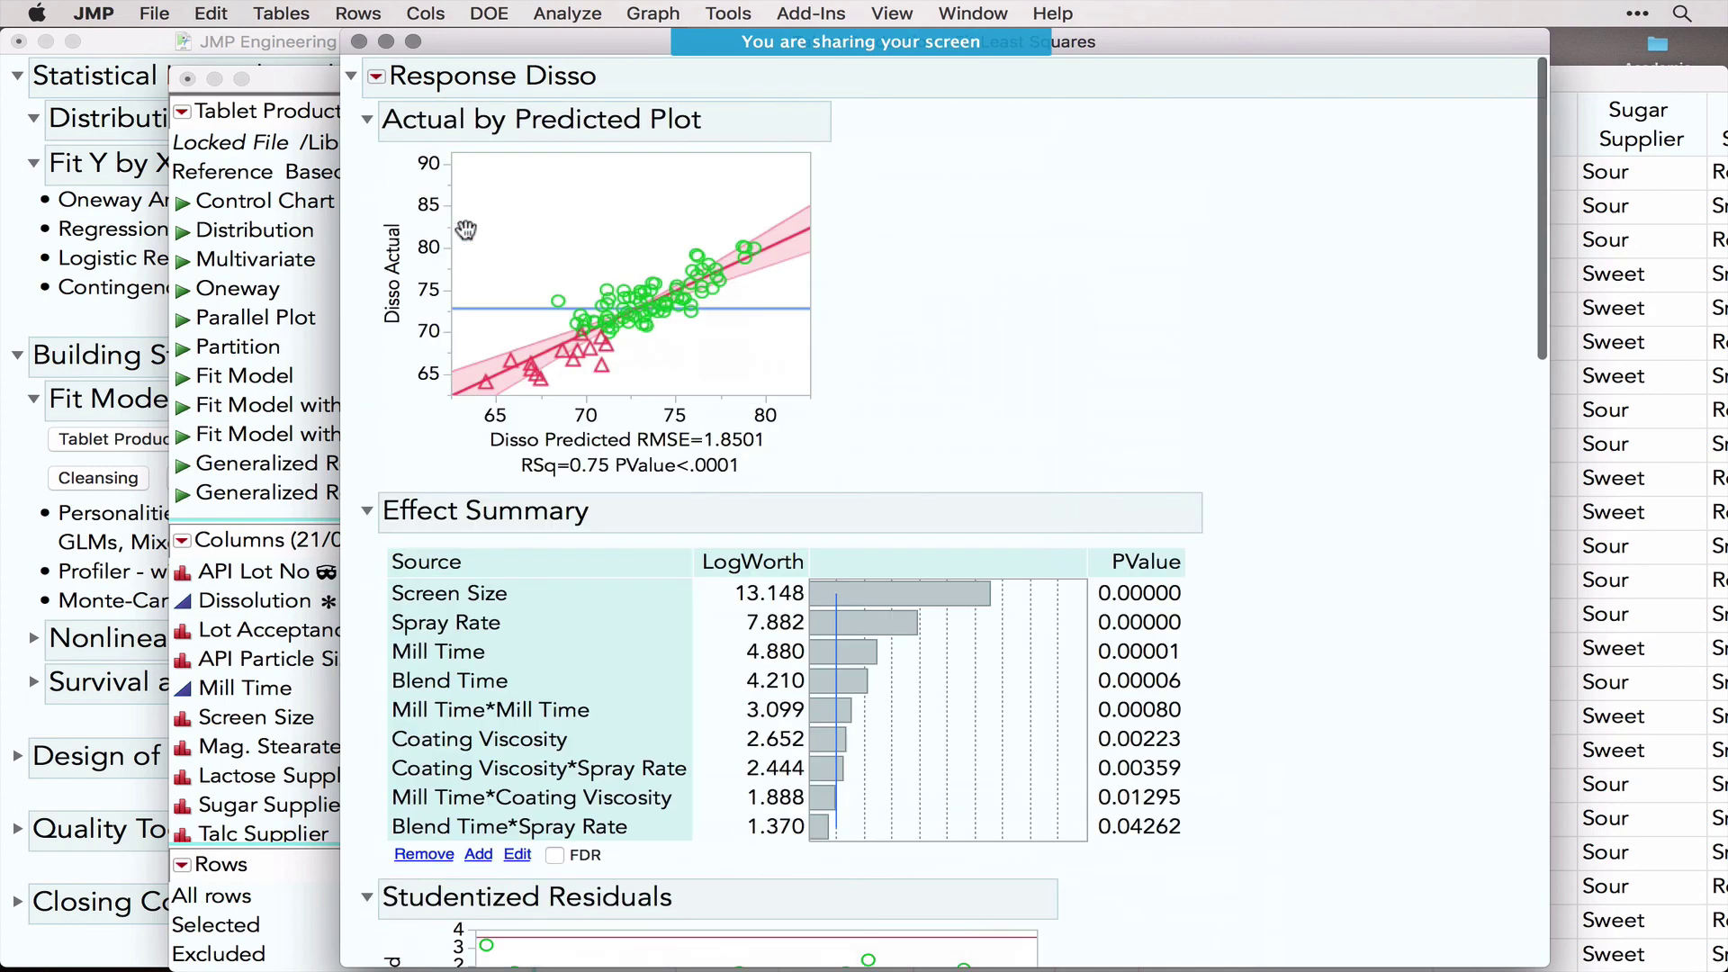
click(376, 79)
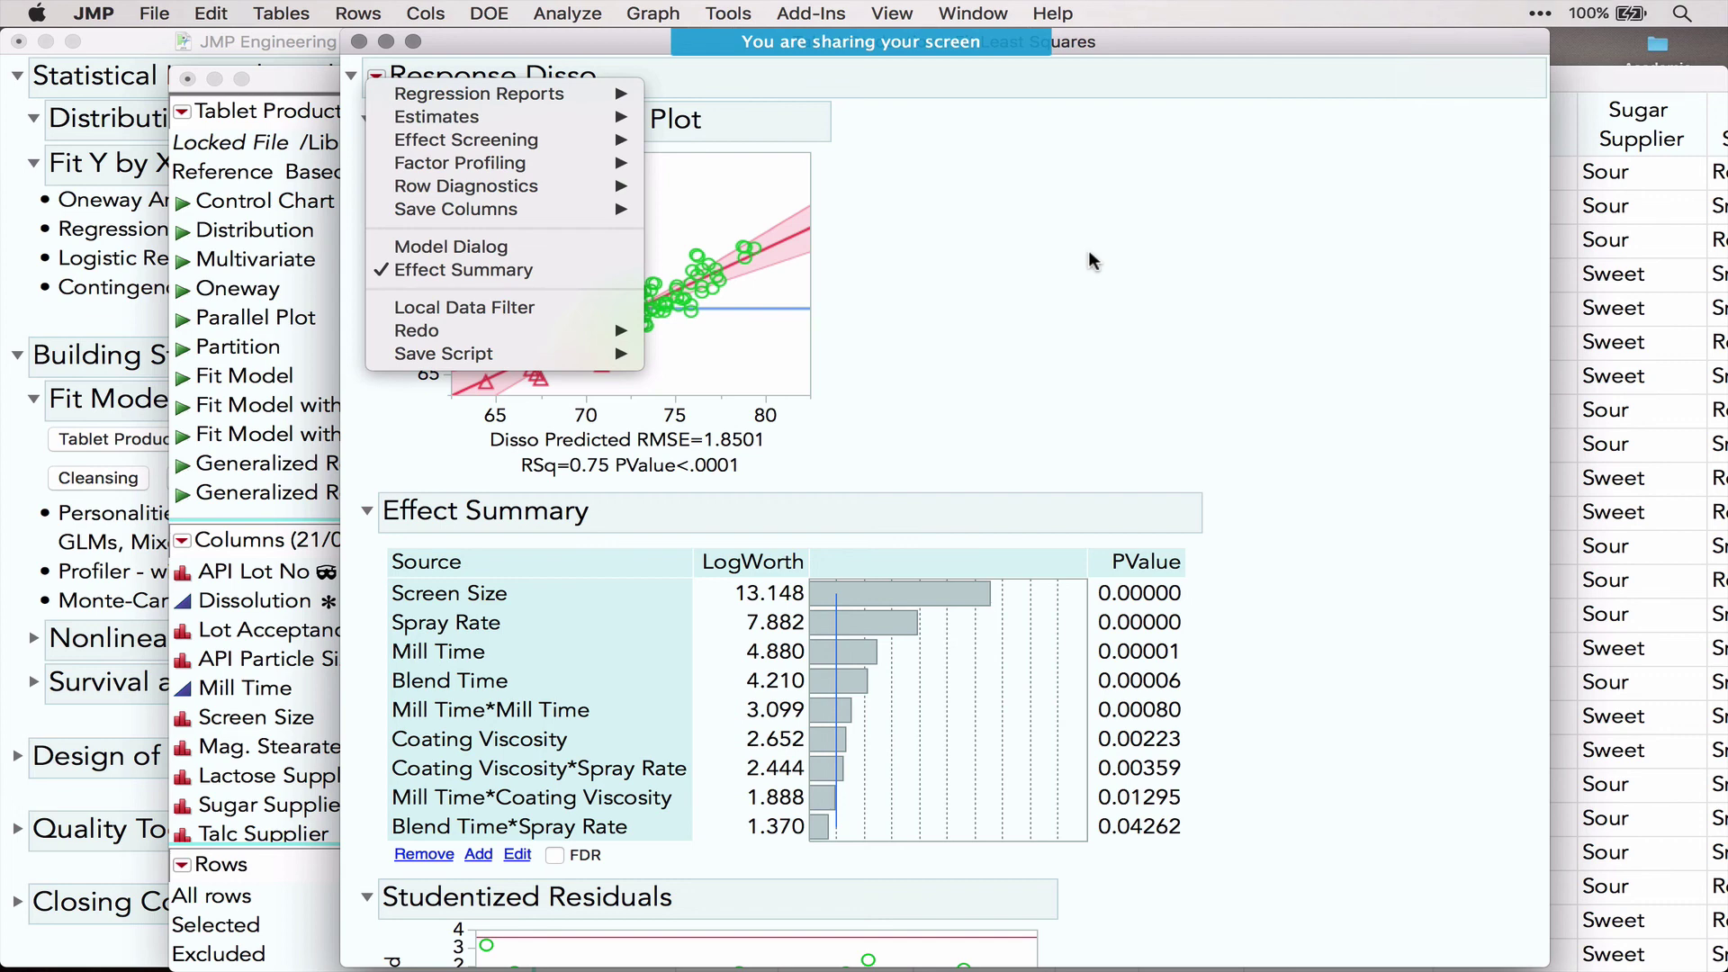
mouse_move(569, 214)
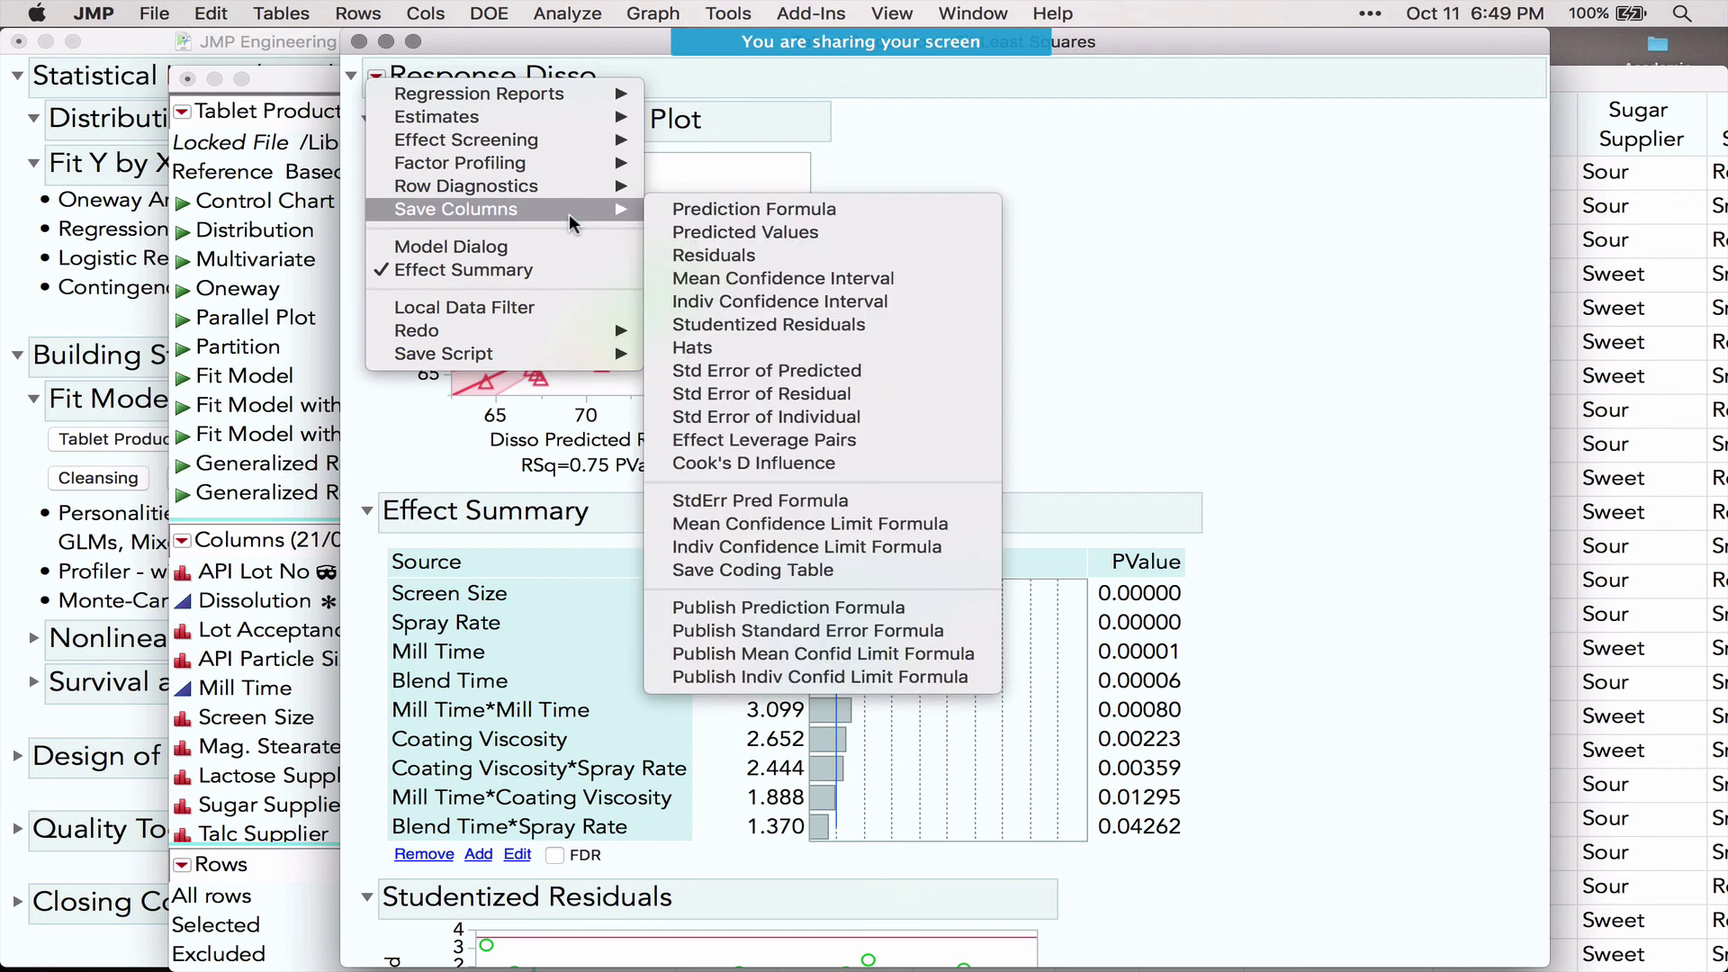
click(859, 609)
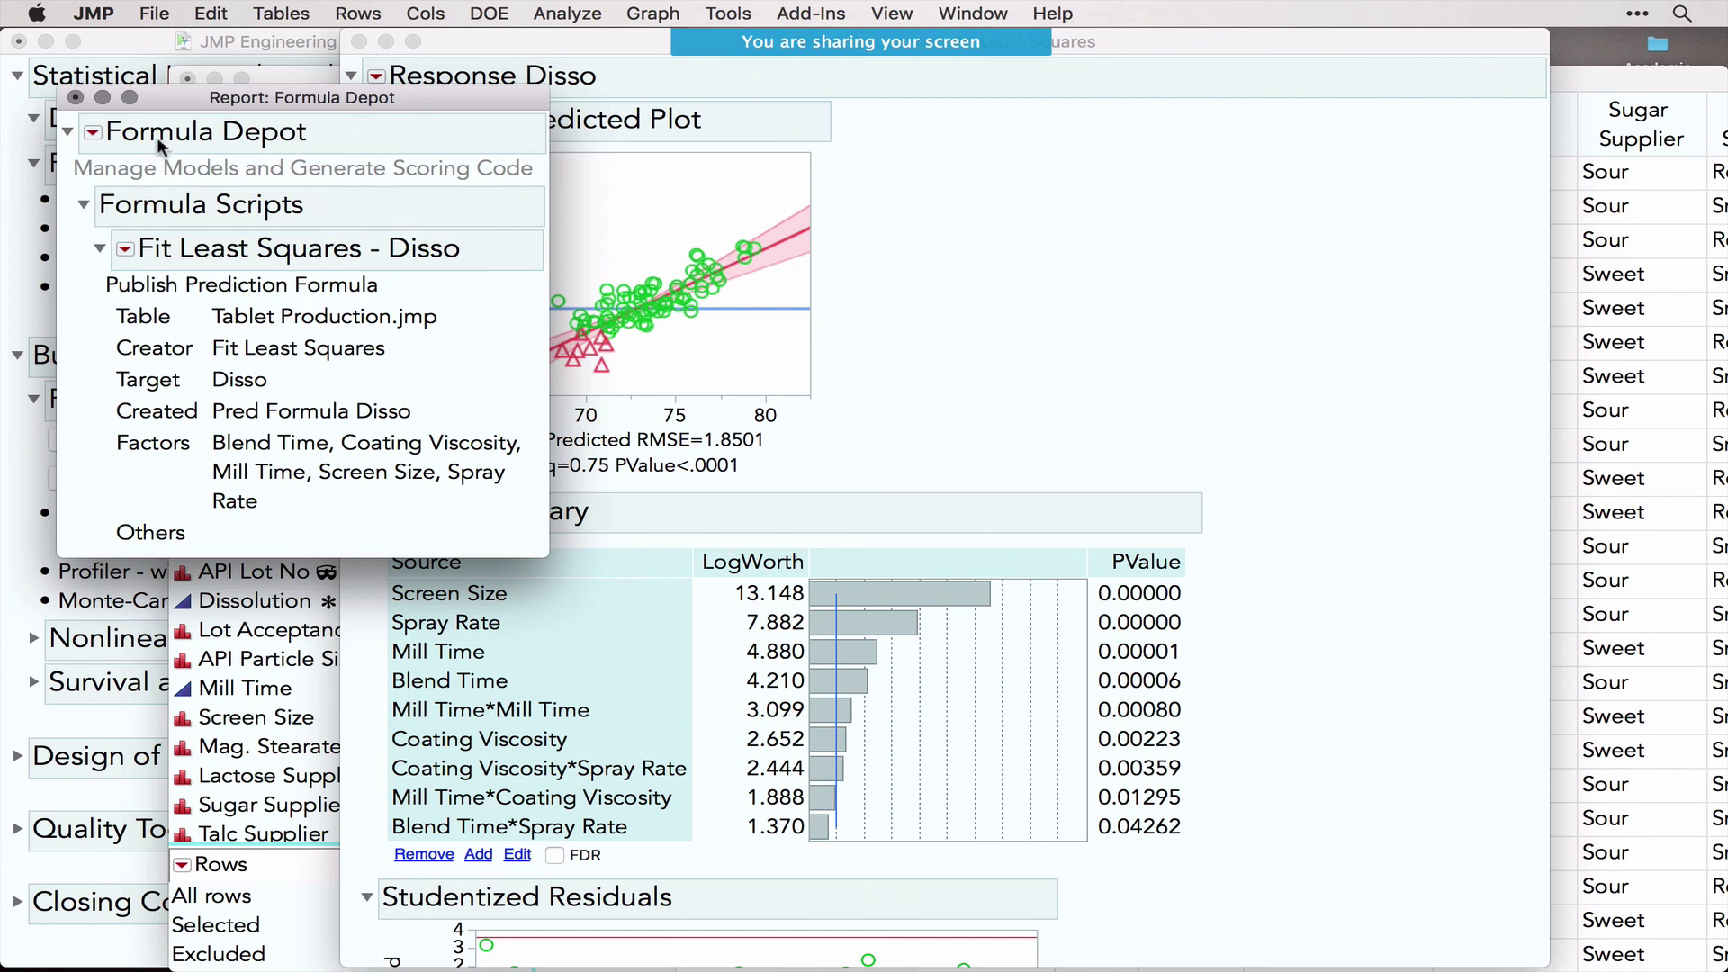
Step: Examine the code generation options for the published Disso formula and close the Formula Depot without saving
click(125, 250)
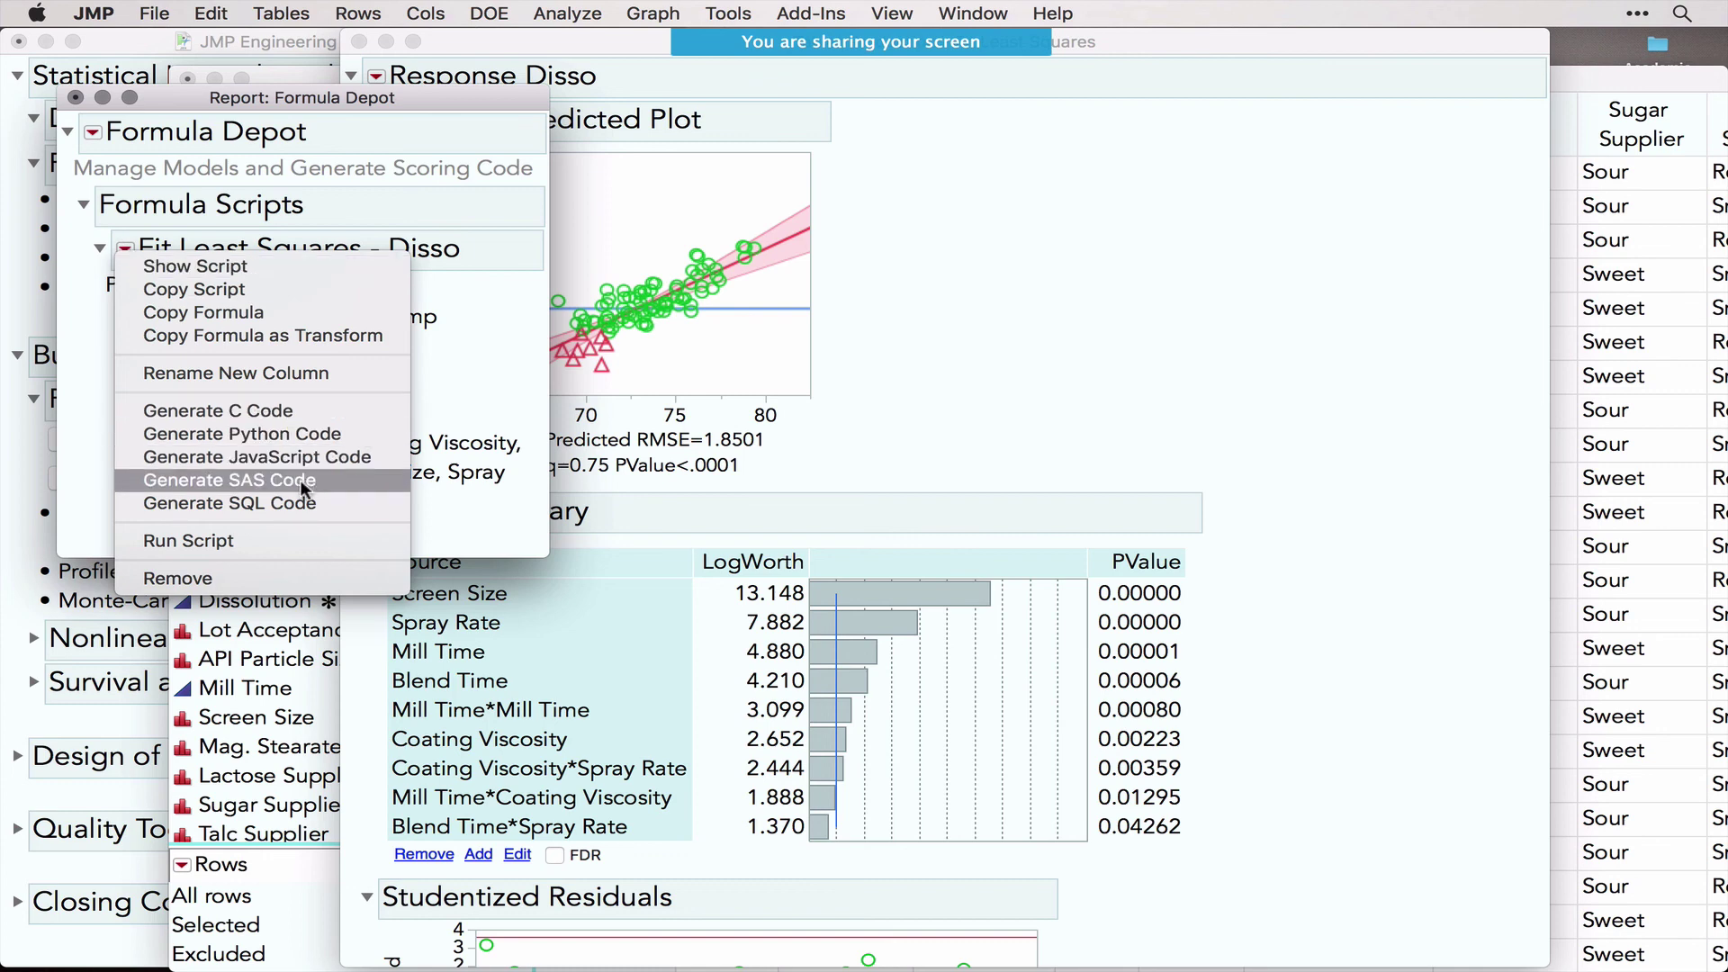
click(461, 524)
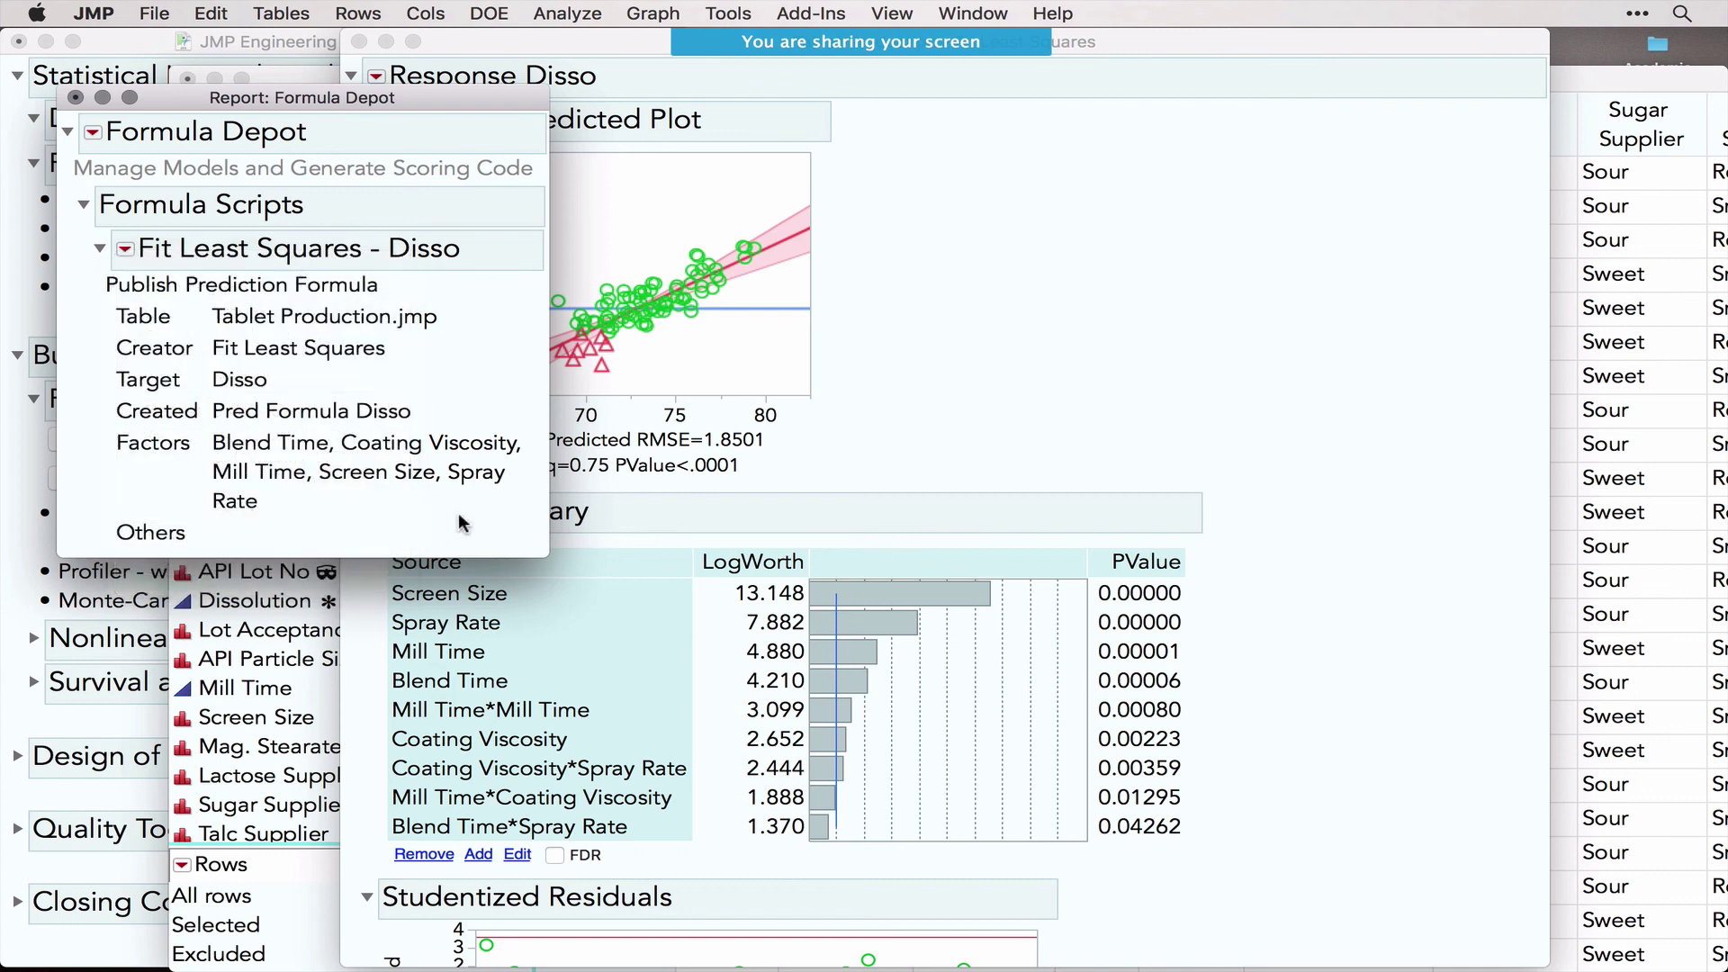
click(75, 97)
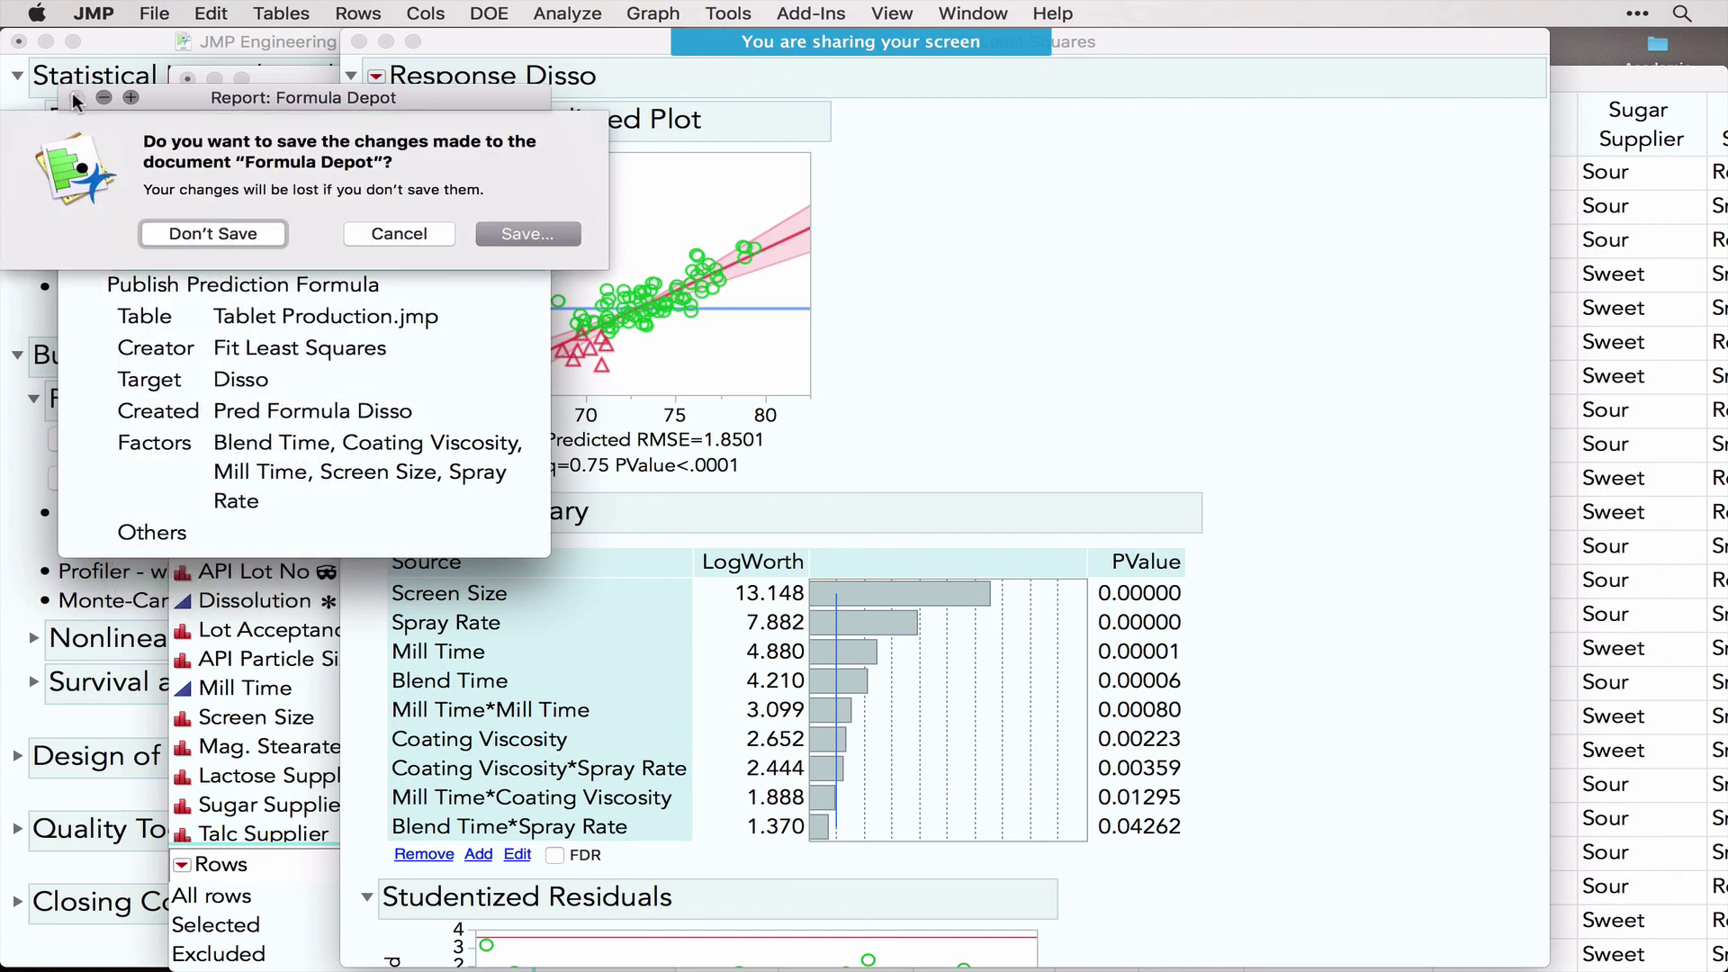
click(222, 239)
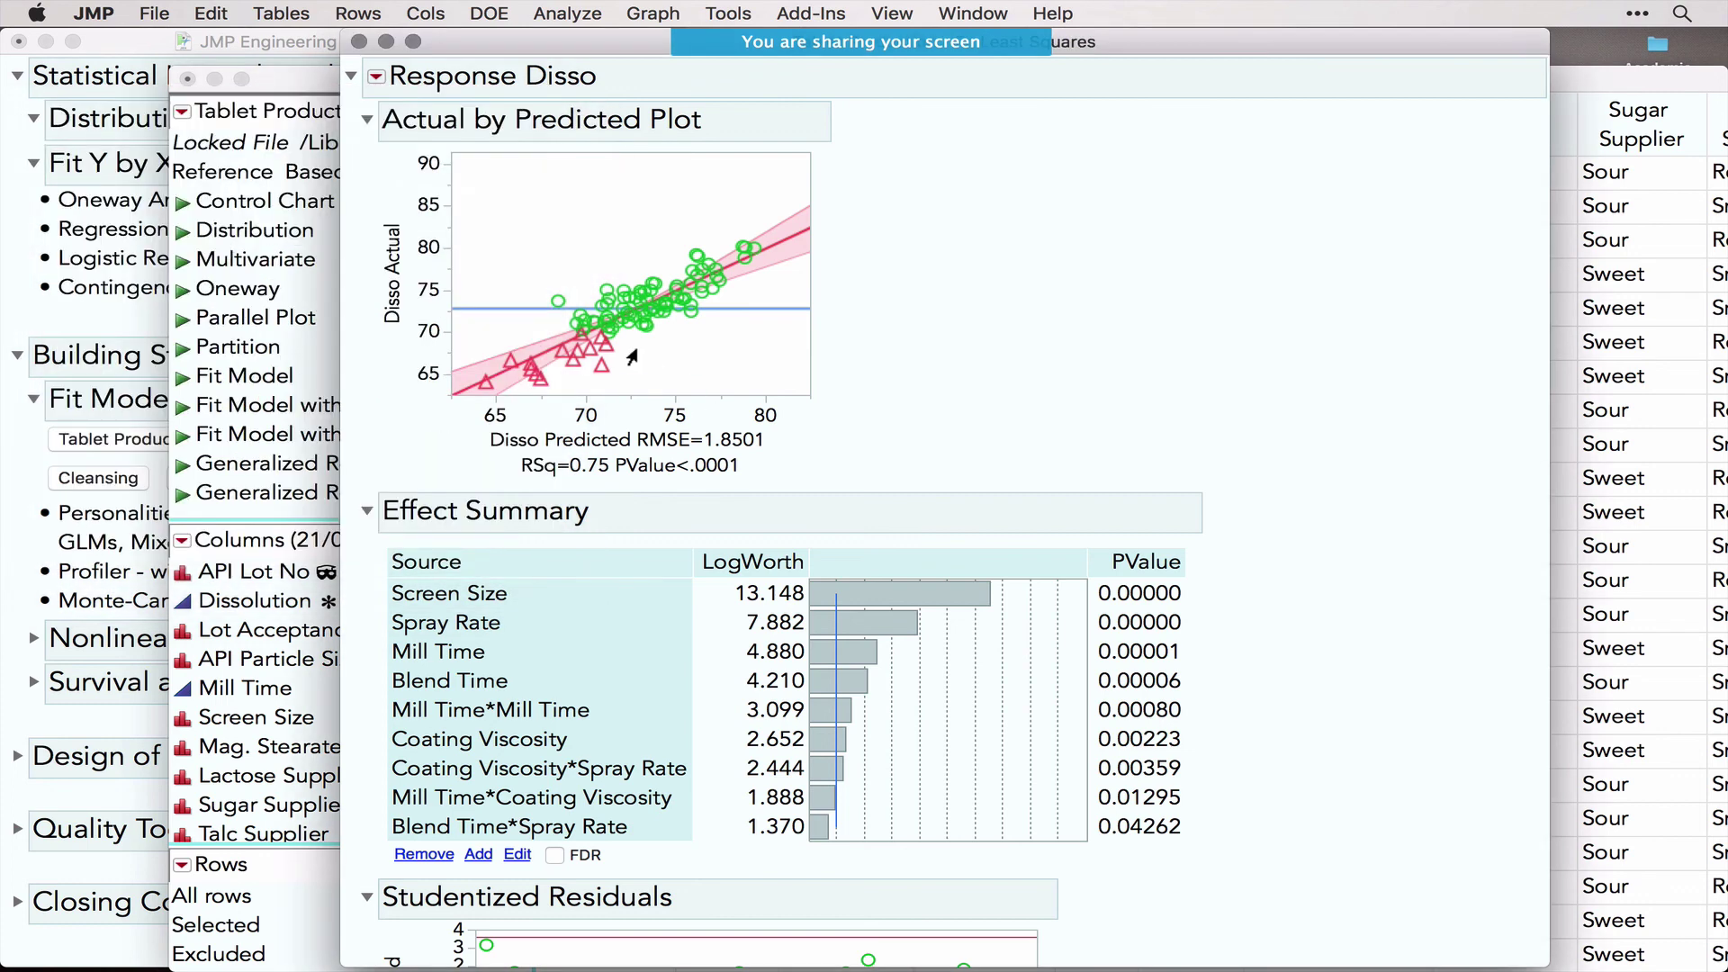
Step: Close the Disso least squares report and expand the Nonlinear section of the journal
click(359, 42)
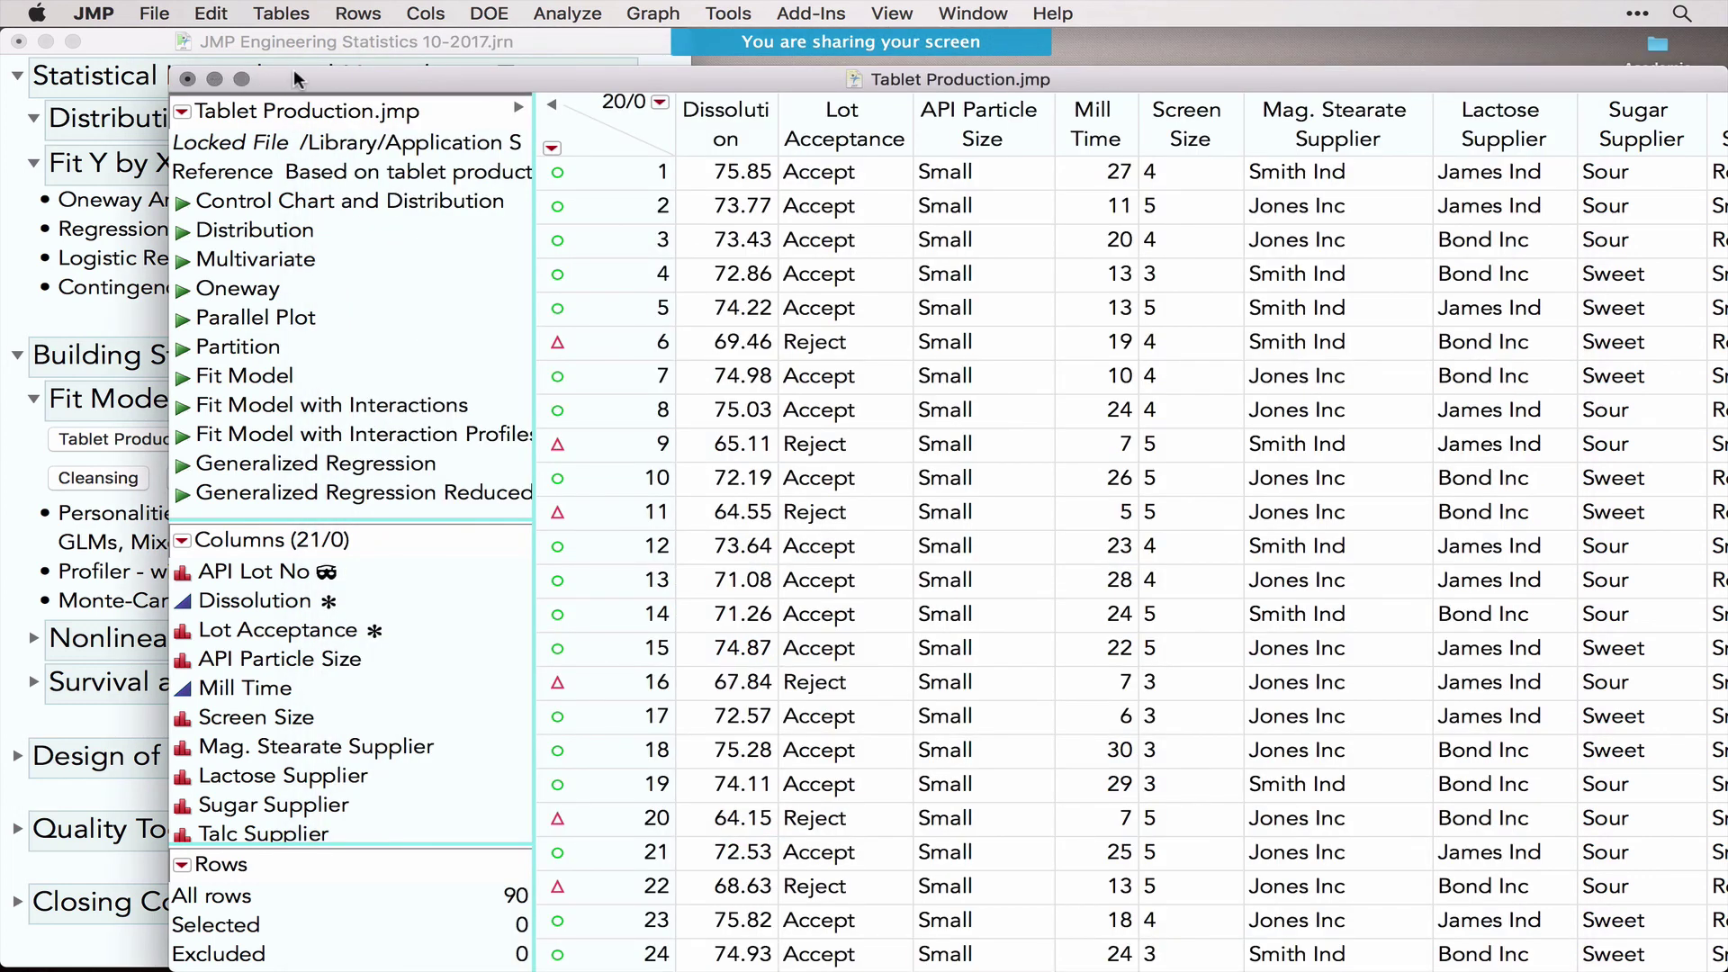
click(85, 524)
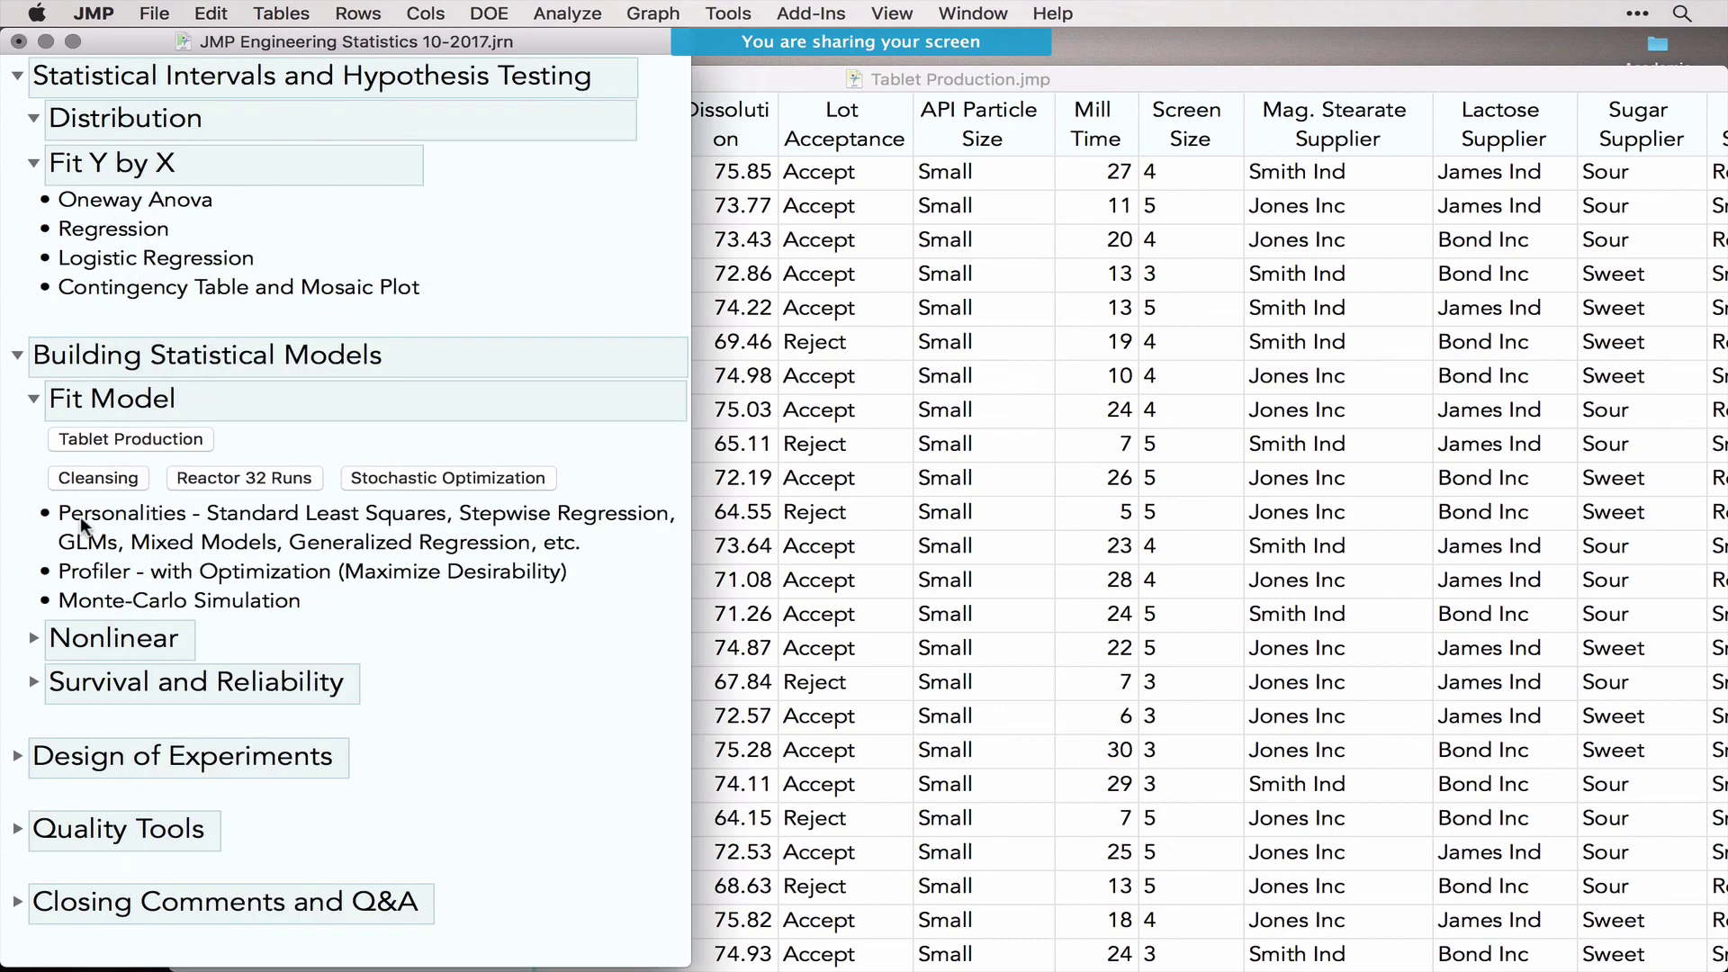
click(36, 639)
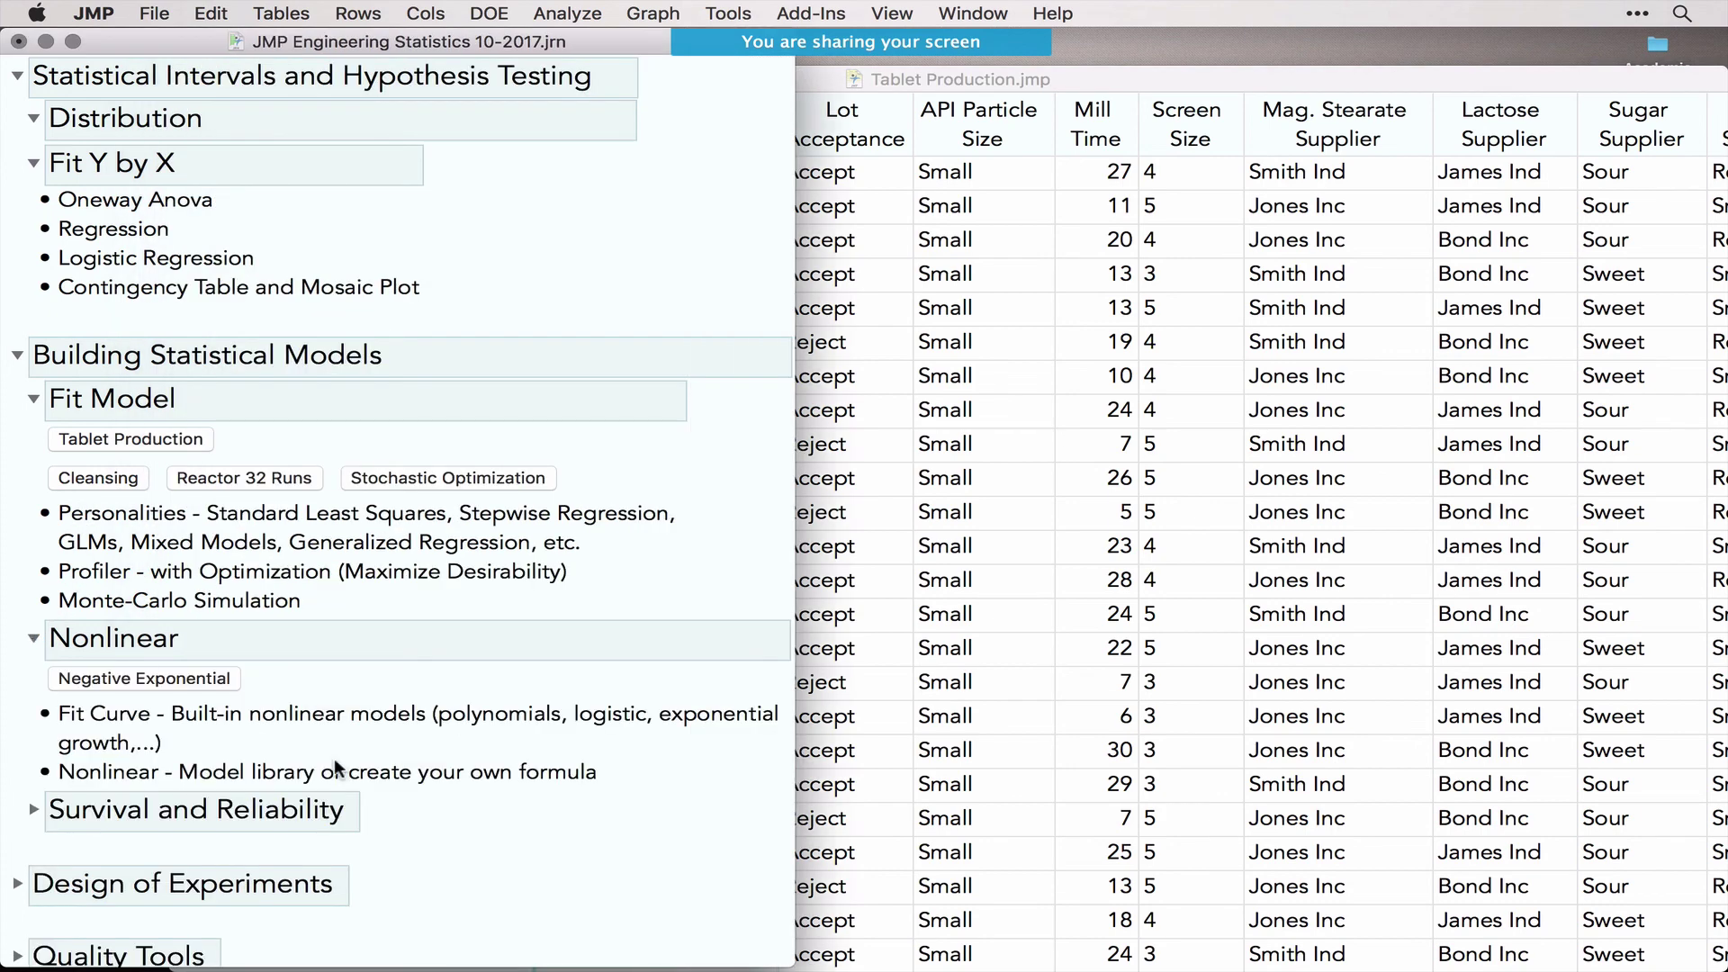
scroll(333, 760, down, 3)
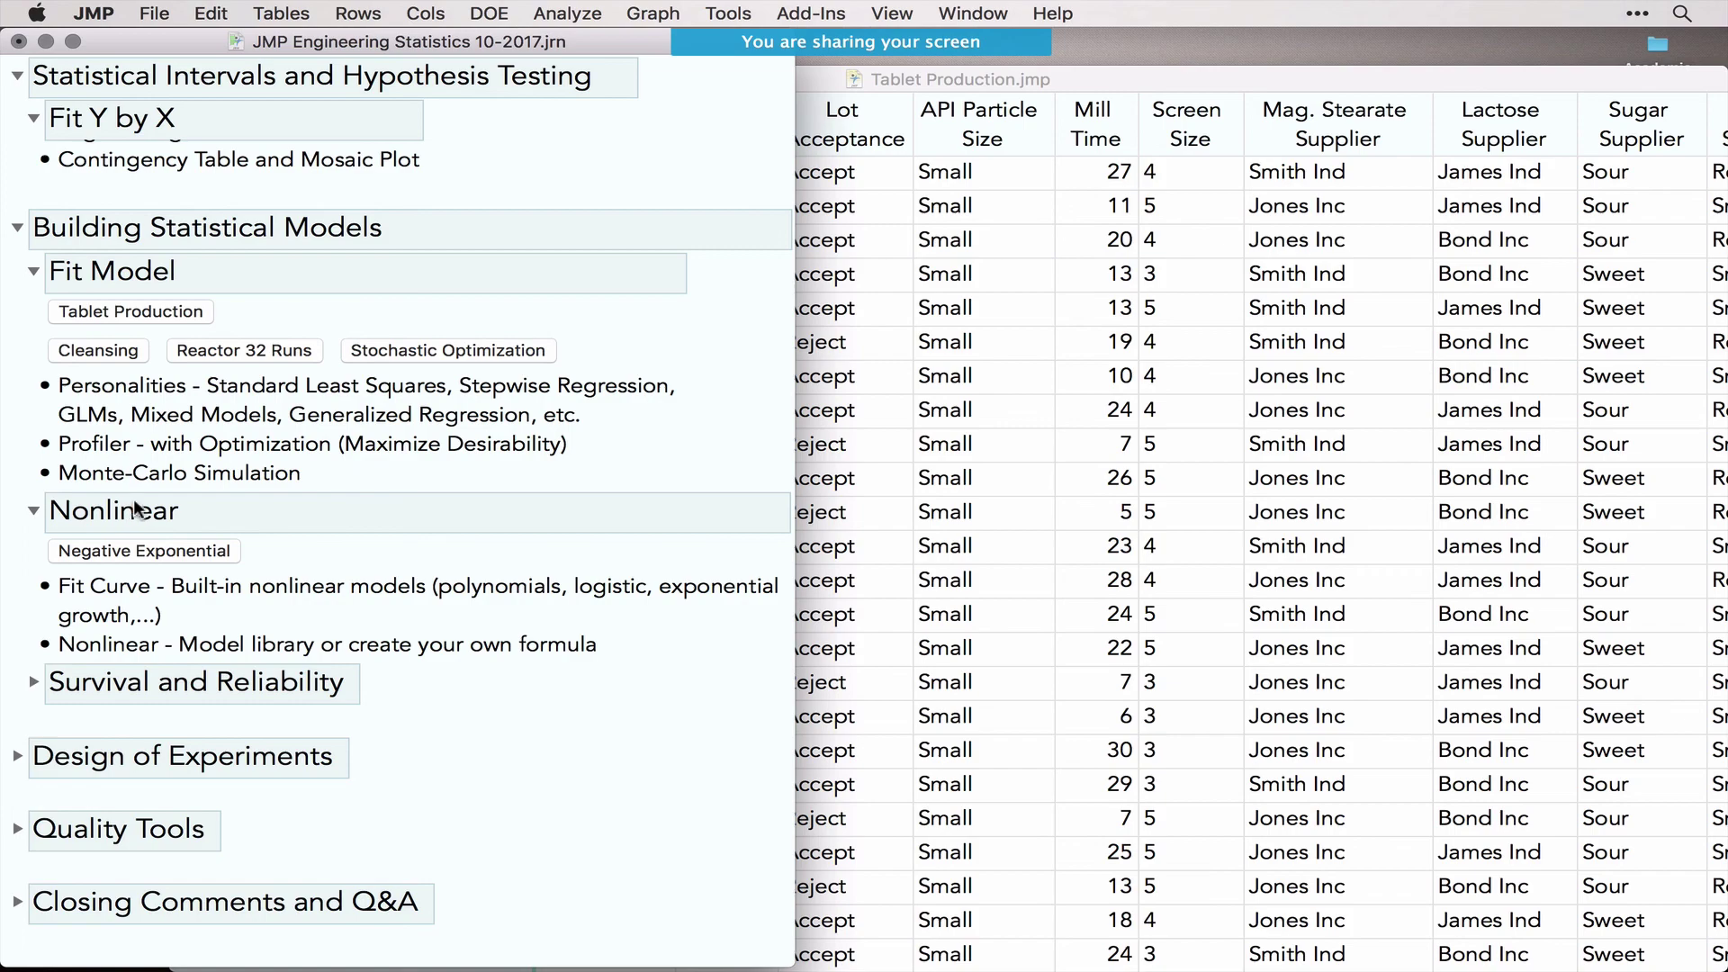
Step: Minimize the Tablet Production table and open the Negative Exponential data table from the journal
click(937, 234)
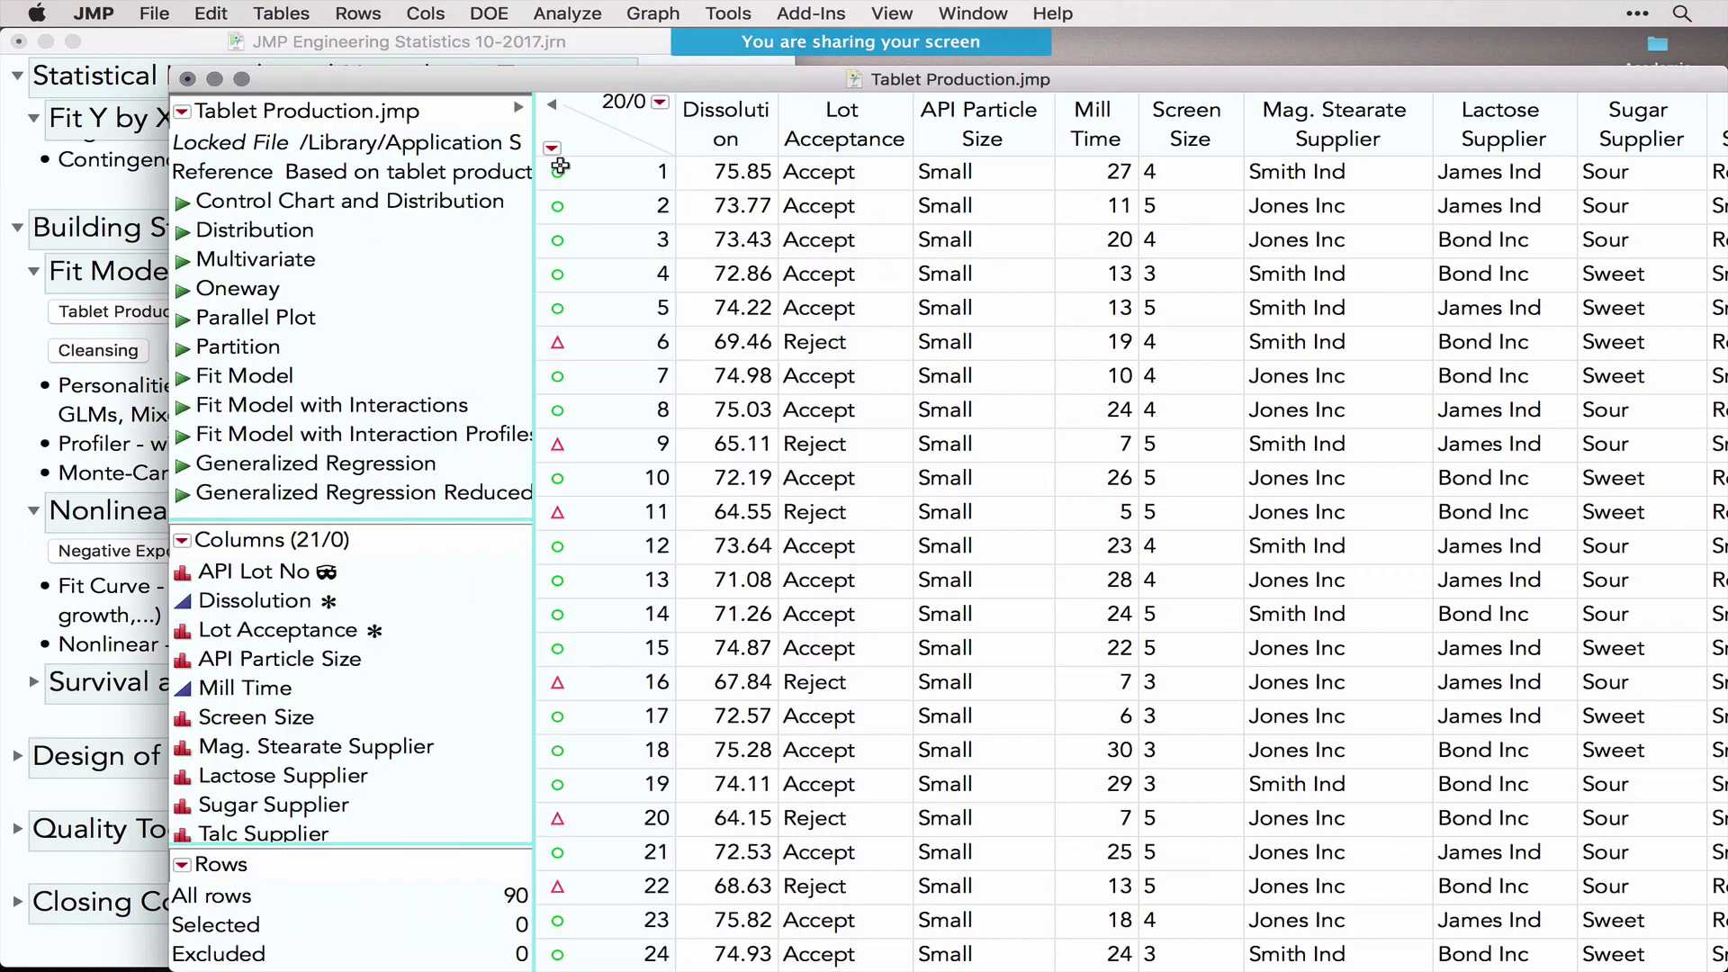
click(214, 79)
click(197, 558)
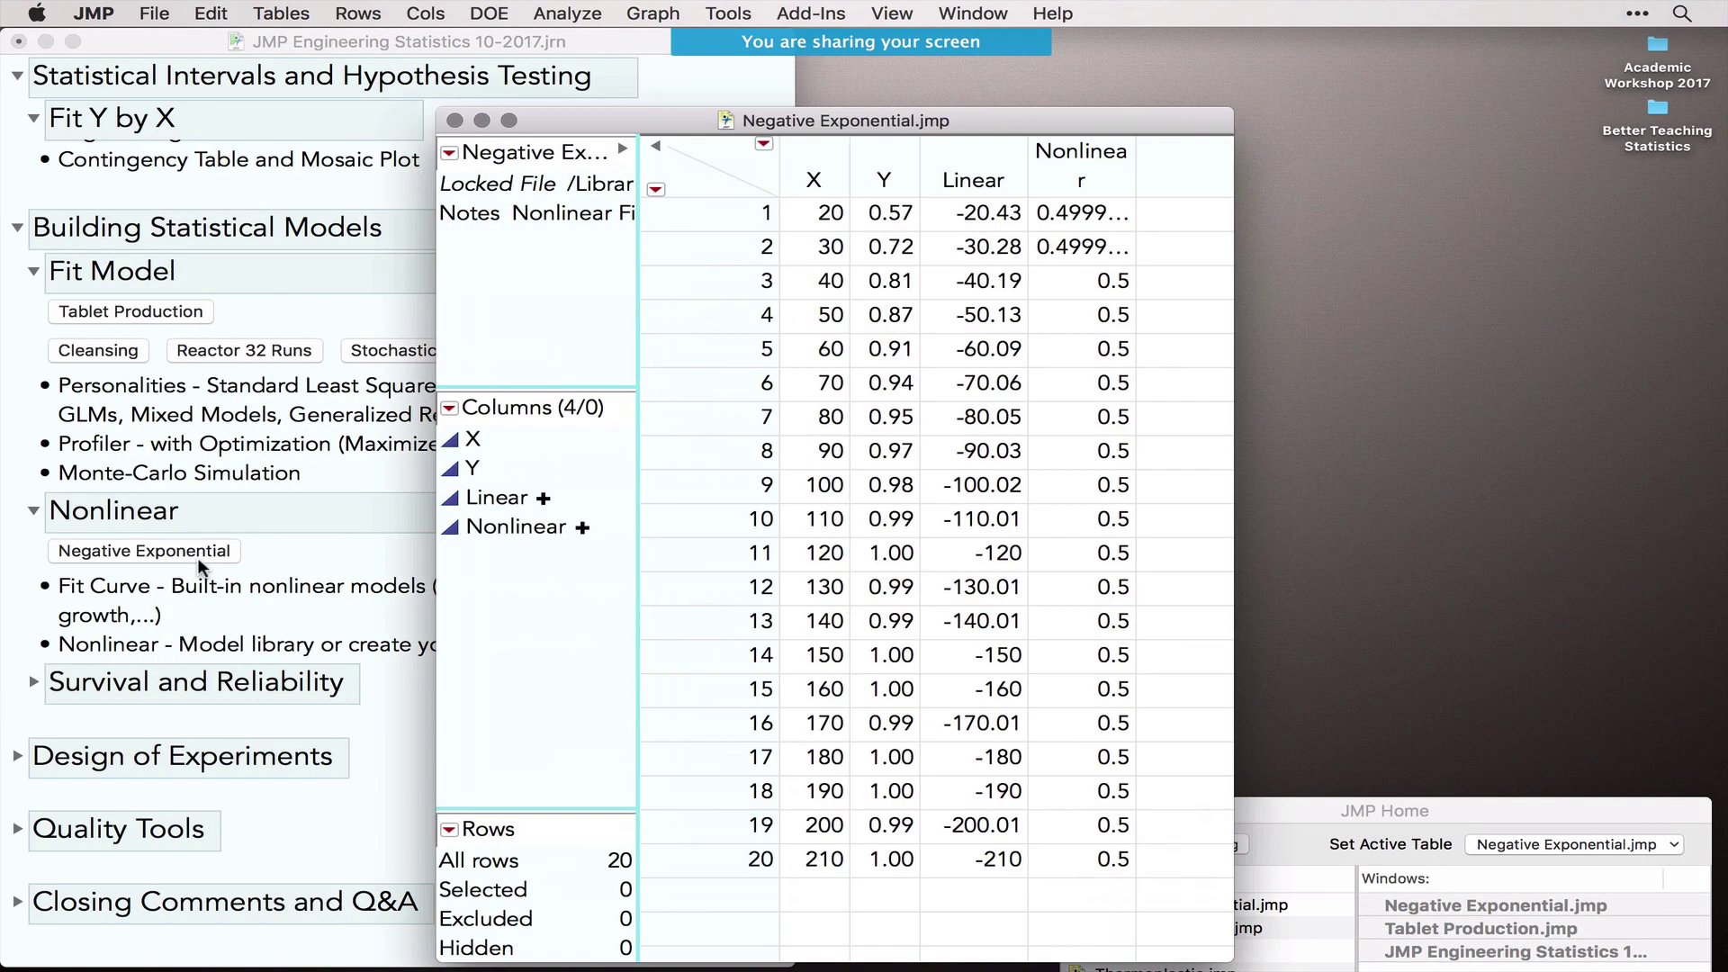
Step: Plot Y against X in Graph Builder to examine the curve's shape, closing the graph and clearing the column selection
click(812, 177)
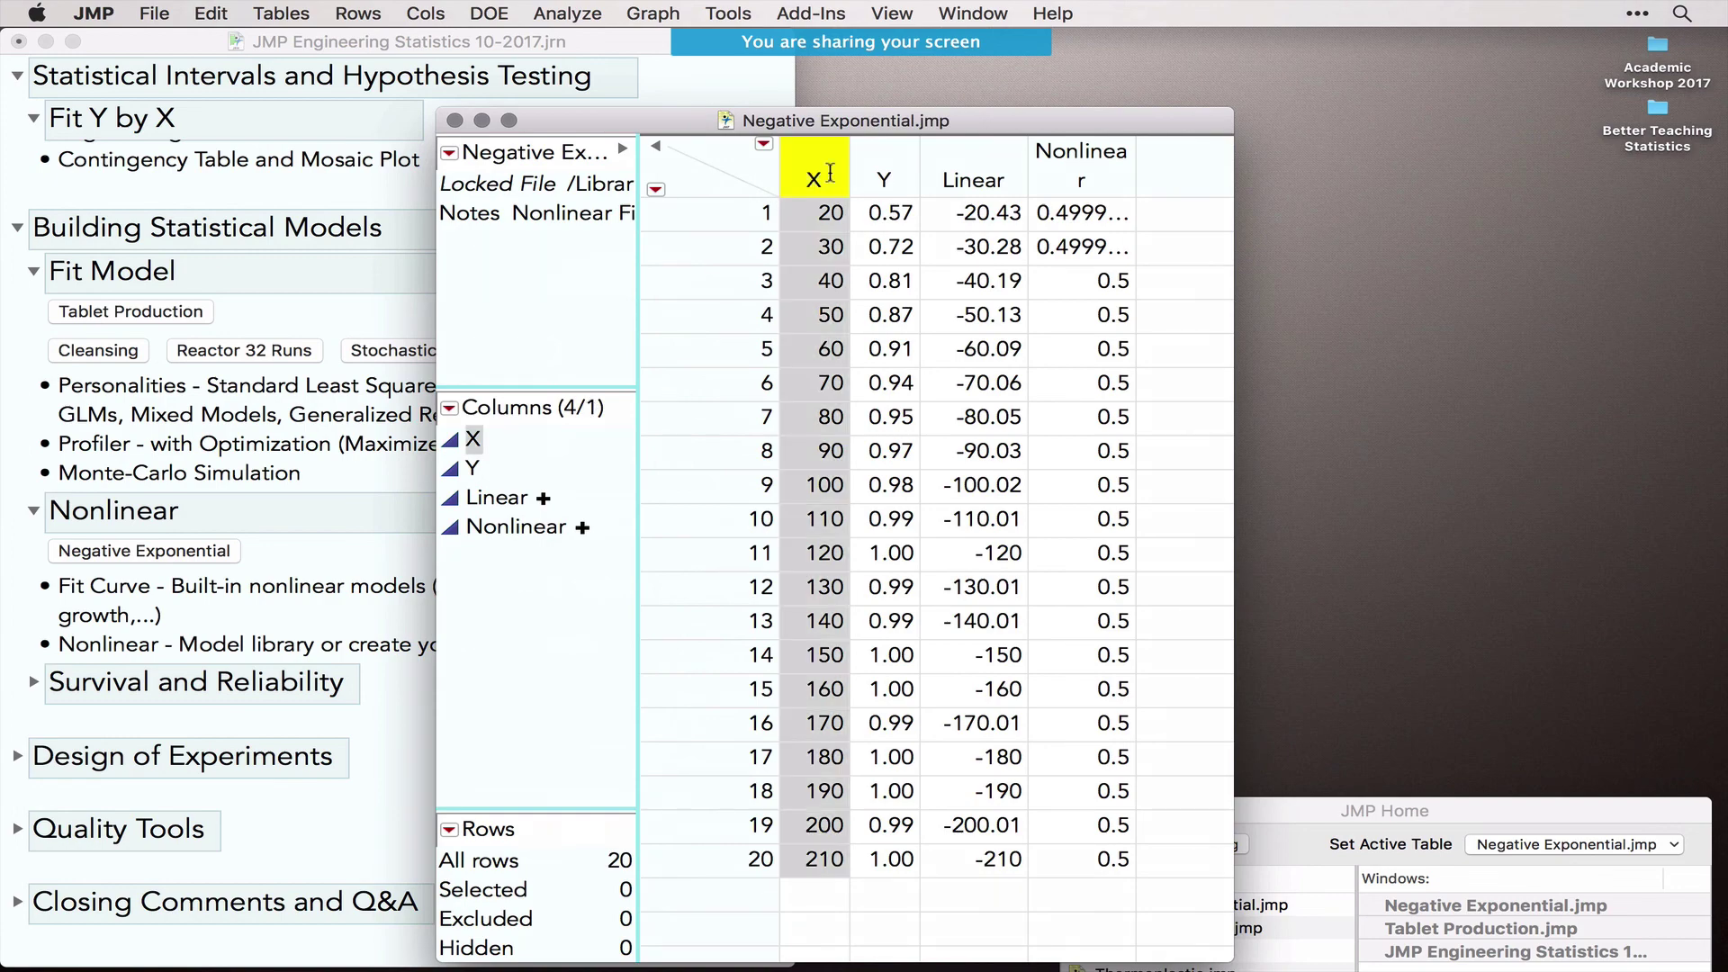
click(894, 169)
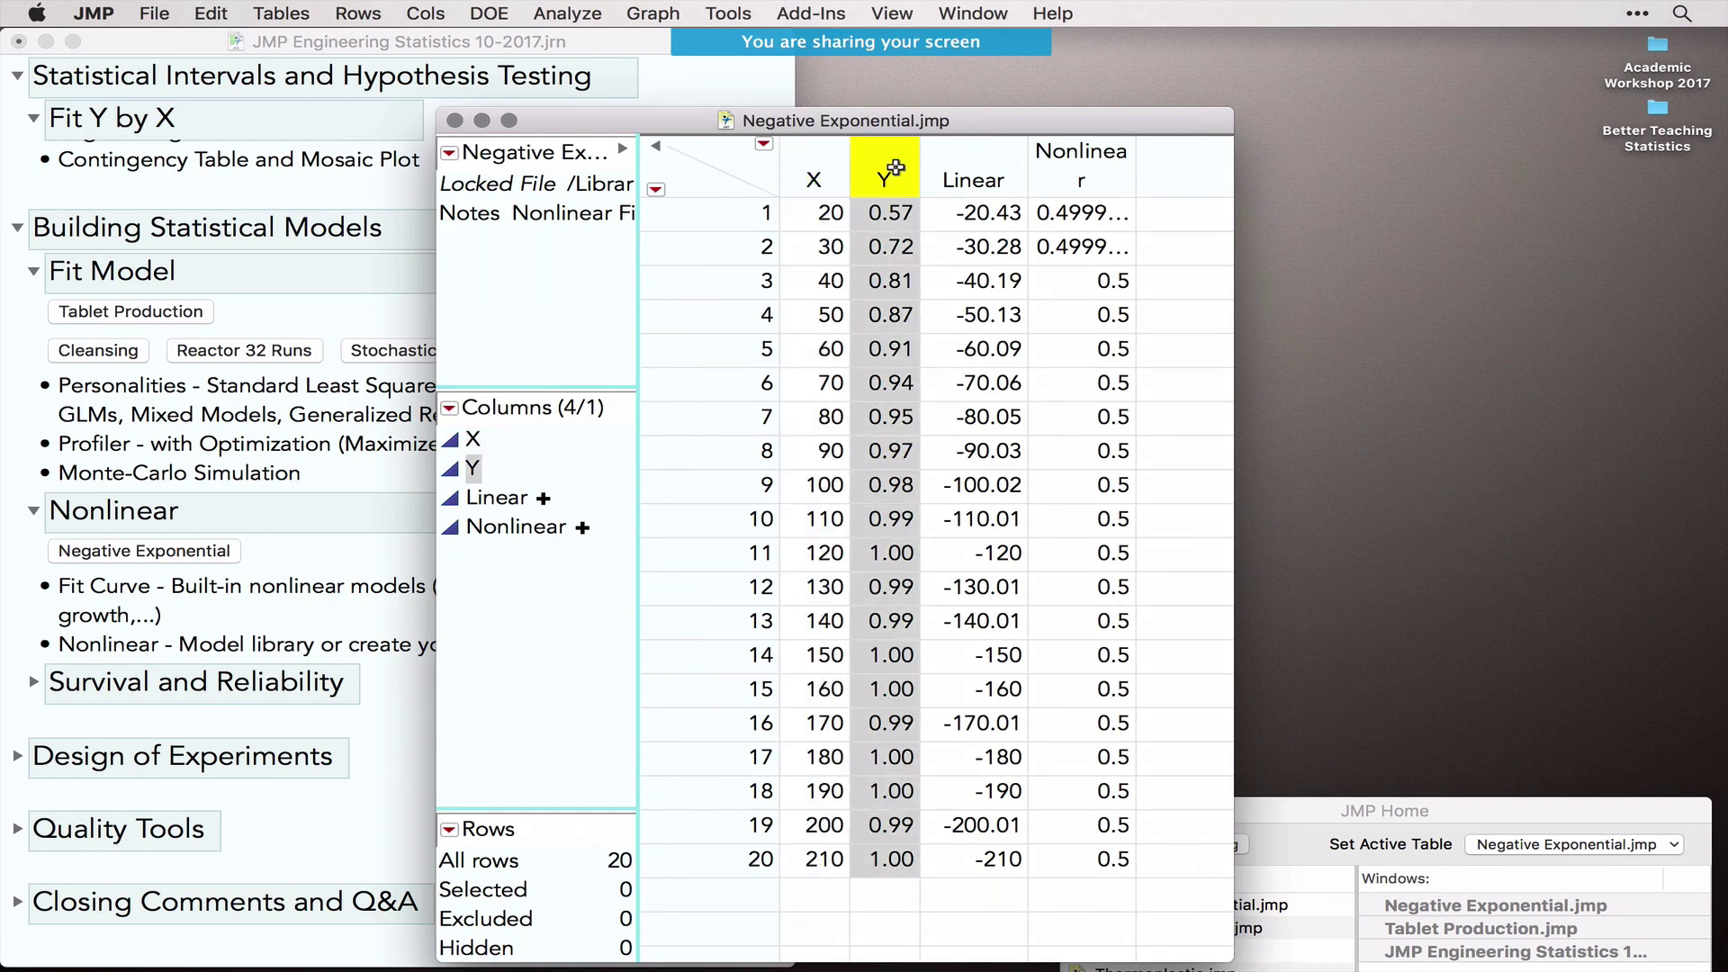
click(652, 13)
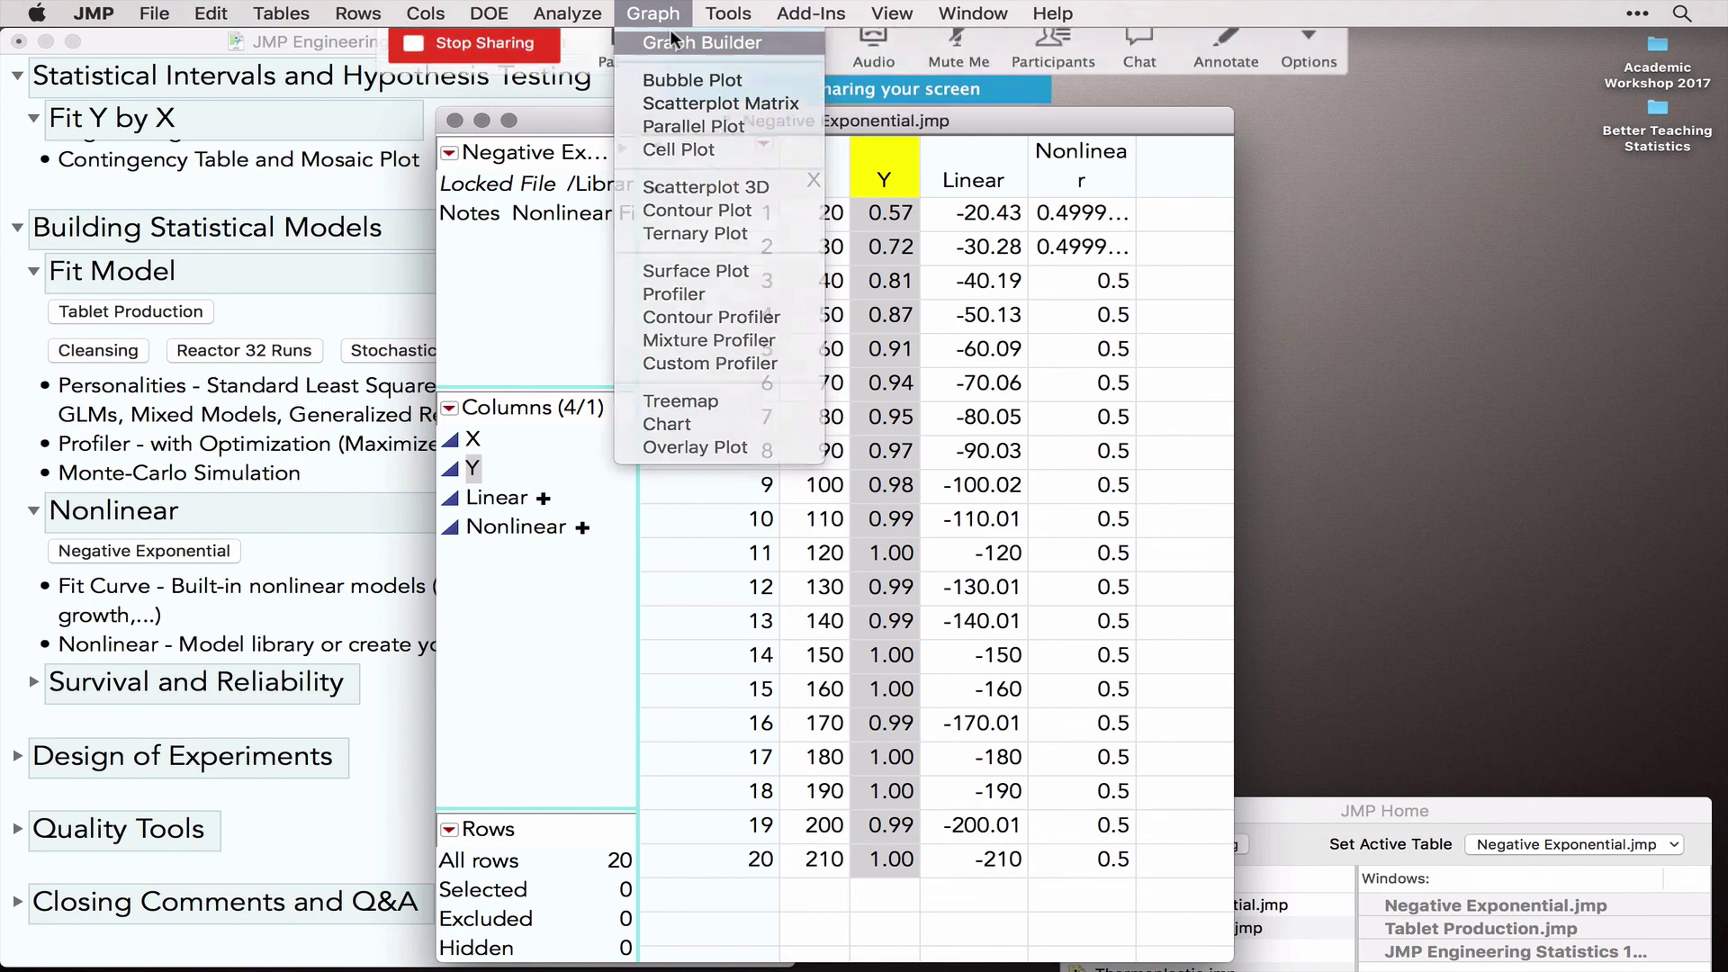
click(671, 42)
click(241, 342)
drag(360, 342, 810, 815)
click(242, 372)
drag(241, 372, 643, 490)
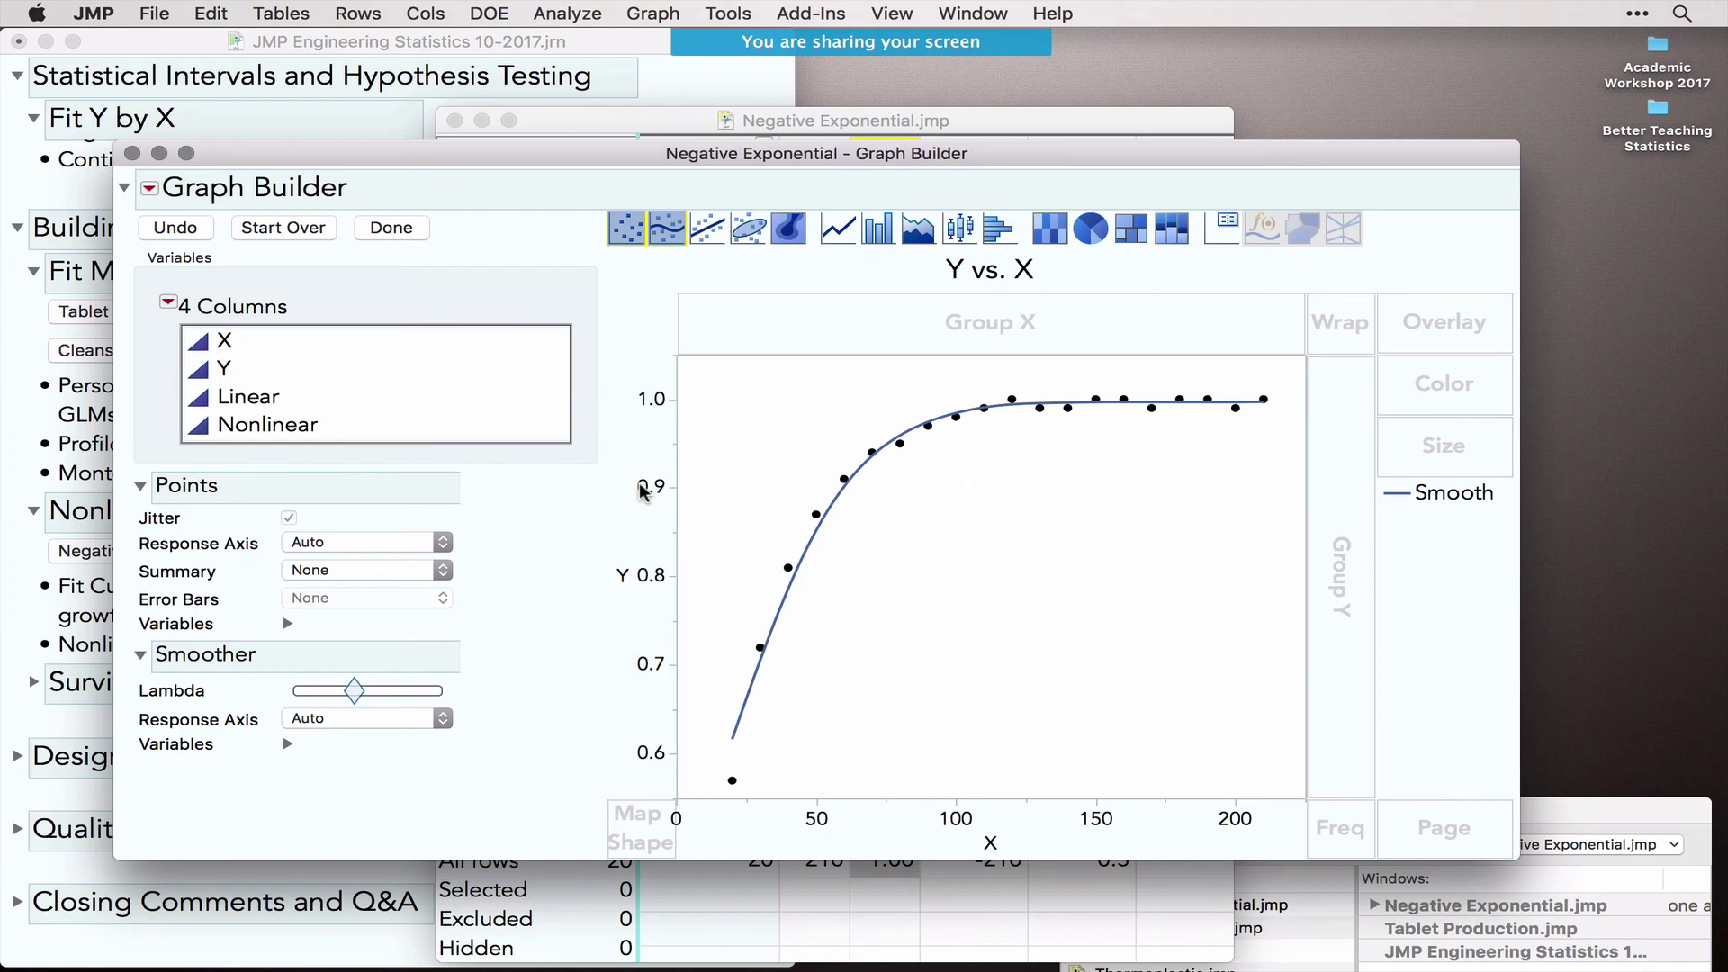
click(132, 154)
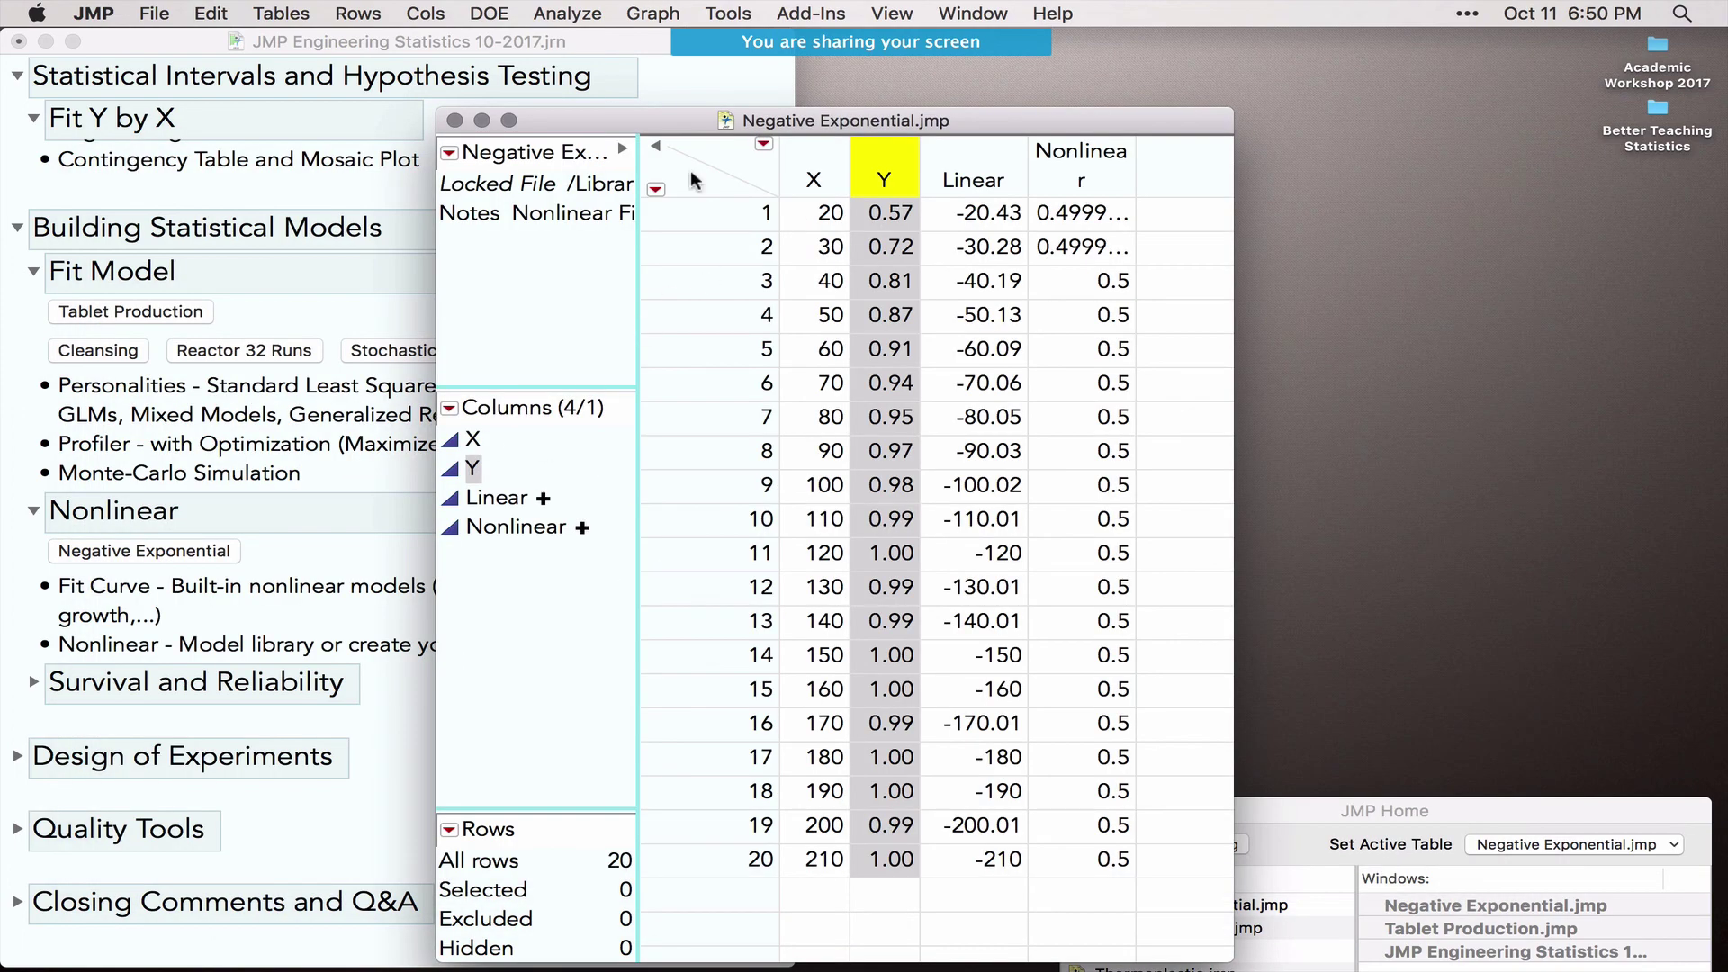
click(737, 159)
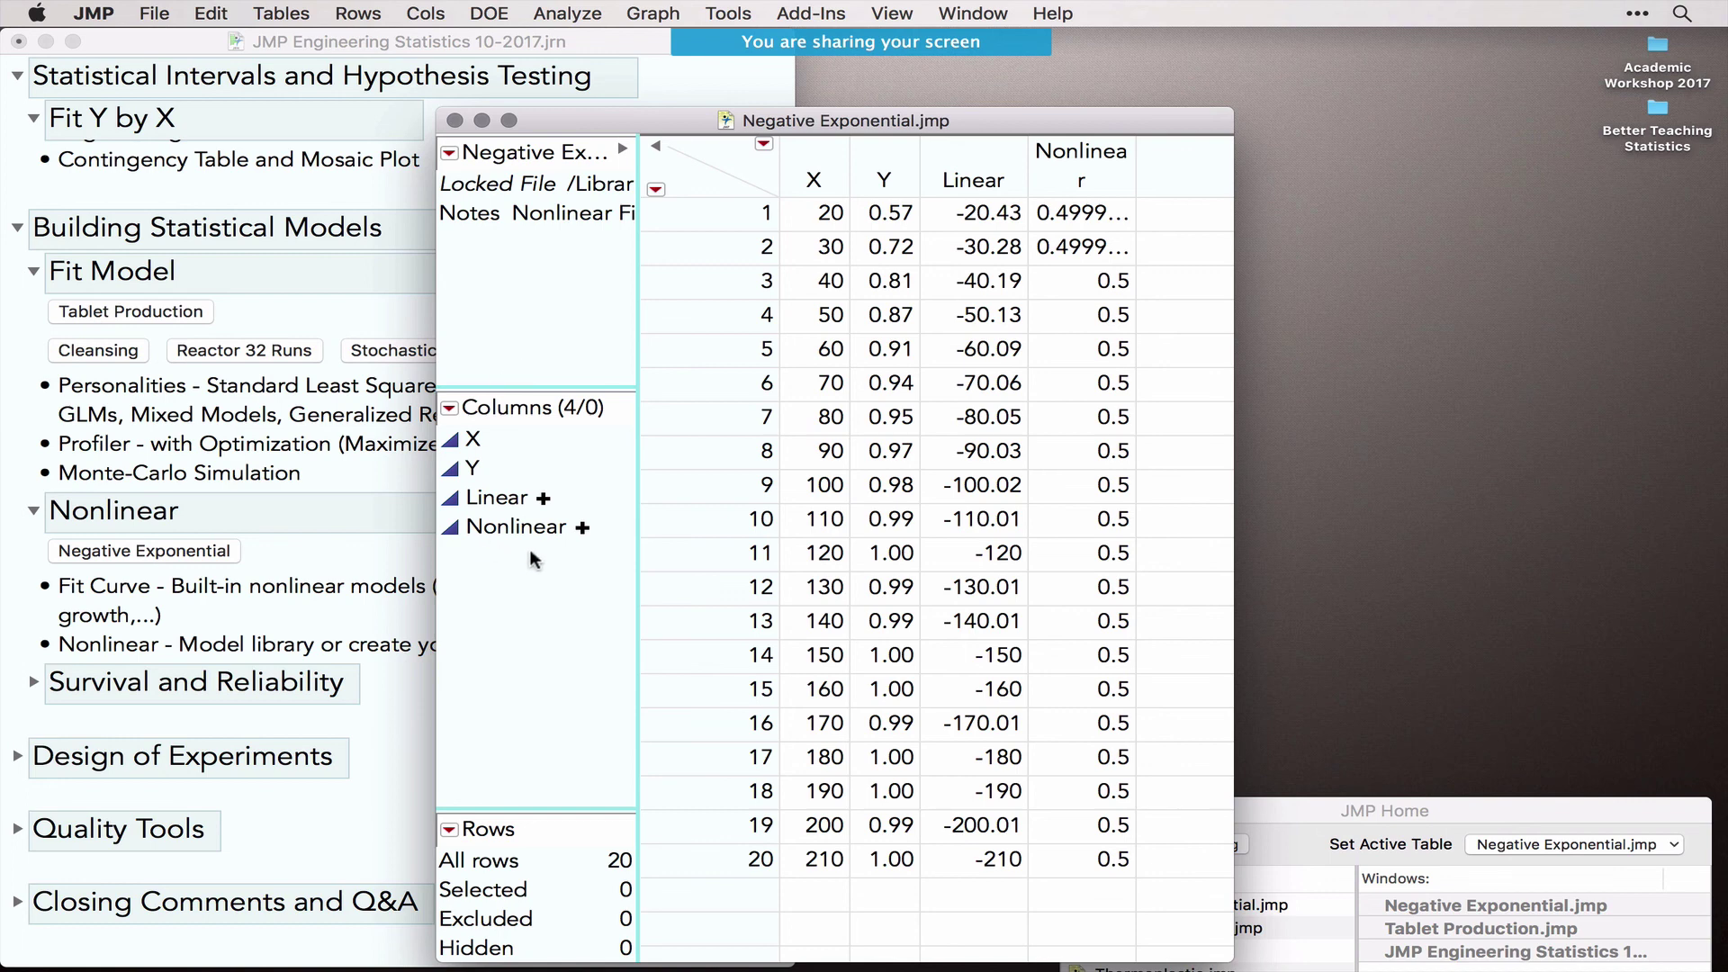
Step: Run Fit Curve on the Negative Exponential data with Y as the response and X as the regressor
click(563, 14)
mouse_move(635, 229)
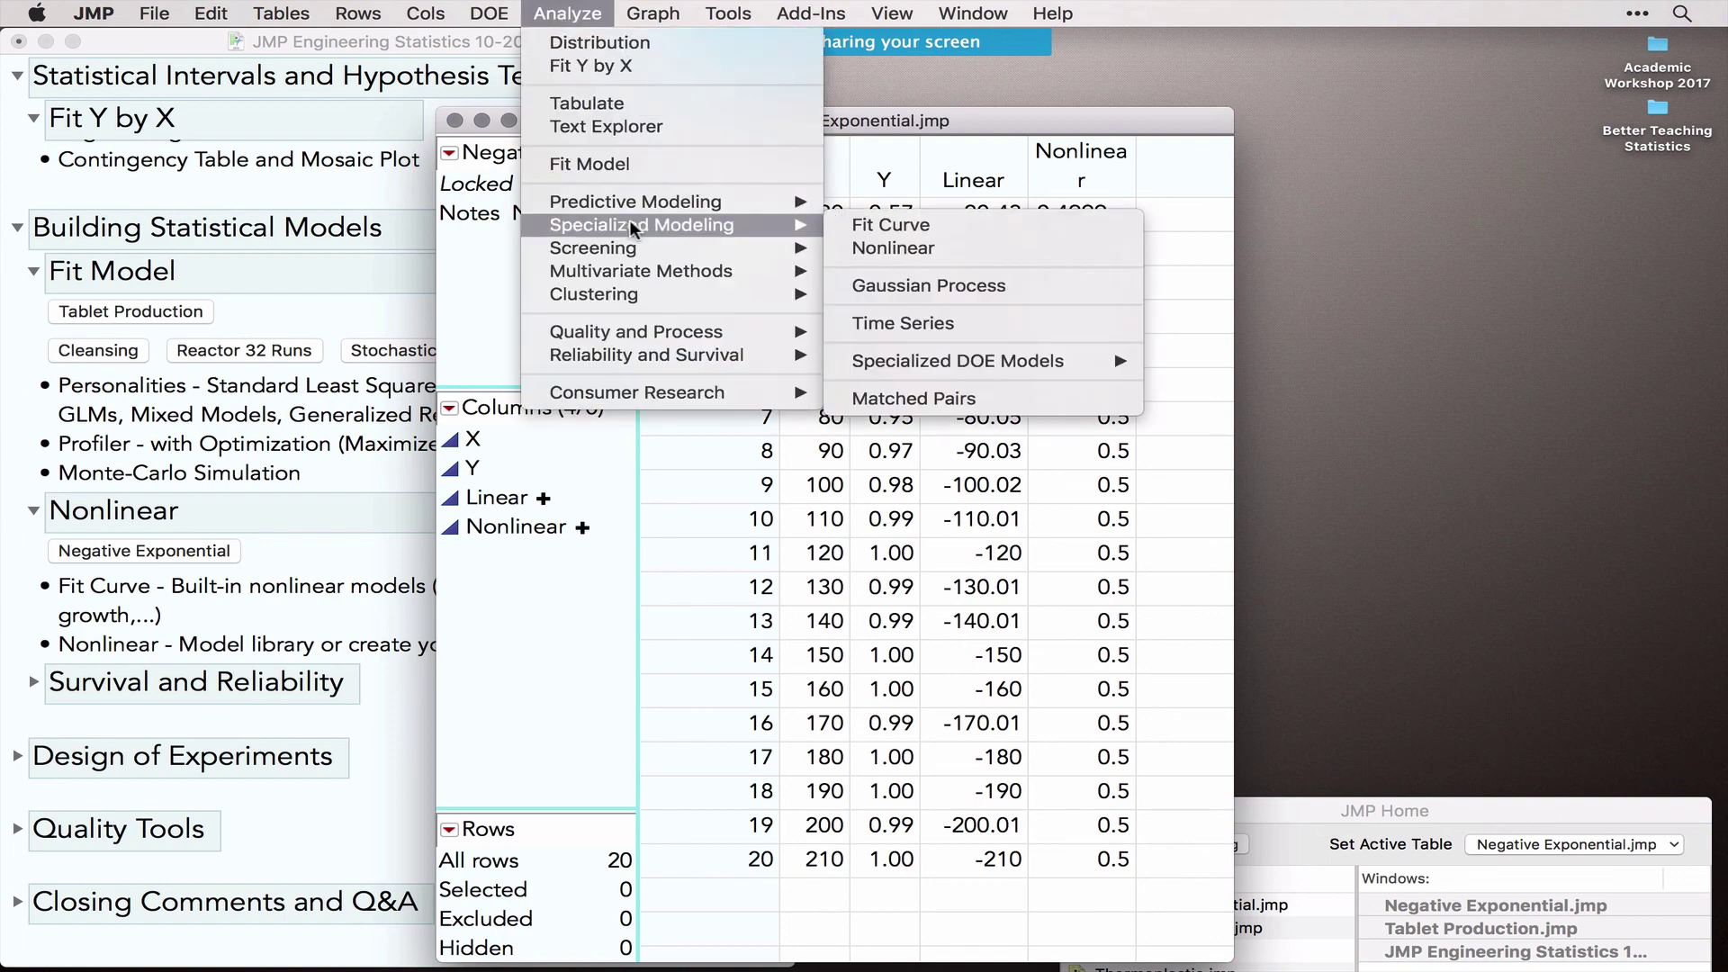
click(903, 228)
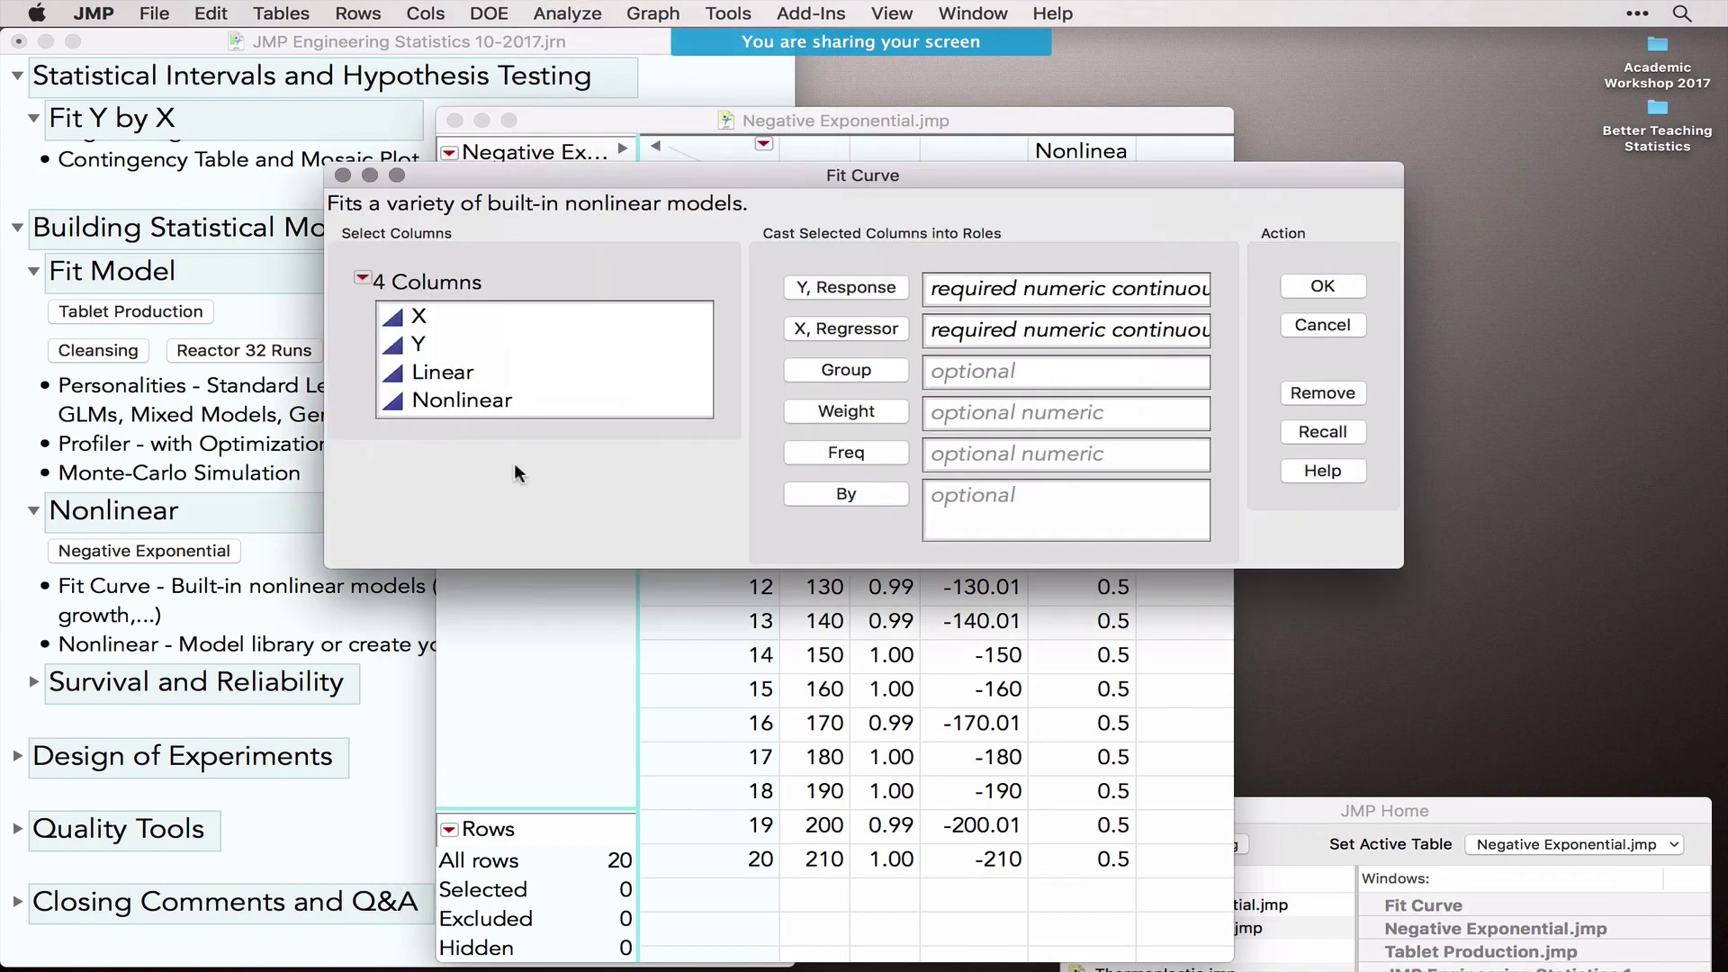
click(429, 320)
click(855, 329)
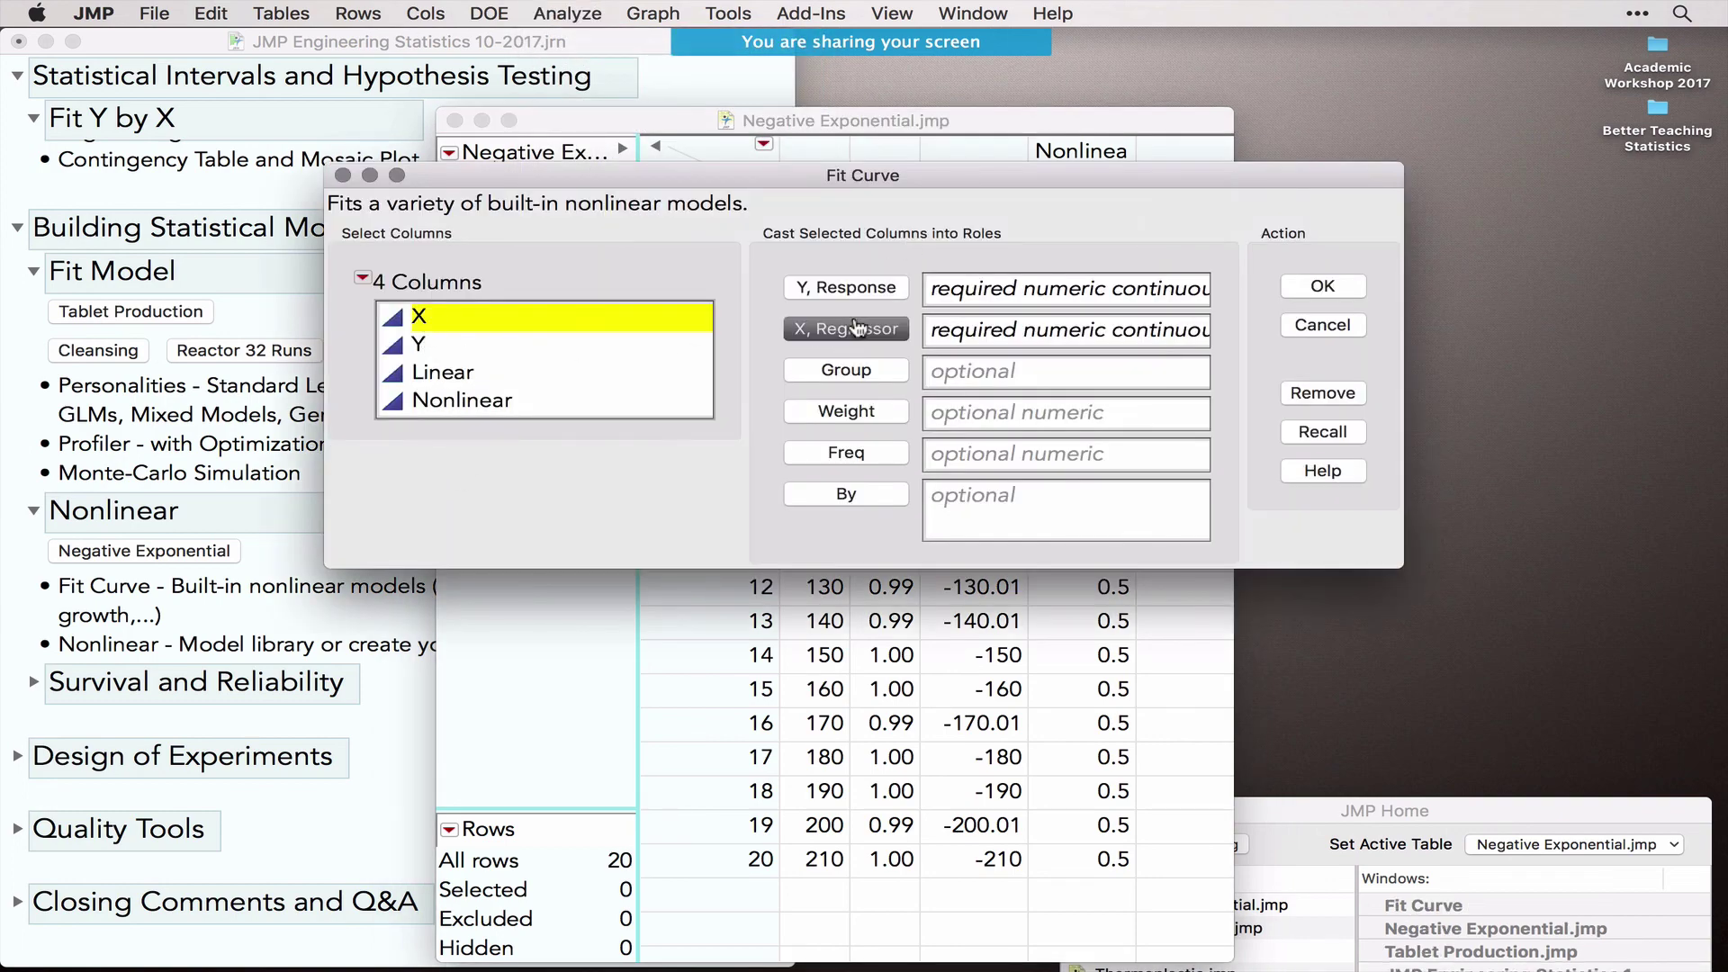
click(554, 342)
click(844, 286)
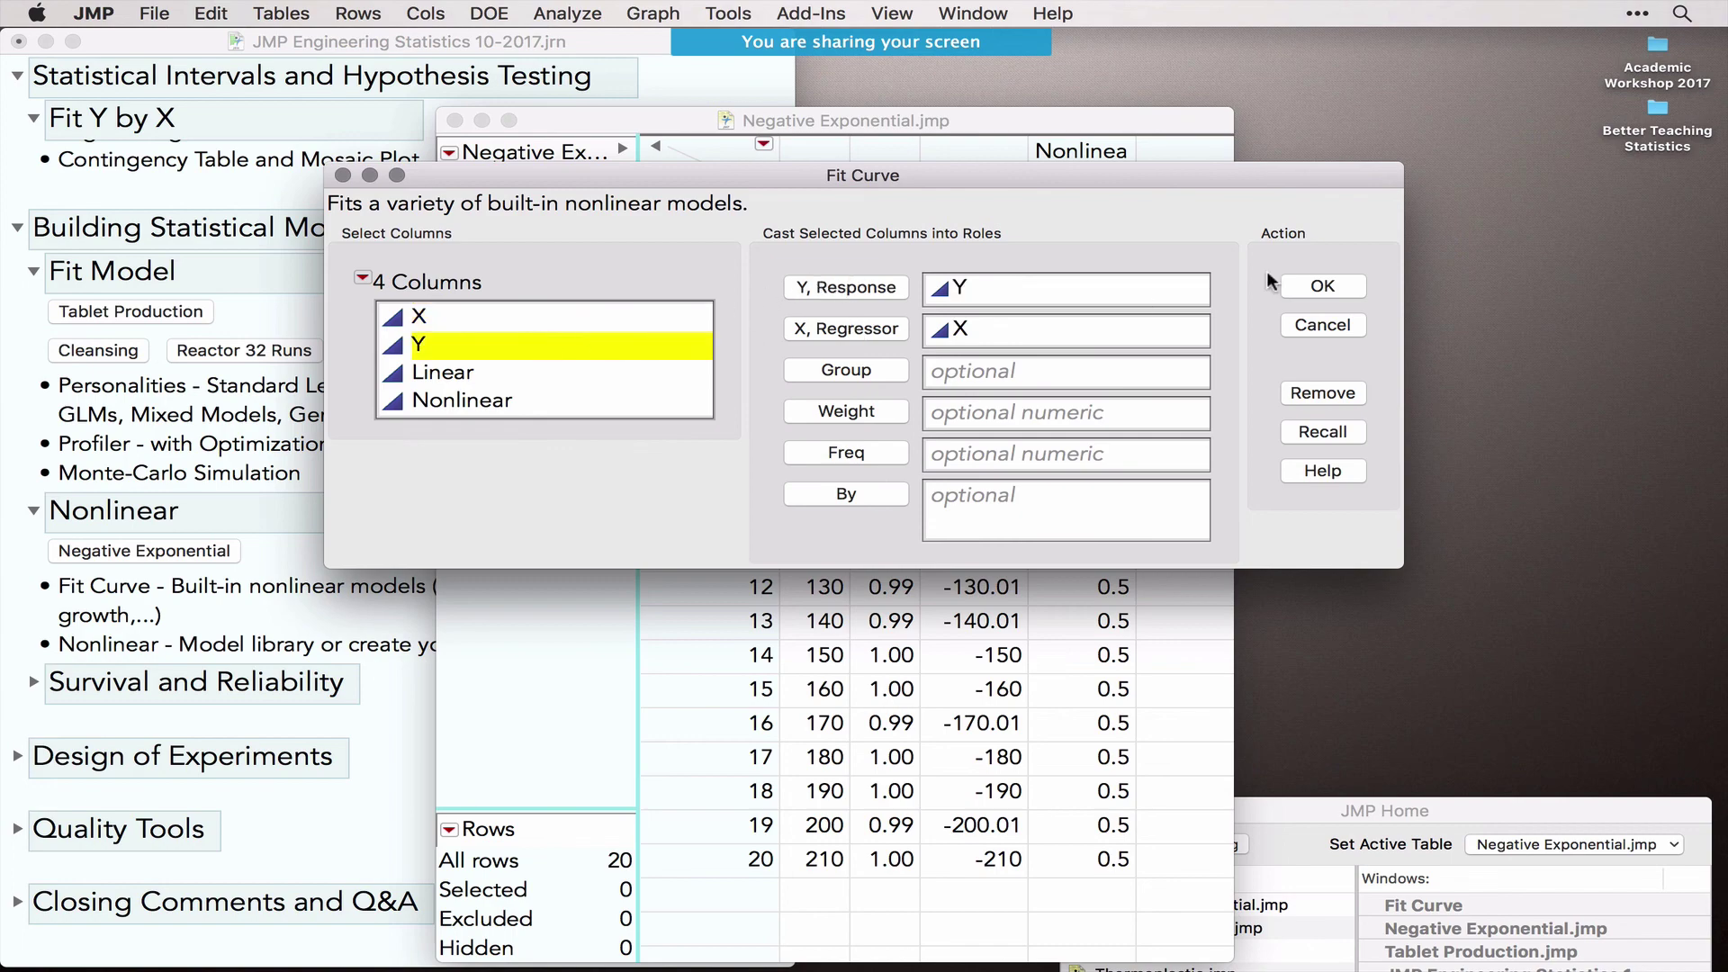
click(1327, 286)
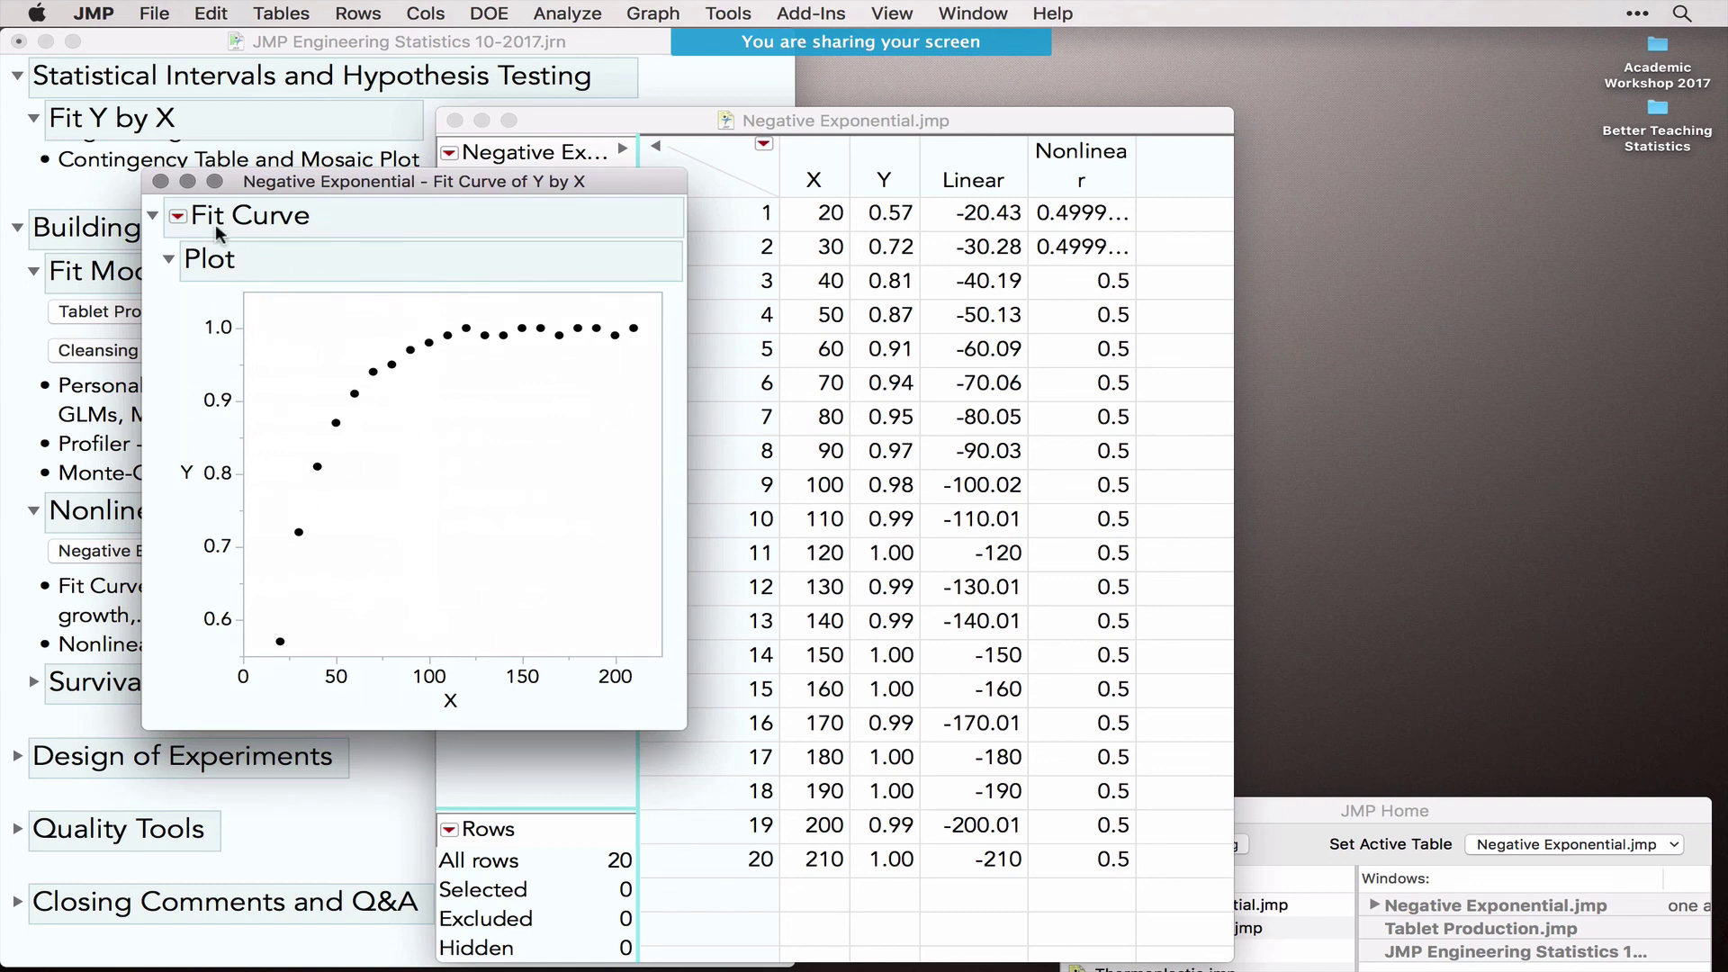
Step: Fit a quadratic polynomial to Y by X in the Fit Curve report
click(179, 217)
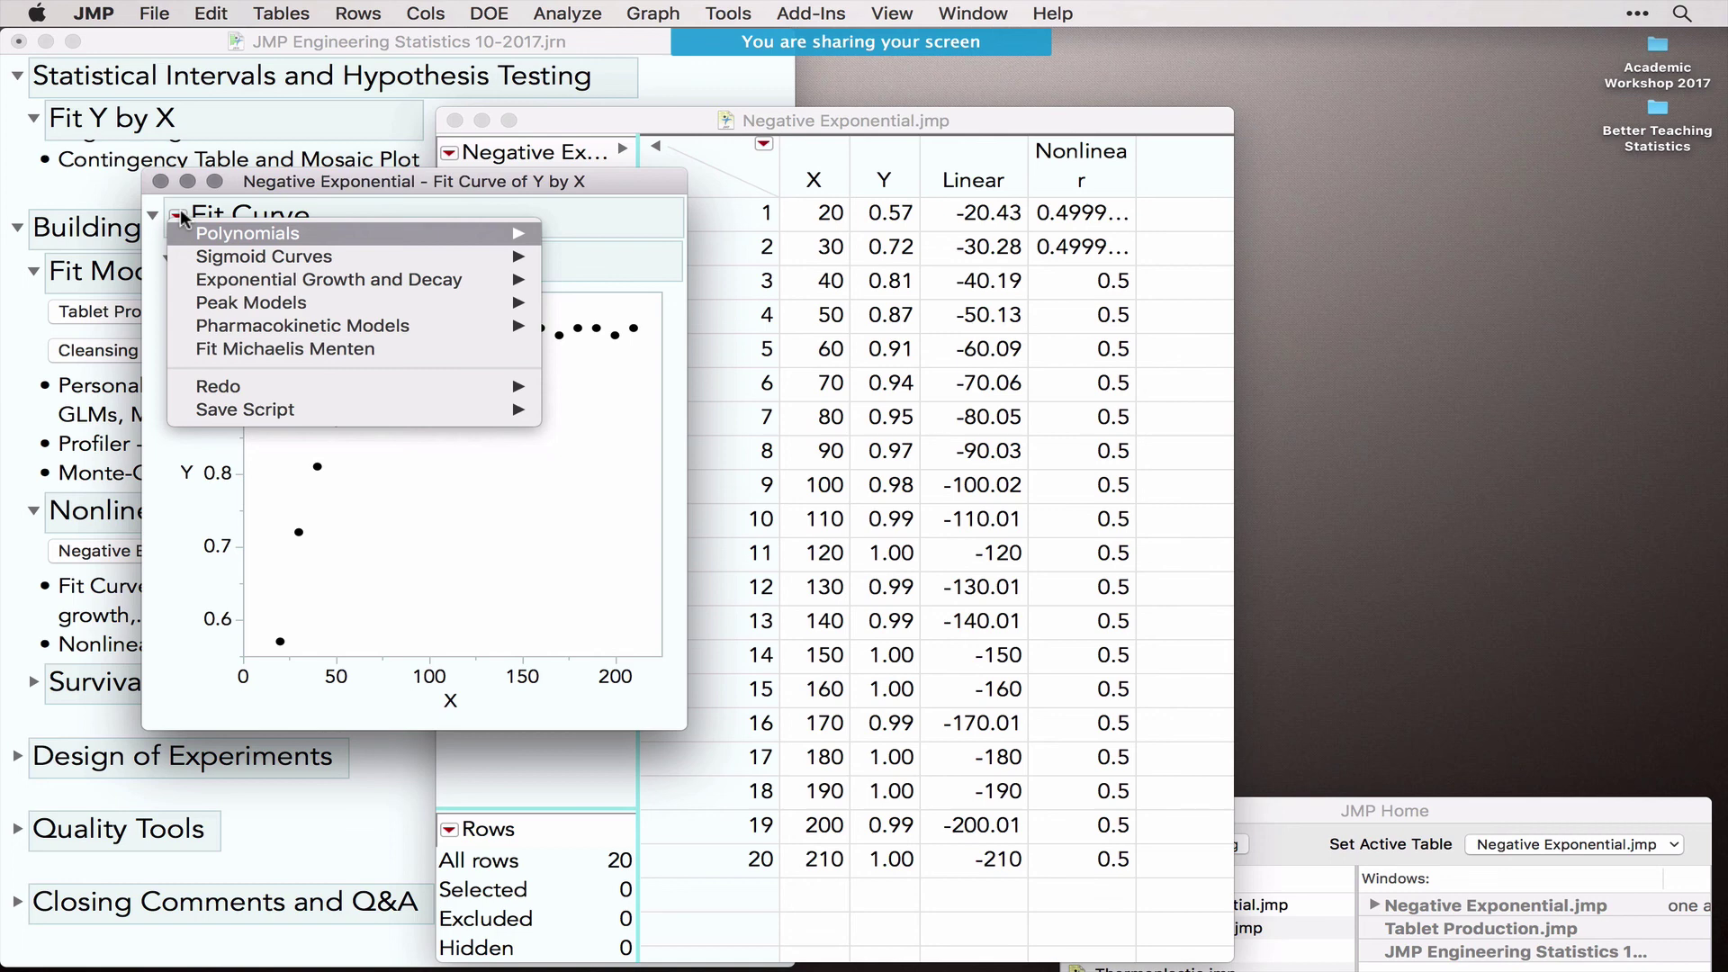
mouse_move(486, 234)
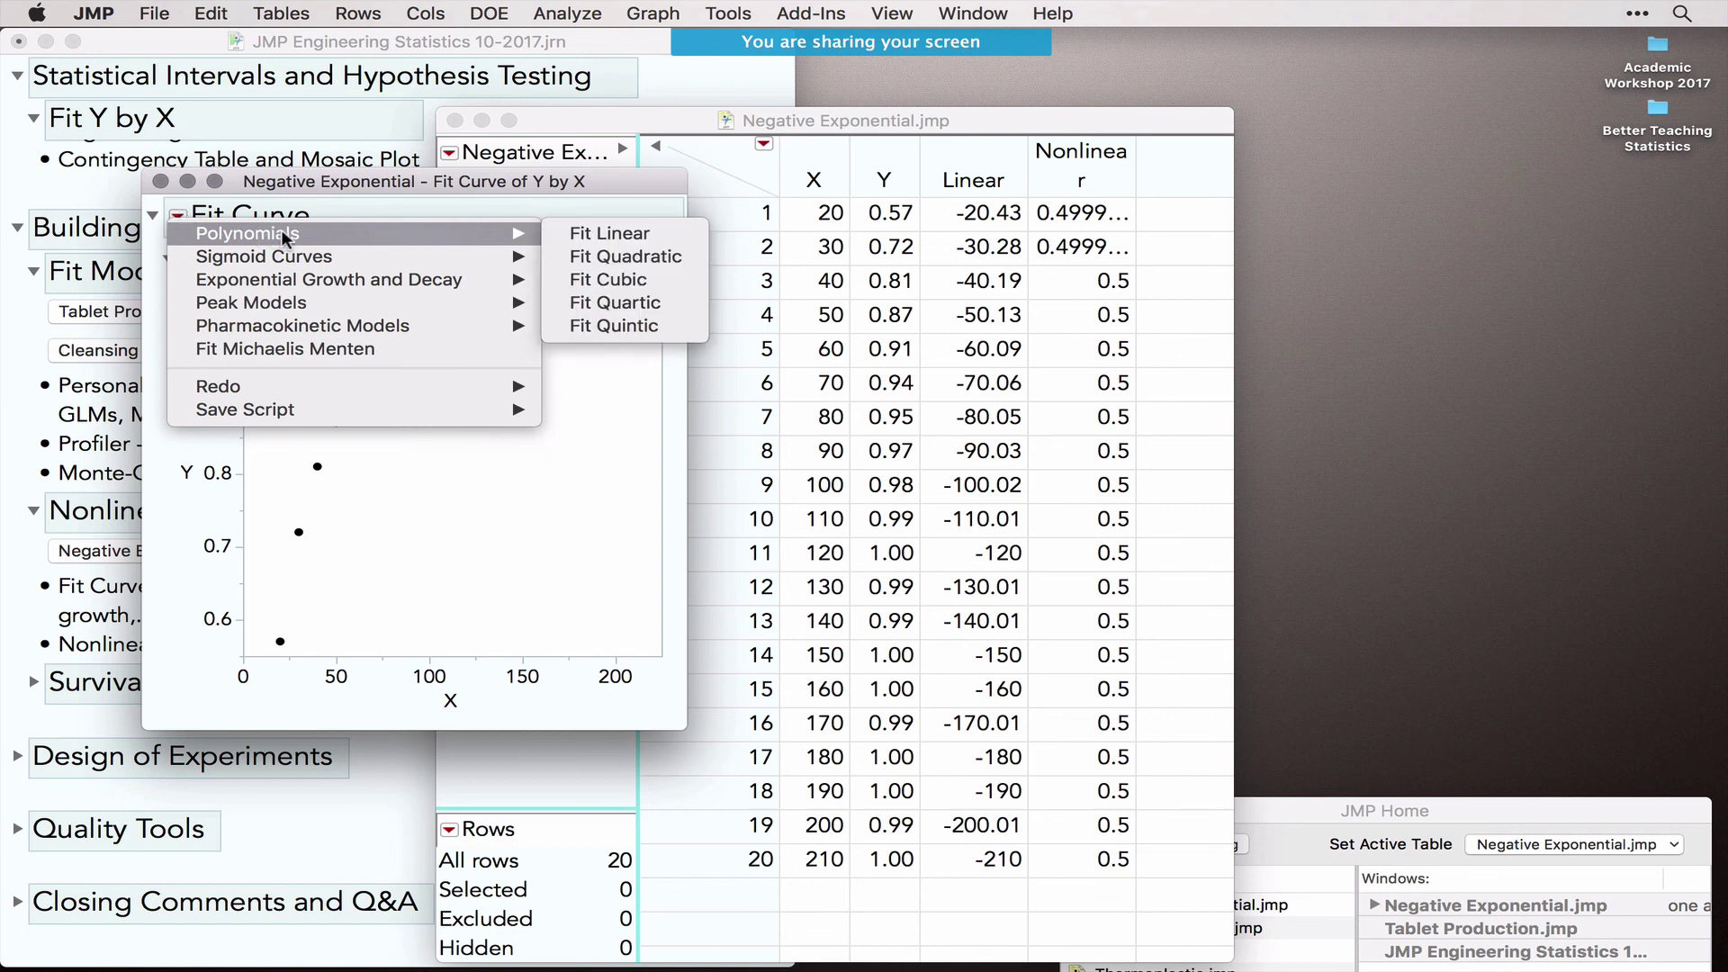
click(630, 257)
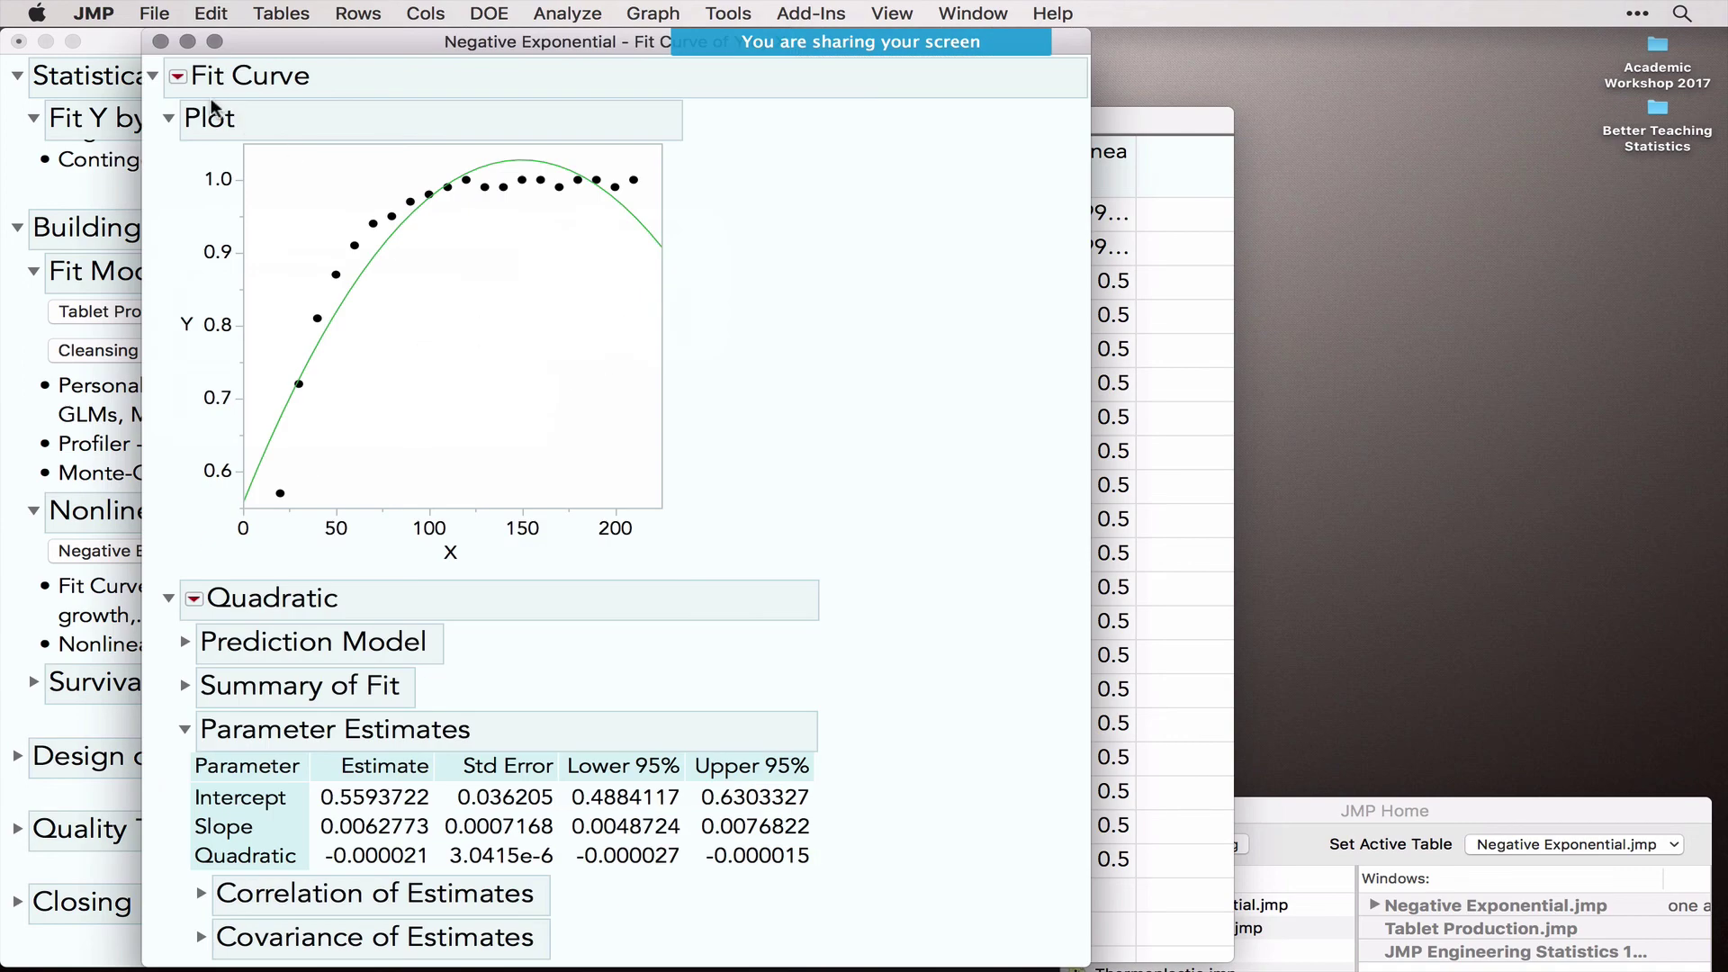
Step: Add a Logistic 2P sigmoid fit, compare its AICc and AICc weight with the quadratic fit, and close the Fit Curve report
click(178, 76)
mouse_move(360, 117)
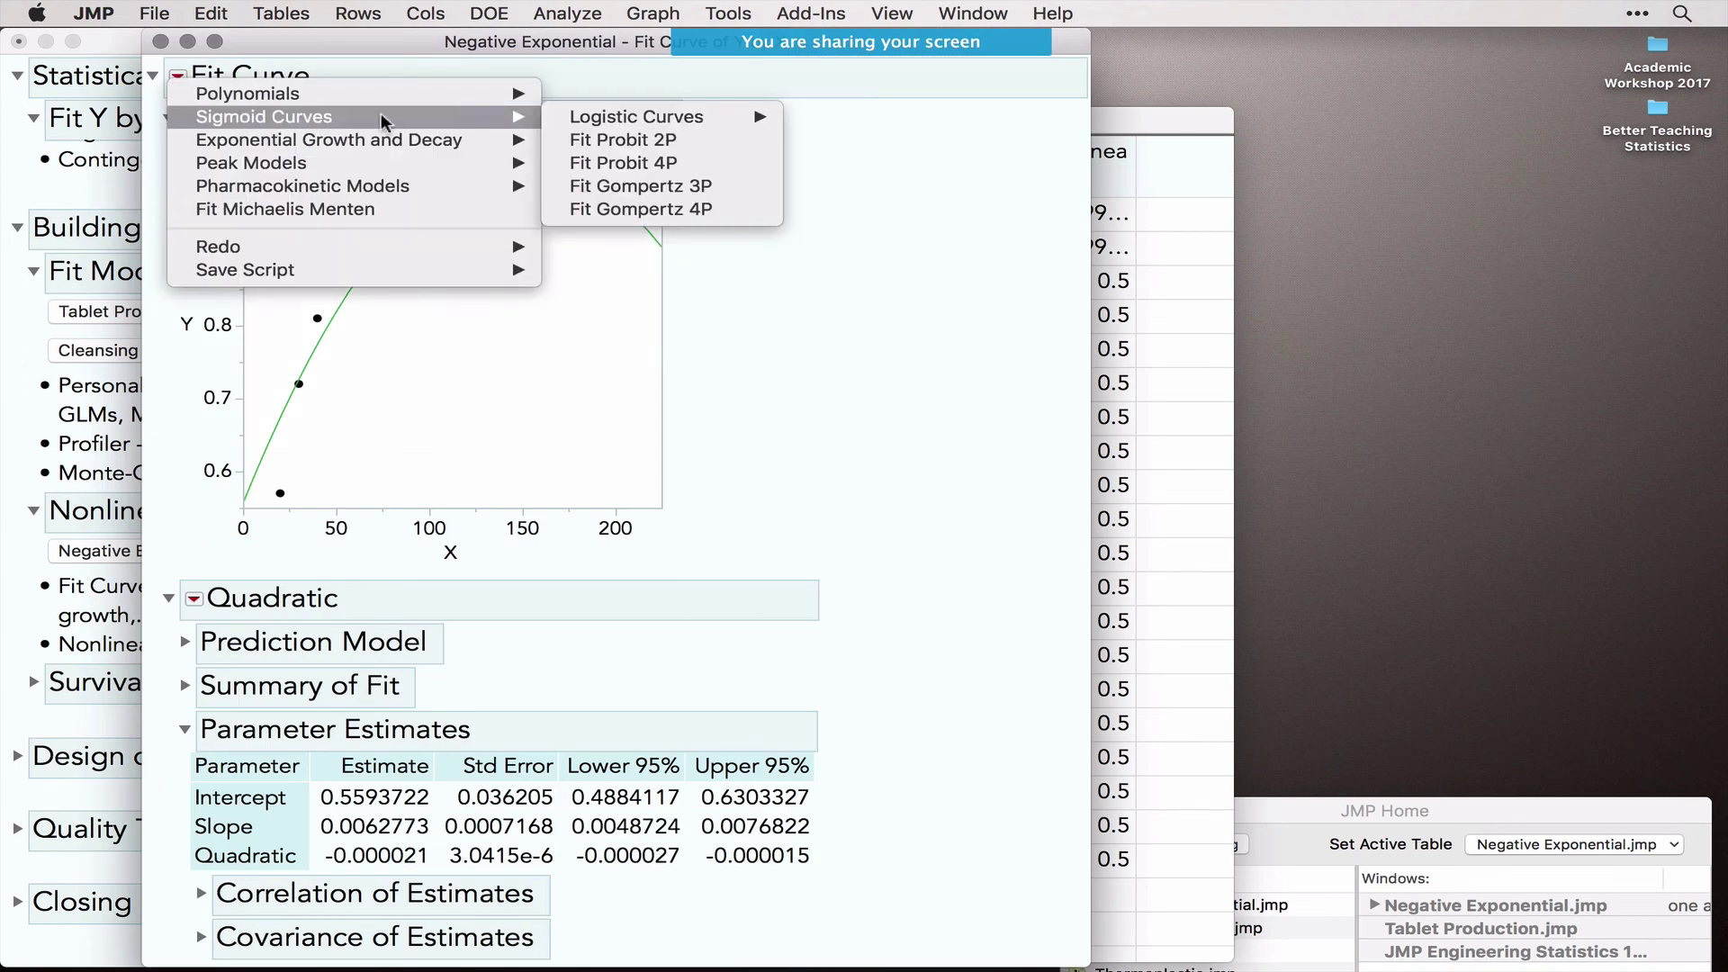
mouse_move(610, 115)
click(860, 117)
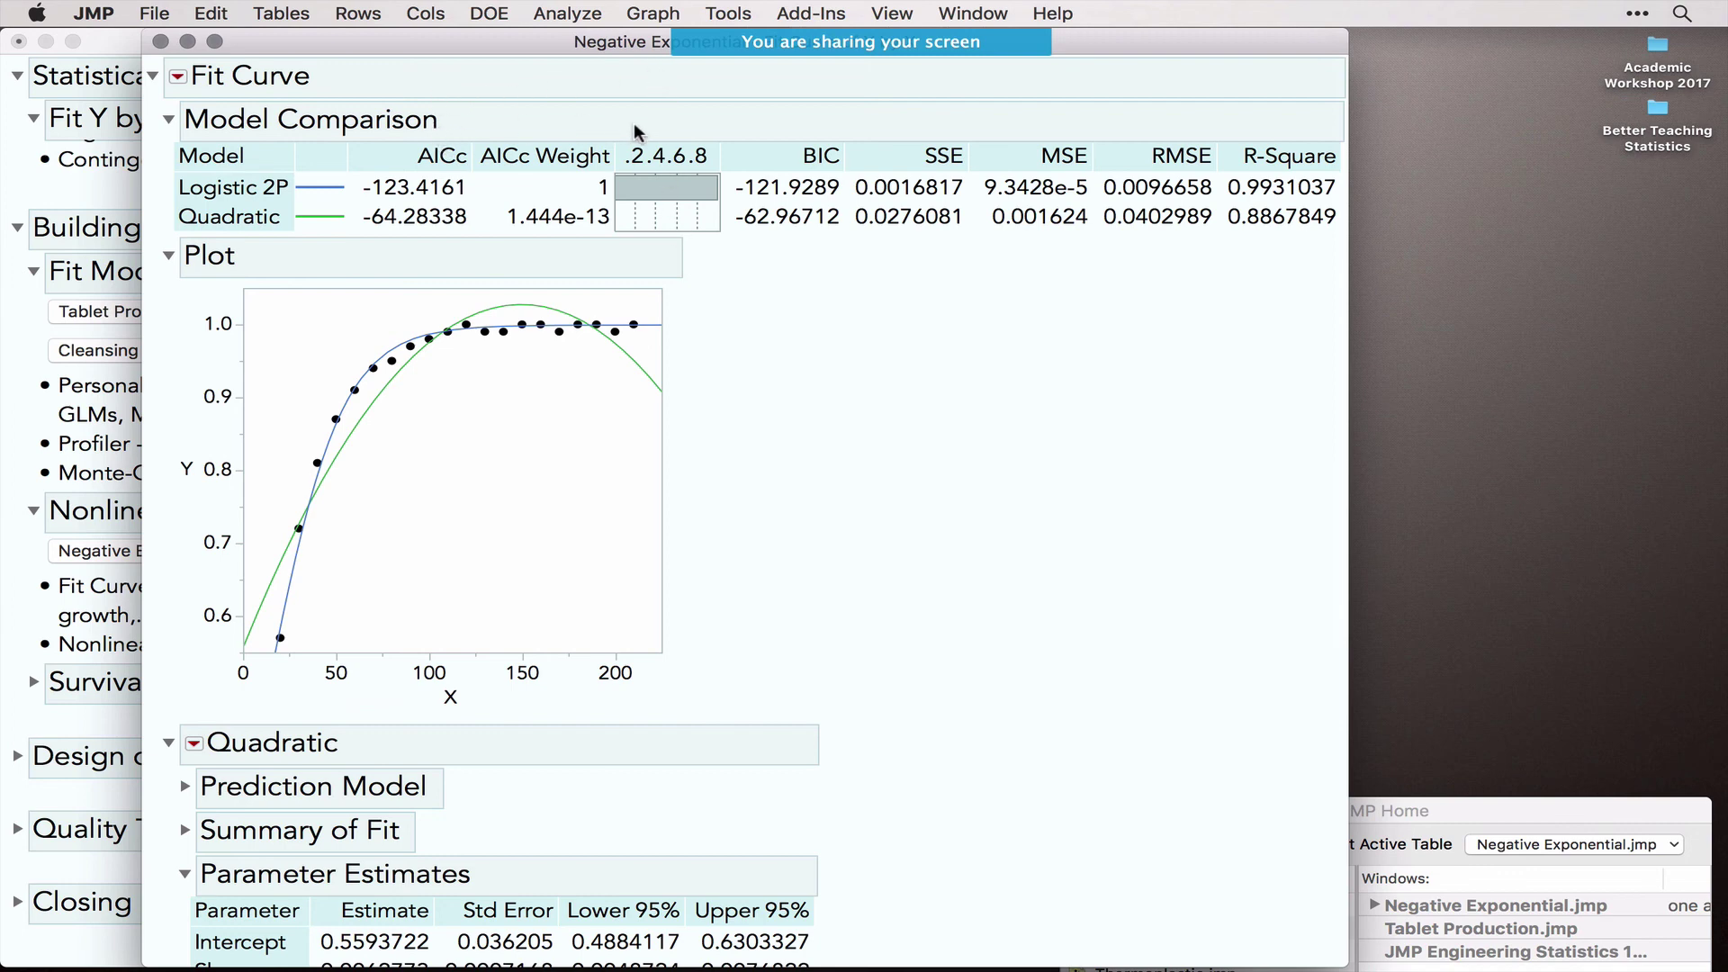
mouse_move(515, 88)
mouse_down()
mouse_move(360, 120)
mouse_move(487, 118)
mouse_move(466, 106)
mouse_up()
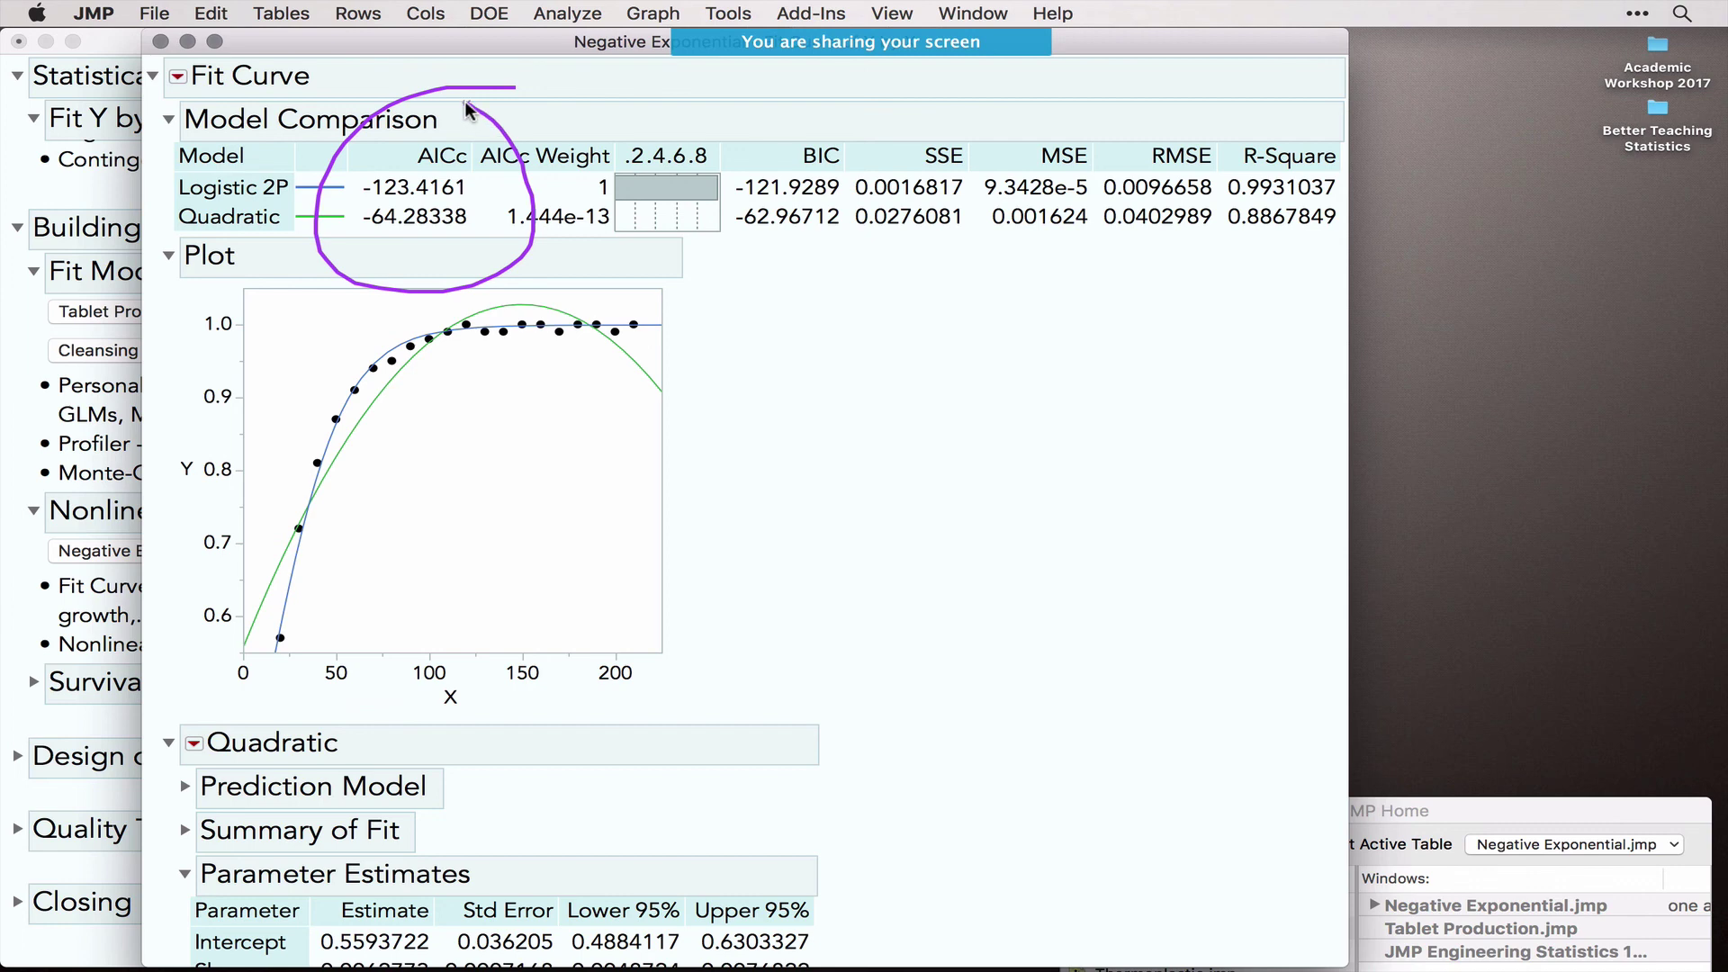
mouse_move(660, 79)
mouse_down()
mouse_move(660, 137)
mouse_move(685, 117)
mouse_up()
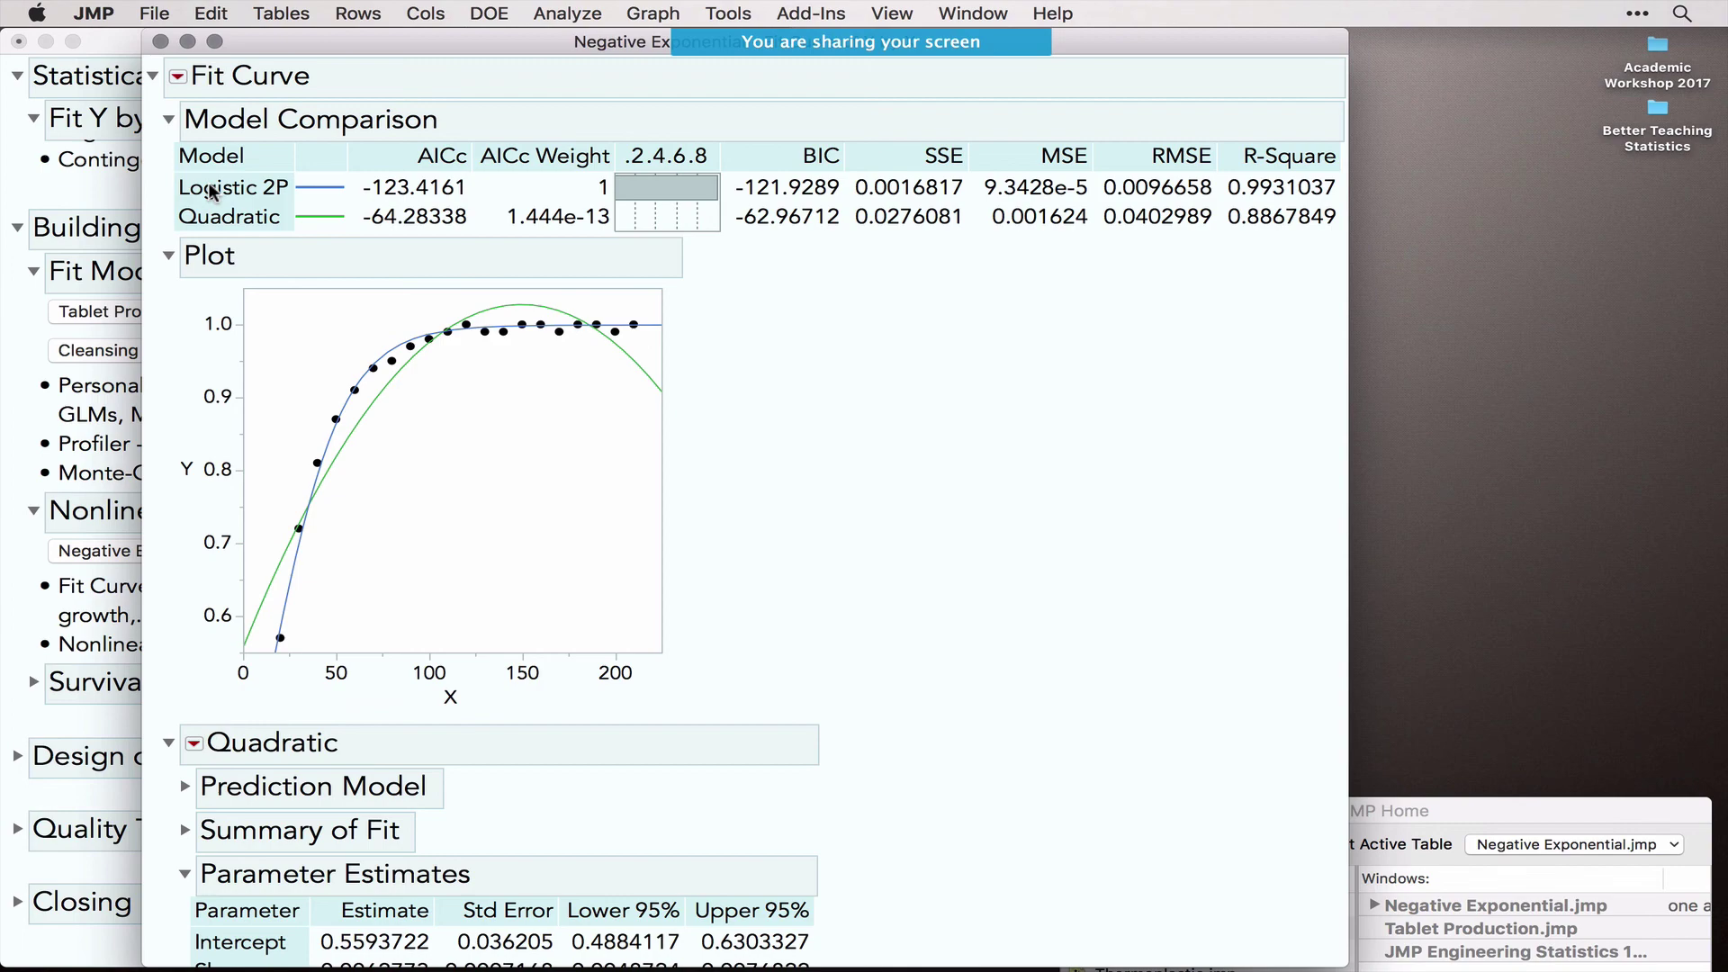
click(159, 41)
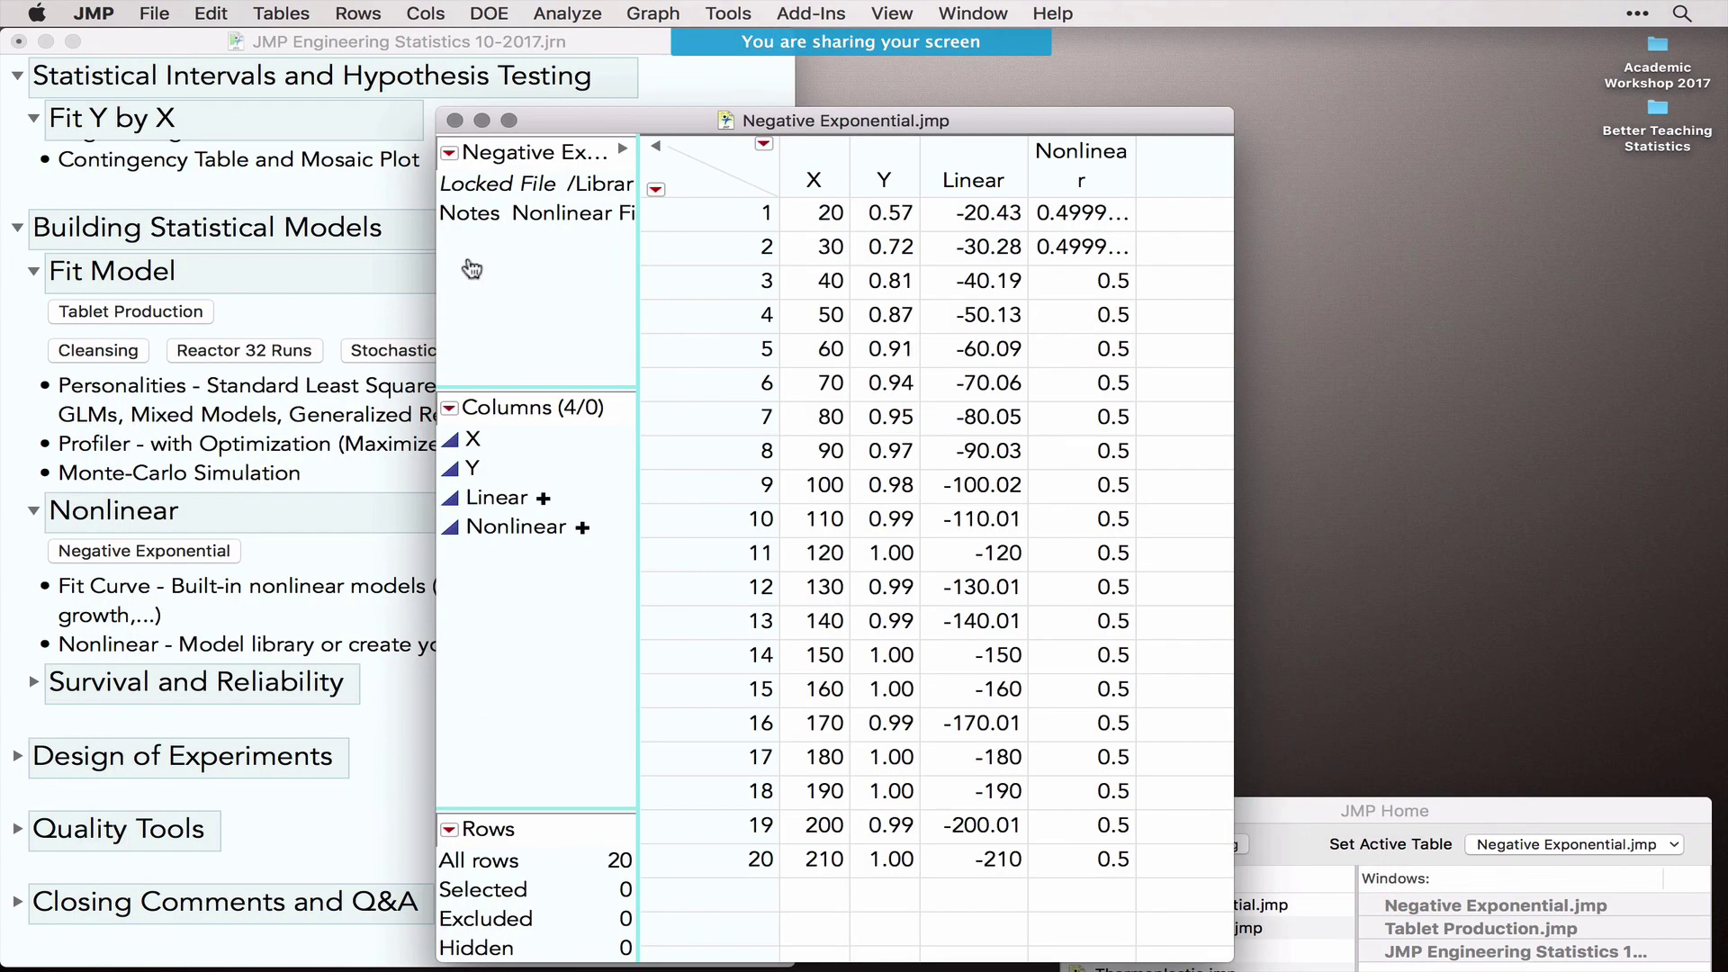
Step: Launch the Nonlinear platform on the Negative Exponential data, assign Y as the response, and select the Nonlinear column
click(556, 20)
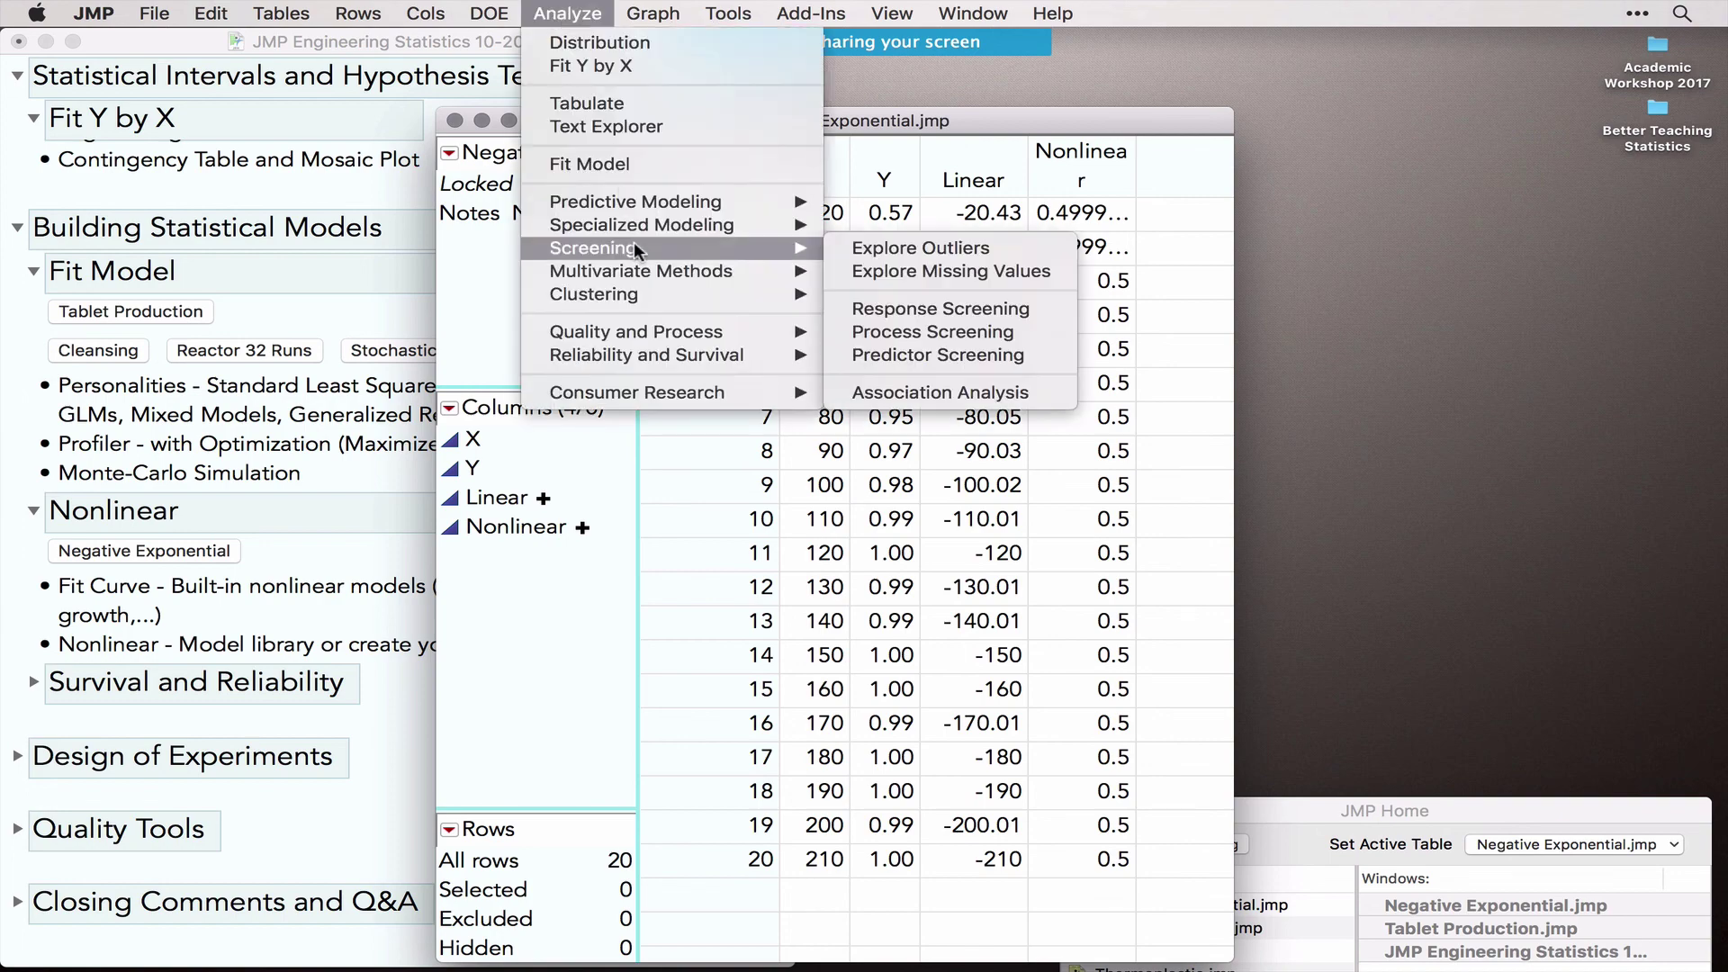
mouse_move(659, 227)
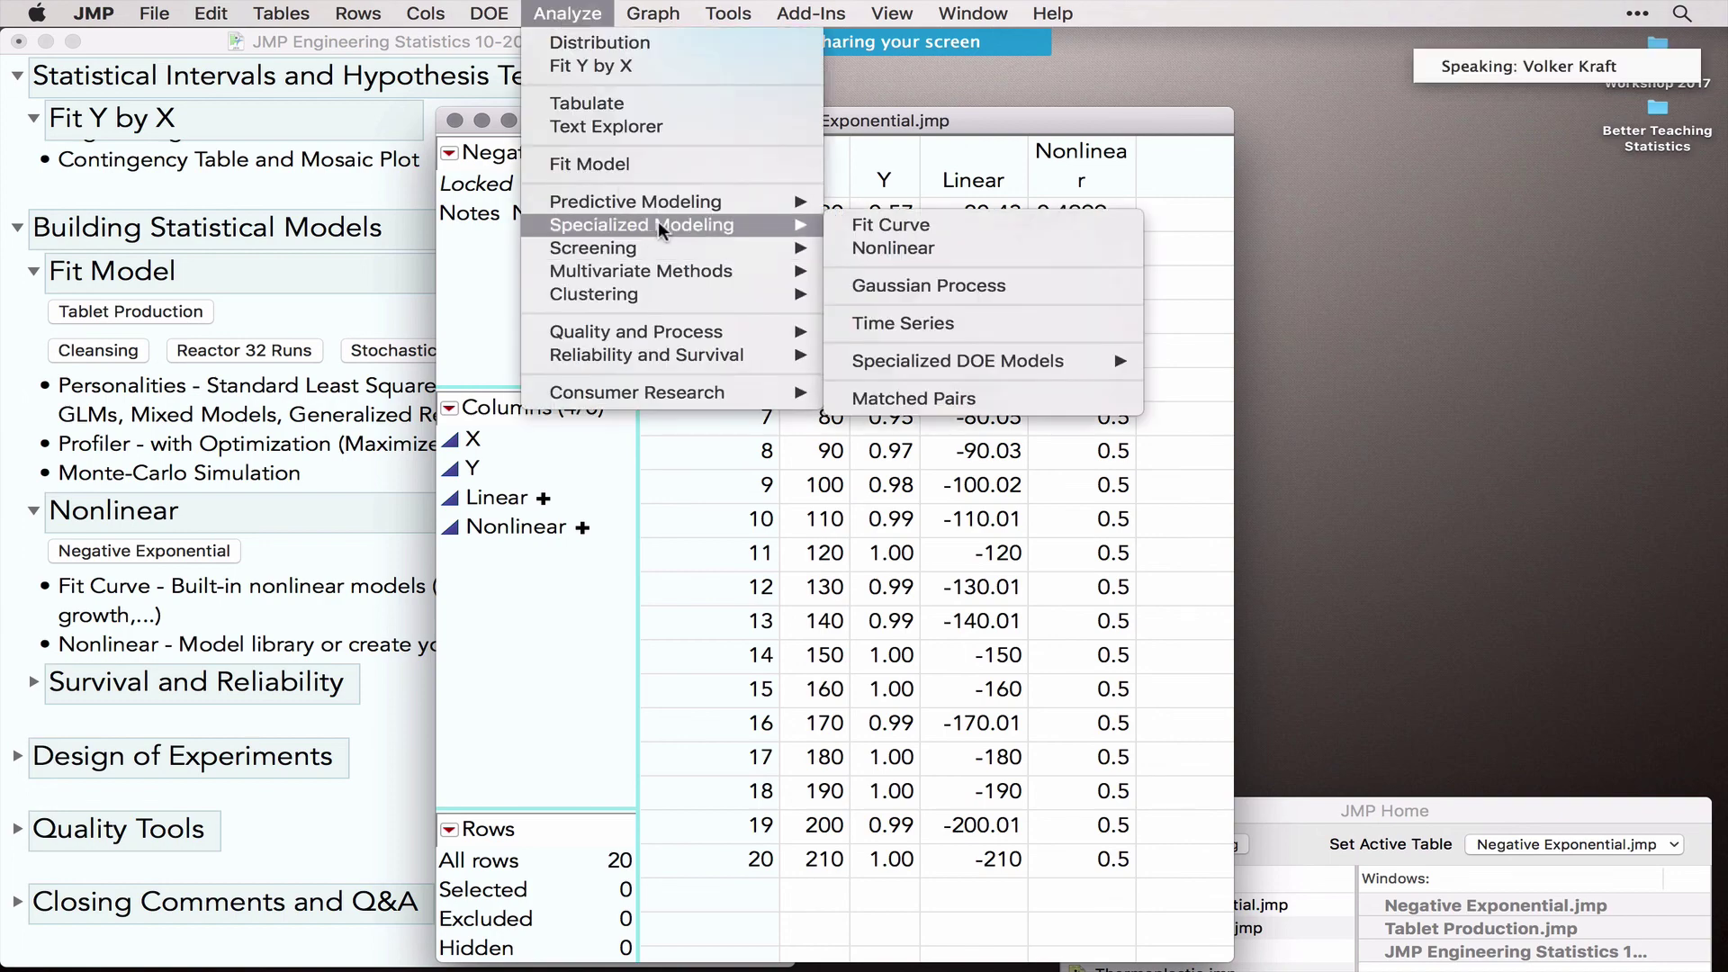
click(928, 243)
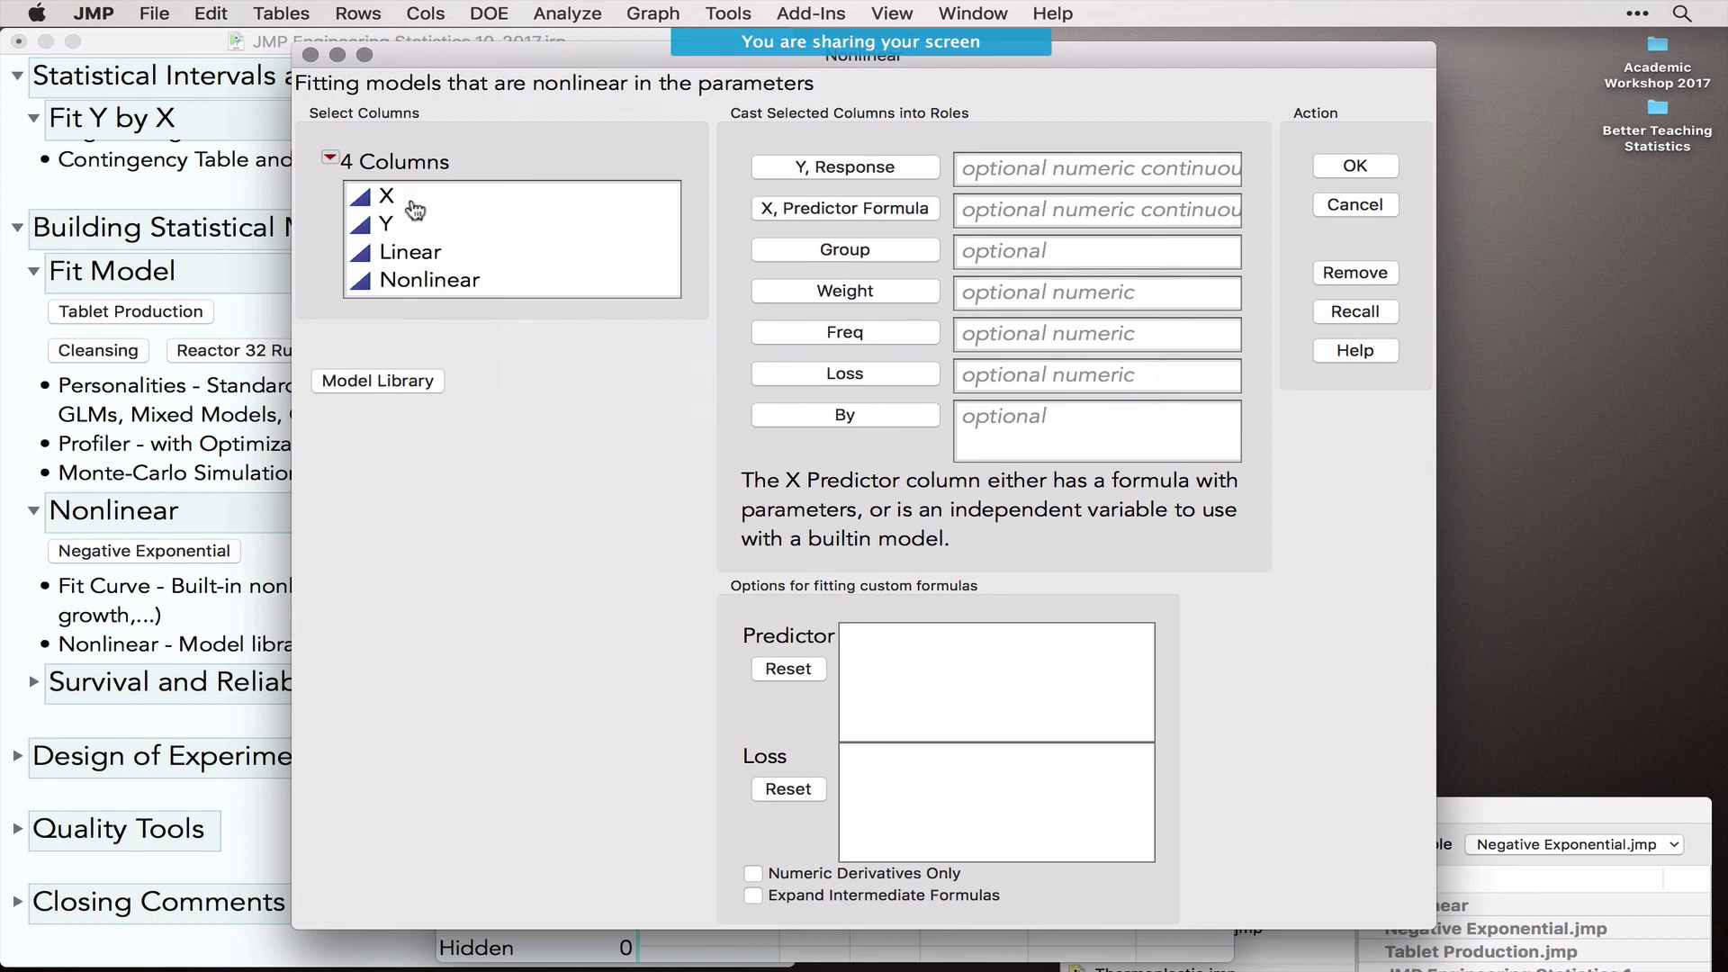
click(398, 228)
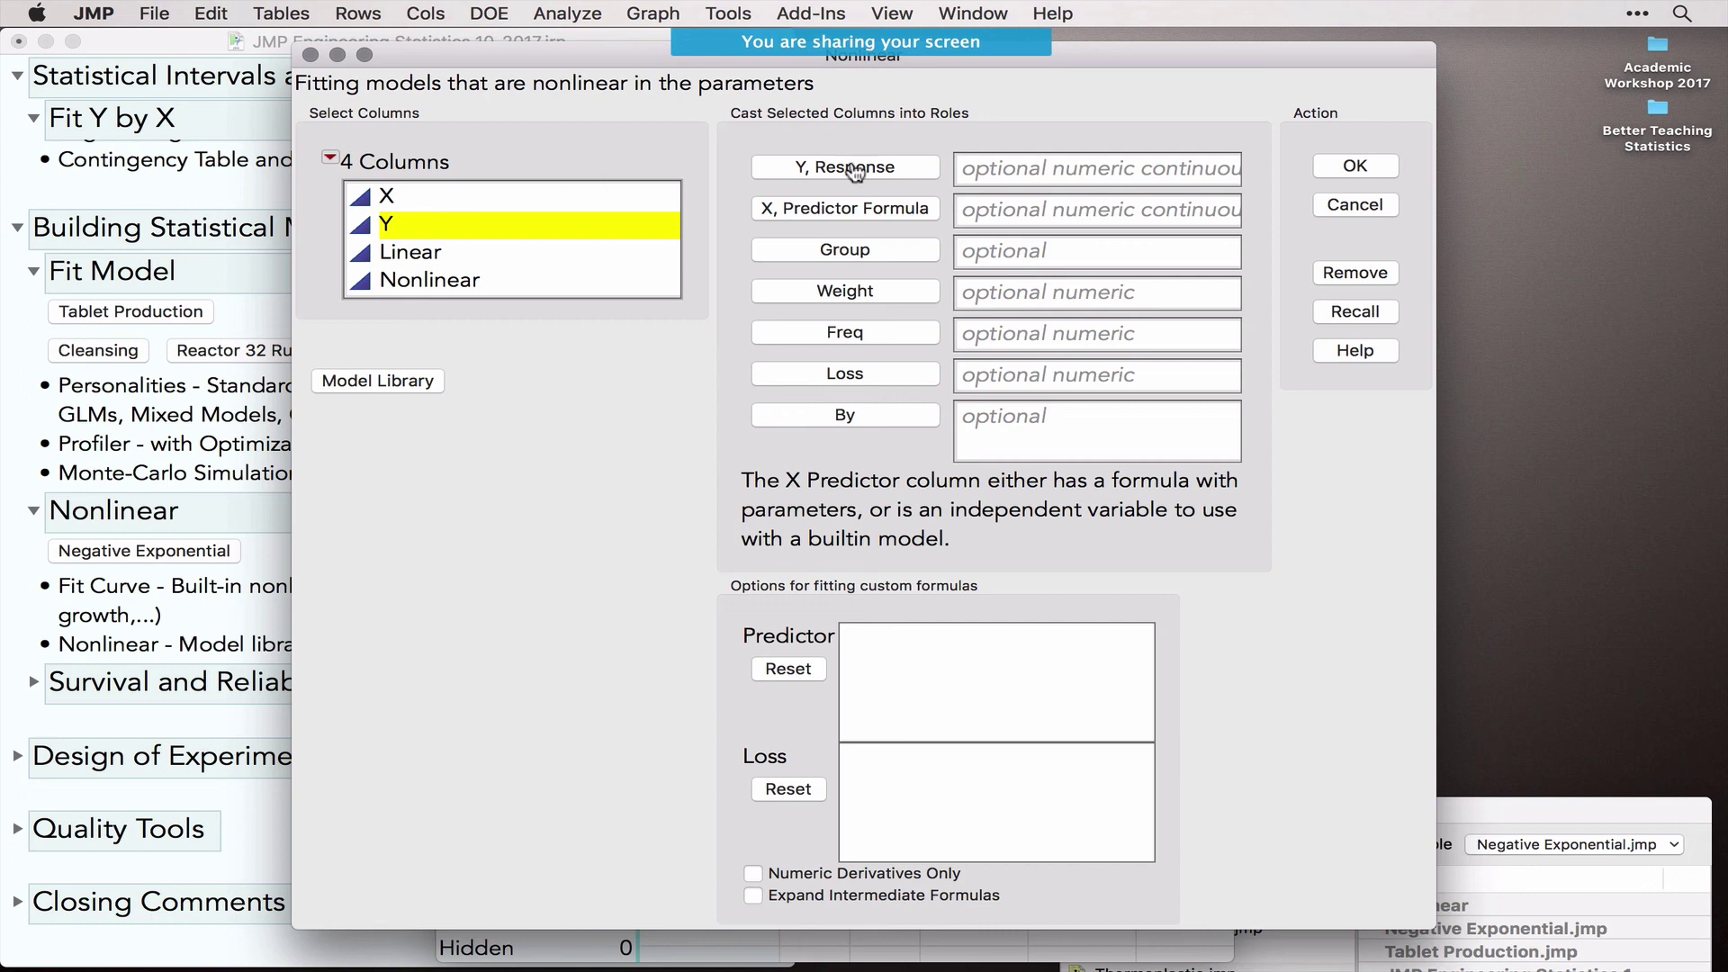
click(856, 169)
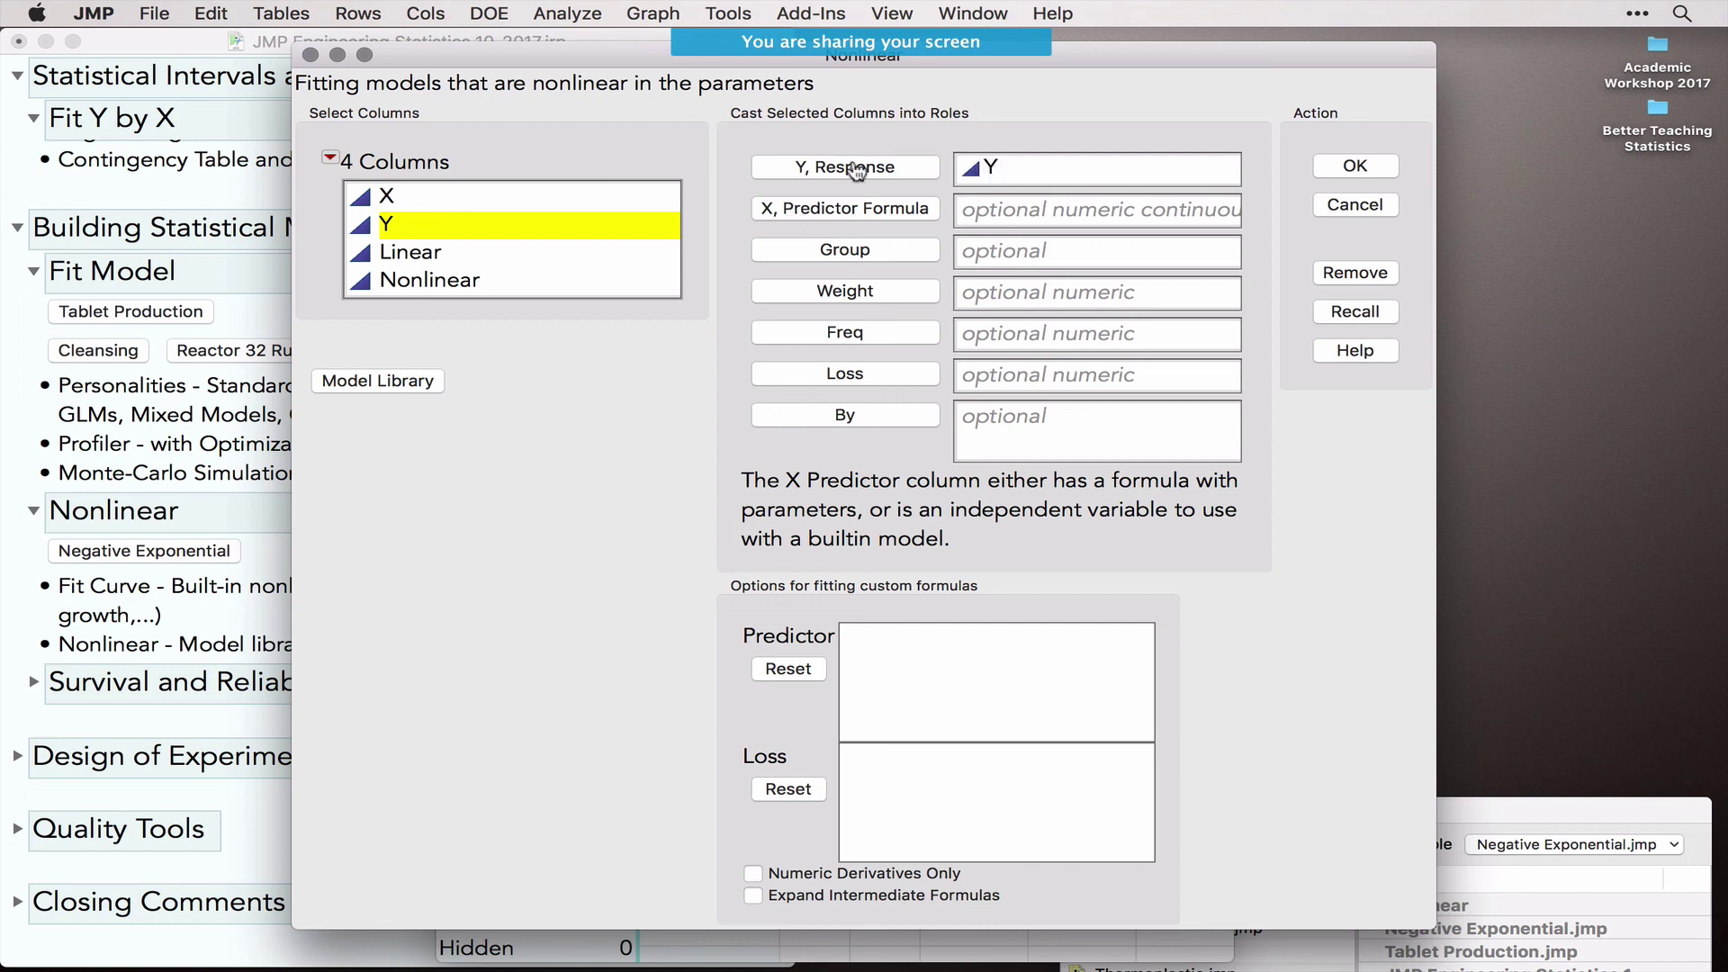
click(447, 283)
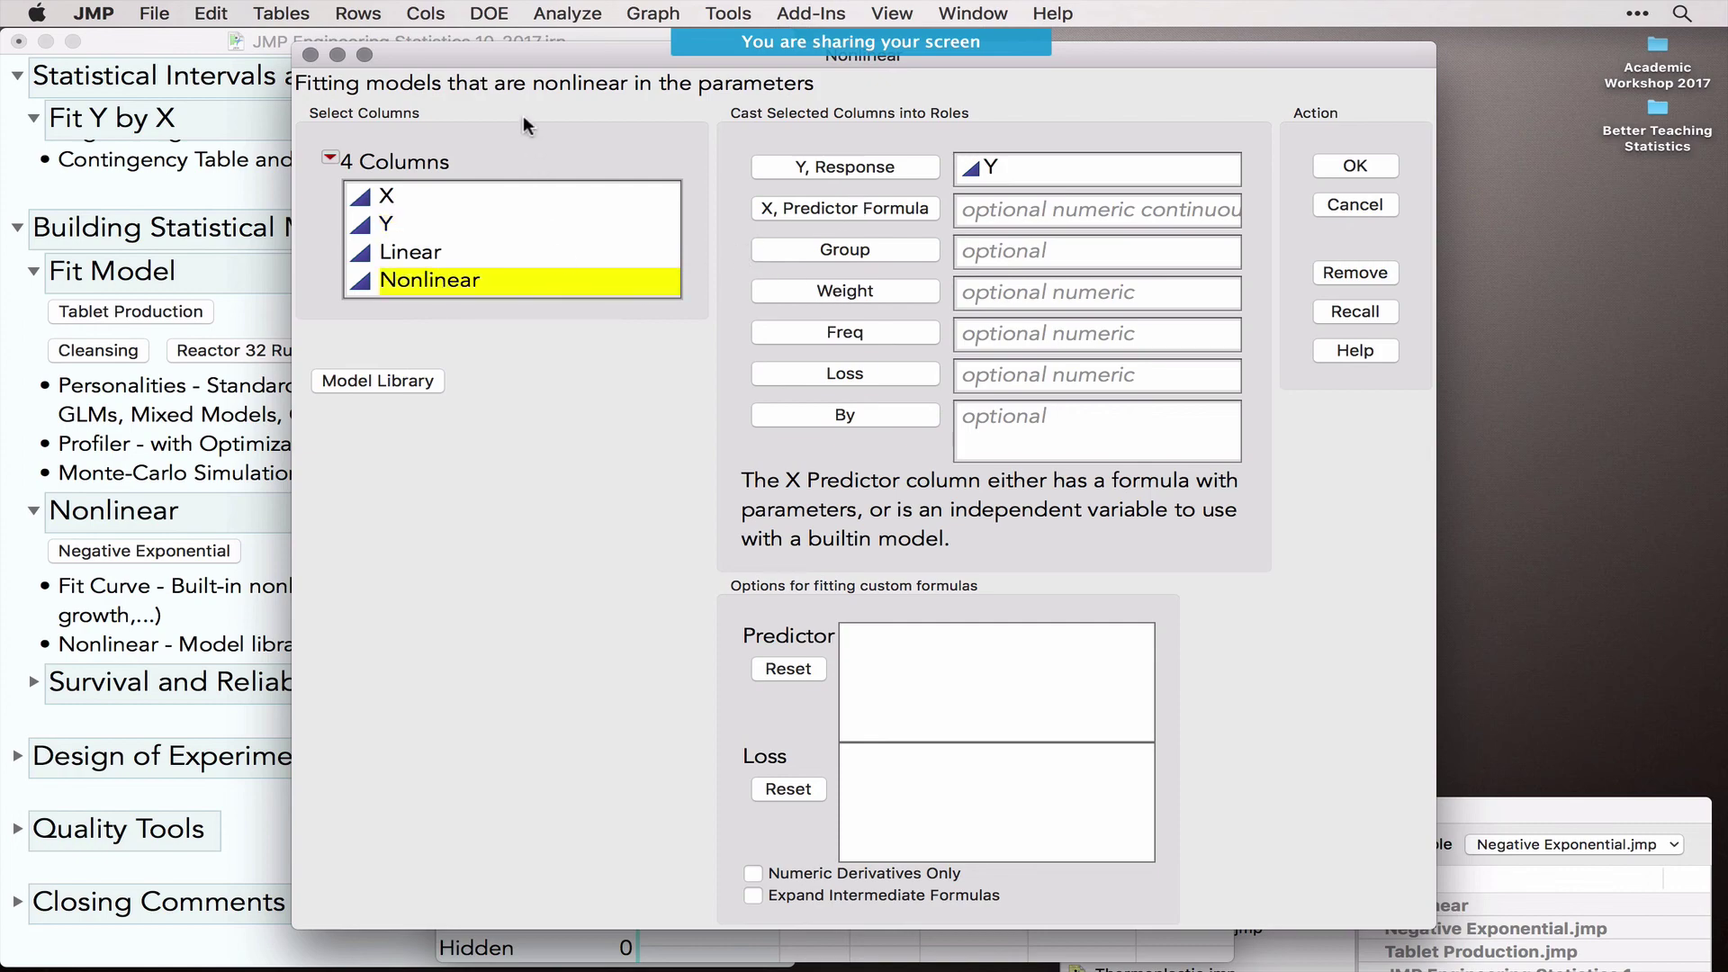
Step: Examine the Nonlinear column's formula and its parameters b0 and b1 in the data table, and return to the Nonlinear launch dialog
drag(503, 55, 997, 183)
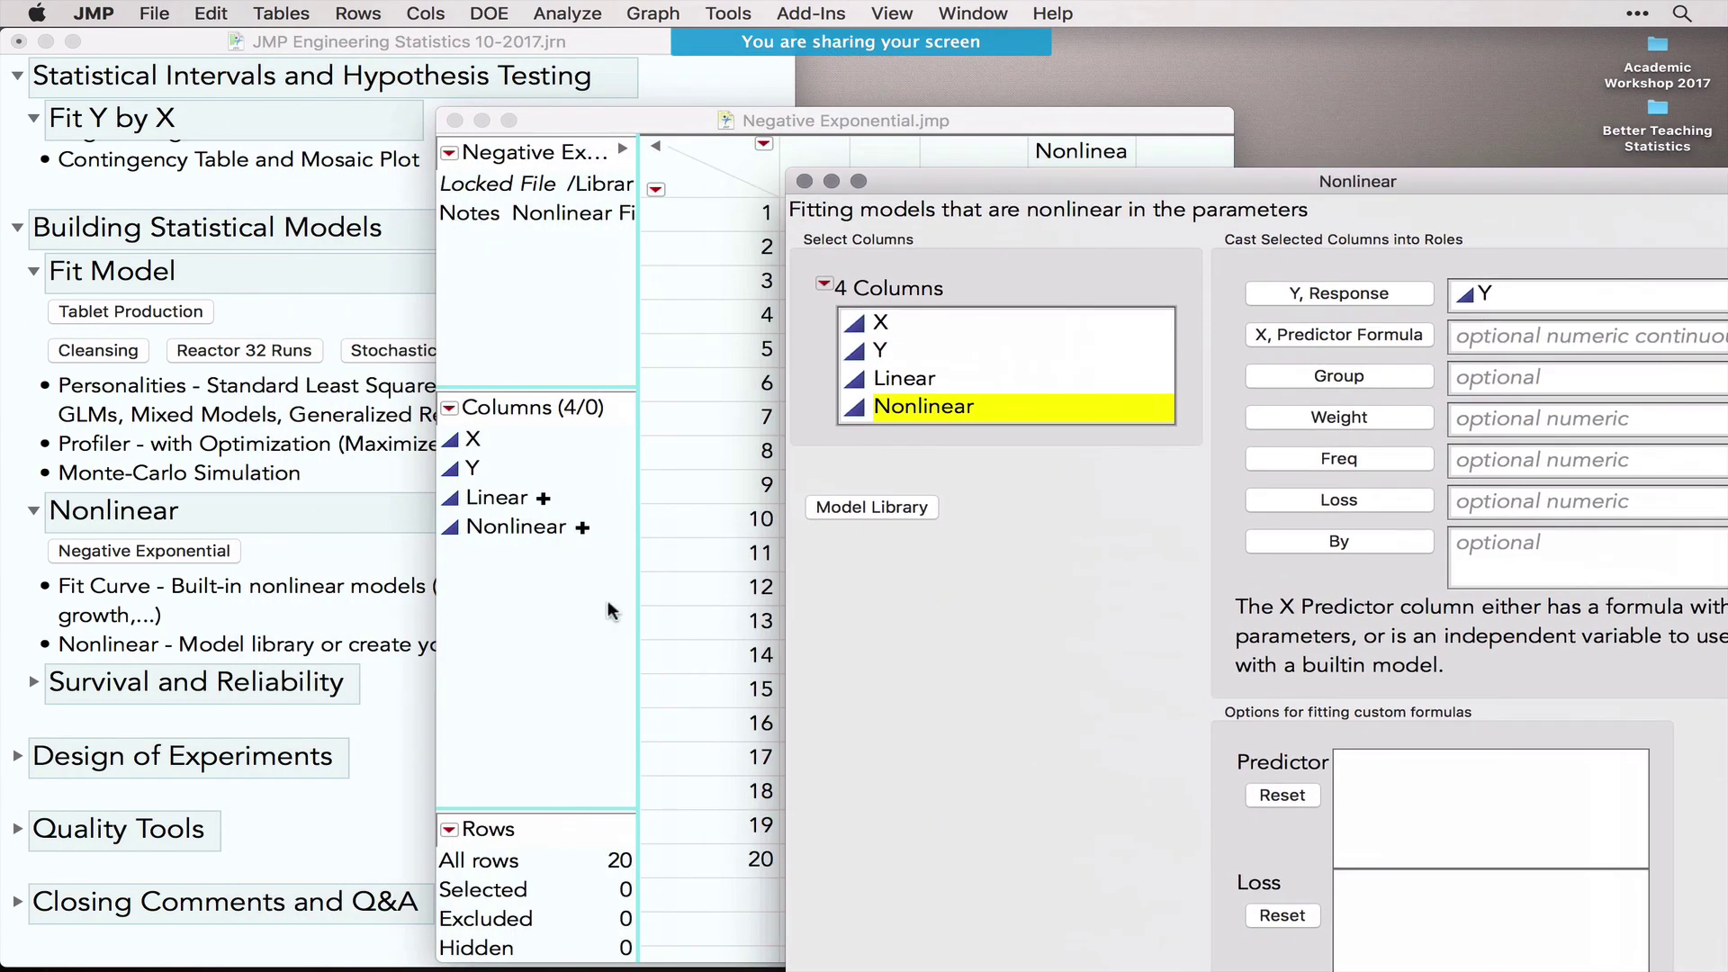
click(581, 529)
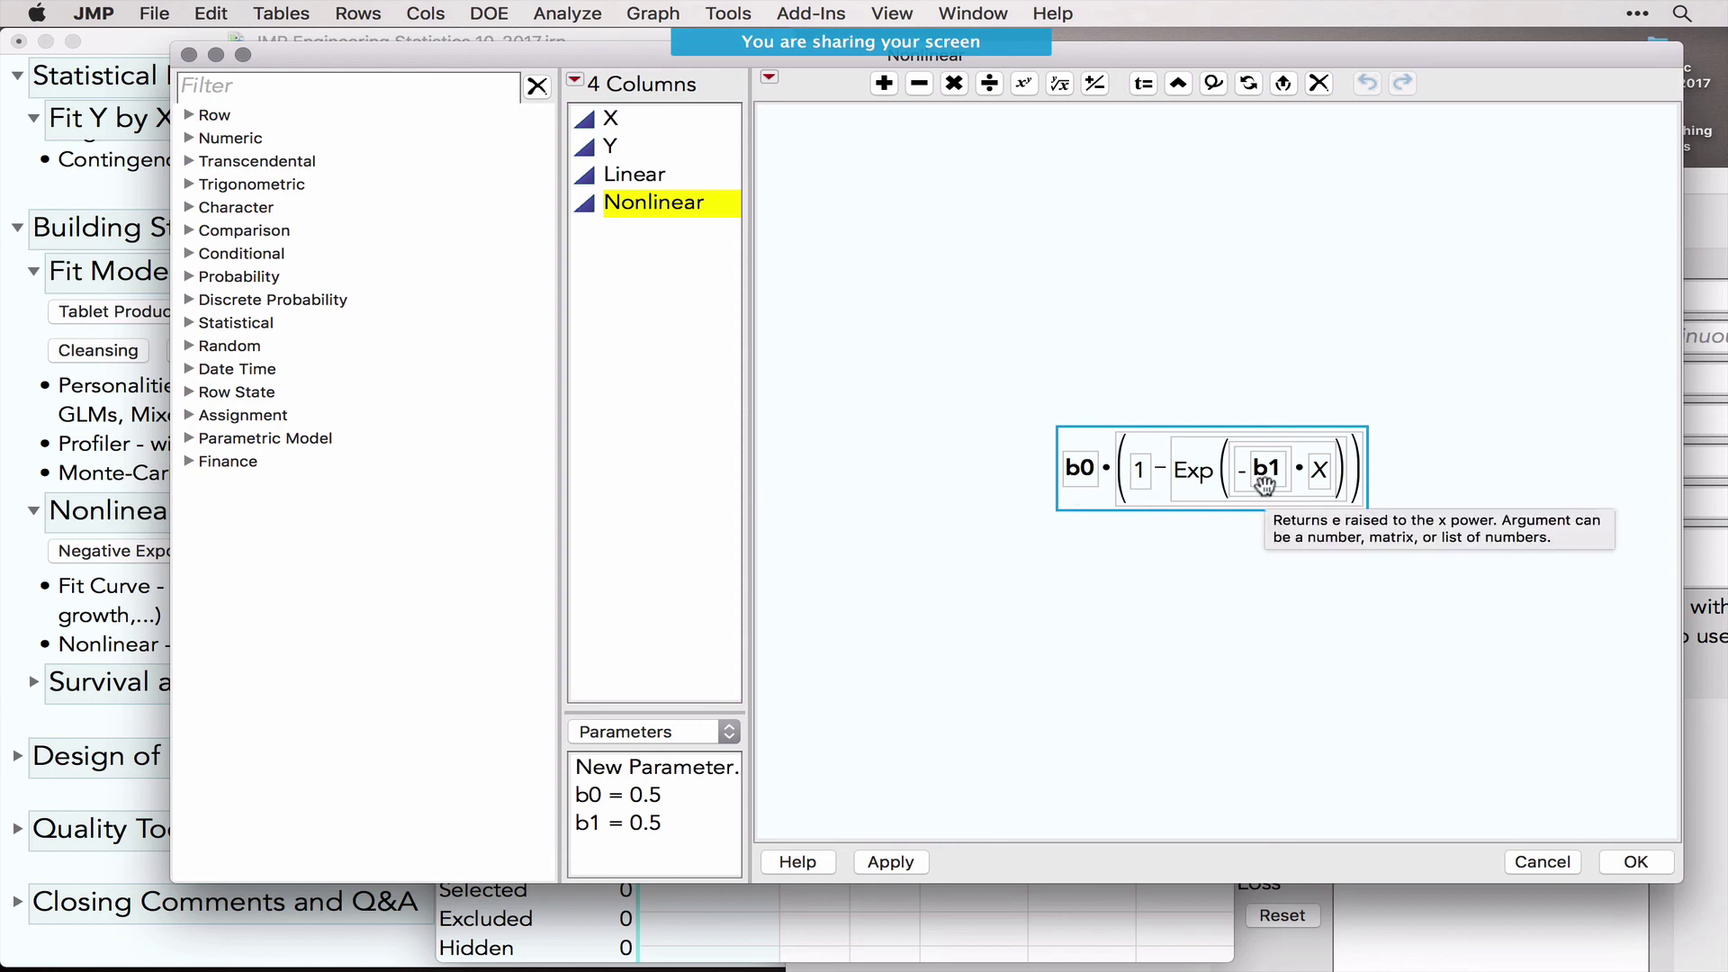
click(189, 55)
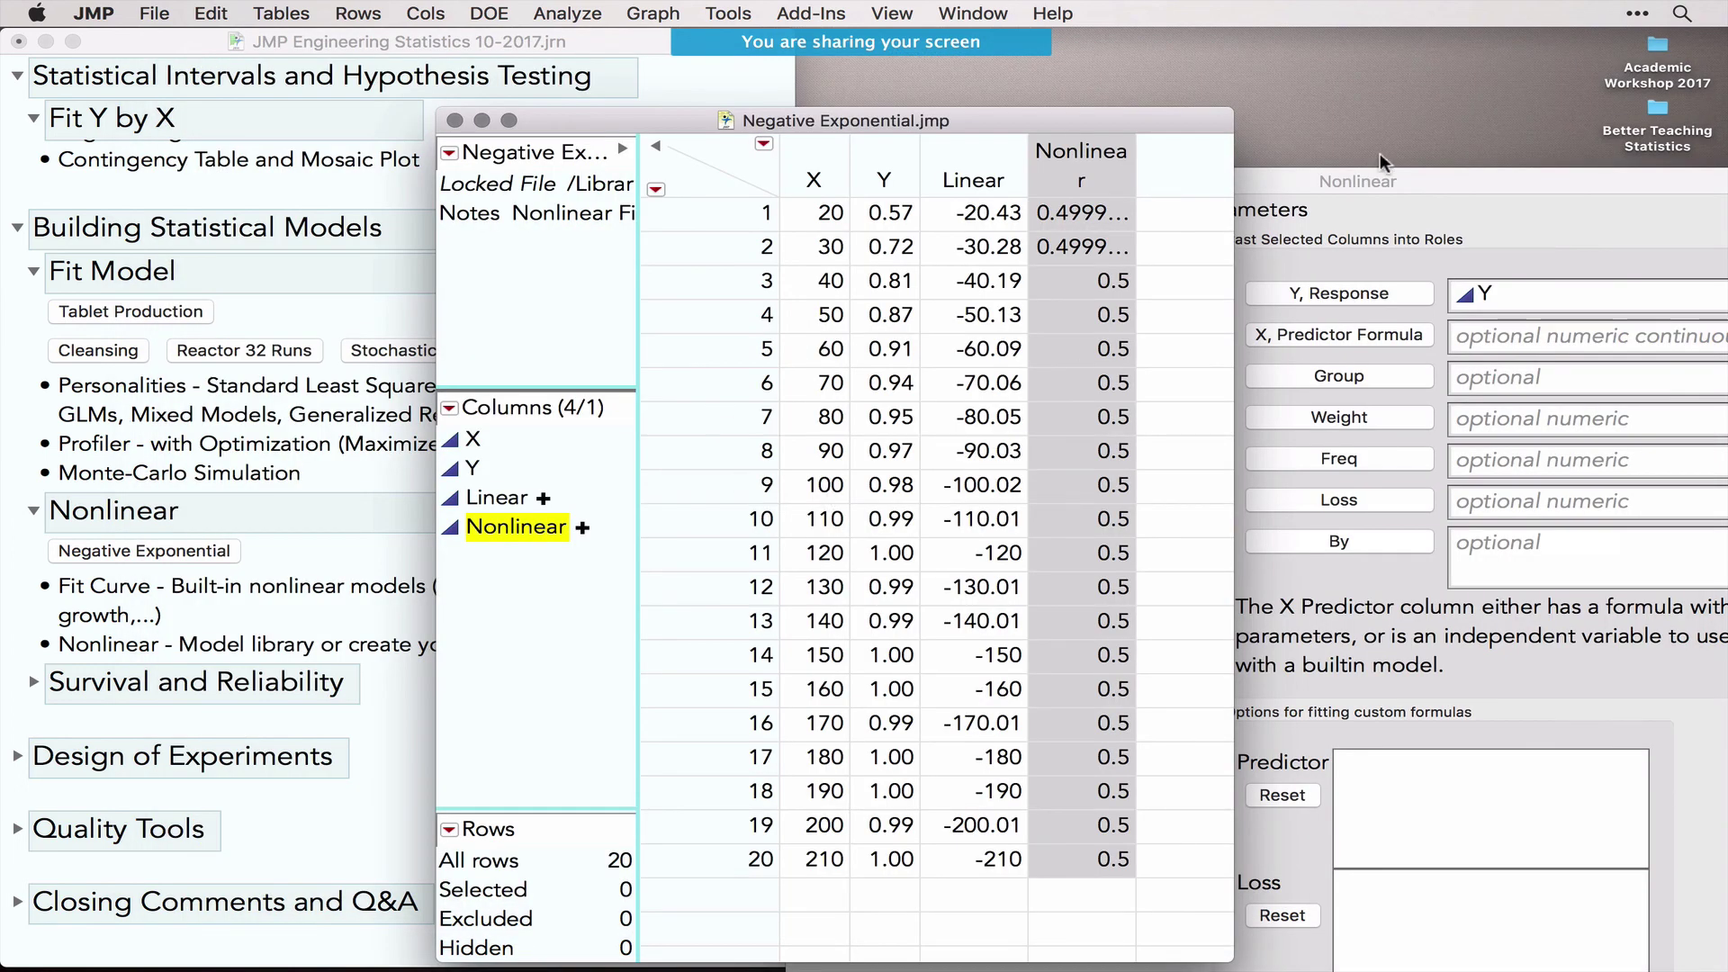
click(1374, 182)
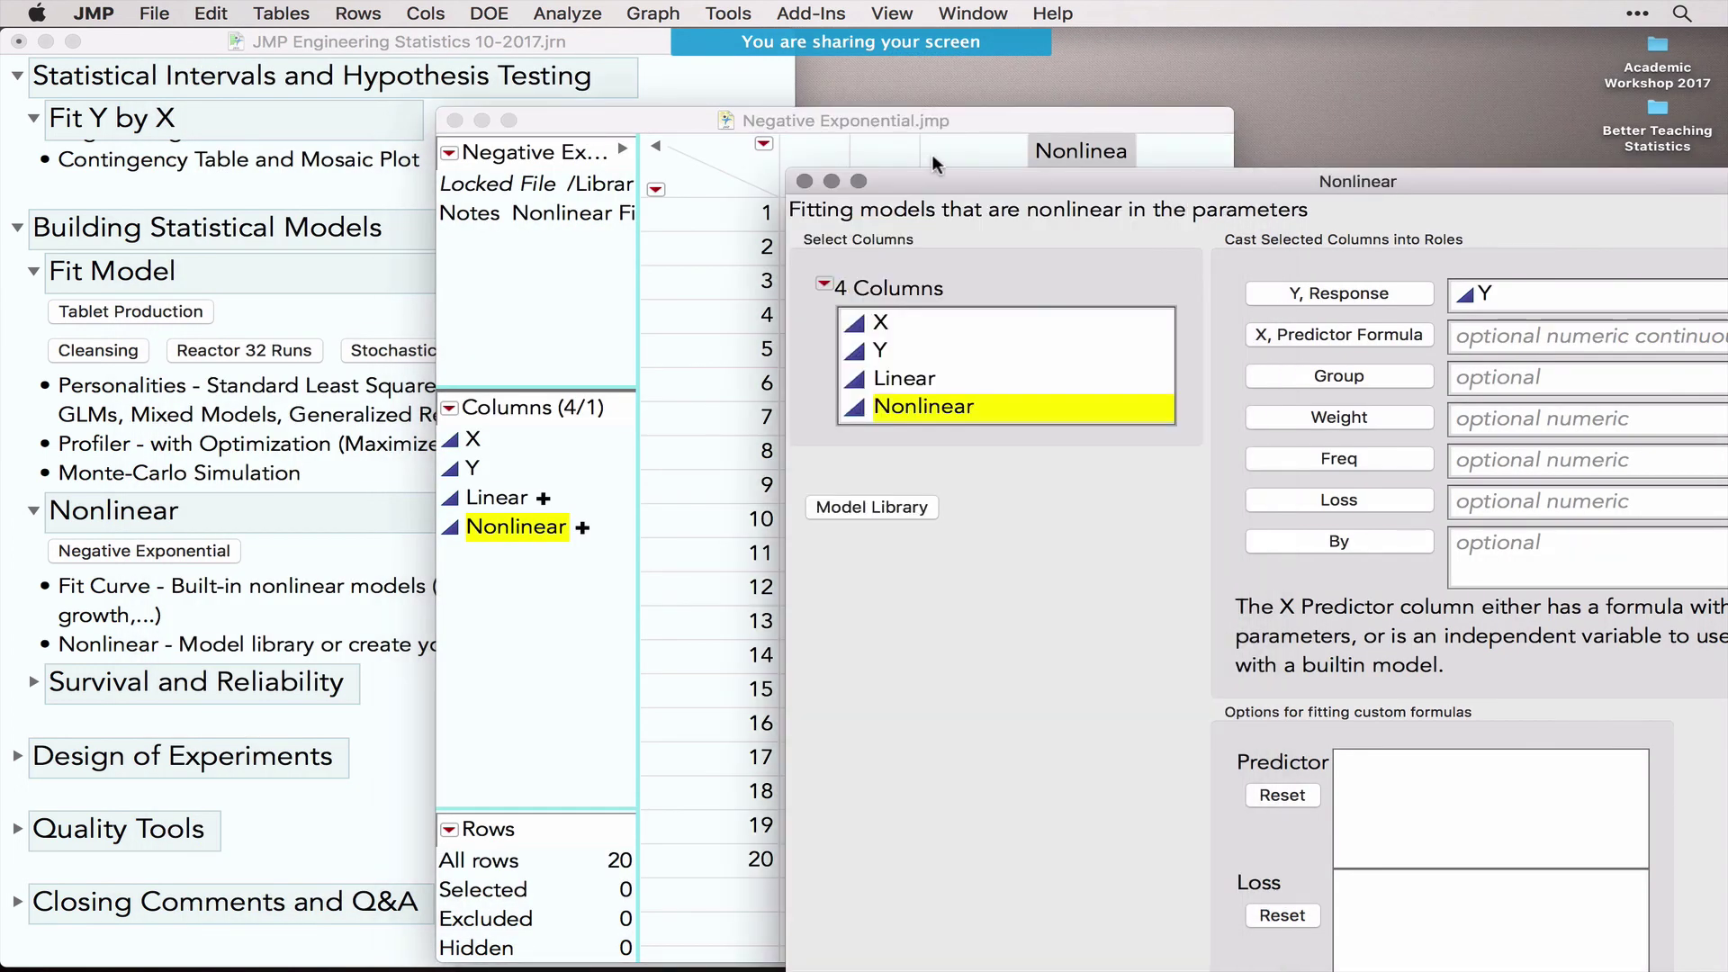
drag(992, 176, 419, 117)
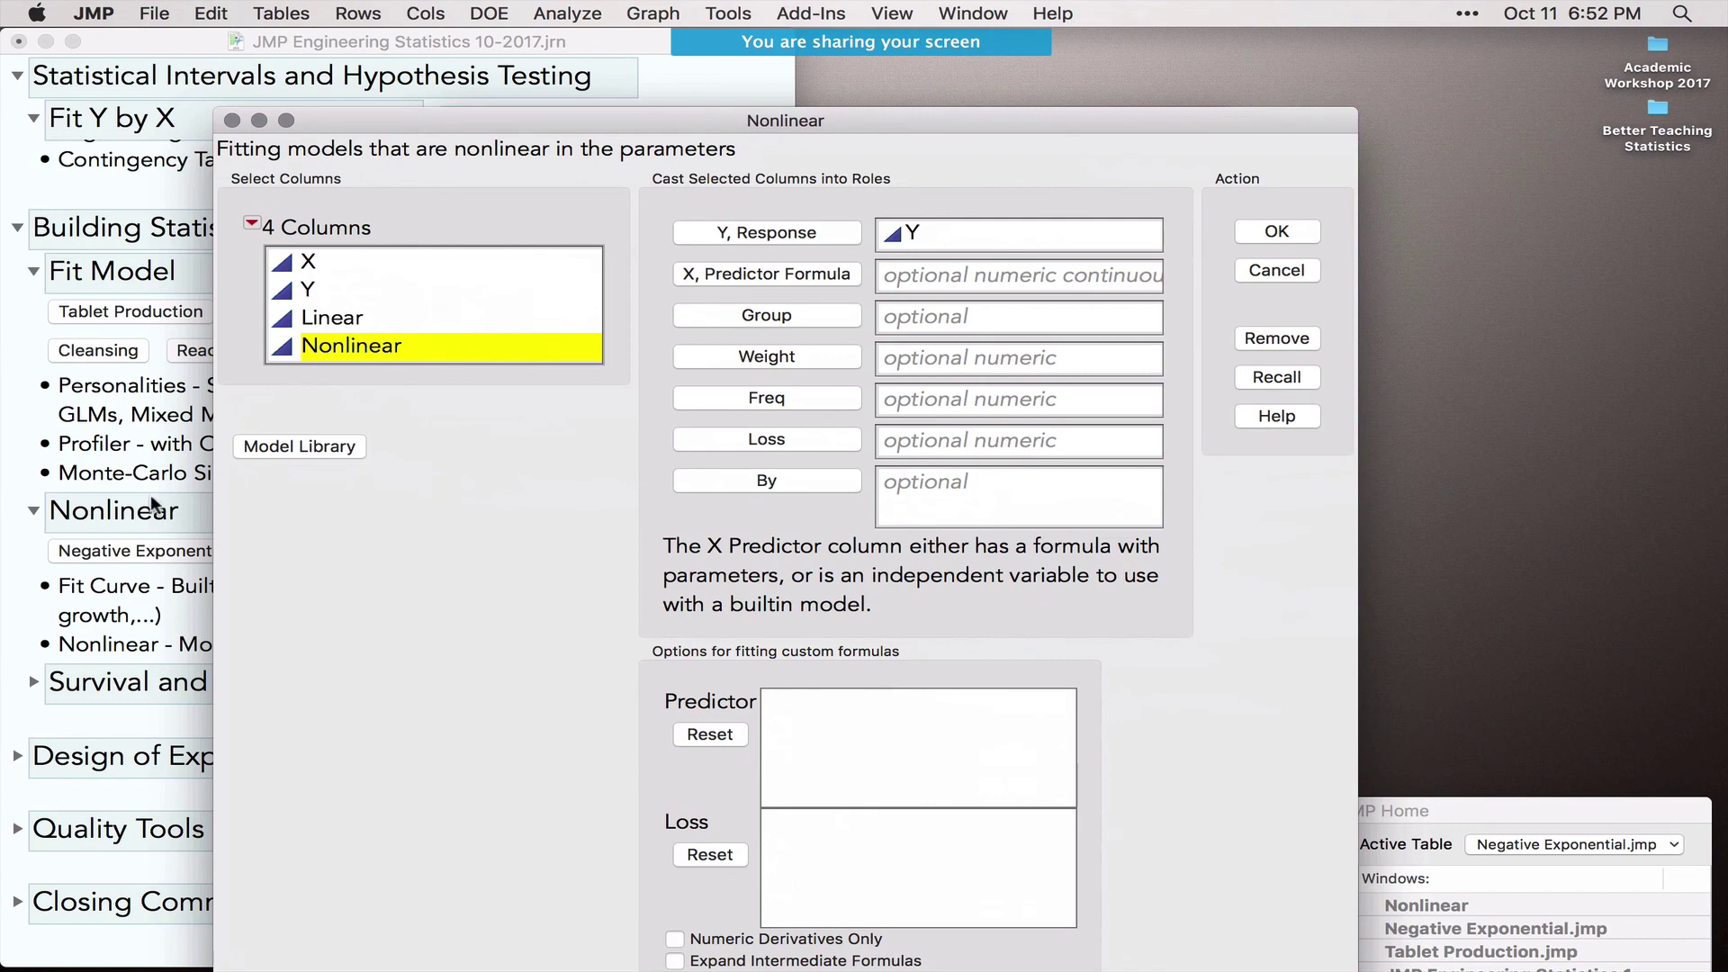
Step: Preview the graph of the Rodbard model (4P) from the nonlinear model library, and close the library
click(290, 447)
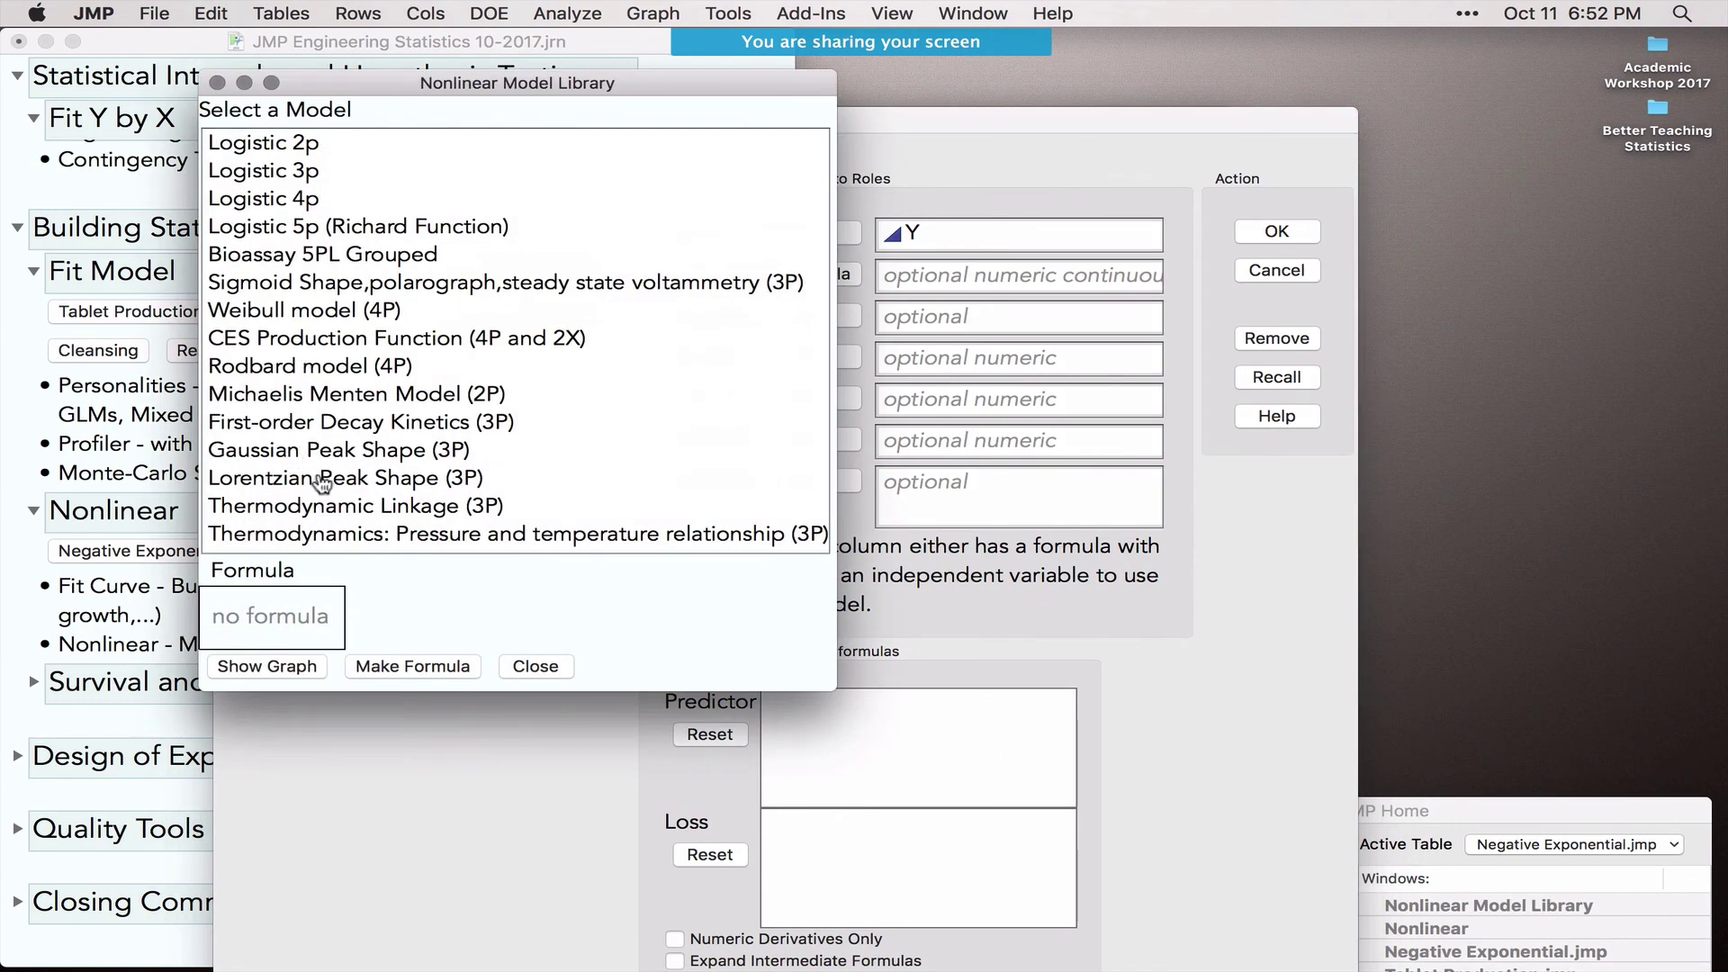
click(284, 373)
click(269, 666)
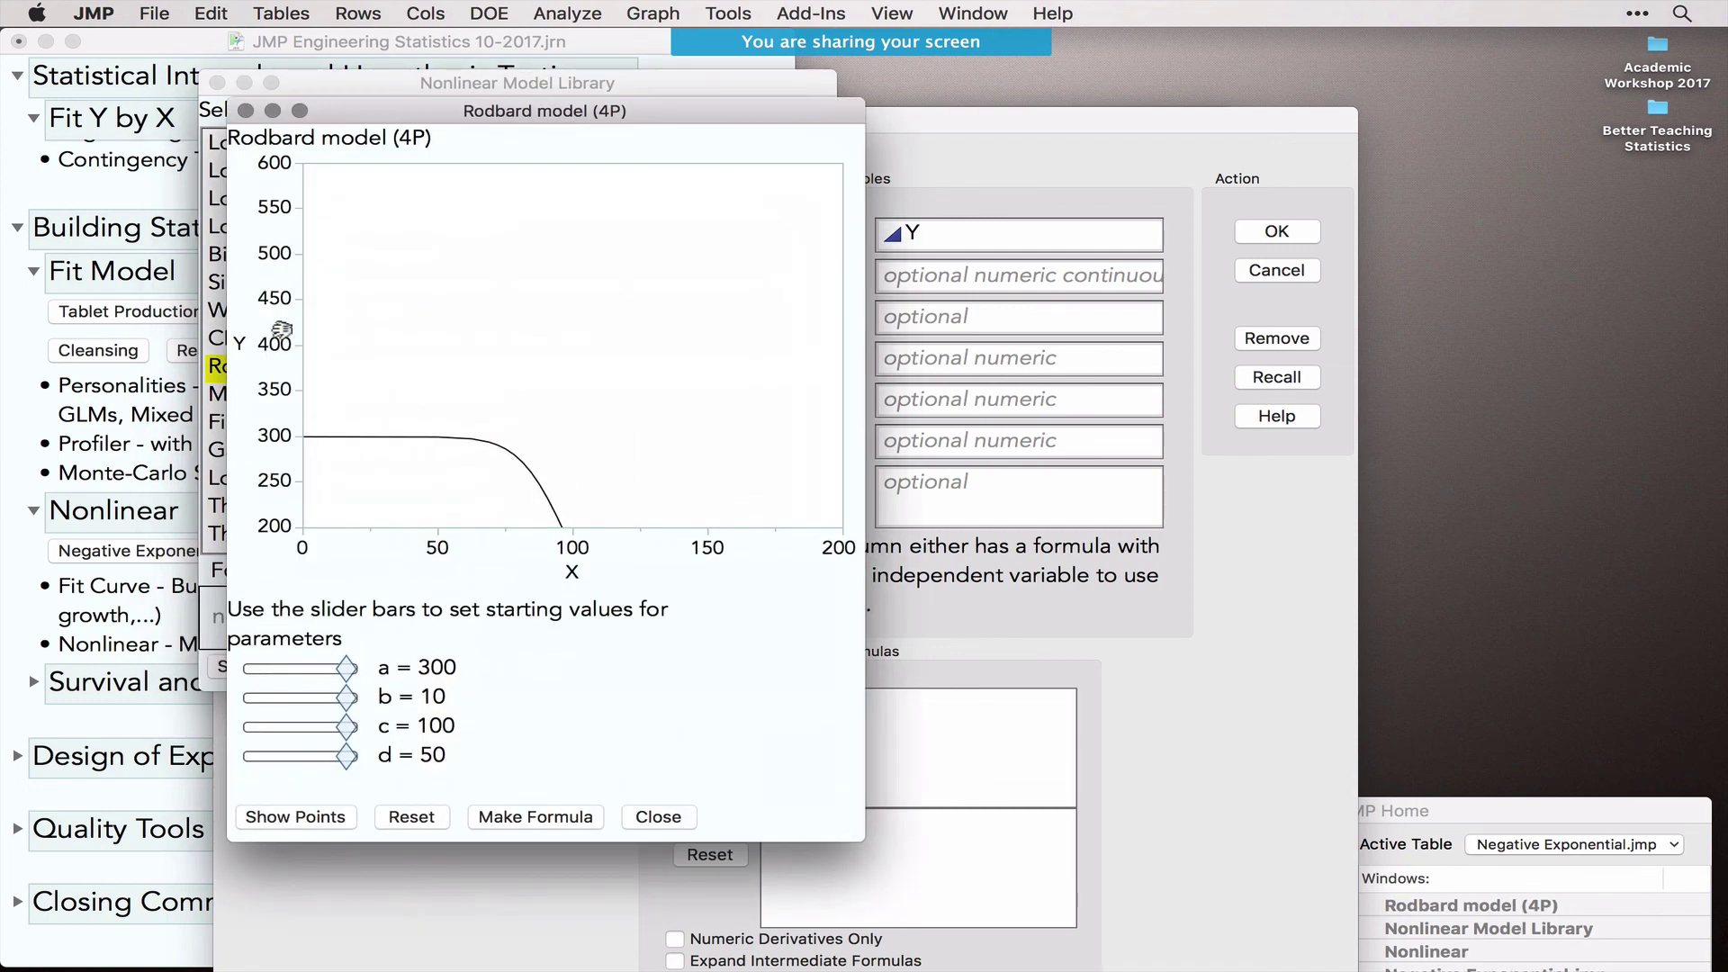
click(245, 110)
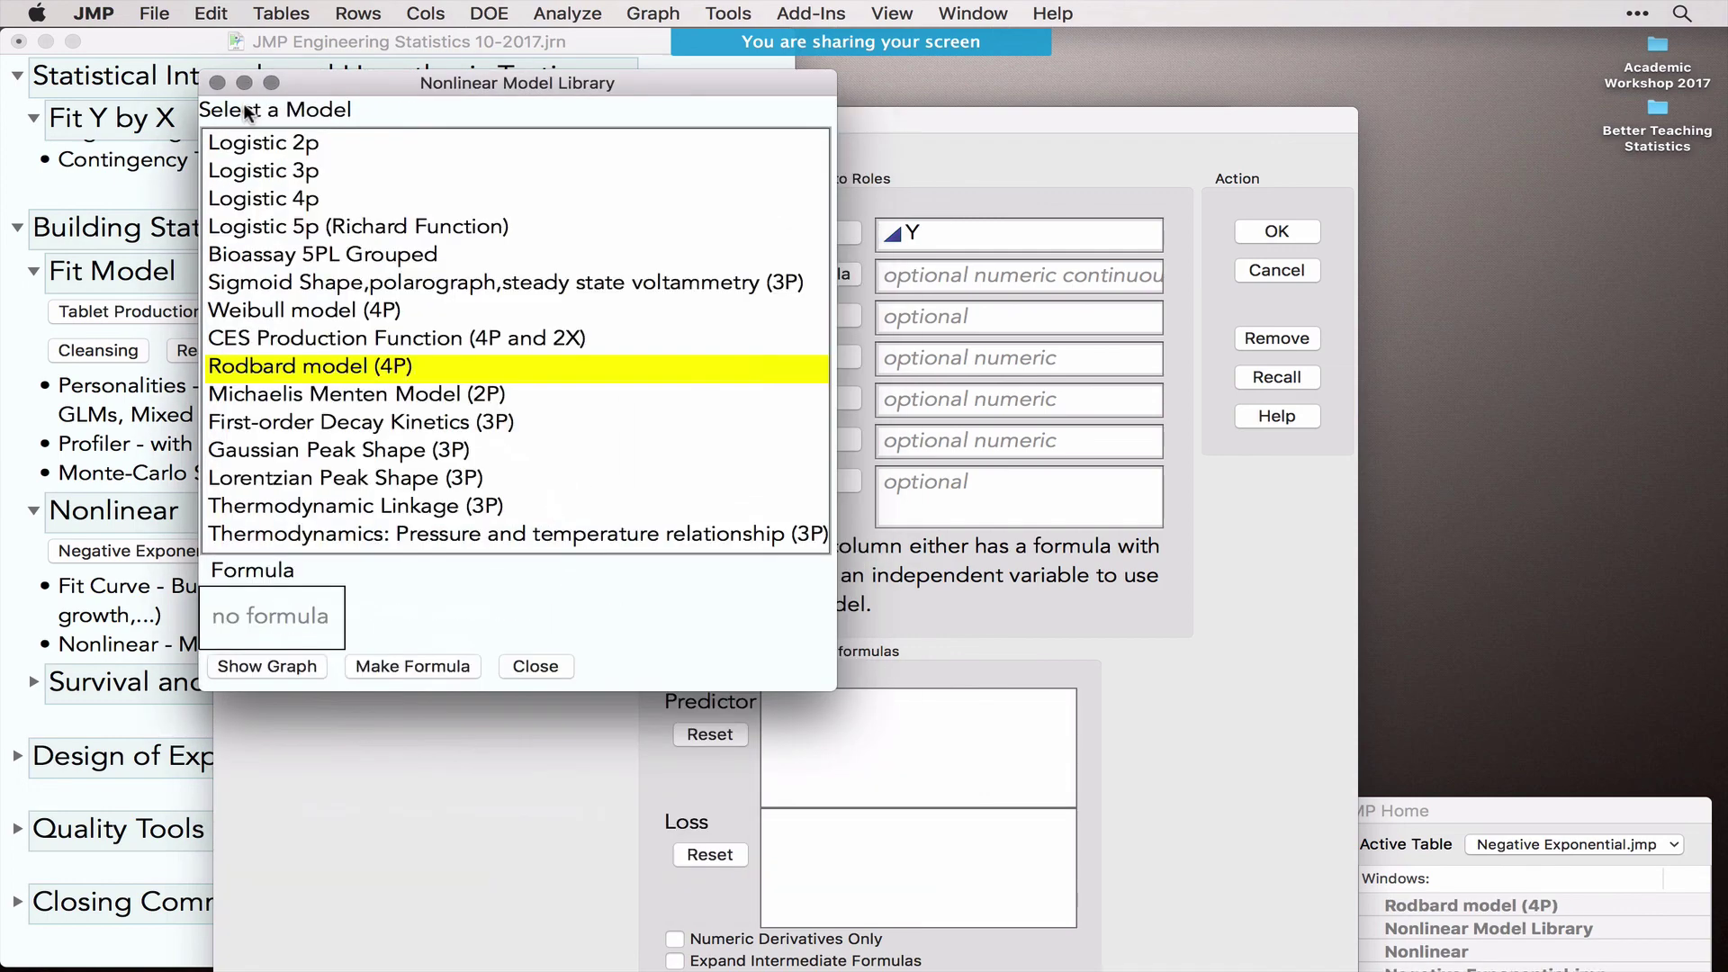
click(217, 82)
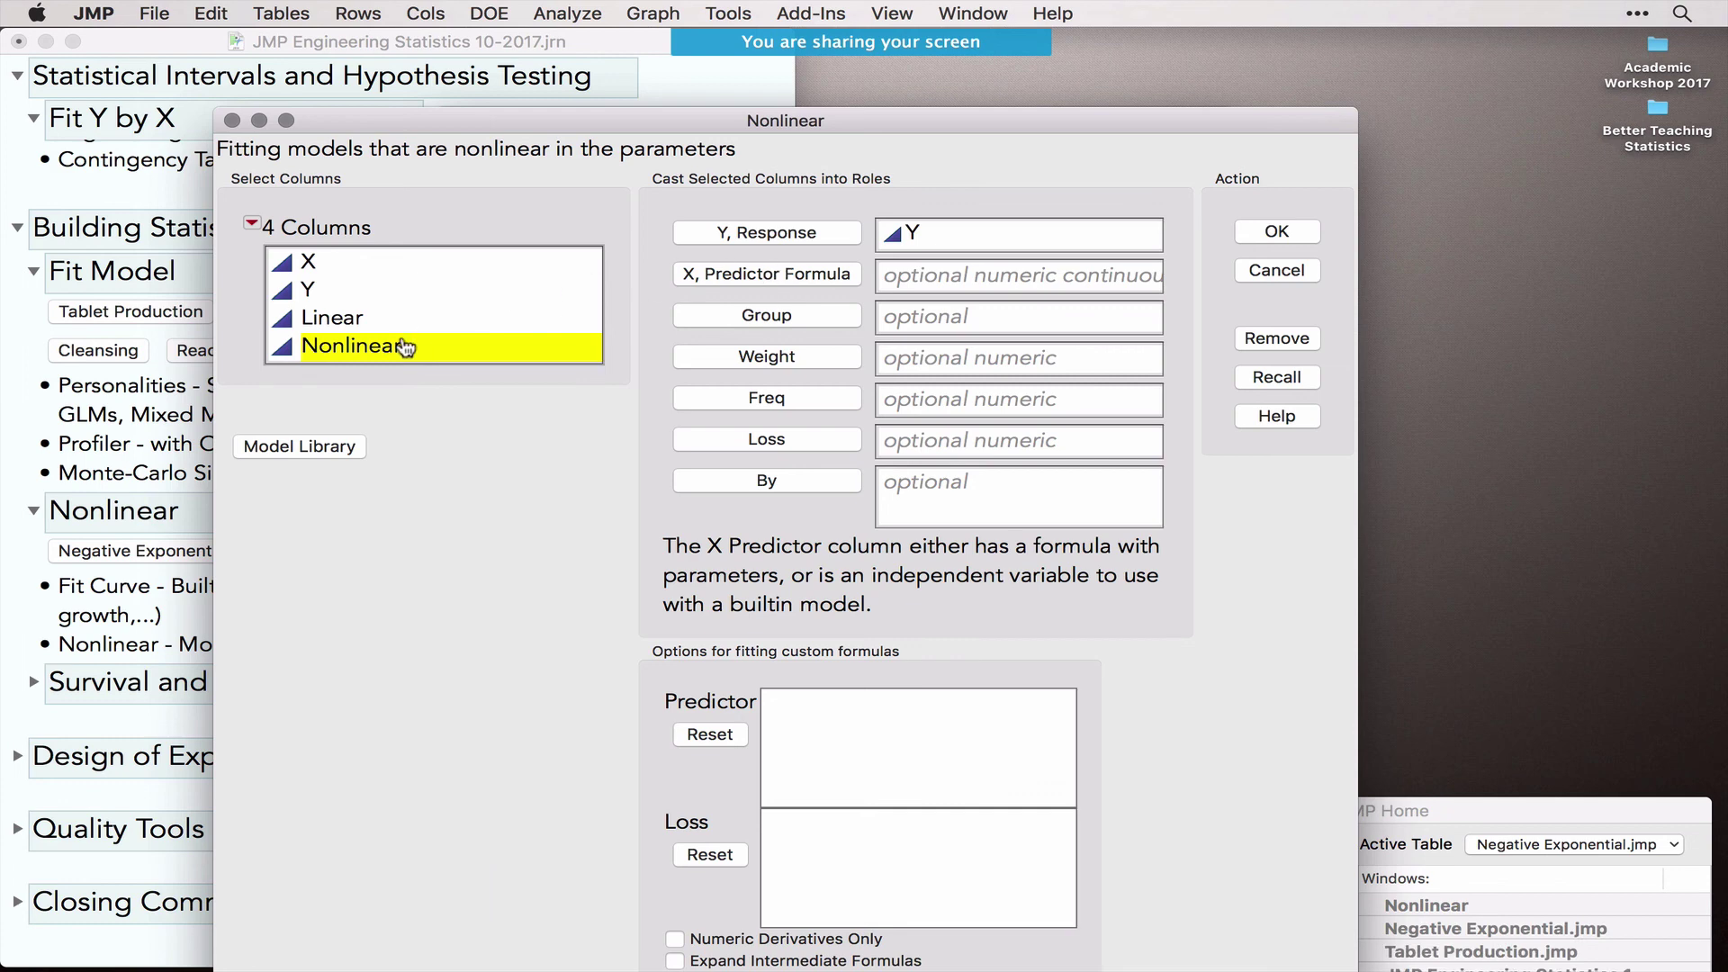
Step: Run the nonlinear fit of Y with the Nonlinear column as predictor formula, and review the parameter estimates, fitted curve and solution
click(780, 277)
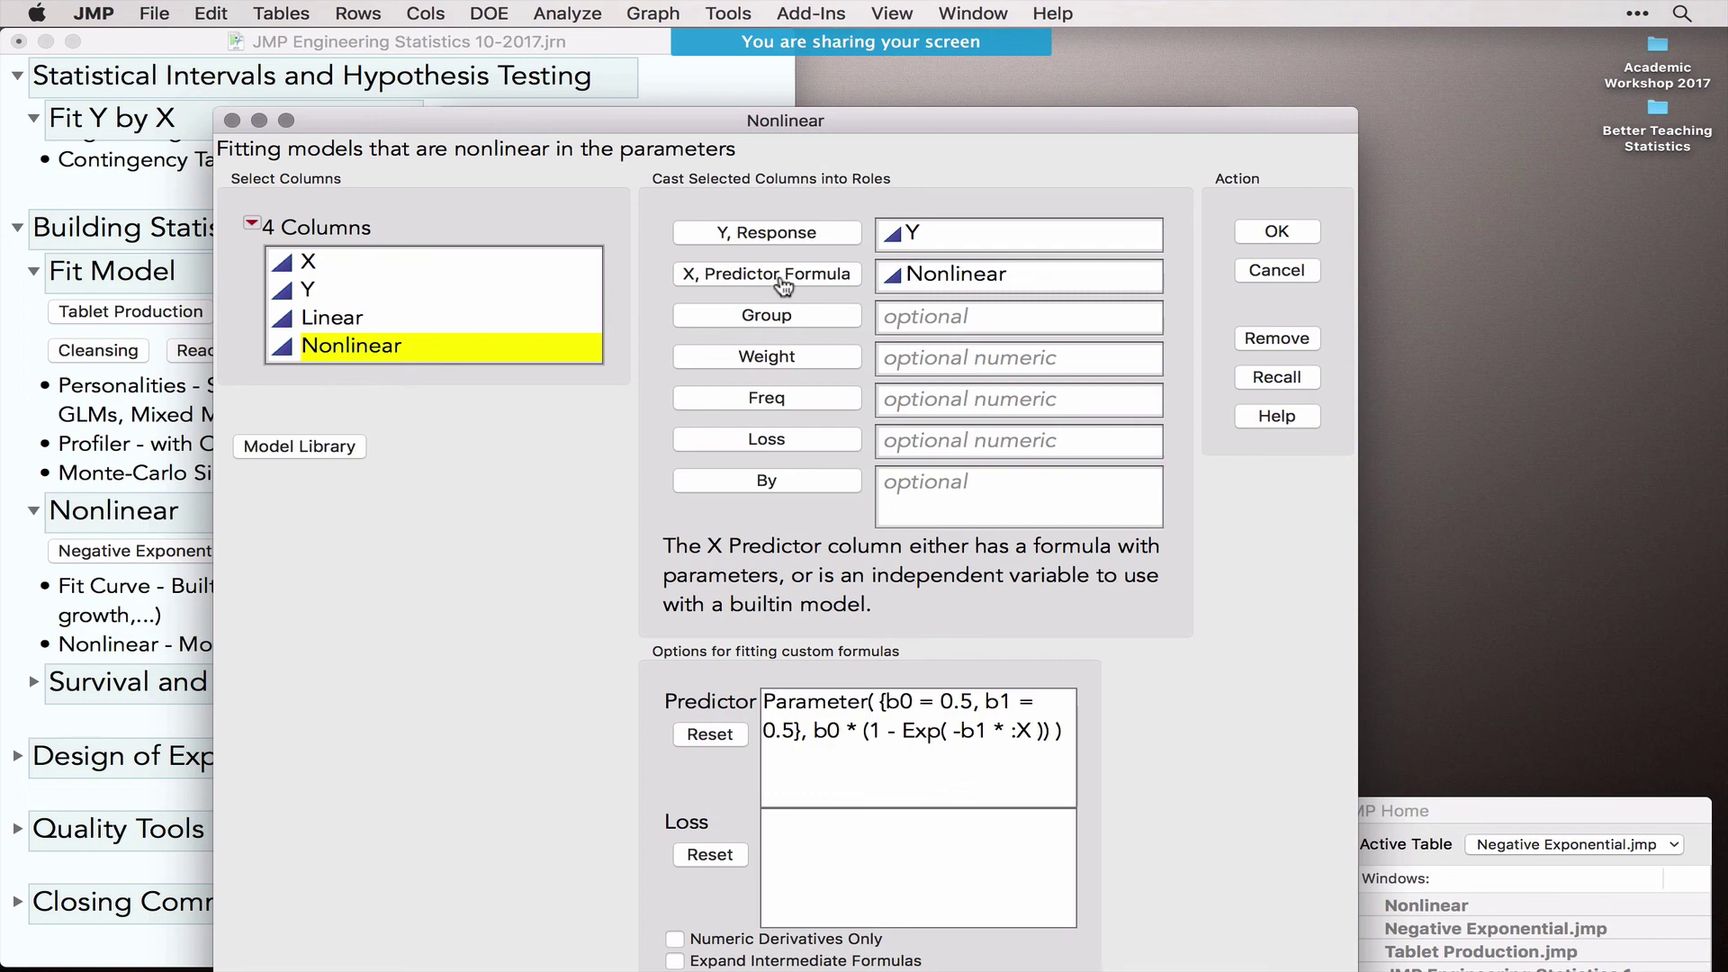
click(1276, 232)
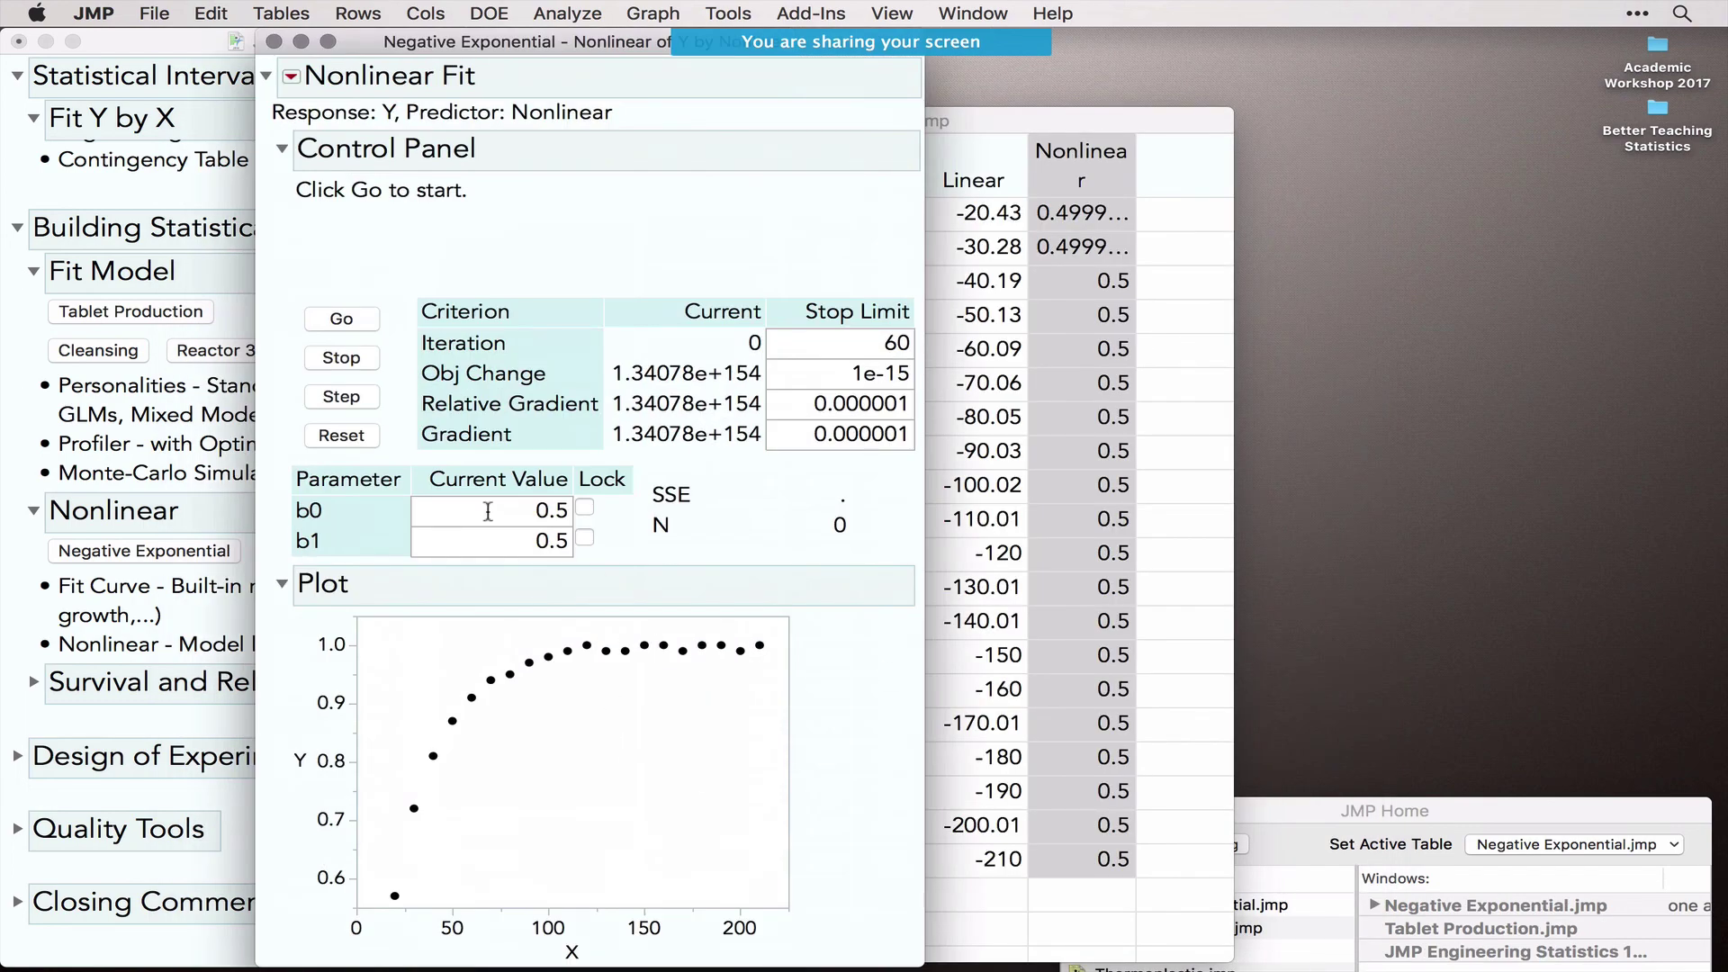
mouse_move(270, 489)
mouse_down()
mouse_move(275, 558)
mouse_move(272, 464)
mouse_move(276, 584)
mouse_up()
click(342, 320)
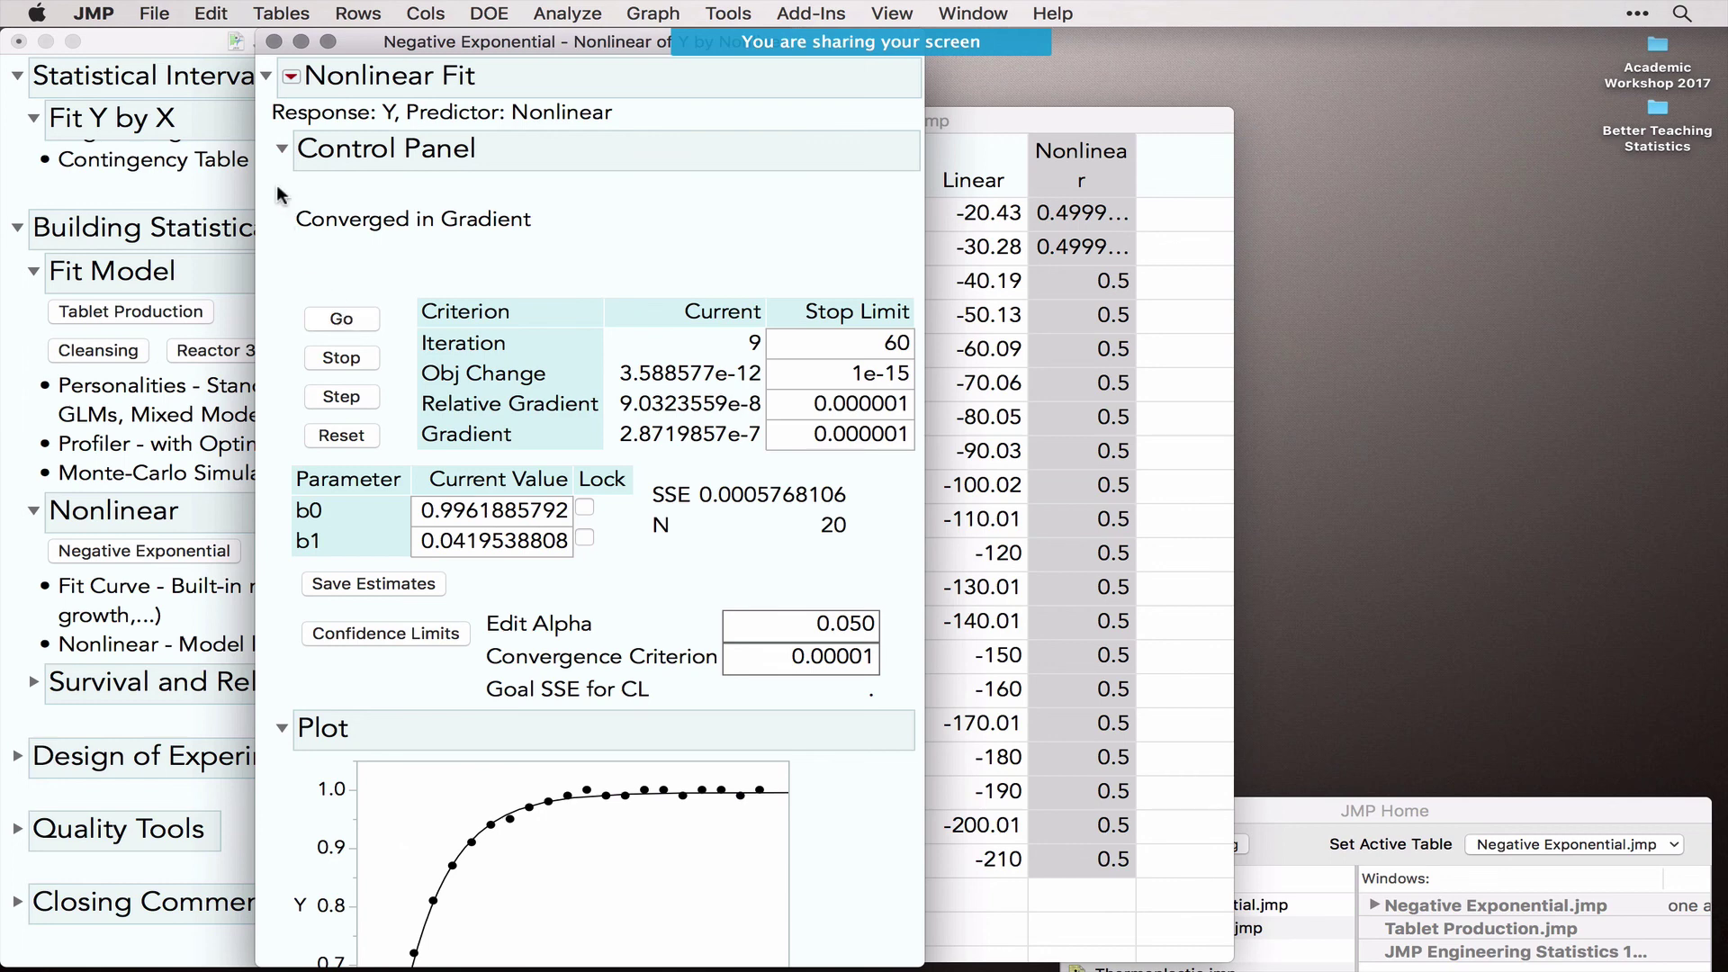
drag(270, 185, 275, 270)
mouse_move(270, 490)
mouse_down()
mouse_move(288, 573)
mouse_move(580, 579)
mouse_move(610, 479)
mouse_move(237, 465)
mouse_up()
scroll(540, 745, down, 10)
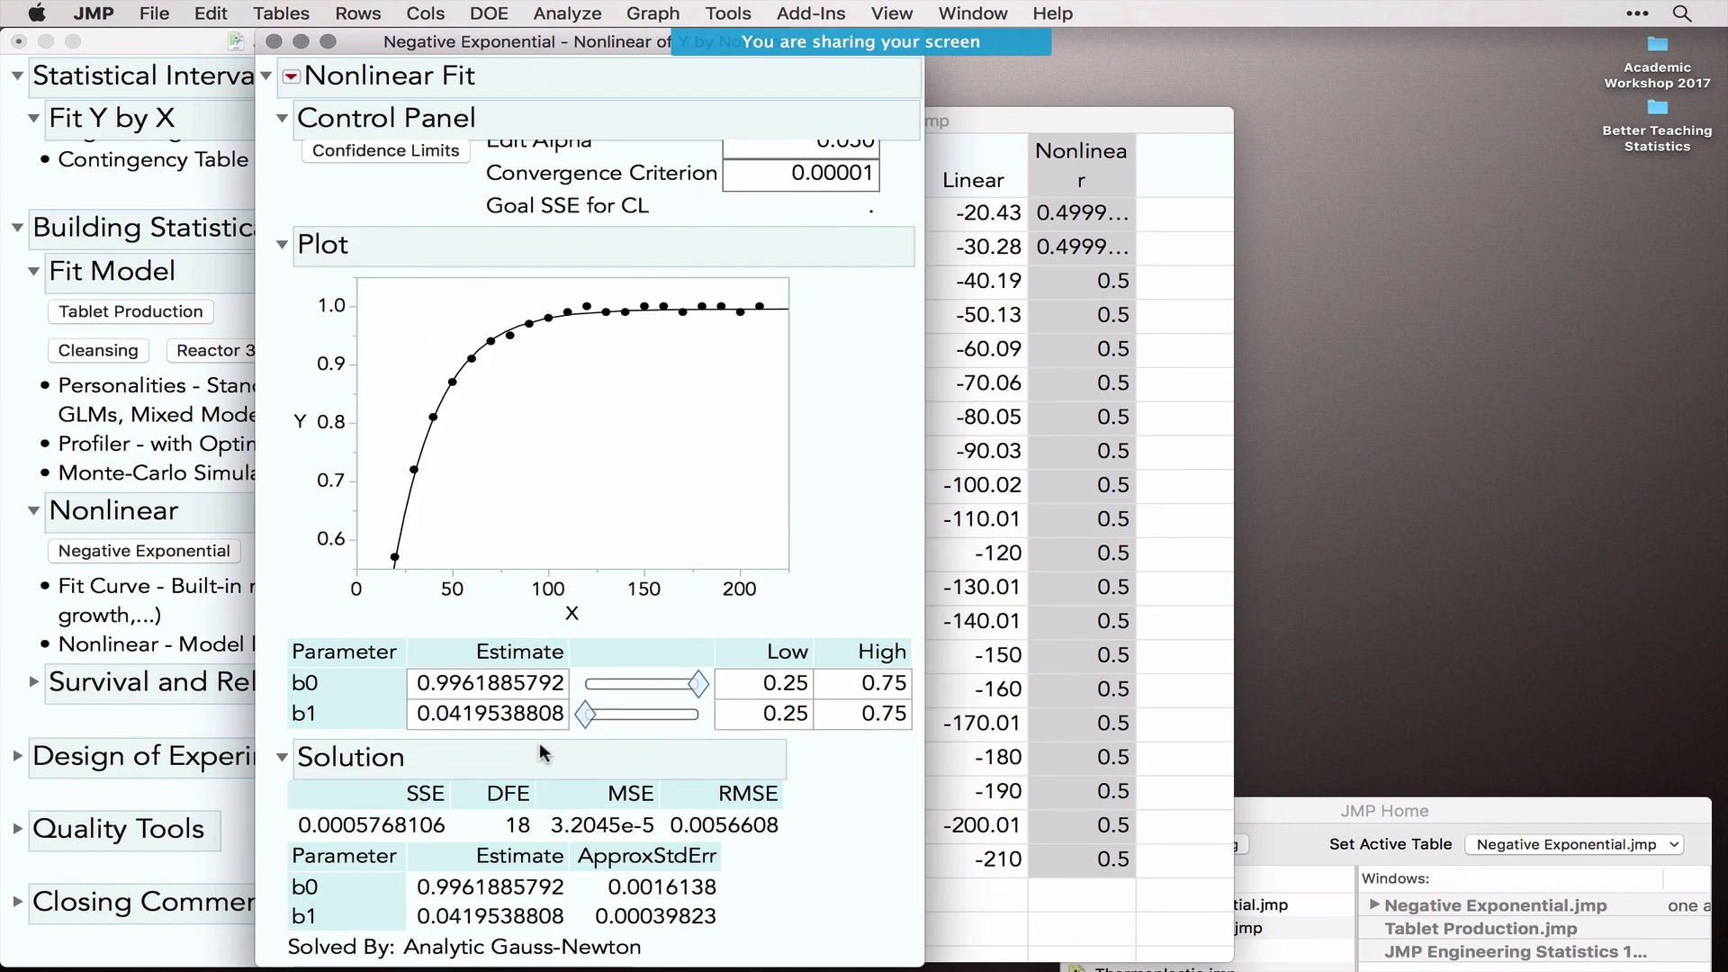
Step: Close the Nonlinear Fit report and the Negative Exponential table, and expand the journal's Survival and Reliability section
click(273, 41)
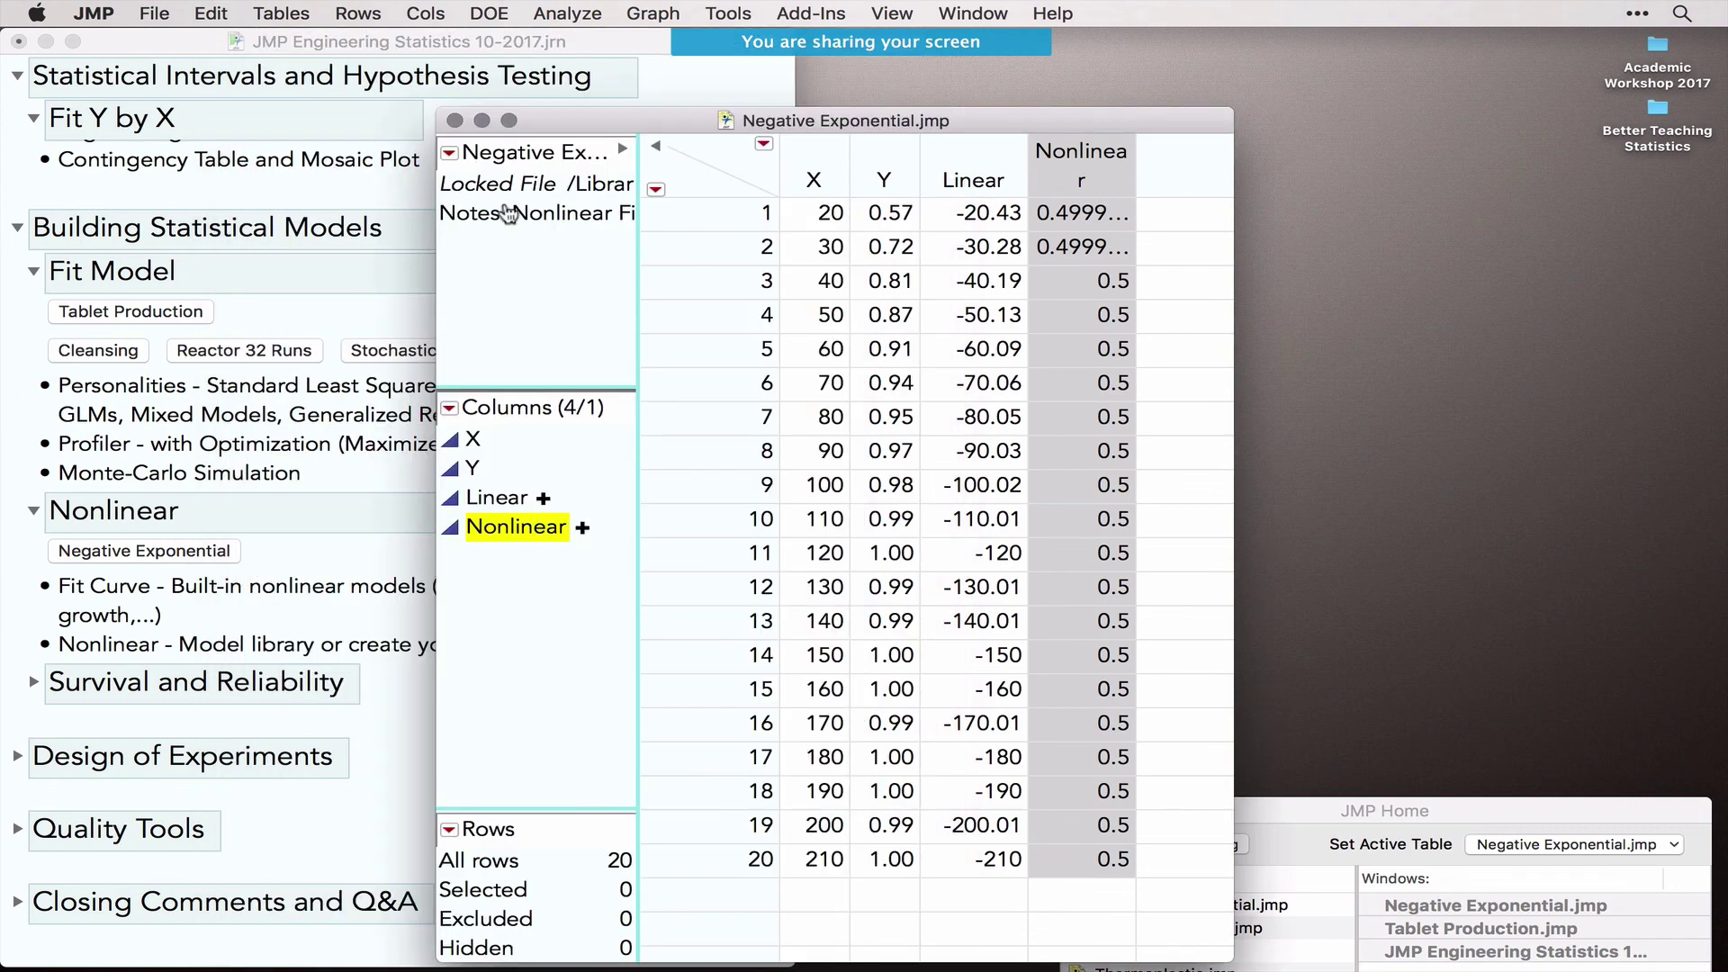
click(455, 121)
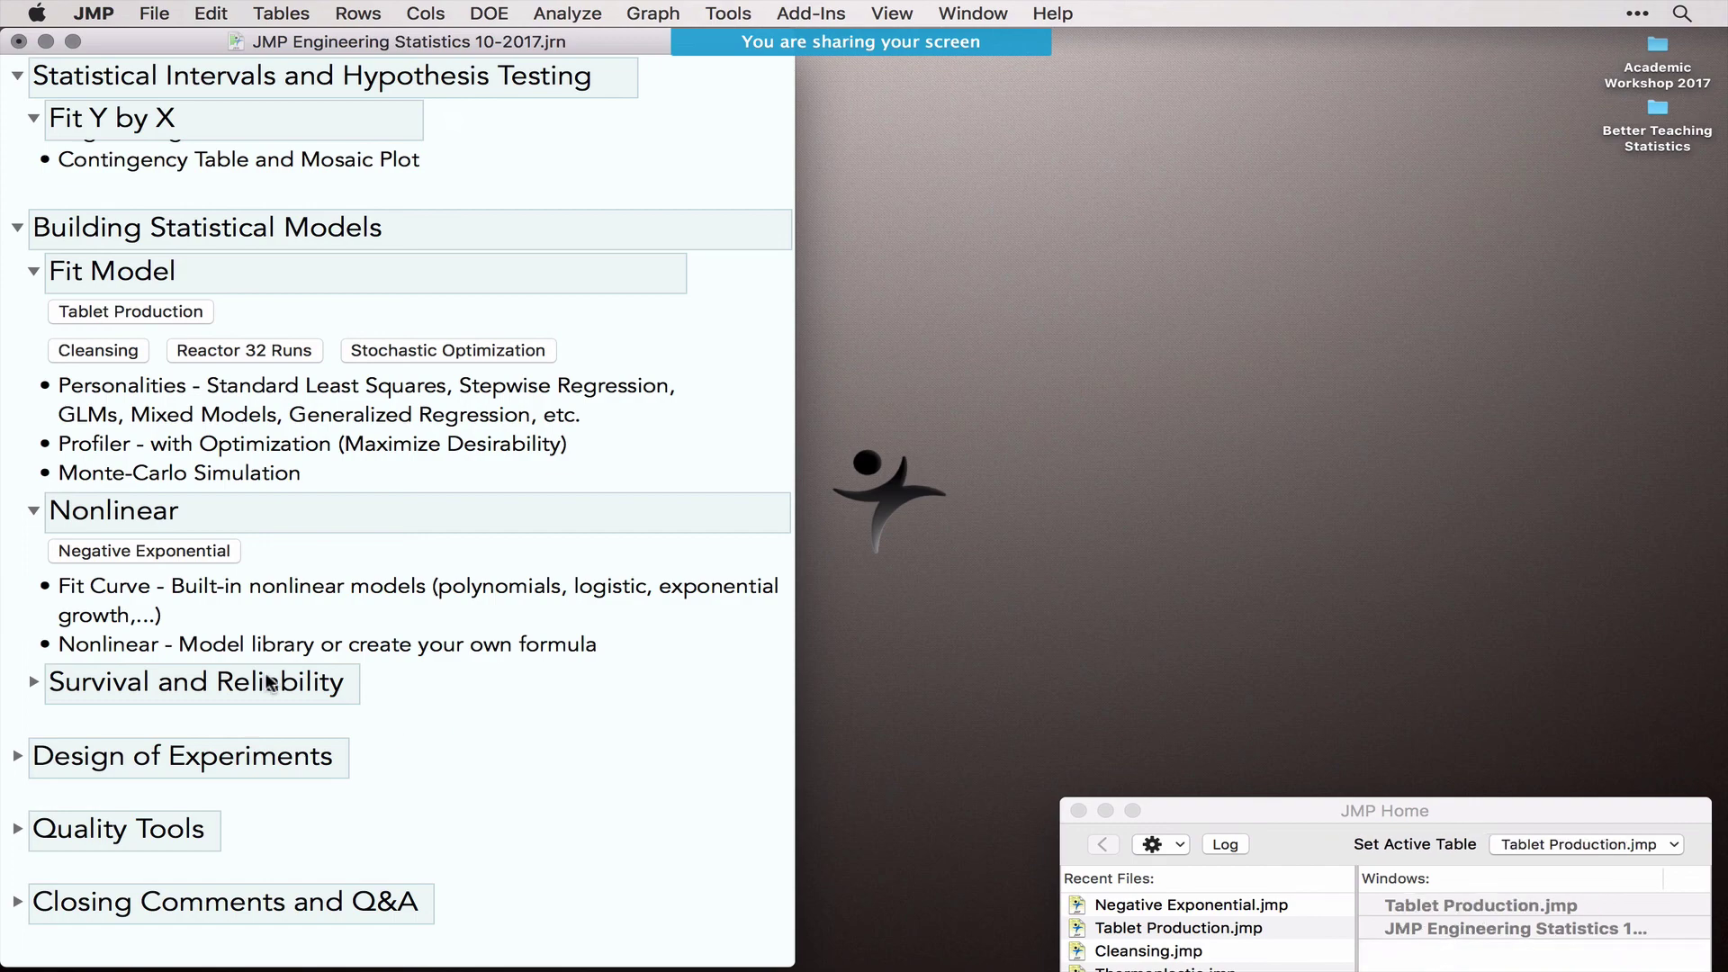
click(32, 686)
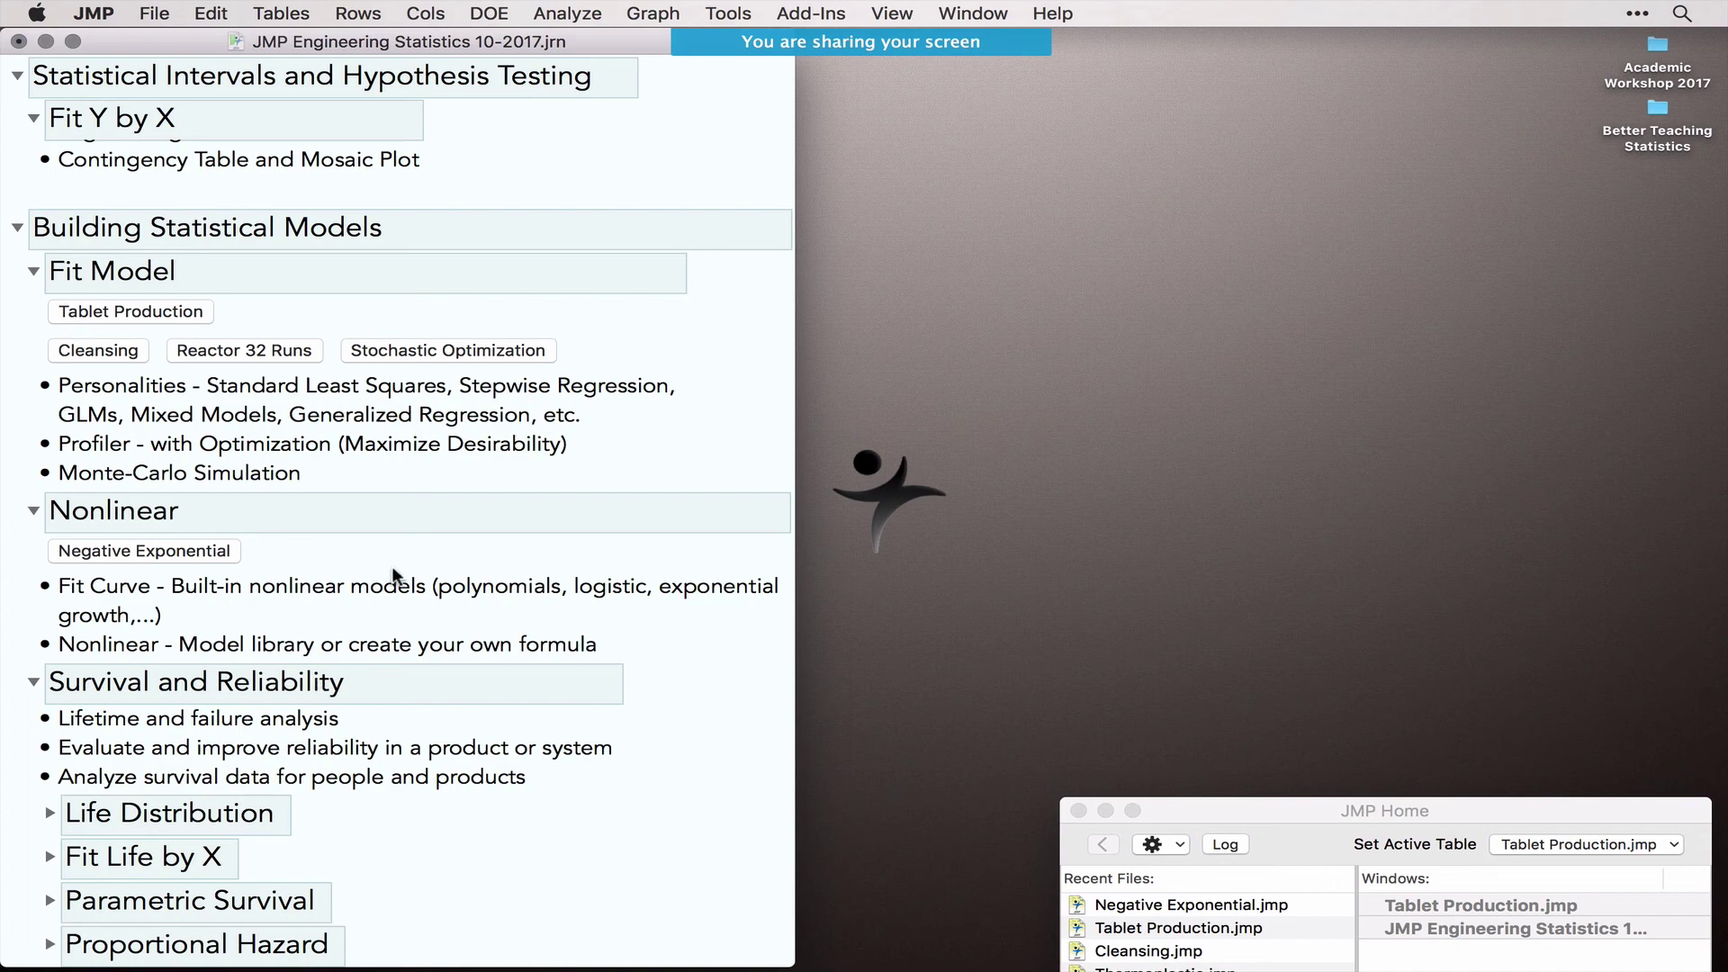
Step: Look over the journal's outline from Statistical Intervals and Hypothesis Testing through Building Statistical Models to Survival and Reliability
scroll(393, 573, up, 10)
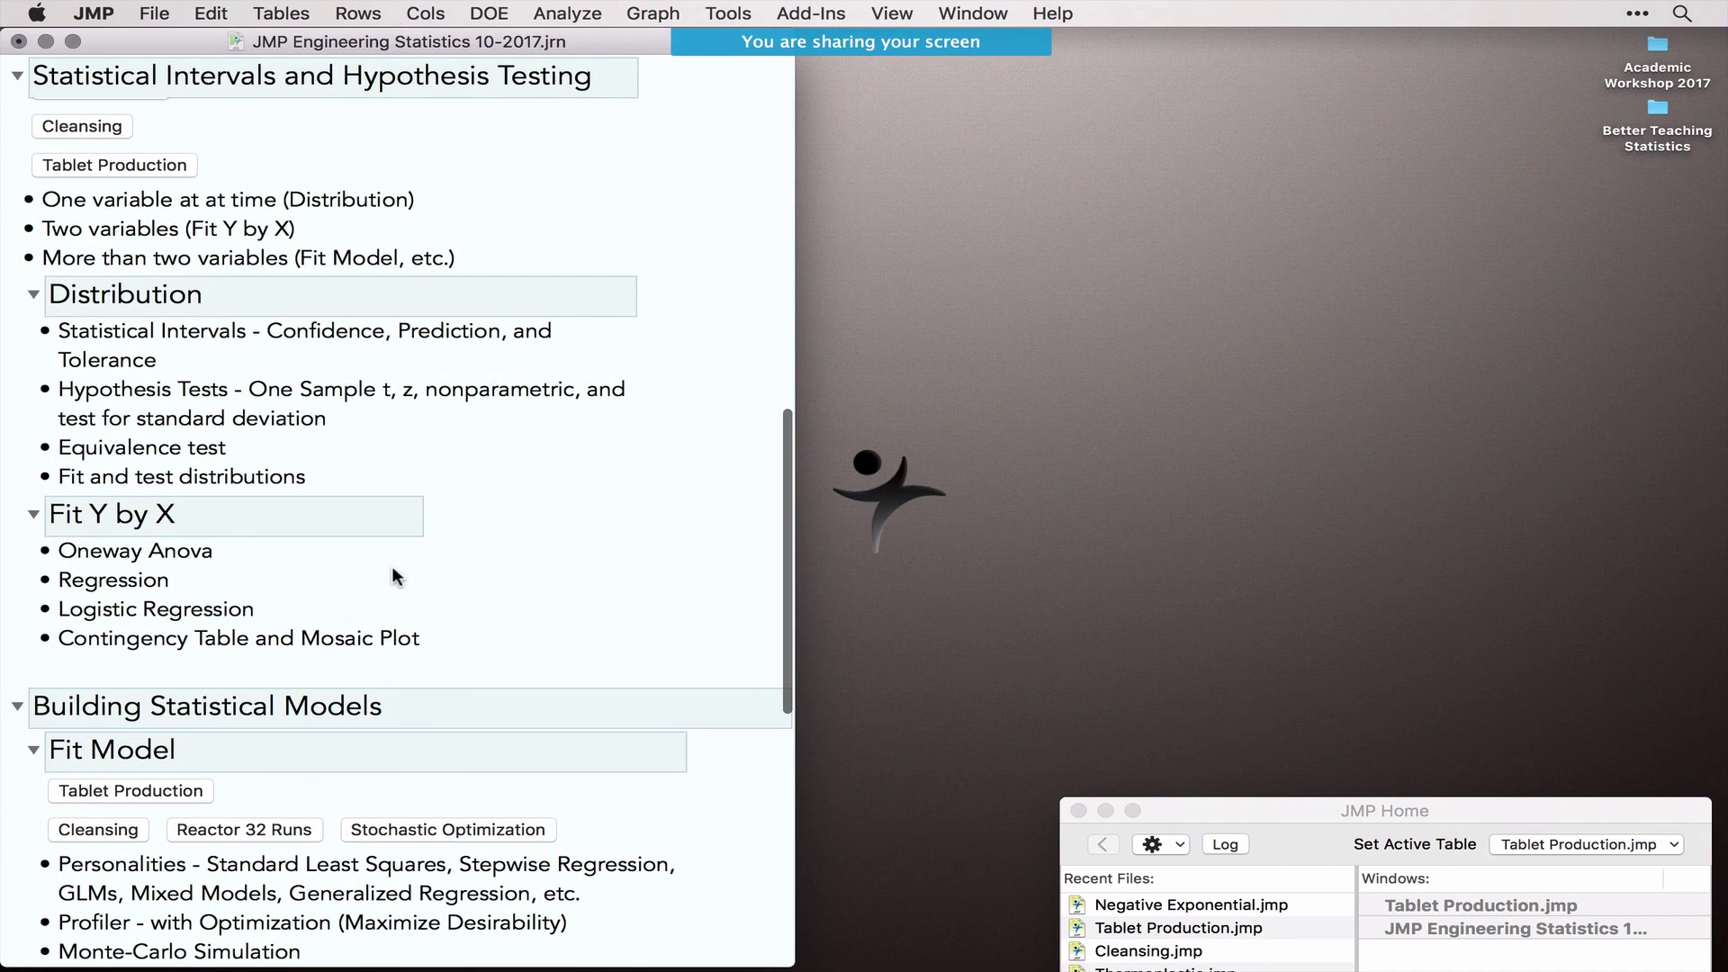
scroll(394, 573, up, 2)
scroll(393, 573, up, 4)
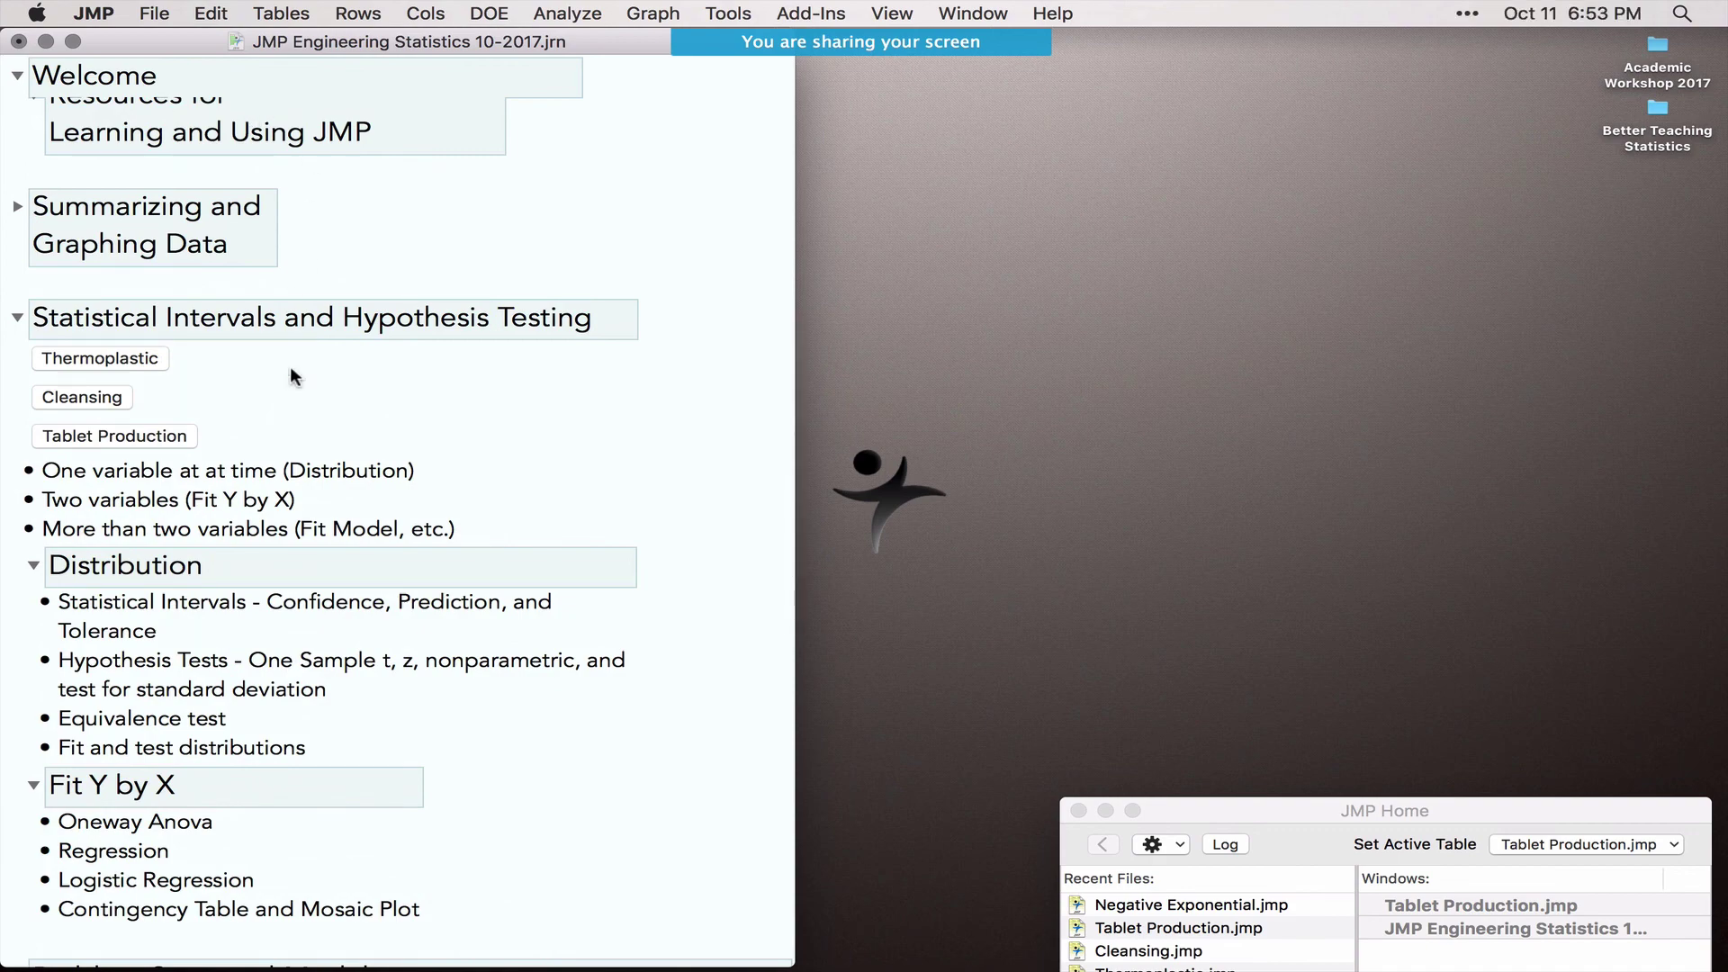
scroll(389, 408, down, 4)
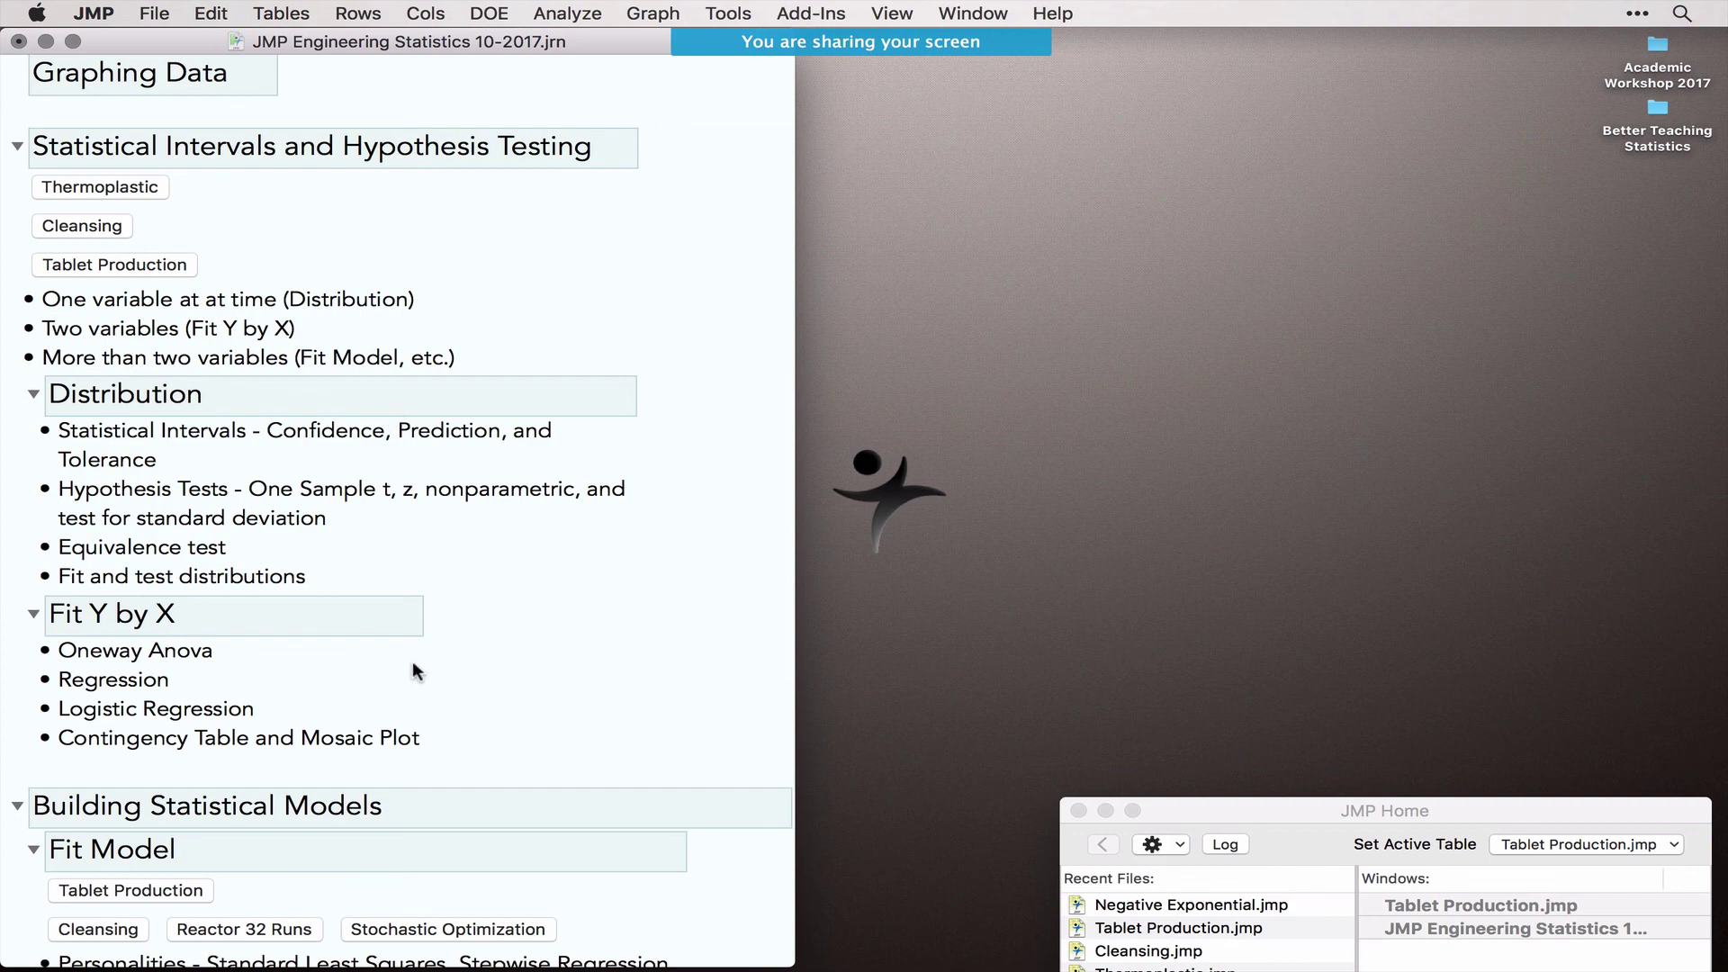
scroll(413, 661, down, 7)
scroll(412, 664, down, 2)
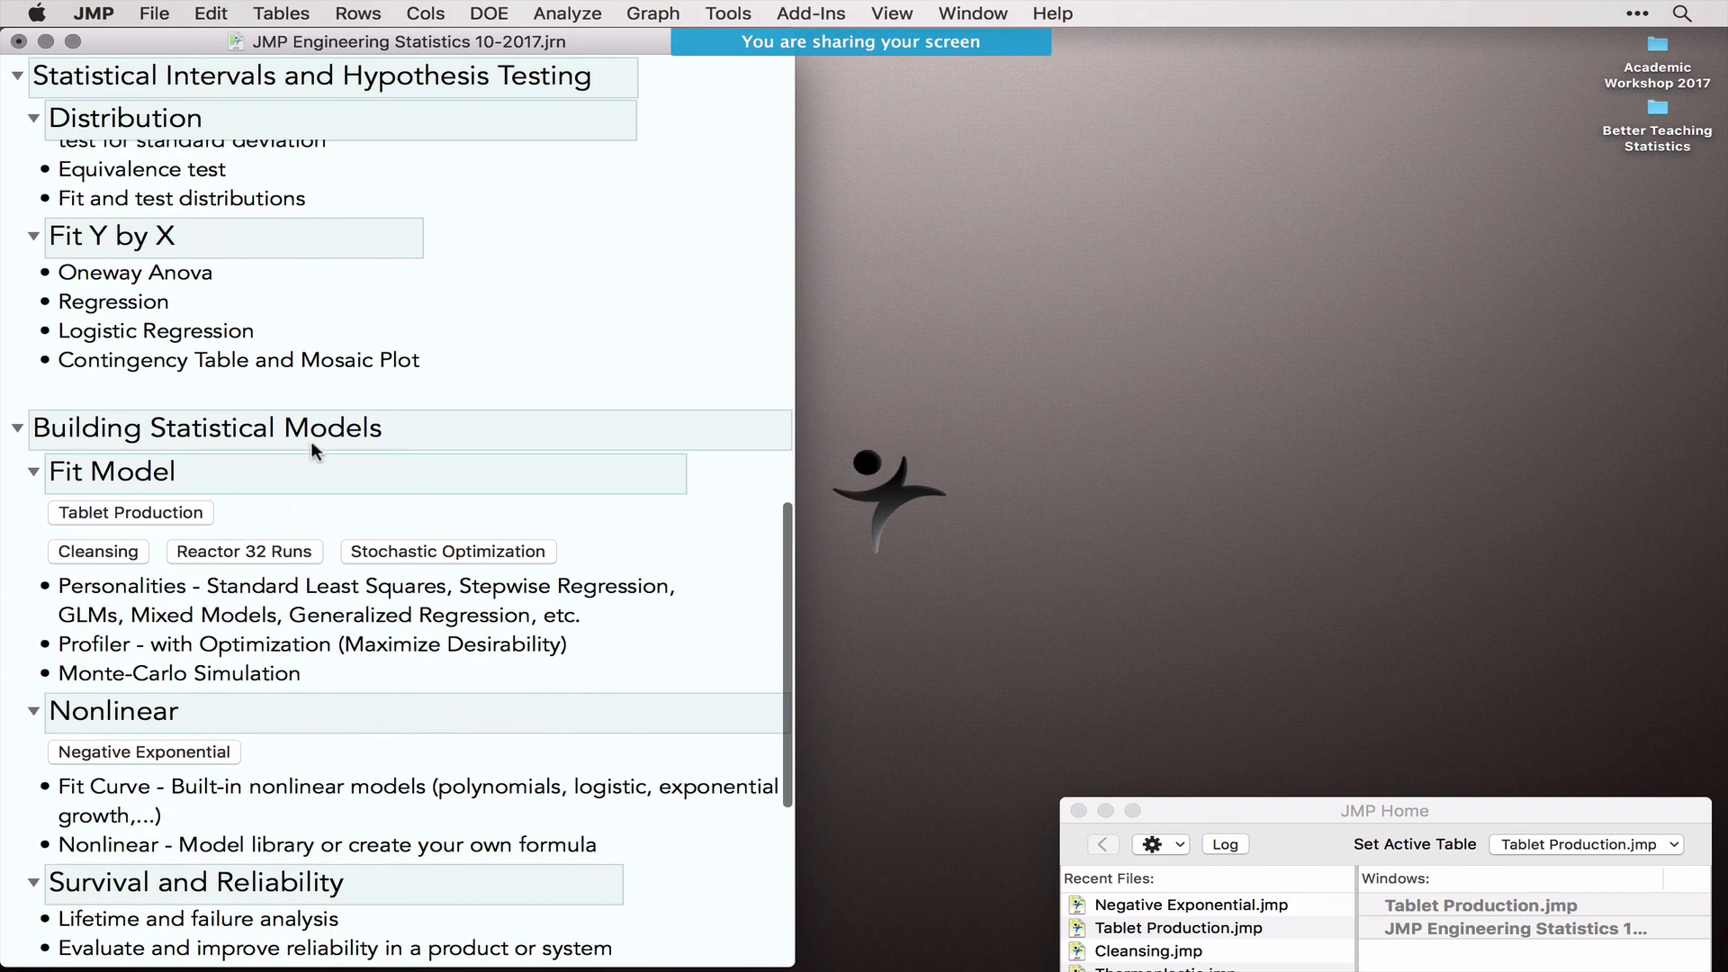
scroll(410, 776, down, 4)
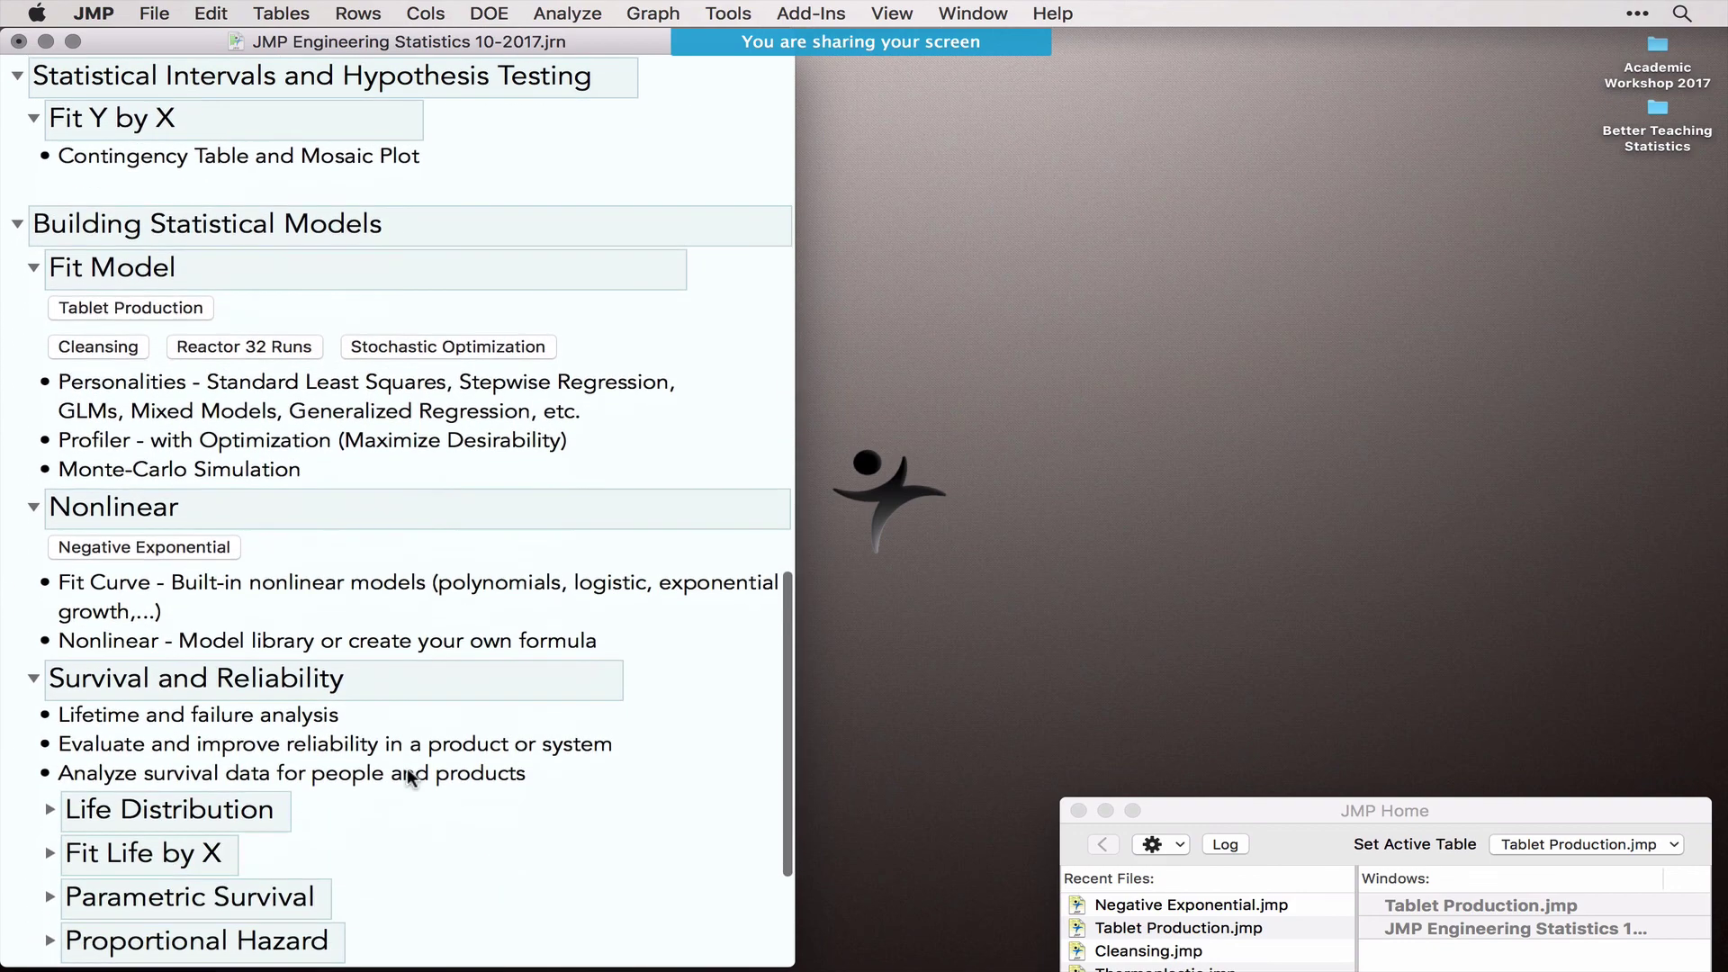
scroll(410, 775, down, 6)
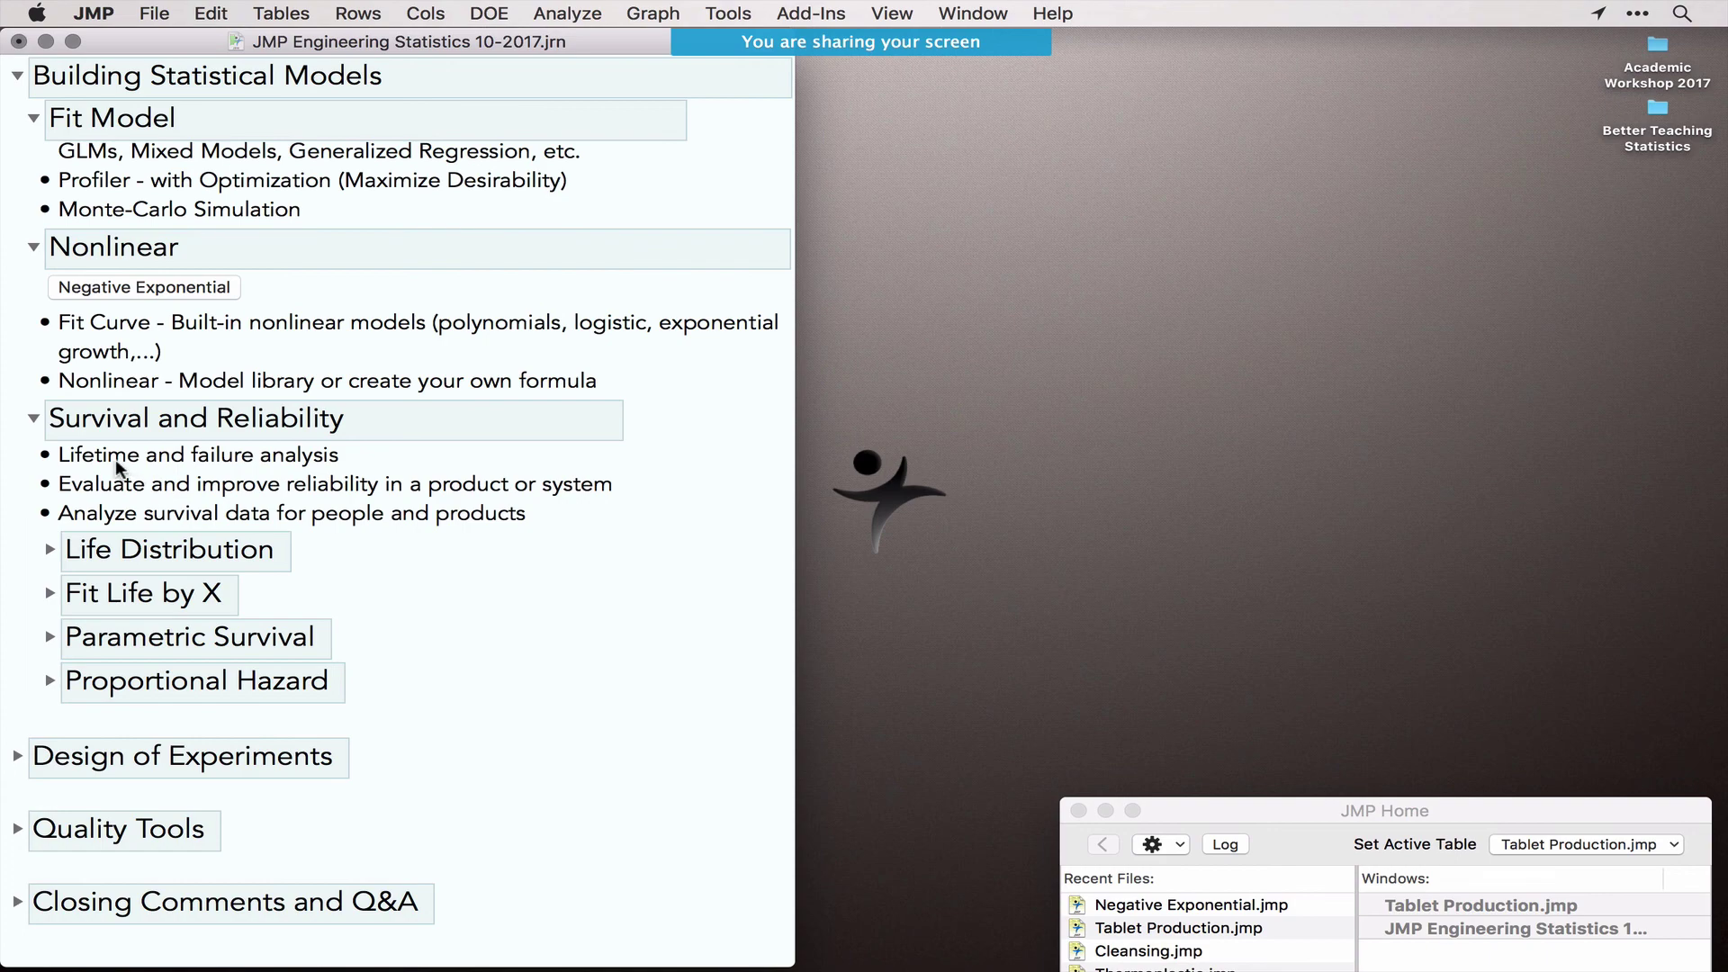
Step: Expand the Life Distribution section of the journal and open the Microprocessor Data table
click(49, 551)
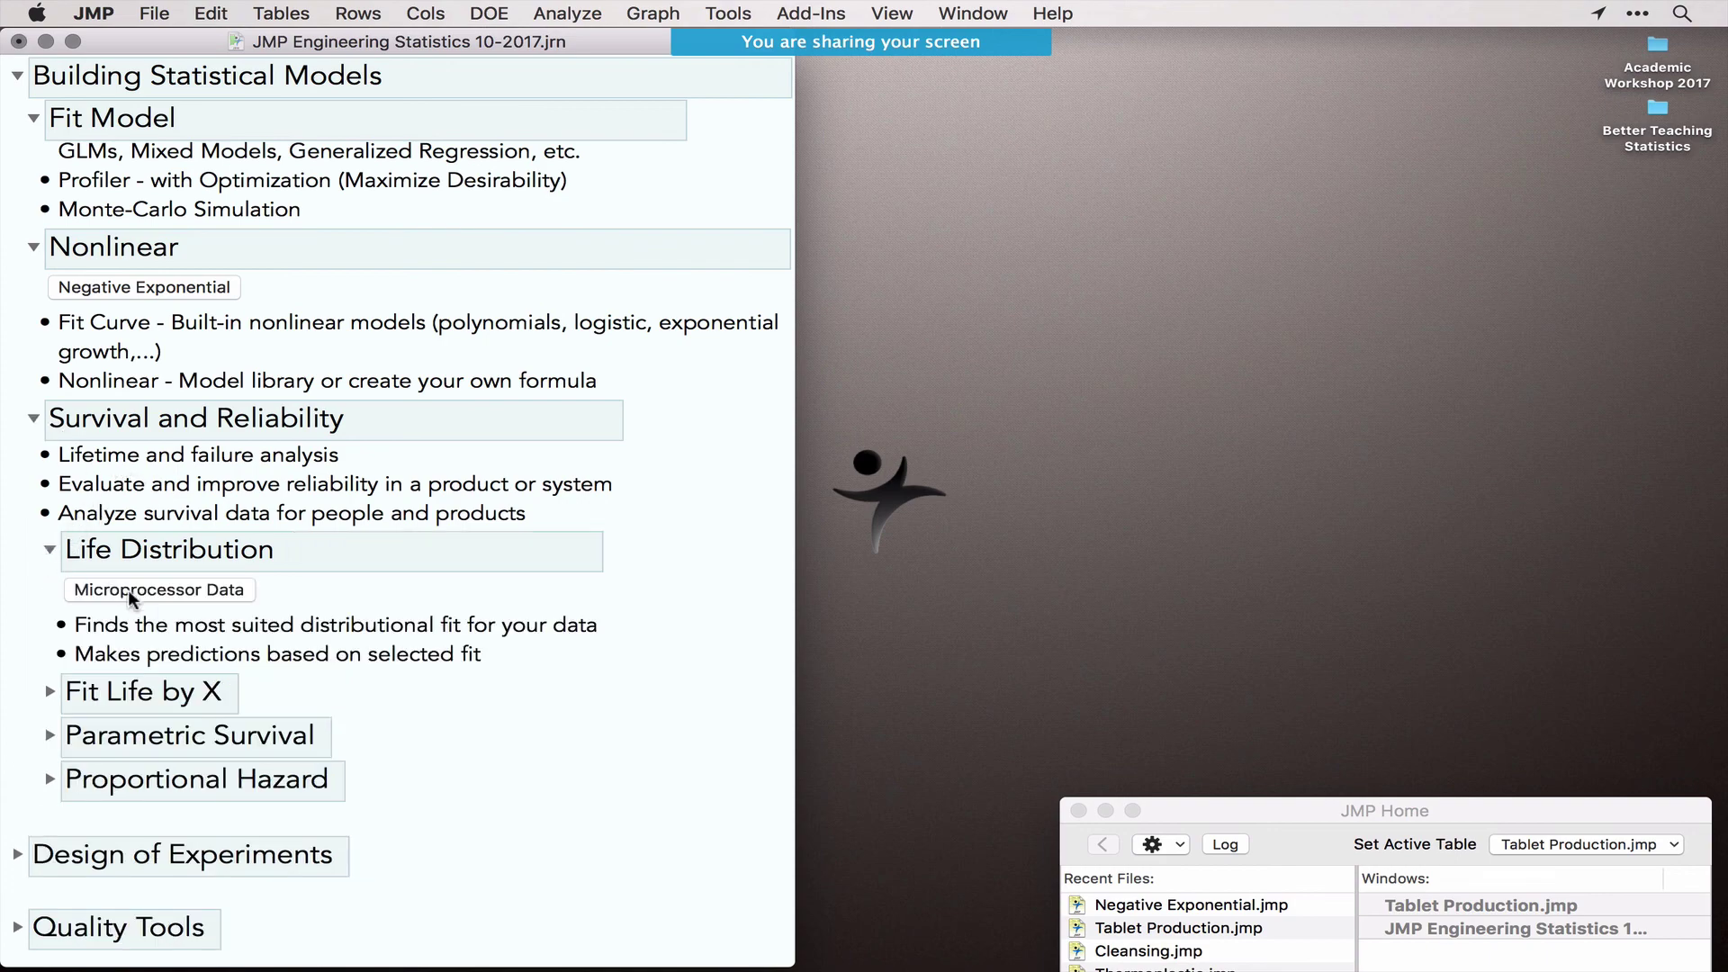
click(177, 594)
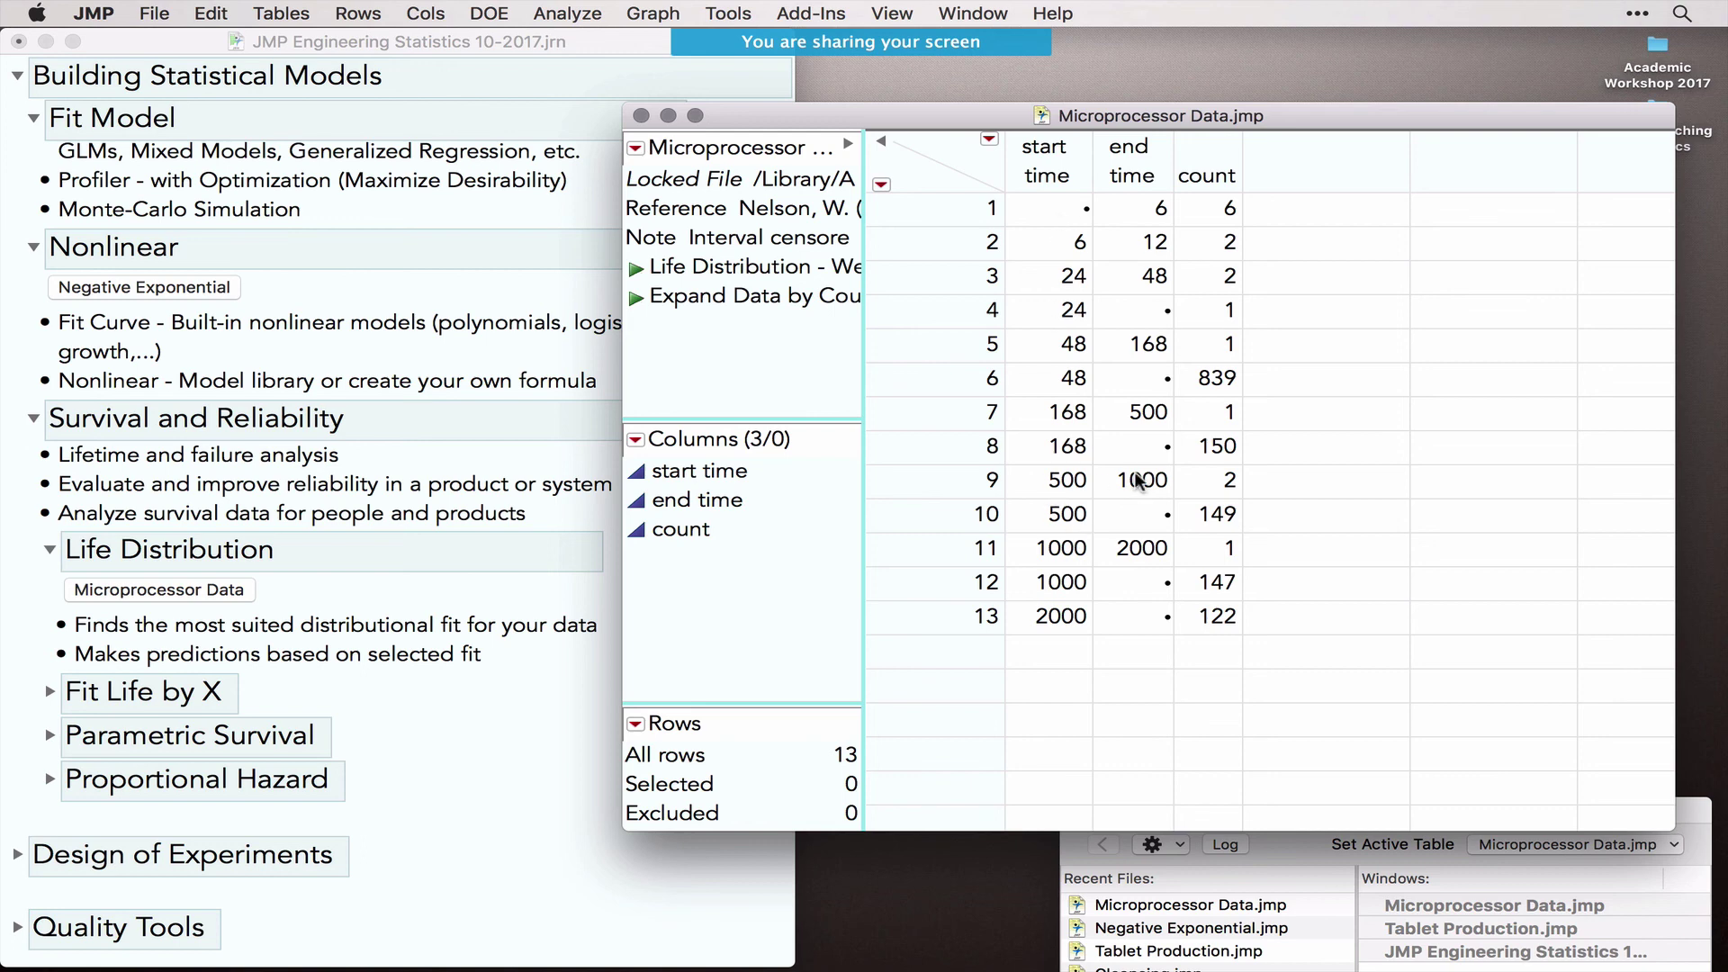
Step: Examine the start and end times of rows 2 and 6 to see how interval-censored and right-censored units are recorded
click(1049, 245)
click(1137, 244)
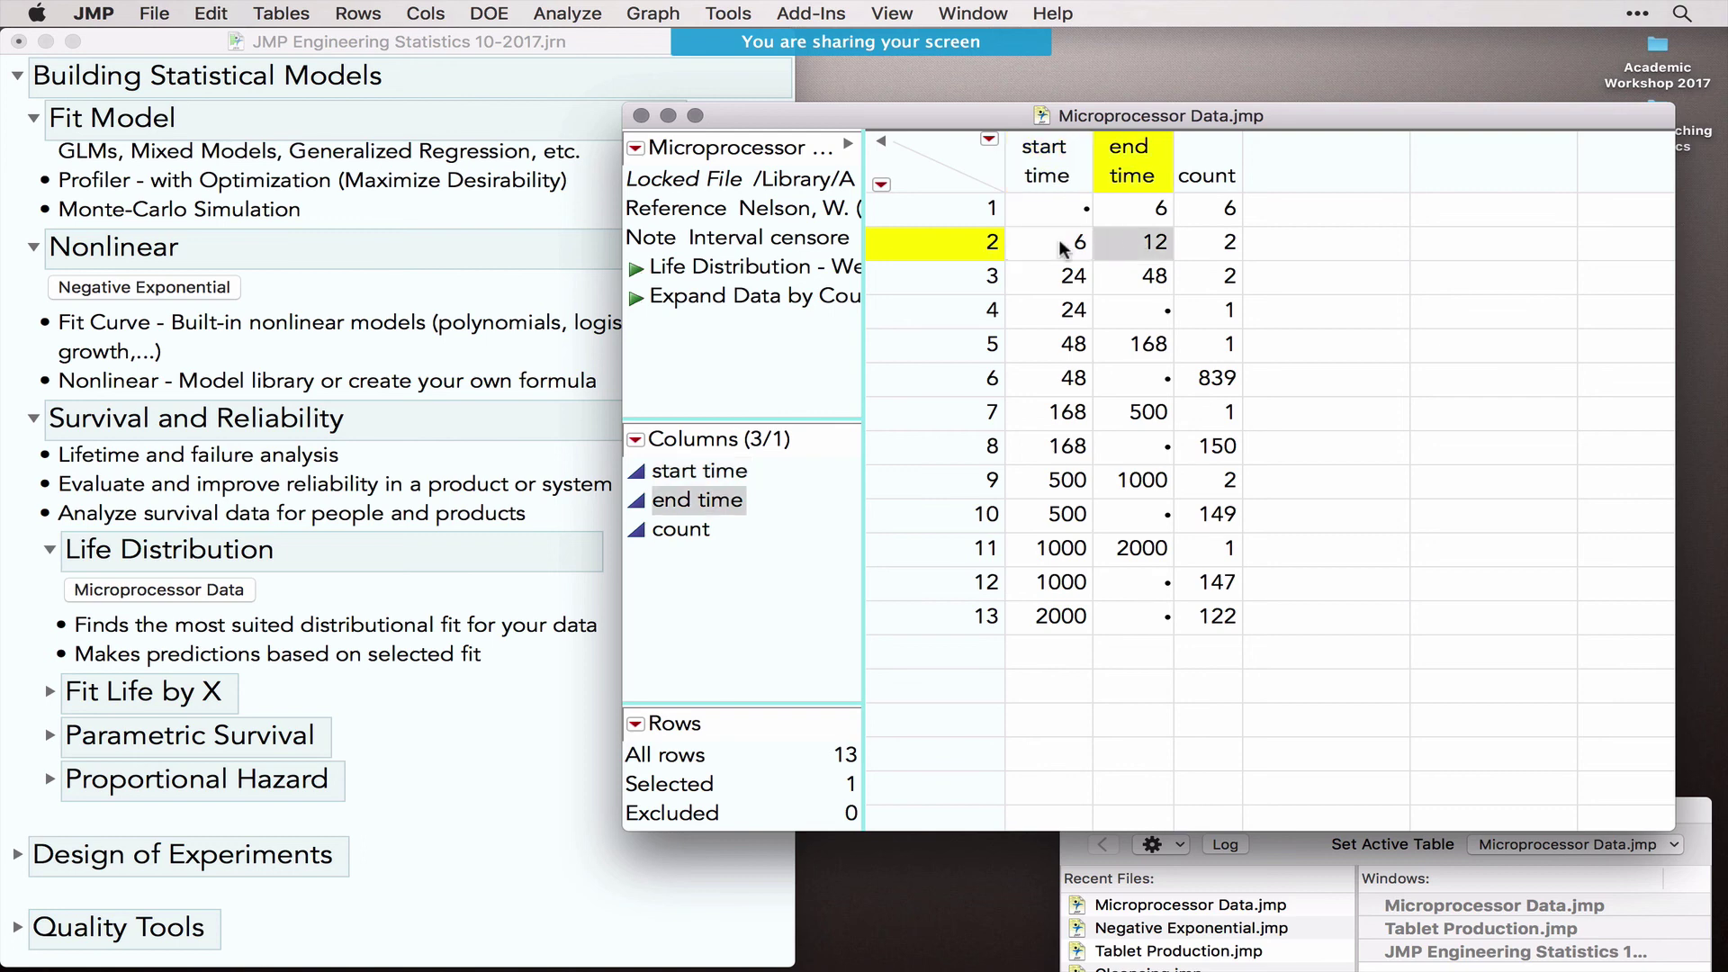
key(Left)
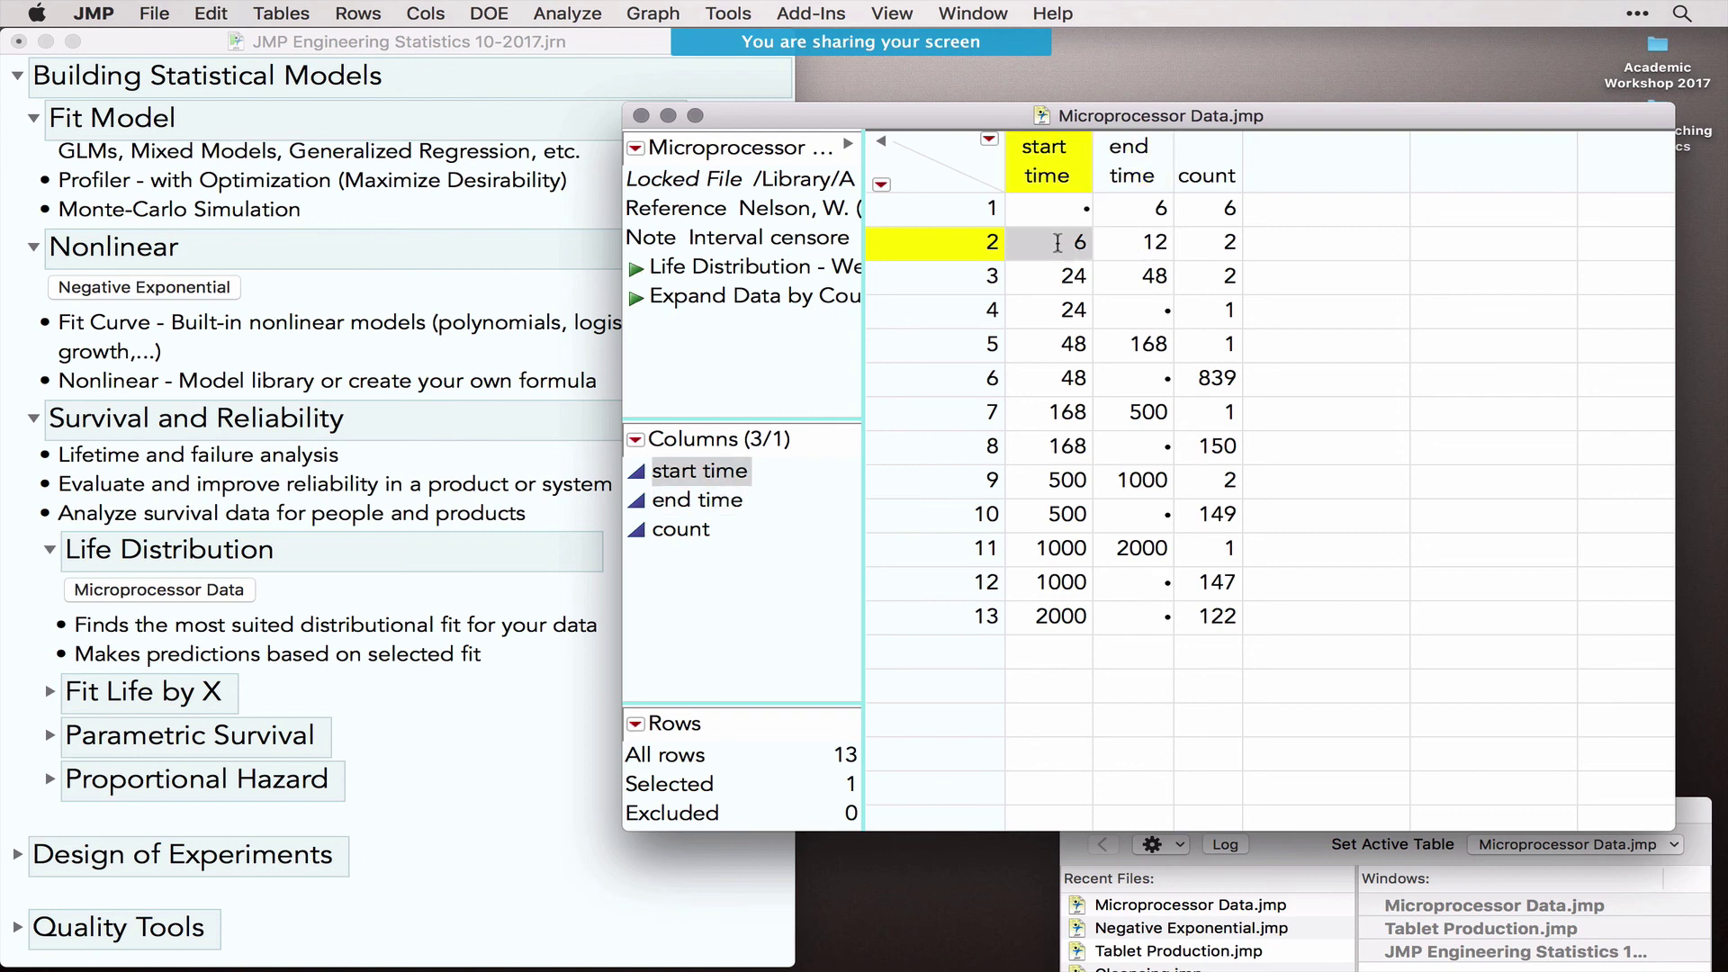
click(1139, 244)
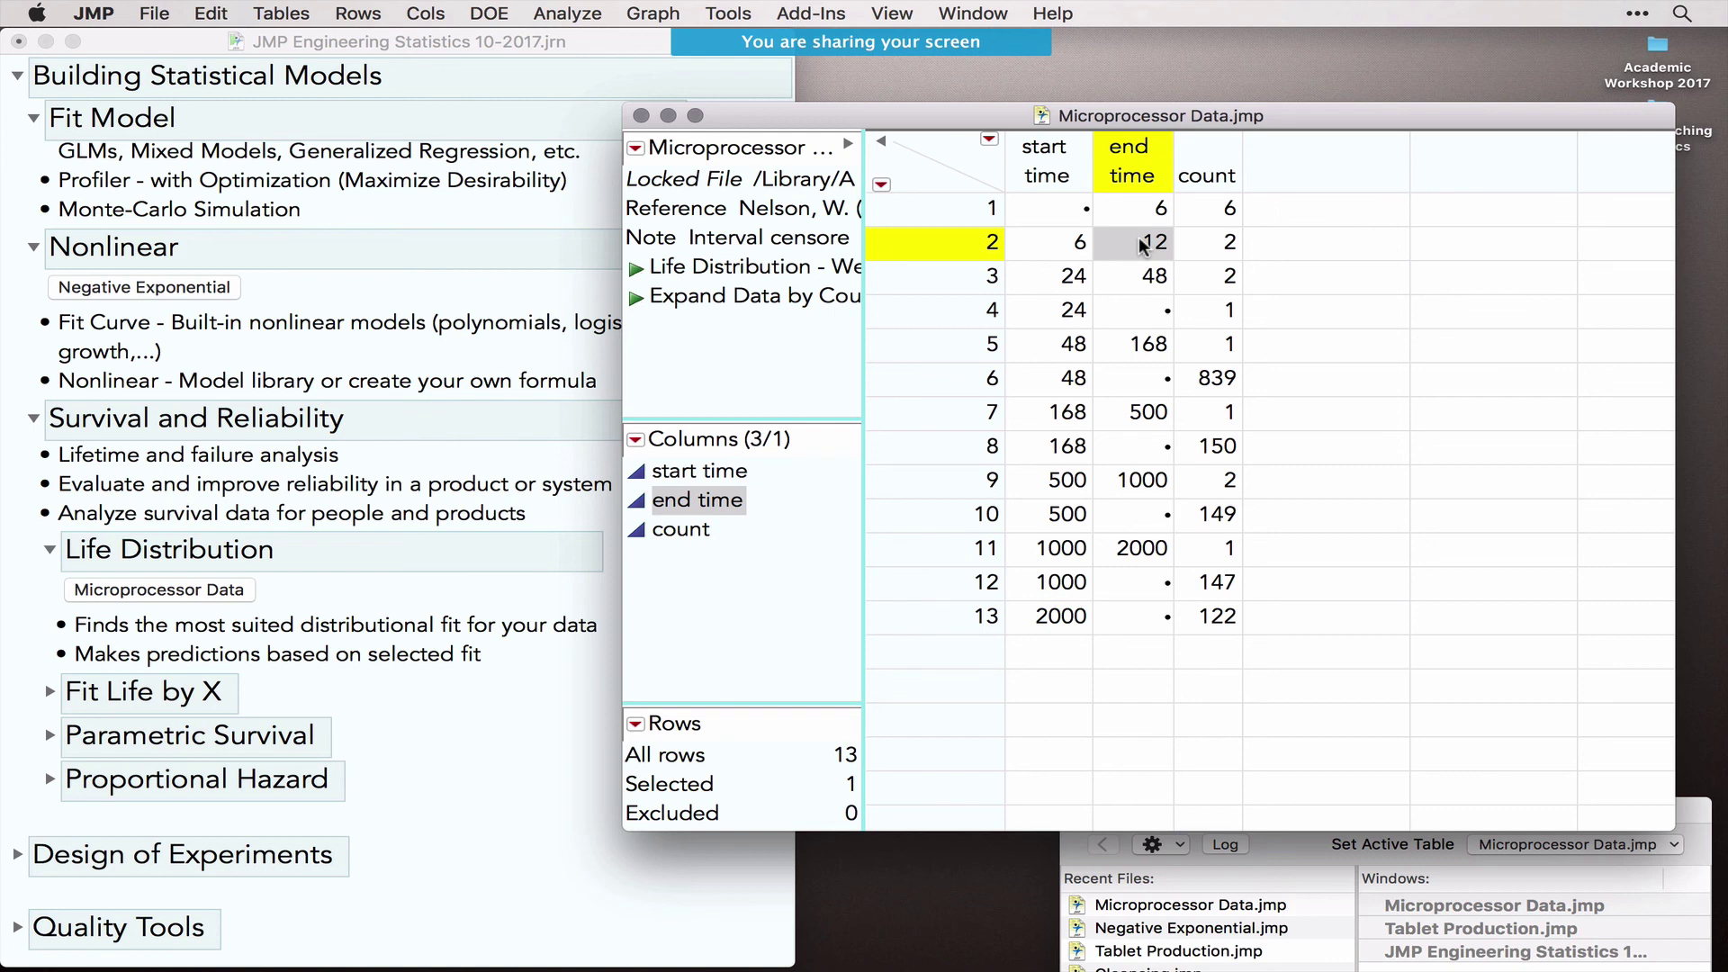
click(1051, 389)
click(1050, 386)
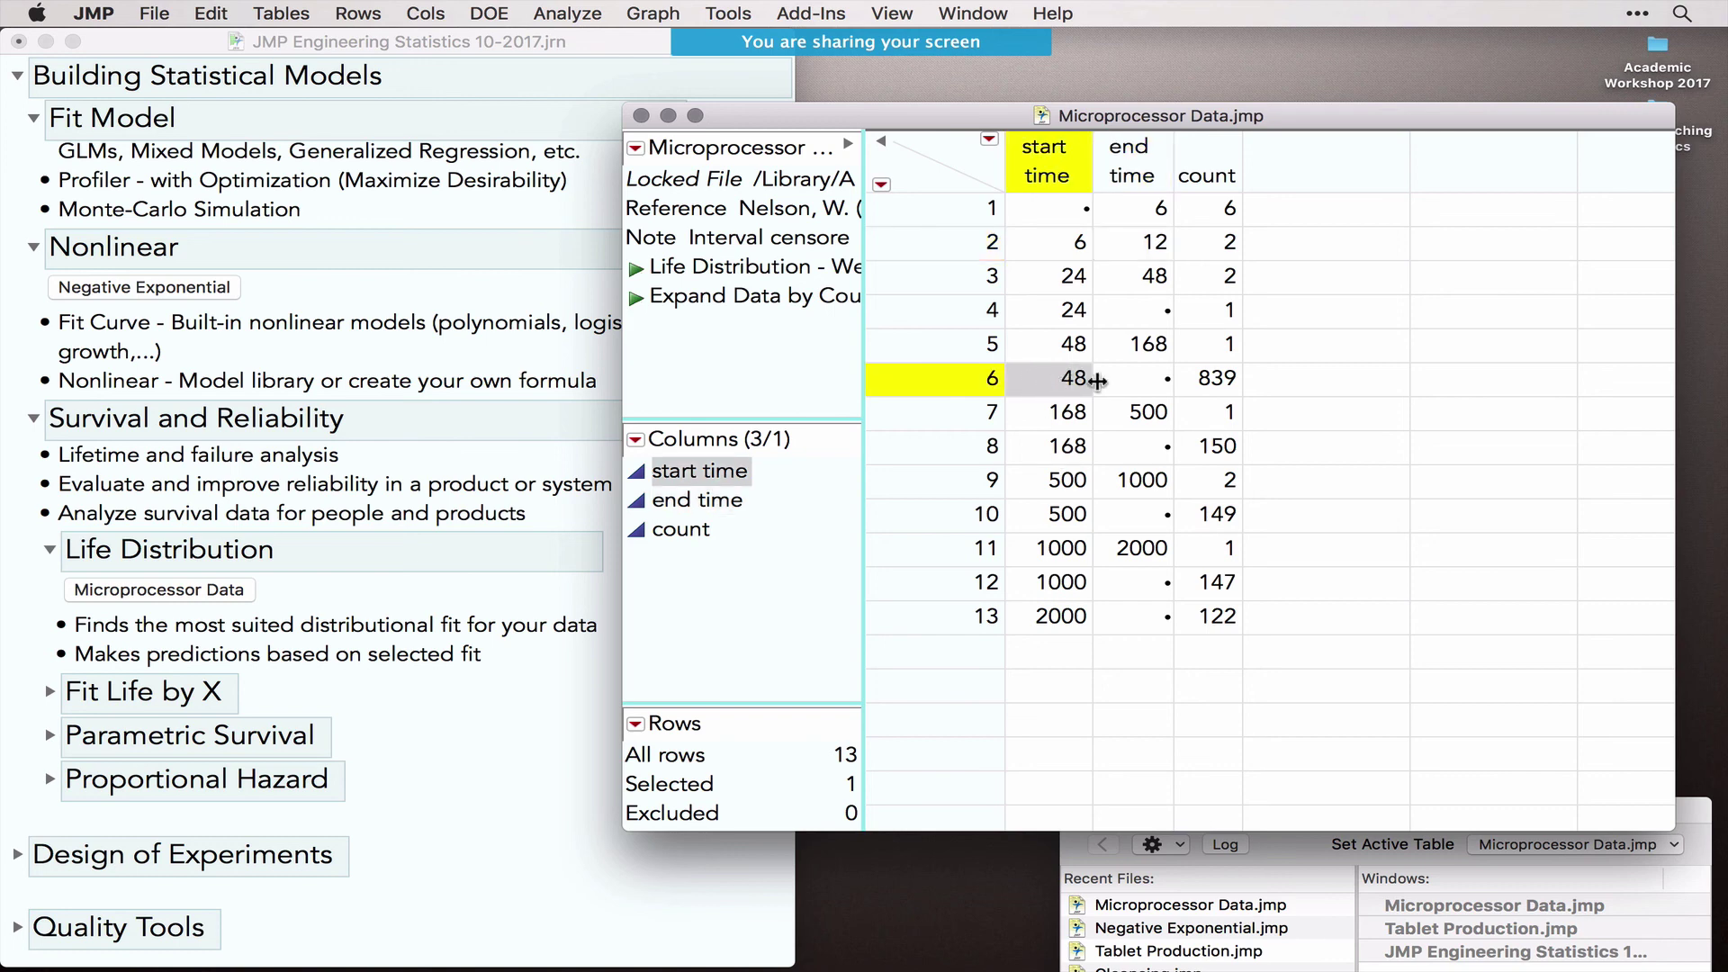
click(1141, 386)
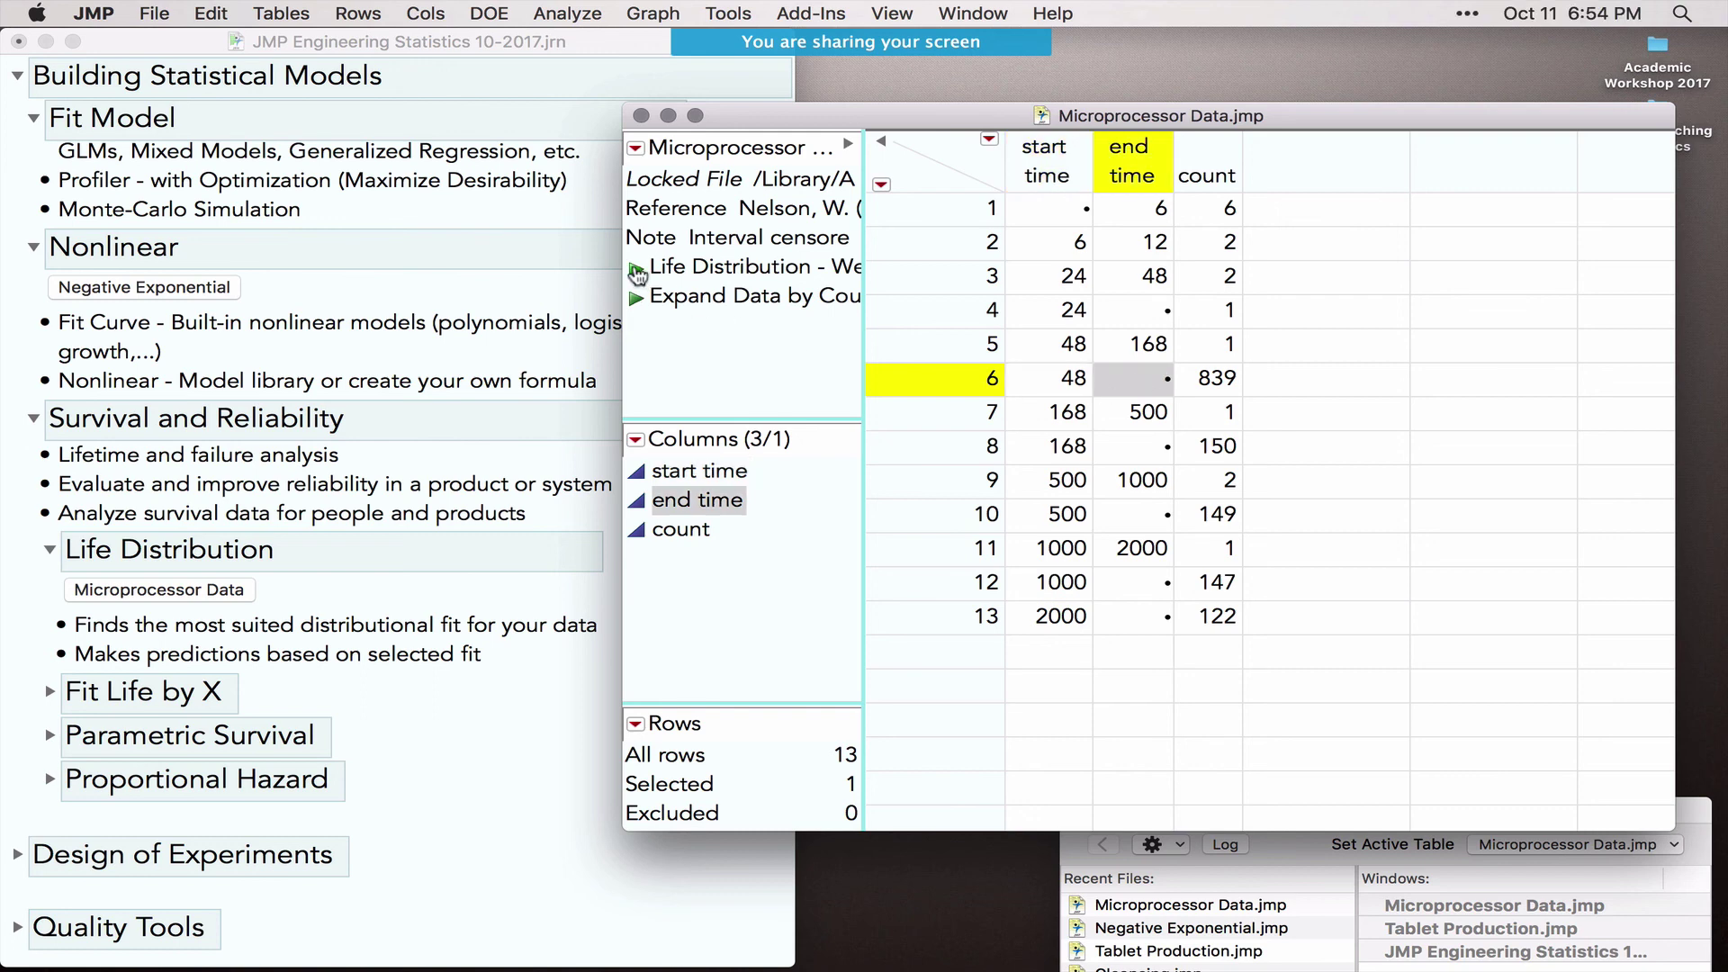
Step: Run the table's saved Life Distribution Weibull script and look through the list of available distributions
click(637, 268)
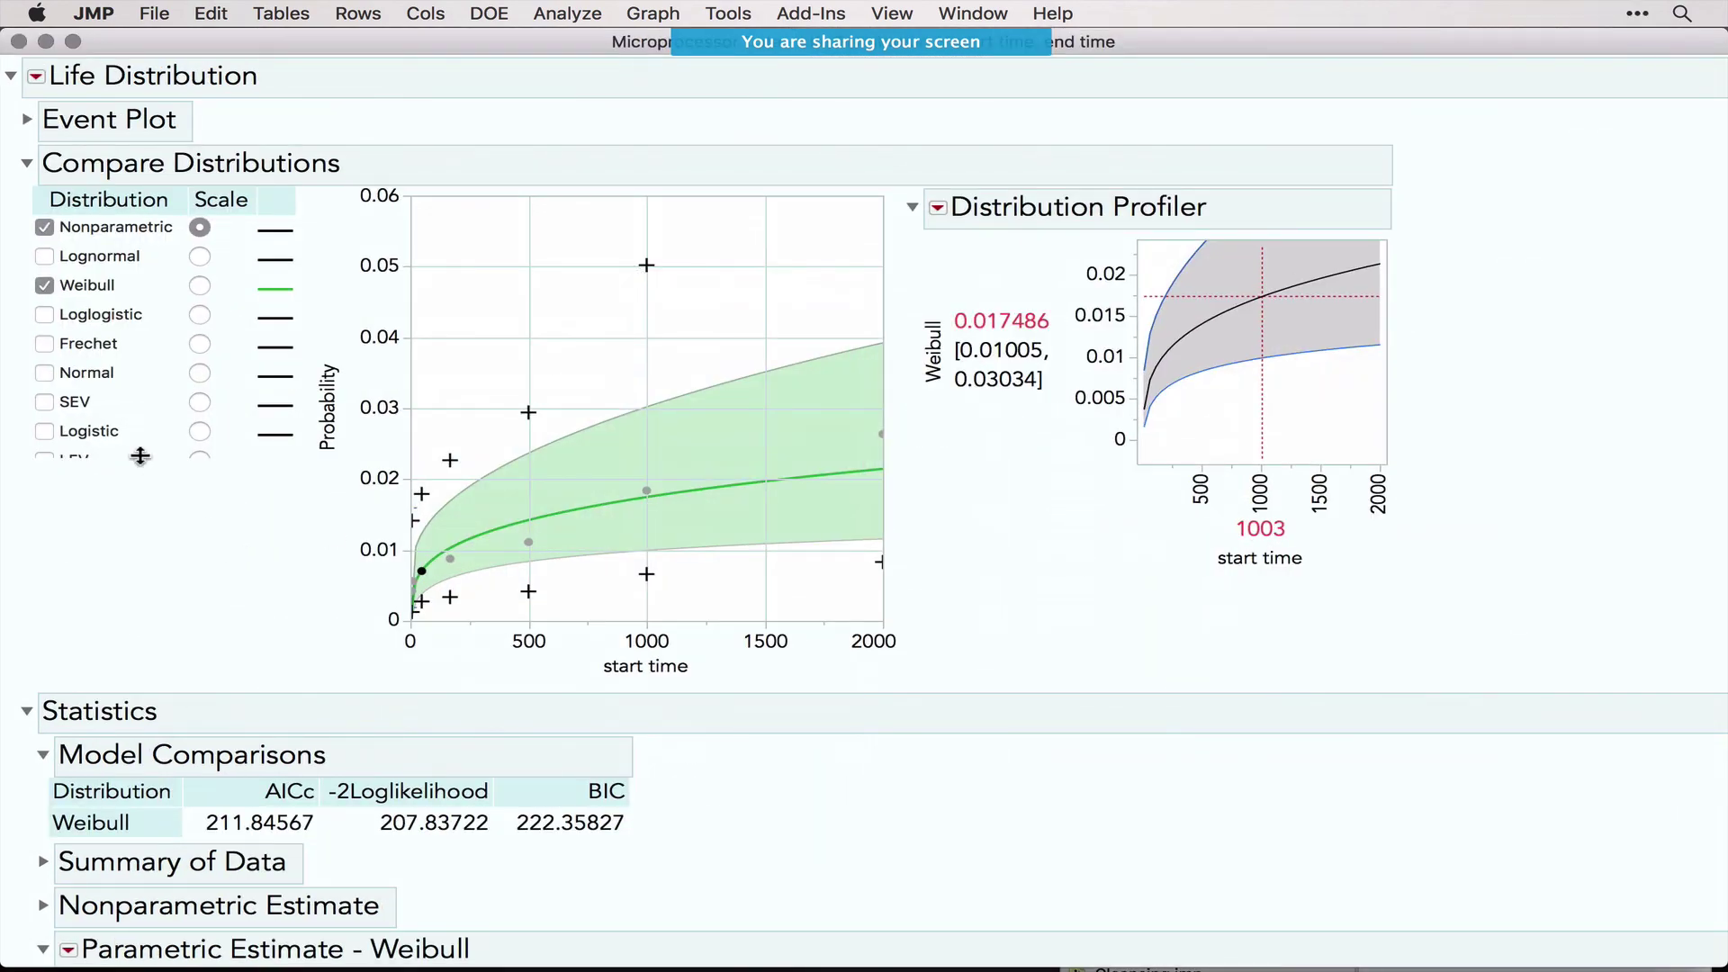
scroll(135, 454, down, 10)
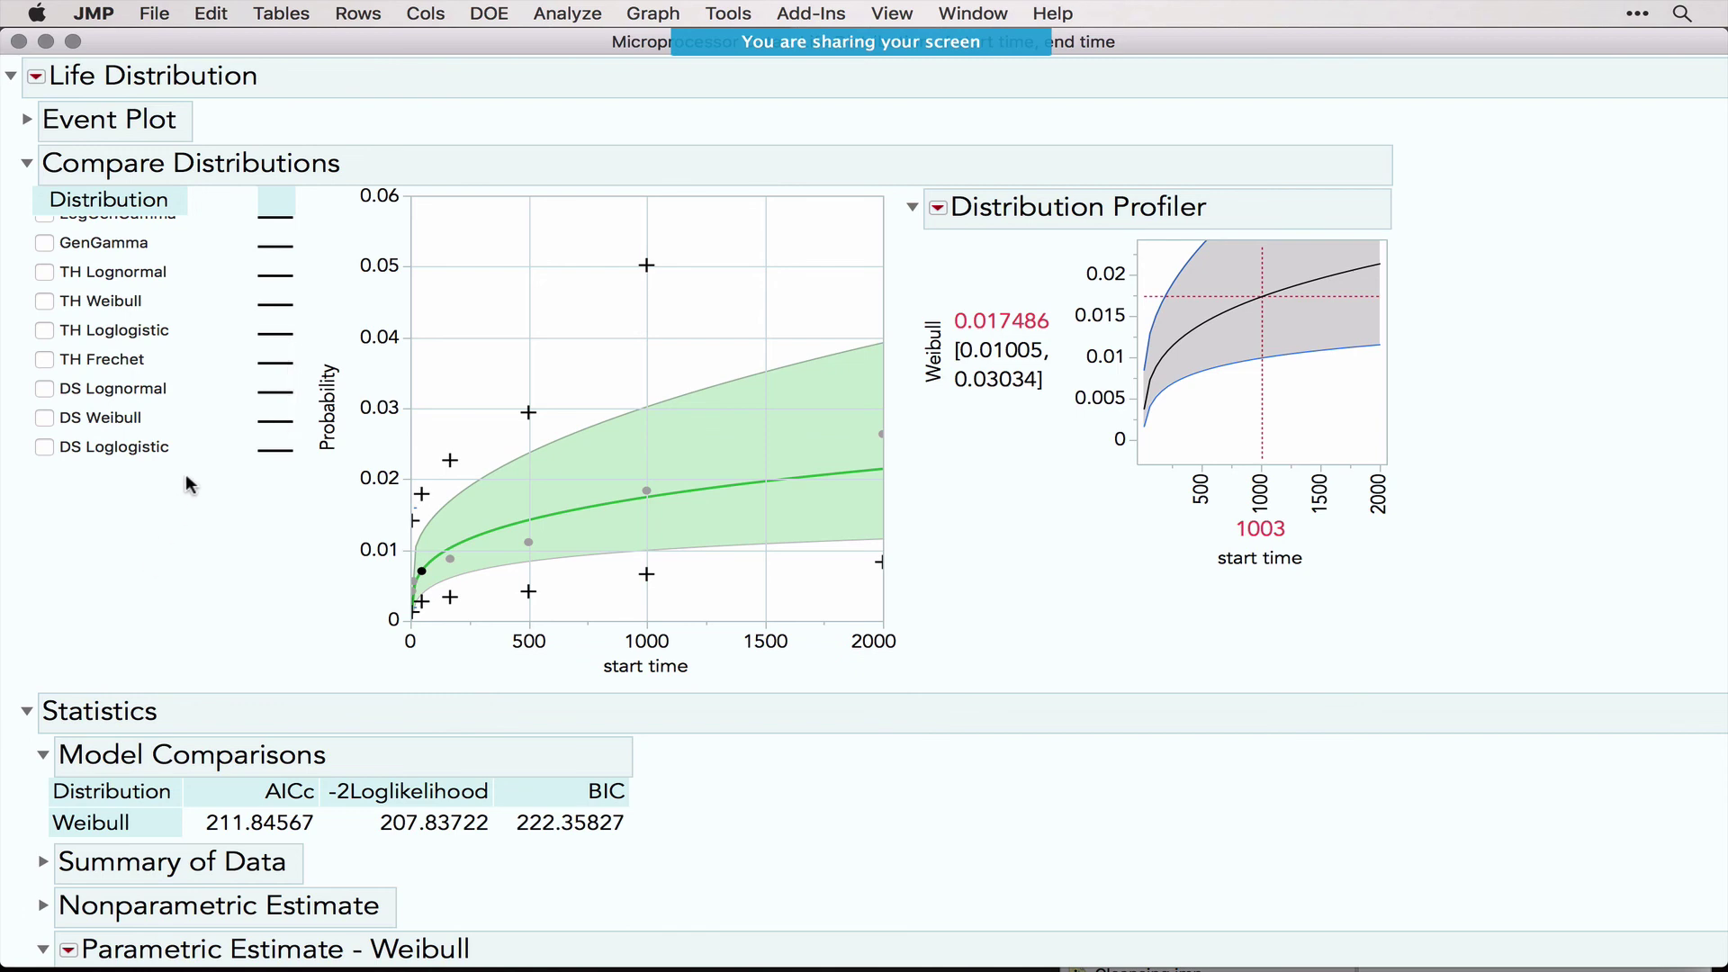
scroll(186, 453, down, 1)
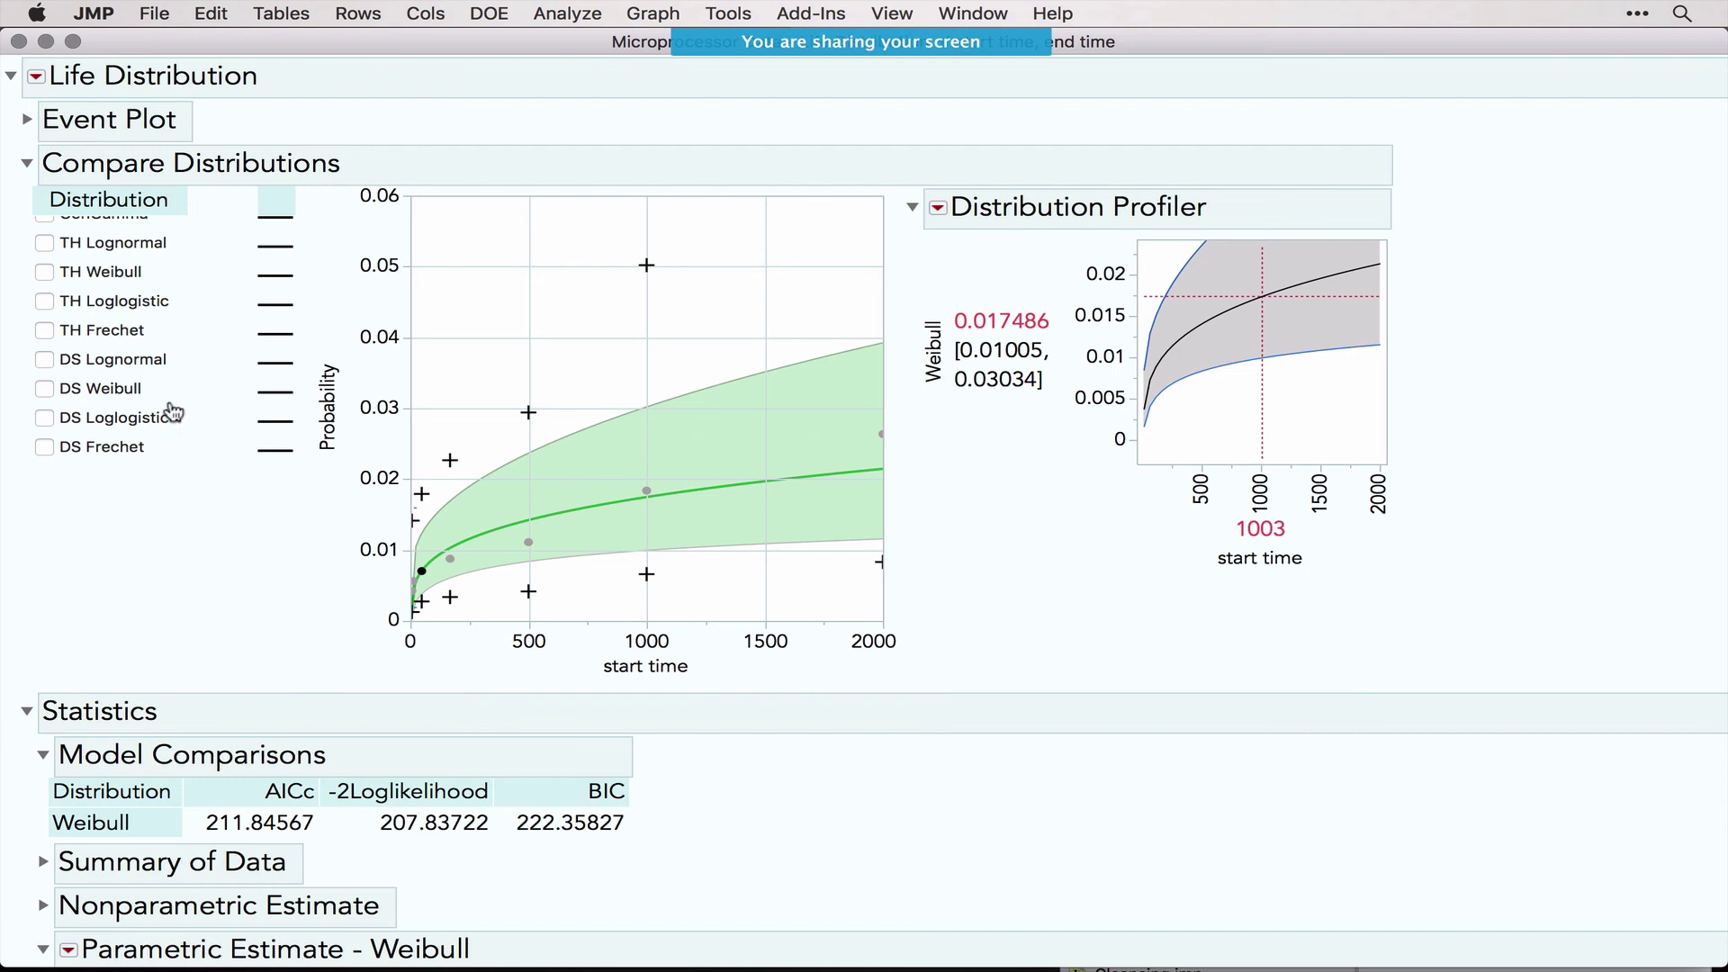
scroll(174, 413, up, 10)
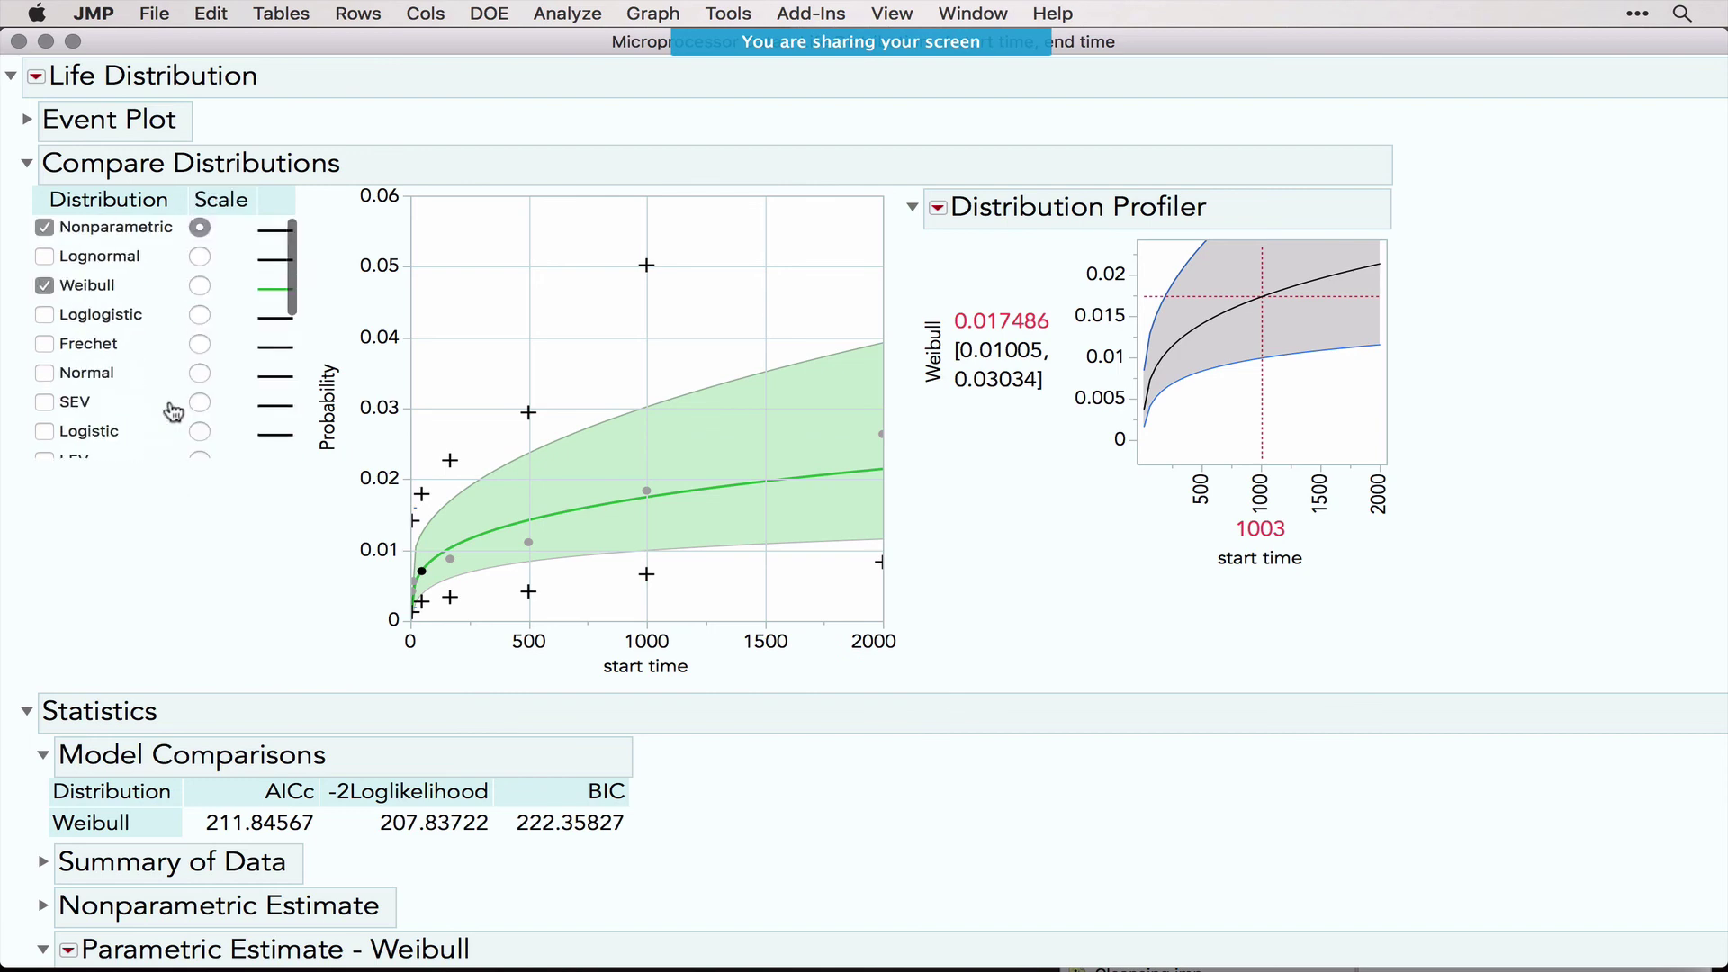
Step: Expand the Event Plot, examine the failure and censoring intervals for each row, and collapse it again
click(27, 120)
drag(110, 153, 1154, 608)
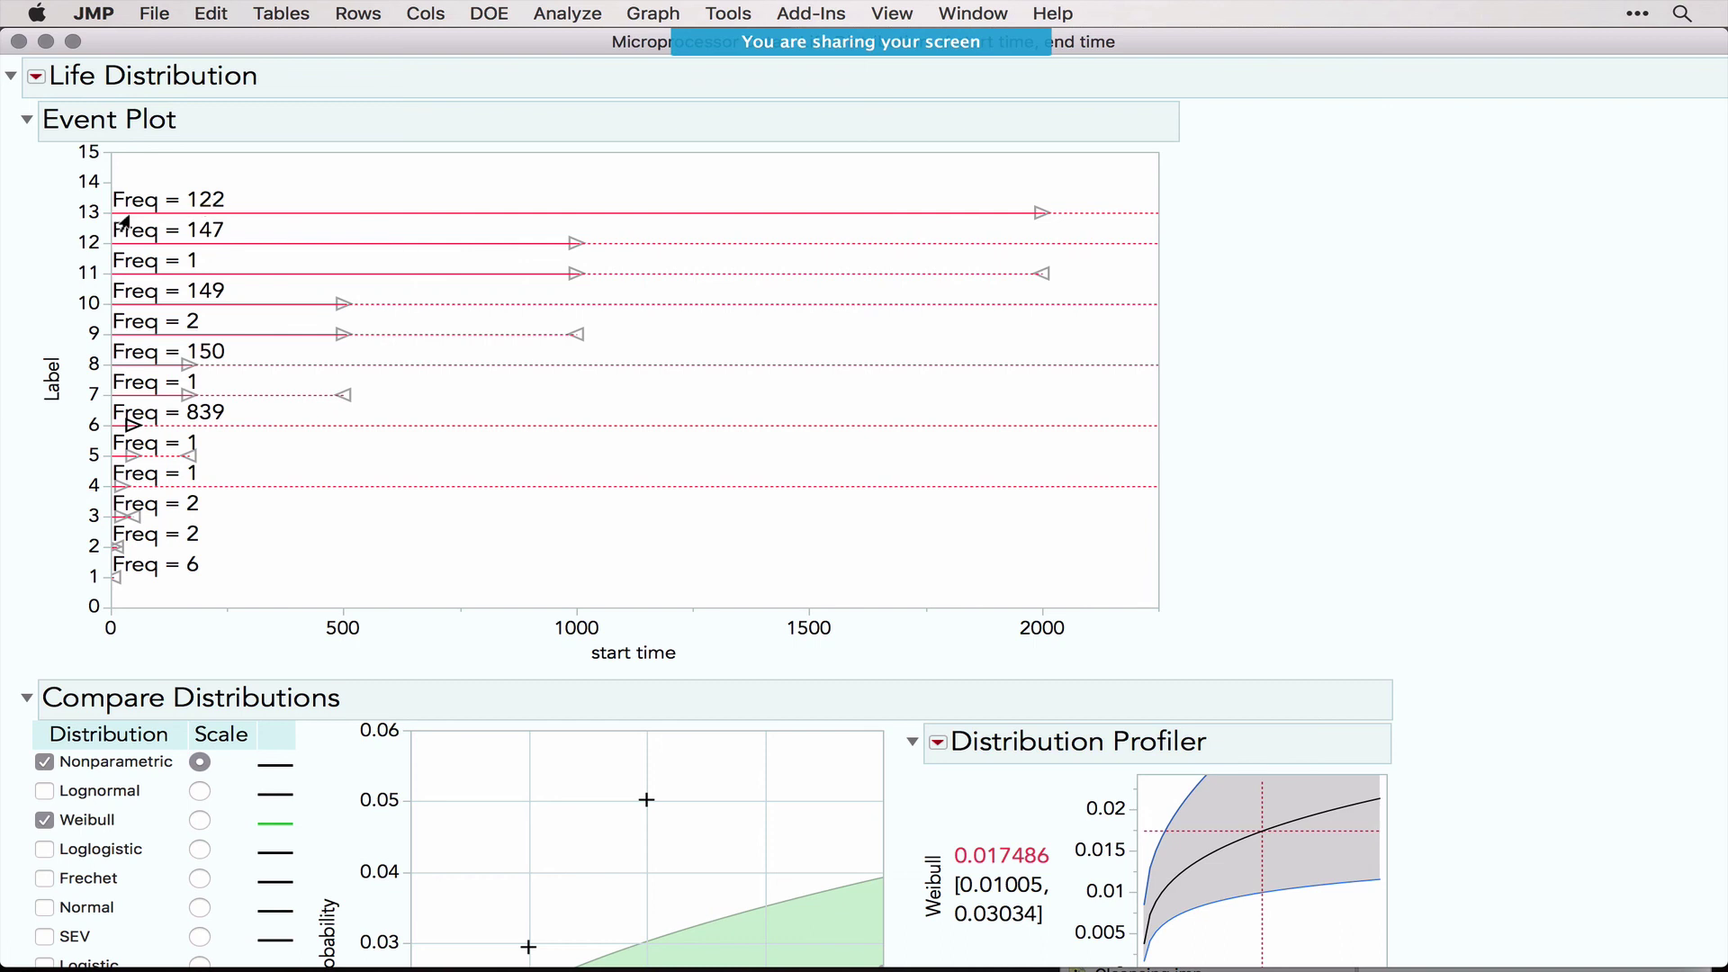
mouse_move(1037, 221)
mouse_move(1208, 211)
mouse_down()
mouse_move(1049, 216)
mouse_move(1197, 225)
mouse_move(1184, 209)
mouse_up()
click(28, 120)
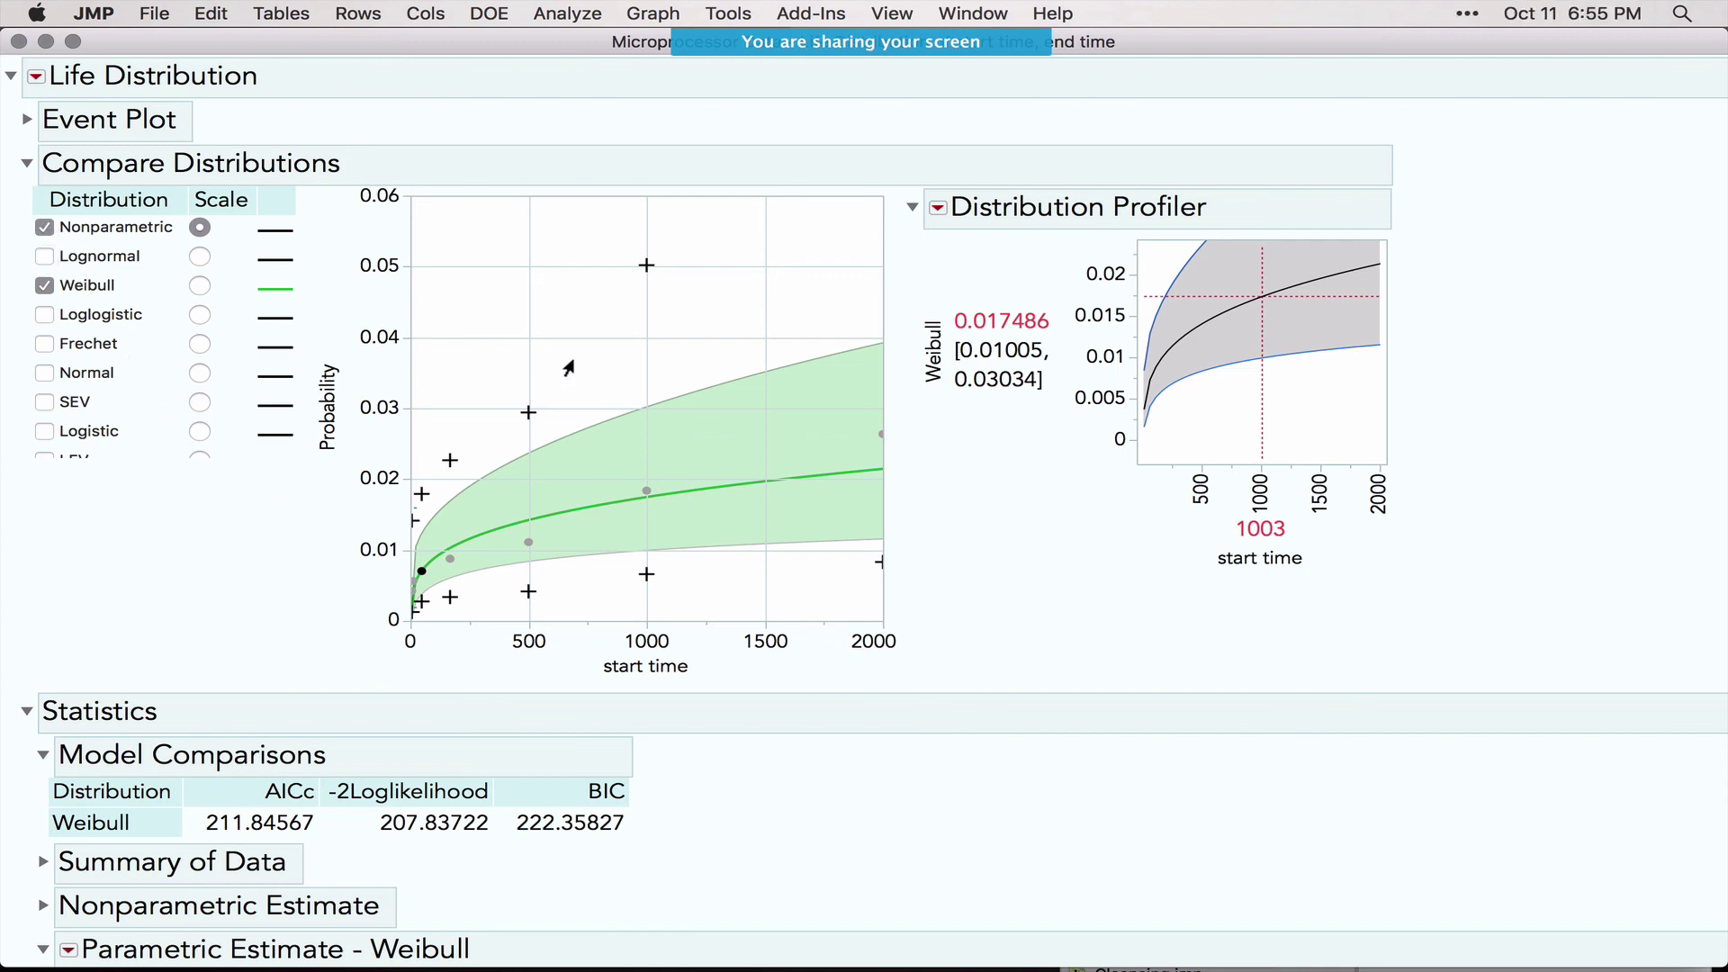
Step: Compare the Lognormal fit with the Weibull fit, leave only Weibull displayed, and use the Weibull scale for the probability plot
click(44, 257)
click(44, 285)
click(44, 286)
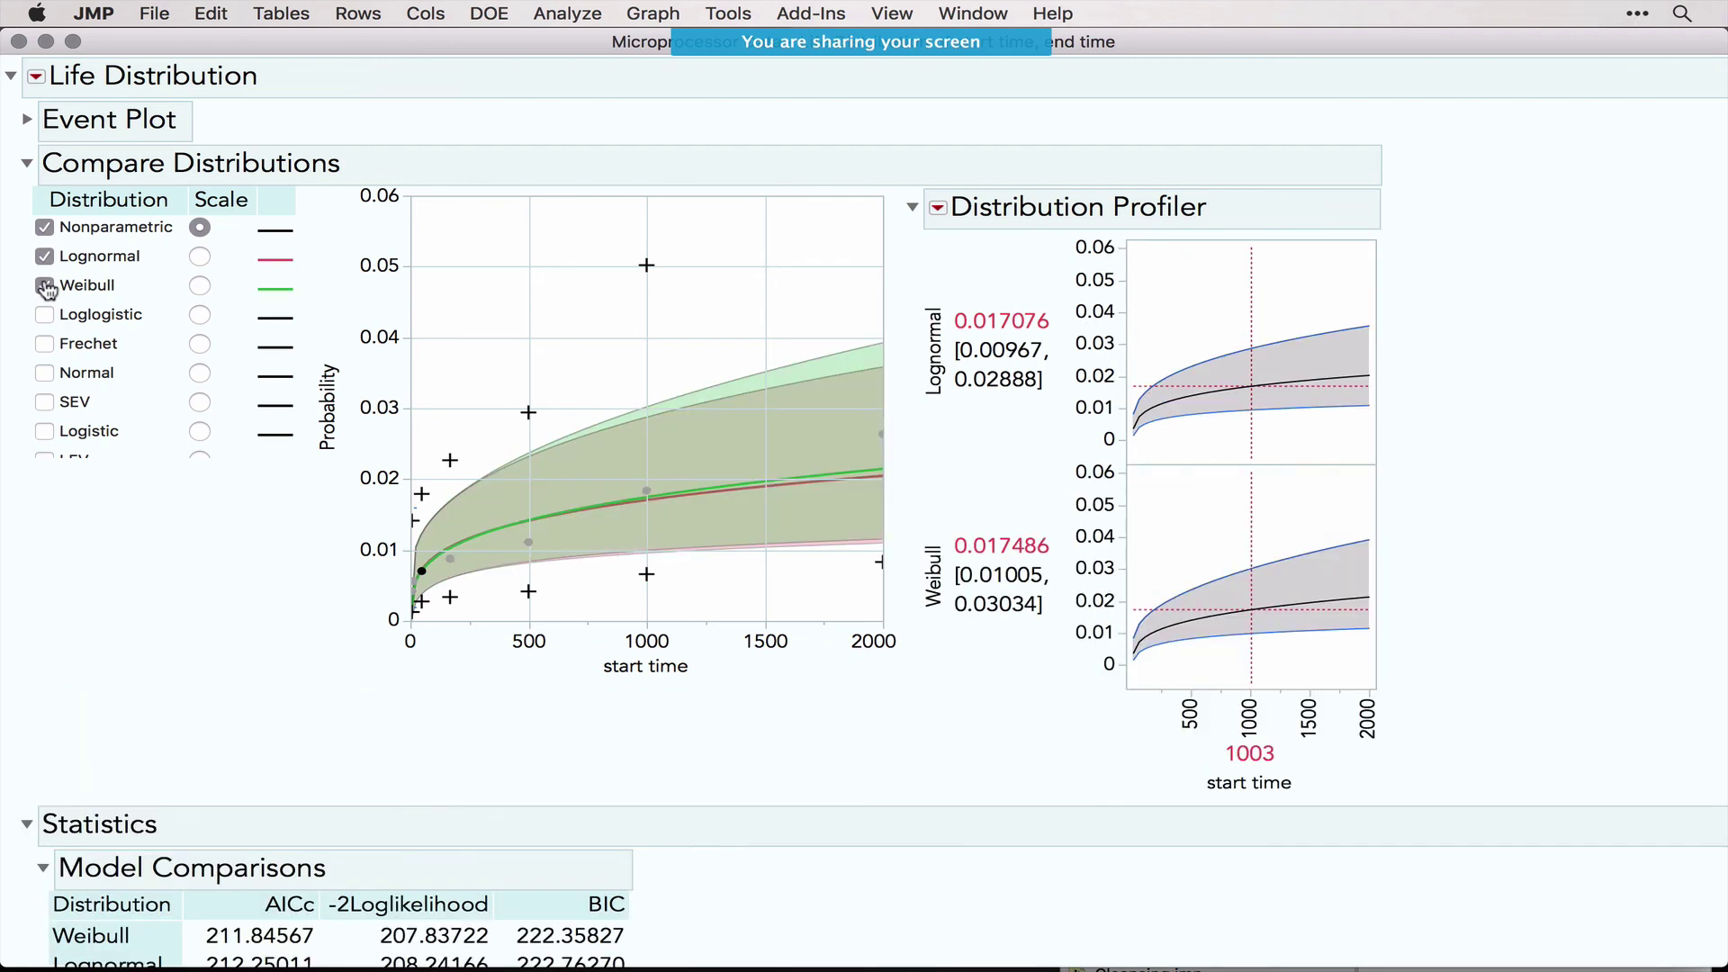
click(44, 257)
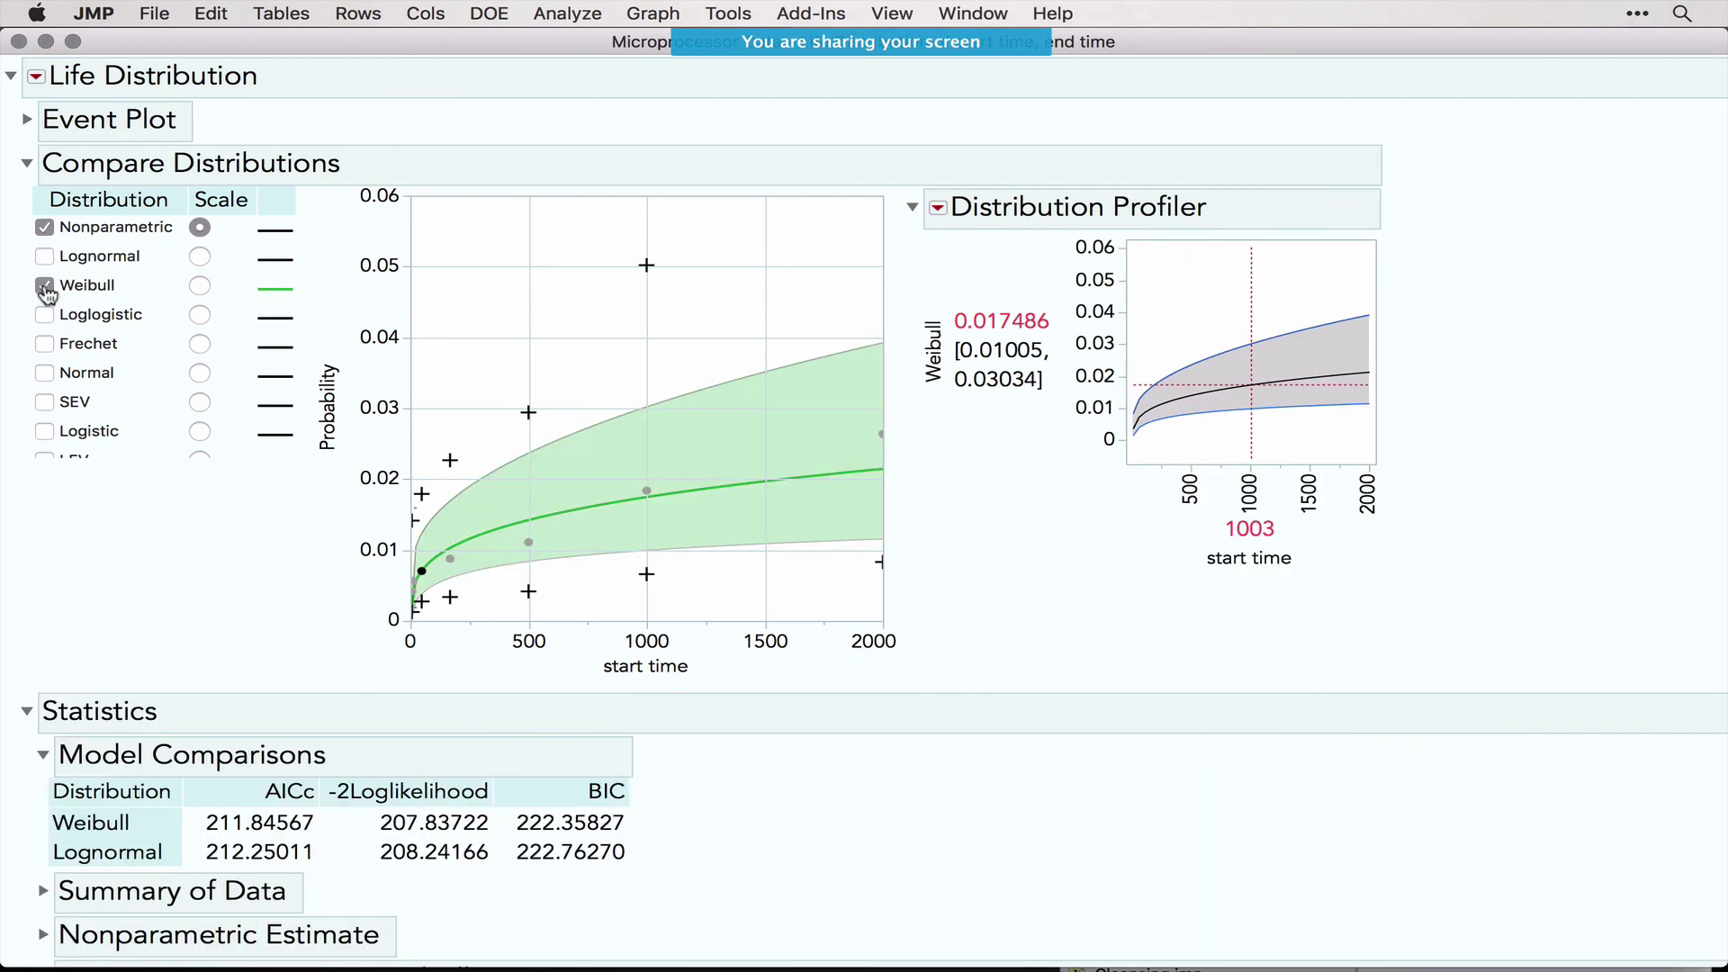
click(200, 286)
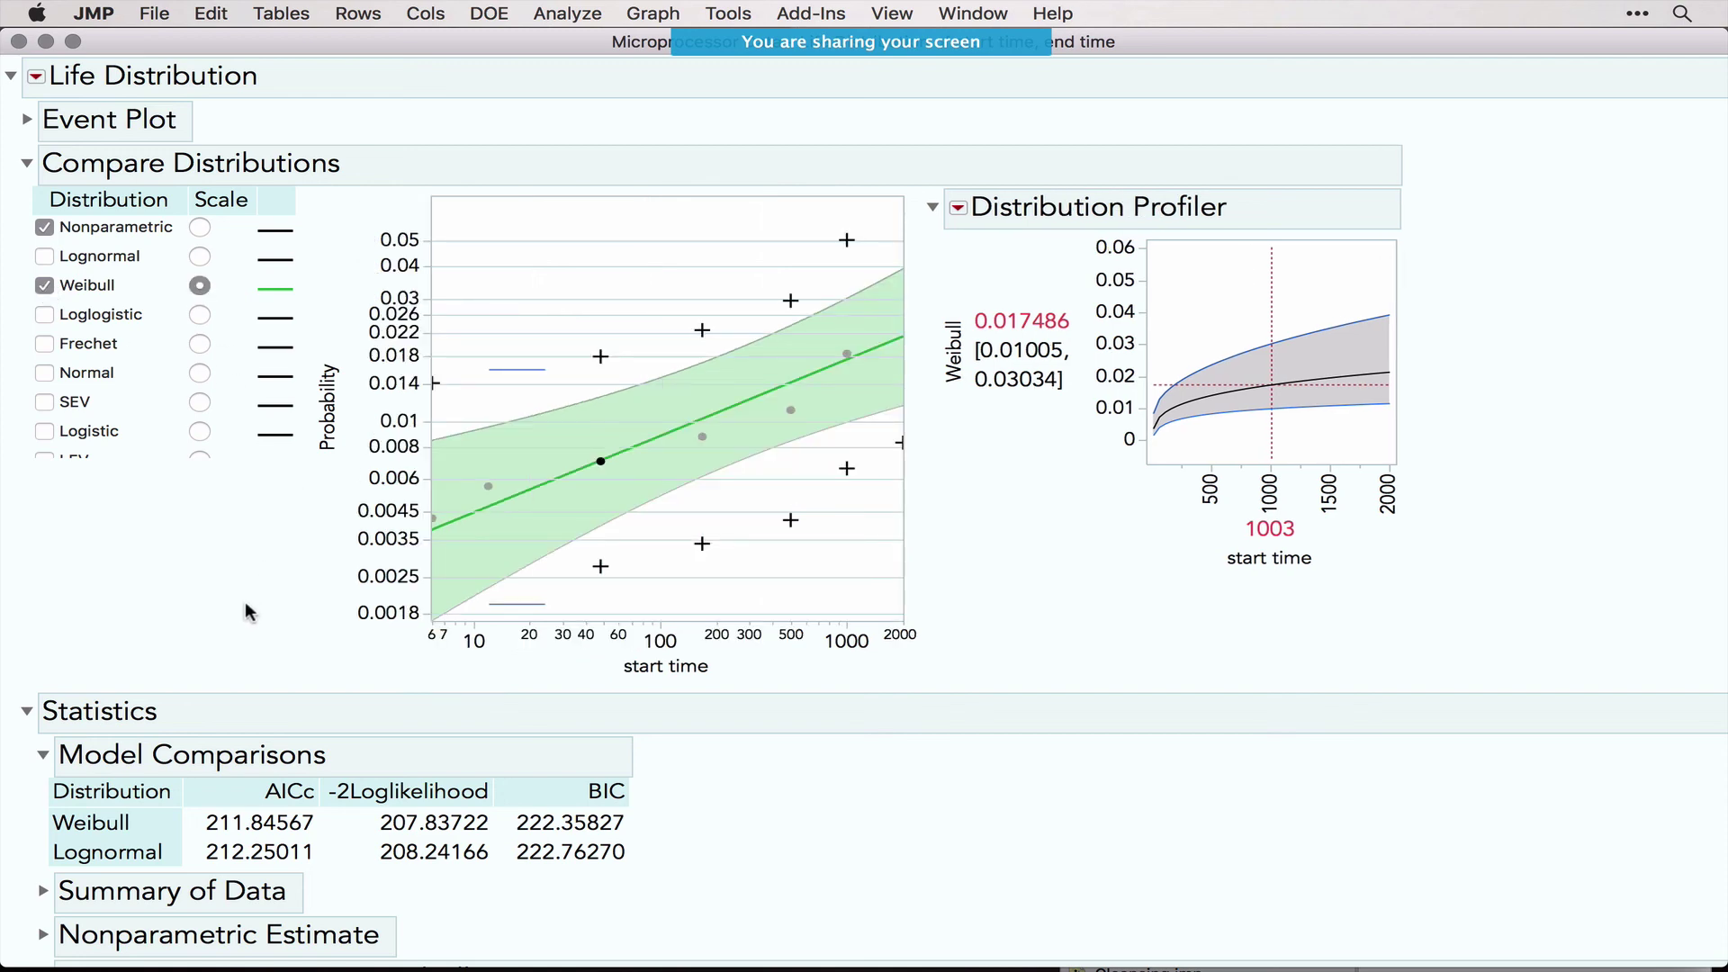
mouse_move(253, 635)
mouse_down()
mouse_move(677, 475)
mouse_move(944, 320)
mouse_up()
Step: Fit all non-negative distributions and review the AICc, -2Loglikelihood and BIC values under Model Comparisons
click(36, 77)
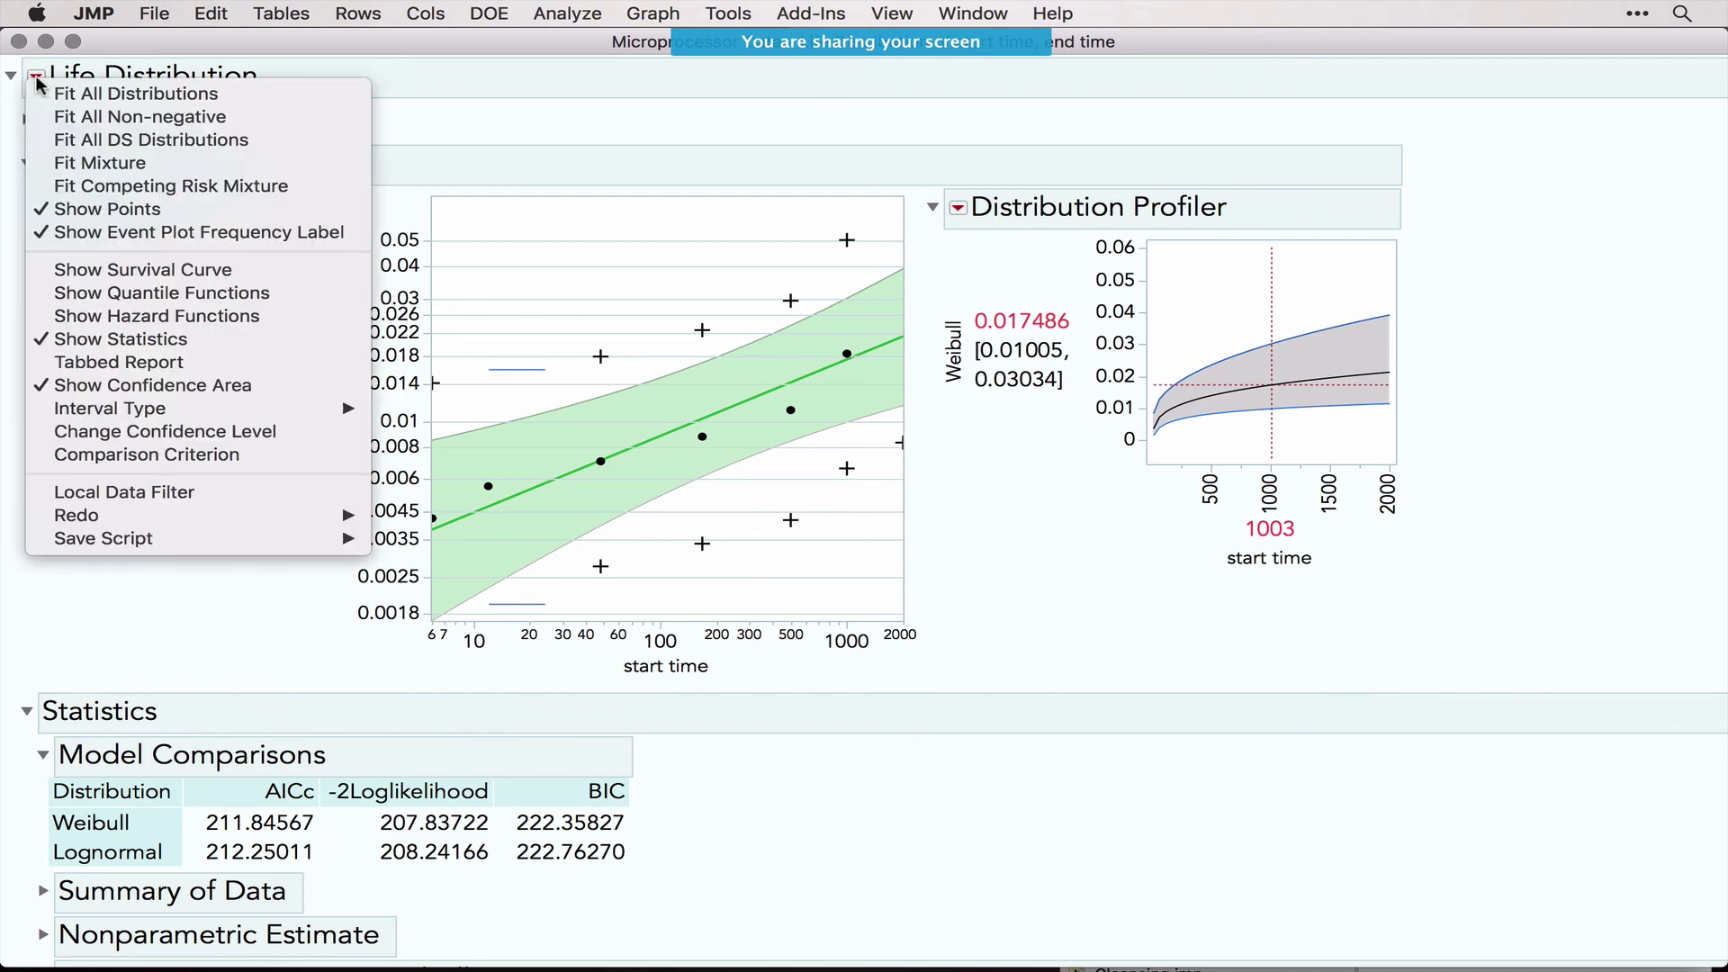
click(131, 117)
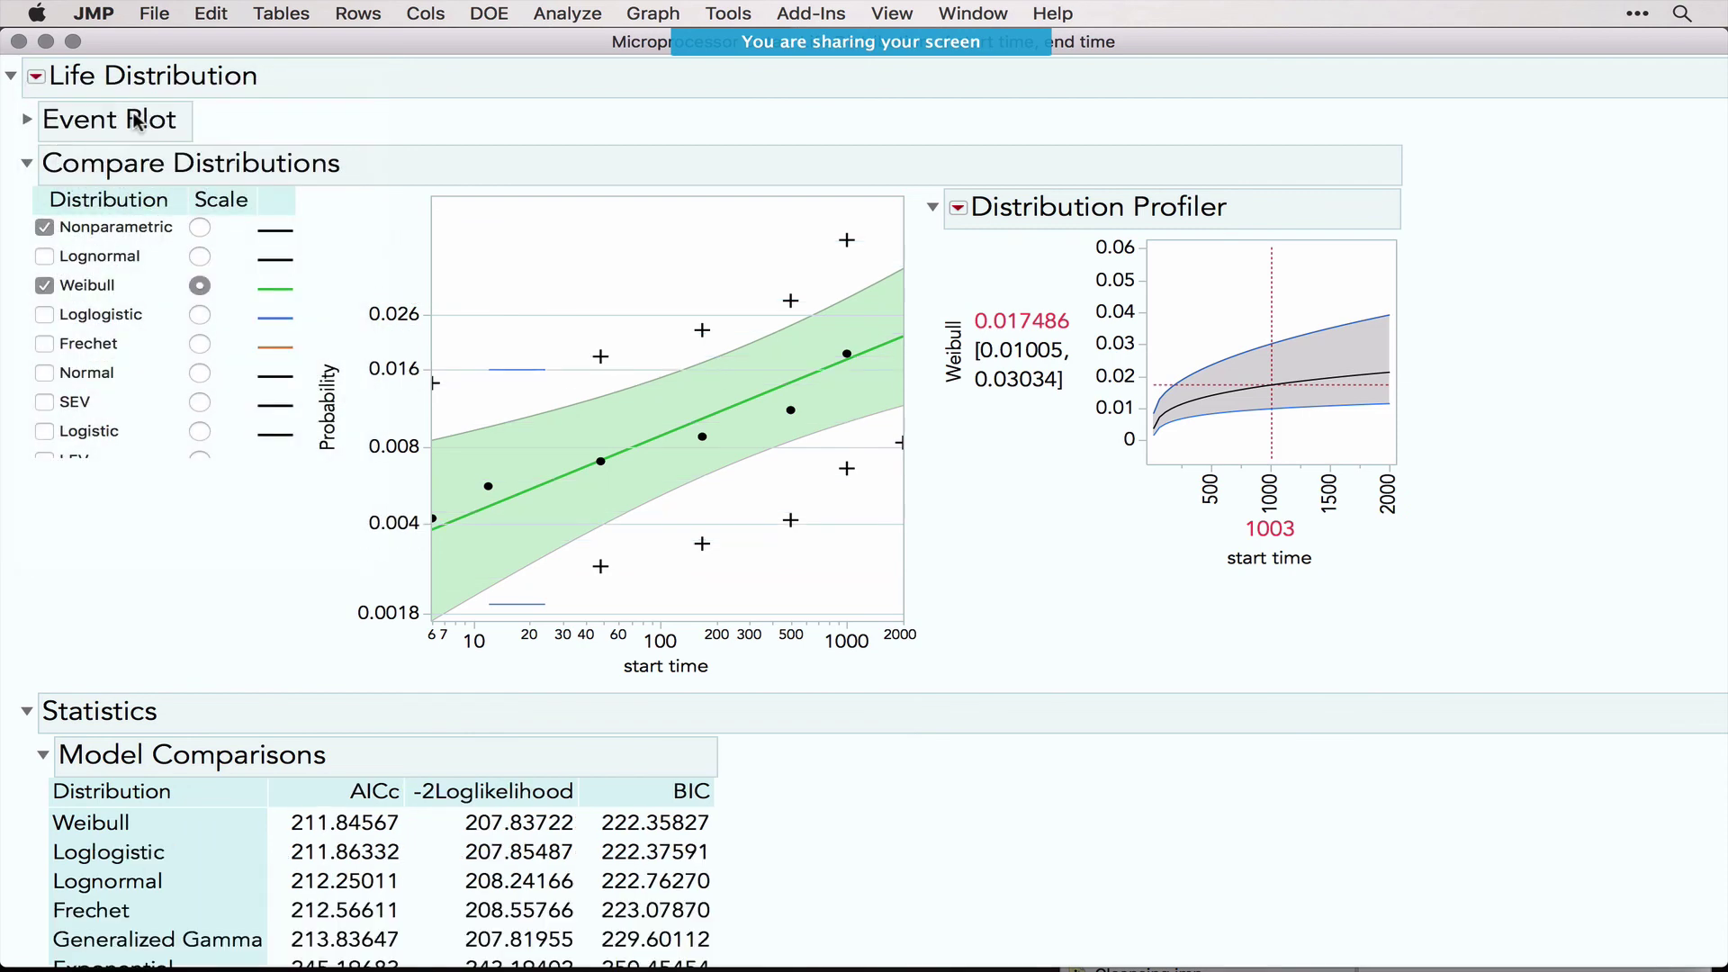
scroll(252, 686, down, 5)
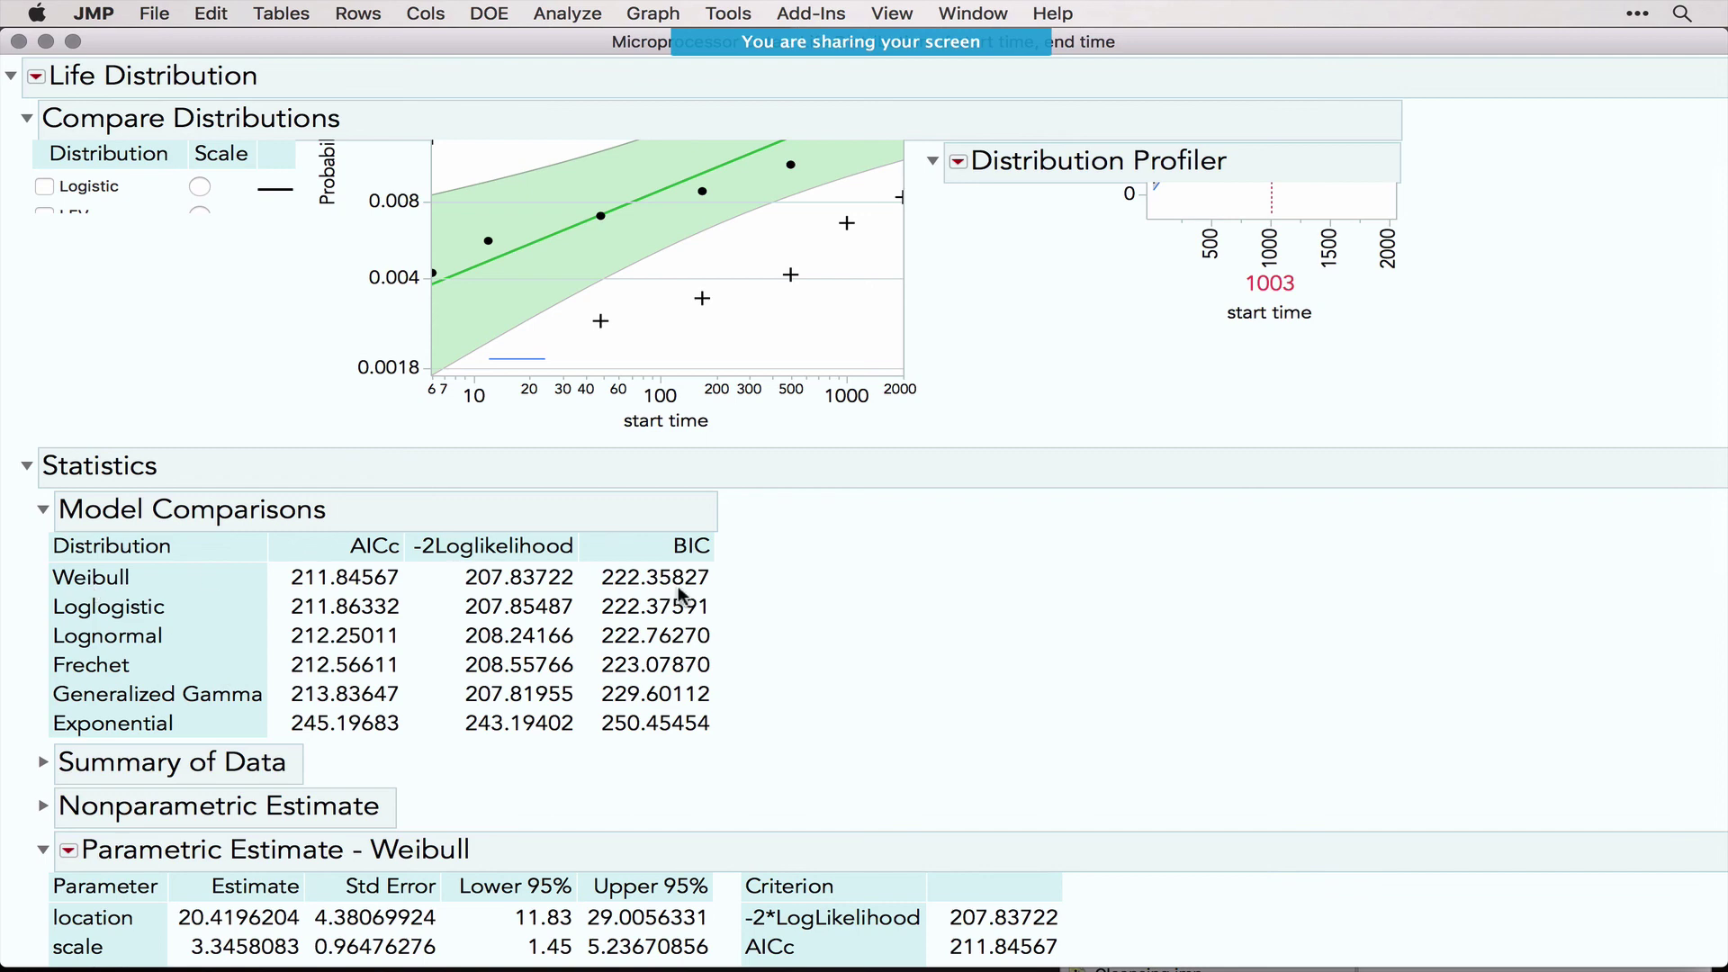
mouse_move(841, 593)
mouse_down()
mouse_move(699, 582)
mouse_move(734, 618)
mouse_up()
Step: Set the start time to 1509 in the Distribution Profiler of the Weibull parametric estimate
scroll(848, 776, down, 5)
scroll(848, 776, down, 8)
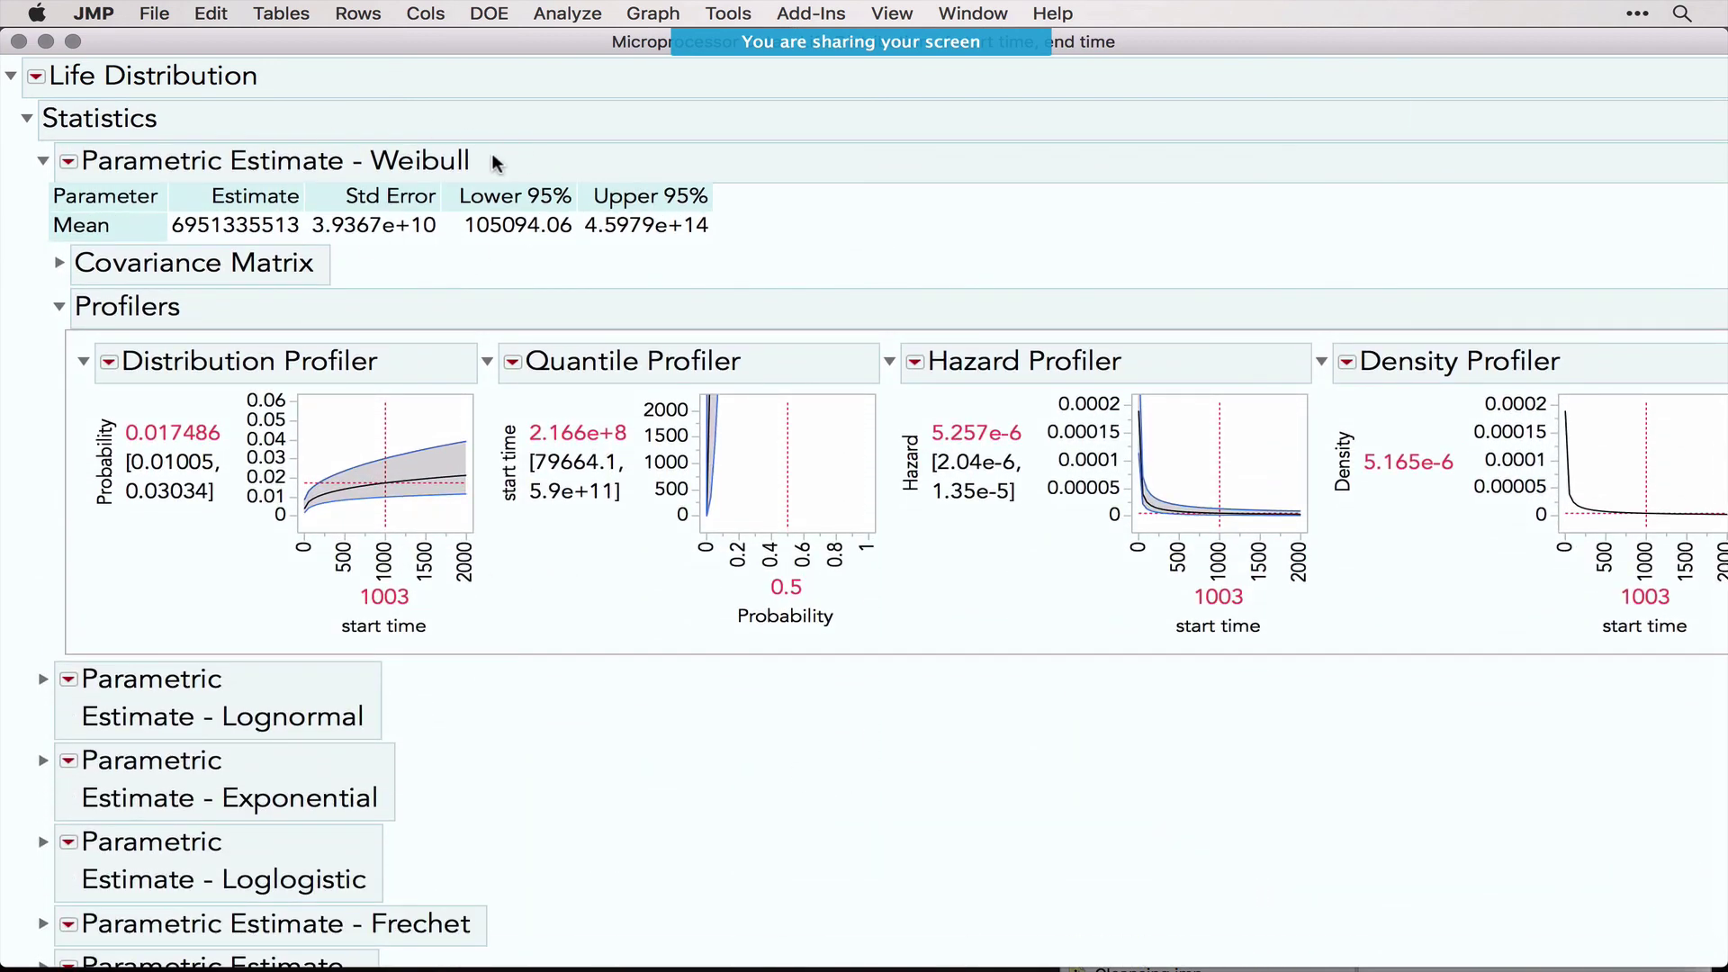
drag(380, 441, 426, 440)
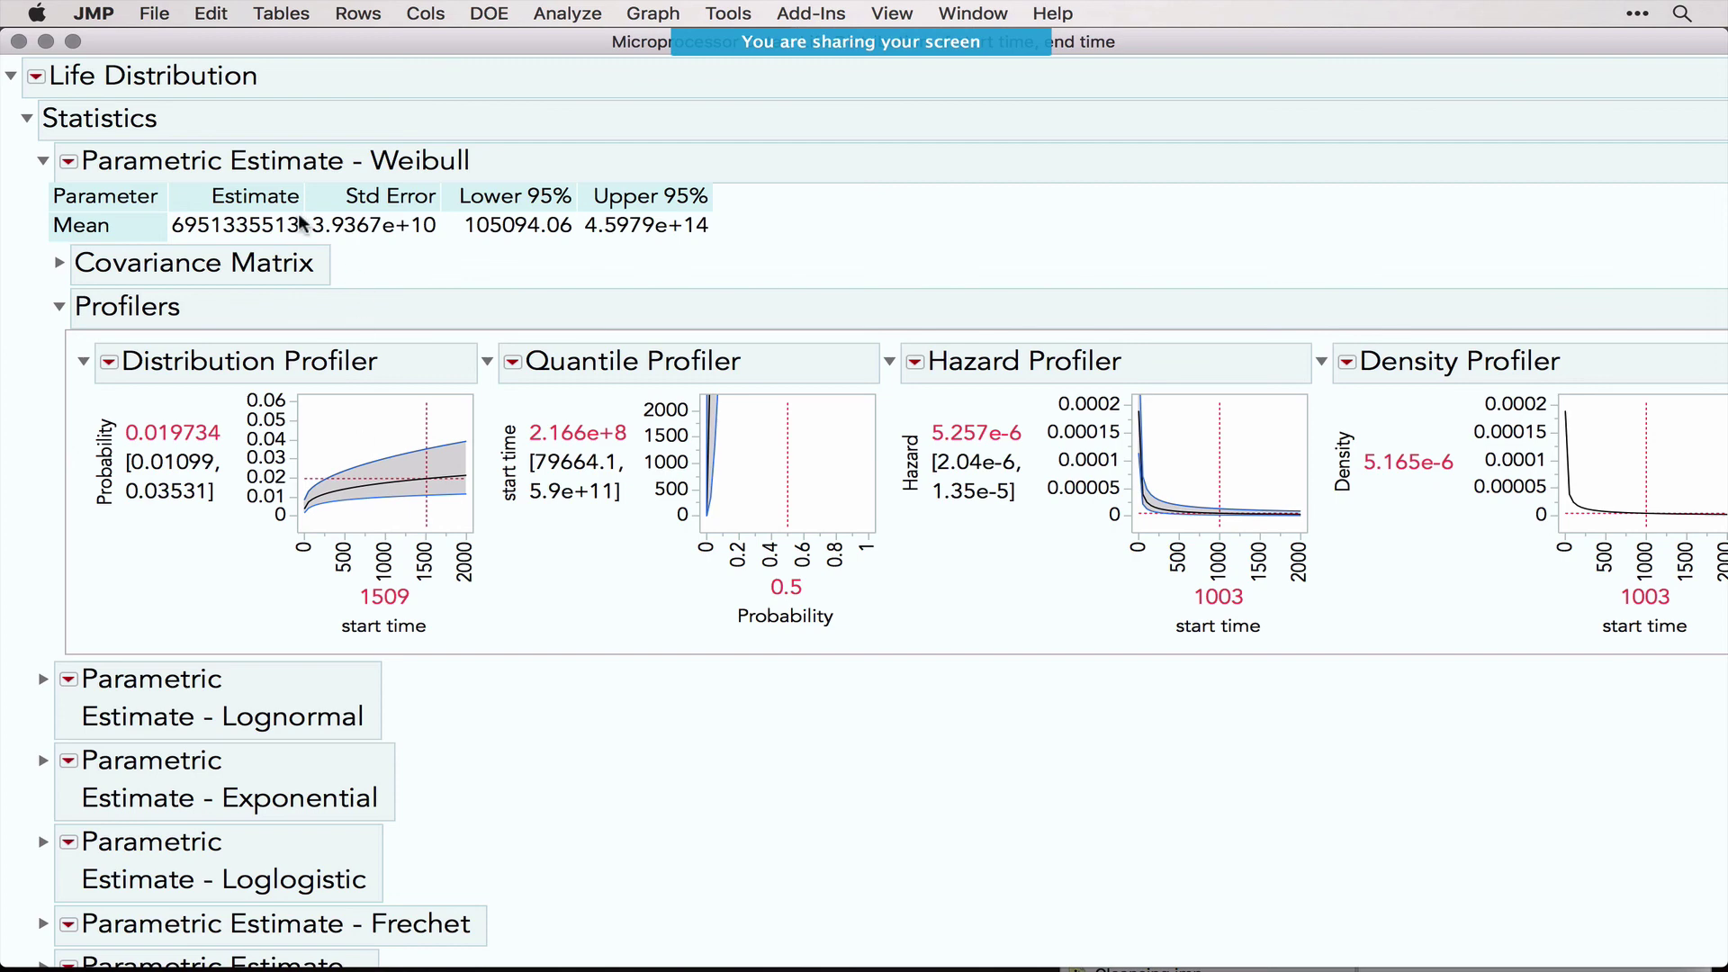
Step: Close the Life Distribution report and the Microprocessor Data table, and collapse the journal's Survival and Reliability section
click(19, 41)
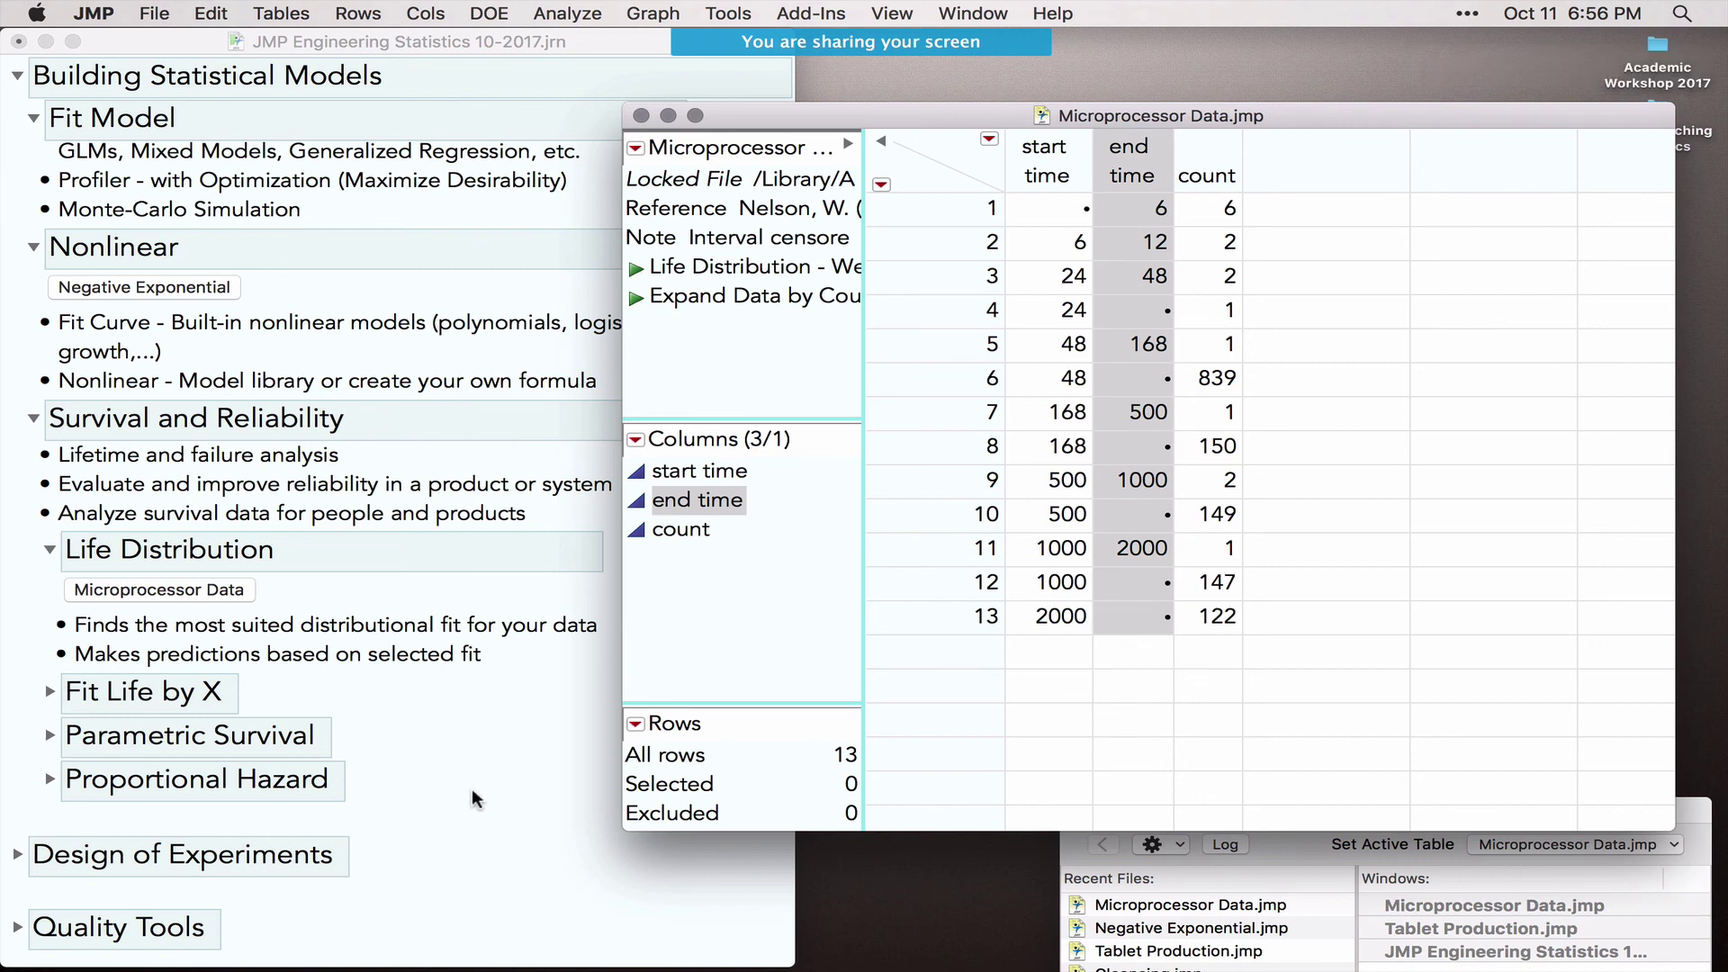
click(640, 116)
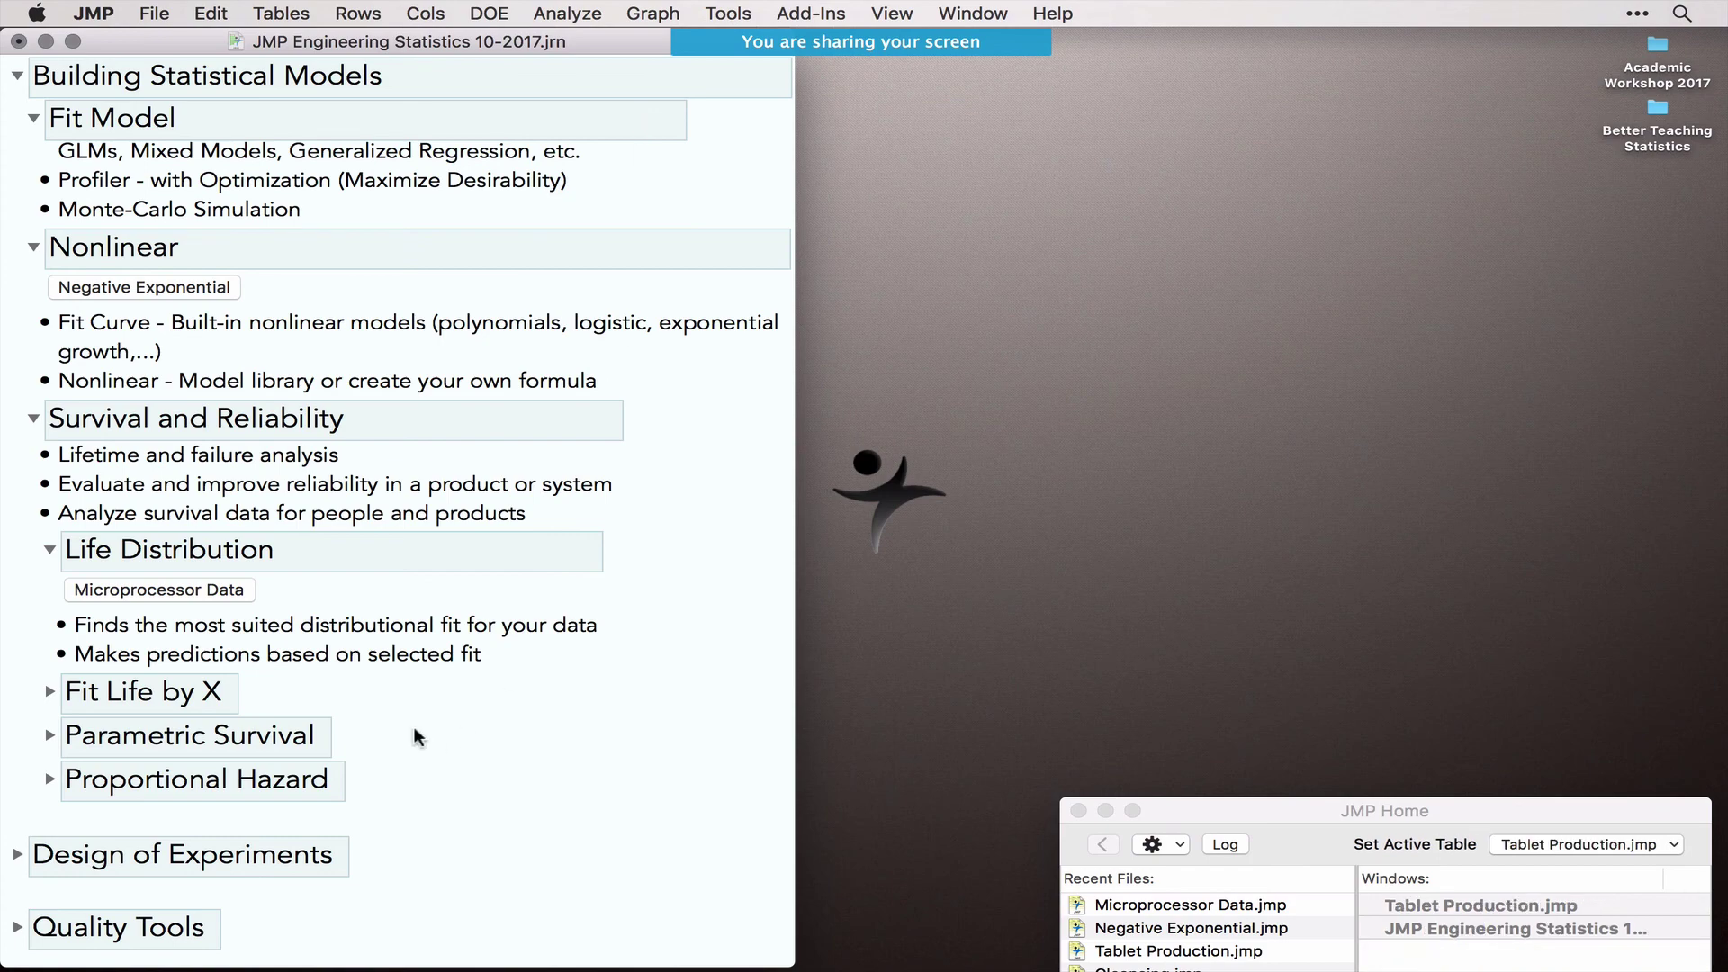
click(34, 421)
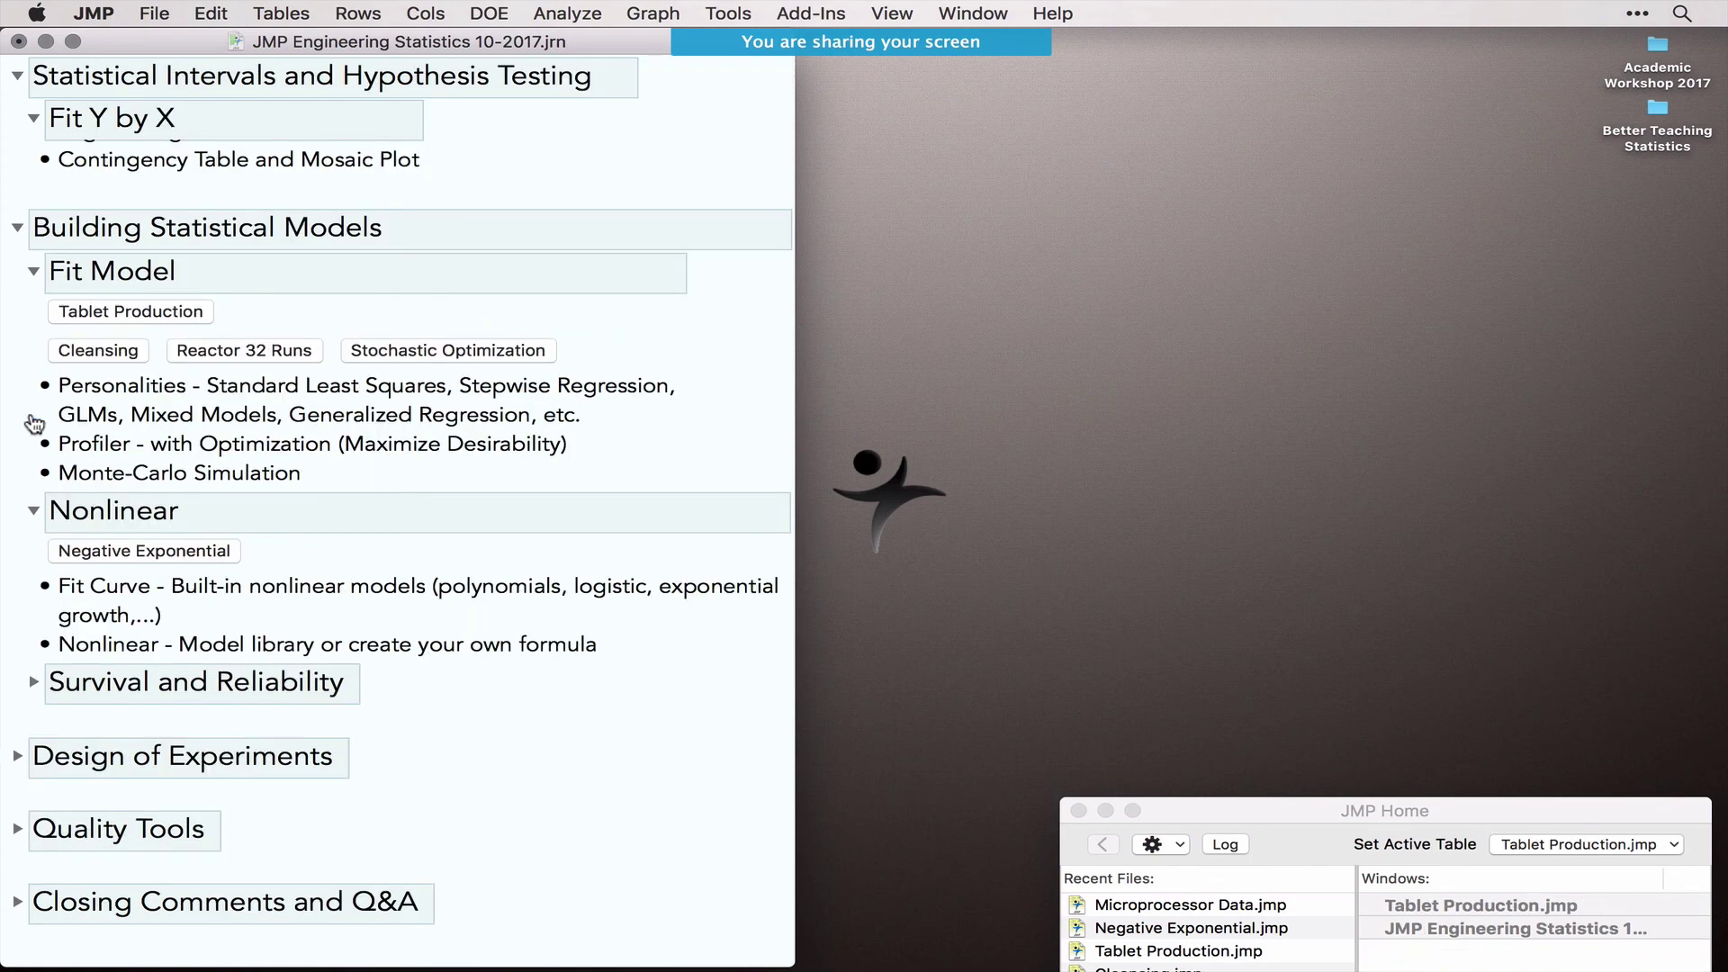
Step: Expand the journal's Design of Experiments and Quality Tools sections
click(17, 756)
scroll(326, 815, down, 3)
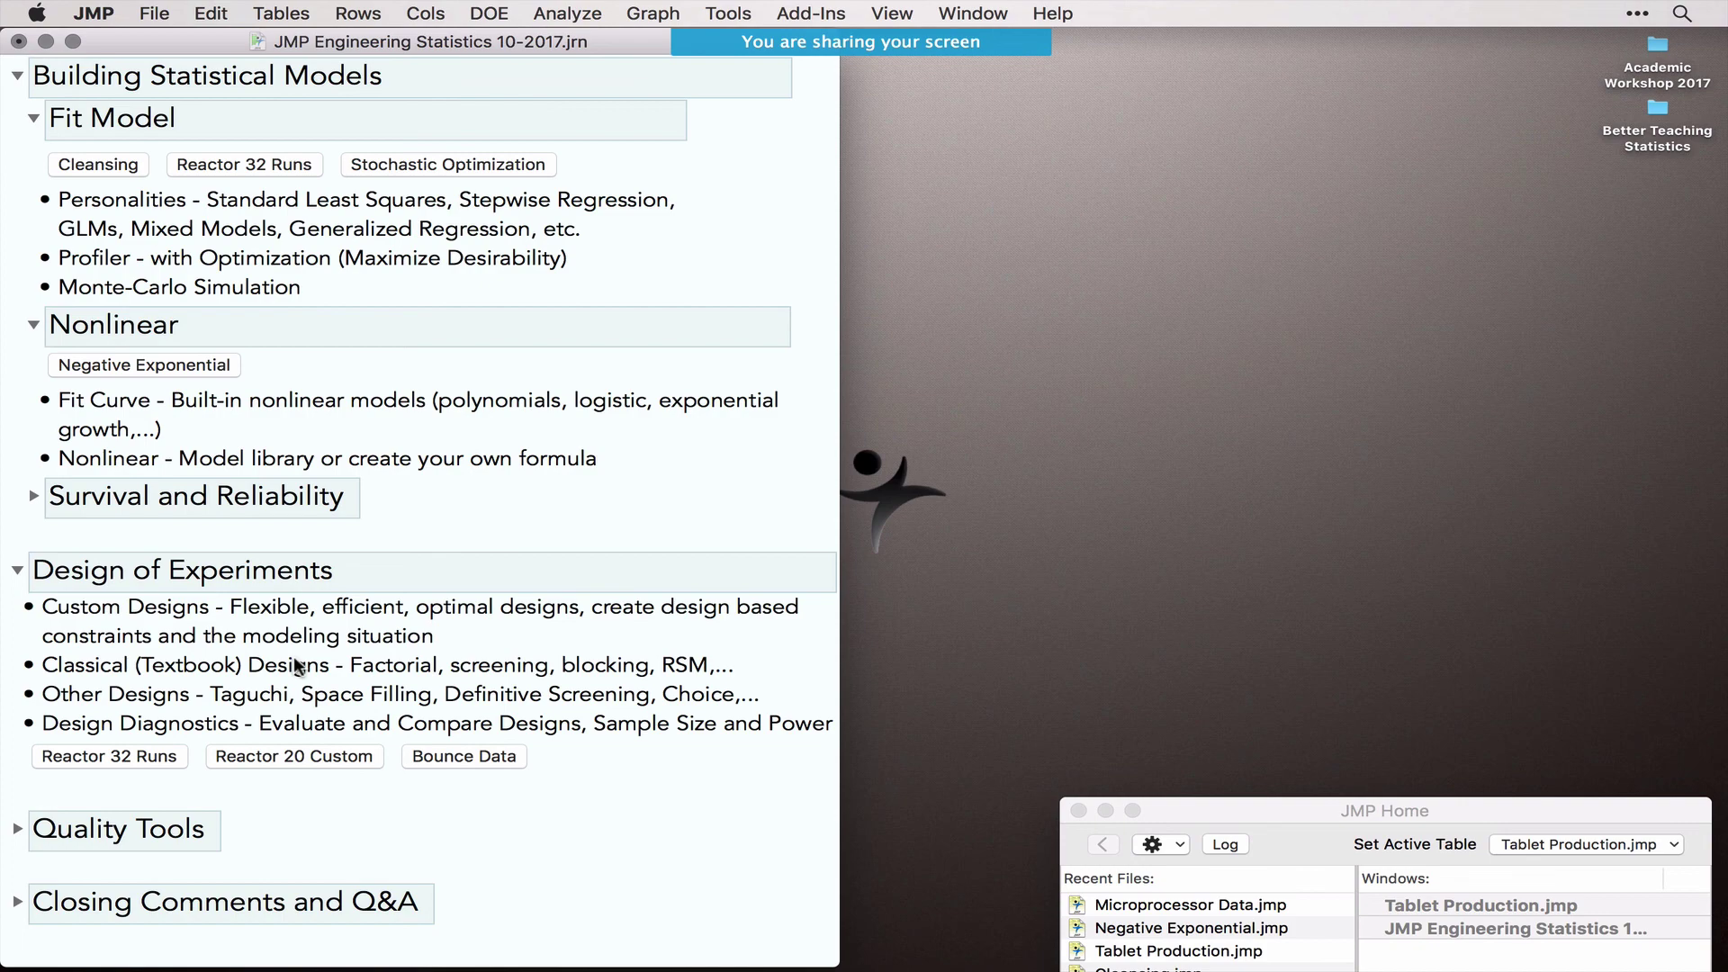
click(17, 828)
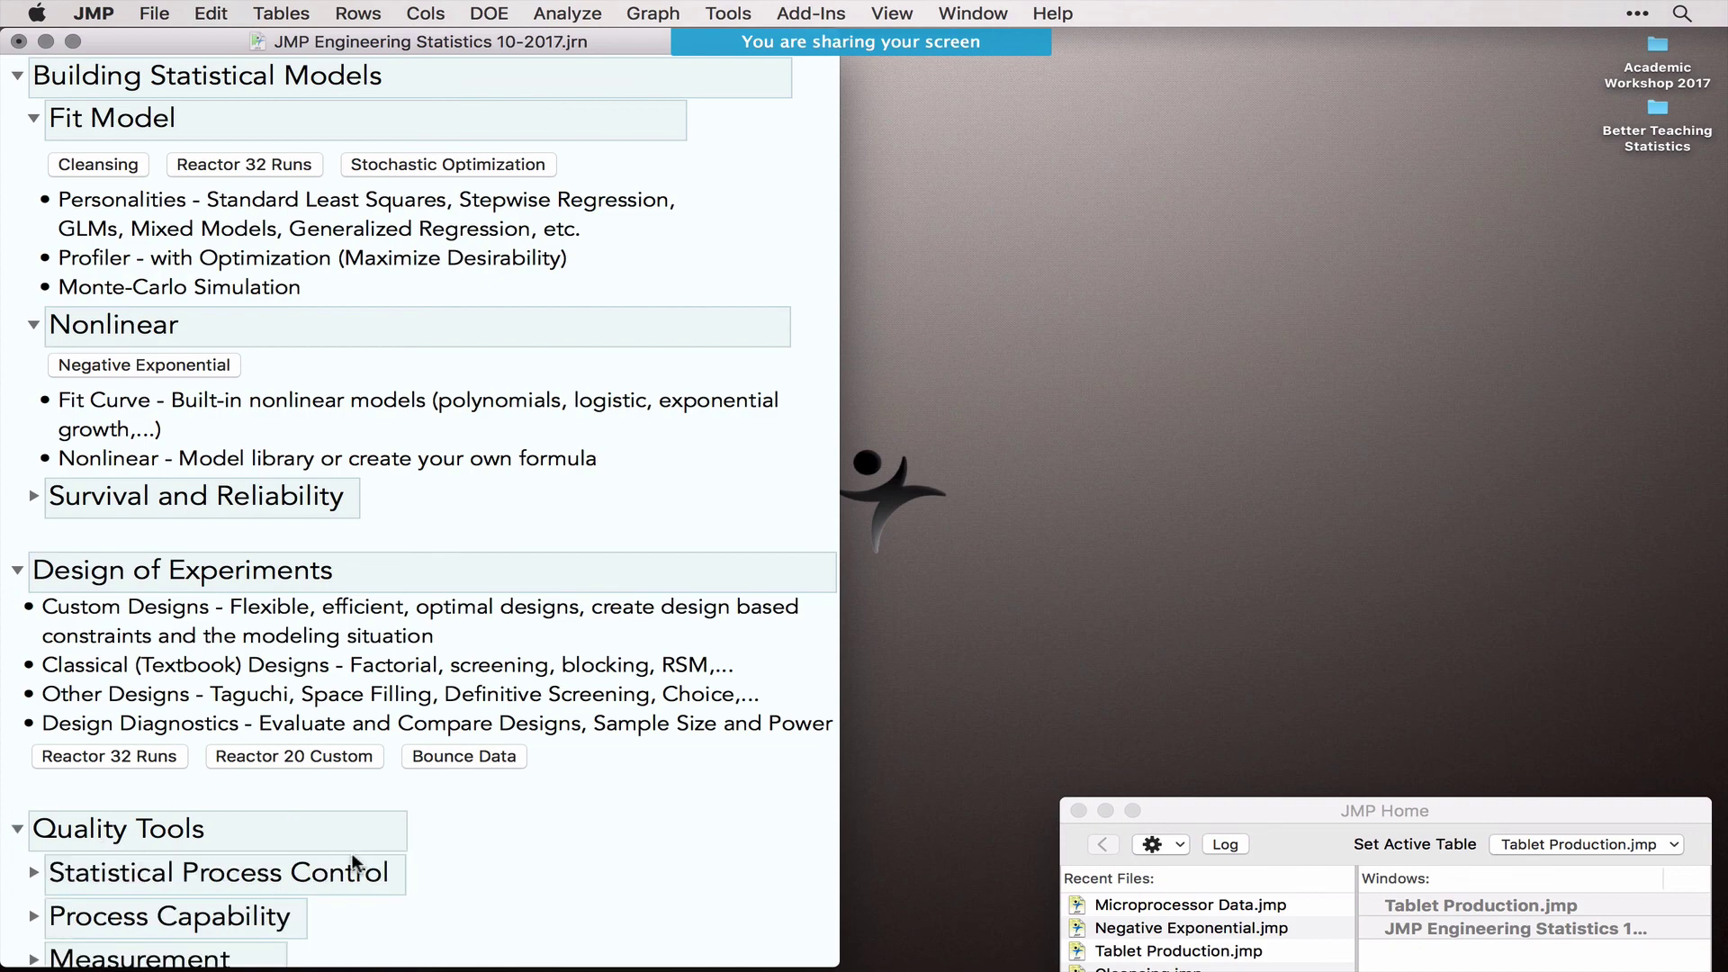
scroll(353, 863, down, 5)
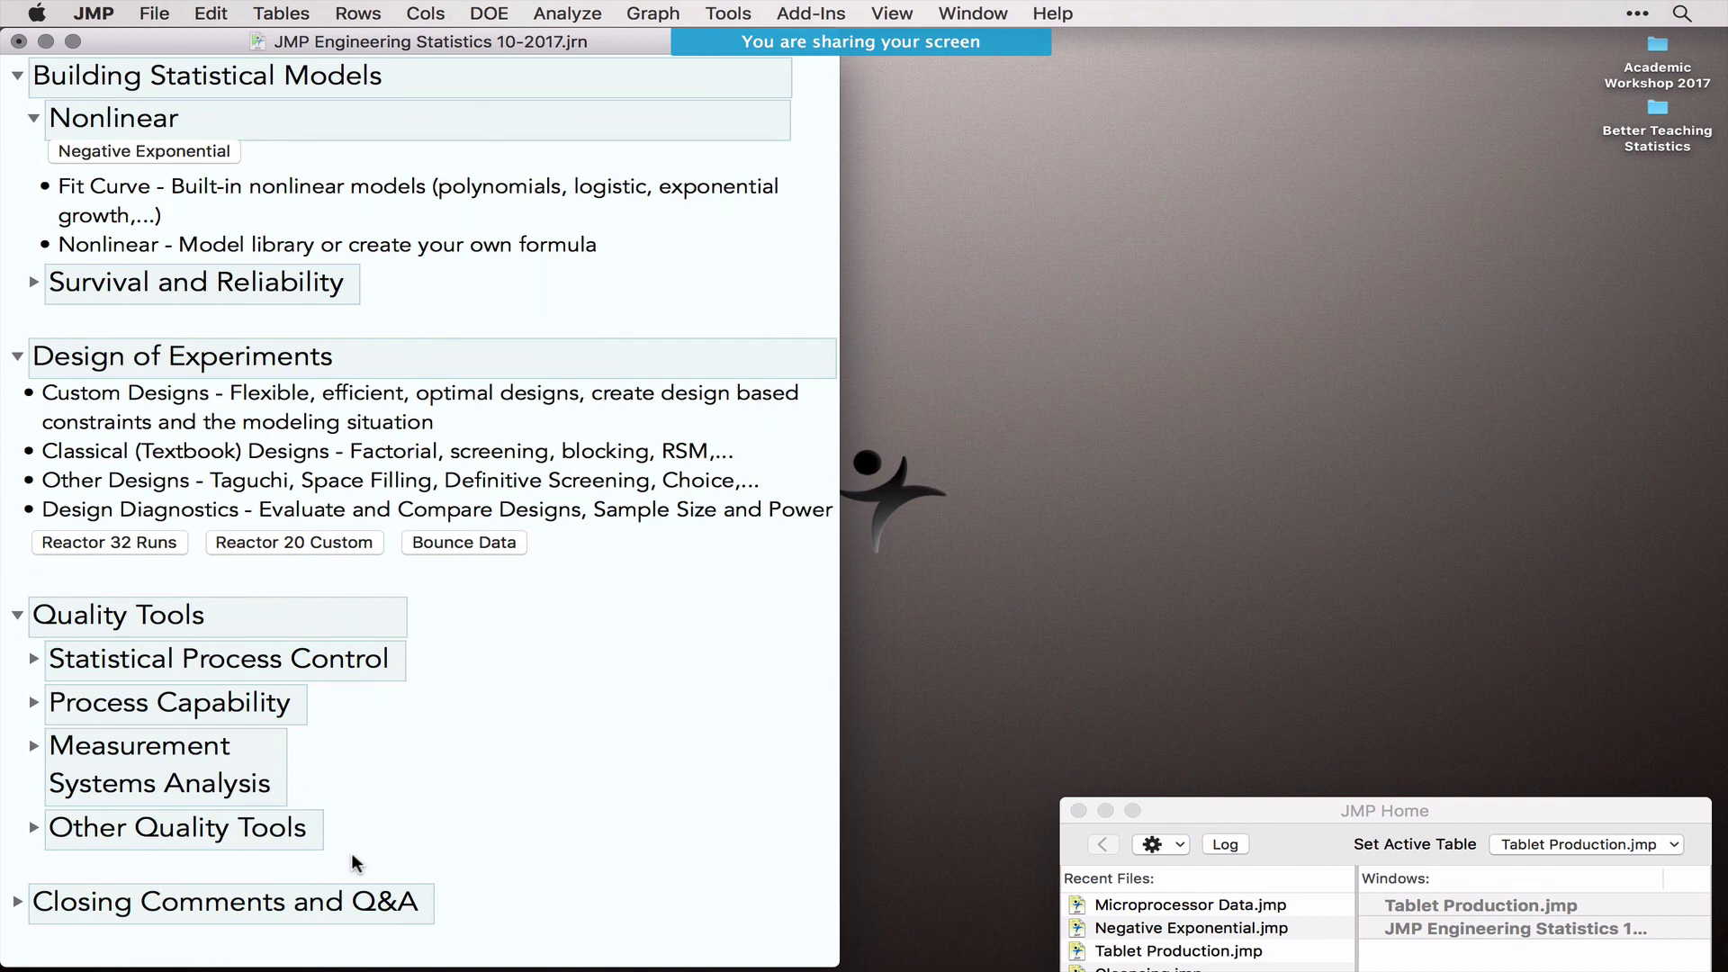
Step: Expand the Statistical Process Control section of the journal and open the Diameter table
click(33, 659)
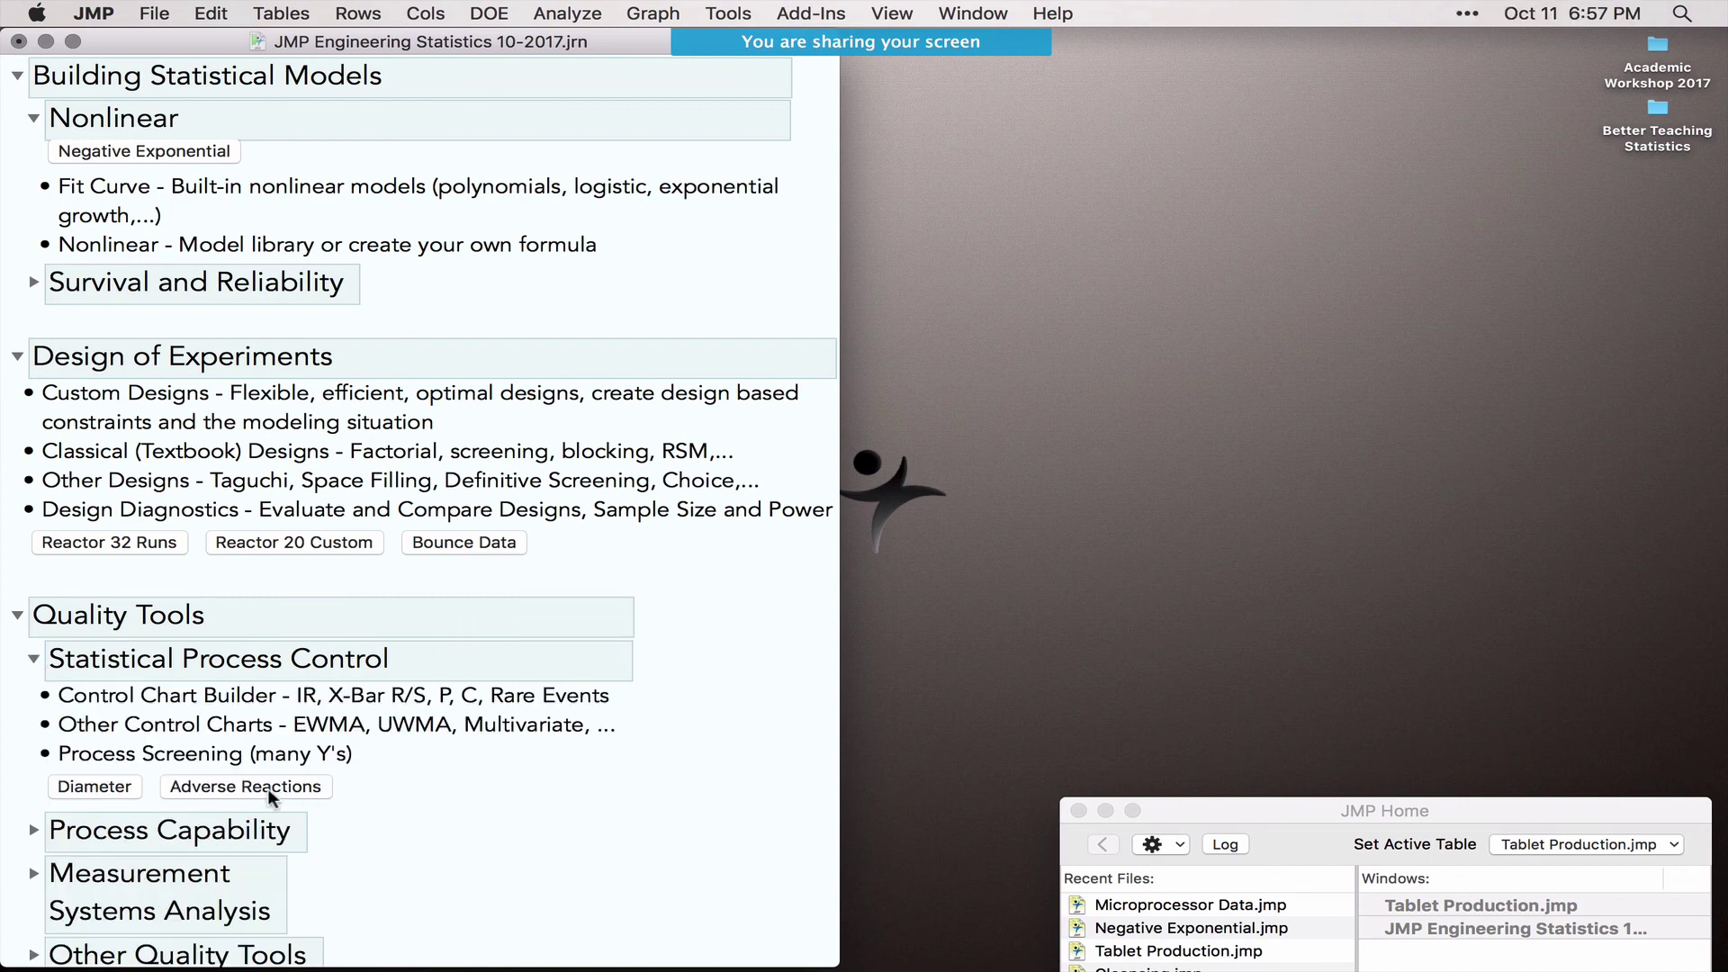
click(100, 791)
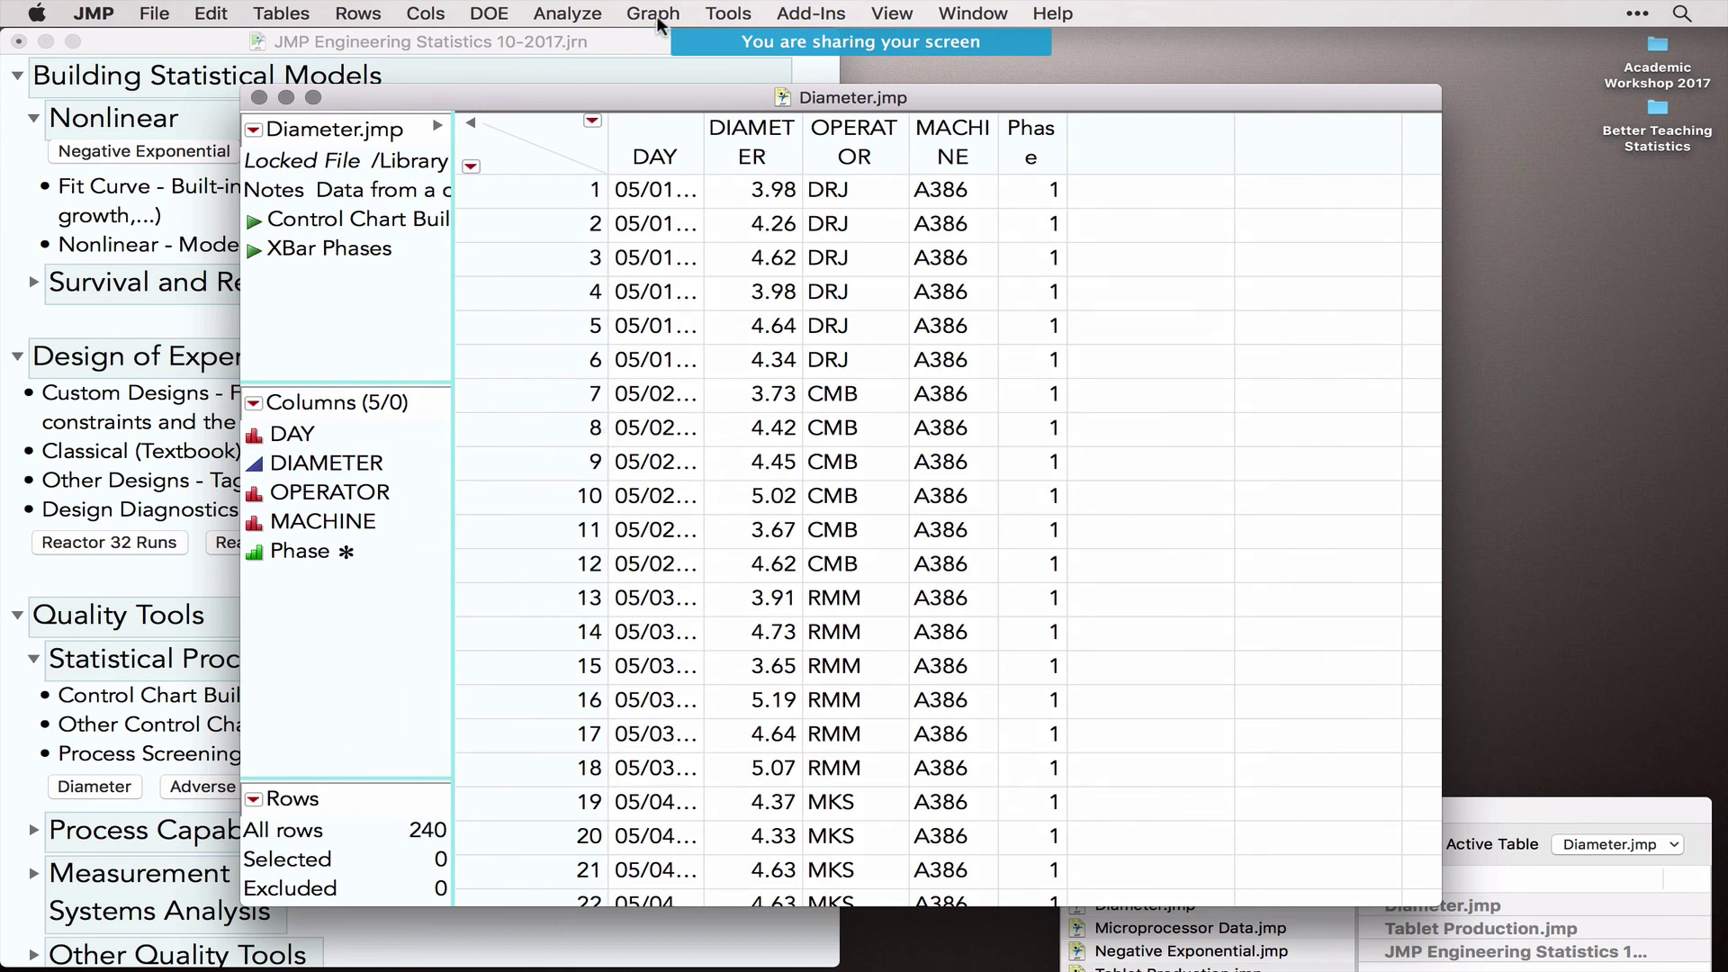
Step: Launch Control Chart Builder on the Diameter table and chart DIAMETER as the response
click(587, 16)
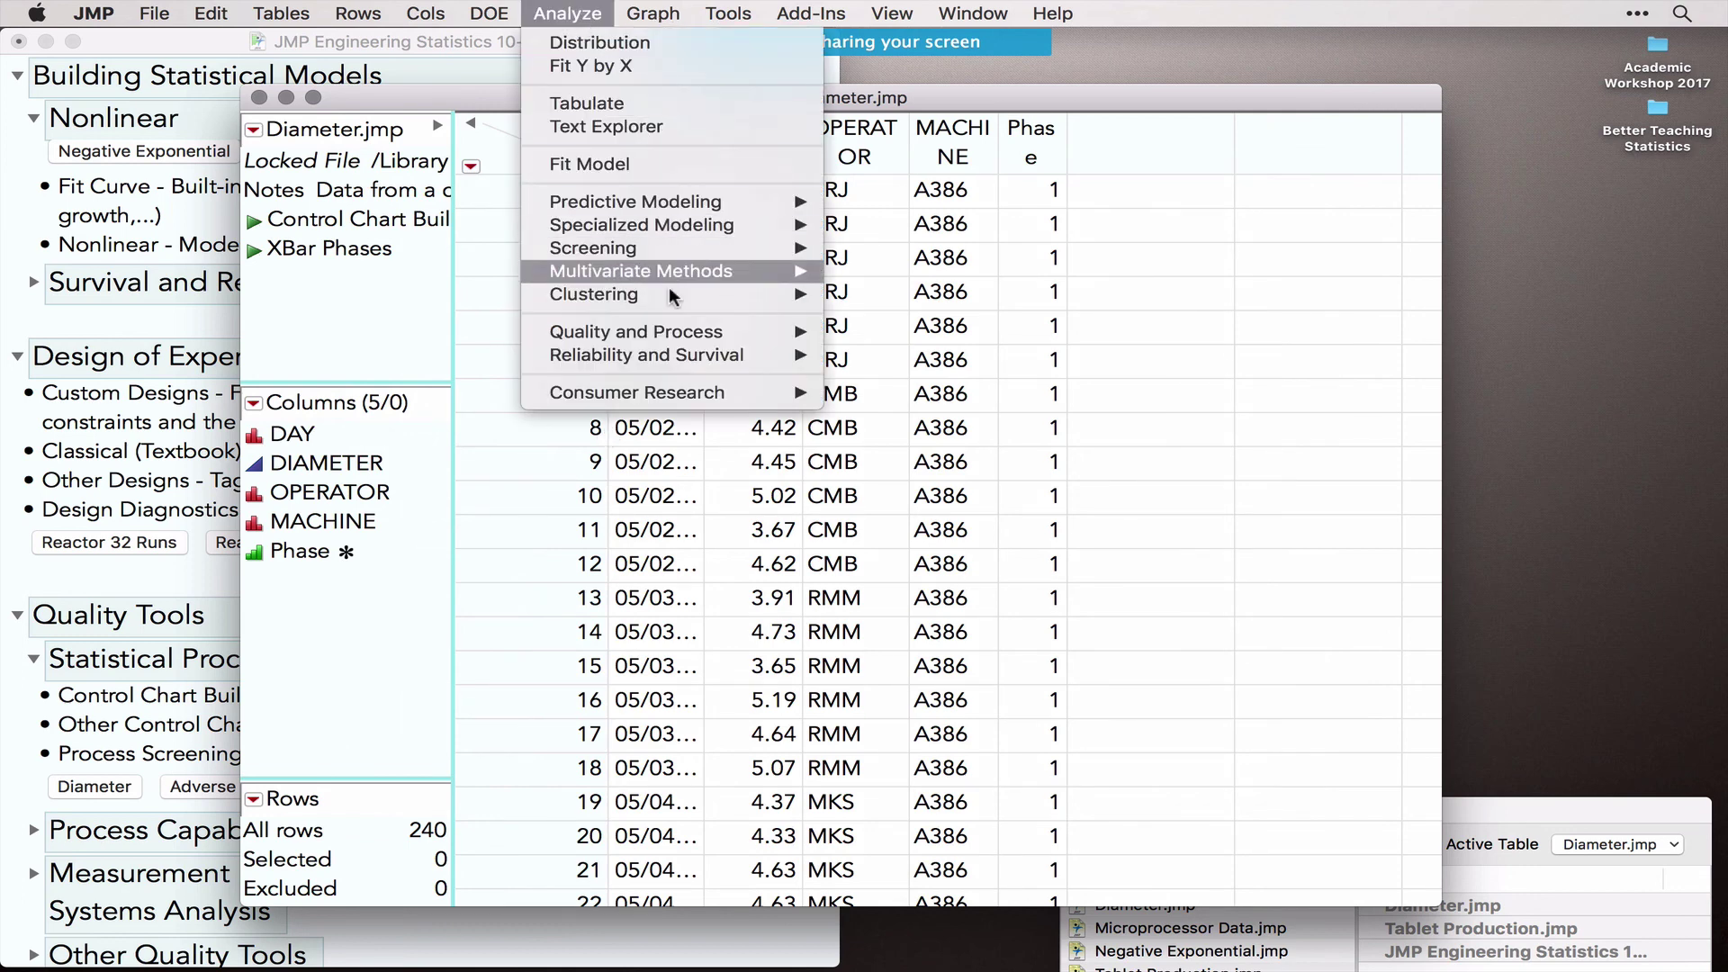
mouse_move(672, 331)
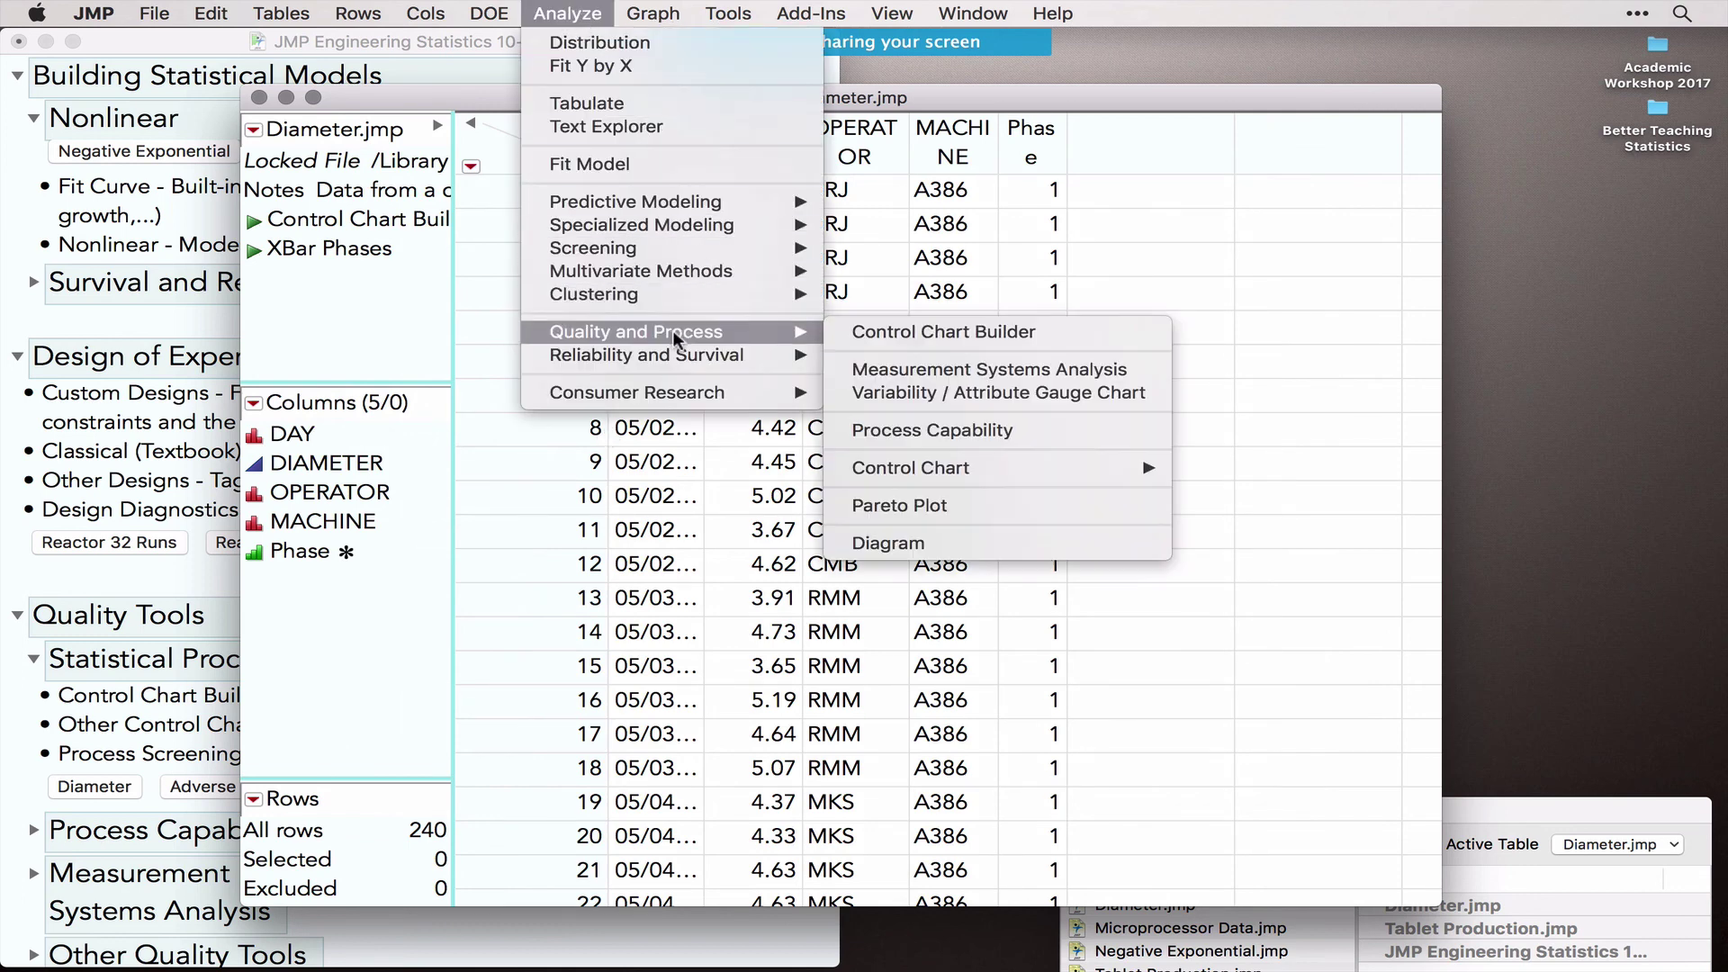
click(937, 331)
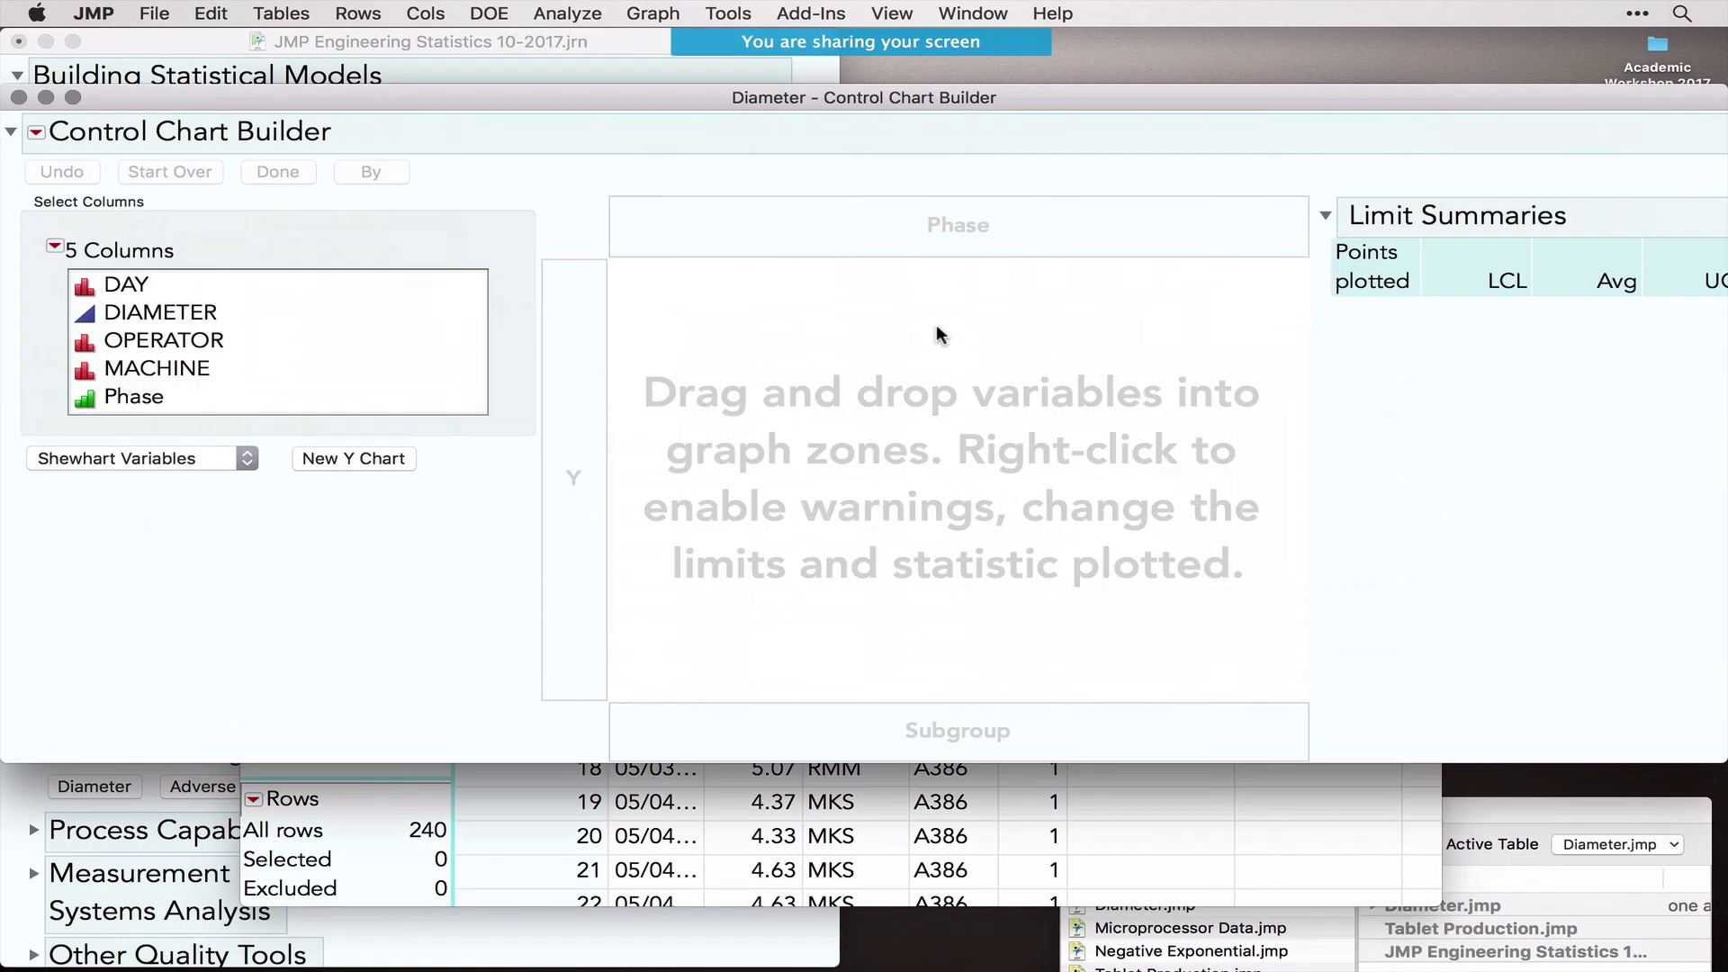
drag(155, 313, 858, 438)
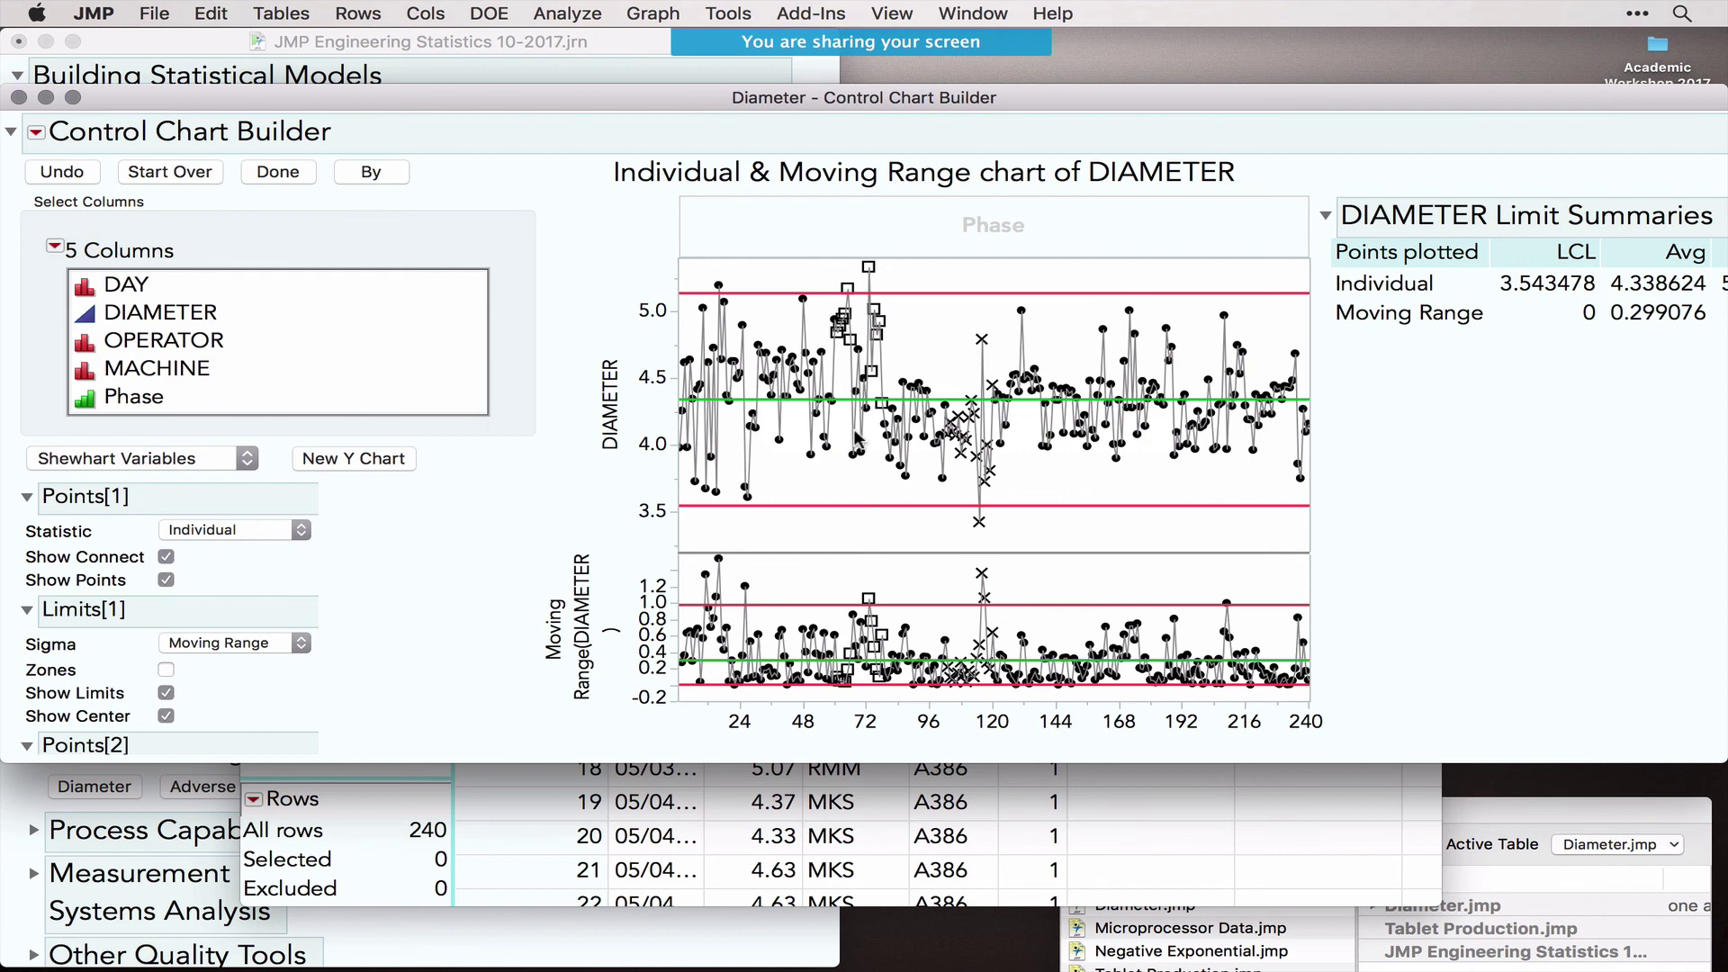
Step: Assign DAY as the subgroup variable and Phase as the phase variable of the DIAMETER chart
drag(121, 286, 155, 289)
drag(776, 636, 927, 716)
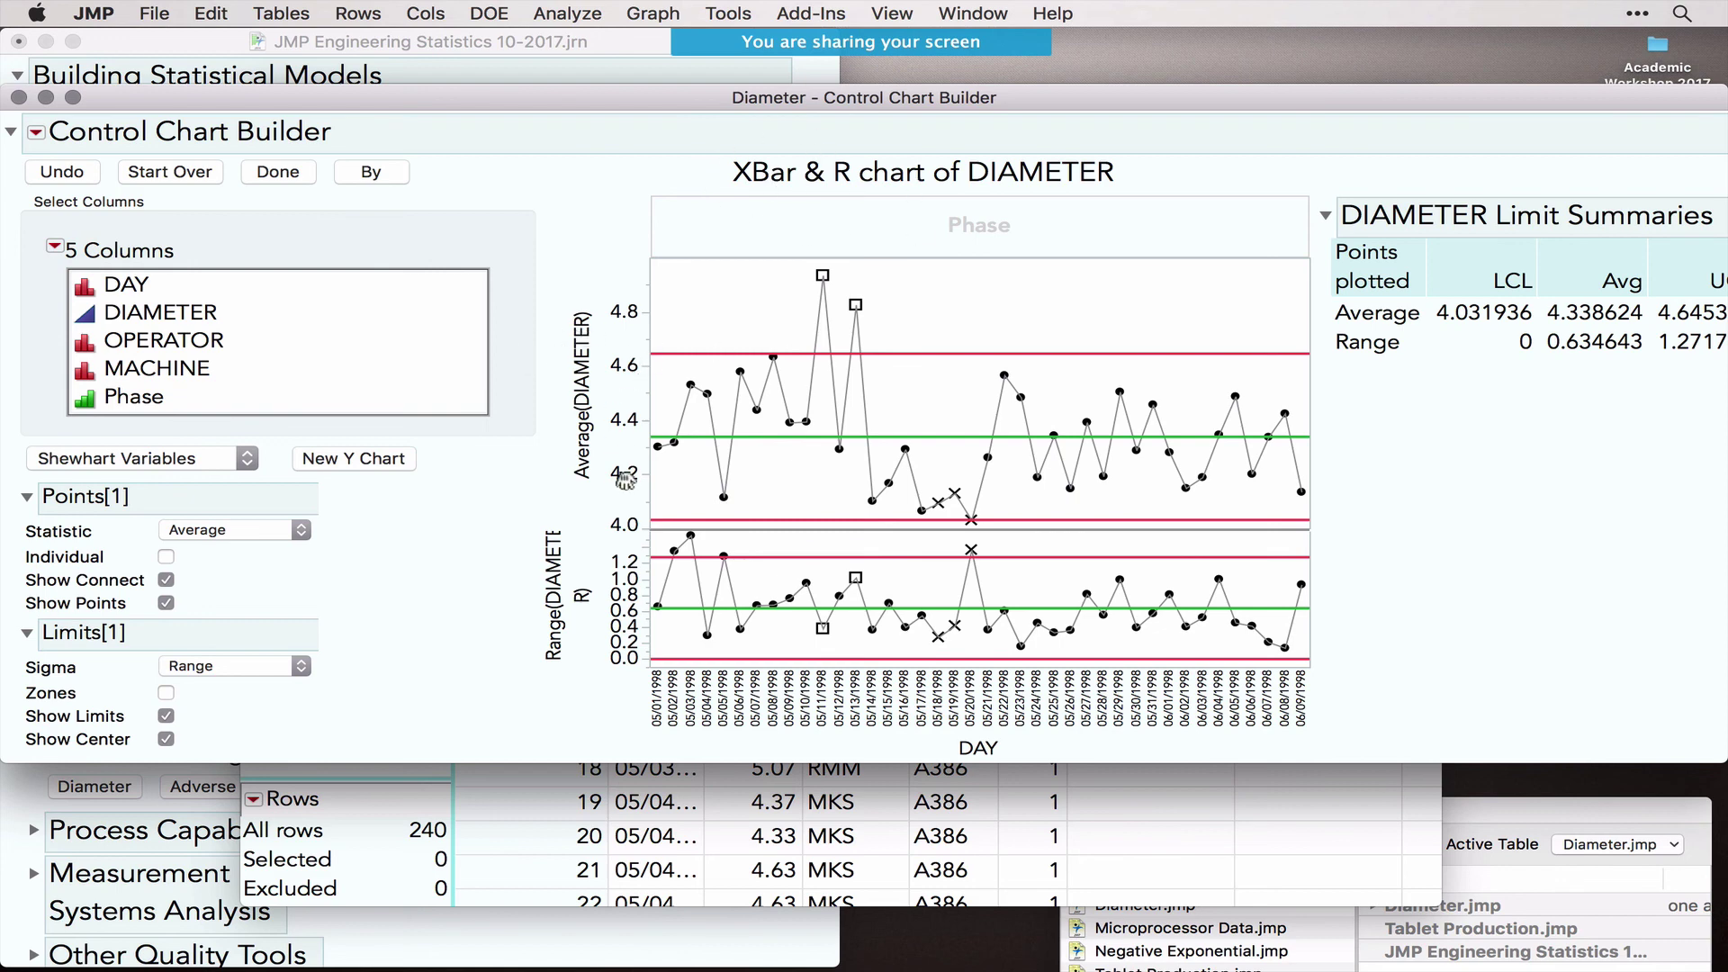
click(135, 397)
drag(227, 385, 927, 220)
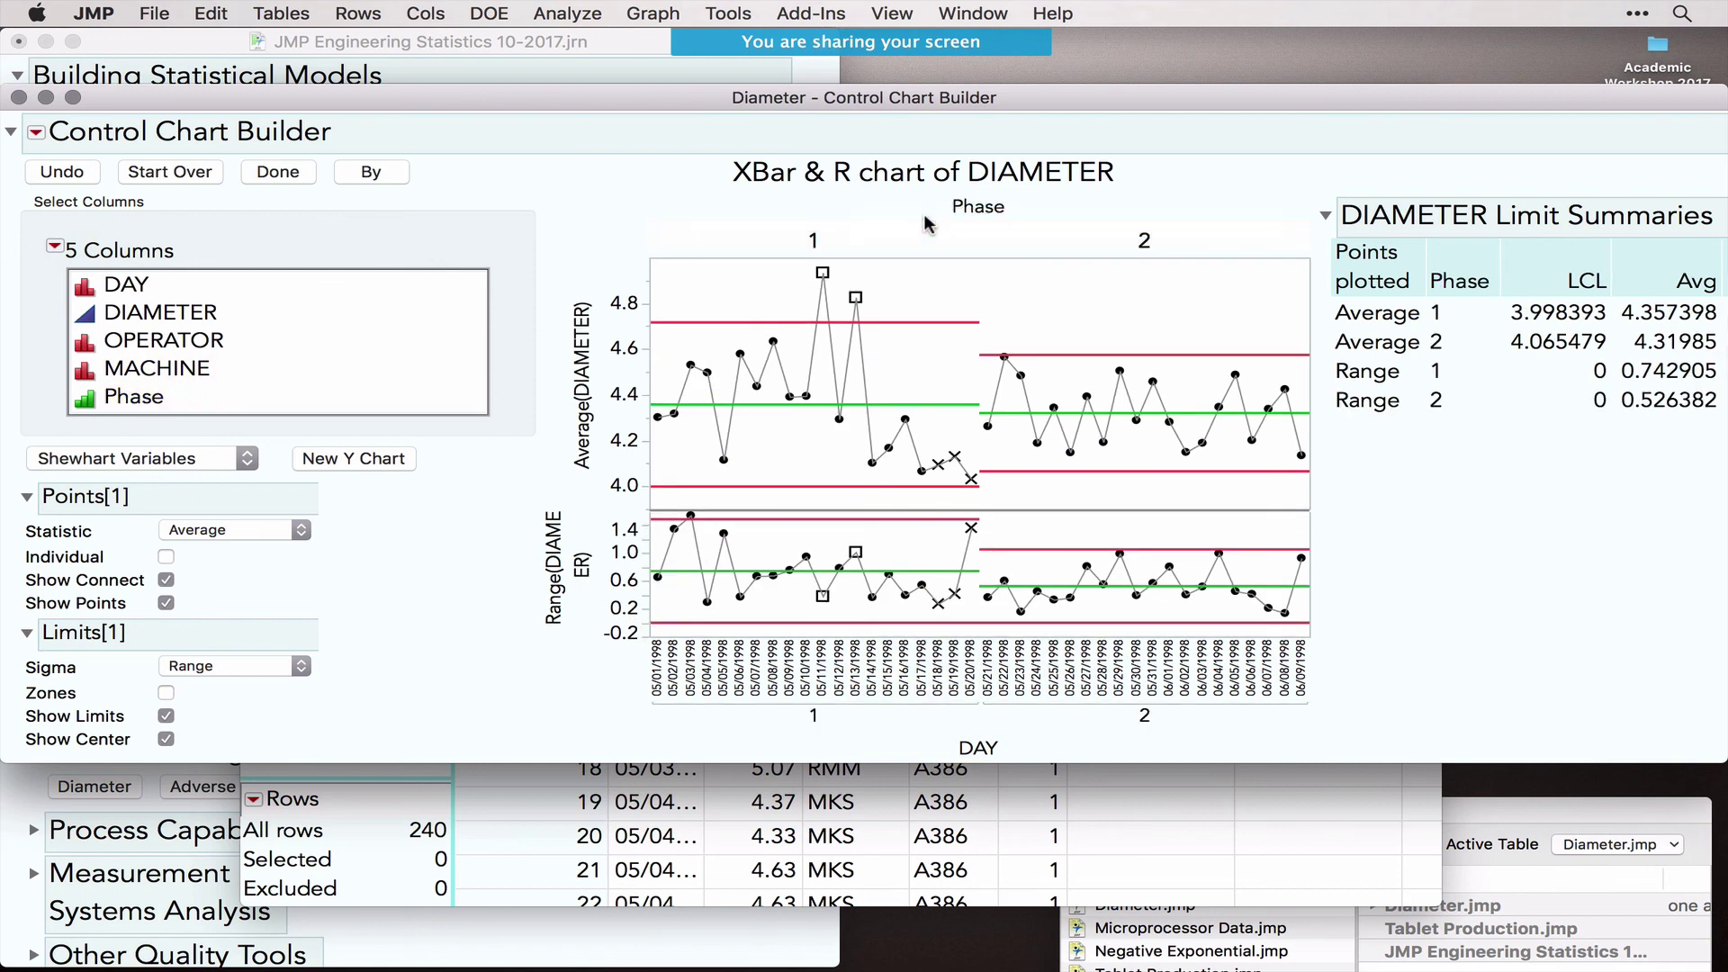
Step: Turn on all warning tests for the Average chart of DIAMETER and check which test a flagged phase 1 point fails
right_click(947, 279)
mouse_move(963, 288)
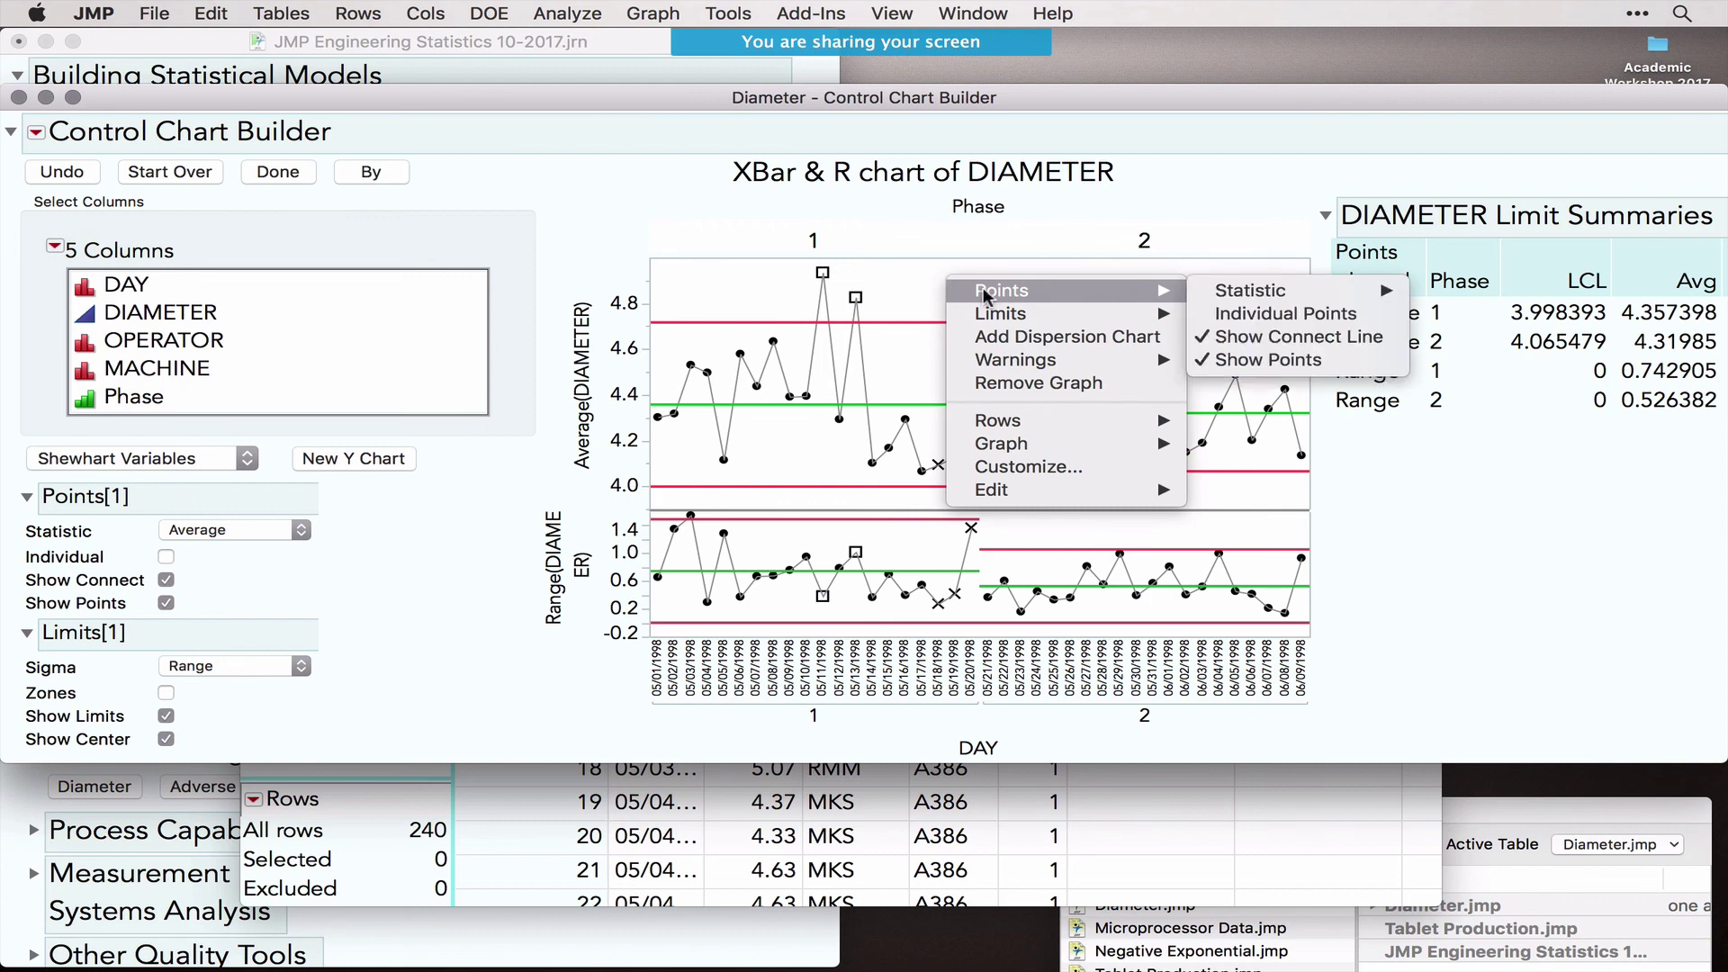
mouse_move(1035, 365)
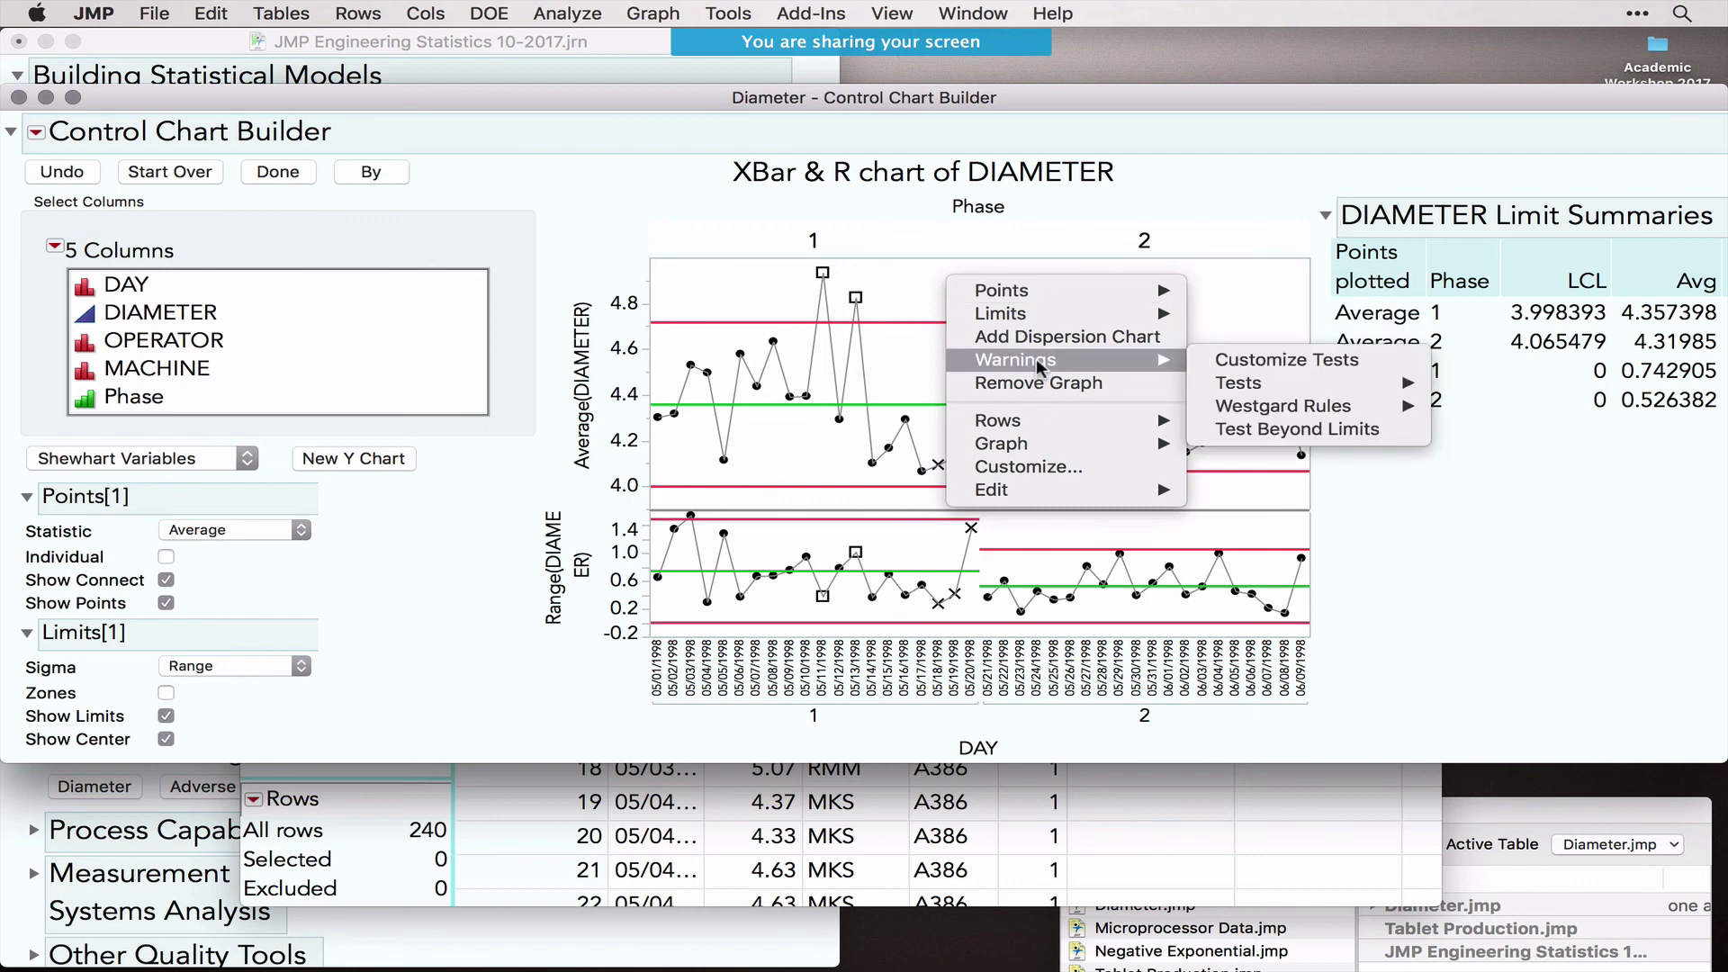
mouse_move(1283, 378)
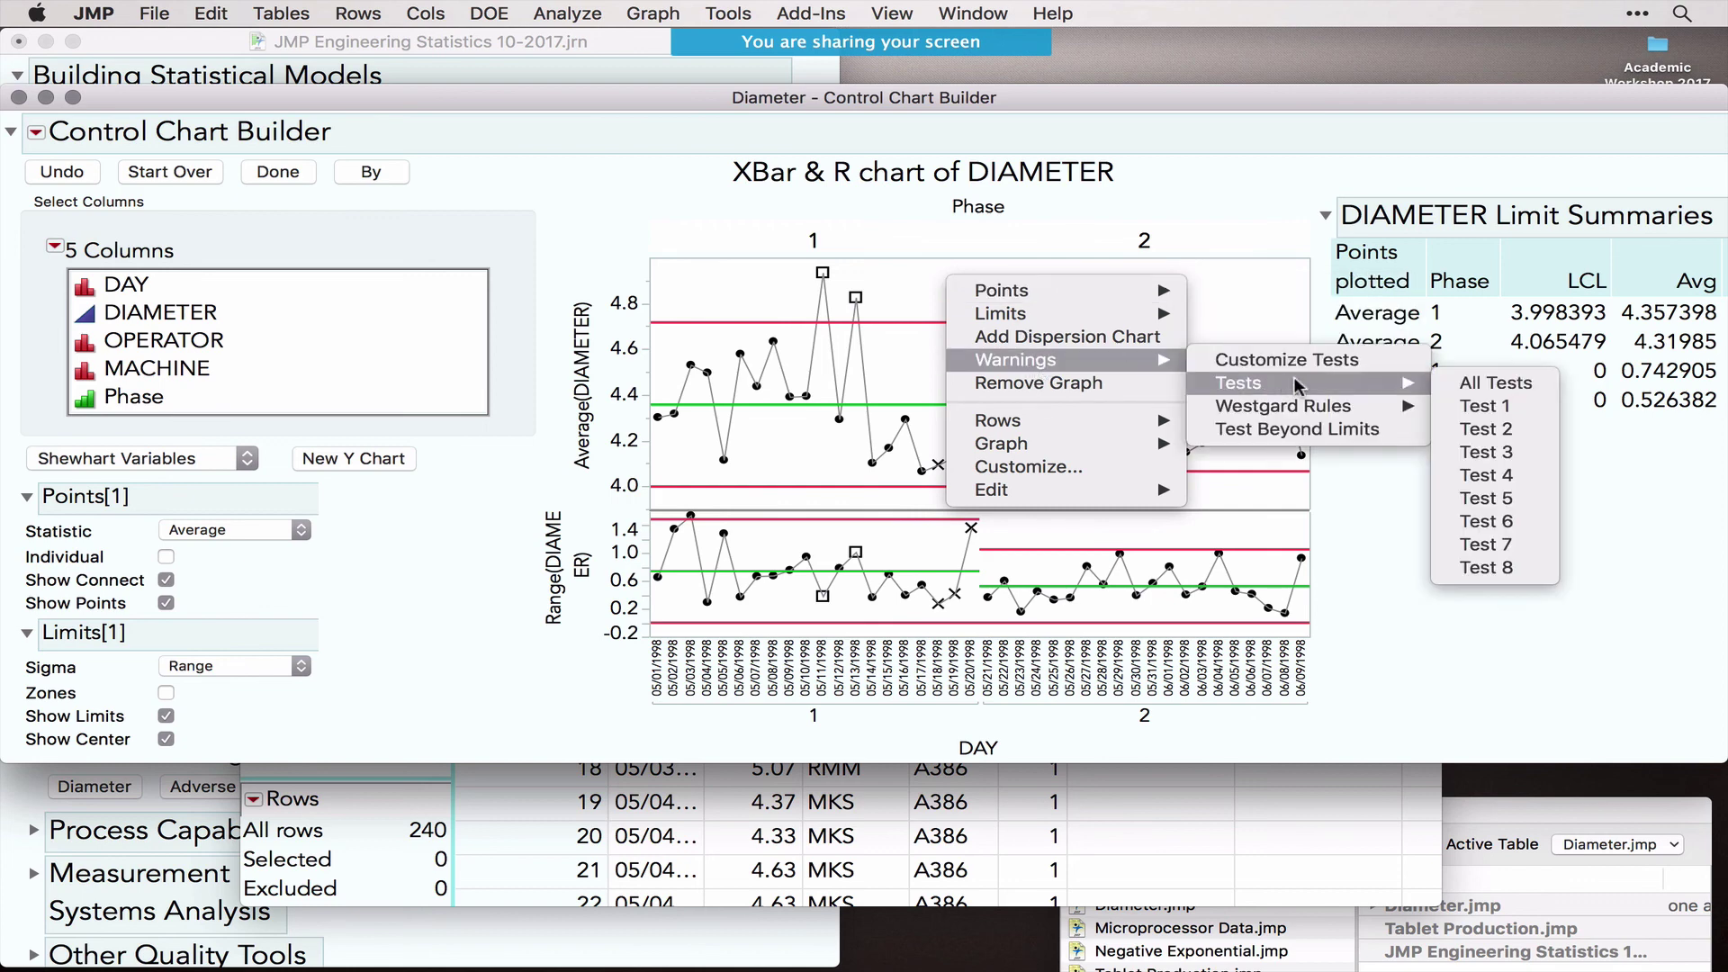
click(1496, 380)
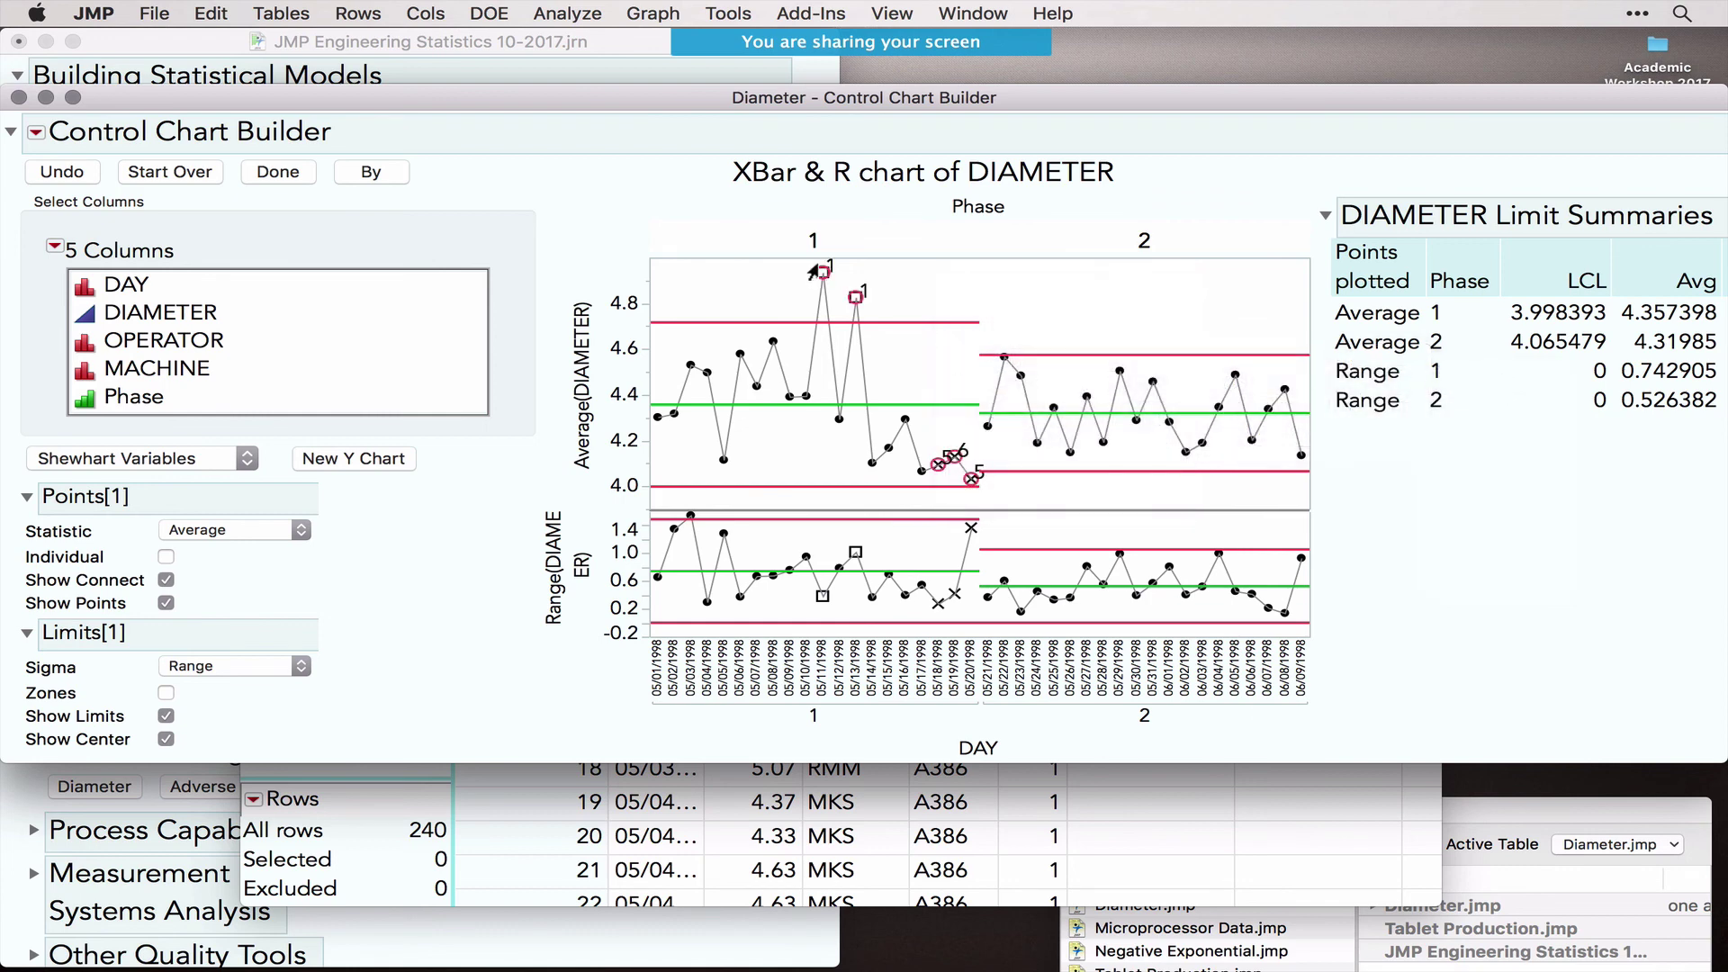
mouse_move(820, 277)
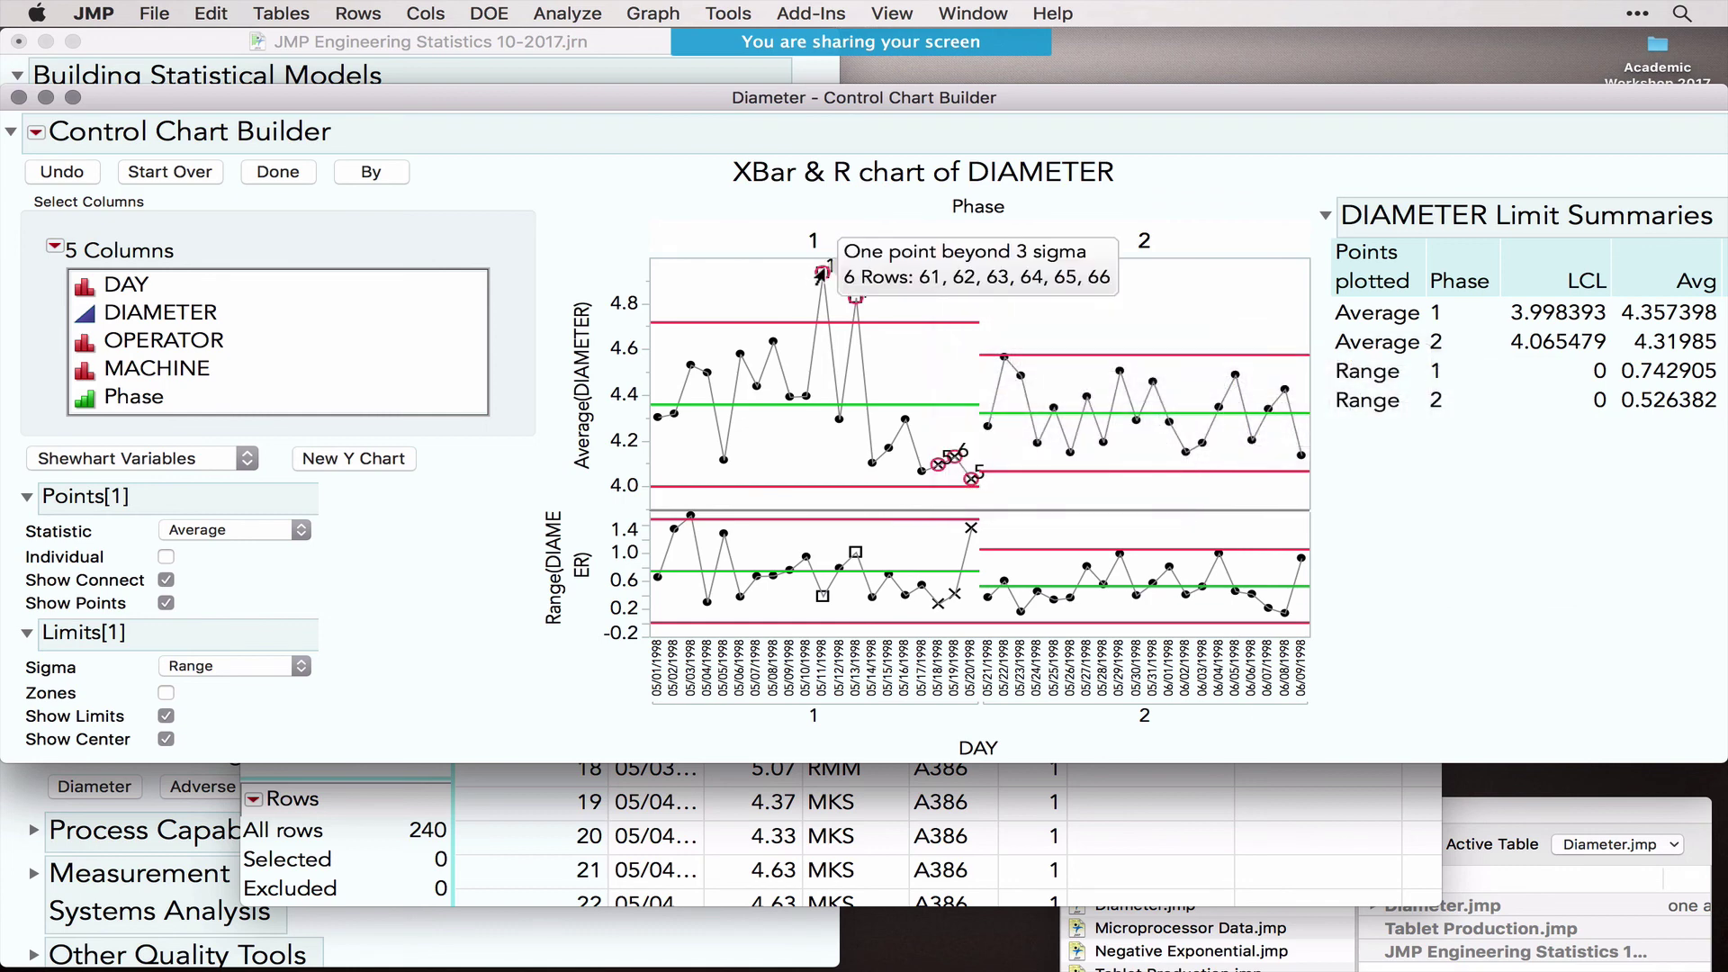
mouse_move(949, 459)
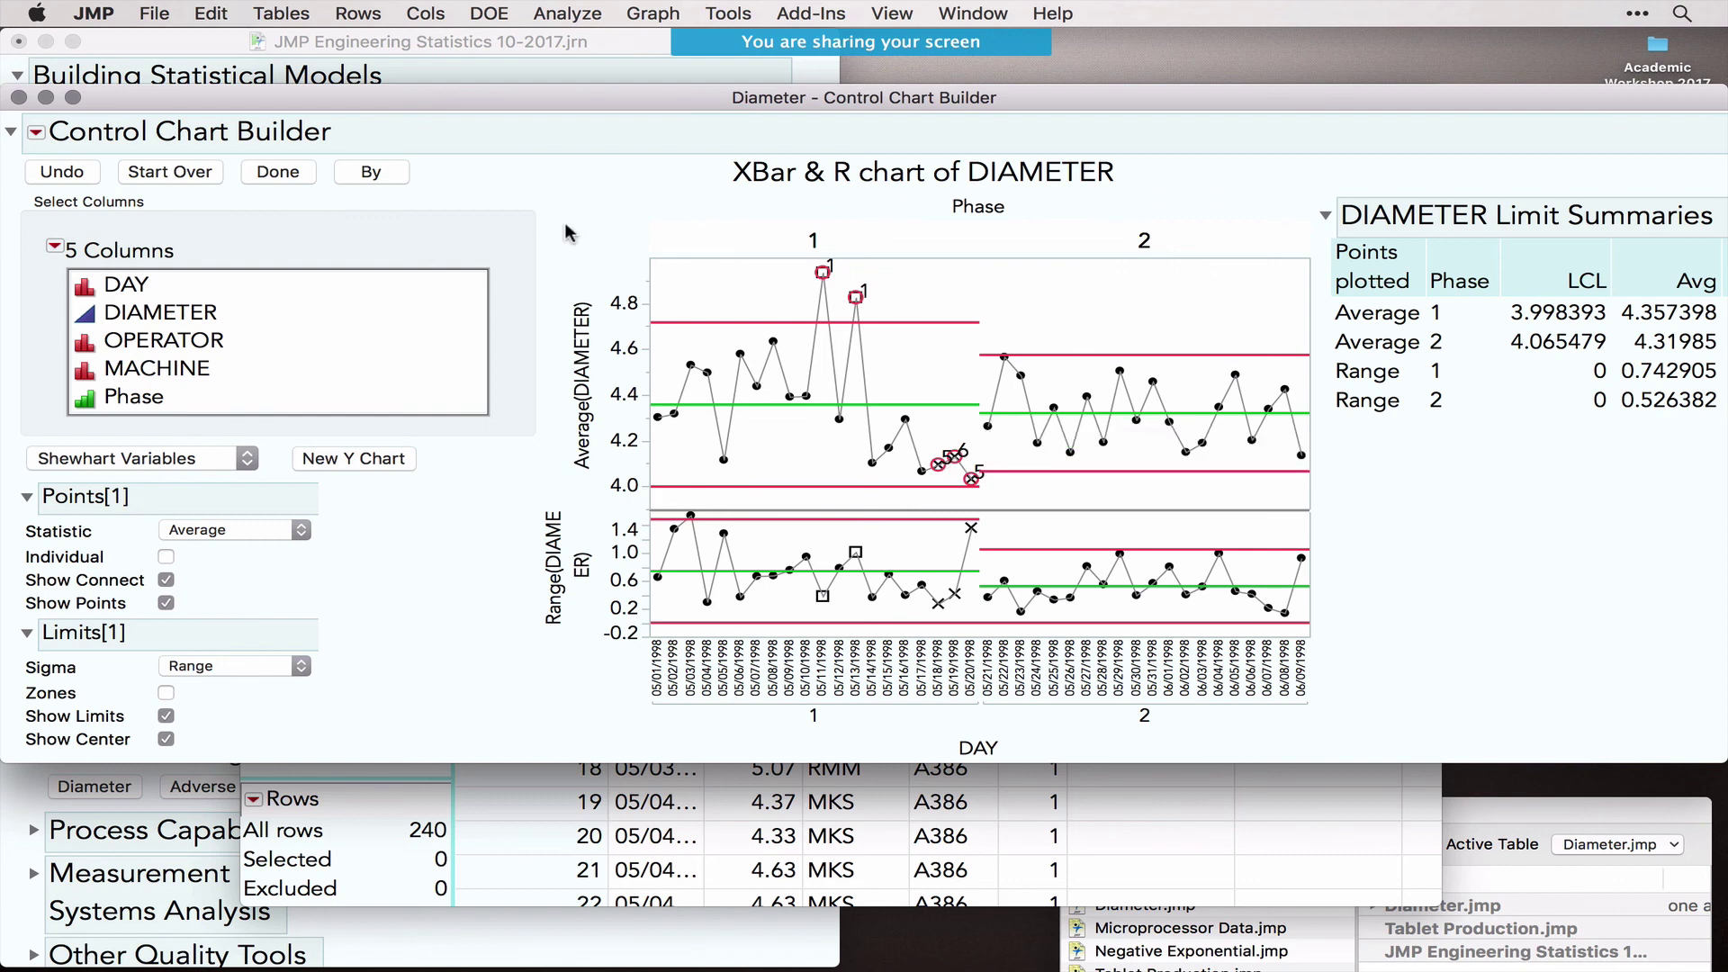
Step: Finish editing the DIAMETER control chart and close its report window
click(279, 171)
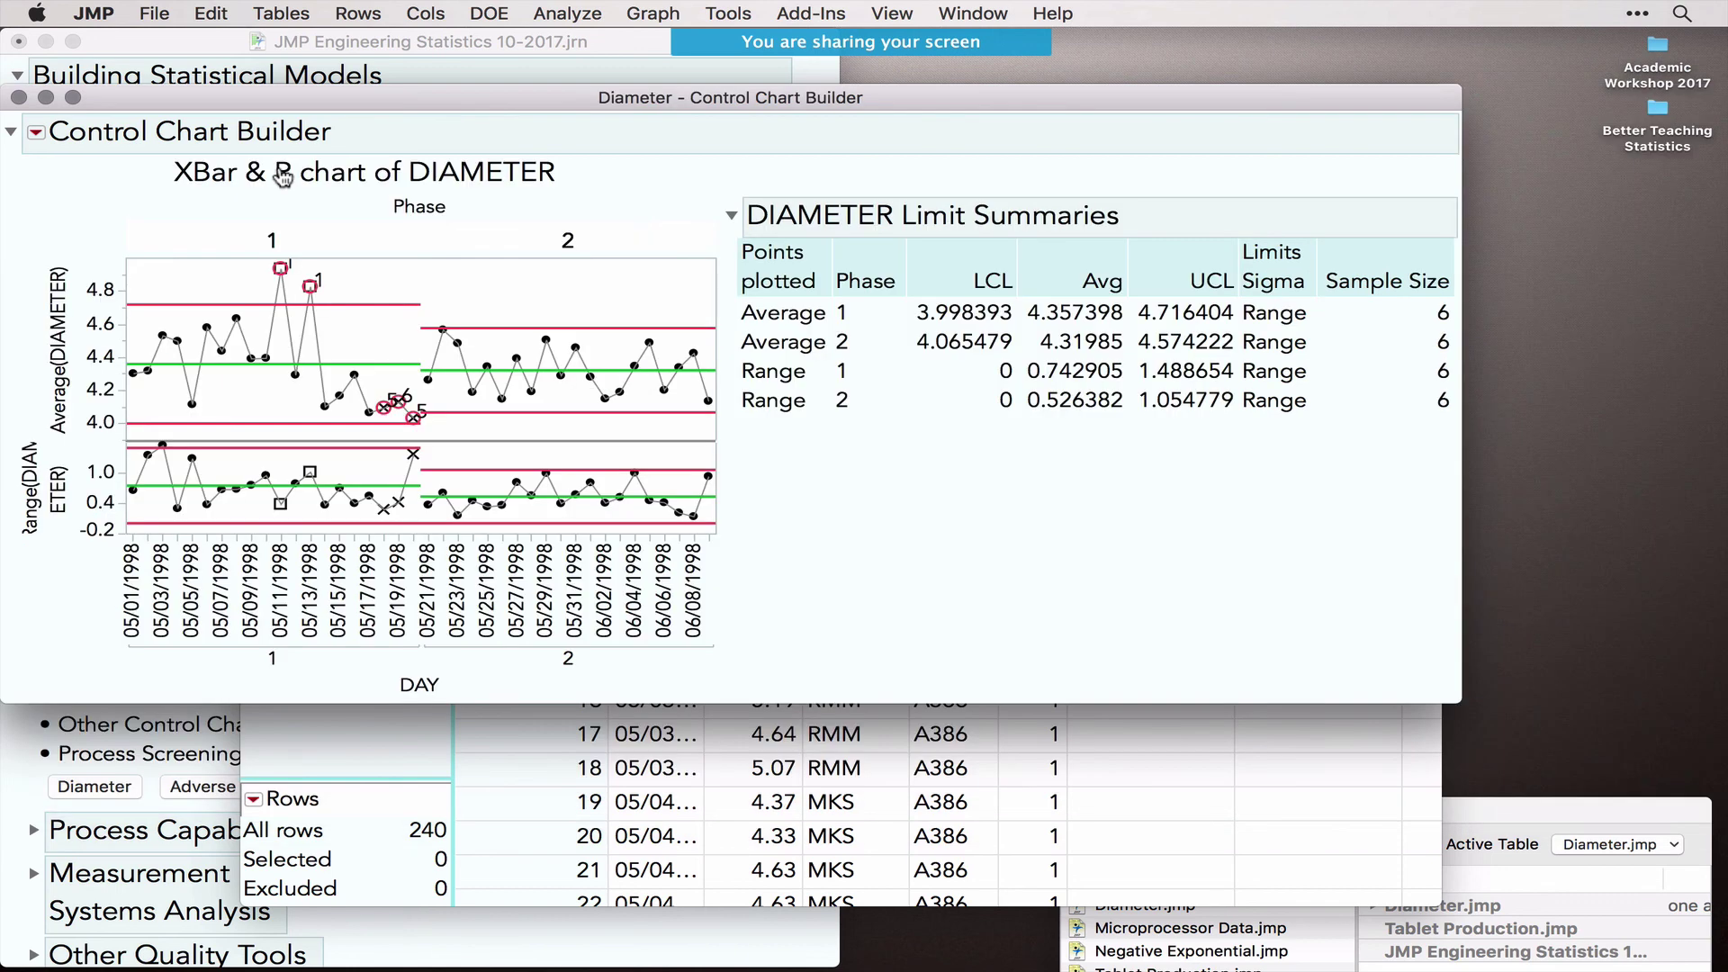
click(18, 98)
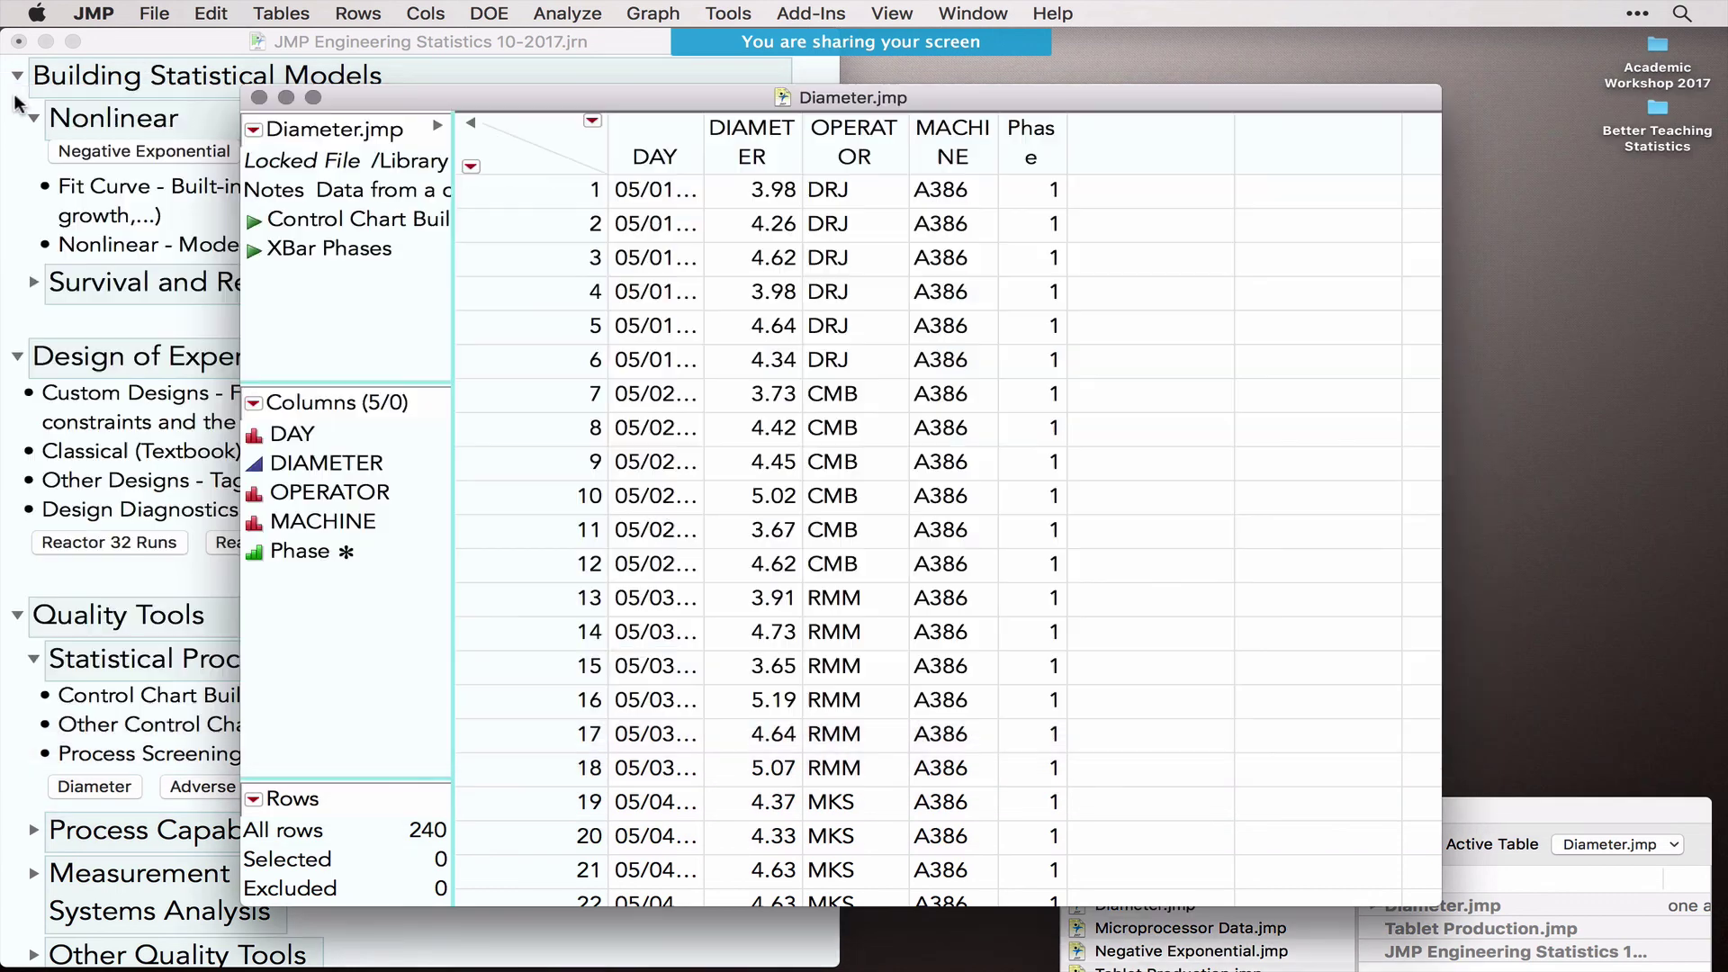
Step: Review the available Quality and Process platforms and the list of JMP documentation books
click(565, 11)
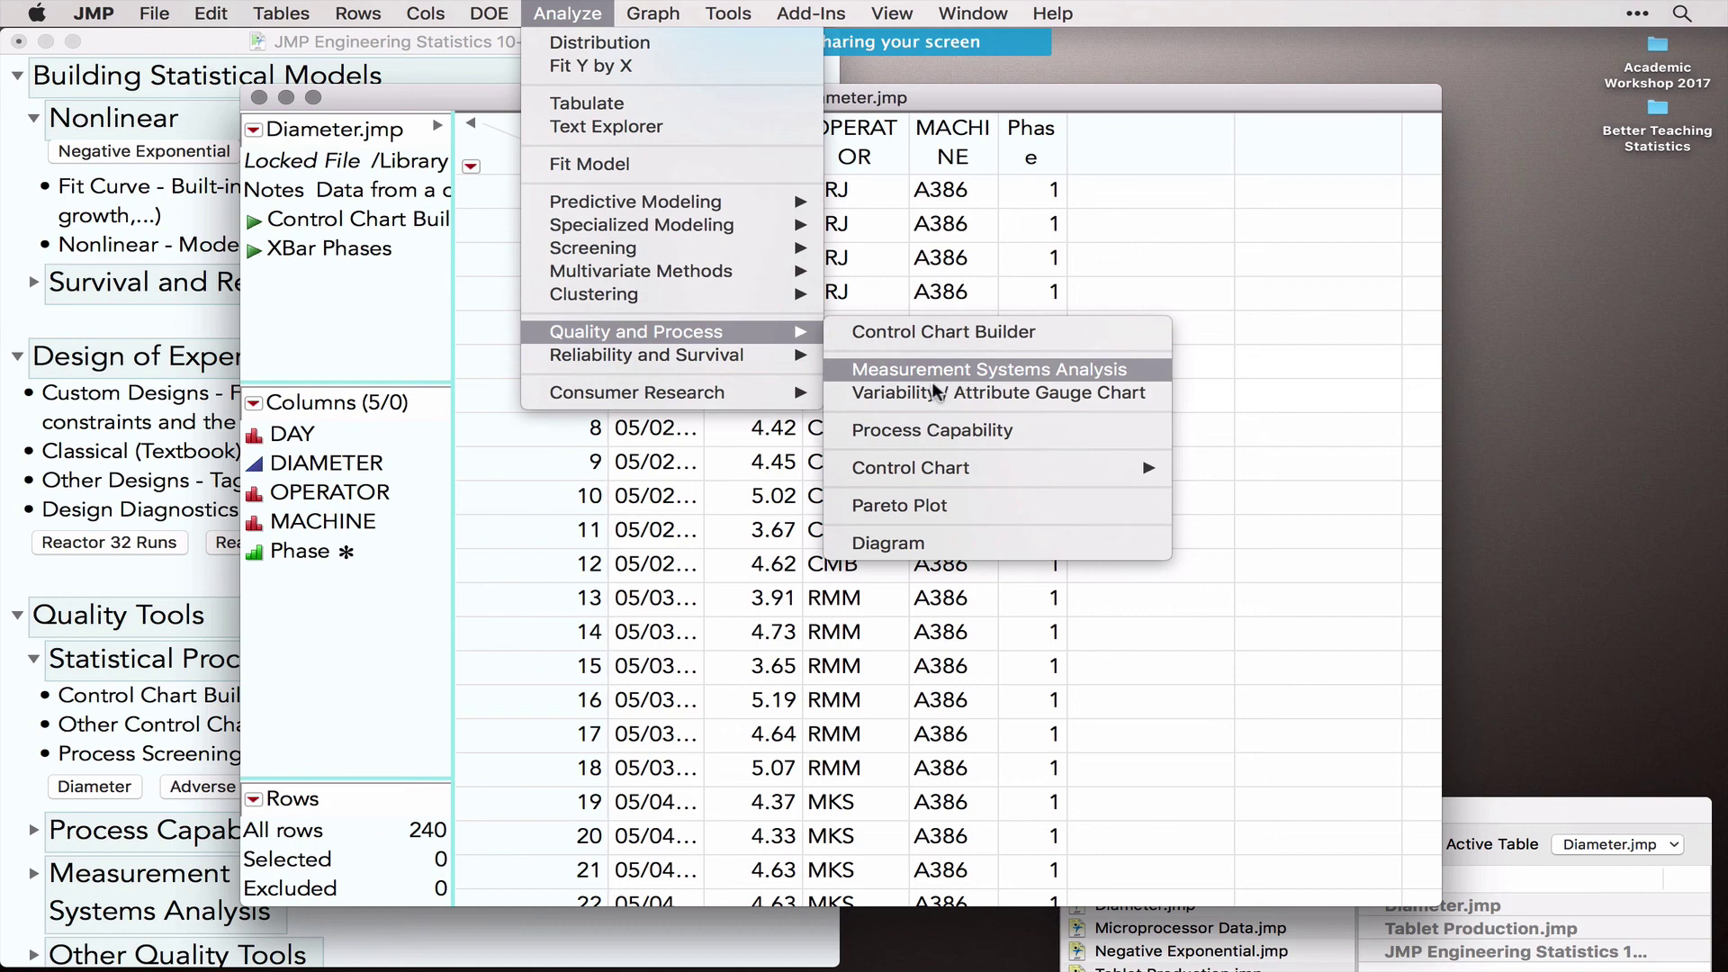
click(1271, 446)
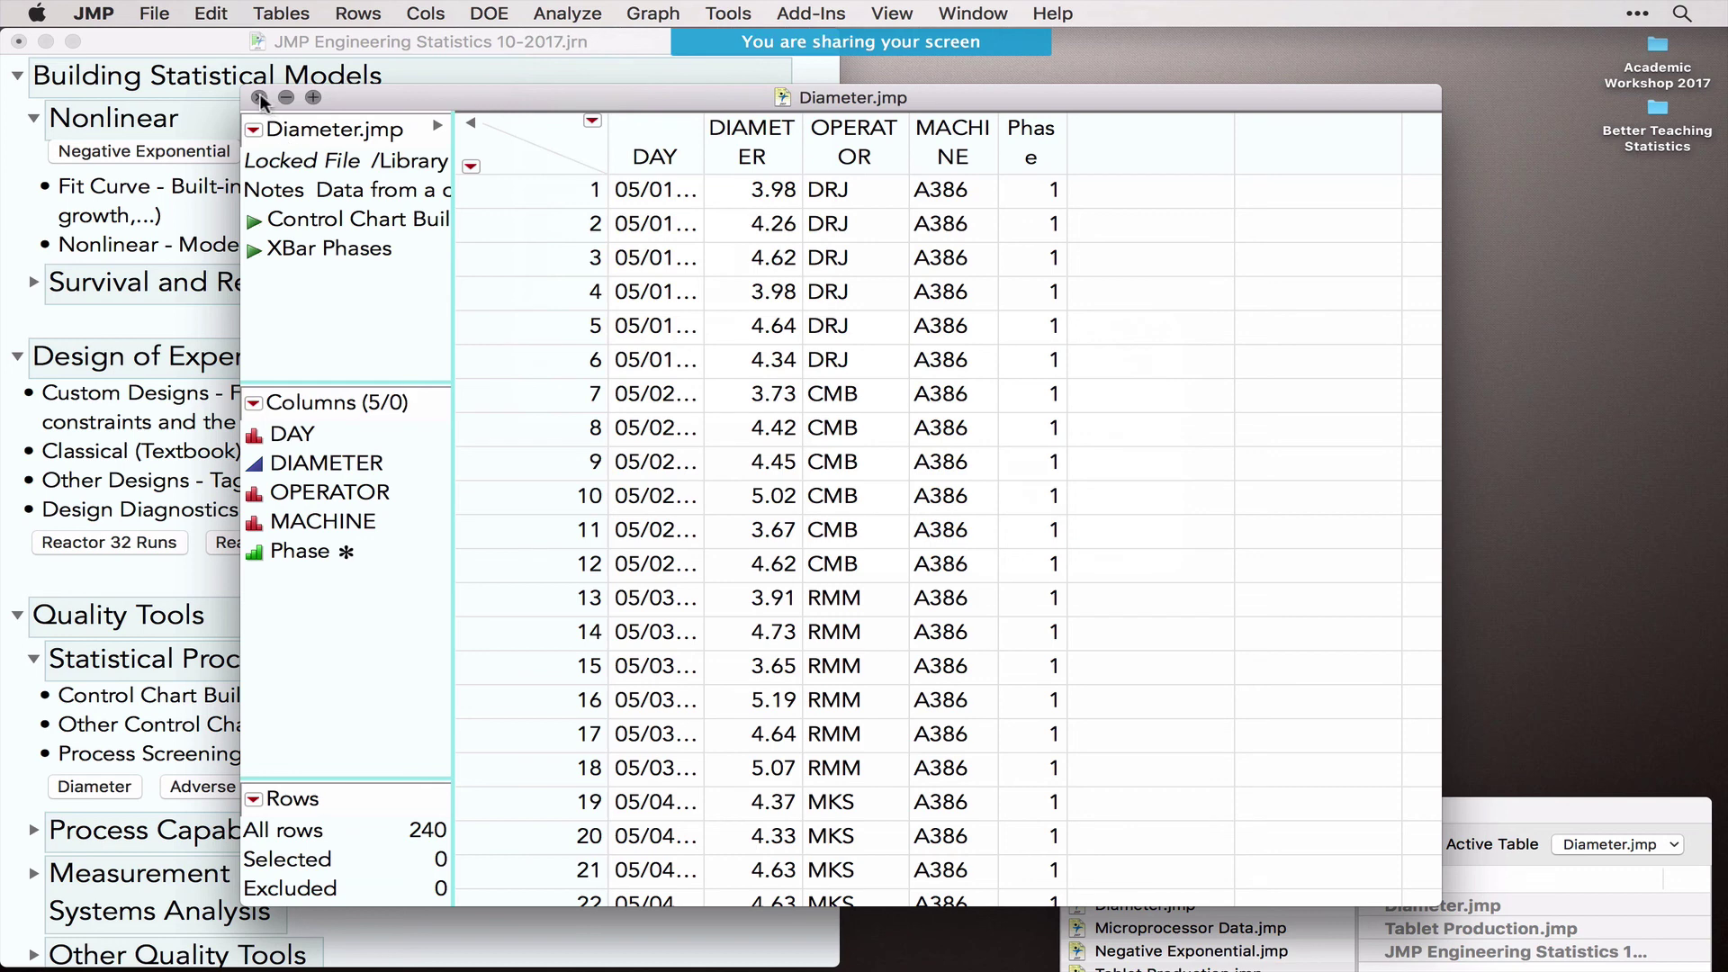
mouse_move(860, 41)
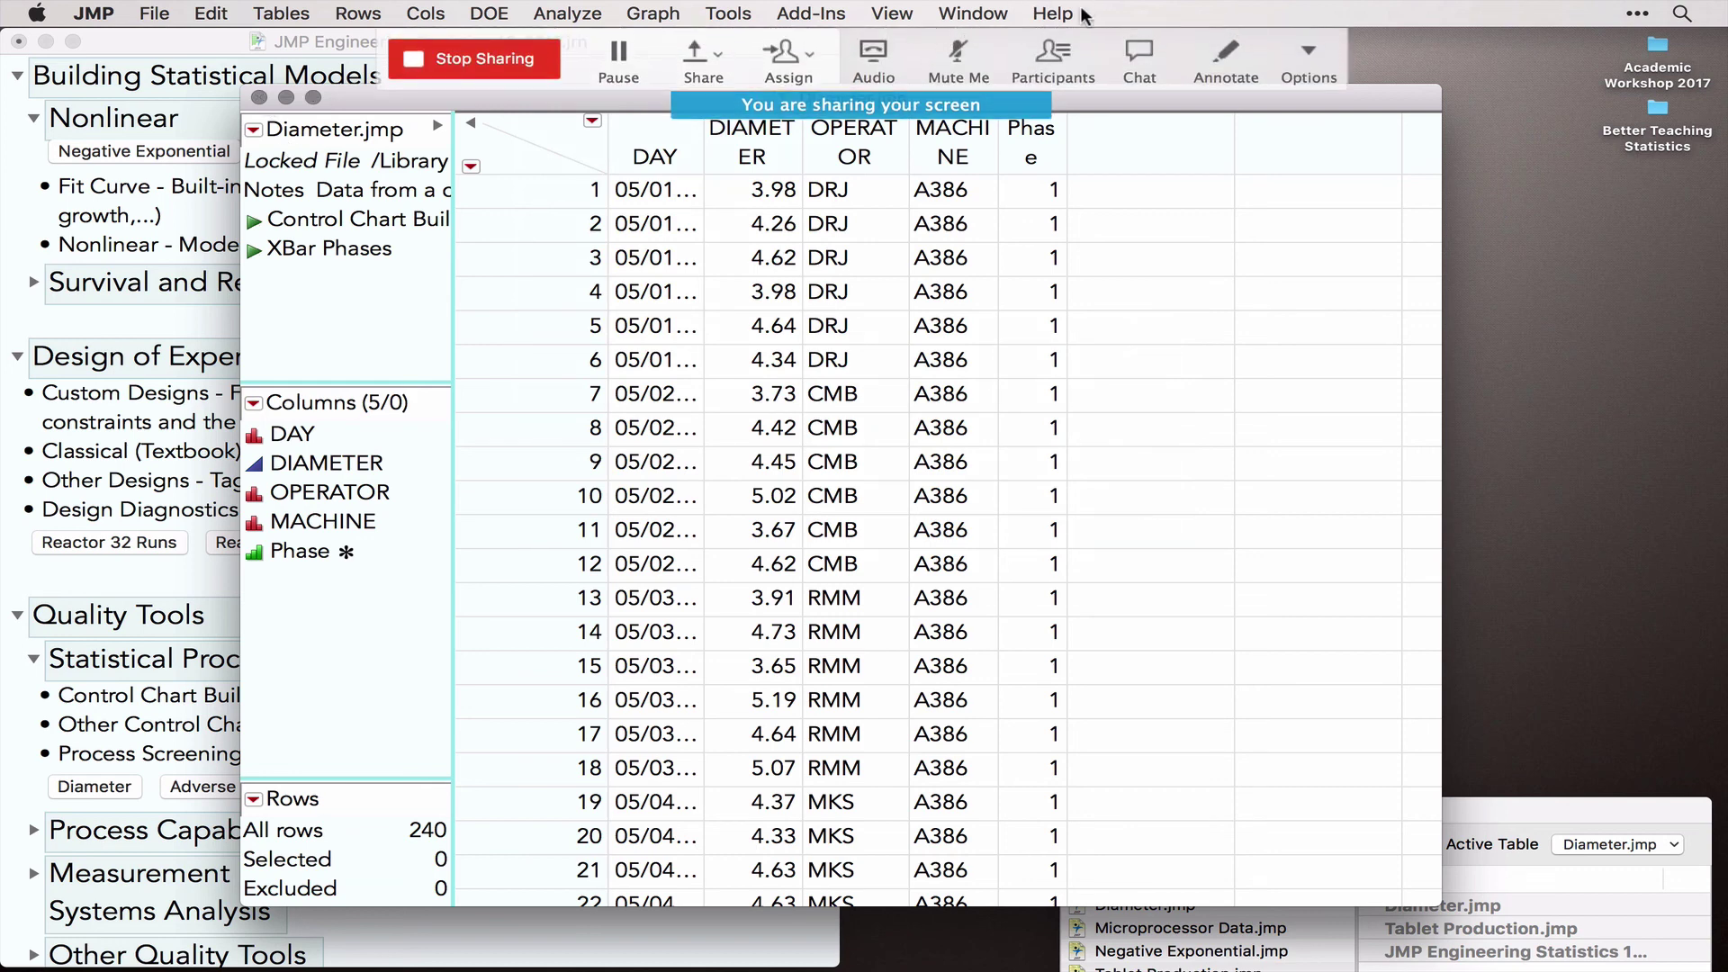
click(1050, 13)
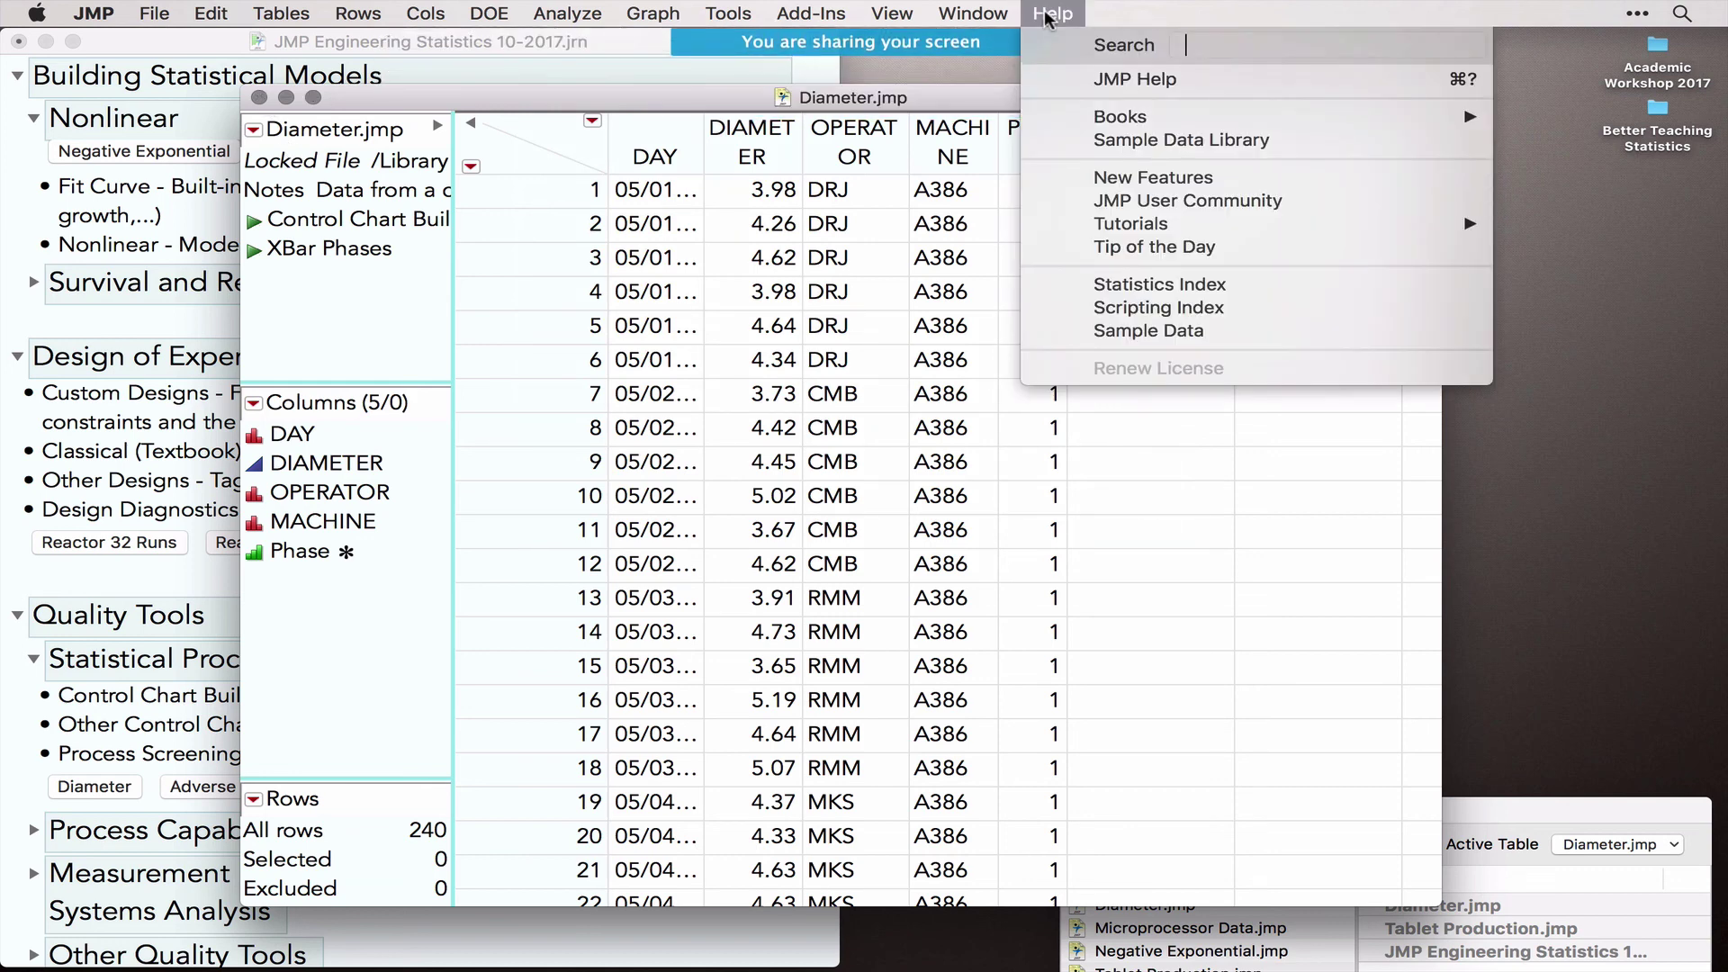
mouse_move(1083, 115)
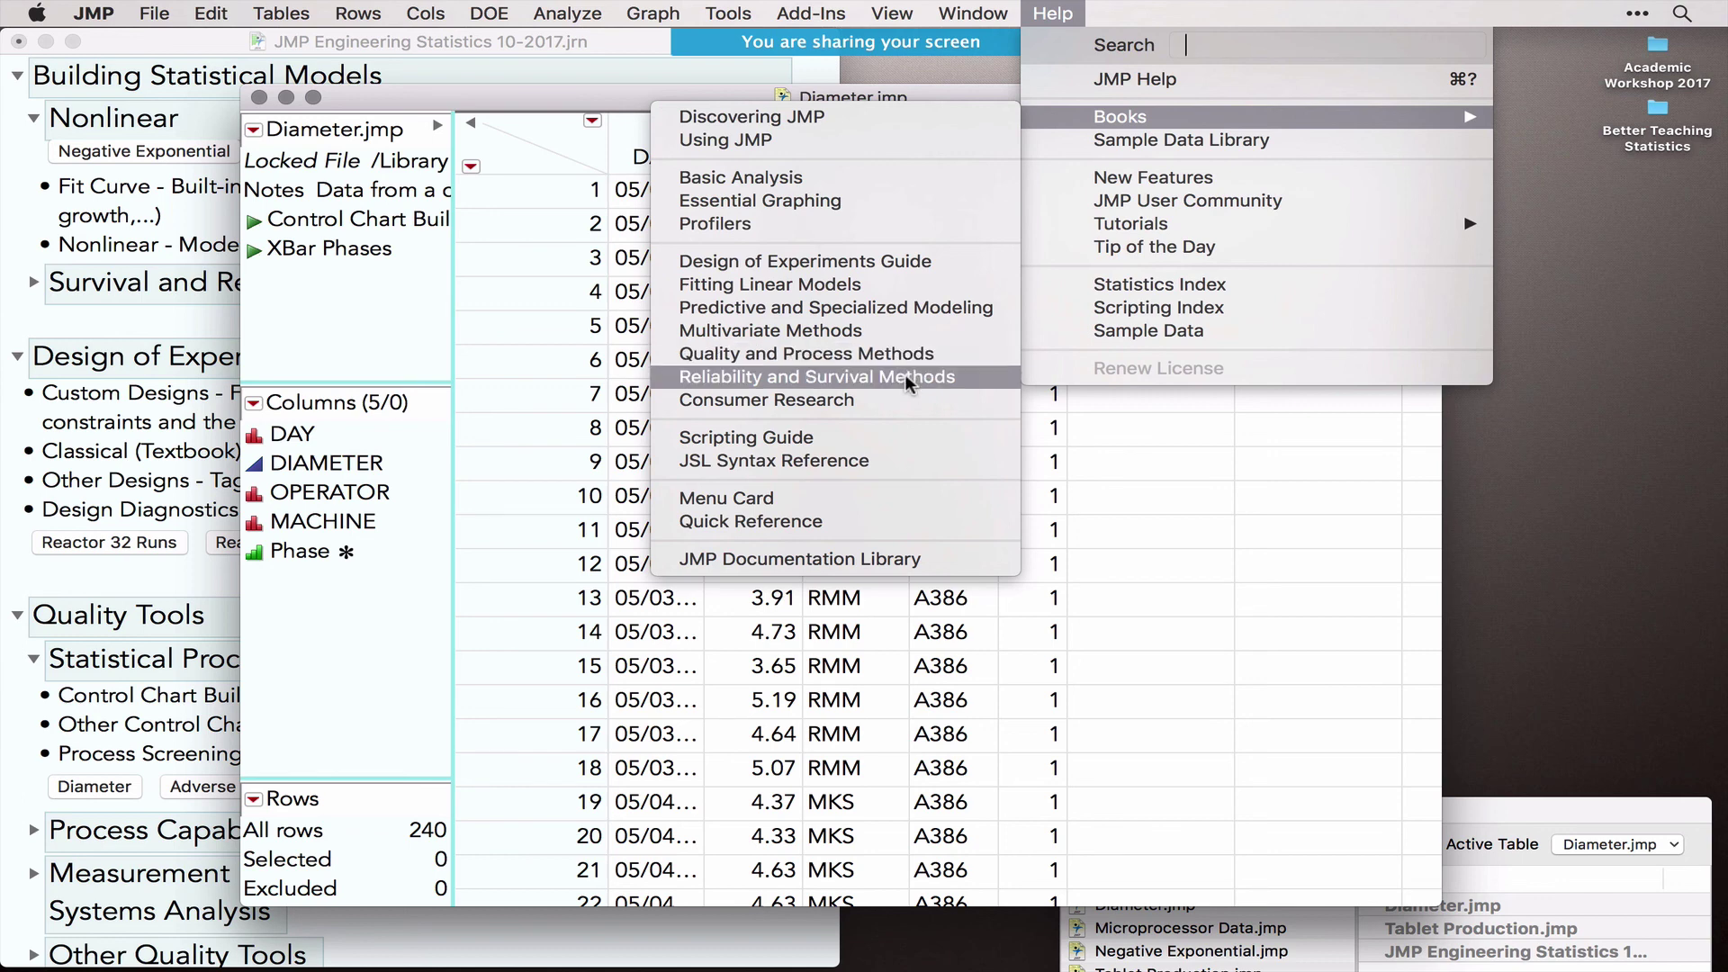
click(851, 260)
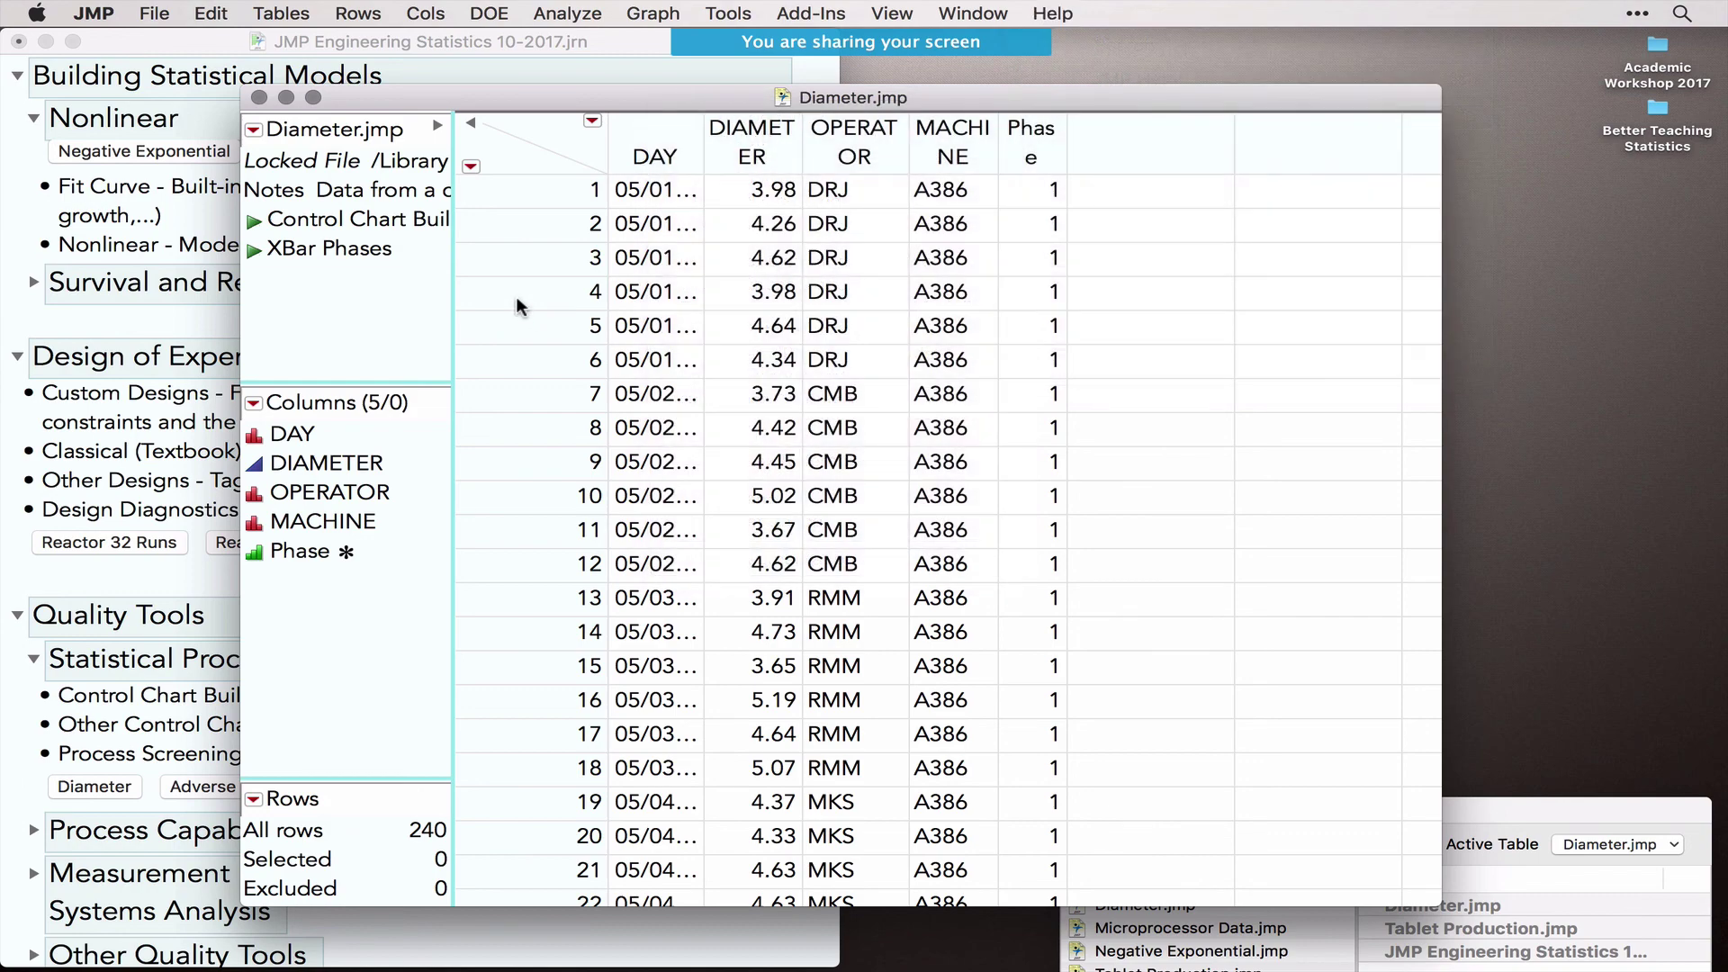
Step: Return to the JMP Engineering Statistics journal and expand the Closing Comments and Q&A section
click(176, 633)
scroll(423, 713, down, 1)
scroll(423, 714, down, 3)
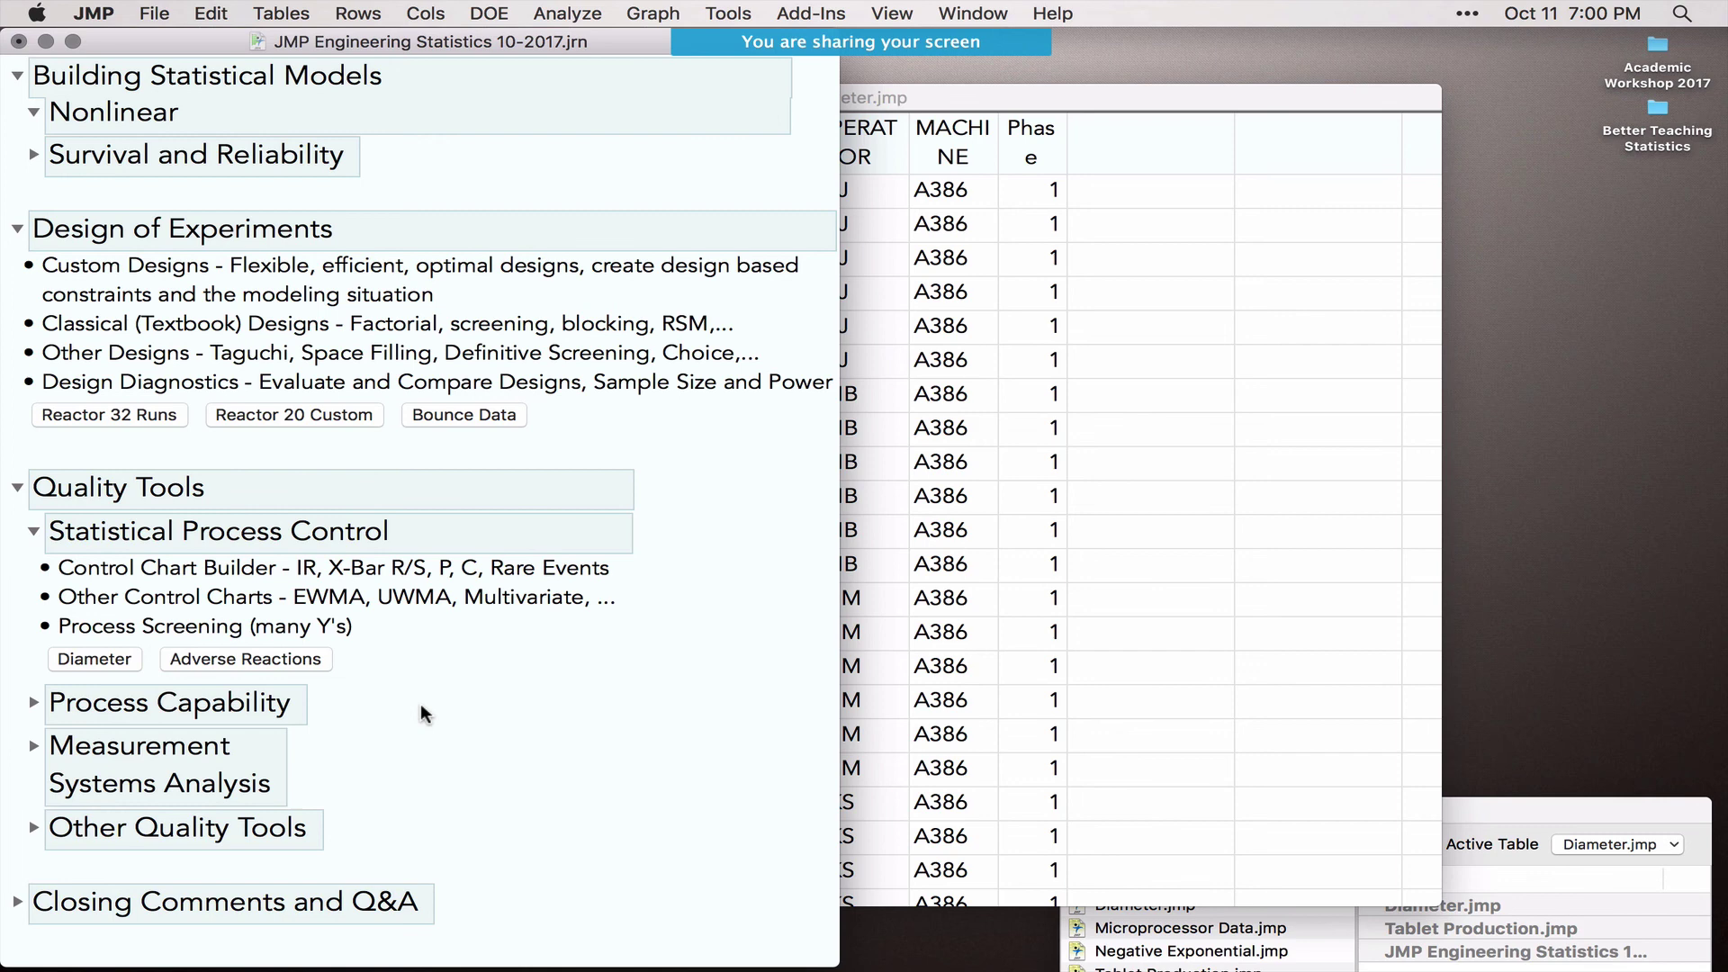
click(18, 901)
scroll(378, 887, down, 5)
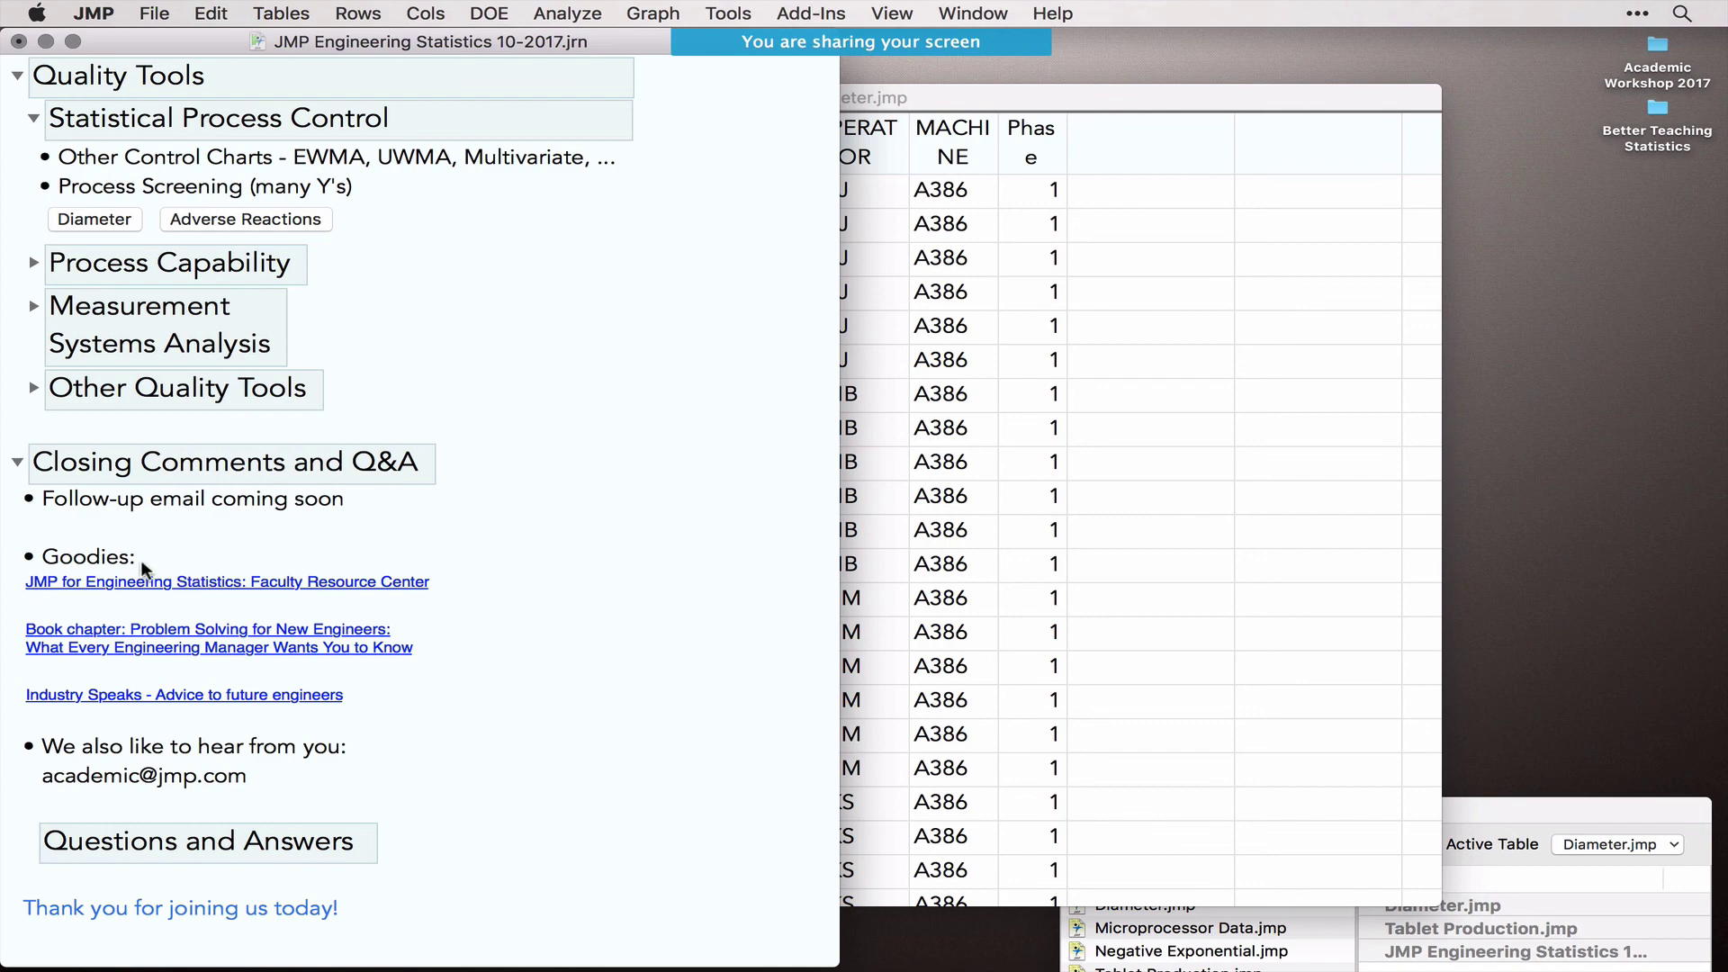
Step: Open the JMP for Engineering Statistics: Faculty Resource Center link, skim the page in Safari, and return to the JMP journal
click(179, 582)
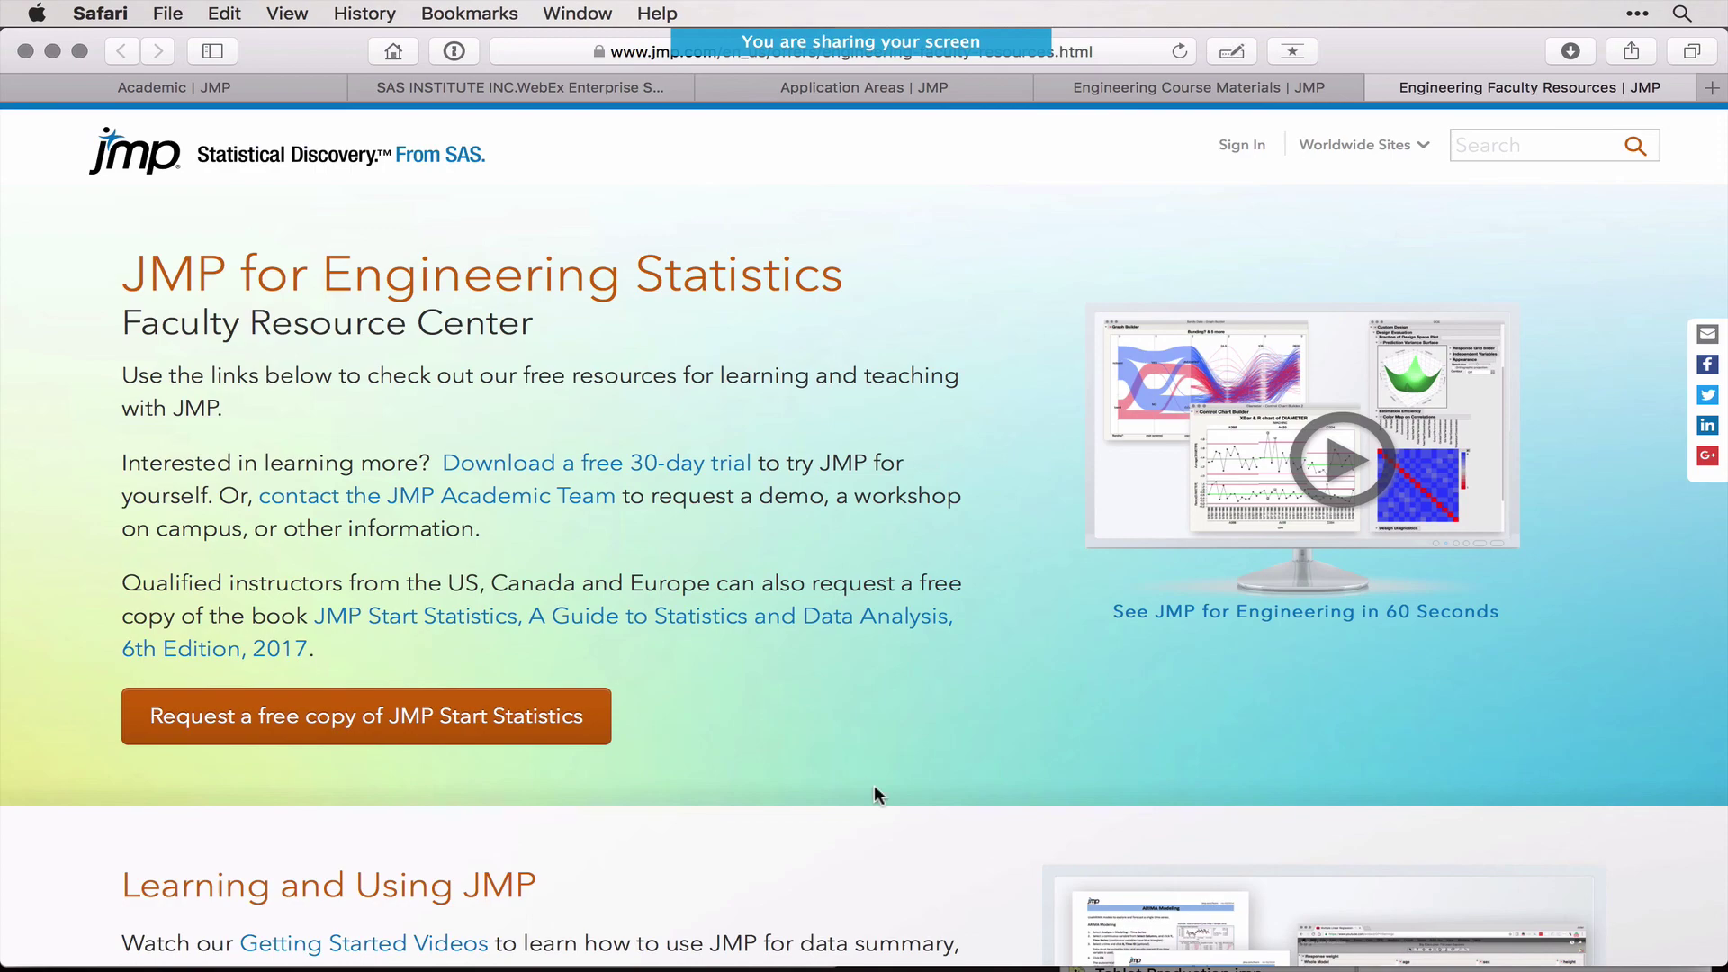
scroll(877, 794, down, 15)
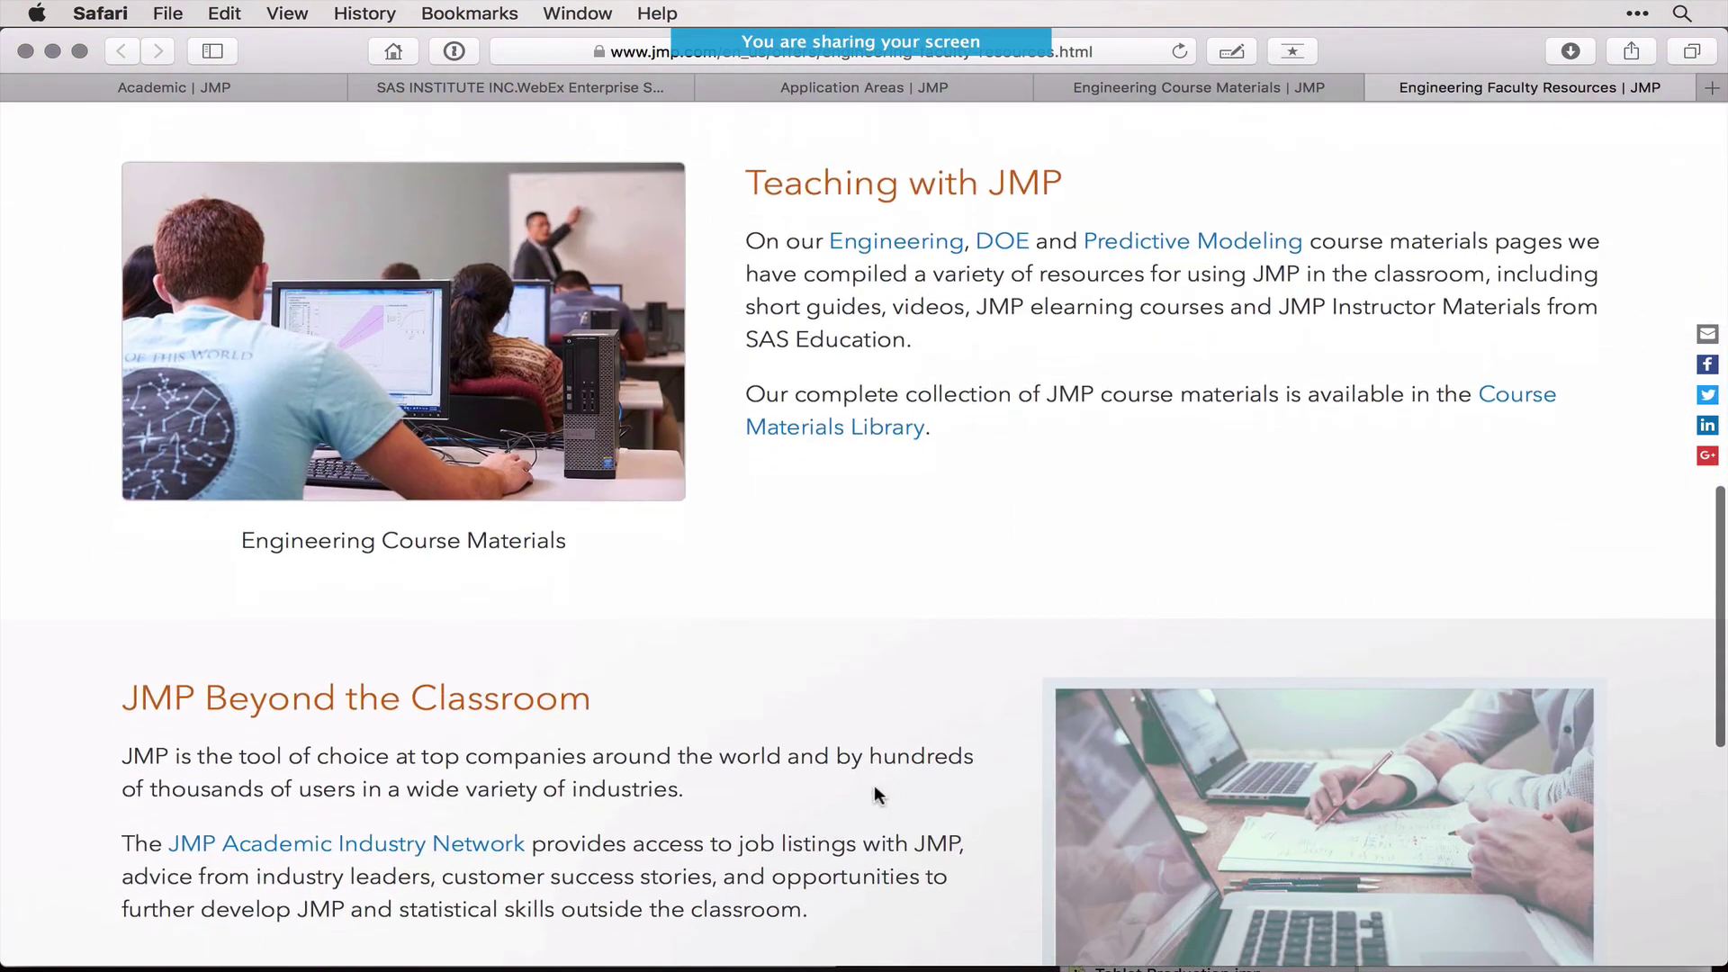
scroll(878, 794, up, 12)
scroll(877, 794, up, 5)
mouse_move(999, 936)
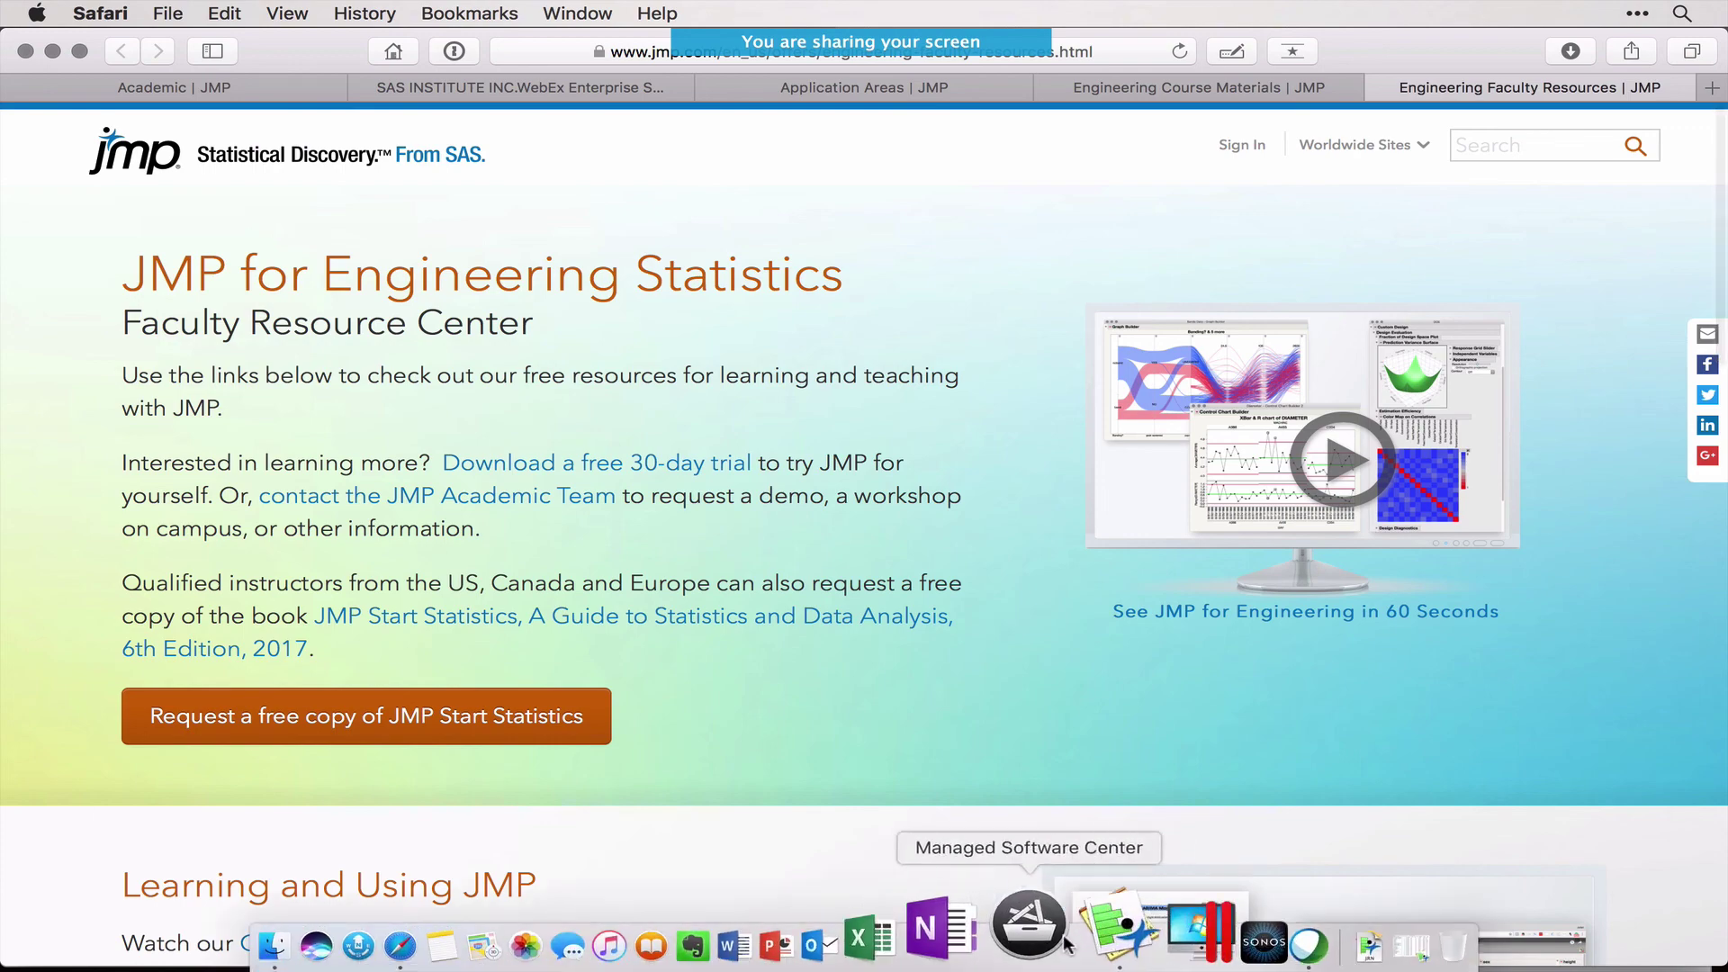
click(1083, 938)
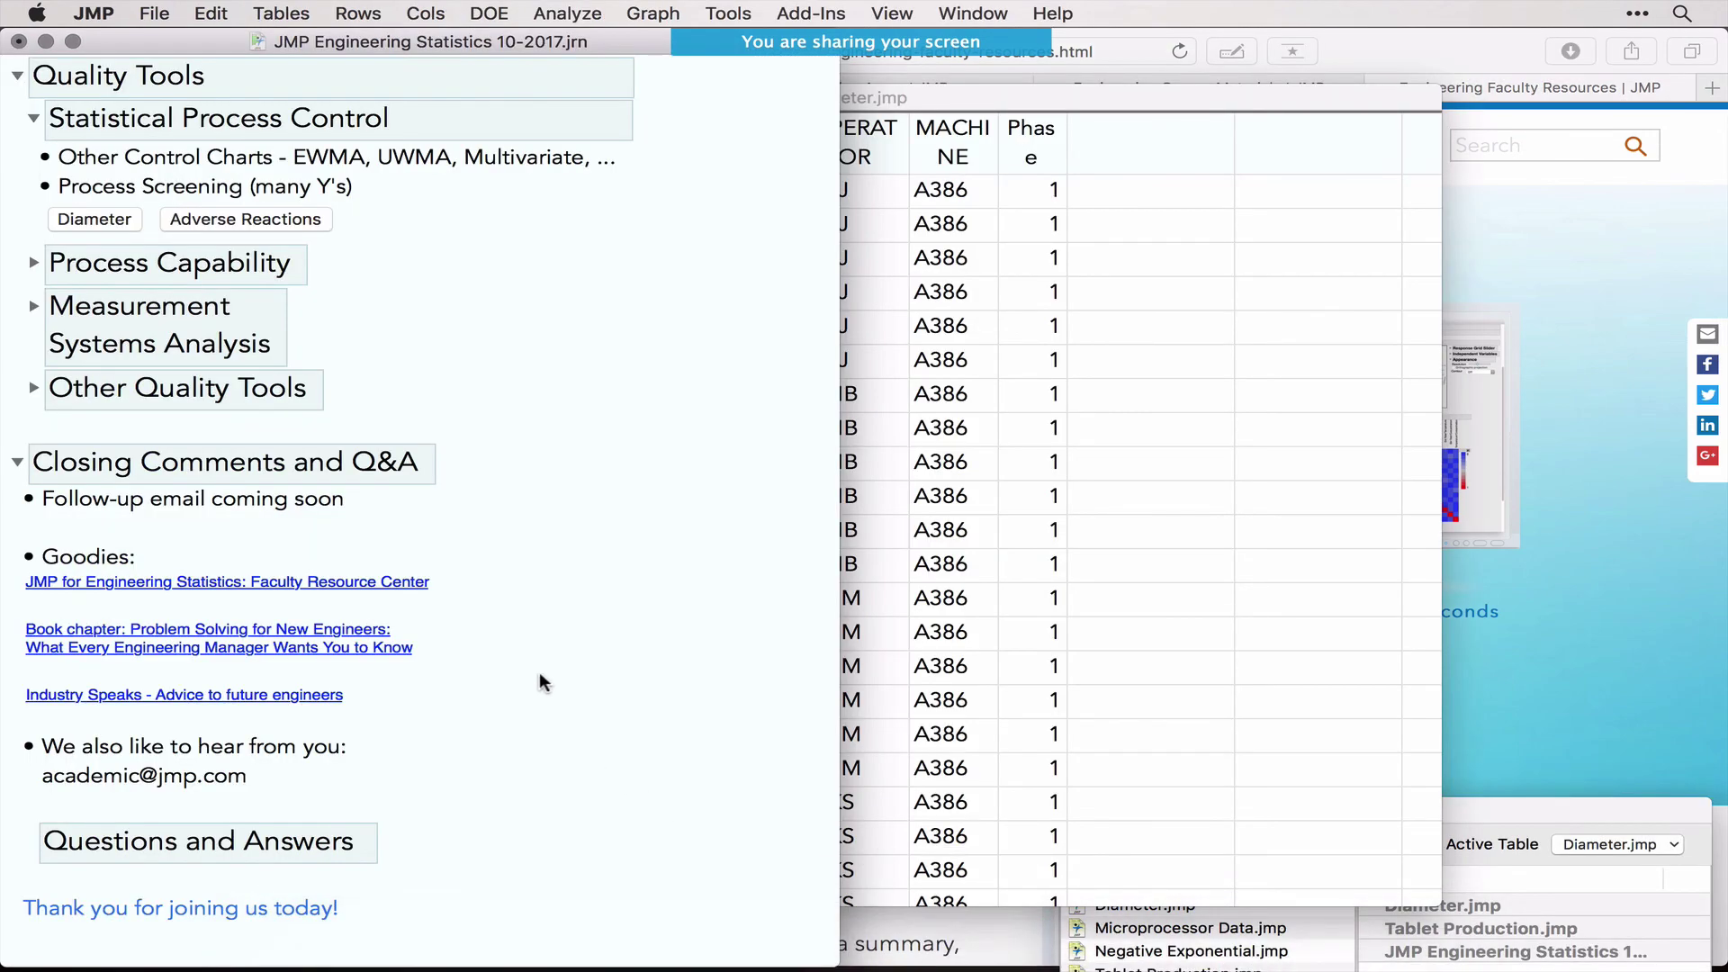
Step: Open the Problem Solving for New Engineers book chapter link, skim the page in Safari, and return to the JMP journal
click(205, 635)
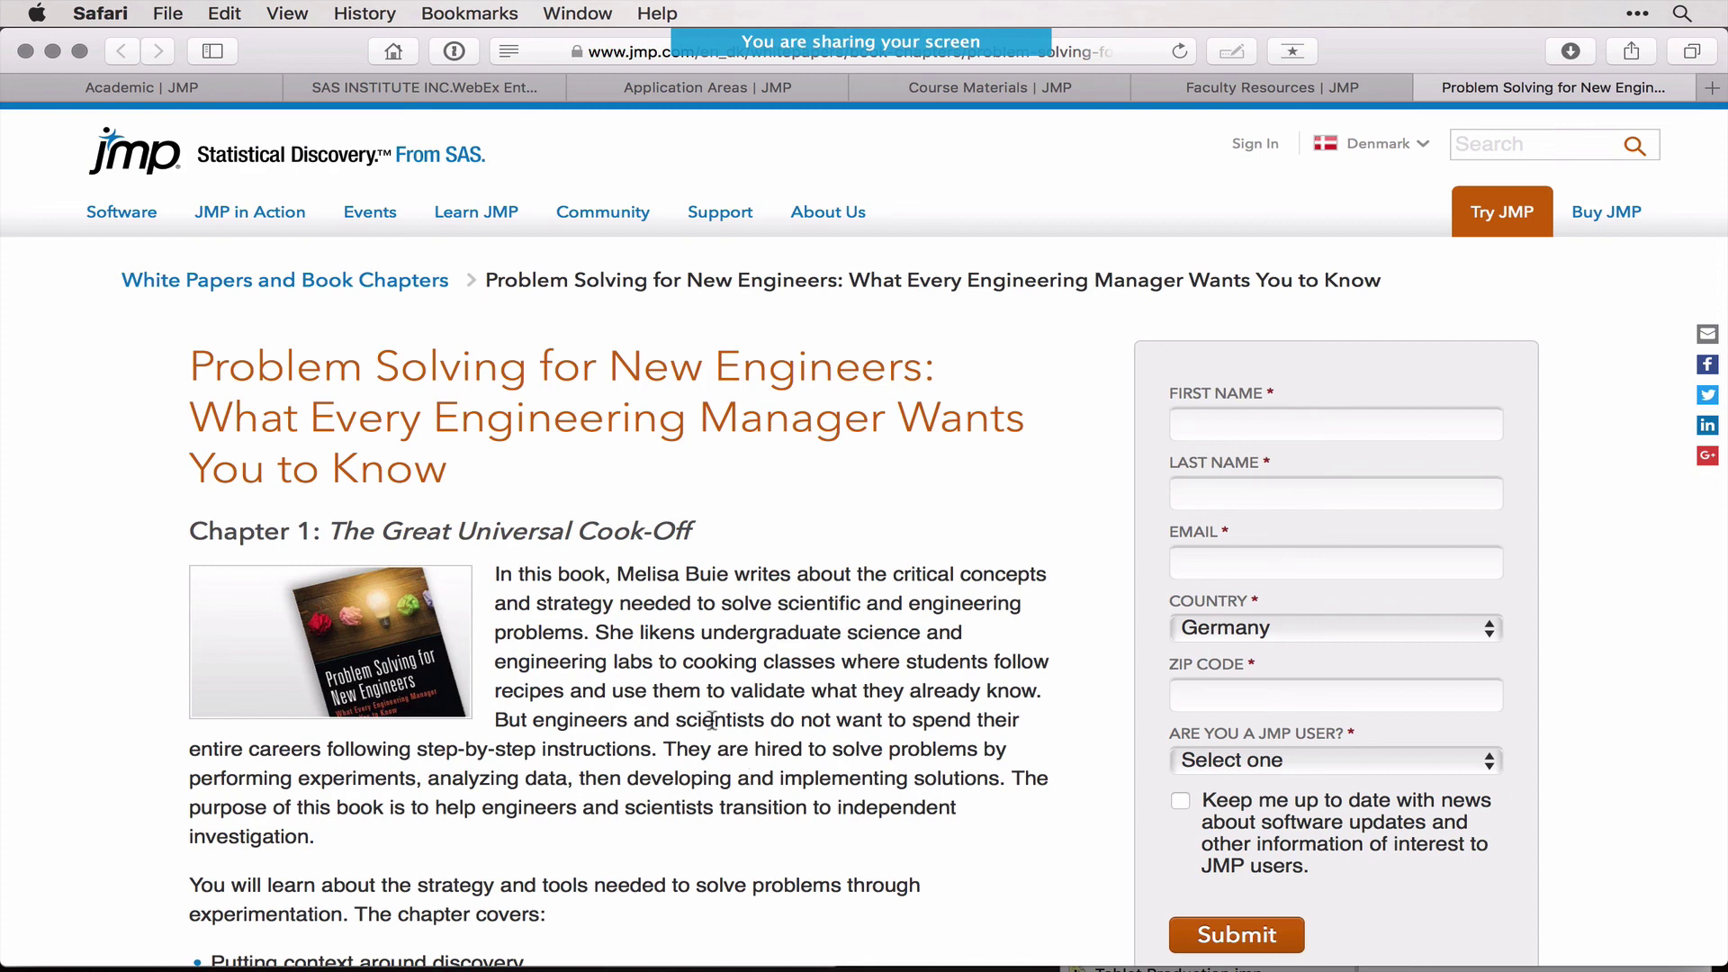
scroll(711, 720, down, 5)
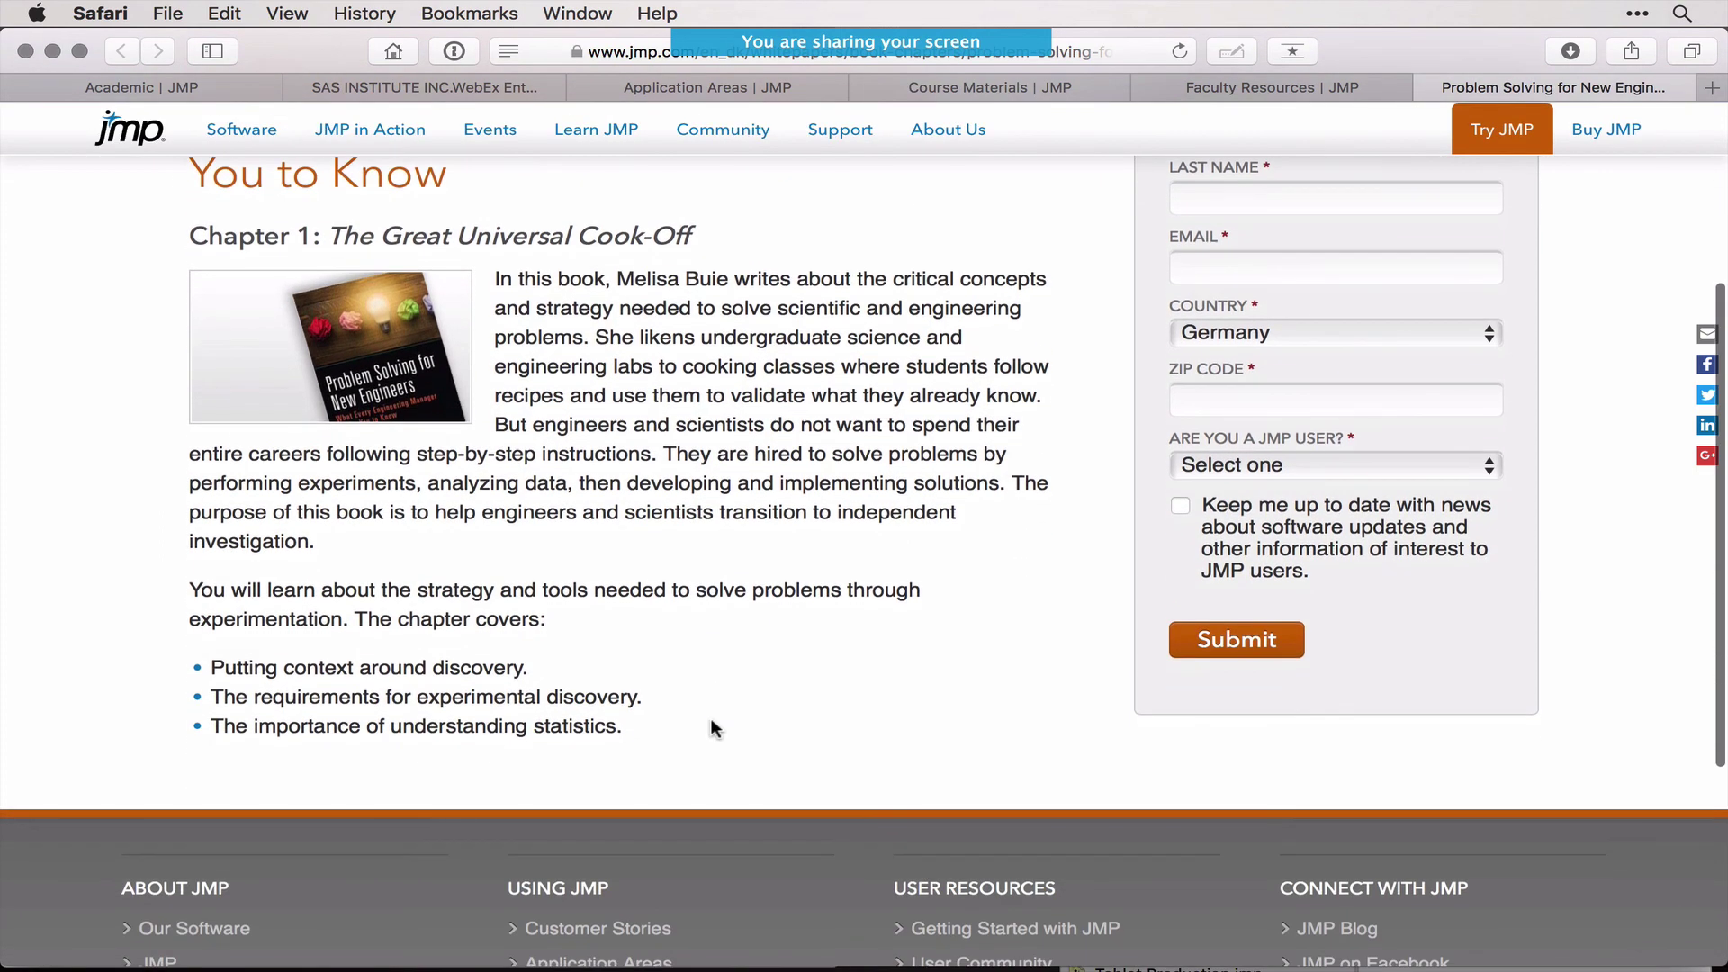
scroll(711, 724, up, 5)
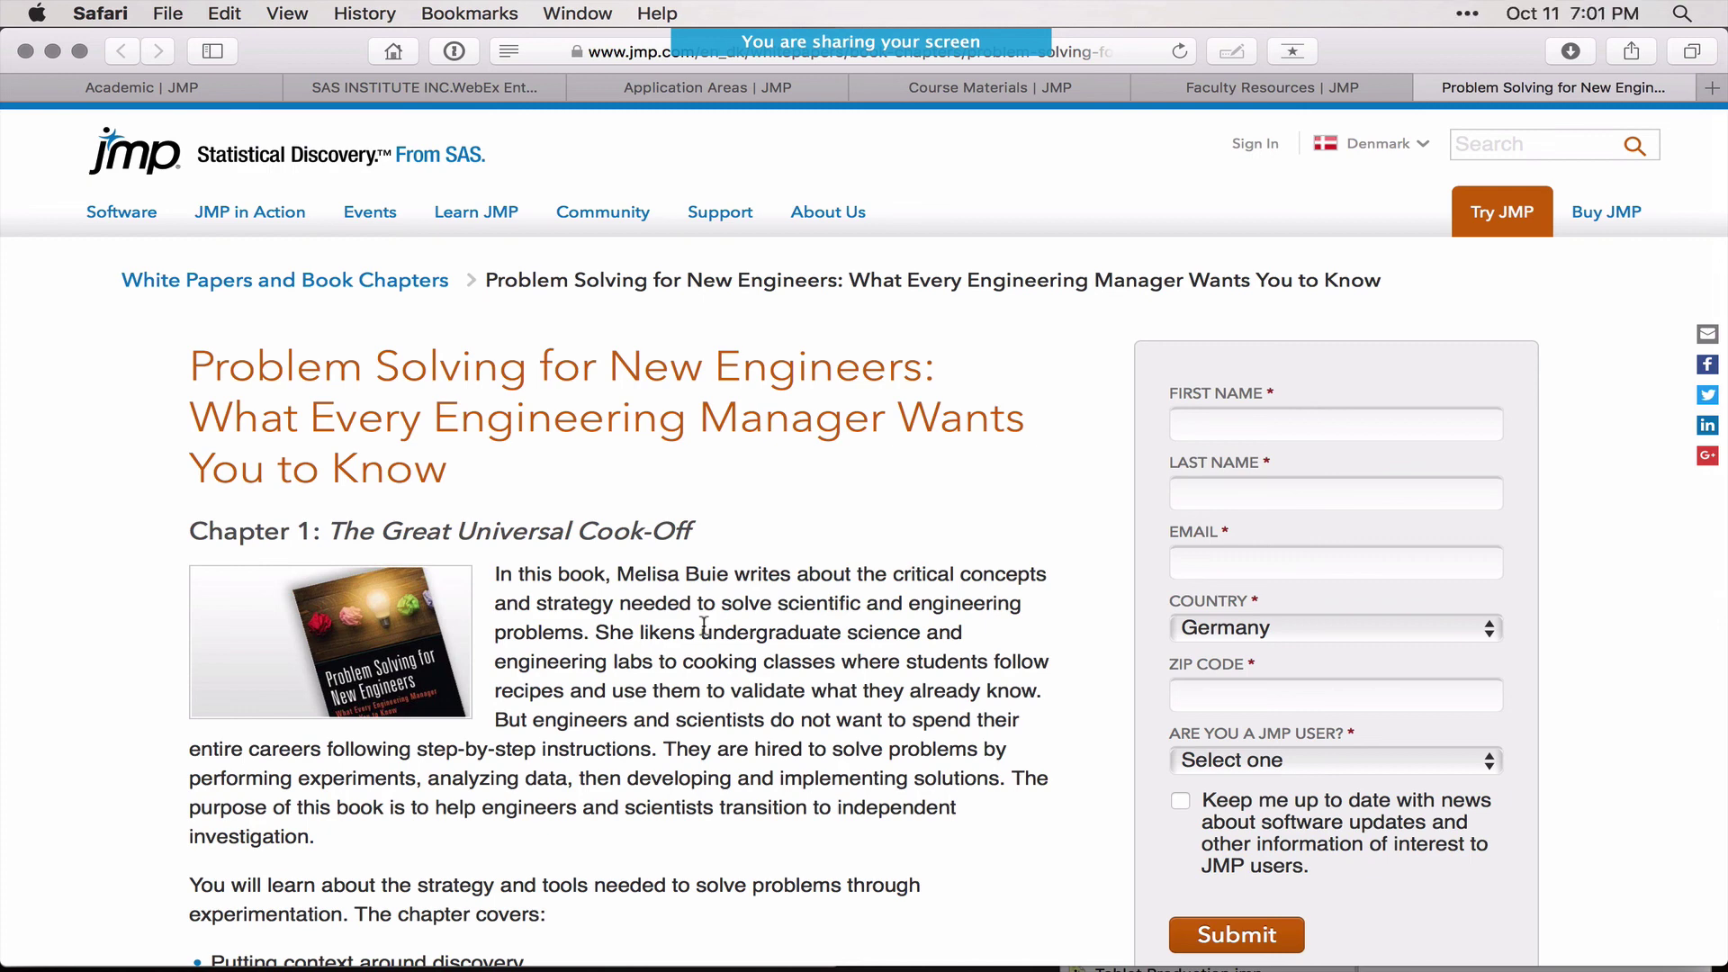
key(super+Tab)
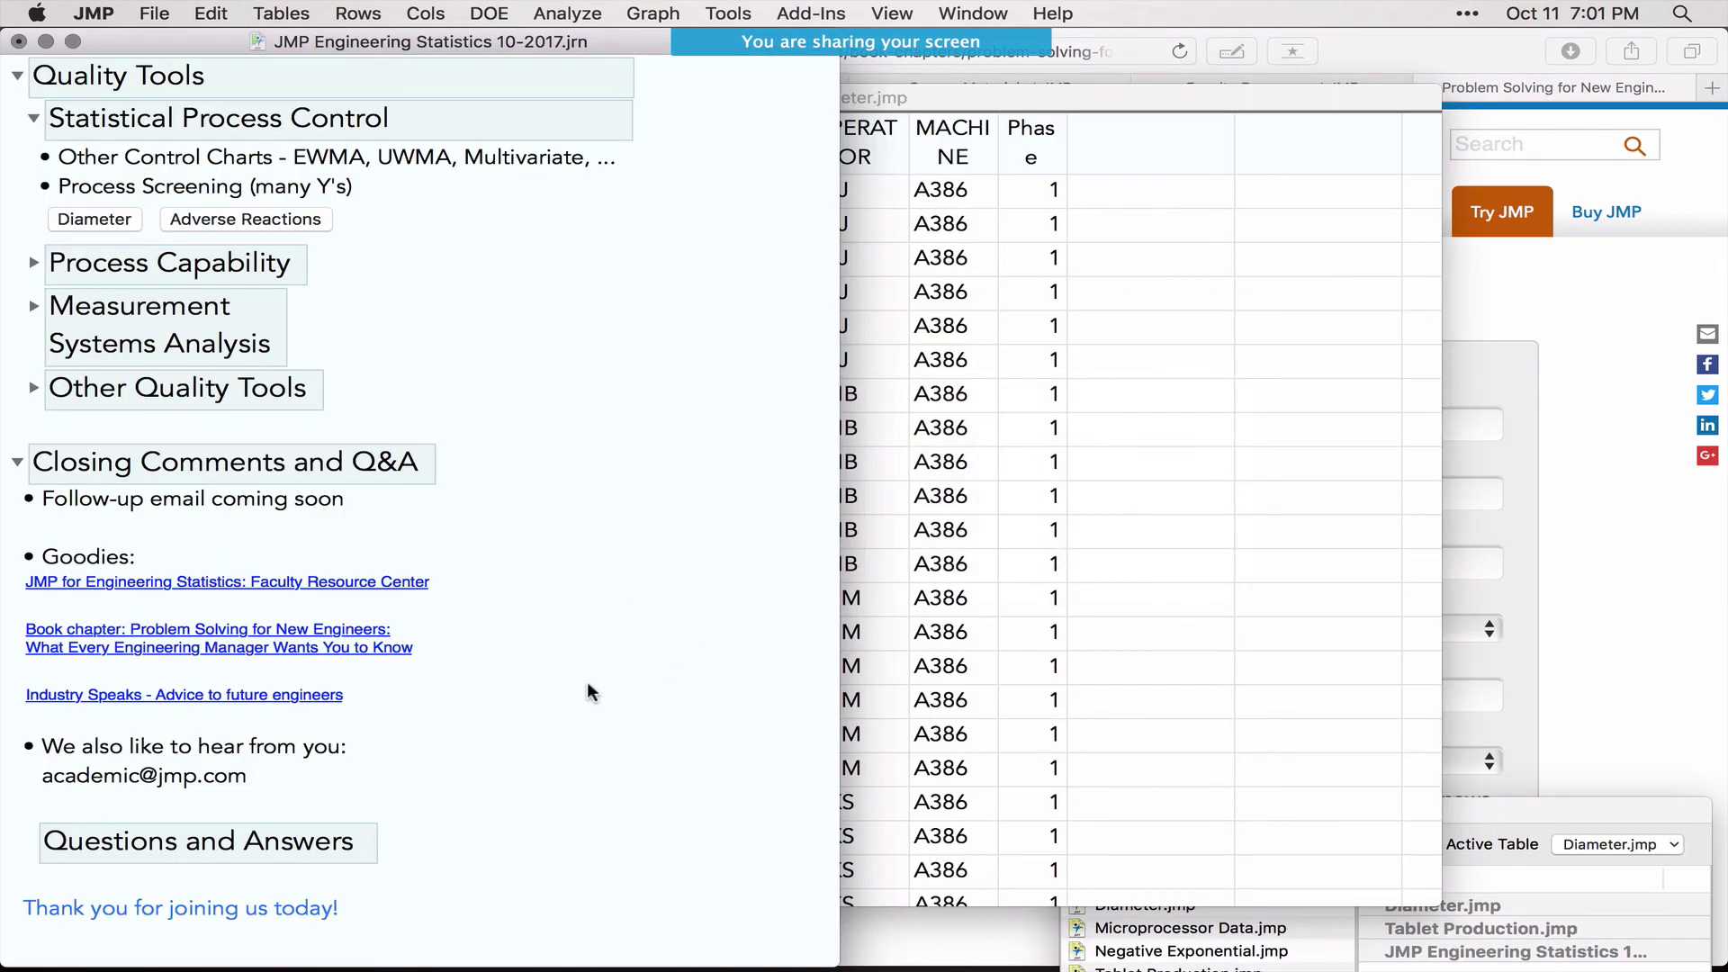